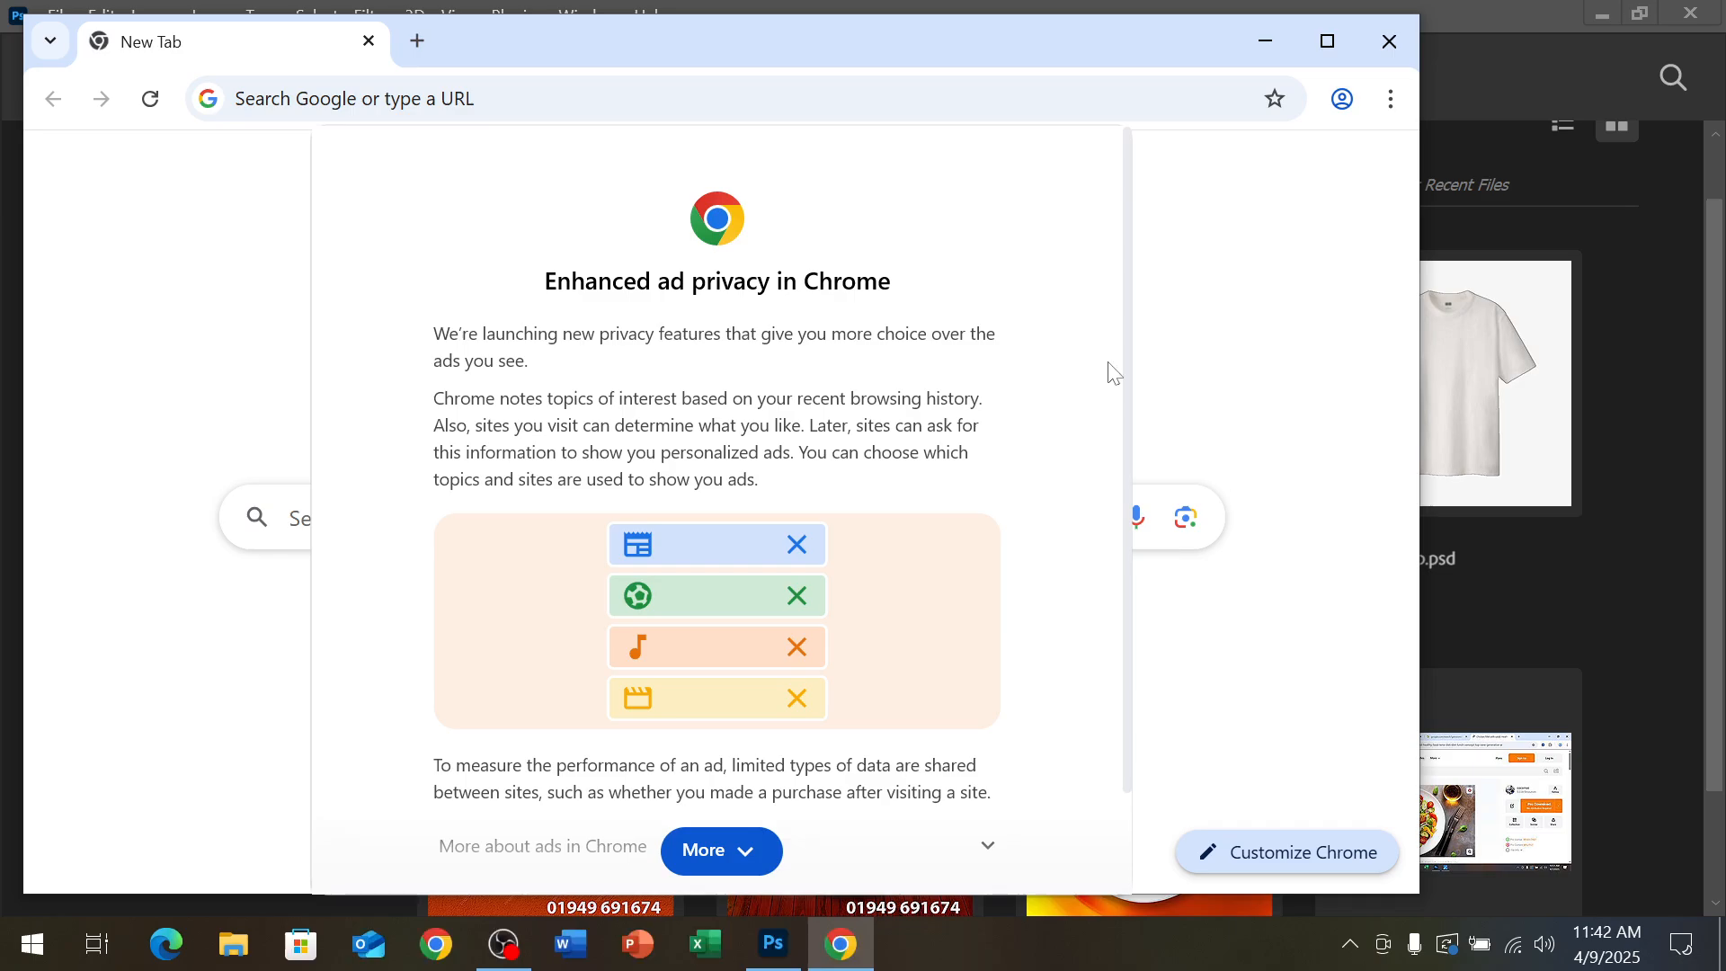
Dismiss the ad privacy notice and open the YouTube website through a Google search for "youtube" in a maximized window
scroll(848, 521, "down", 2)
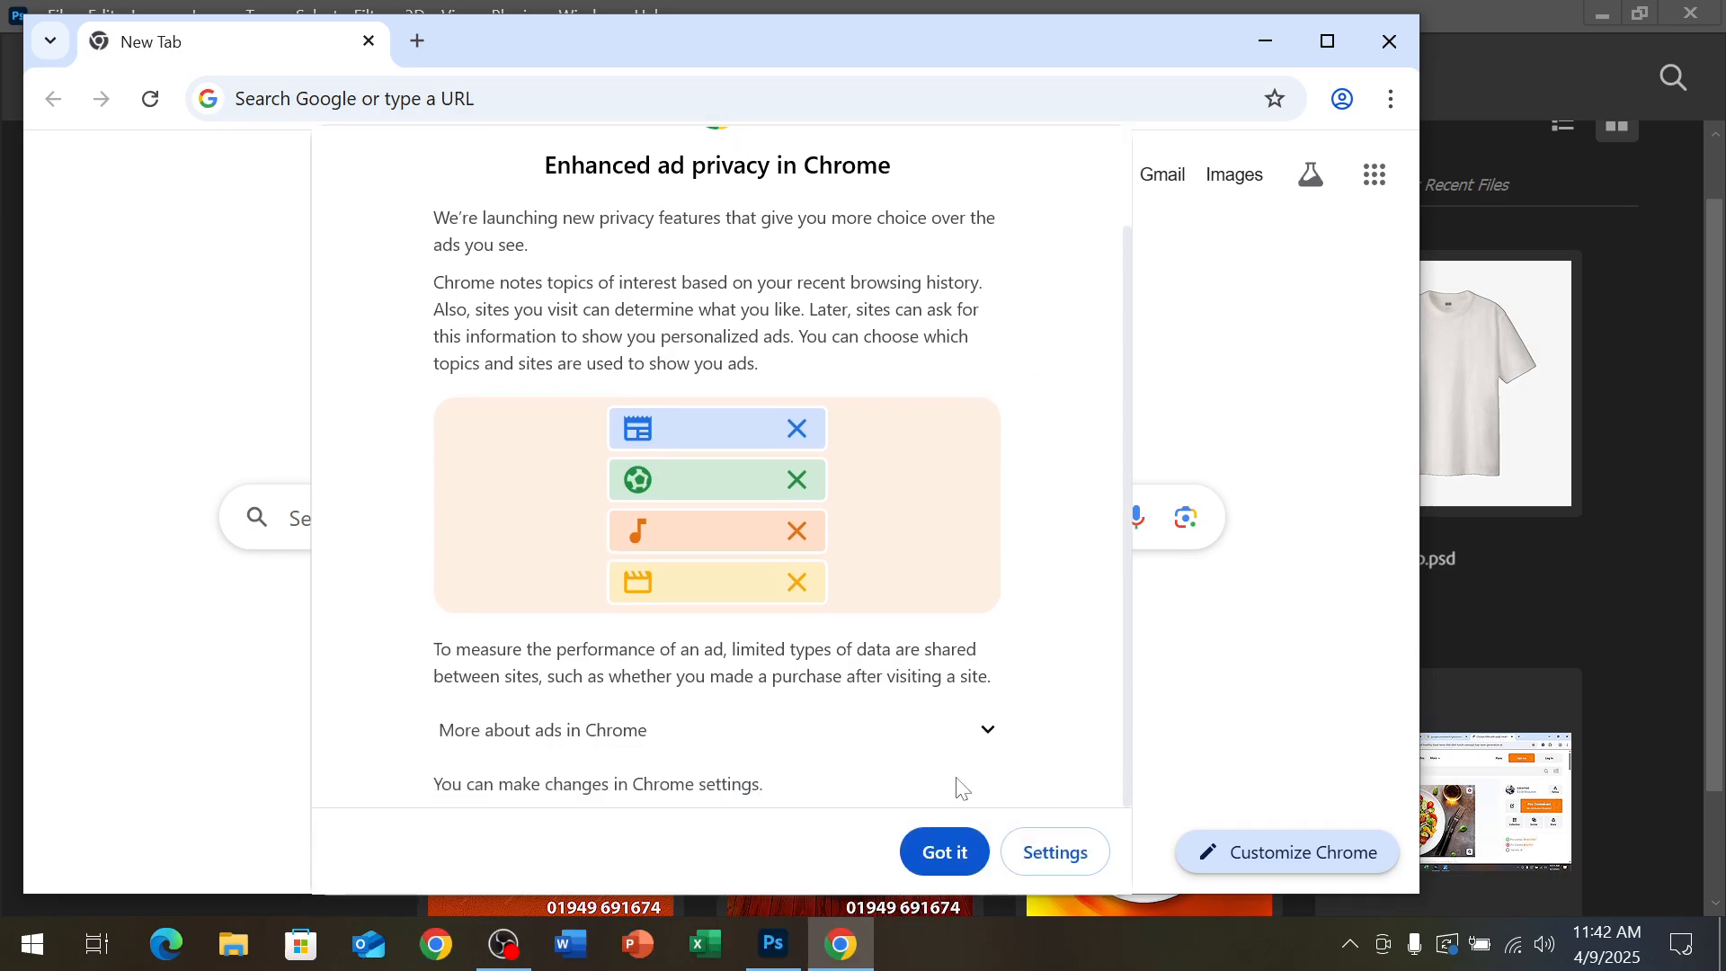
left_click(925, 850)
left_click(509, 123)
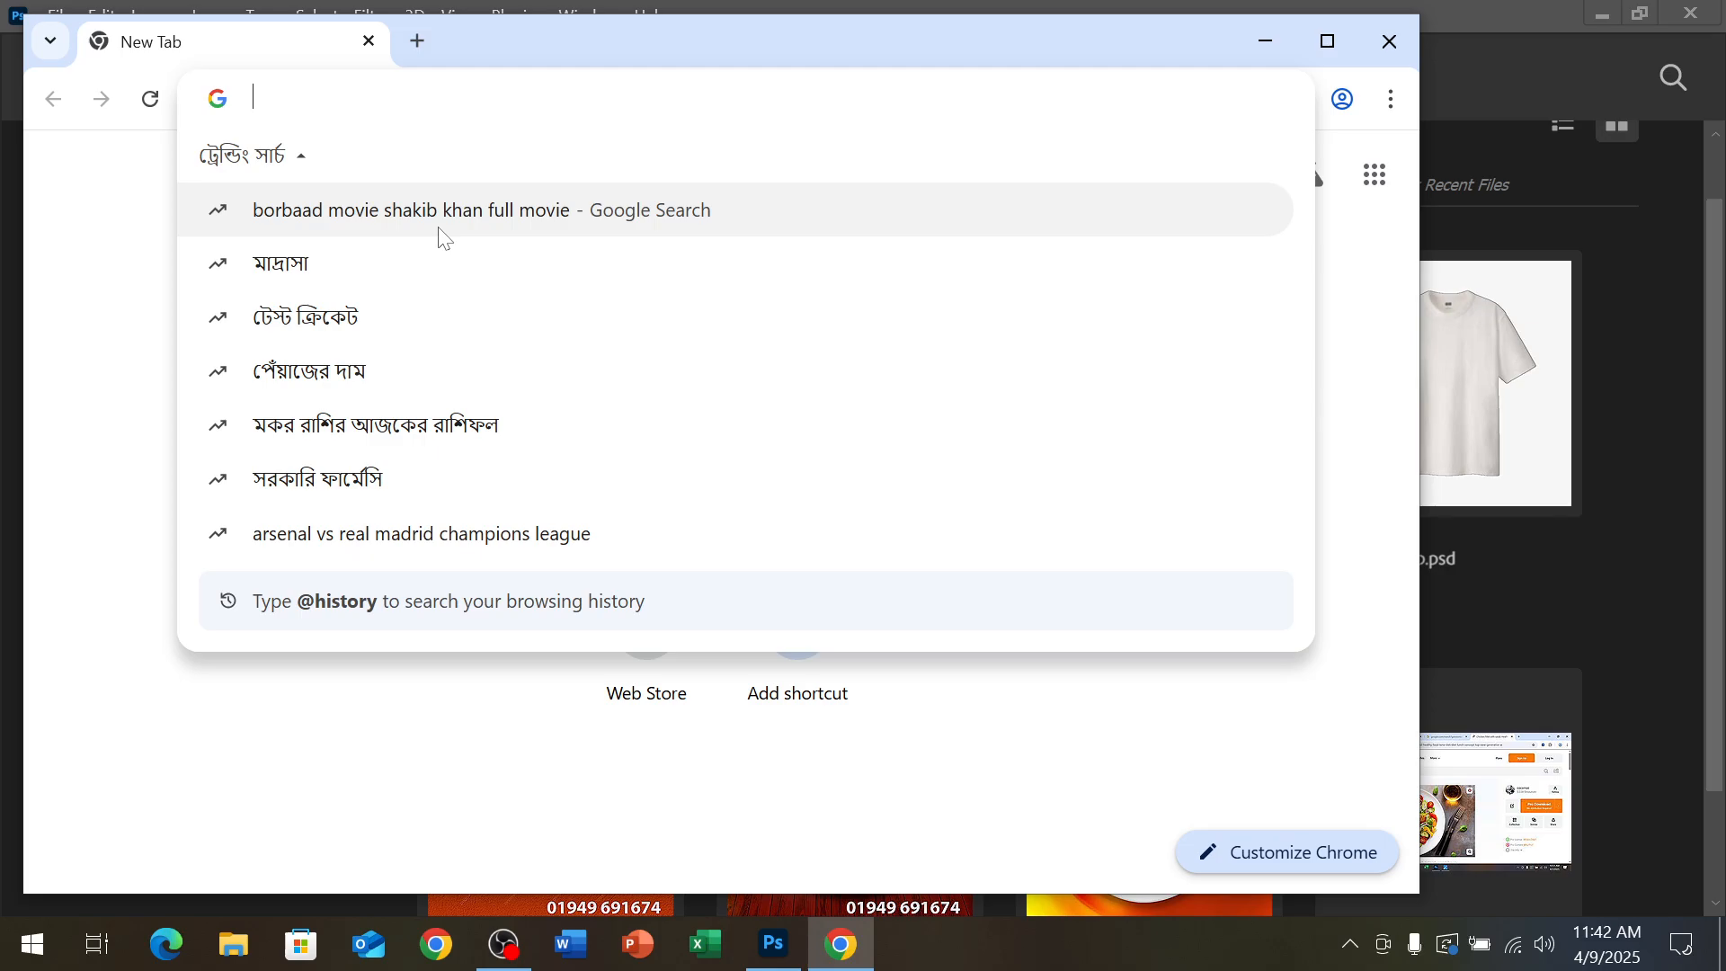
type("youtube")
key("Return")
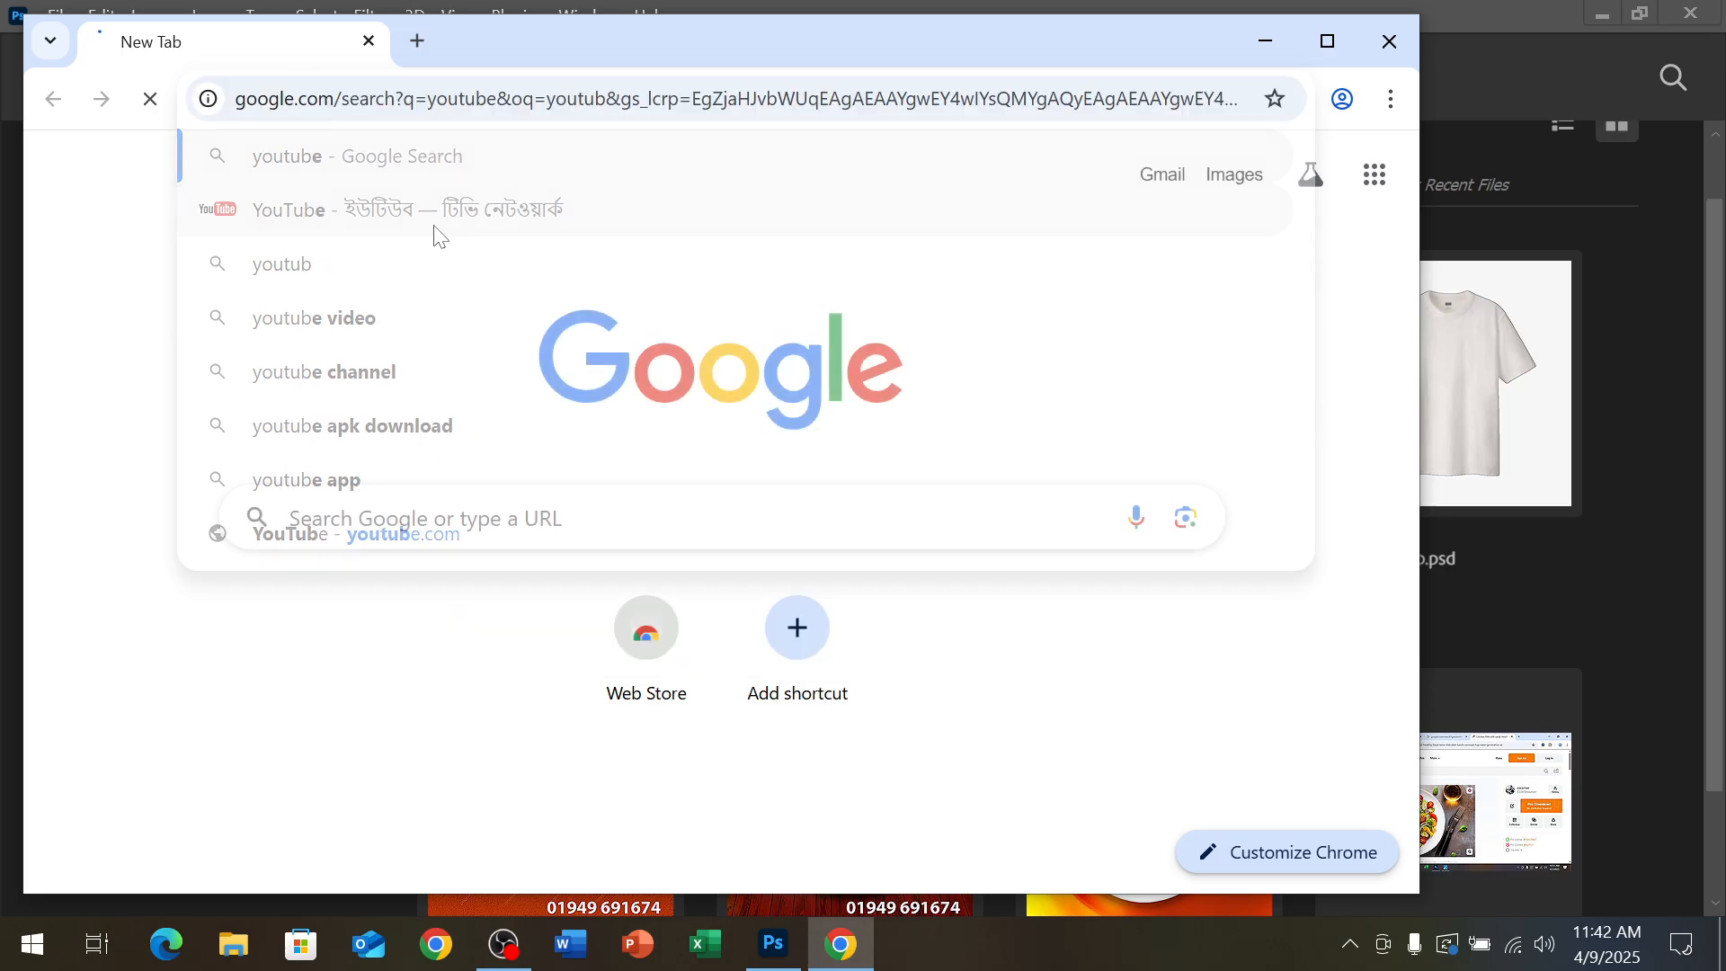
left_click(132, 414)
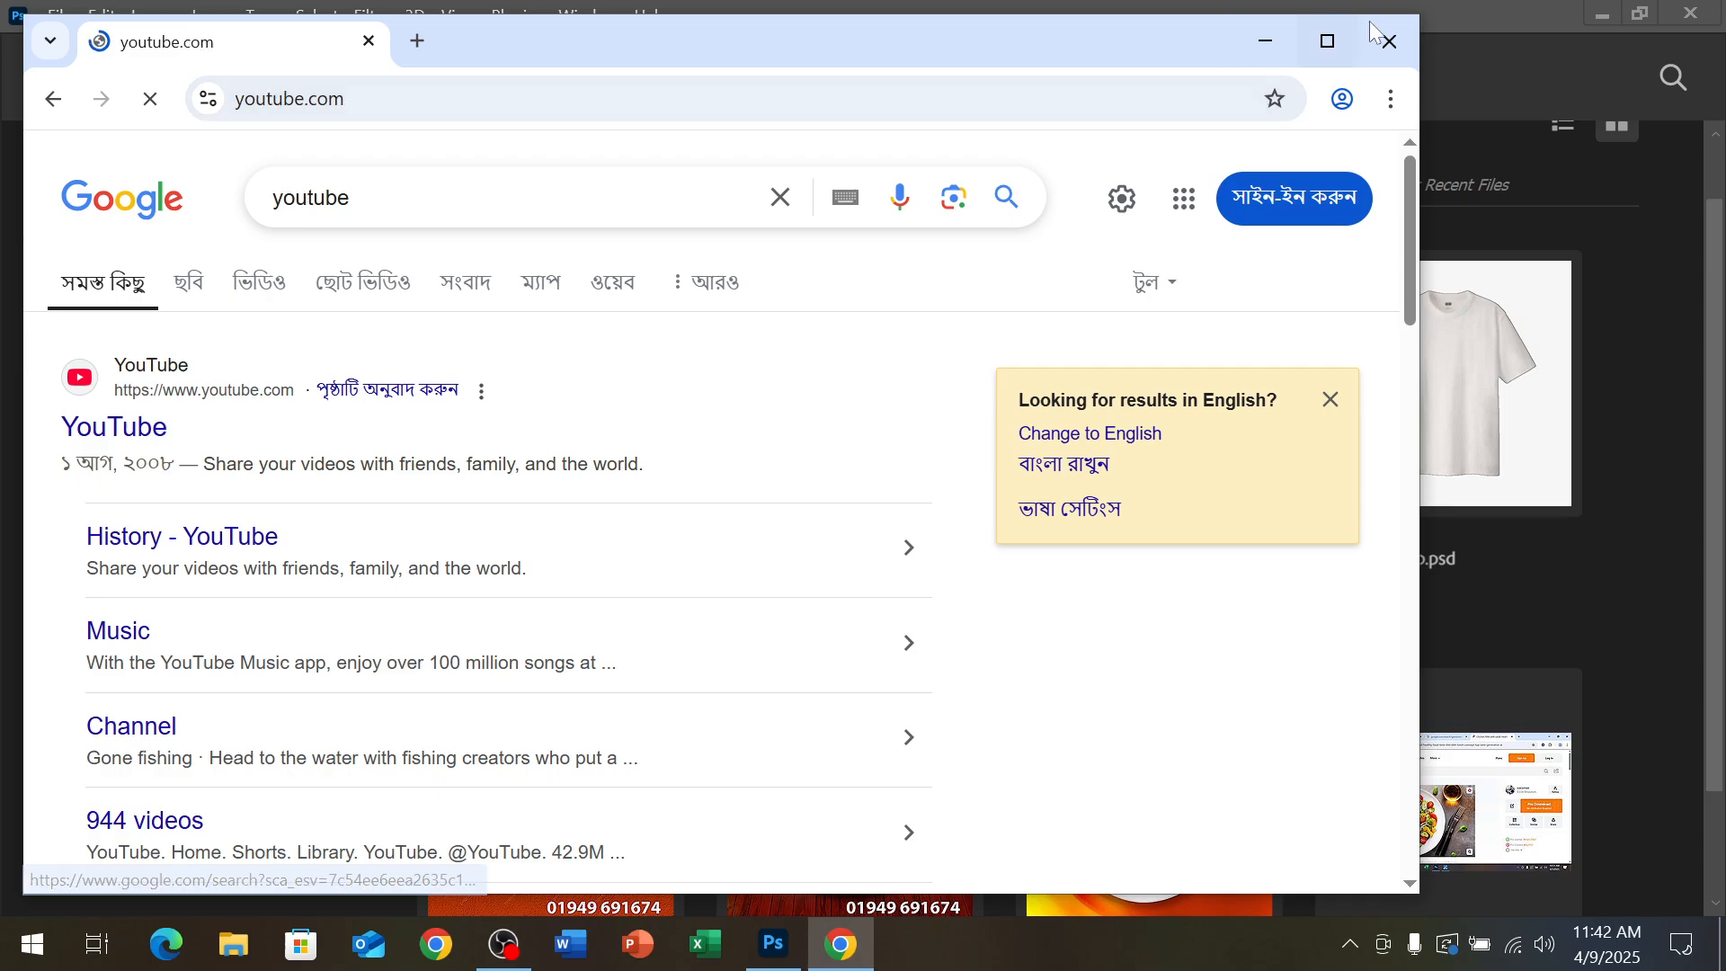
left_click(1340, 45)
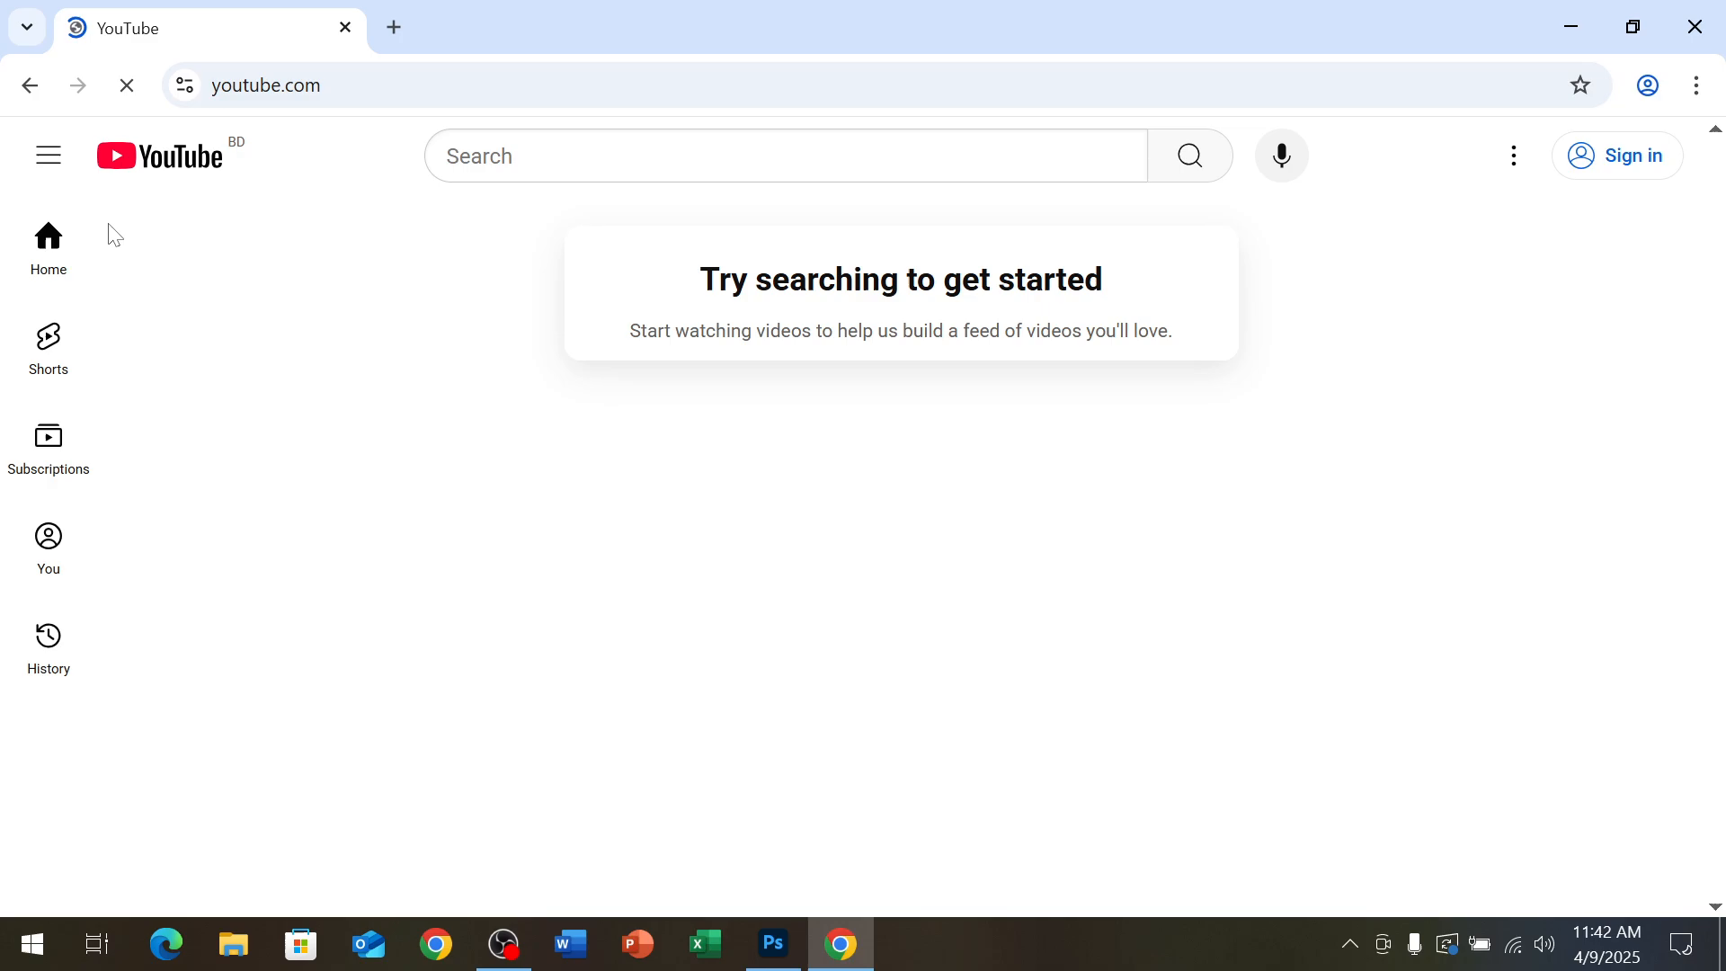
Search YouTube for "youtube thumbnail design" using the suggested query
left_click(54, 245)
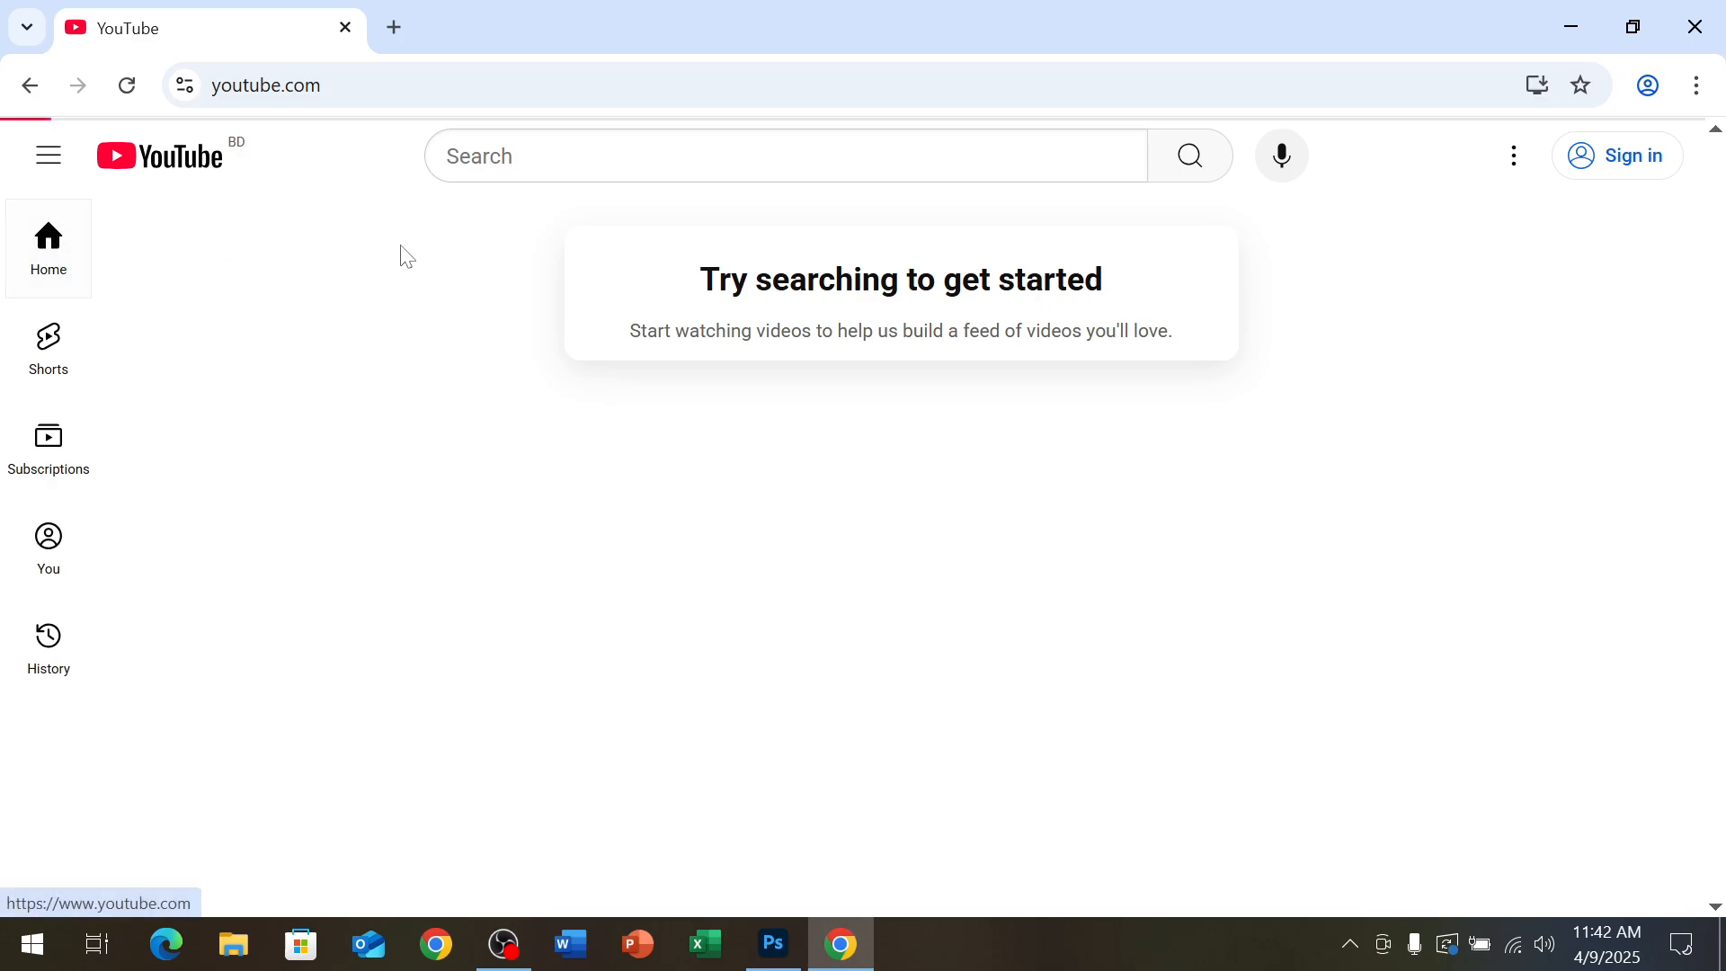
left_click(174, 168)
left_click(536, 158)
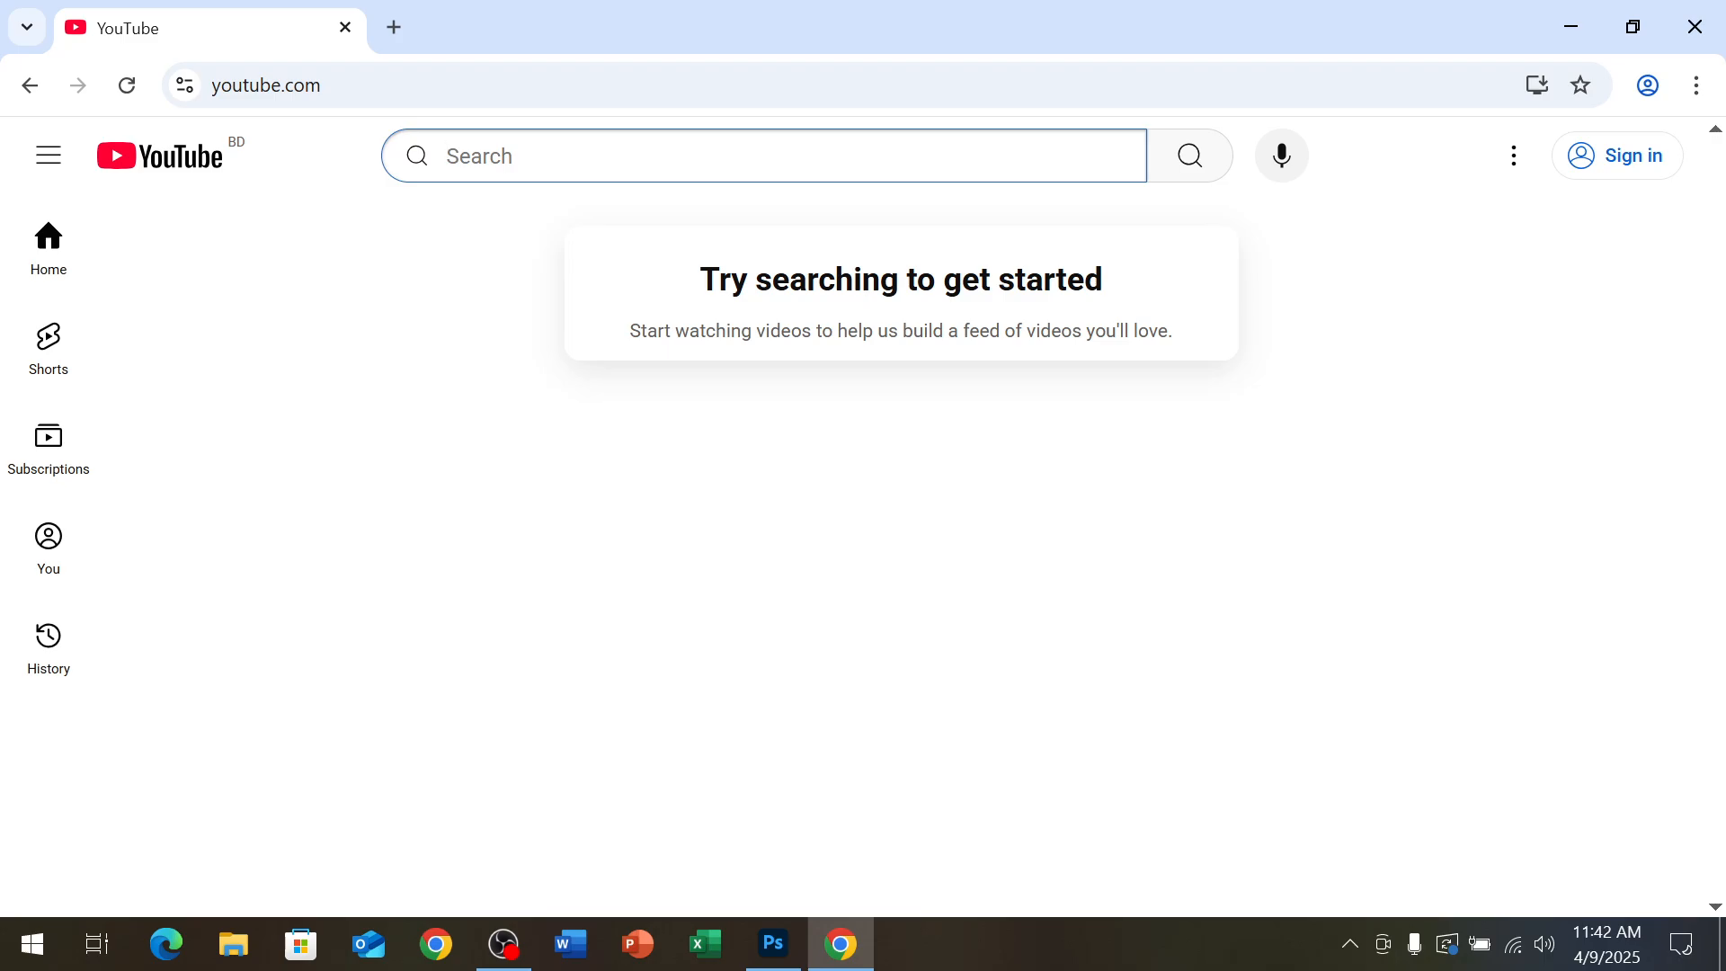
type("youtube")
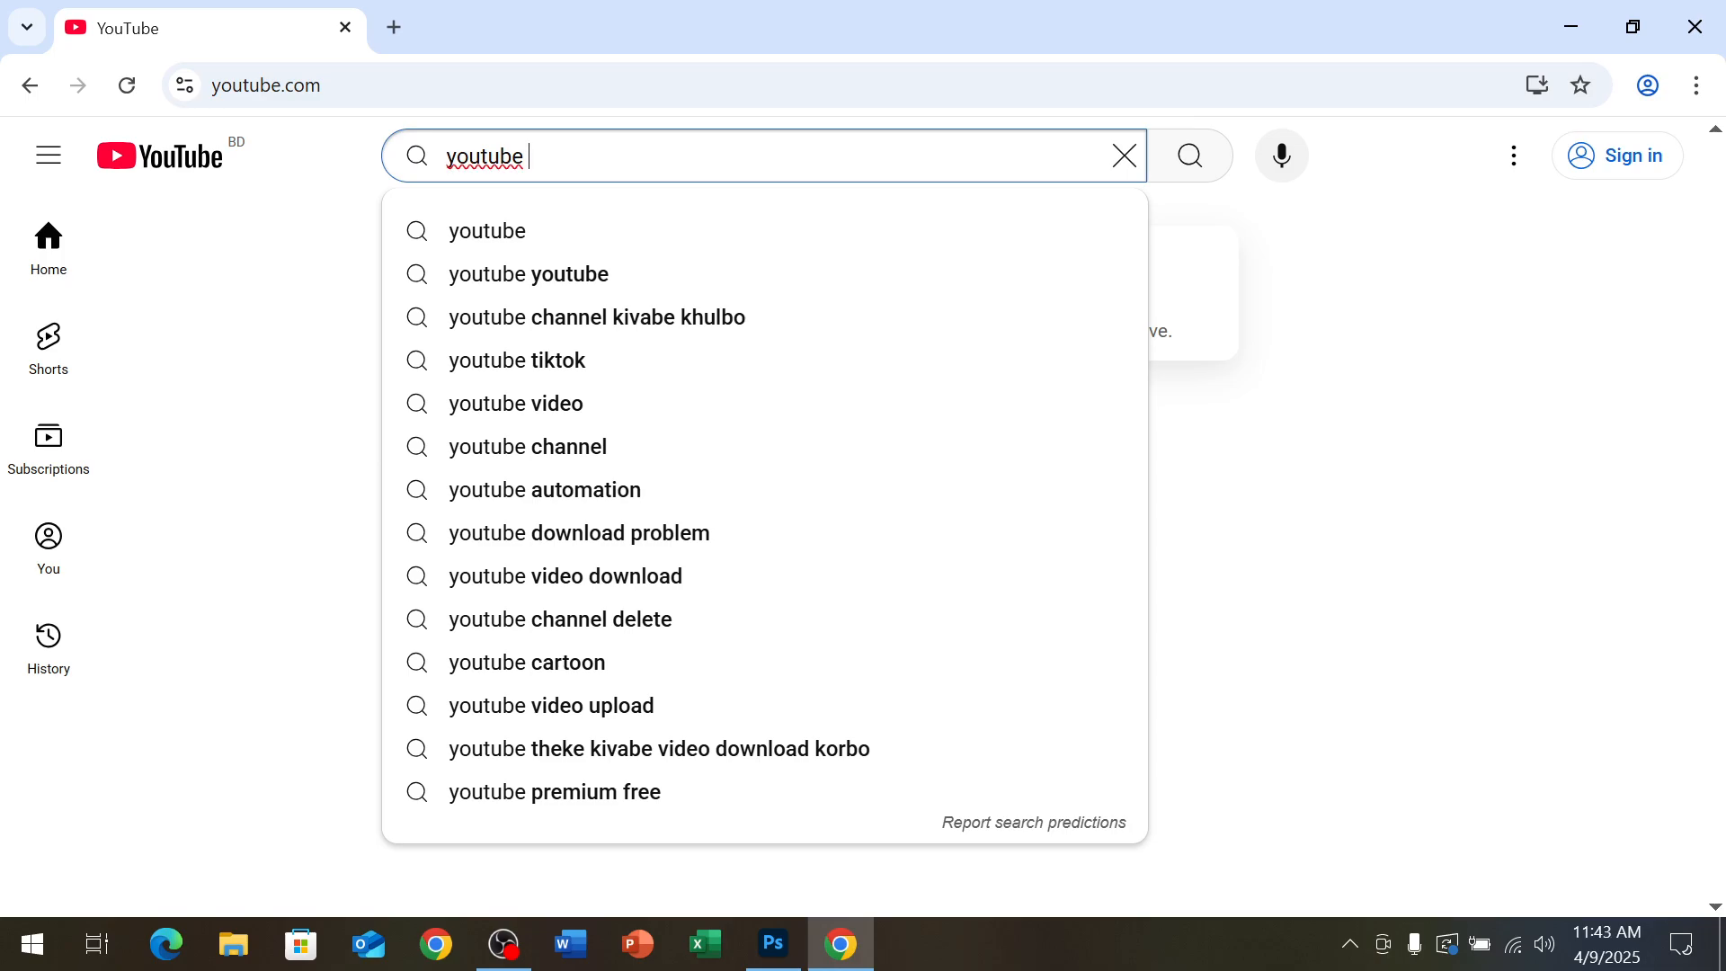
type(" tha")
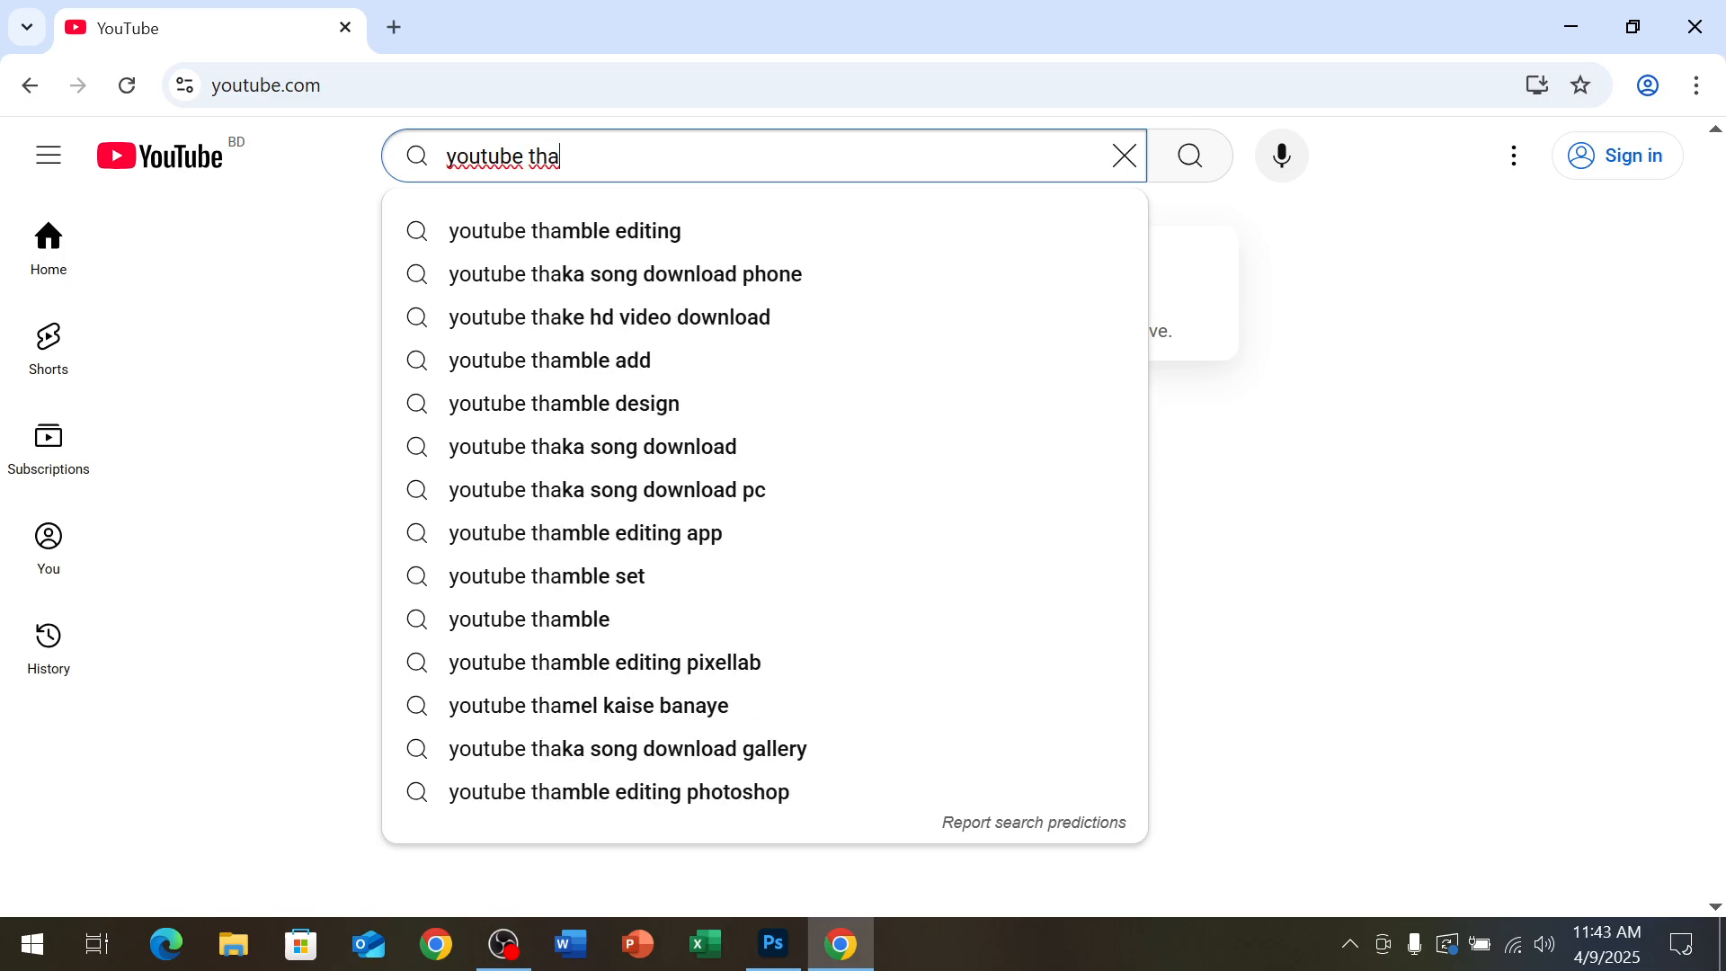
key("BackSpace")
type("u")
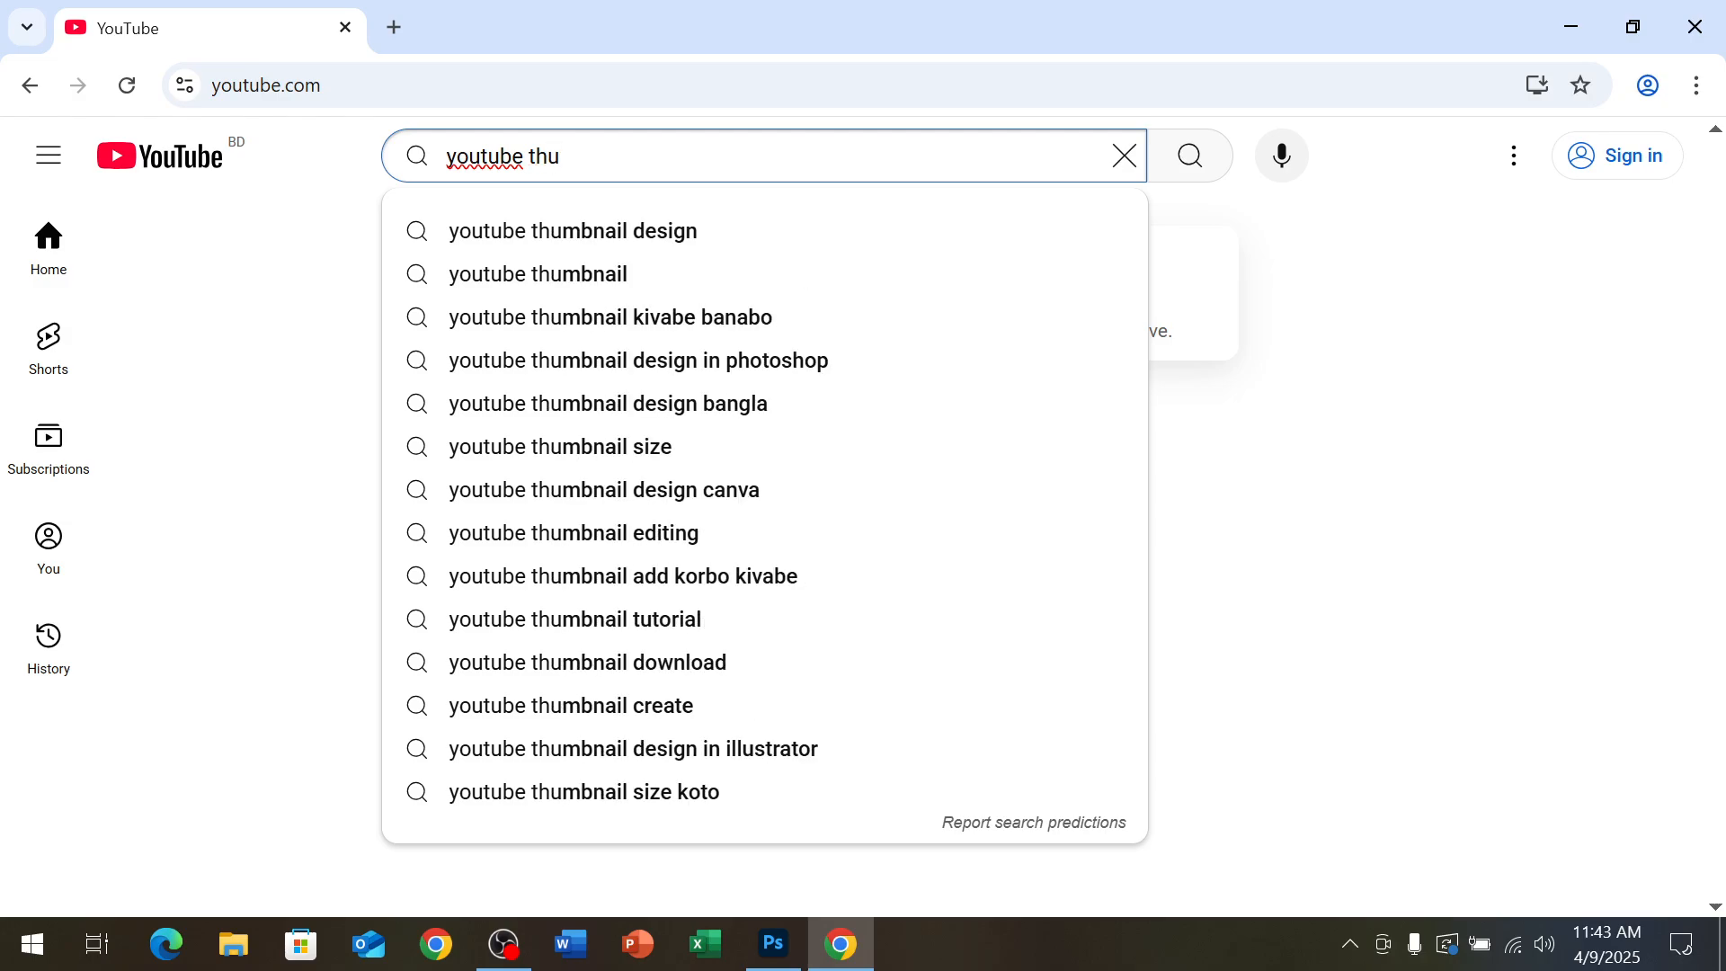
key("Down")
key("Return")
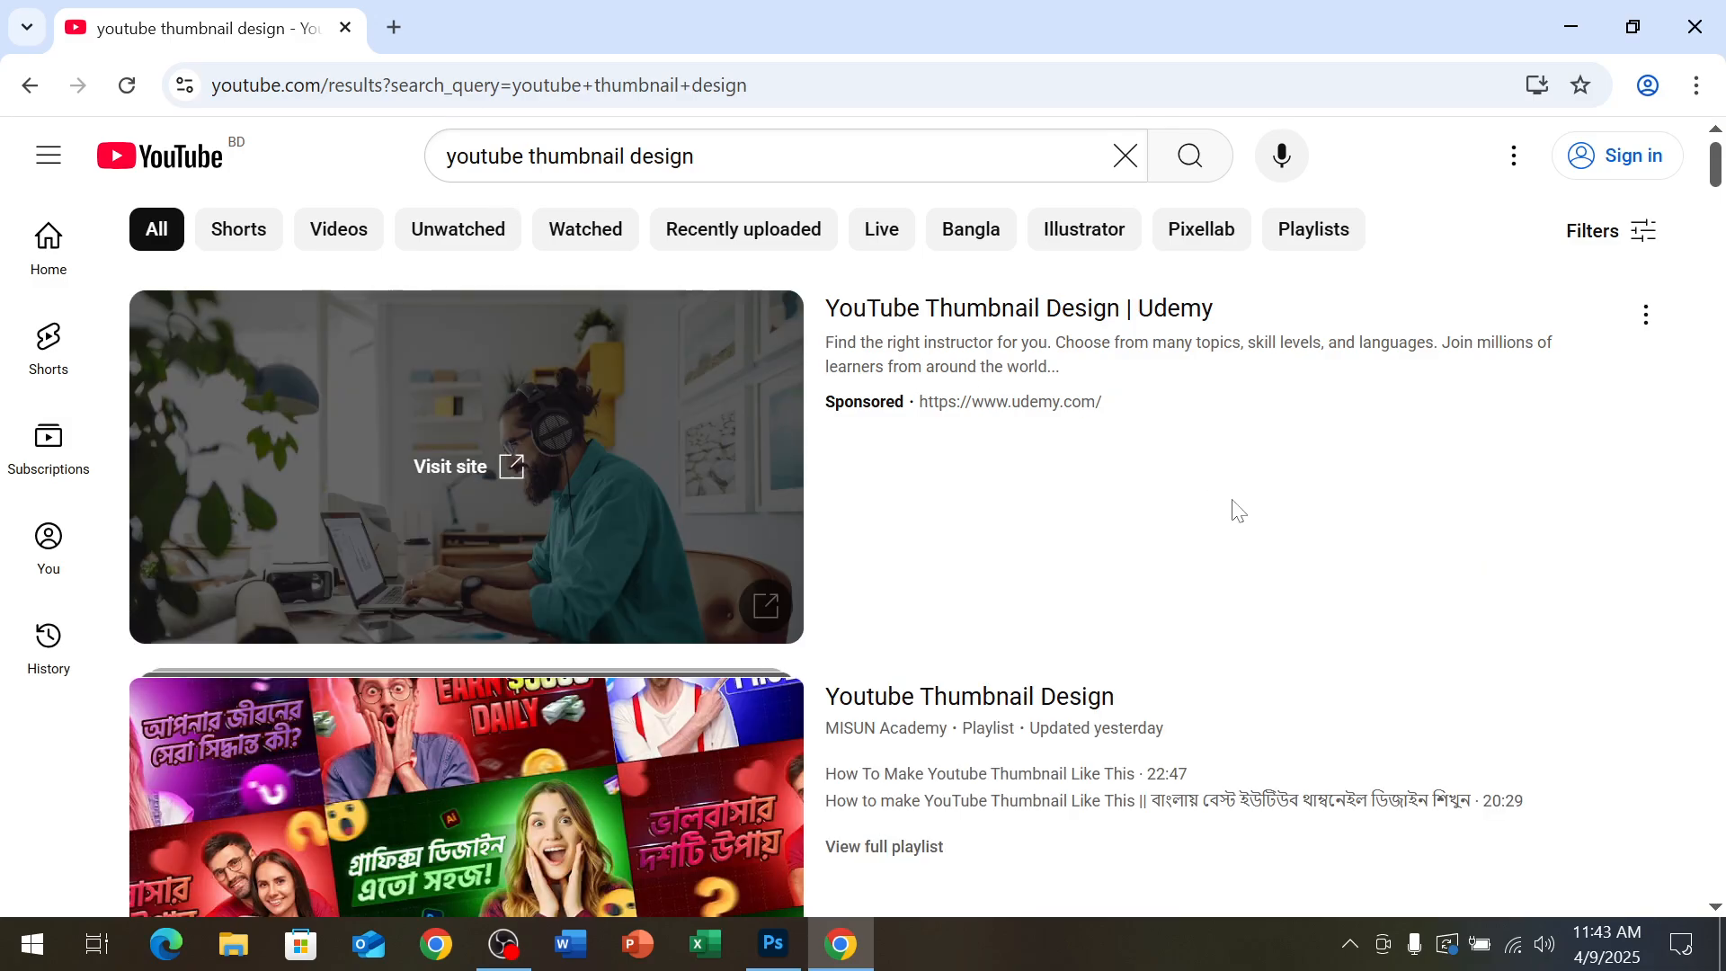
Browse the thumbnail design search results and examine the layout, text and imagery of the example thumbnails
scroll(1313, 557, "down", 4)
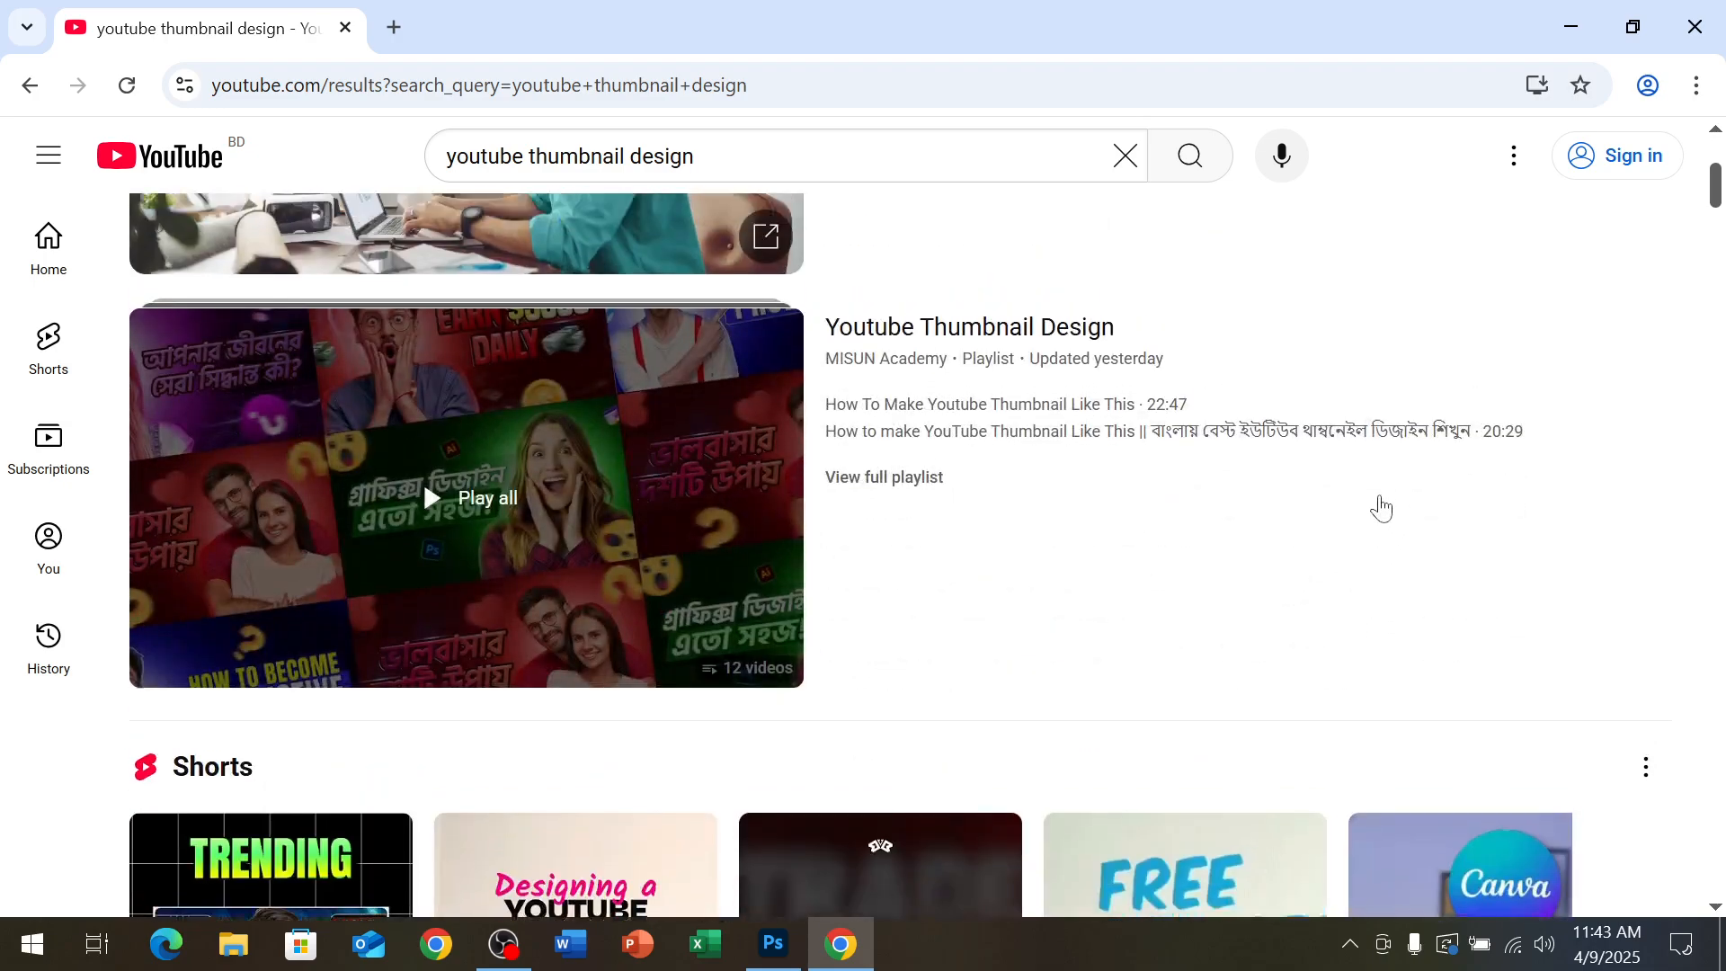
scroll(1225, 536, "up", 3)
scroll(1226, 536, "down", 3)
scroll(1226, 536, "up", 3)
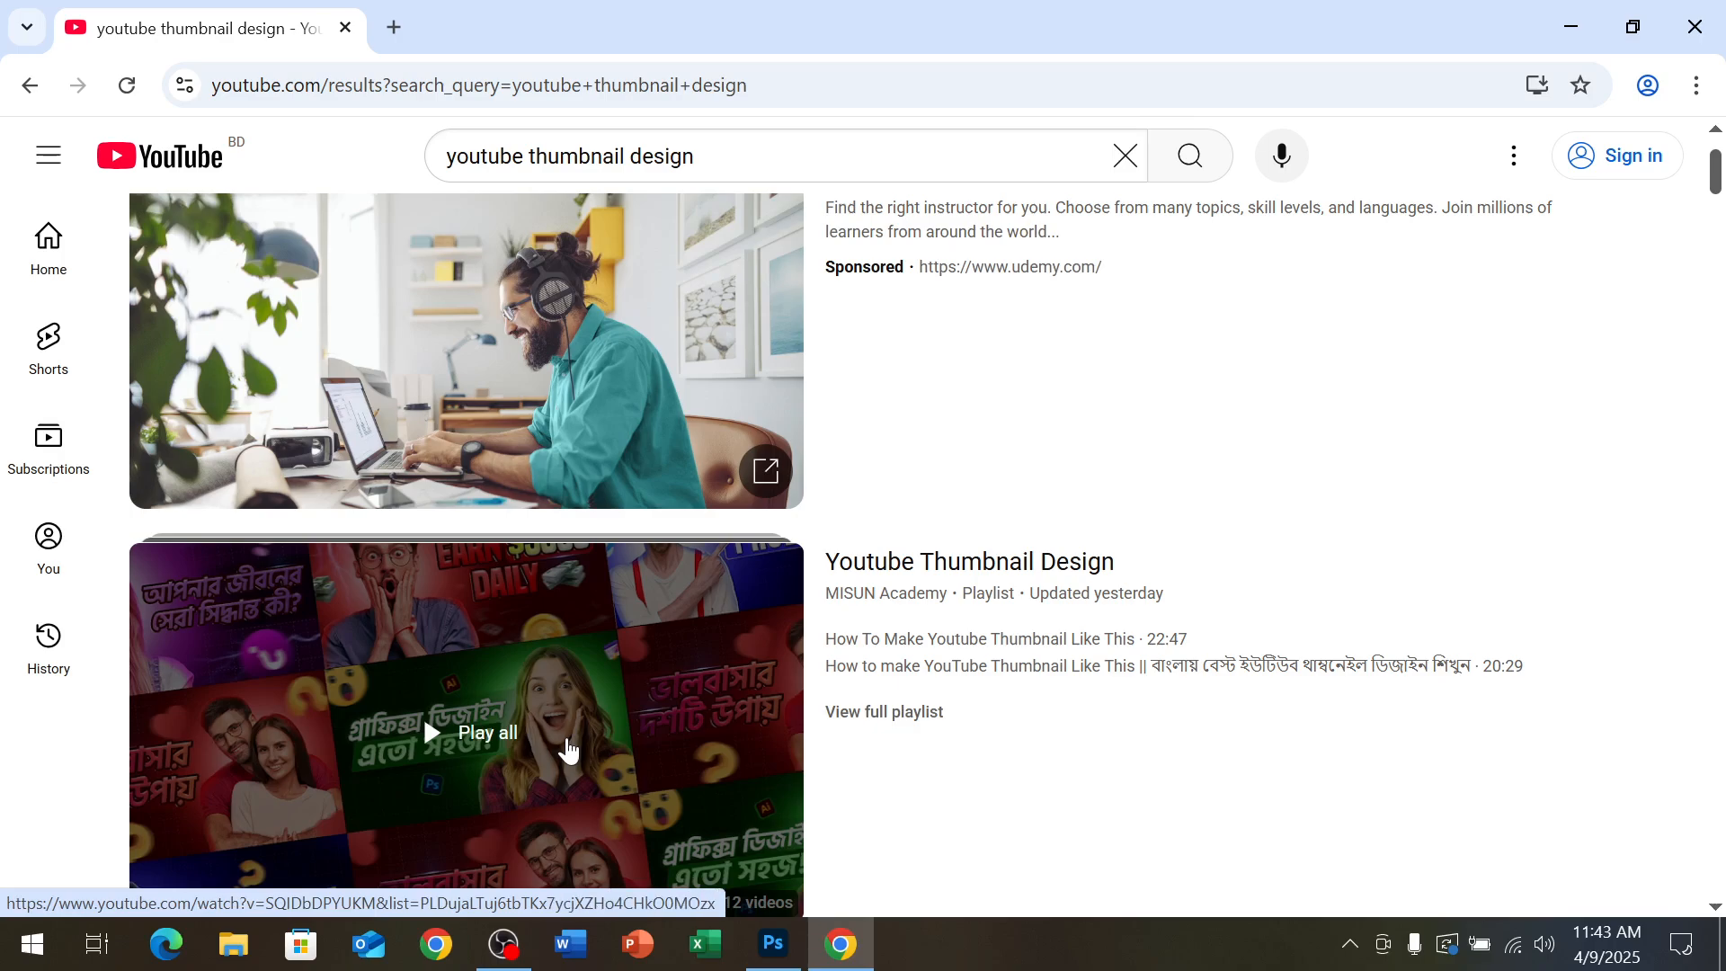
scroll(568, 749, "down", 1)
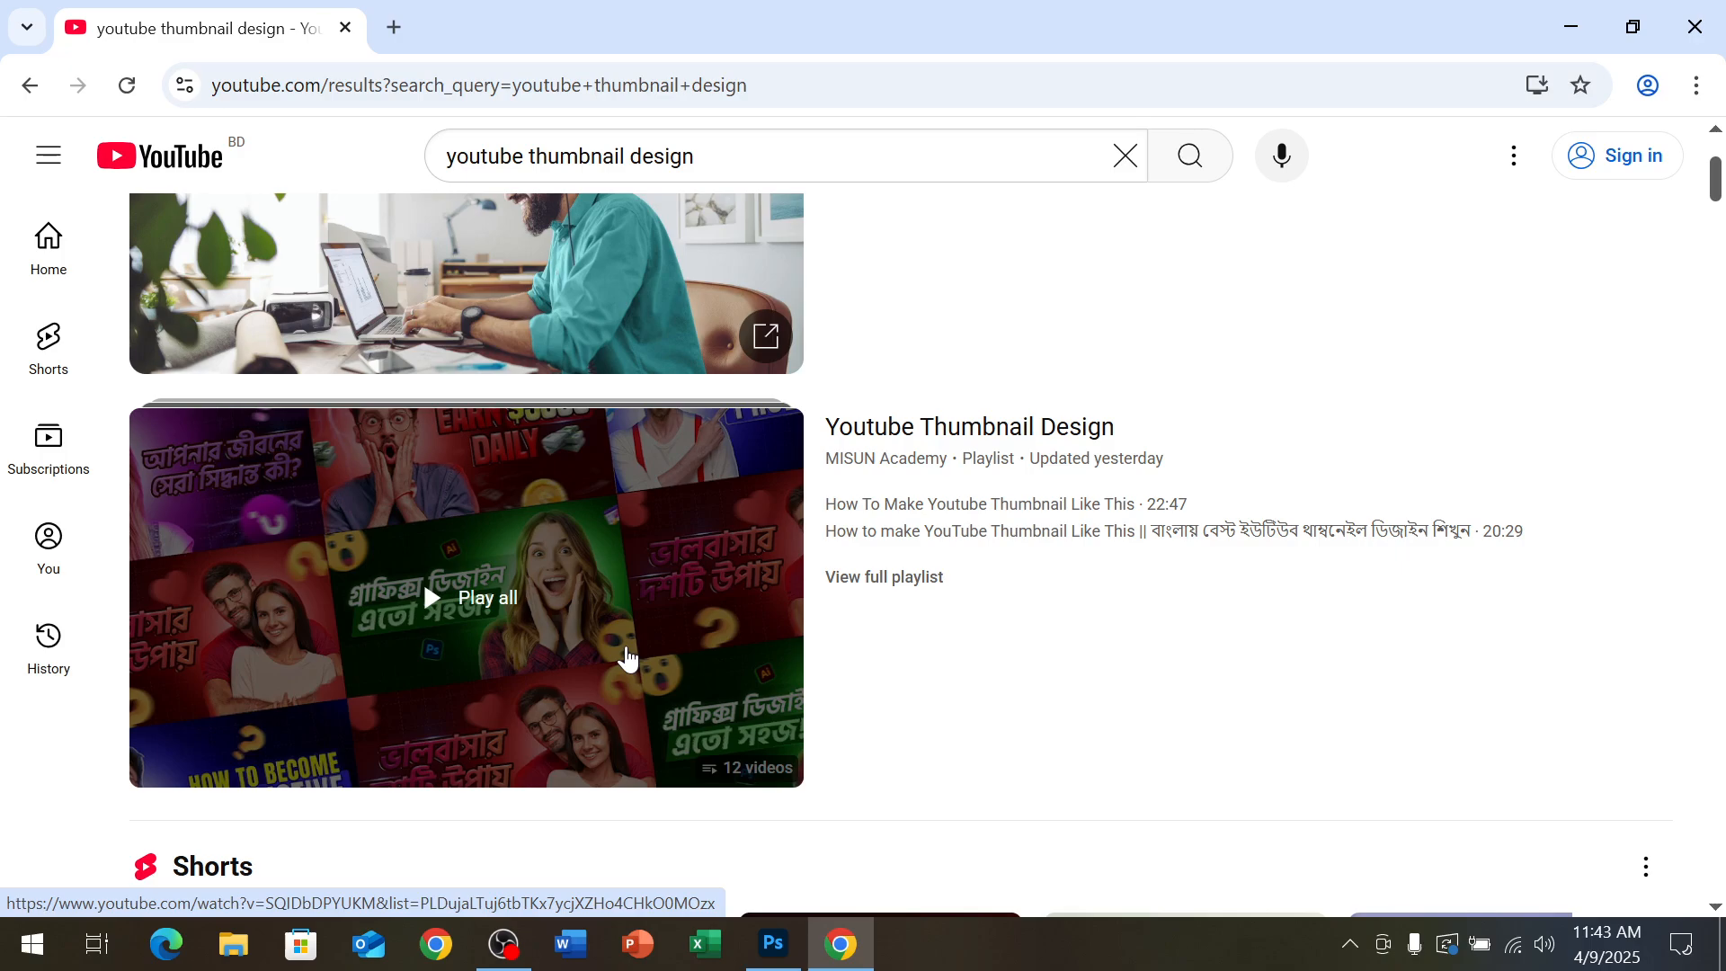
scroll(627, 659, "down", 10)
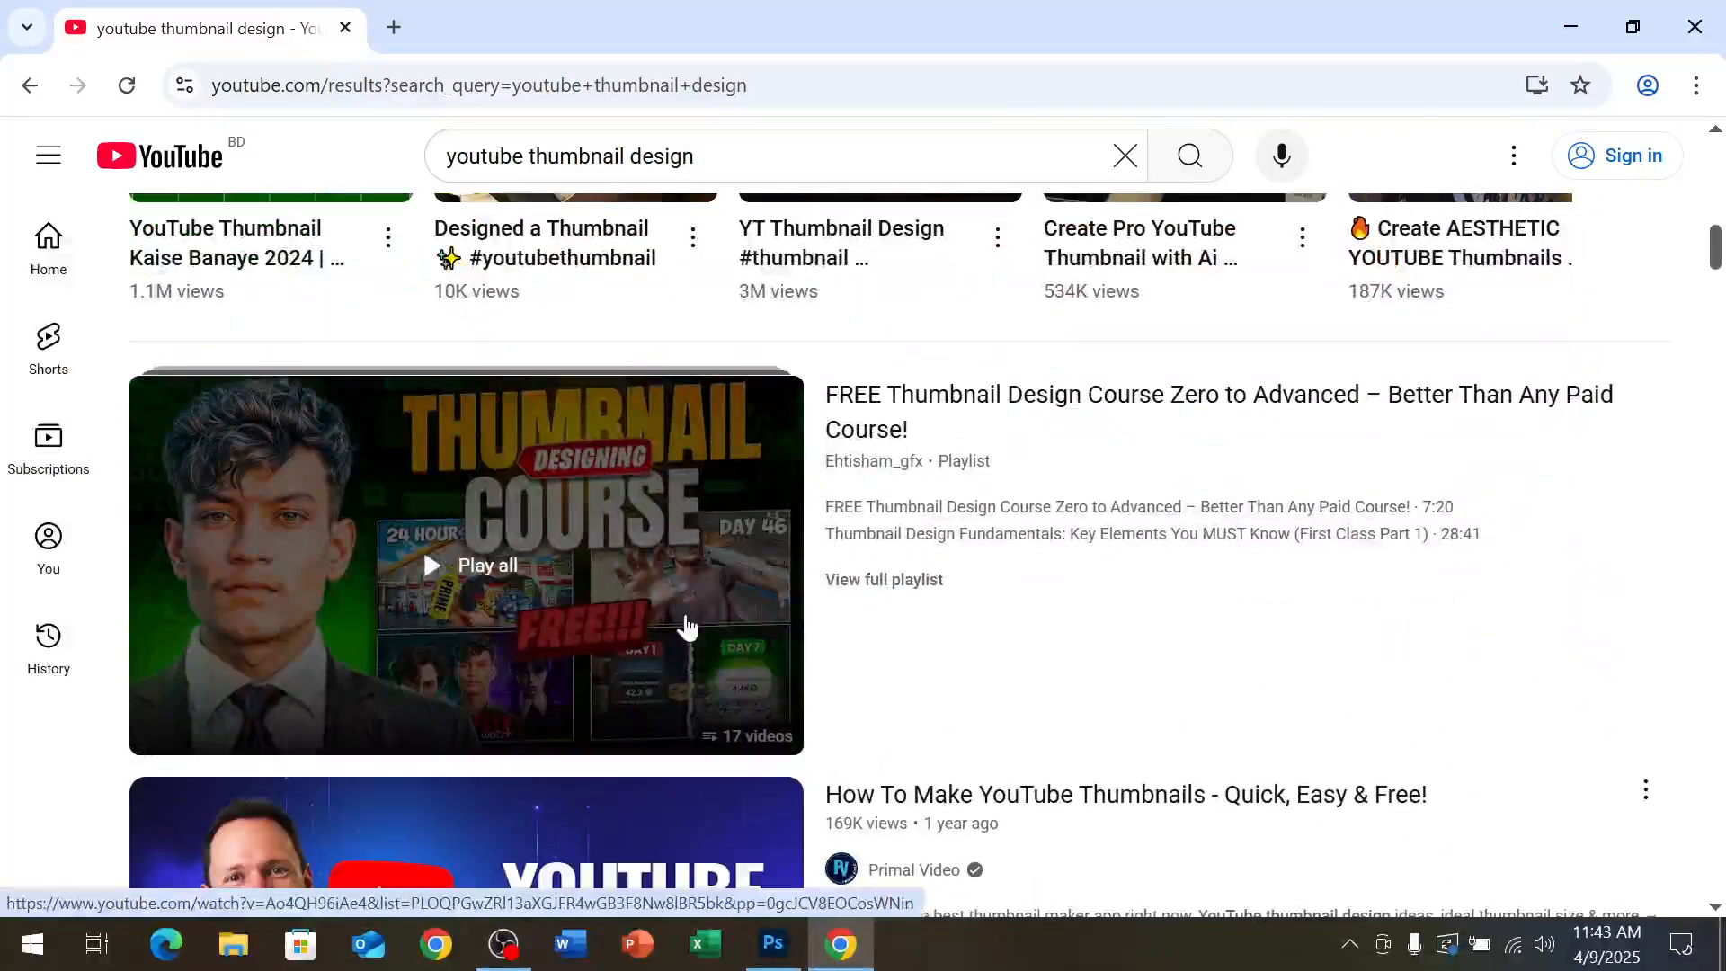
scroll(651, 603, "down", 8)
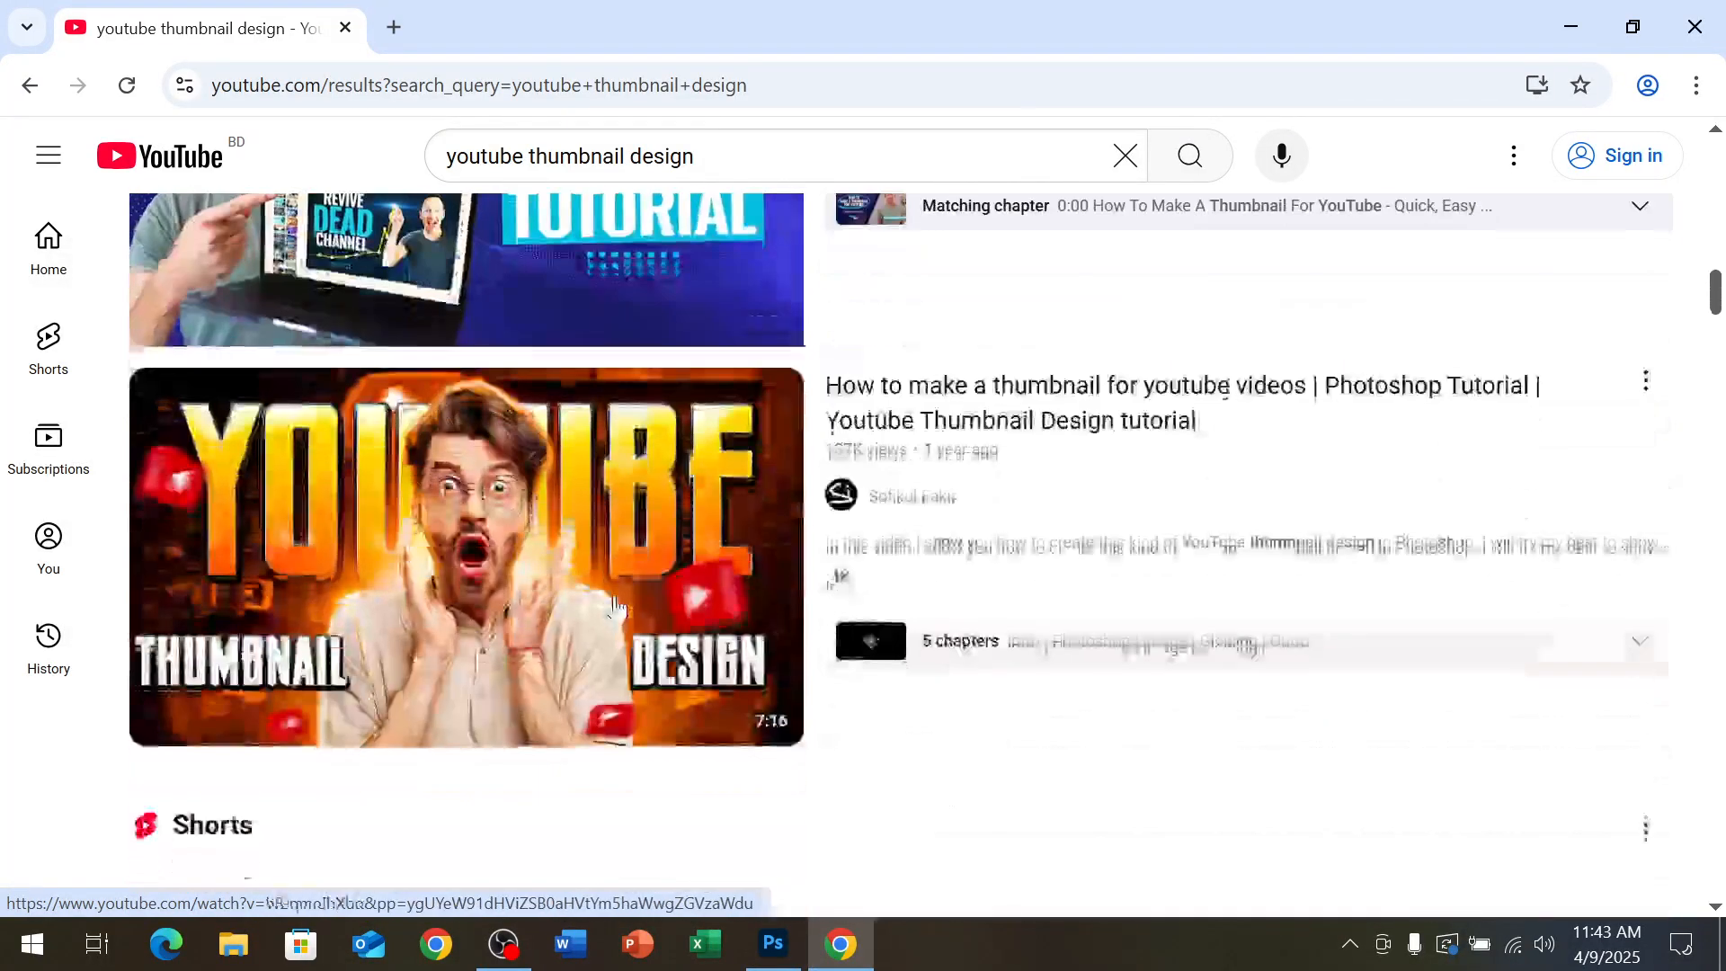
scroll(608, 595, "down", 10)
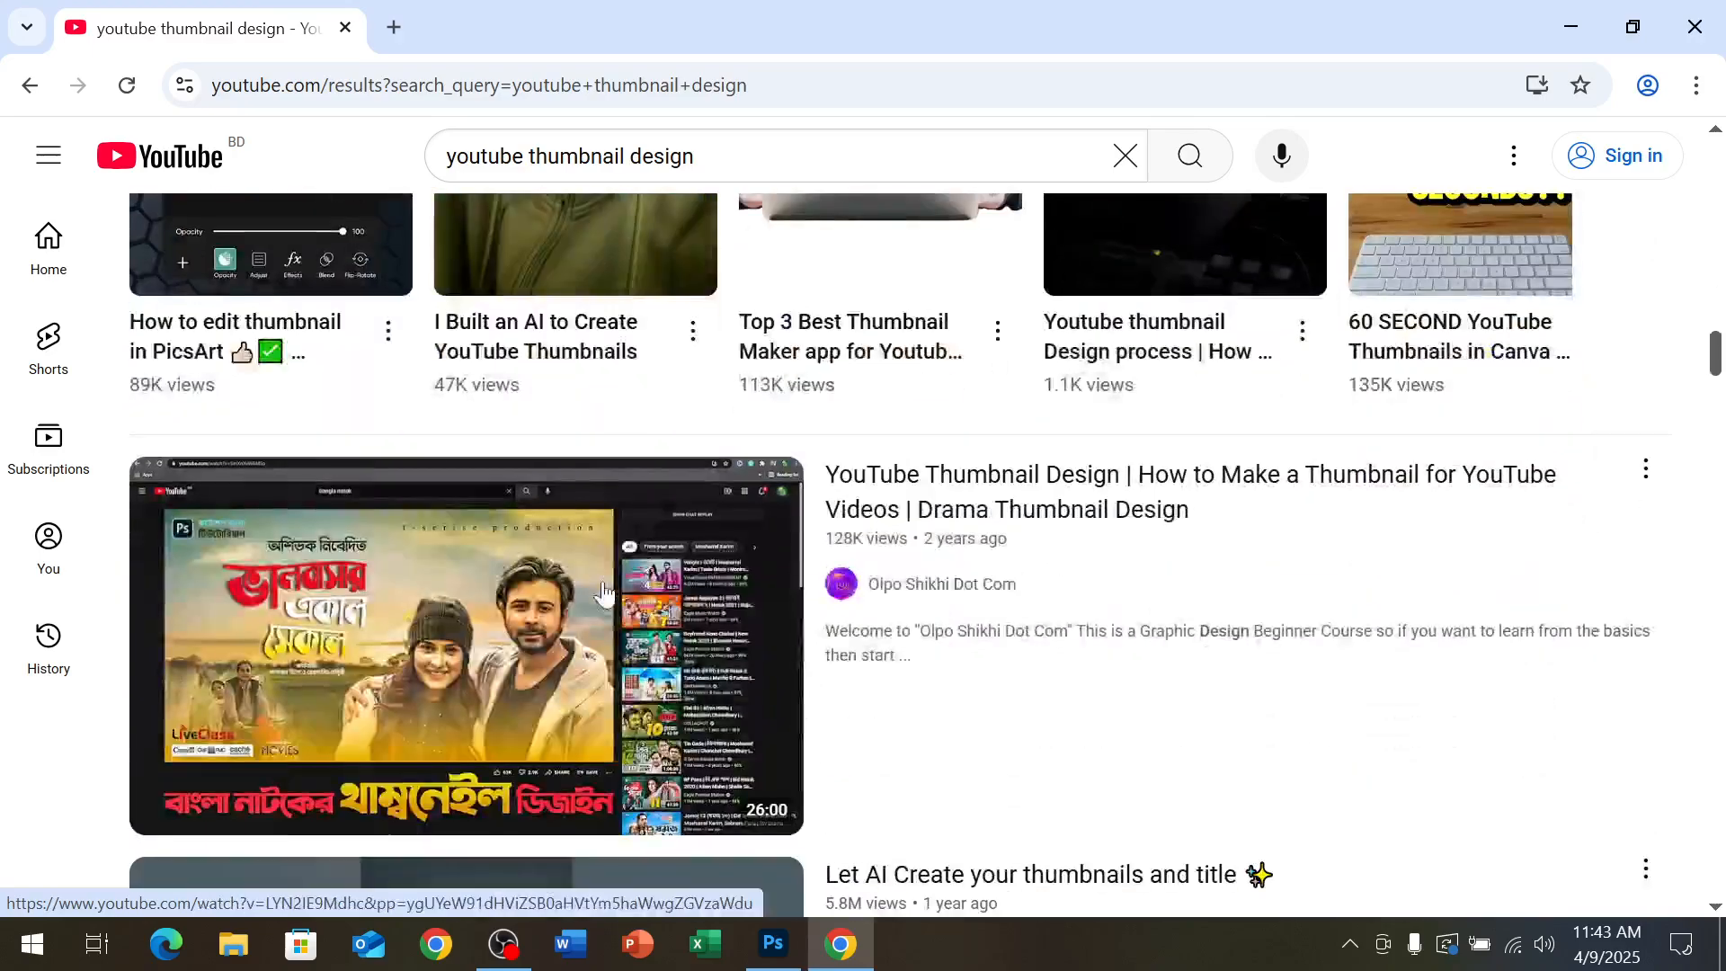
scroll(589, 611, "down", 4)
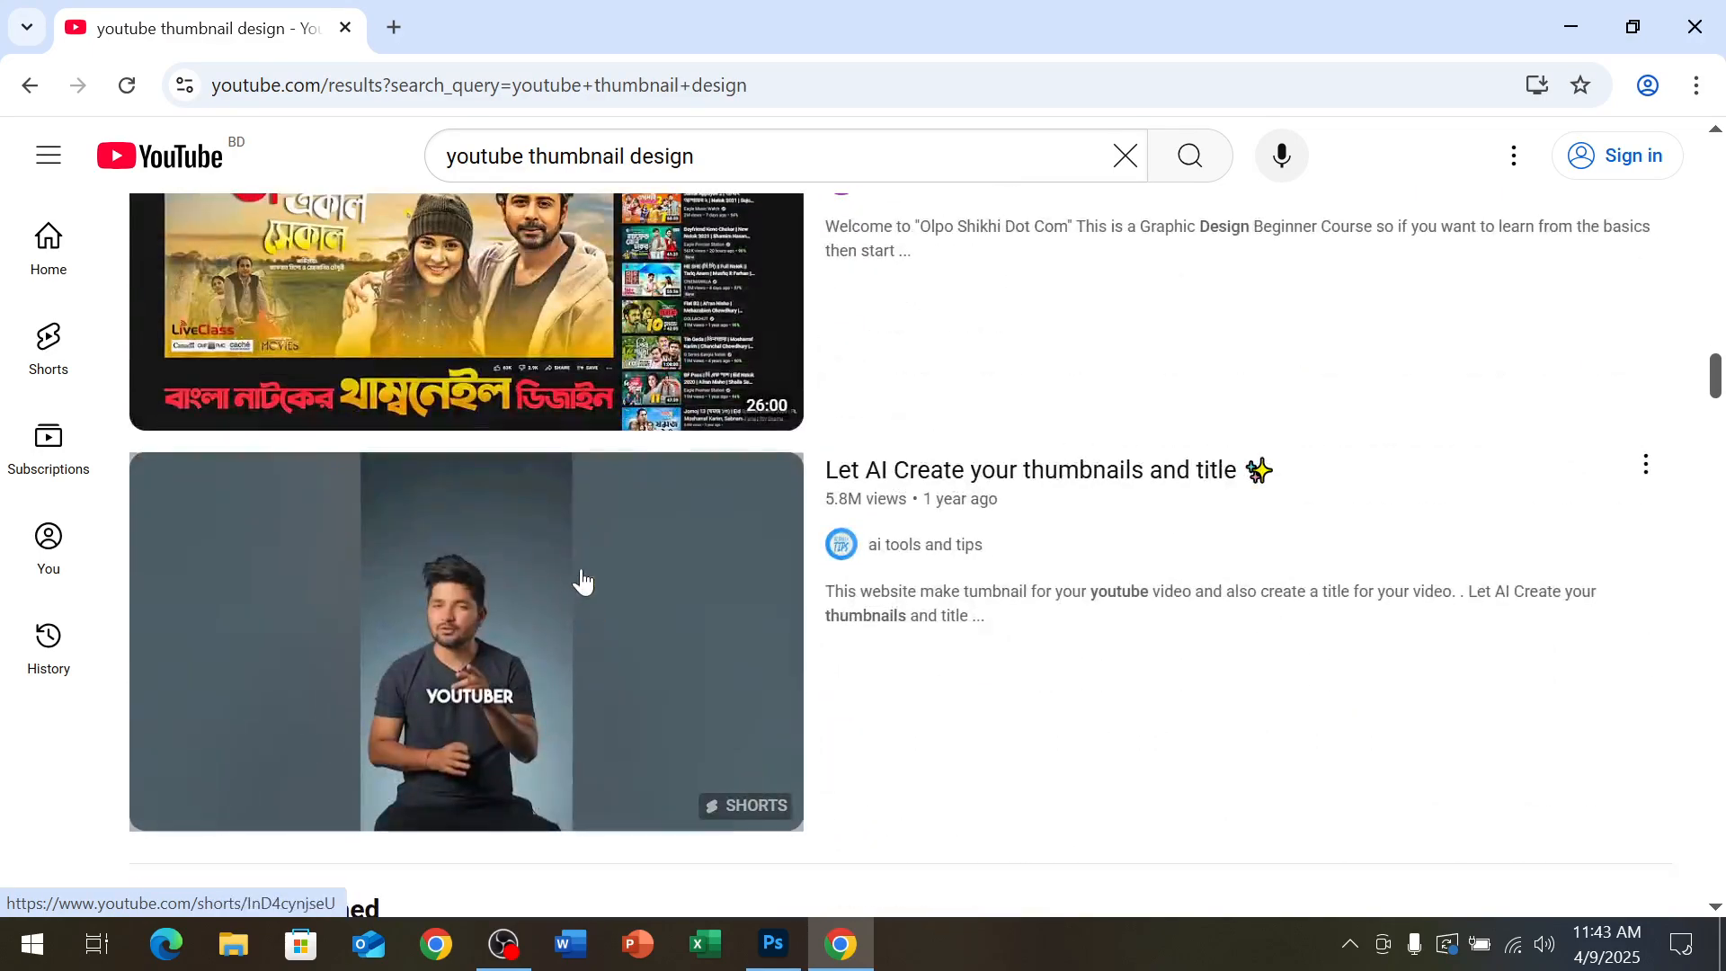
scroll(573, 627, "down", 5)
scroll(559, 558, "up", 6)
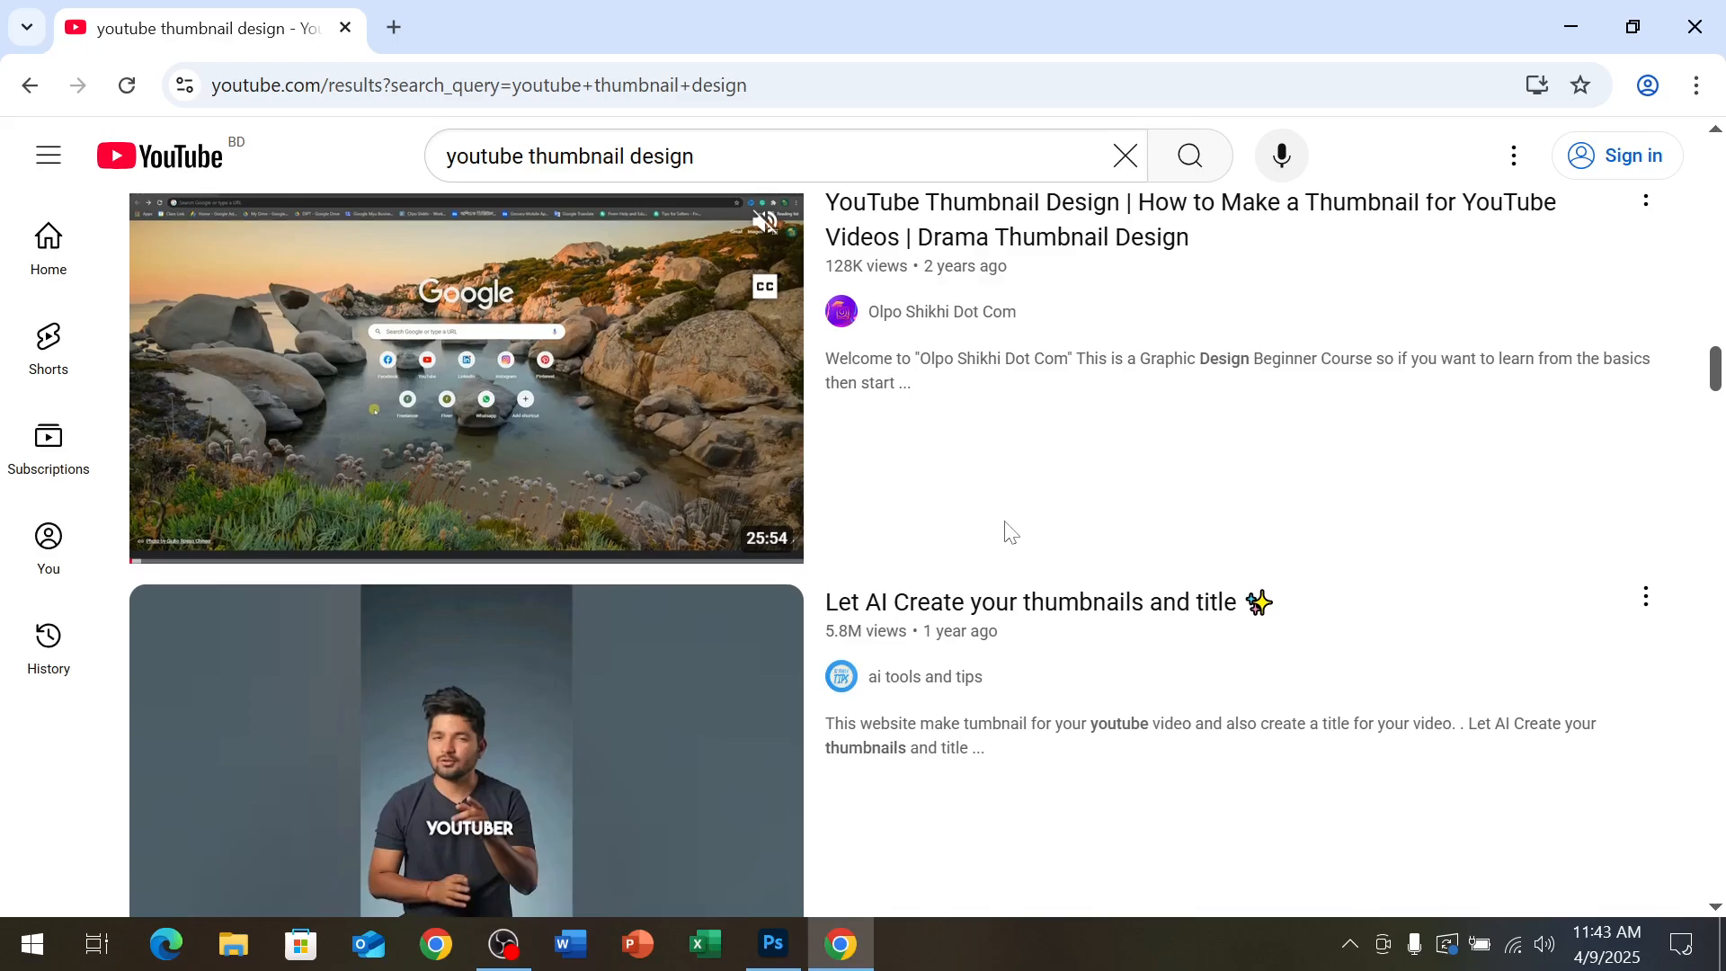
scroll(1007, 531, "down", 5)
scroll(1253, 551, "down", 5)
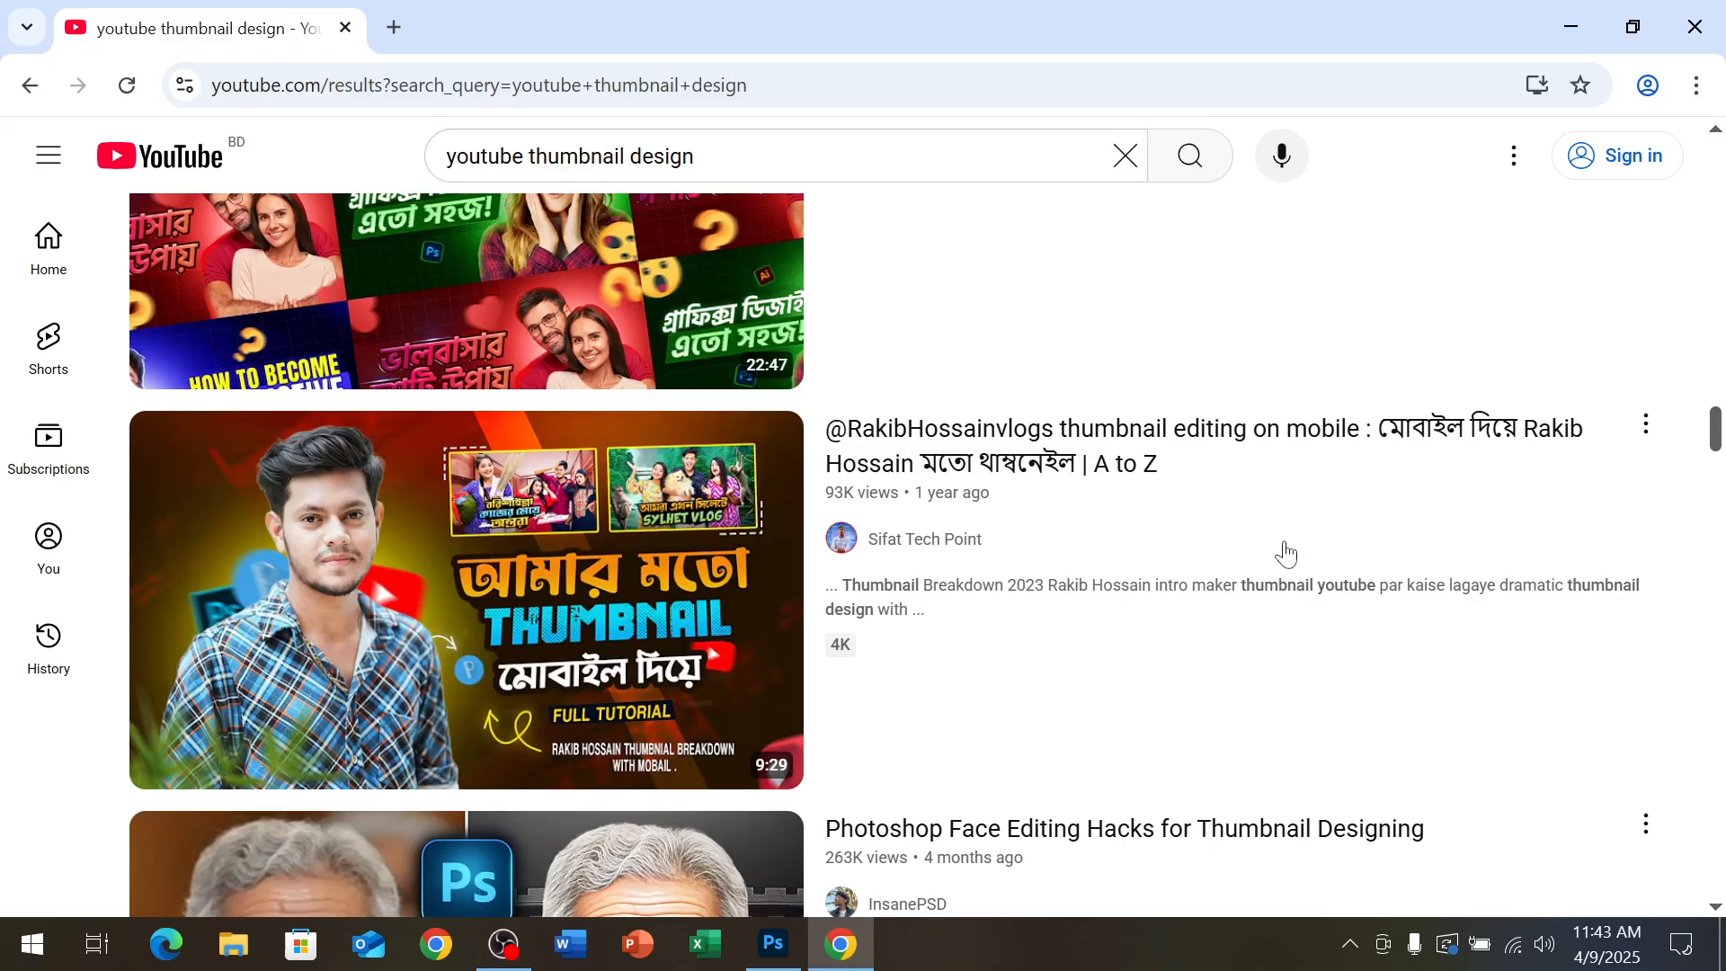
scroll(1286, 554, "down", 4)
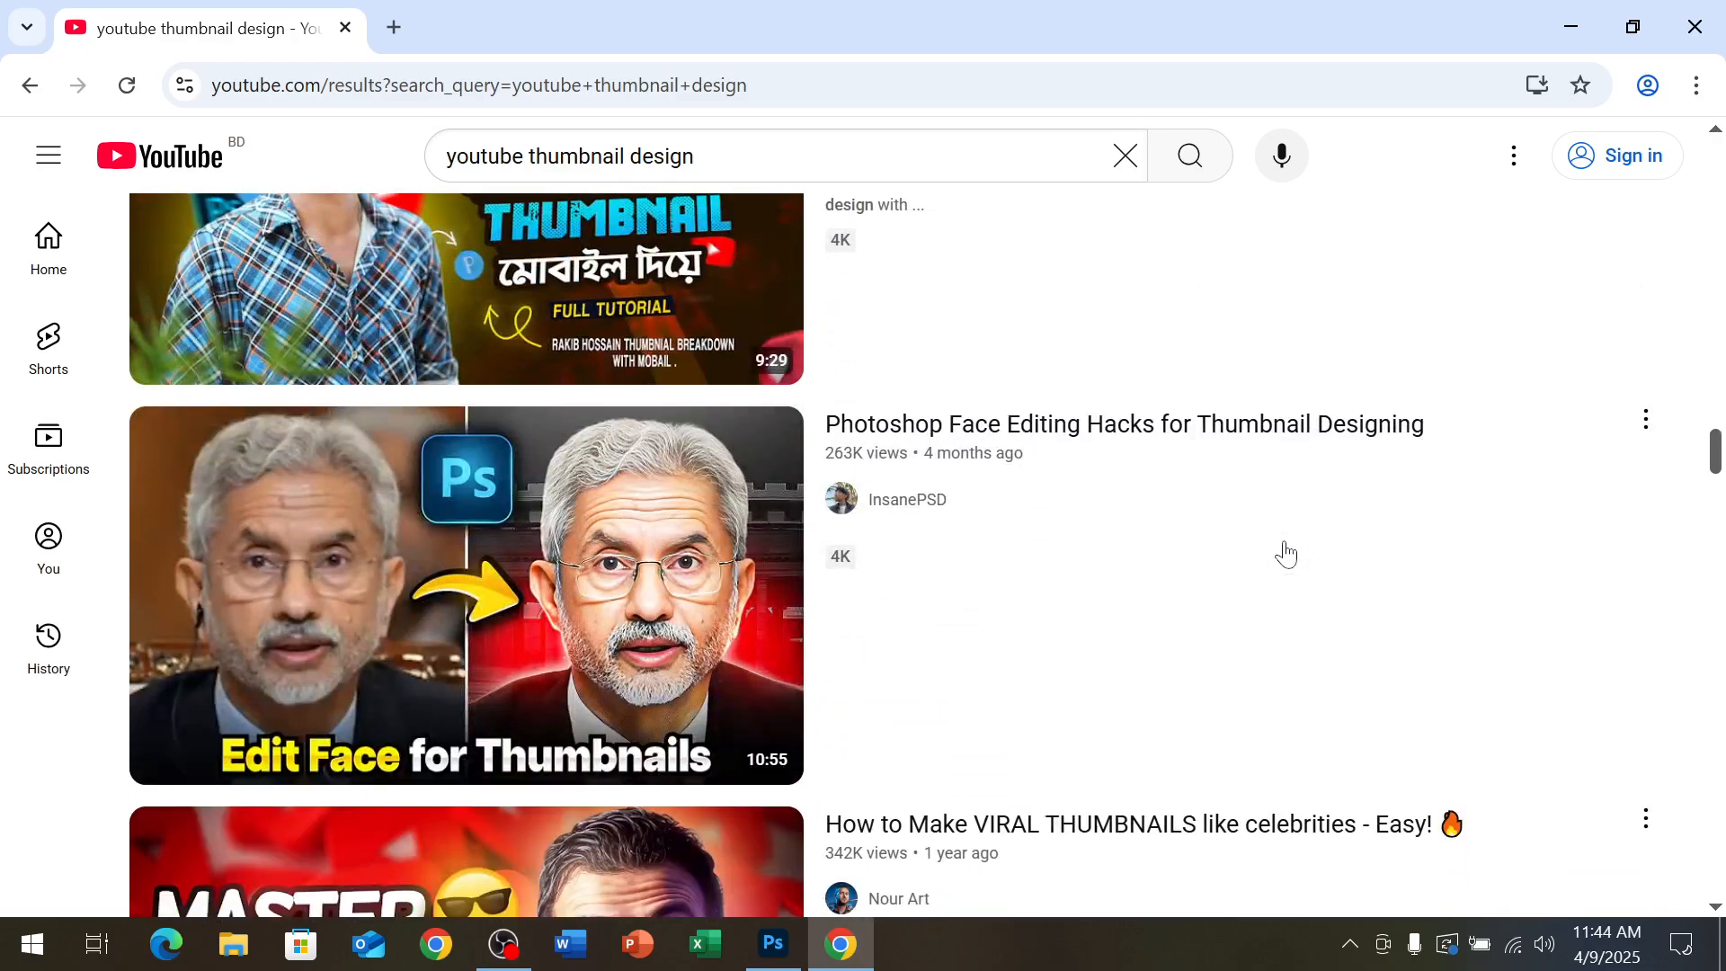
scroll(1286, 554, "down", 4)
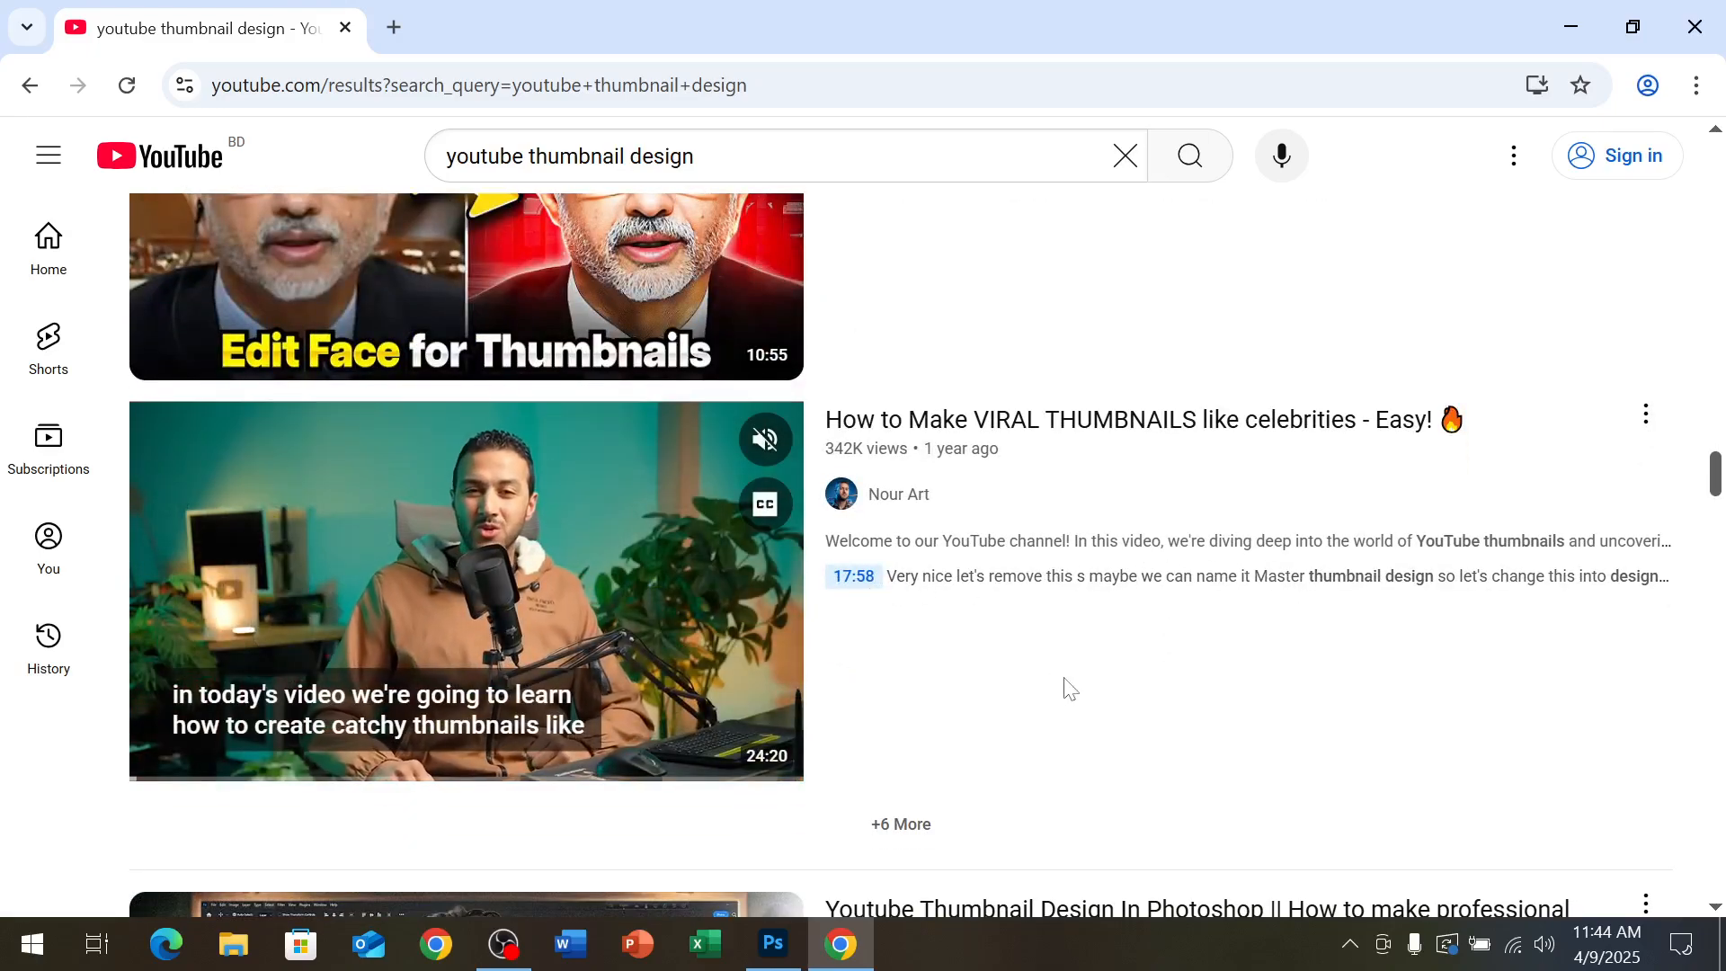
scroll(1068, 687, "down", 7)
scroll(1070, 674, "down", 4)
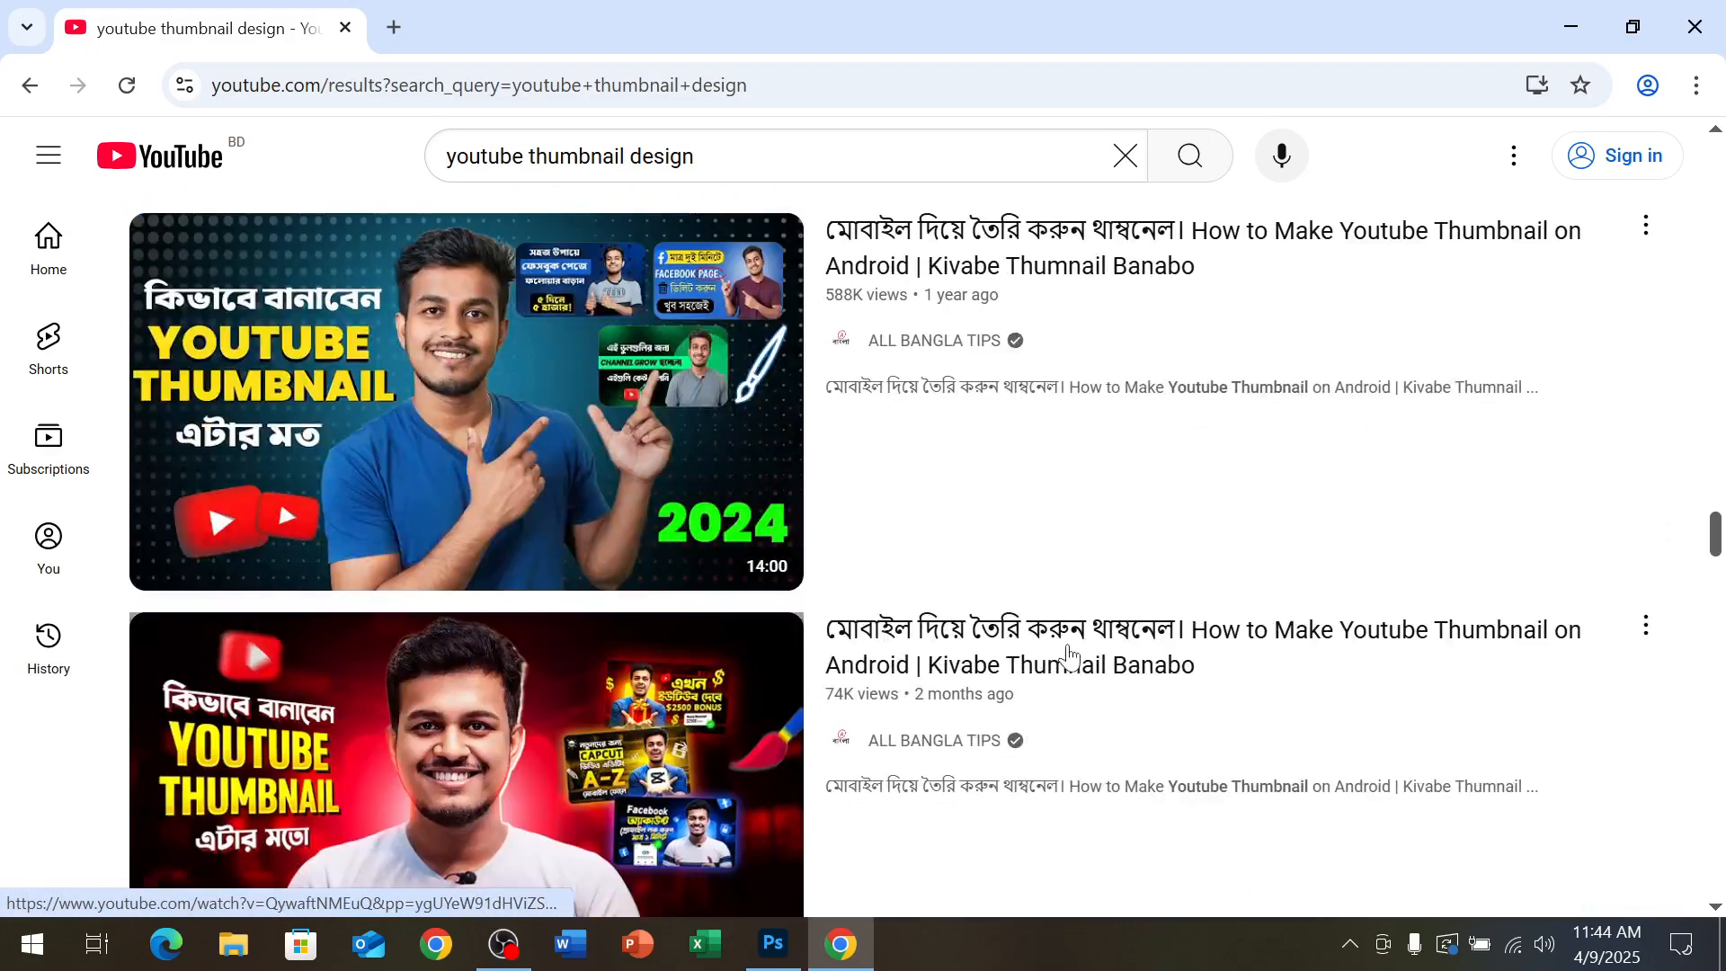
scroll(1067, 512, "down", 7)
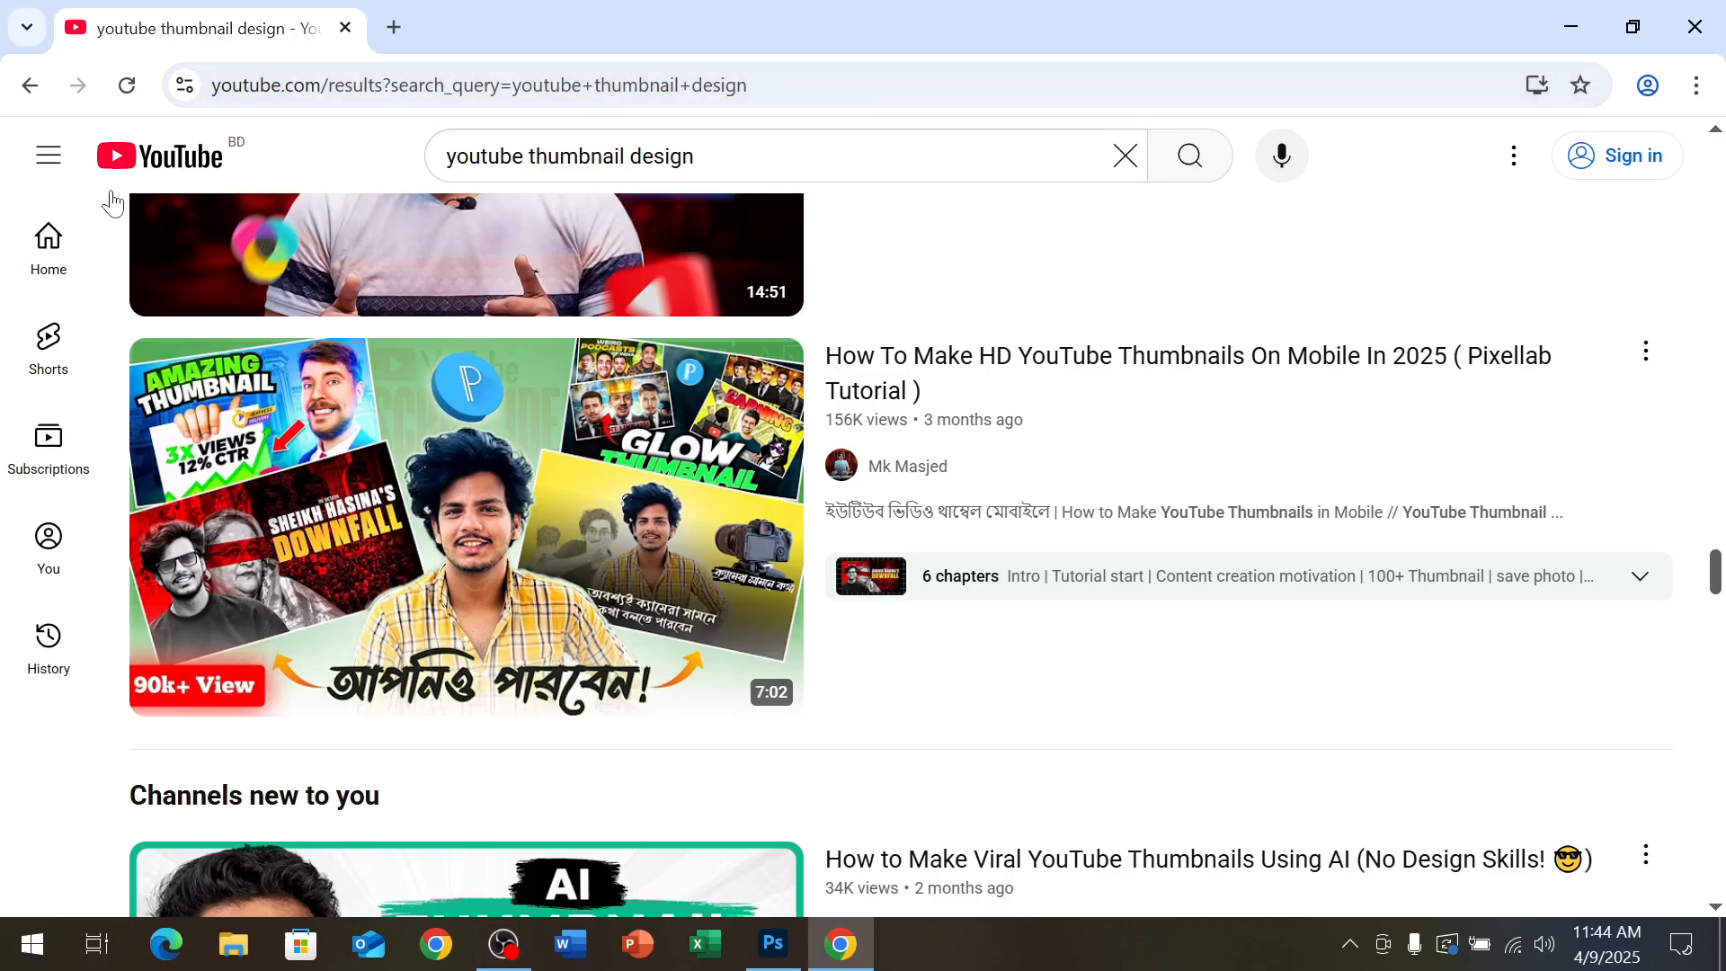
Return to the YouTube home page to view the thumbnails of the recommended videos
left_click(829, 314)
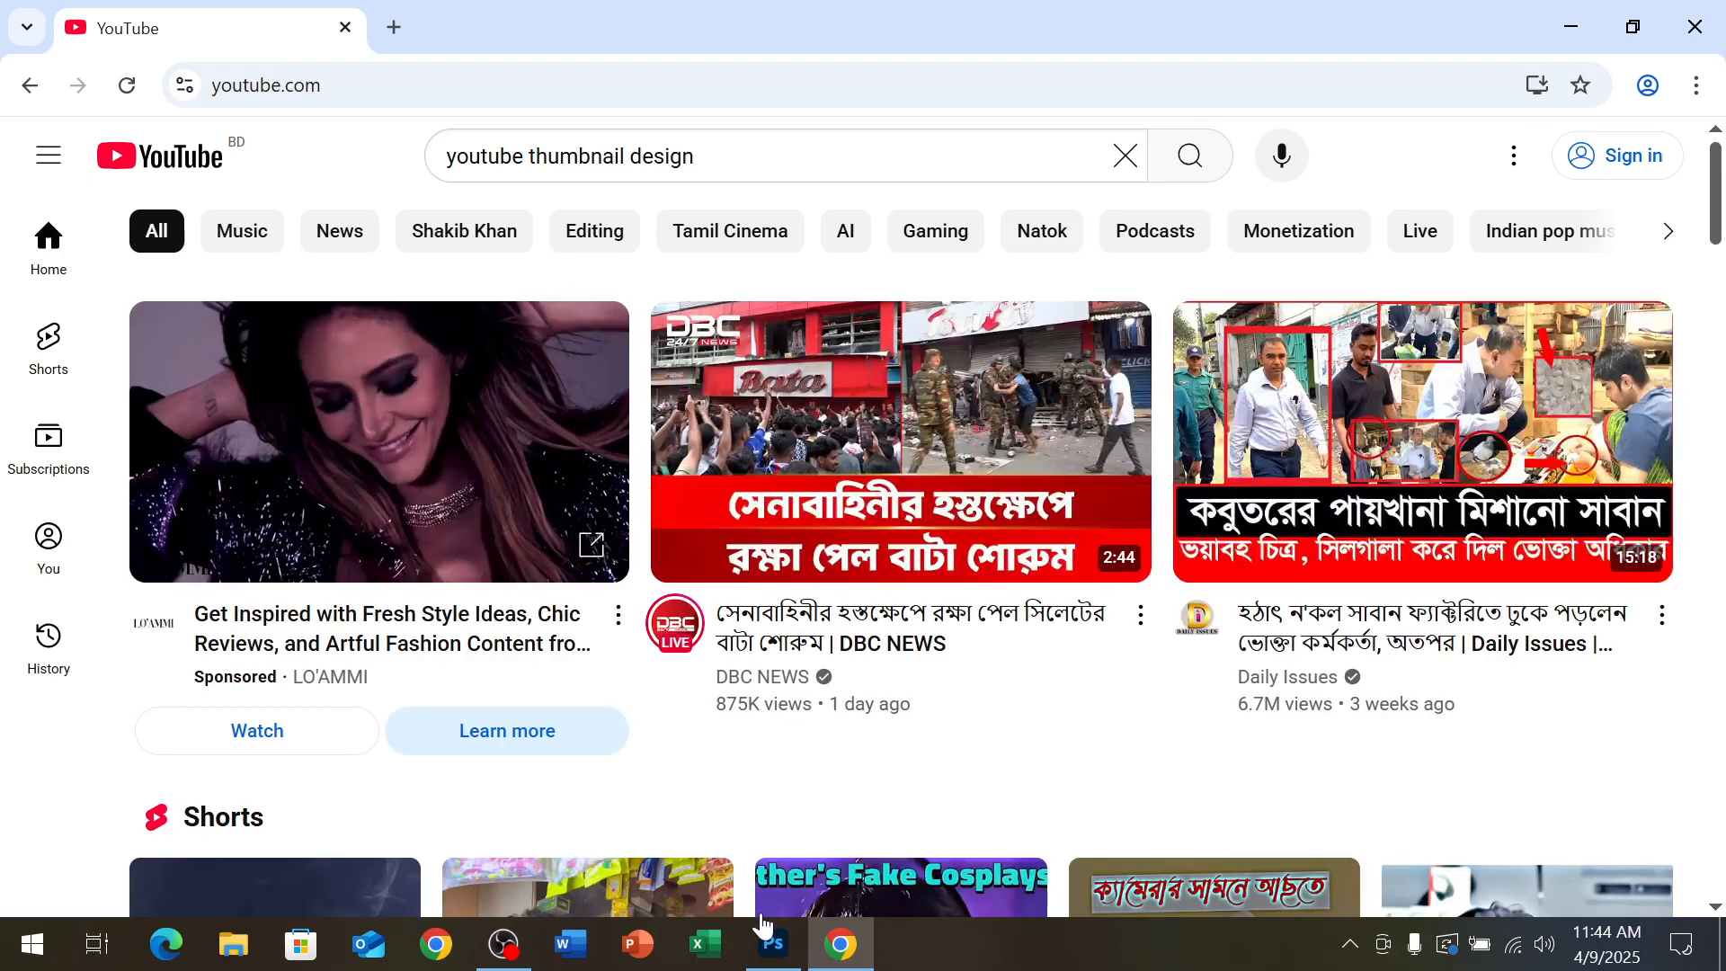
left_click(841, 834)
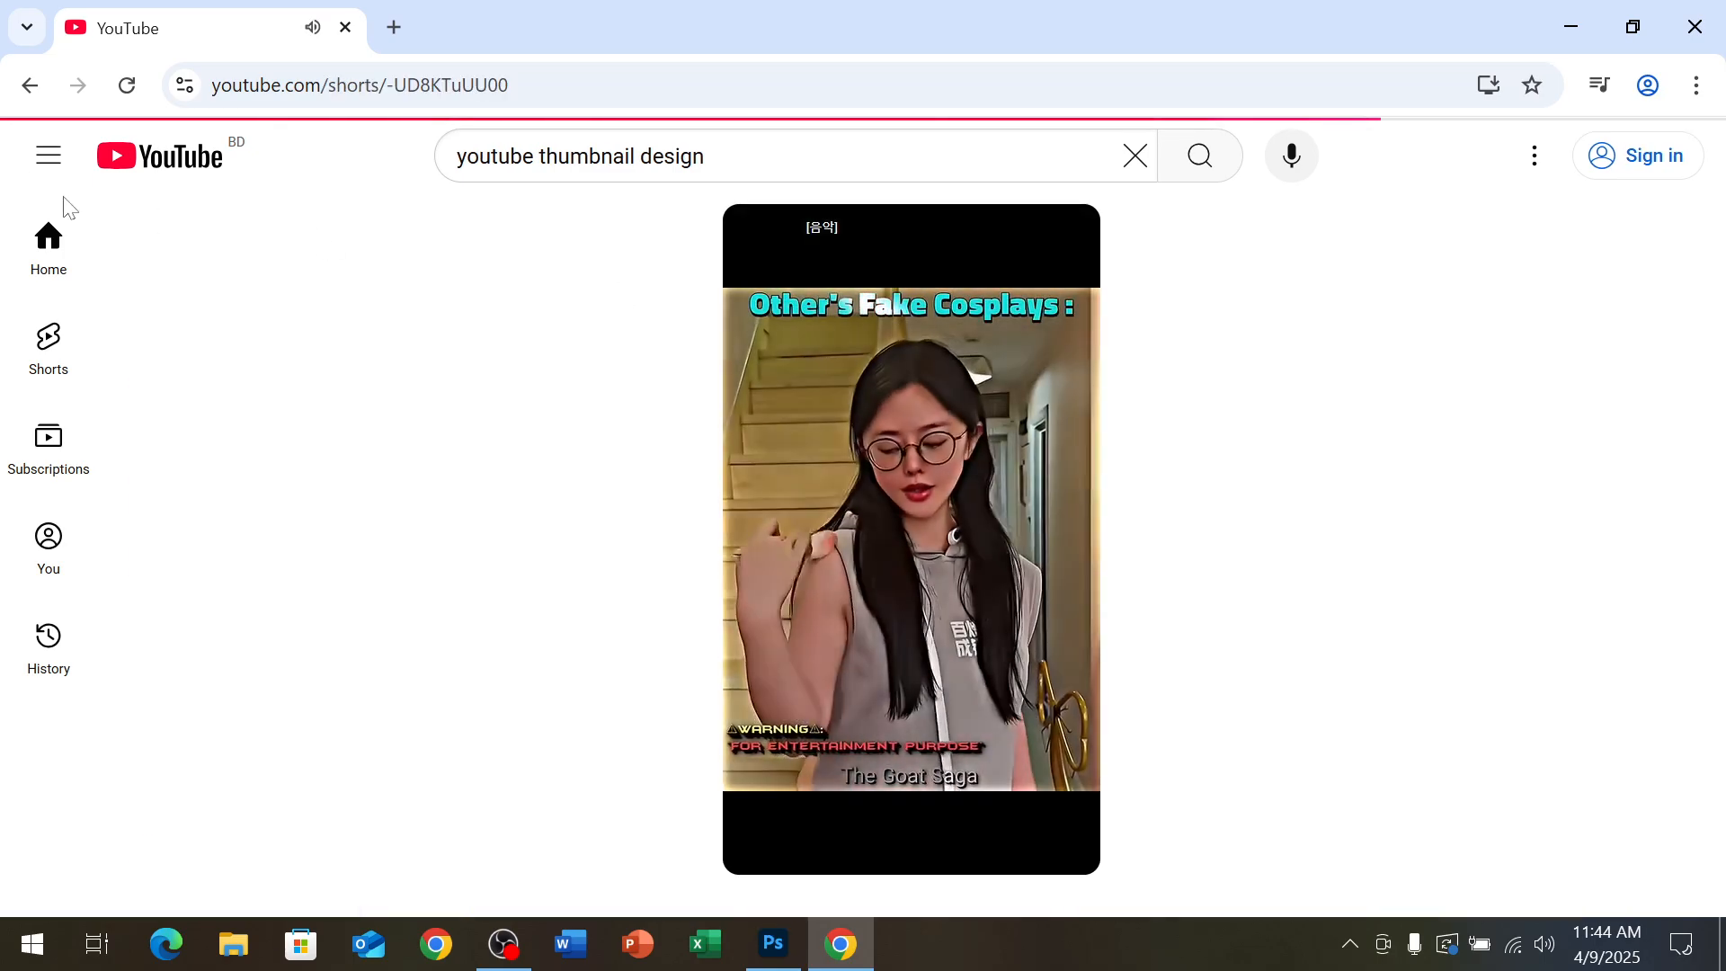
left_click(146, 166)
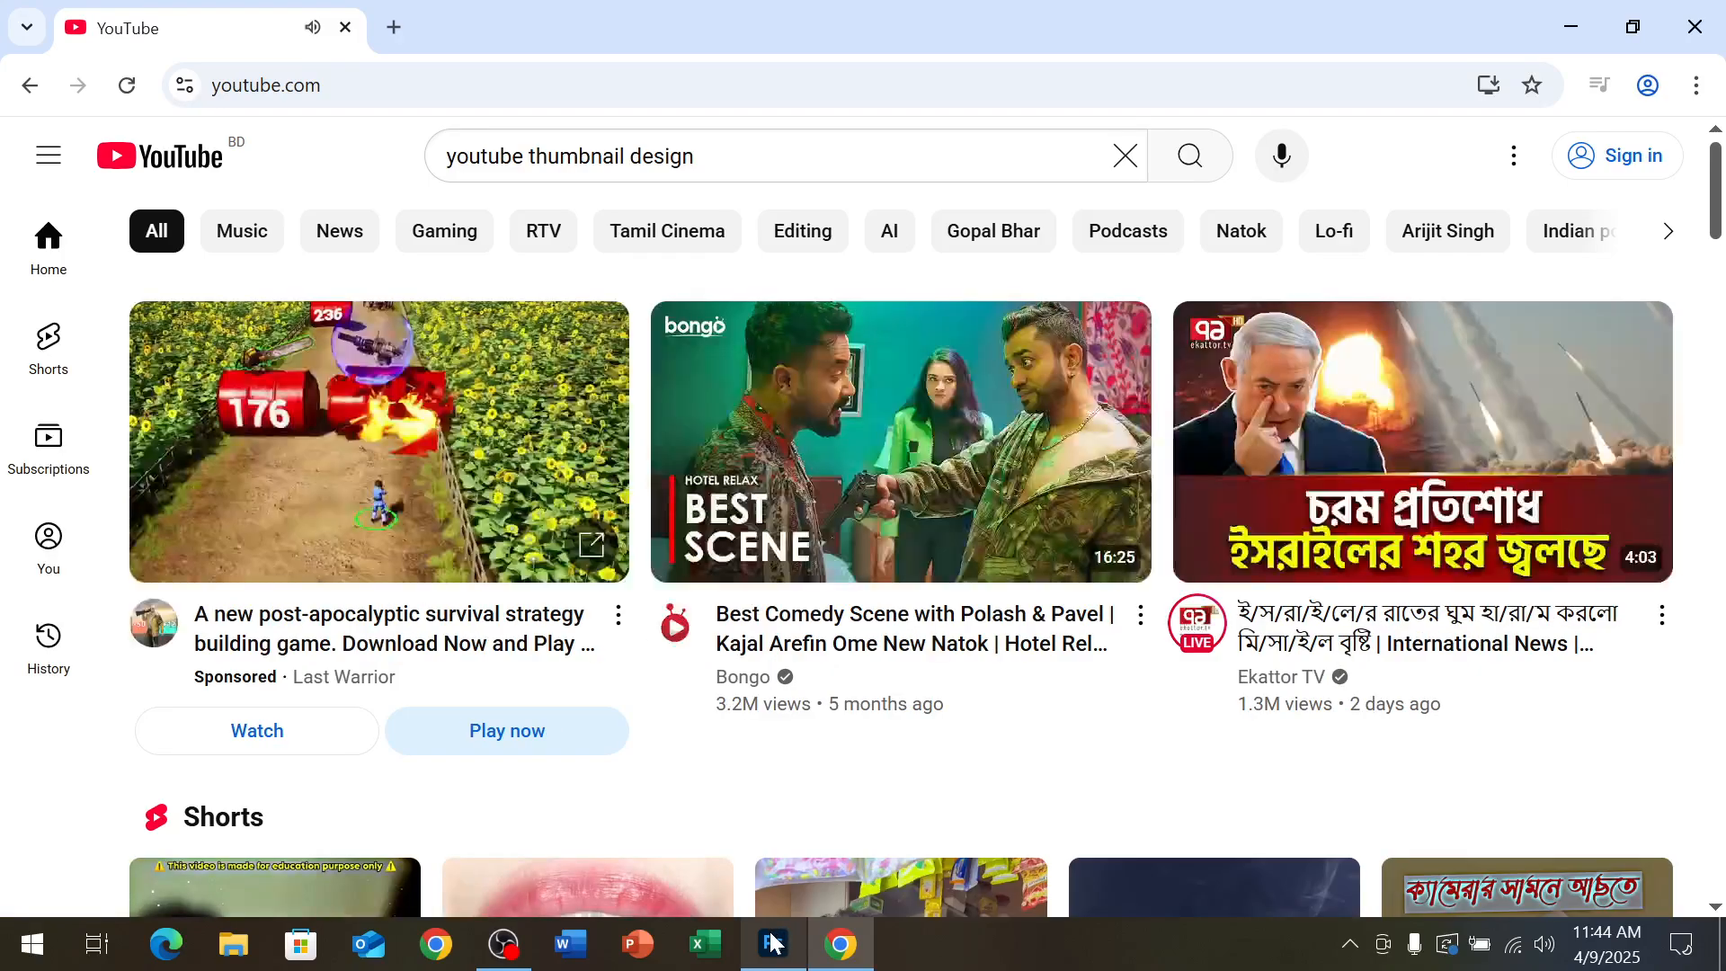
Switch to Photoshop and start a new document with its width set to 1280 pixels
left_click(773, 931)
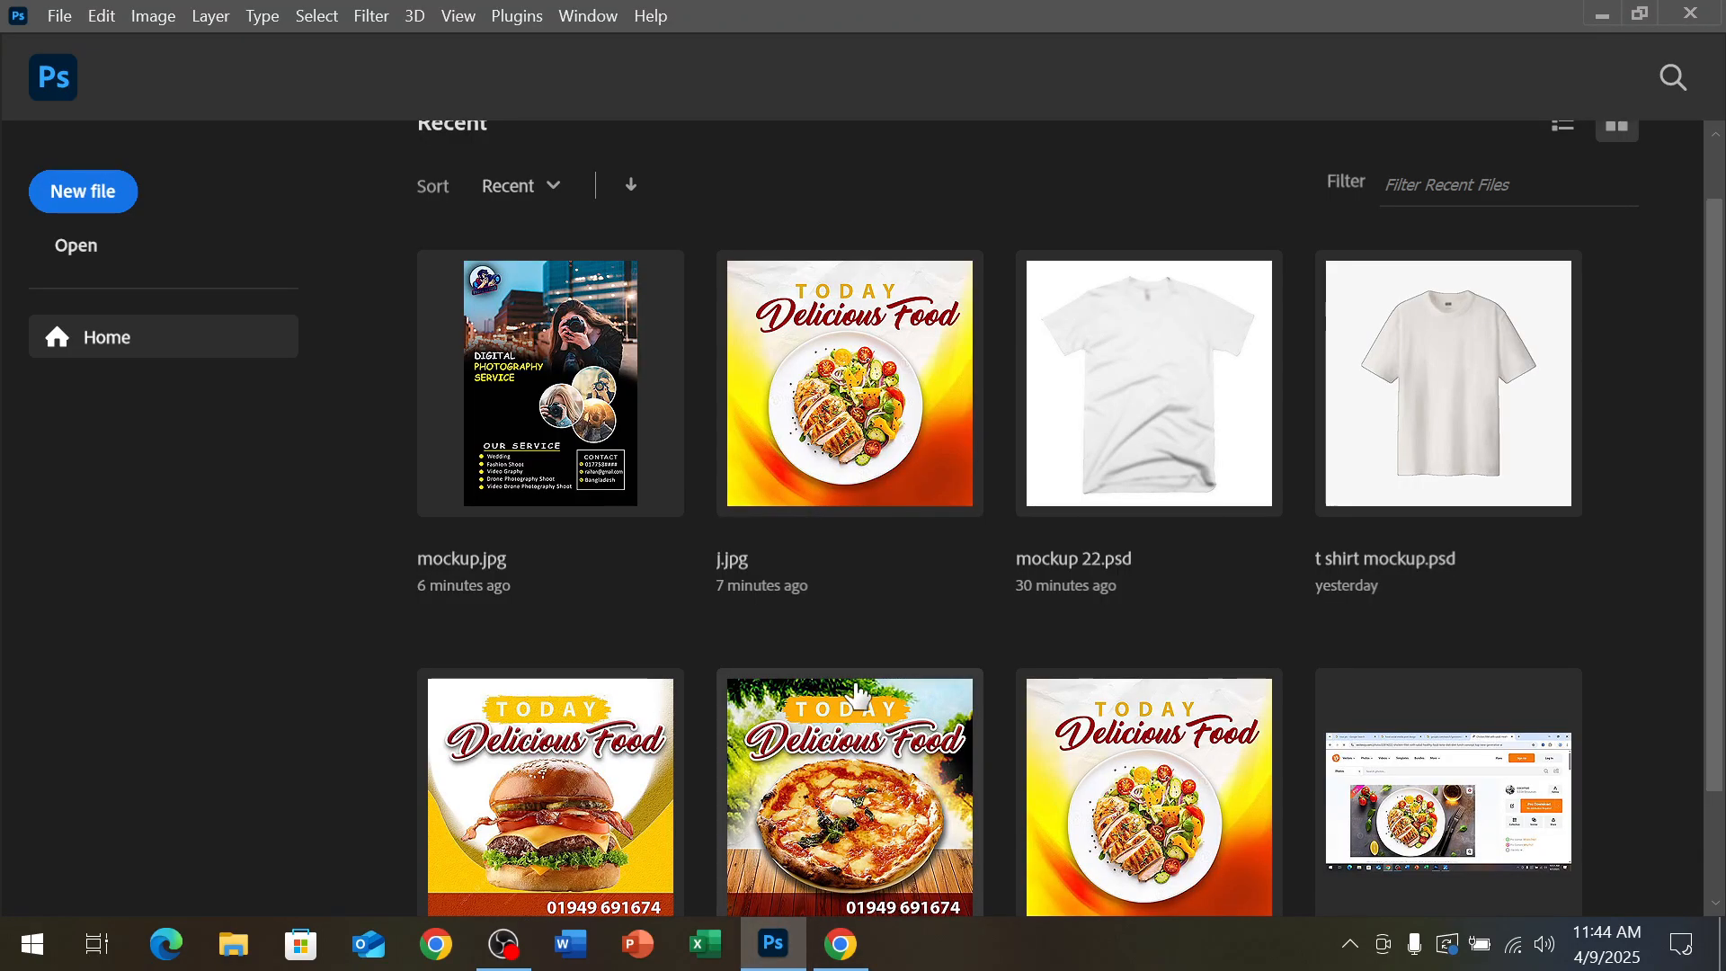
key("ctrl+n")
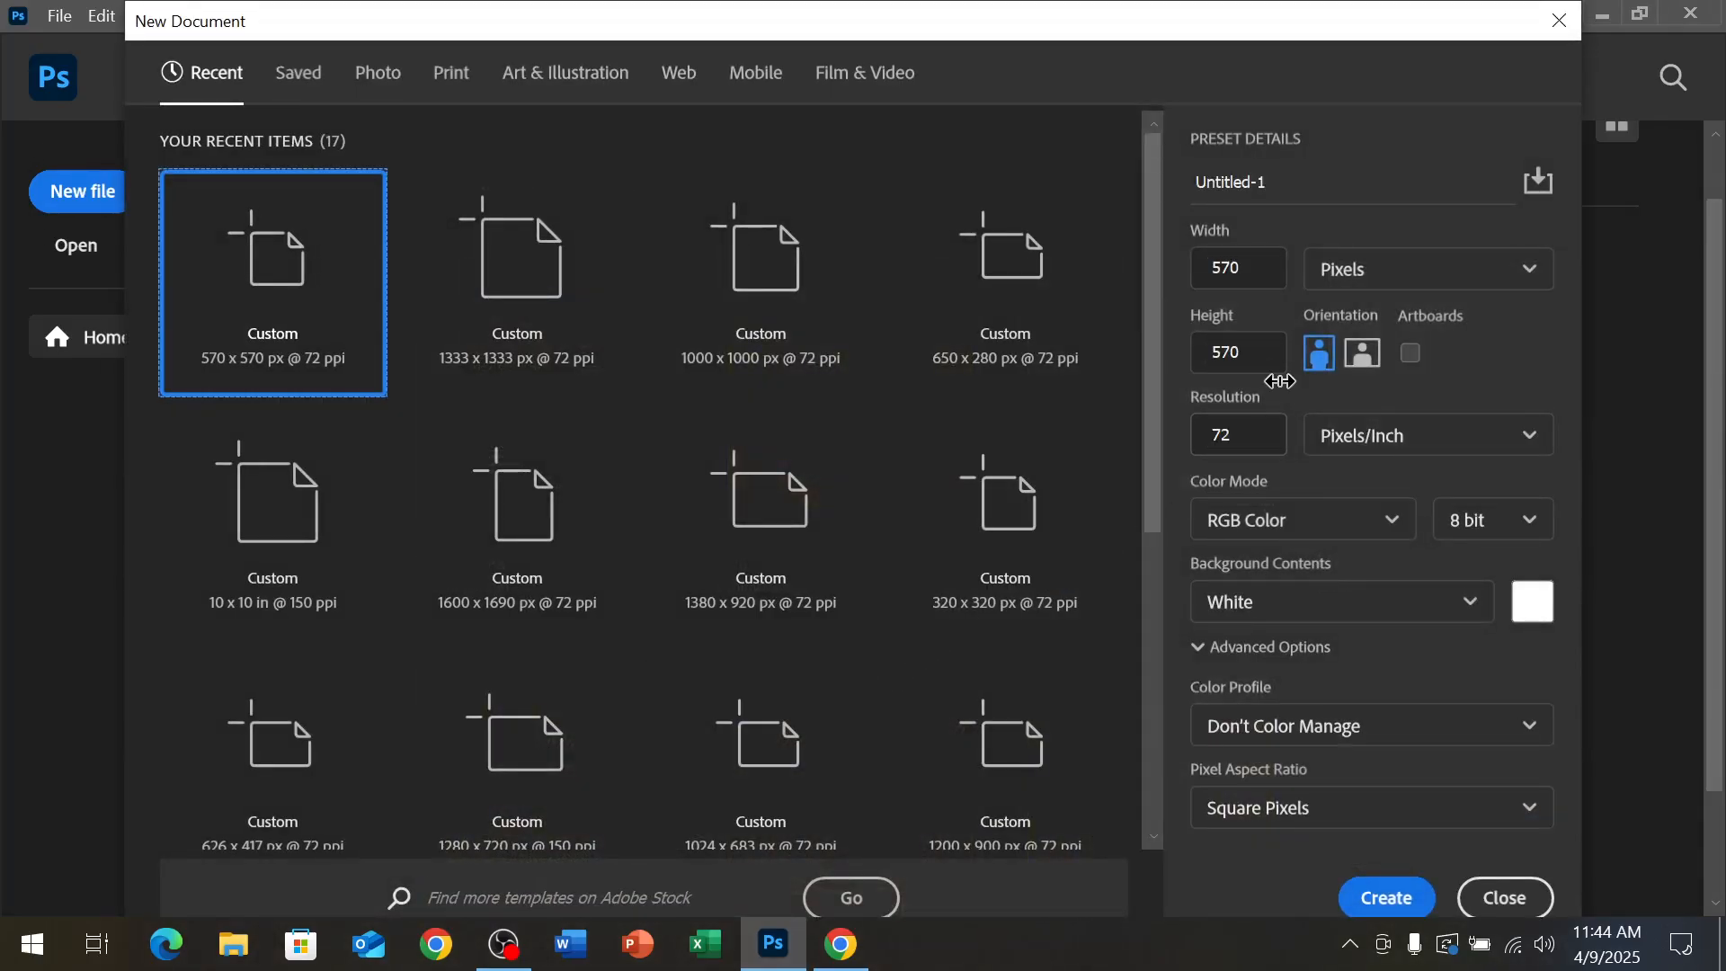
left_click(1396, 287)
left_click(1345, 324)
left_click(1200, 279)
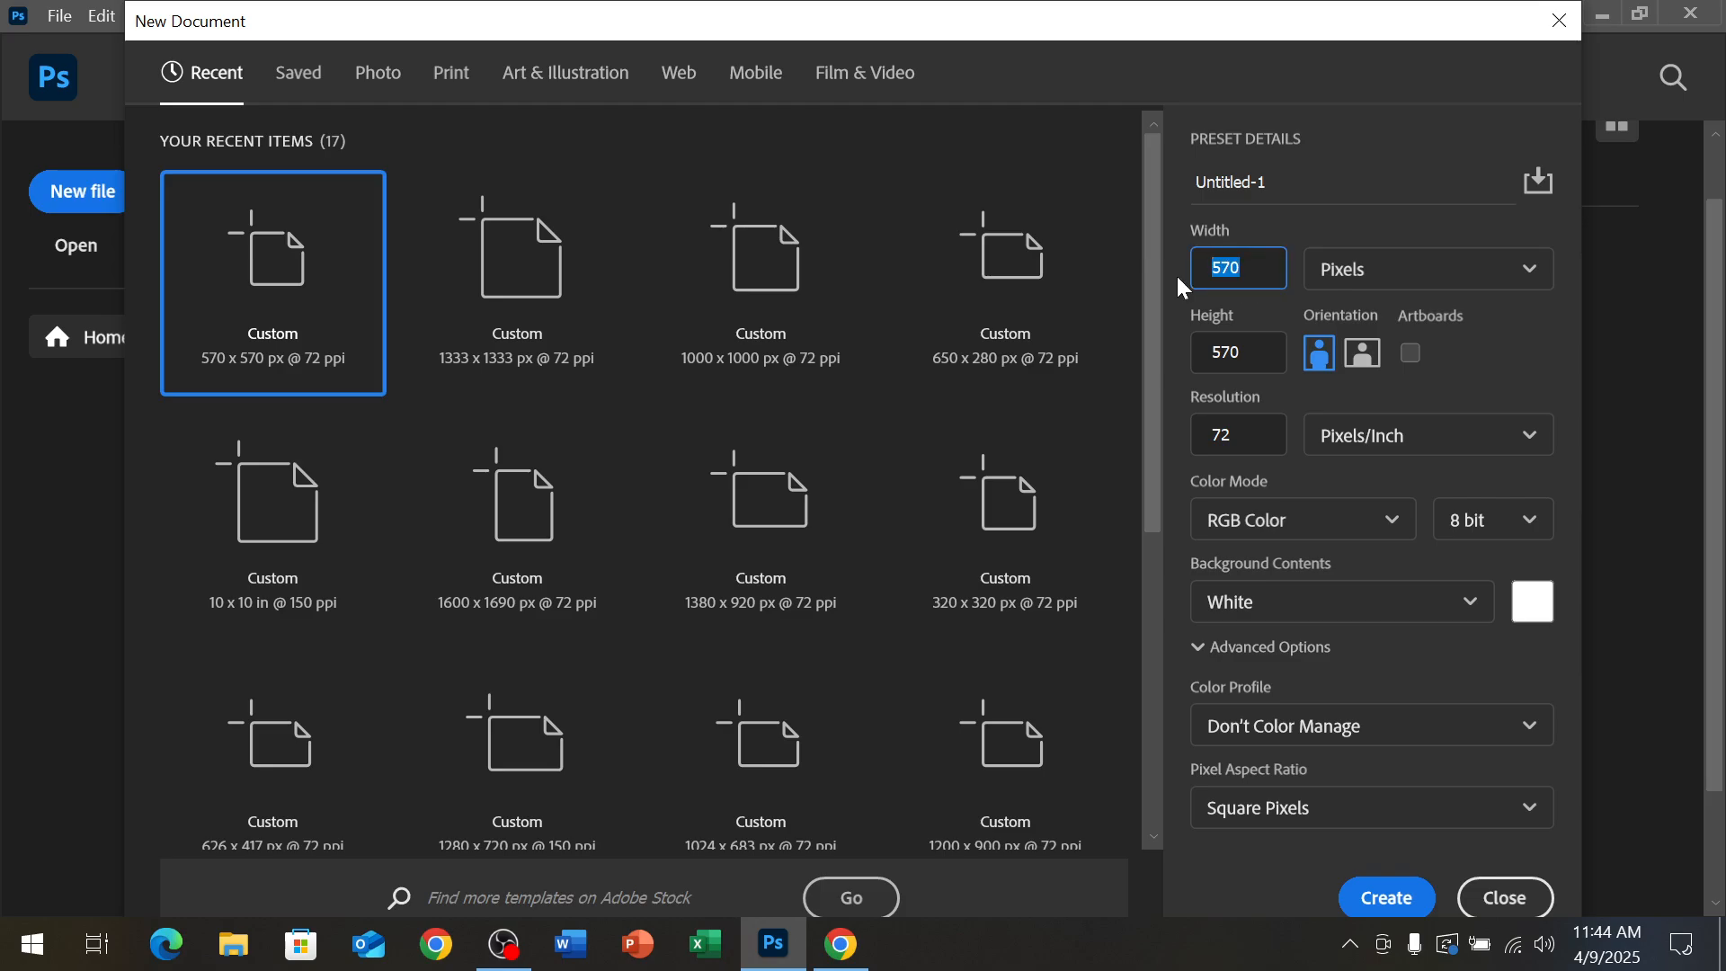
type("12880")
key("BackSpace")
key("BackSpace")
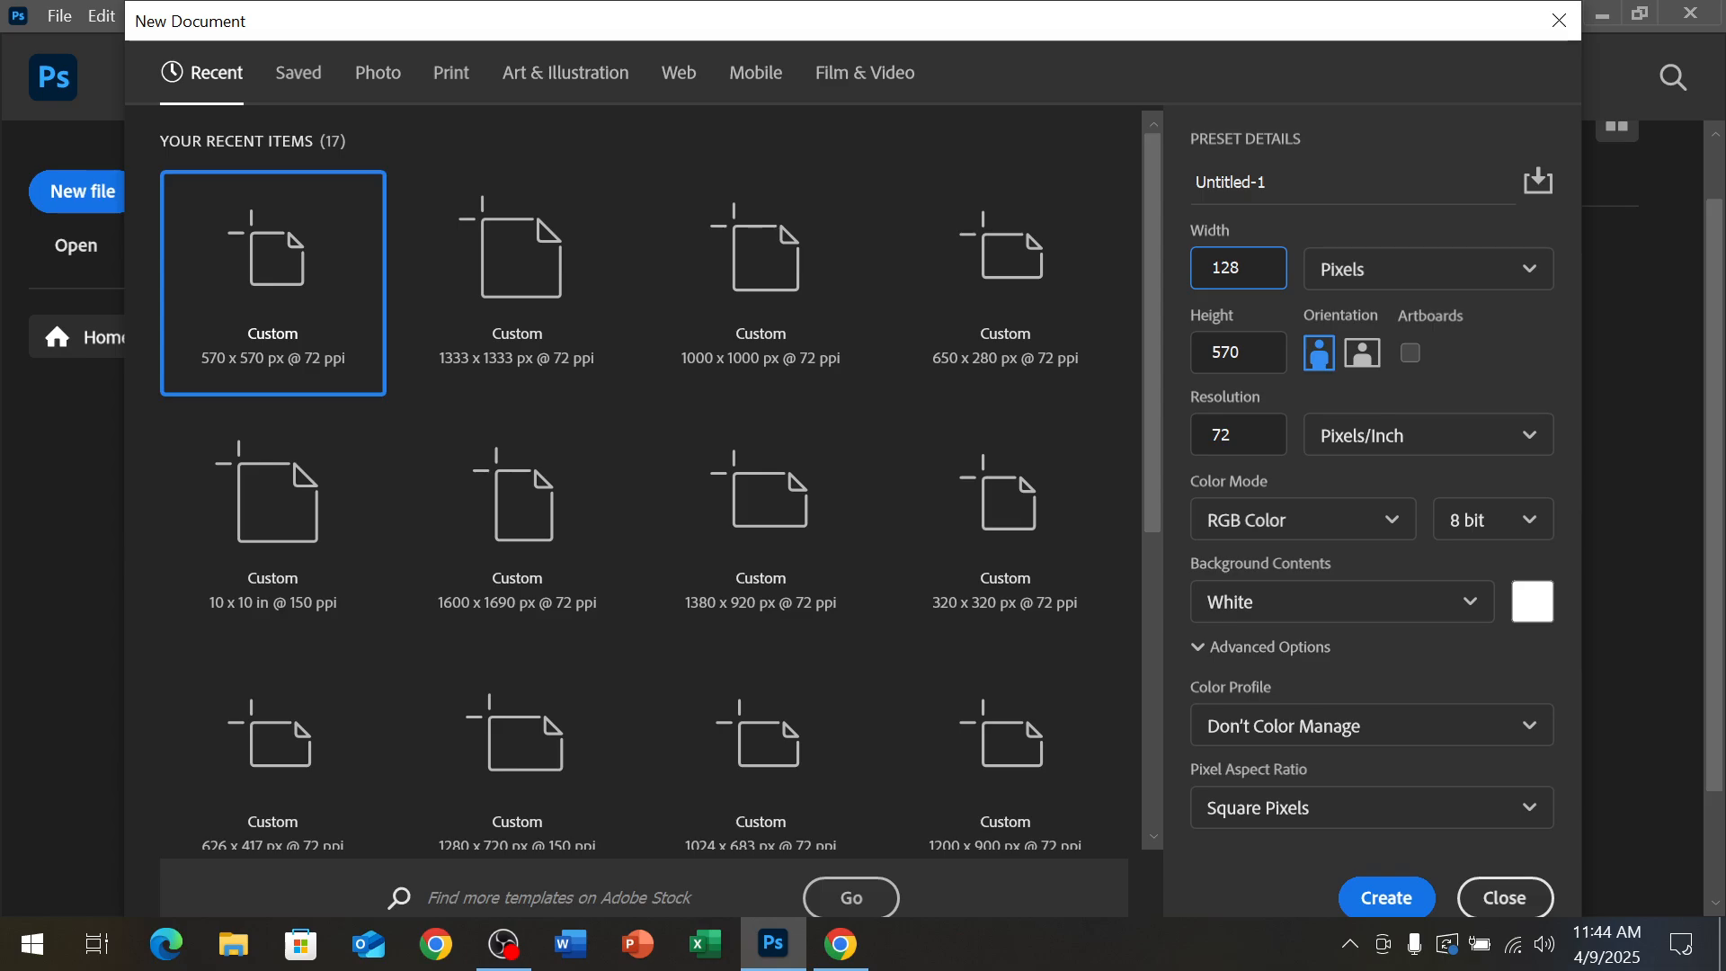
type("0")
Create the document with a height of 720 pixels and a resolution of 150 pixels/inch, and collapse the expanded Layers panel
key("Tab")
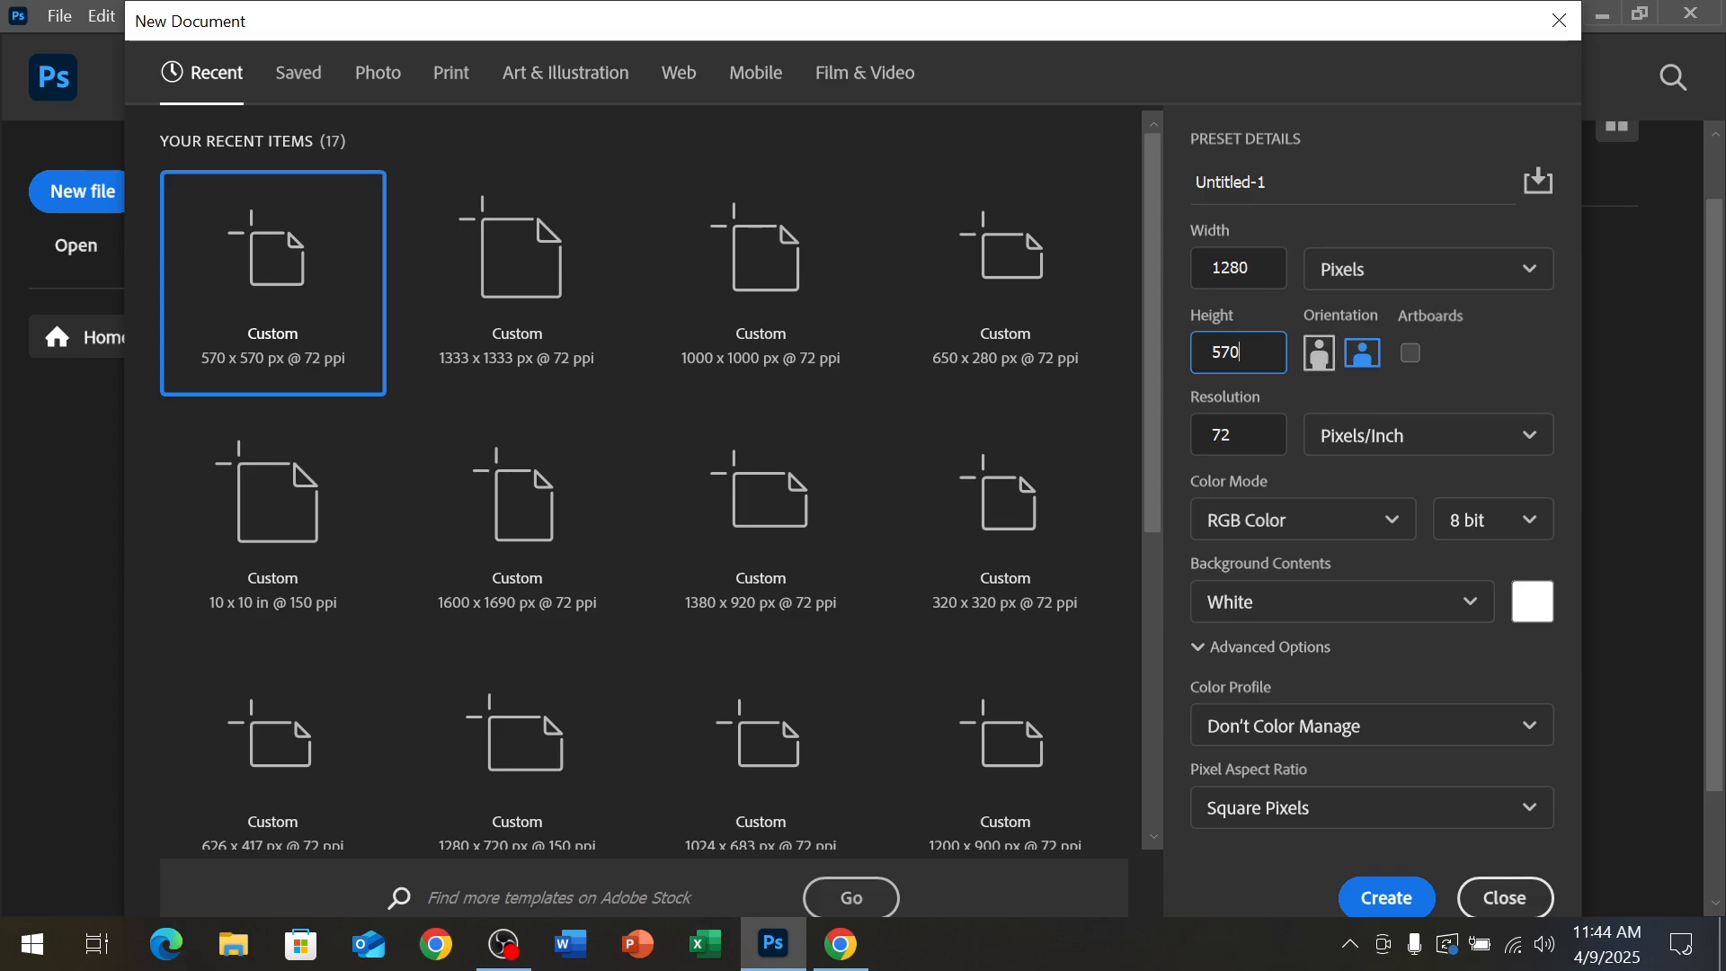
type("720")
key("Tab")
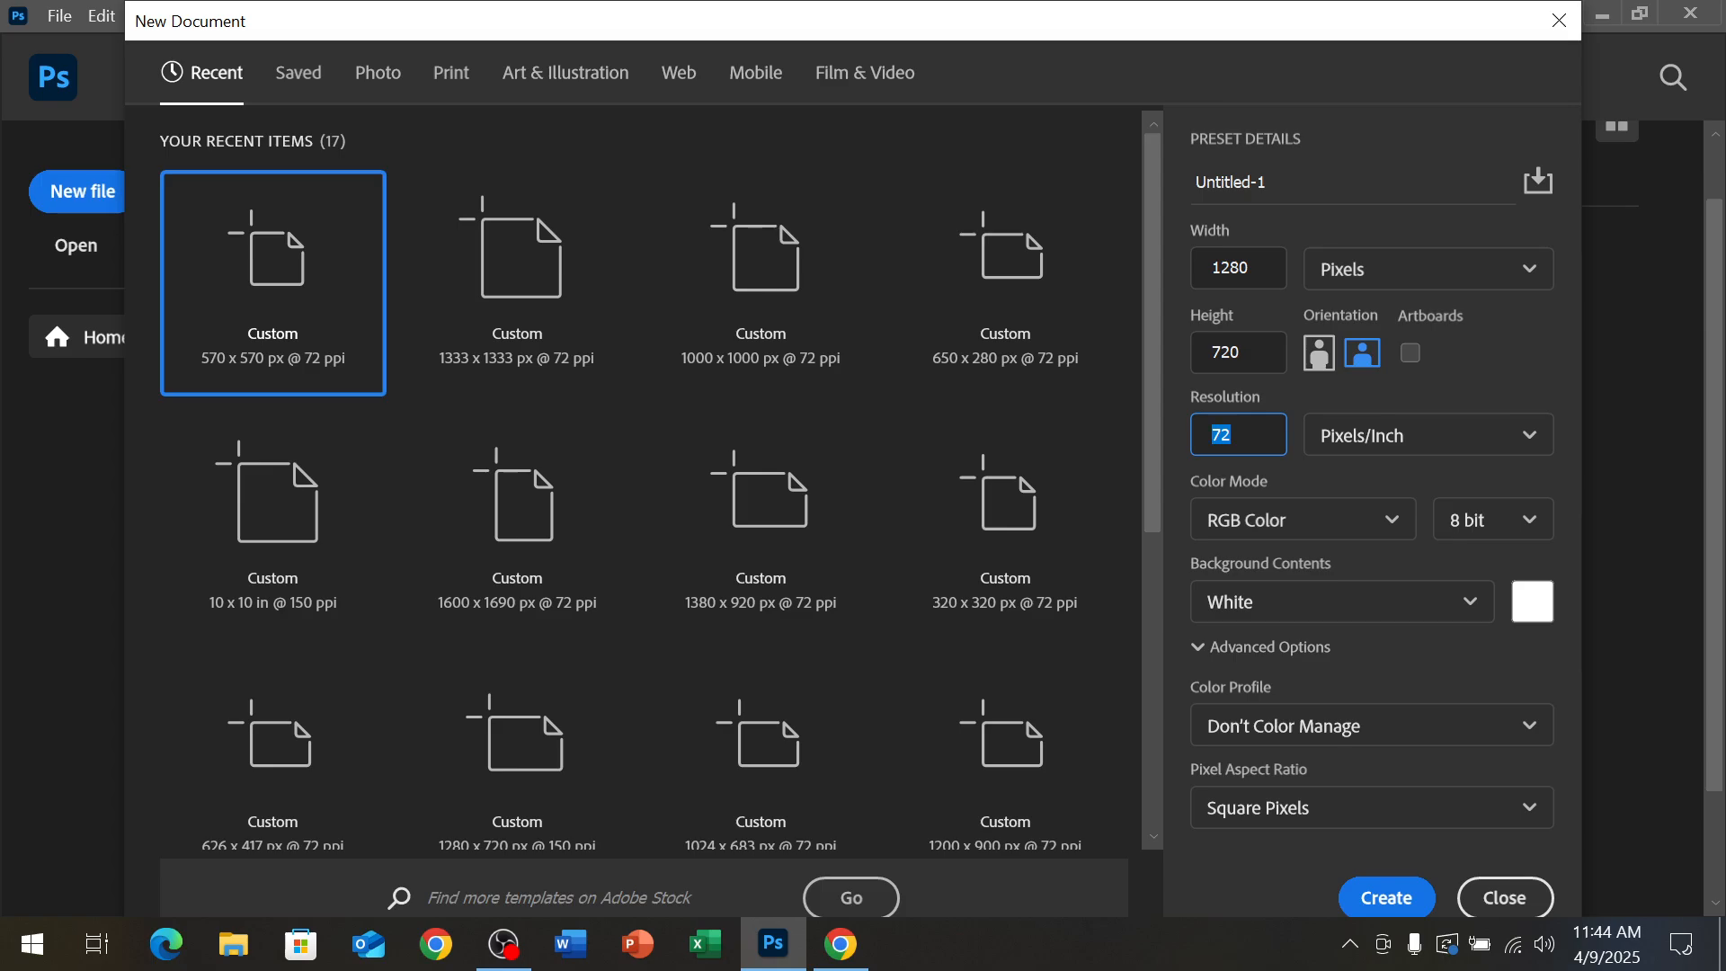
type("150")
left_click(1389, 899)
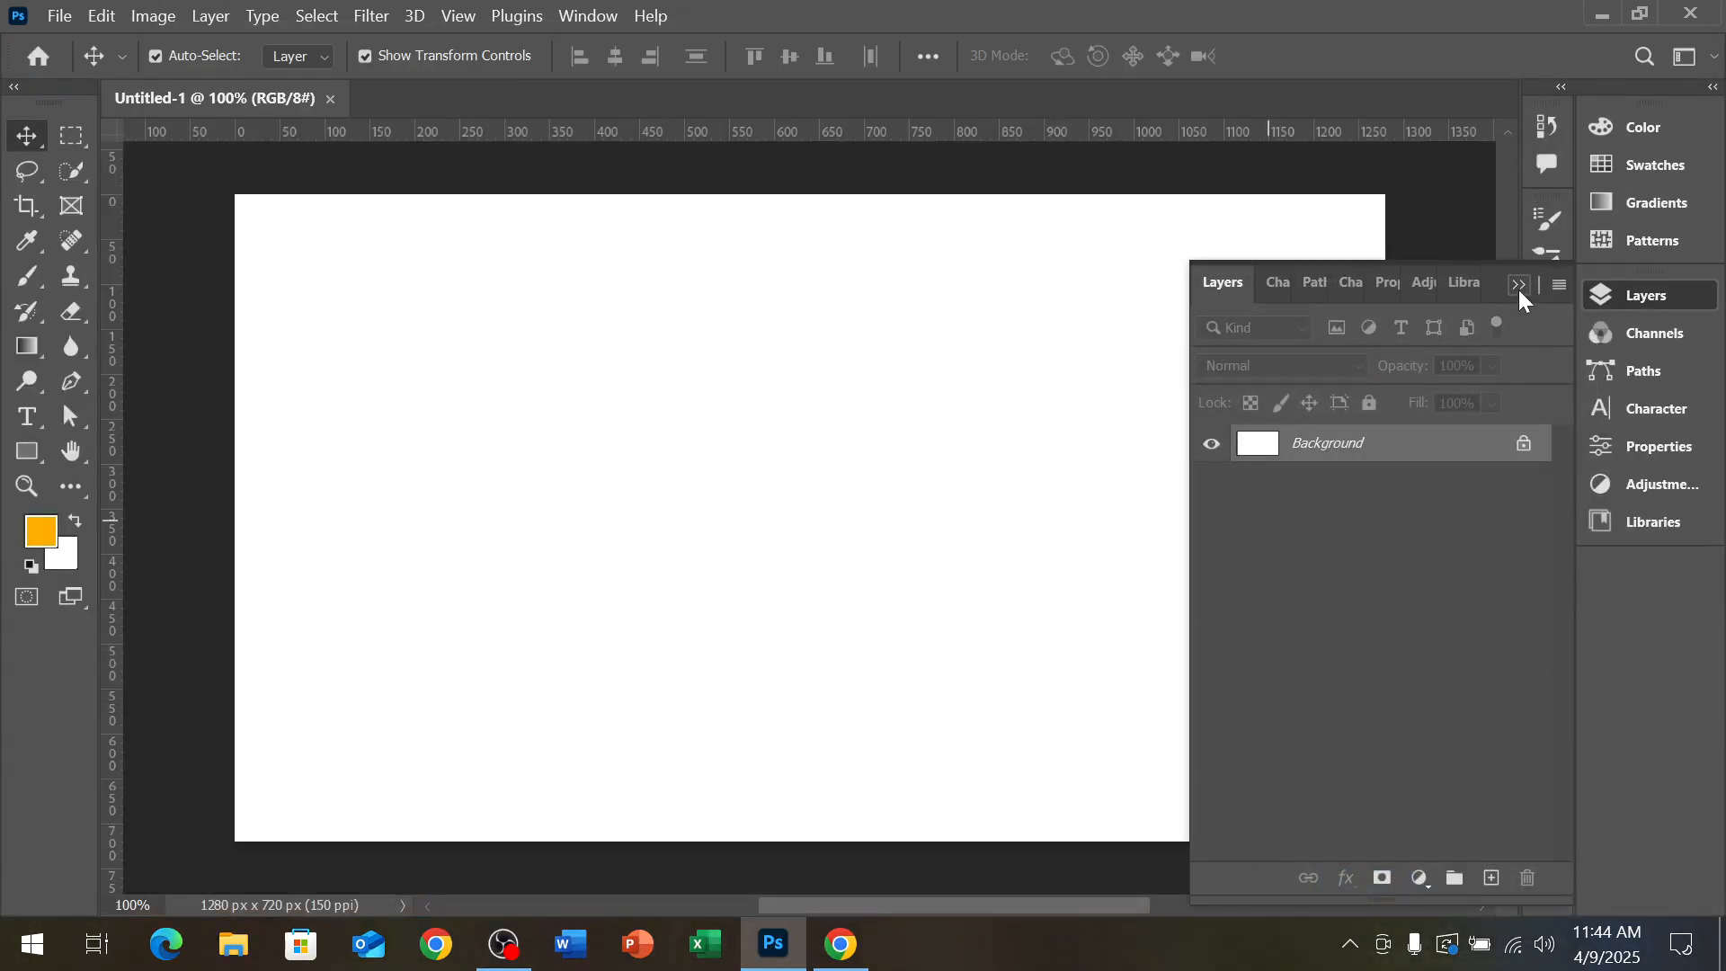
left_click(1518, 286)
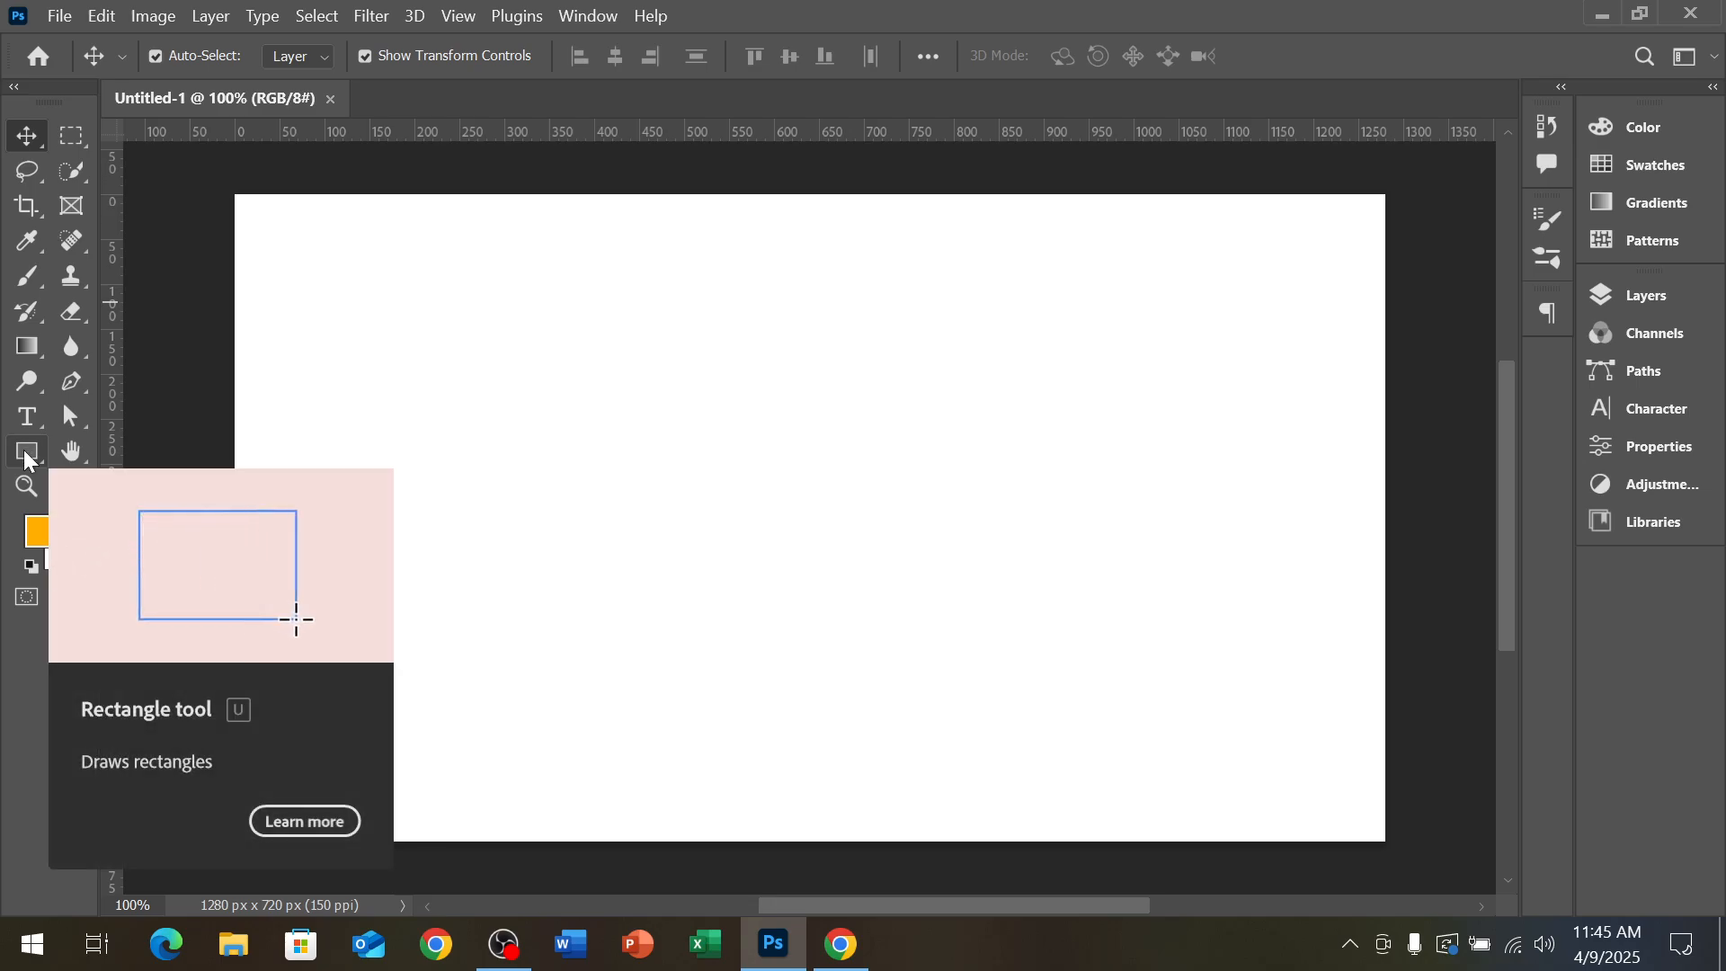
Switch to Chrome and search Google in a new tab for "youtube thumbnail background"
left_click(854, 938)
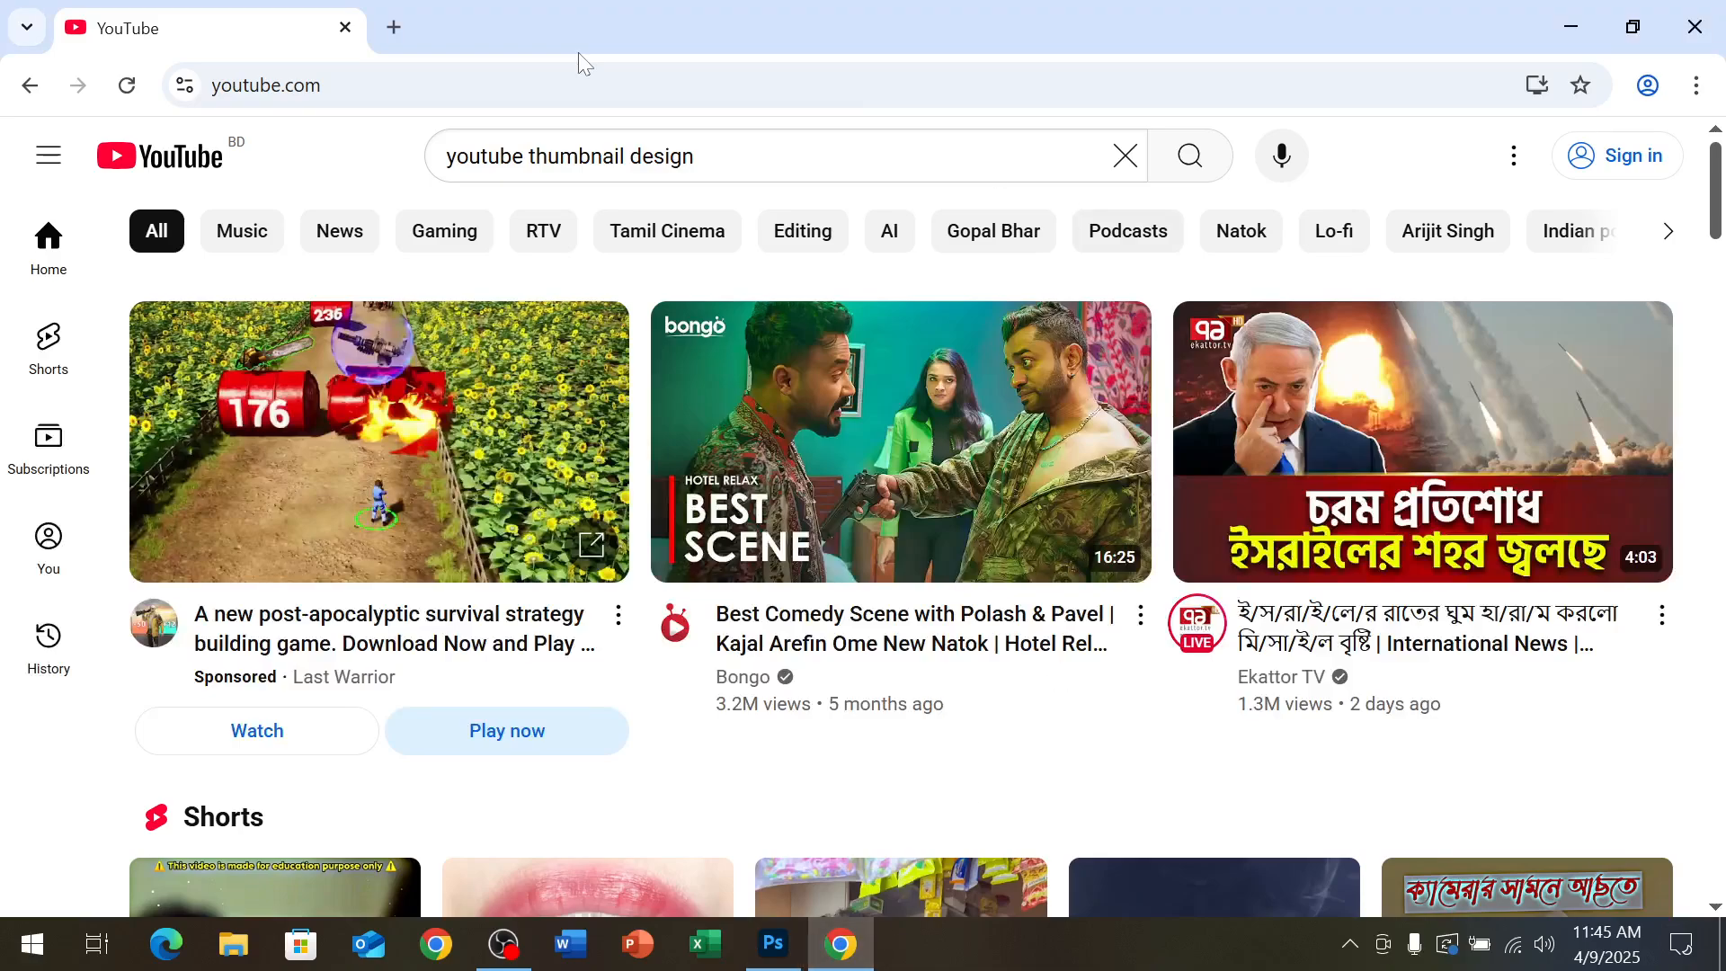
left_click(394, 28)
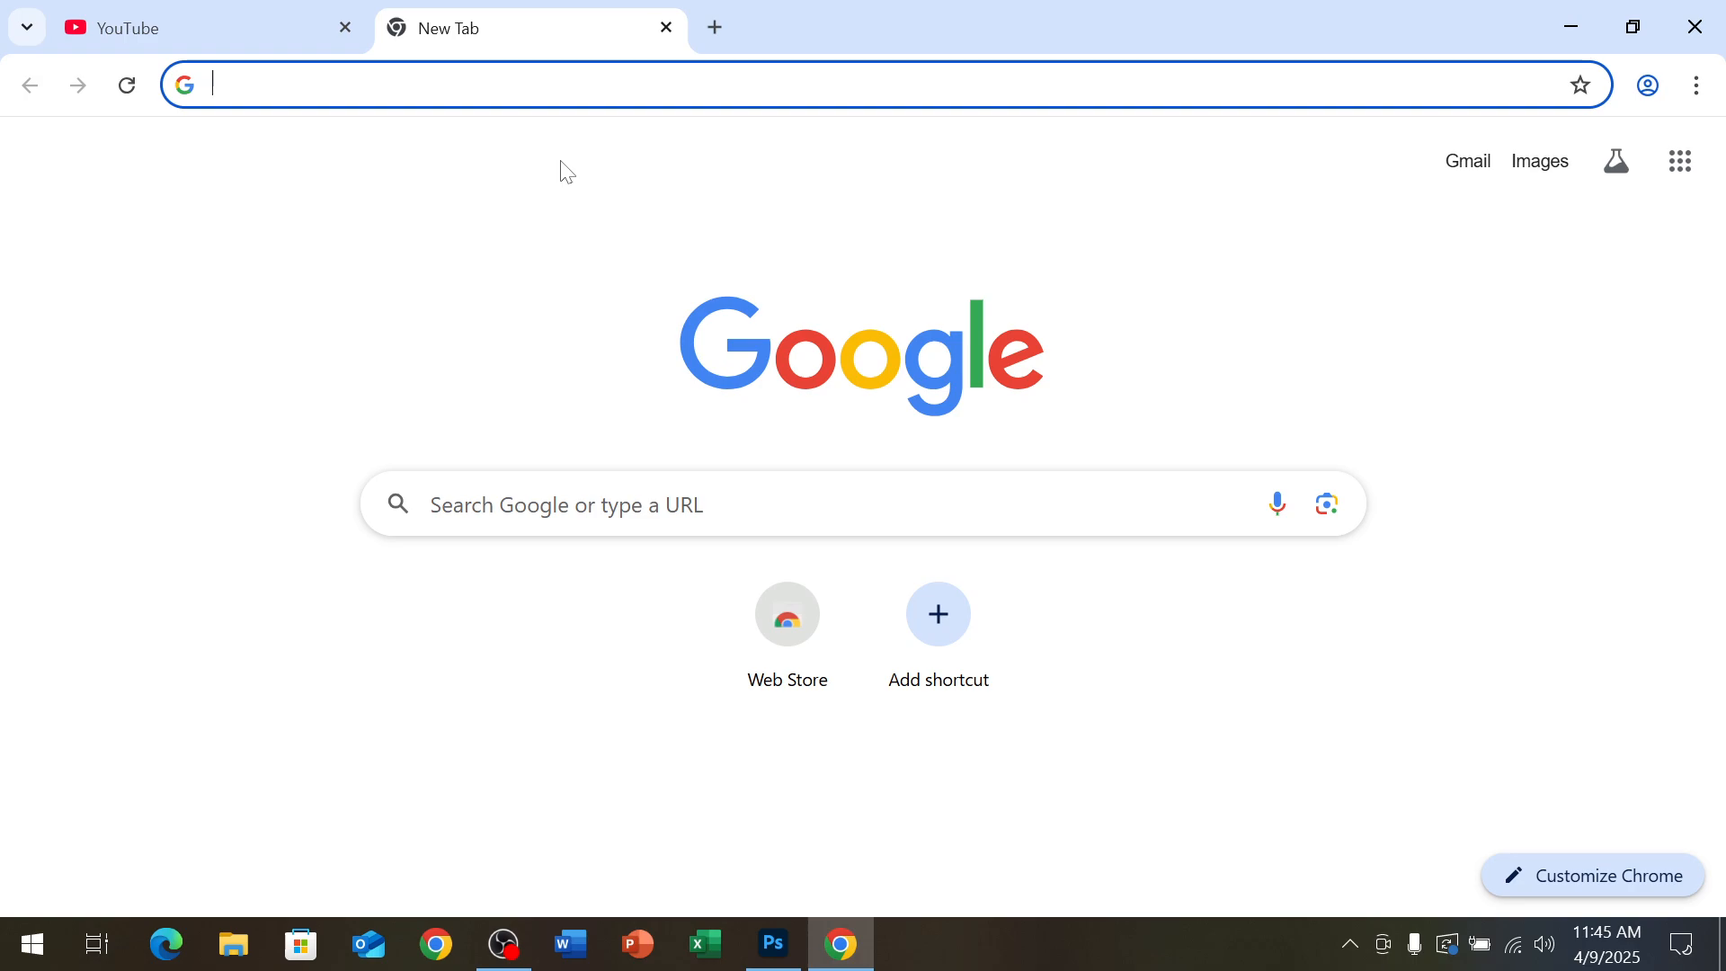
type("youtube")
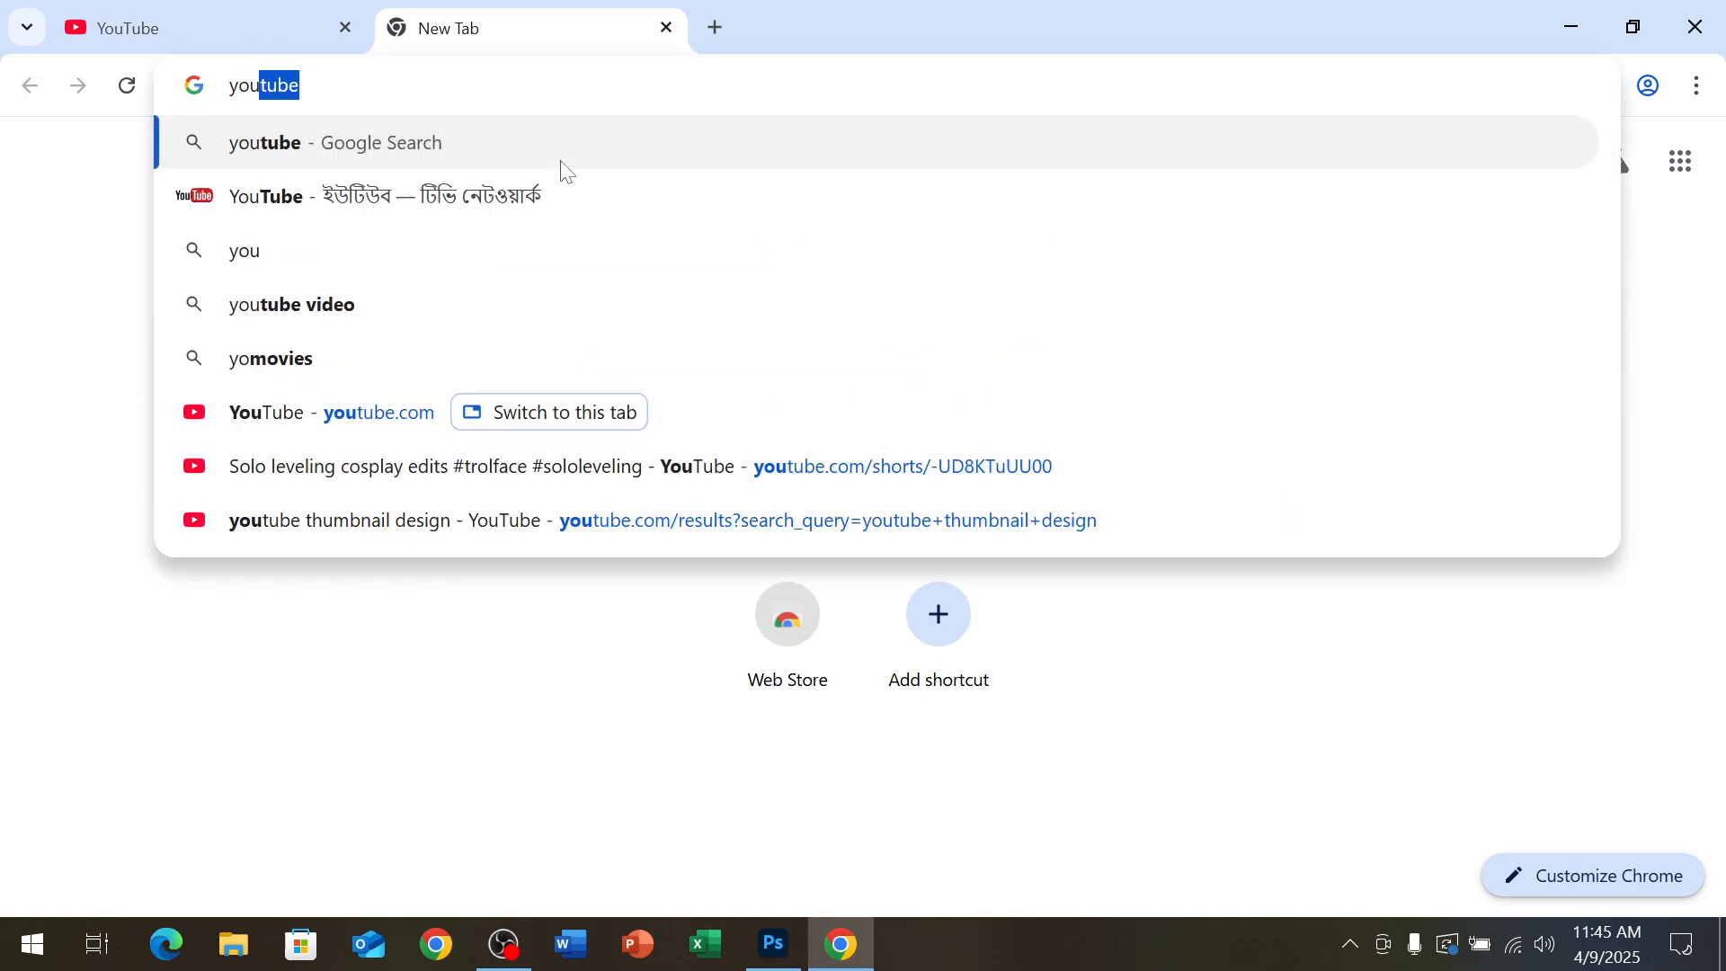
type(" thu")
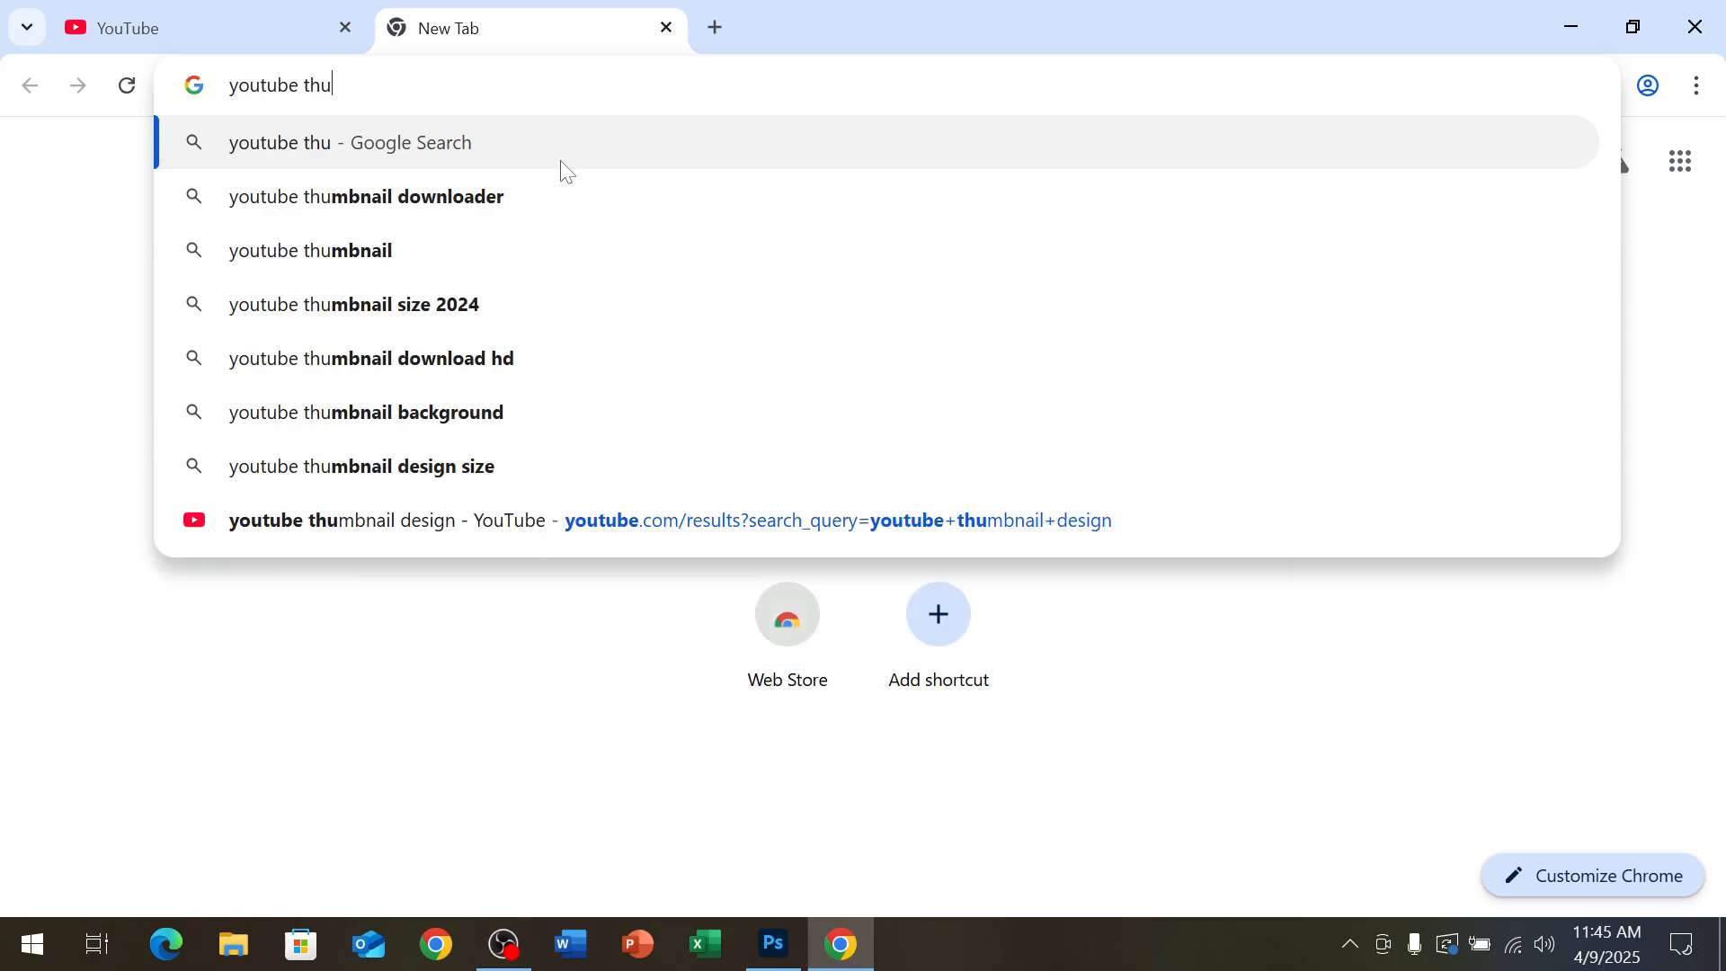
key("BackSpace")
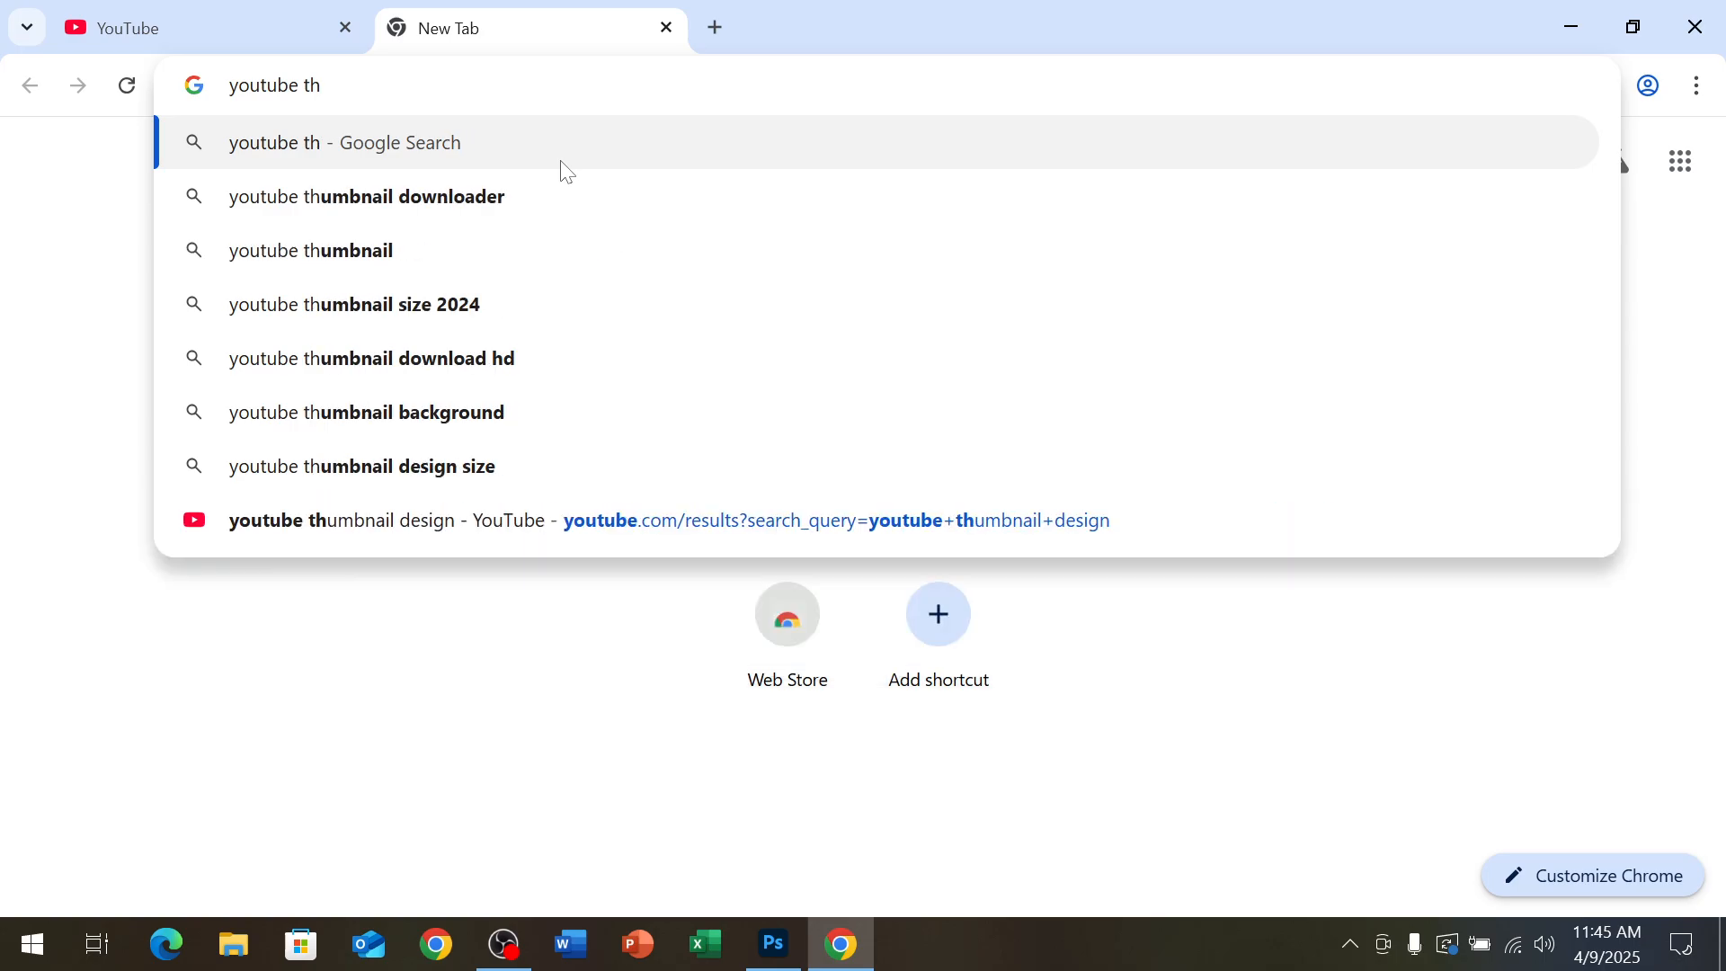
type("umn")
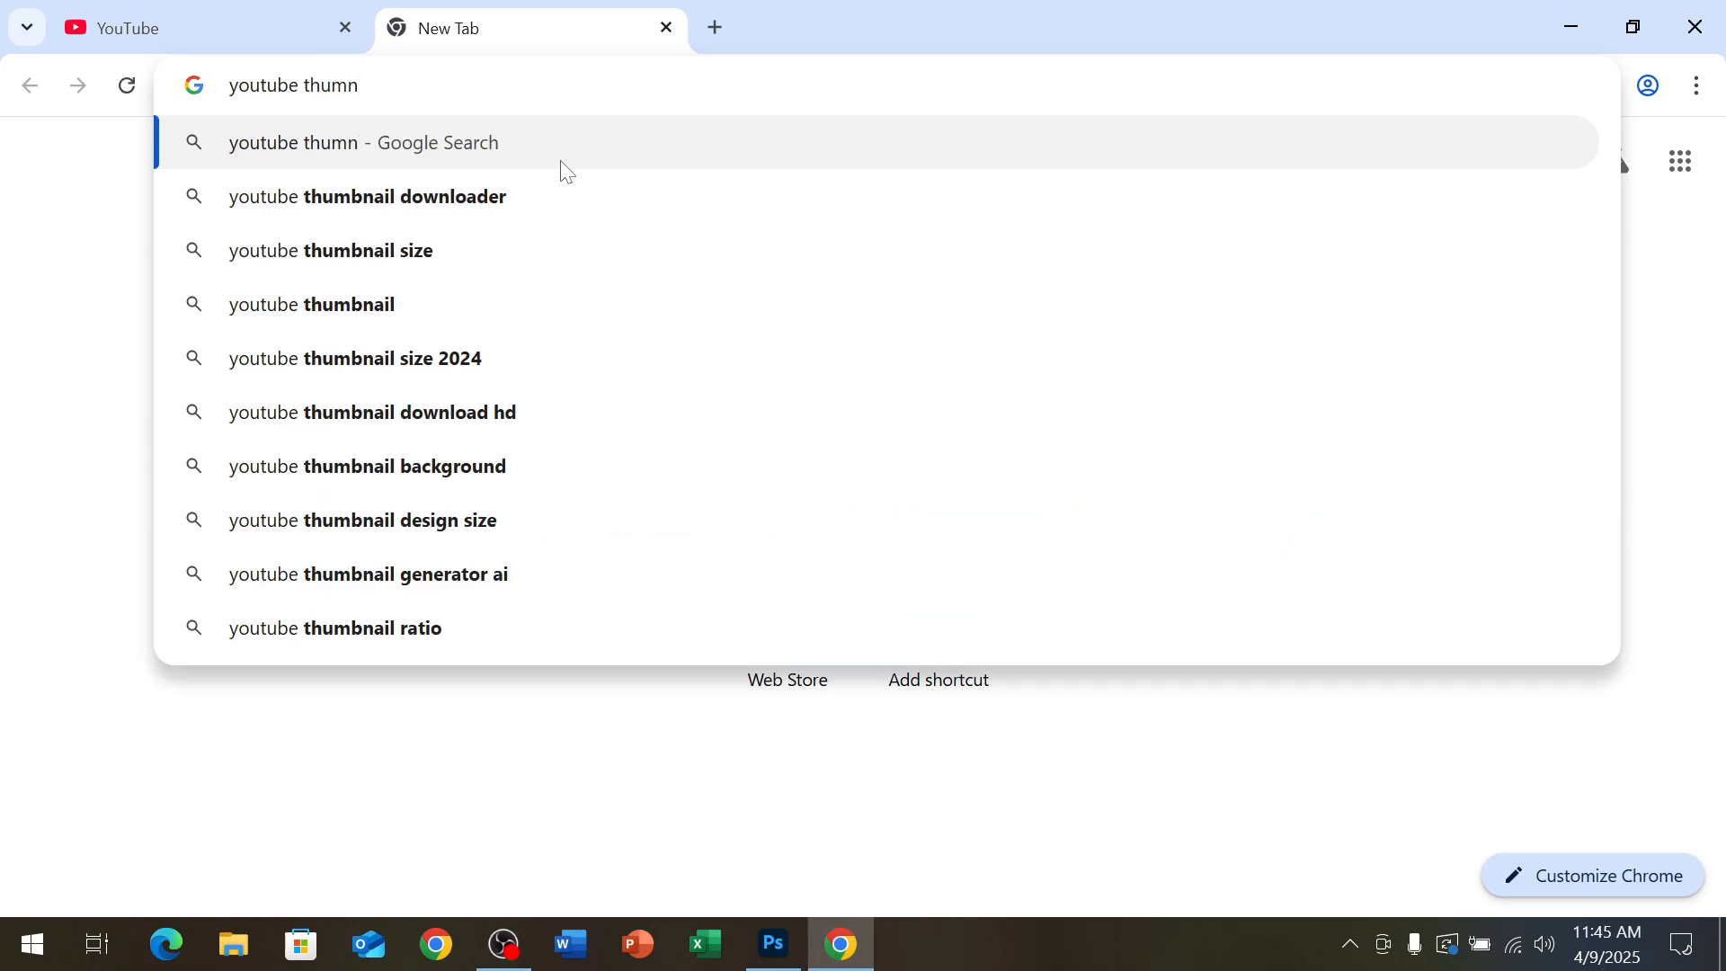
key("BackSpace")
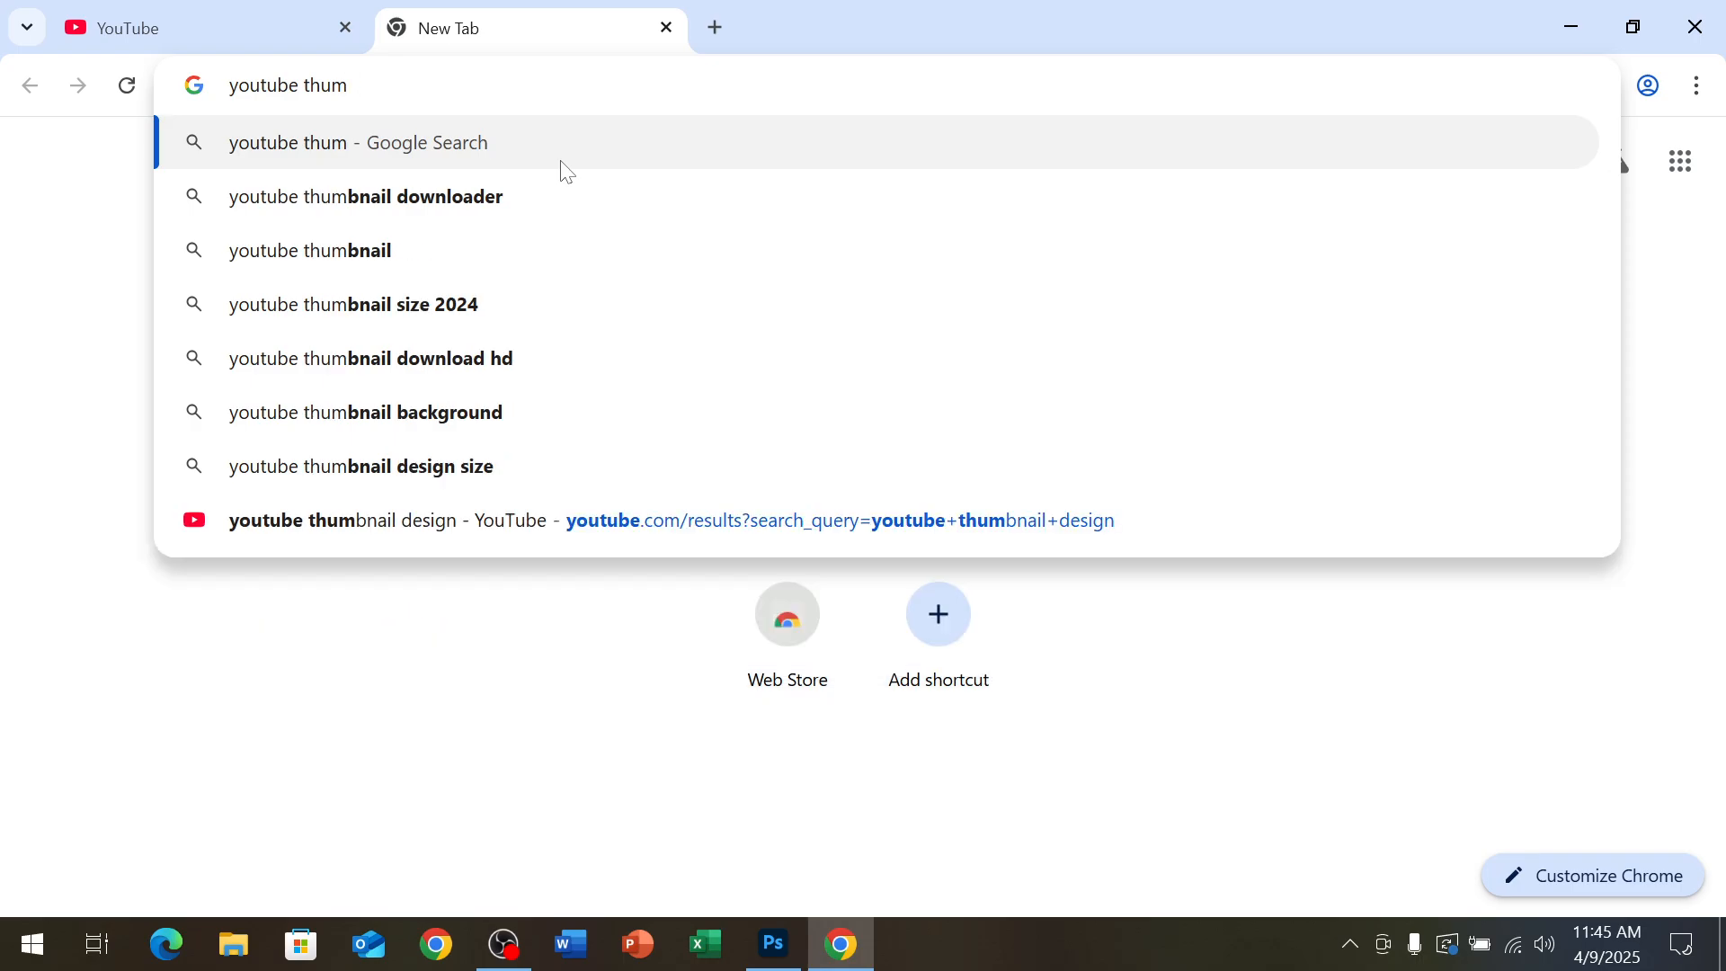
type("bni")
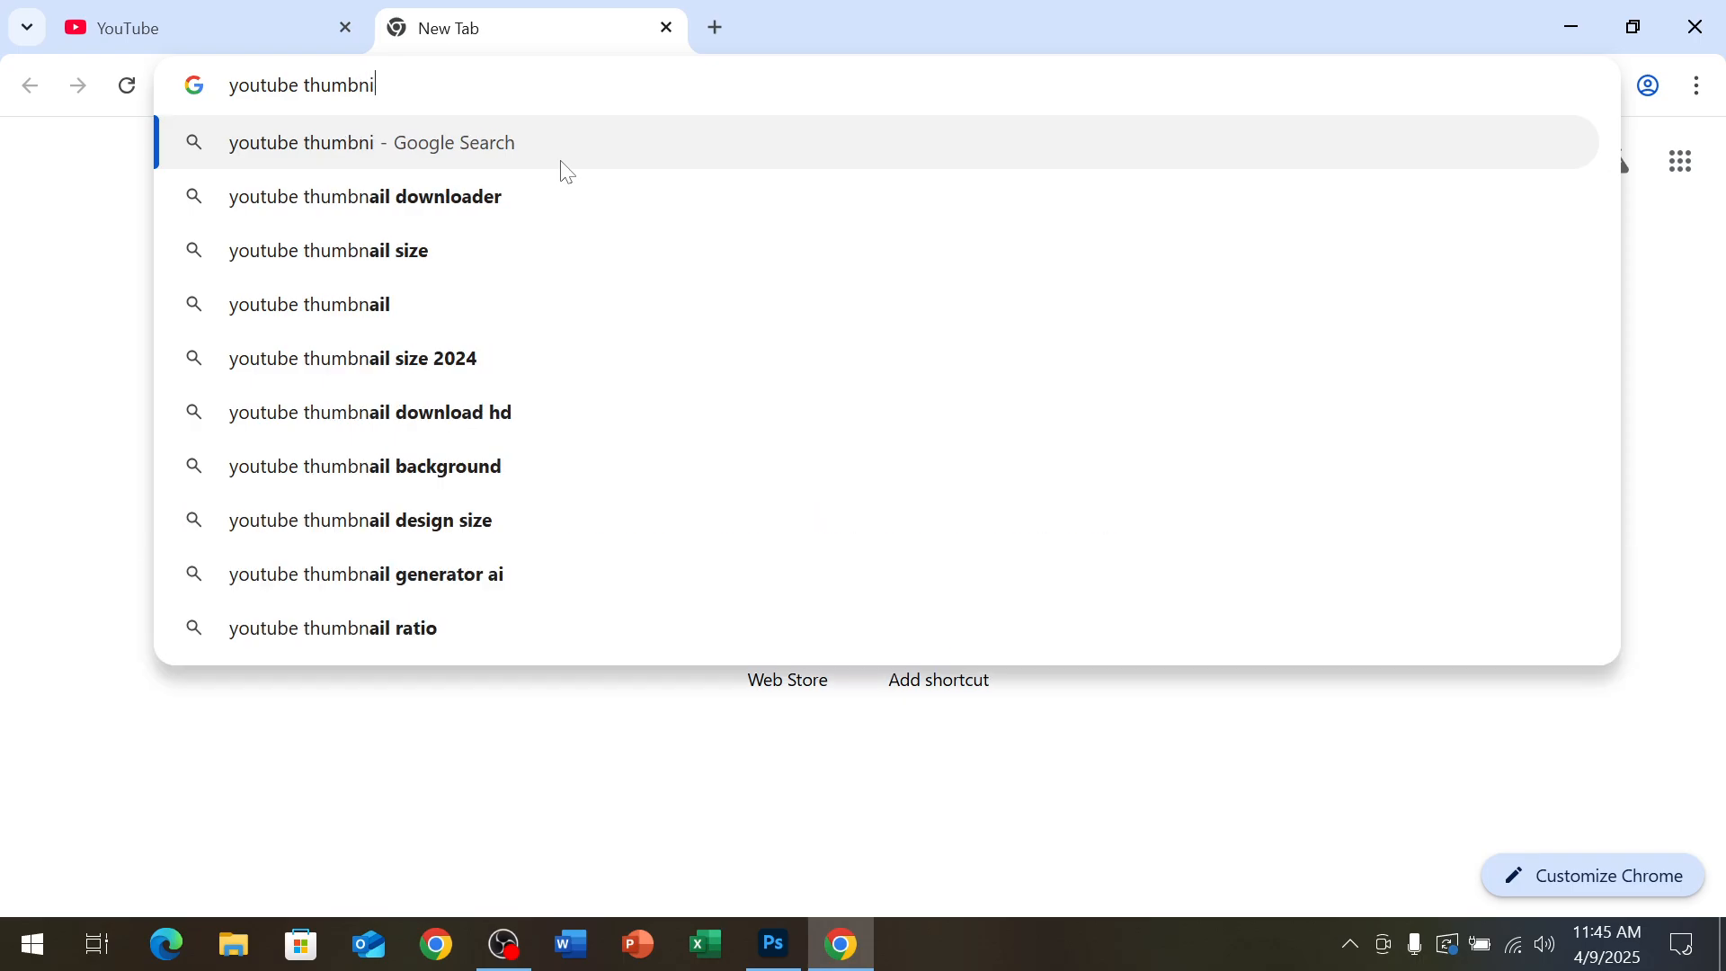
type("le back")
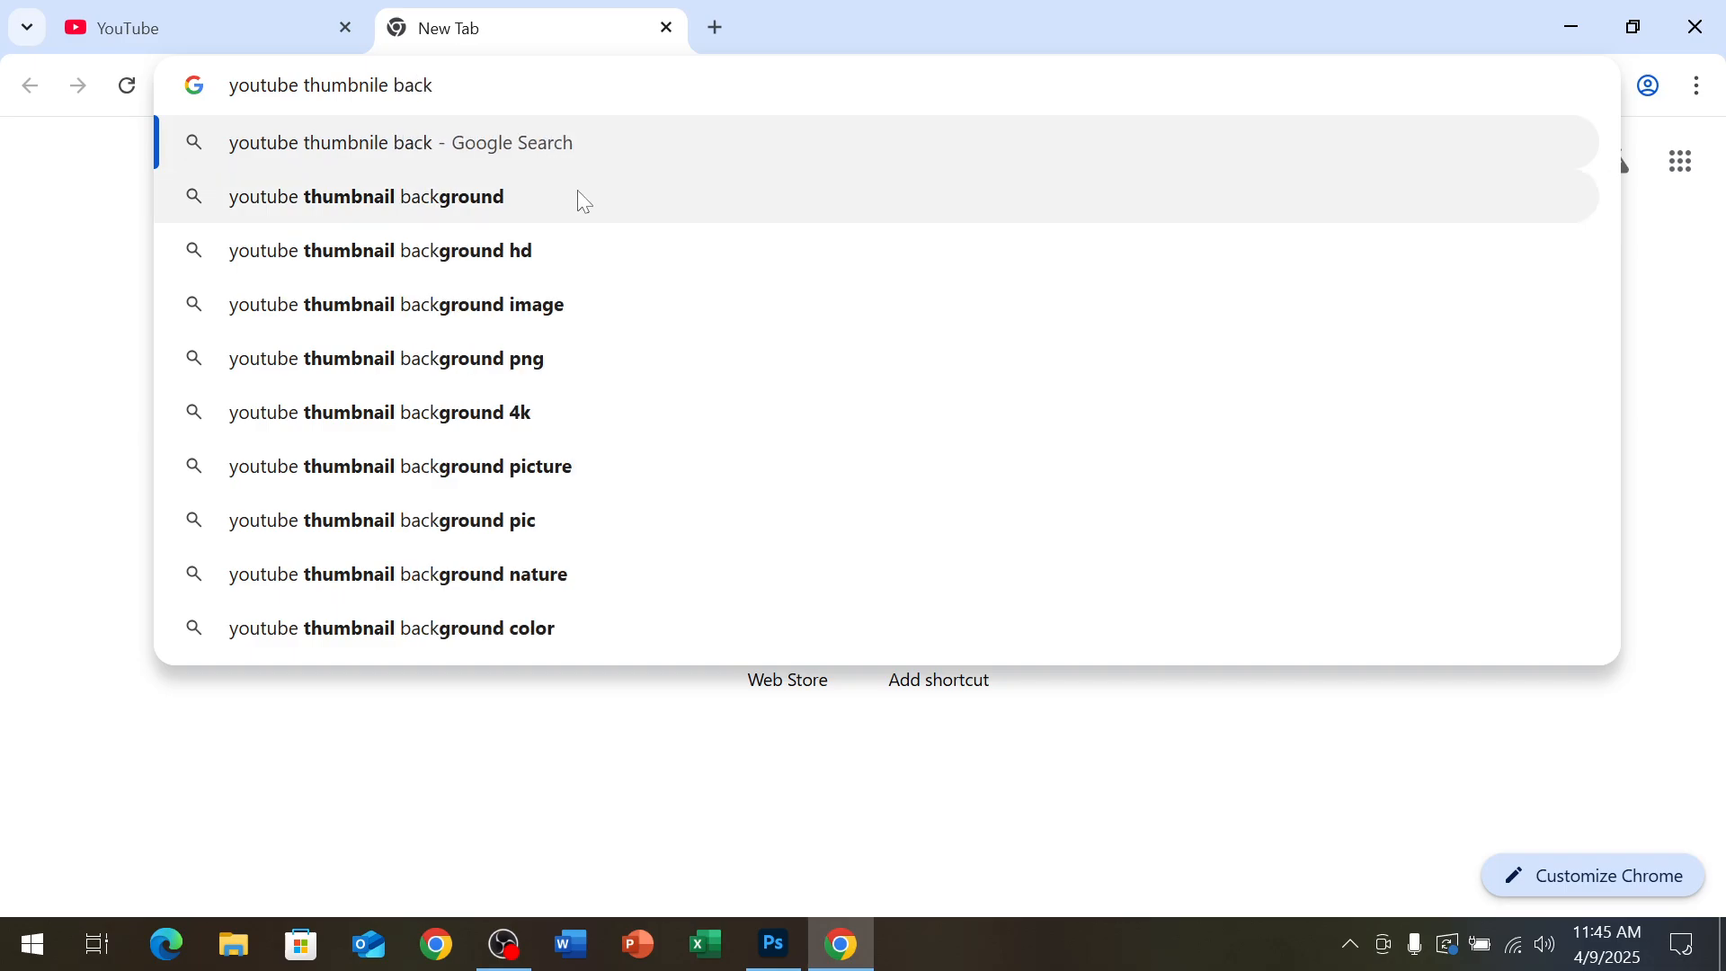
left_click(577, 191)
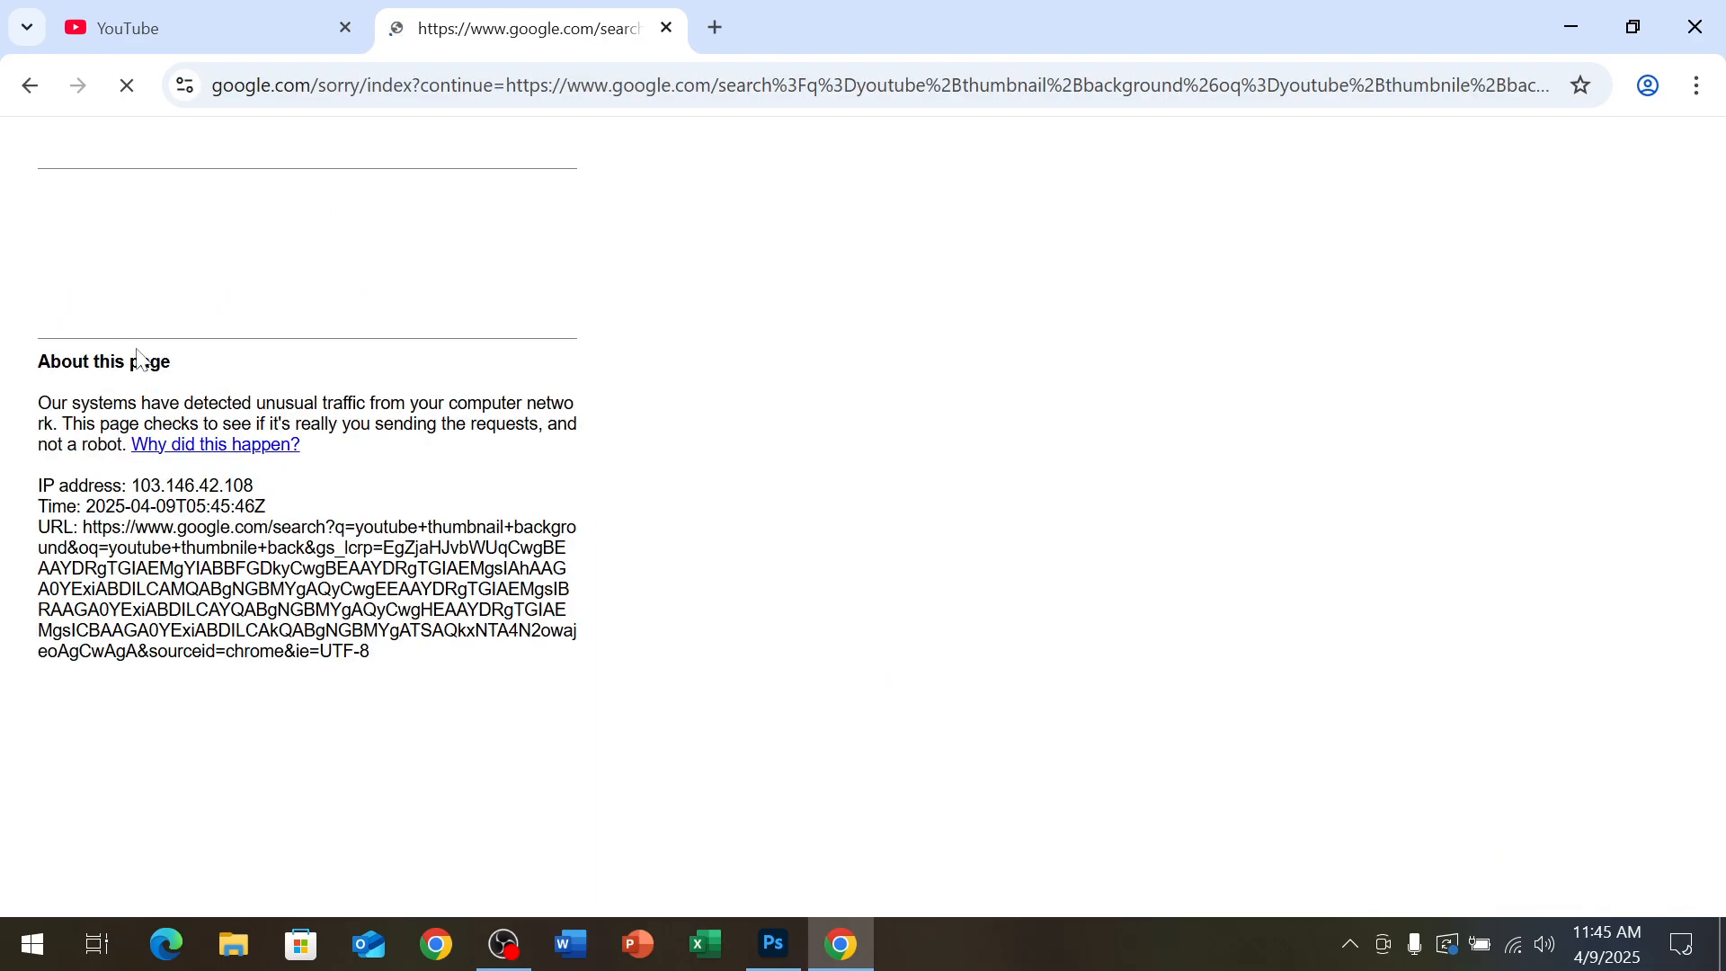
Complete the image verification challenge, reloading the bicycle puzzle and solving the bus one, to reach the search results
left_click(84, 242)
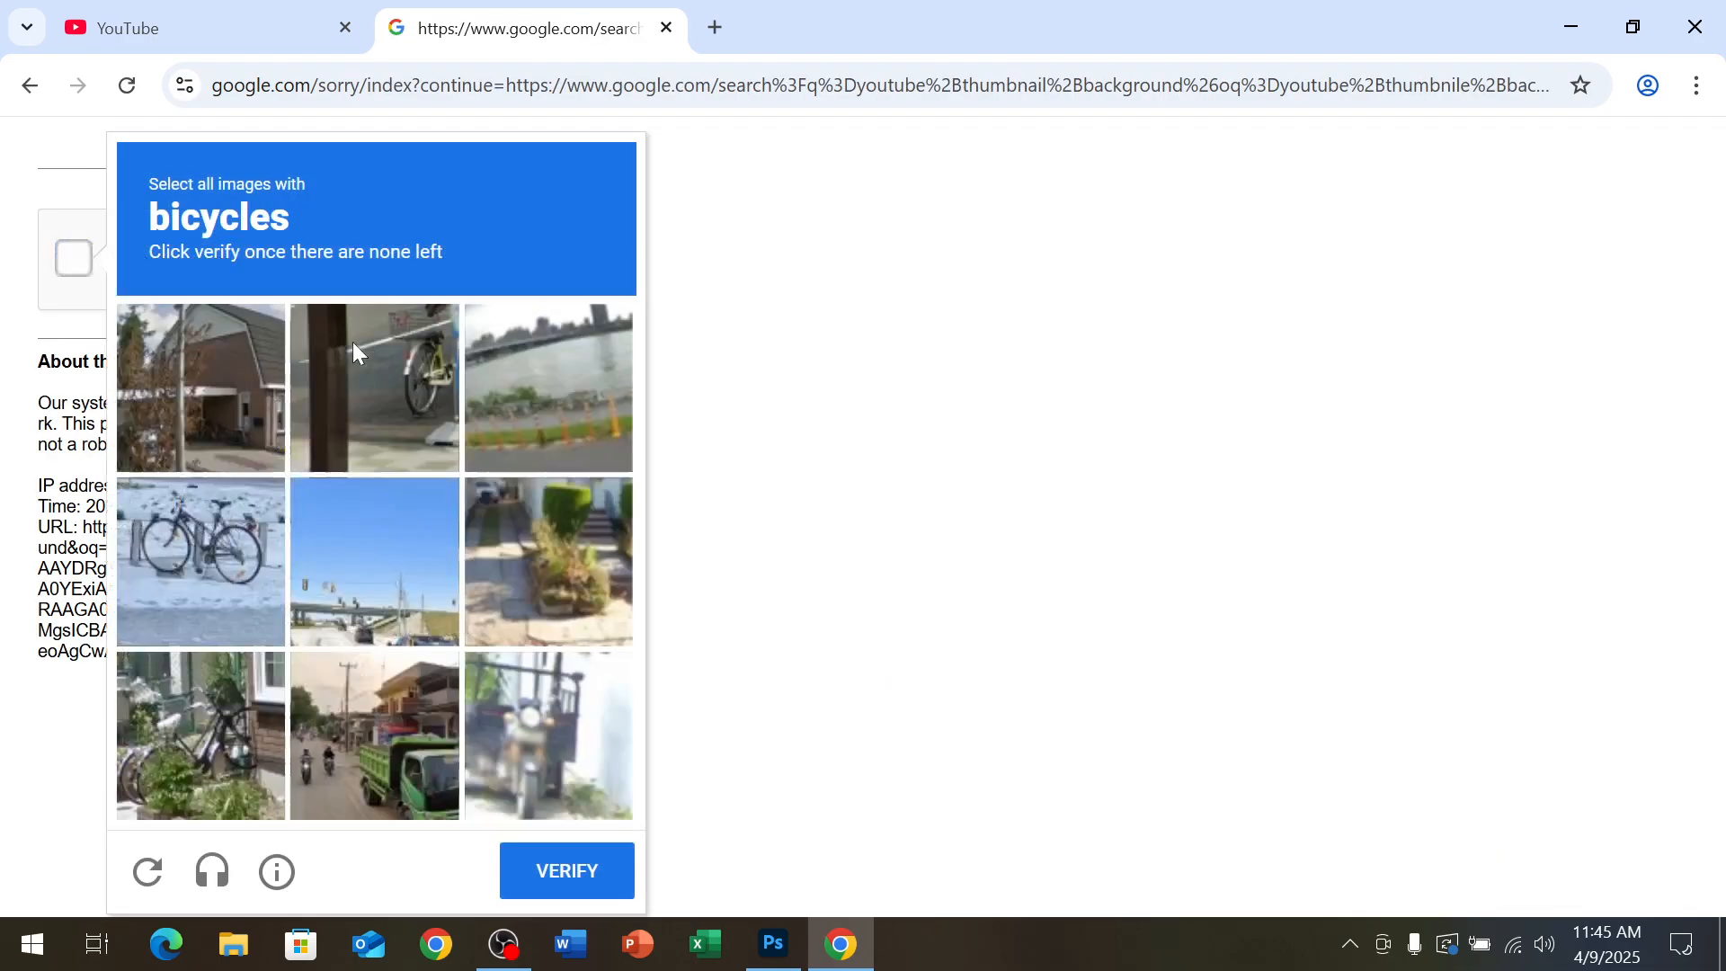
left_click(234, 509)
left_click(365, 433)
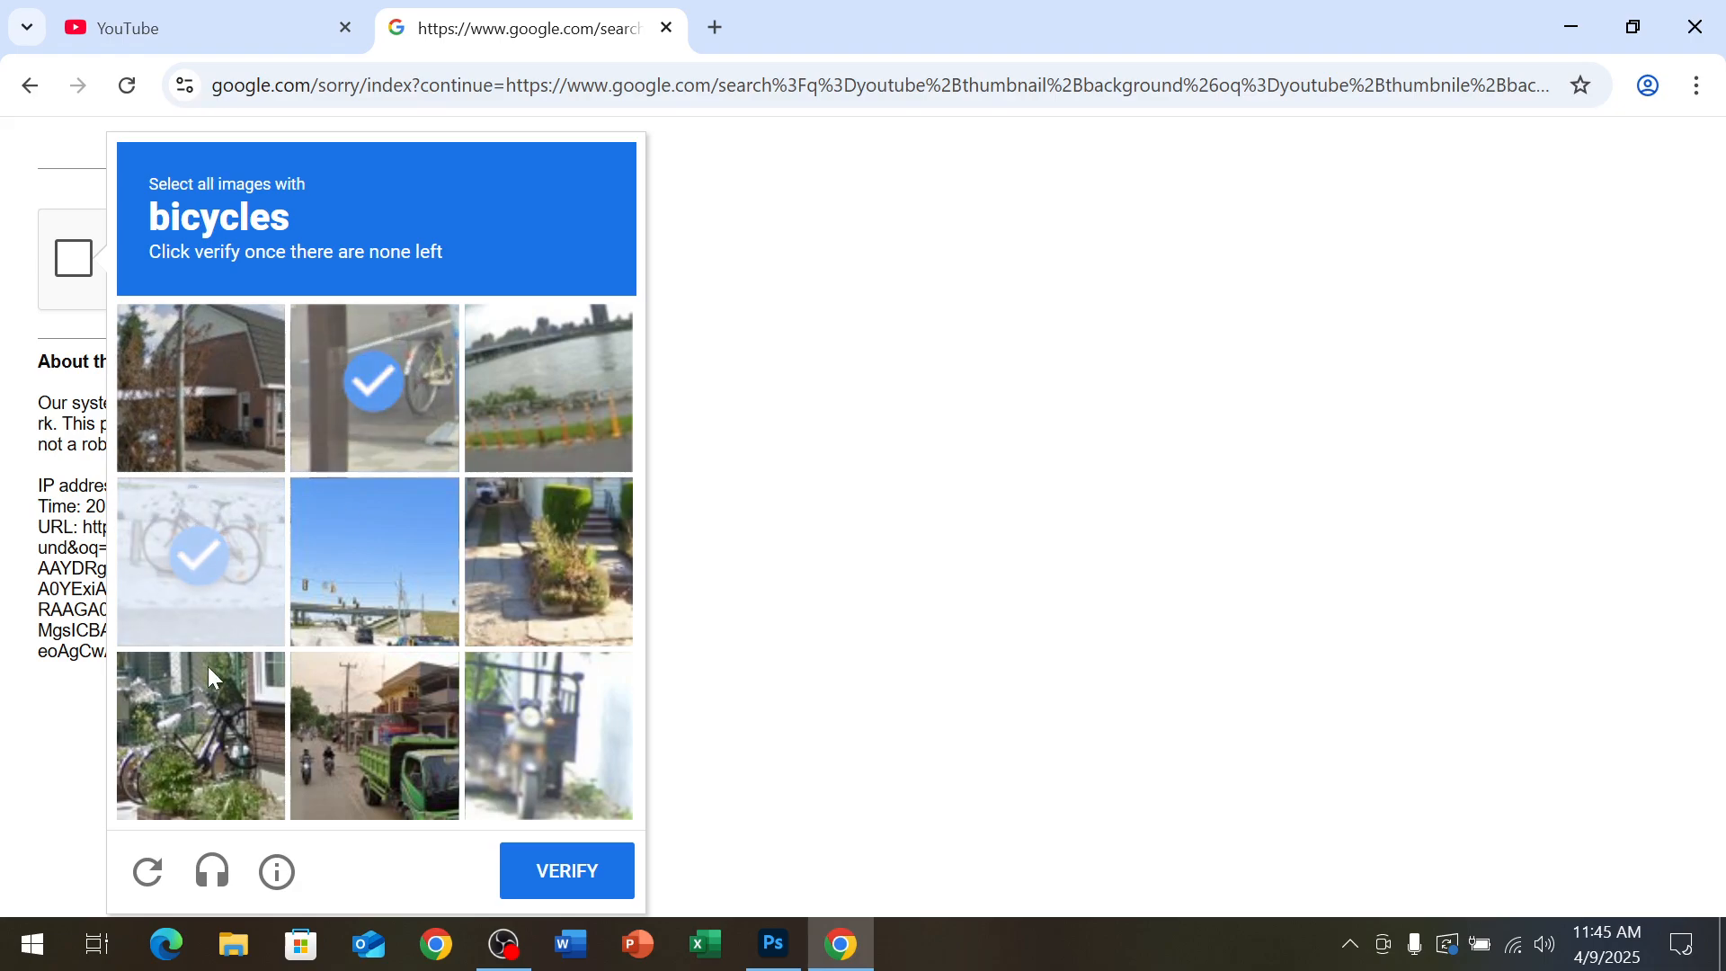
left_click(208, 667)
left_click(572, 870)
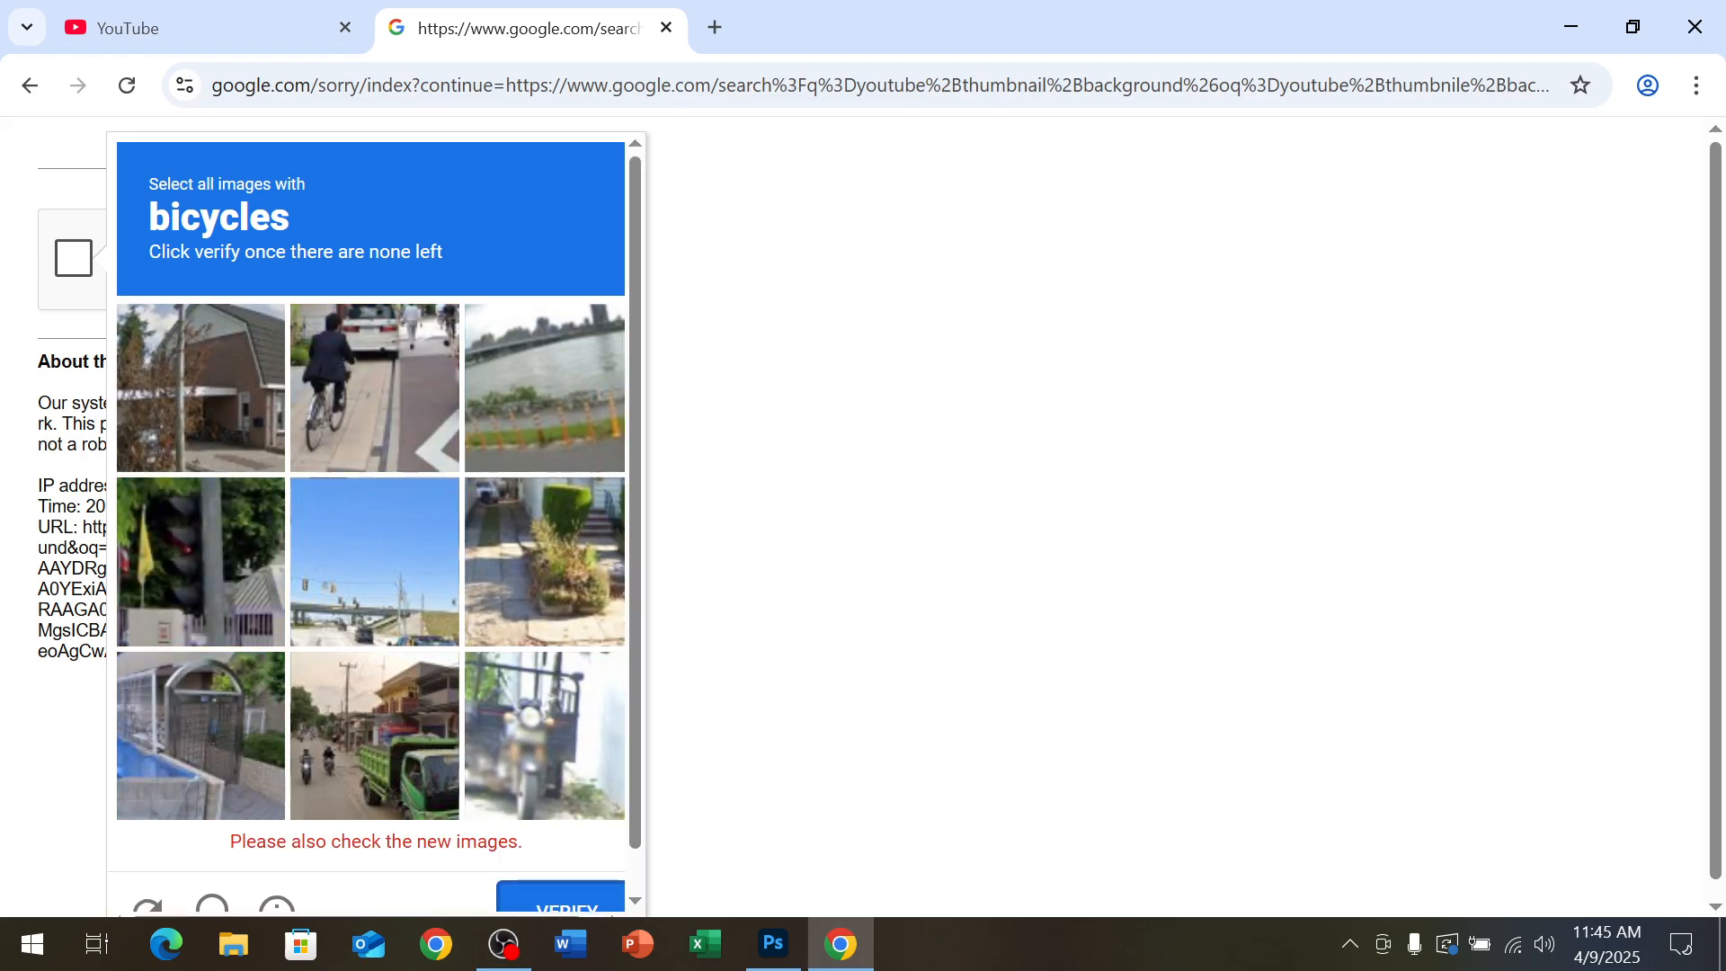
left_click(147, 907)
left_click(323, 431)
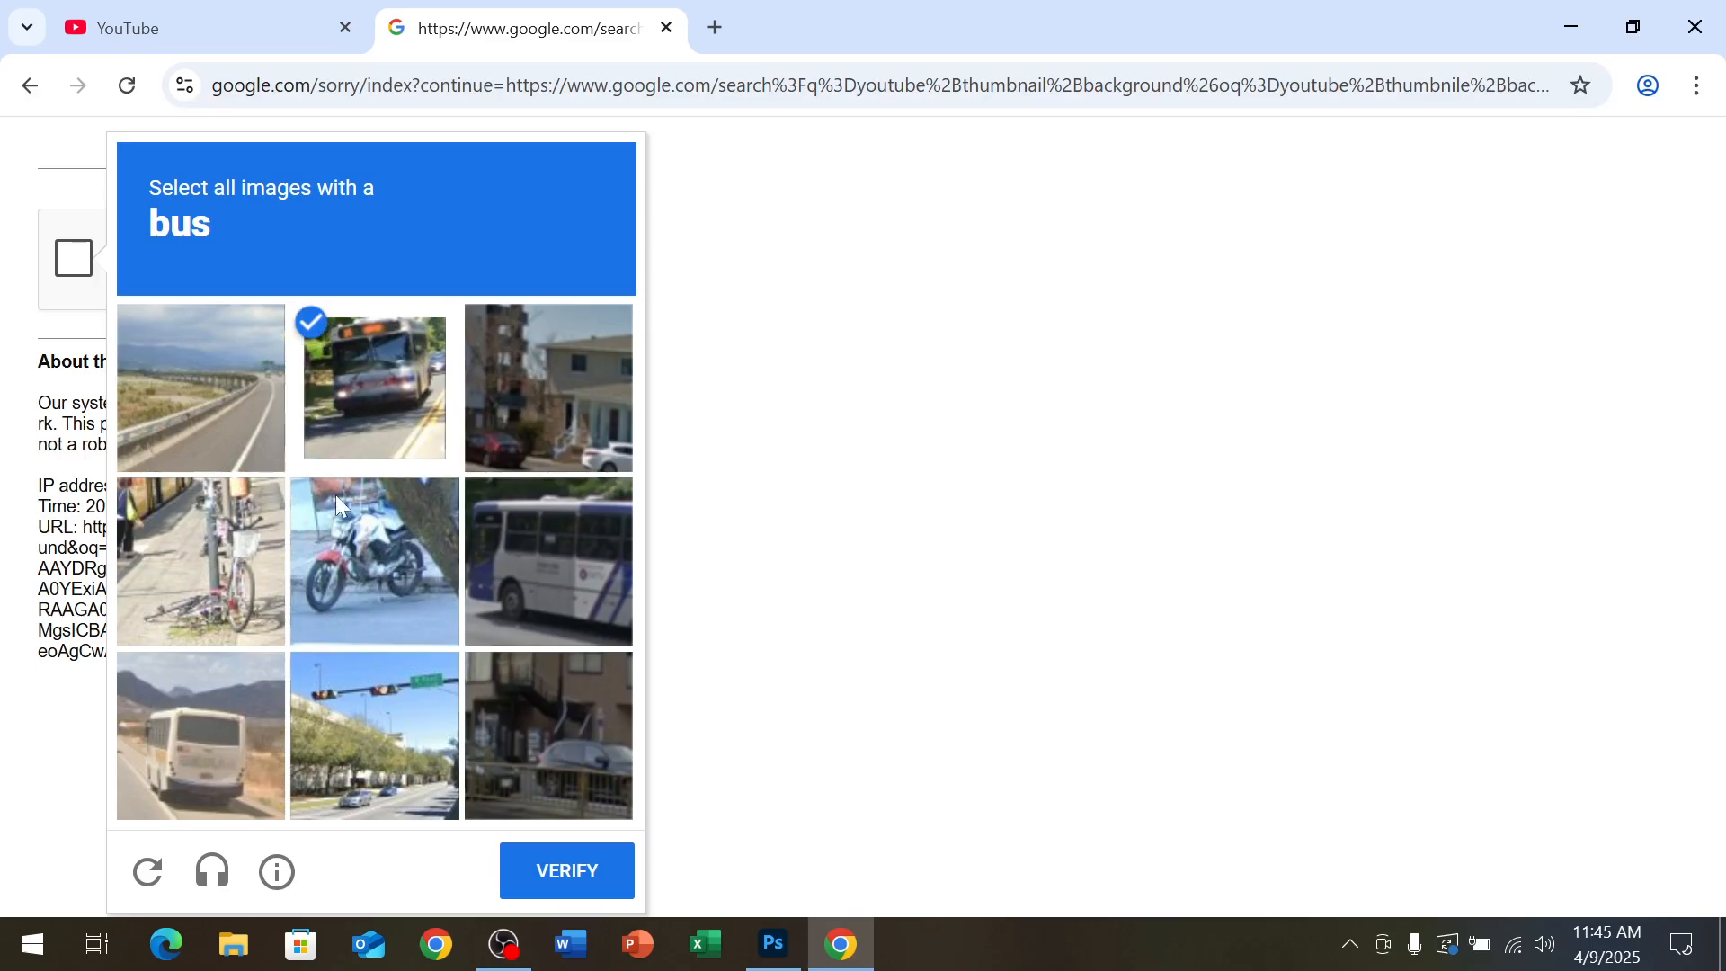
left_click(217, 743)
left_click(557, 865)
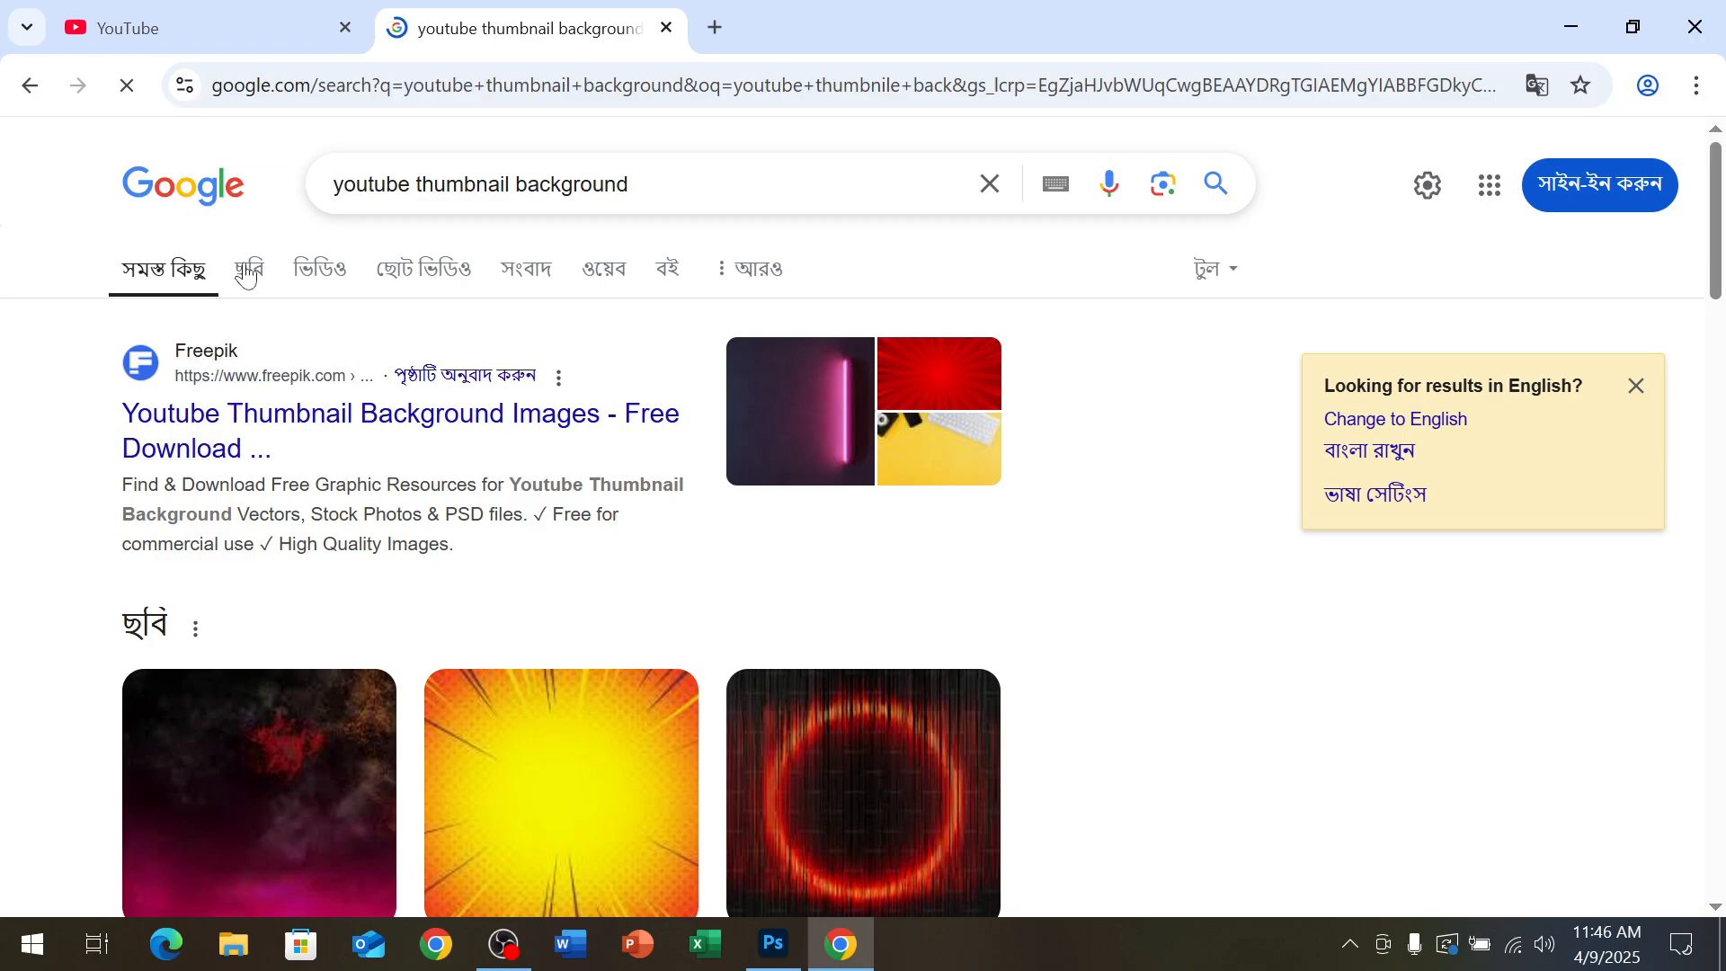
Browse the image results and copy the yellow Vecteezy background with the purple paint burst
left_click(247, 268)
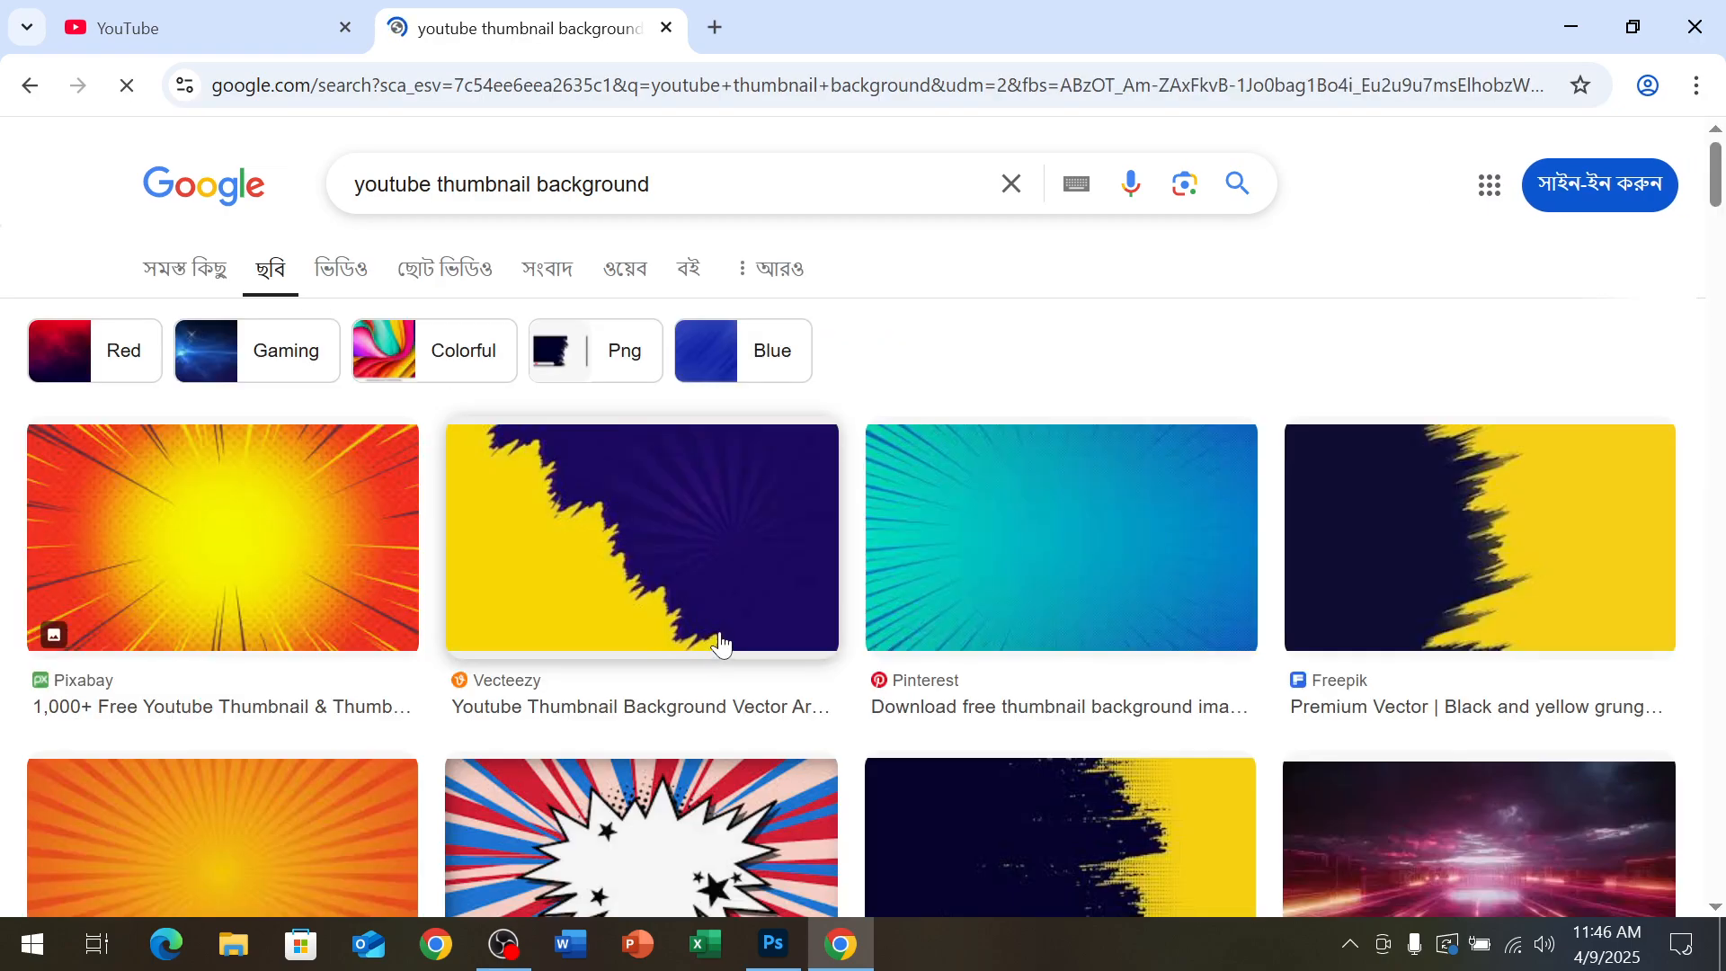
scroll(871, 648, "down", 8)
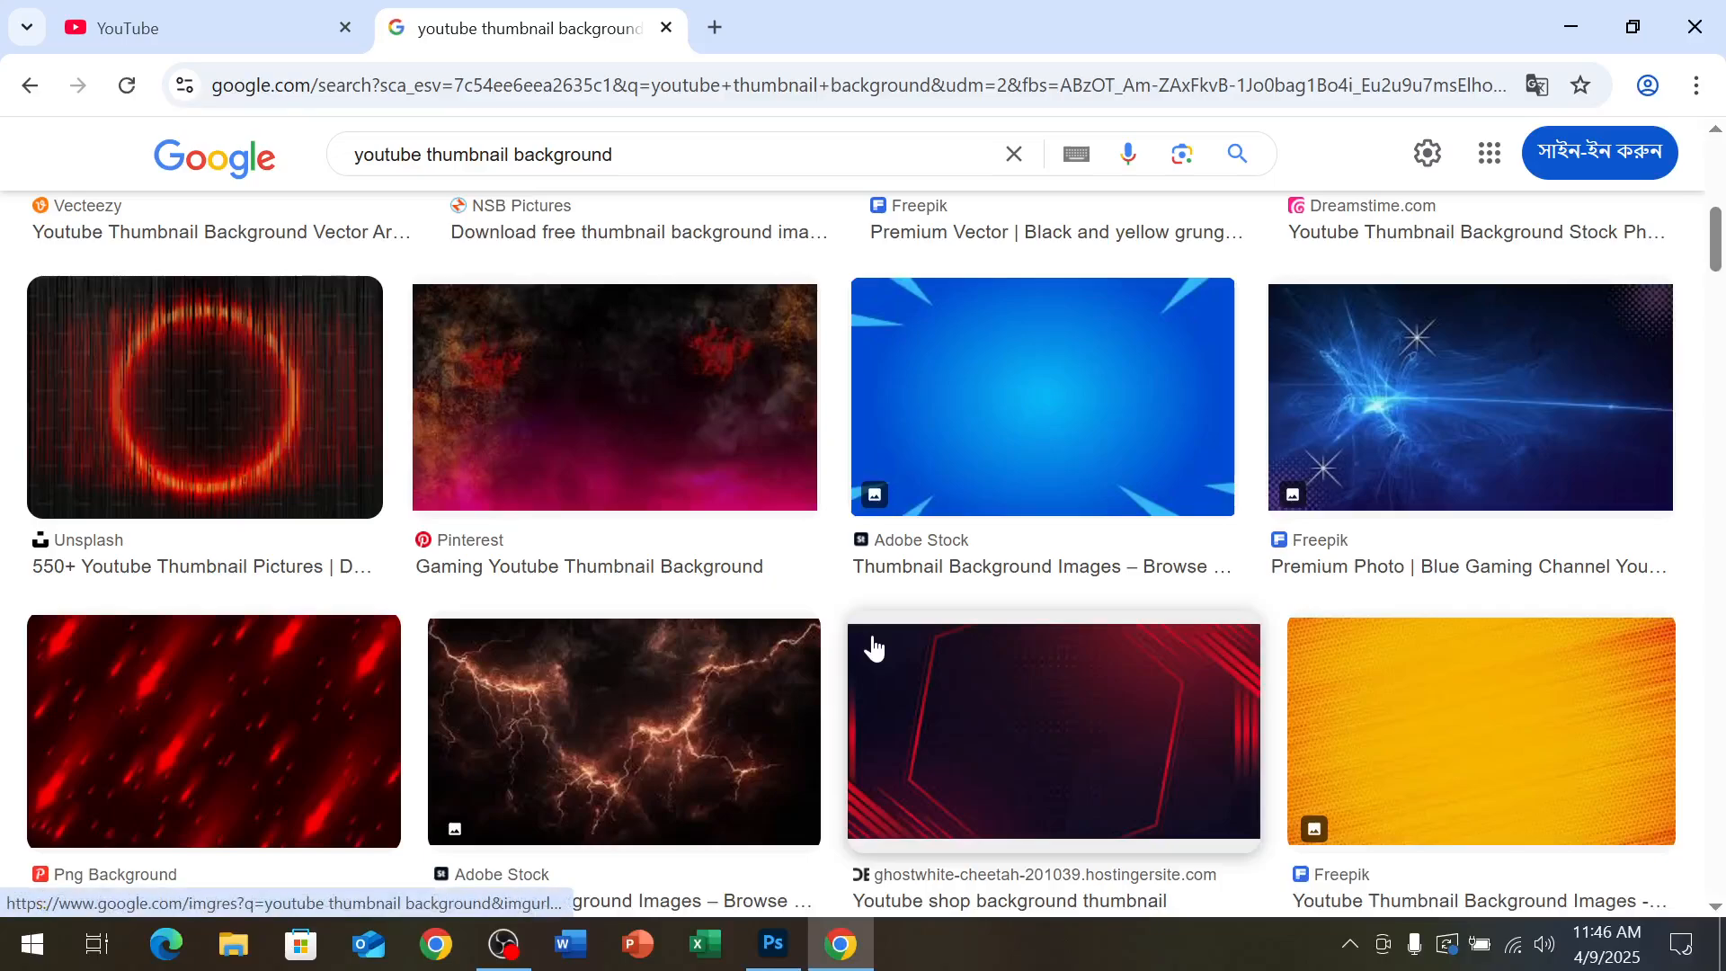
scroll(909, 659, "down", 3)
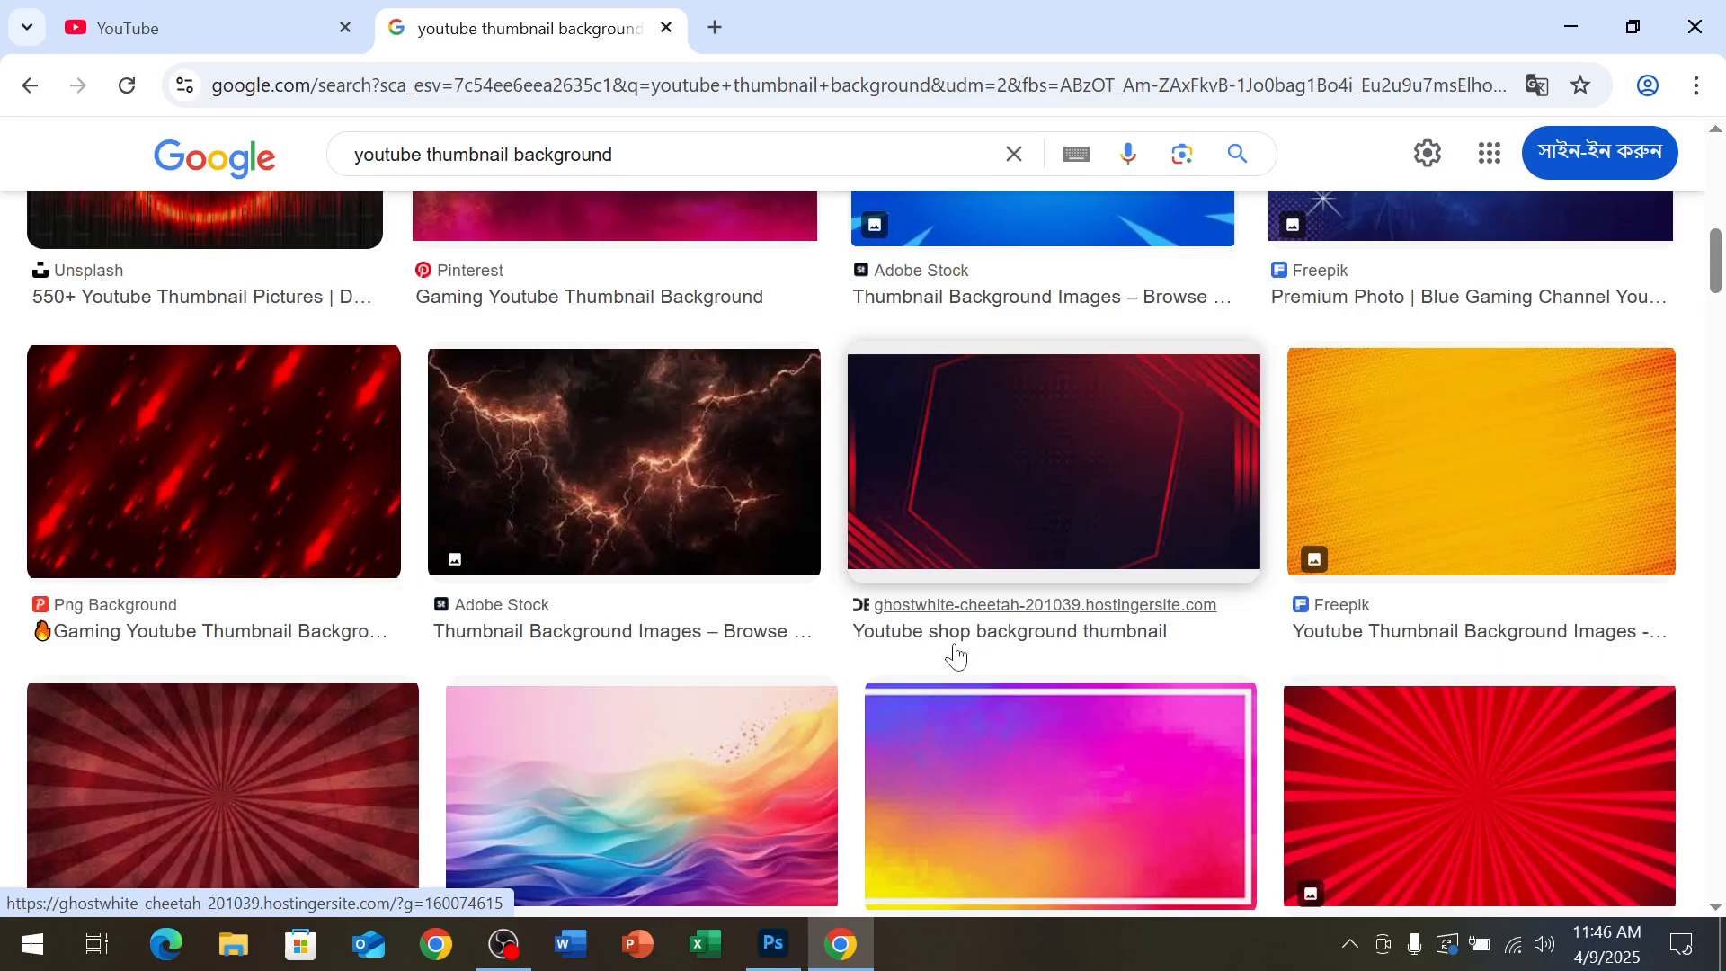
scroll(955, 656, "down", 3)
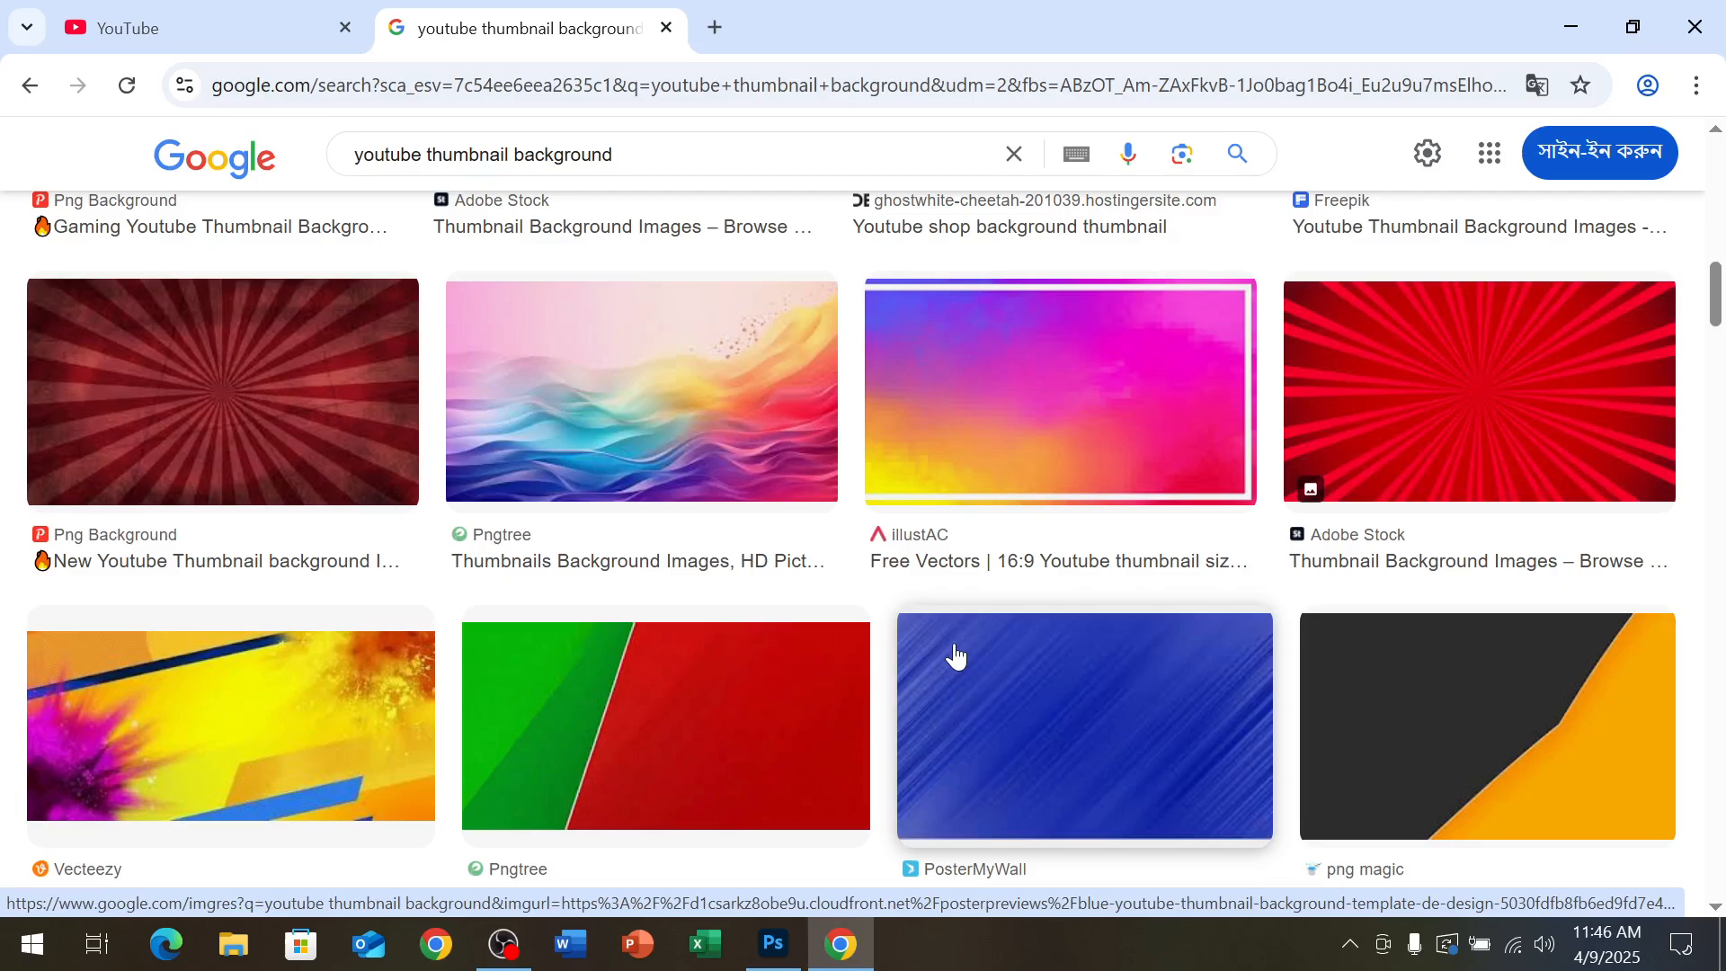
scroll(956, 657, "down", 2)
left_click(309, 648)
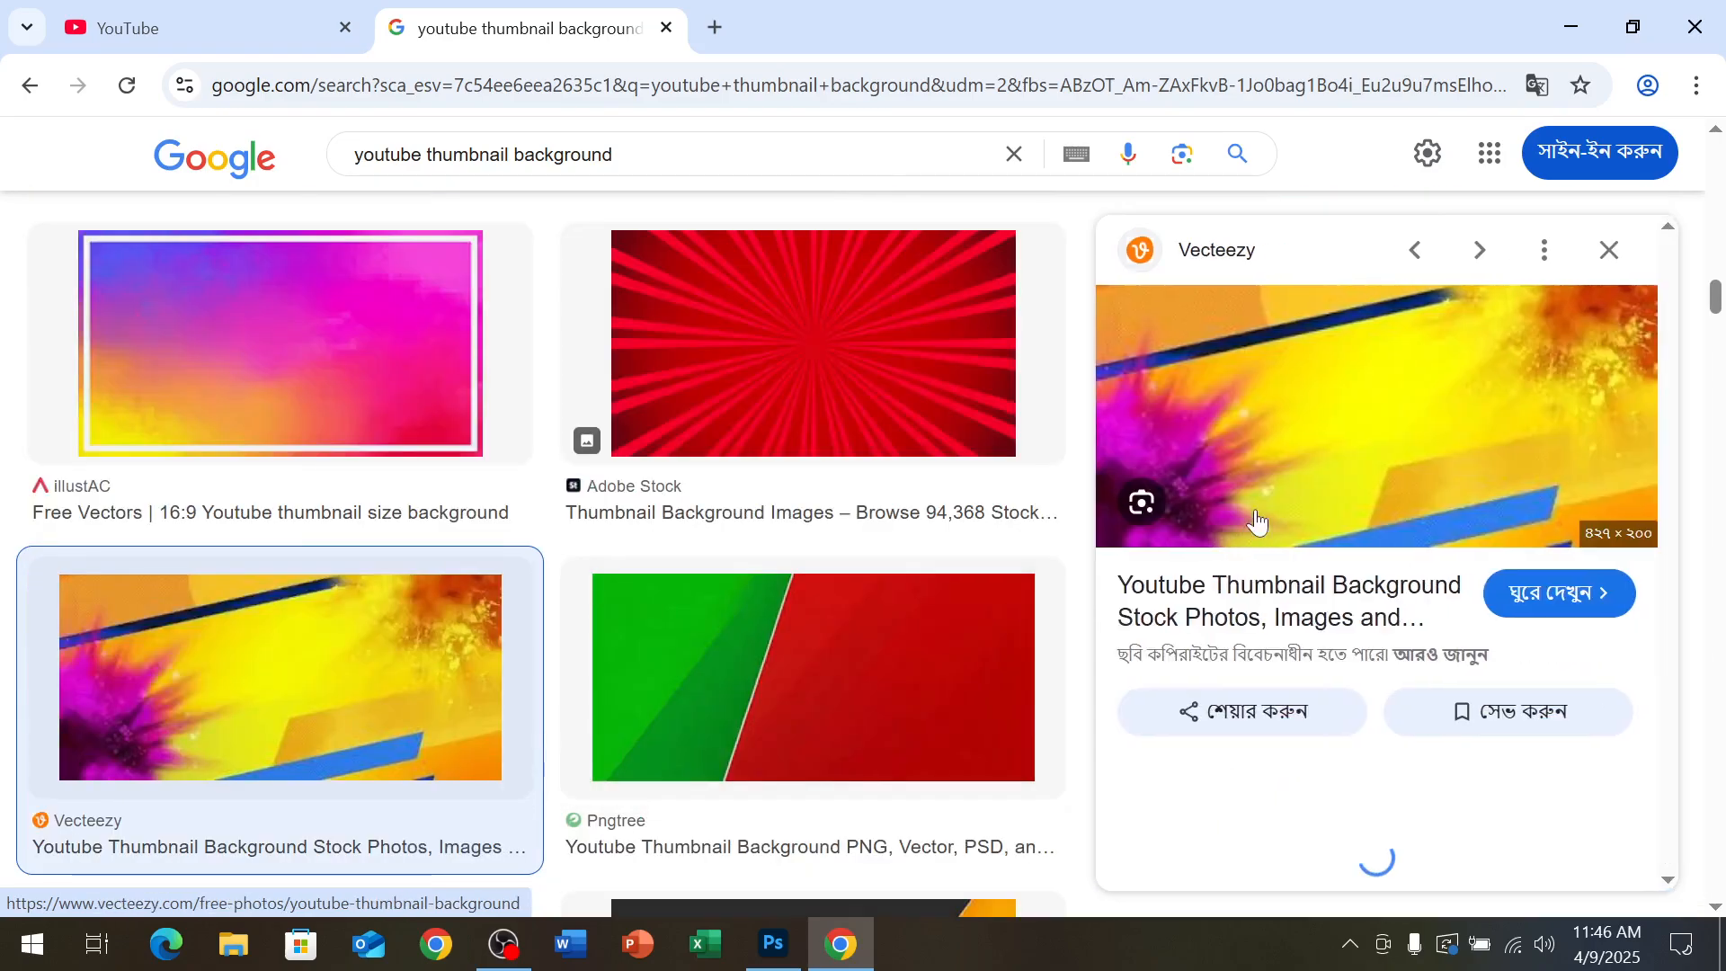
right_click(1330, 403)
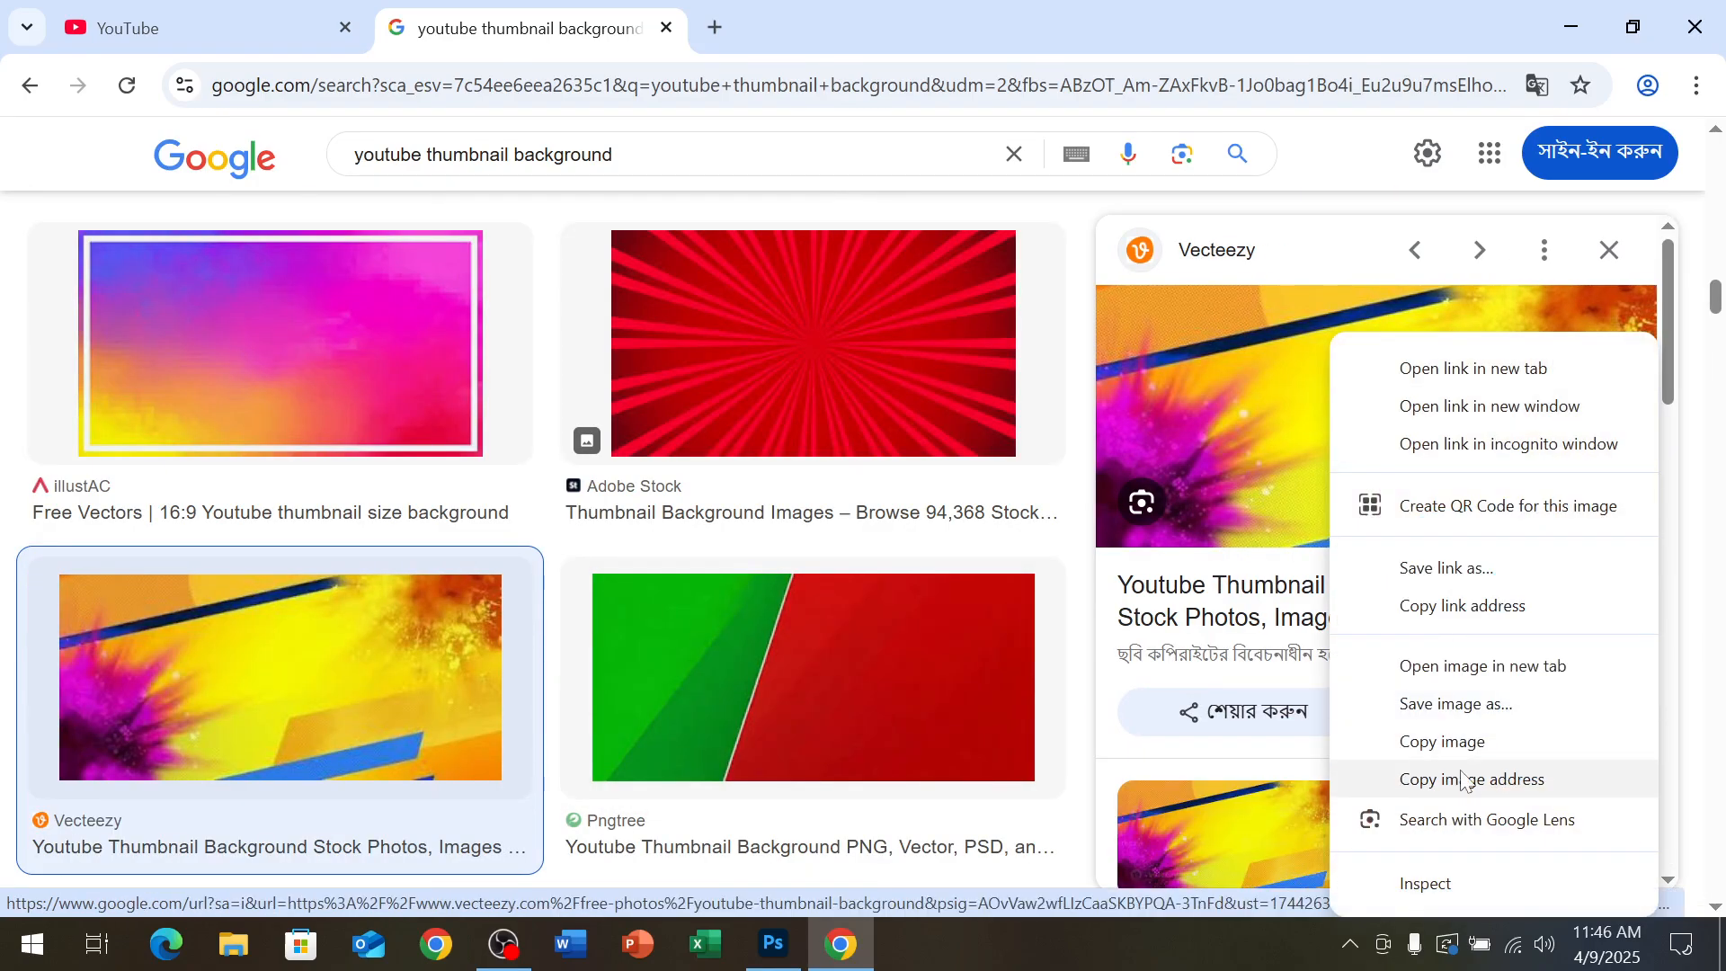
left_click(1445, 743)
Switch to Photoshop, paste the copied background onto a new layer and scale it to about 388% to cover the canvas
left_click(773, 944)
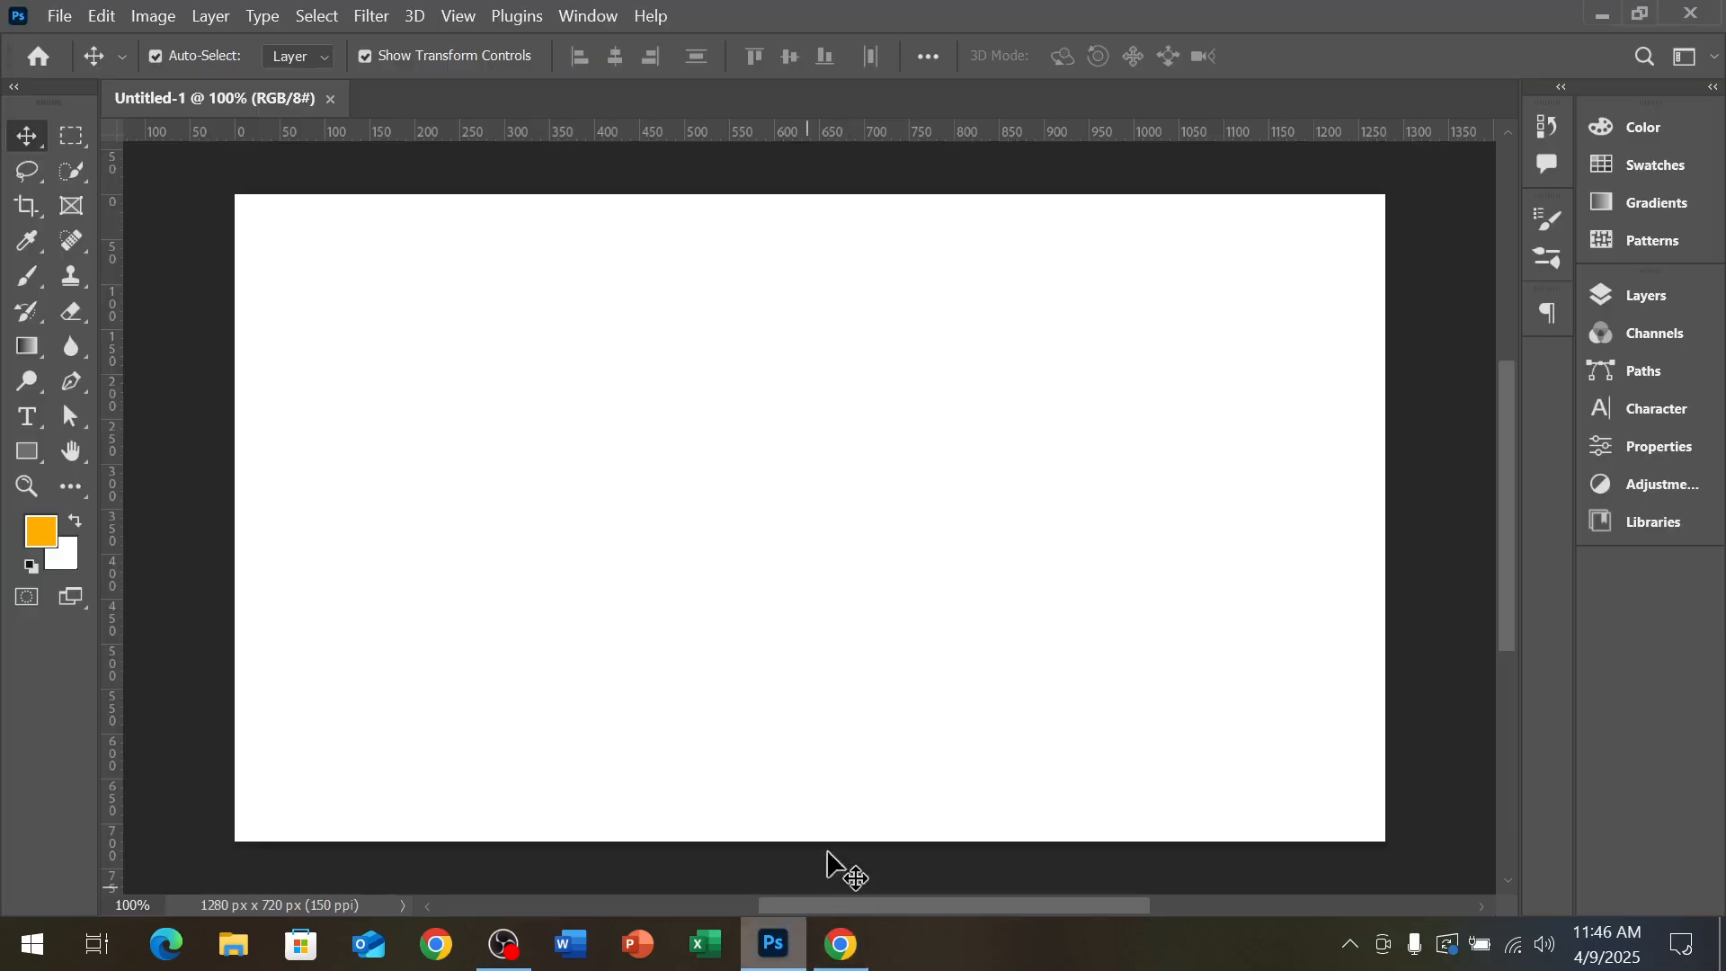
key("F7")
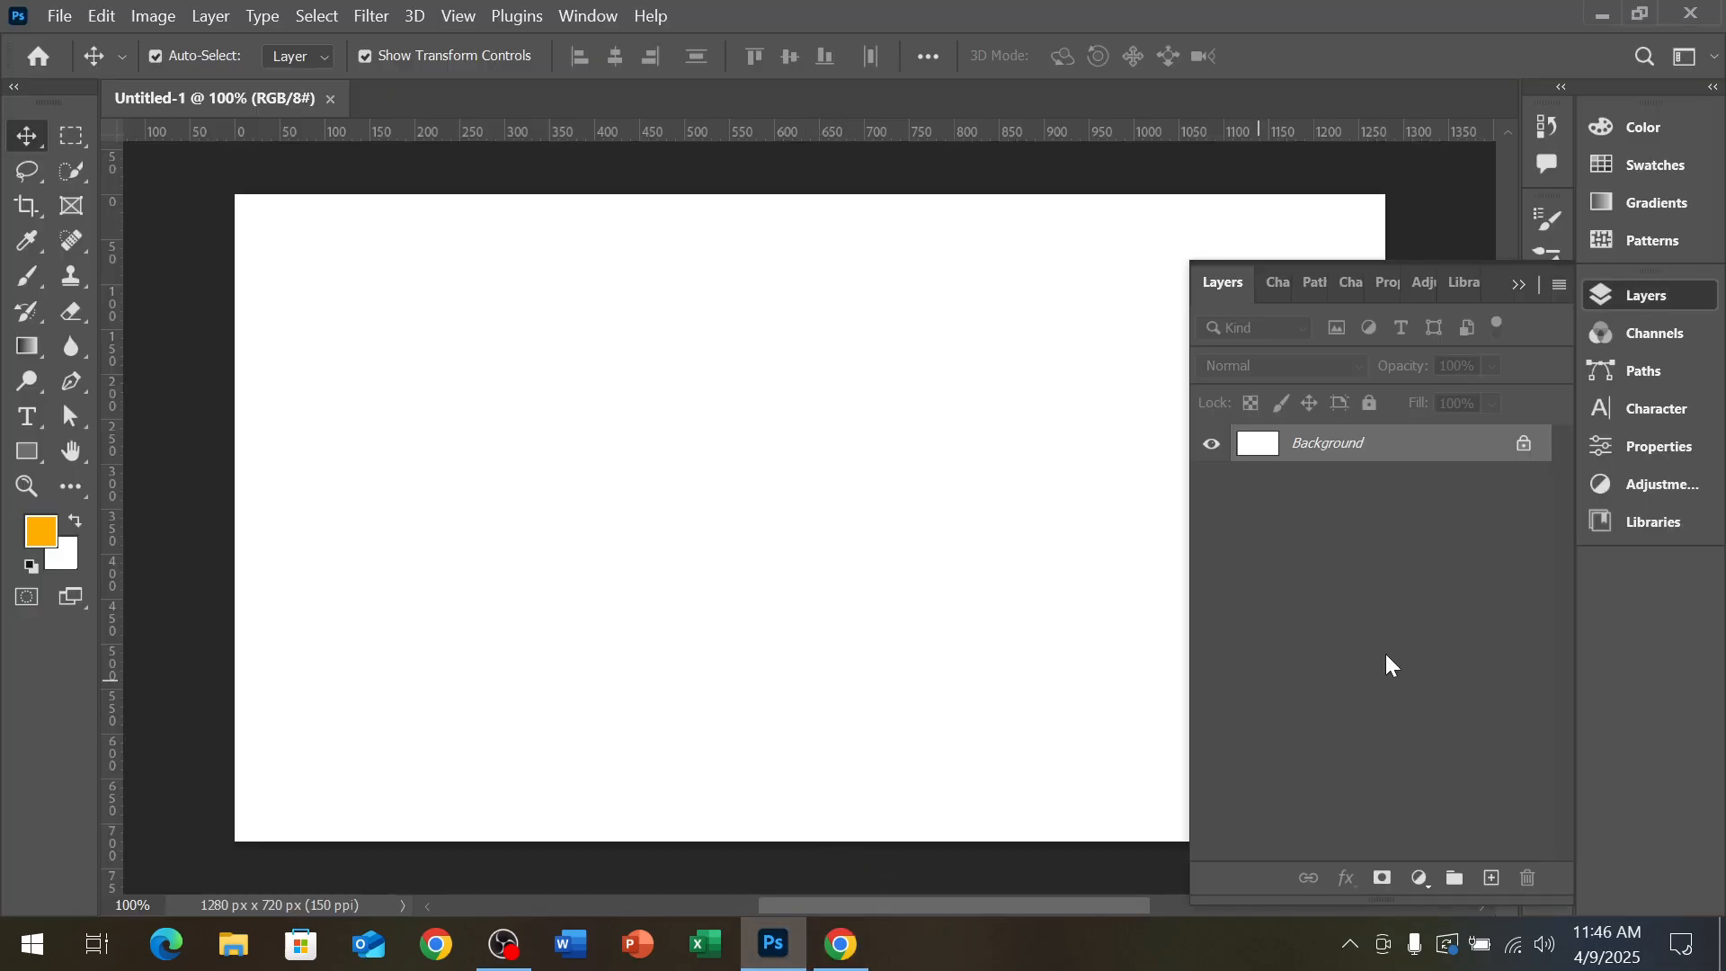
left_click(1494, 876)
key("ctrl+v")
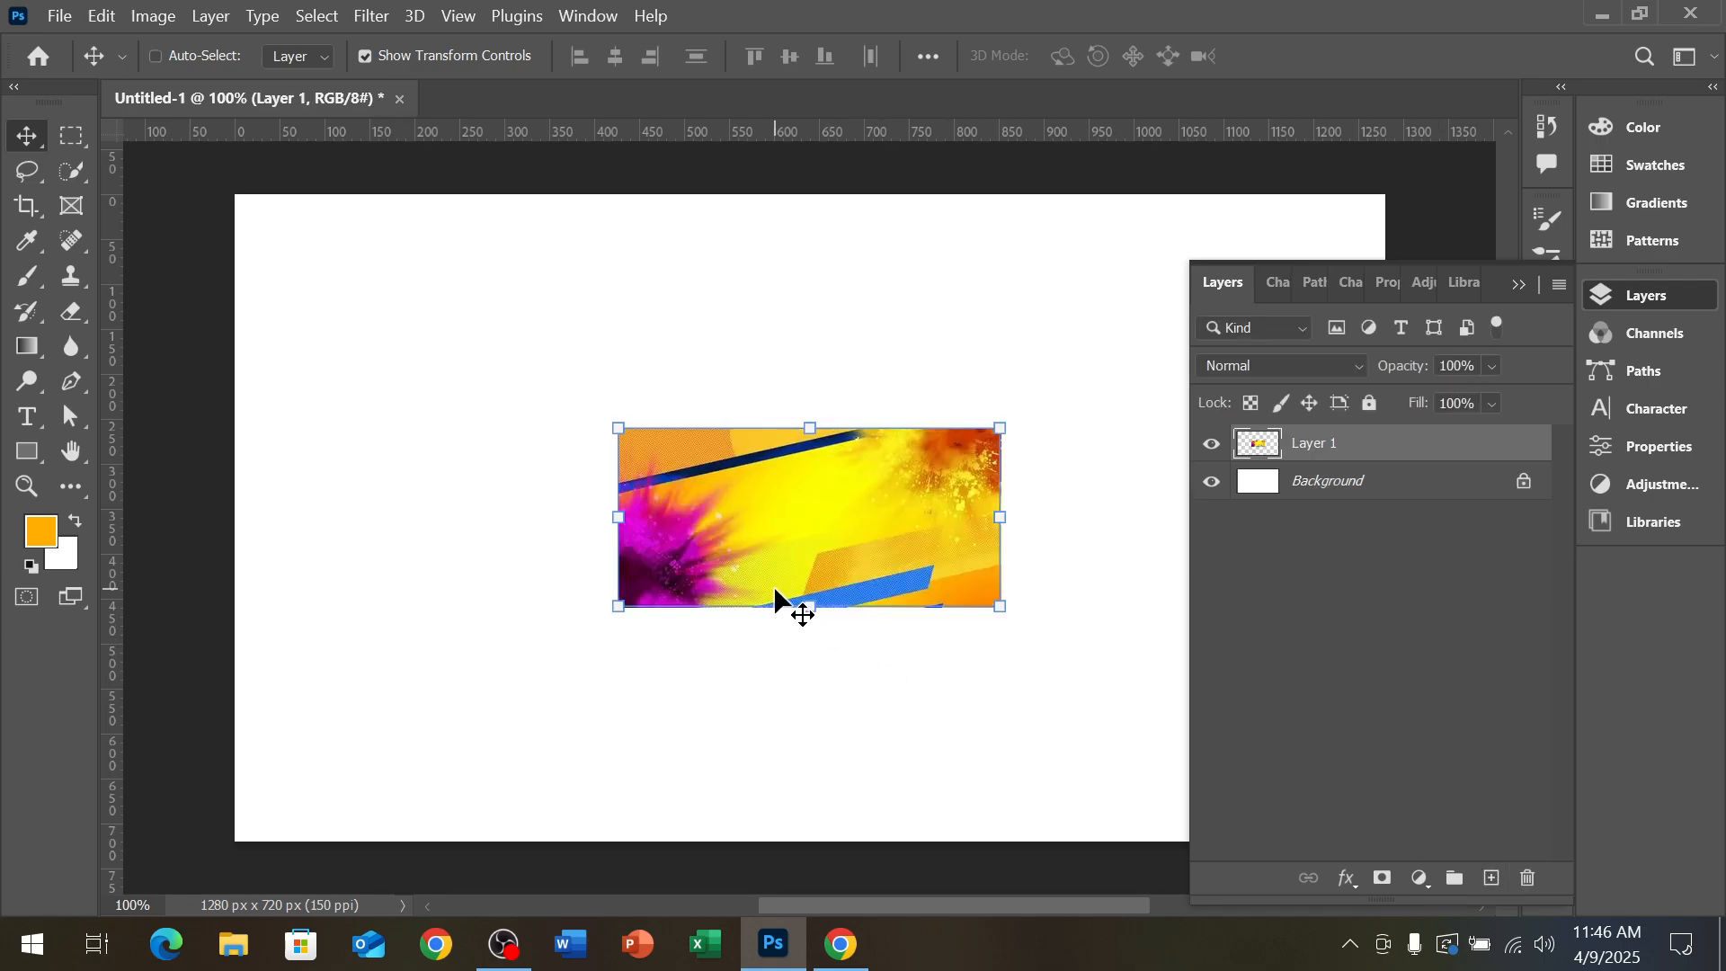
scroll(777, 590, "down", 3)
scroll(788, 603, "down", 1)
left_click_drag(880, 602, 1118, 725)
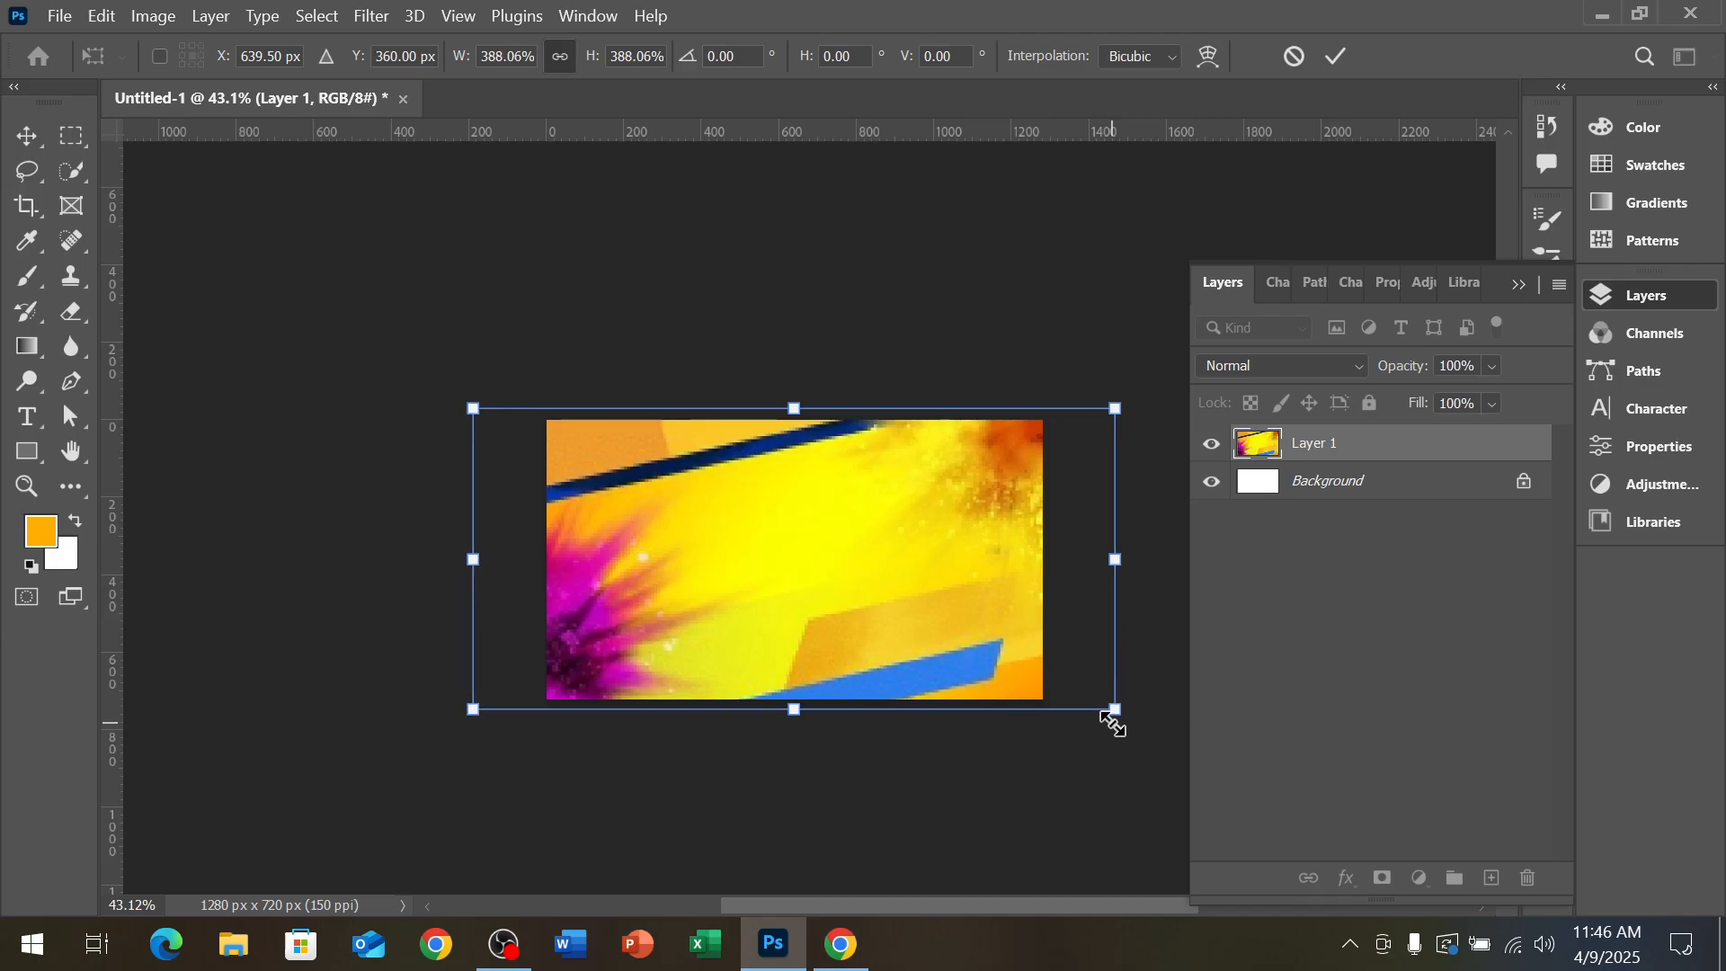
key("Return")
scroll(903, 623, "up", 2)
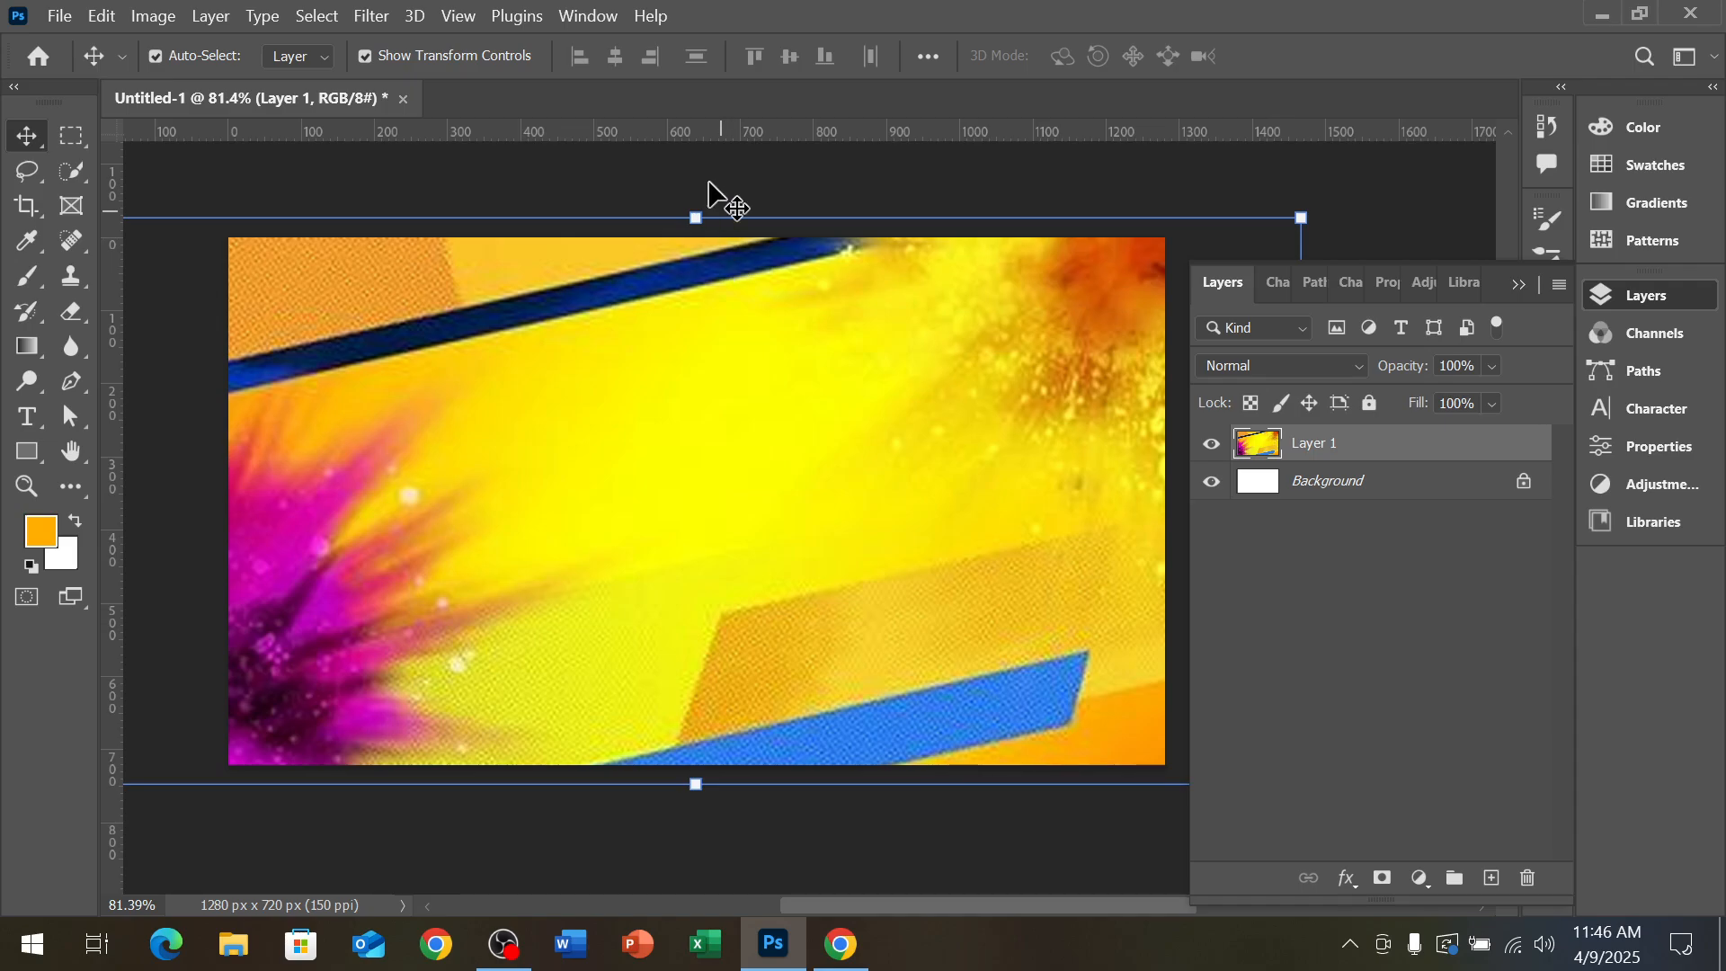
left_click(686, 178)
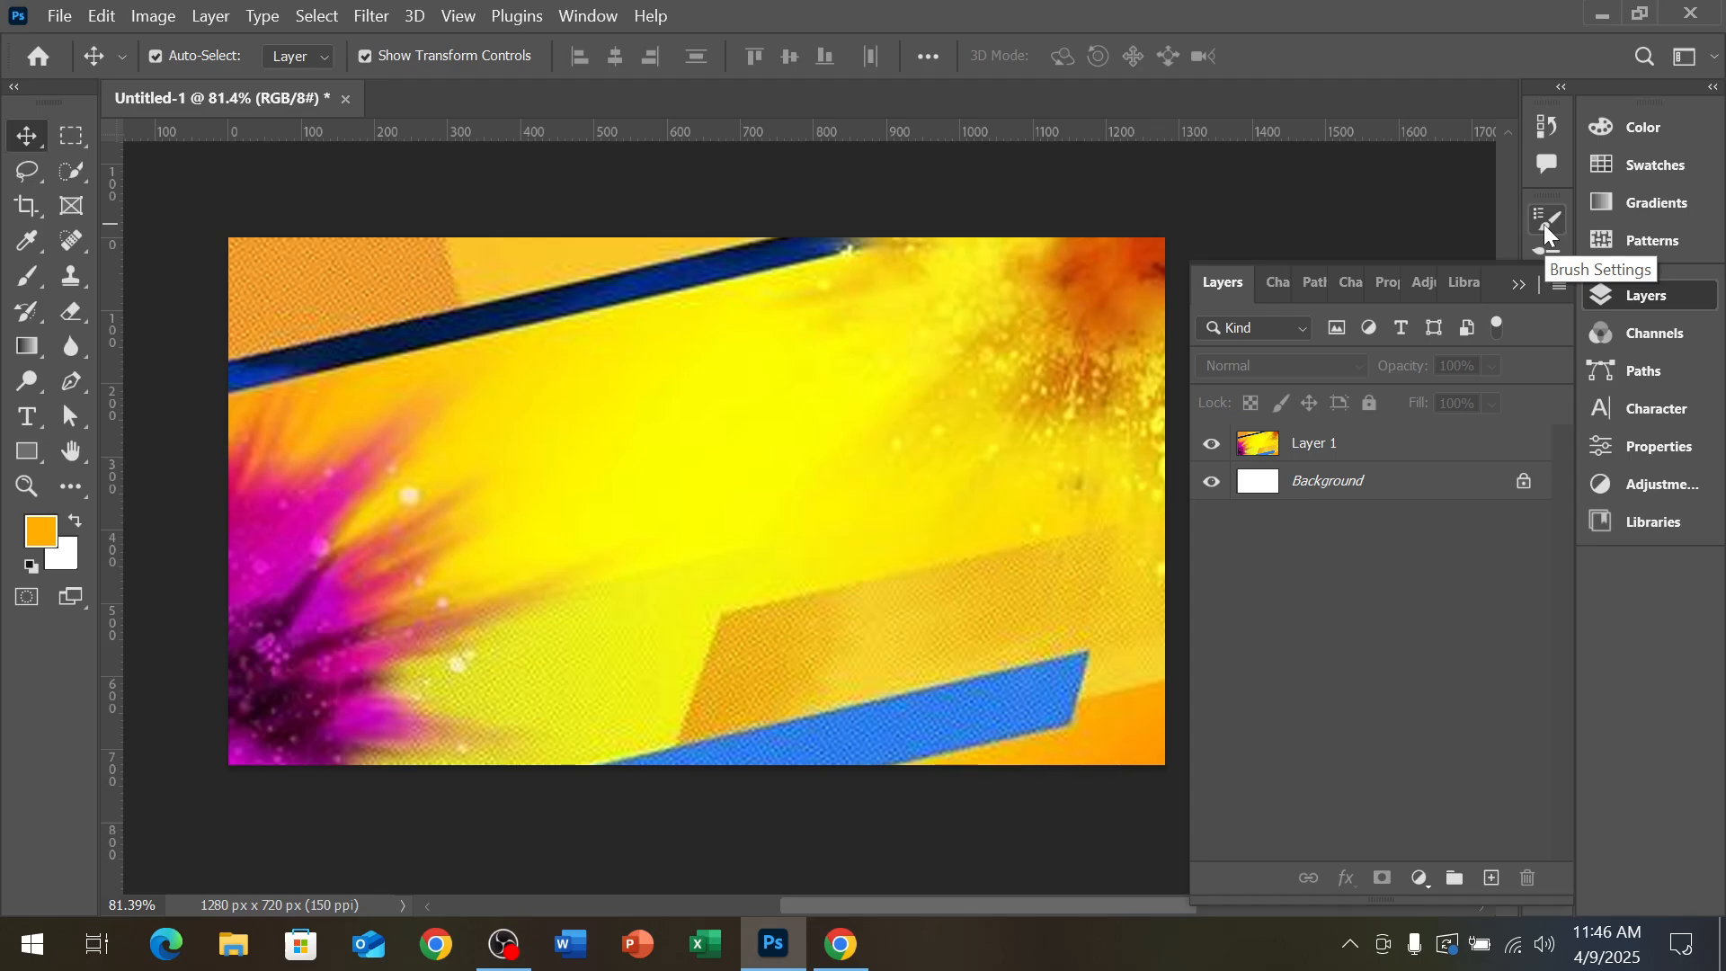
Switch to Chrome and copy the blue geometric Vecteezy background from the related images
key("alt+Tab")
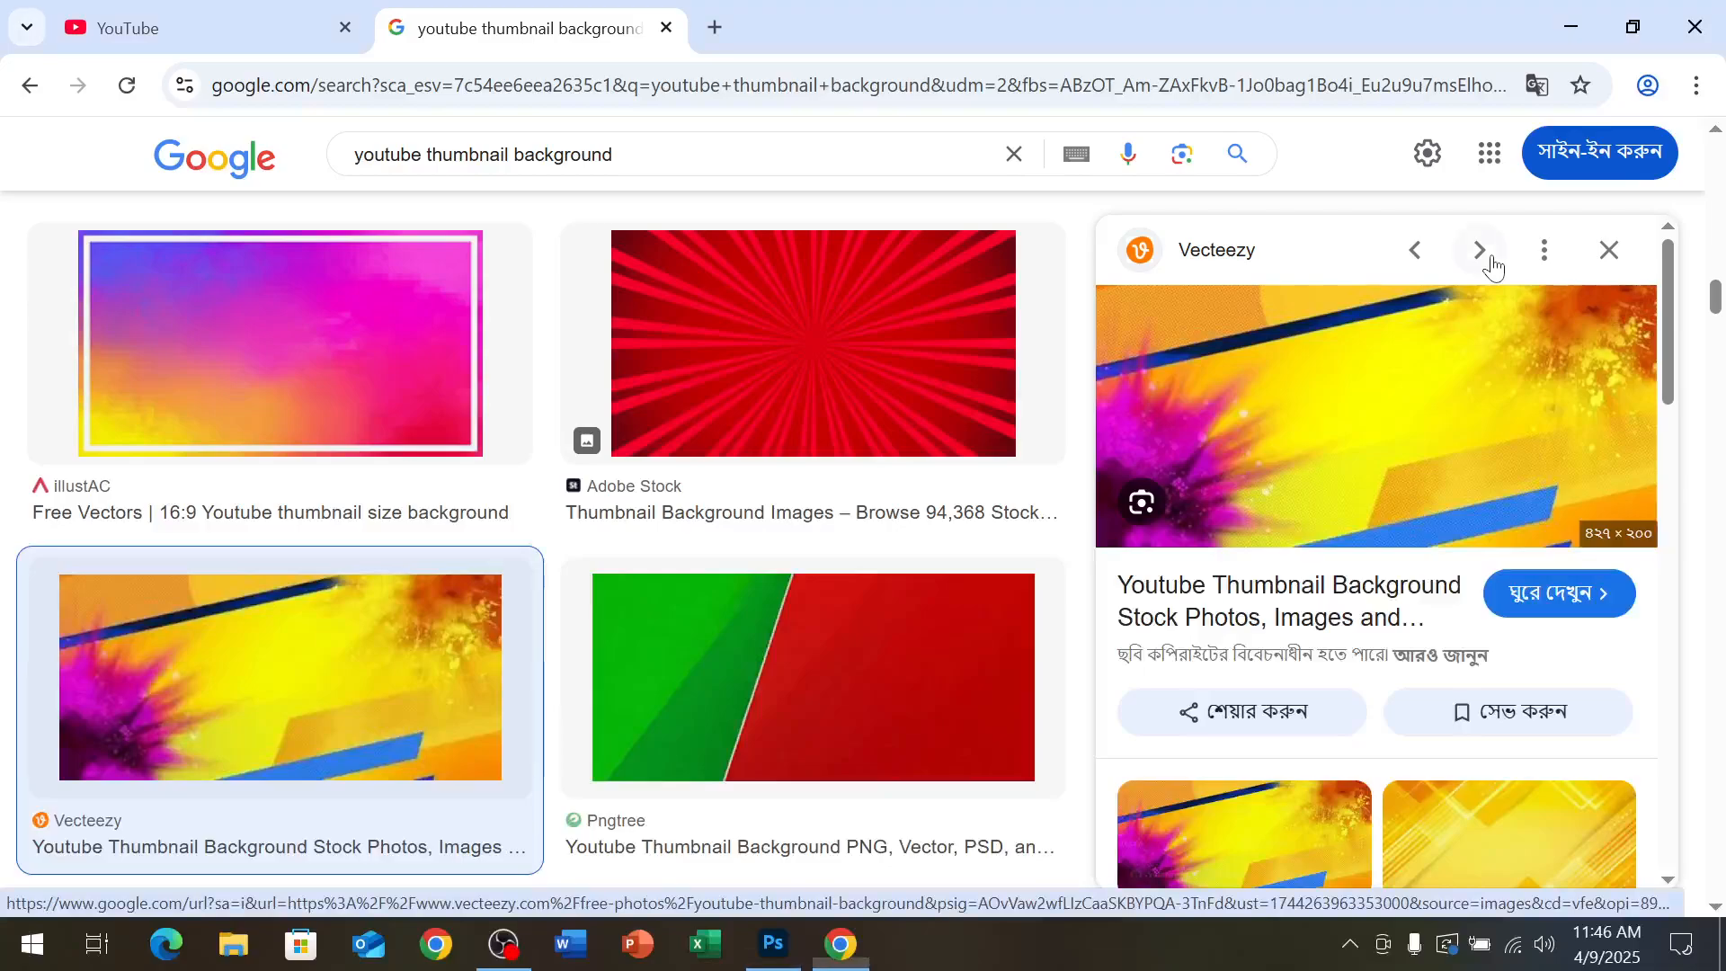
scroll(1313, 416, "down", 5)
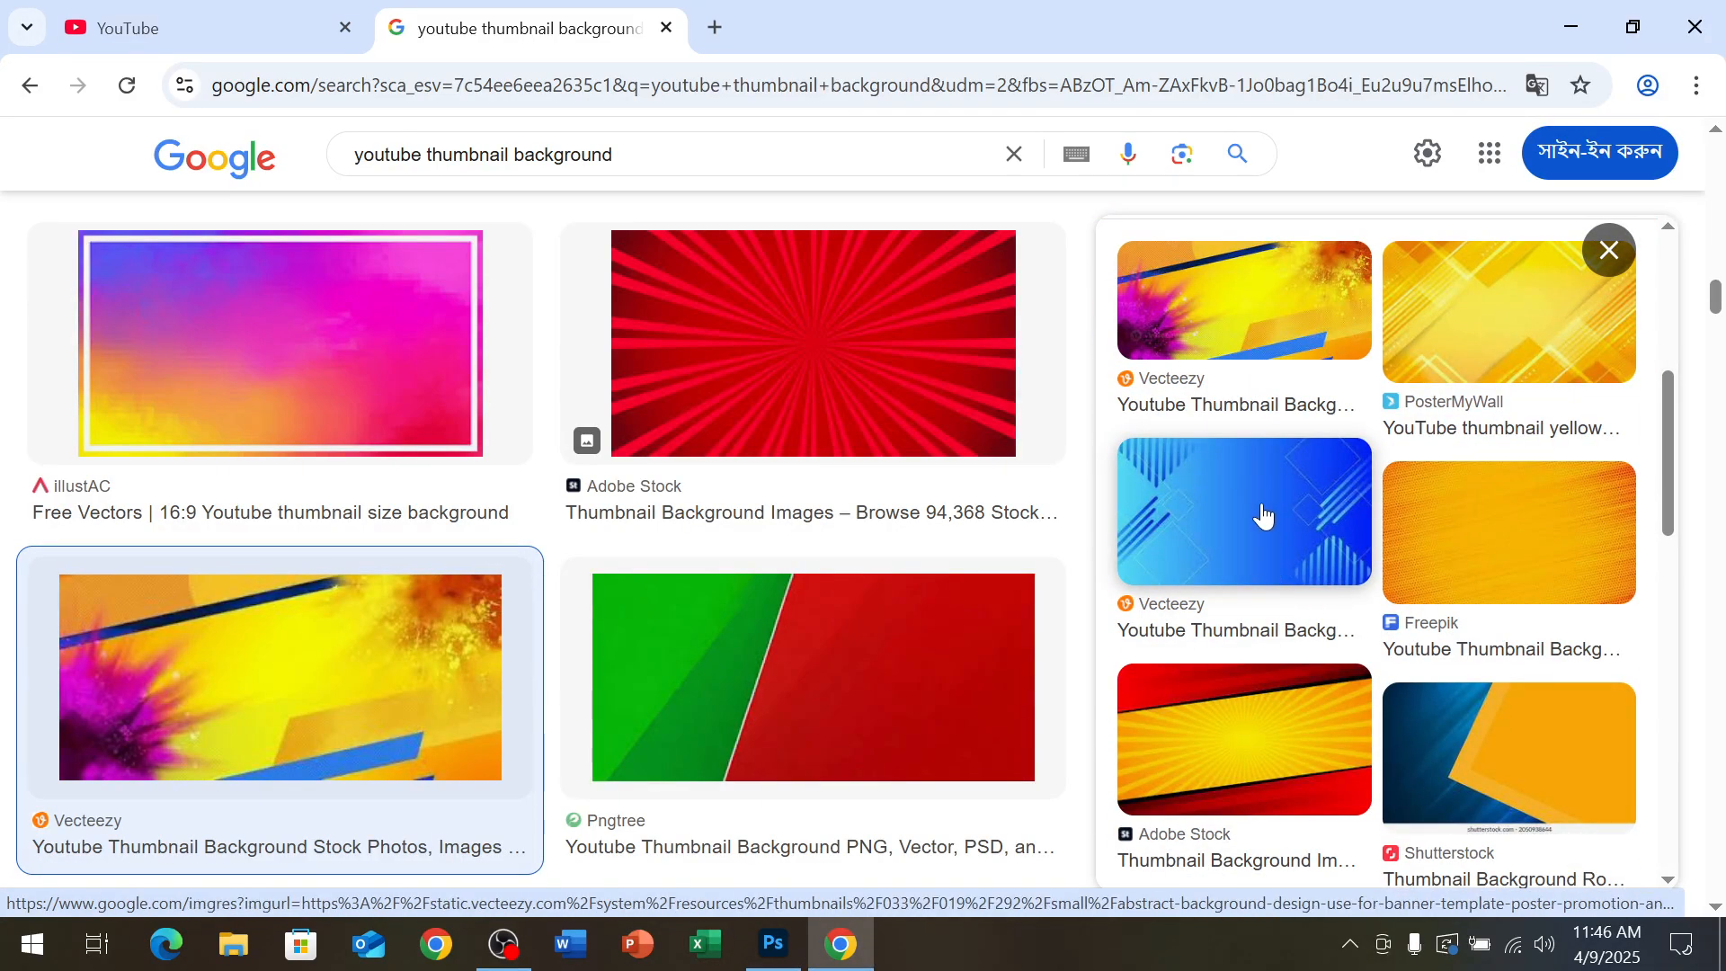
left_click(1263, 516)
right_click(1349, 409)
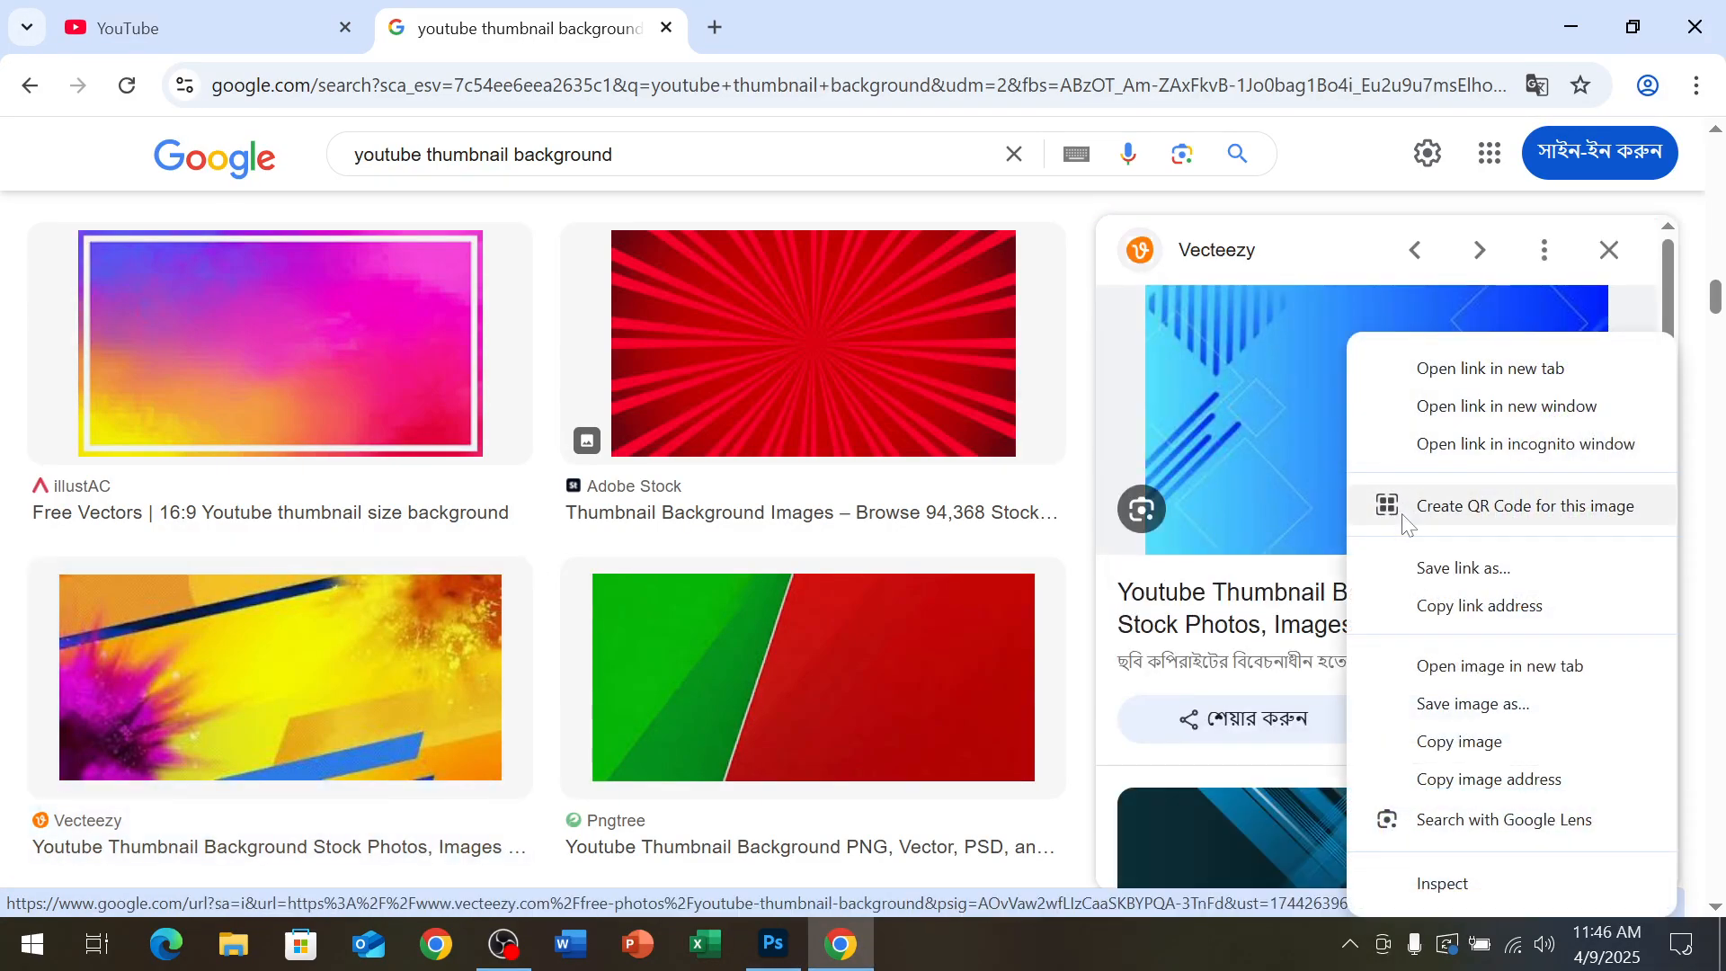
left_click(1458, 742)
Switch to Photoshop and delete the layer with the yellow background image
key("alt+Tab")
left_click(909, 552)
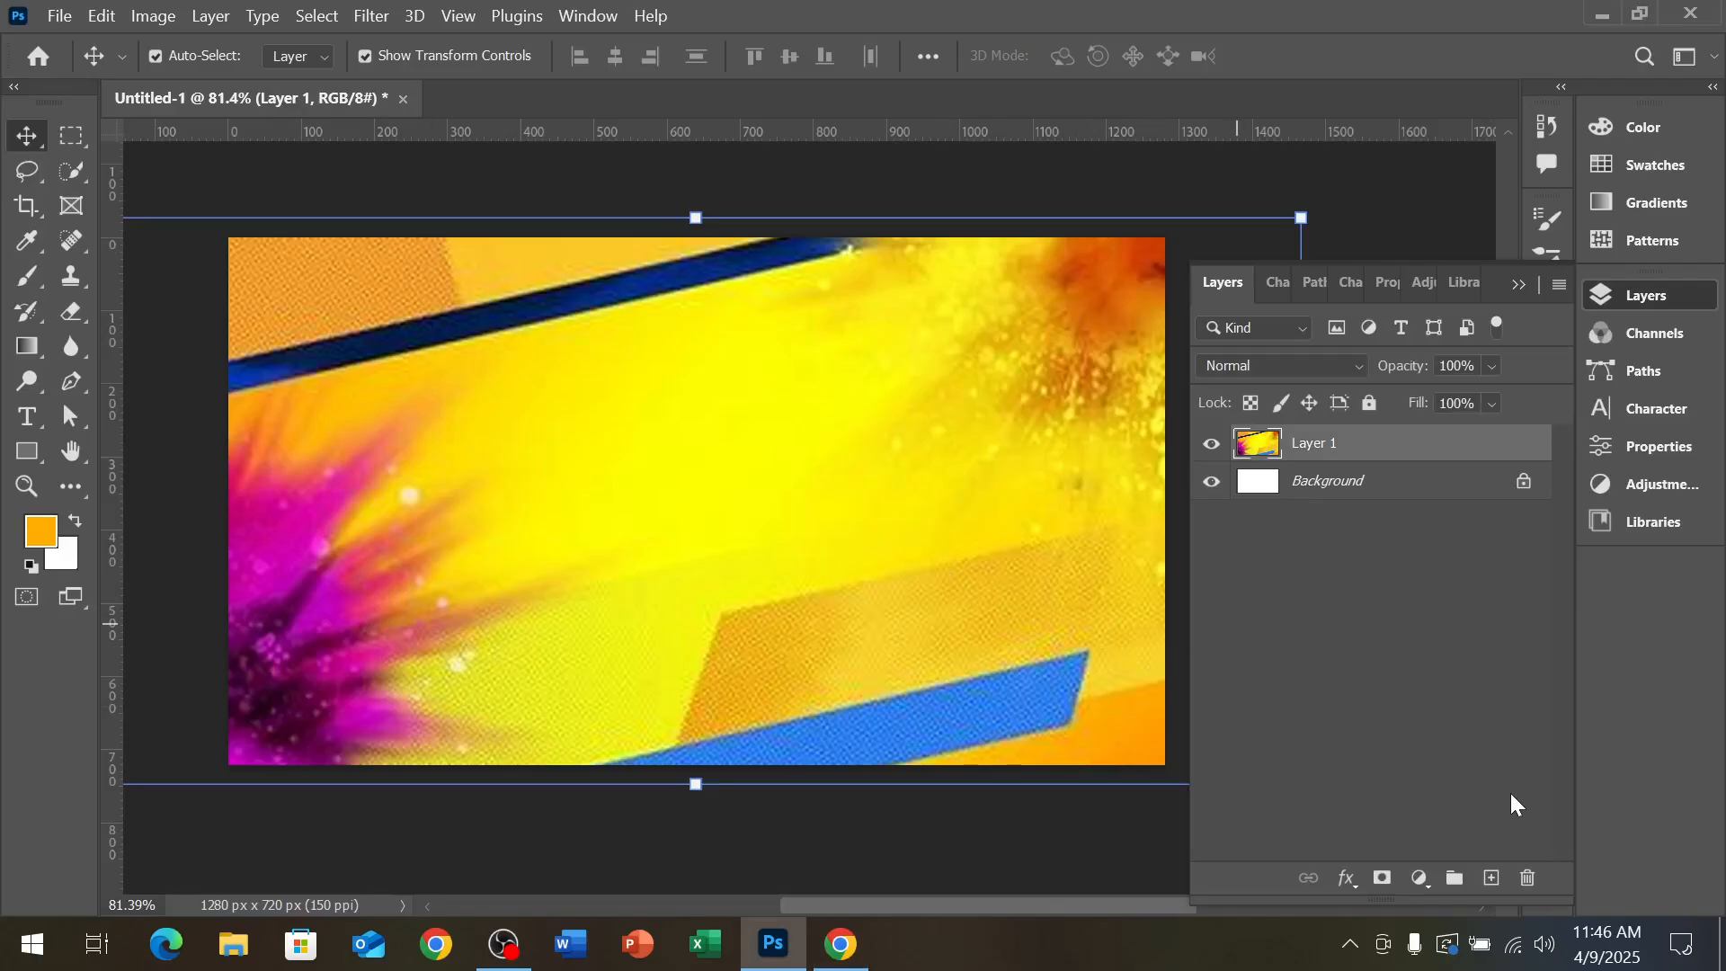
left_click(1527, 878)
left_click(817, 390)
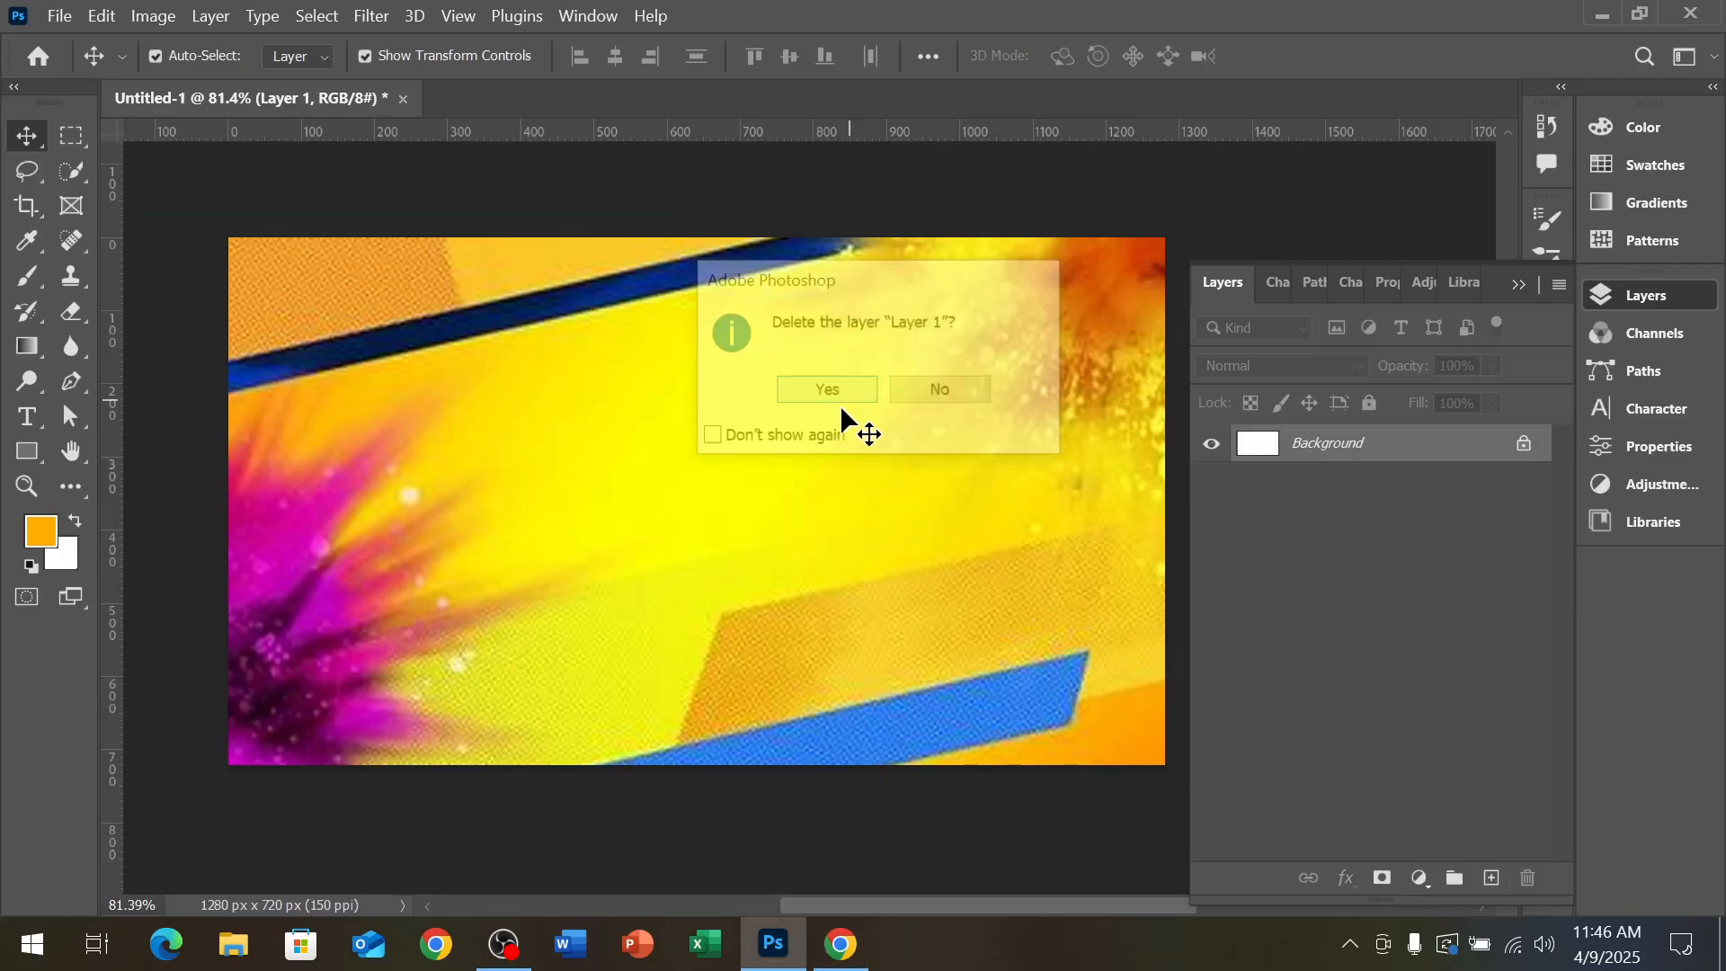
Paste the copied blue geometric background and scale it to about 388% so it covers the whole canvas
key("ctrl+v")
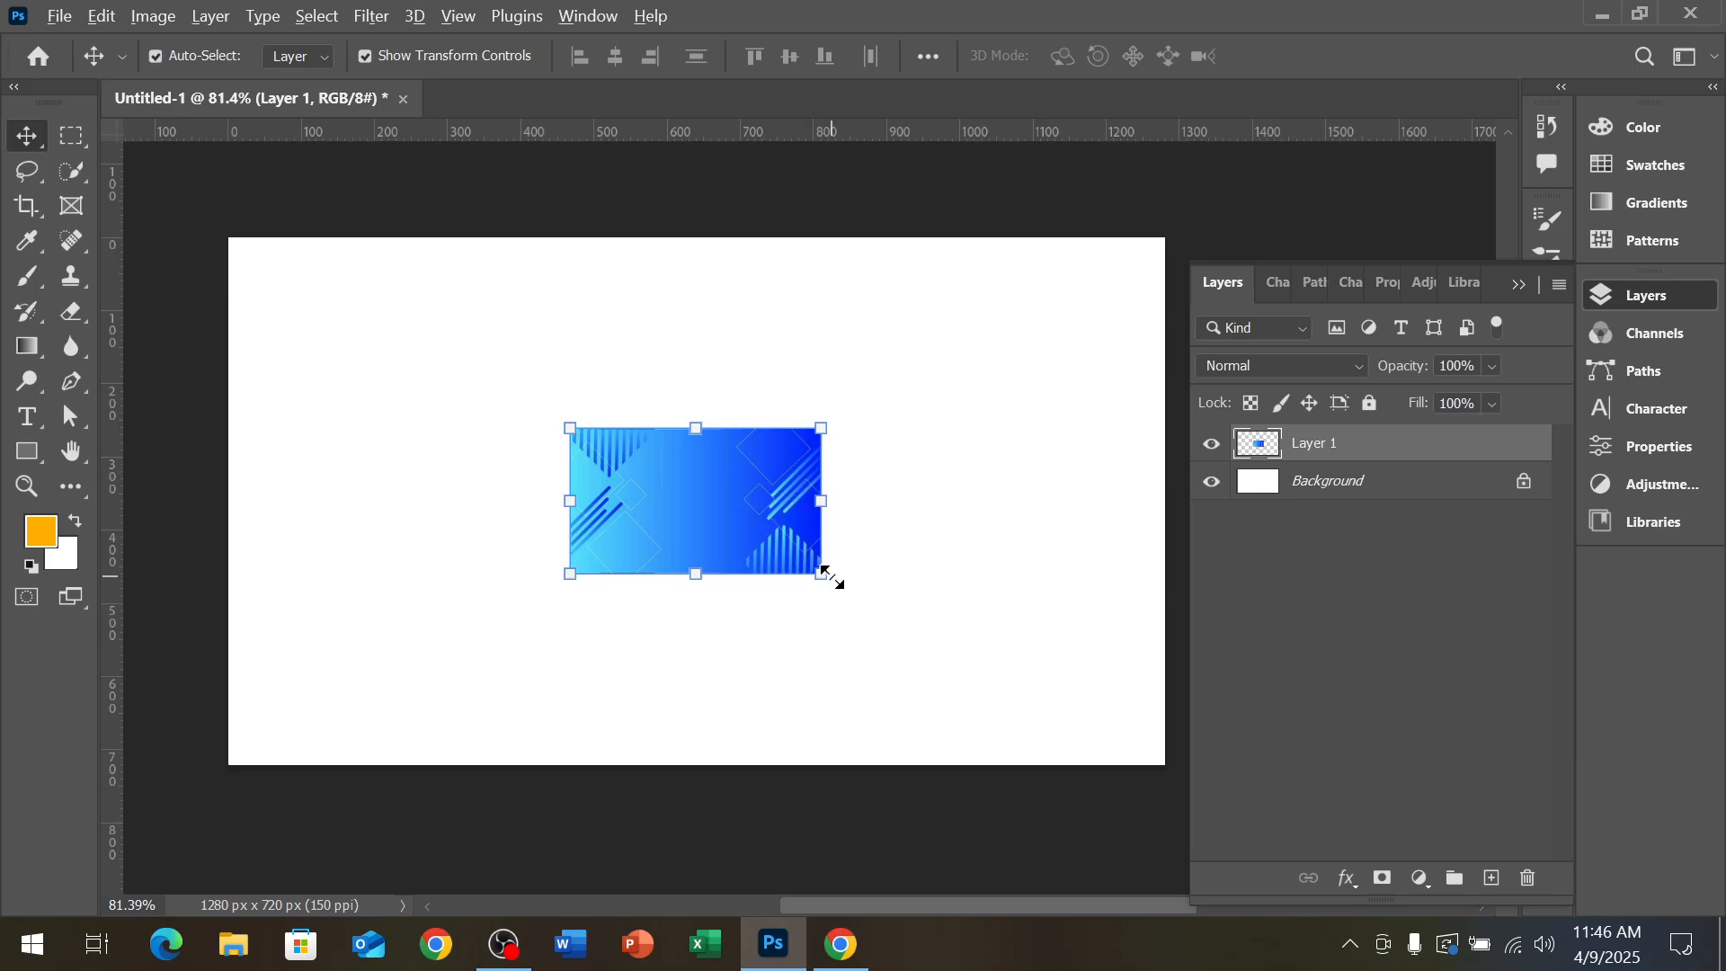
left_click_drag(822, 575, 1207, 765)
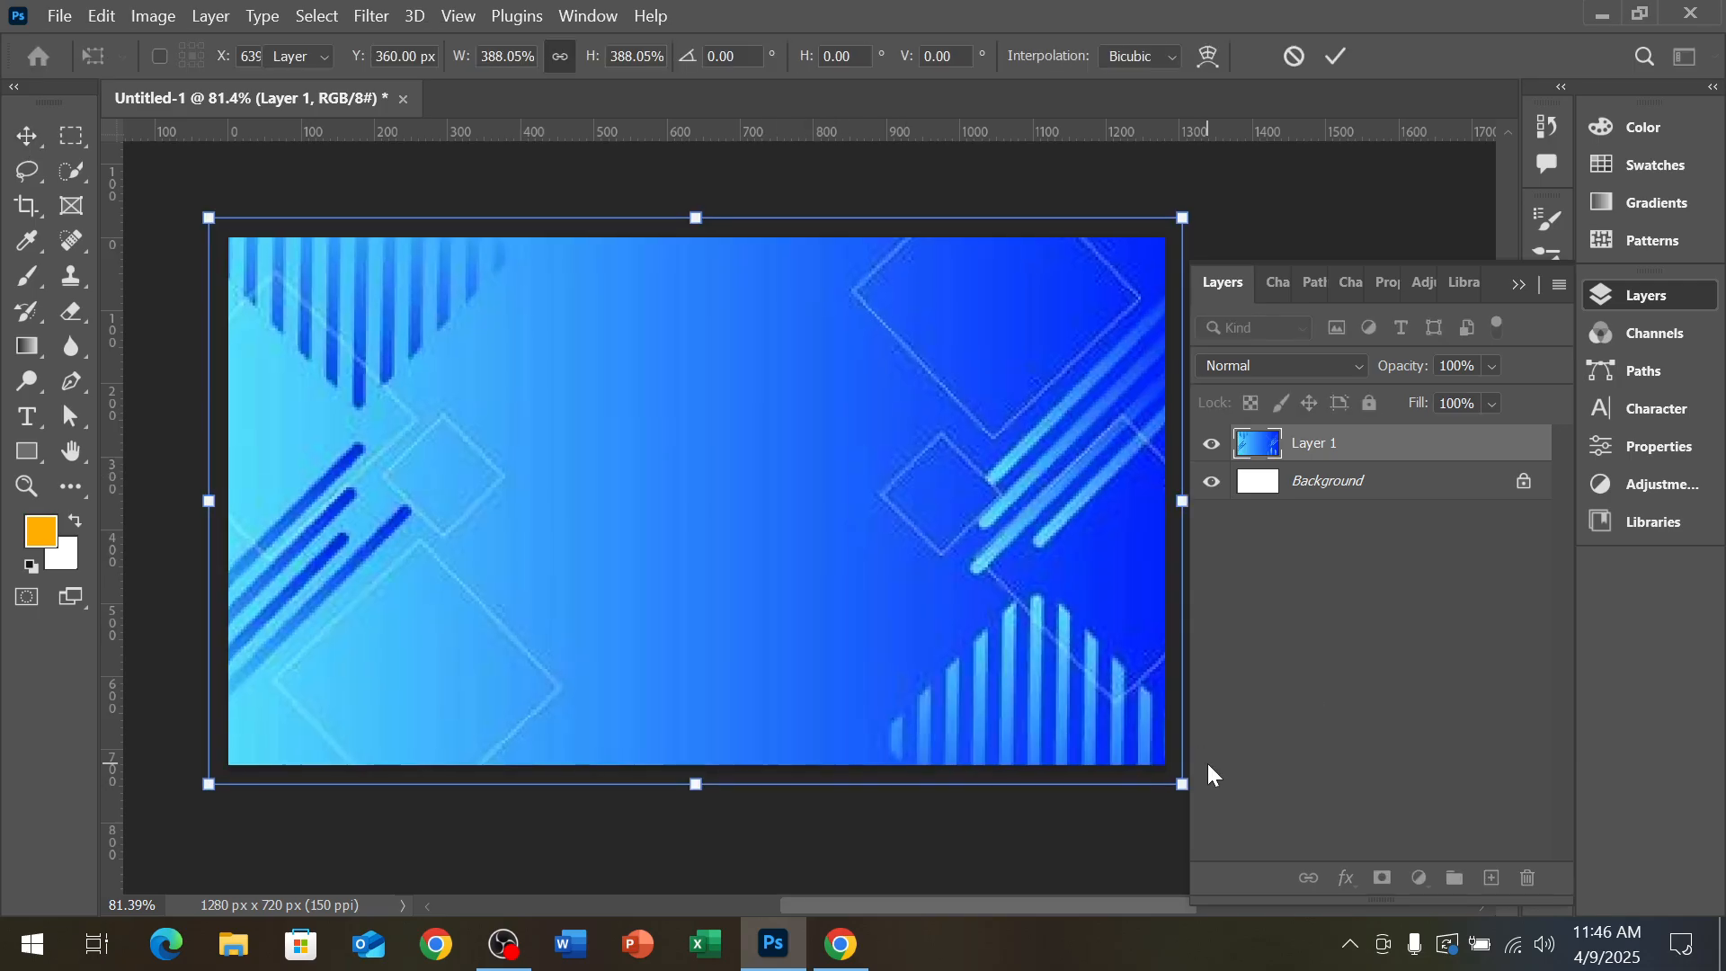
key("Return")
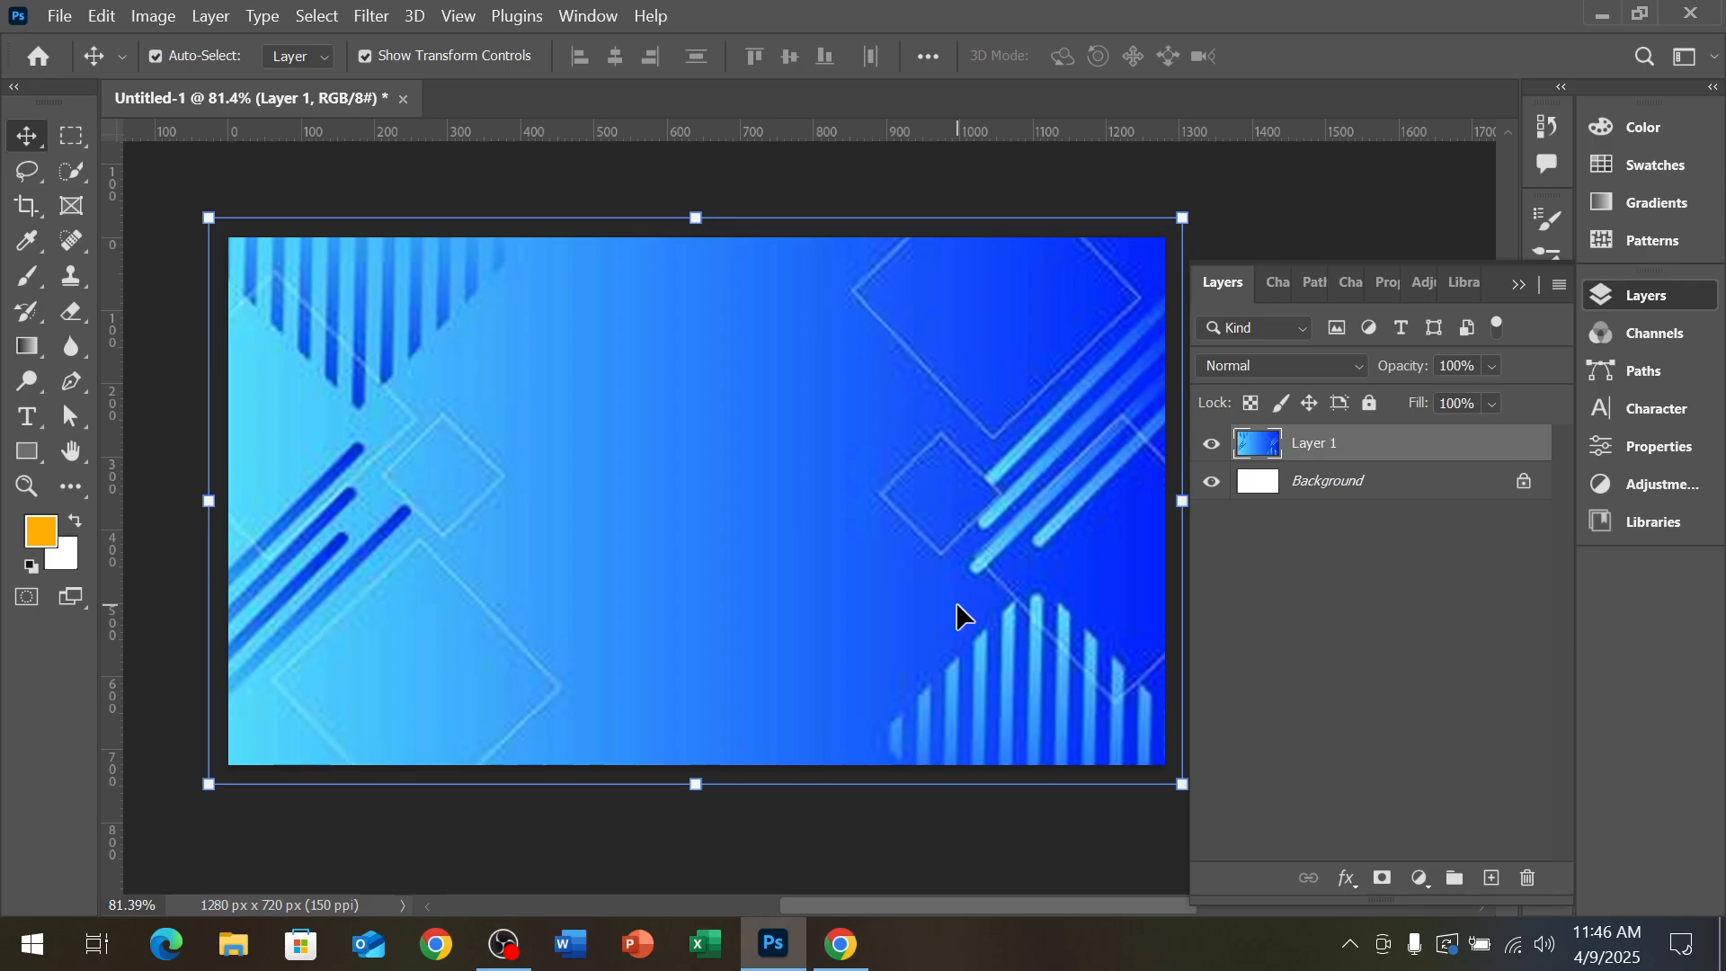
Apply a Gaussian Blur with a 4.1-pixel radius to the blue geometric background on Layer 1
key("alt+Tab")
scroll(752, 499, "up", 1)
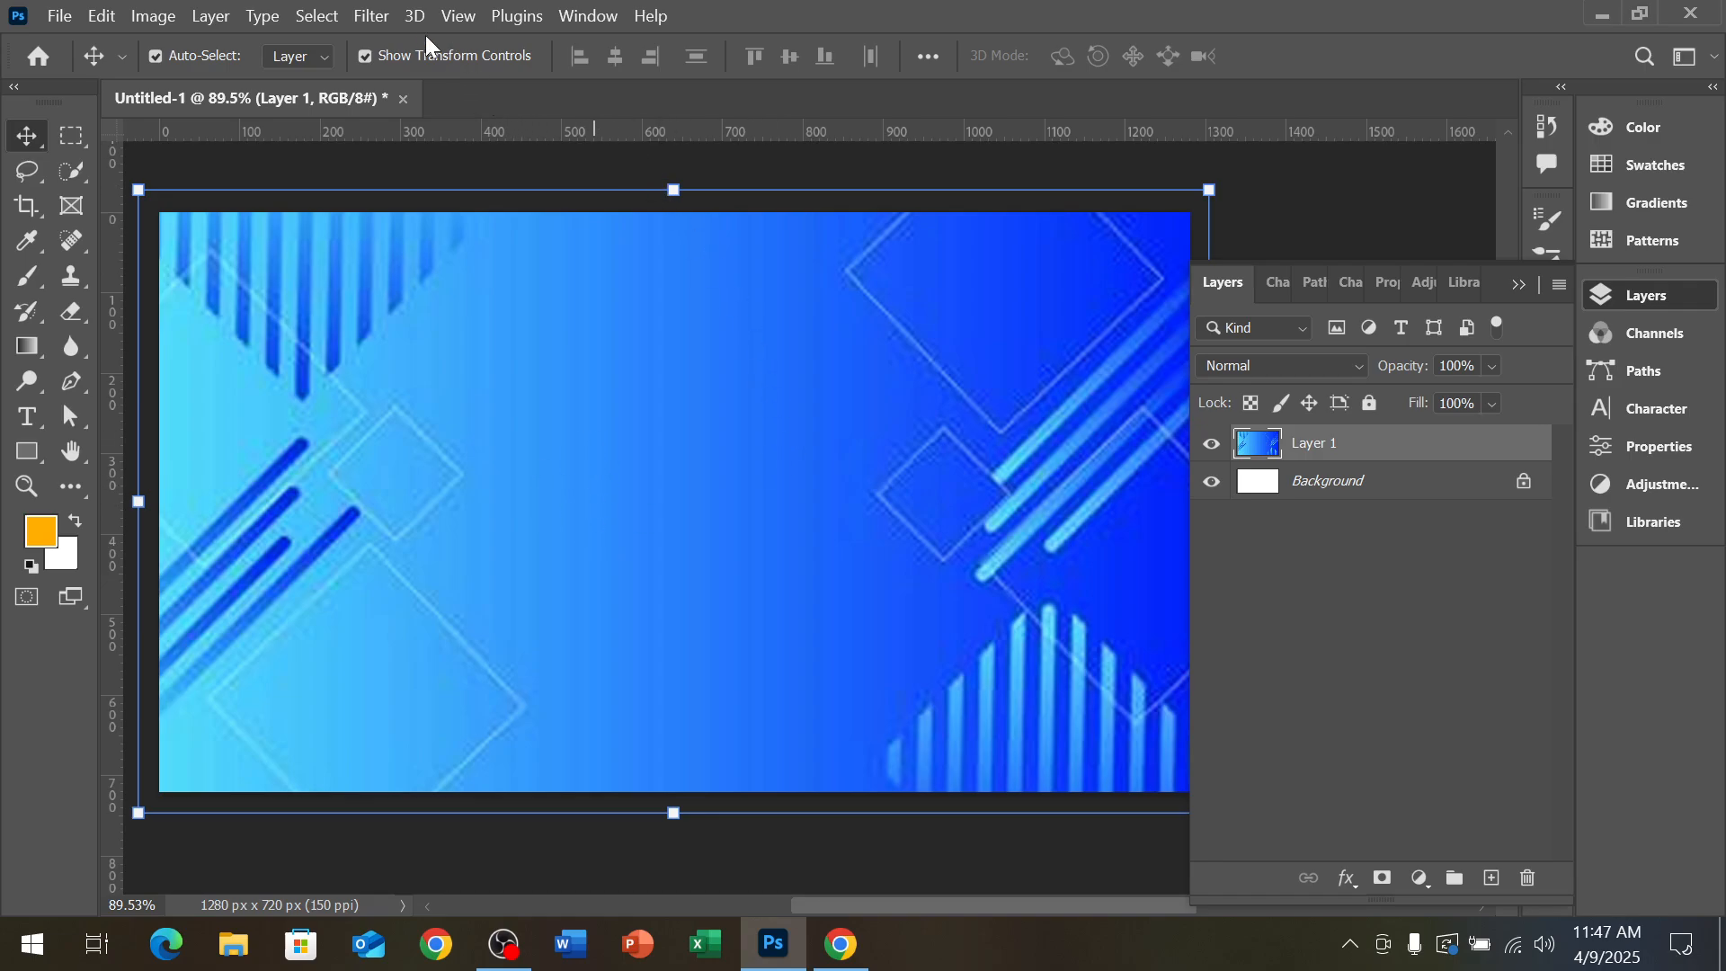
left_click(374, 15)
mouse_move(476, 334)
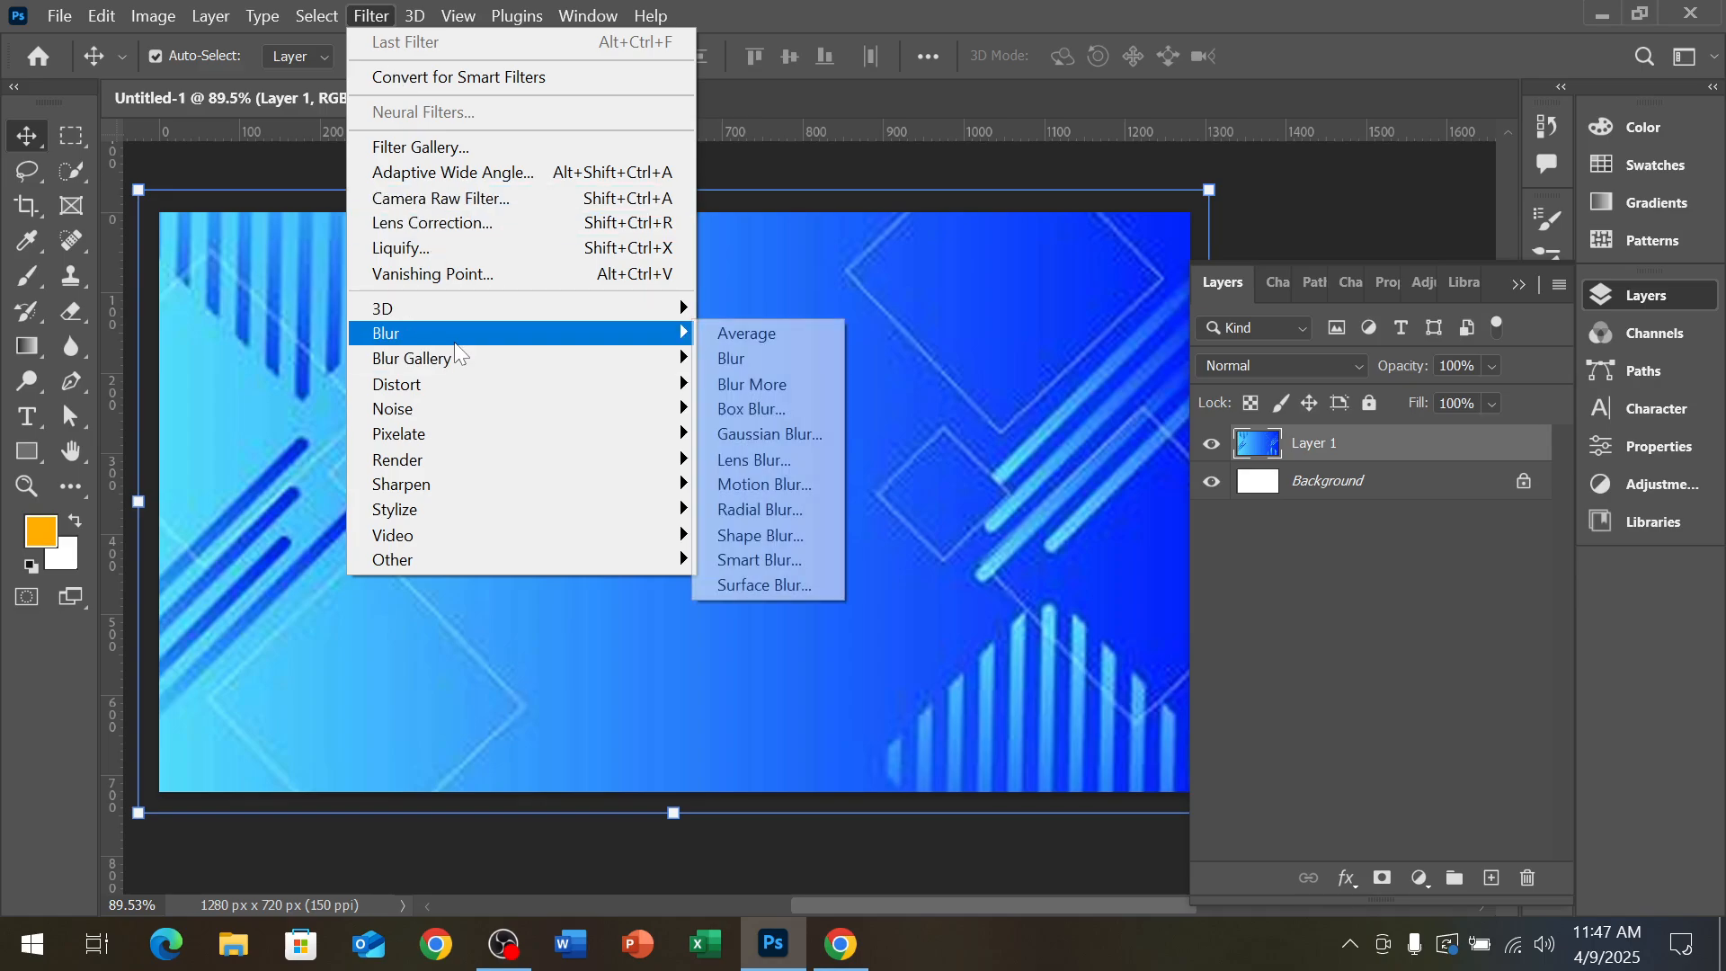
left_click(724, 435)
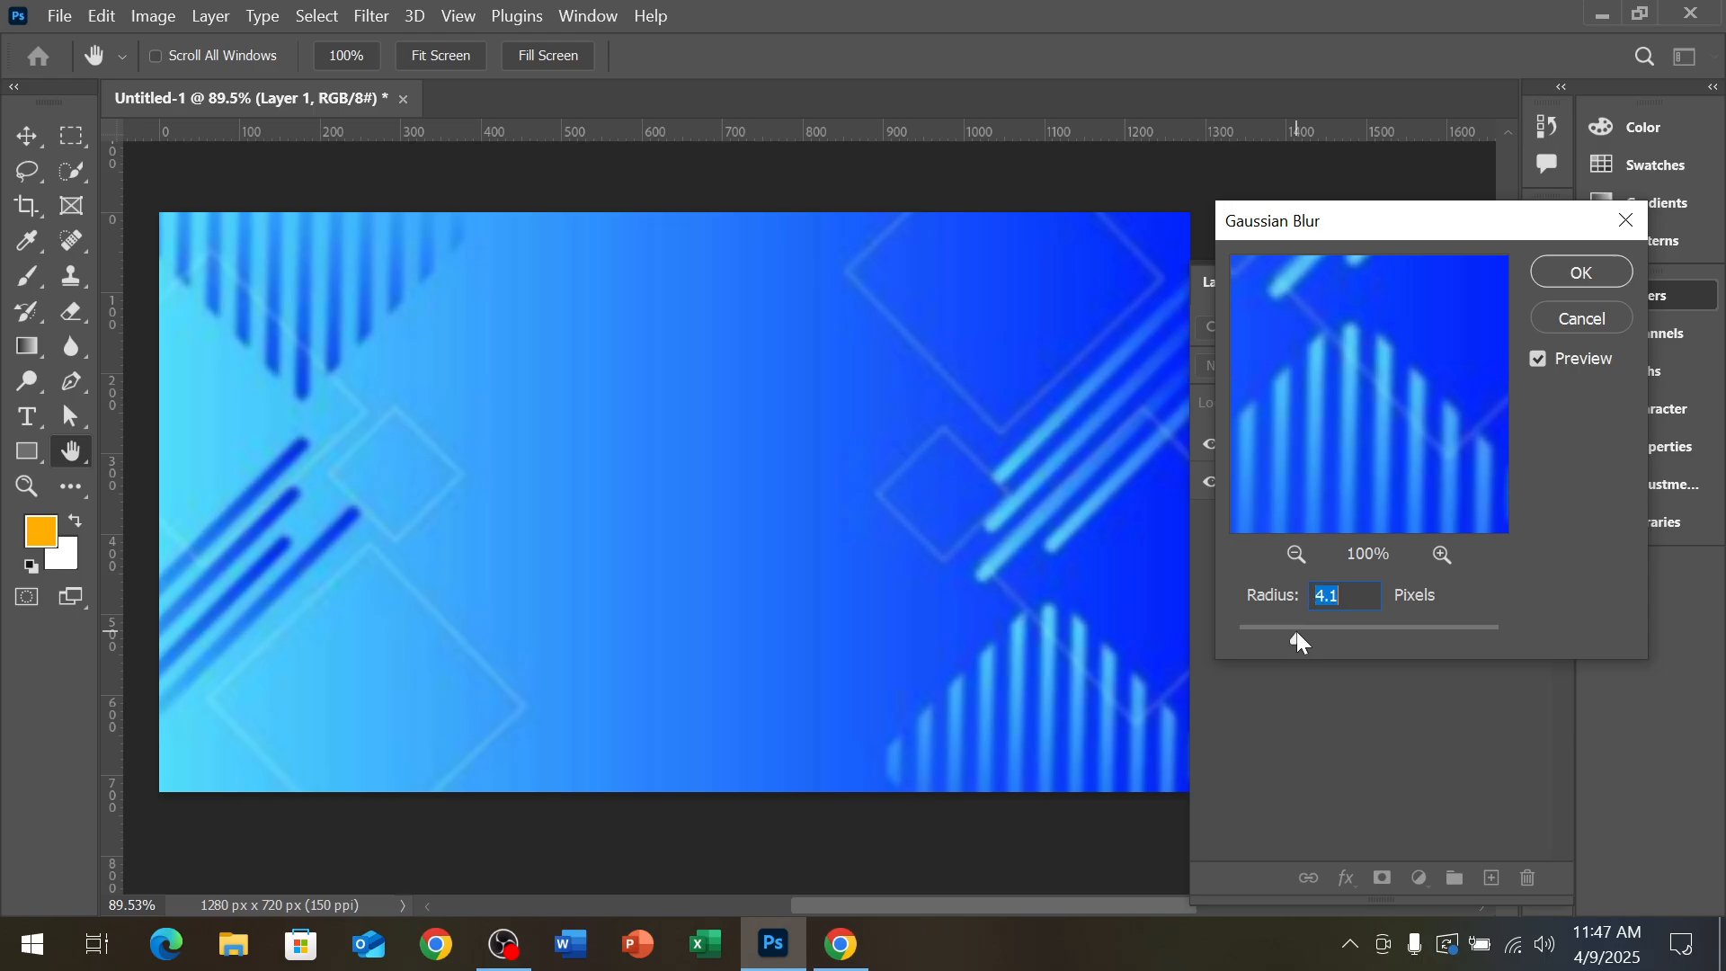
left_click(1541, 275)
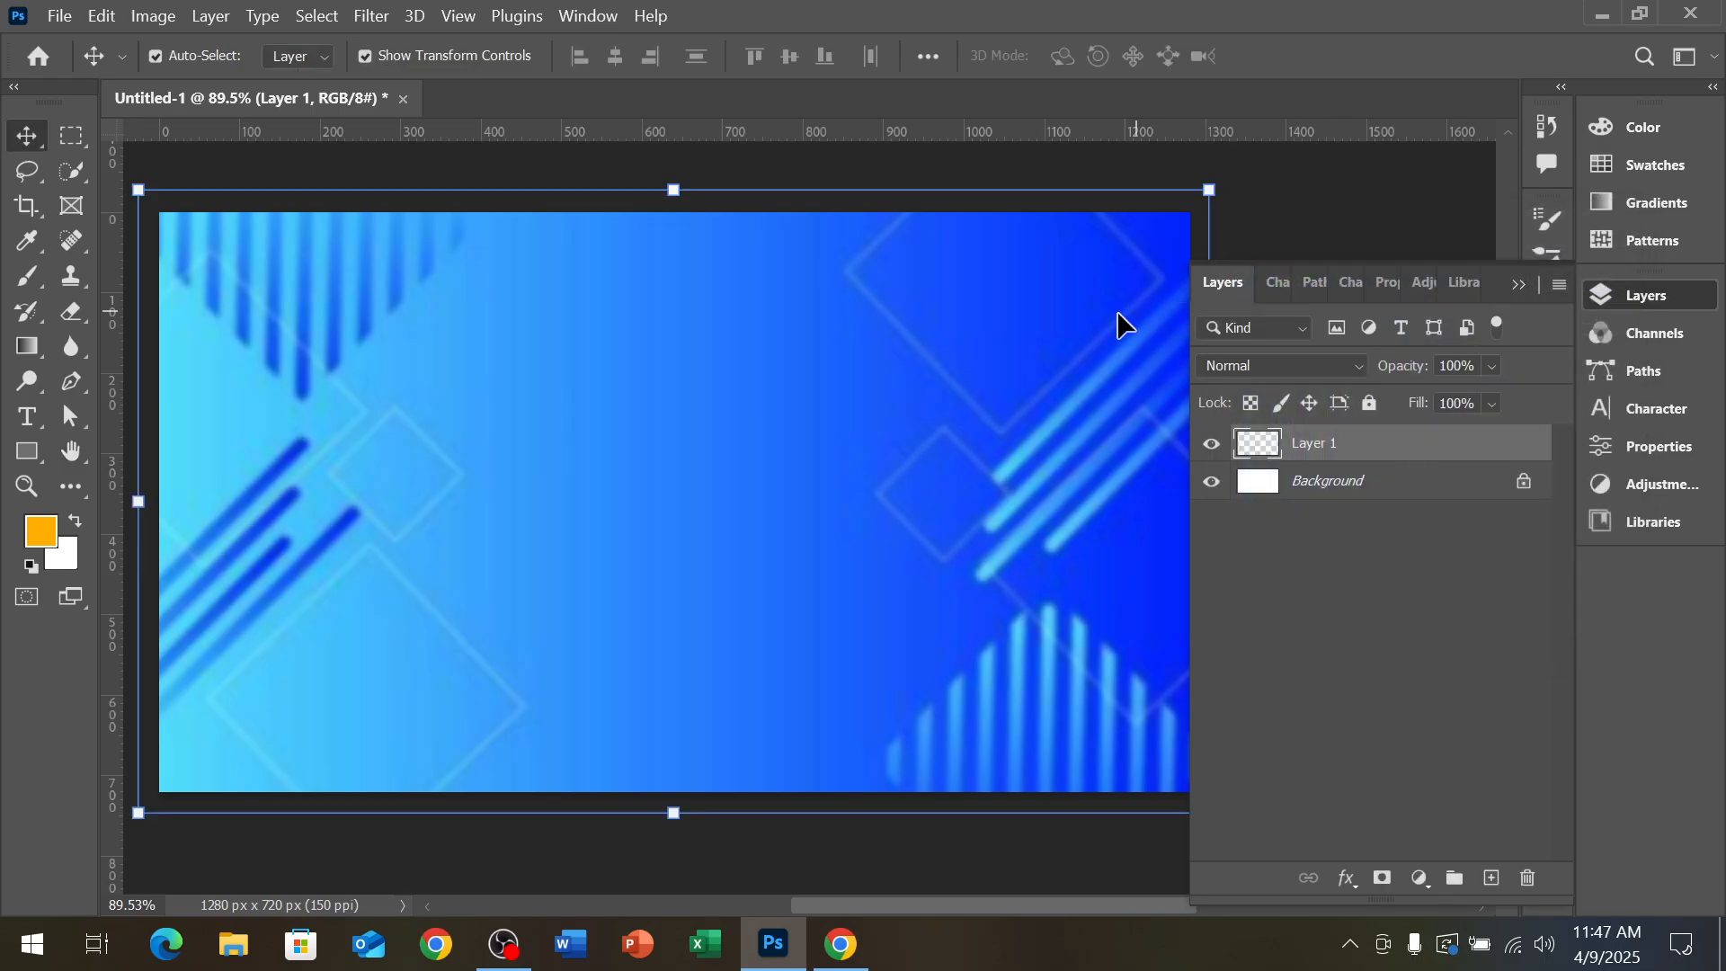
Apply a Radial Blur to Layer 1 with amount 10, the Spin method and Good quality
left_click(356, 20)
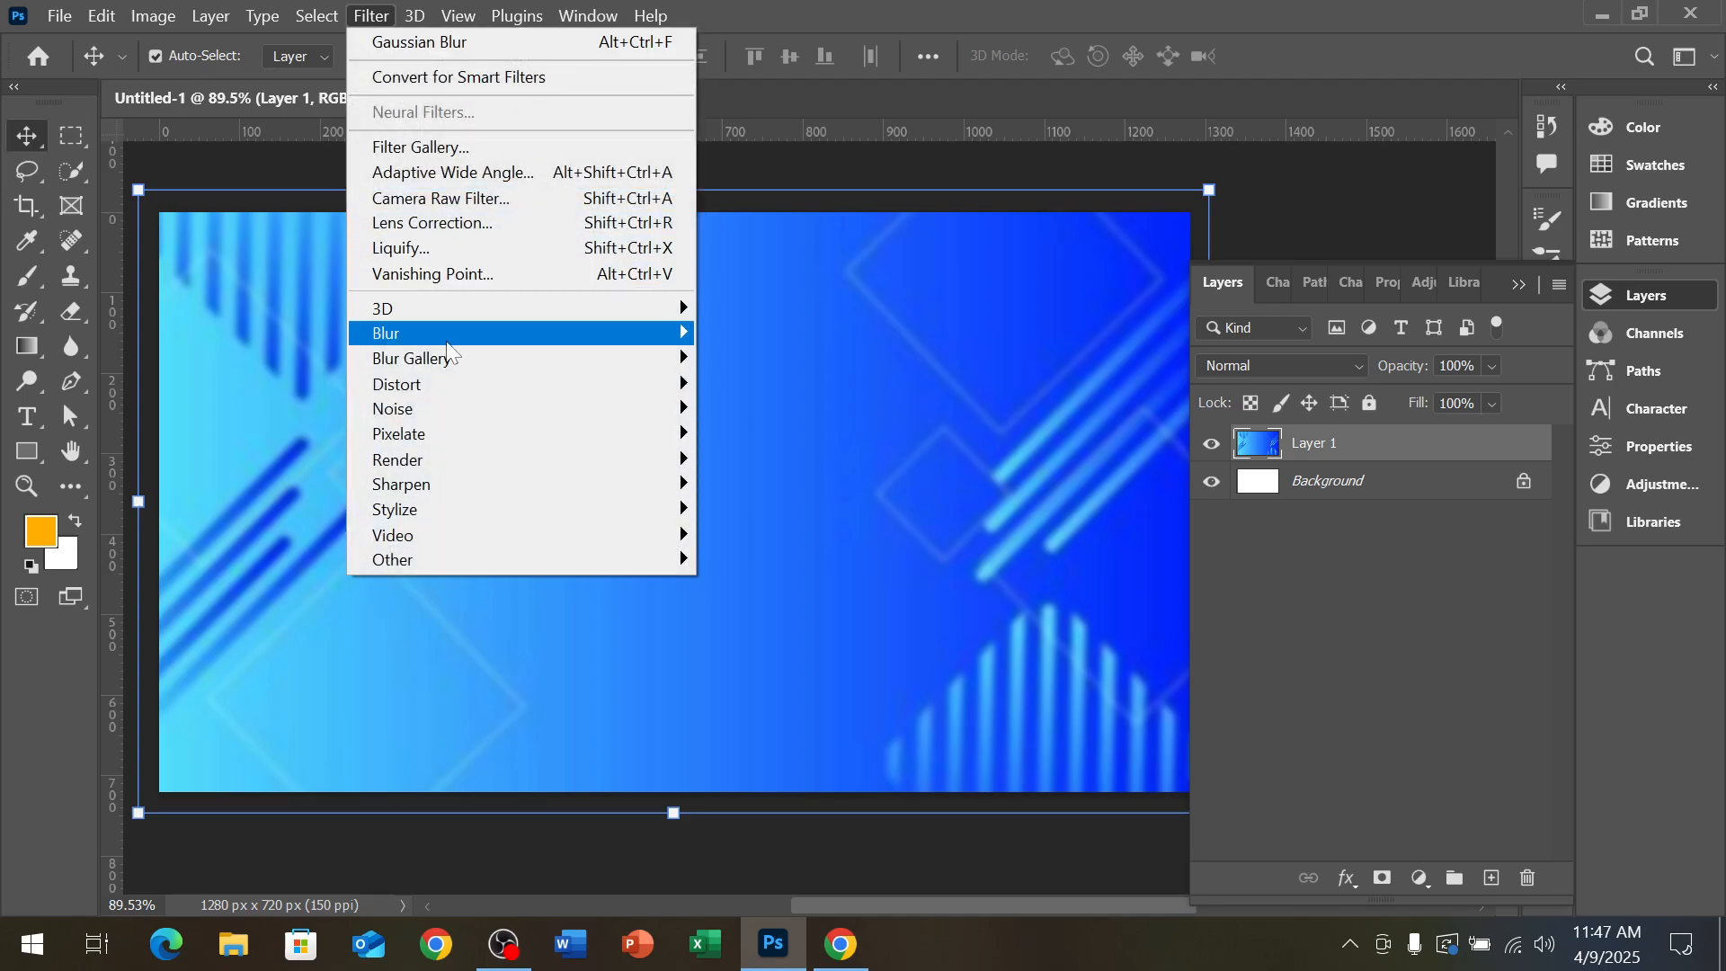
mouse_move(504, 334)
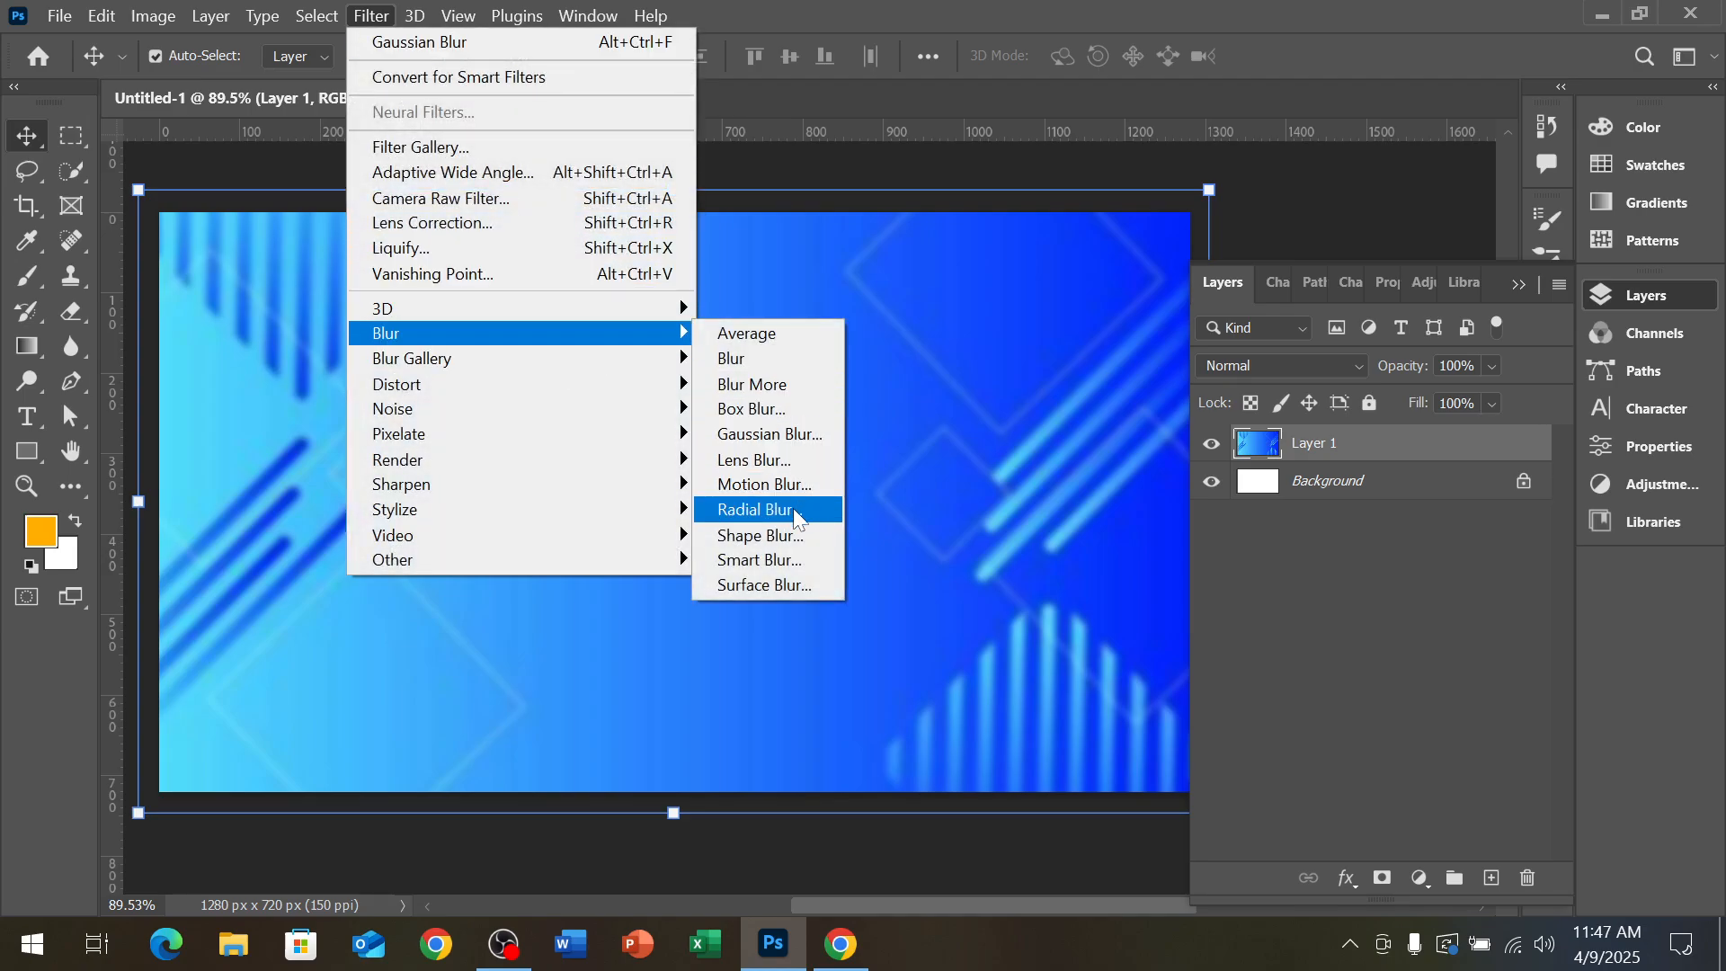
left_click(762, 510)
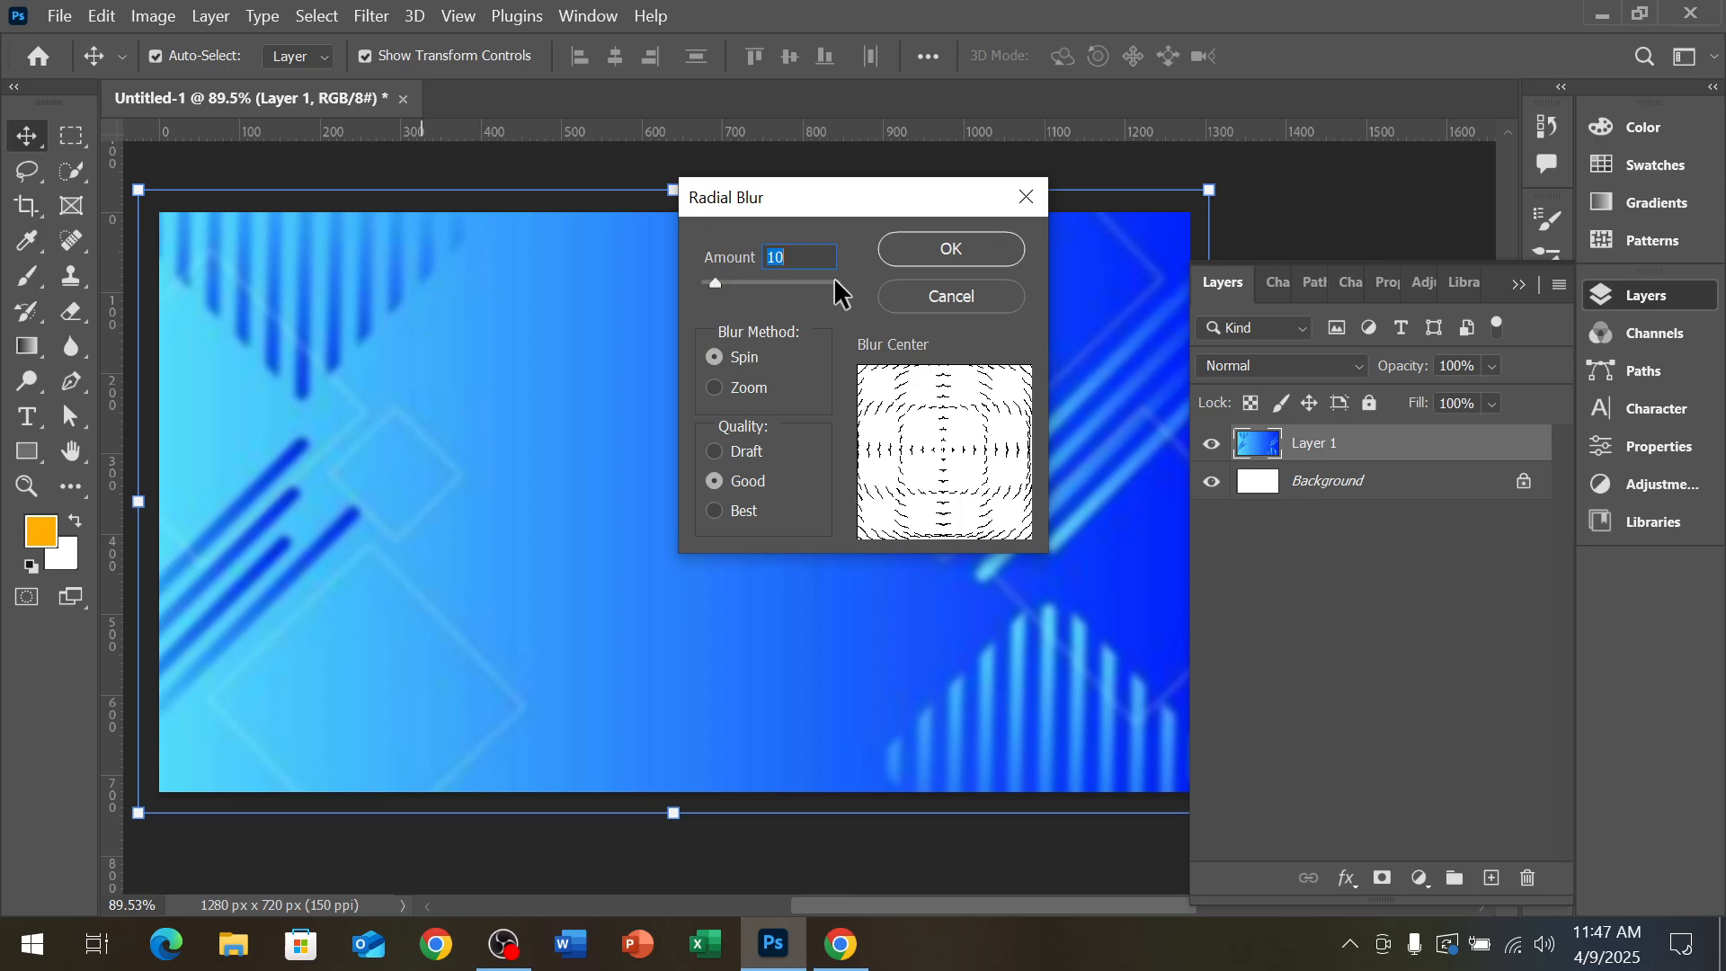
left_click(926, 252)
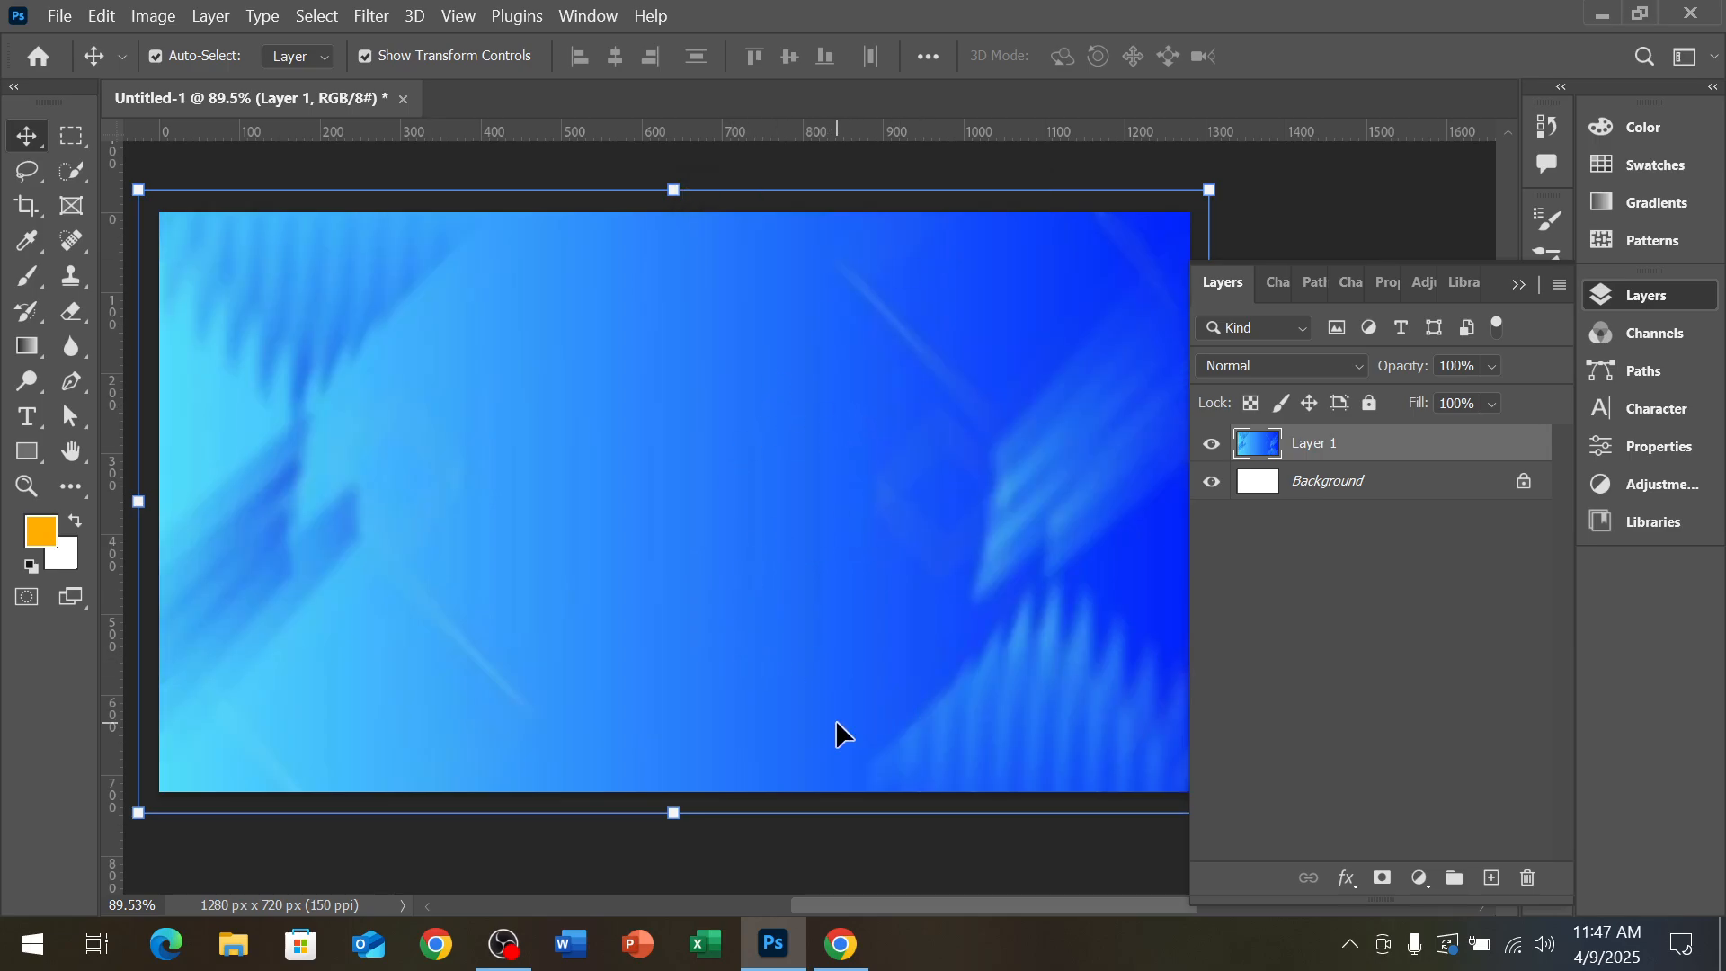
Switch to Chrome and copy the dark teal Adobe Stock background with diagonal stripes from the related images
left_click(841, 944)
scroll(1367, 731, "down", 5)
scroll(1353, 719, "up", 2)
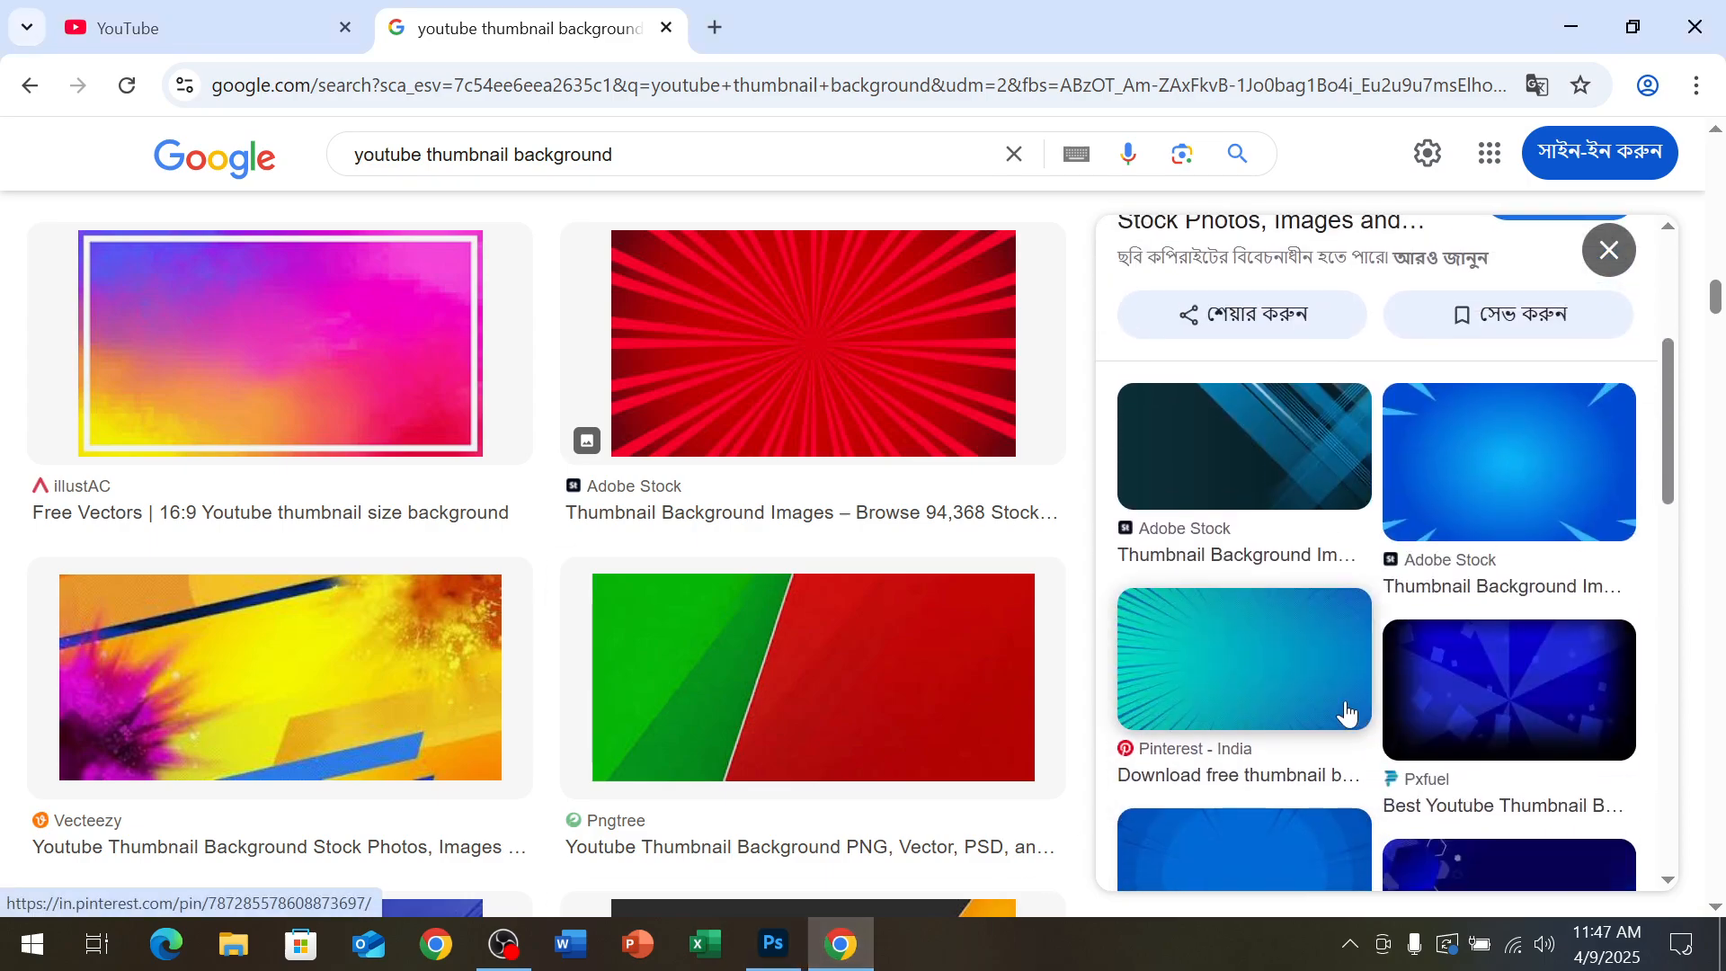
left_click(1214, 452)
right_click(1337, 376)
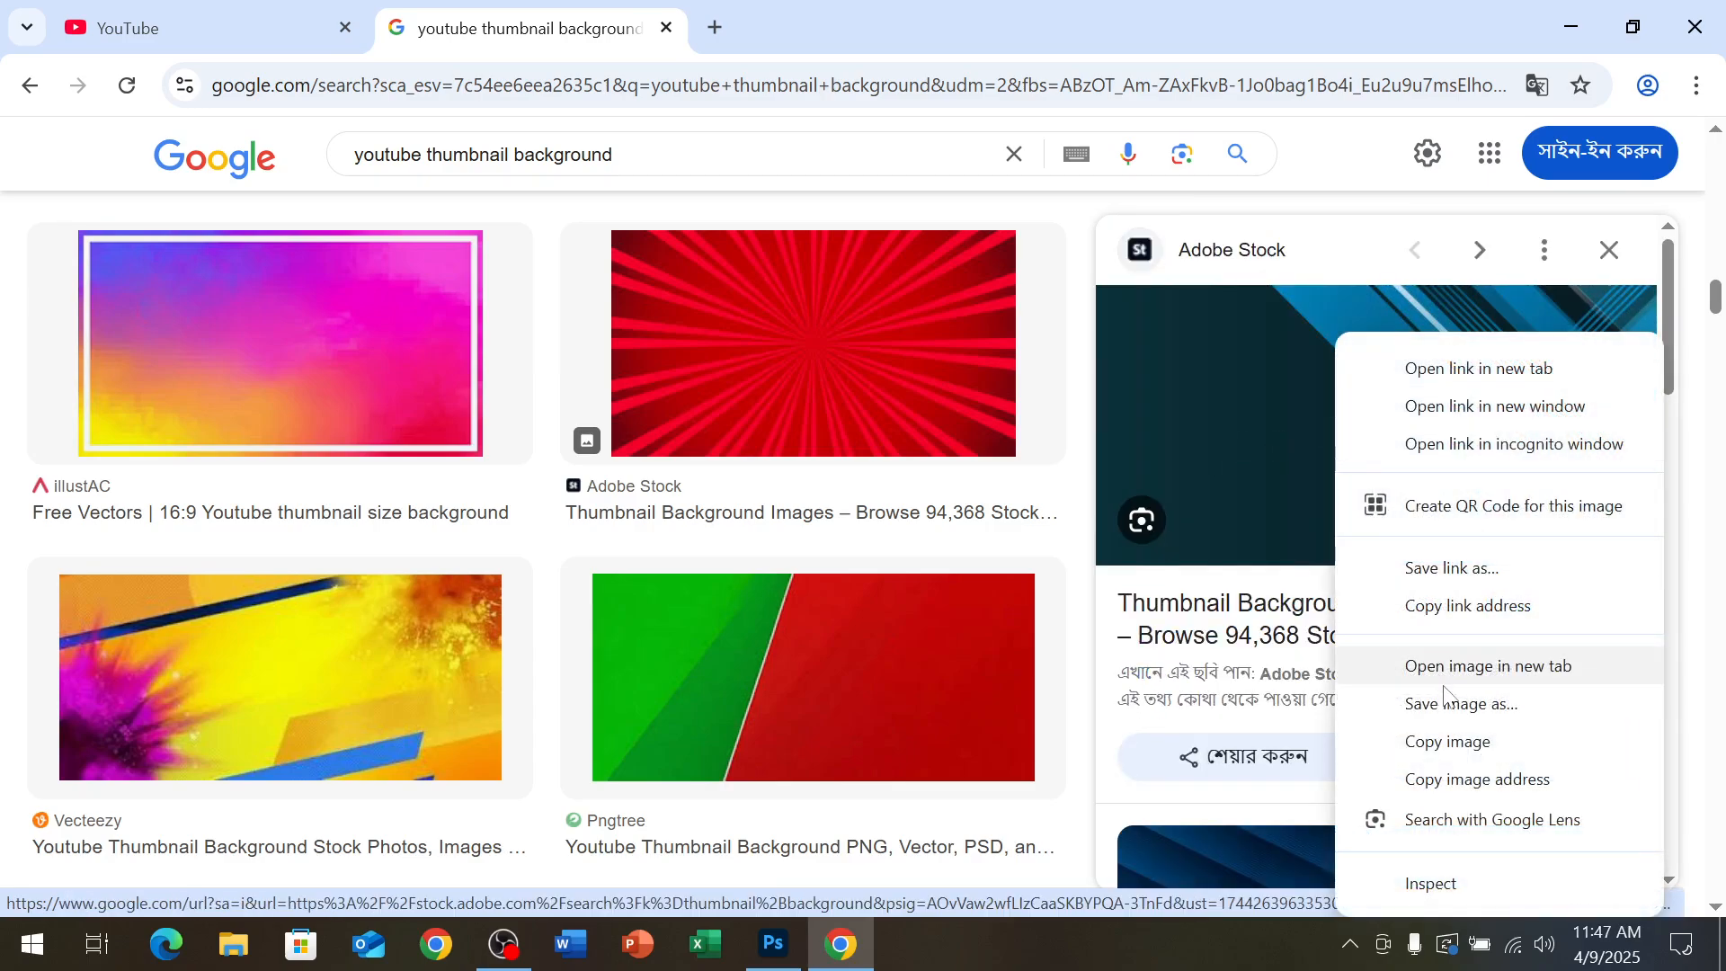
left_click(1444, 740)
Switch to Photoshop and paste the copied dark teal background onto a new layer above Layer 1
key("alt+Tab")
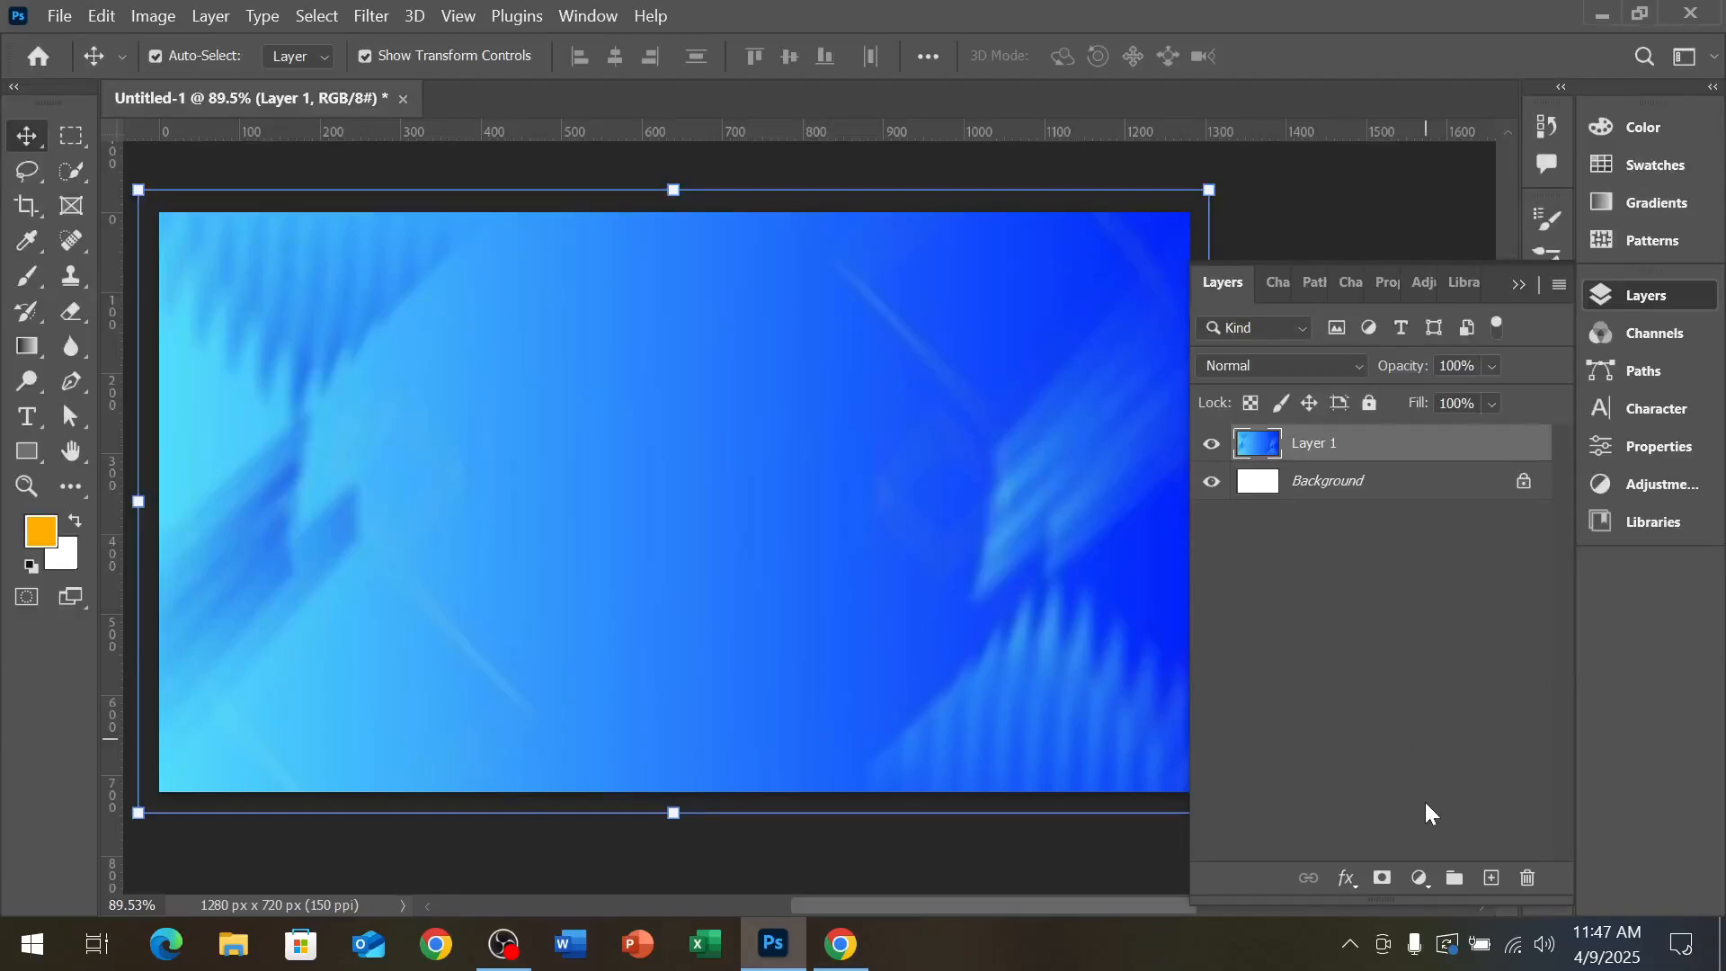
left_click(1492, 878)
key("ctrl+v")
scroll(795, 582, "down", 1)
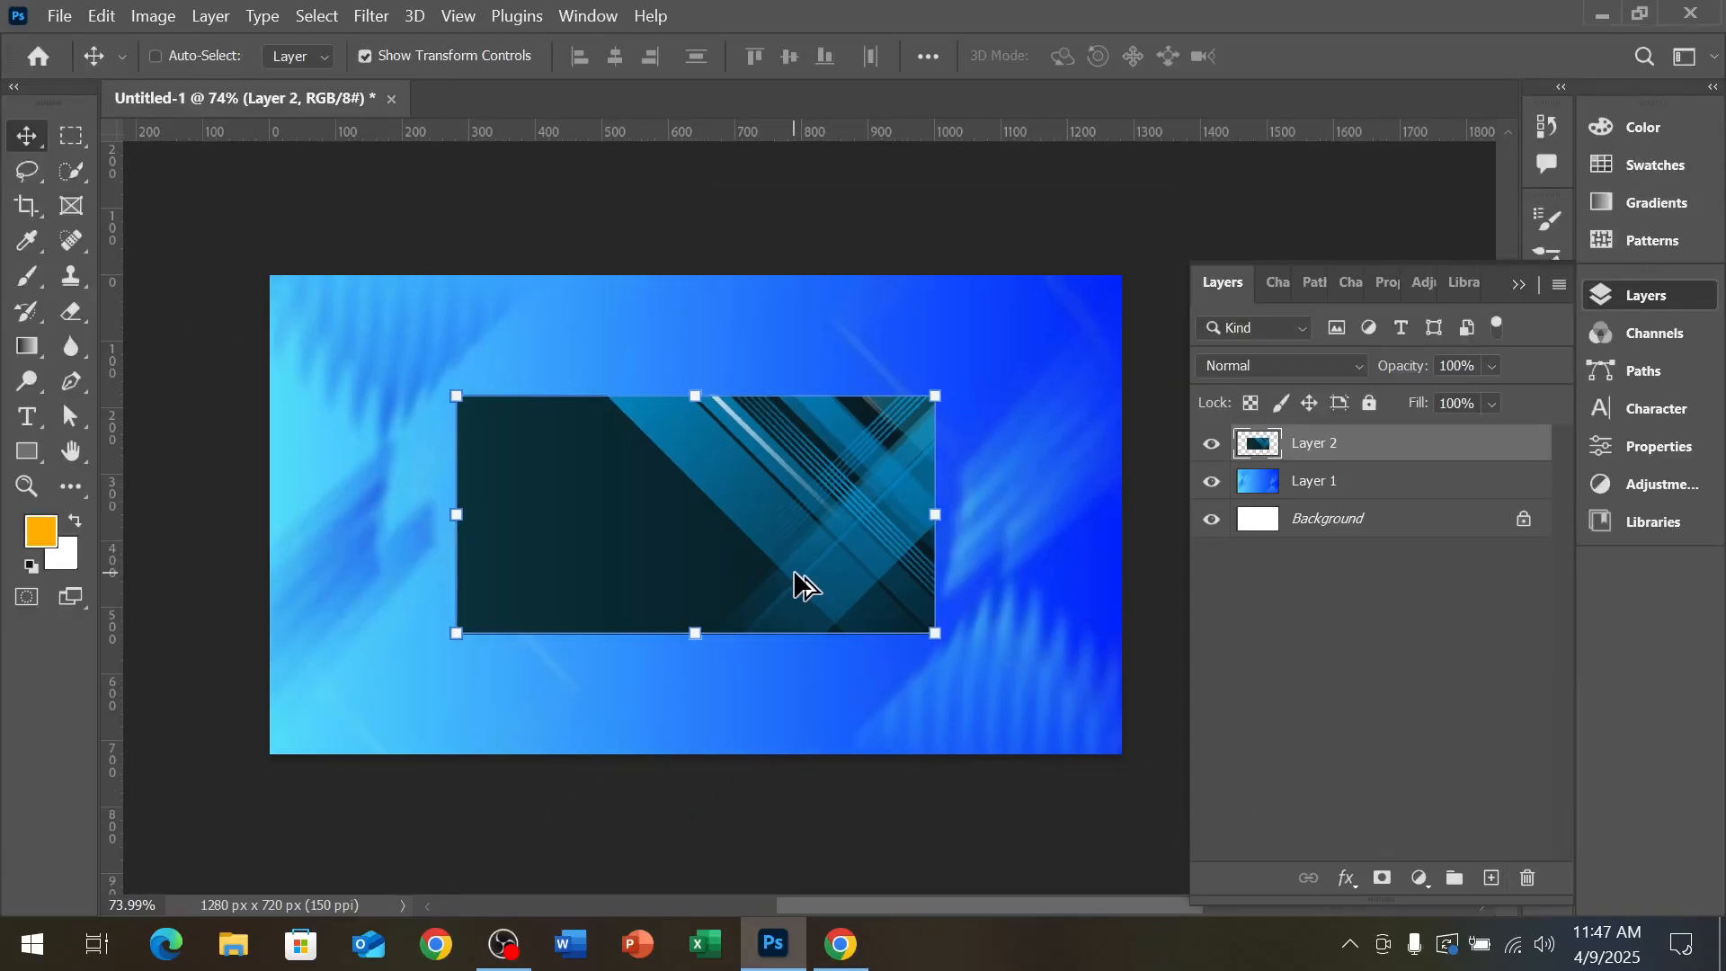
Scale the teal image to about 207%, rotate it about -48° and place it diagonally over the canvas's lower-right half
left_click_drag(948, 644, 1014, 391)
left_click_drag(814, 613, 928, 719)
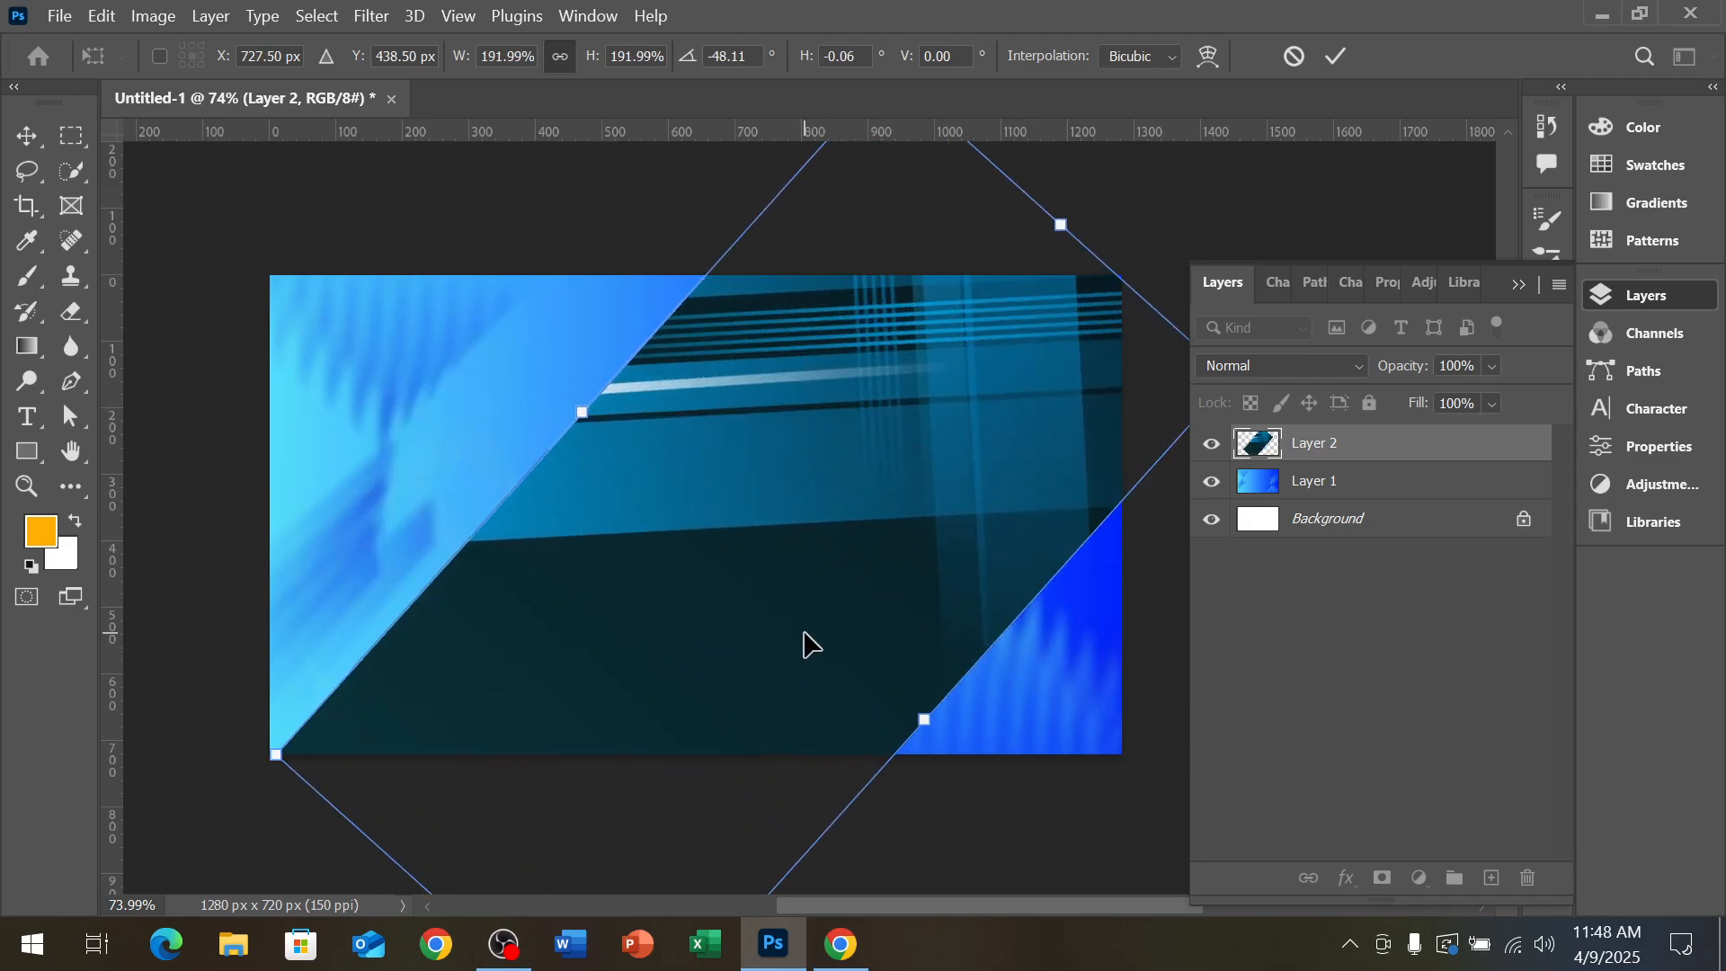
left_click_drag(806, 644, 903, 813)
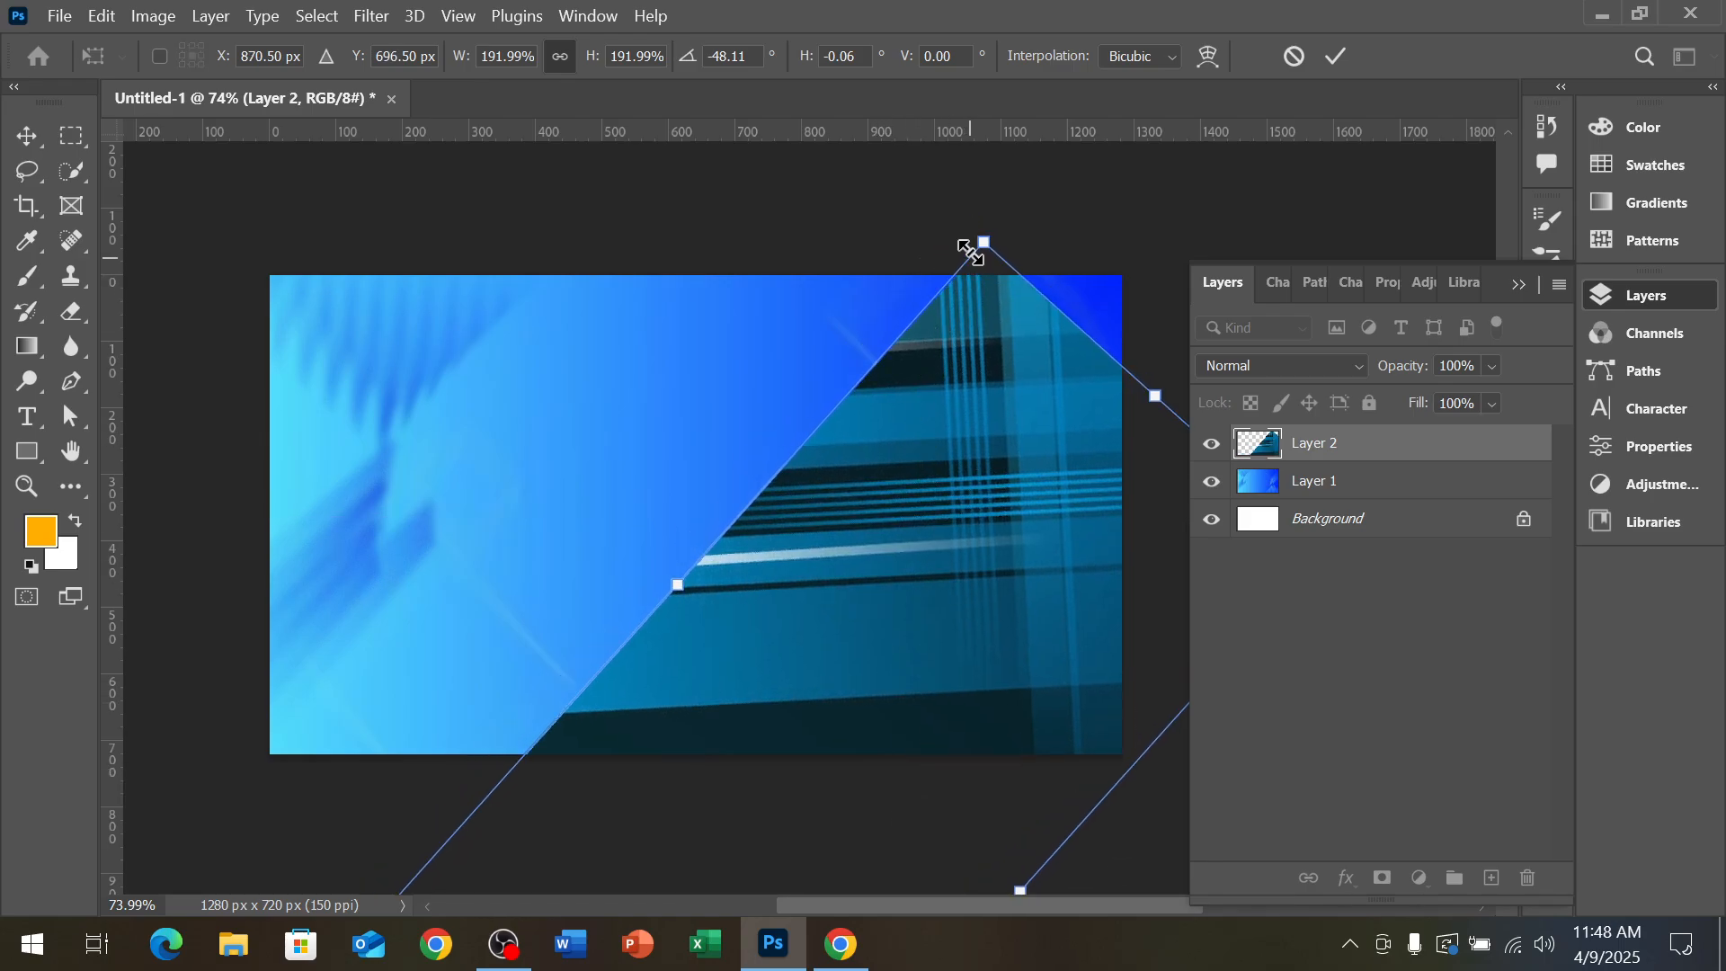
left_click_drag(970, 232, 943, 153)
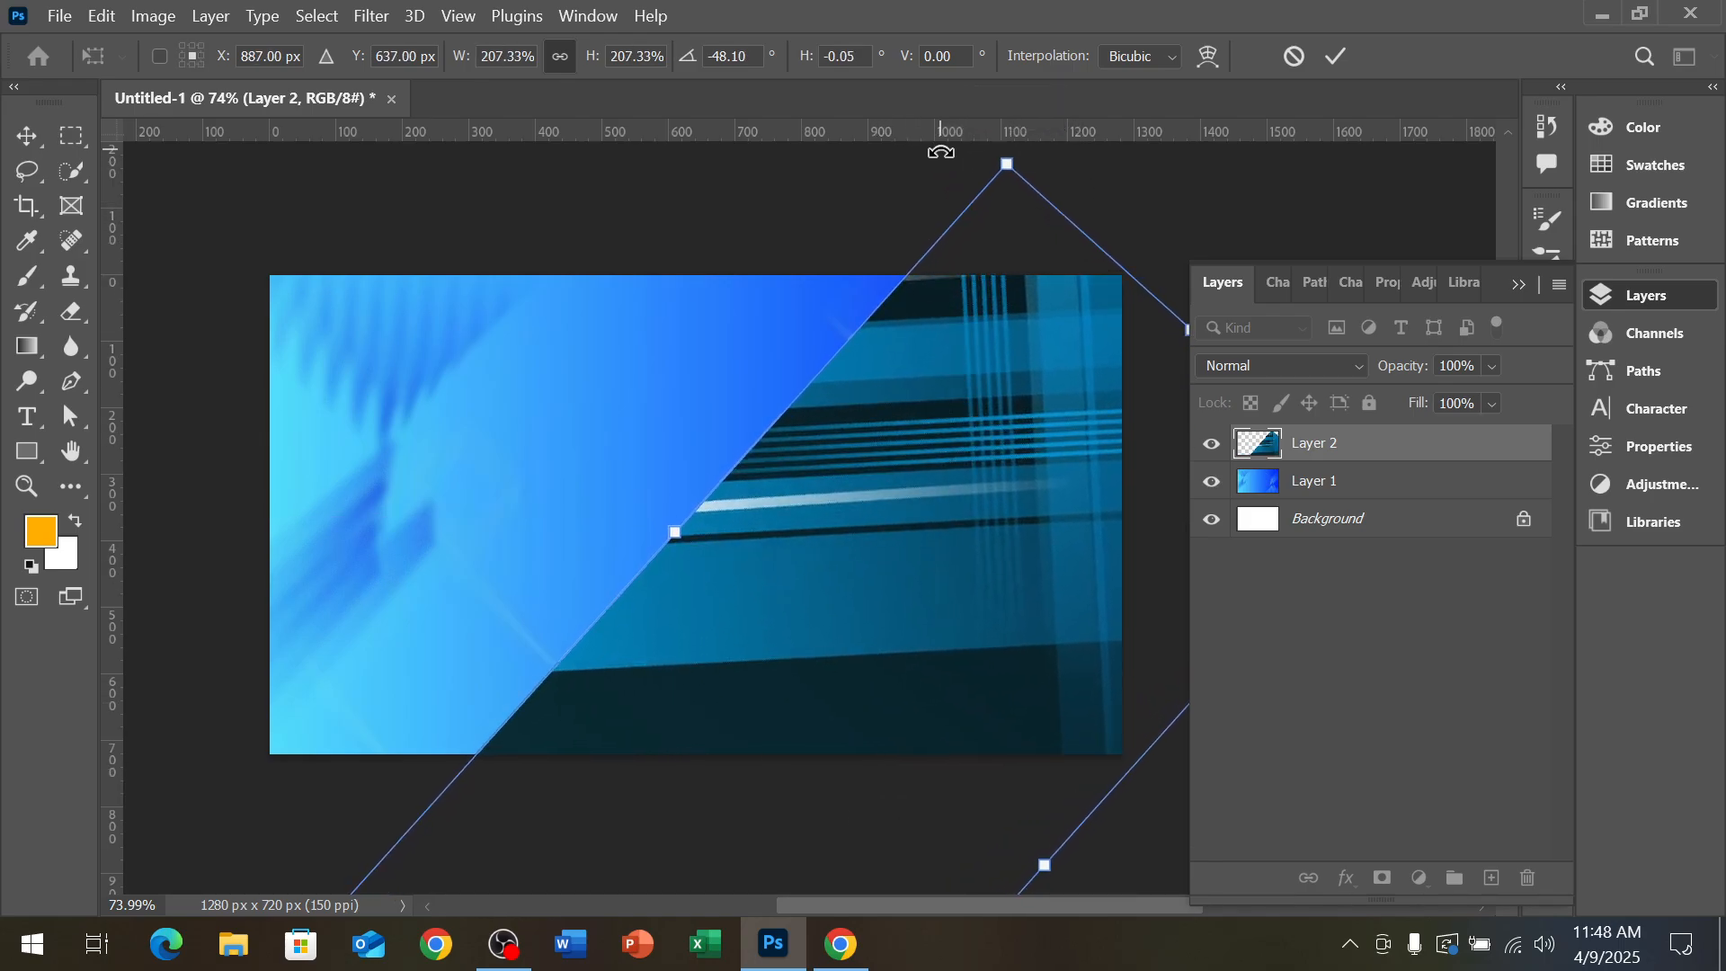
key("Return")
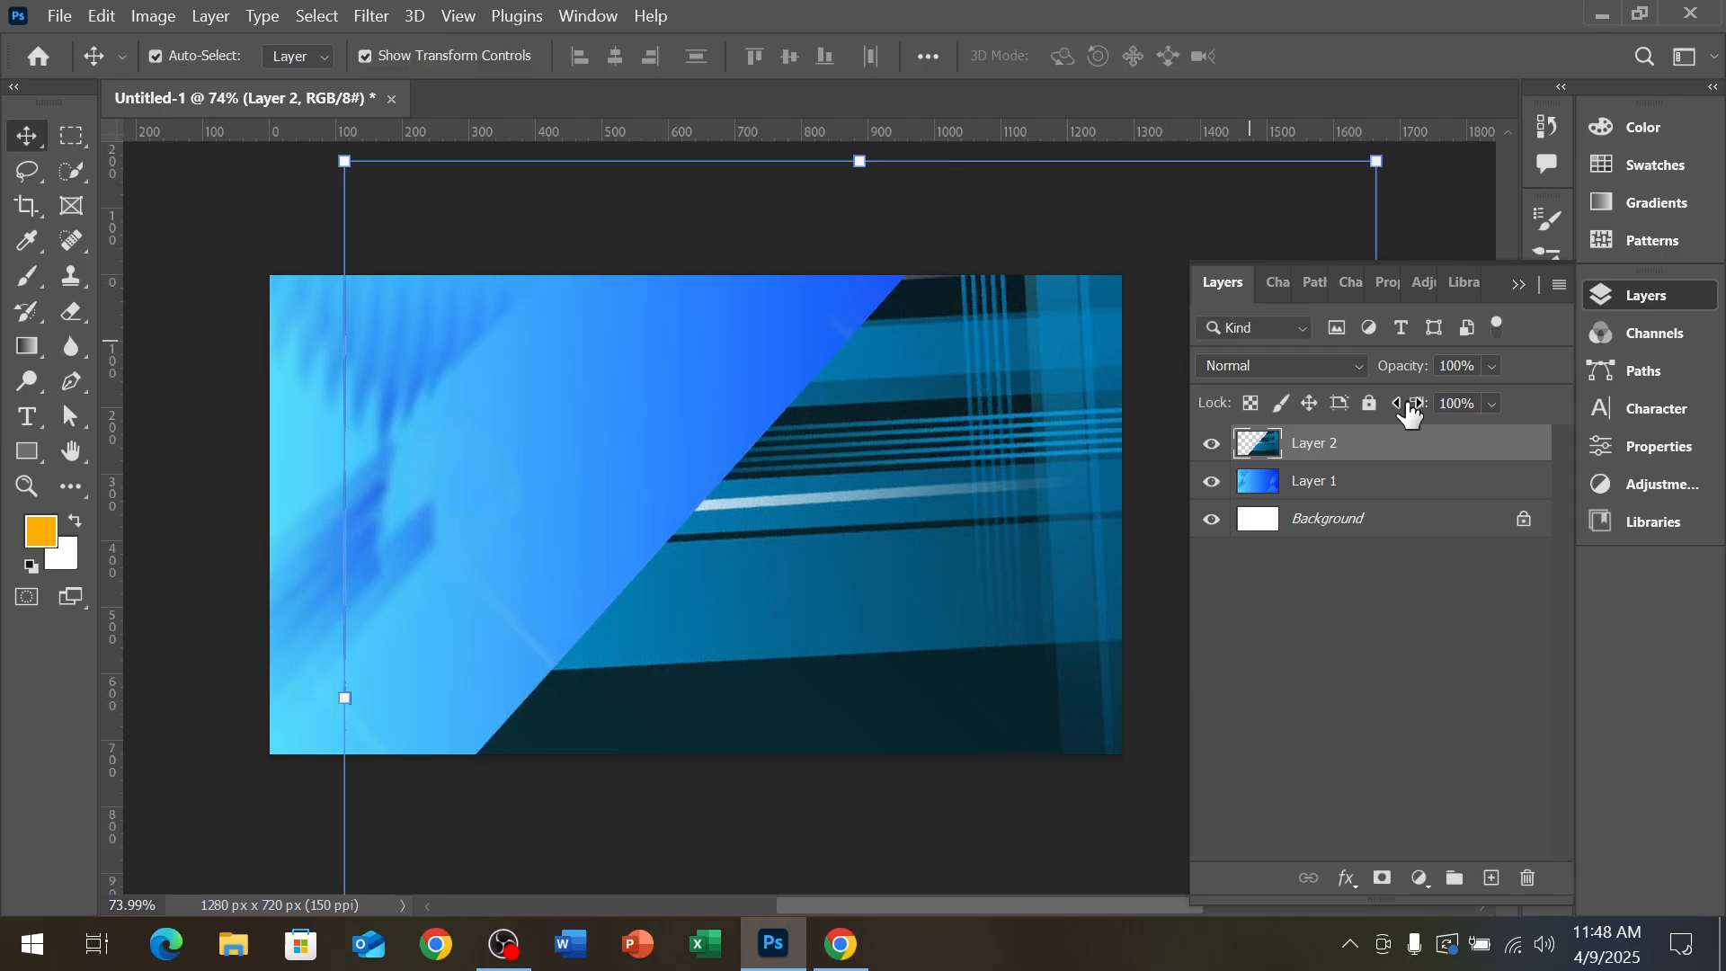
Add a layer mask to the teal image's layer and set up the Brush tool with a soft round tip
left_click(1383, 878)
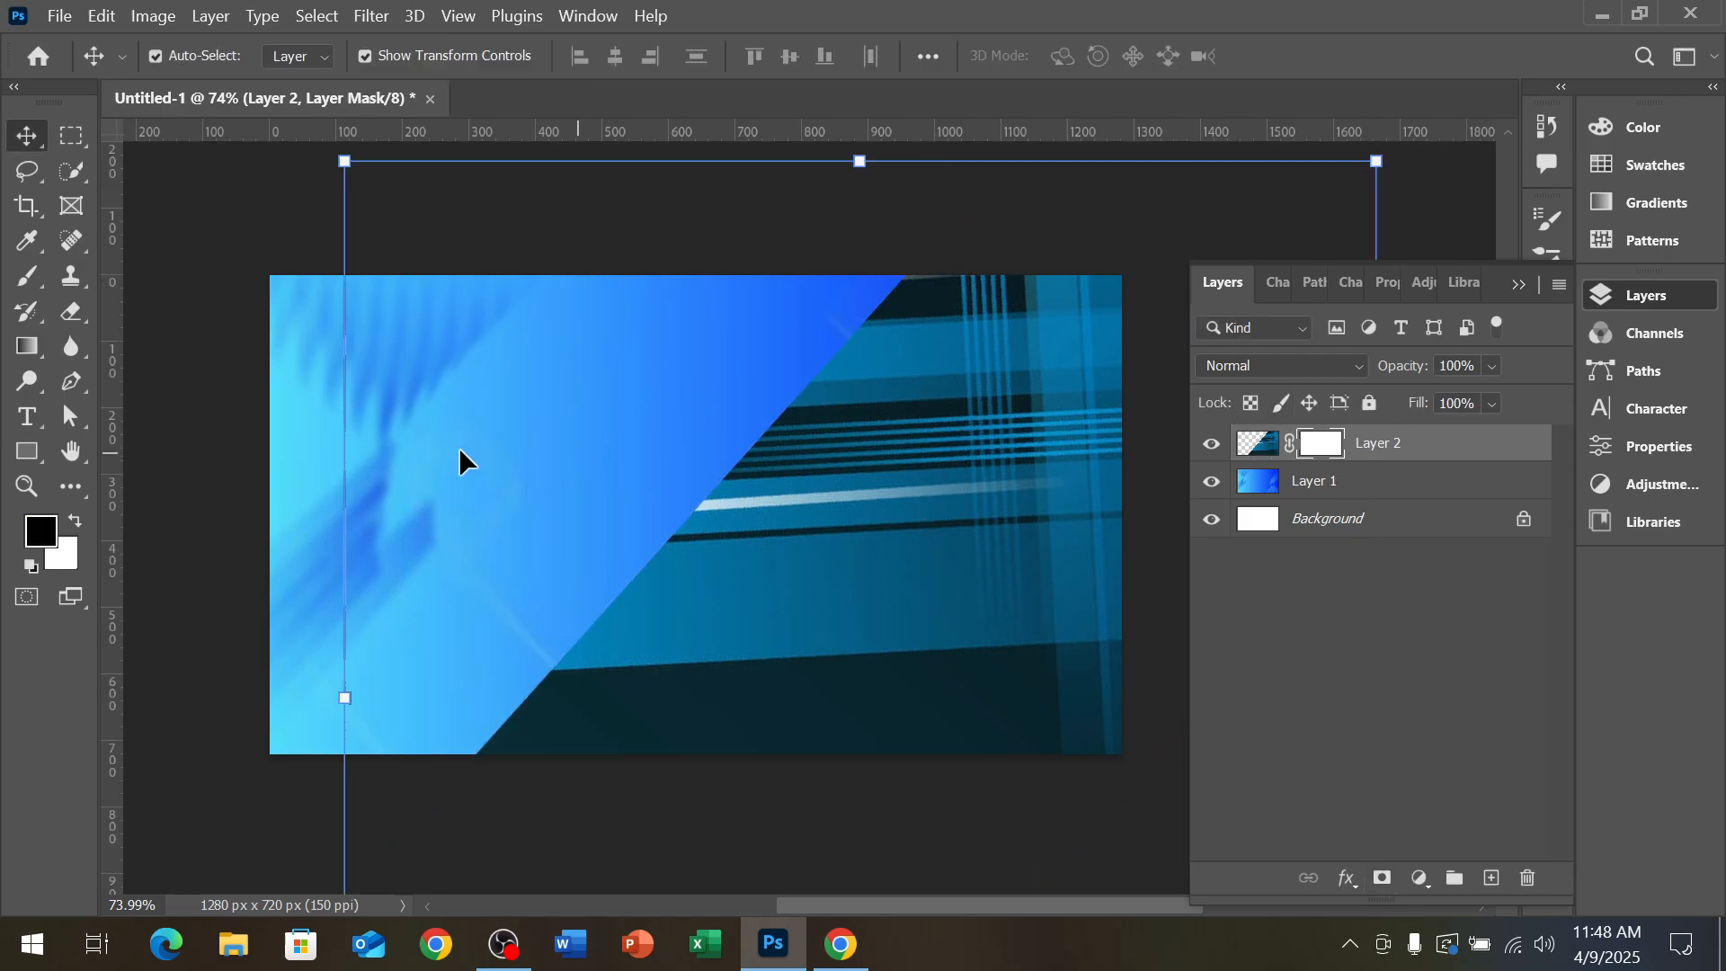
left_click(41, 266)
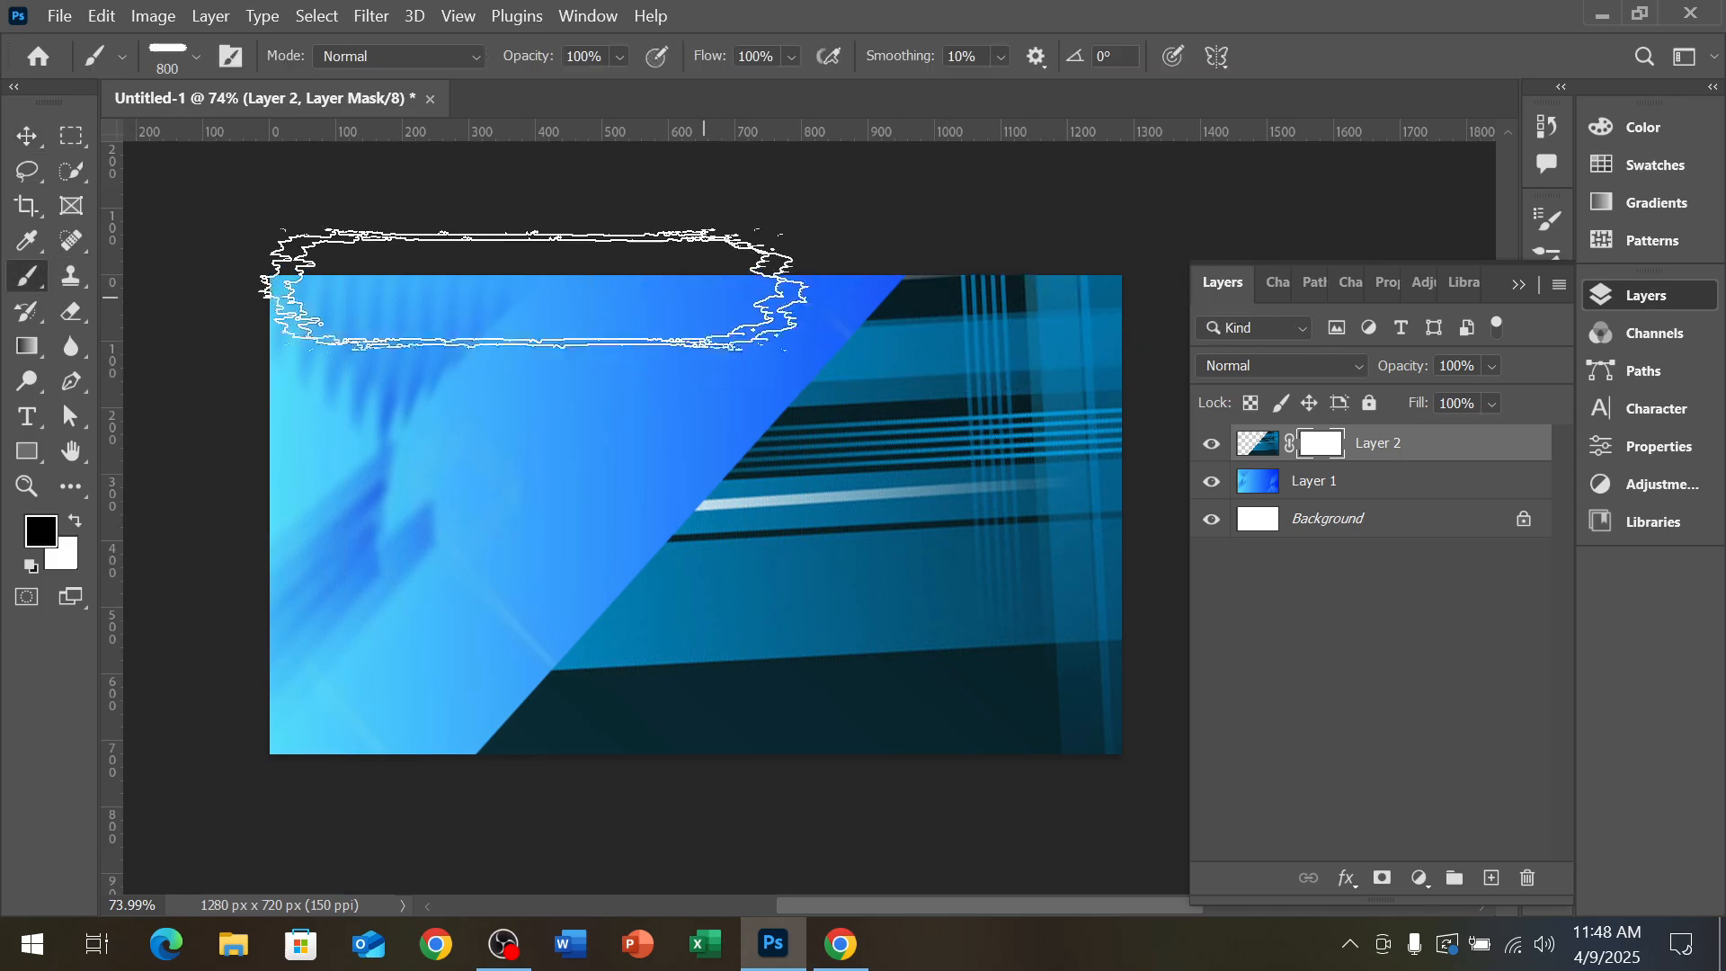
right_click(122, 66)
left_click(170, 61)
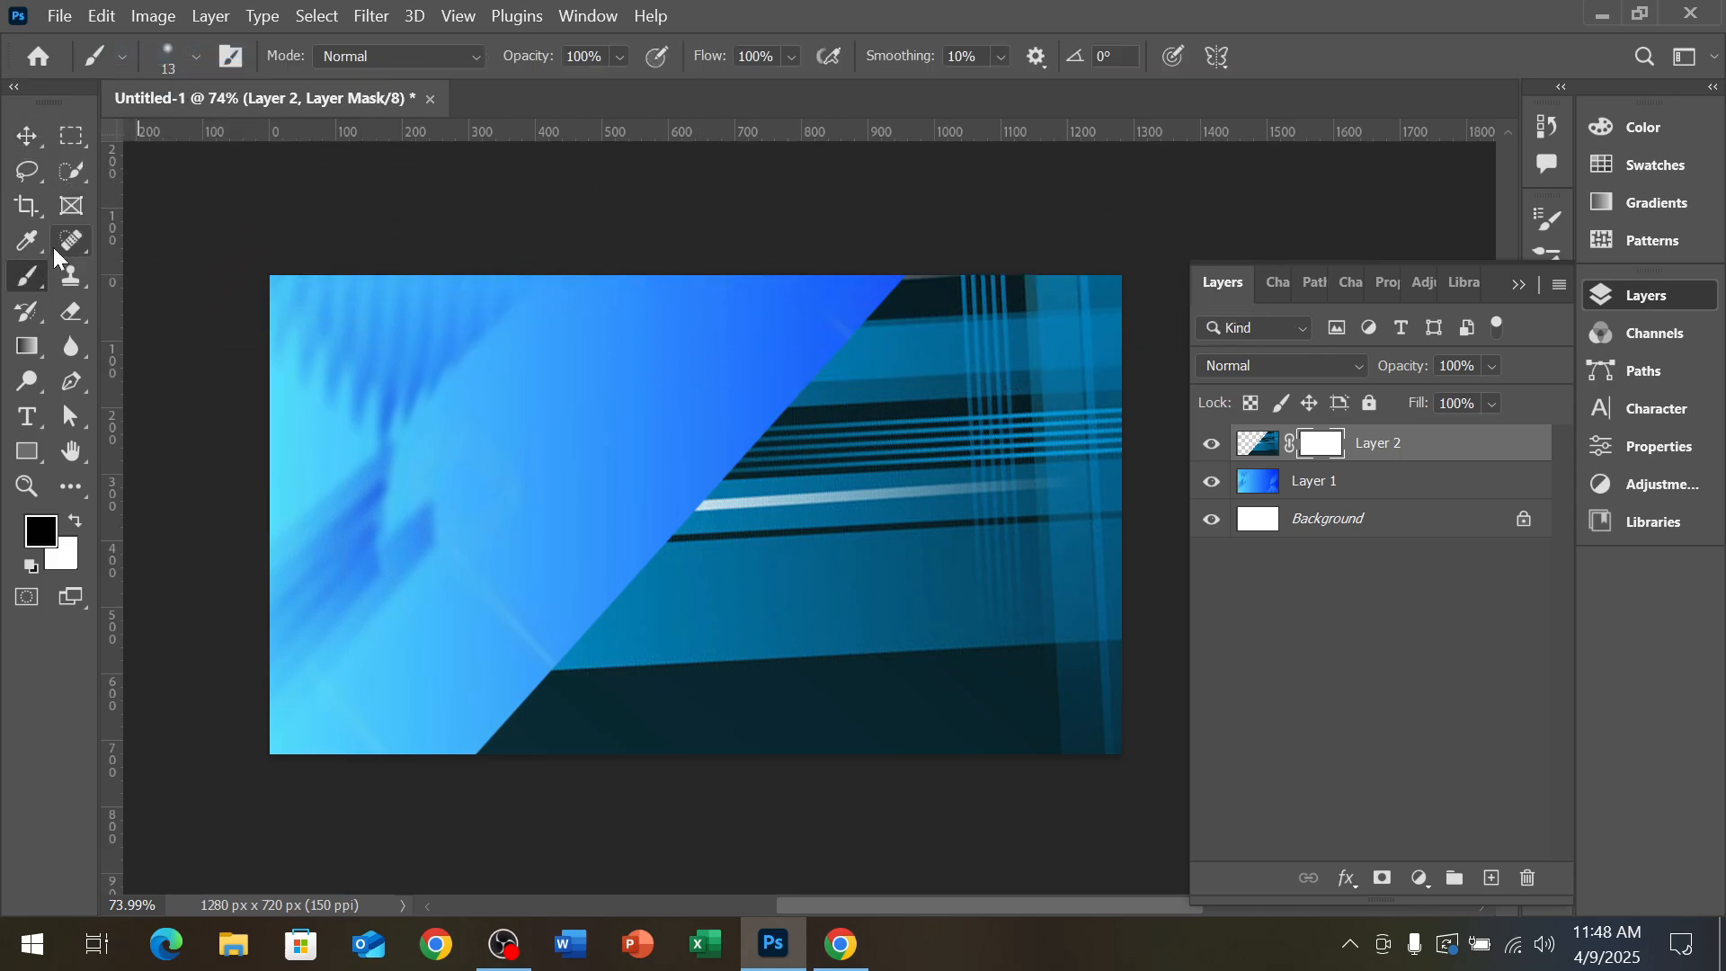
right_click(41, 270)
left_click(103, 274)
Enlarge the brush to about 600 px and paint black on the mask along the teal image's diagonal edge to blend it
key("bracketright")
key("bracketright")
key("bracketright")
key("bracketright")
key("bracketright")
key("bracketright")
key("bracketright")
key("bracketright")
key("bracketright")
key("bracketright")
key("bracketright")
key("bracketright")
key("bracketright")
key("bracketright")
key("bracketright")
key("bracketright")
key("bracketright")
key("bracketright")
key("bracketright")
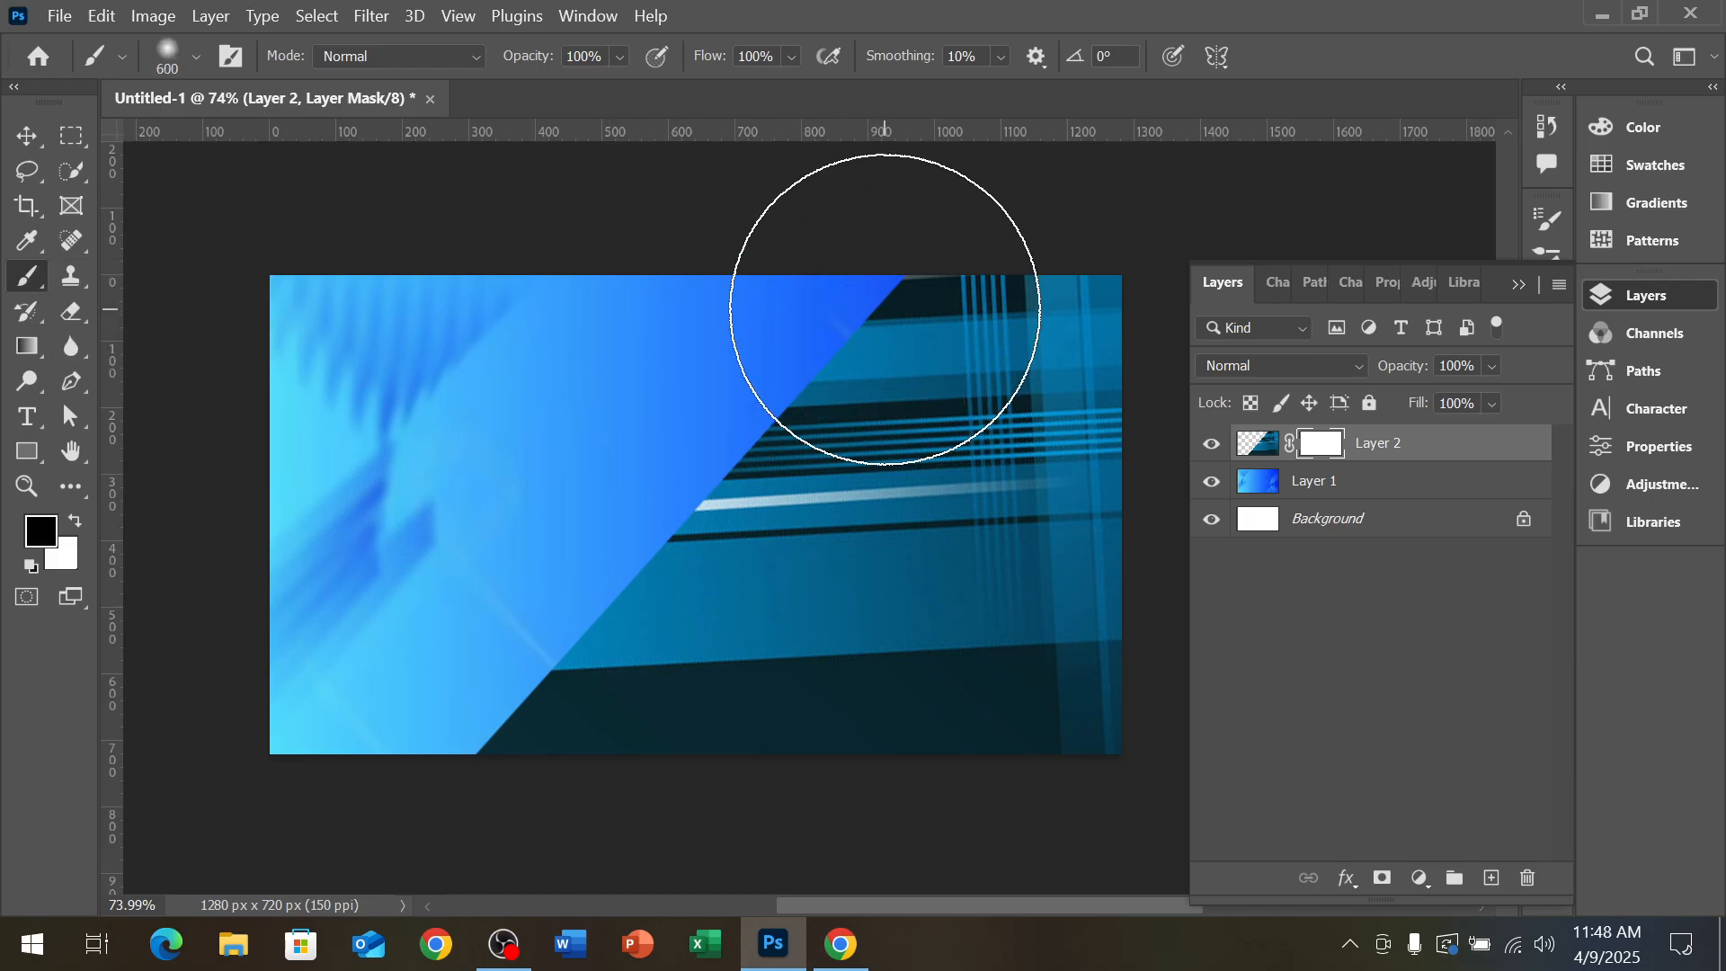
mouse_move(867, 297)
left_mouse_down()
mouse_move(749, 454)
mouse_move(451, 732)
left_mouse_up()
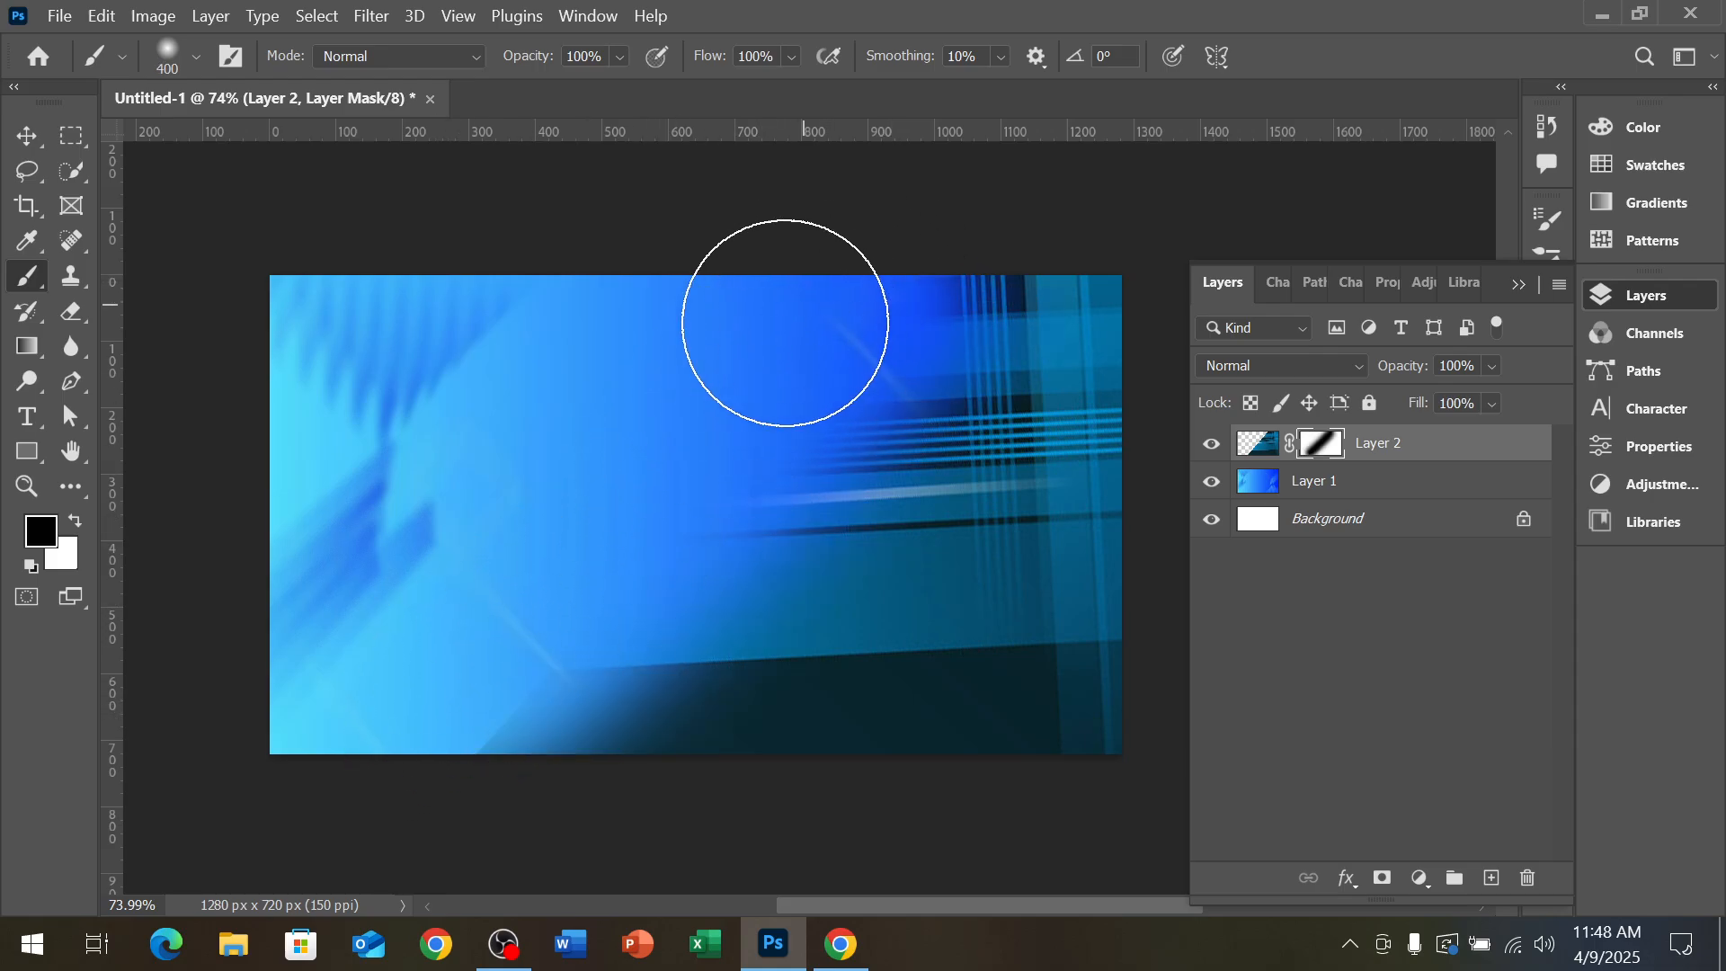
left_click_drag(509, 624, 404, 732)
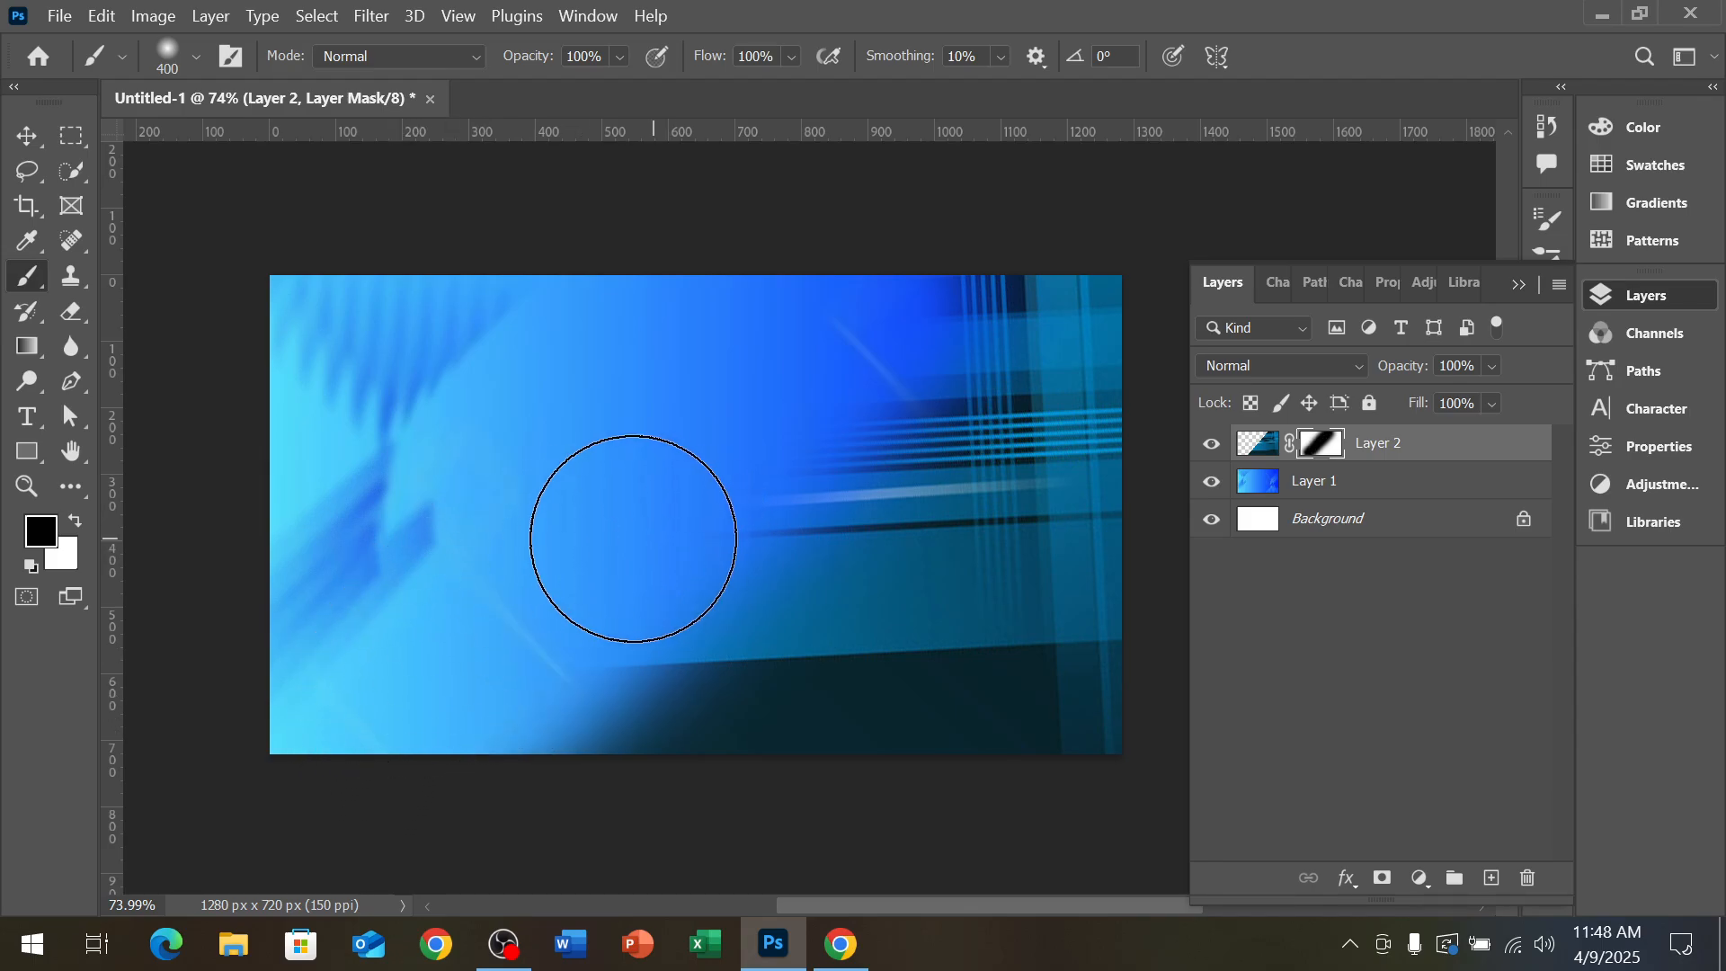
left_click(27, 135)
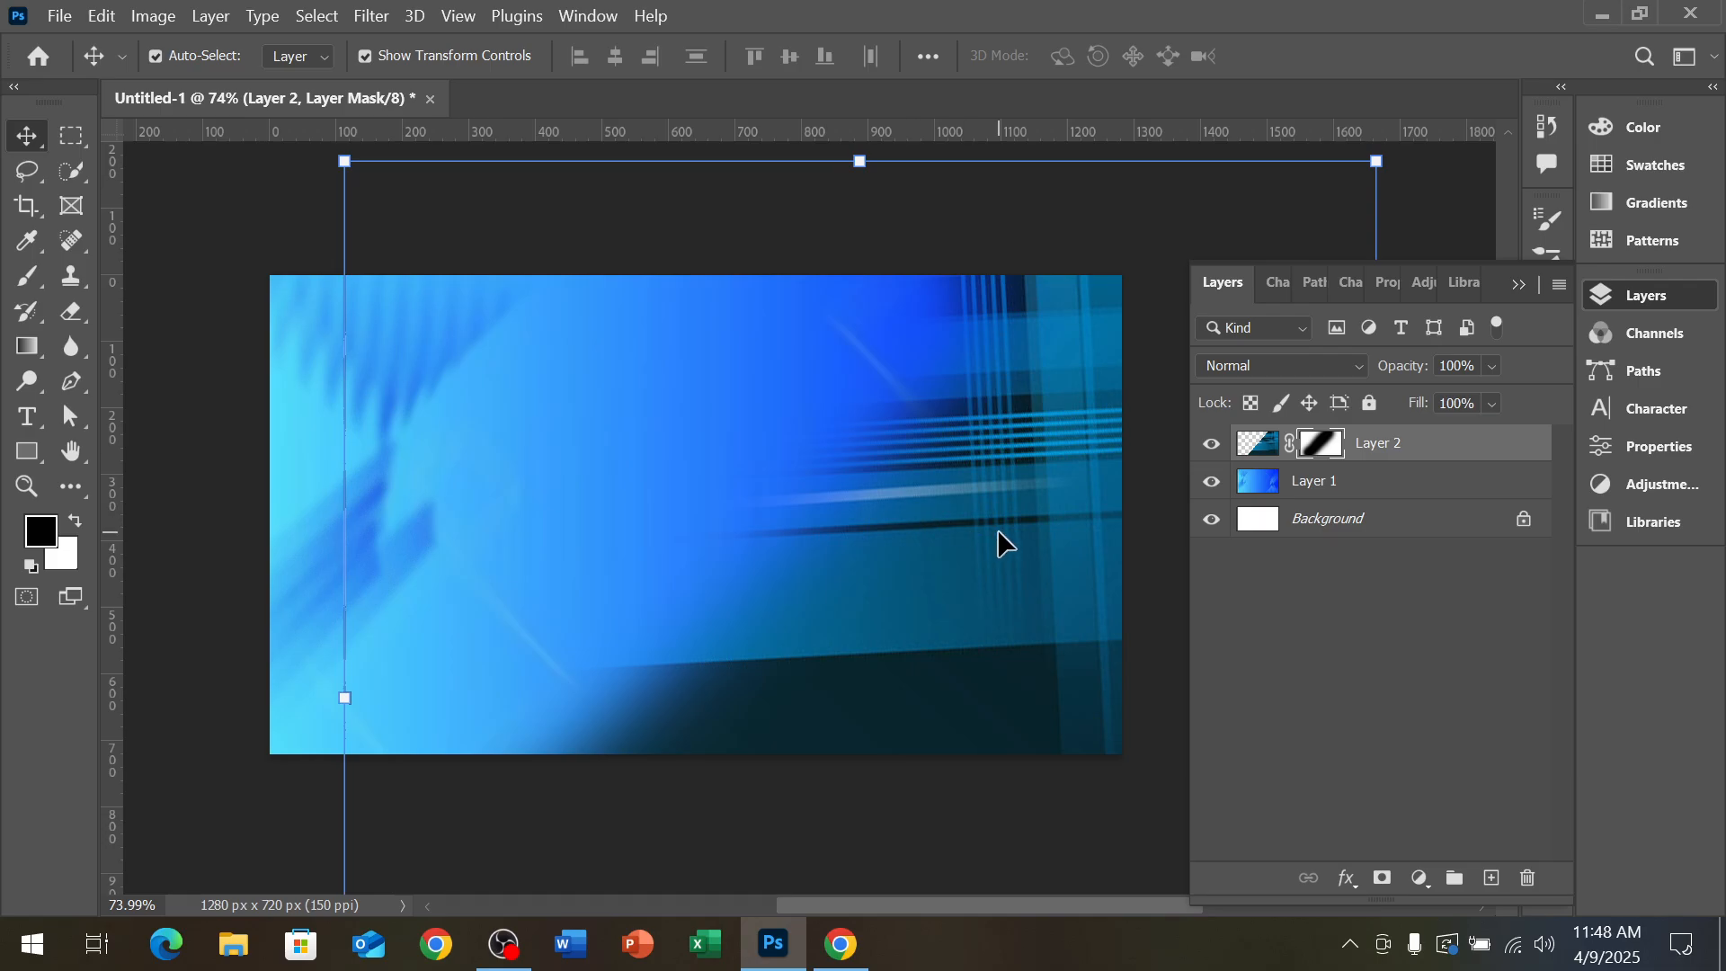
Apply a Radial Blur with amount 10, Spin method and Good quality to the teal layer's mask
left_click(360, 16)
mouse_move(462, 333)
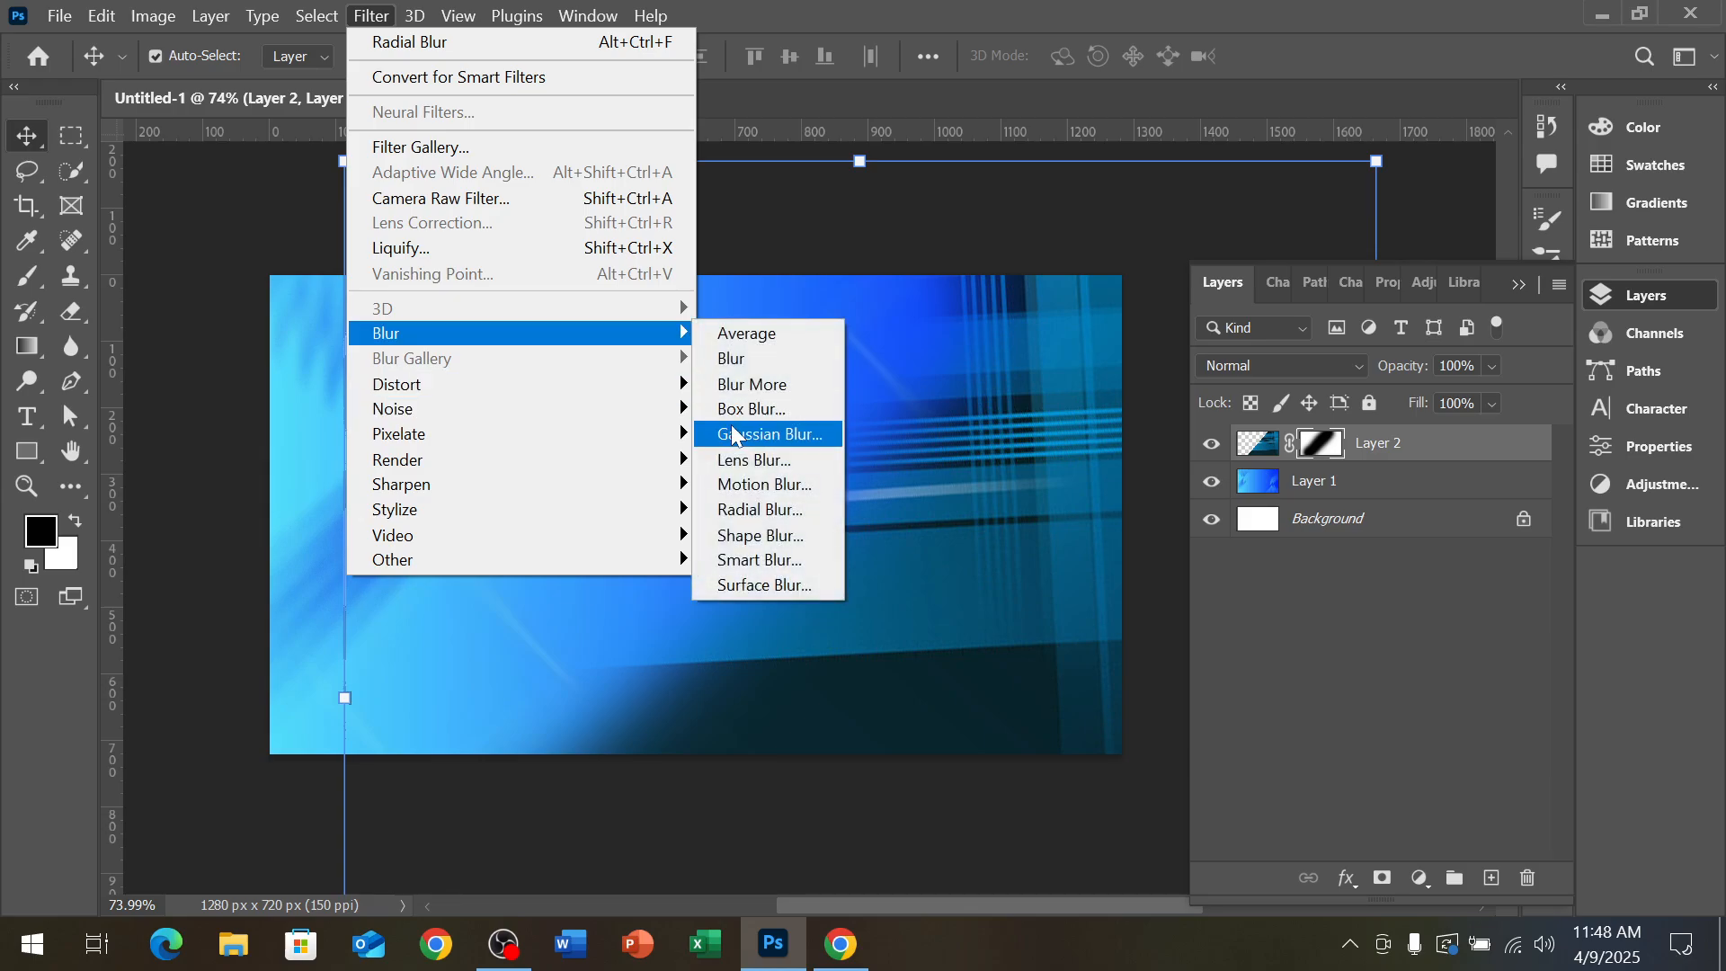
left_click(762, 510)
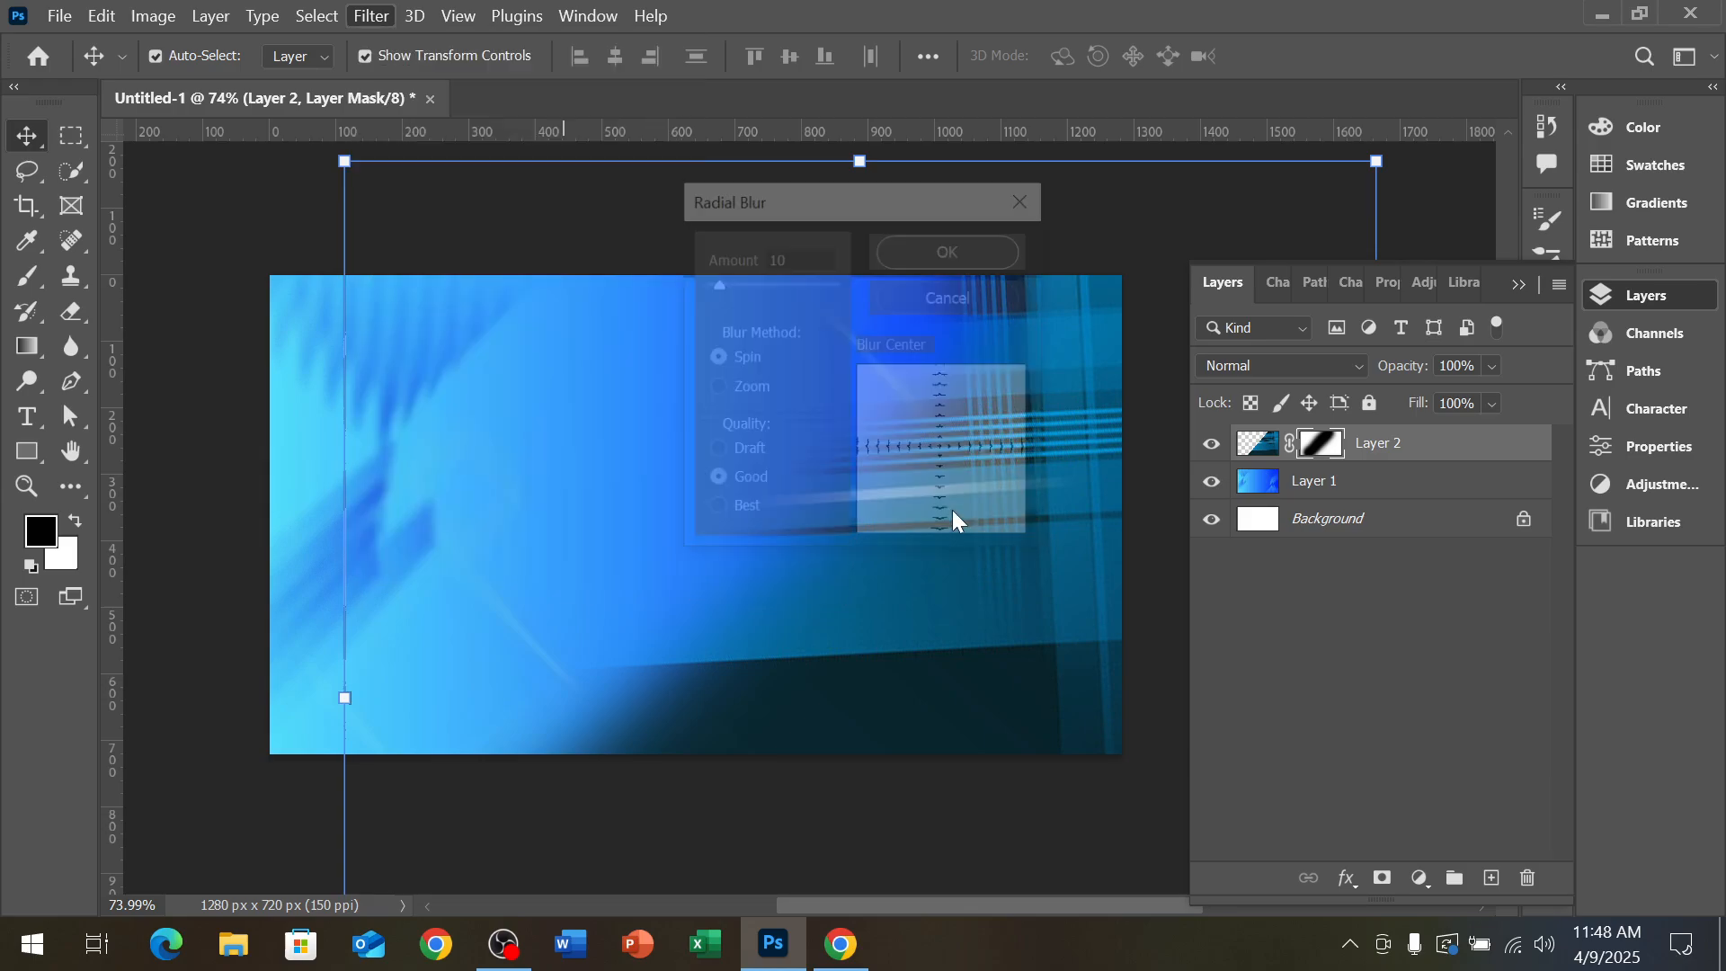
left_click_drag(721, 284, 726, 283)
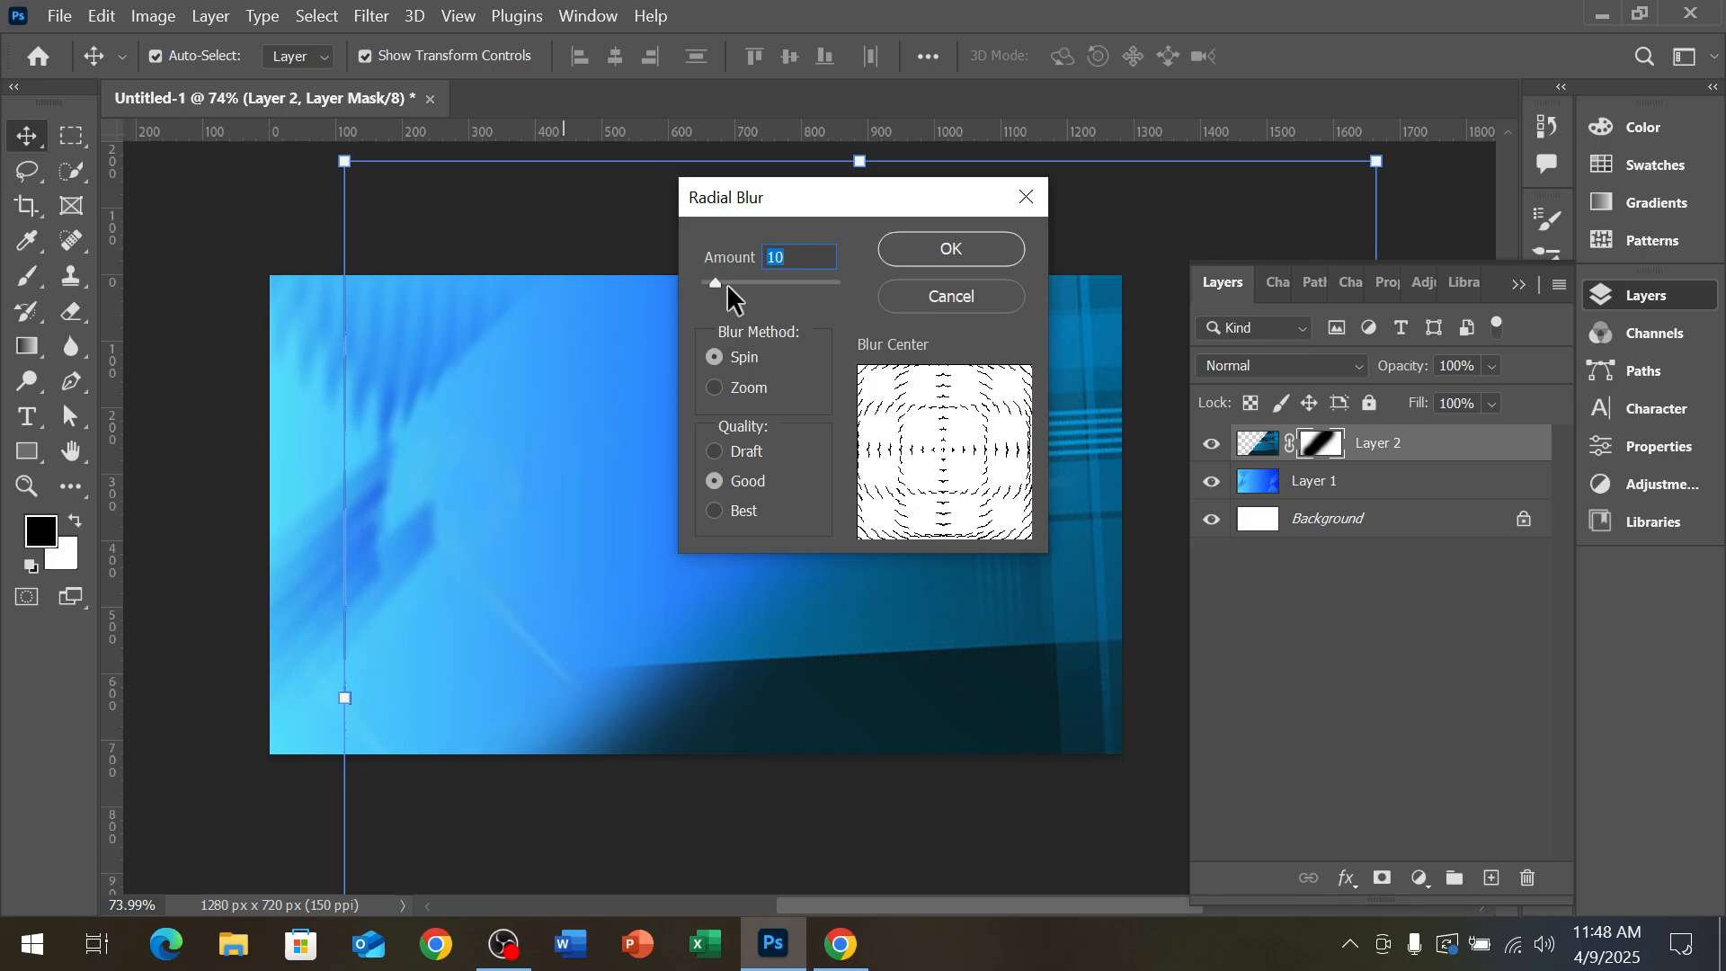
left_click(939, 251)
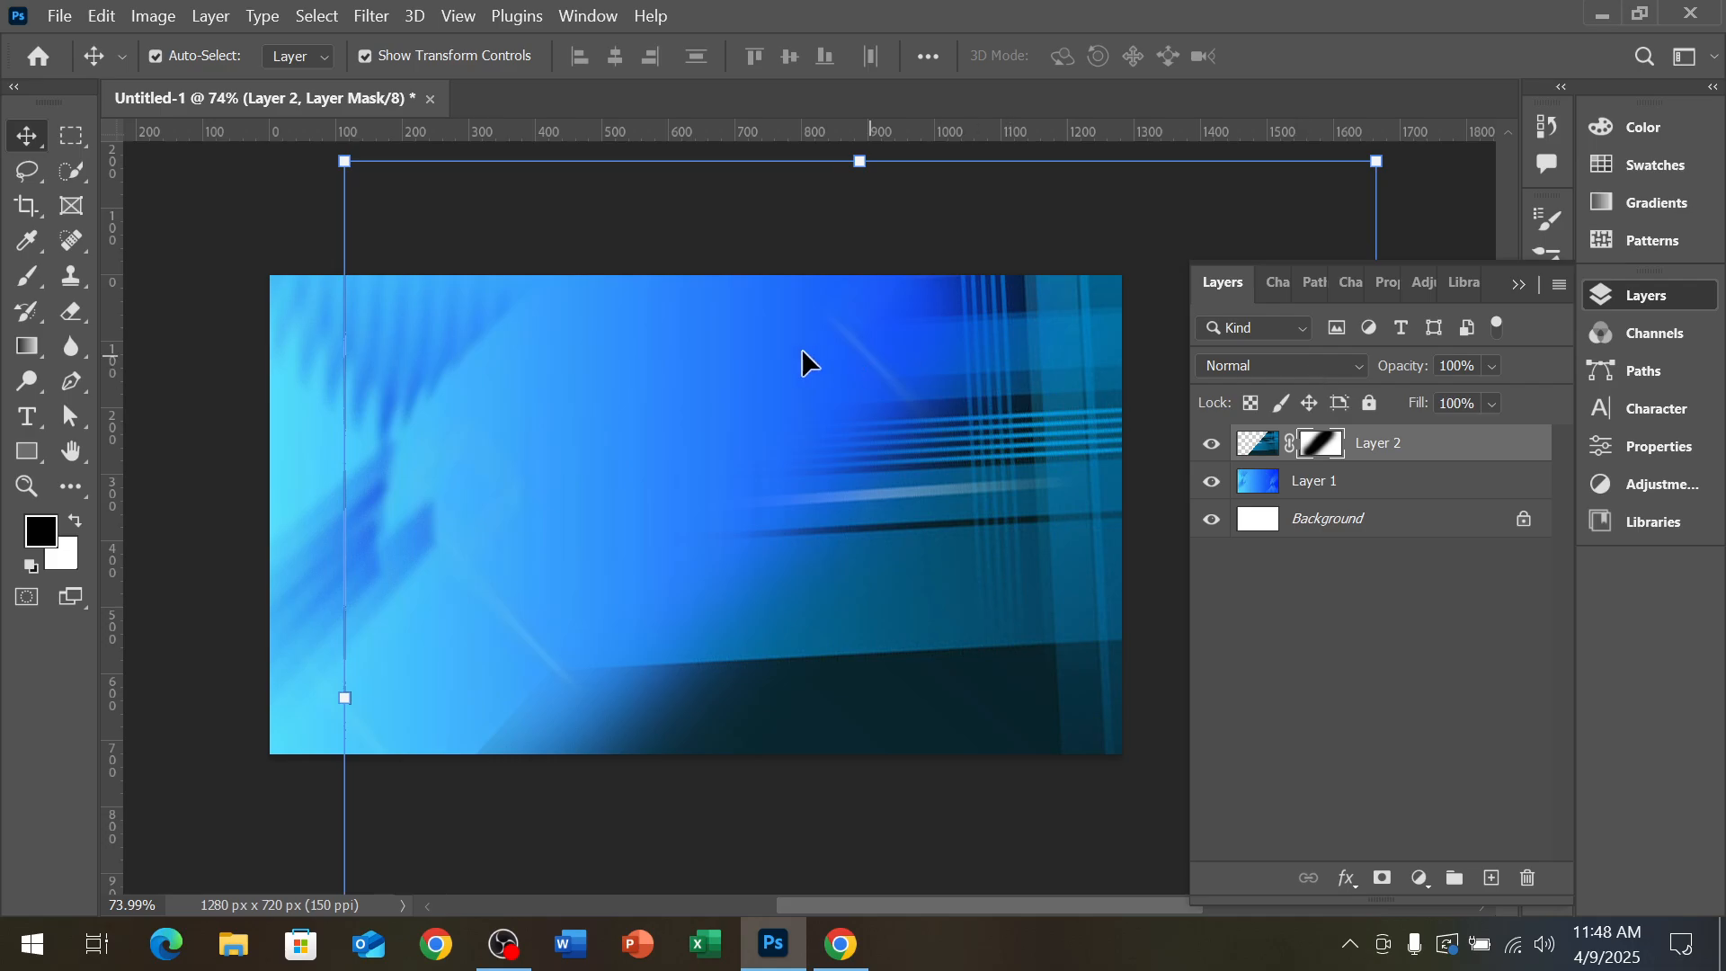
Set the blending mode of Layer 1 to Linear Burn
left_click(1382, 483)
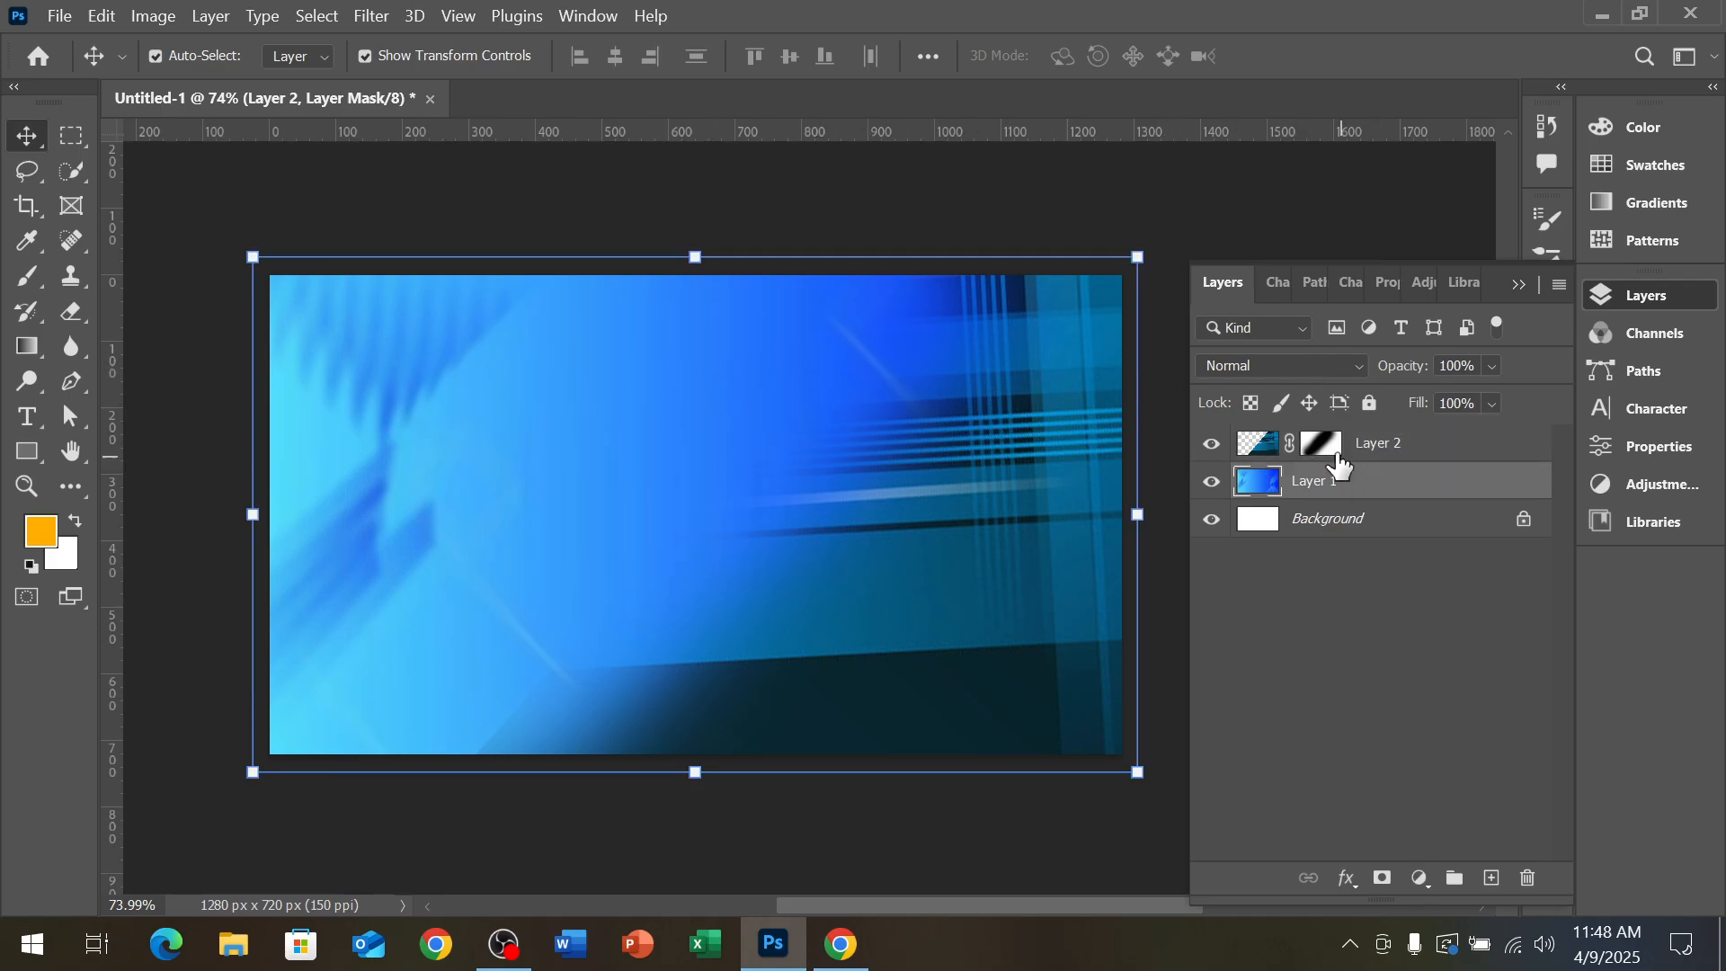
left_click(1284, 367)
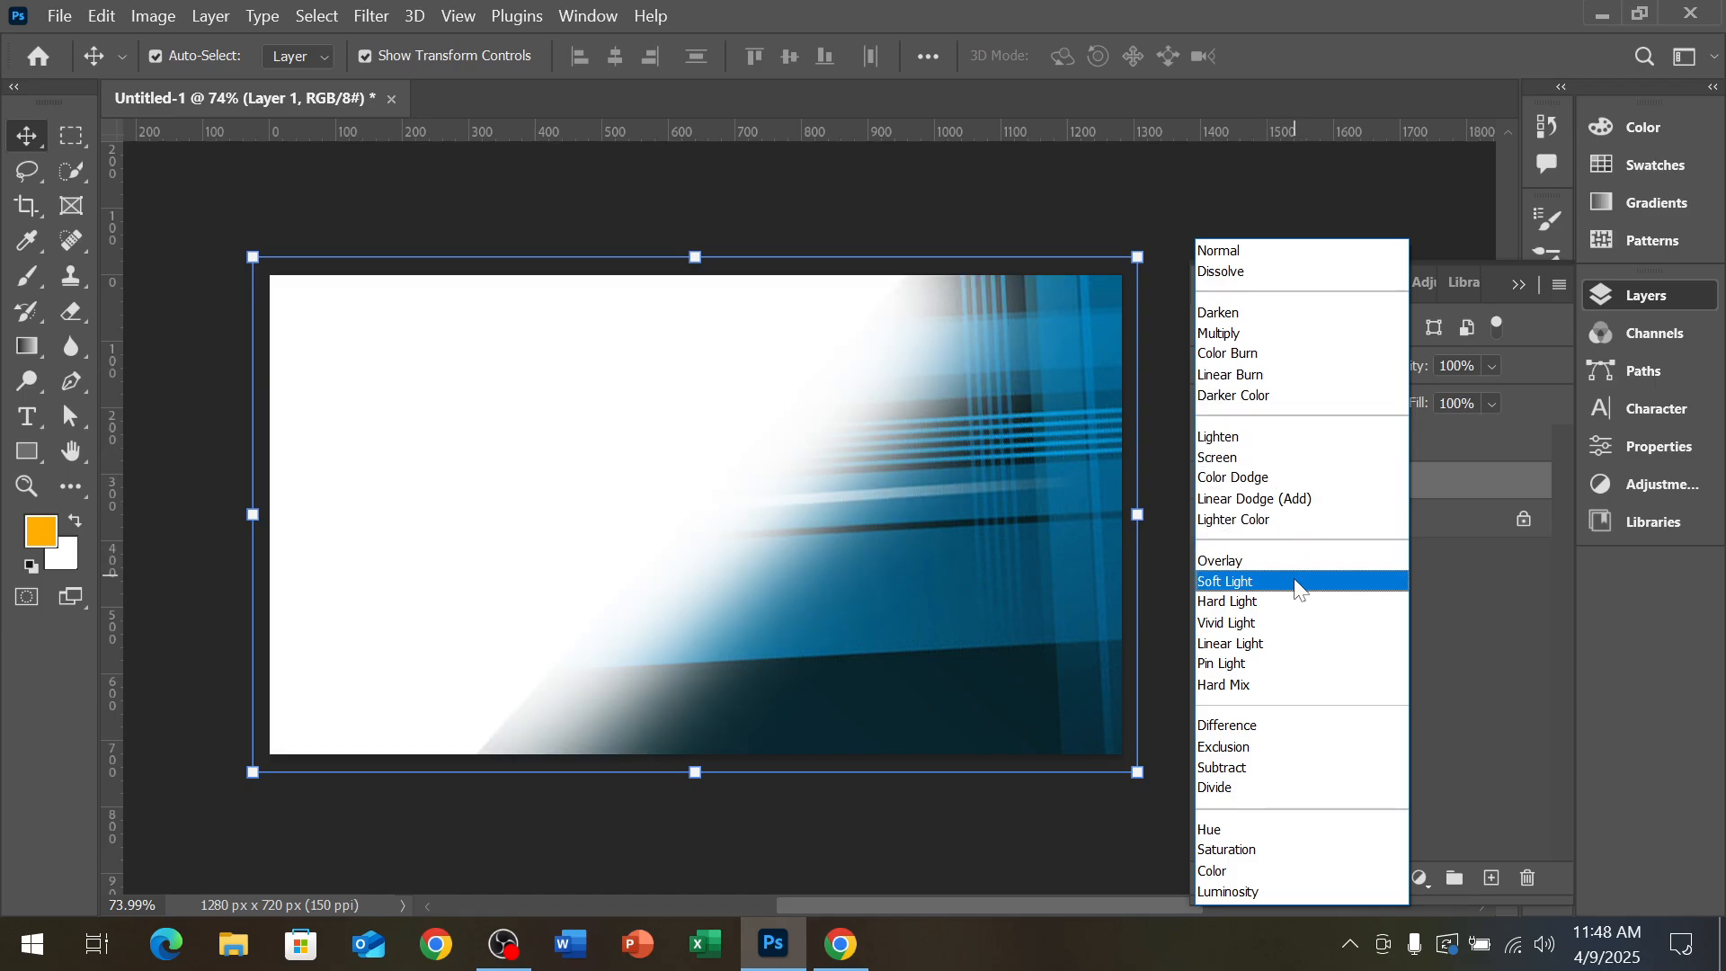
left_click(1255, 375)
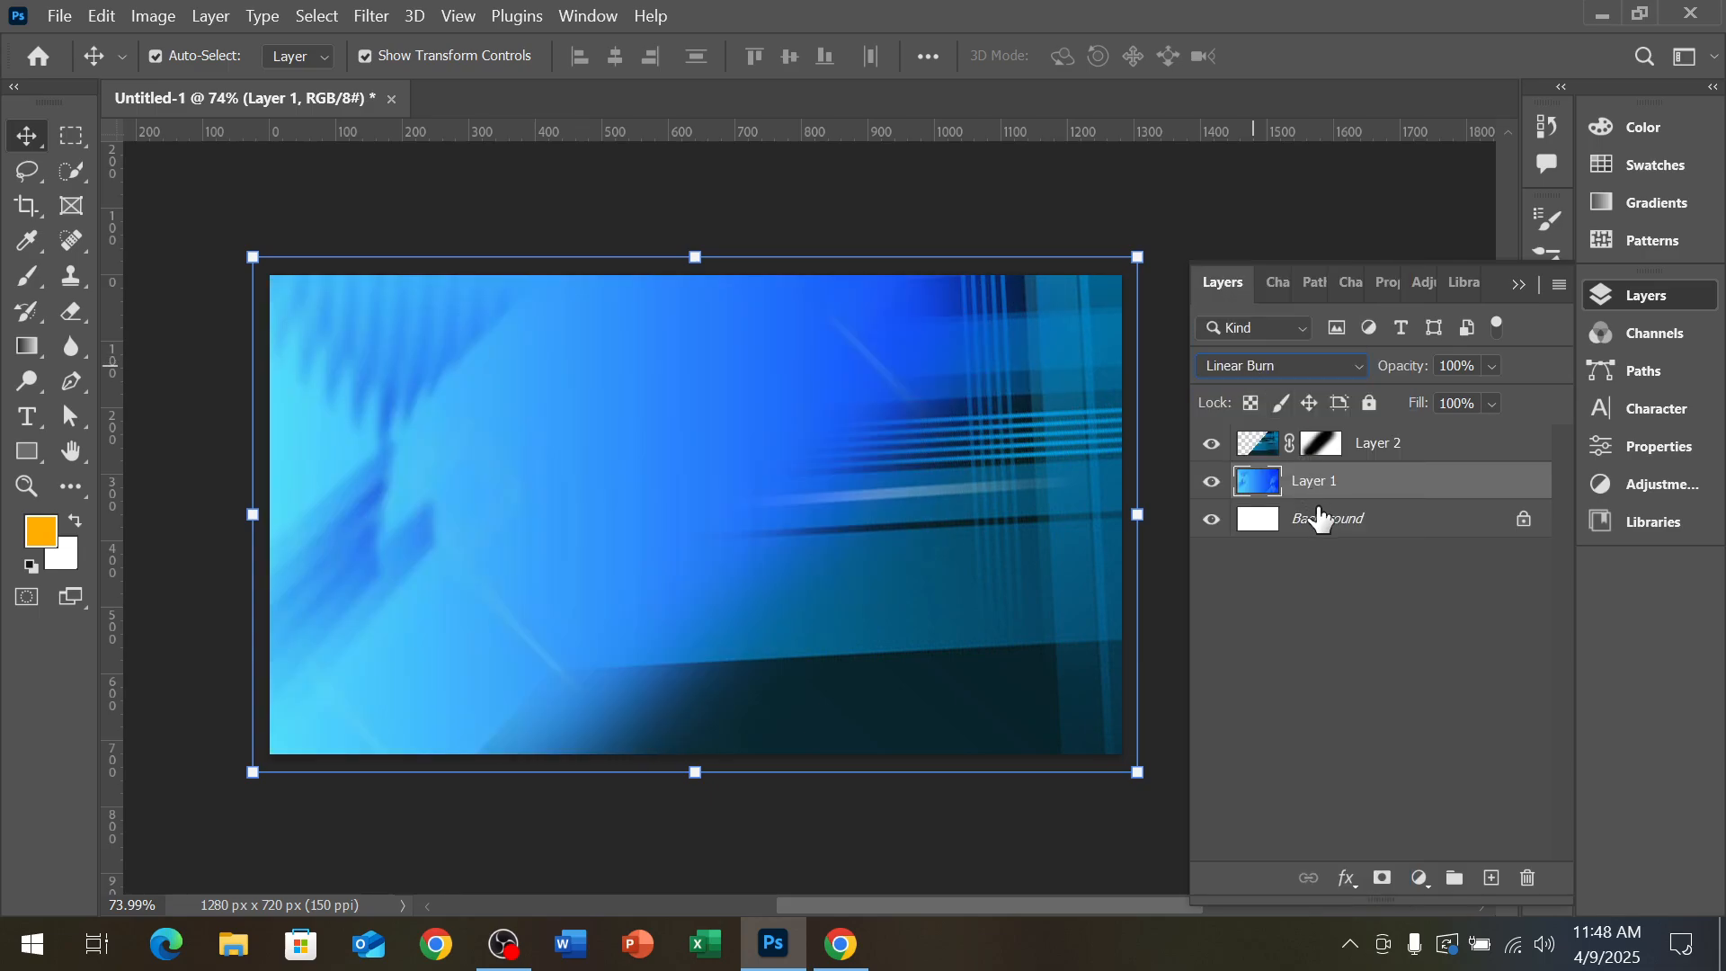
Duplicate Layer 1, set the copy's blending mode to Color Burn and deselect all layers
key("ctrl+j")
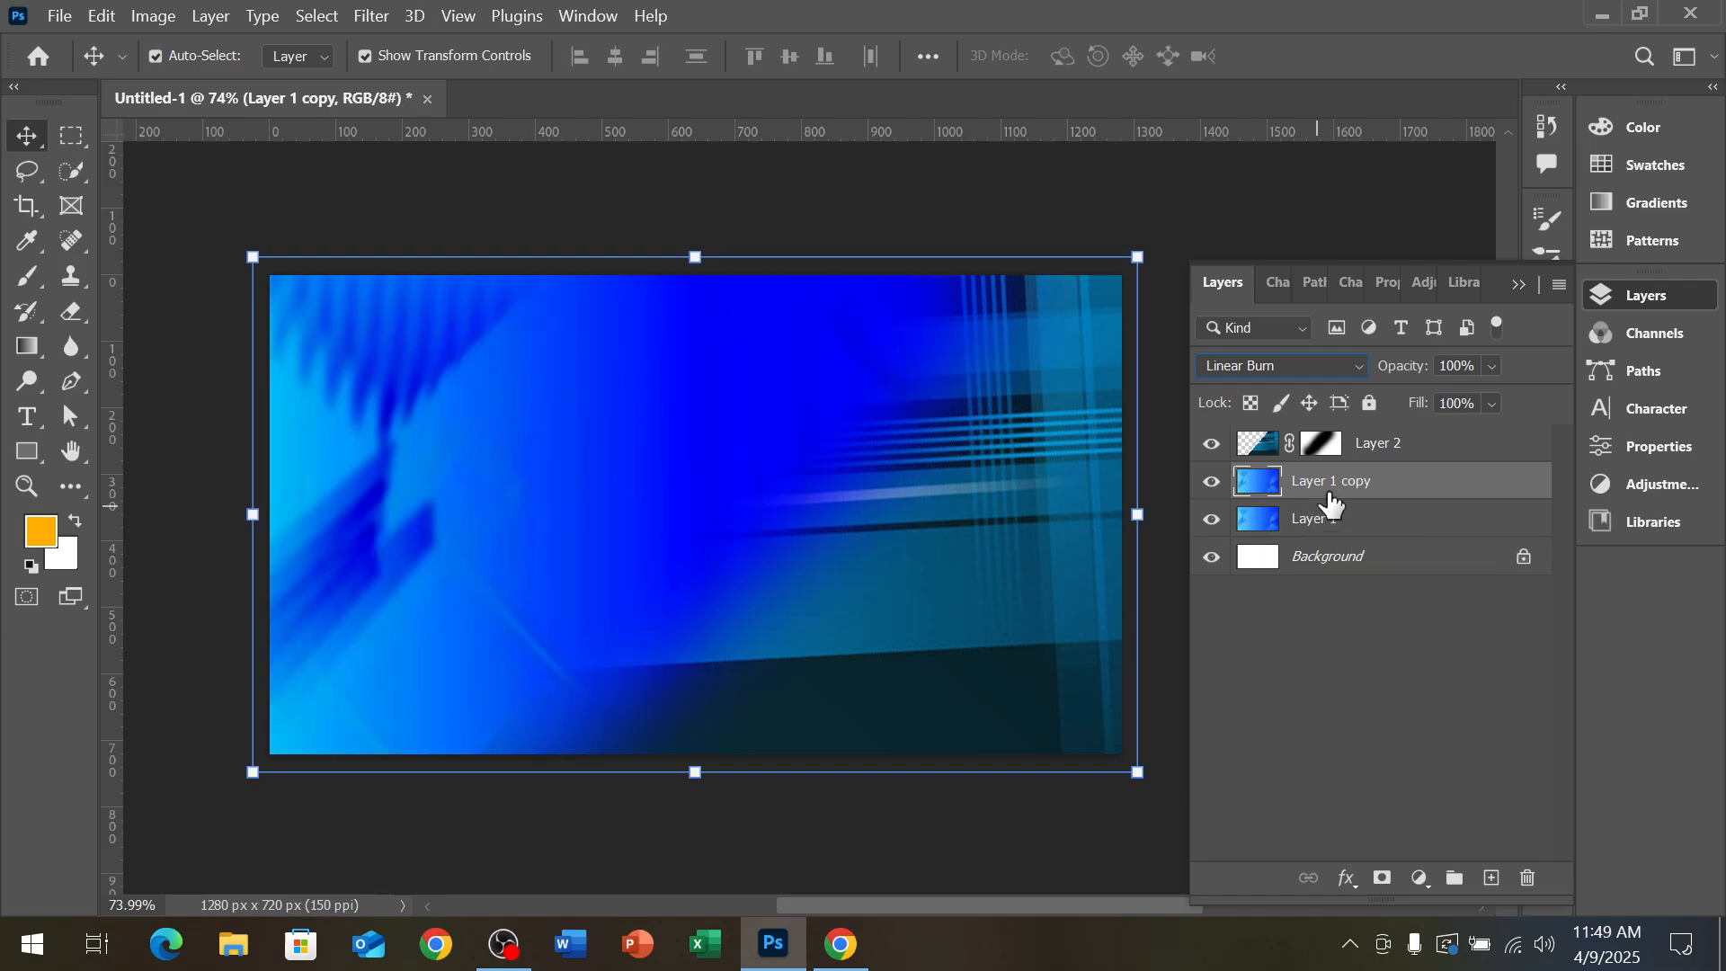
left_click(1286, 368)
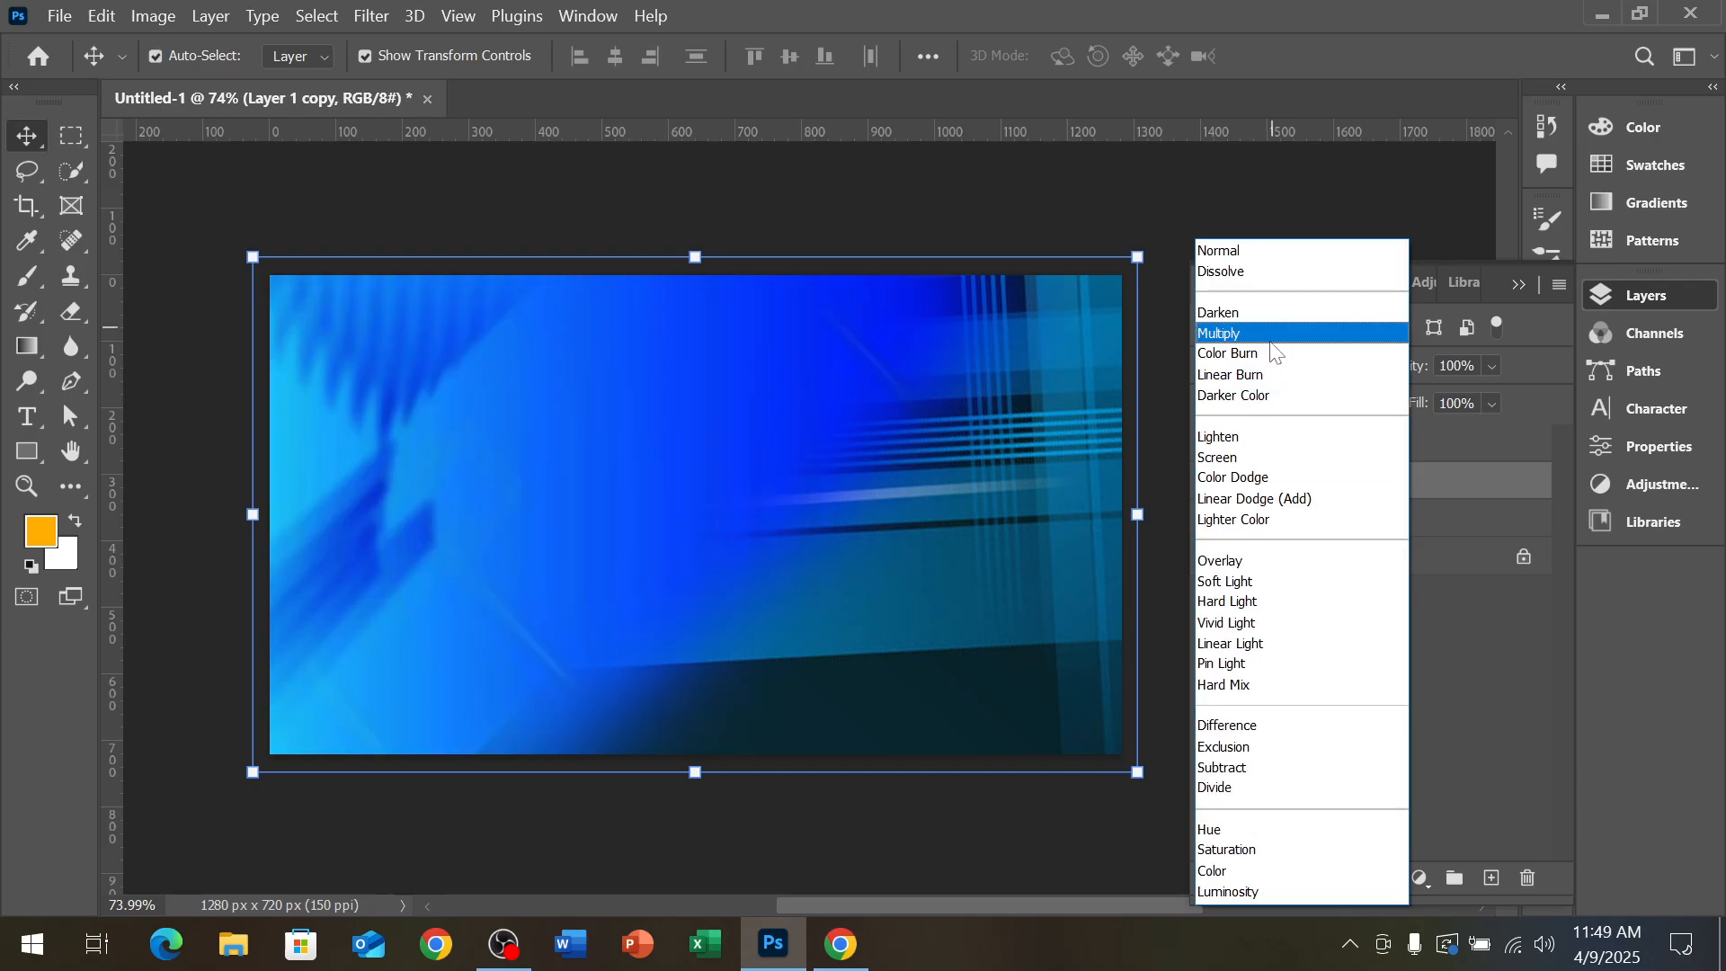
left_click(1272, 362)
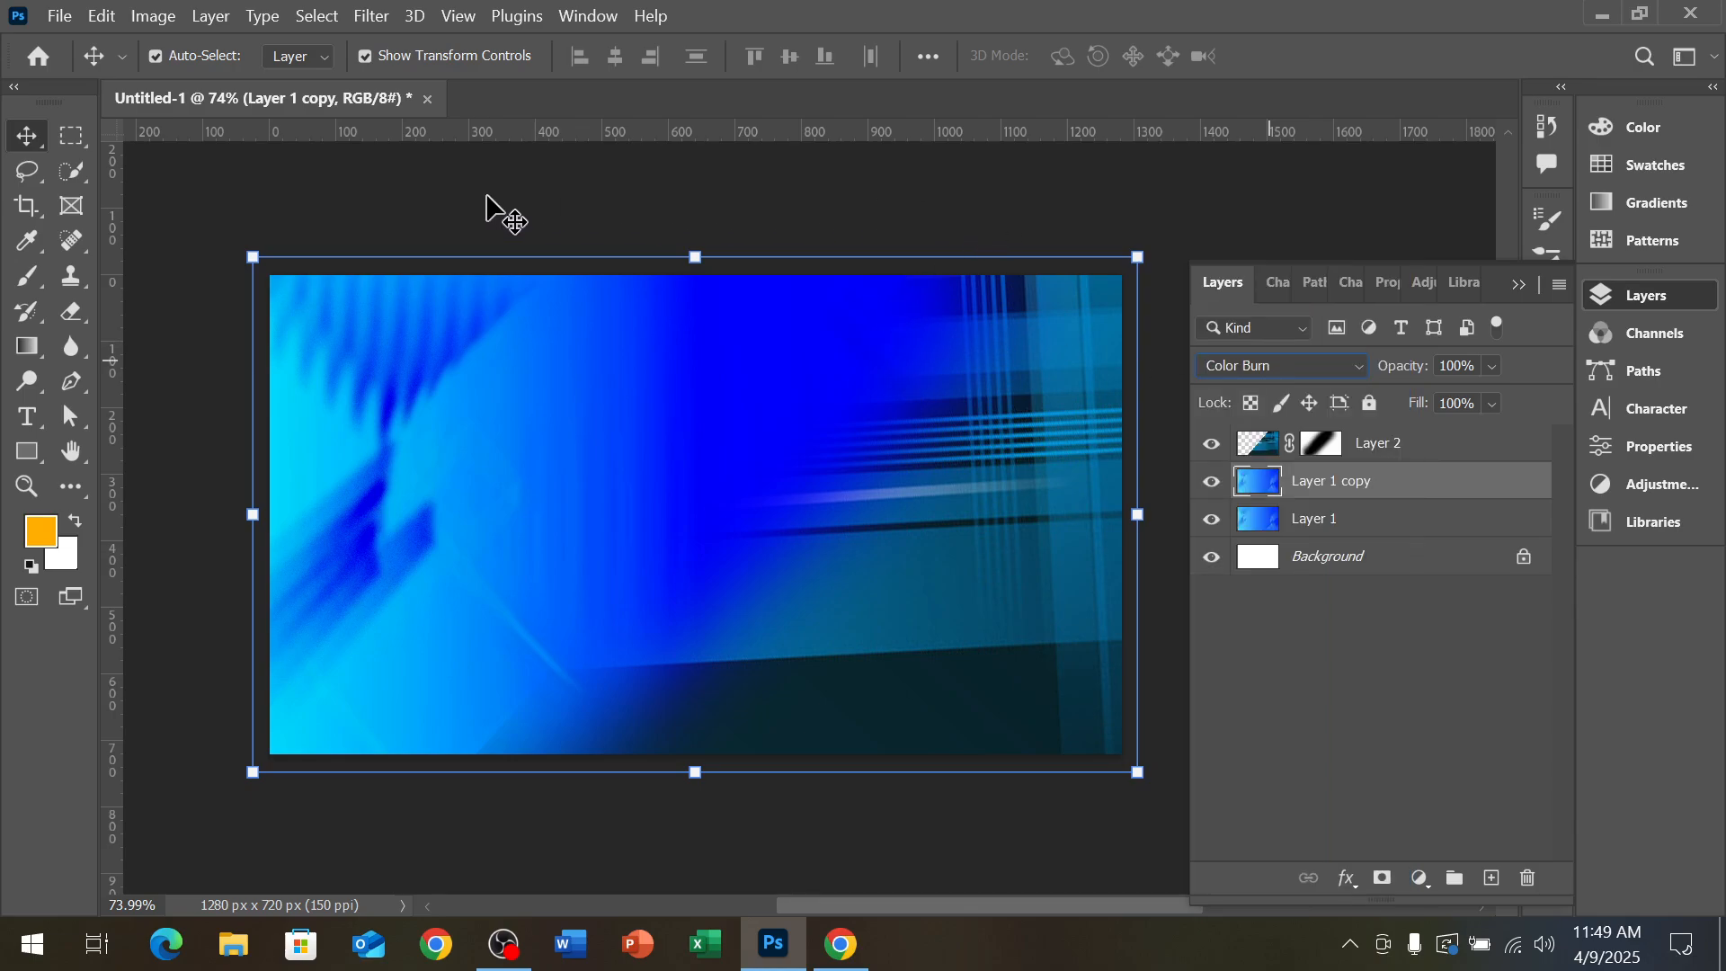
left_click(378, 180)
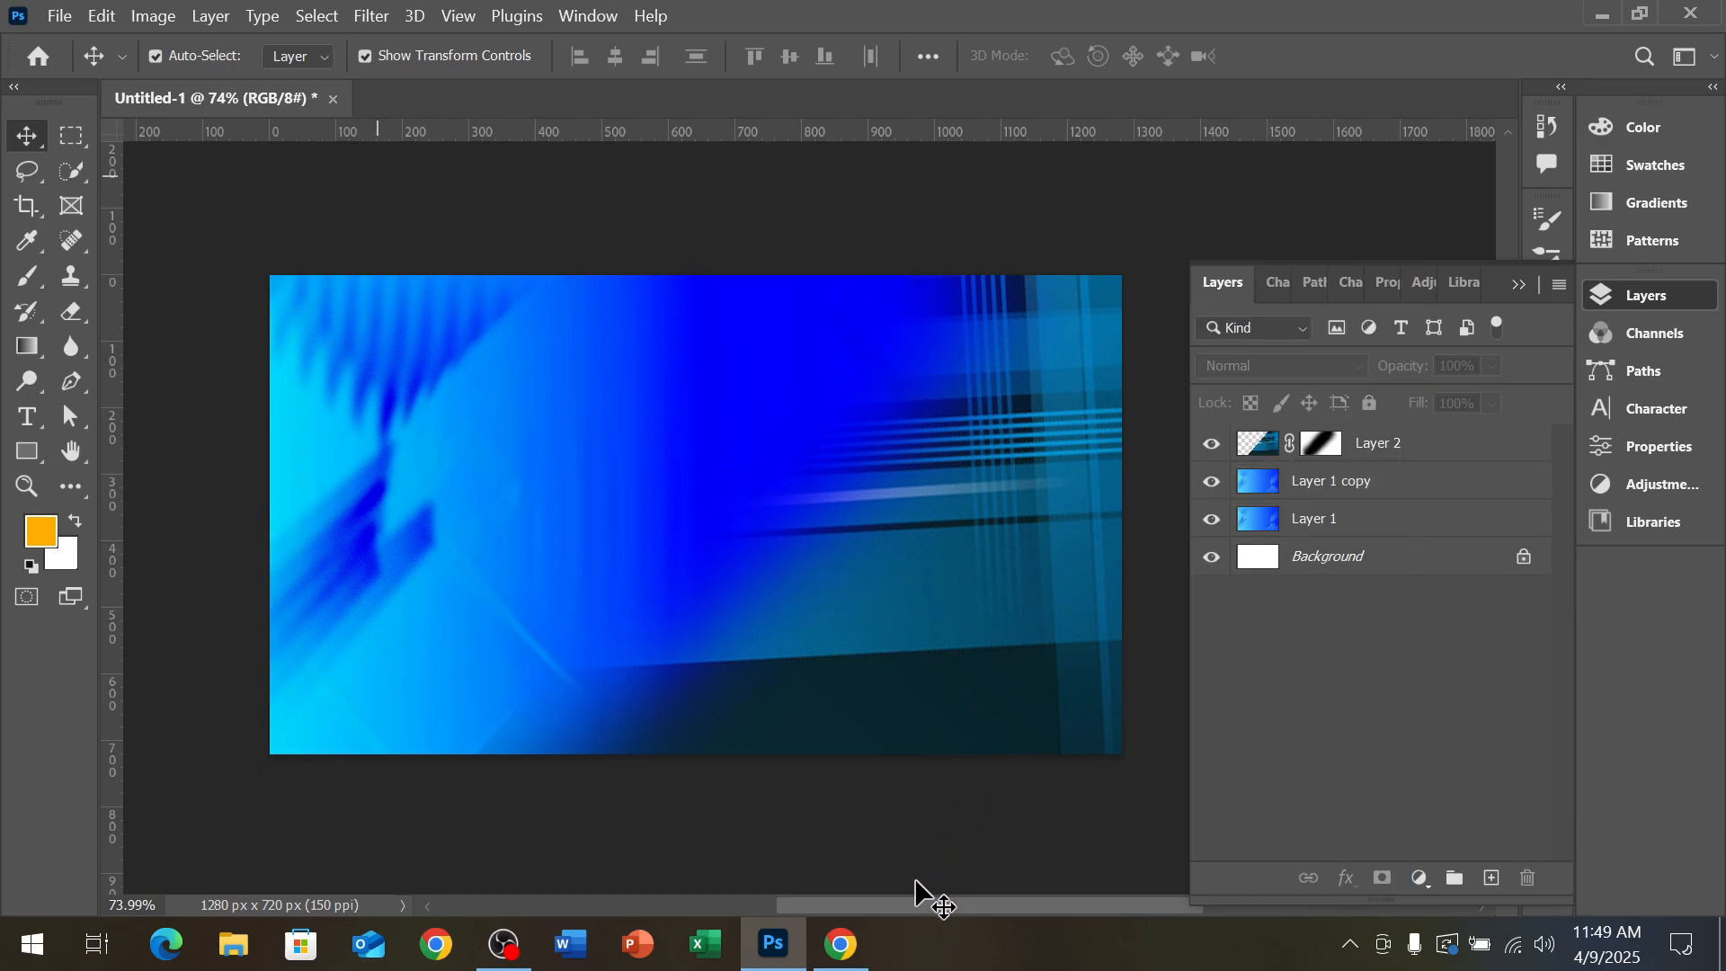
Switch to Chrome and browse the related YouTube thumbnail background images for another blue texture
left_click(845, 943)
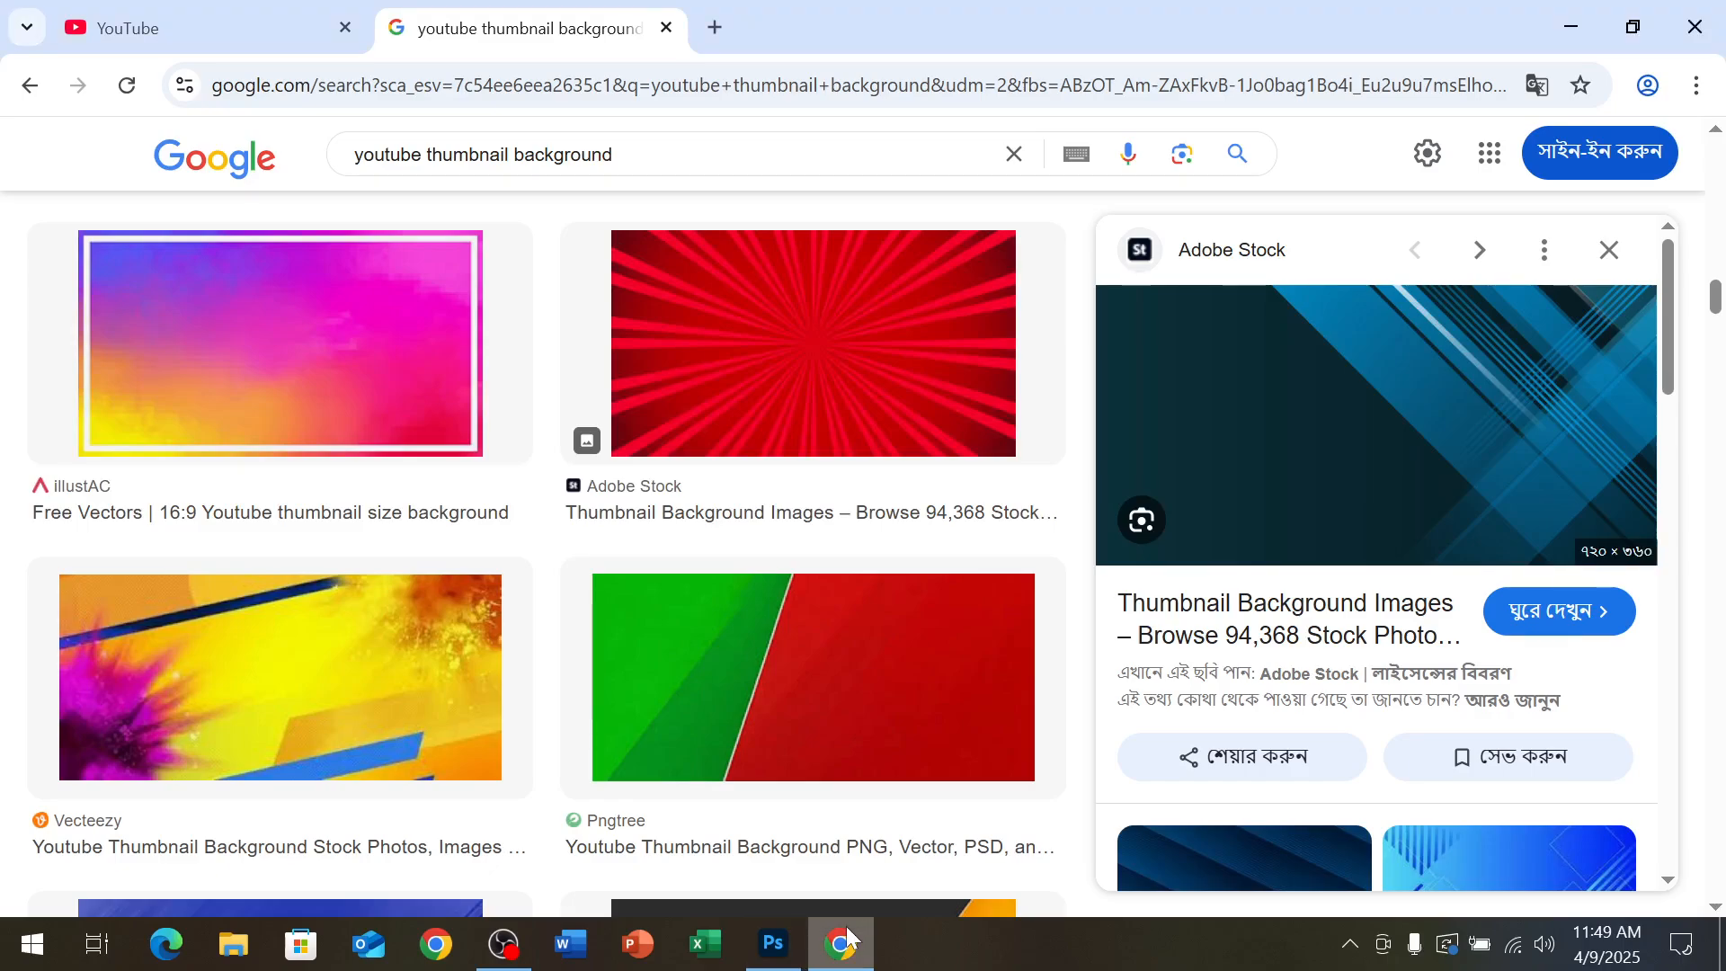
scroll(1321, 840, "down", 3)
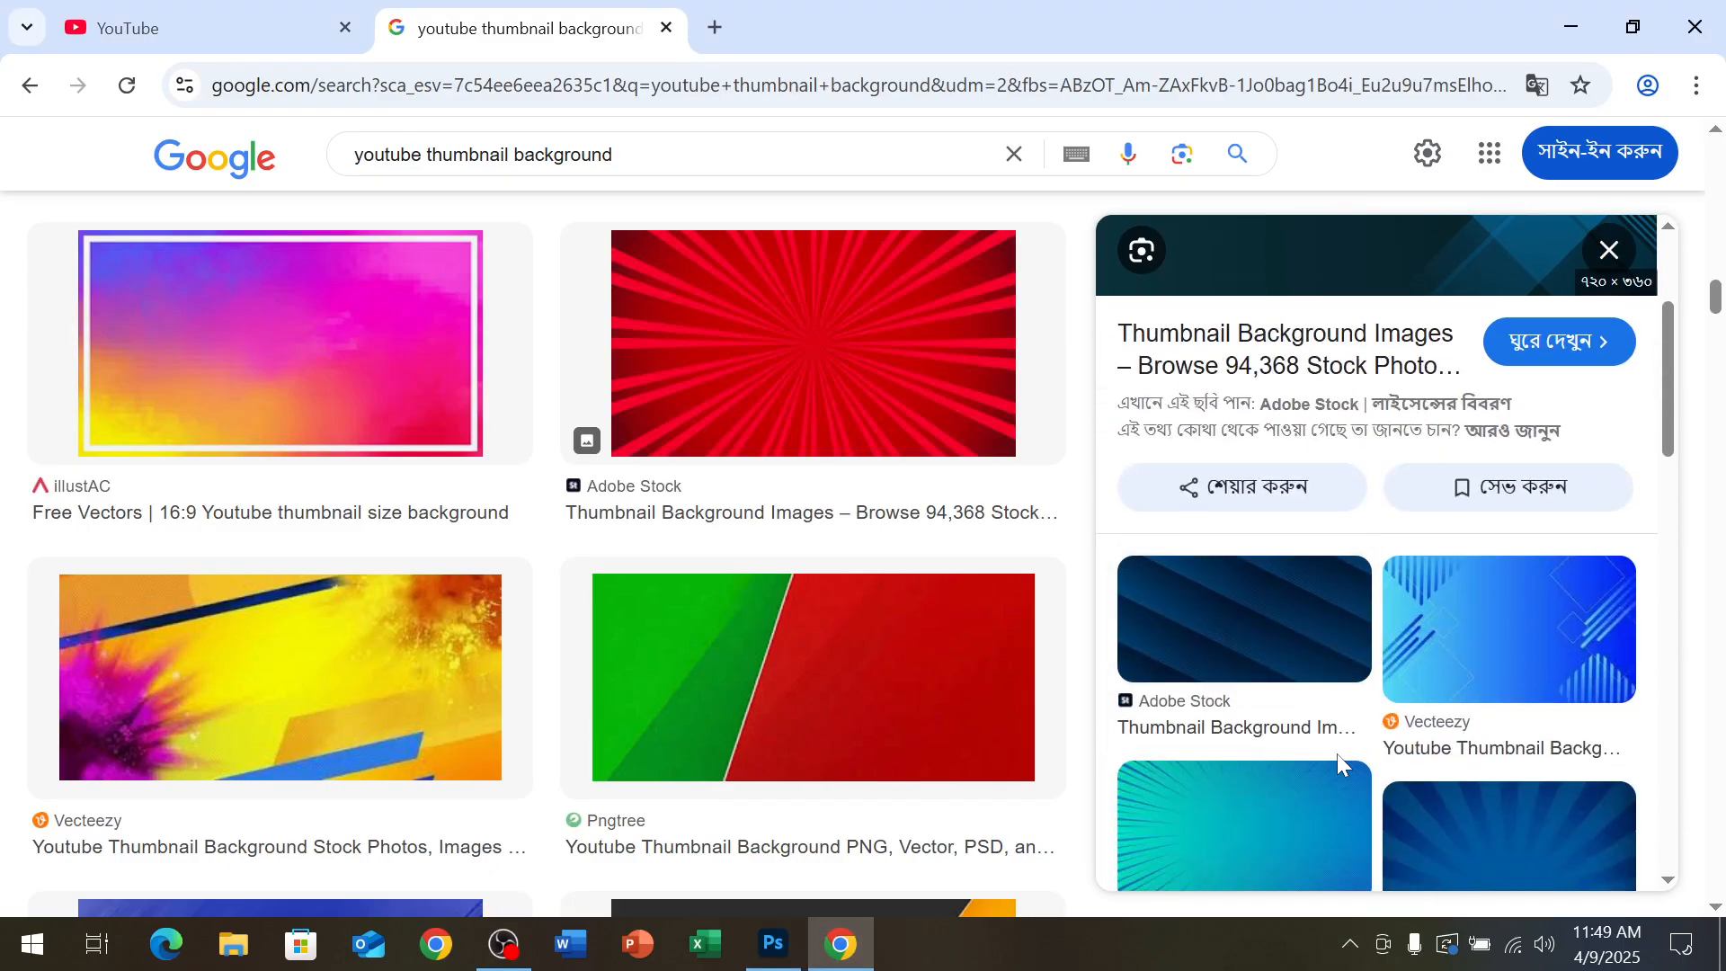
scroll(1338, 758, "down", 8)
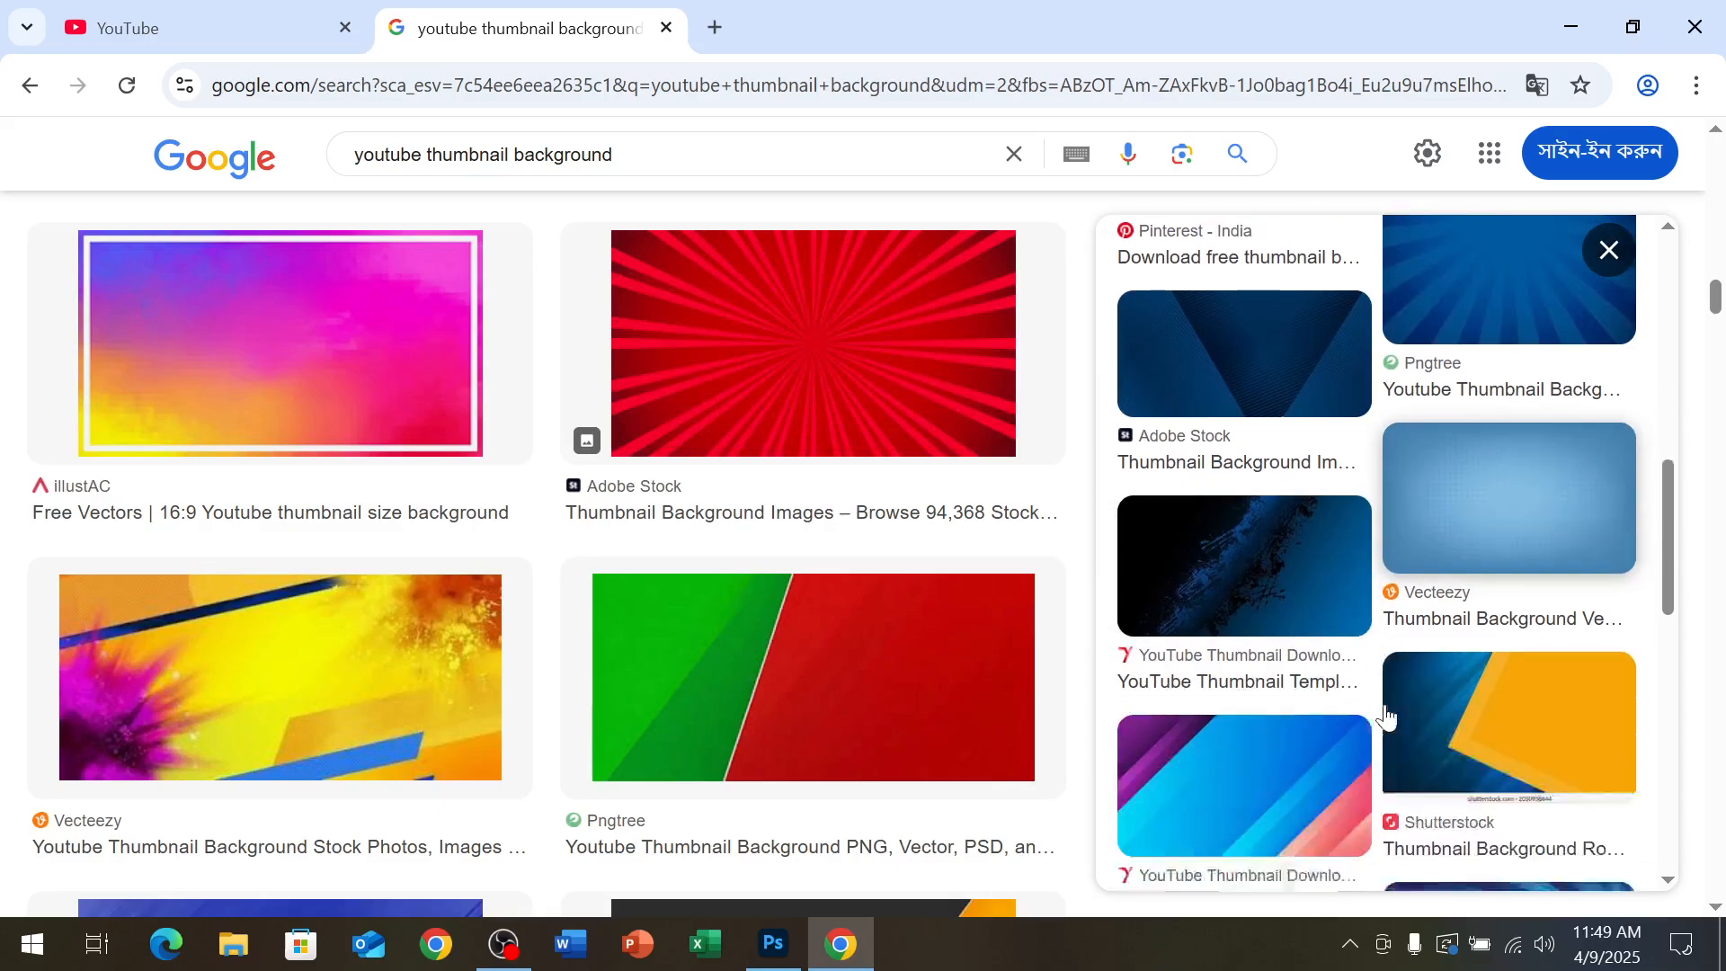
scroll(1388, 717, "down", 6)
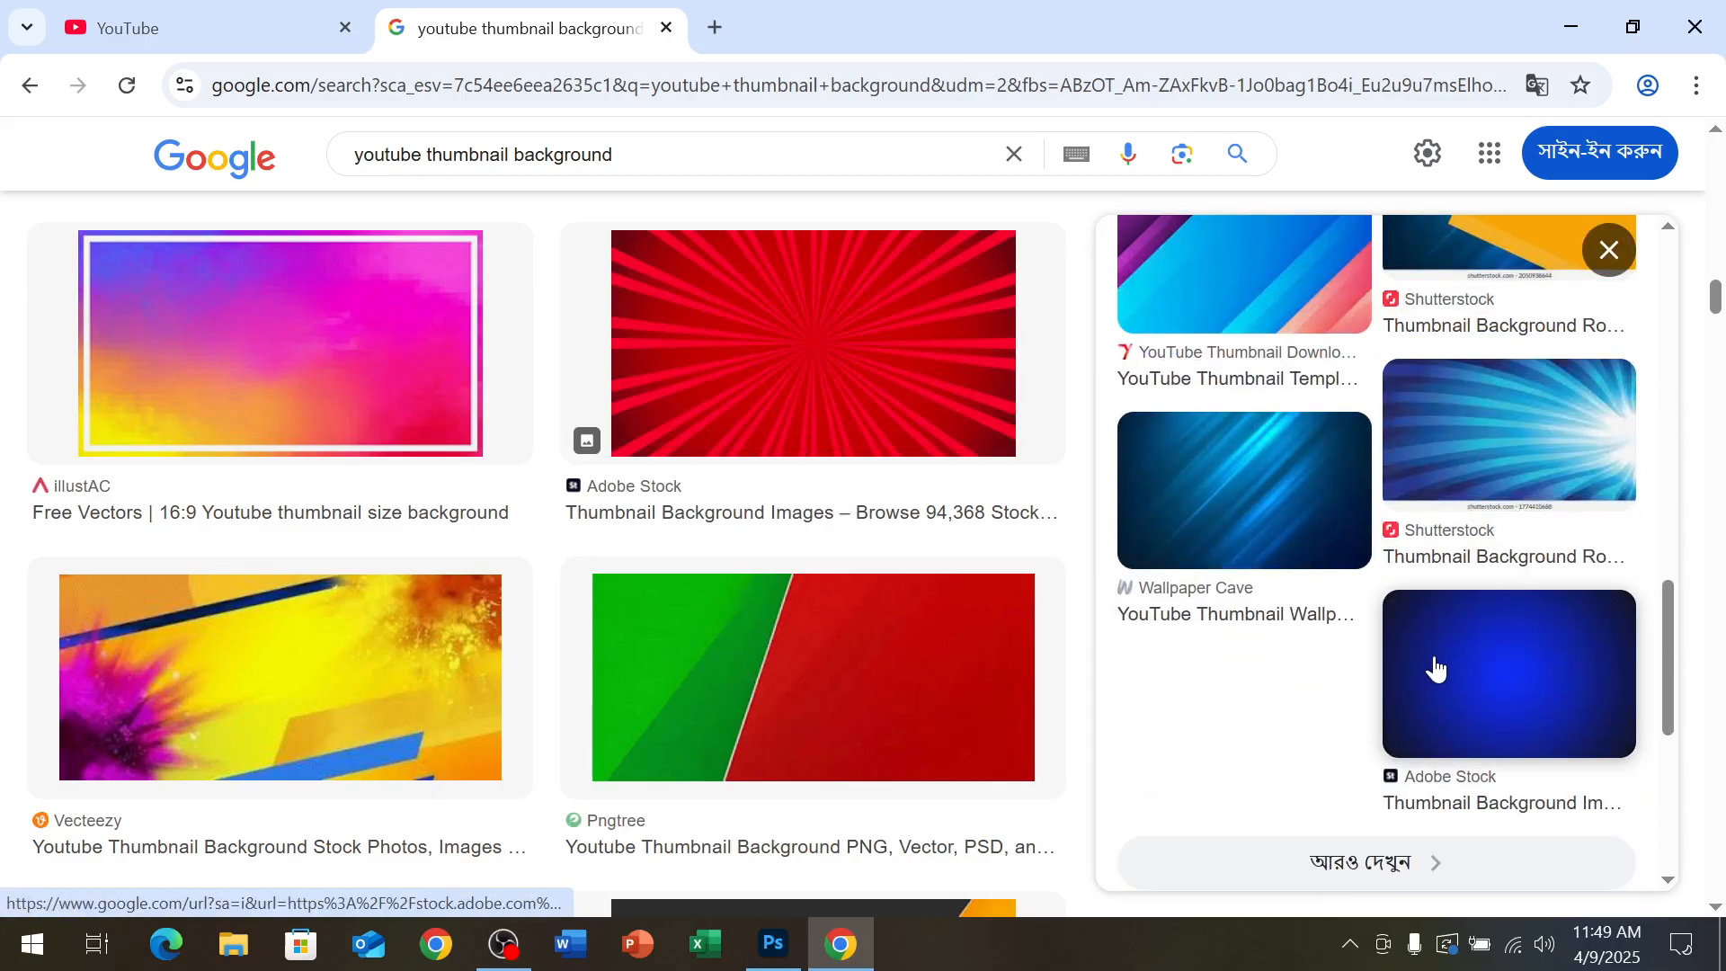
scroll(1340, 686, "up", 4)
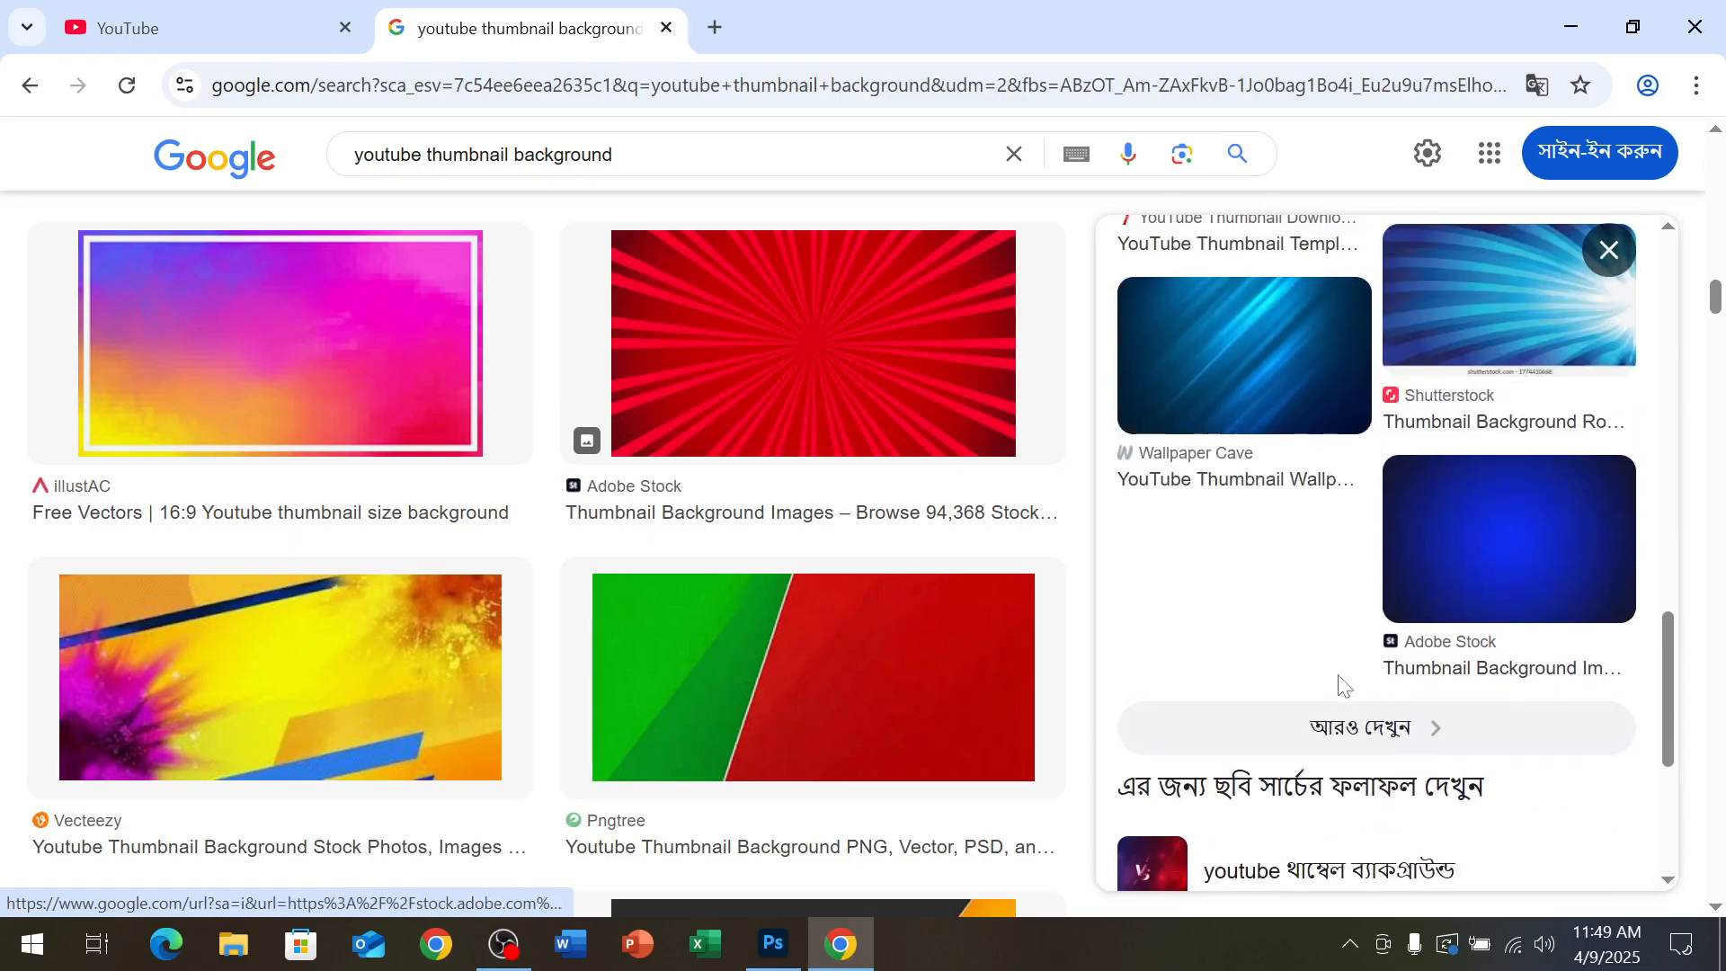
left_click(1358, 730)
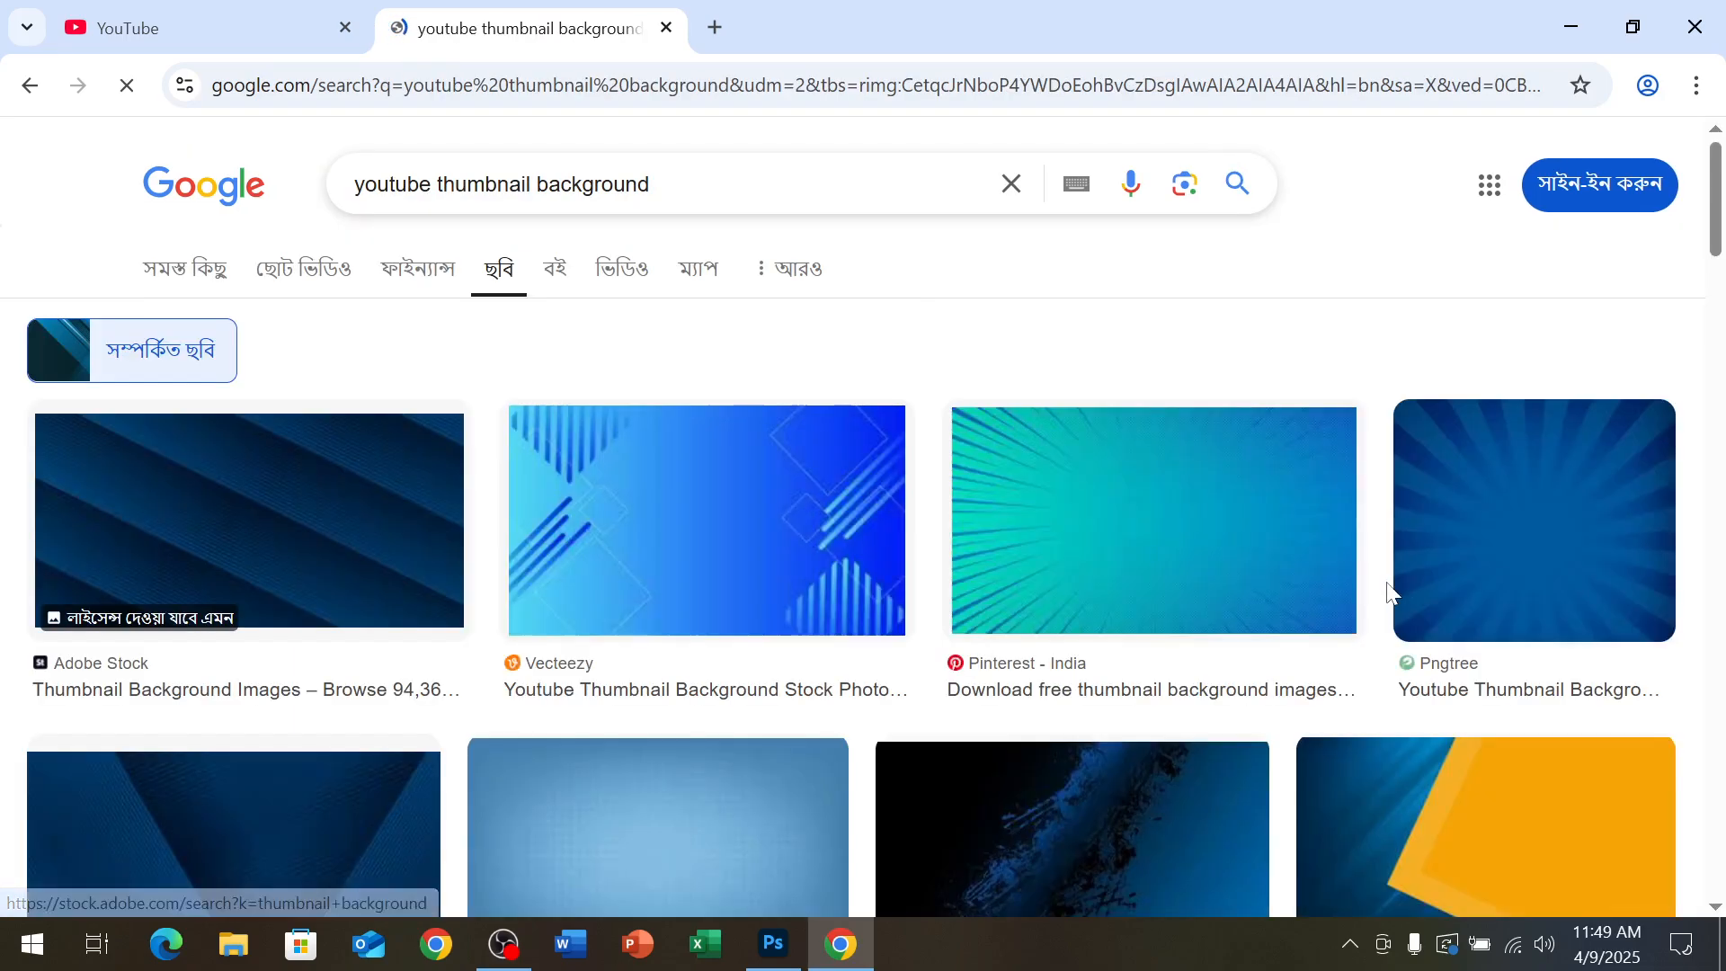
scroll(884, 663, "down", 5)
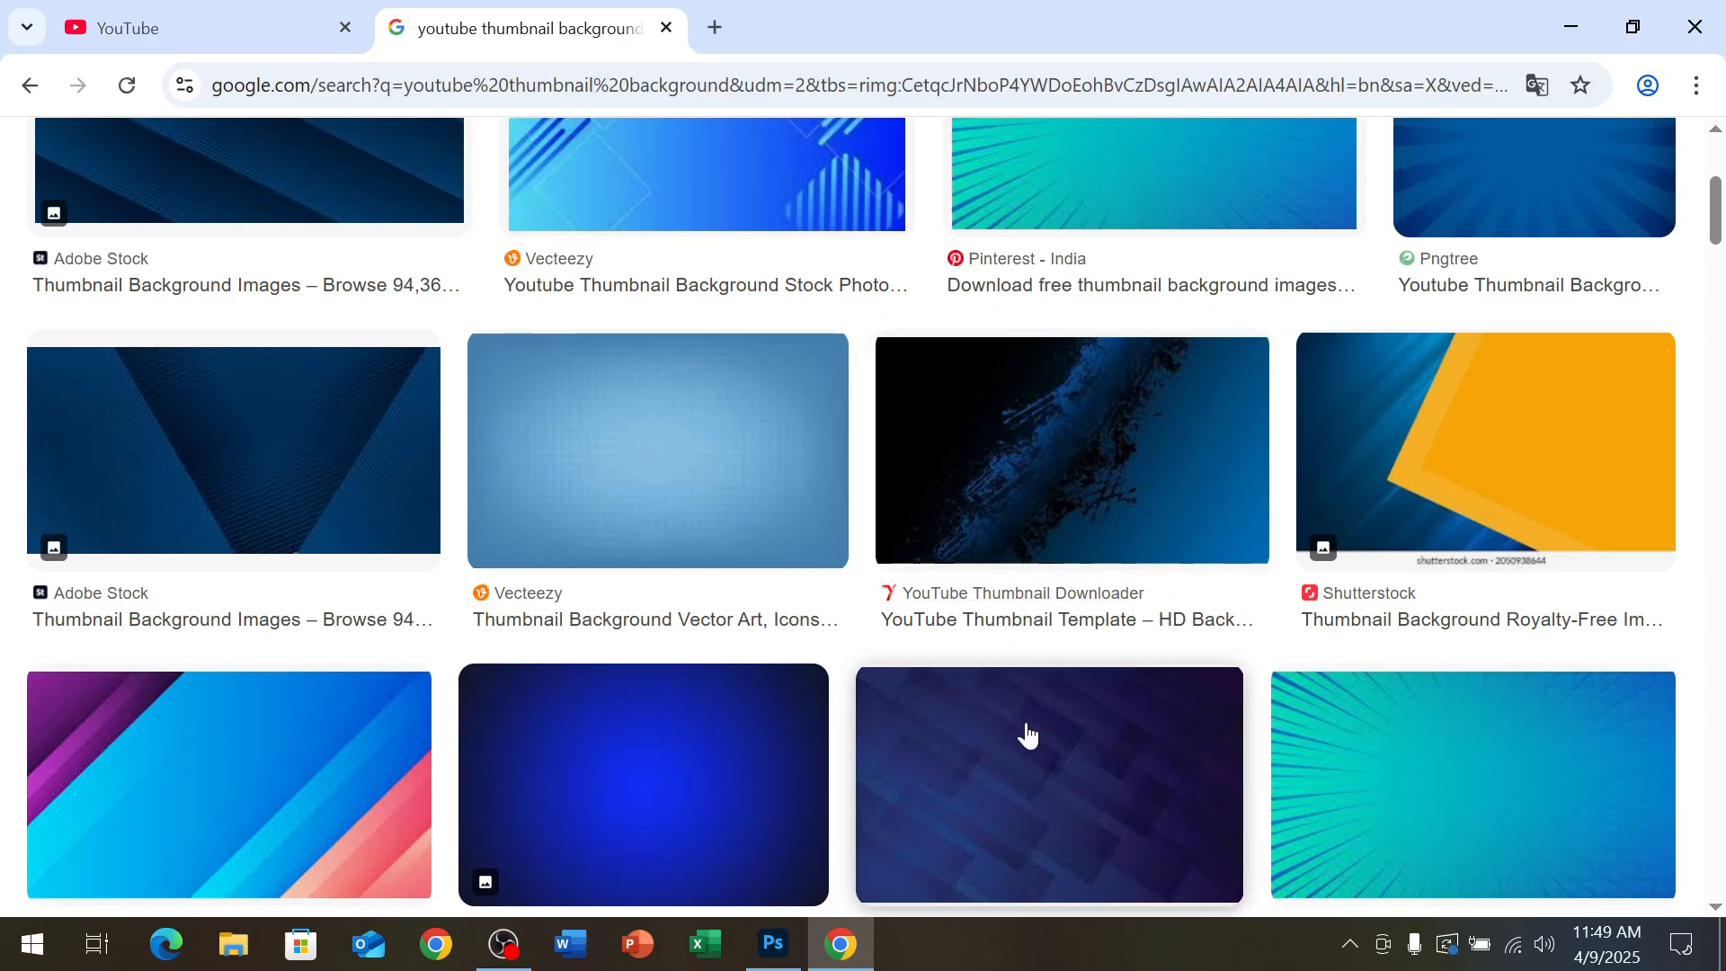
scroll(1021, 730, "down", 4)
scroll(1008, 727, "down", 10)
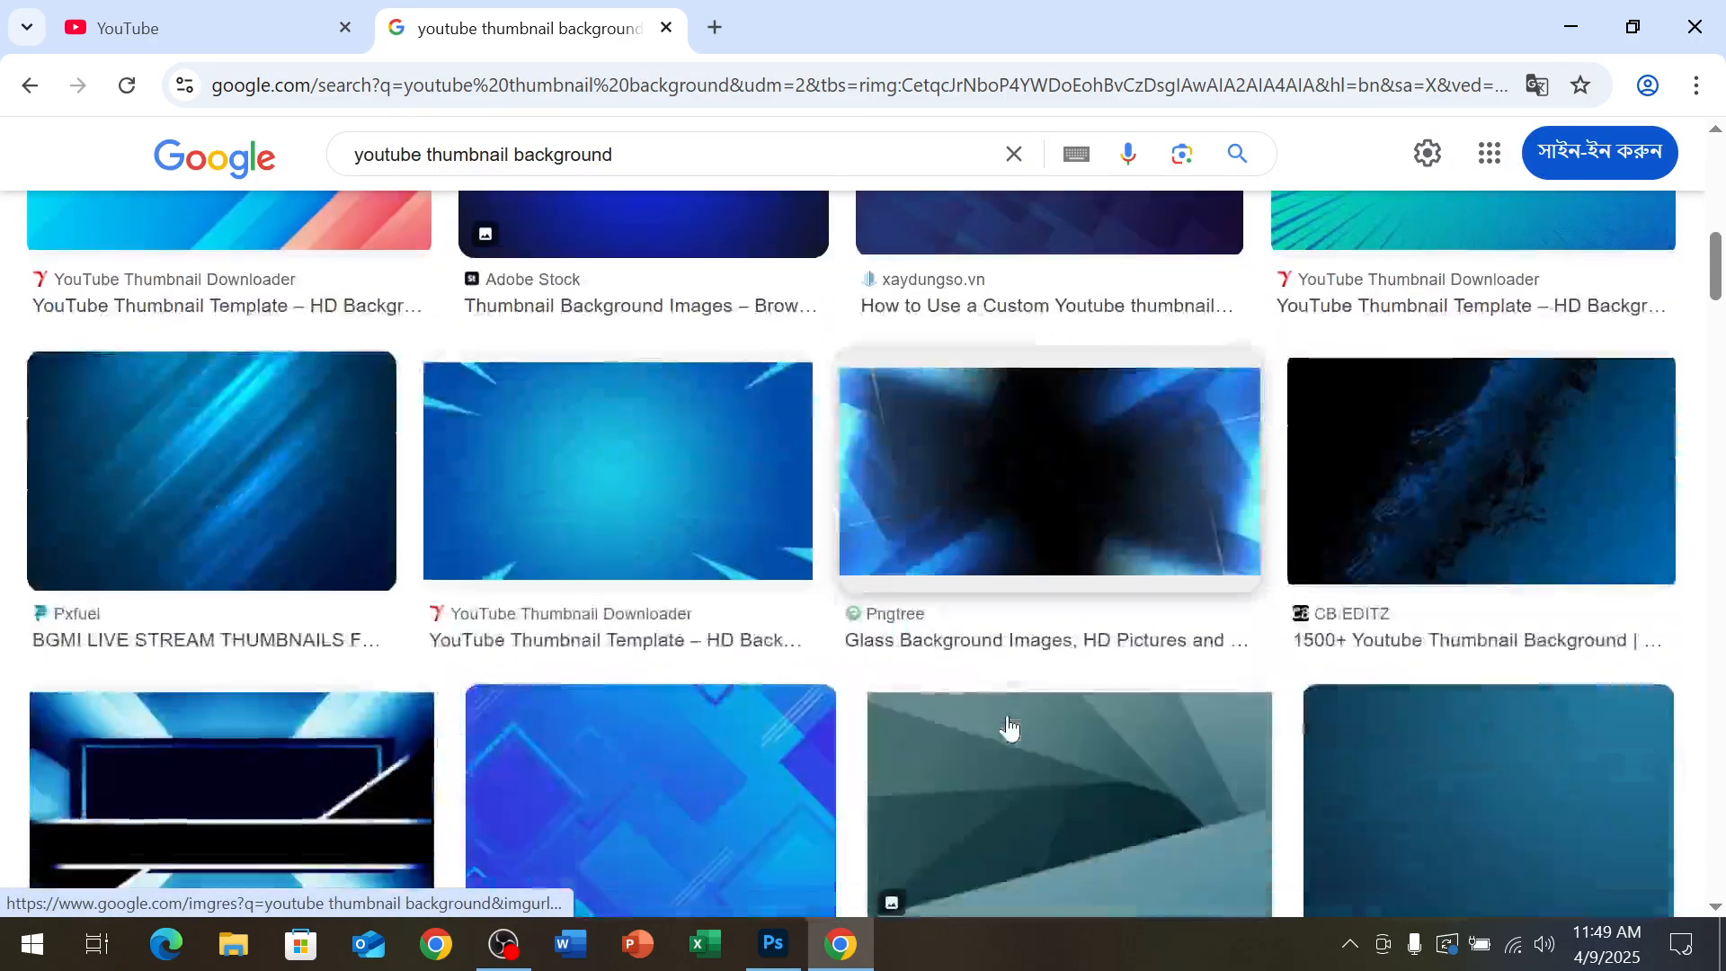
scroll(1008, 726, "down", 3)
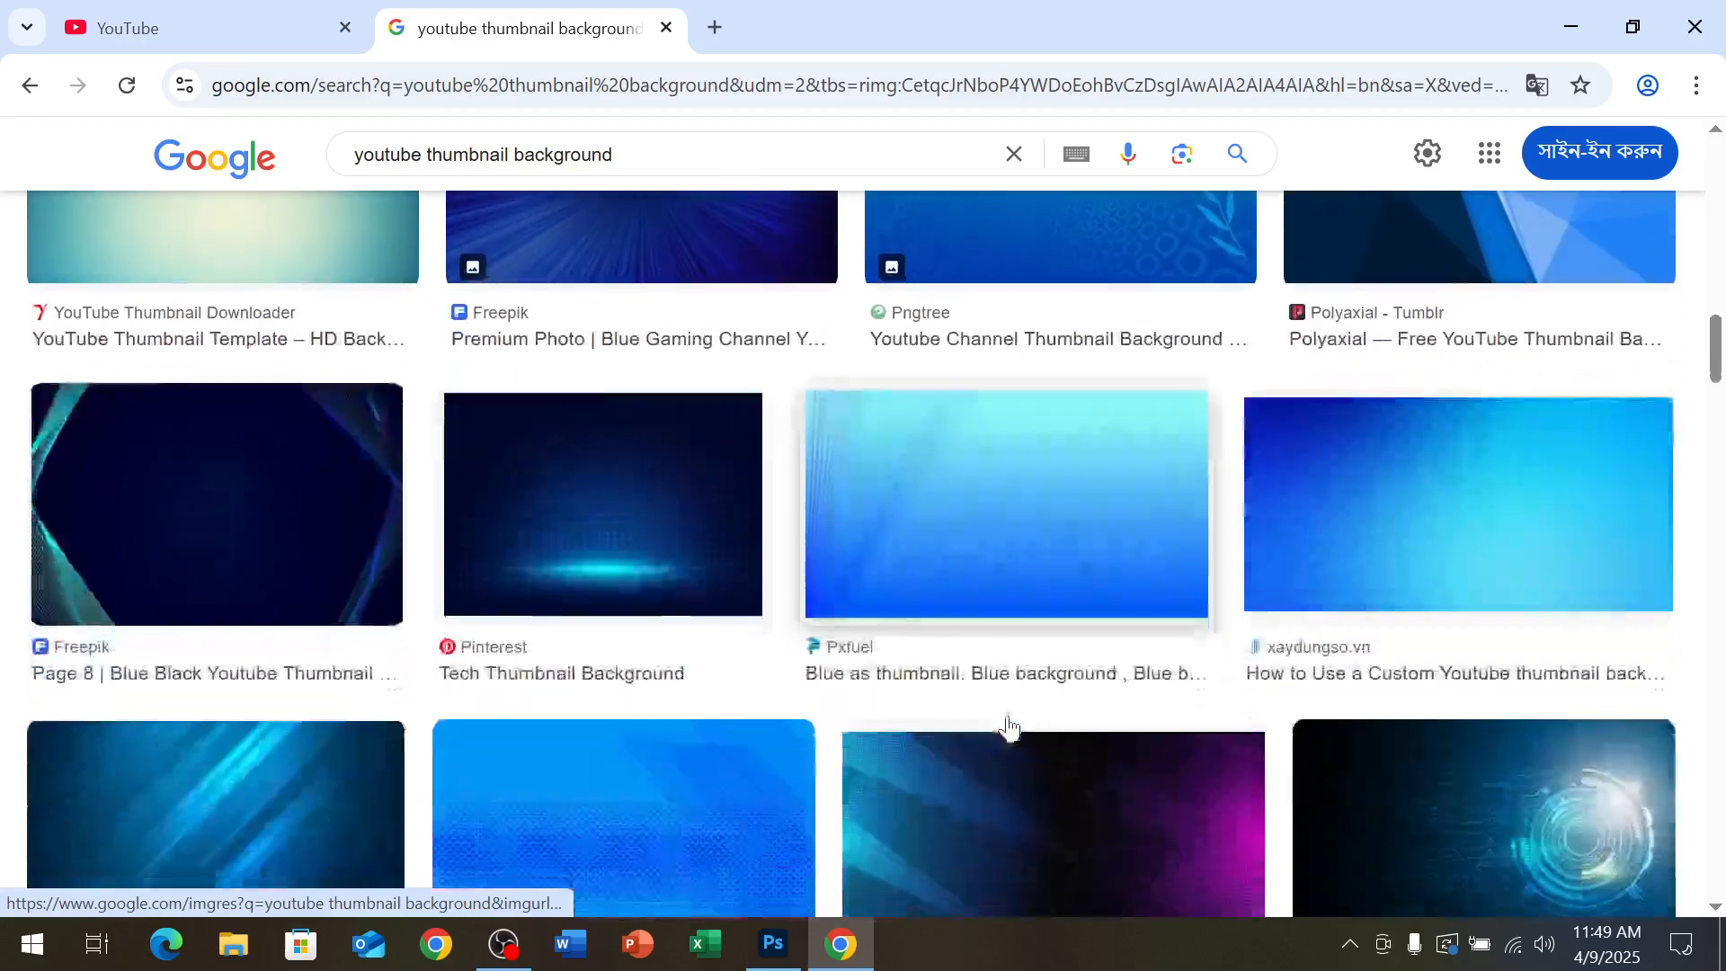
scroll(1008, 726, "up", 9)
scroll(1008, 727, "down", 8)
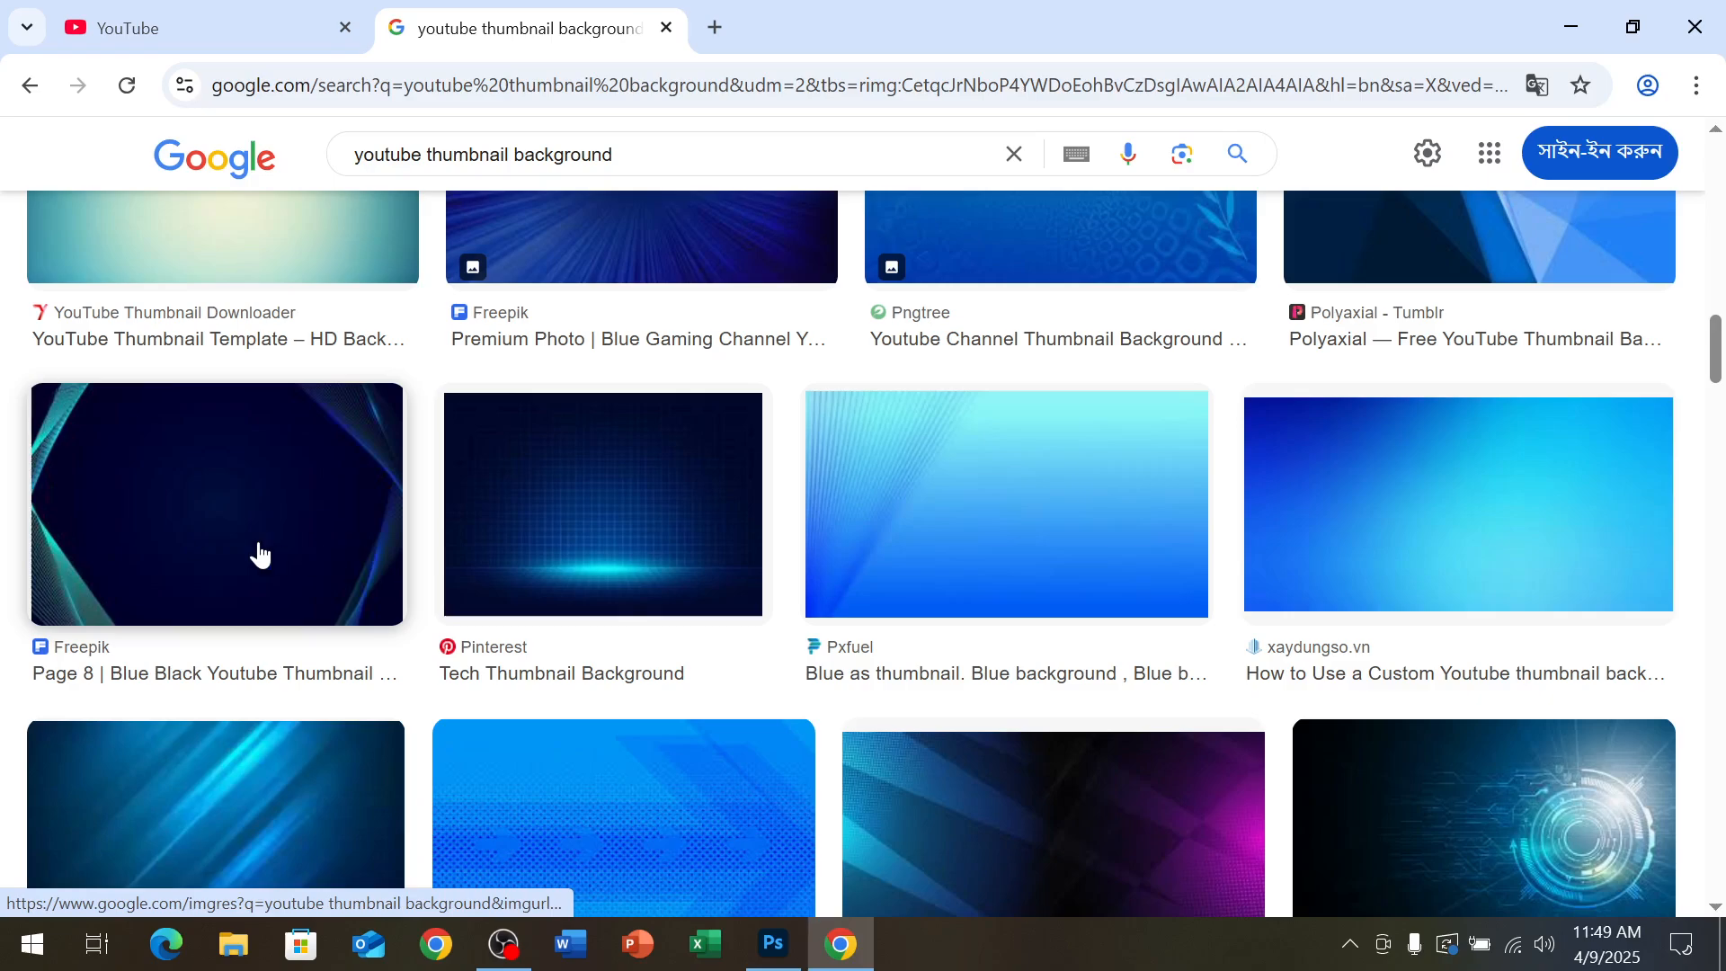
Copy the Freepik dark navy background with teal line edges and paste it onto a new layer in Photoshop
left_click(259, 555)
right_click(1333, 433)
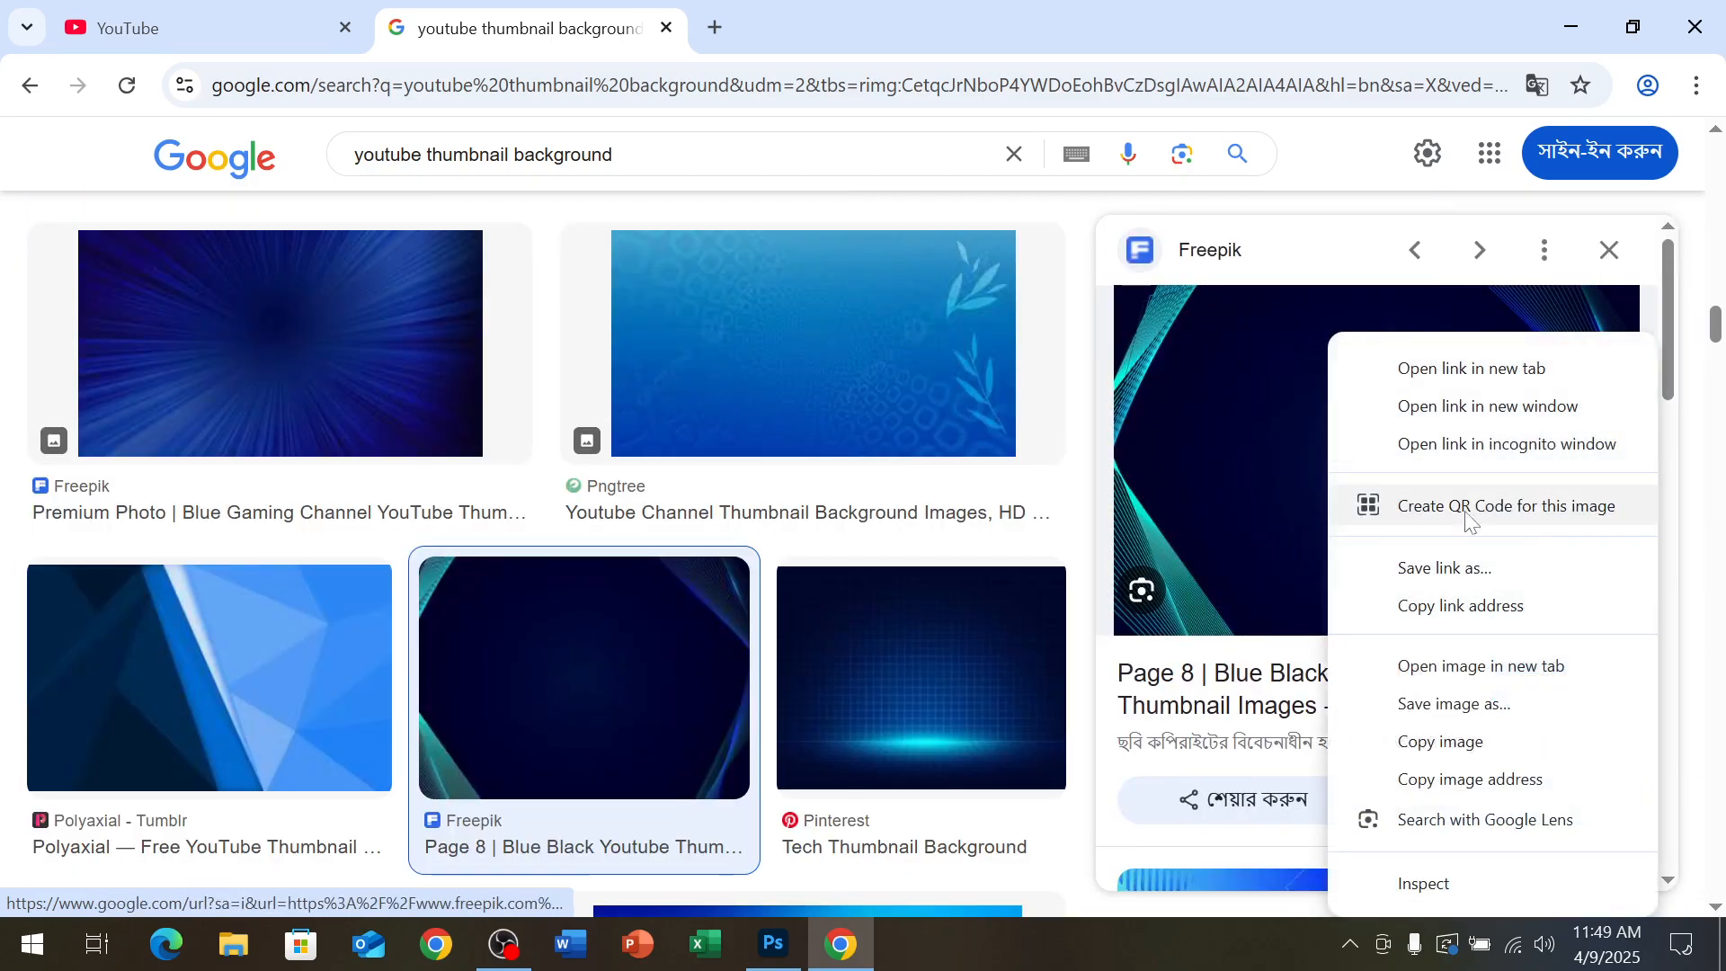
left_click(1447, 742)
left_click(773, 944)
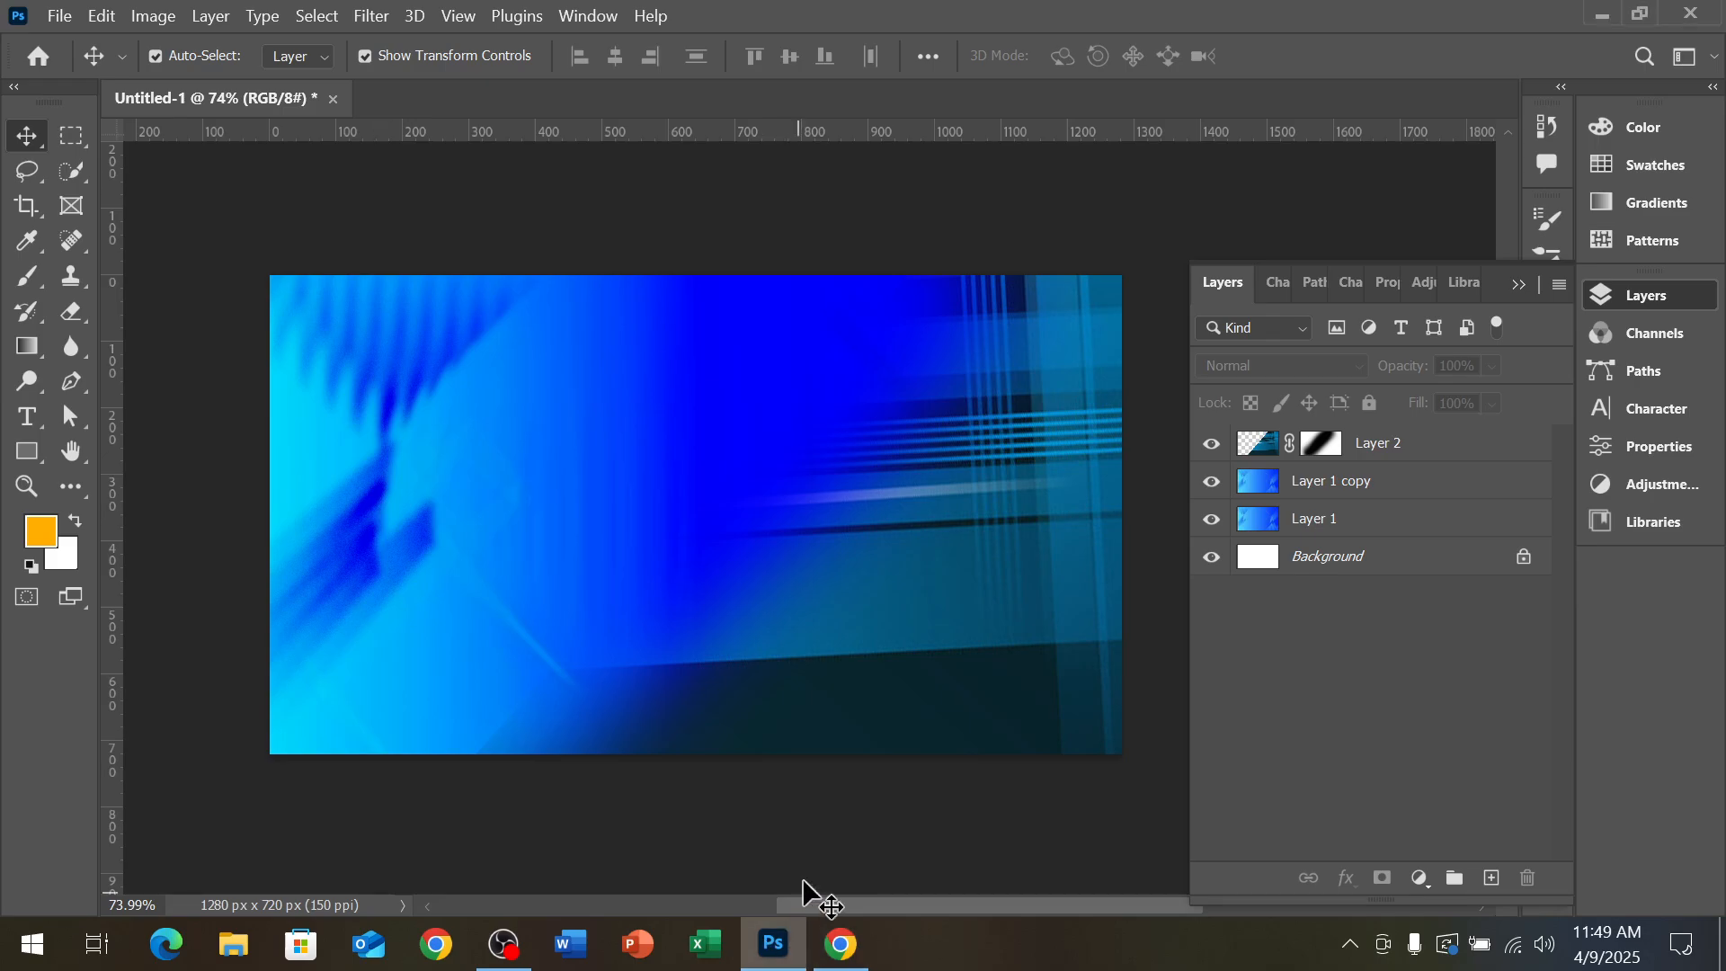
left_click(1493, 878)
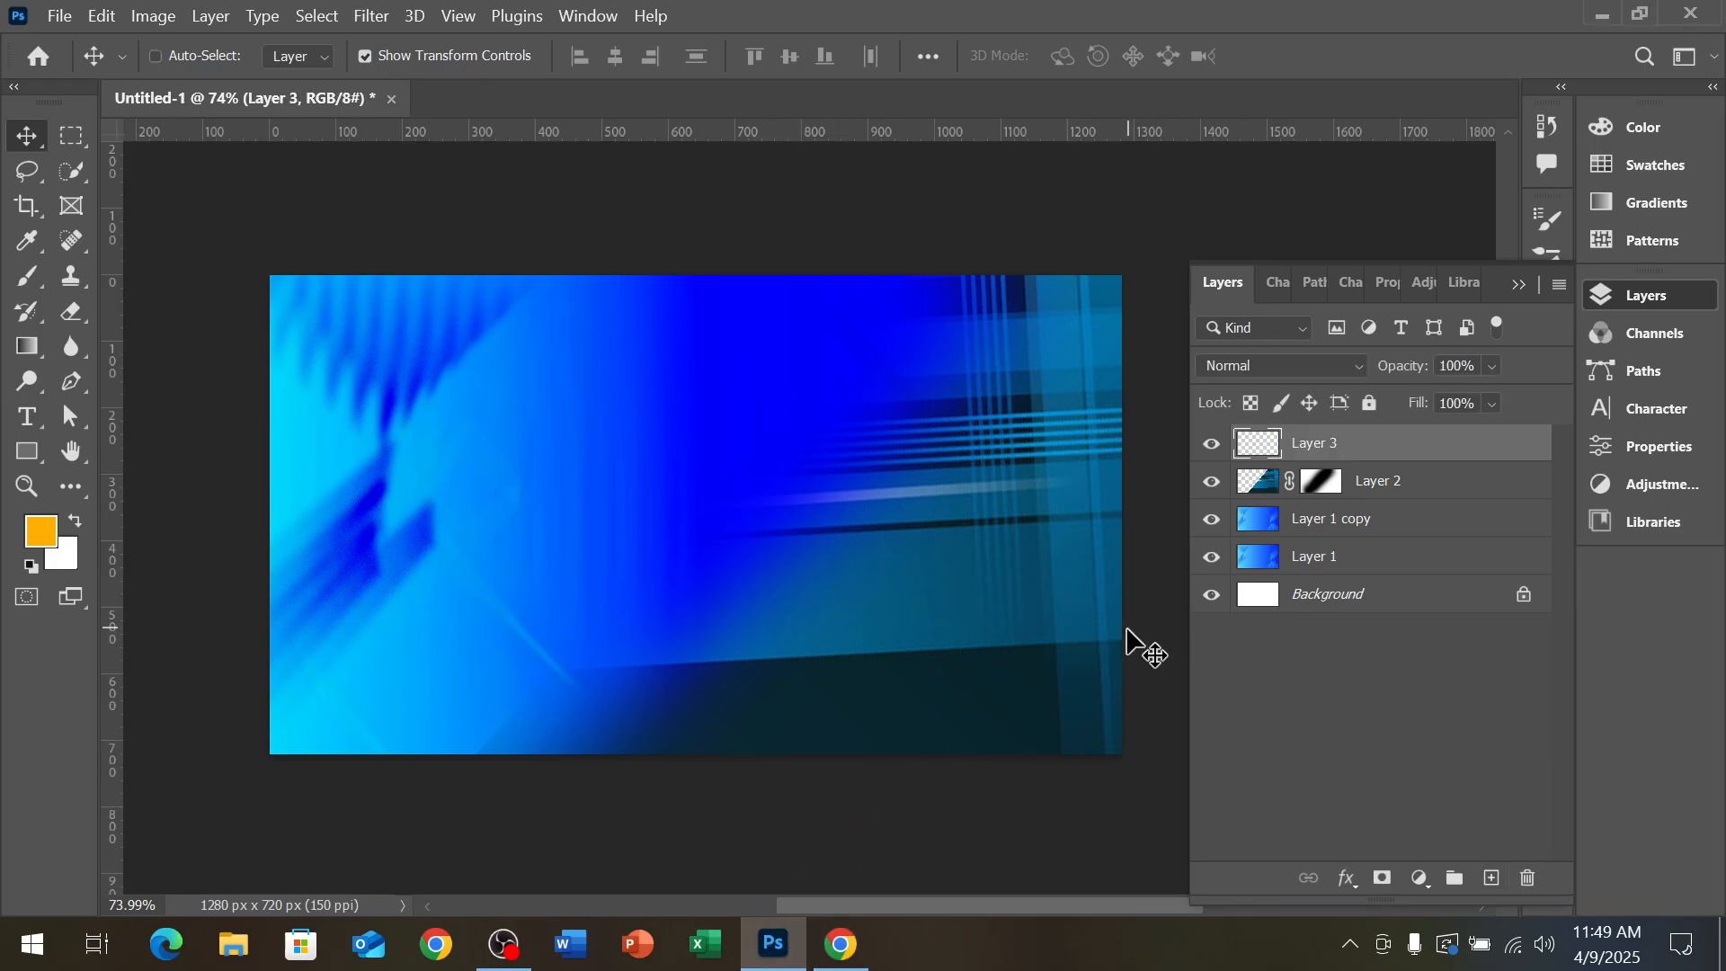
key("ctrl+v")
Move the pasted navy image to the canvas's upper left, enlarge it to about 130% and rotate it about 15.6°
left_click_drag(807, 598, 611, 505)
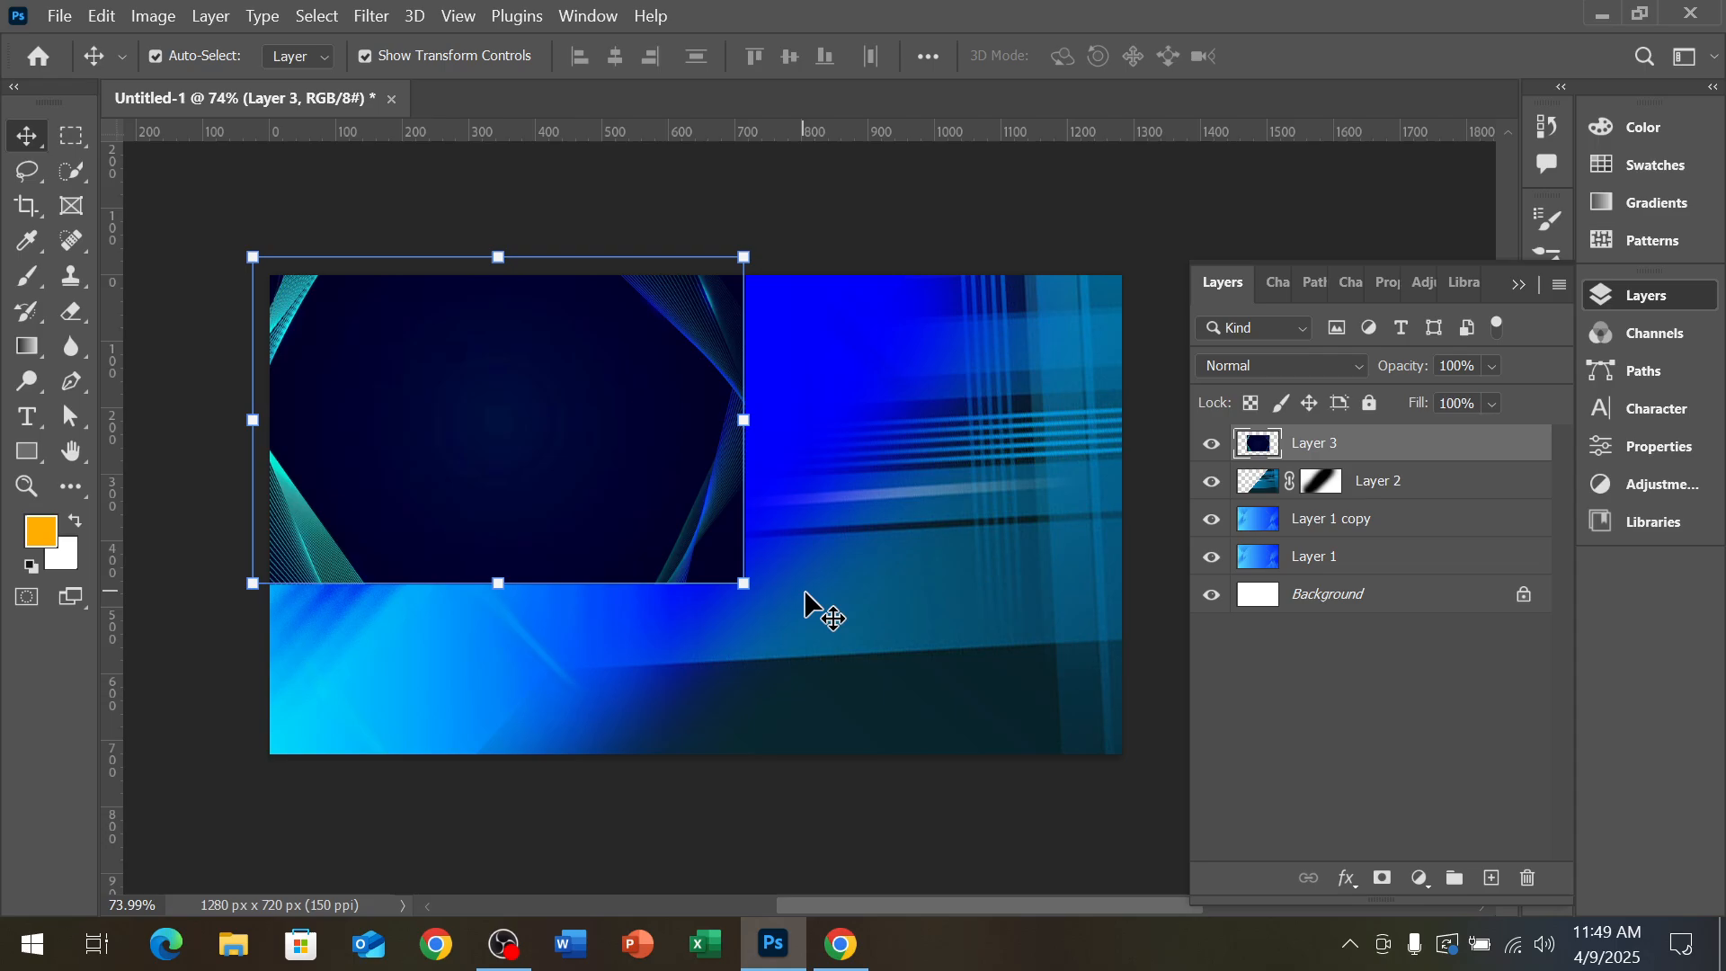
left_click_drag(744, 584, 875, 720)
left_click_drag(764, 621, 833, 598)
left_click_drag(1041, 759, 898, 845)
left_click_drag(791, 694, 783, 531)
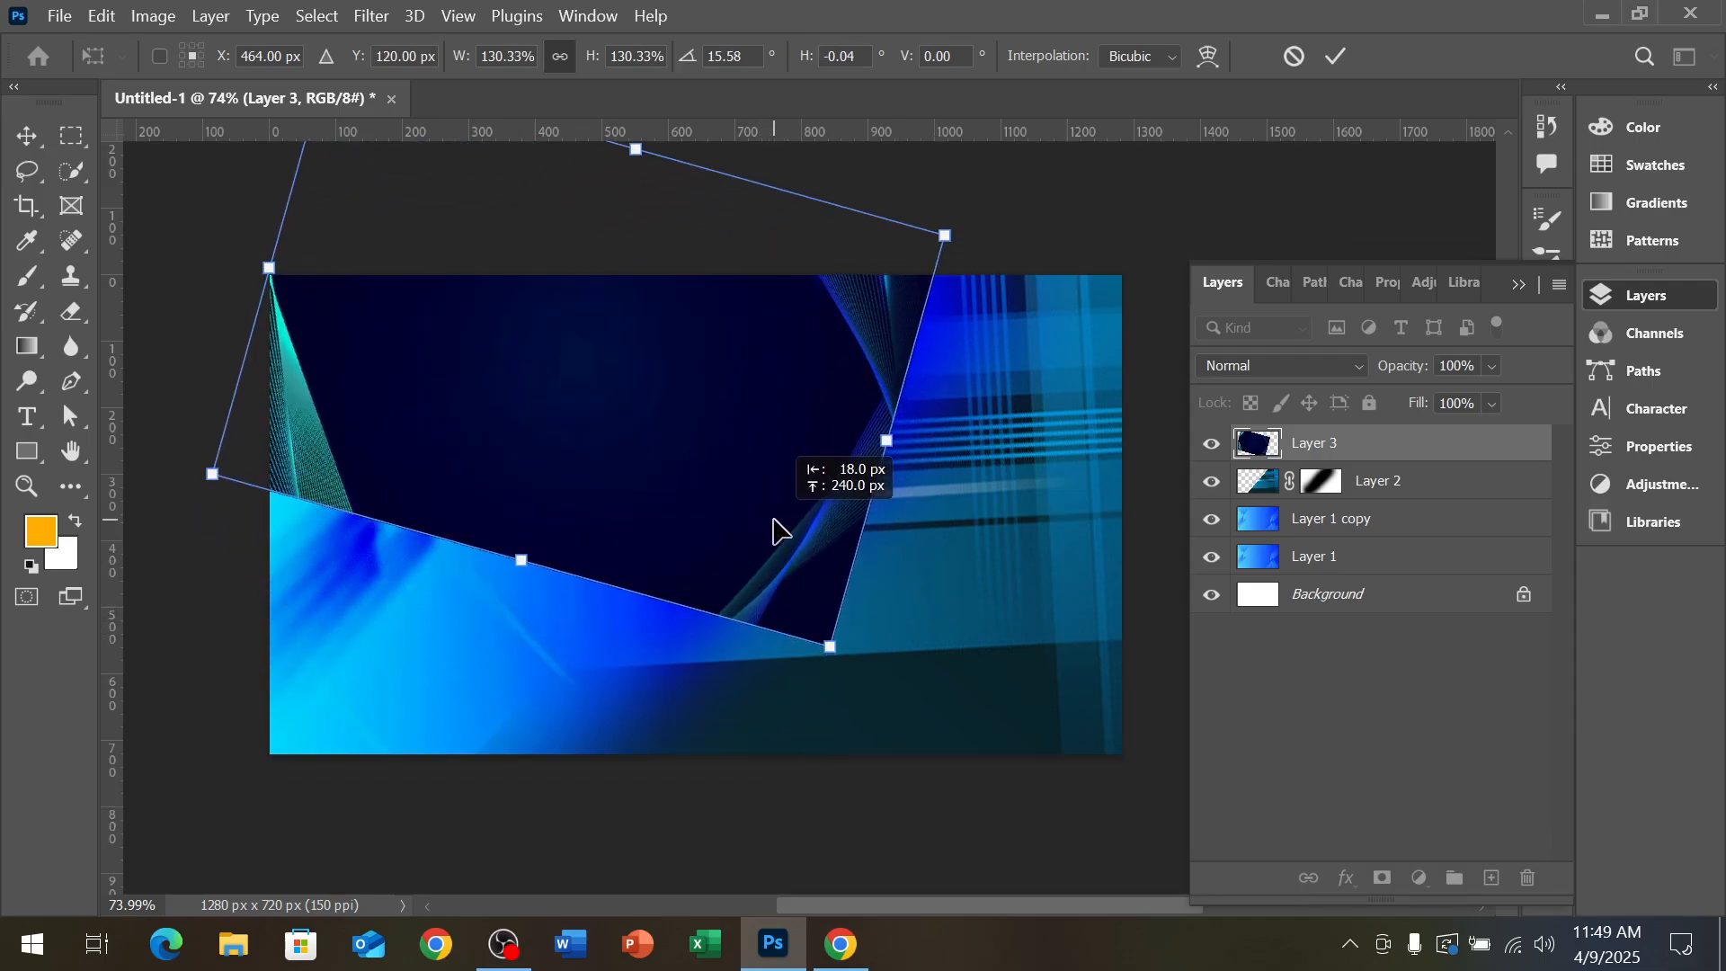
Enlarge the navy image to about 237% and position it so its teal line pattern fills the canvas's lower-left corner
left_click_drag(837, 645, 1167, 890)
left_click_drag(297, 541, 374, 523)
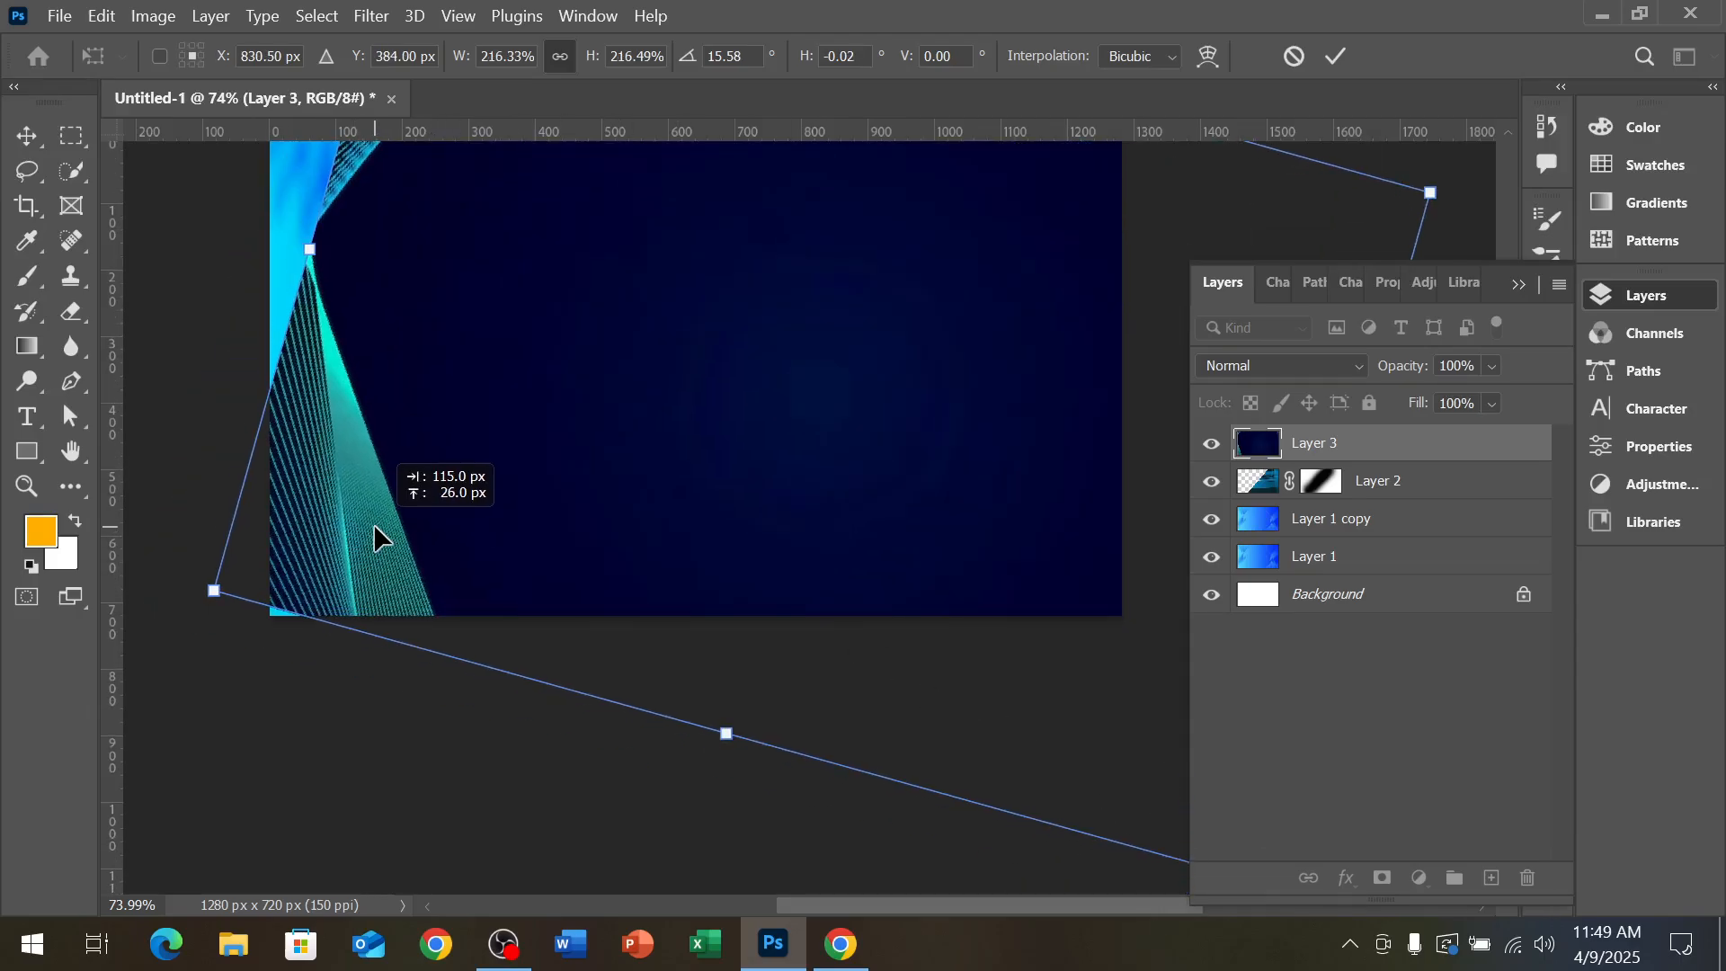
scroll(374, 545, "up", 2)
left_click_drag(308, 340, 247, 273)
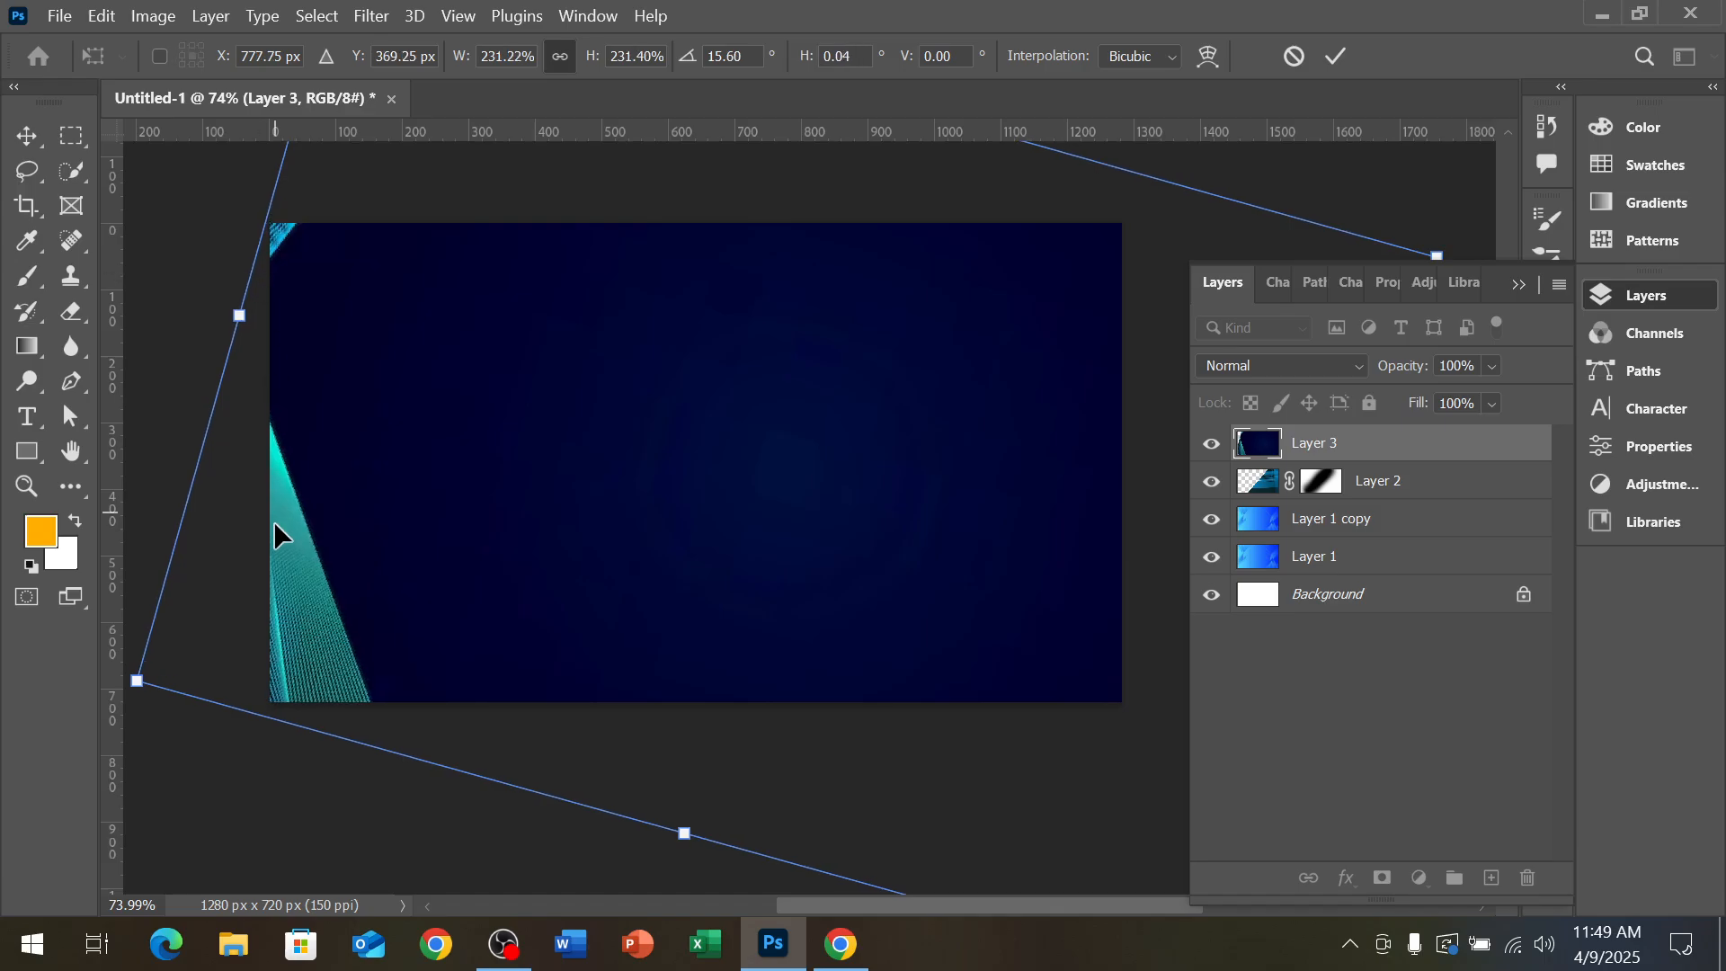
left_click_drag(335, 597, 411, 594)
scroll(412, 598, "down", 2)
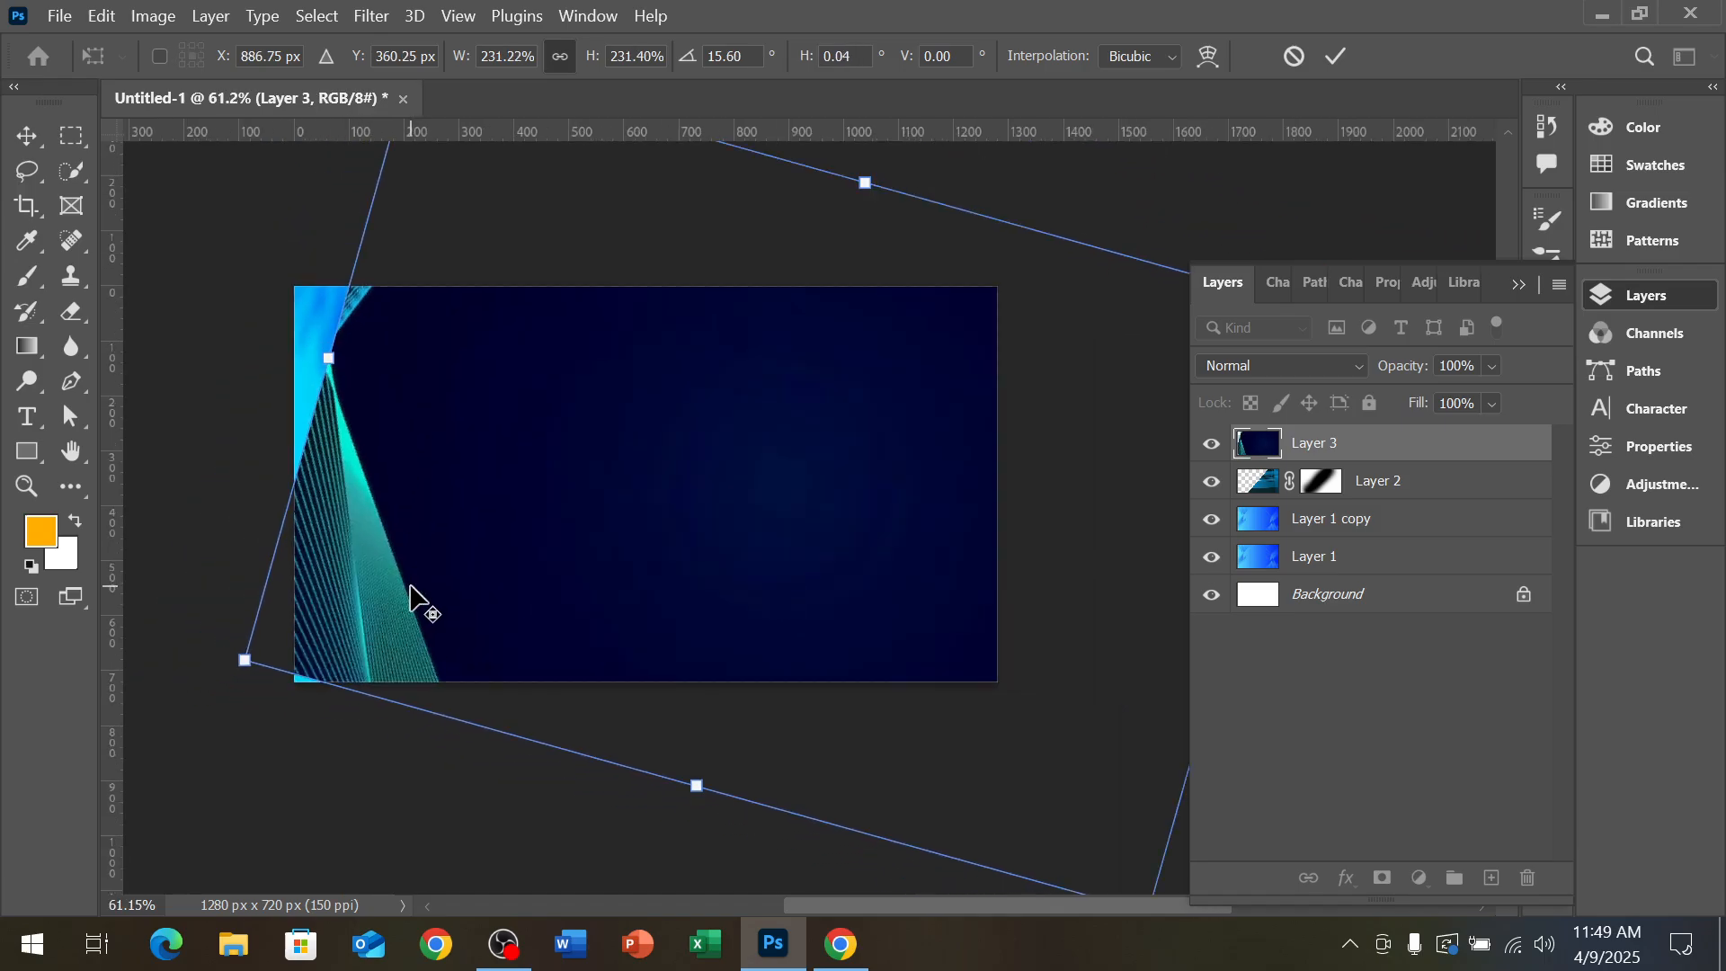
left_click_drag(250, 662, 221, 665)
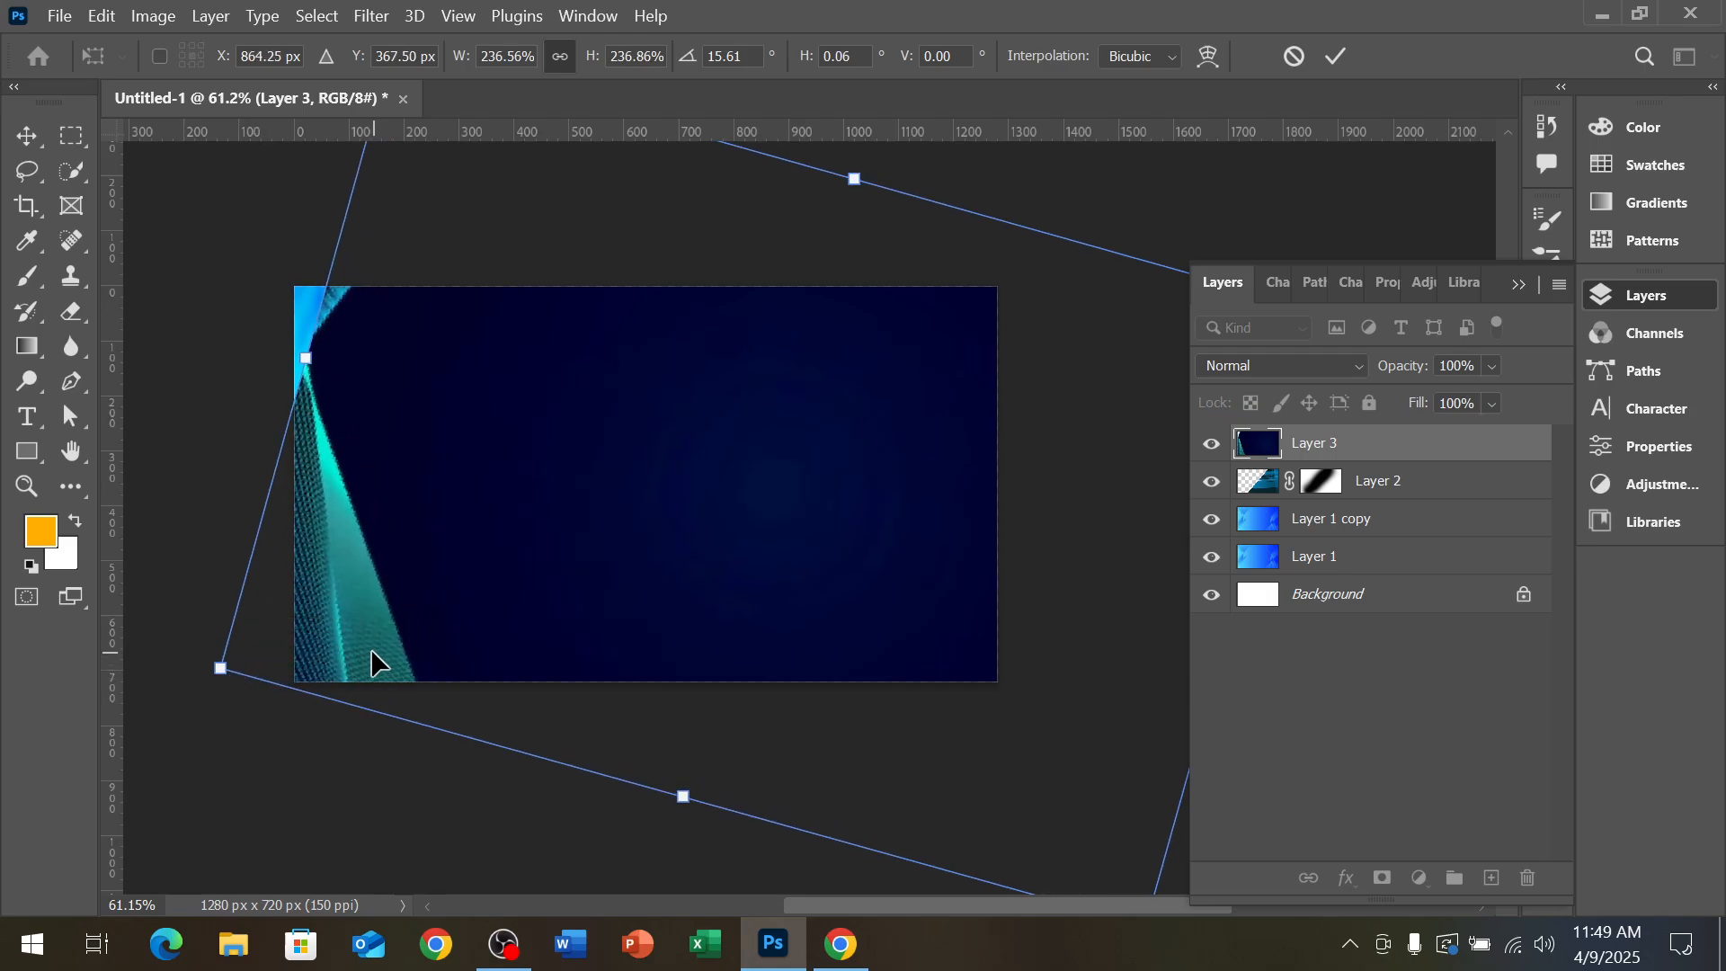
left_click_drag(374, 662, 404, 677)
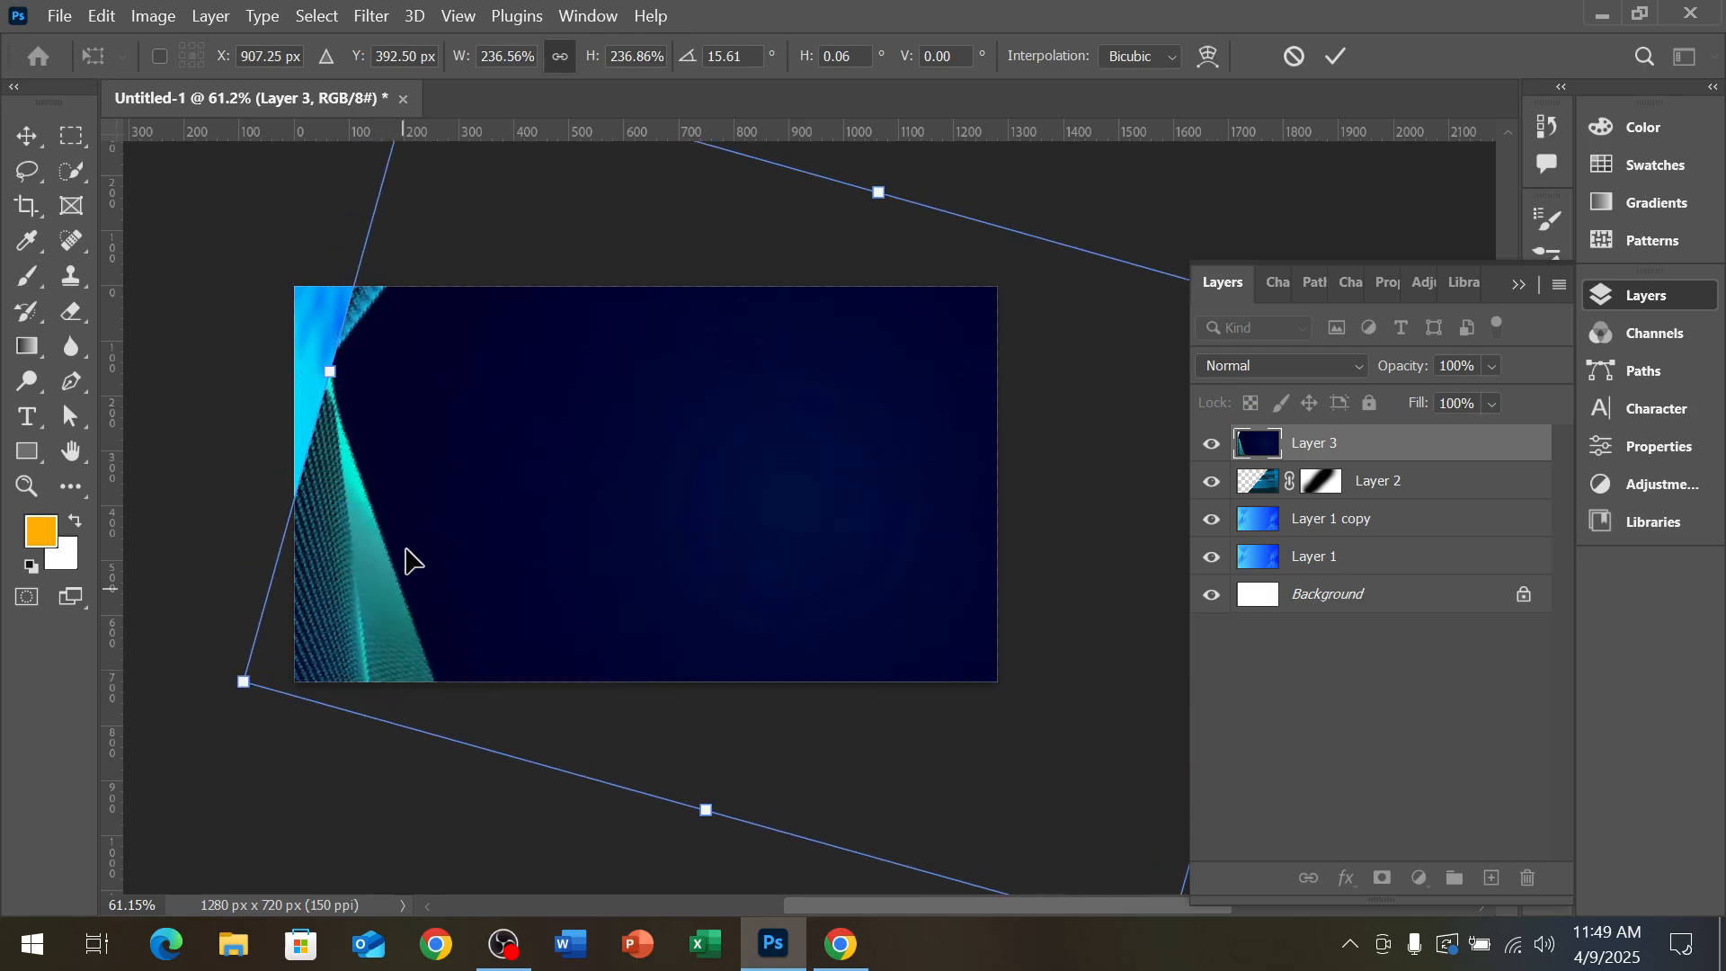
scroll(353, 377, "down", 2)
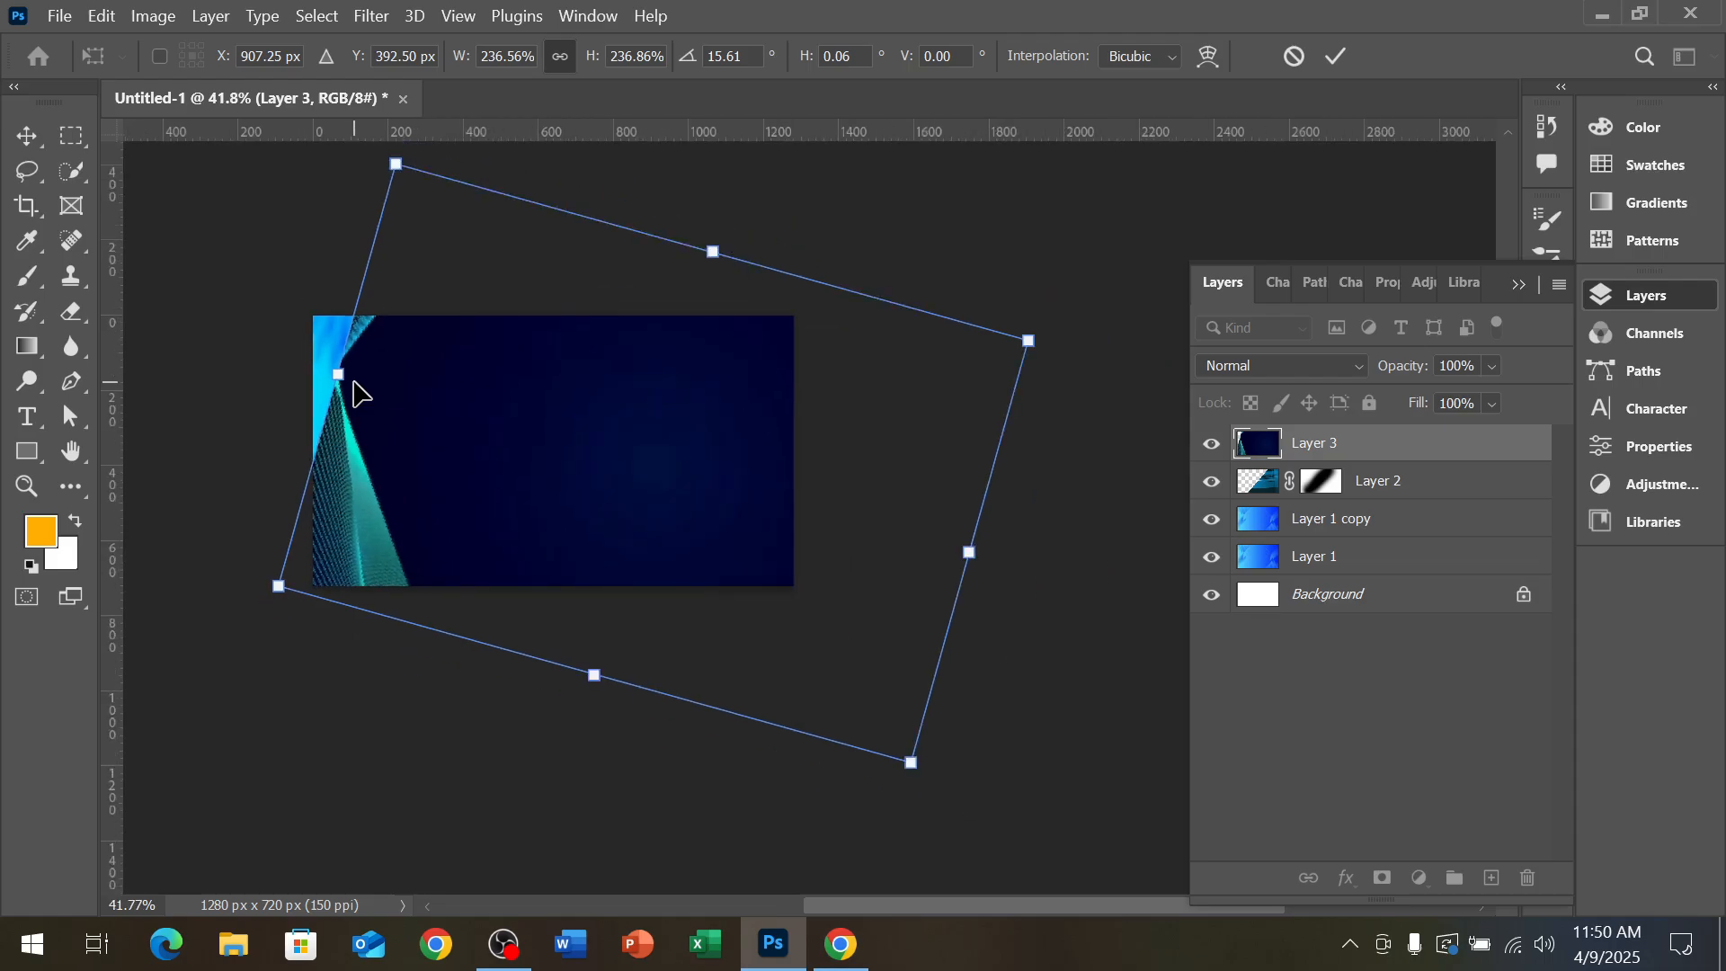
key("Return")
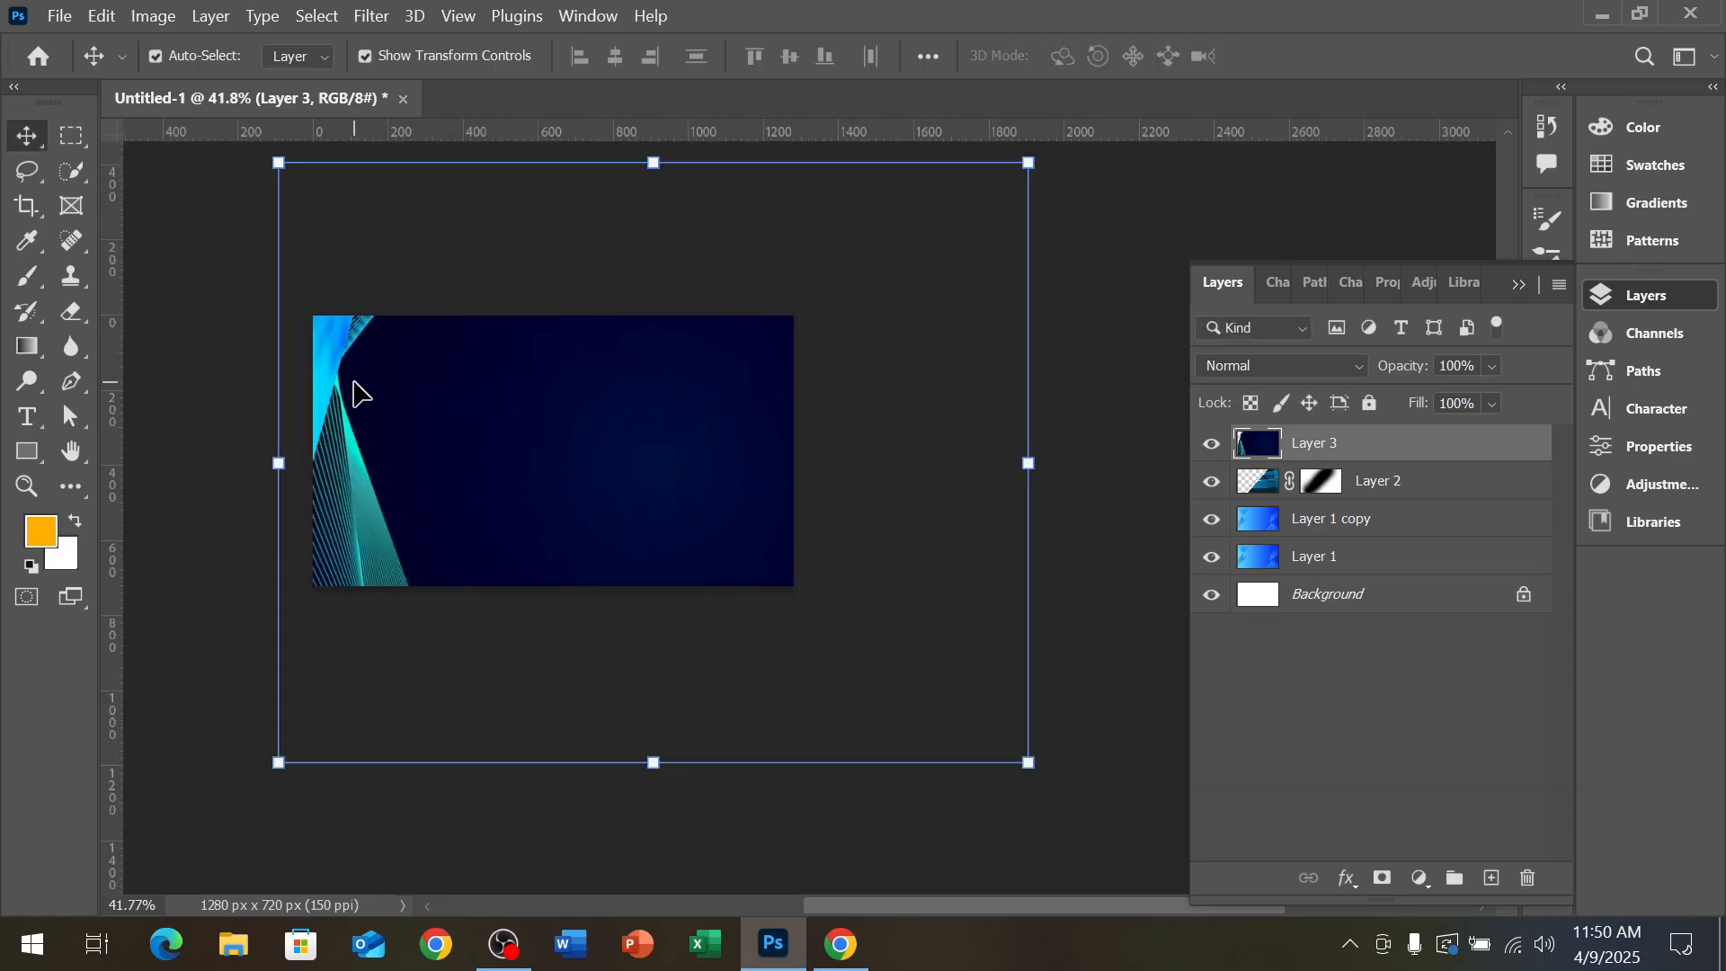
Mask Layer 3 and paint black with a 700 px brush, leaving mainly the lower-left line pattern, and deselect the layer
left_click(1382, 879)
left_click(27, 276)
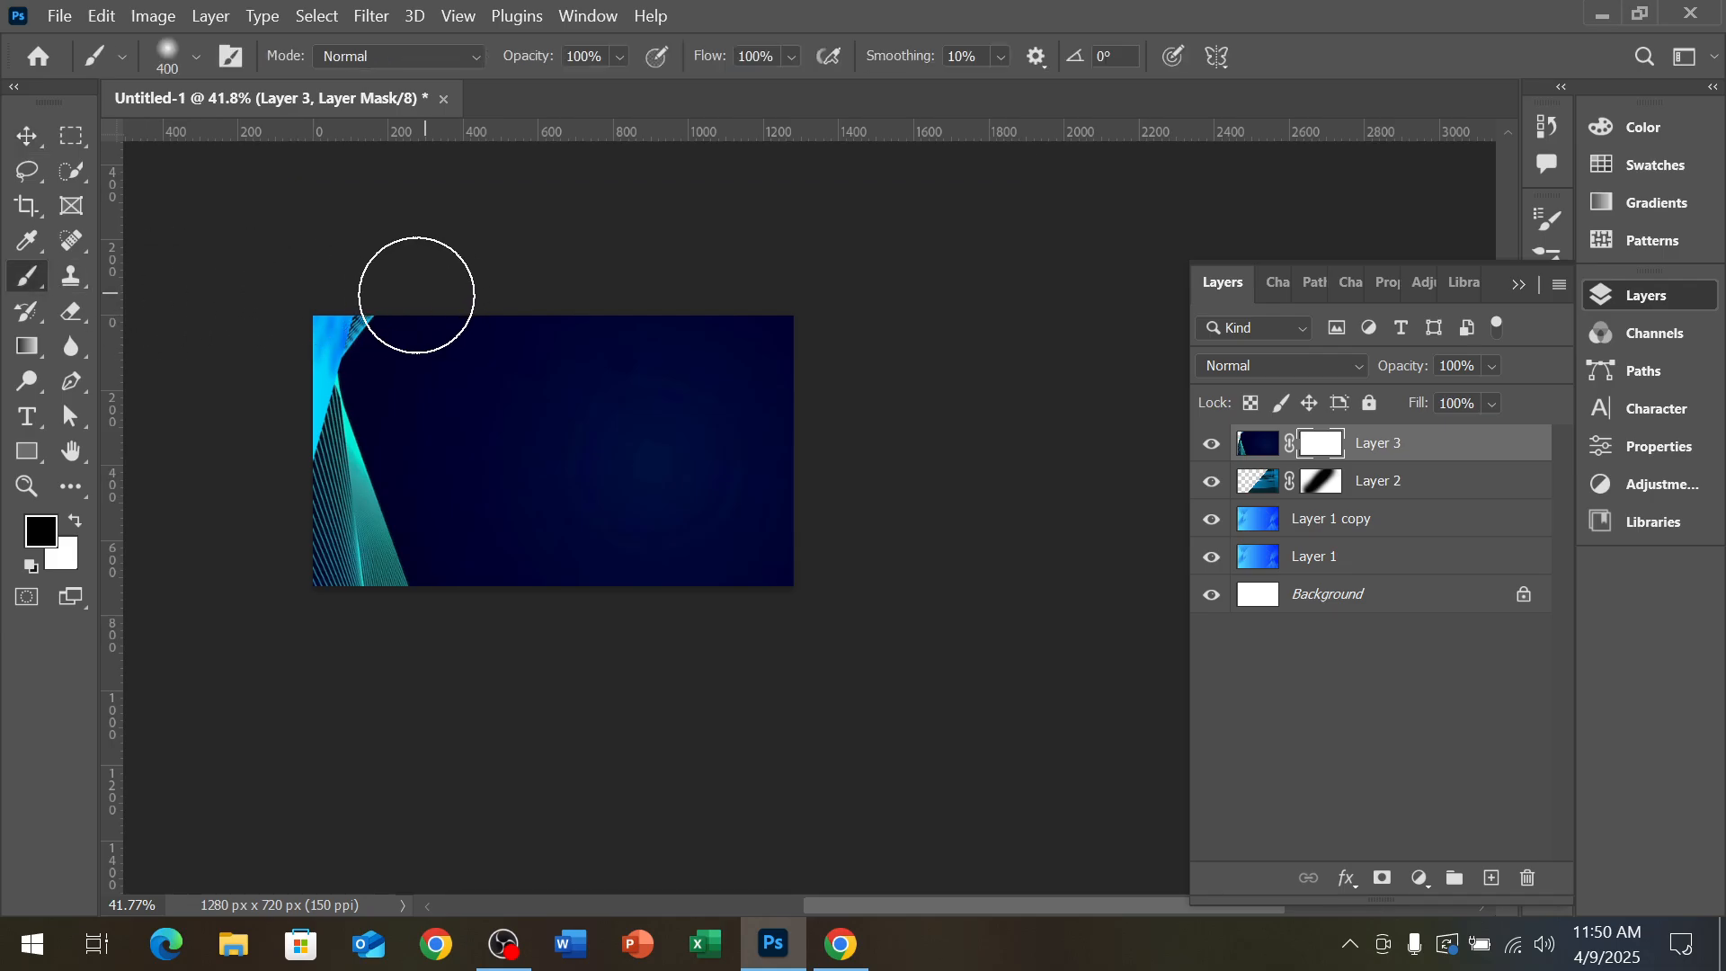
key("bracketright")
mouse_move(424, 308)
left_mouse_down()
mouse_move(704, 438)
mouse_move(807, 526)
mouse_move(712, 367)
mouse_move(746, 472)
mouse_move(451, 398)
mouse_move(566, 535)
mouse_move(430, 387)
mouse_move(486, 476)
mouse_move(655, 469)
mouse_move(633, 430)
mouse_move(648, 364)
left_mouse_up()
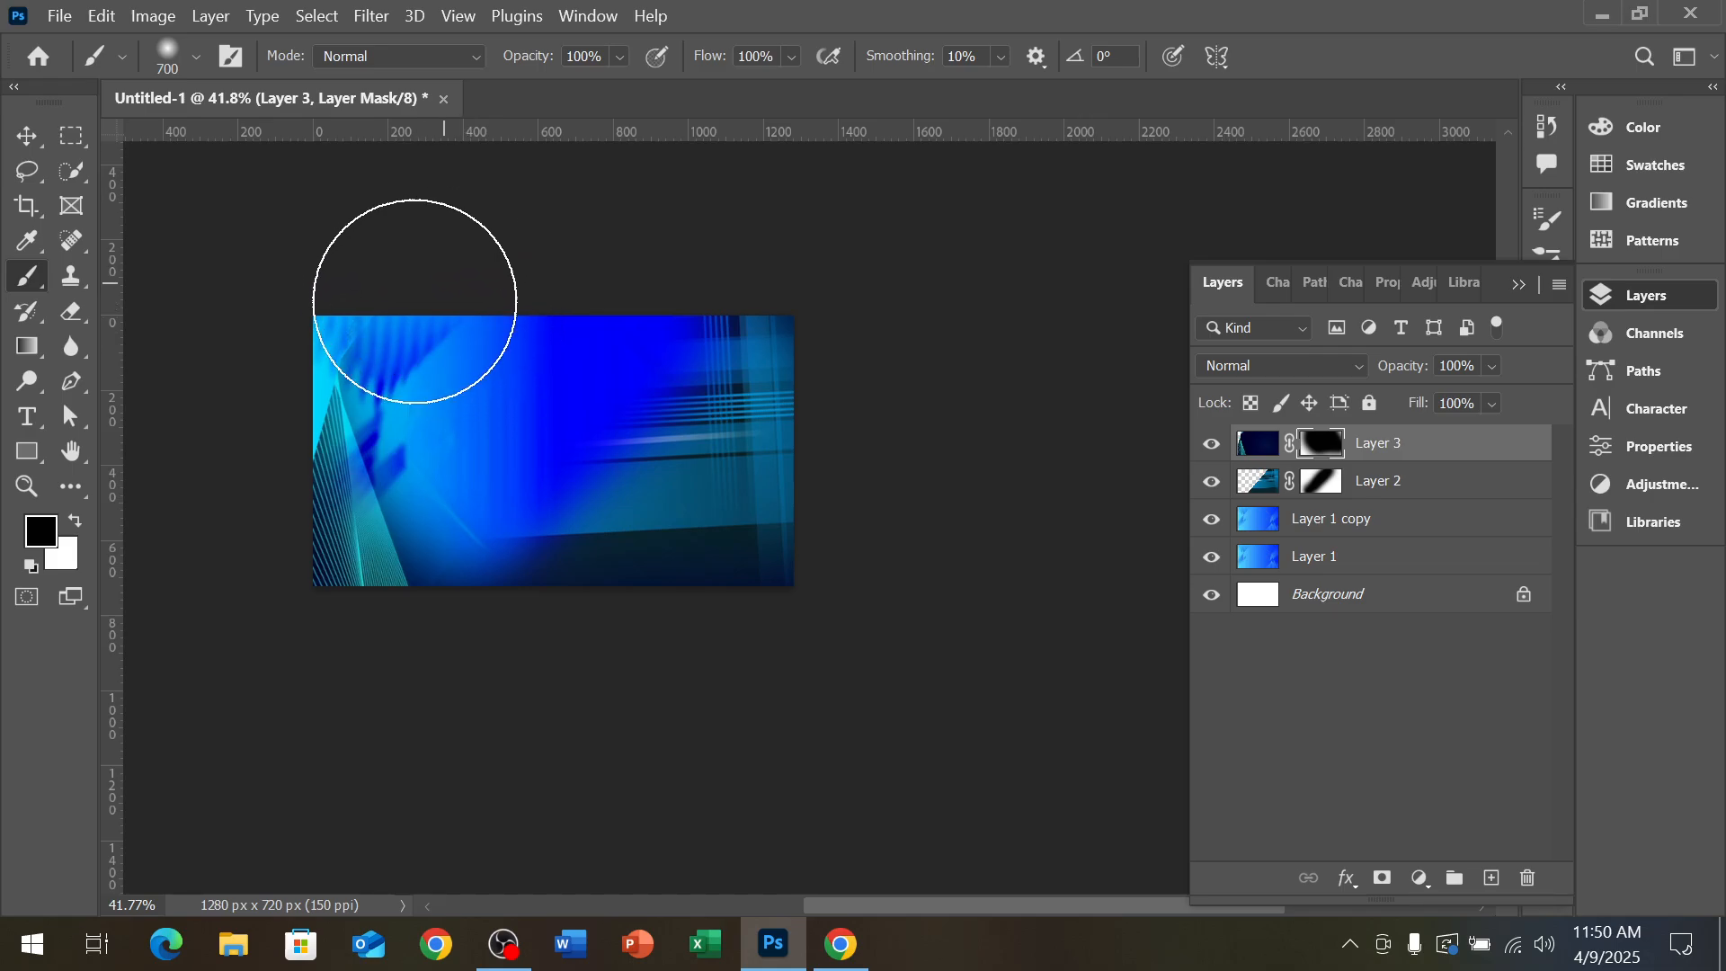
mouse_move(412, 283)
left_mouse_down()
mouse_move(528, 259)
mouse_move(636, 286)
mouse_move(687, 257)
mouse_move(636, 321)
mouse_move(665, 321)
mouse_move(570, 360)
mouse_move(620, 325)
left_mouse_up()
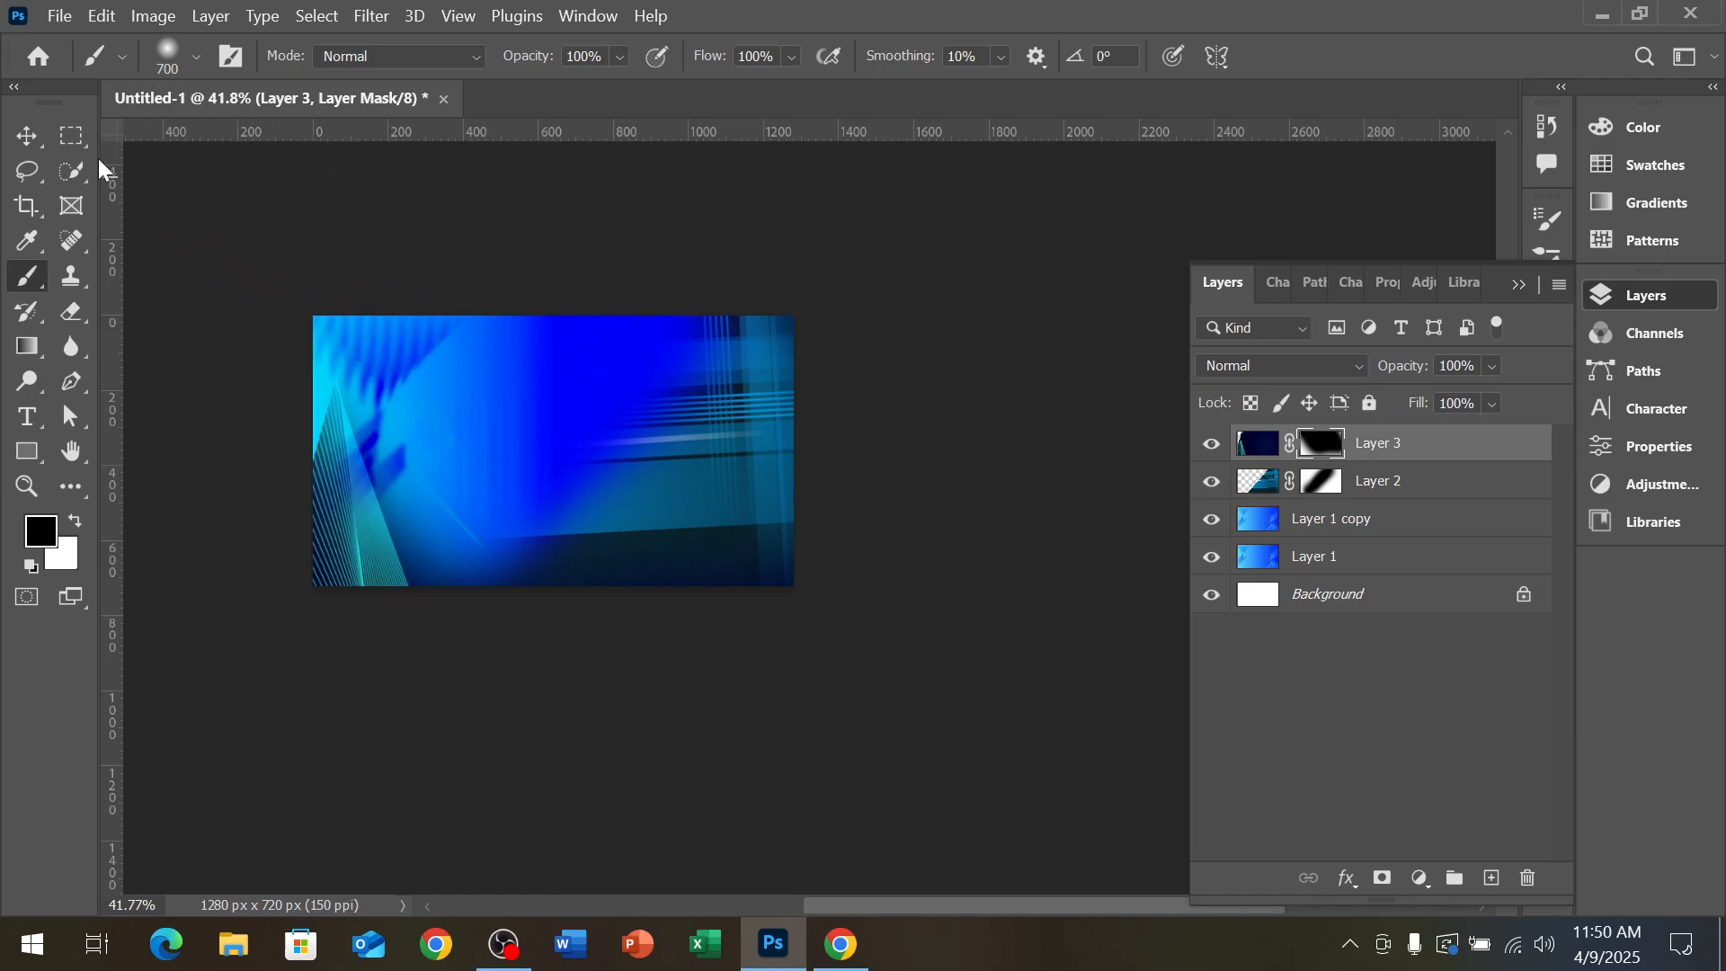
left_click(26, 135)
left_click(239, 336)
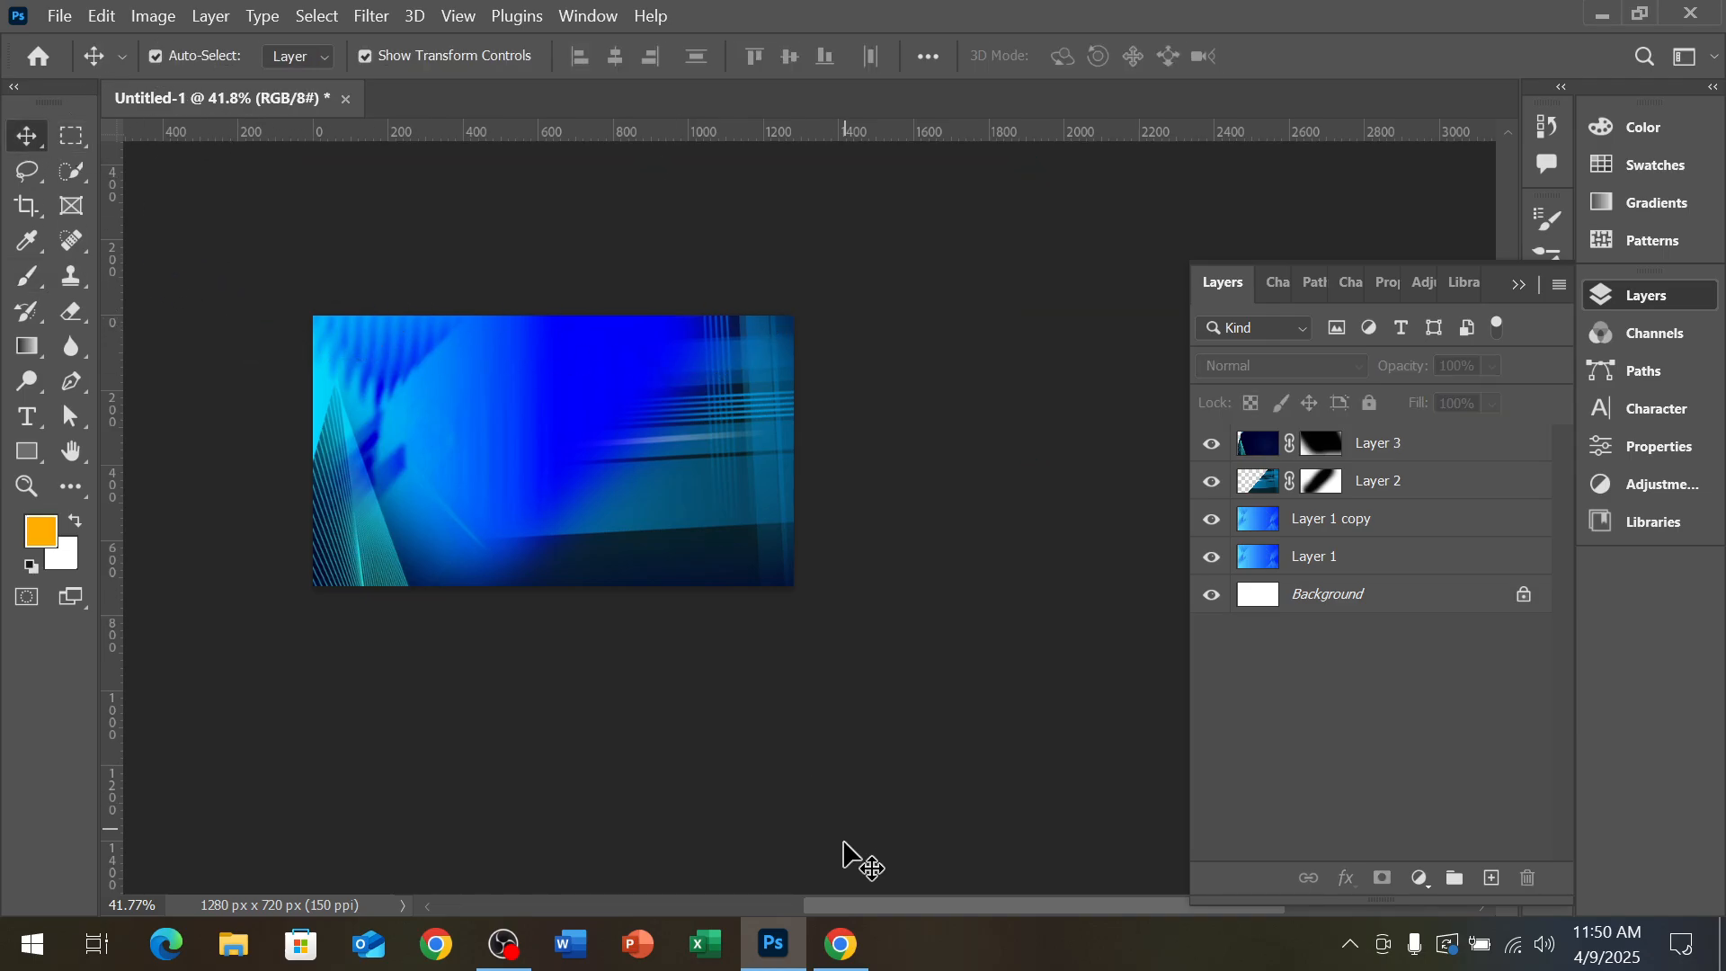
Copy the Pinterest "Tech Thumbnail Background" image from Chrome and paste it onto a new layer in Photoshop
left_click(839, 942)
scroll(1358, 710, "down", 3)
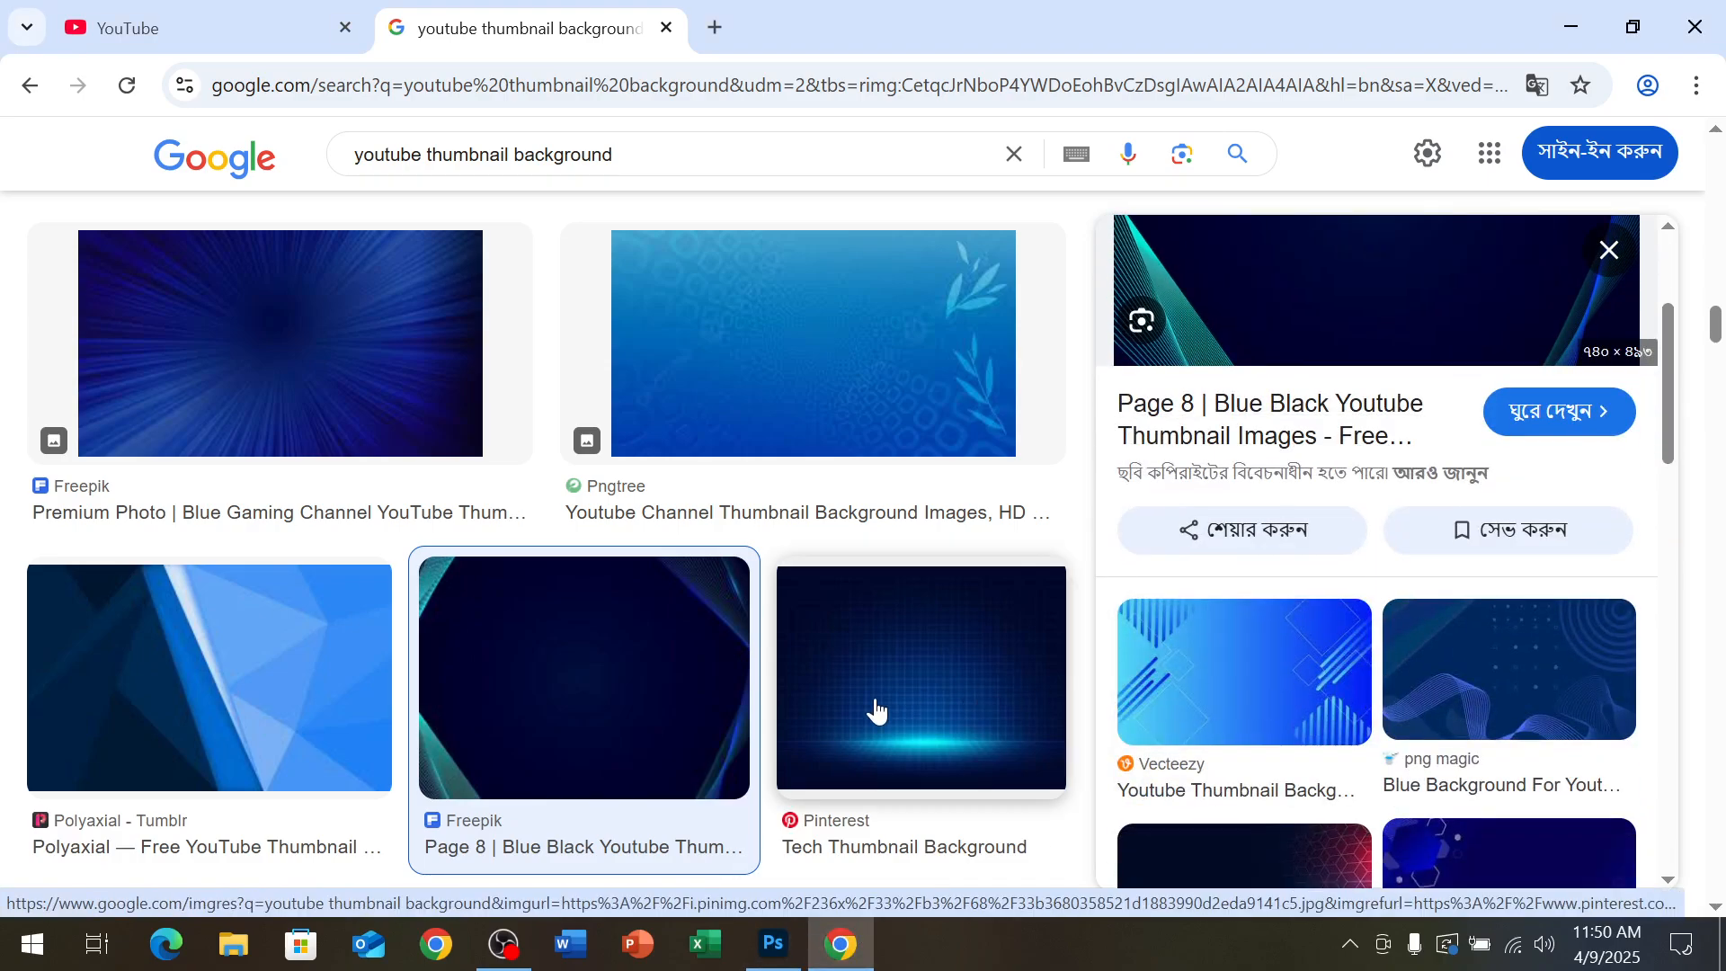
left_click(961, 713)
right_click(1346, 414)
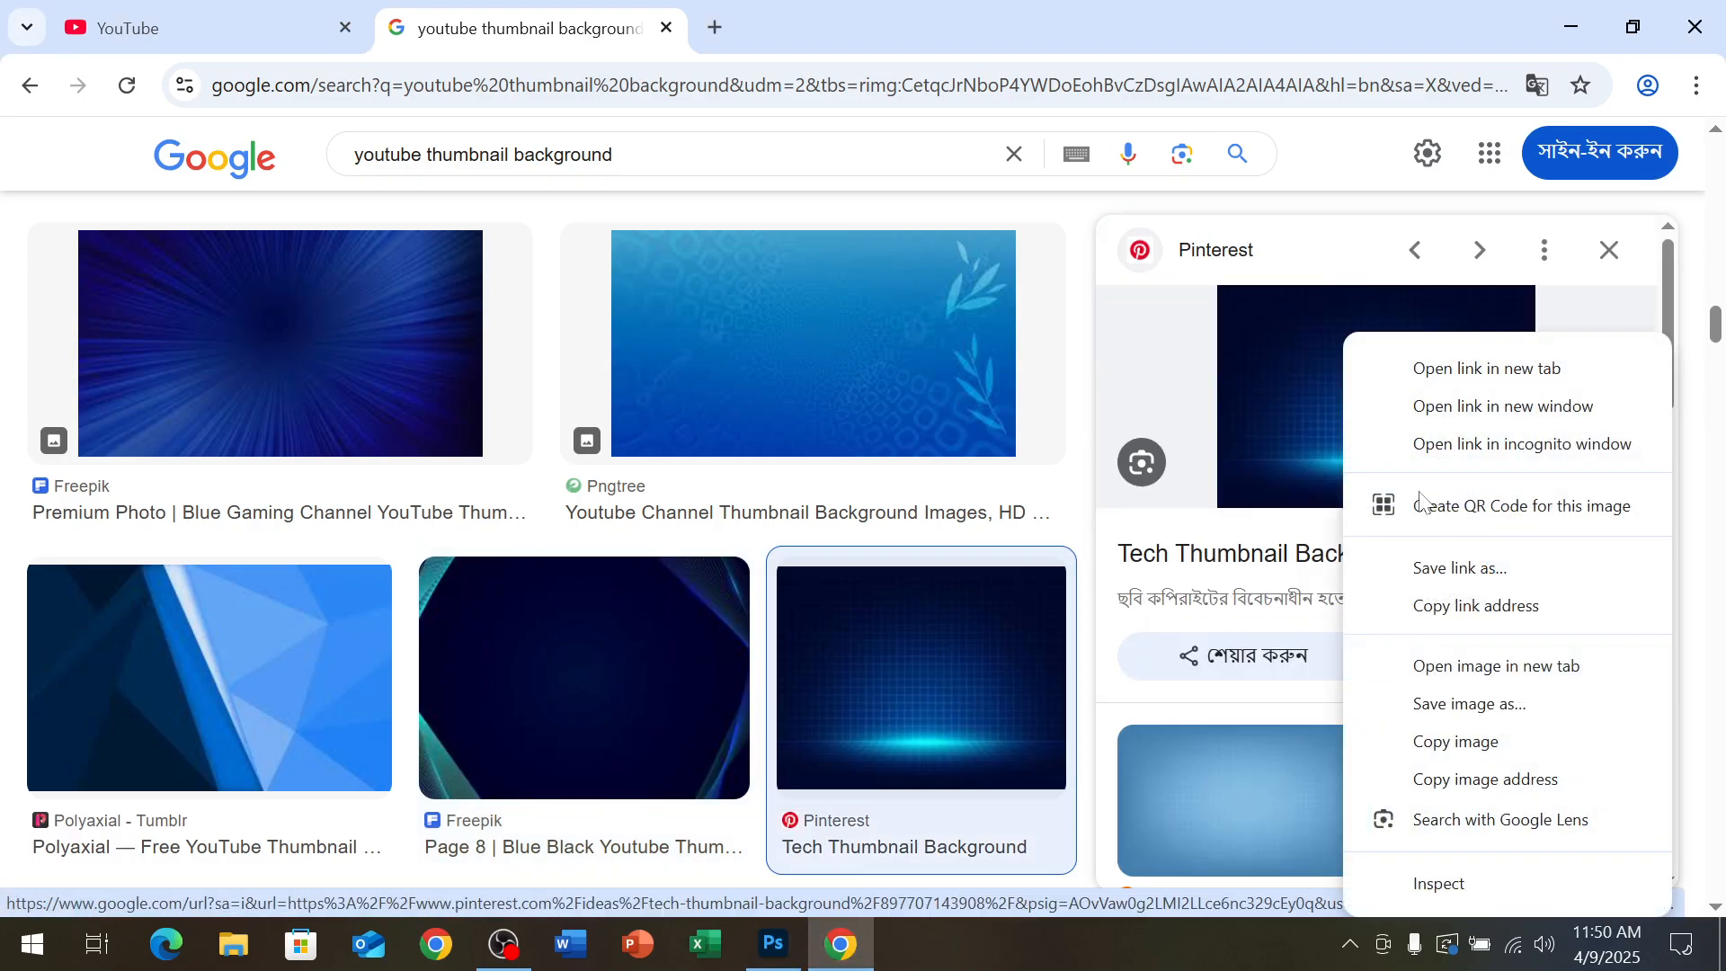
left_click(1473, 740)
left_click(774, 943)
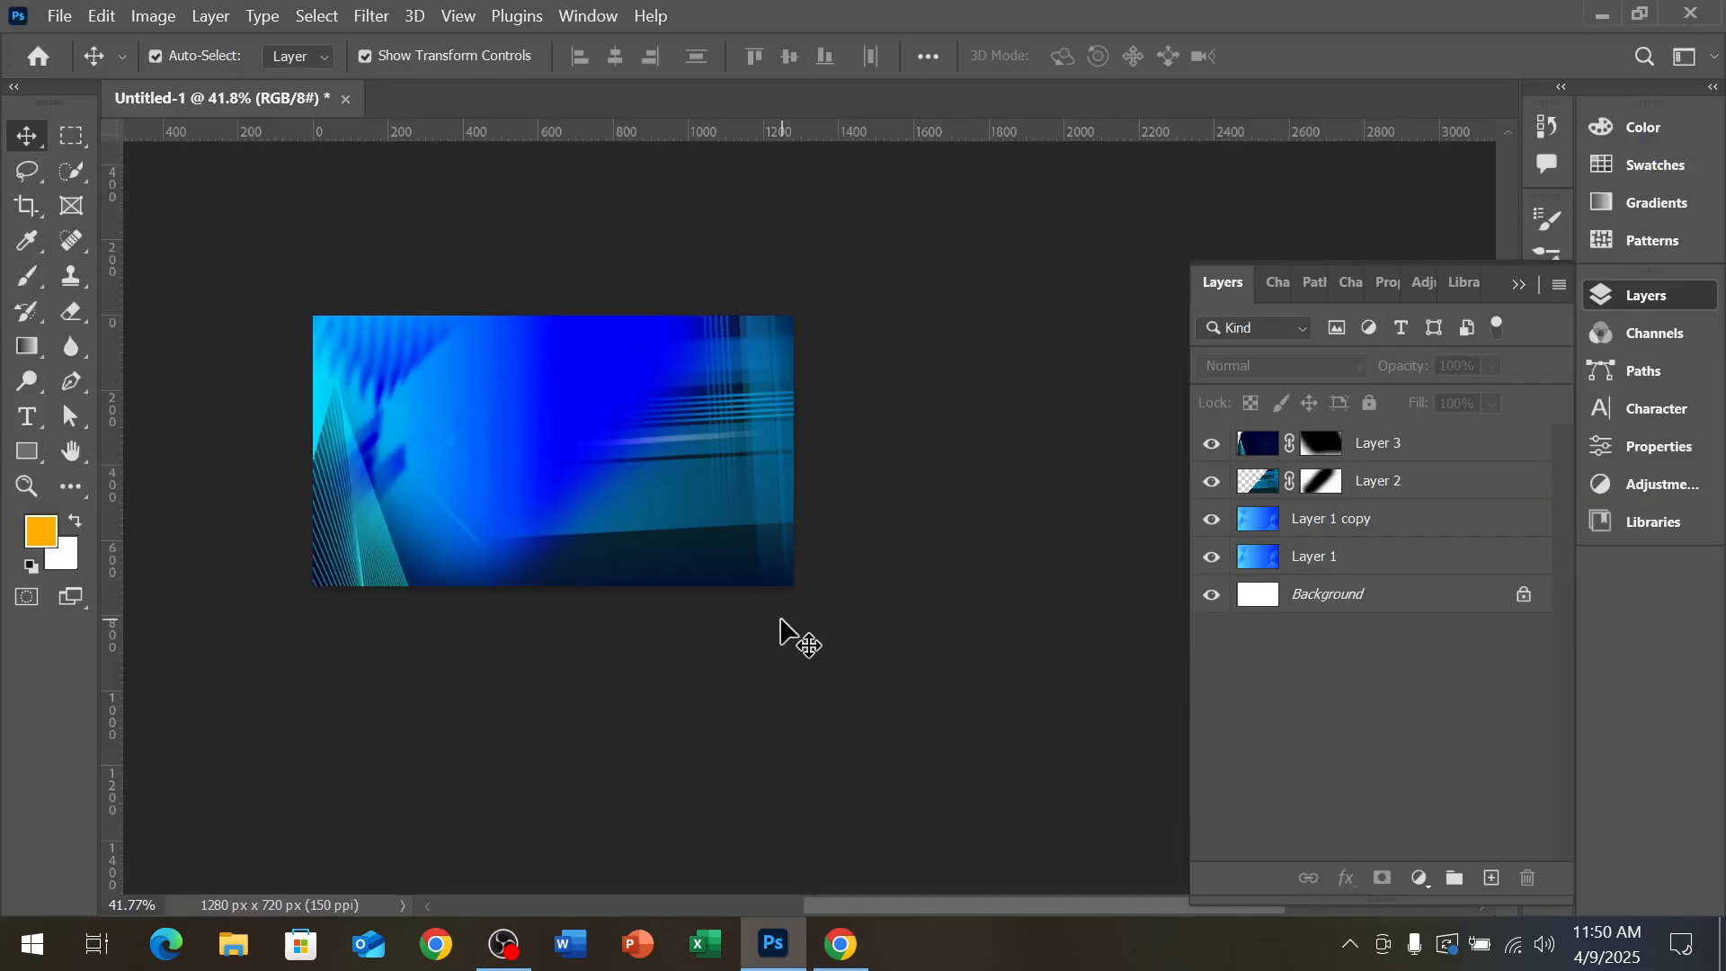
left_click(1491, 877)
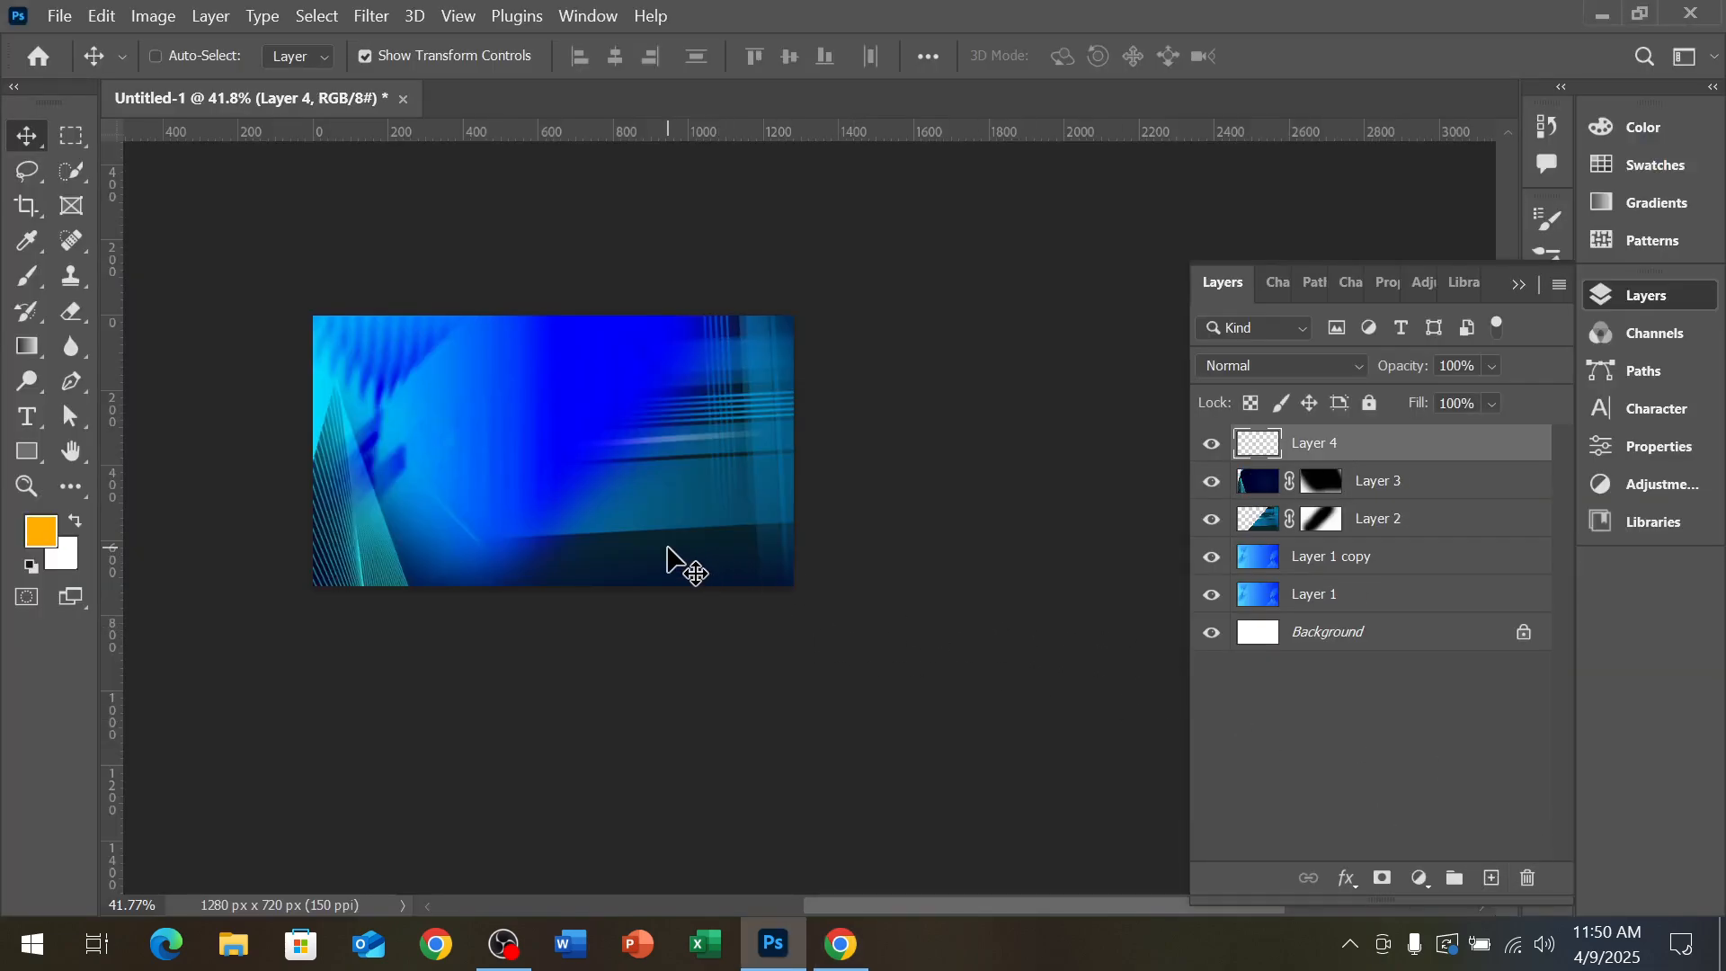
key("ctrl+v")
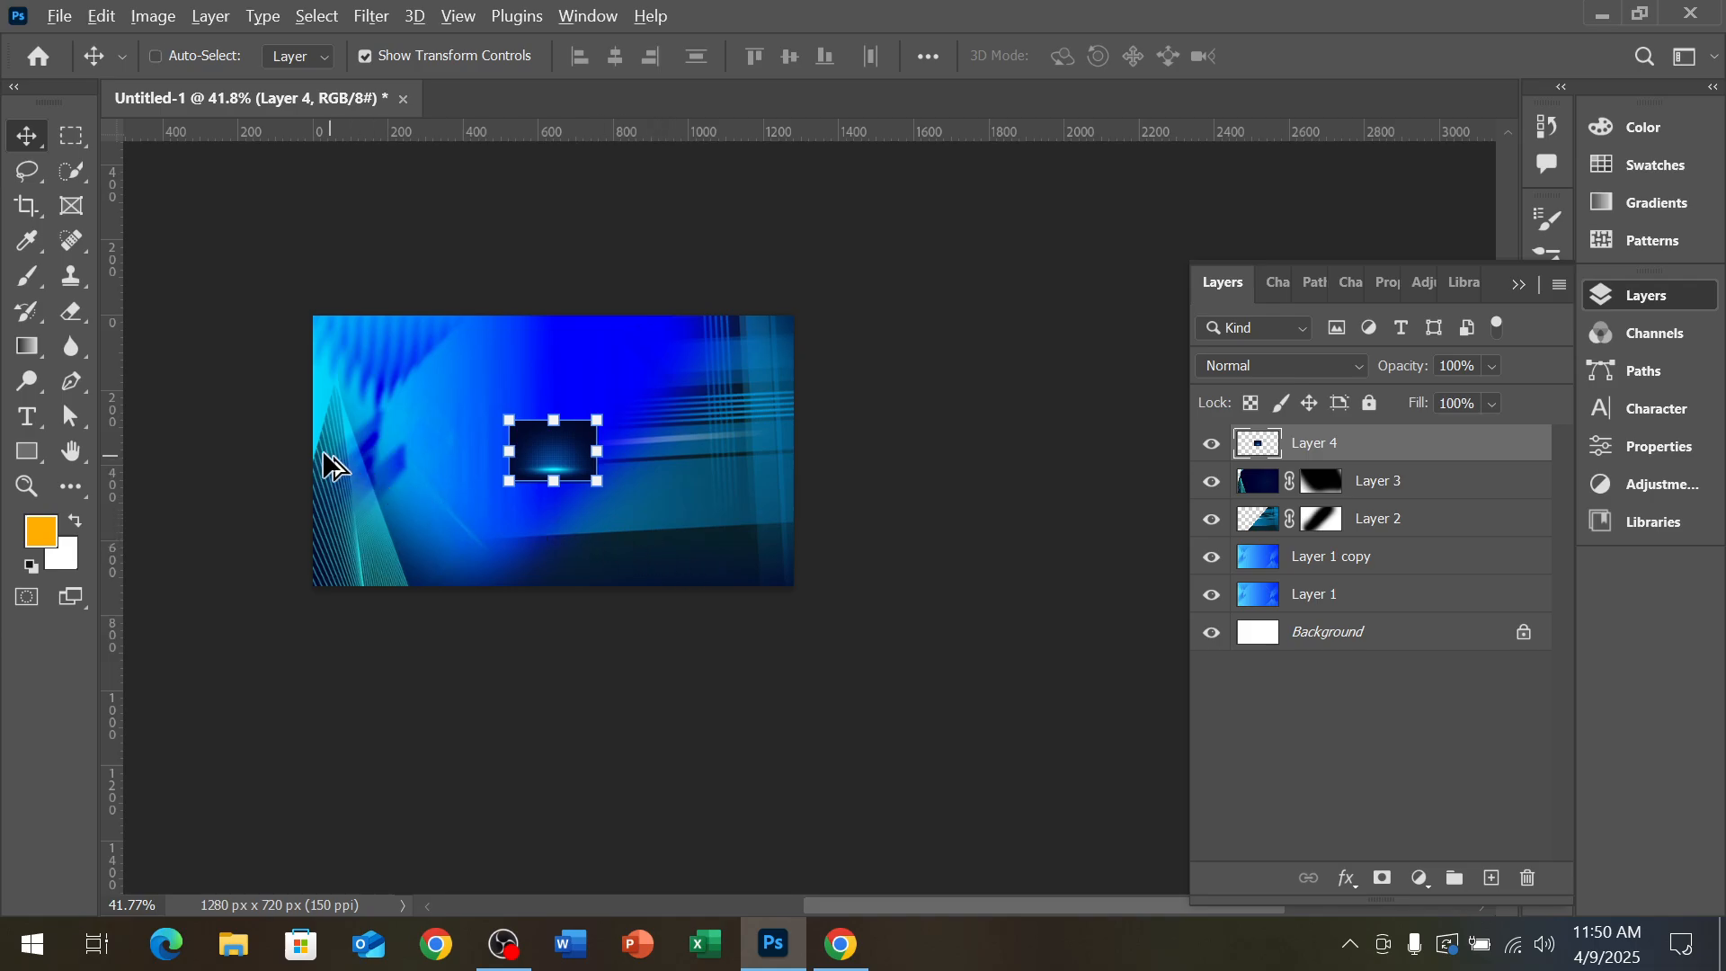
Enlarge the pasted tech image, rotate it about 133° and place it diagonally over the canvas's upper-left corner
scroll(325, 464, "up", 2)
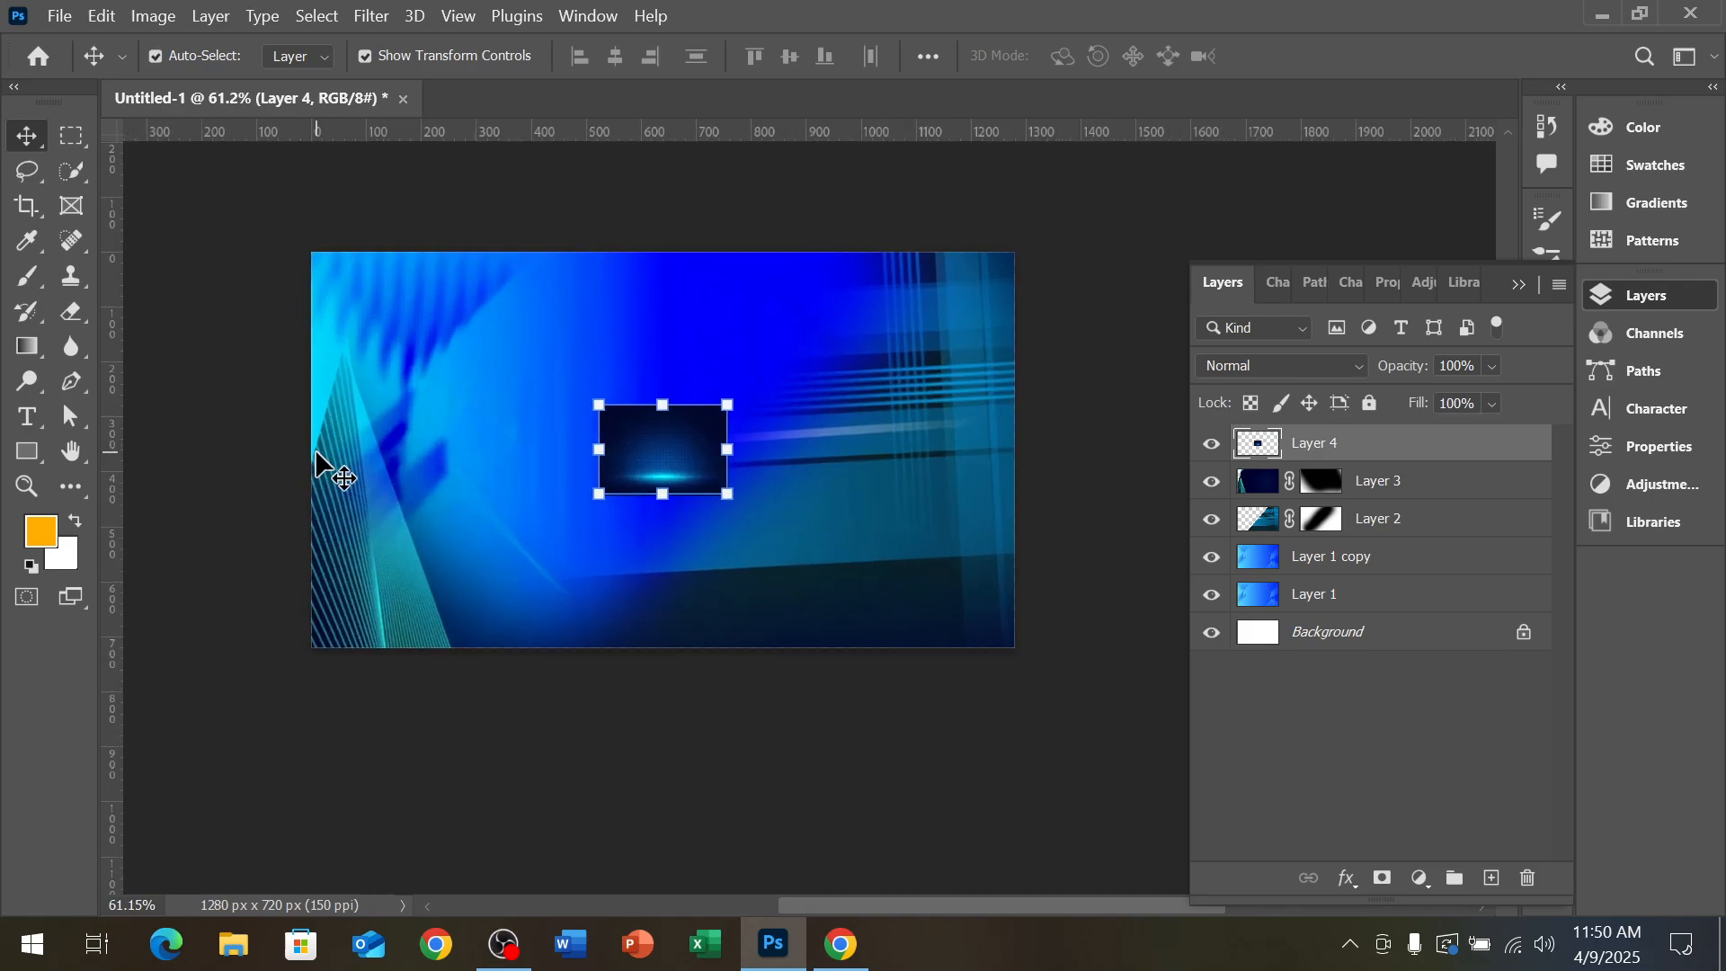
left_click_drag(723, 495, 384, 556)
key("Return")
scroll(497, 624, "up", 1)
left_click_drag(539, 598, 389, 461)
left_click_drag(311, 517, 203, 610)
left_click_drag(441, 618, 387, 583)
left_click_drag(770, 270, 762, 312)
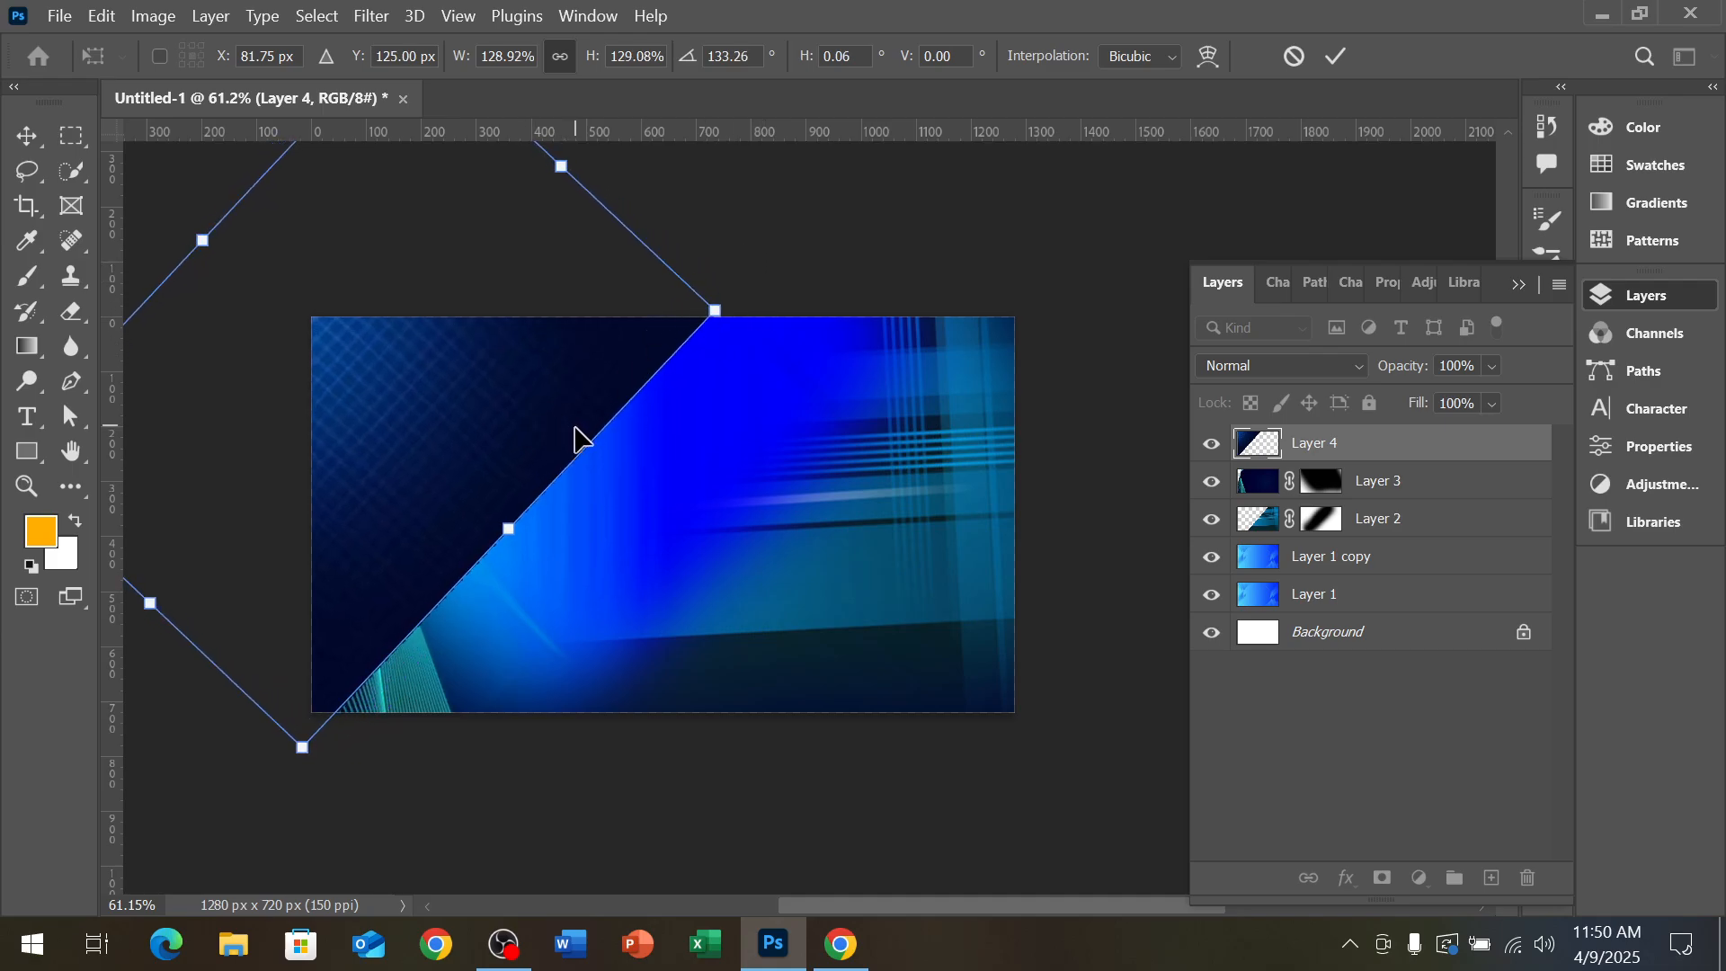
key("Return")
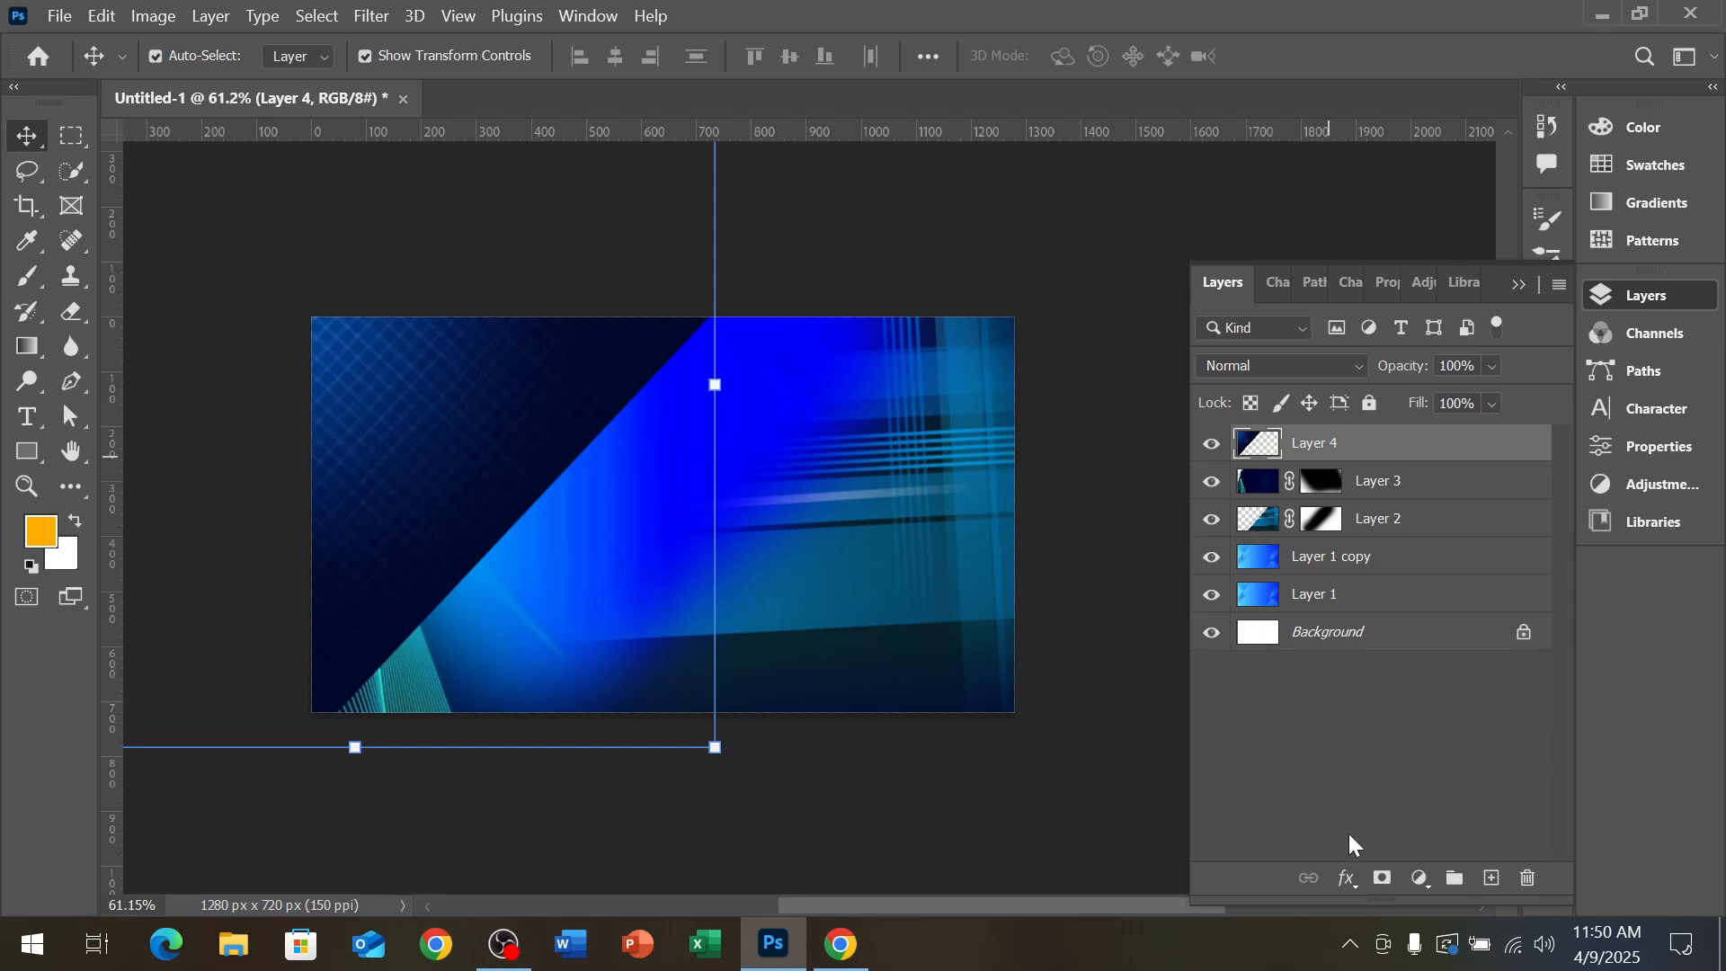
Add a mask to Layer 4 and paint black with the 700 px brush over its diagonal edge, keeping the pattern near the canvas's left side
left_click(1385, 880)
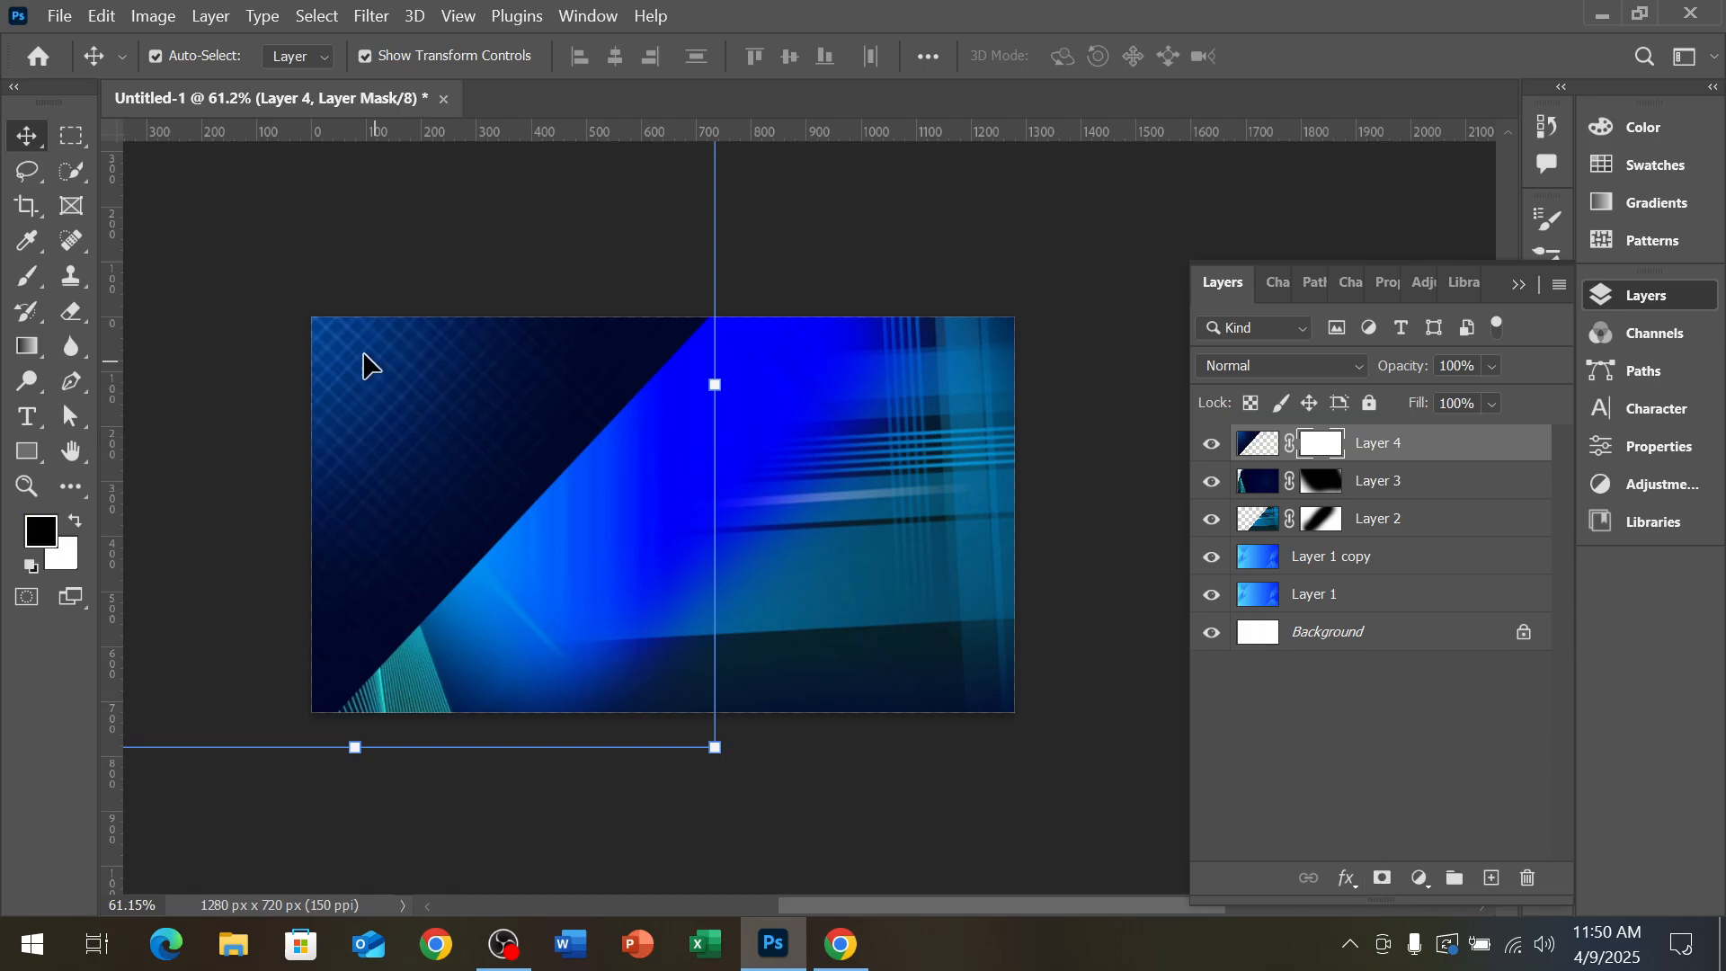
left_click(43, 278)
mouse_move(624, 463)
left_mouse_down()
mouse_move(543, 559)
mouse_move(540, 590)
mouse_move(579, 563)
mouse_move(598, 462)
mouse_move(732, 443)
mouse_move(725, 493)
mouse_move(1041, 315)
left_mouse_up()
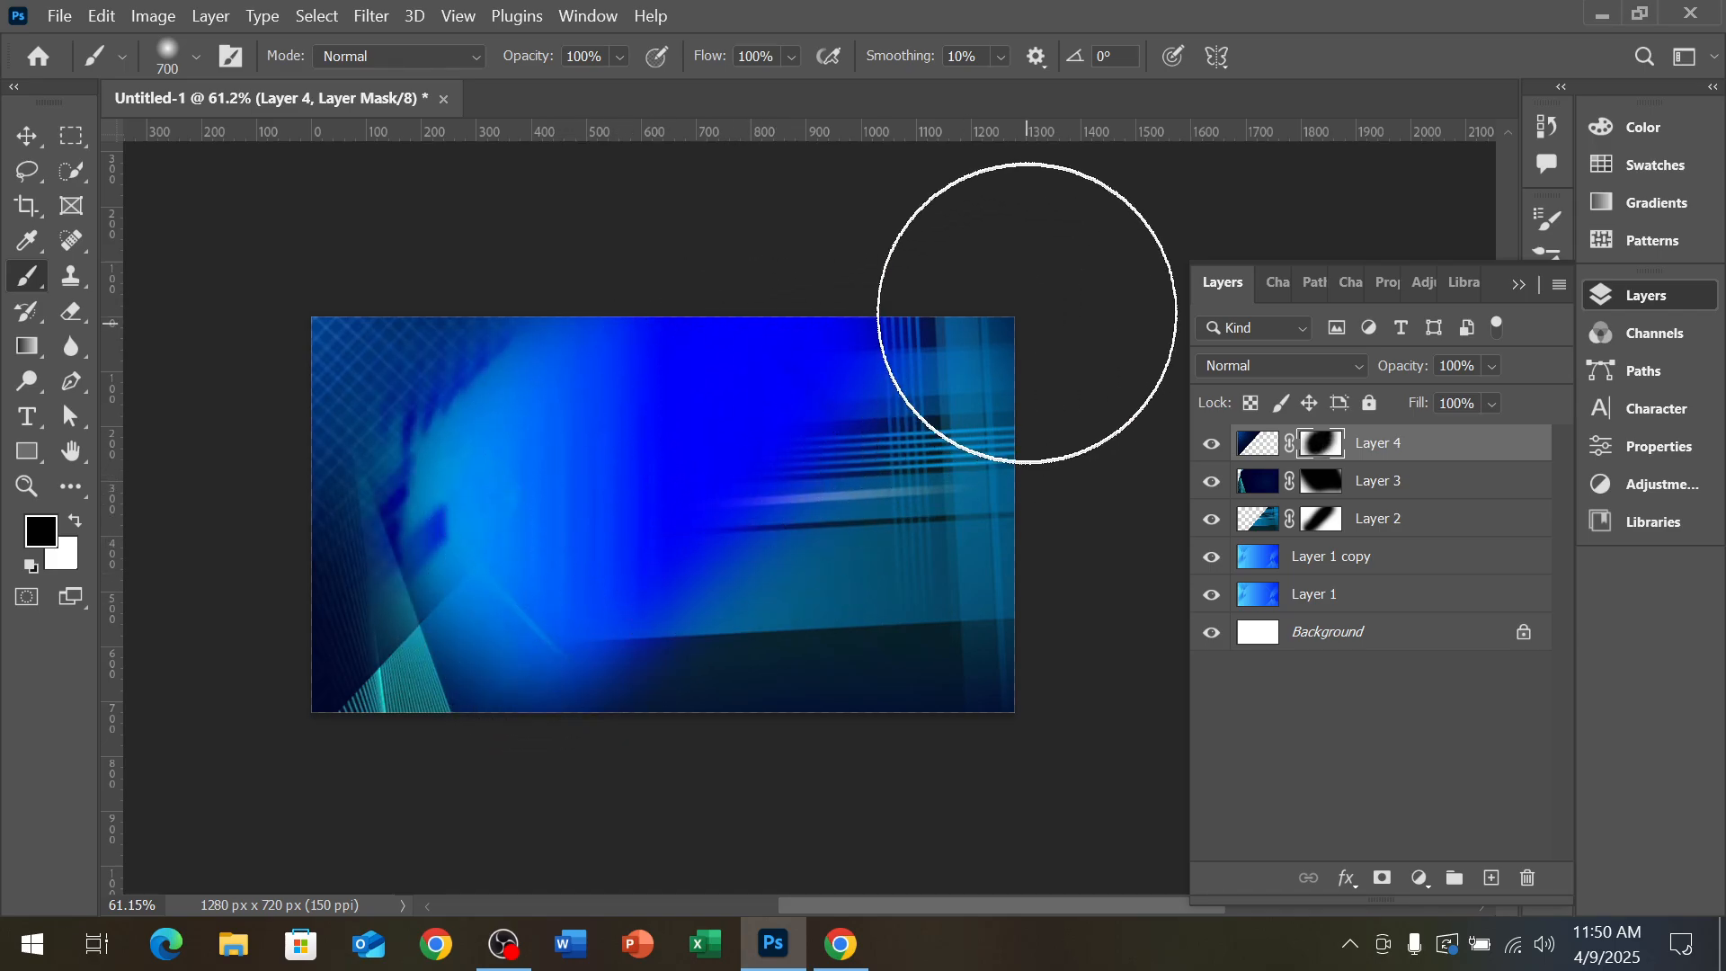
Set Layer 4's blend mode to Linear Burn and deselect the layer
left_click(27, 137)
left_click(1318, 372)
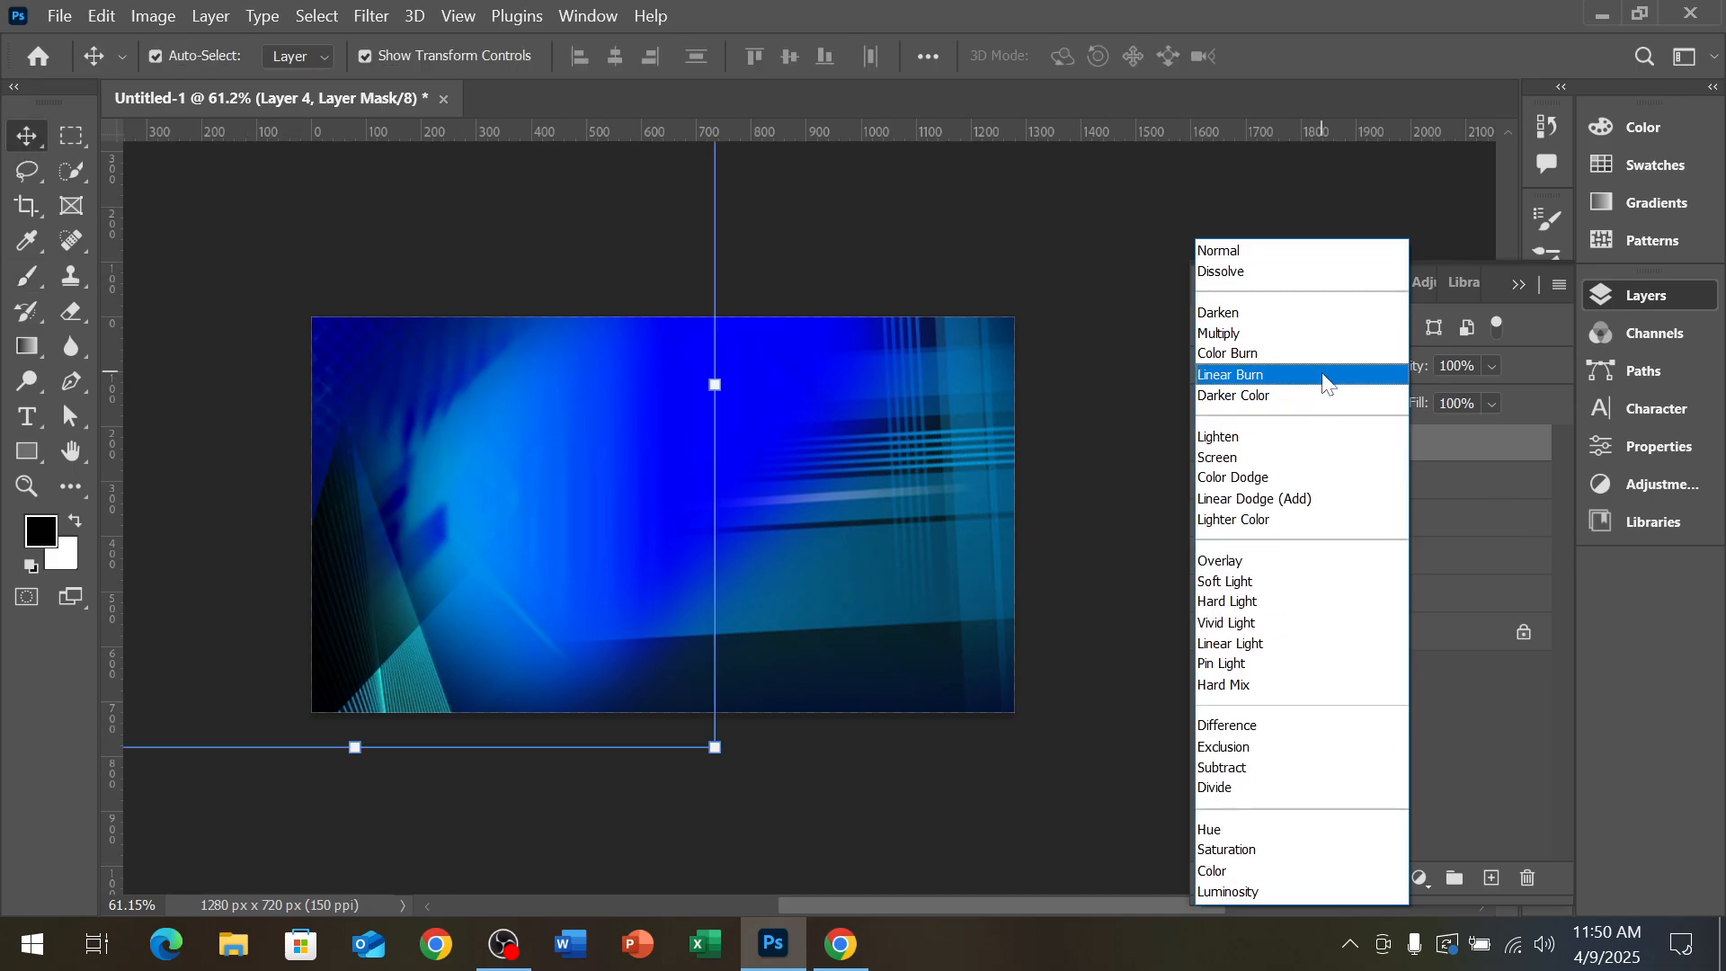
left_click(1323, 374)
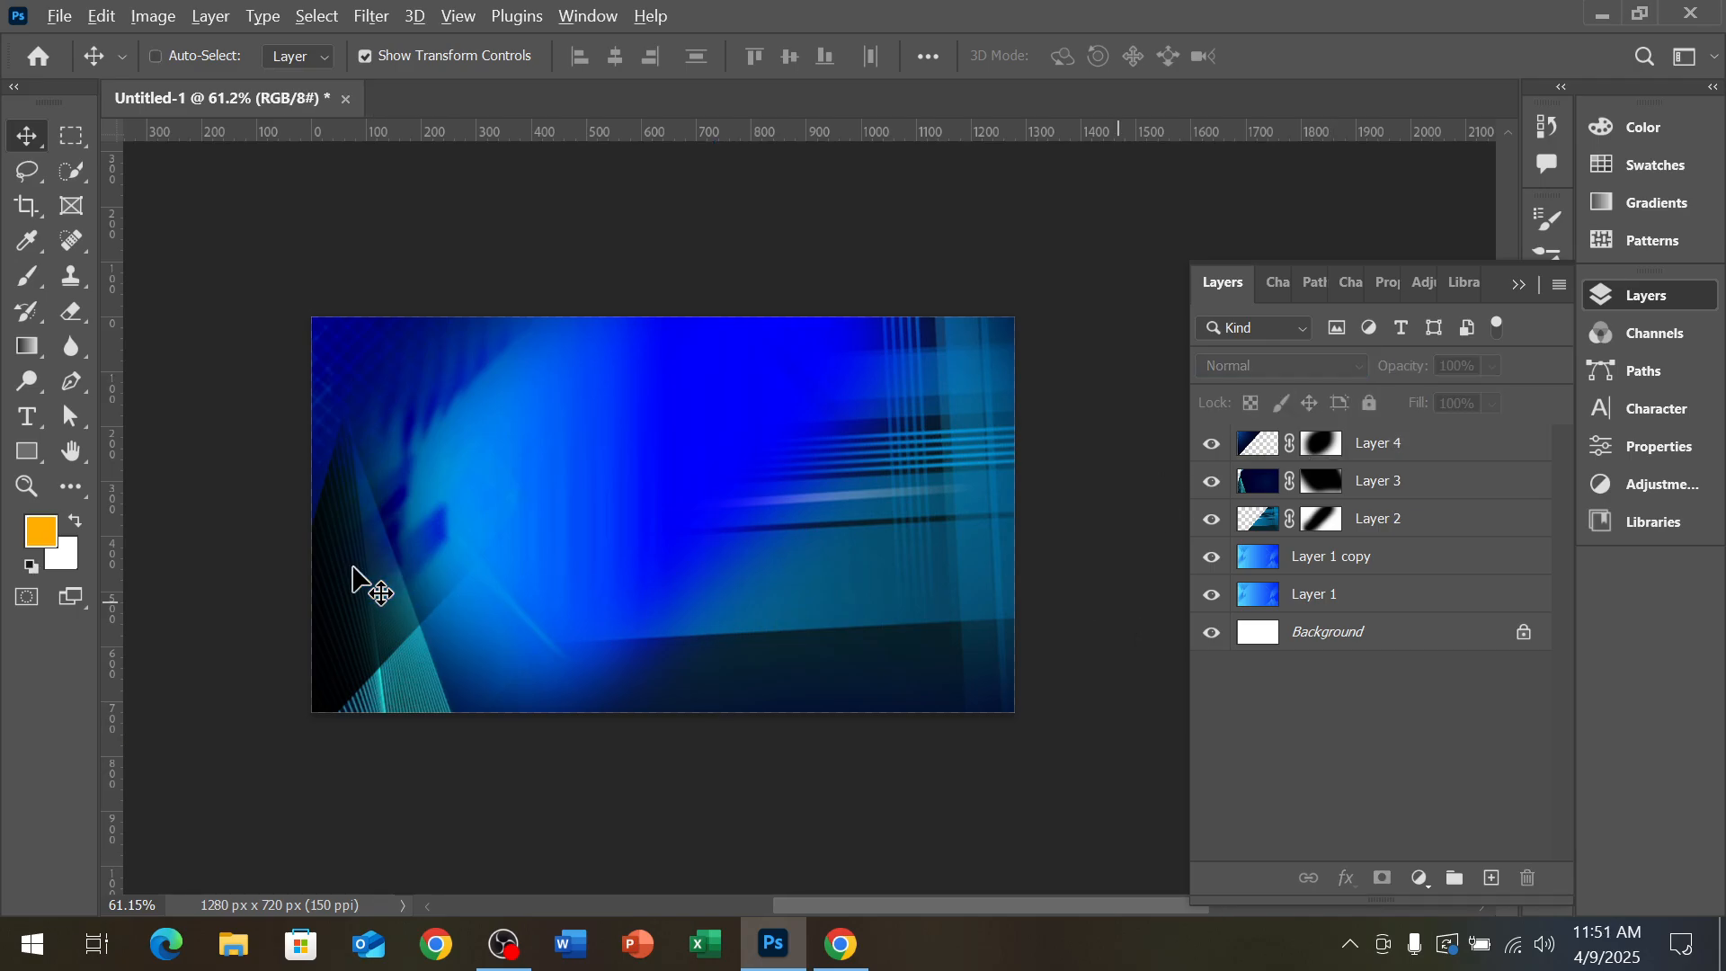
scroll(369, 584, "up", 2)
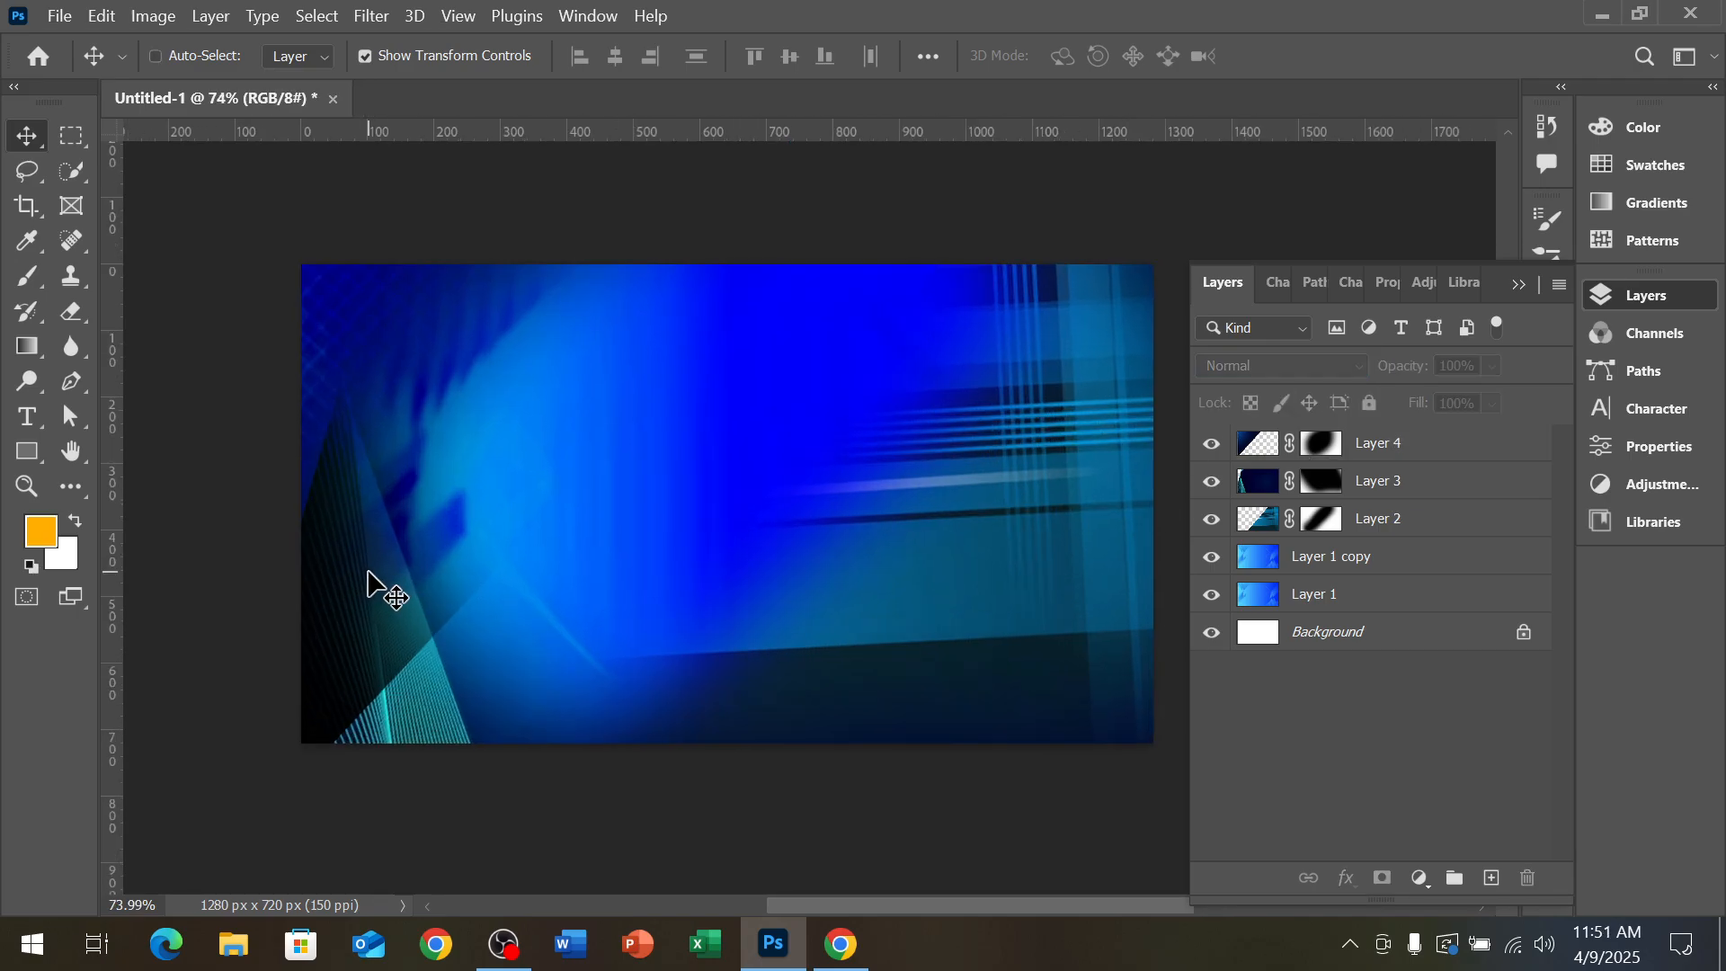
scroll(390, 592, "up", 1)
Apply a Gaussian Blur with a 4.1-pixel radius to Layer 4's image
left_click(476, 535)
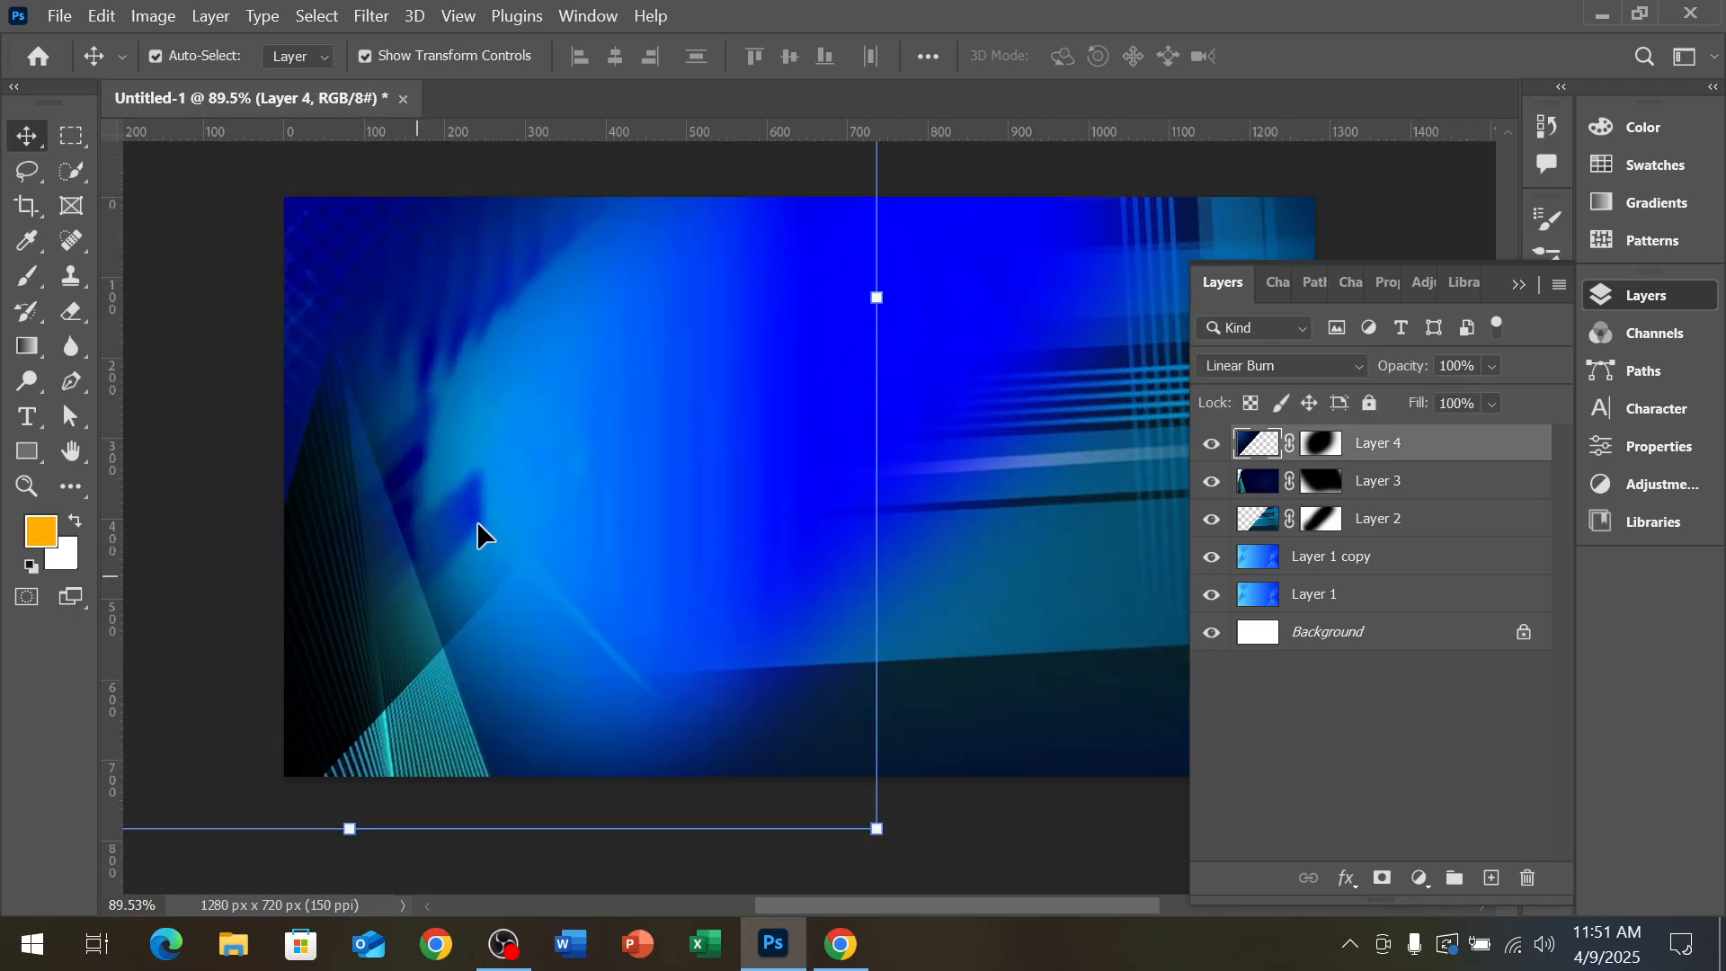
left_click(317, 16)
mouse_move(372, 16)
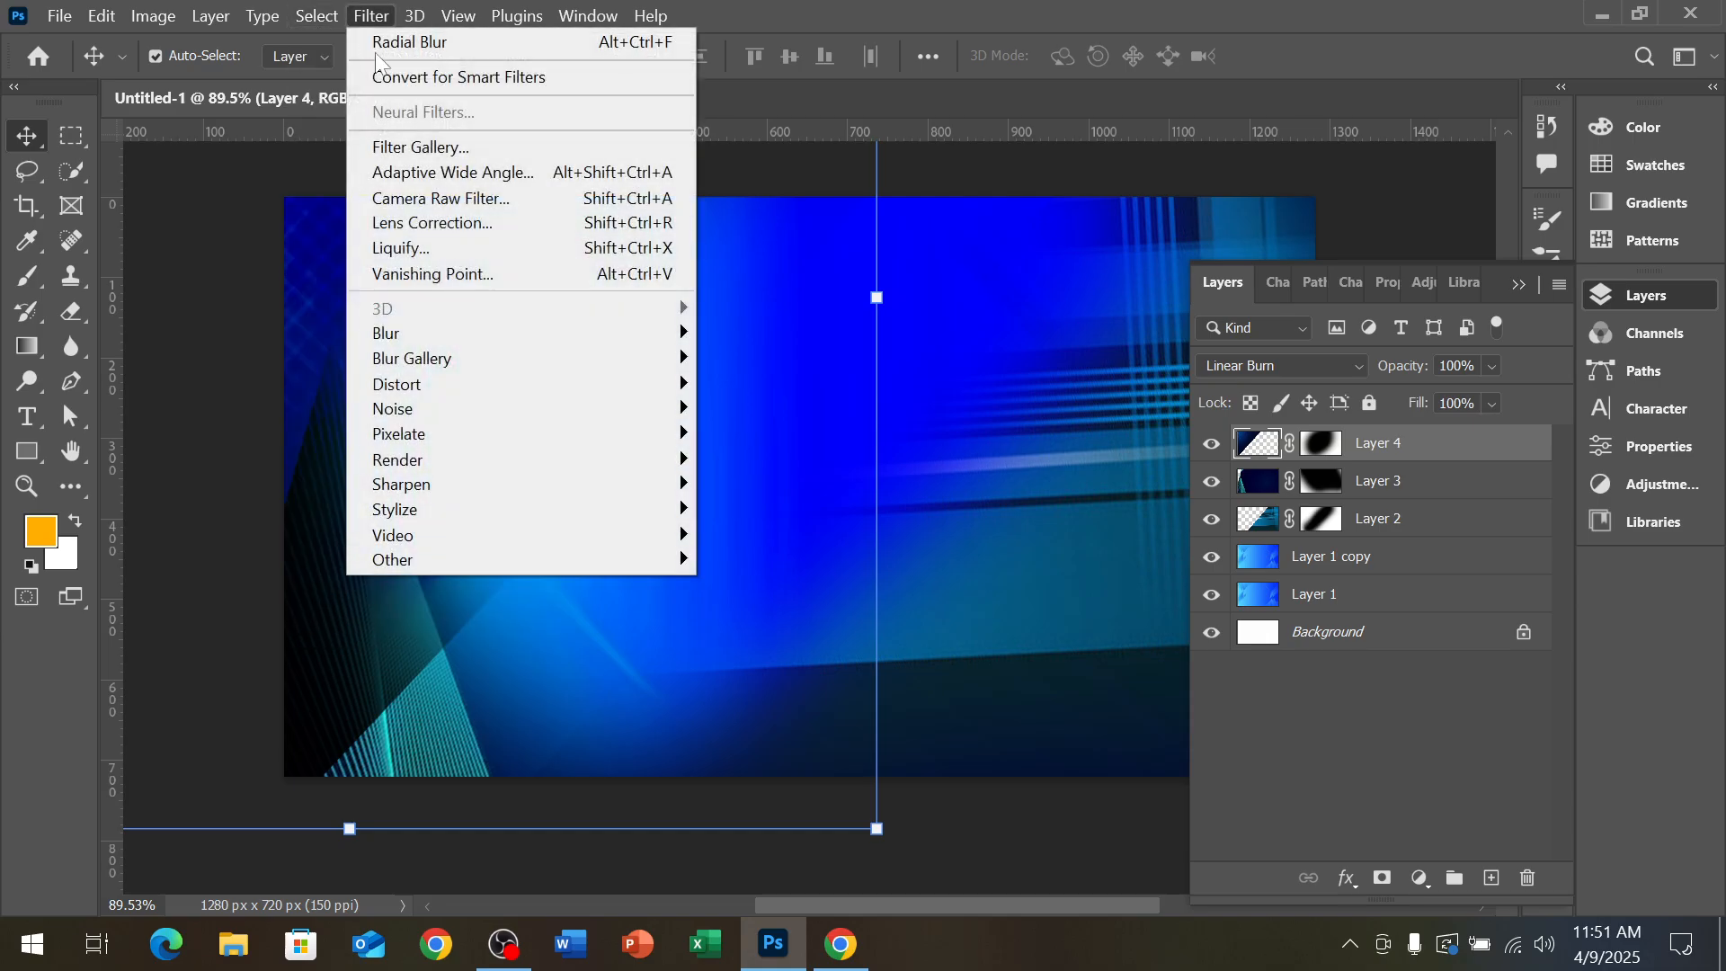
mouse_move(540, 334)
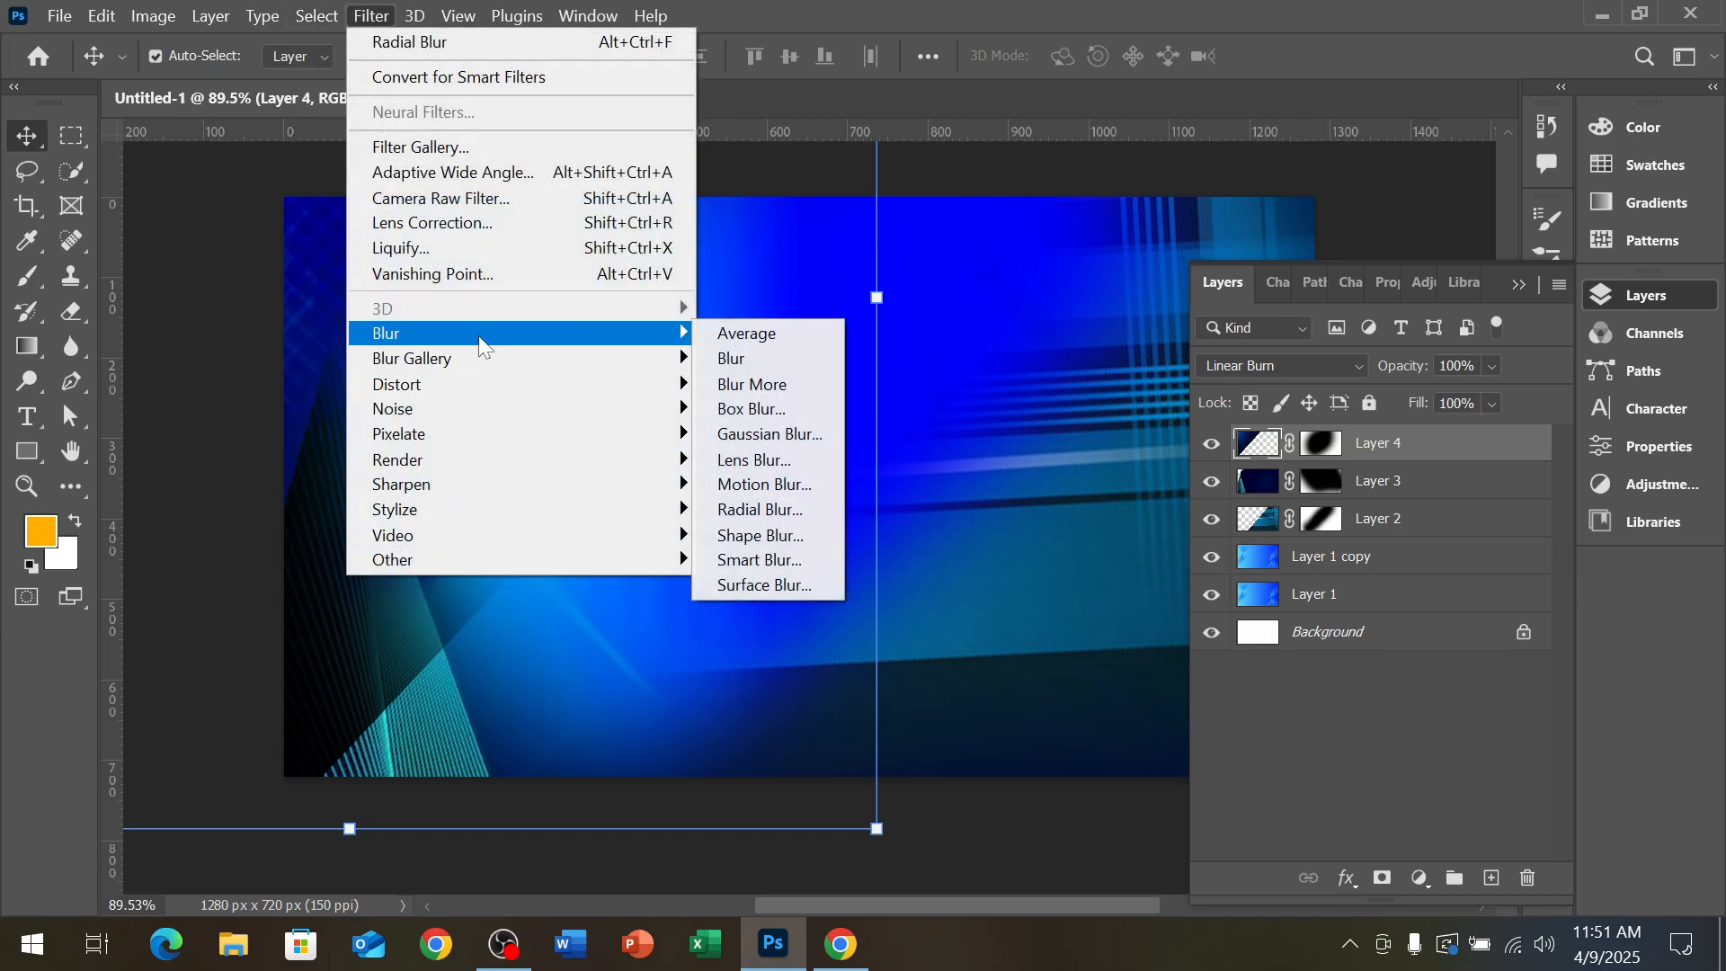
left_click(748, 433)
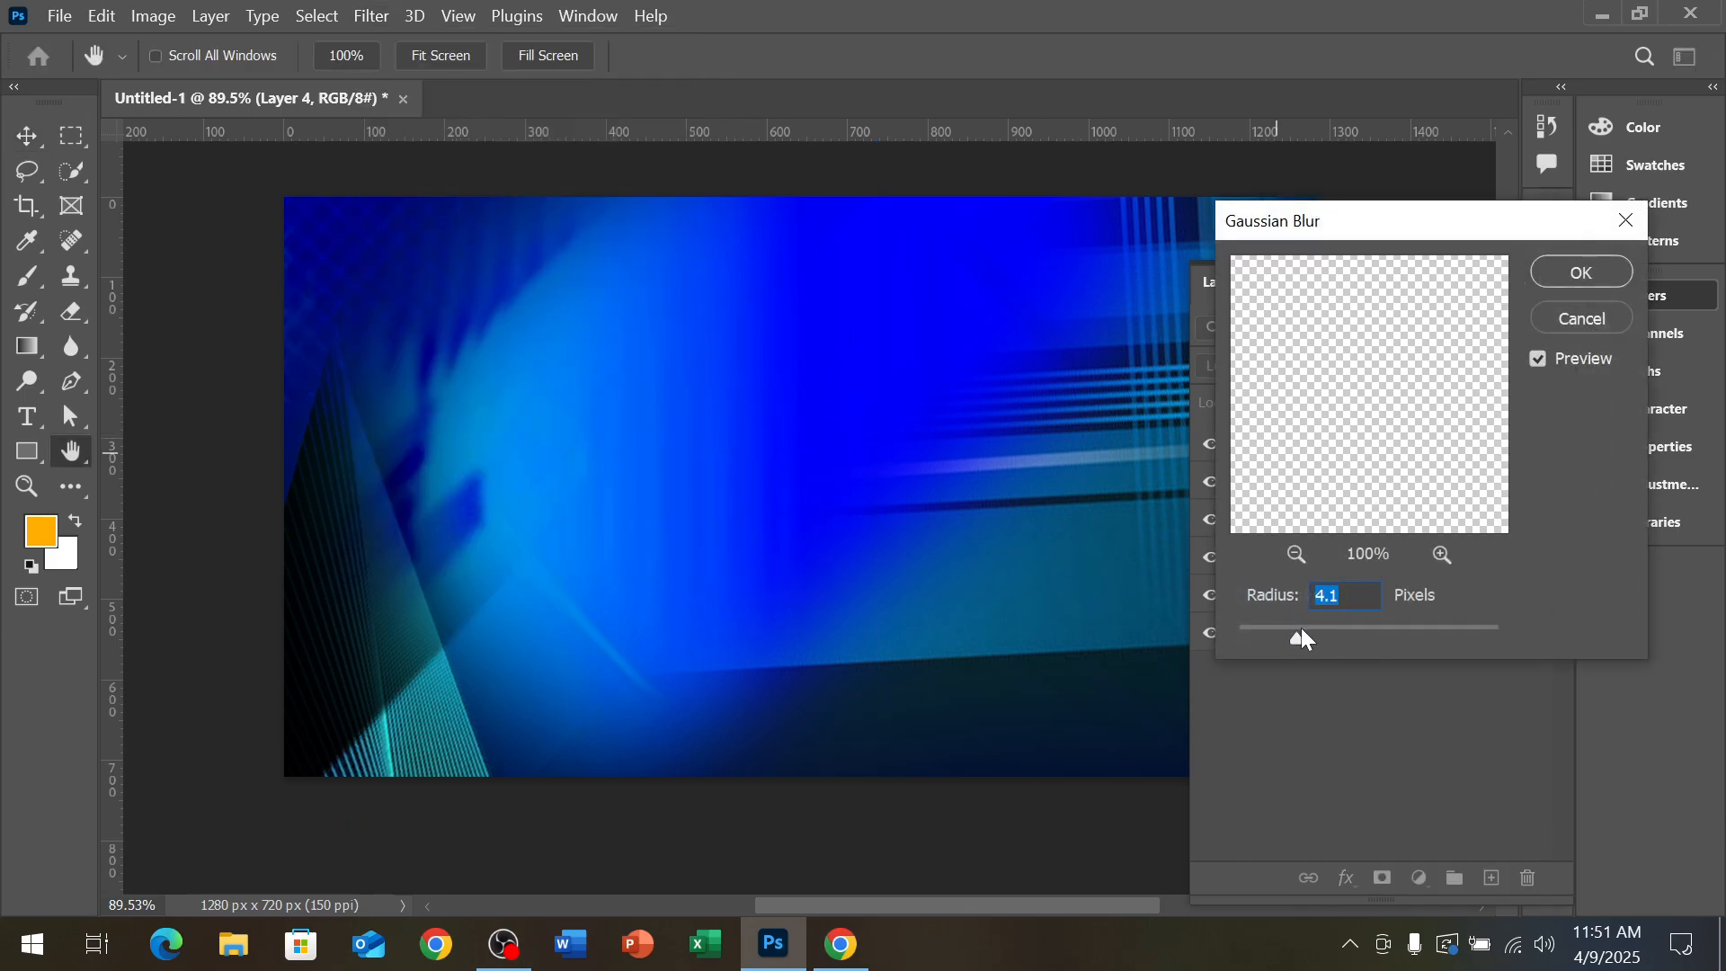
left_click(1541, 283)
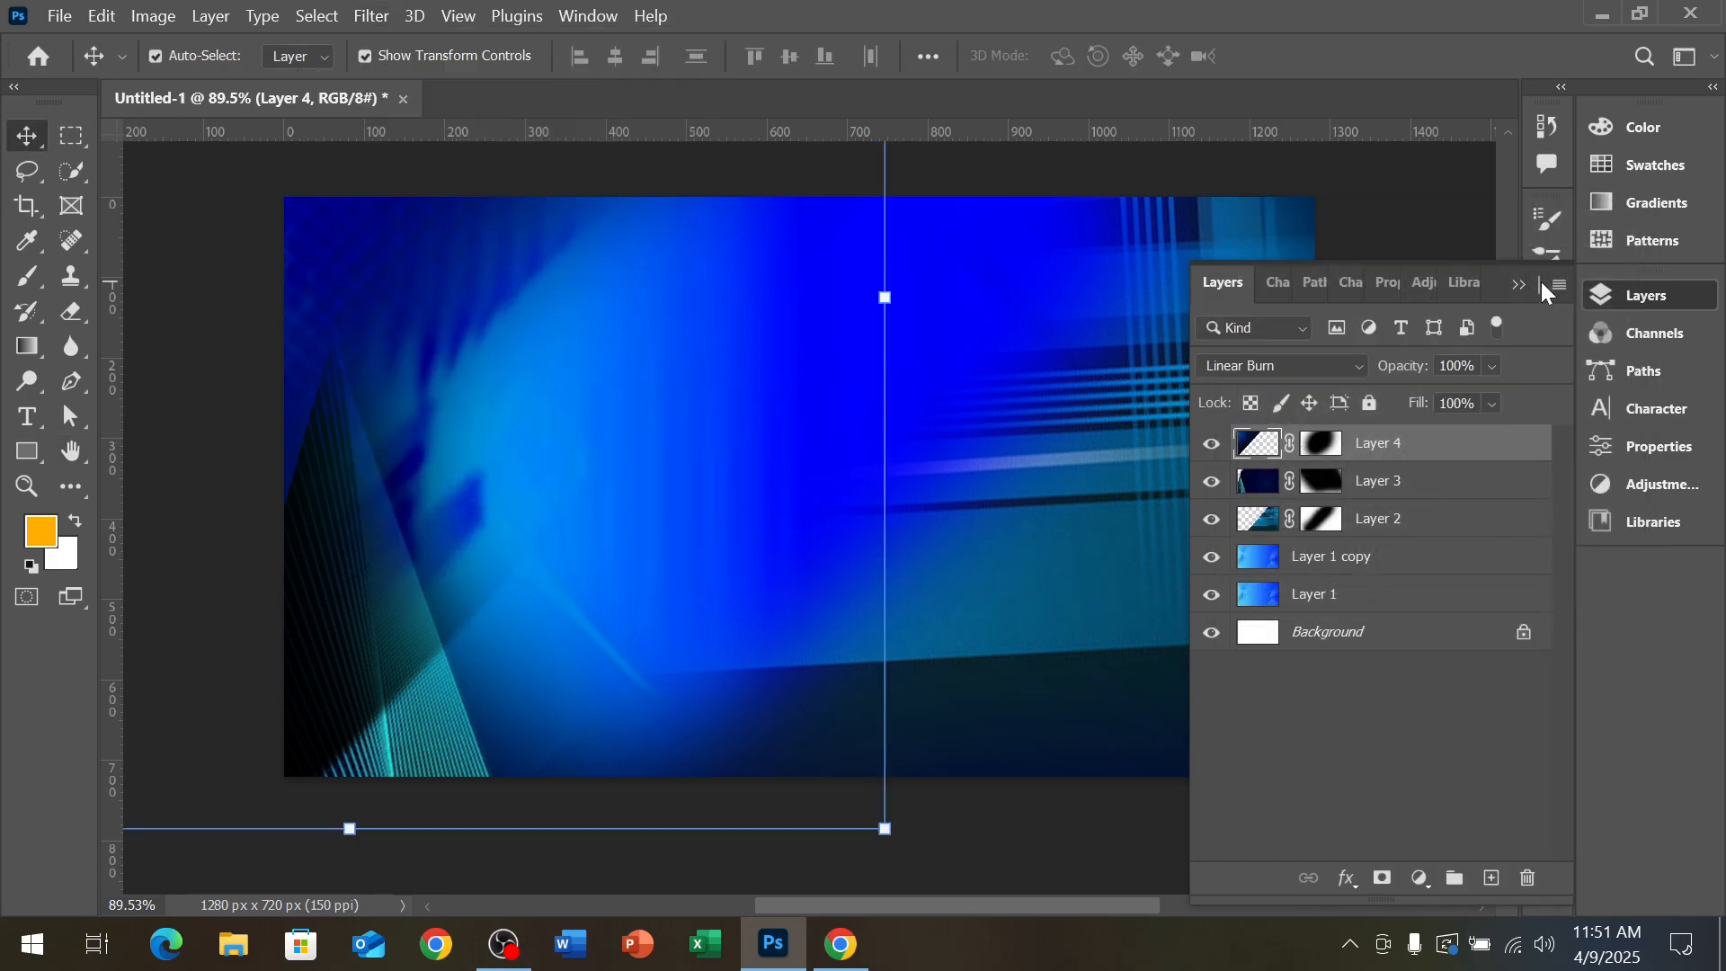
Apply a Motion Blur at a 0° angle with a slightly increased distance to Layer 4's image
left_click(371, 17)
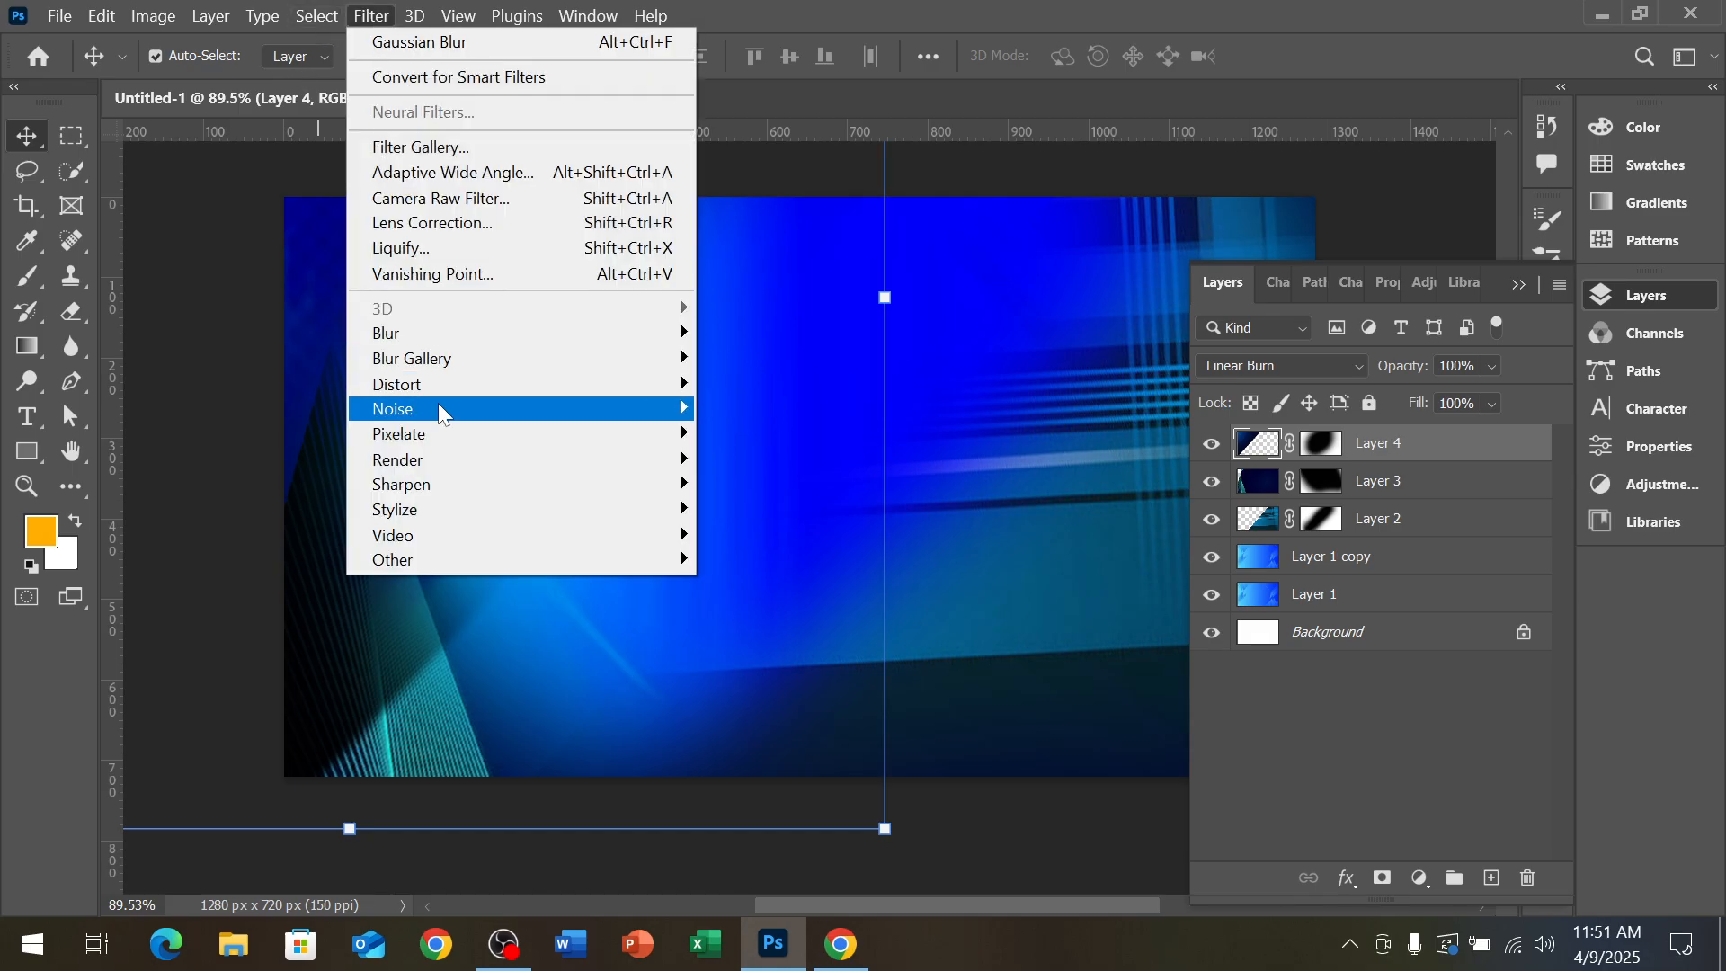
mouse_move(443, 355)
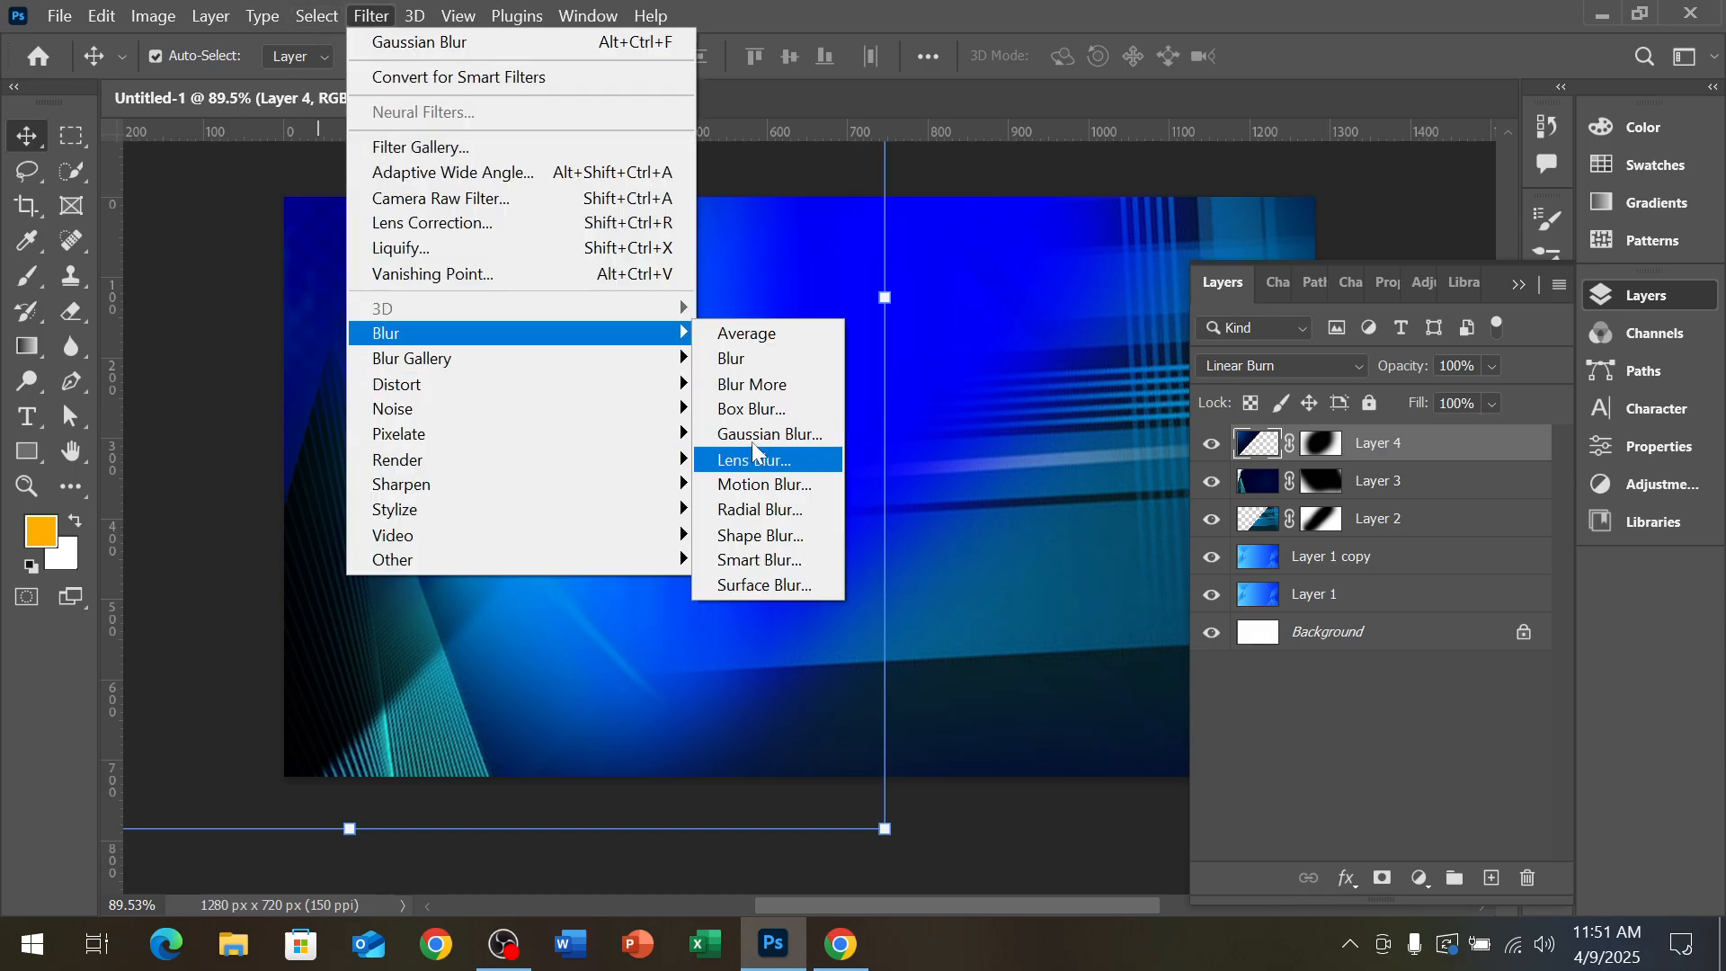
left_click(752, 484)
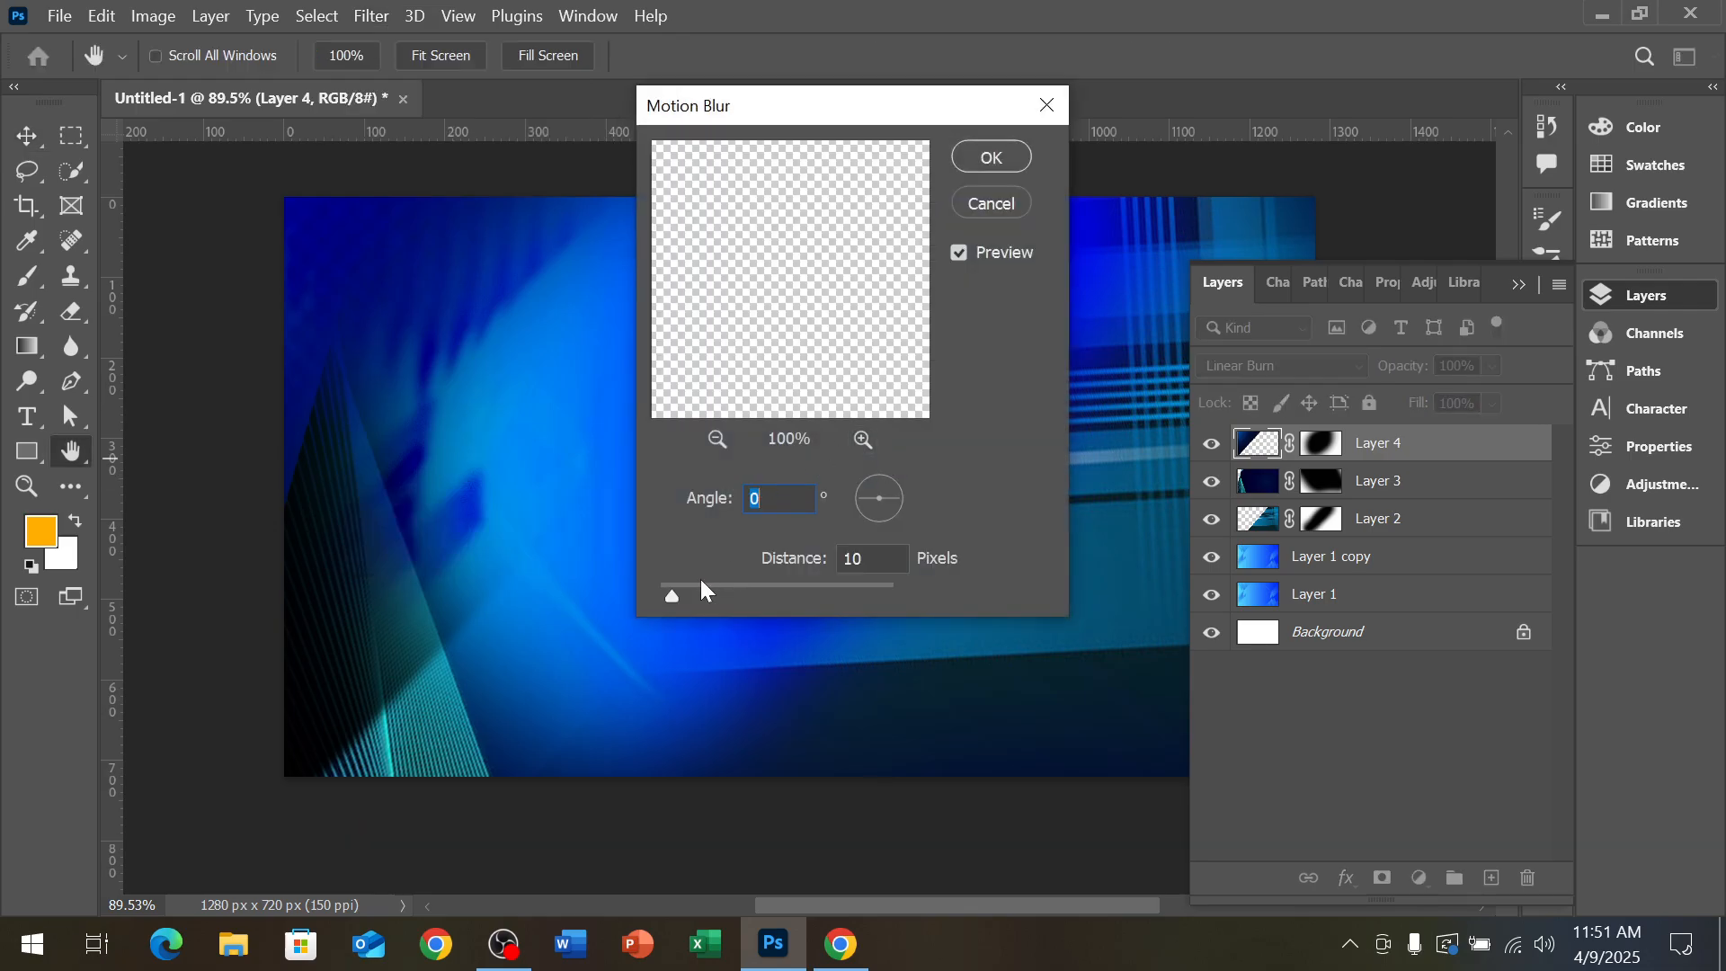
left_click_drag(673, 595, 687, 590)
left_click(980, 158)
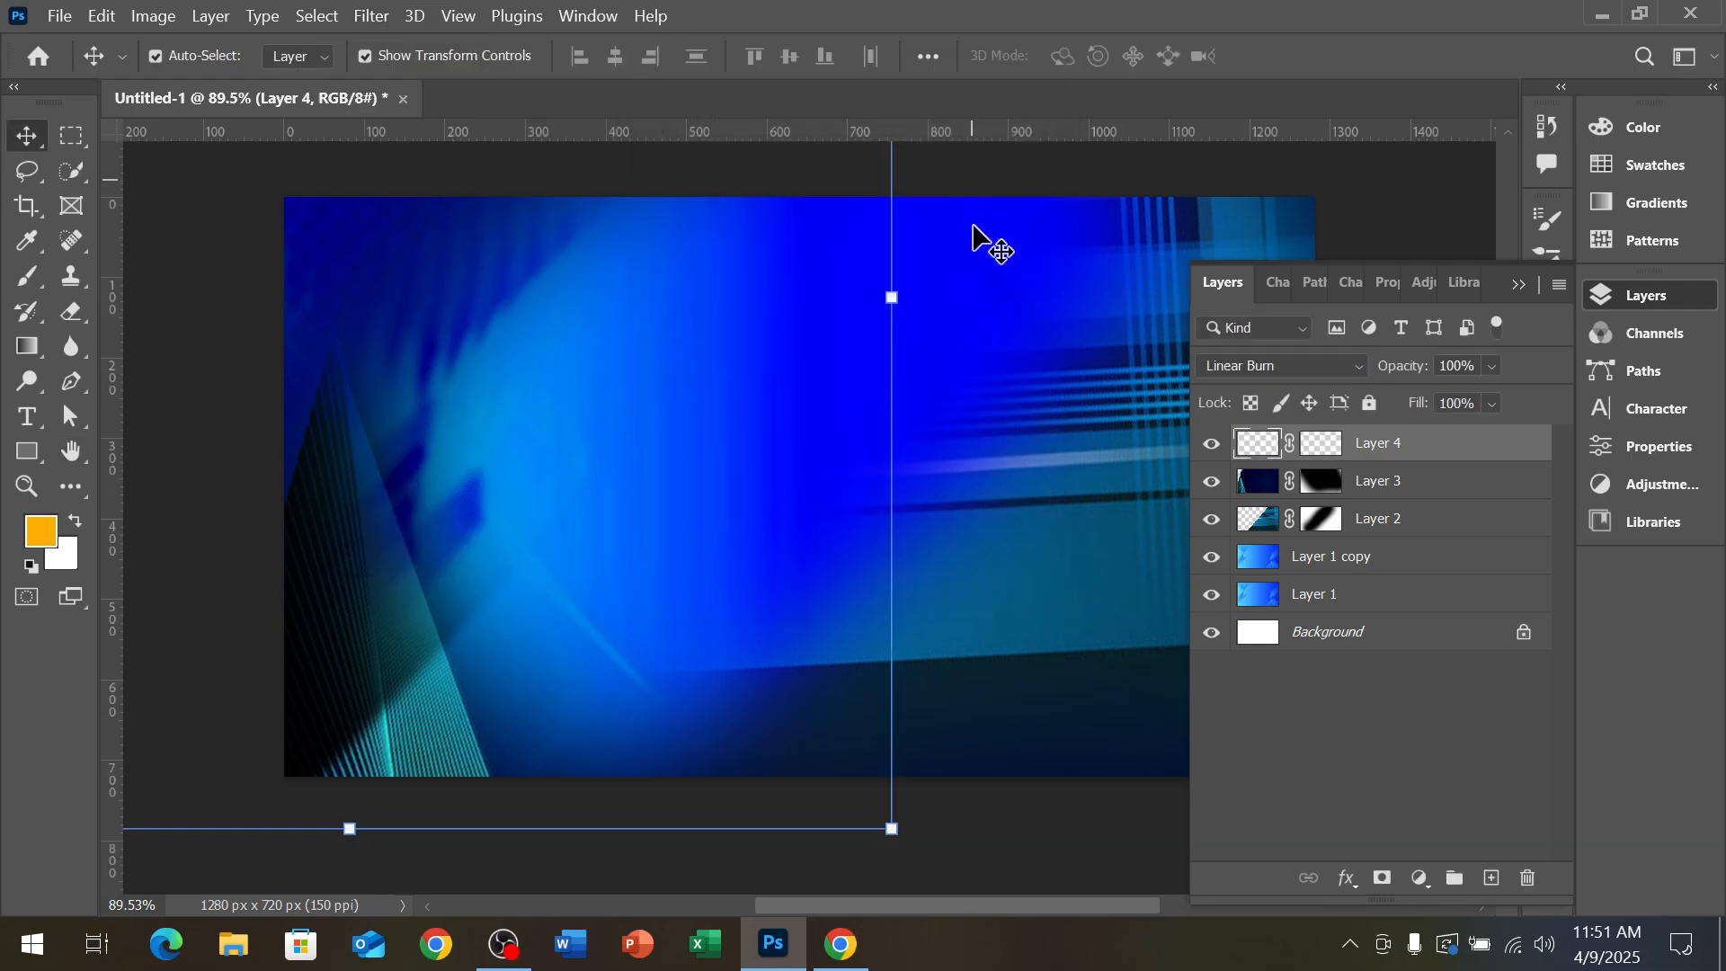
Merge Layer 4, Layer 3, Layer 2, Layer 1 copy and Layer 1 into a single layer above the Background
left_click(1400, 492, "shift")
left_click(1403, 534, "shift")
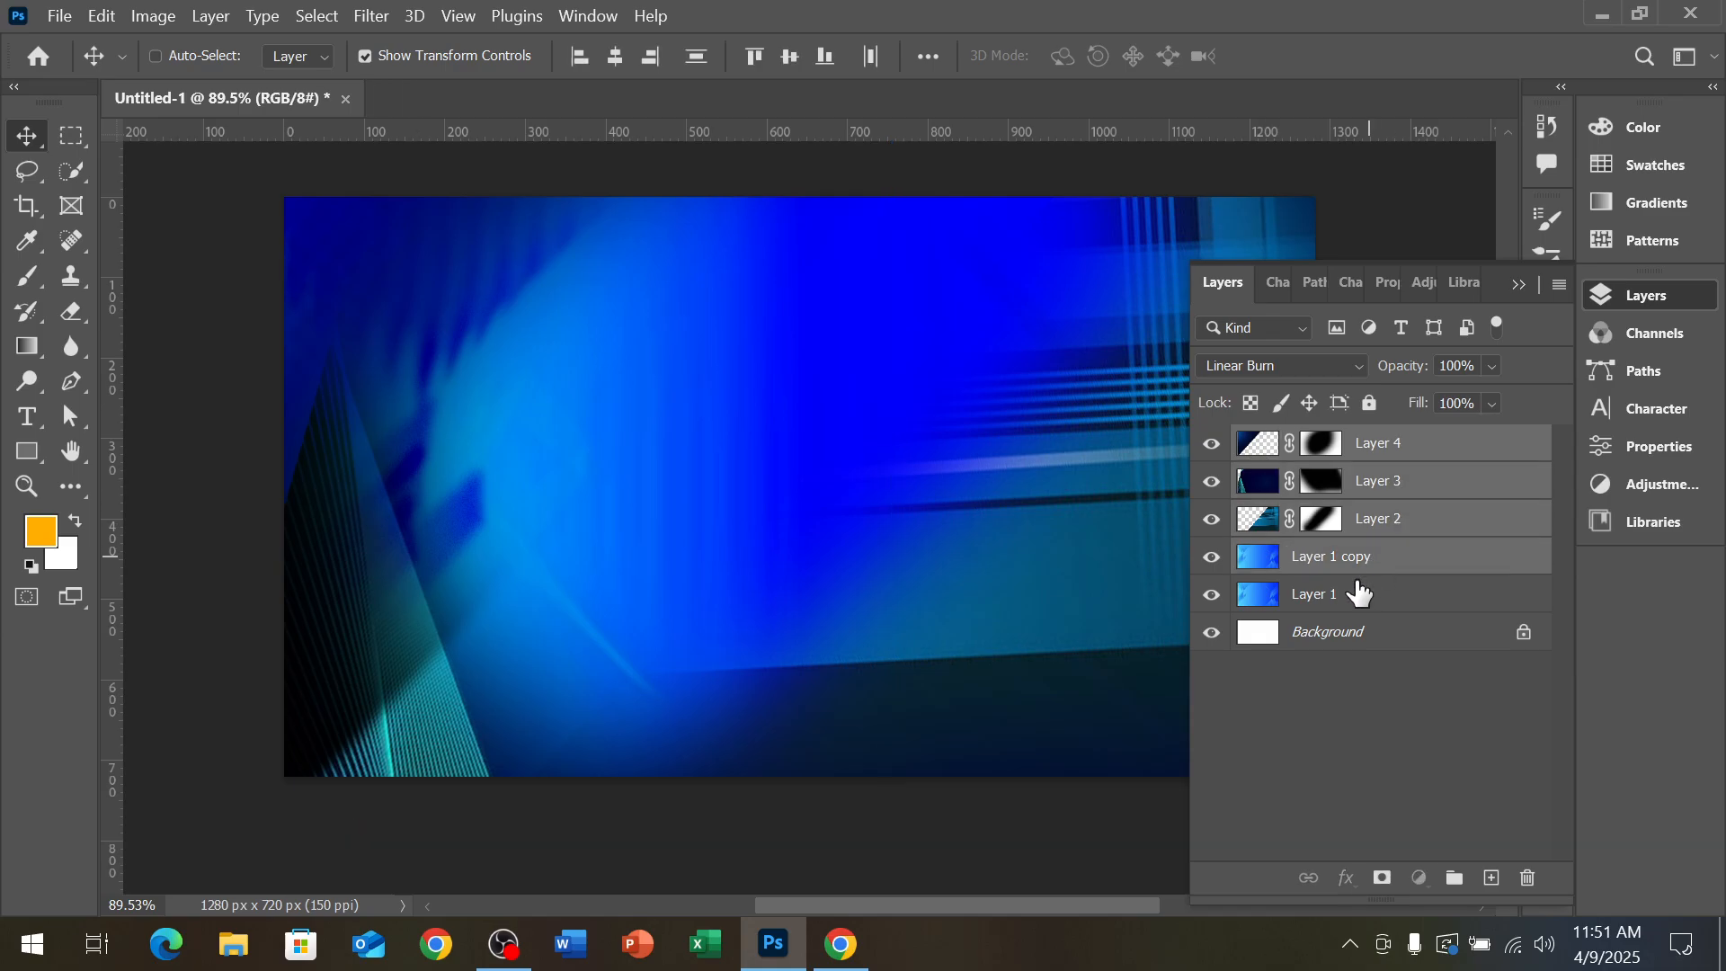
left_click(1369, 595, "shift")
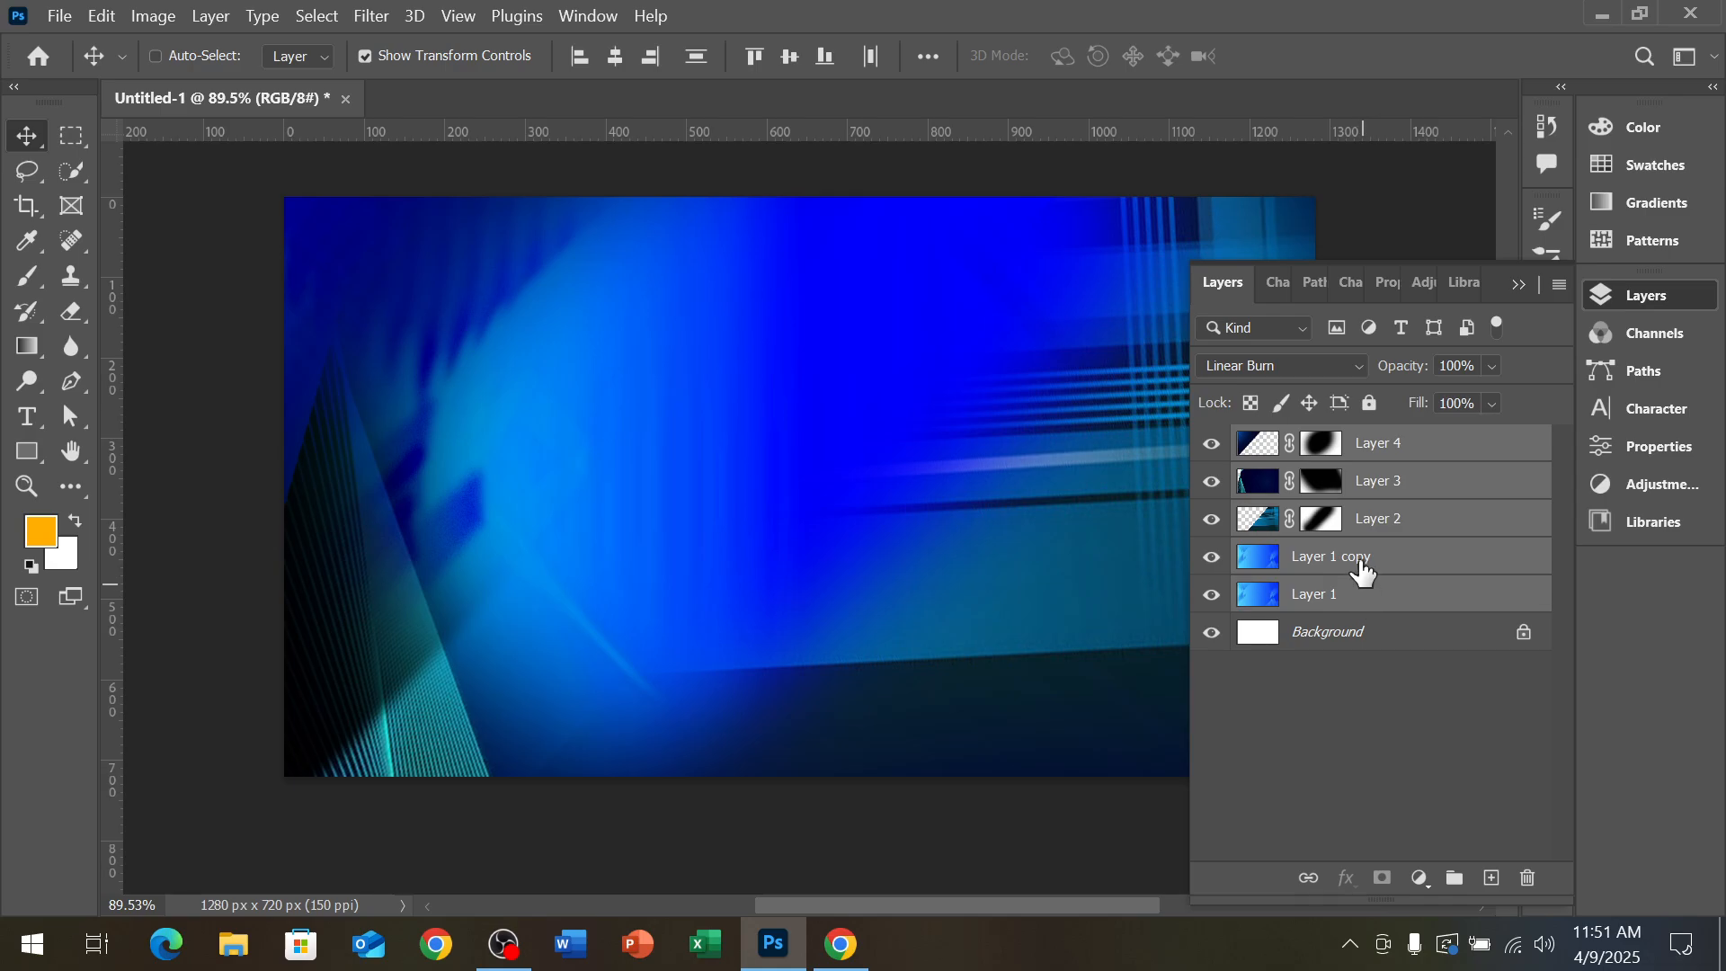
key("ctrl+e")
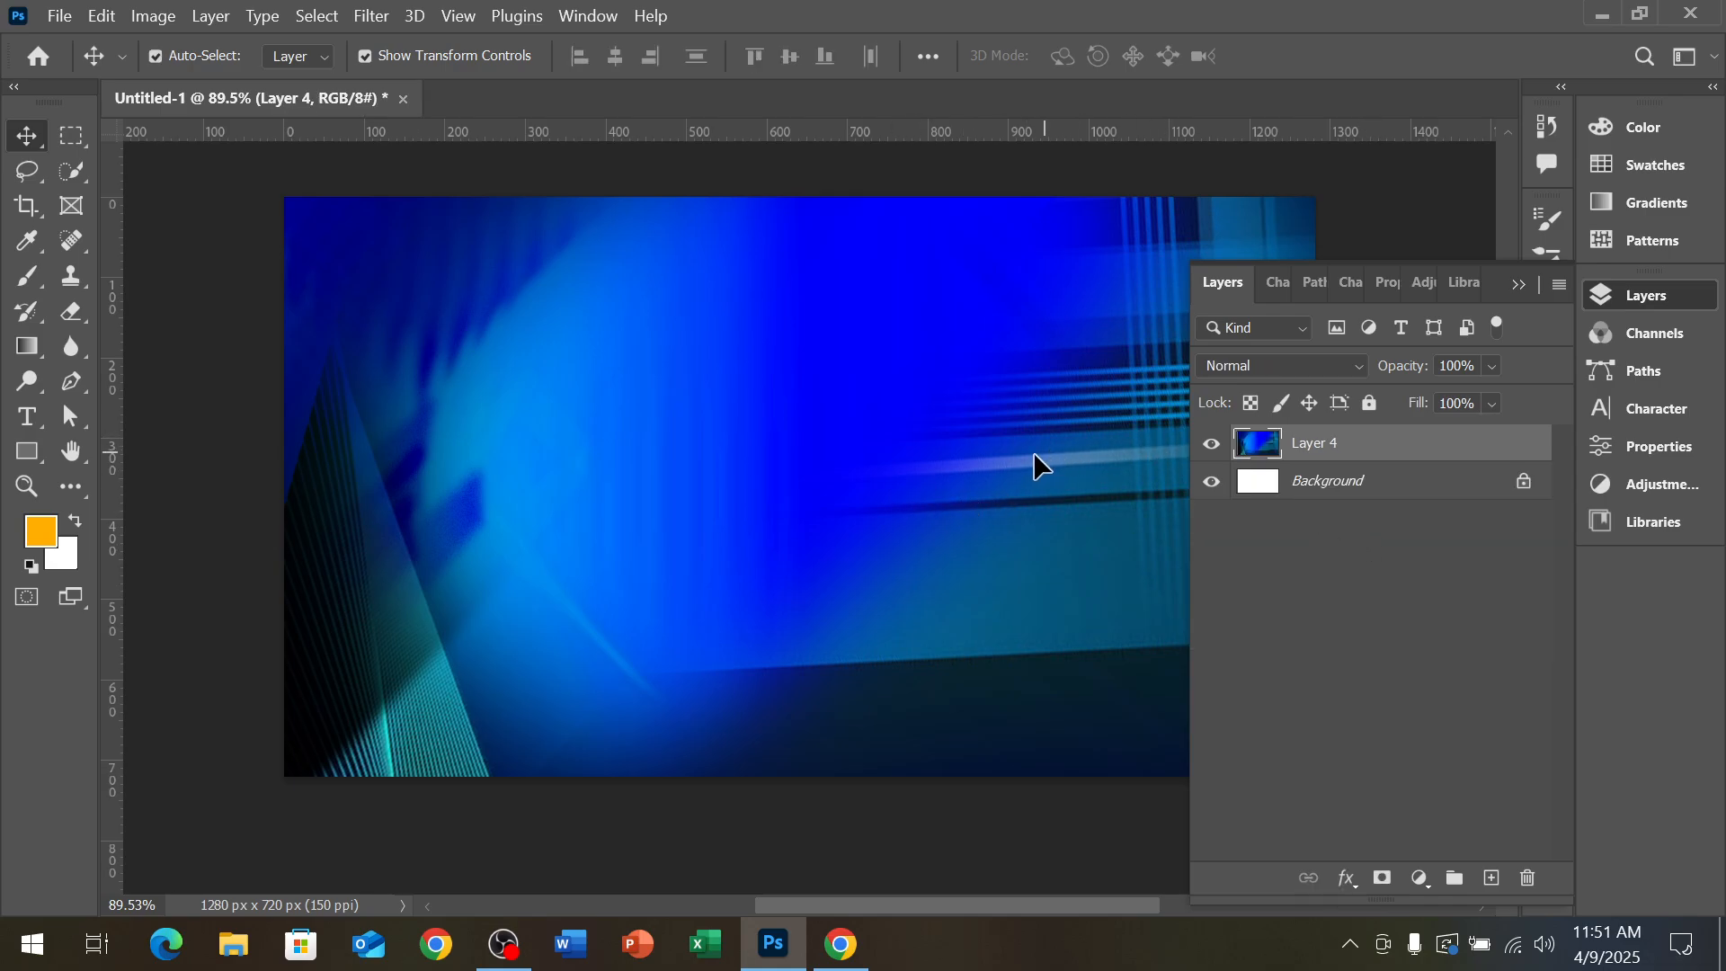
Duplicate the merged background layer and set the copy's blend mode to Multiply
key("ctrl+j")
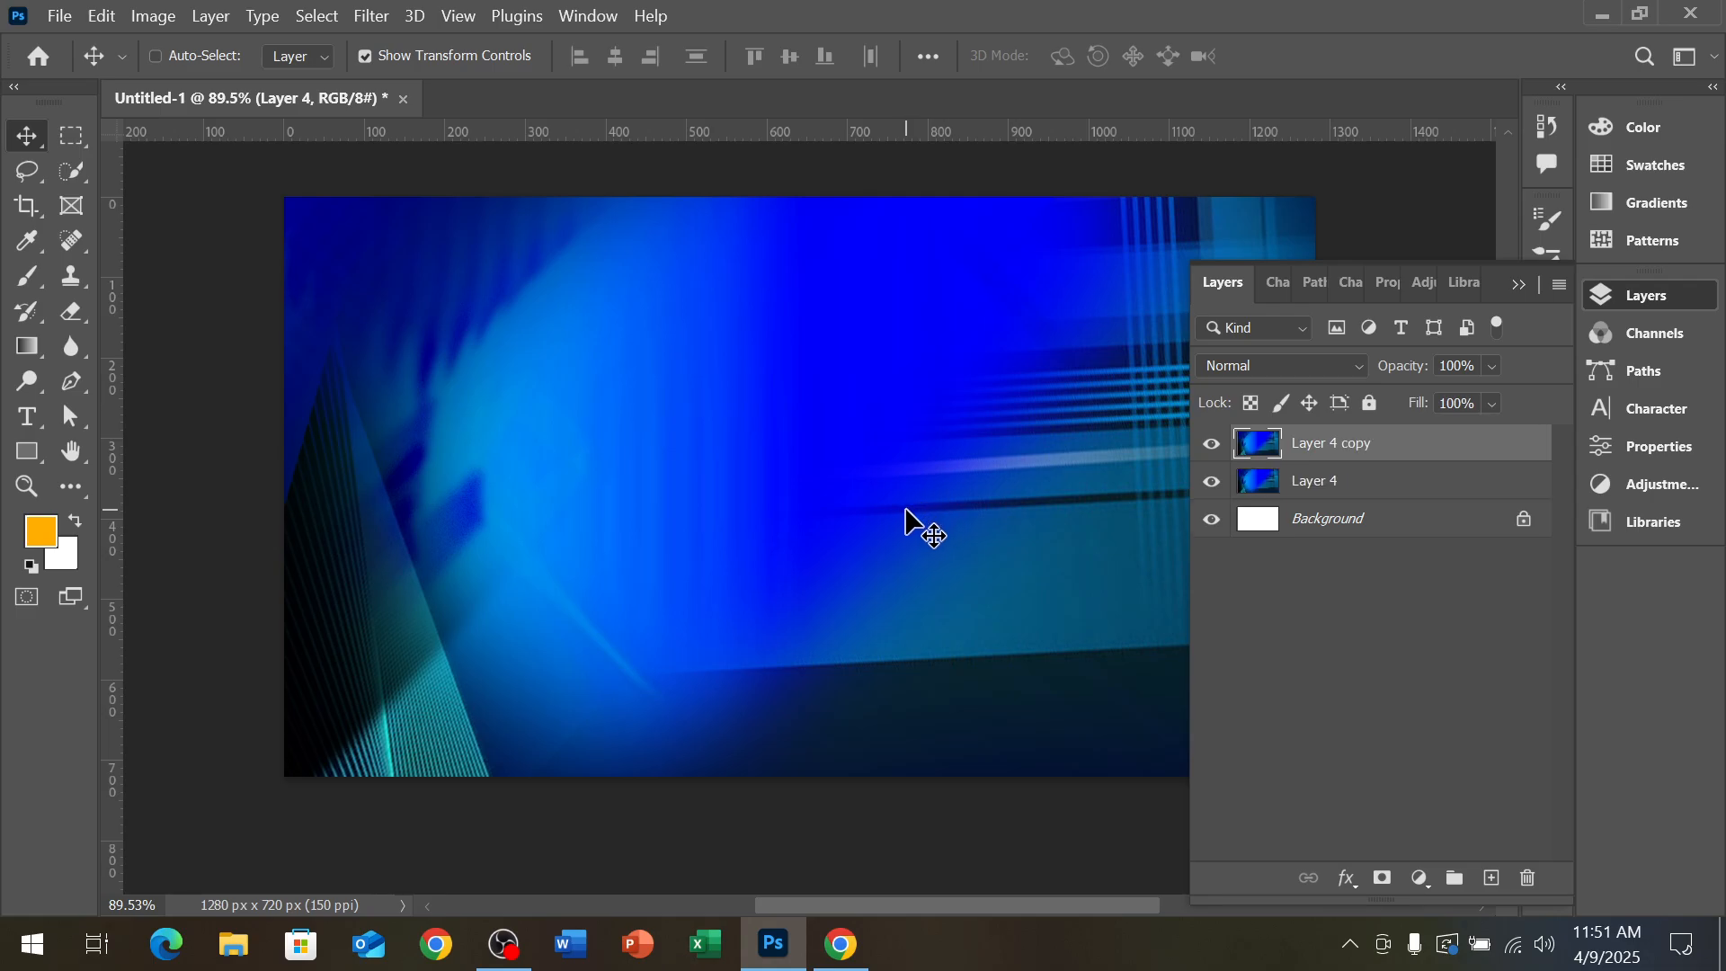
left_click(1339, 369)
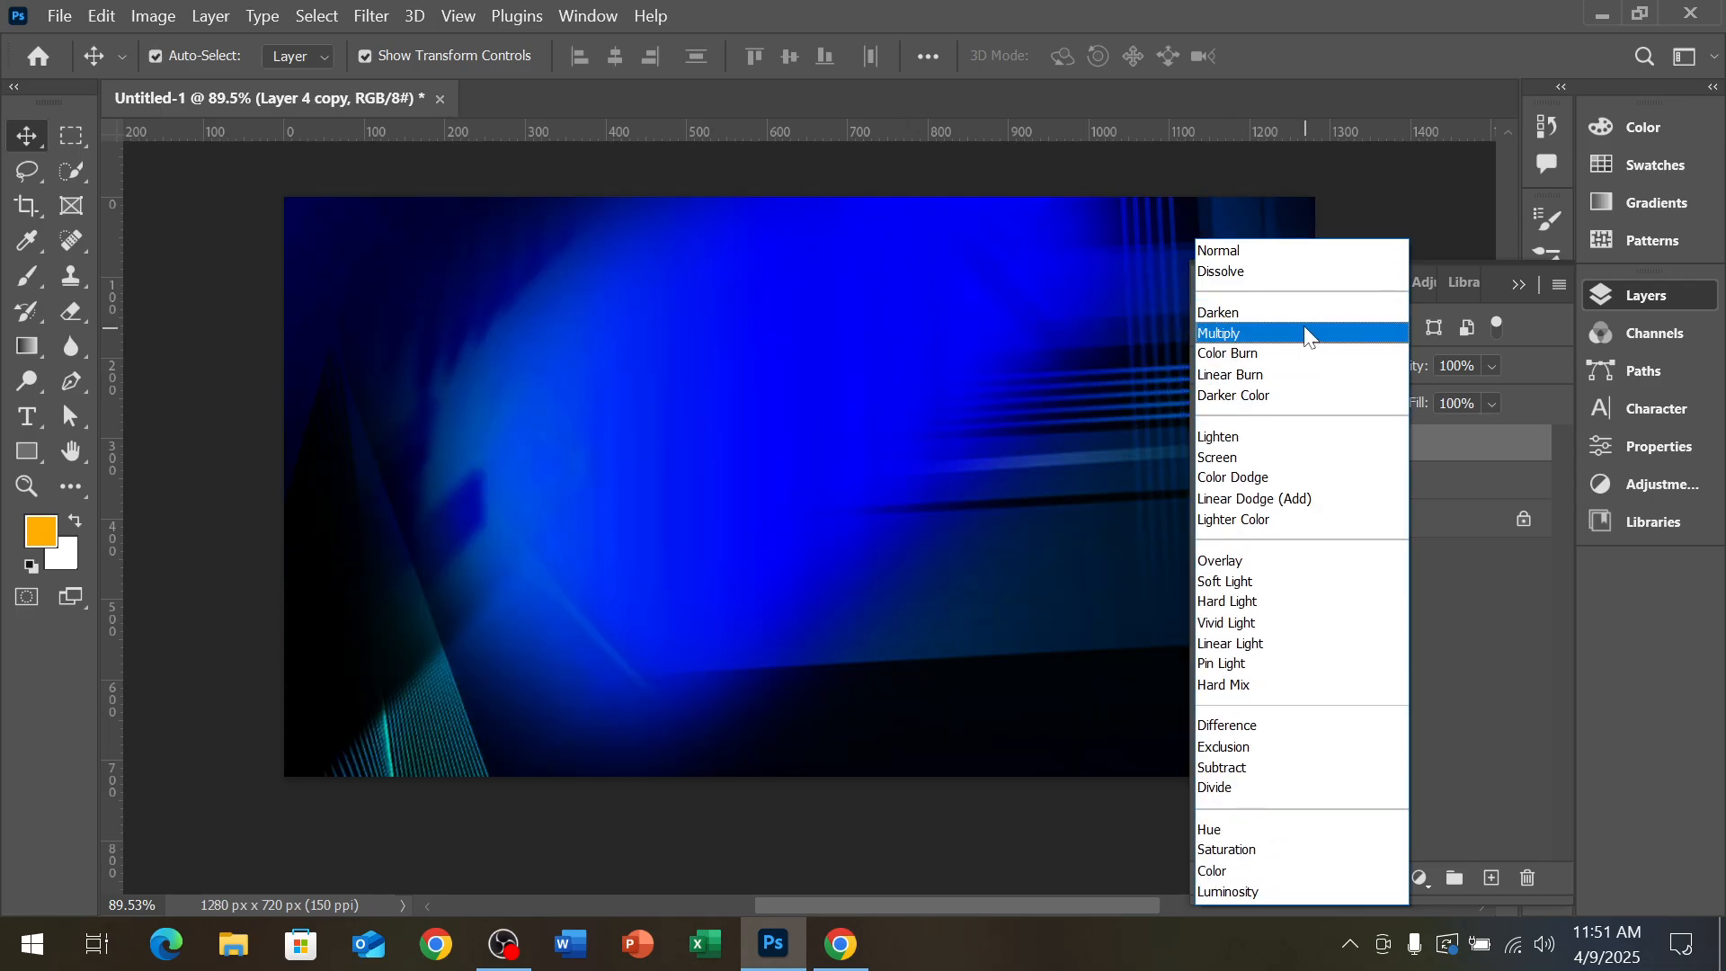
left_click(1305, 335)
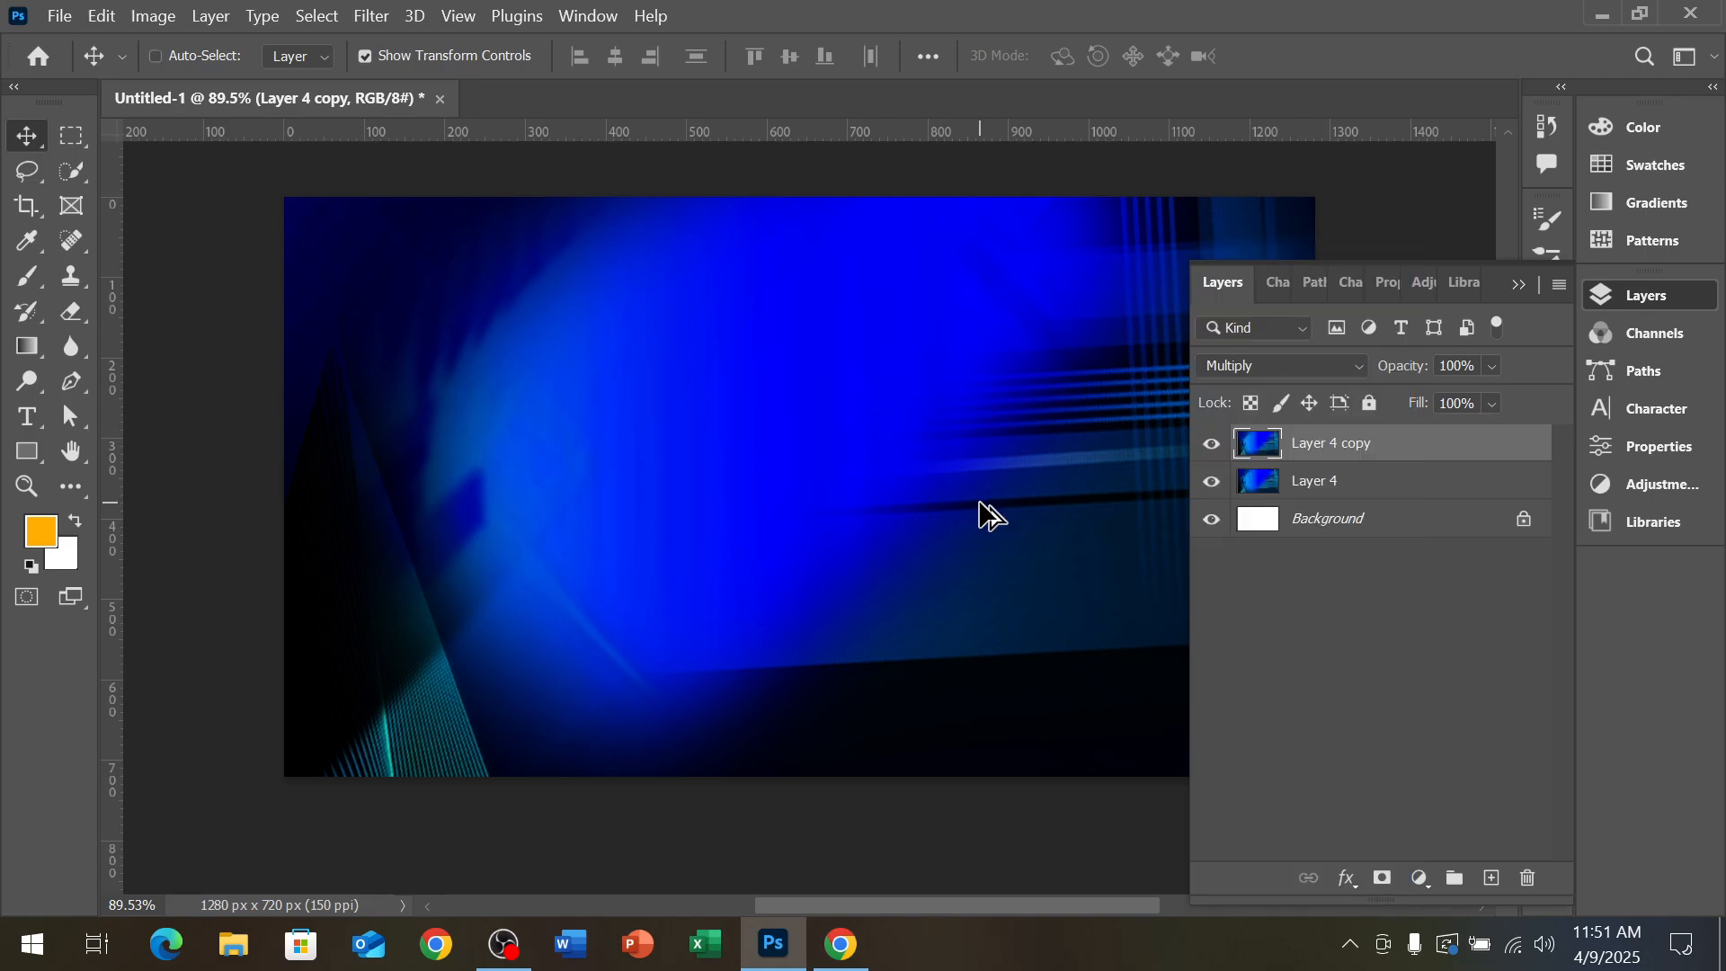
scroll(984, 503, "down", 2)
left_click_drag(990, 501, 840, 486)
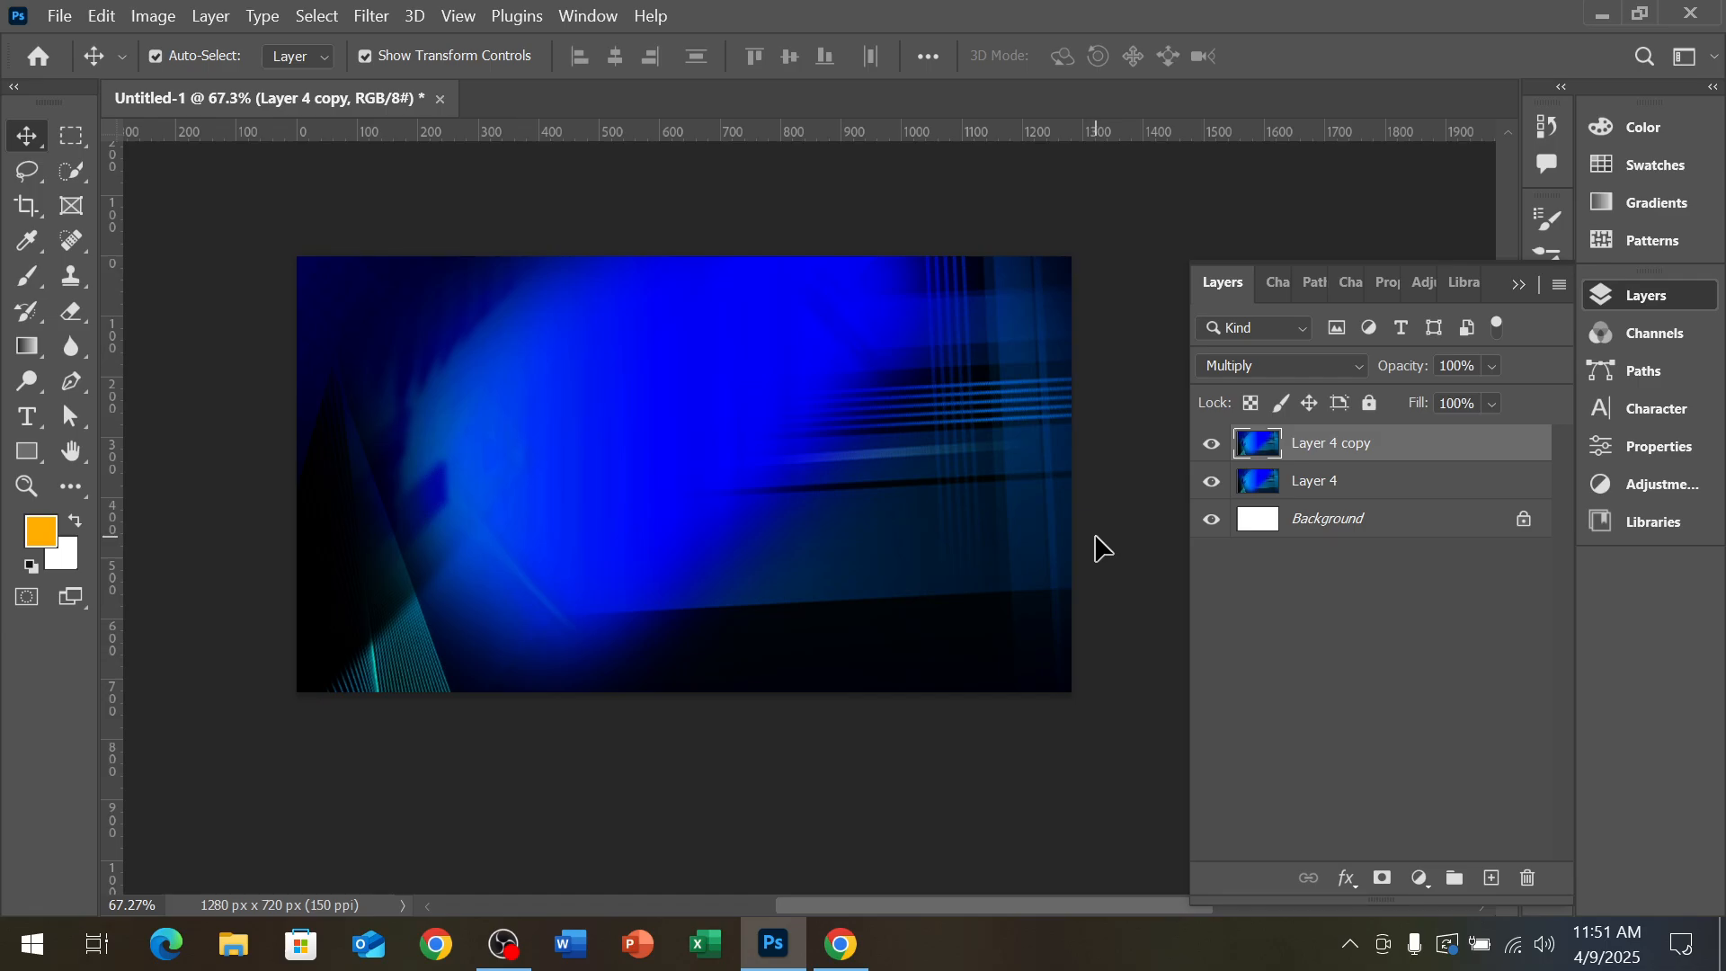
scroll(926, 545, "up", 3)
scroll(943, 543, "down", 2)
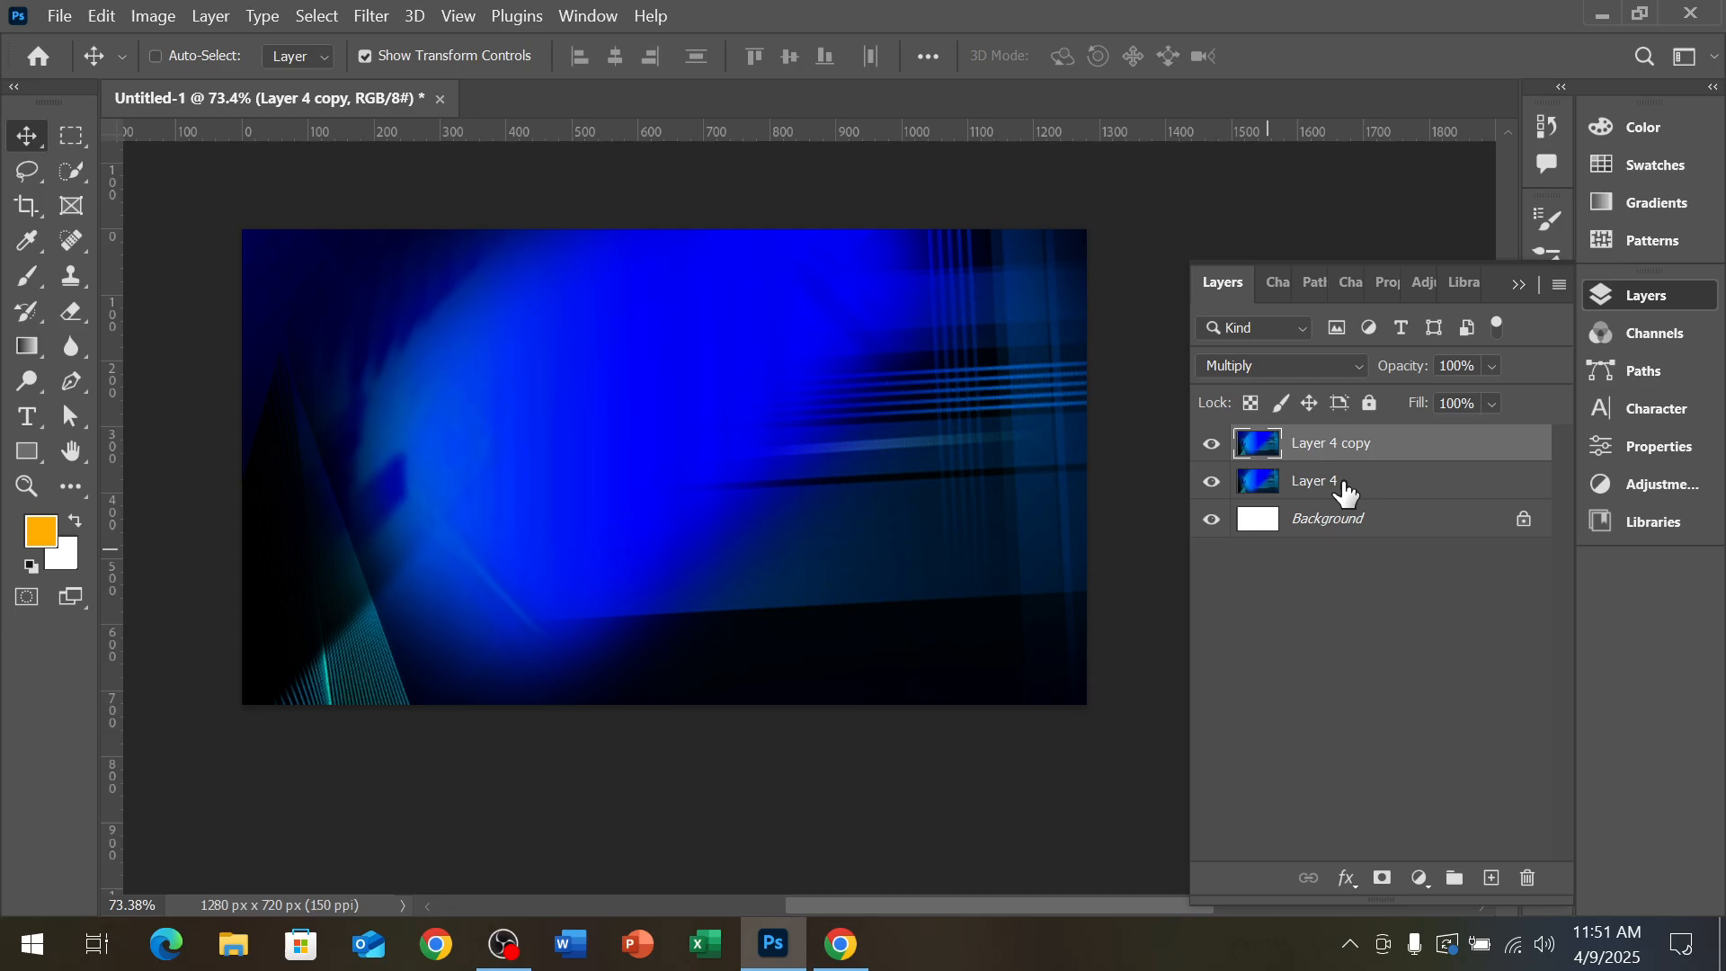
Duplicate the Multiply layer, try enlarging the new copy to about 116% and beyond, and undo the scaling
key("ctrl+j")
scroll(886, 557, "down", 1)
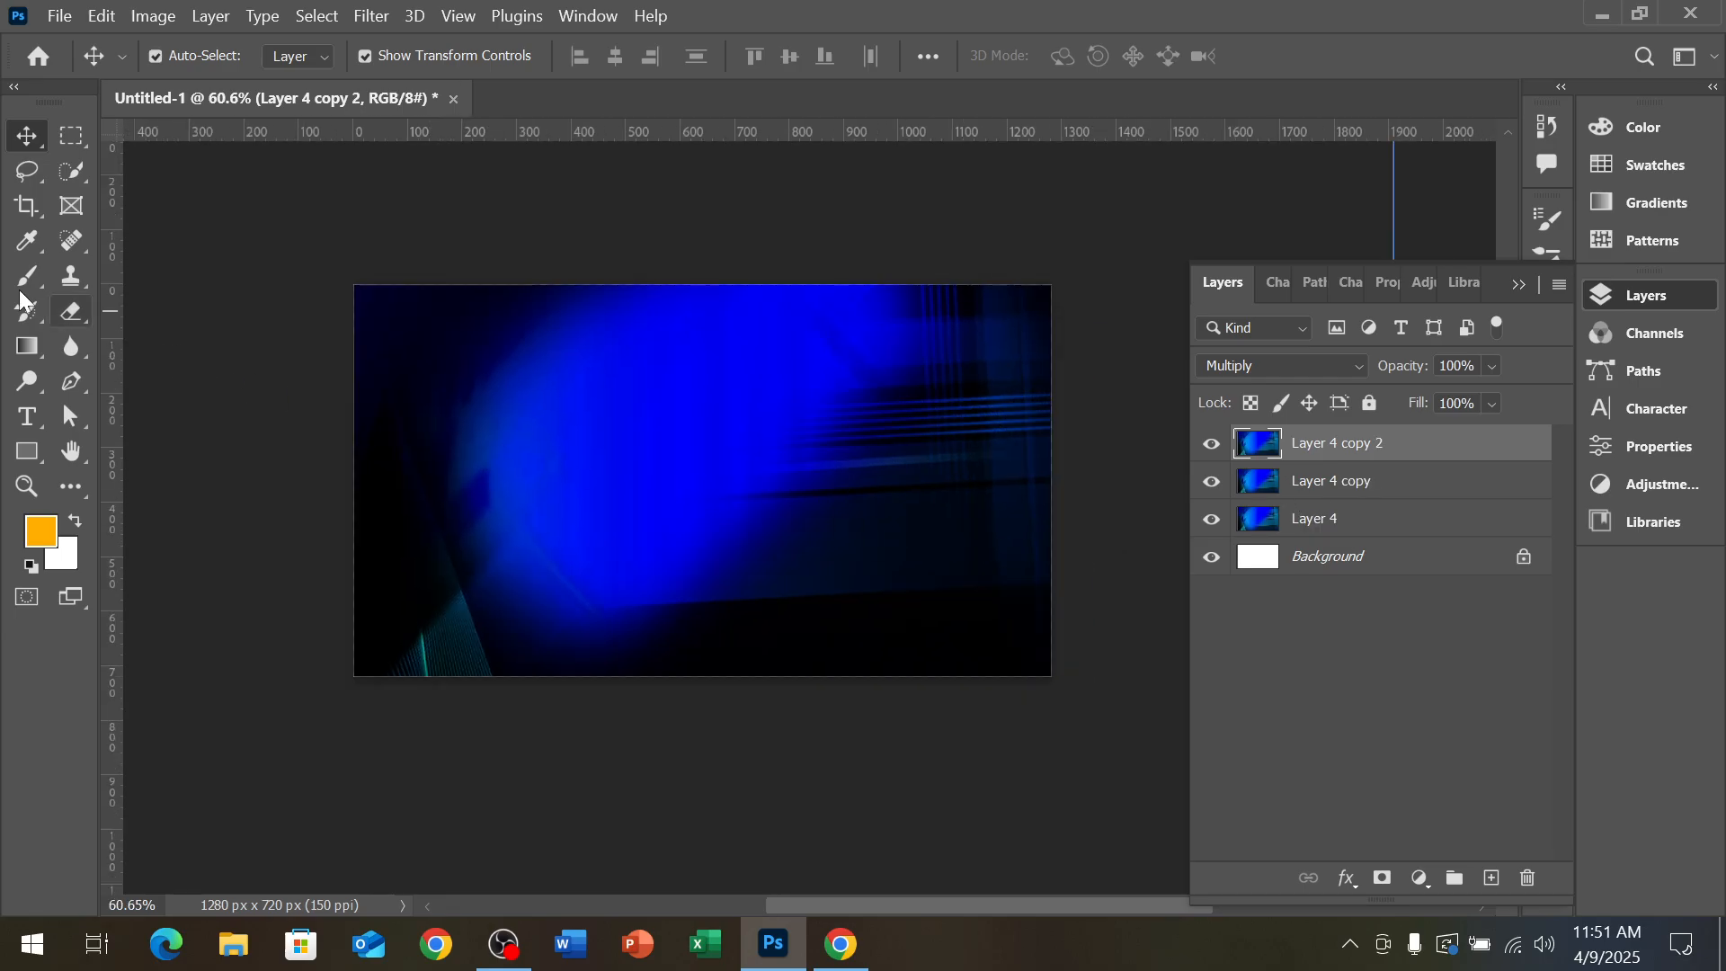
scroll(710, 474, "down", 4)
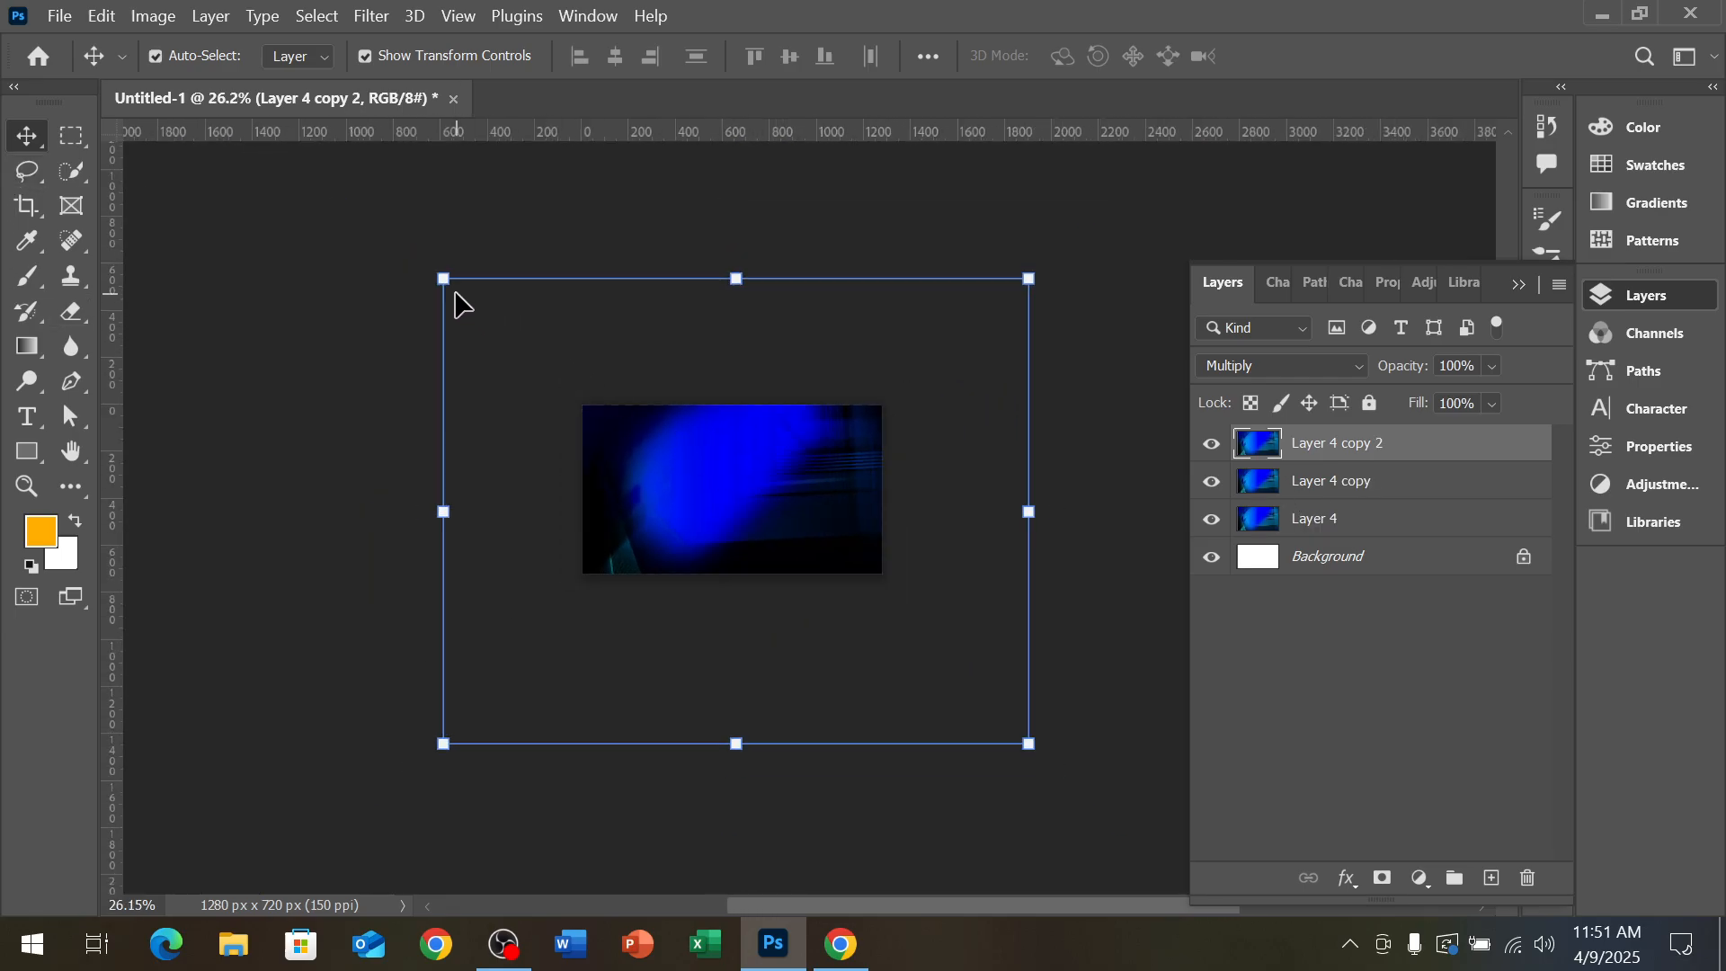
left_click_drag(443, 278, 348, 202)
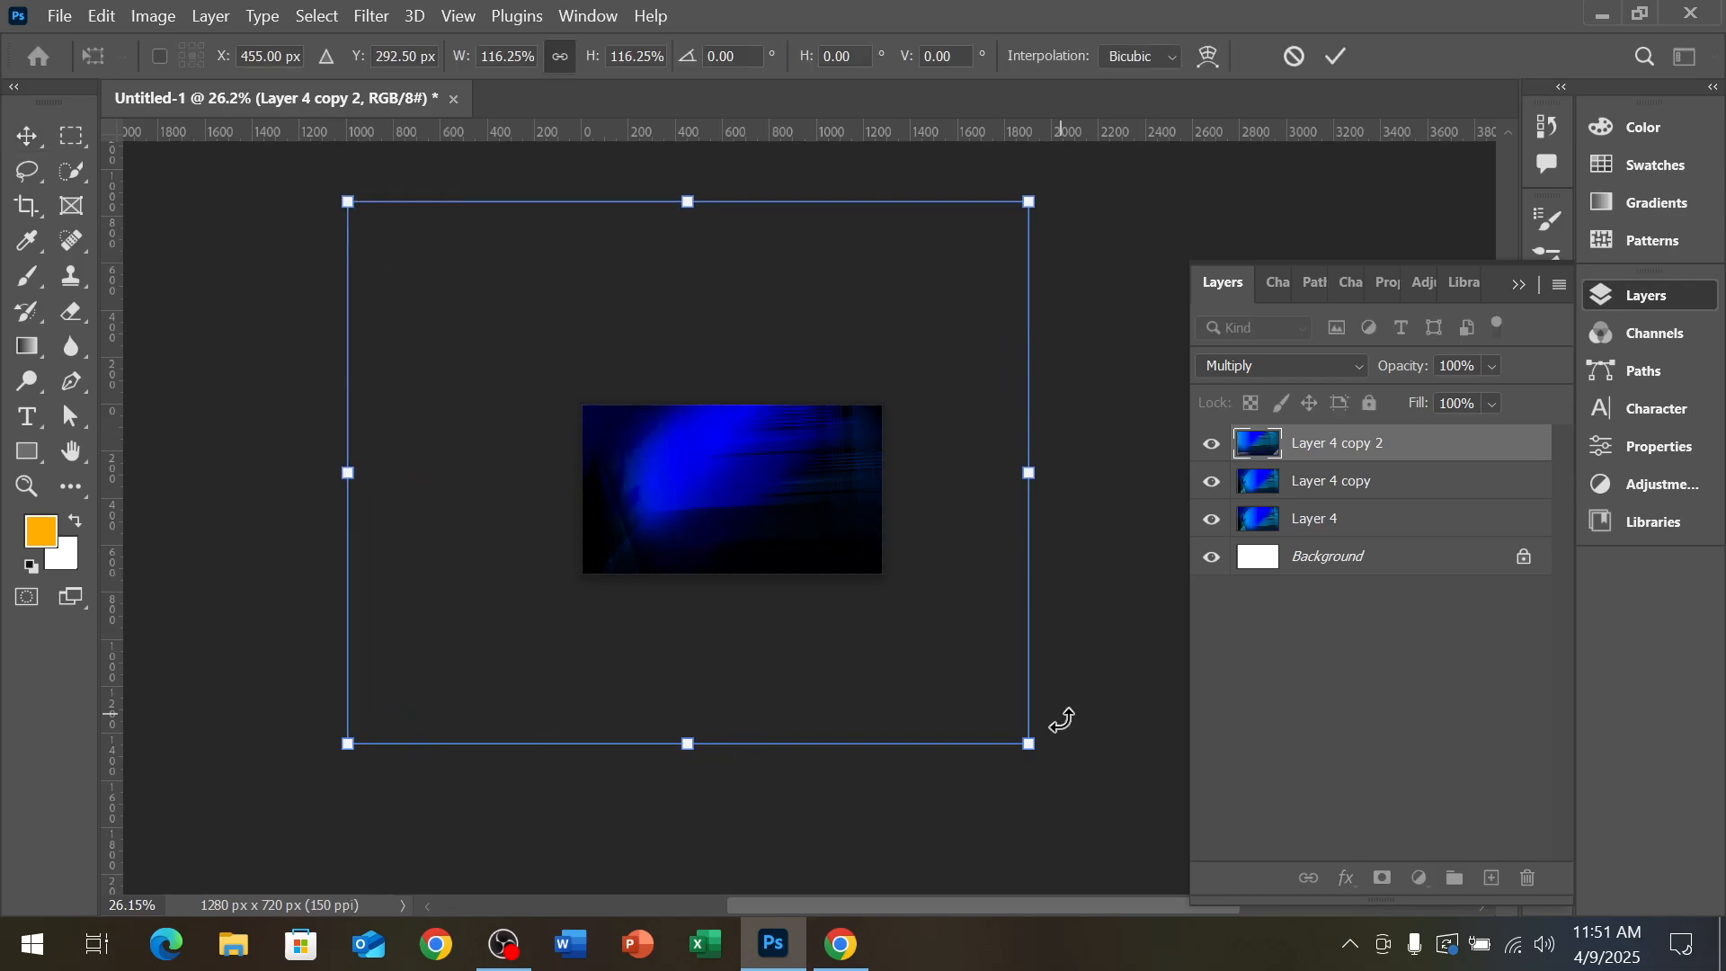
left_click_drag(1032, 743, 1183, 845)
key("ctrl+z")
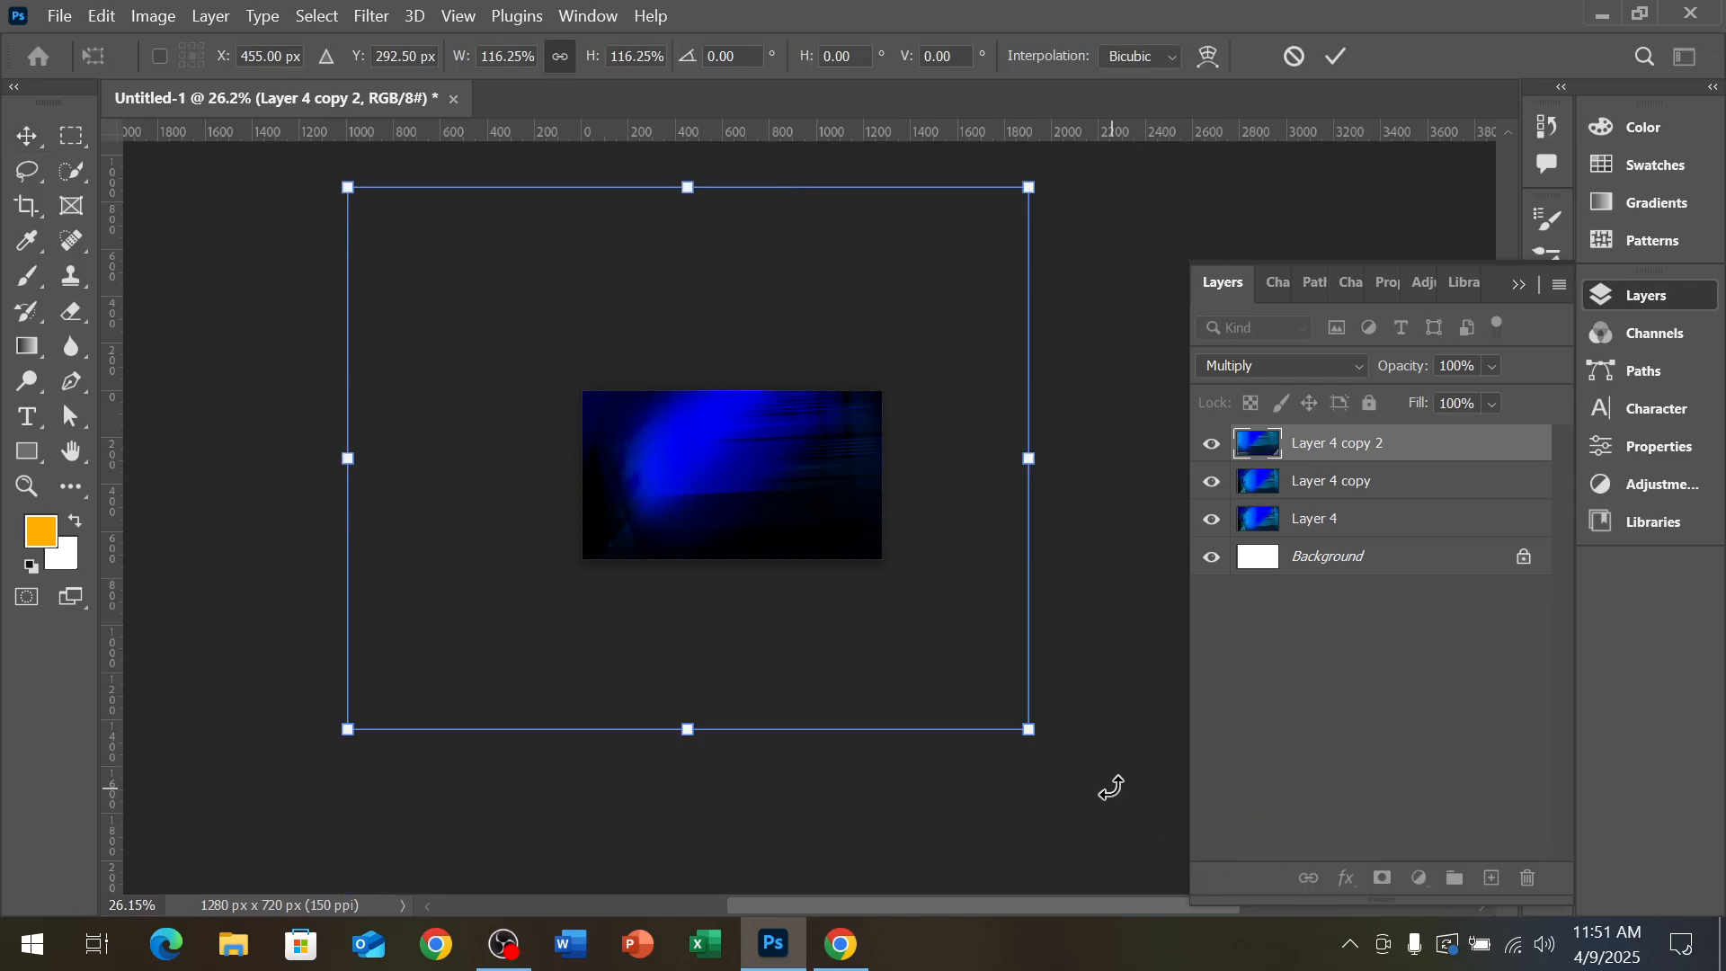
key("ctrl+z")
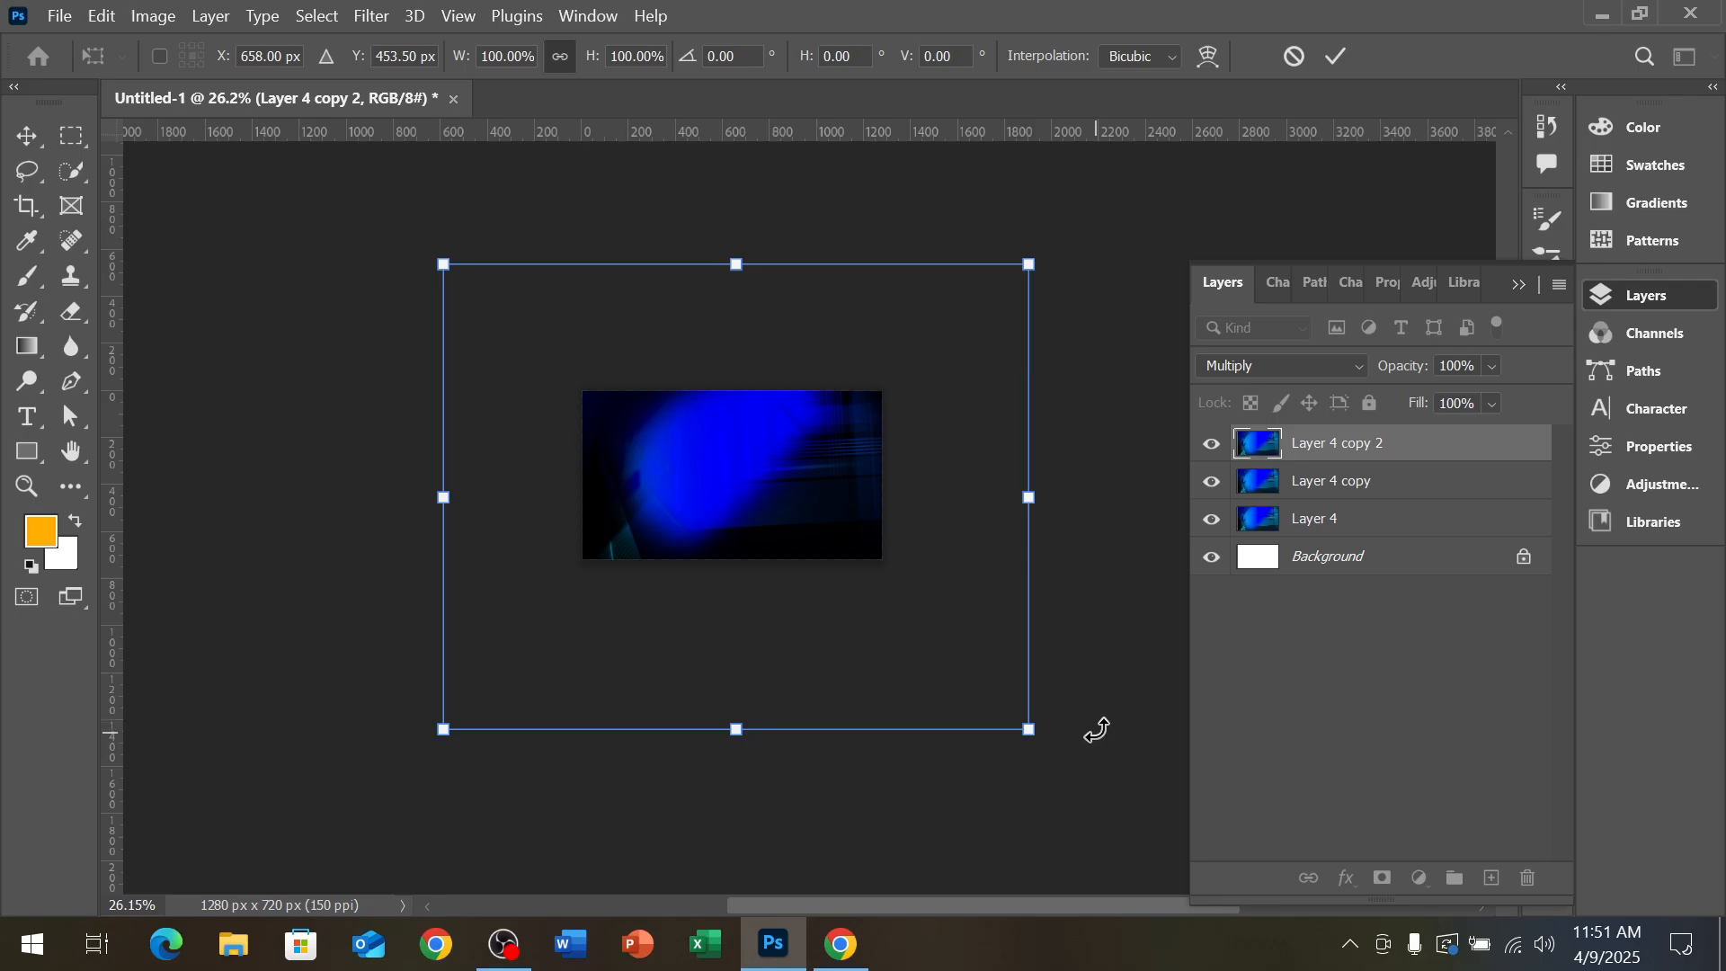
Delete both Multiply duplicates, Layer 4 copy 2 and Layer 4 copy, and deselect all layers
left_click(1321, 528)
left_click(1357, 450)
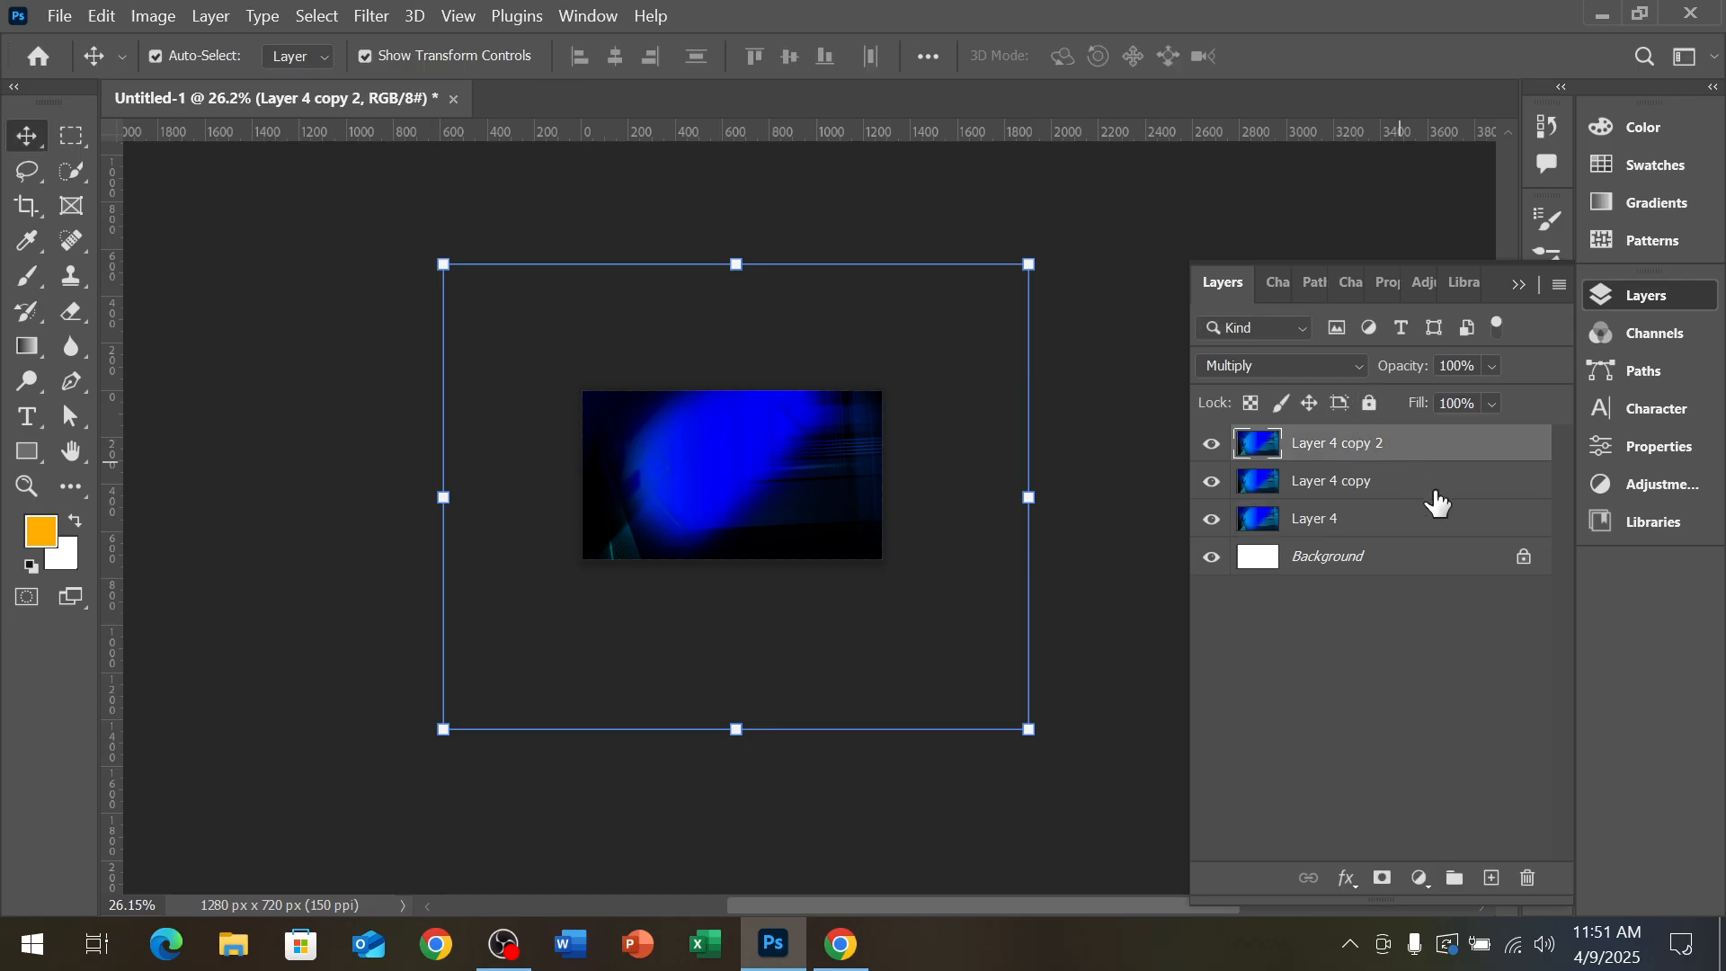
left_click(1531, 878)
left_click(824, 394)
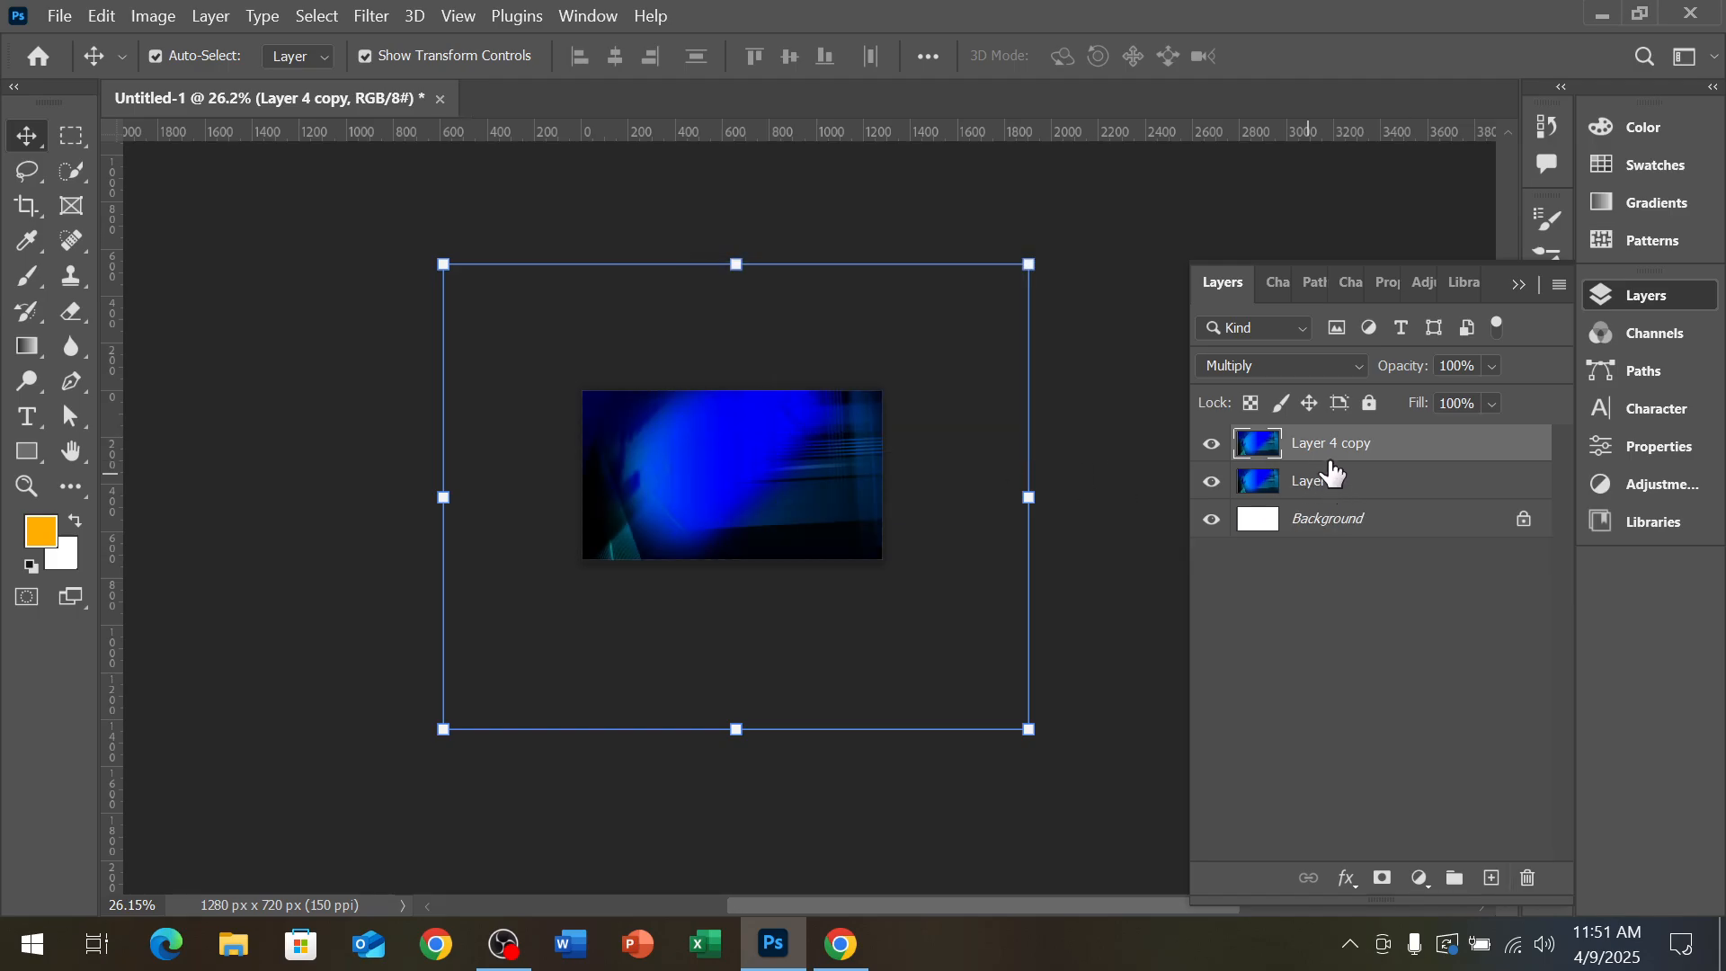
left_click(1531, 878)
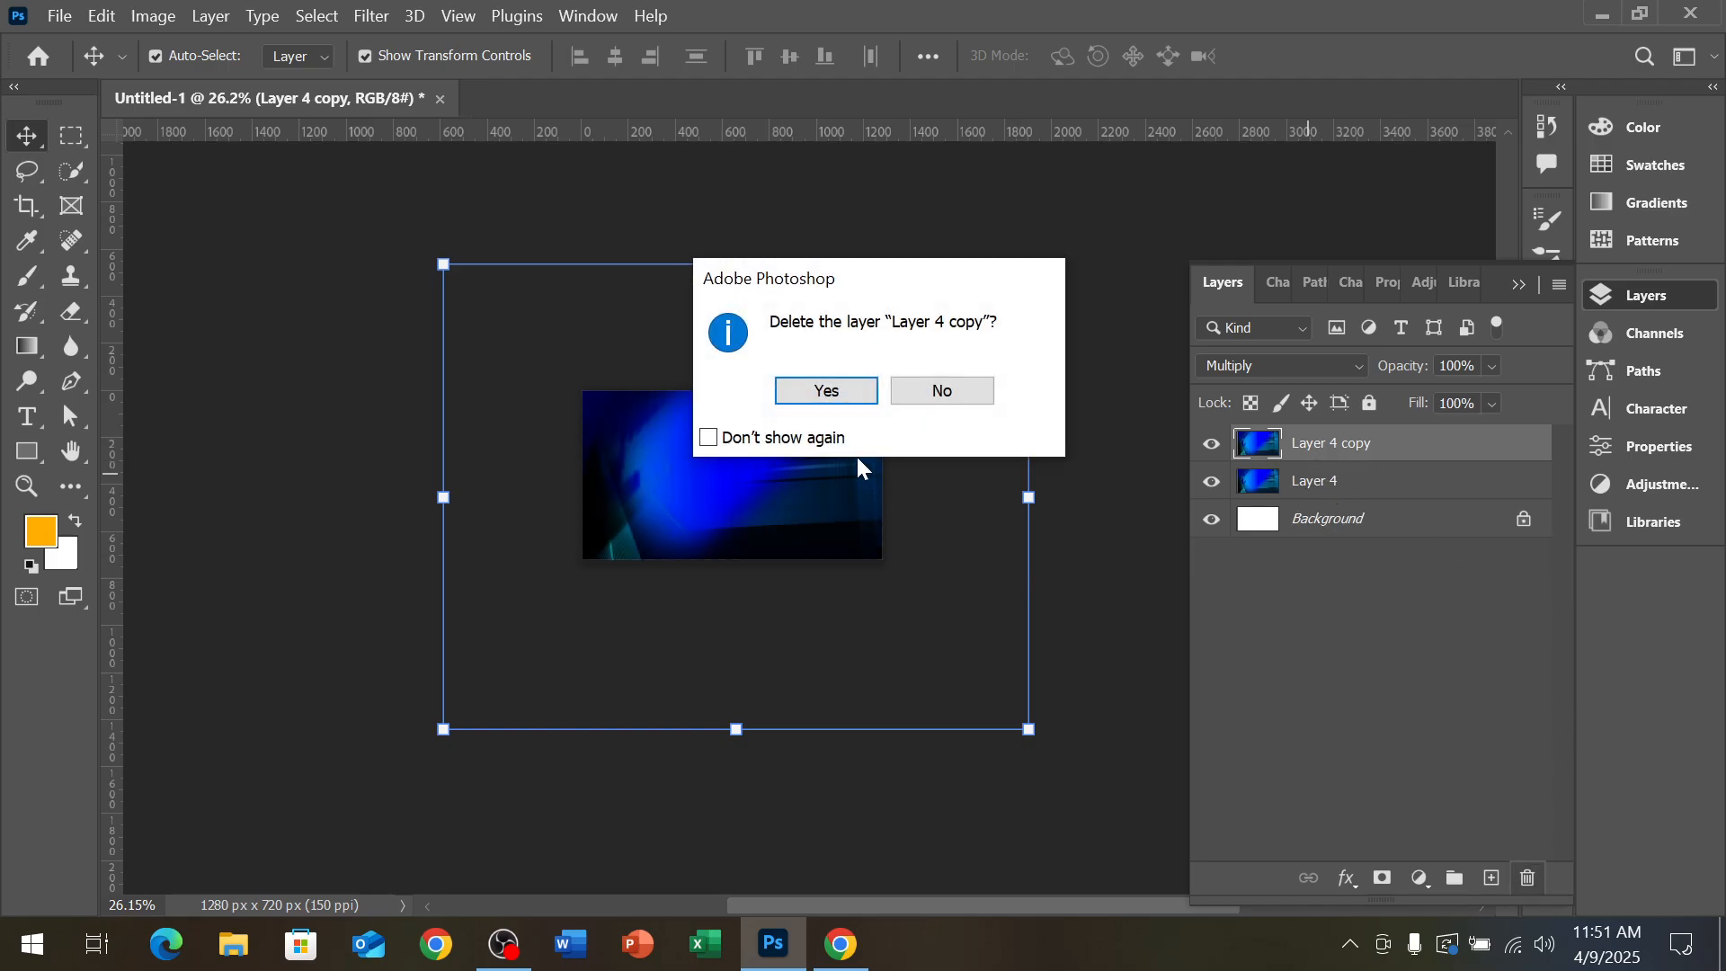
left_click(836, 391)
left_click(881, 805)
scroll(836, 558, "up", 5)
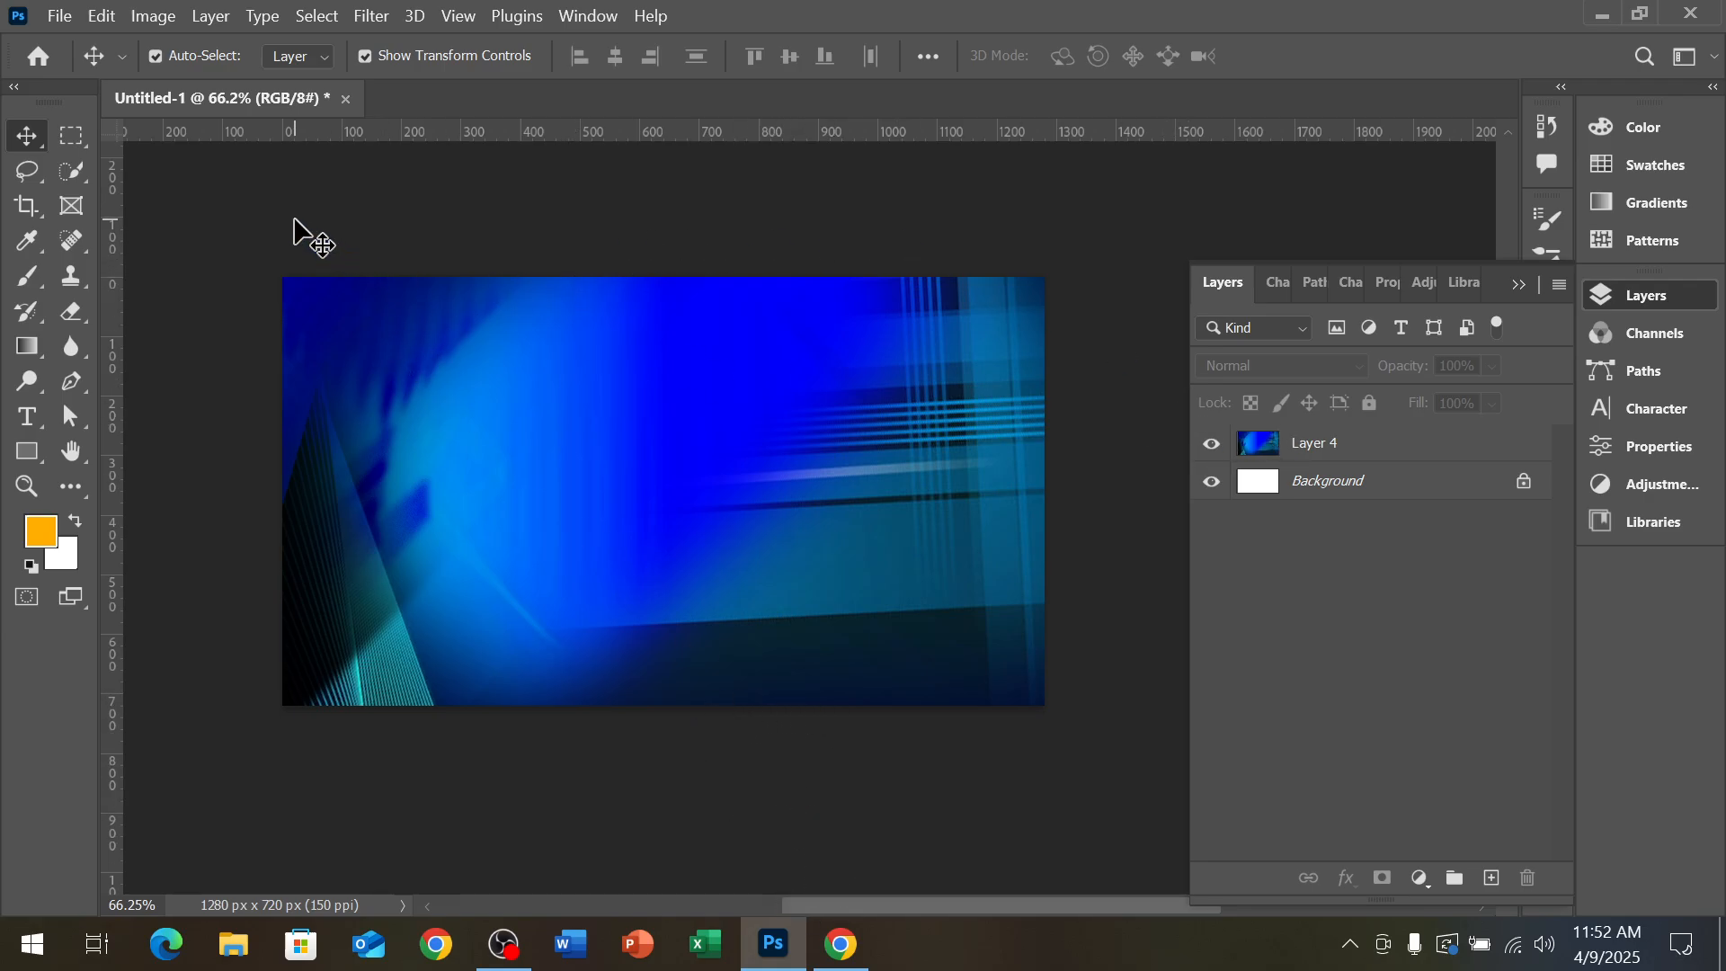
scroll(323, 270, "up", 2)
left_click(333, 287)
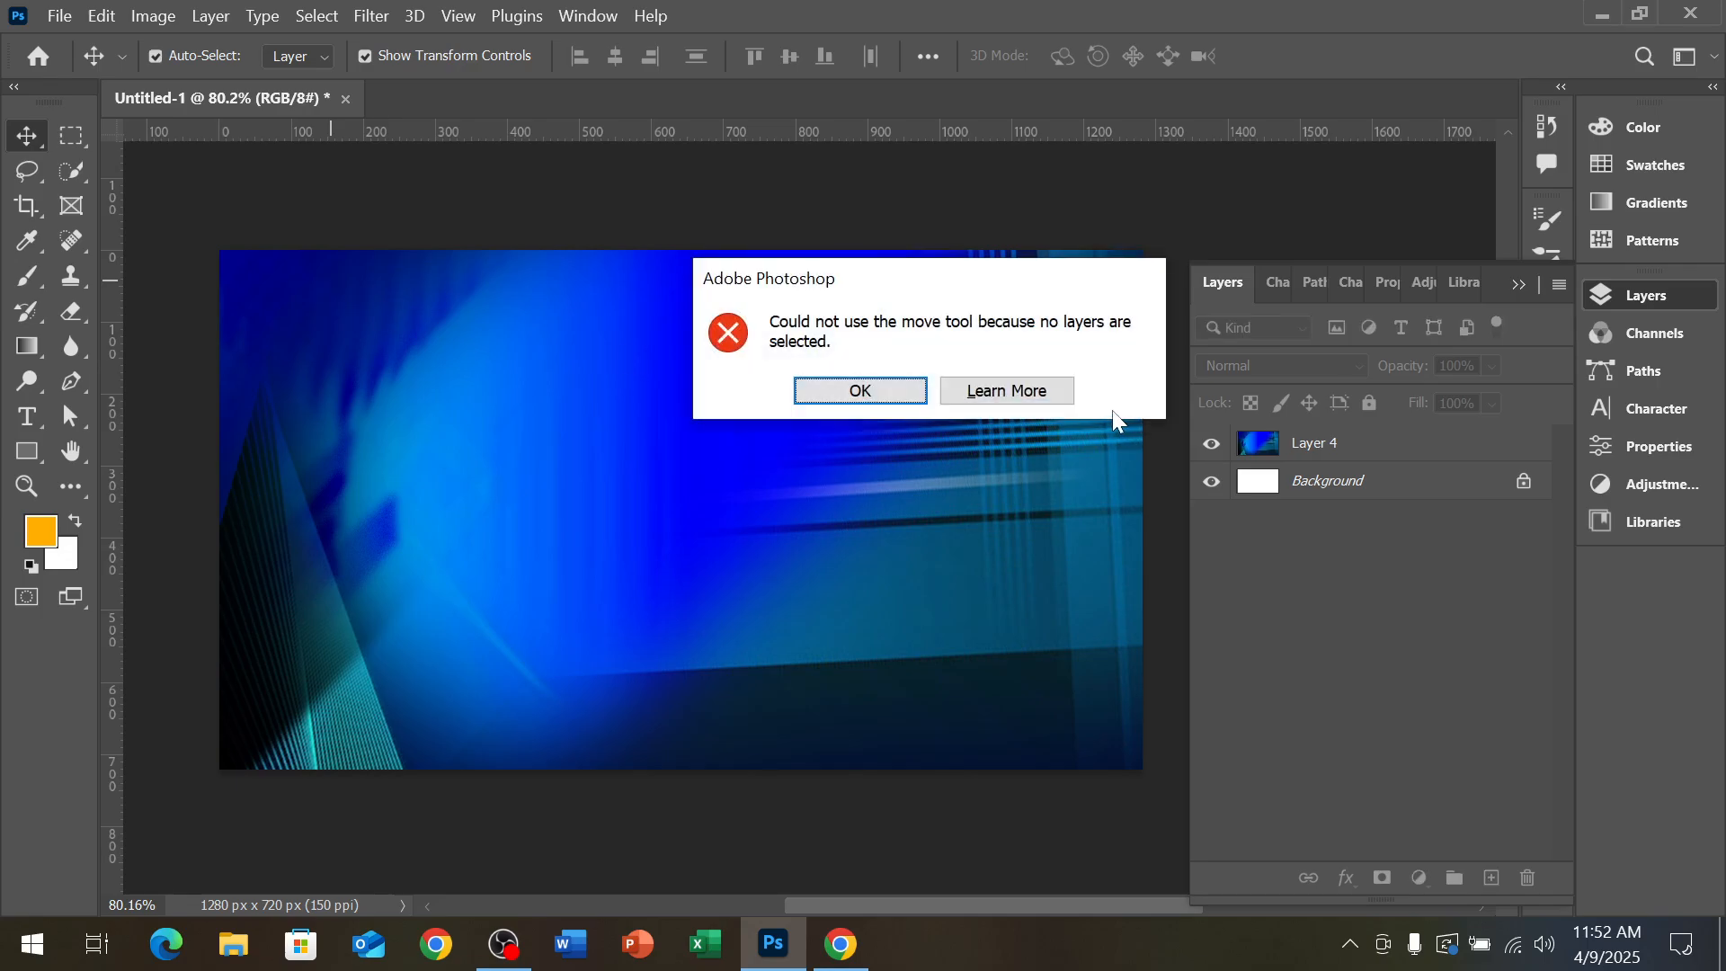
left_click(859, 394)
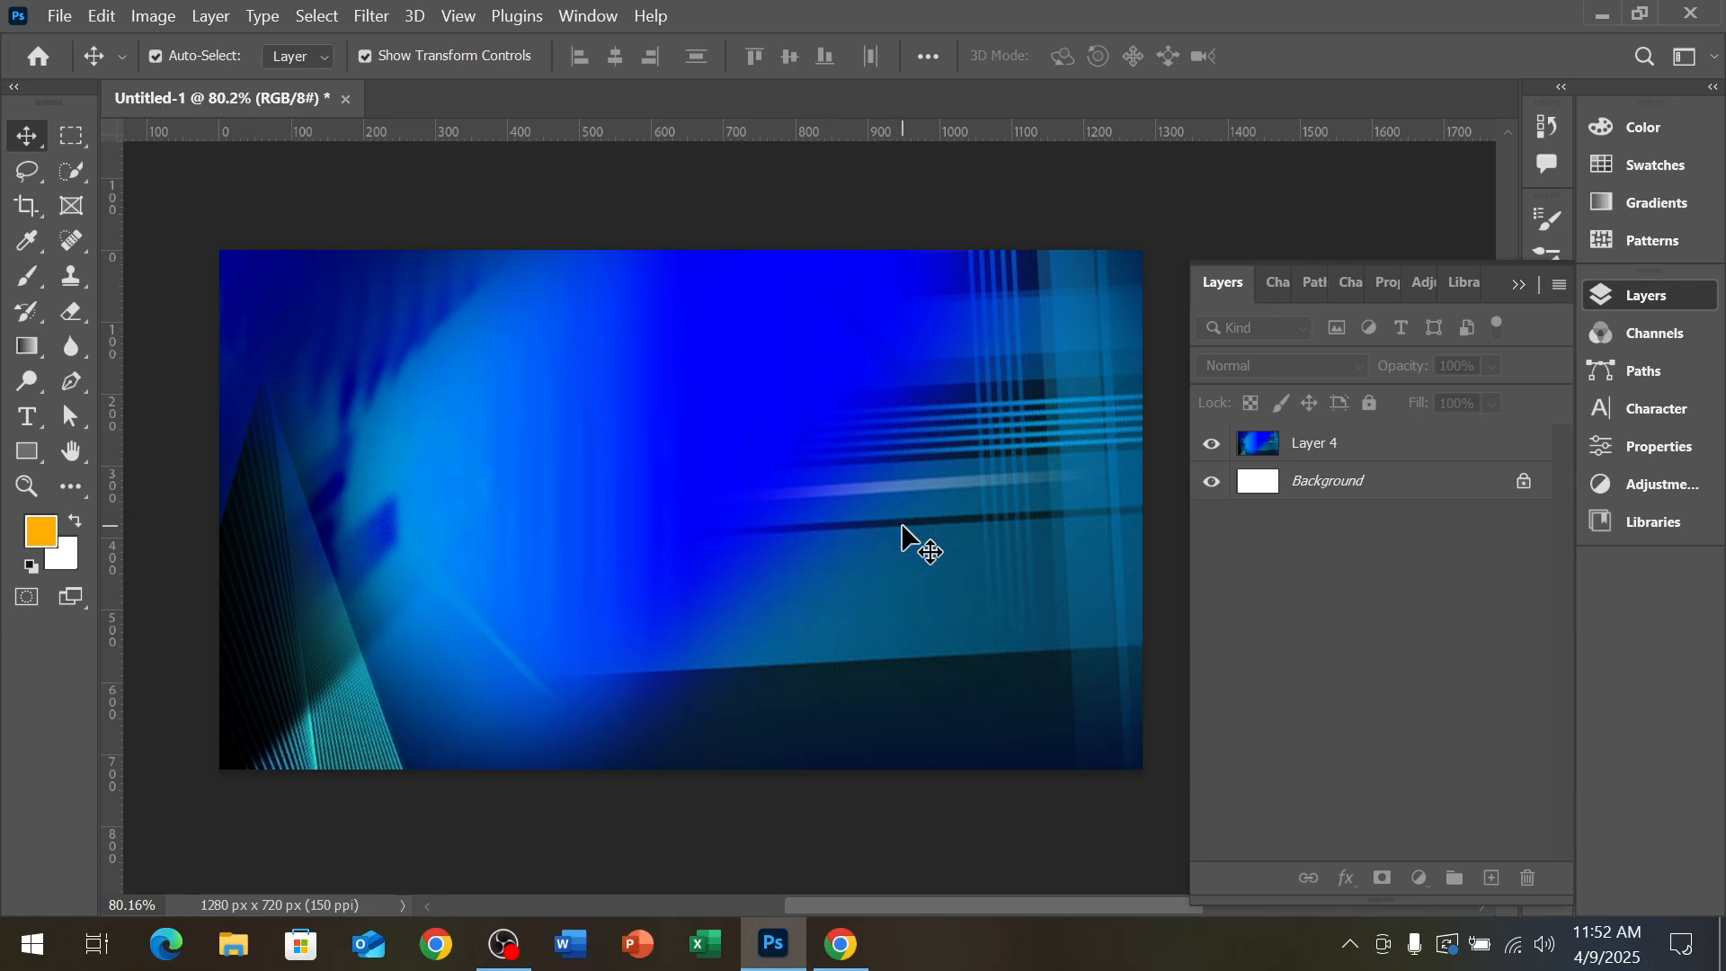
Switch to Chrome and run a Google image search for "youtube thumbnile man pic" in a new tab
left_click(840, 944)
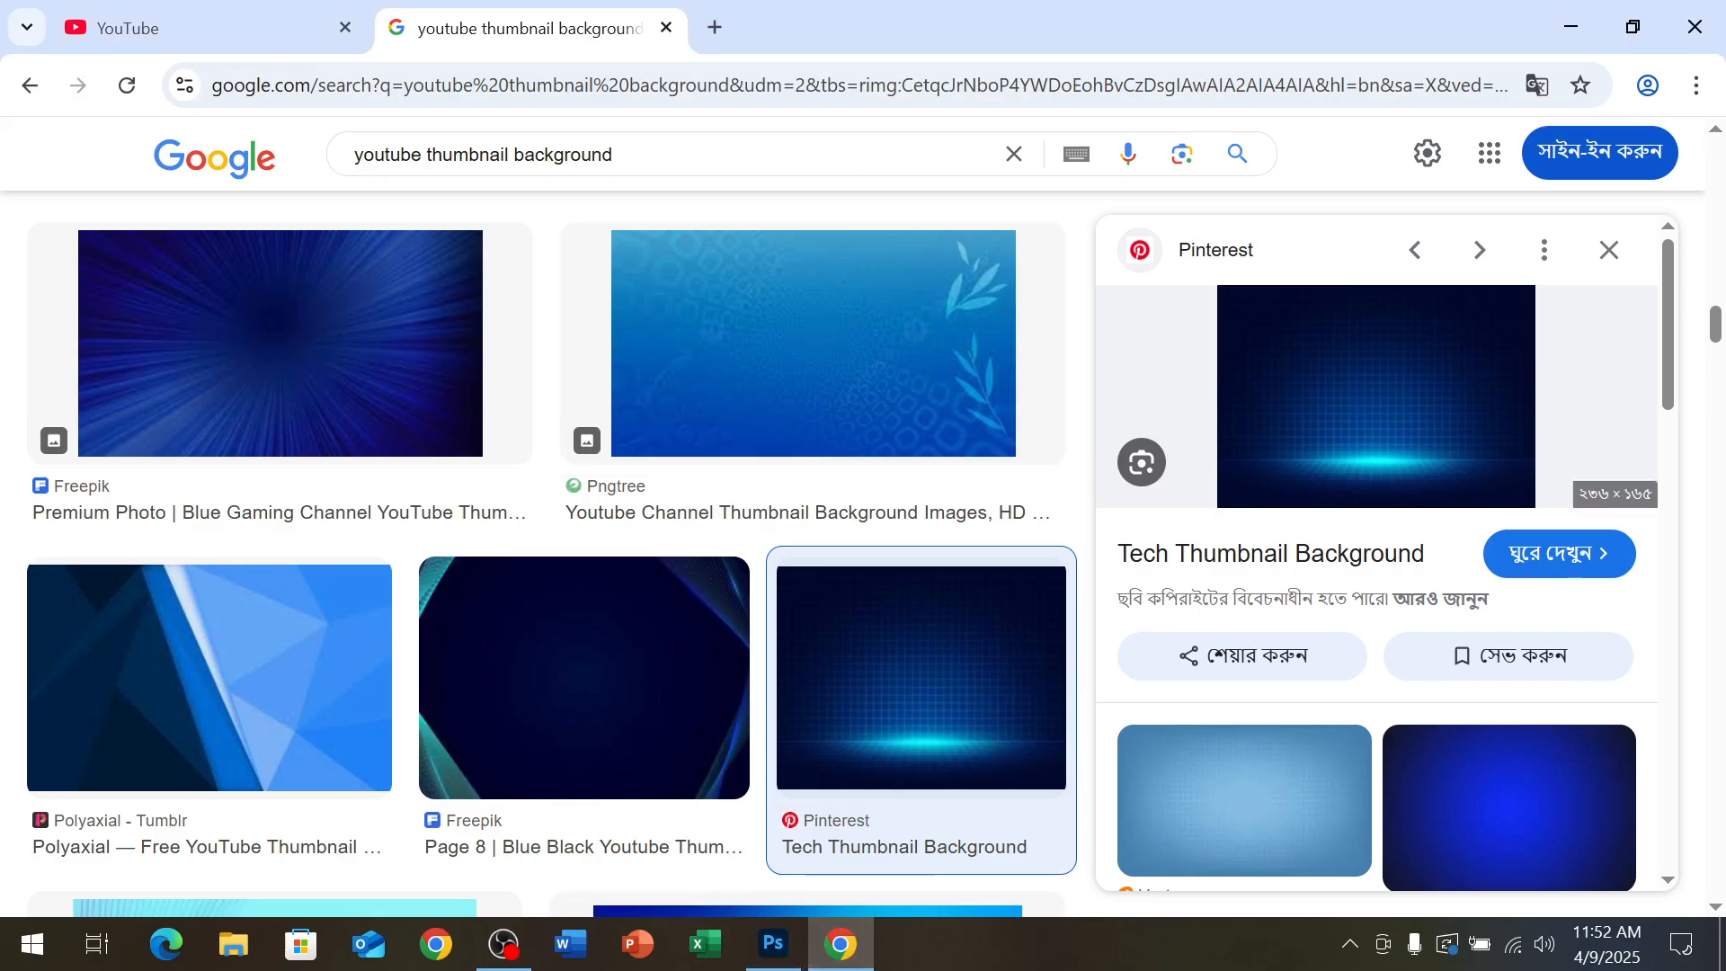
left_click(717, 30)
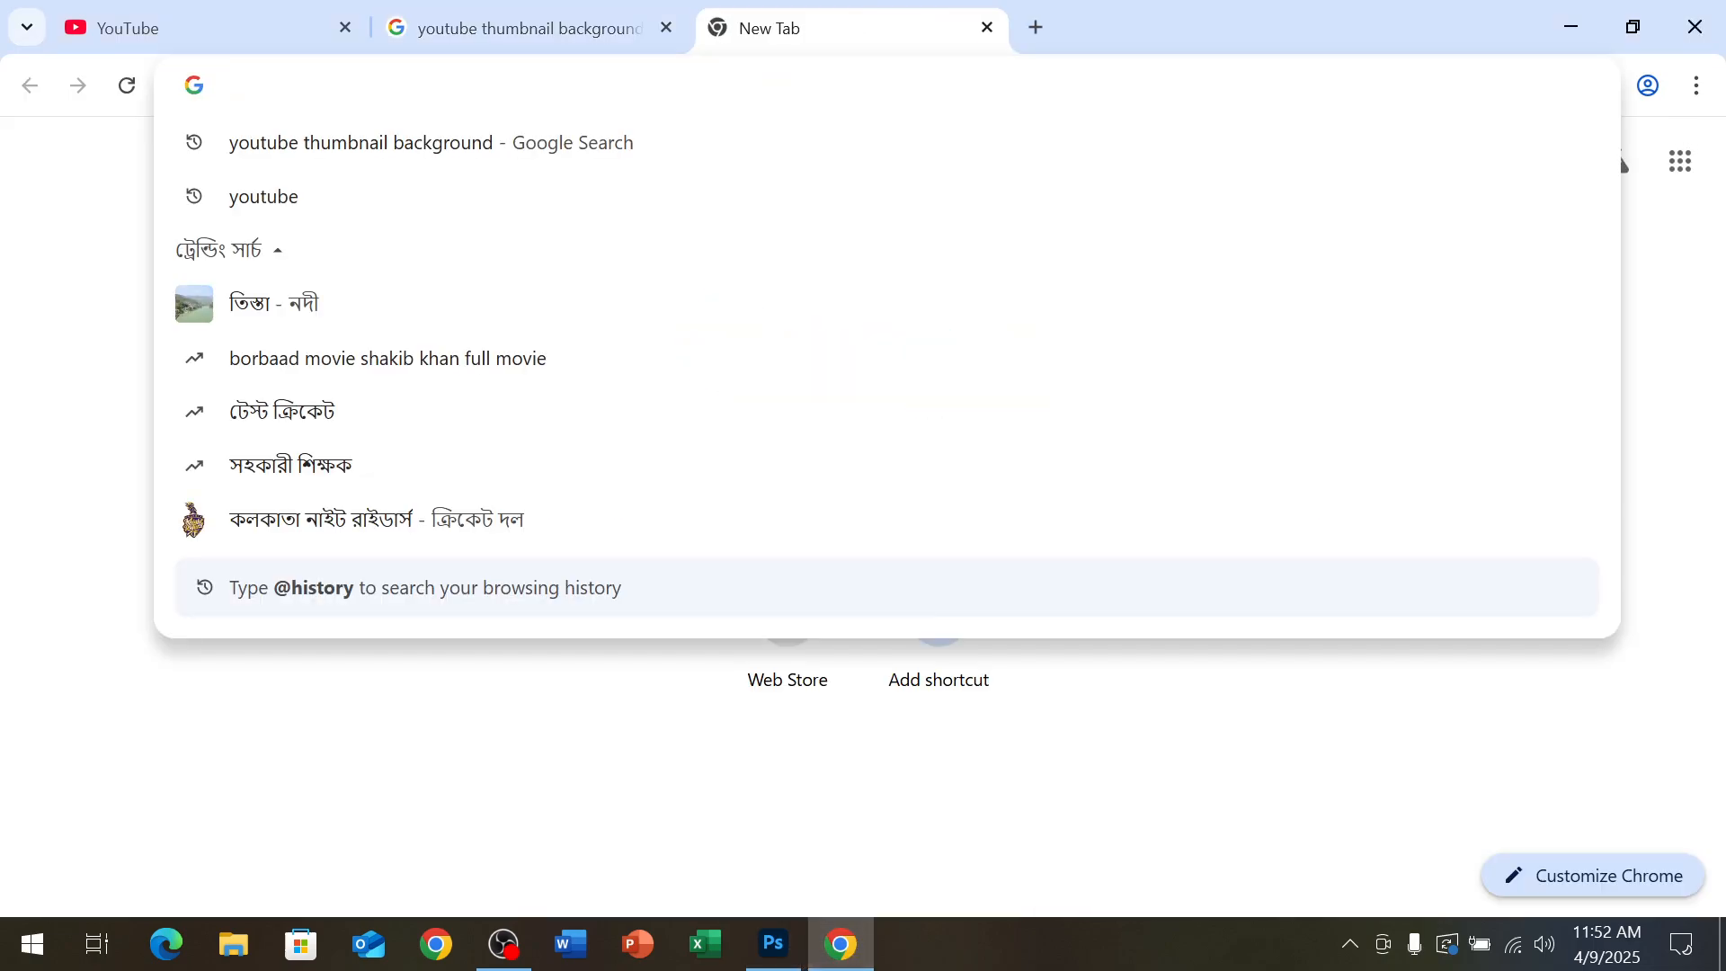
type("youtu")
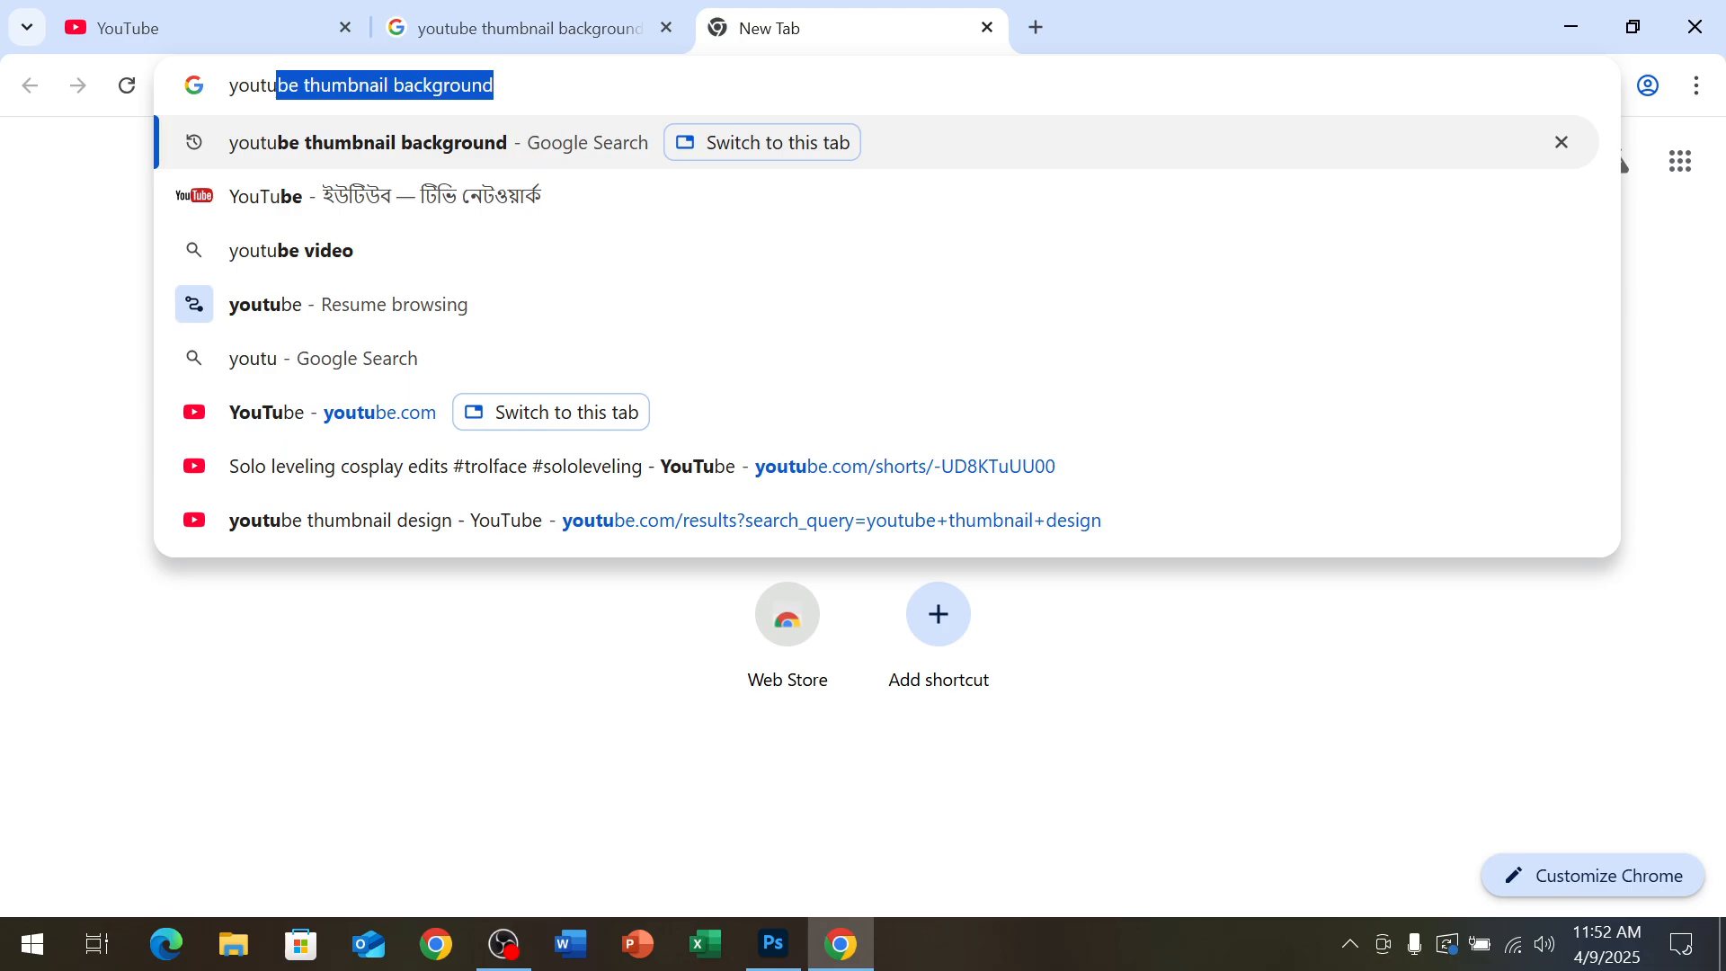
type("be thu")
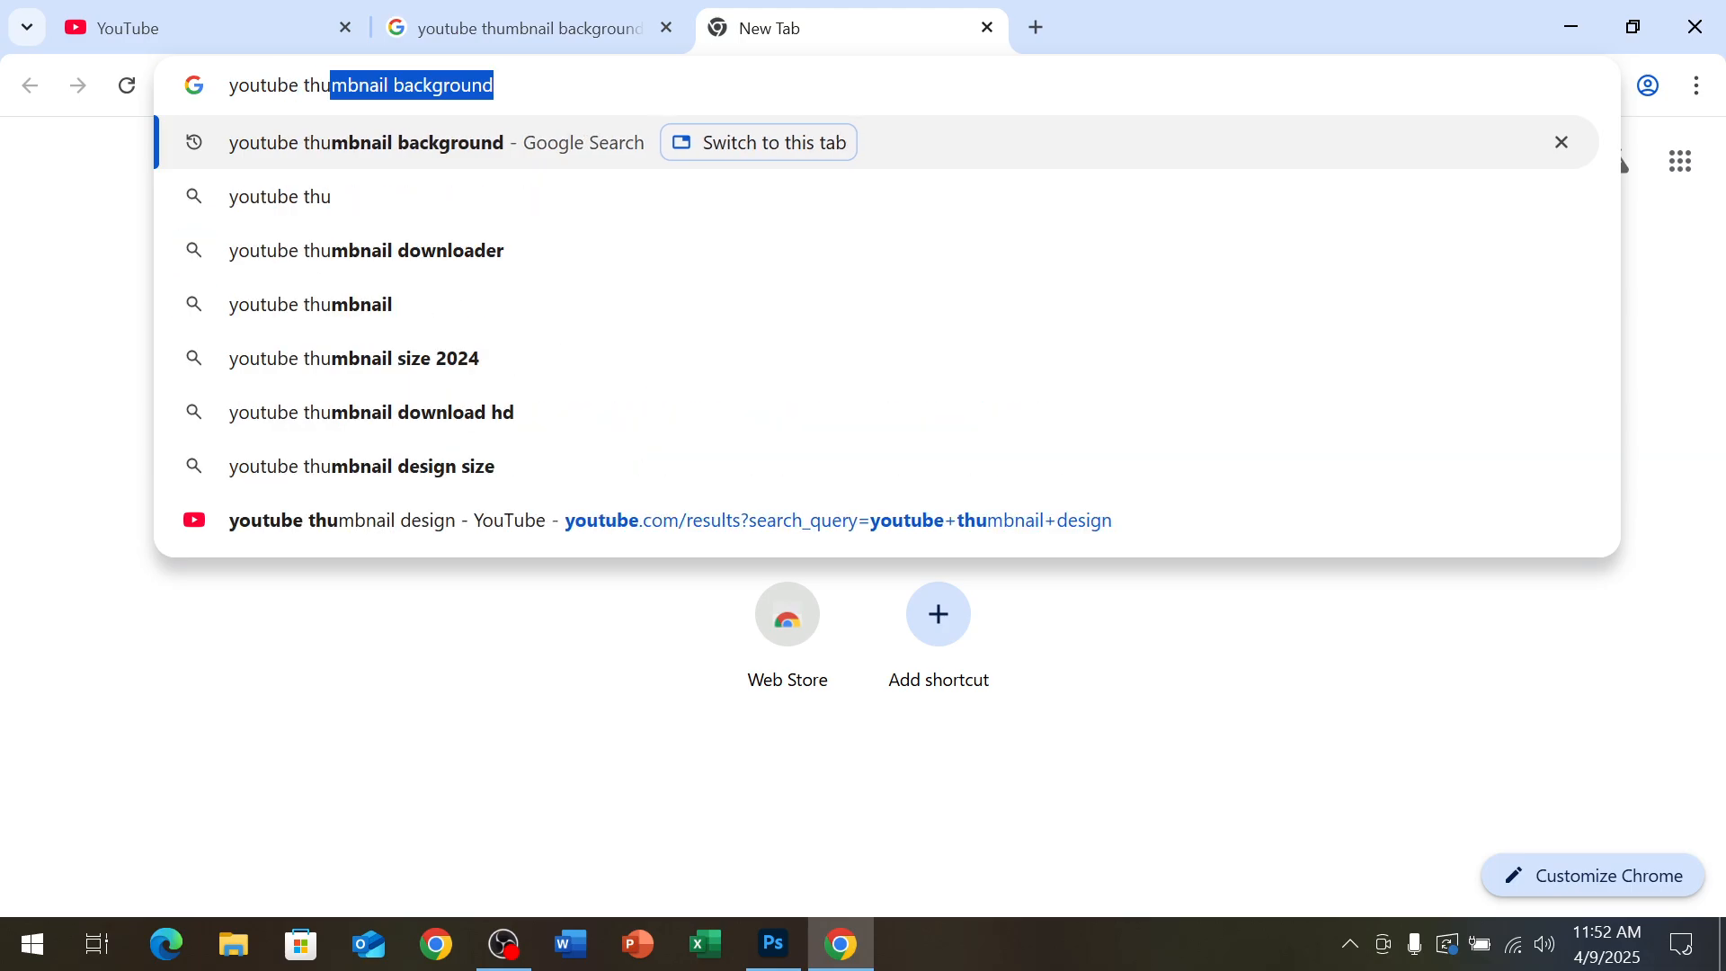
type("mbn")
key("BackSpace")
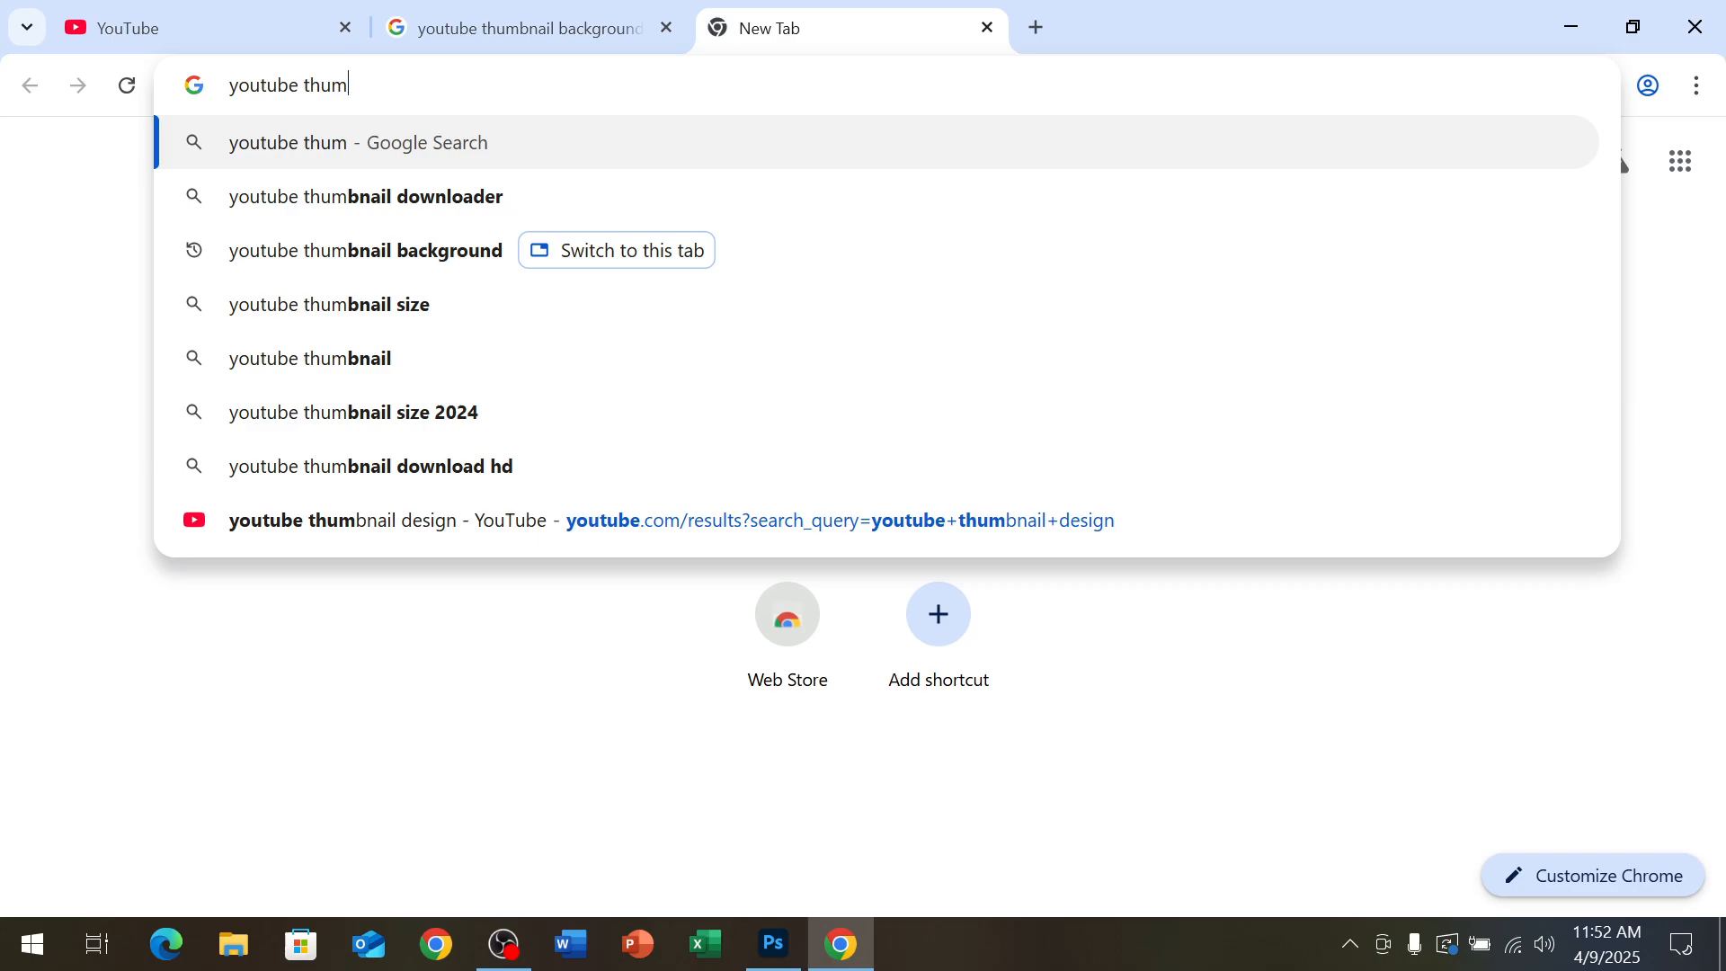
type("bnile")
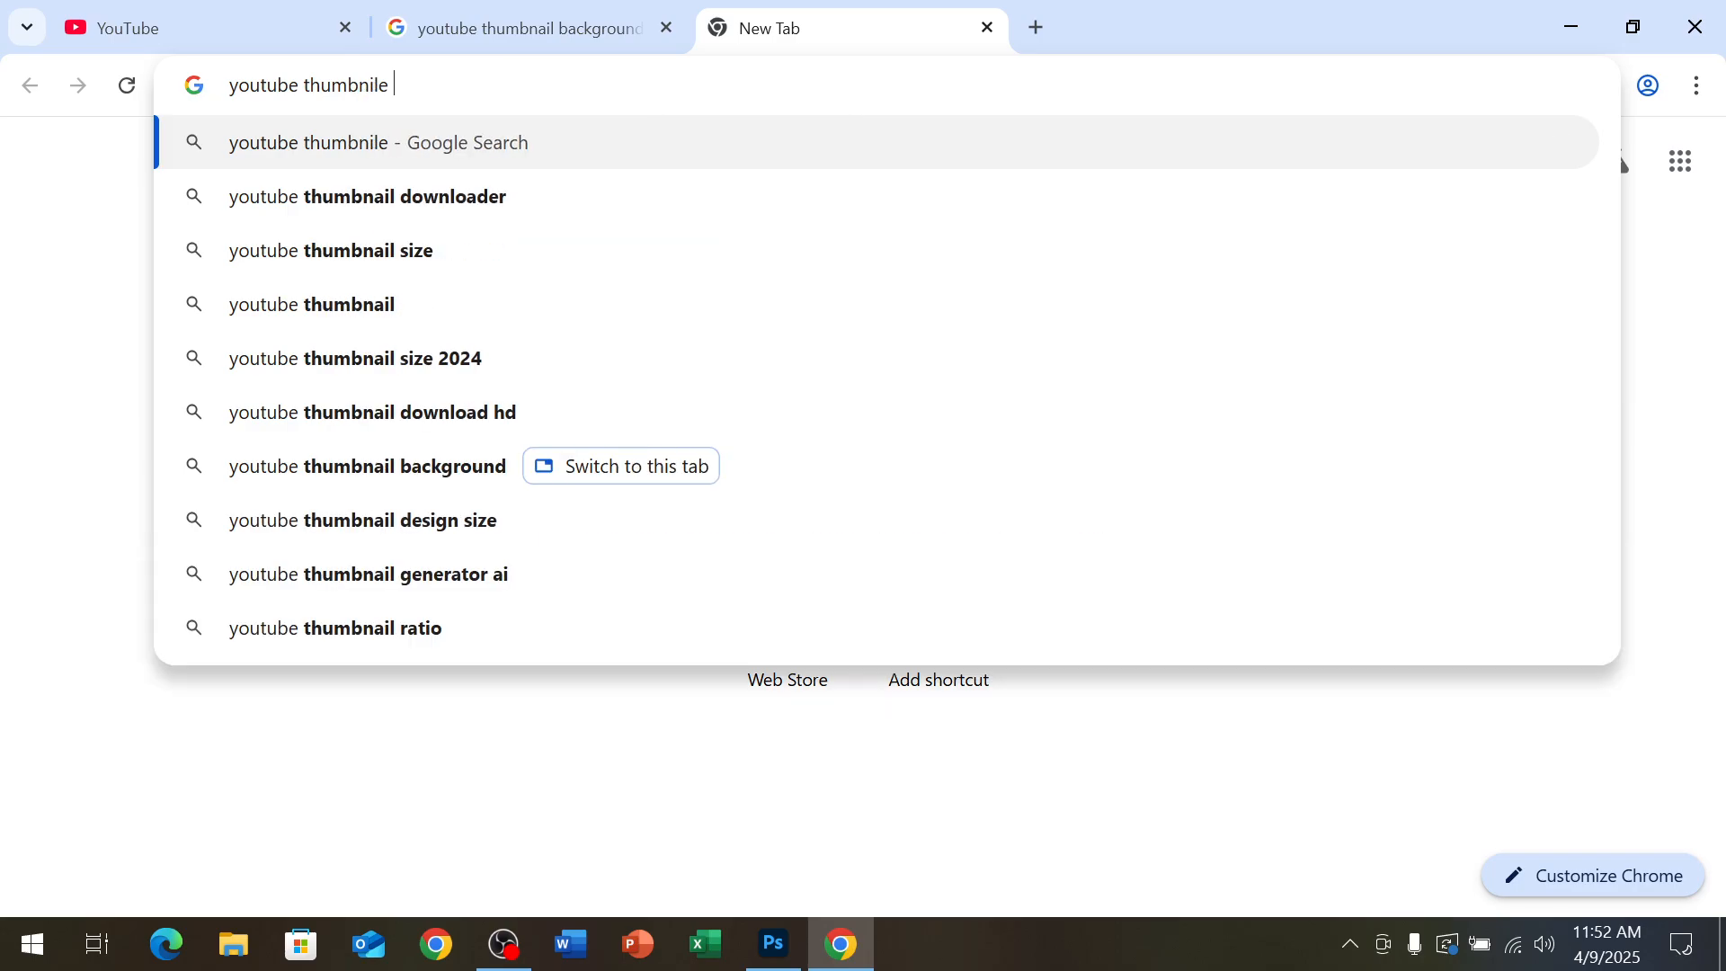
type(" man pic")
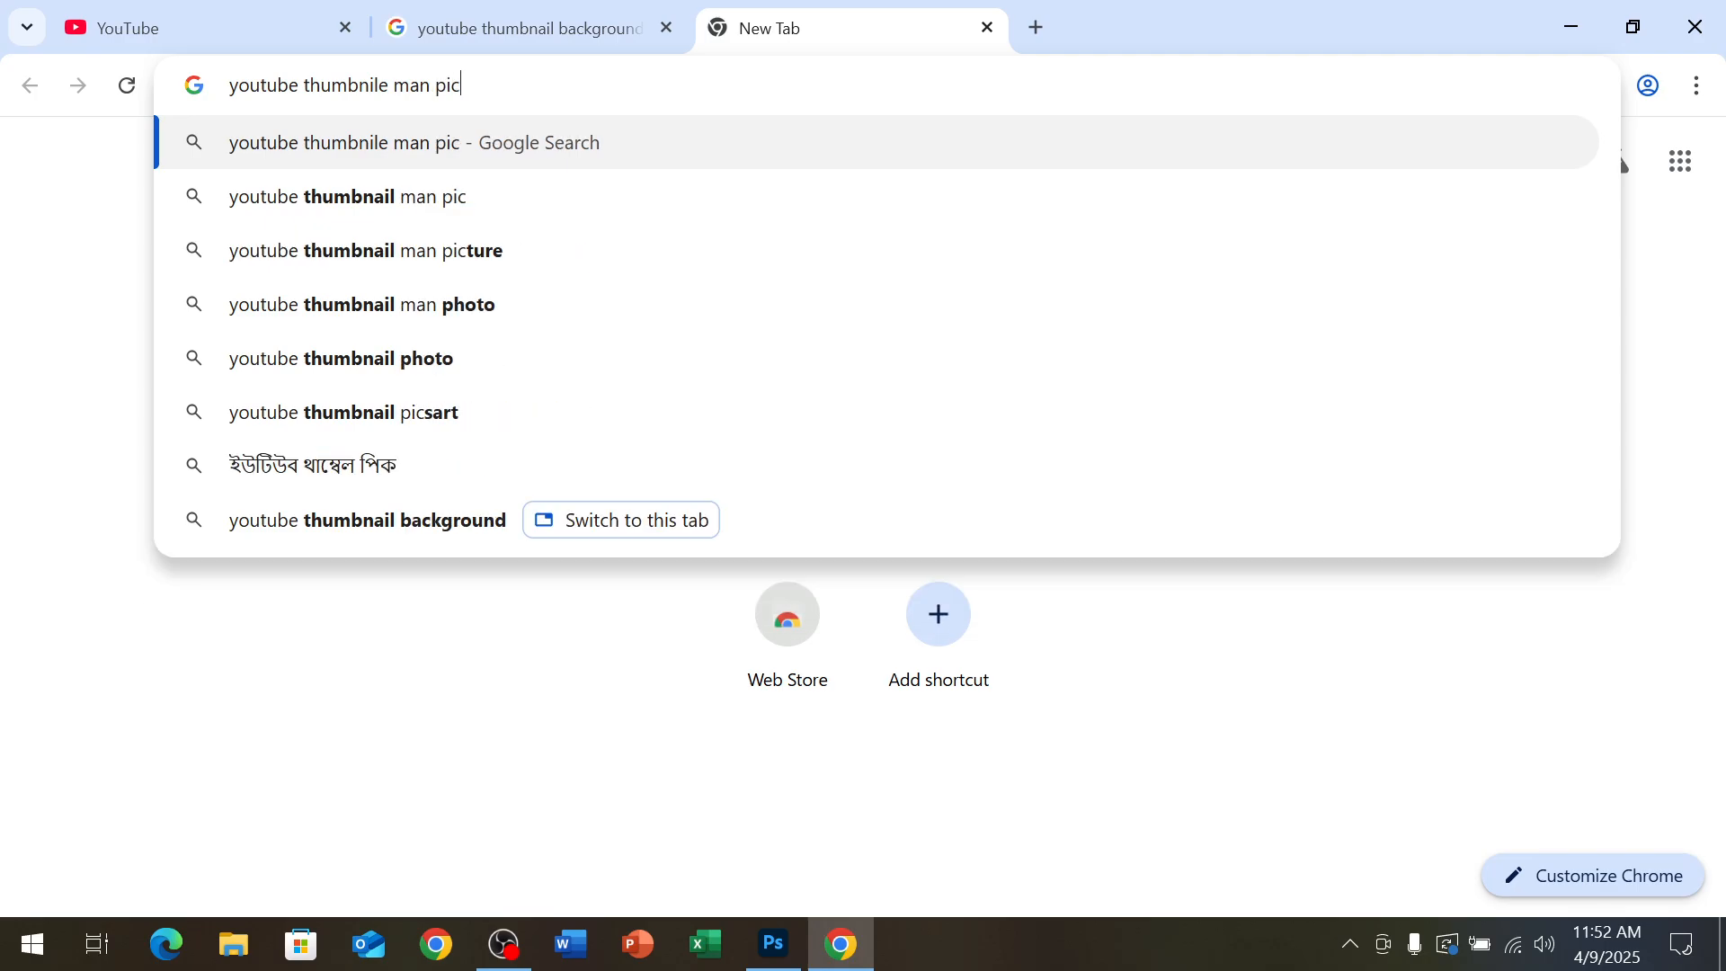
key("Return")
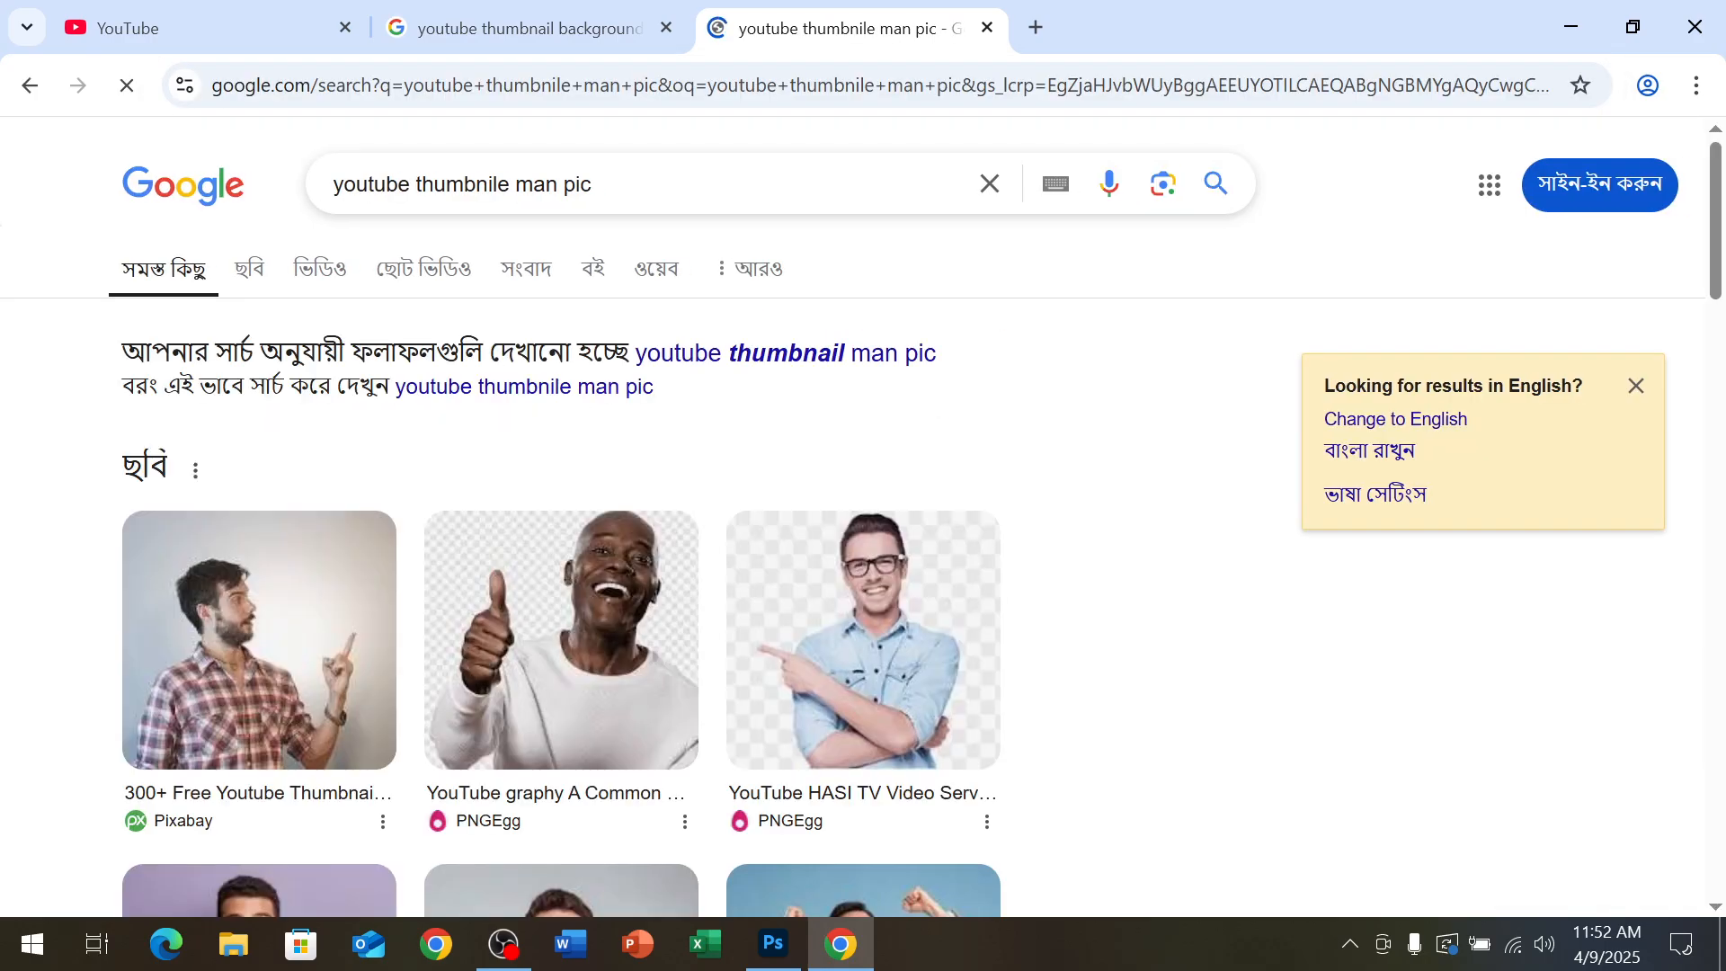
left_click(249, 267)
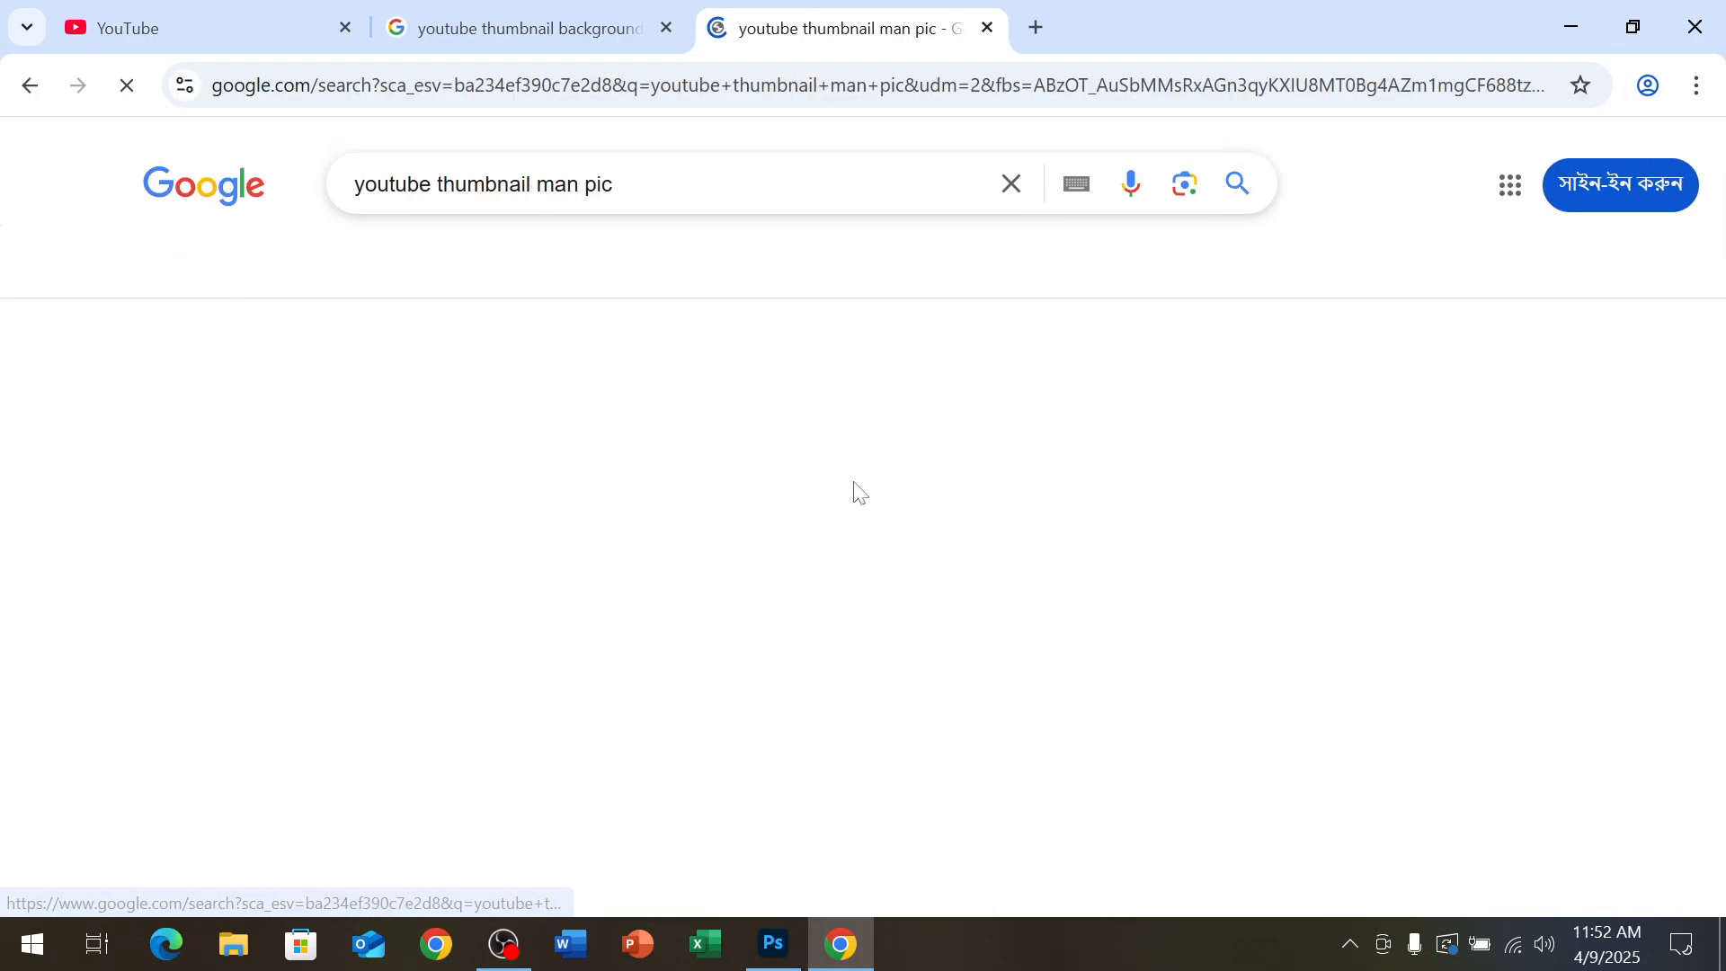
Look through the image results for a suitable man photo and preview the PNGEgg man in a grey T-shirt with a hand on his head
scroll(851, 497, "down", 2)
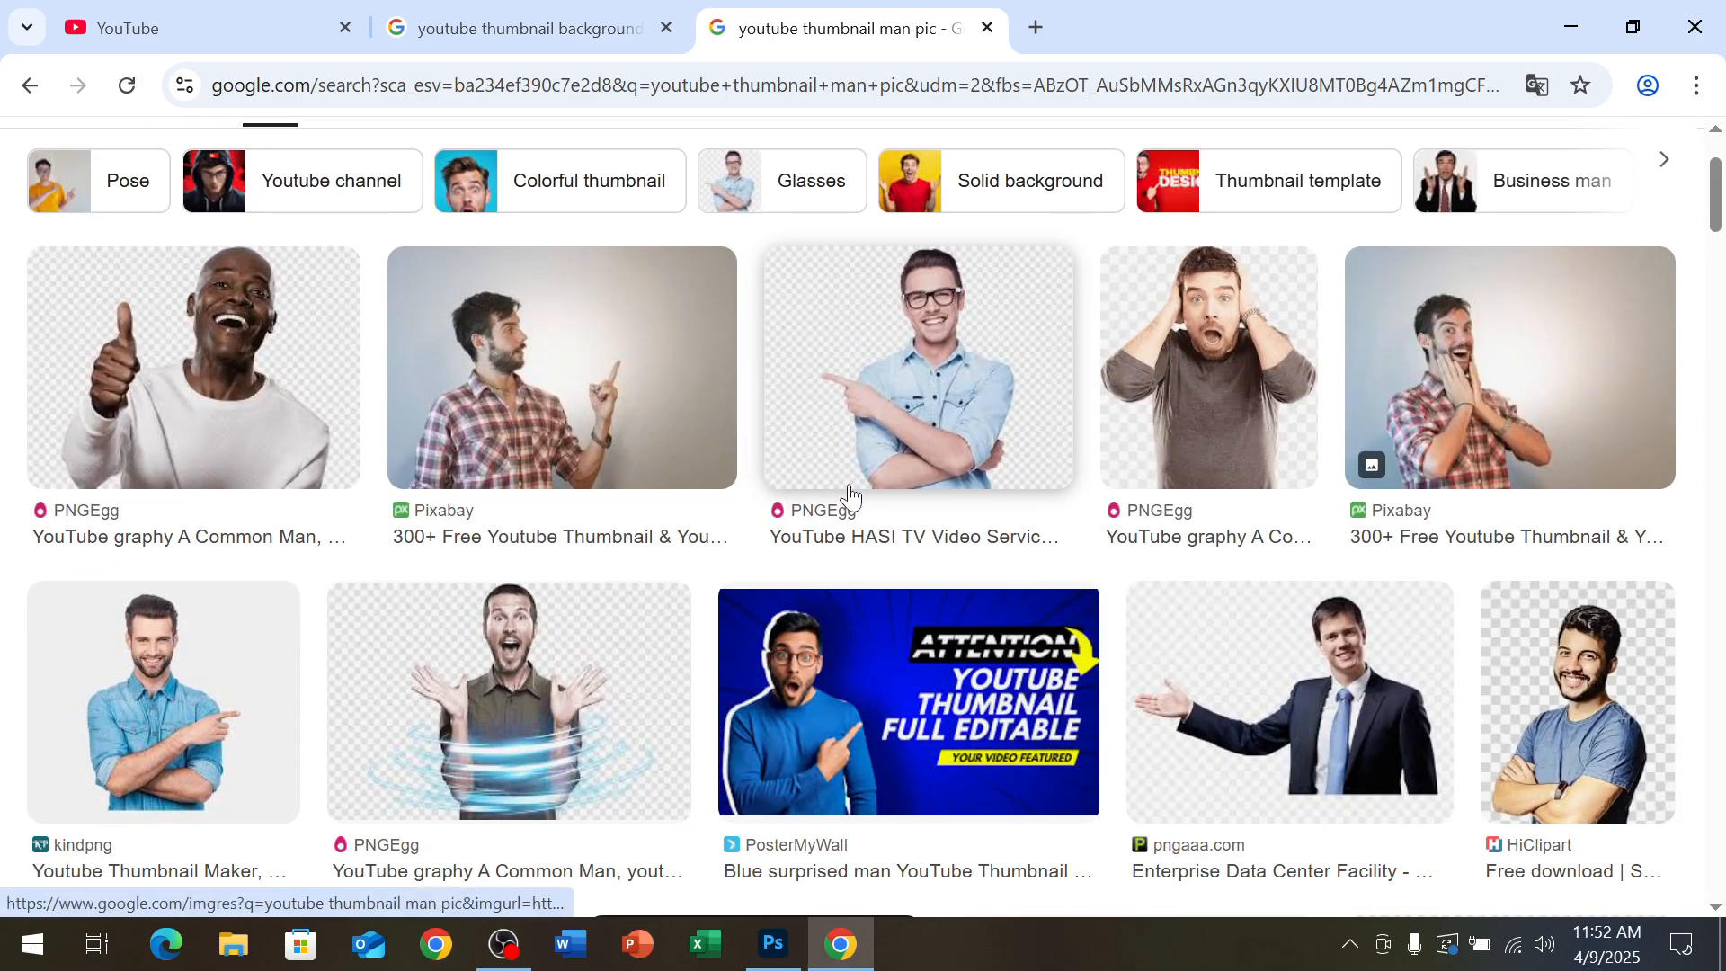
scroll(878, 578, "down", 3)
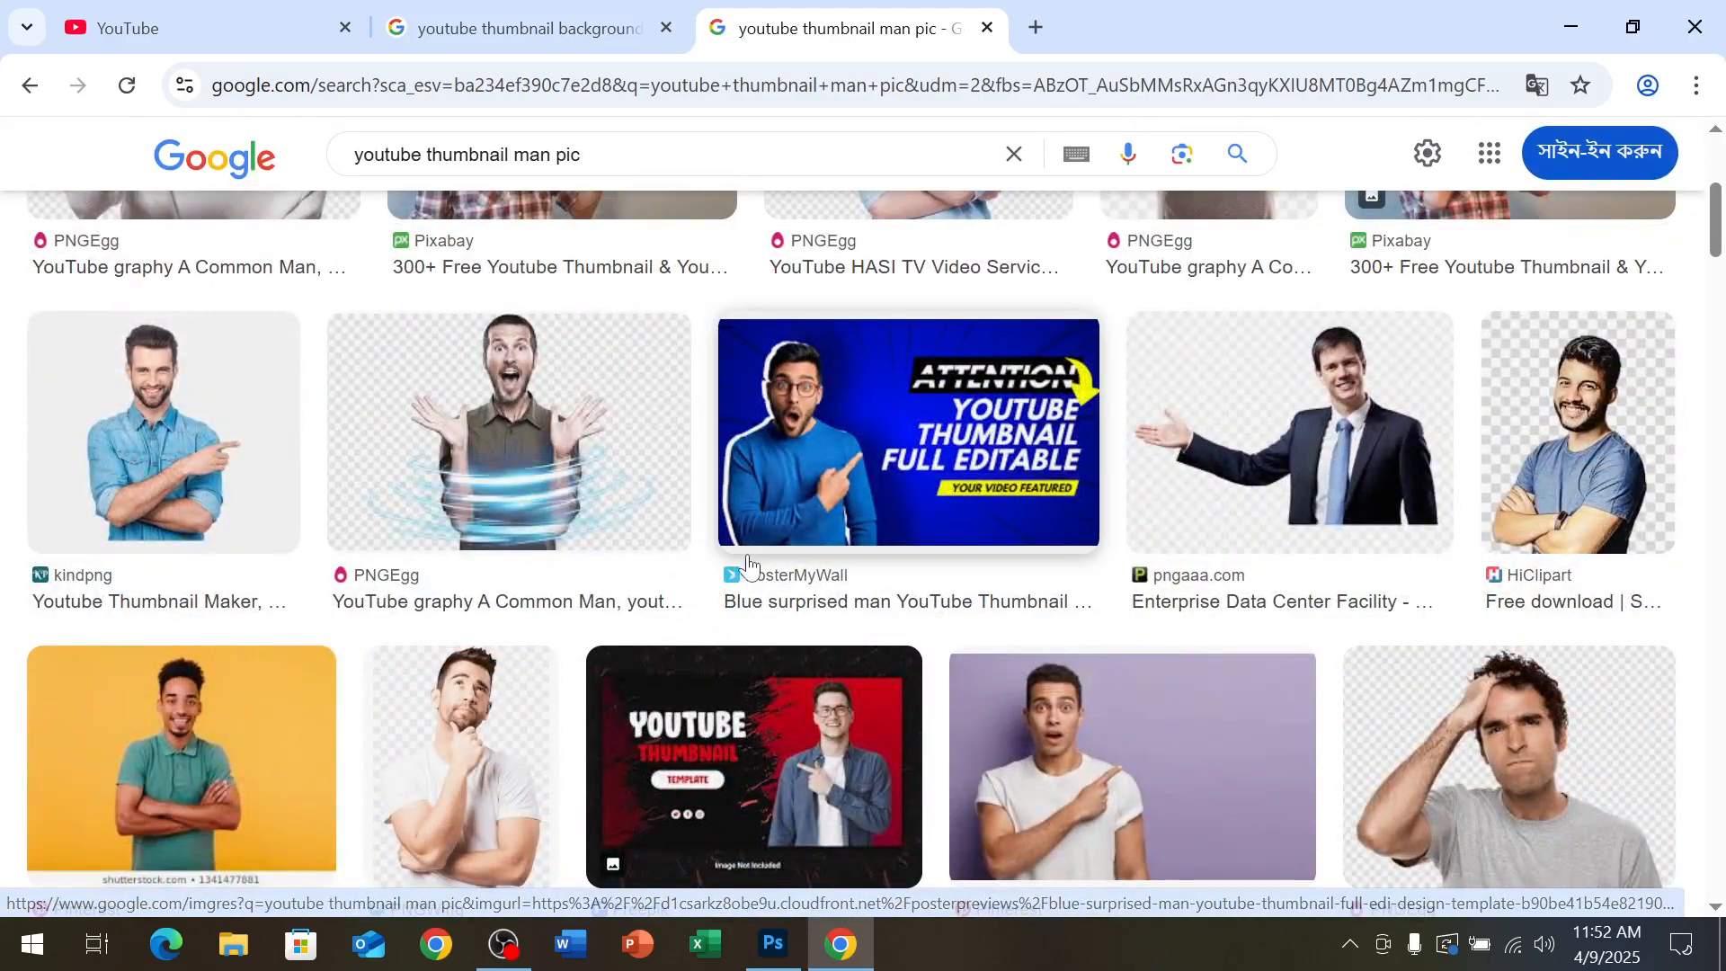
scroll(818, 441, "down", 3)
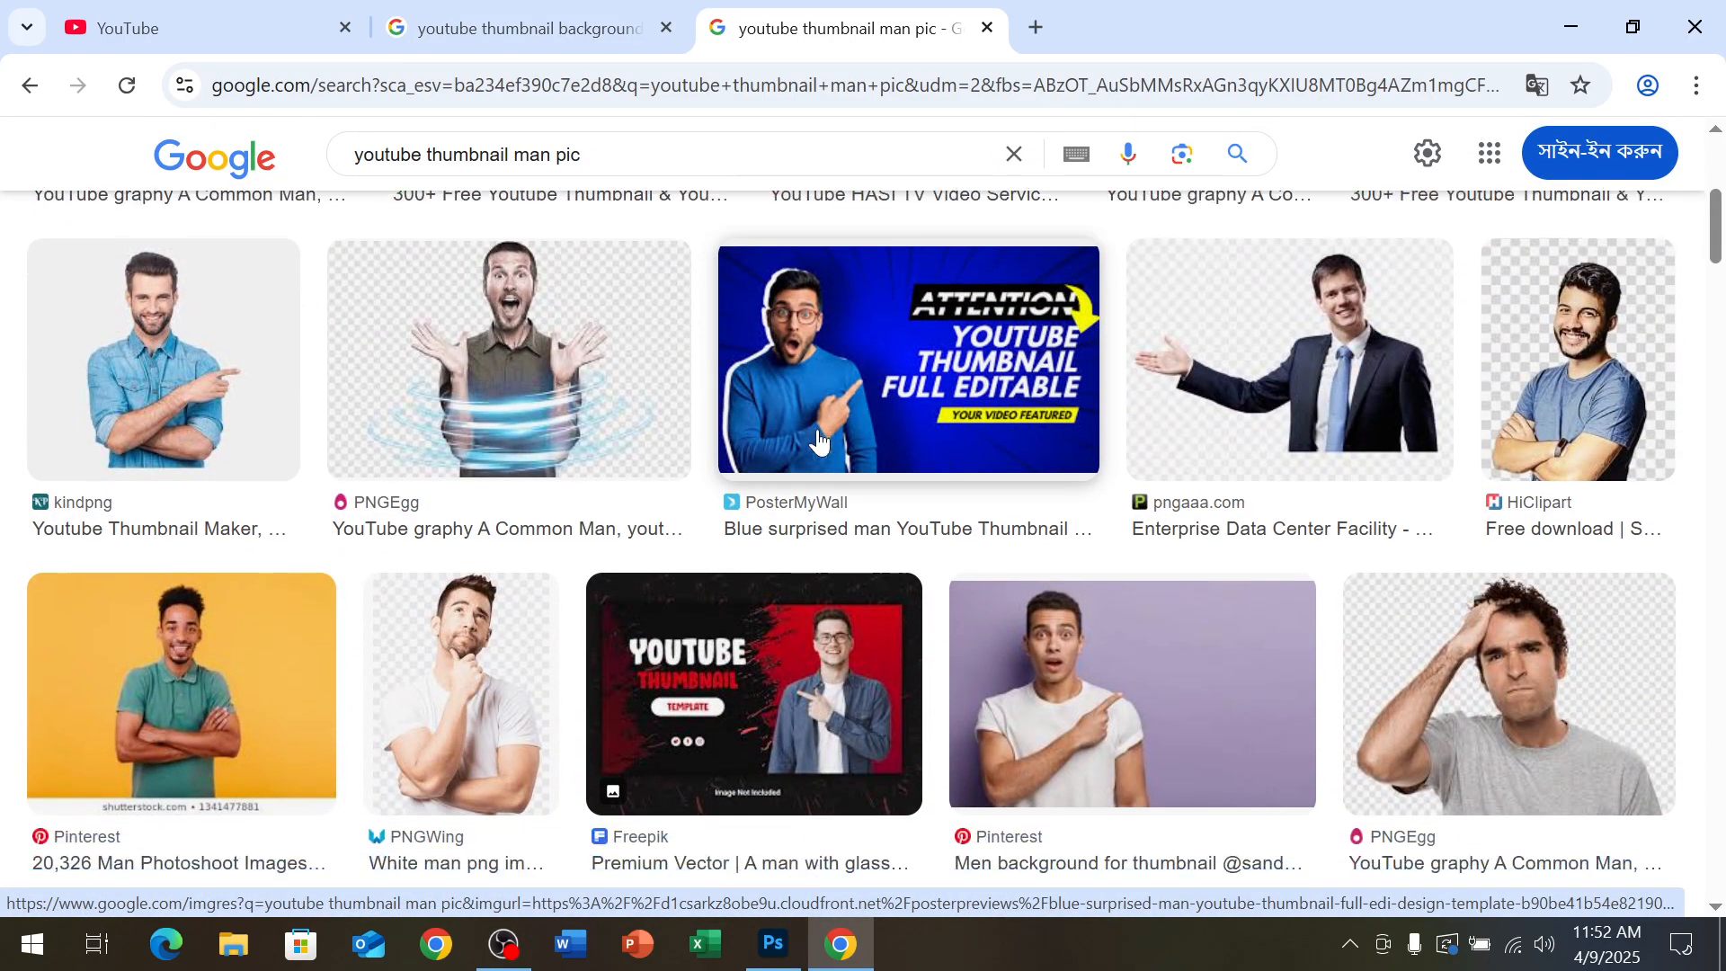
scroll(686, 501, "down", 7)
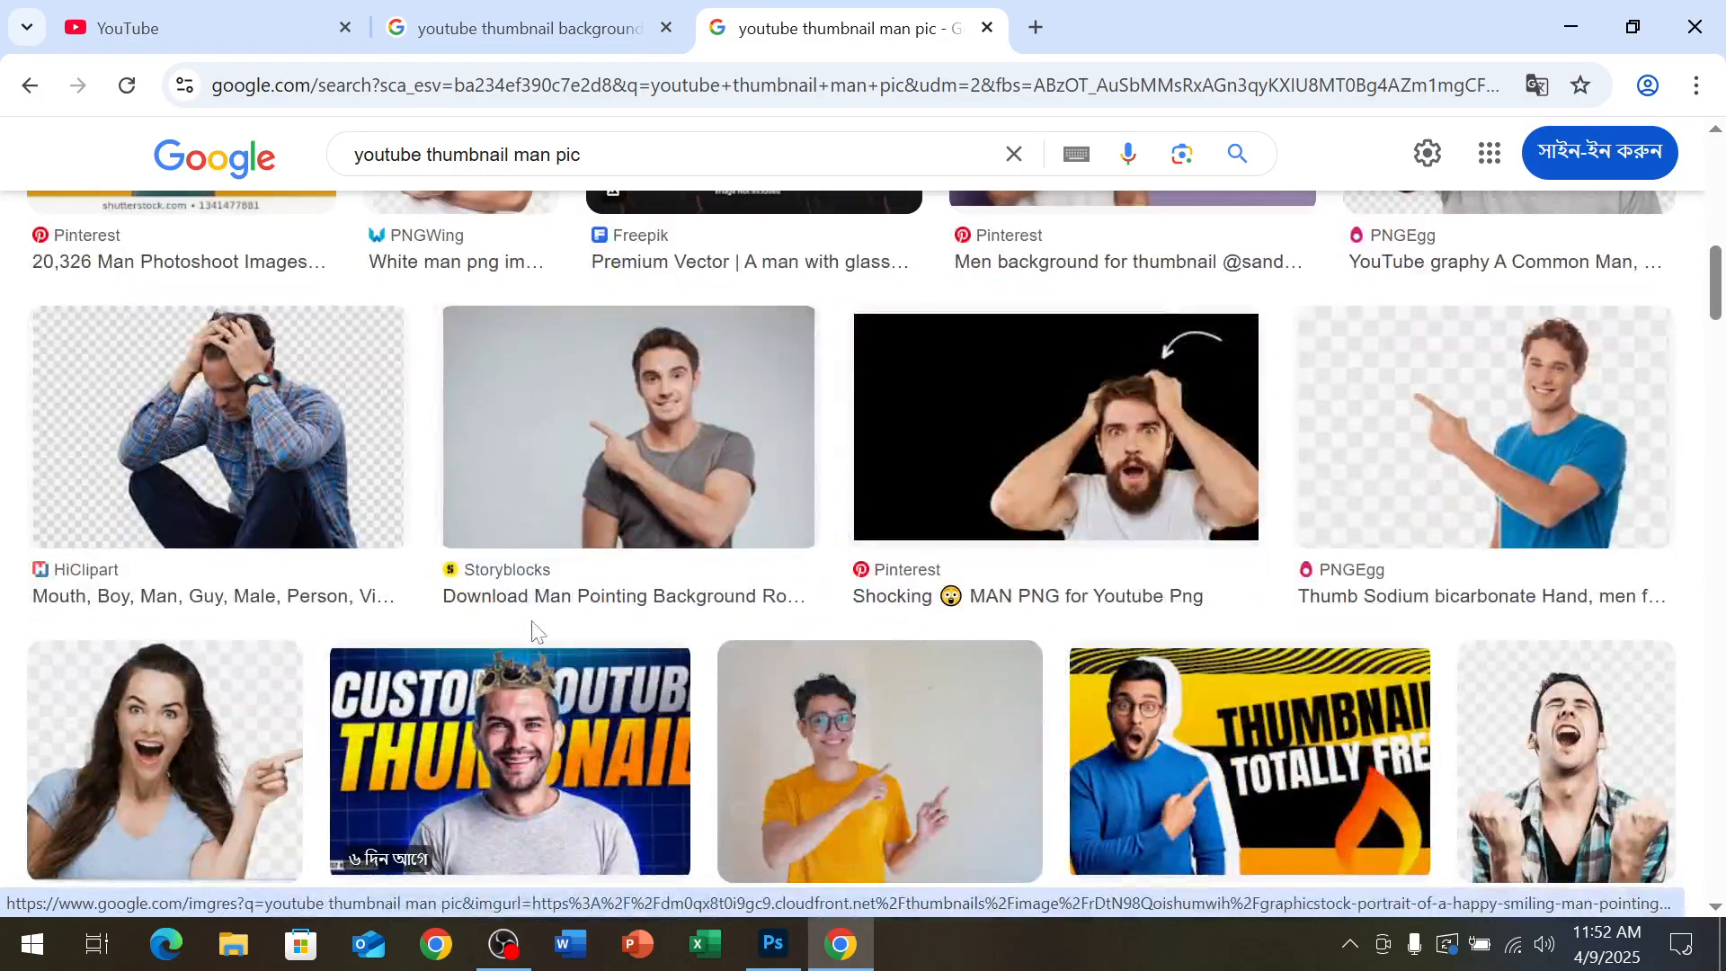
scroll(965, 657, "up", 10)
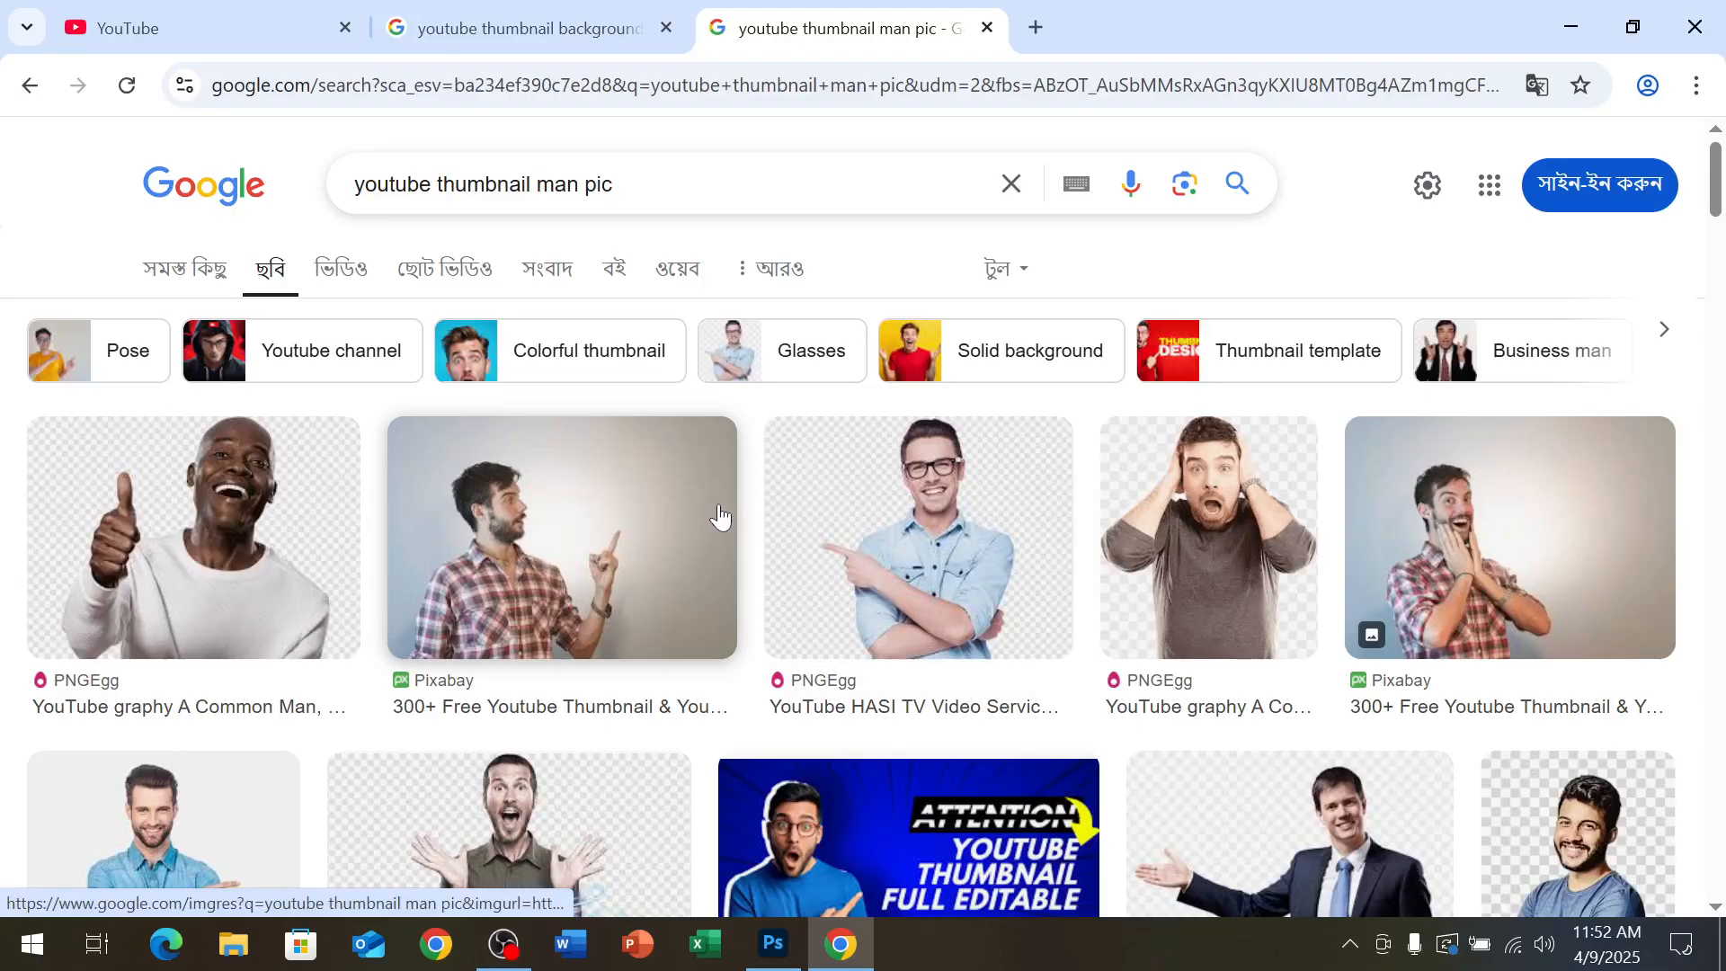
scroll(1387, 578, "down", 5)
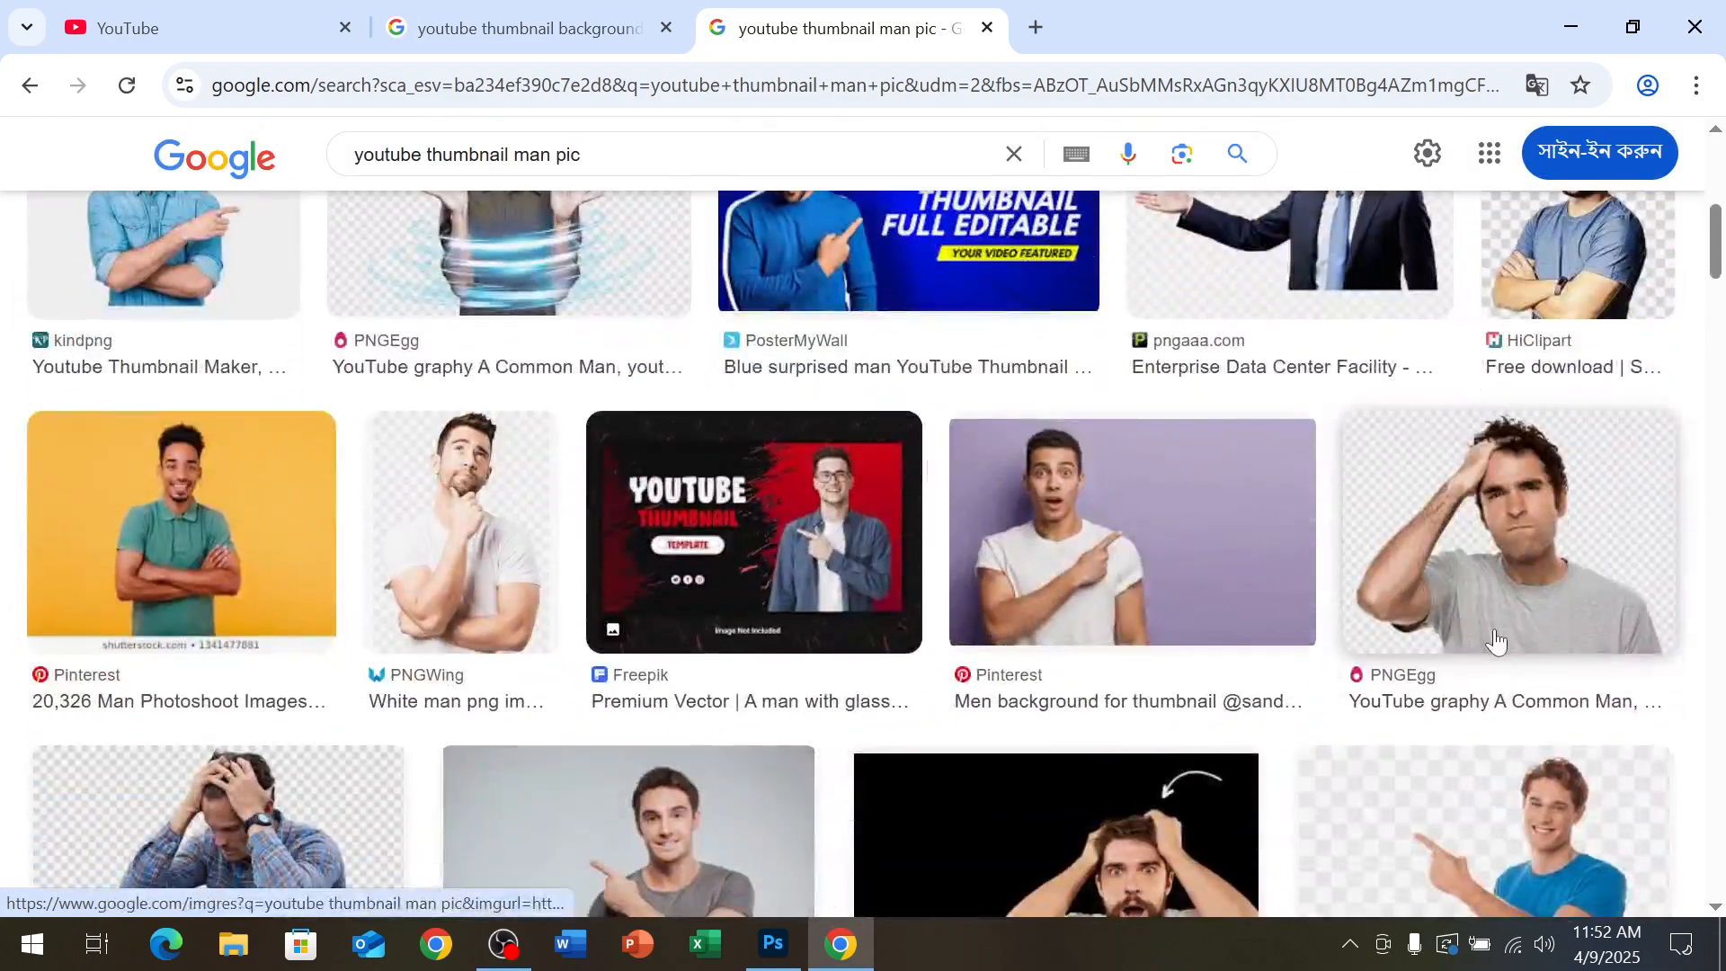
left_click(1488, 600)
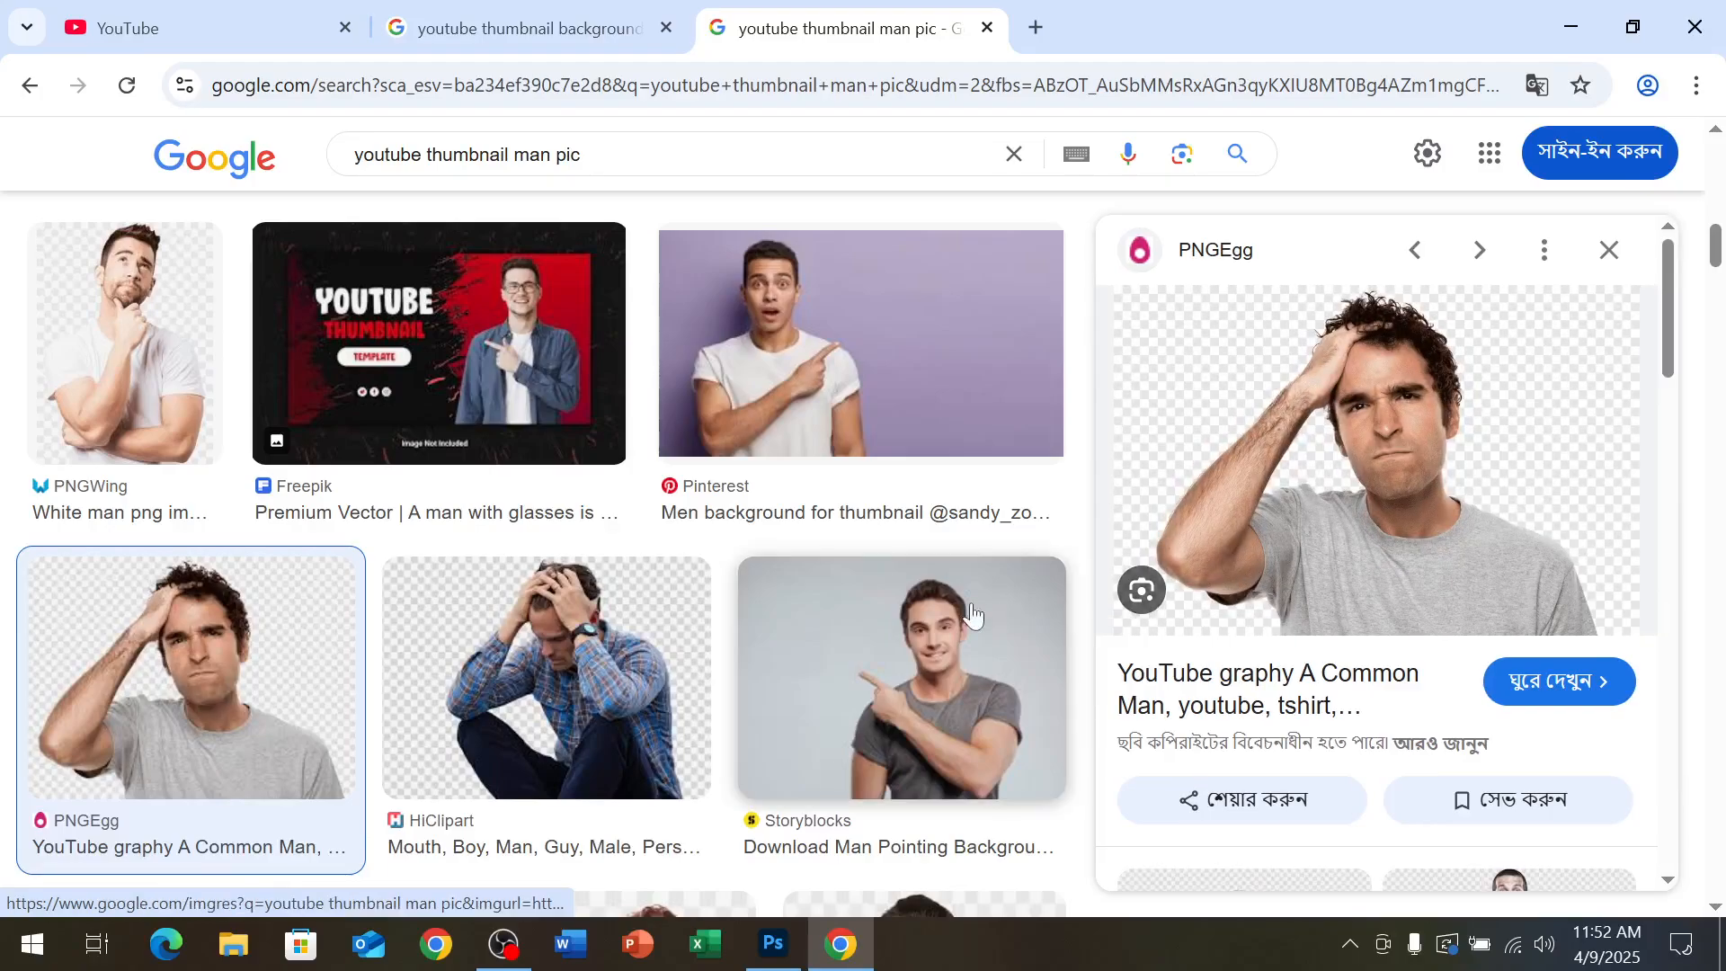
Examine the remaining image results for other usable cut-out photos of men
scroll(886, 625, "down", 5)
scroll(892, 620, "down", 2)
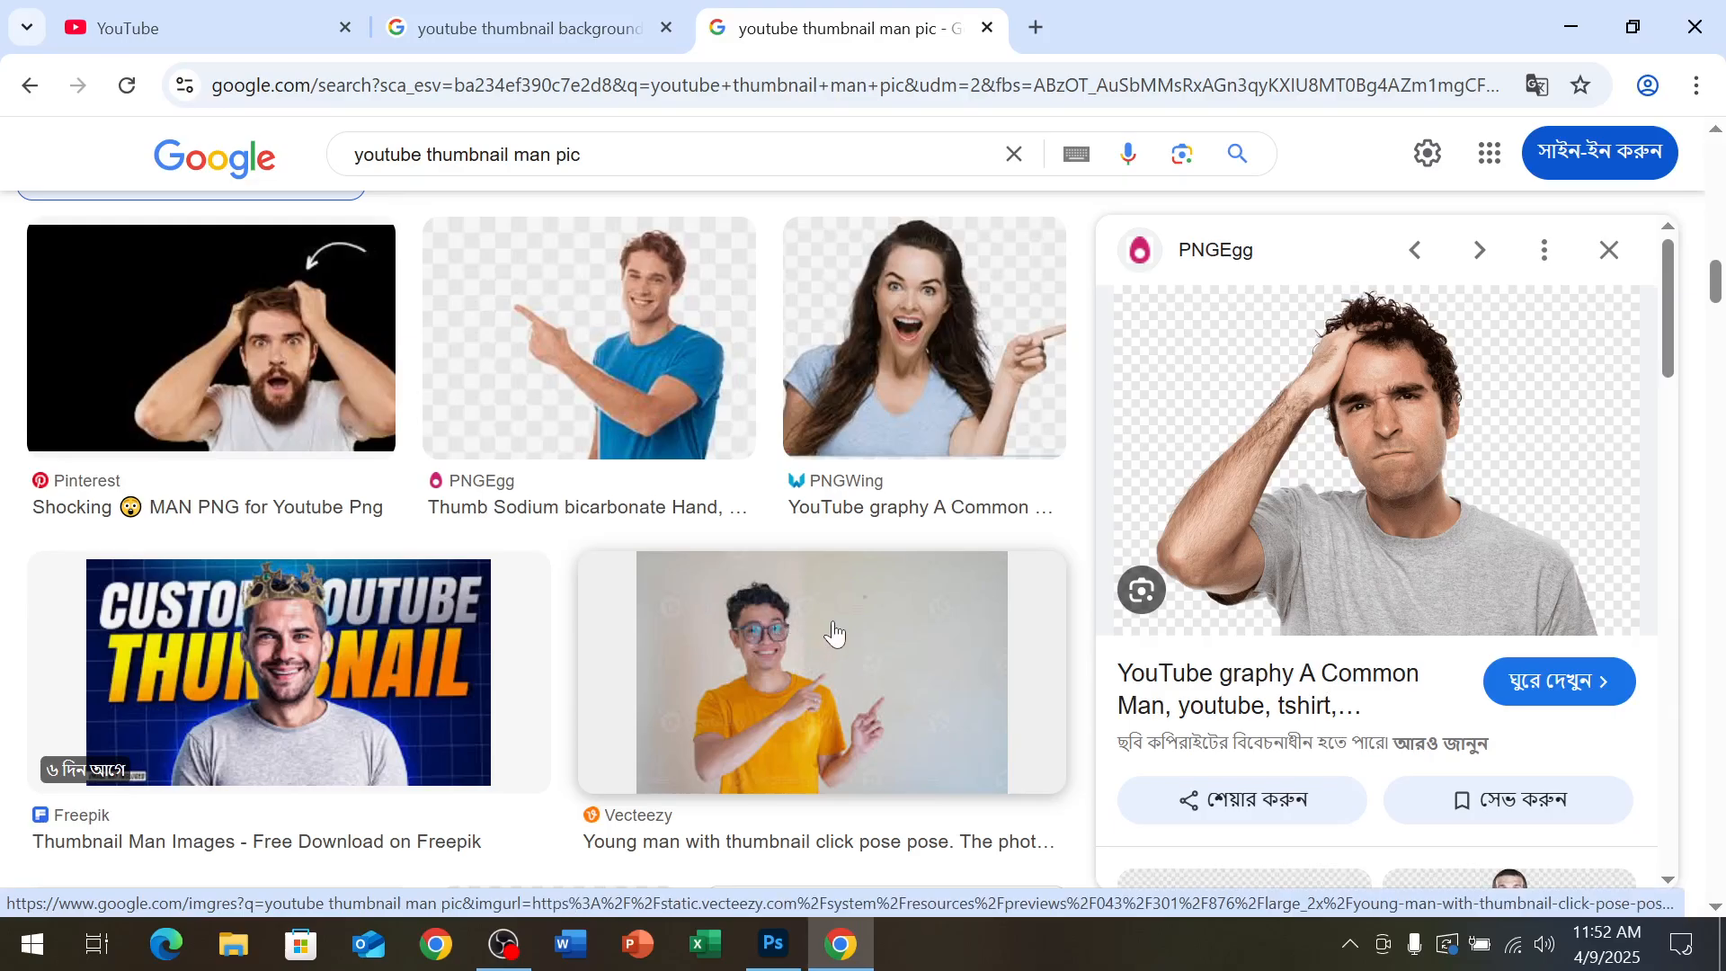
scroll(847, 646, "down", 15)
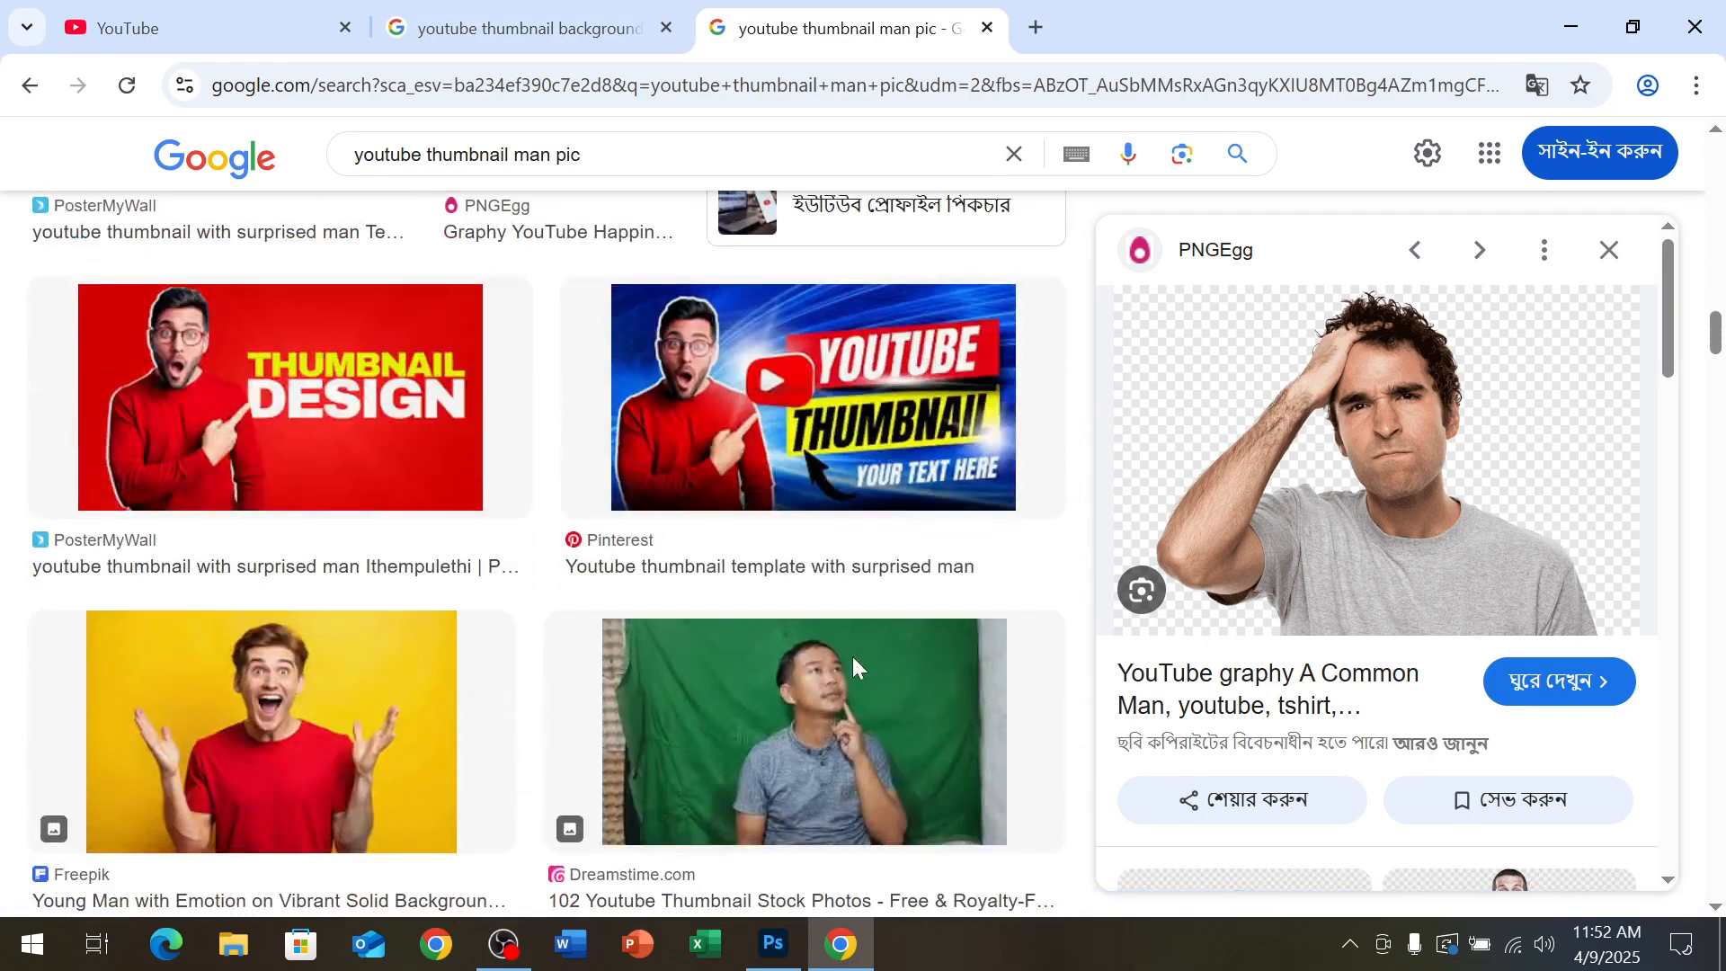
scroll(852, 666, "down", 13)
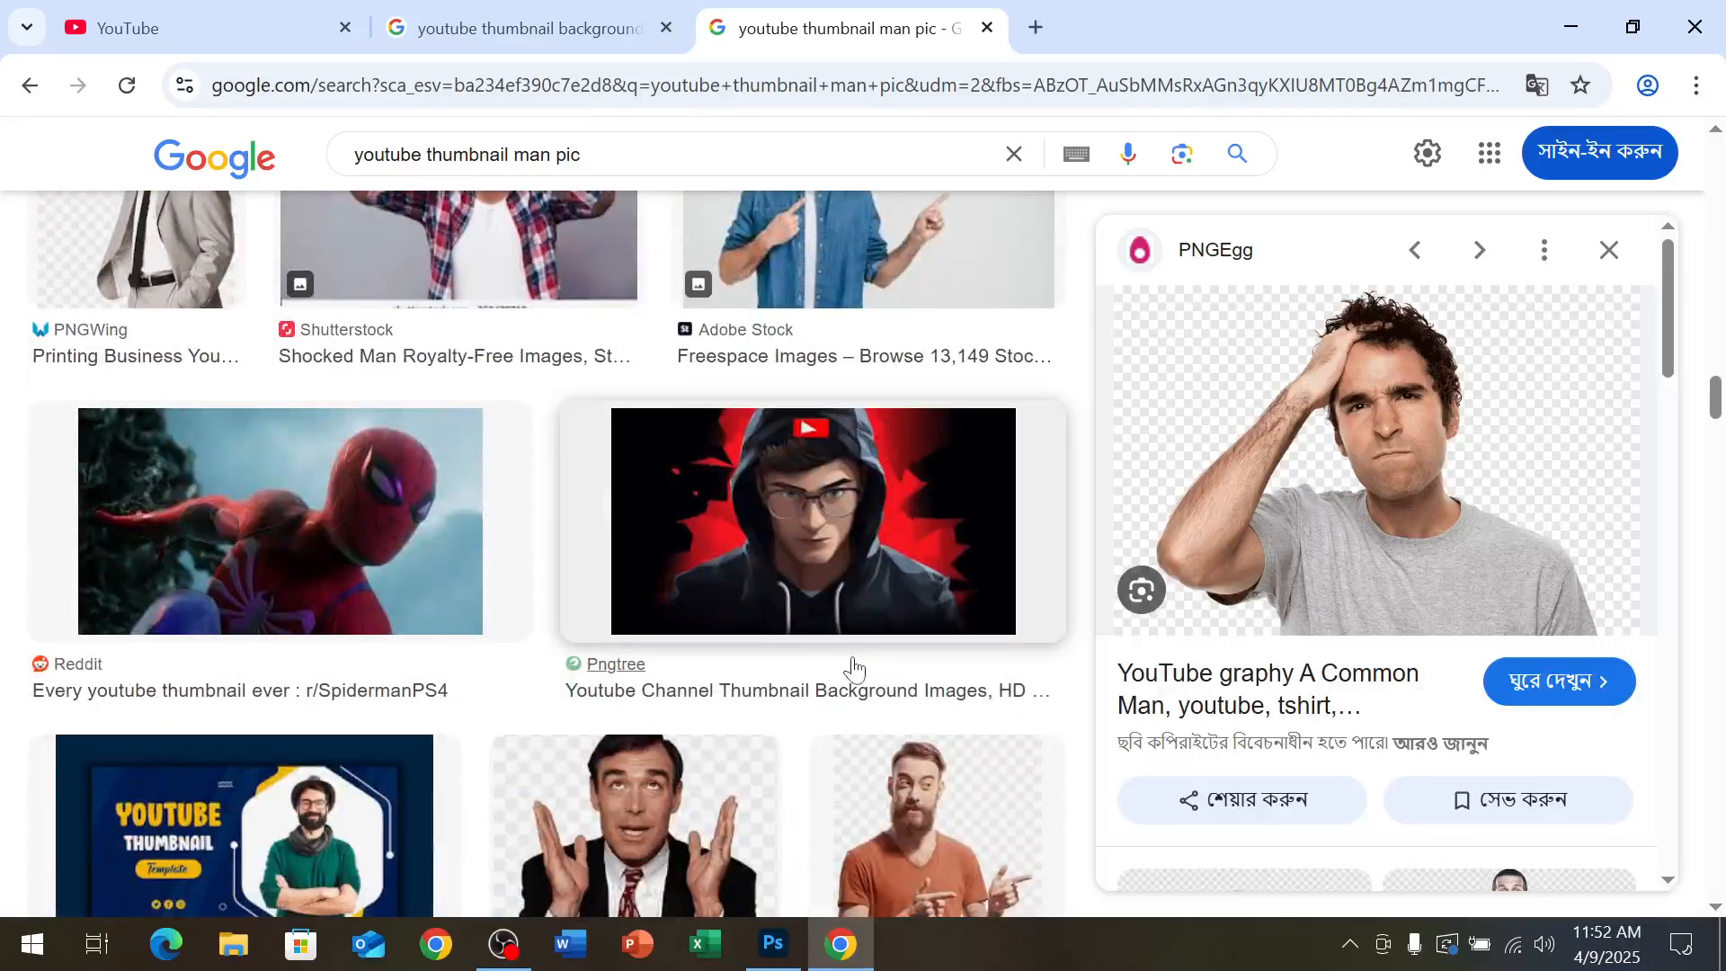
scroll(854, 670, "down", 7)
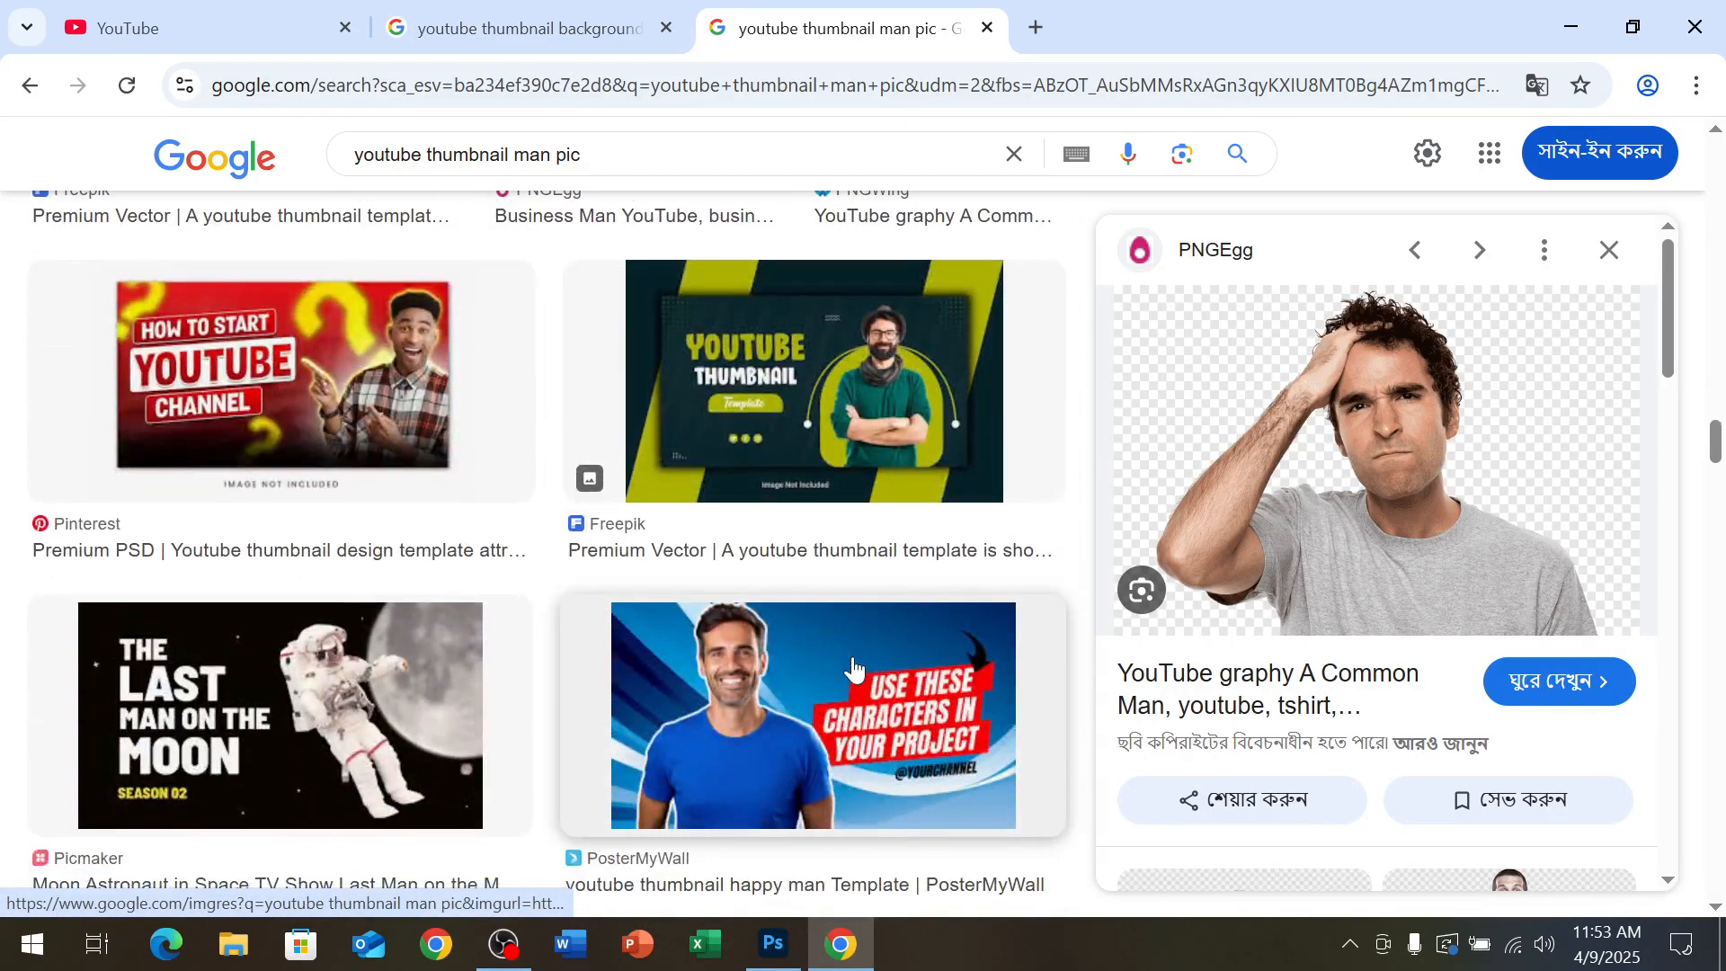
scroll(854, 670, "up", 10)
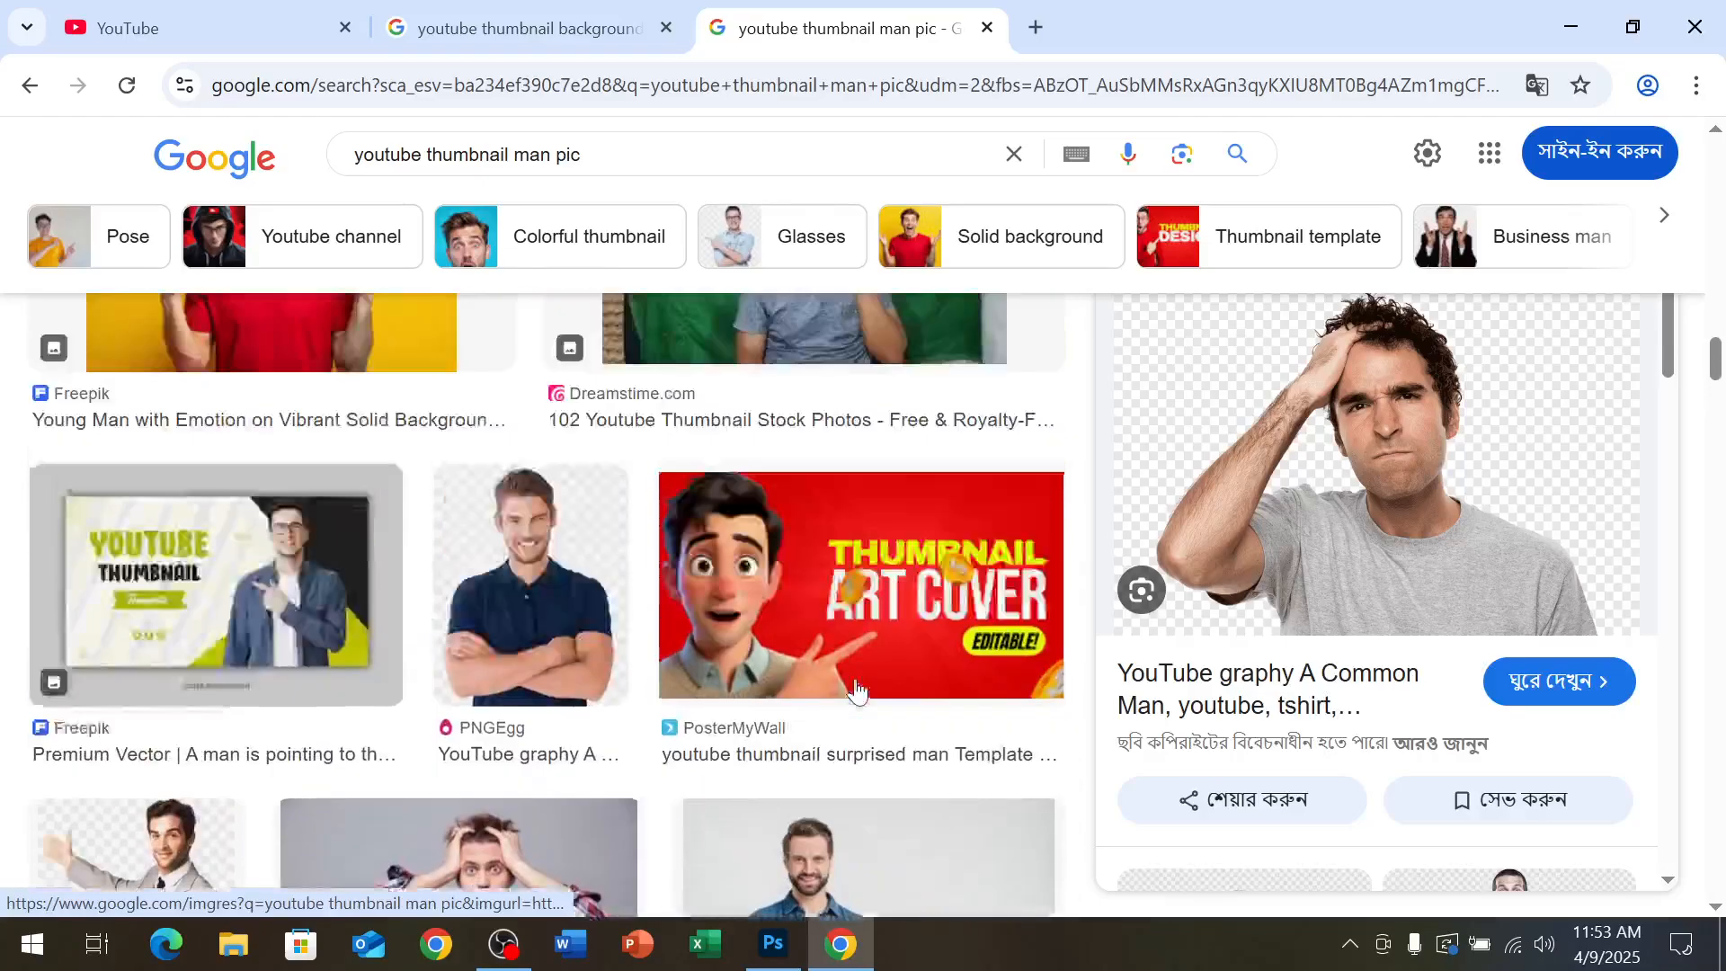
scroll(857, 690, "up", 10)
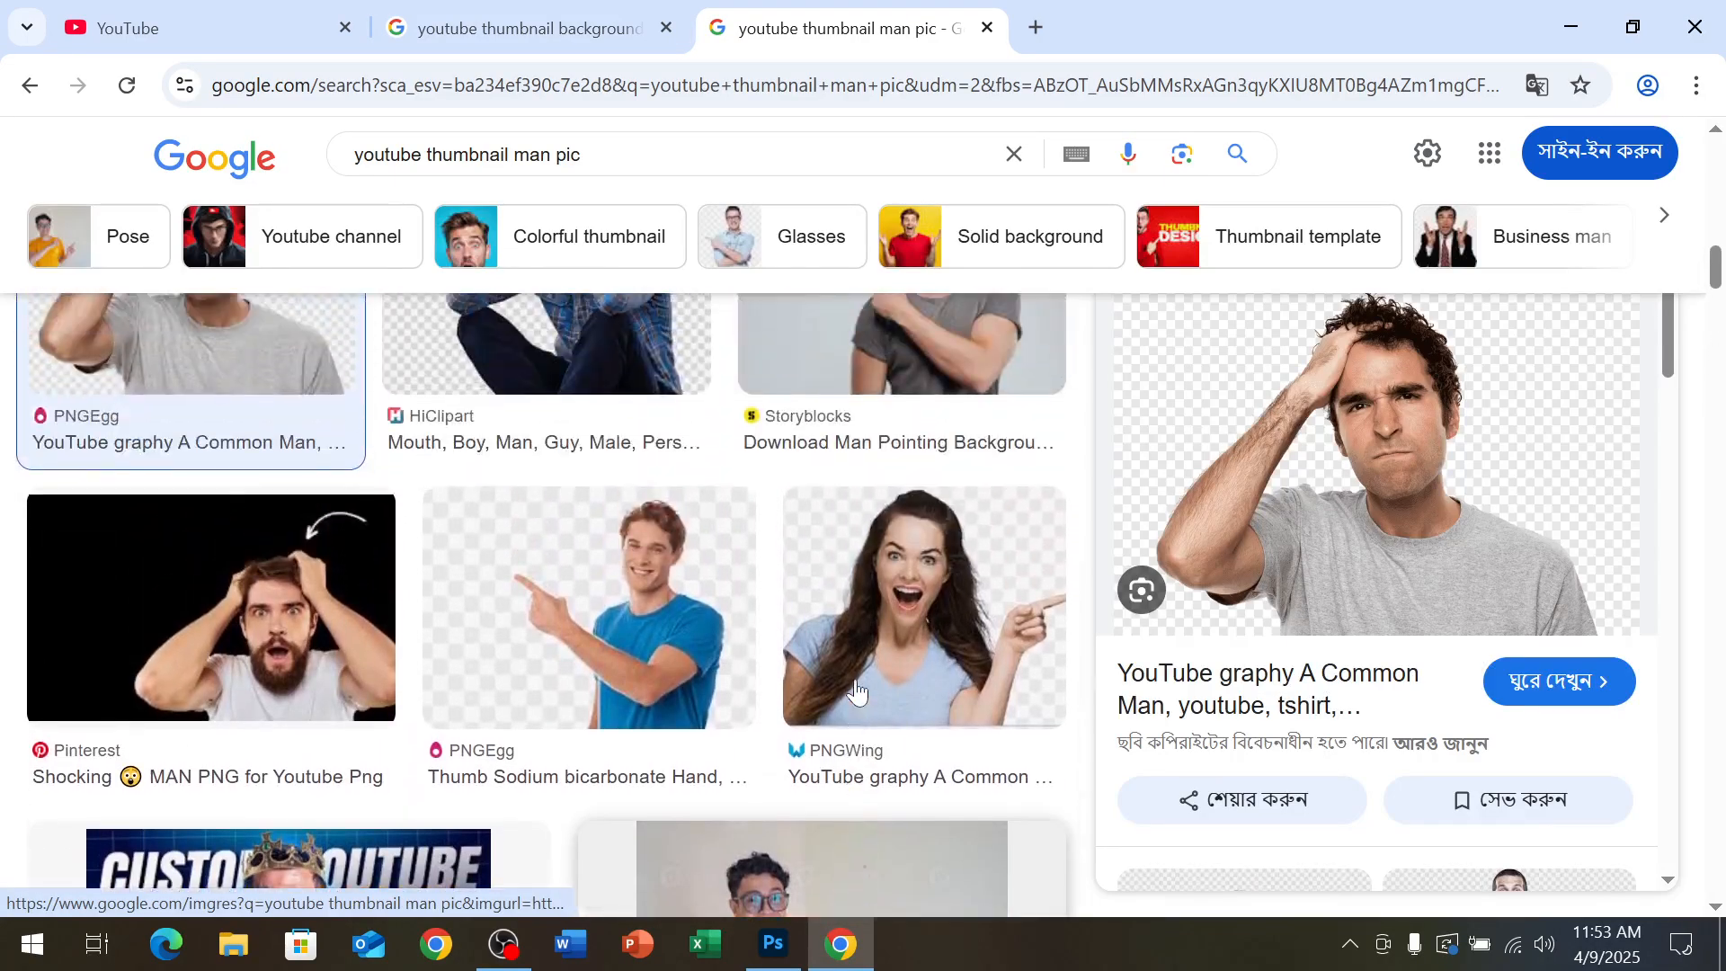
scroll(856, 690, "up", 6)
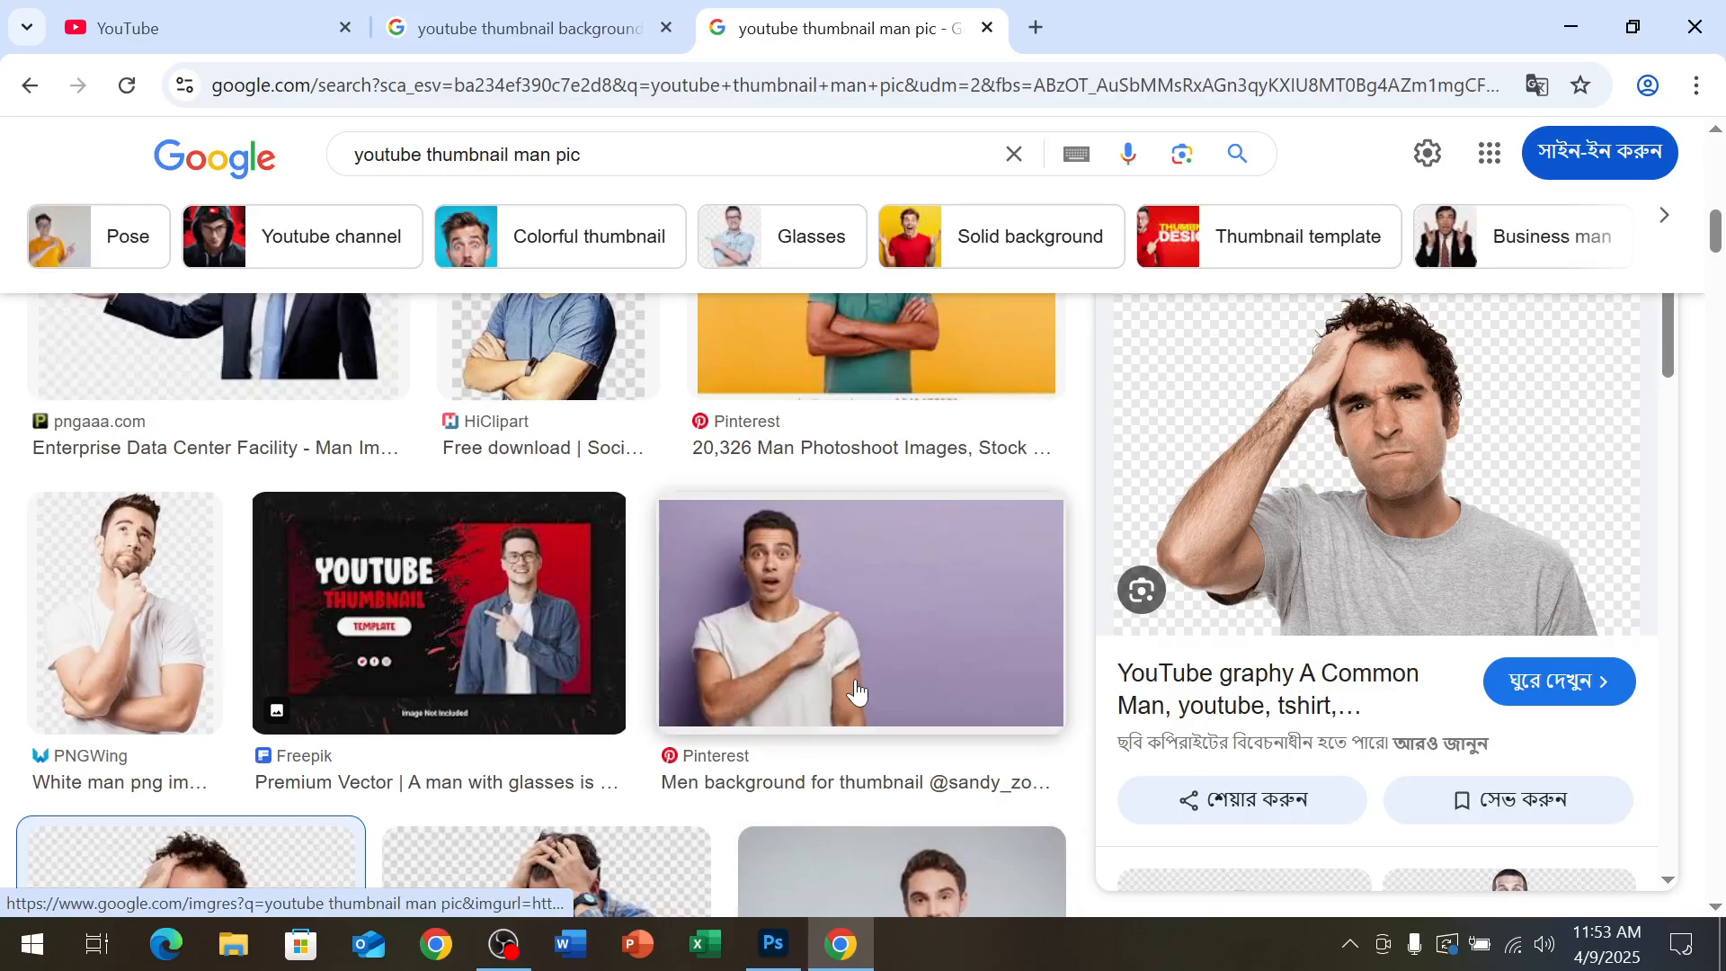
scroll(810, 647, "up", 8)
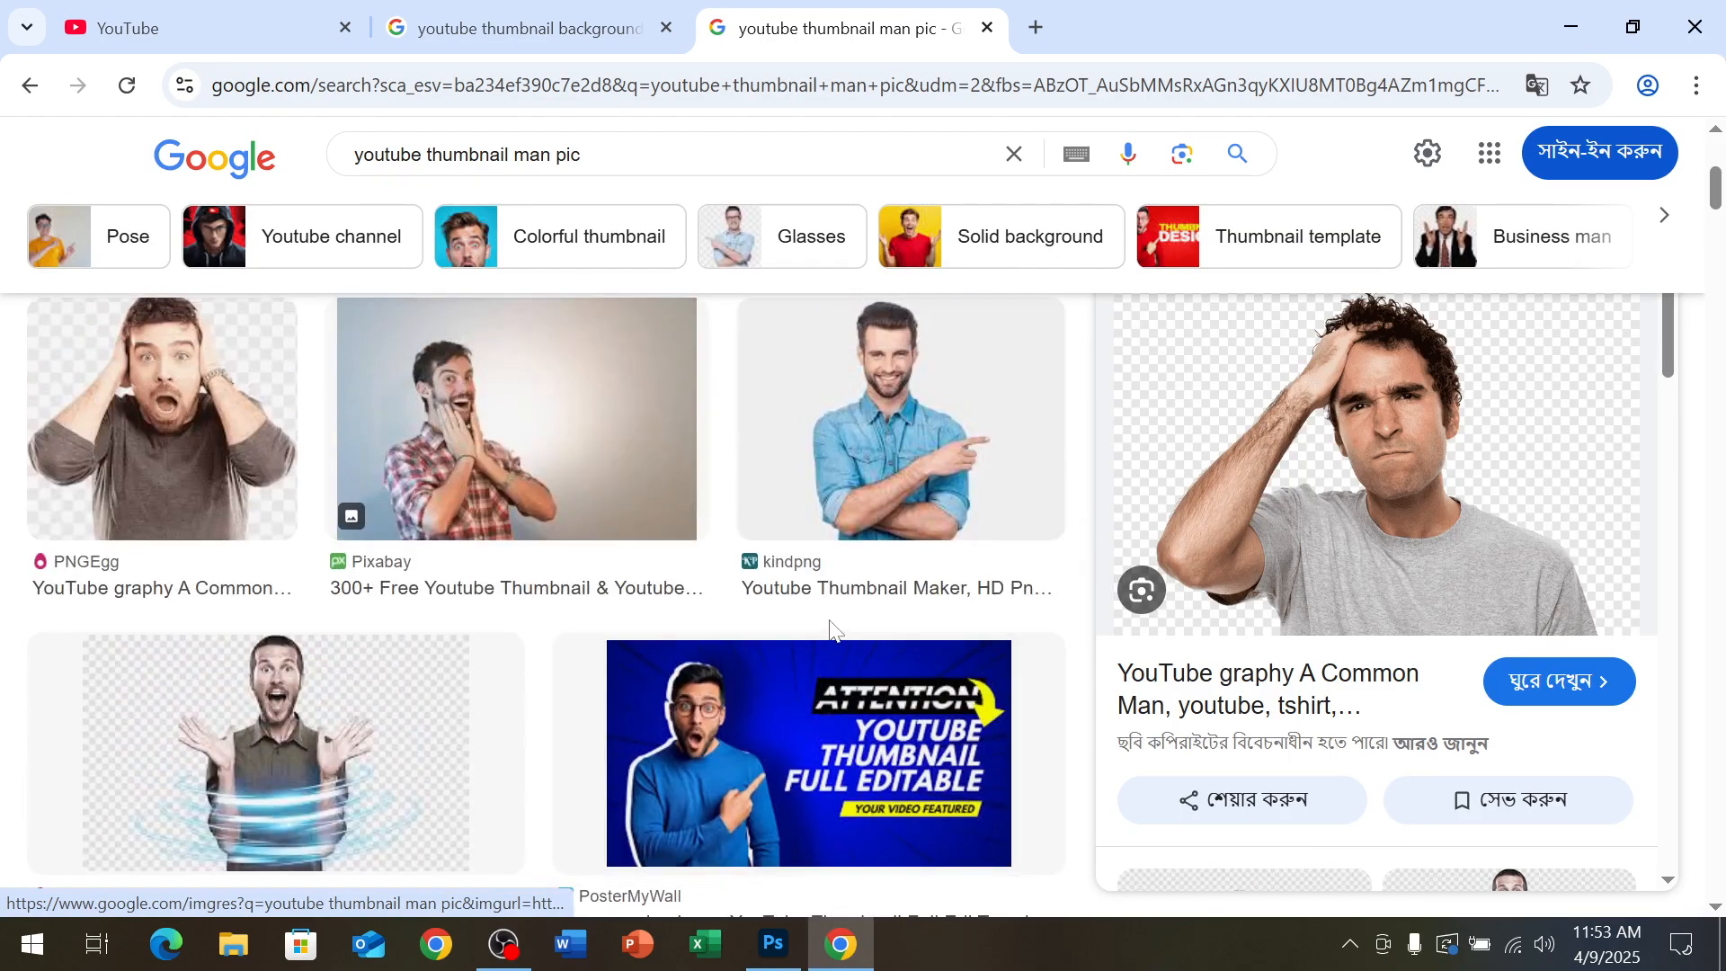
scroll(825, 626, "up", 2)
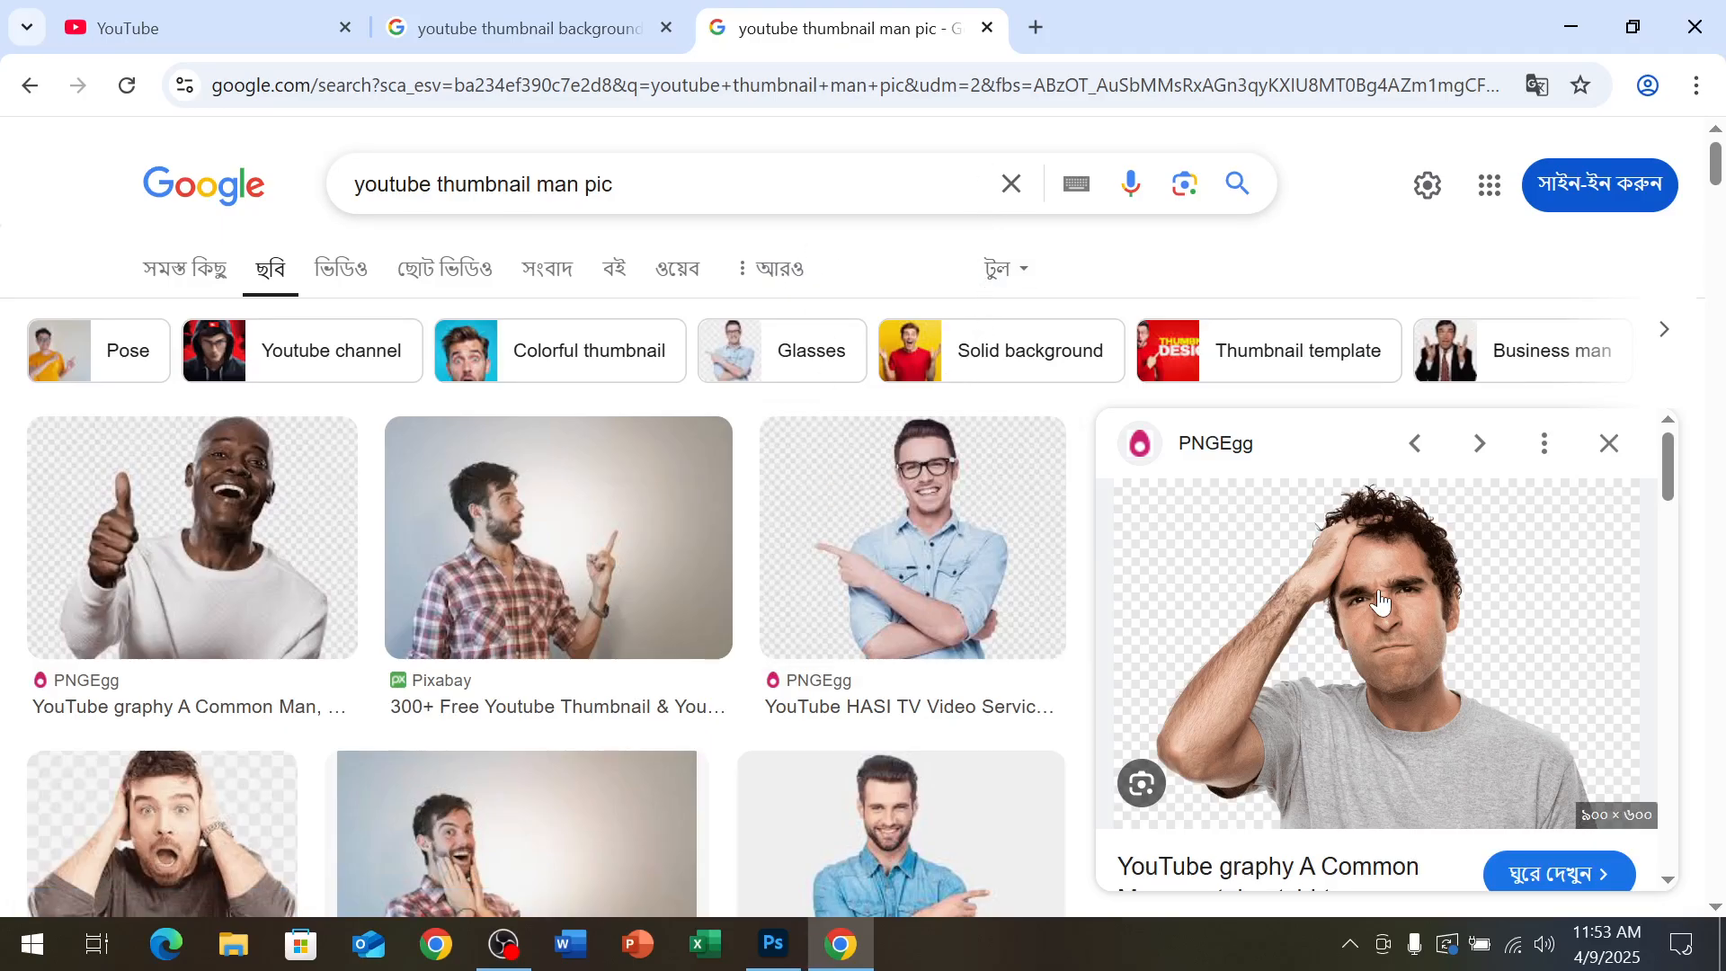
Check the related images of the previewed photo and preview the PNGEgg man with raised hands and blue light rings
scroll(1377, 597, "down", 5)
scroll(1382, 613, "up", 5)
scroll(1382, 613, "down", 5)
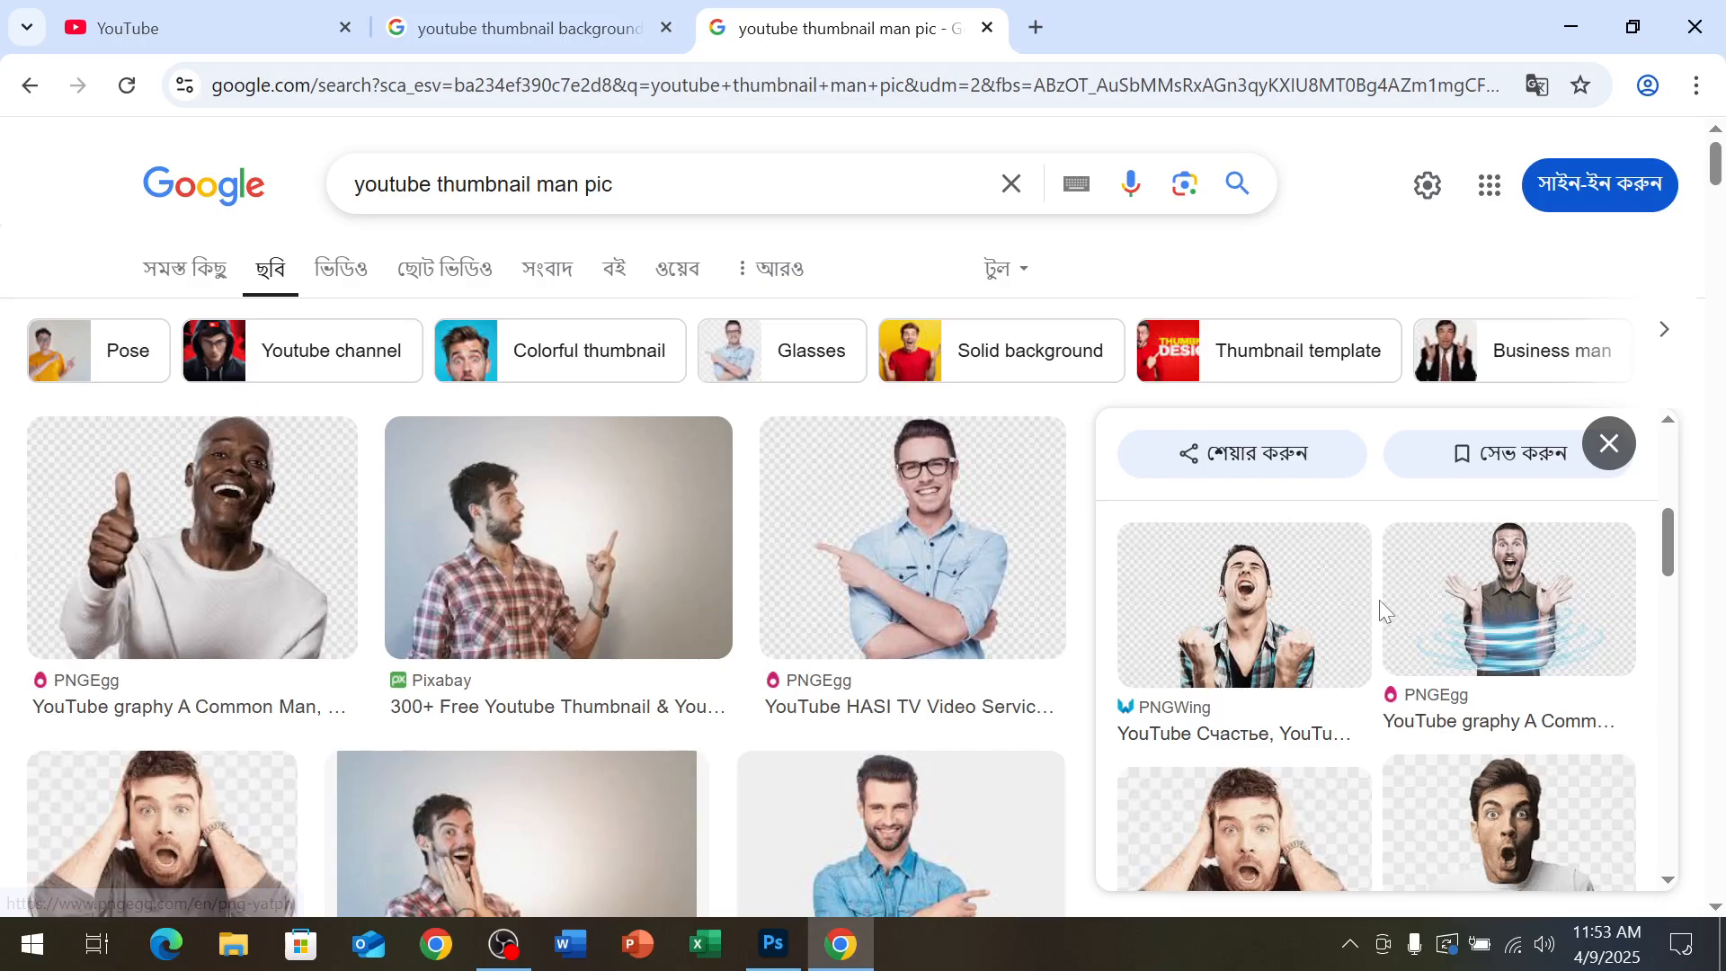
scroll(1439, 631, "up", 5)
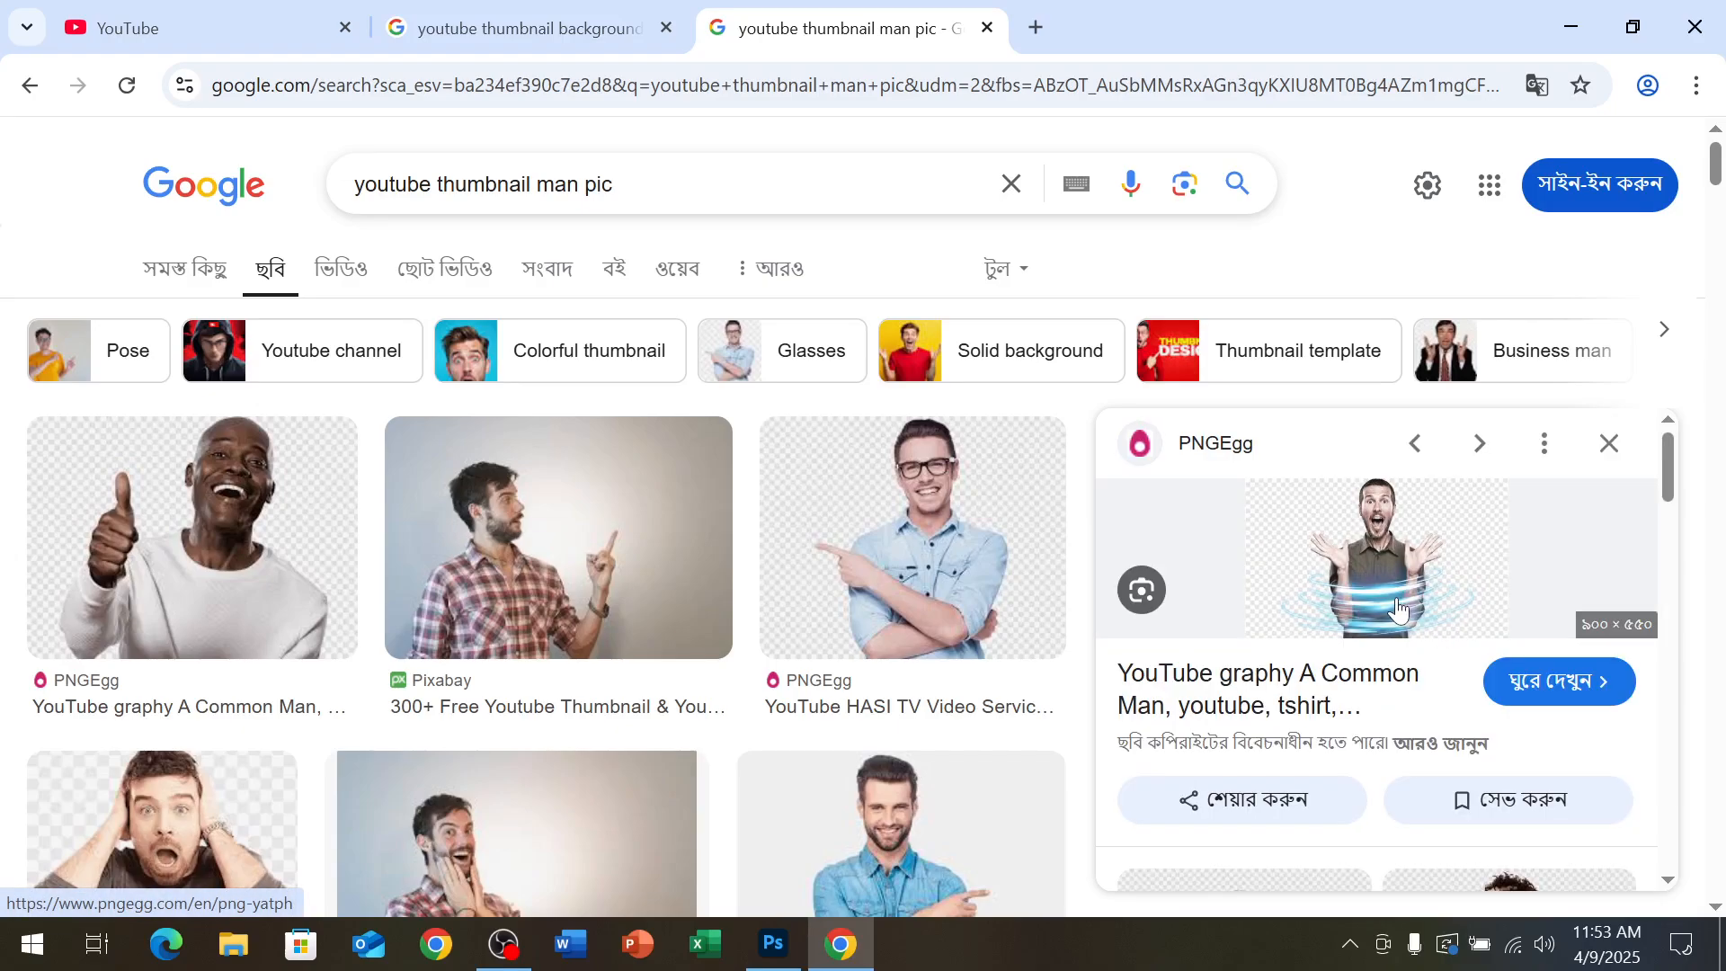
scroll(1395, 608, "down", 7)
scroll(1349, 646, "up", 7)
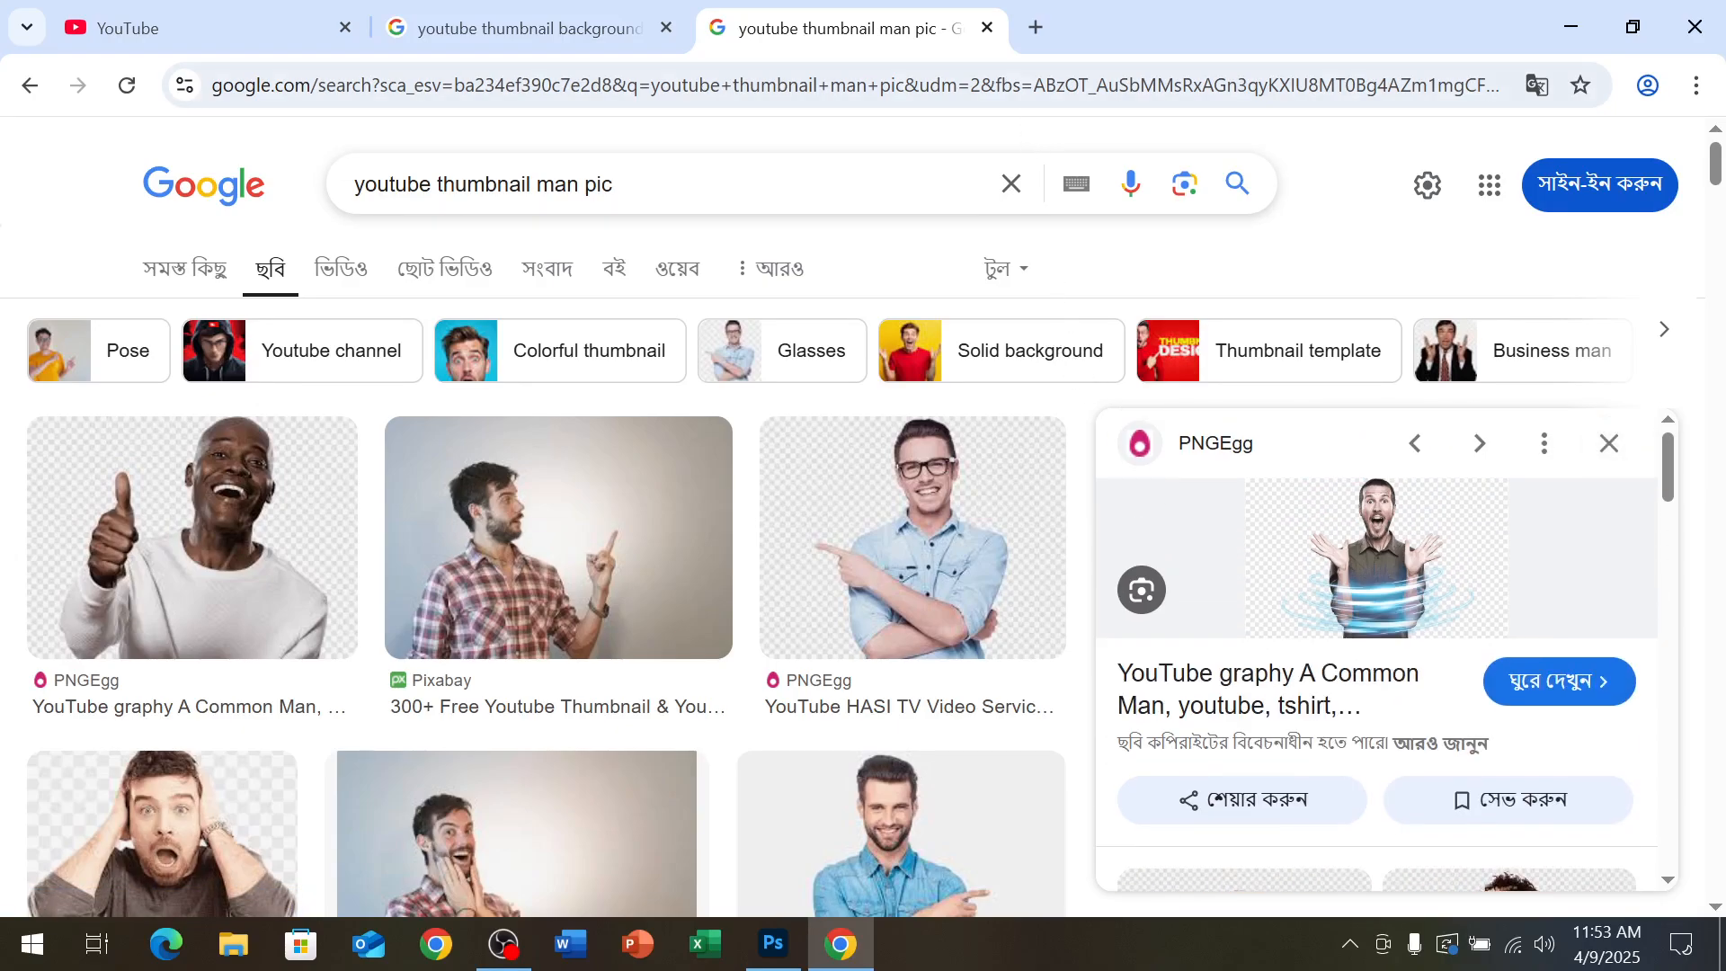
Search Google for DuckDuckGo in a new tab
left_click(1036, 28)
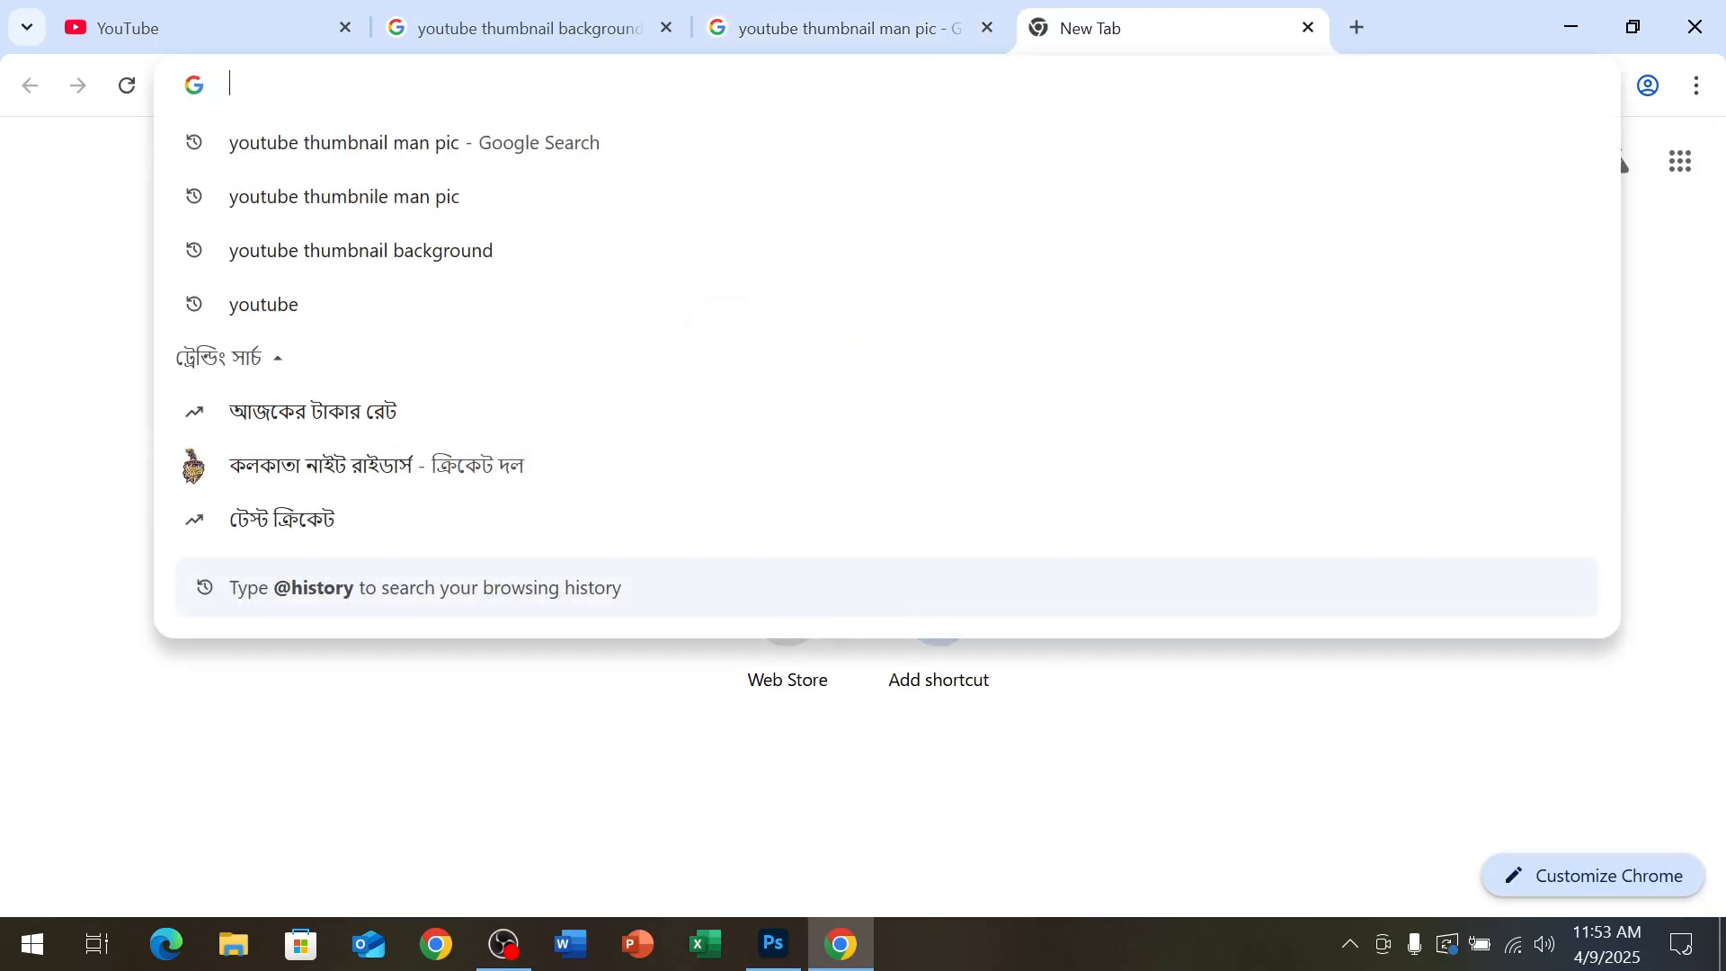
type("duc")
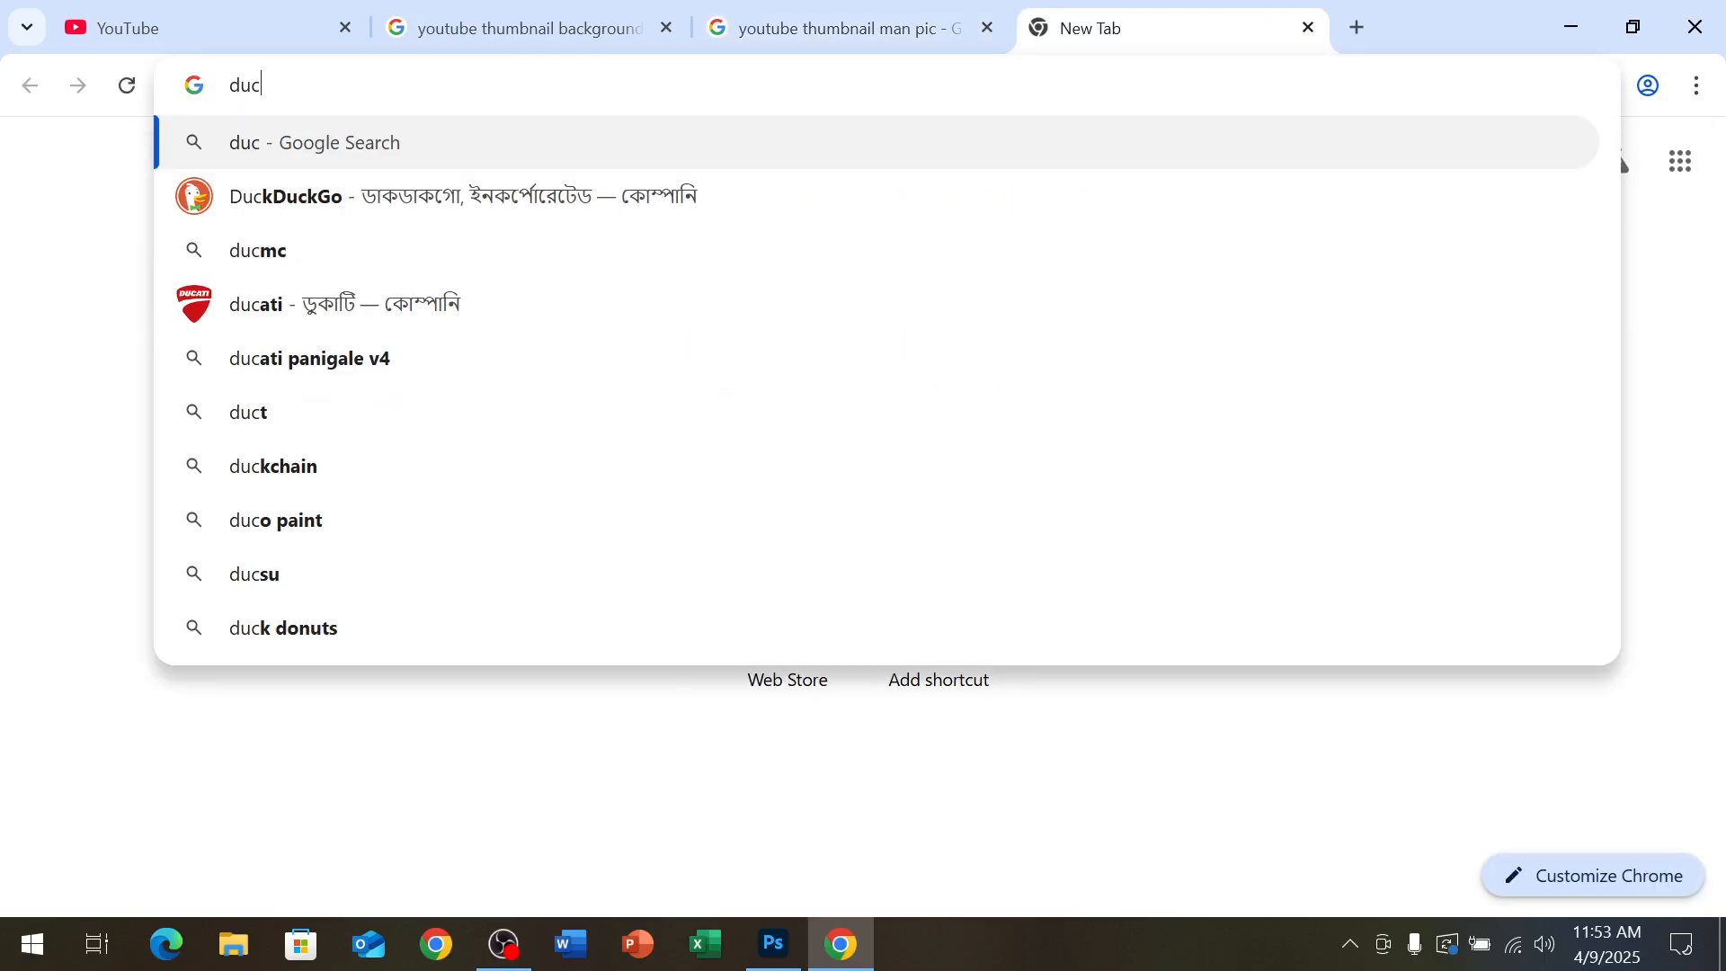
left_click(661, 195)
Copy the query "youtube thumbnail man pic" from the Google image search and search for it on the DuckDuckGo site
left_click(840, 29)
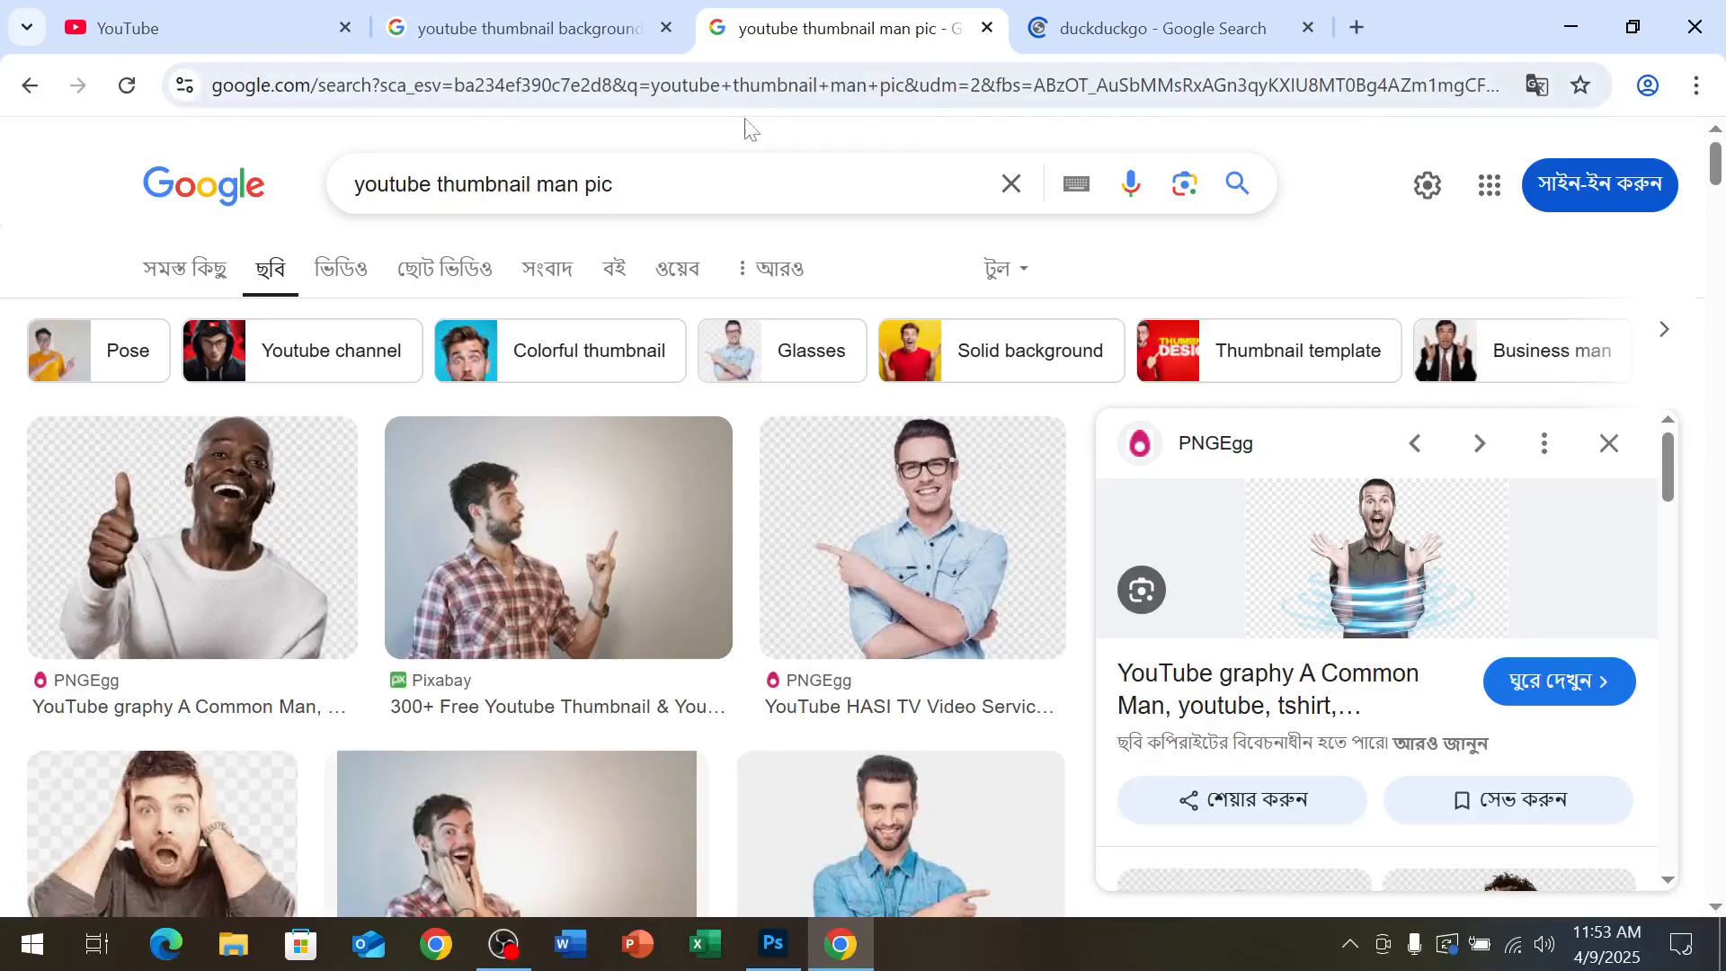
left_click_drag(599, 184, 341, 189)
key("ctrl+c")
left_click(1035, 36)
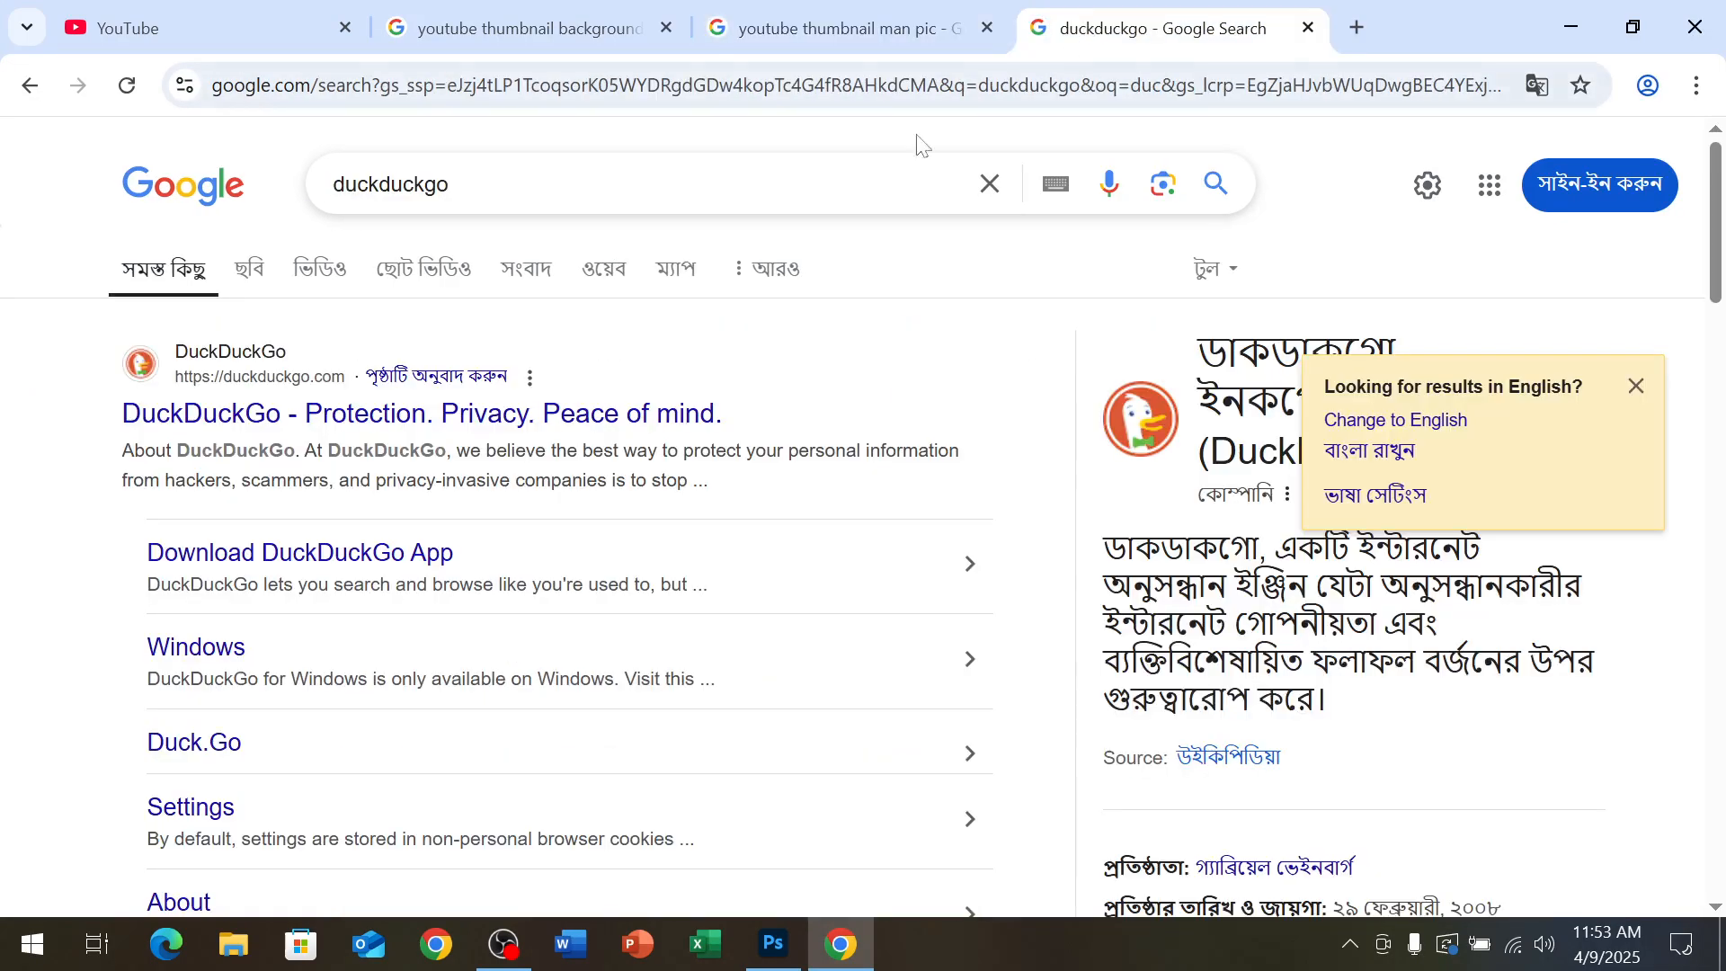
left_click(373, 415)
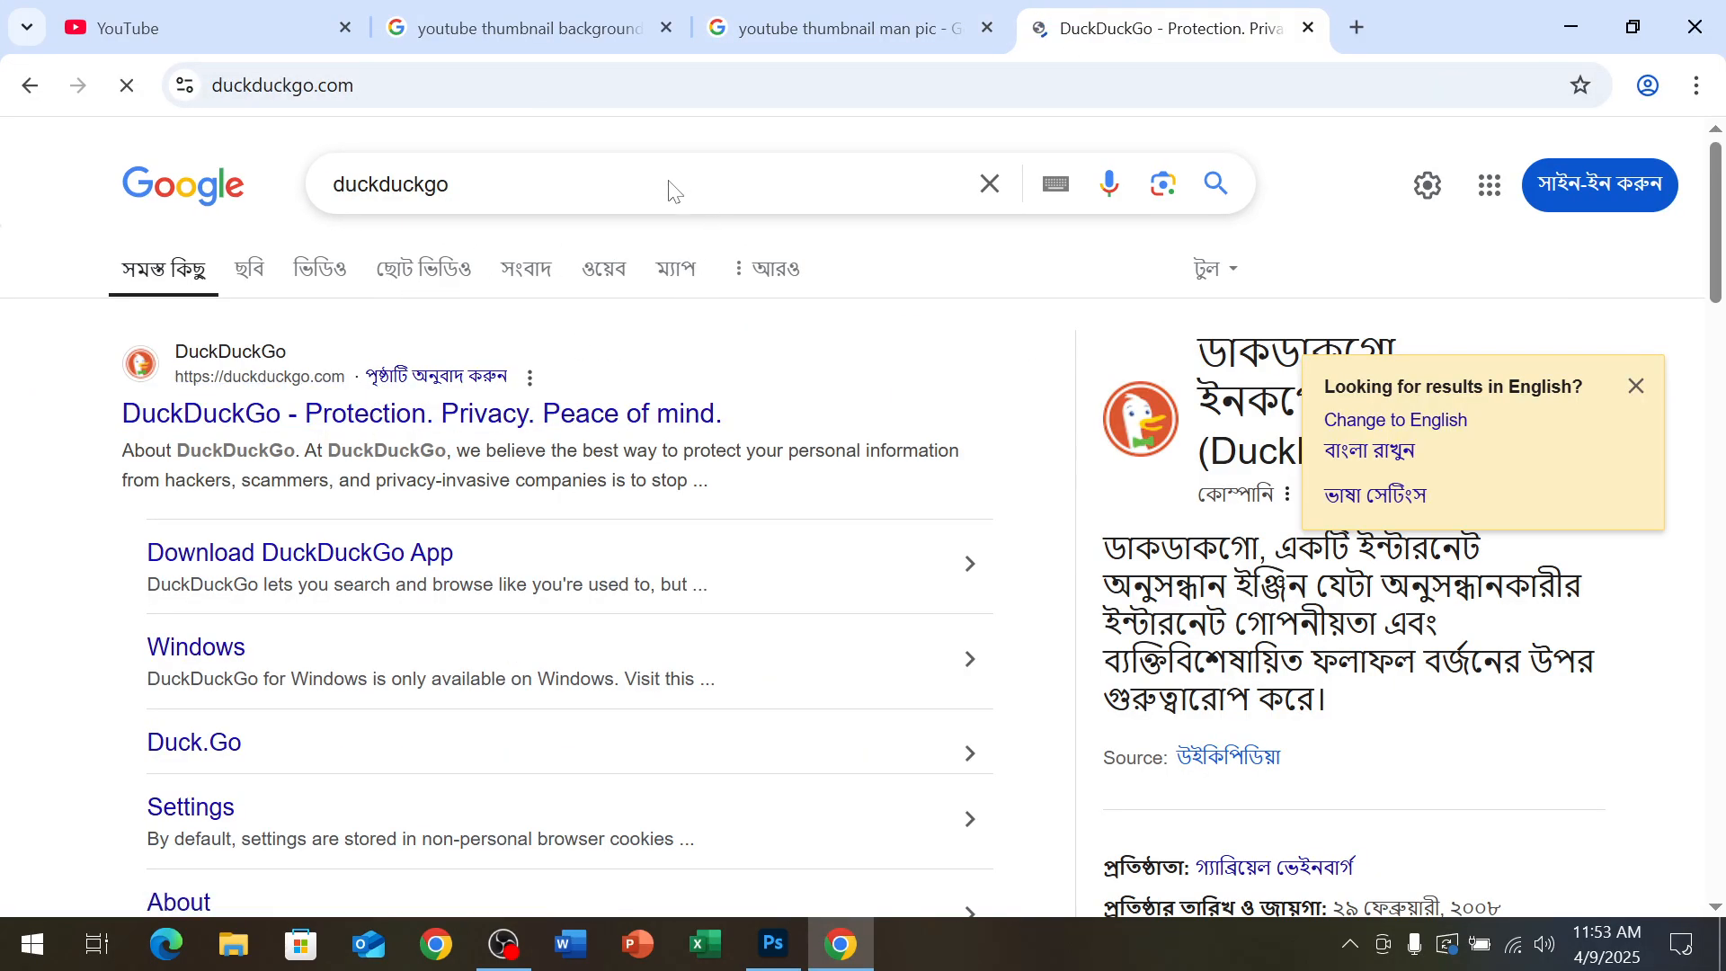
key("ctrl+v")
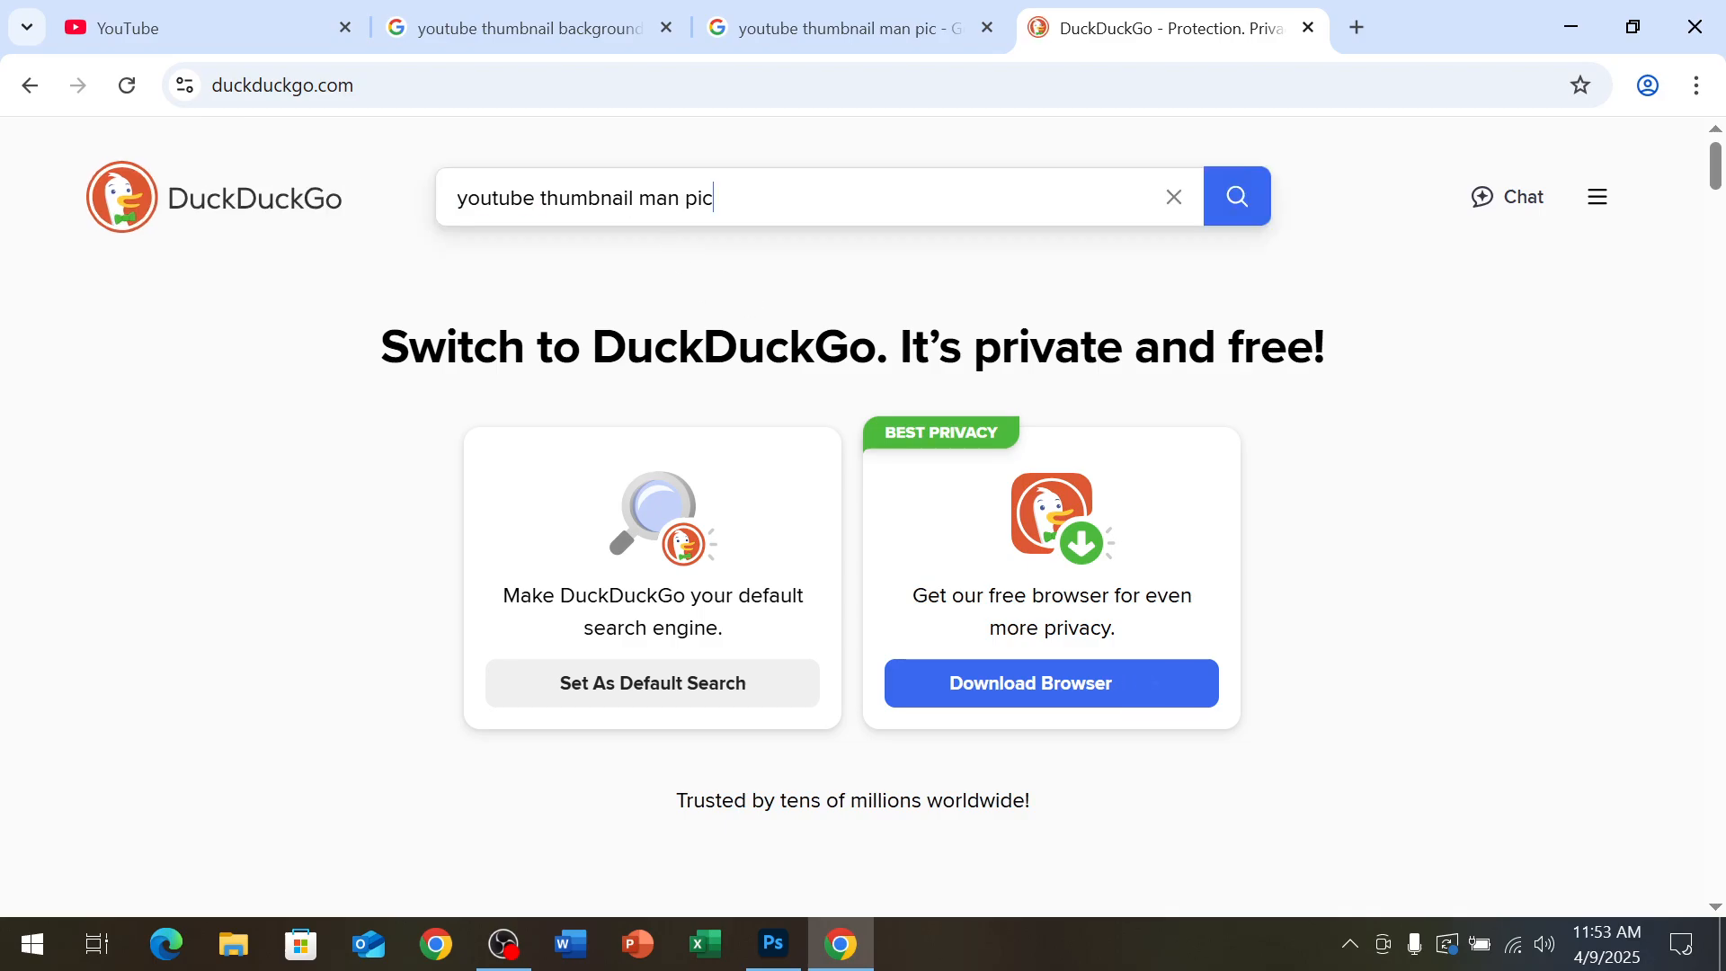
key("Return")
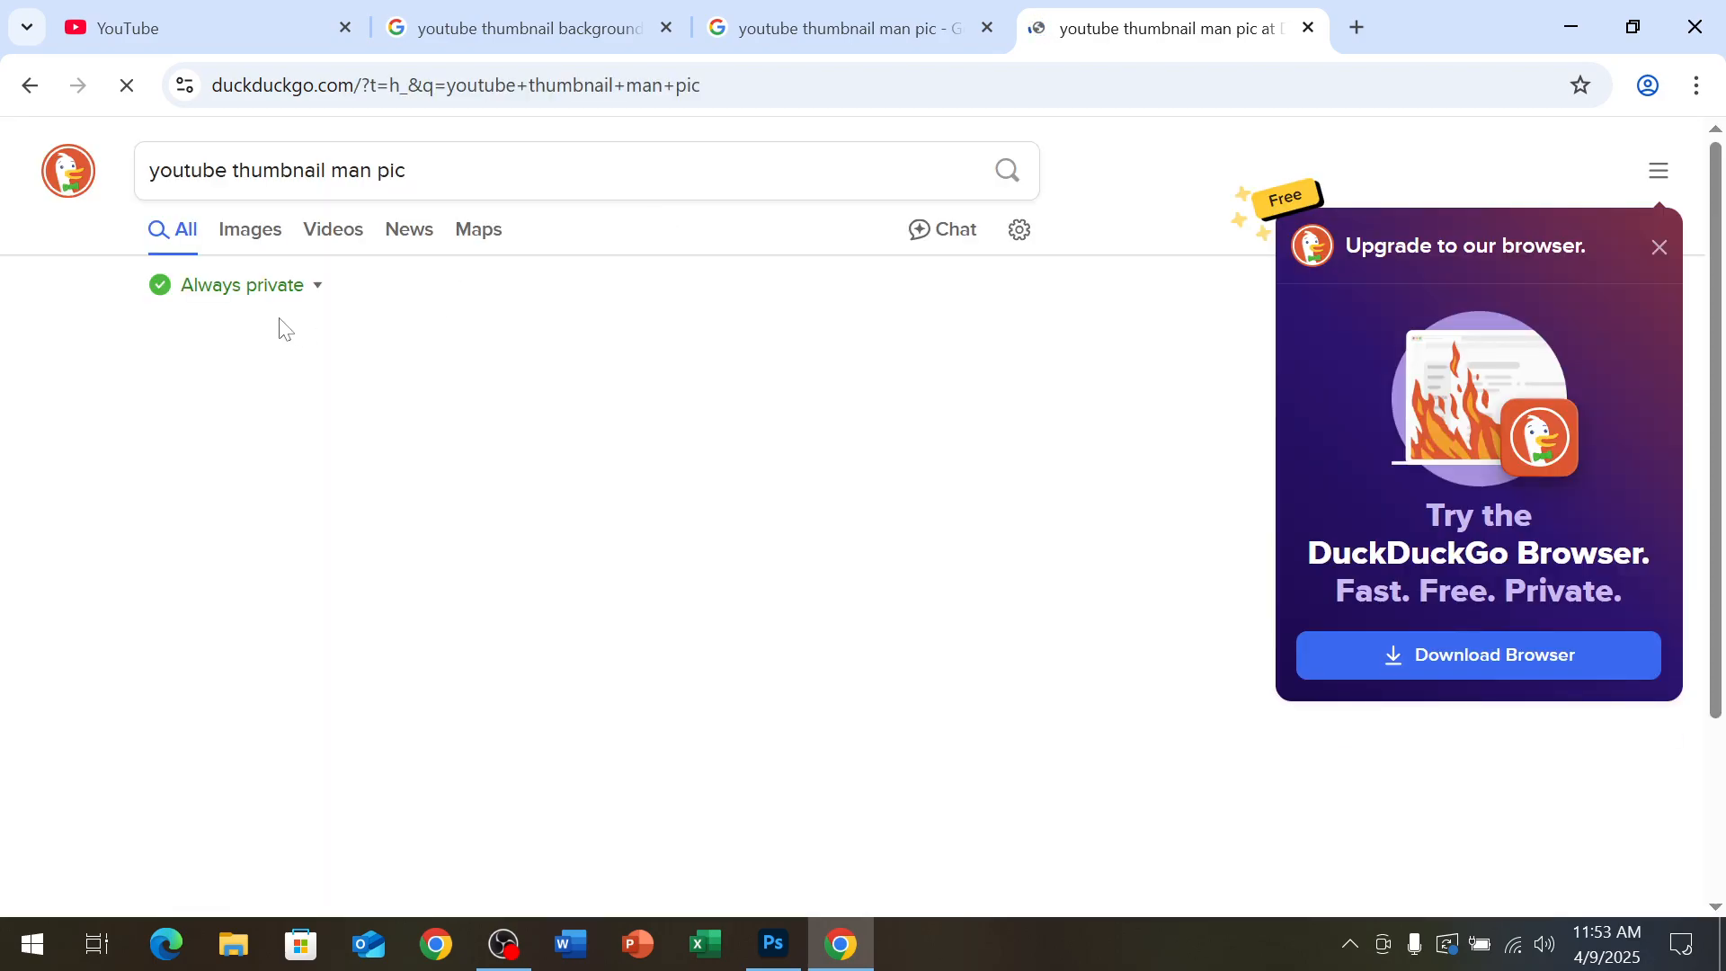
Show the image results for the query "youtube thumbnail man pic"
left_click(247, 231)
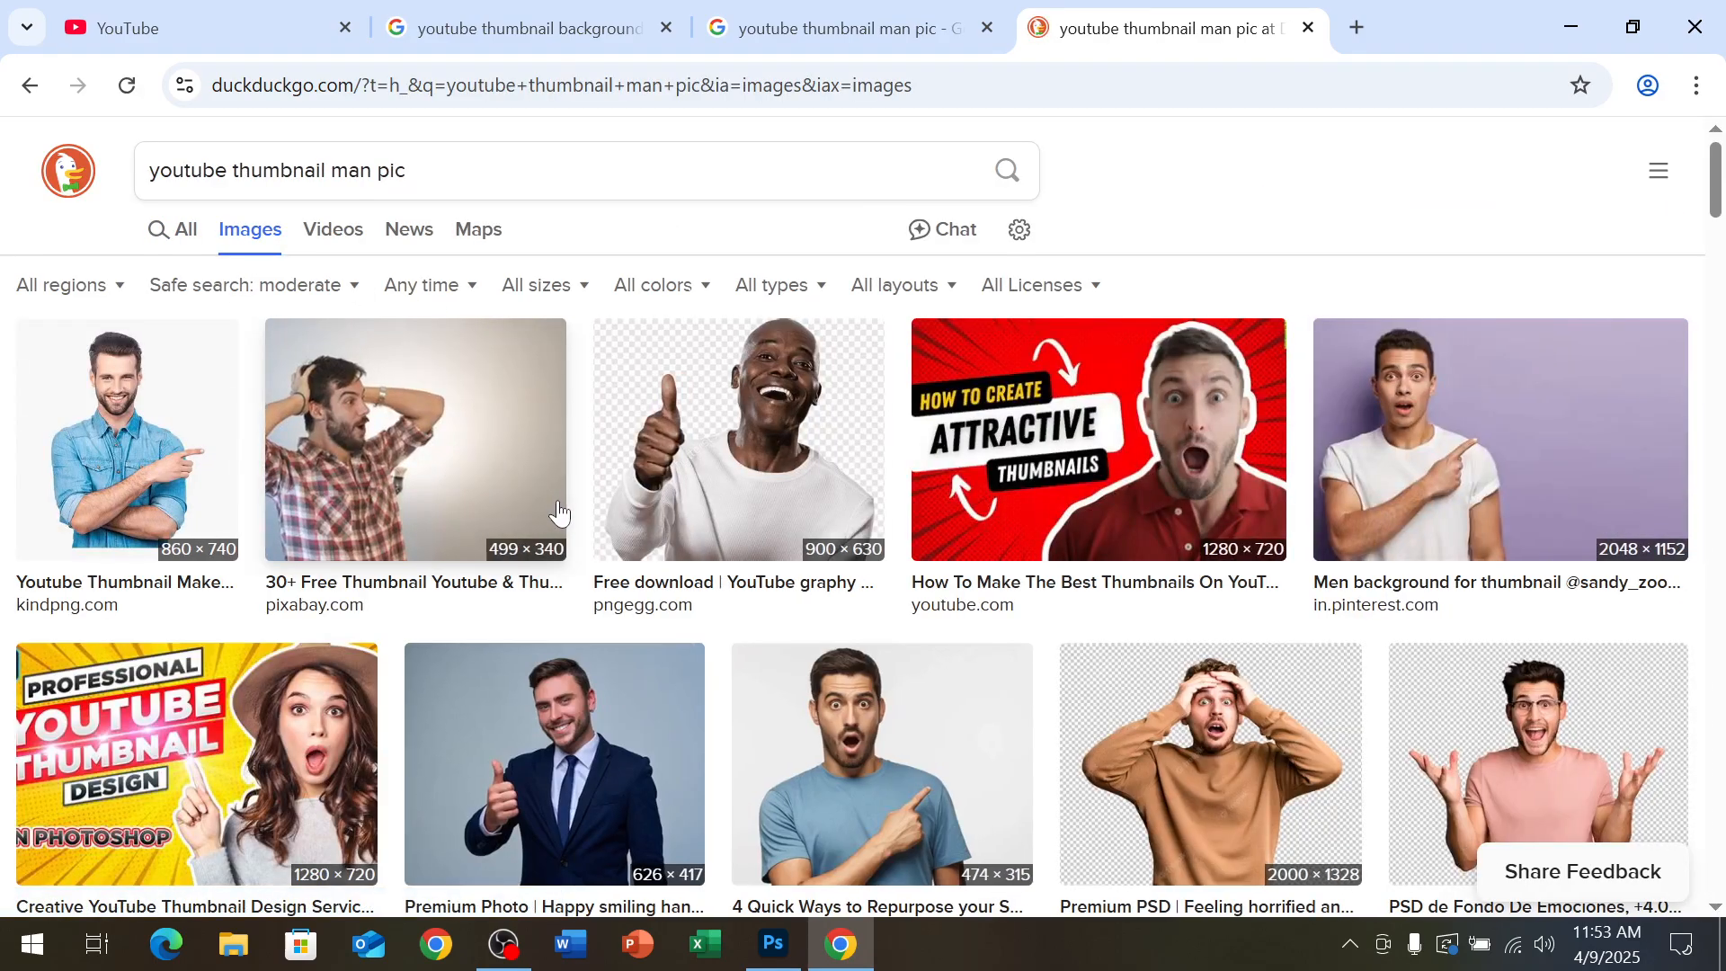
left_click(958, 40)
left_click(1126, 24)
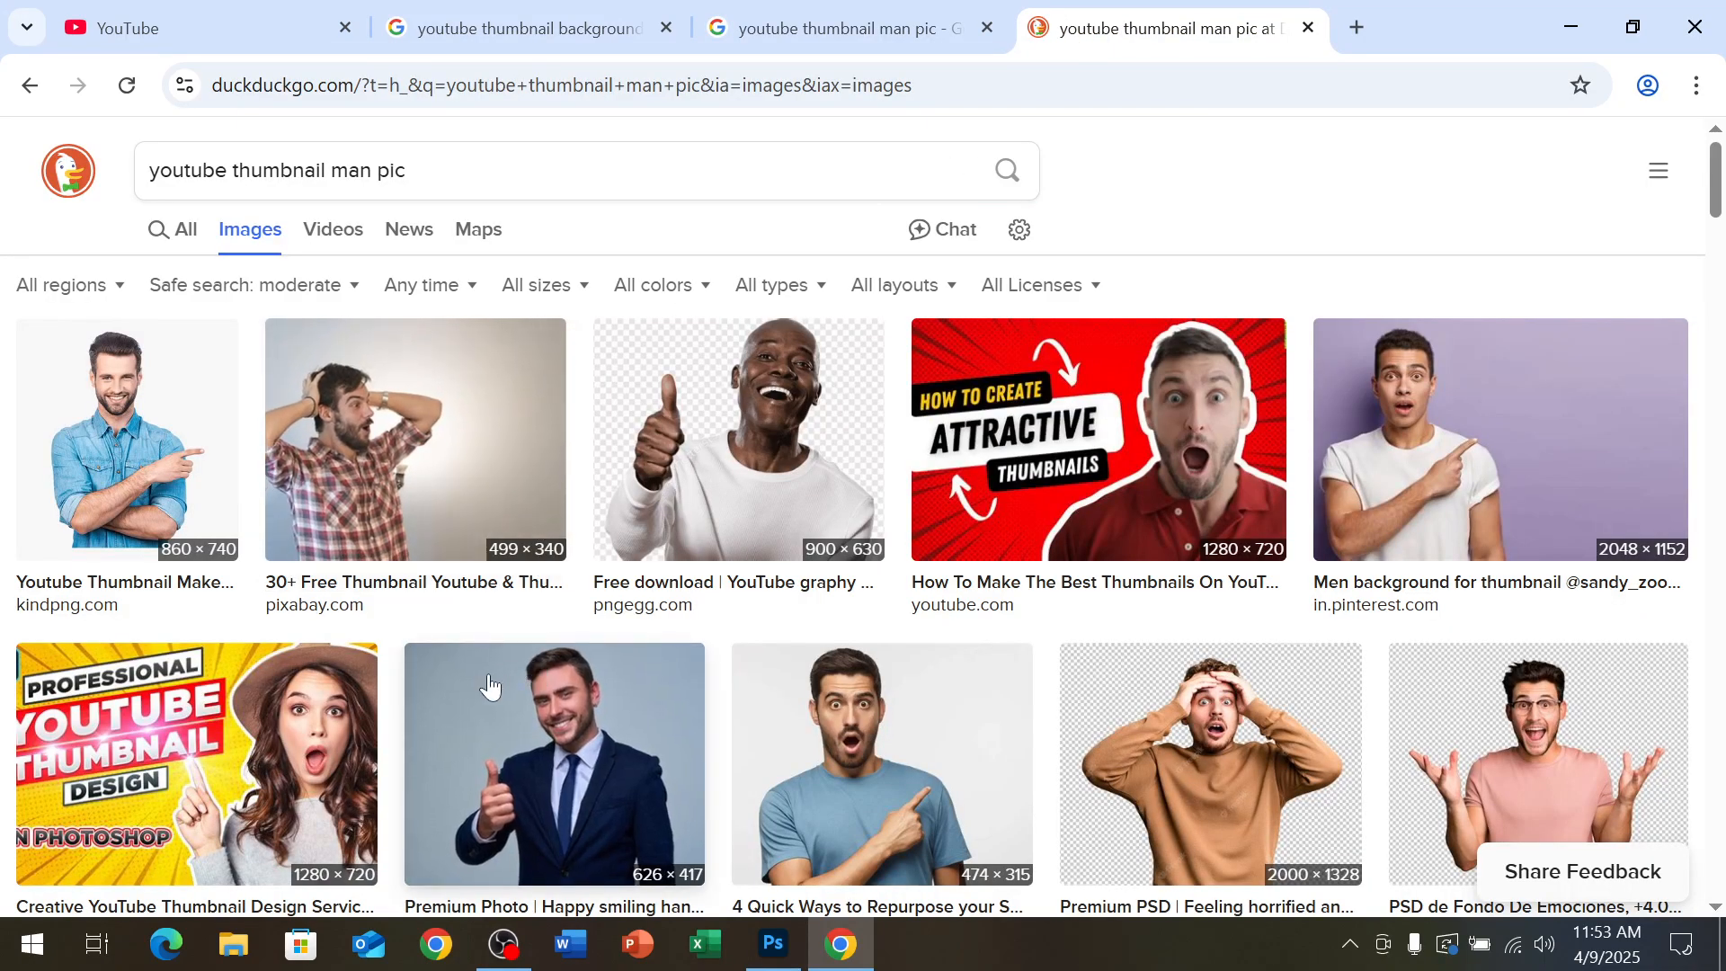
Open the full-size photo of the smiling businessman giving a thumbs up and copy the image
scroll(493, 763, "down", 3)
left_click(539, 558)
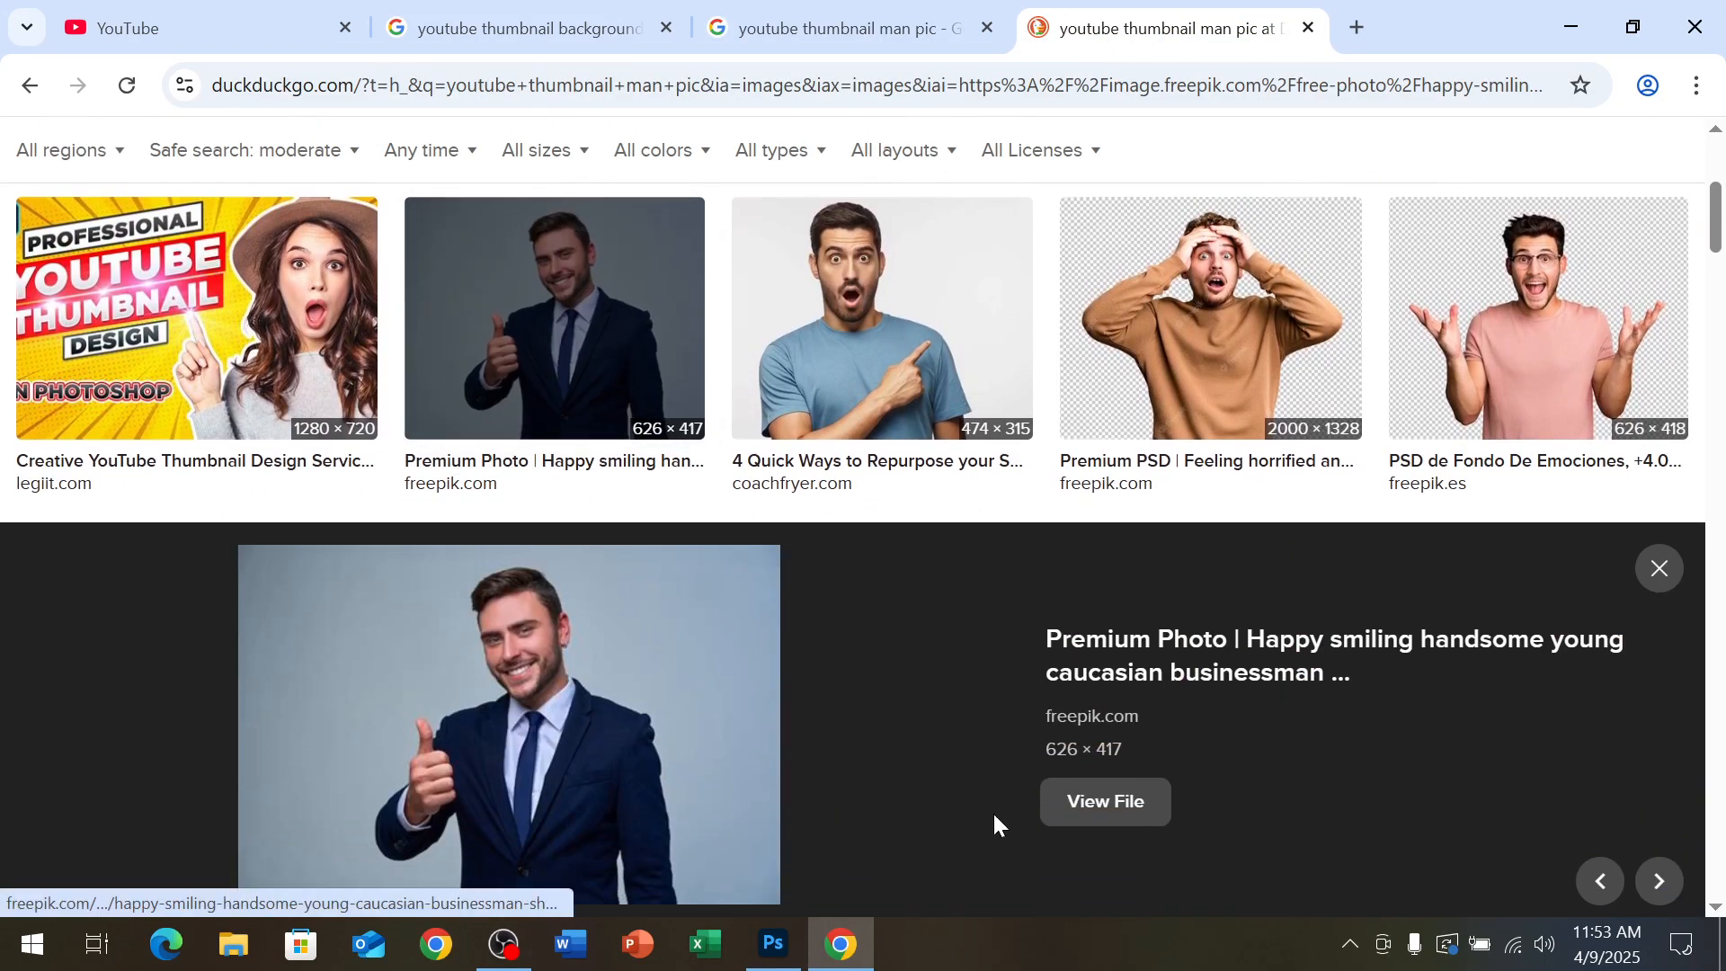
left_click(1083, 829)
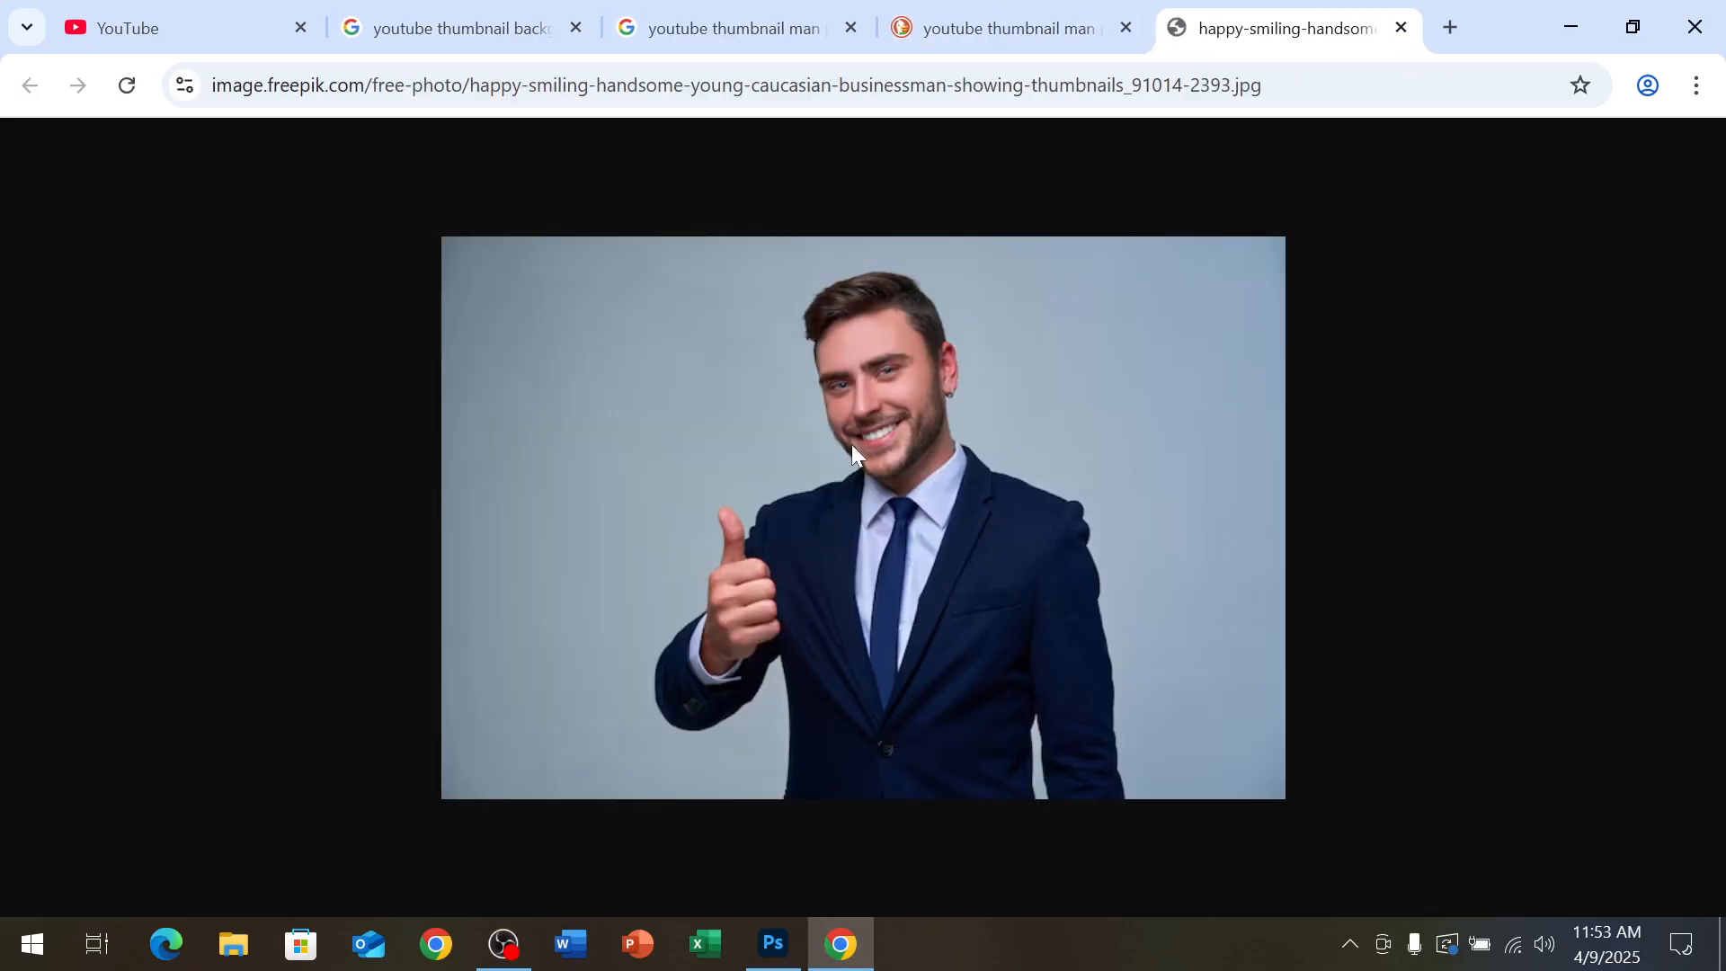
right_click(851, 445)
left_click(991, 555)
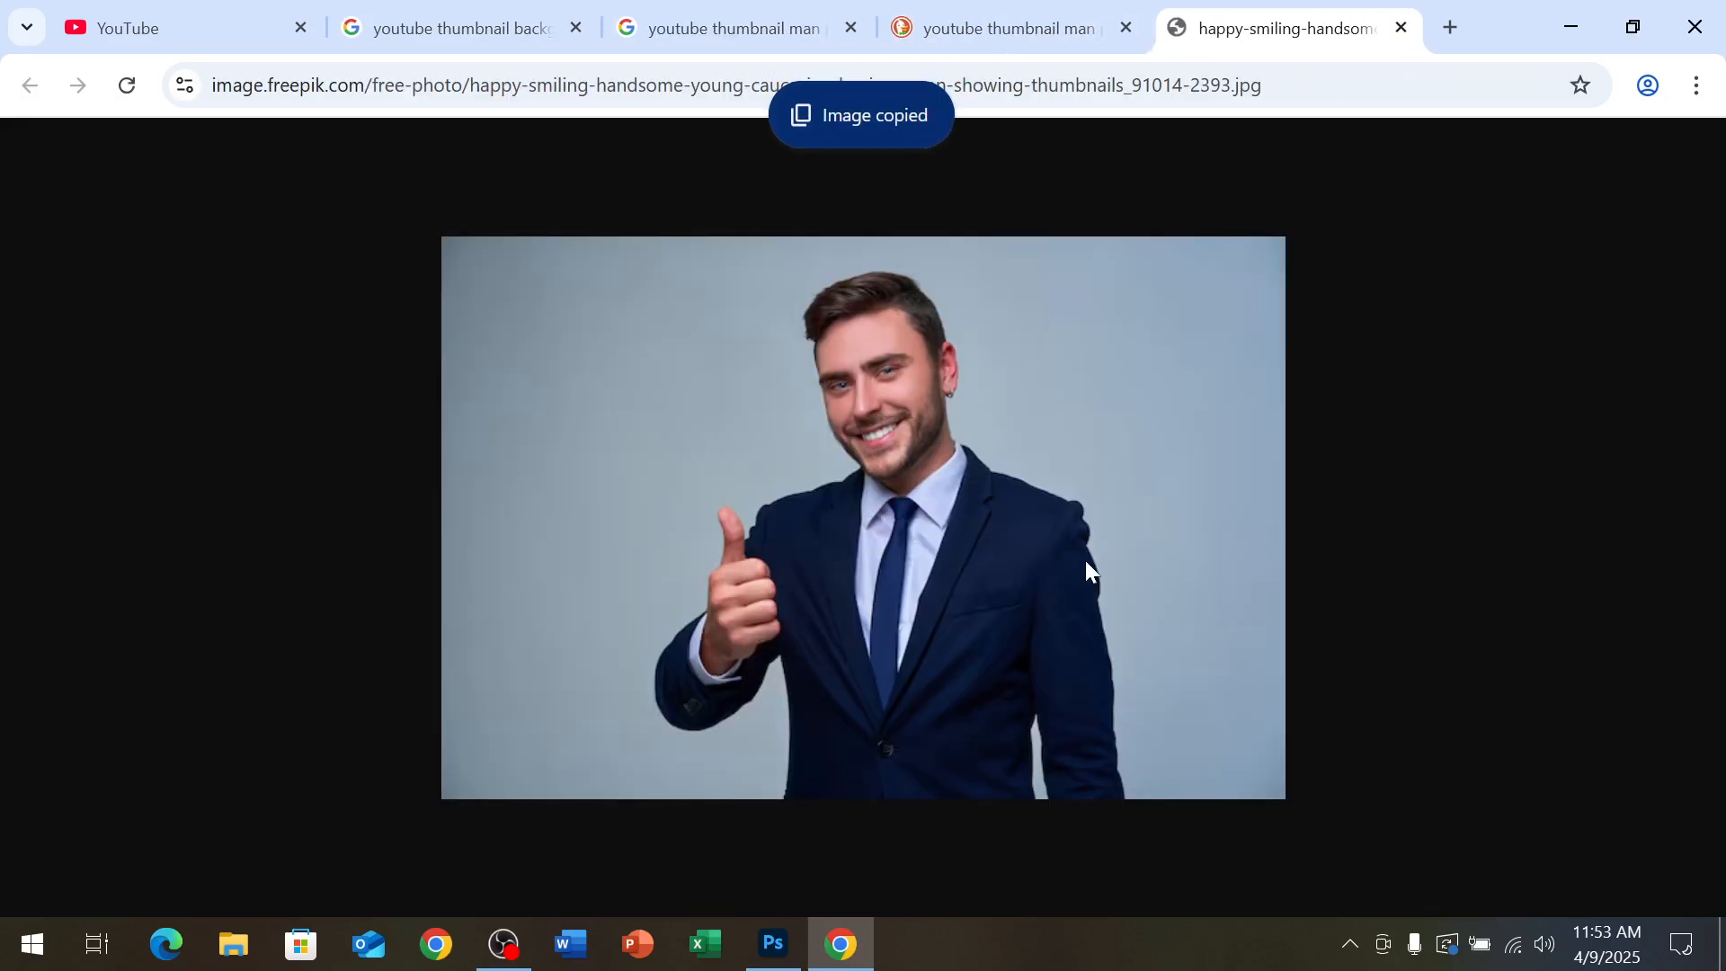
Return to the image results, preview the shocked man in the brown sweater and look over the other photos
left_click(1034, 29)
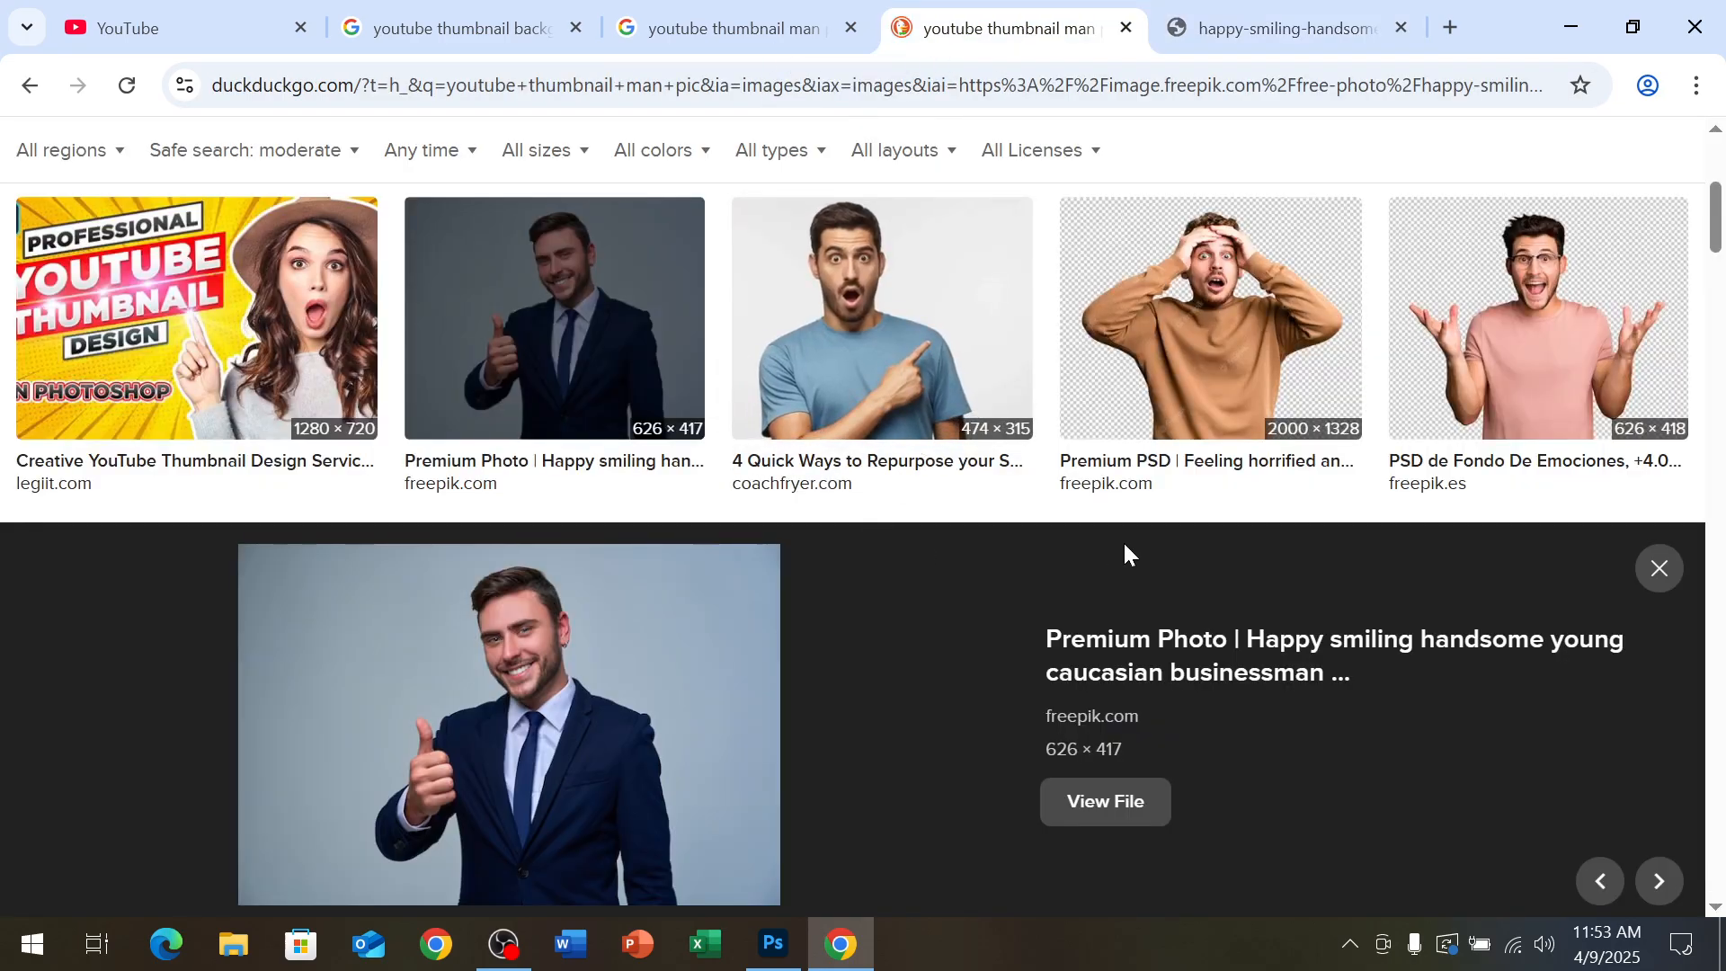
left_click(1180, 423)
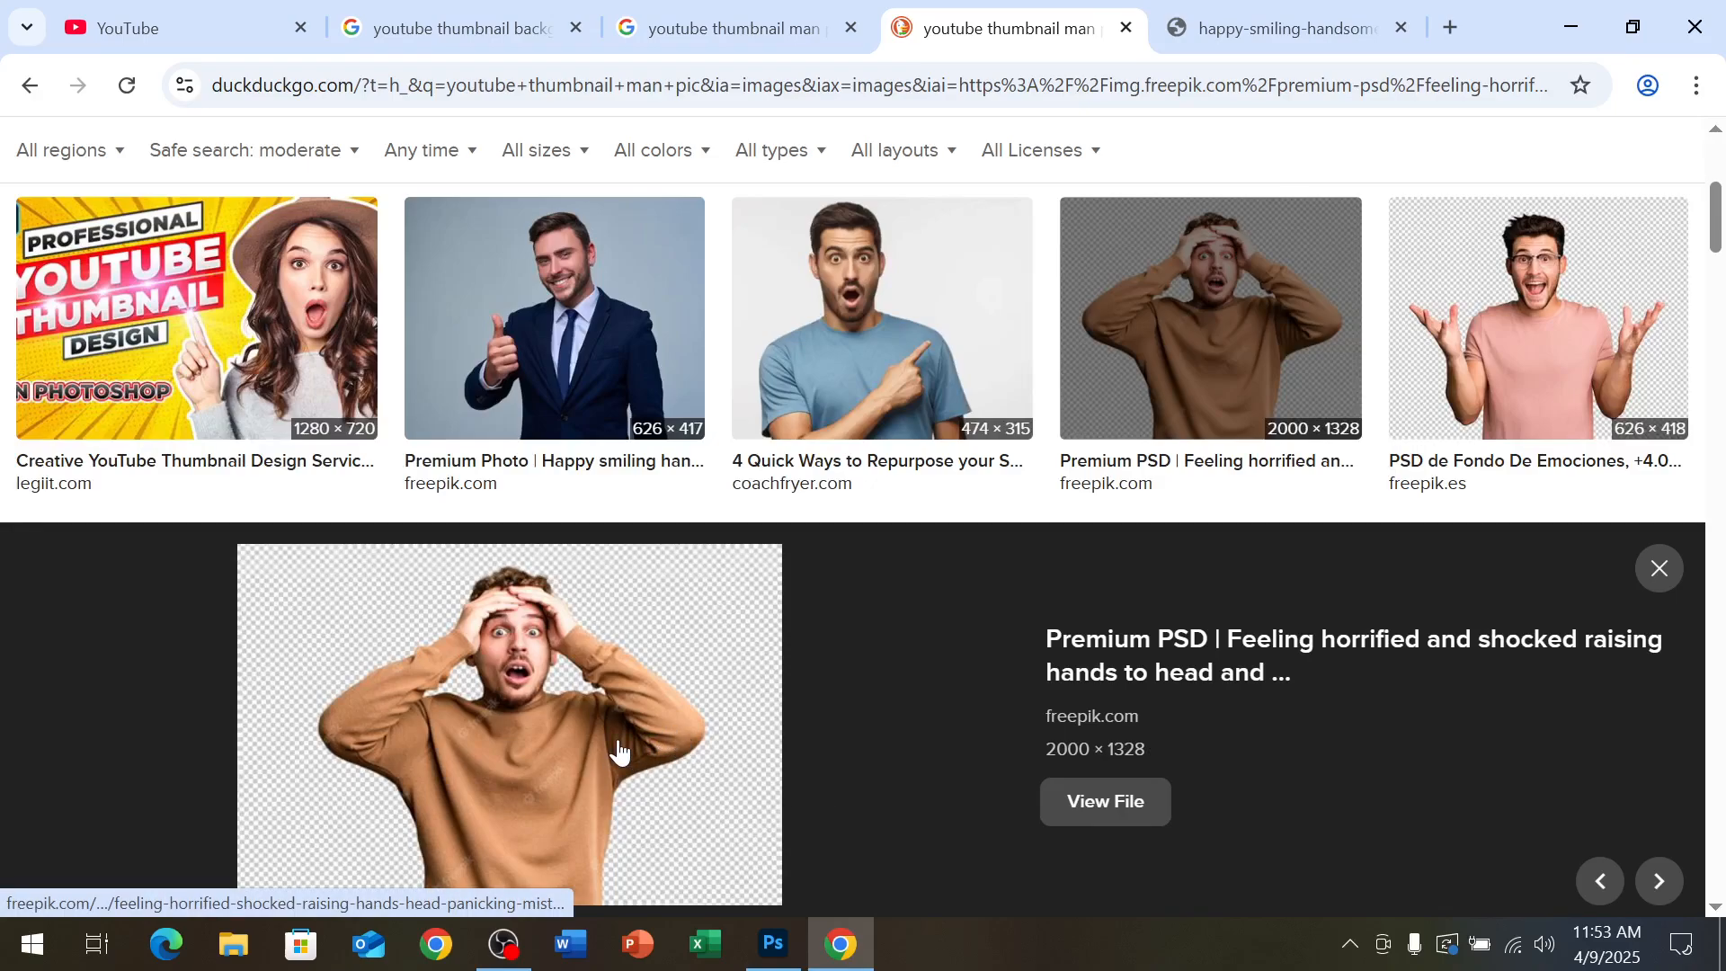
scroll(628, 754, "up", 5)
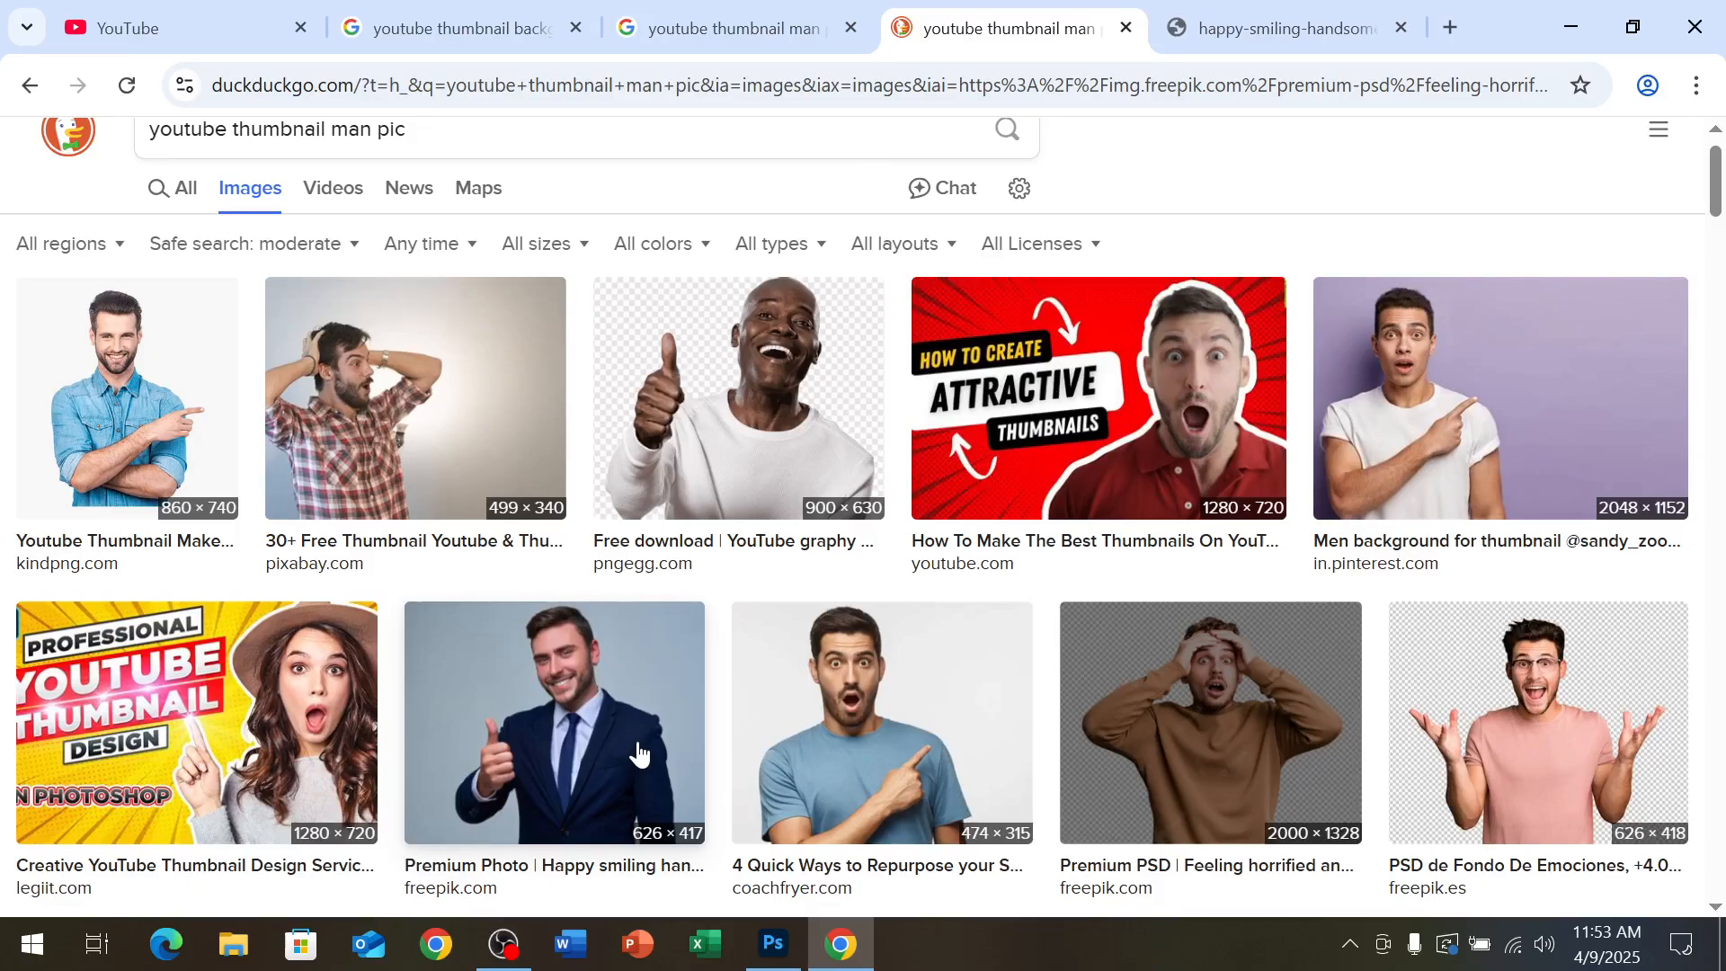
scroll(605, 724, "down", 13)
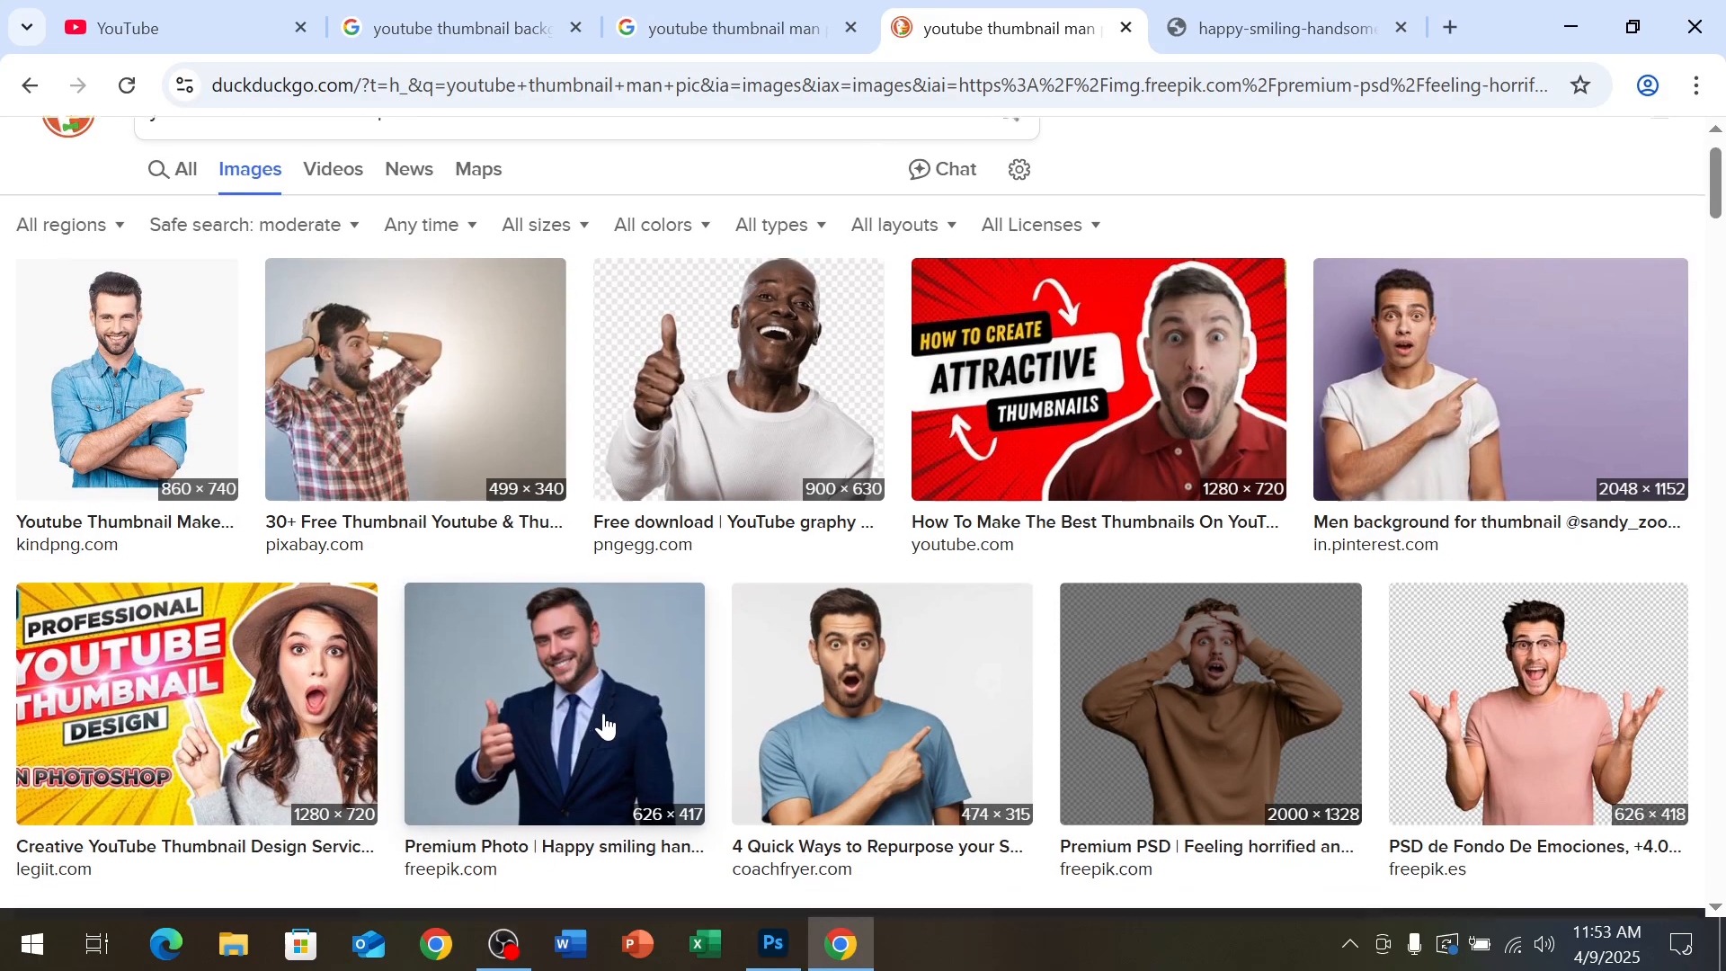
scroll(881, 701, "up", 7)
scroll(1283, 578, "up", 7)
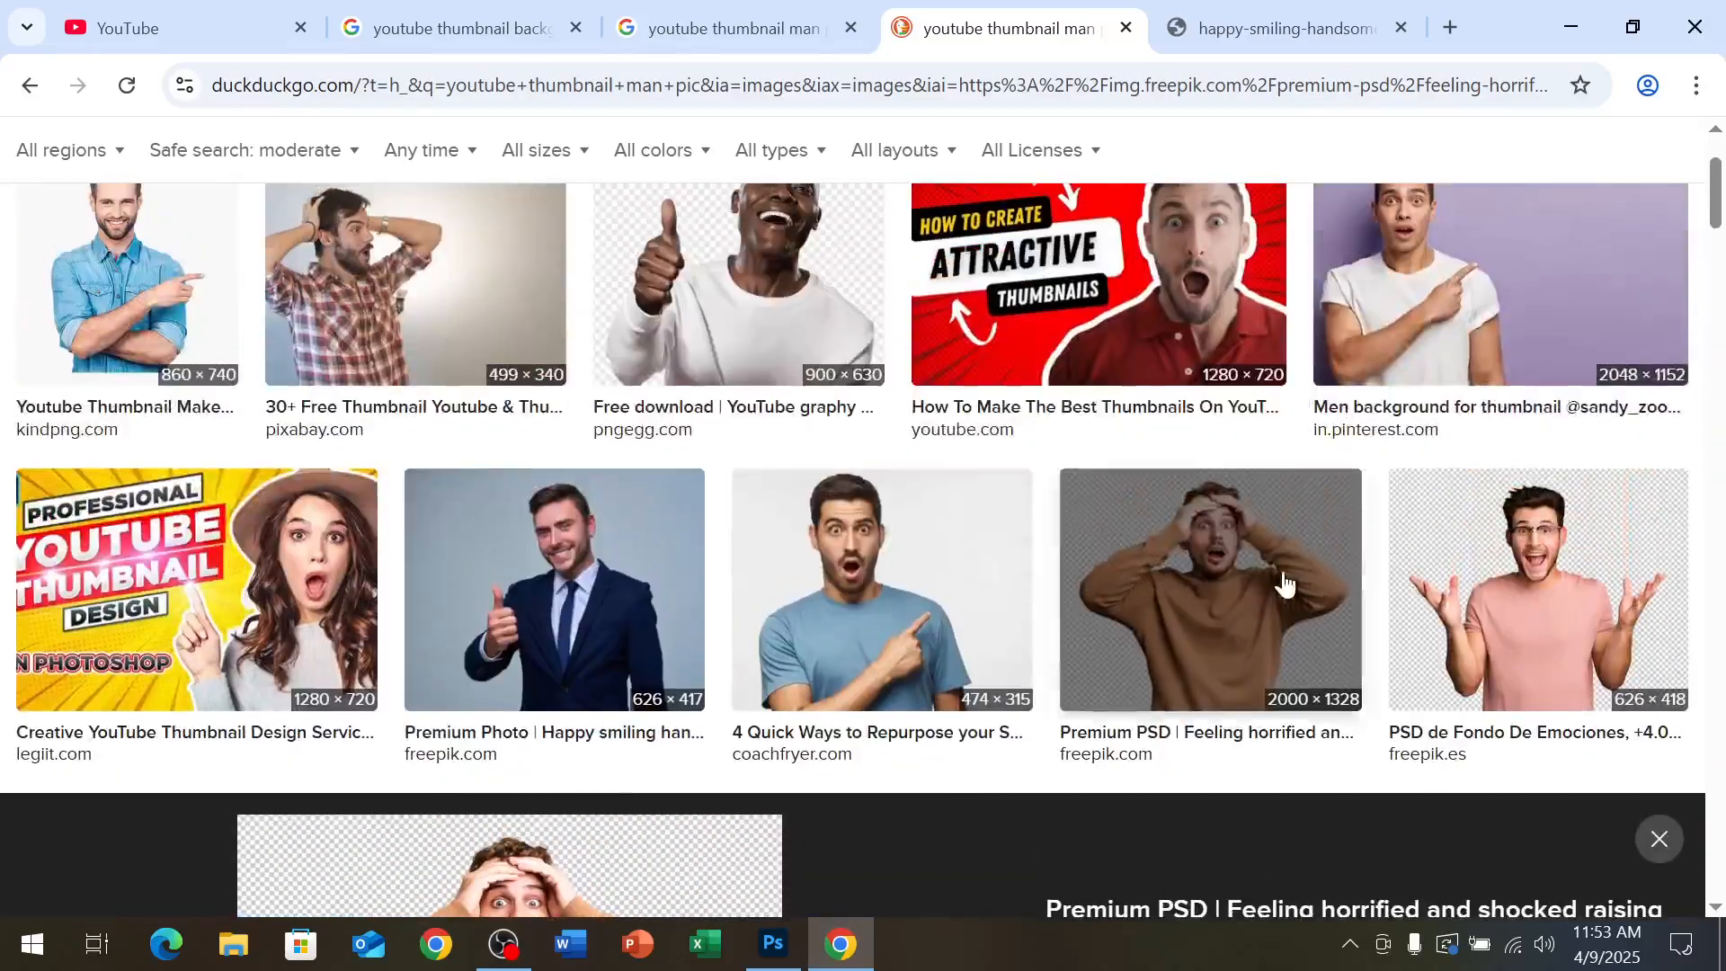
Open the full-size 2048 × 1152 photo of the pointing man in a white T-shirt and copy the image
left_click(1321, 509)
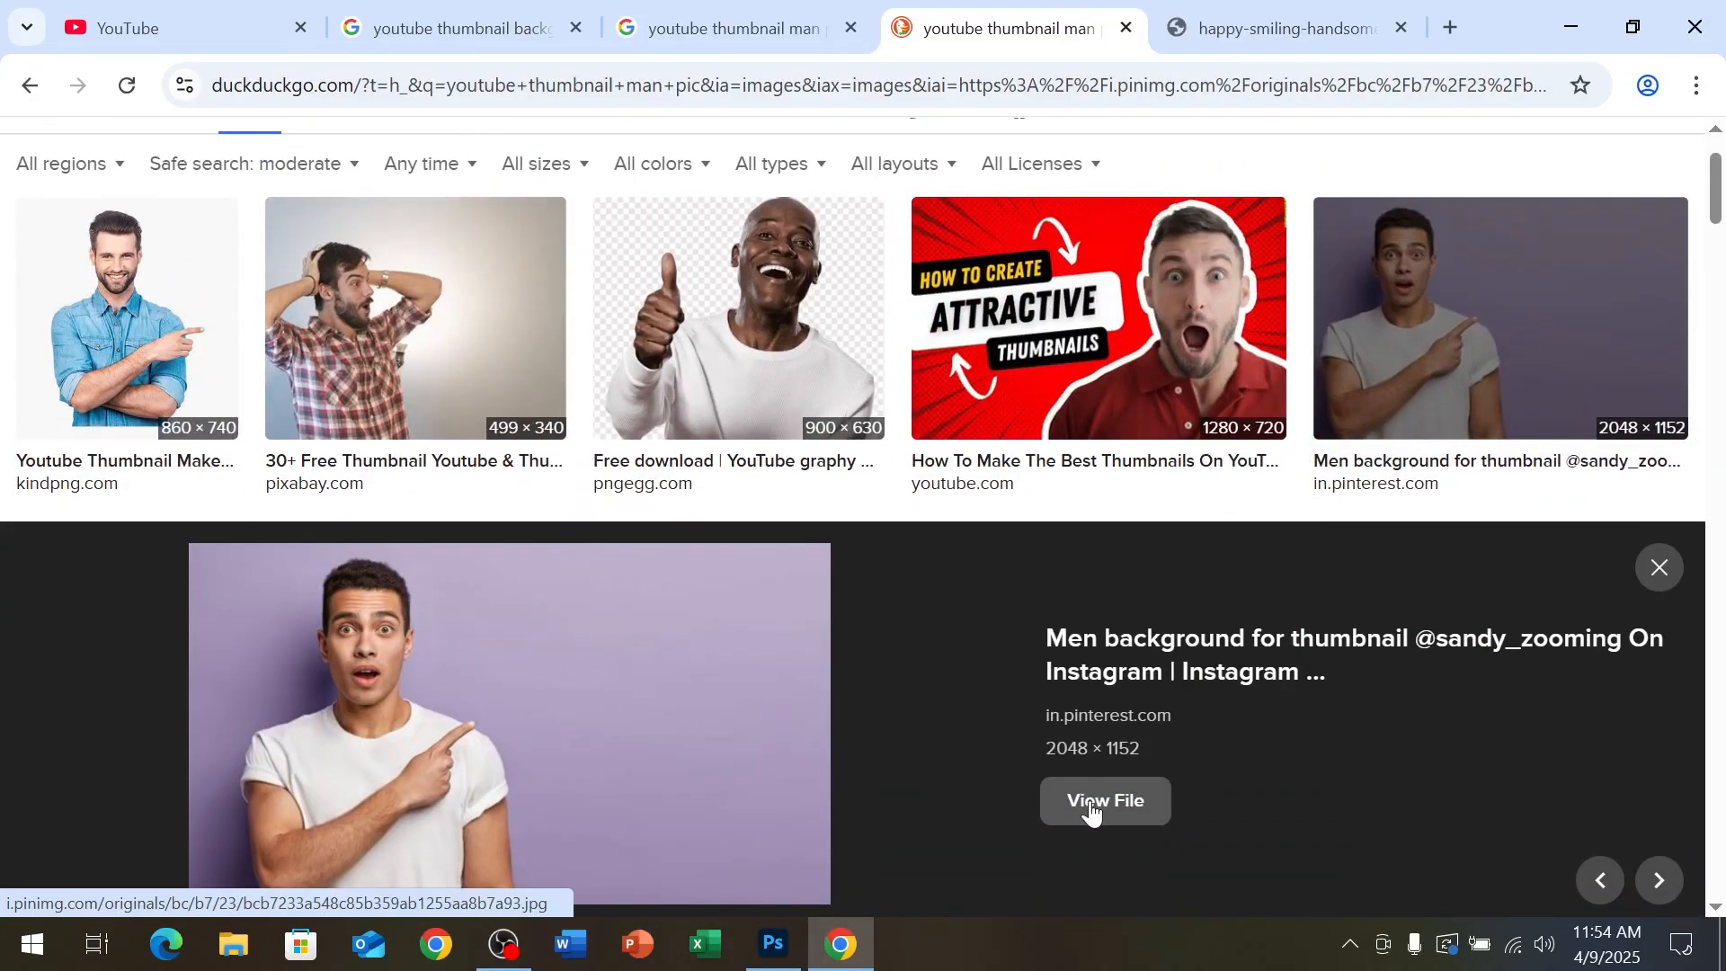
left_click(1093, 805)
right_click(763, 398)
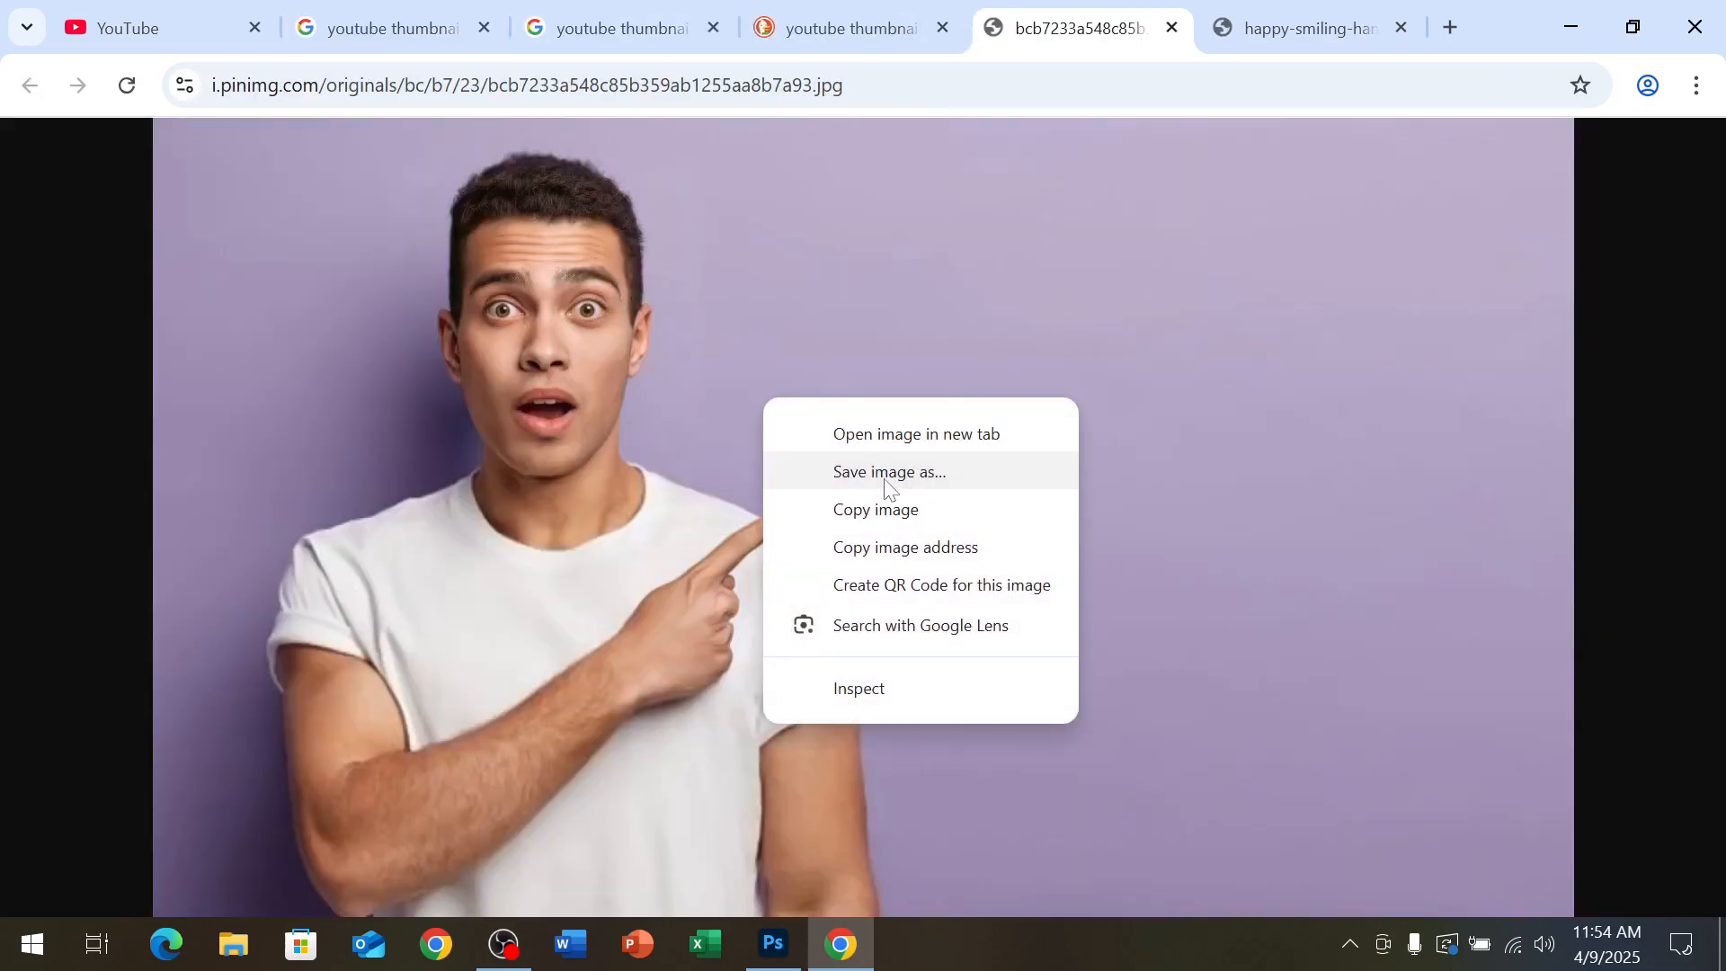
left_click(883, 507)
Recheck the search results and the businessman photo, and copy the pointing man's full-size image again
left_click(841, 28)
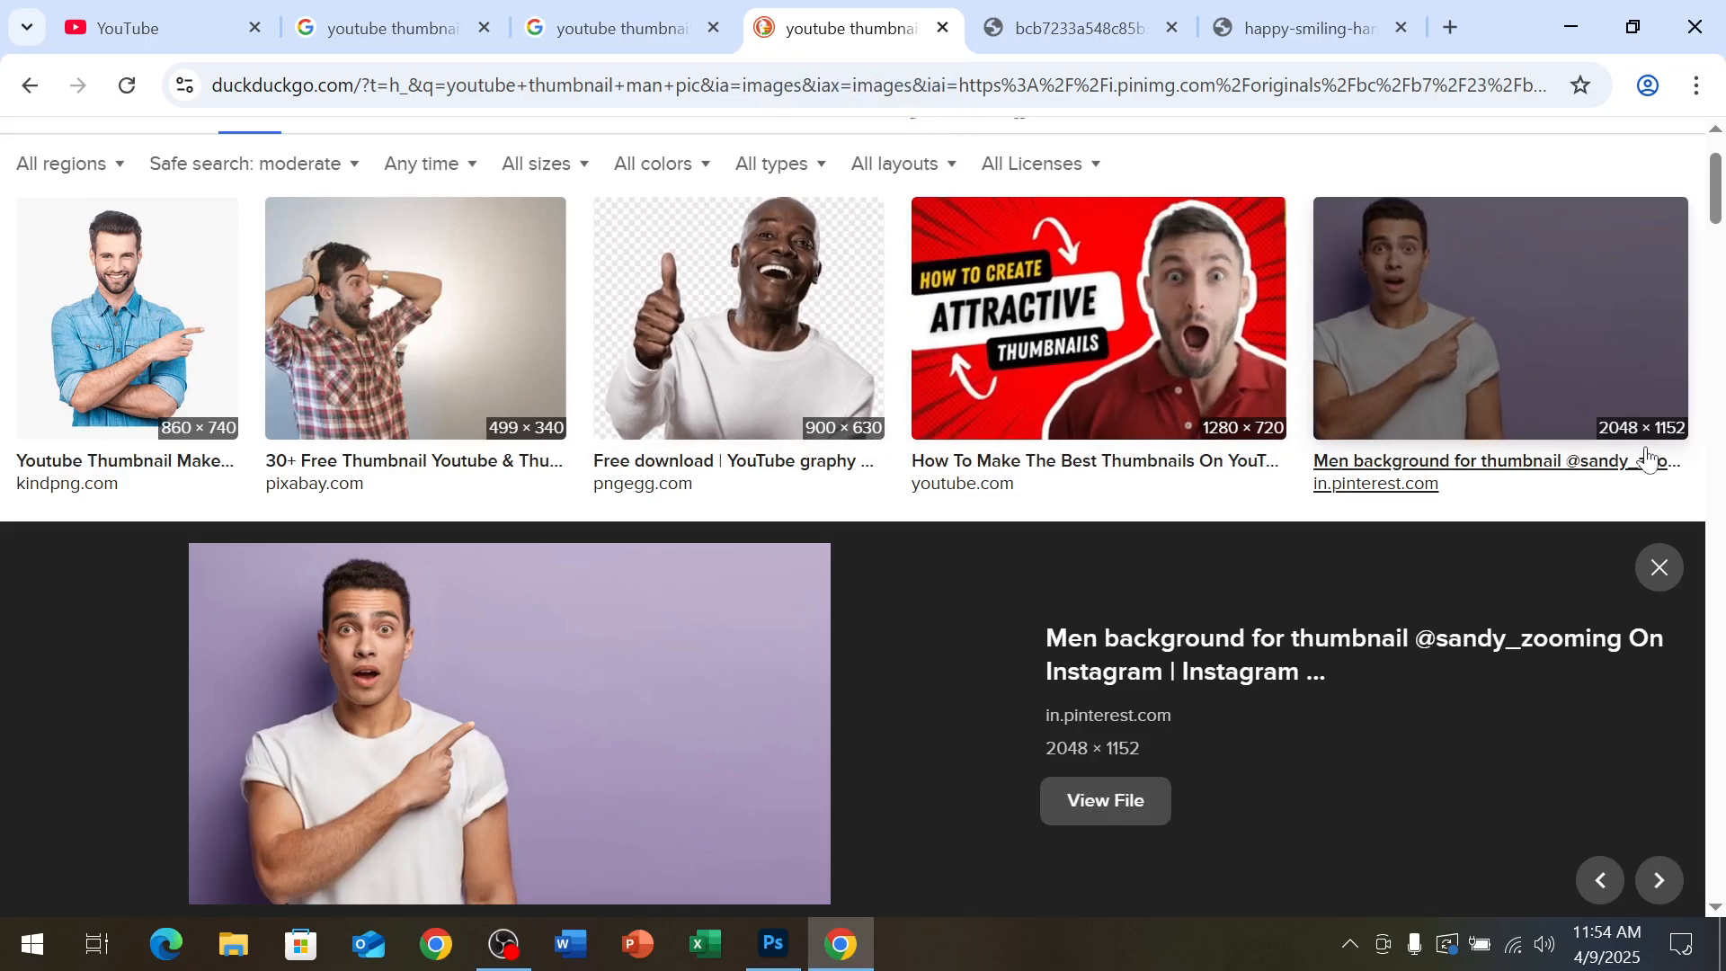
left_click(1314, 36)
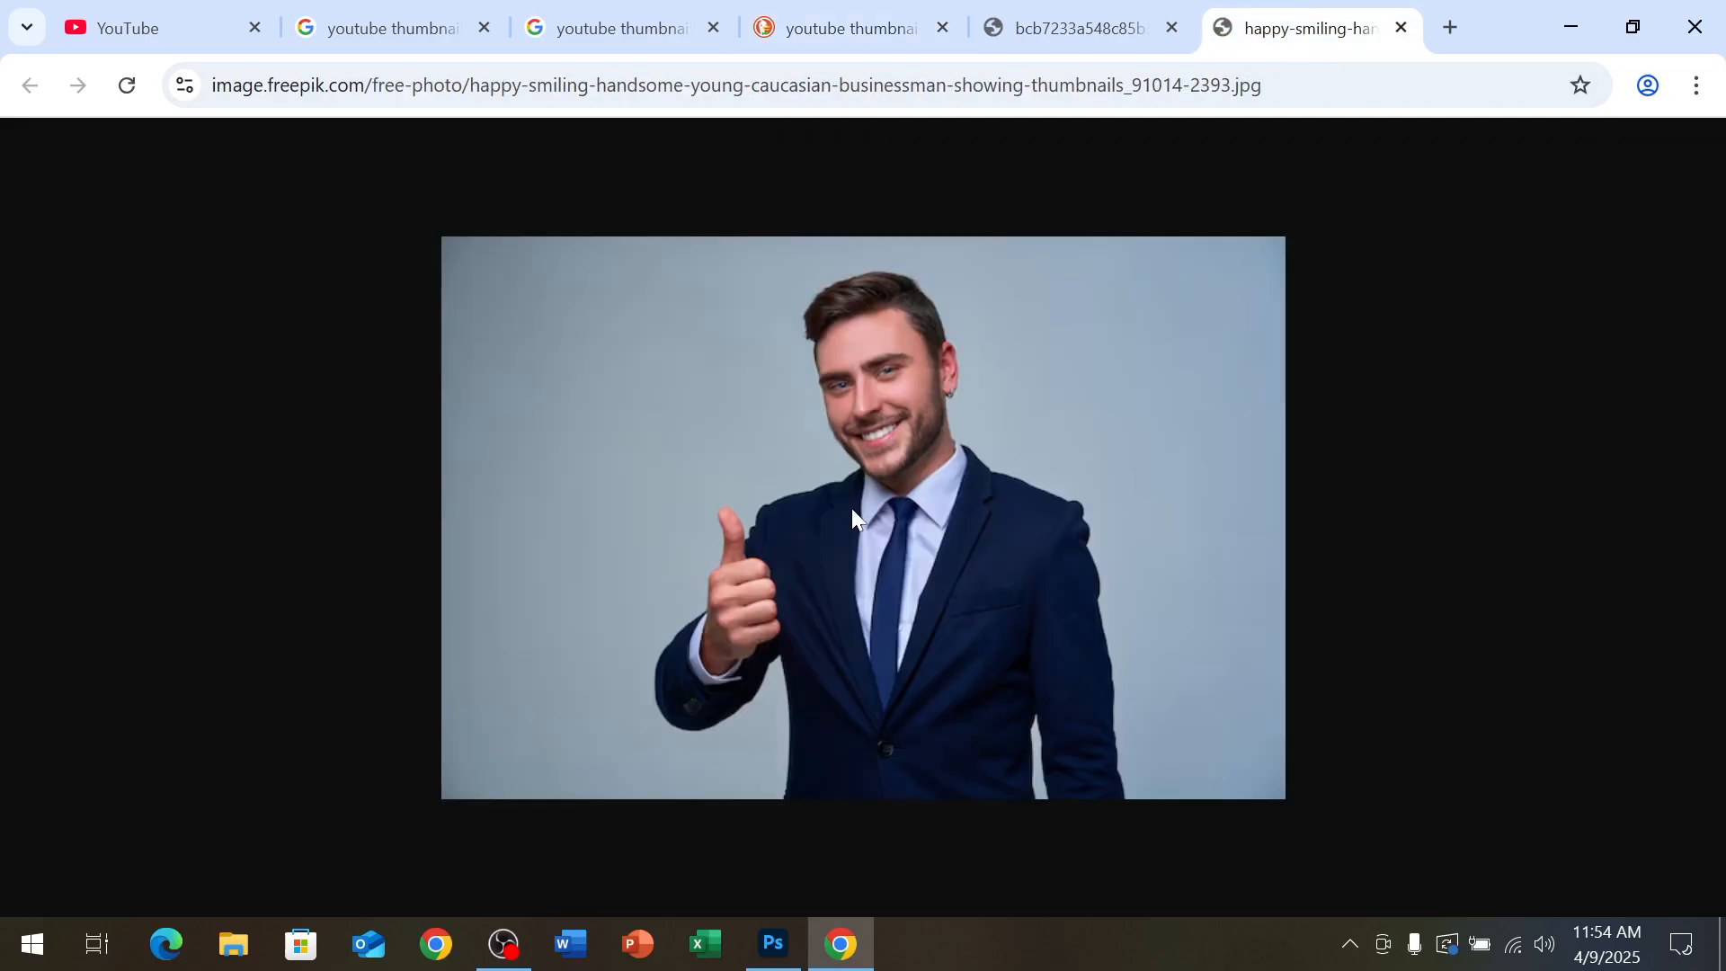
left_click(1079, 28)
right_click(829, 415)
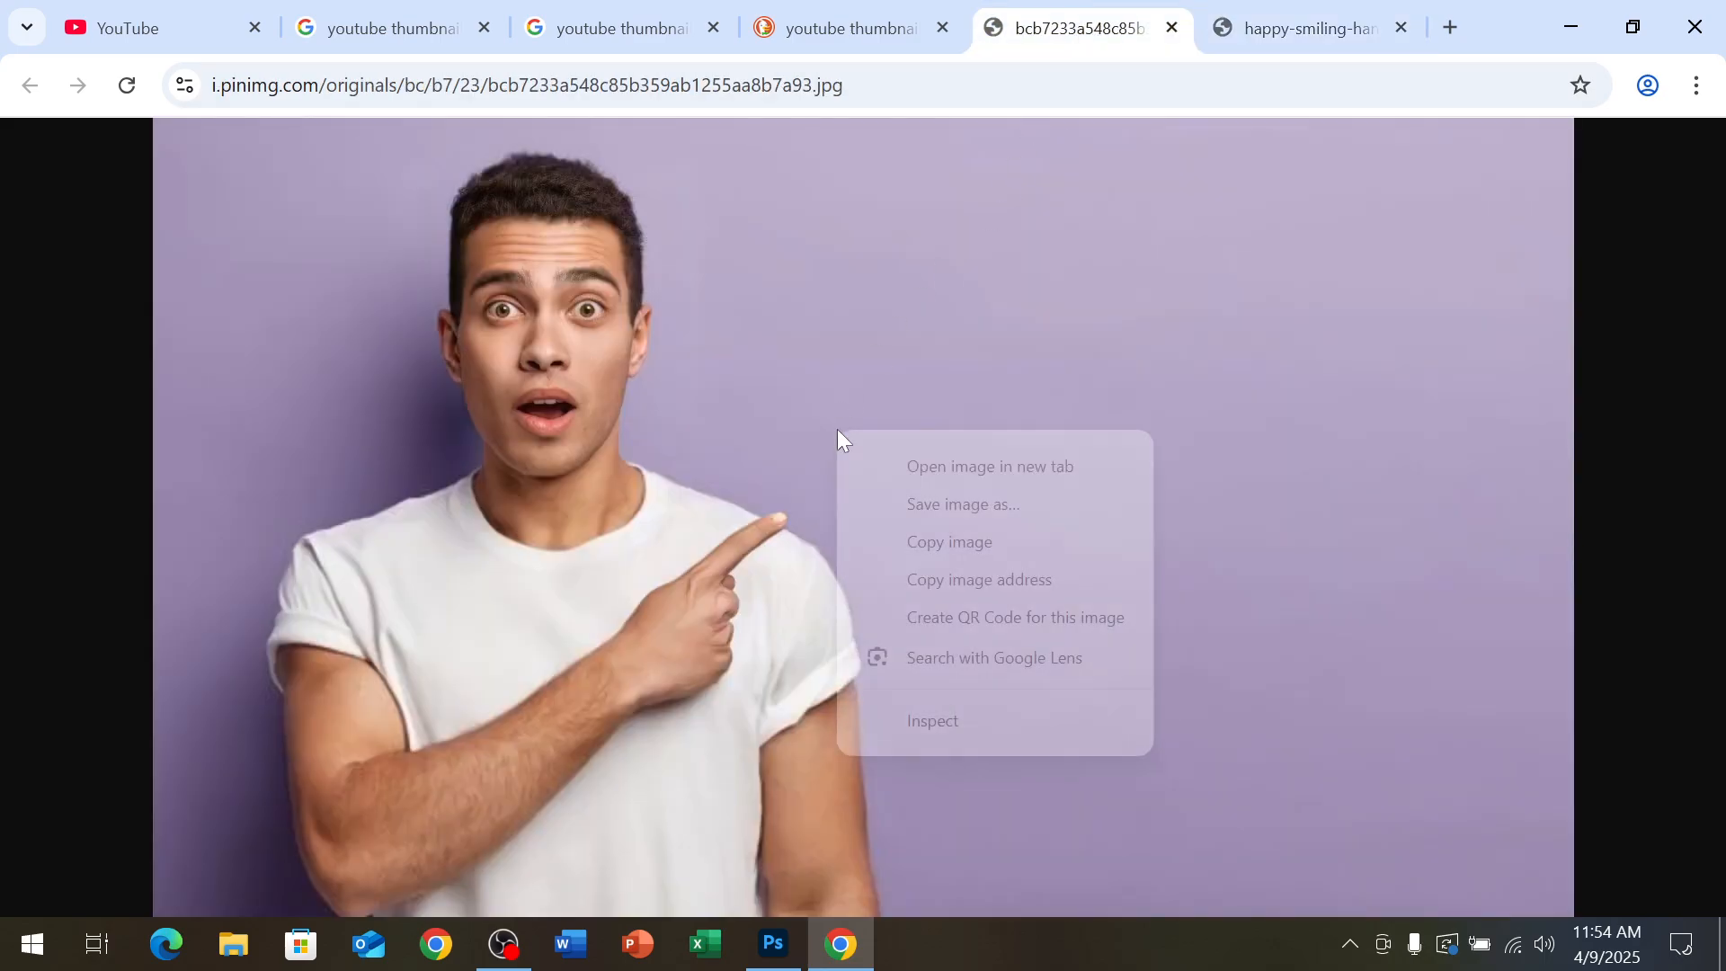
left_click(926, 543)
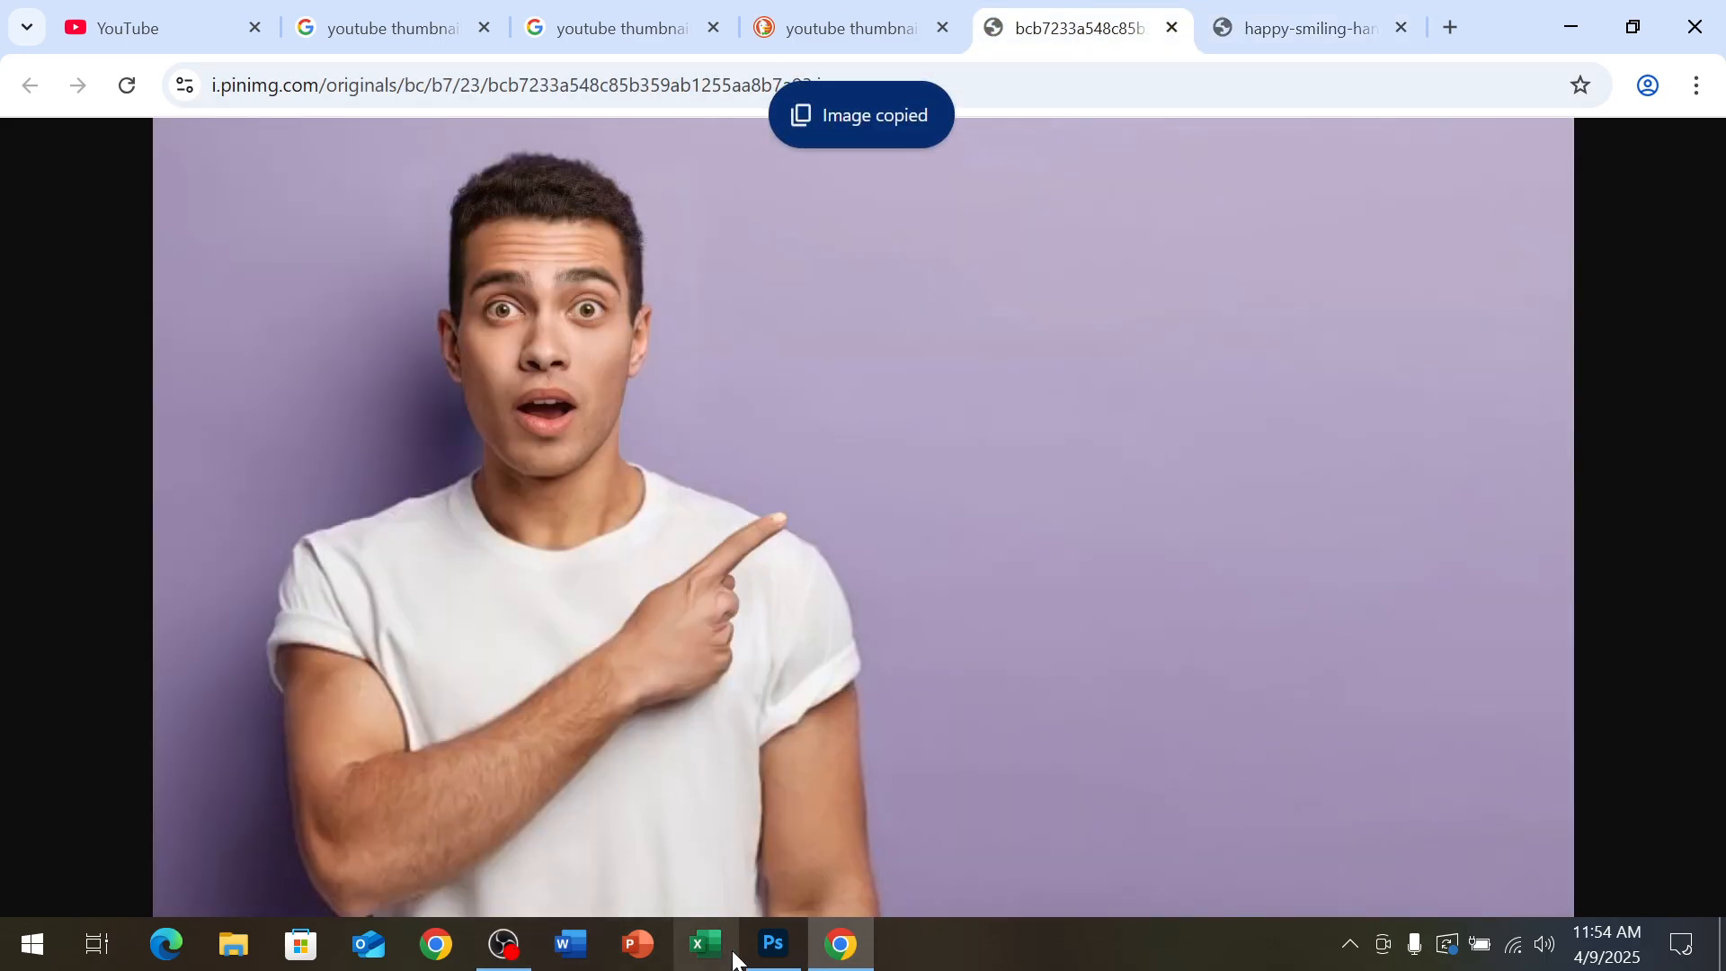
Switch to Photoshop, create a new document at the copied image's 2048 x 1152 px size and paste the photo
left_click(767, 959)
key("ctrl+n")
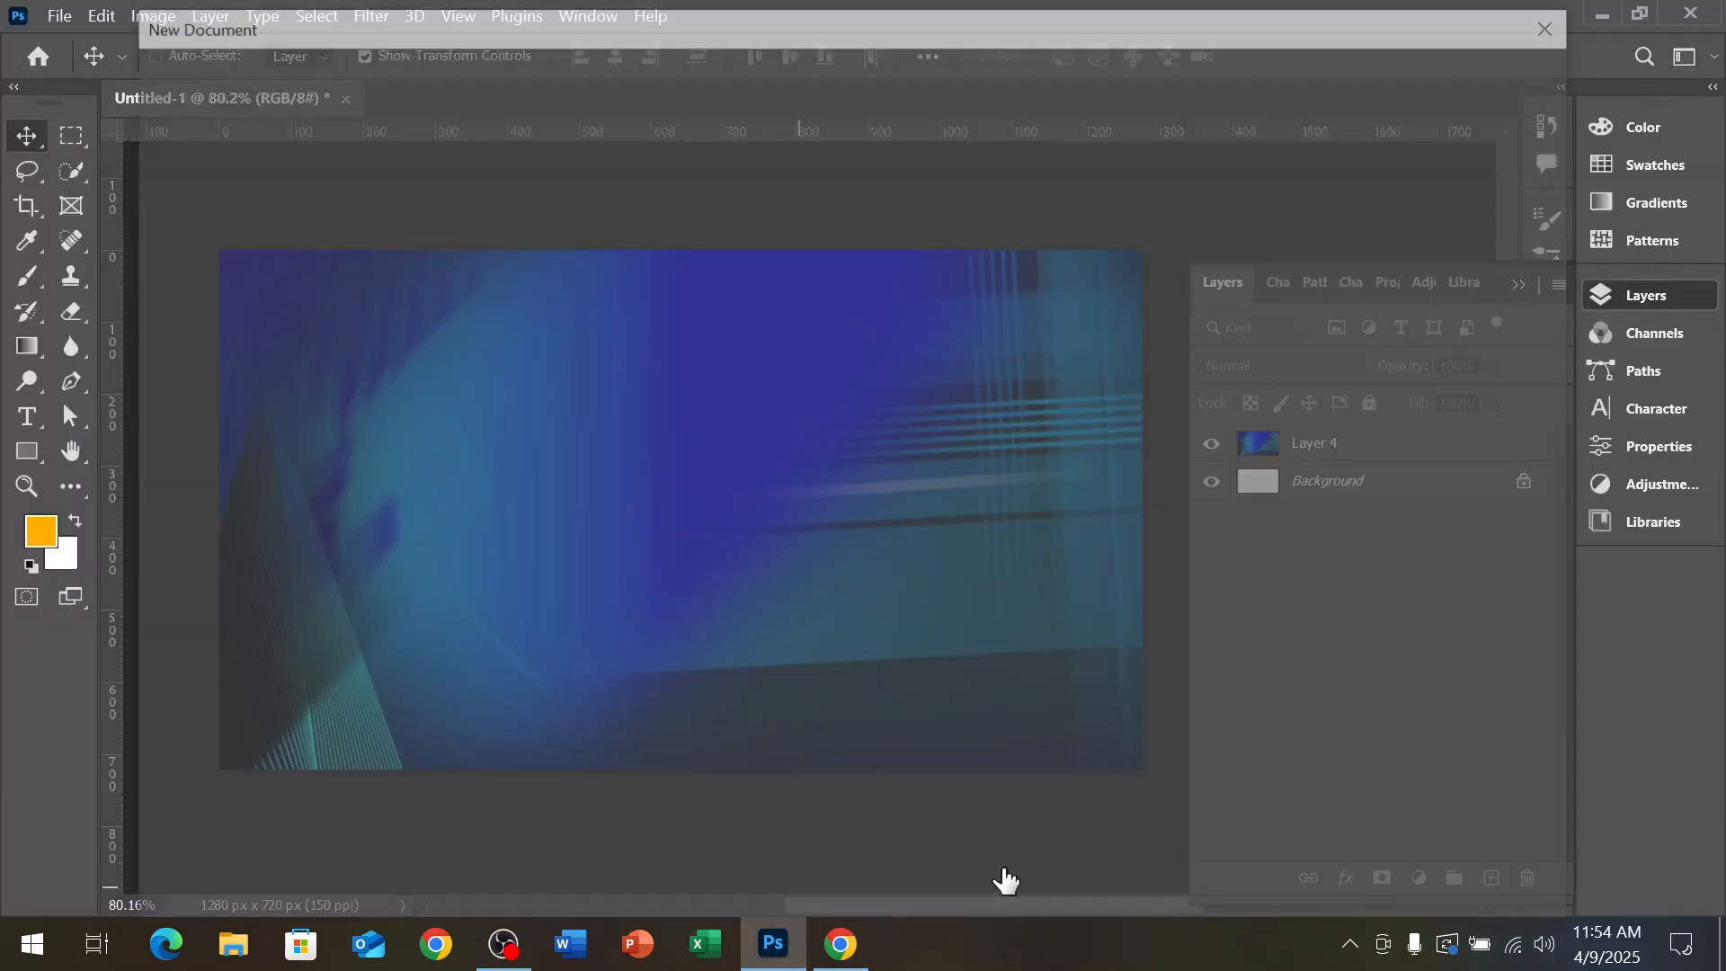
key("Return")
key("ctrl+v")
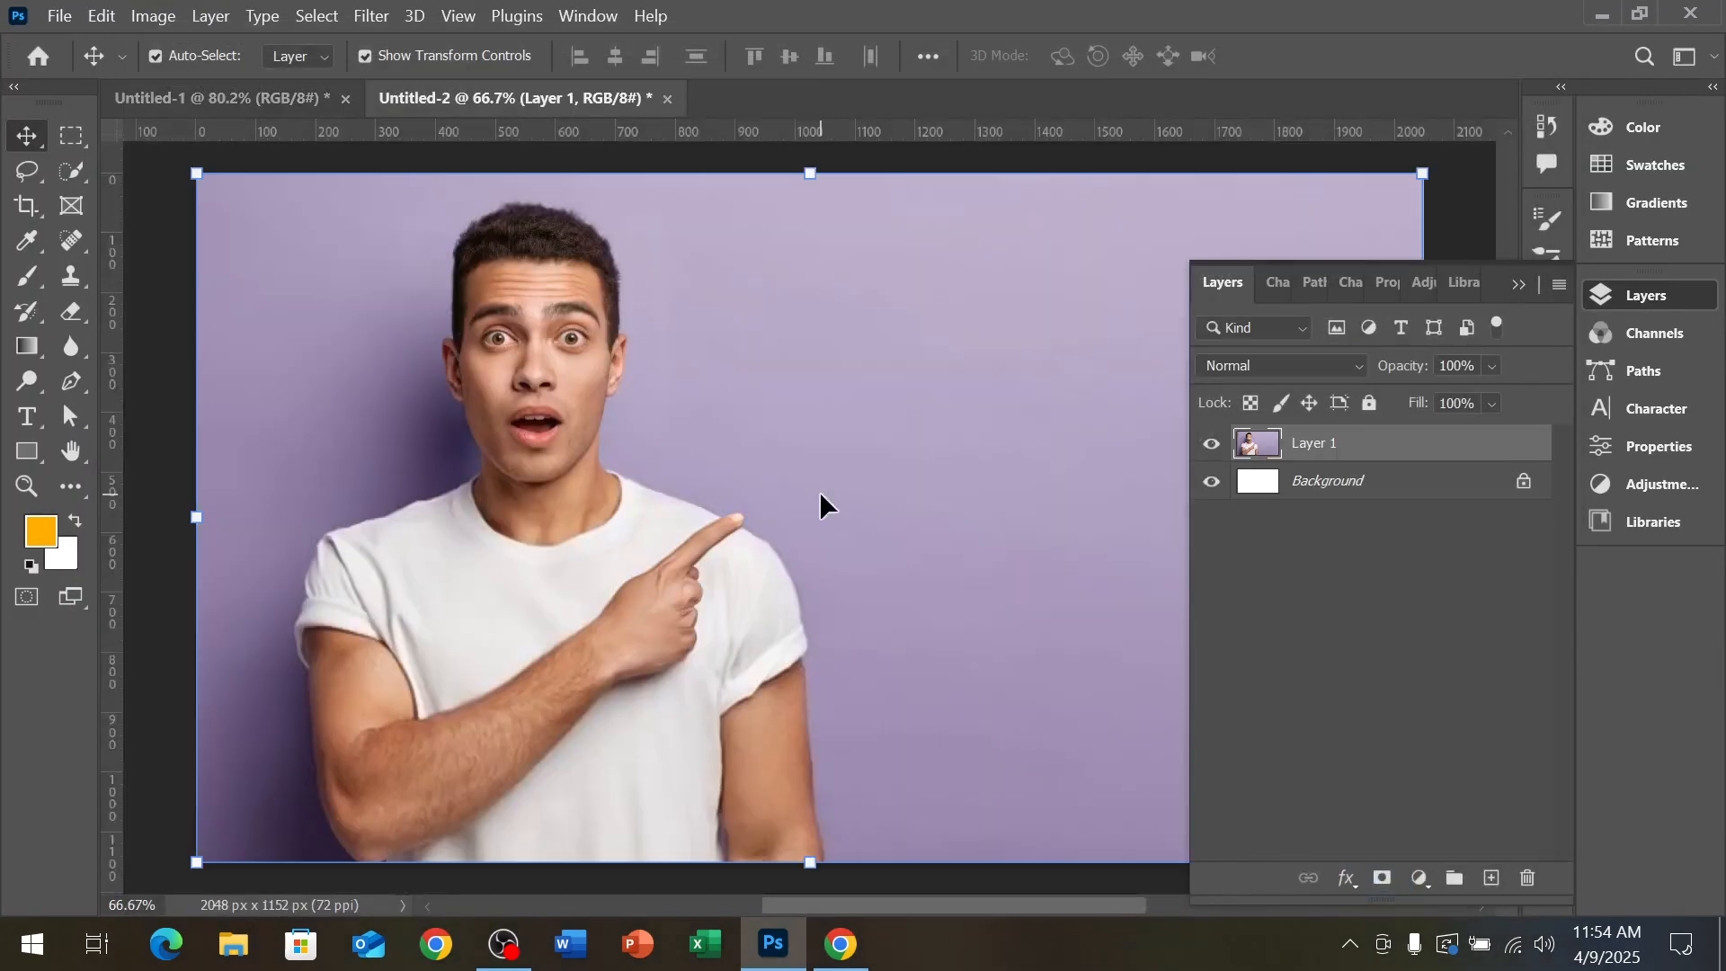
Select the purple background around the man with the Quick Selection tool
scroll(822, 501, "down", 4)
scroll(521, 489, "up", 1)
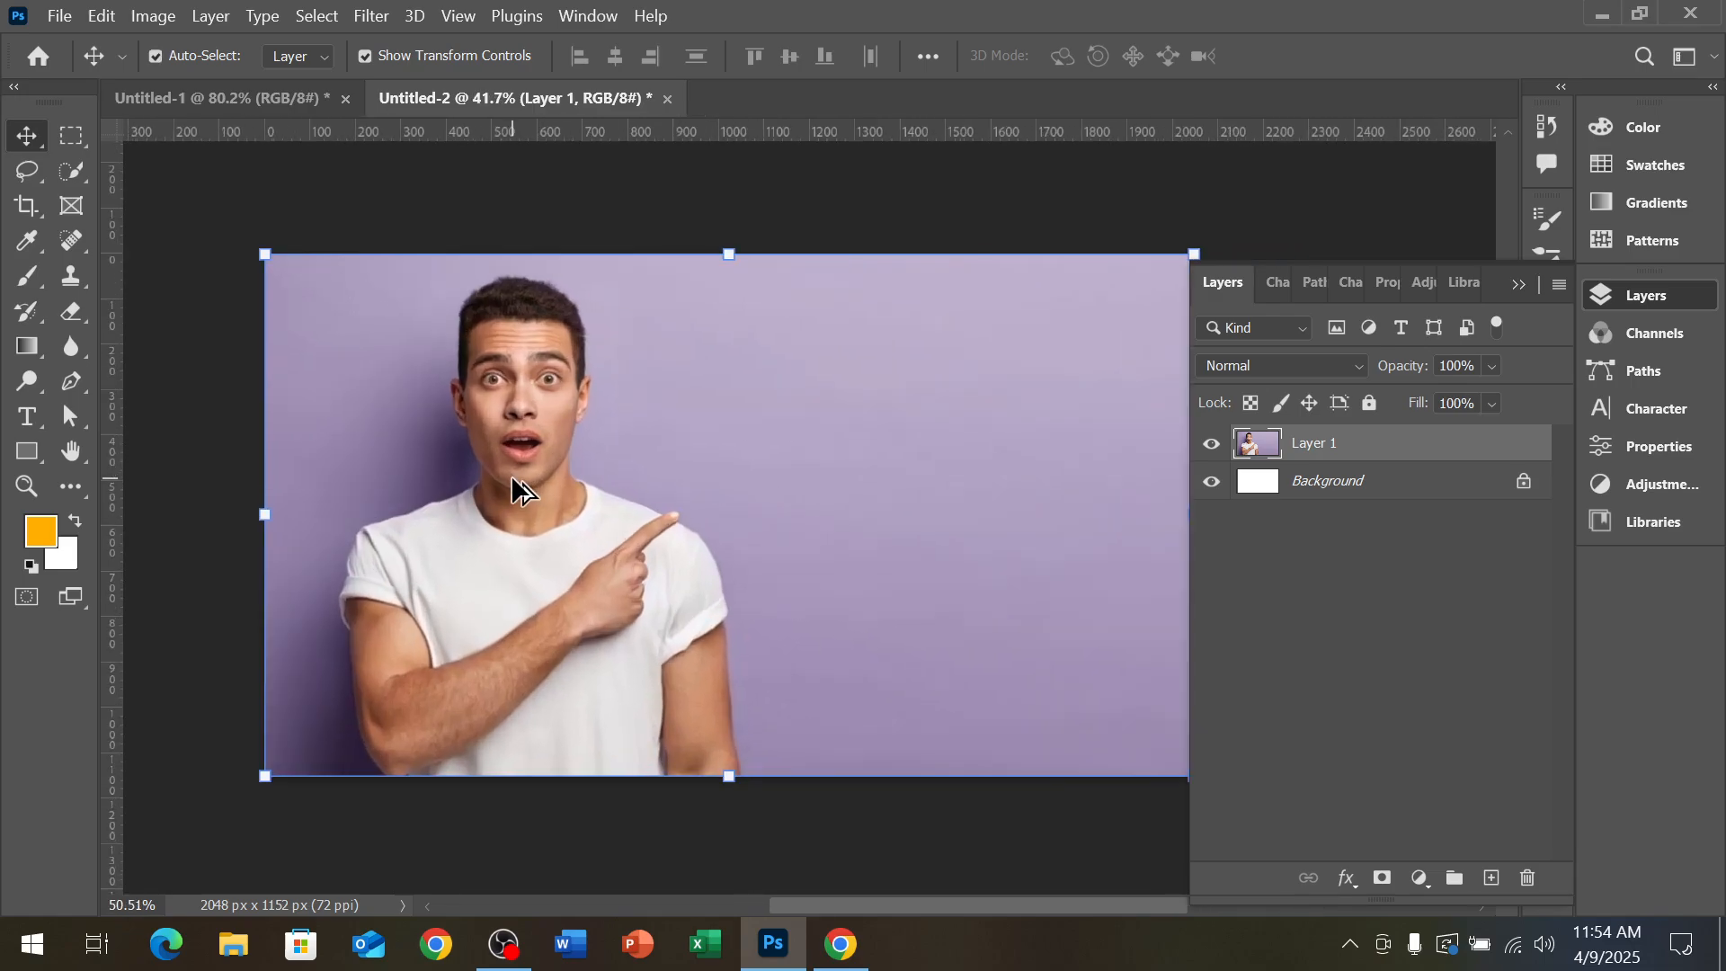
left_click(72, 172)
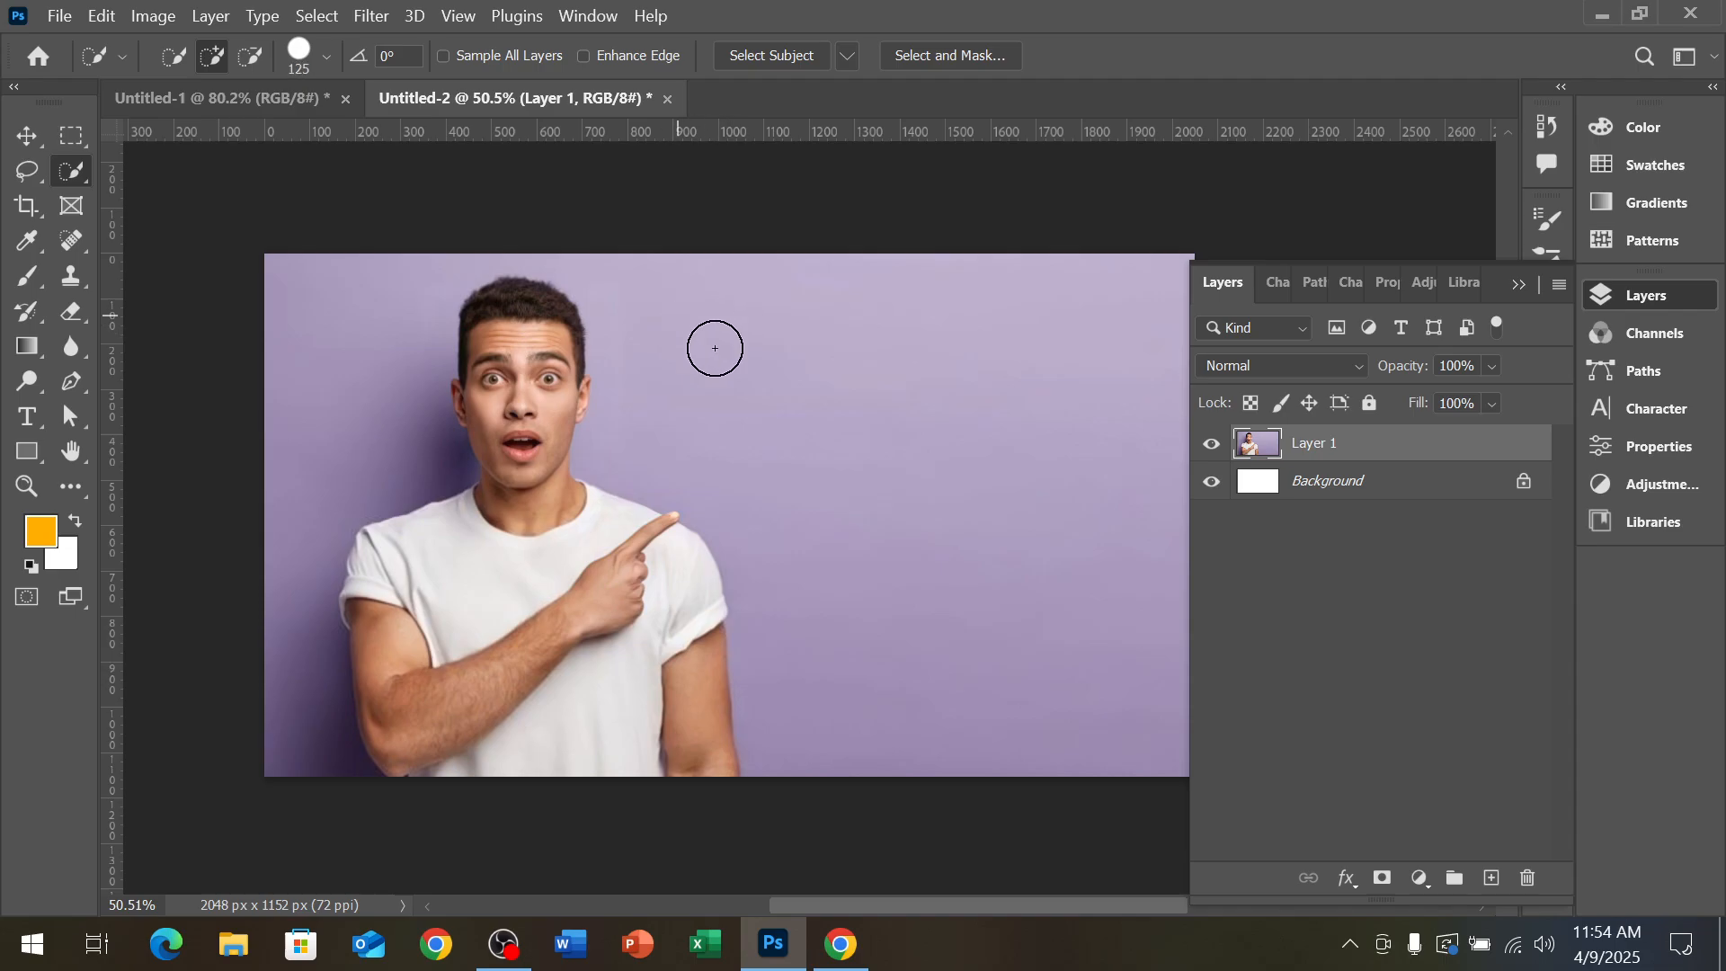
mouse_move(713, 347)
left_mouse_down()
mouse_move(914, 501)
mouse_move(453, 241)
mouse_move(331, 329)
mouse_move(338, 437)
mouse_move(296, 621)
left_mouse_up()
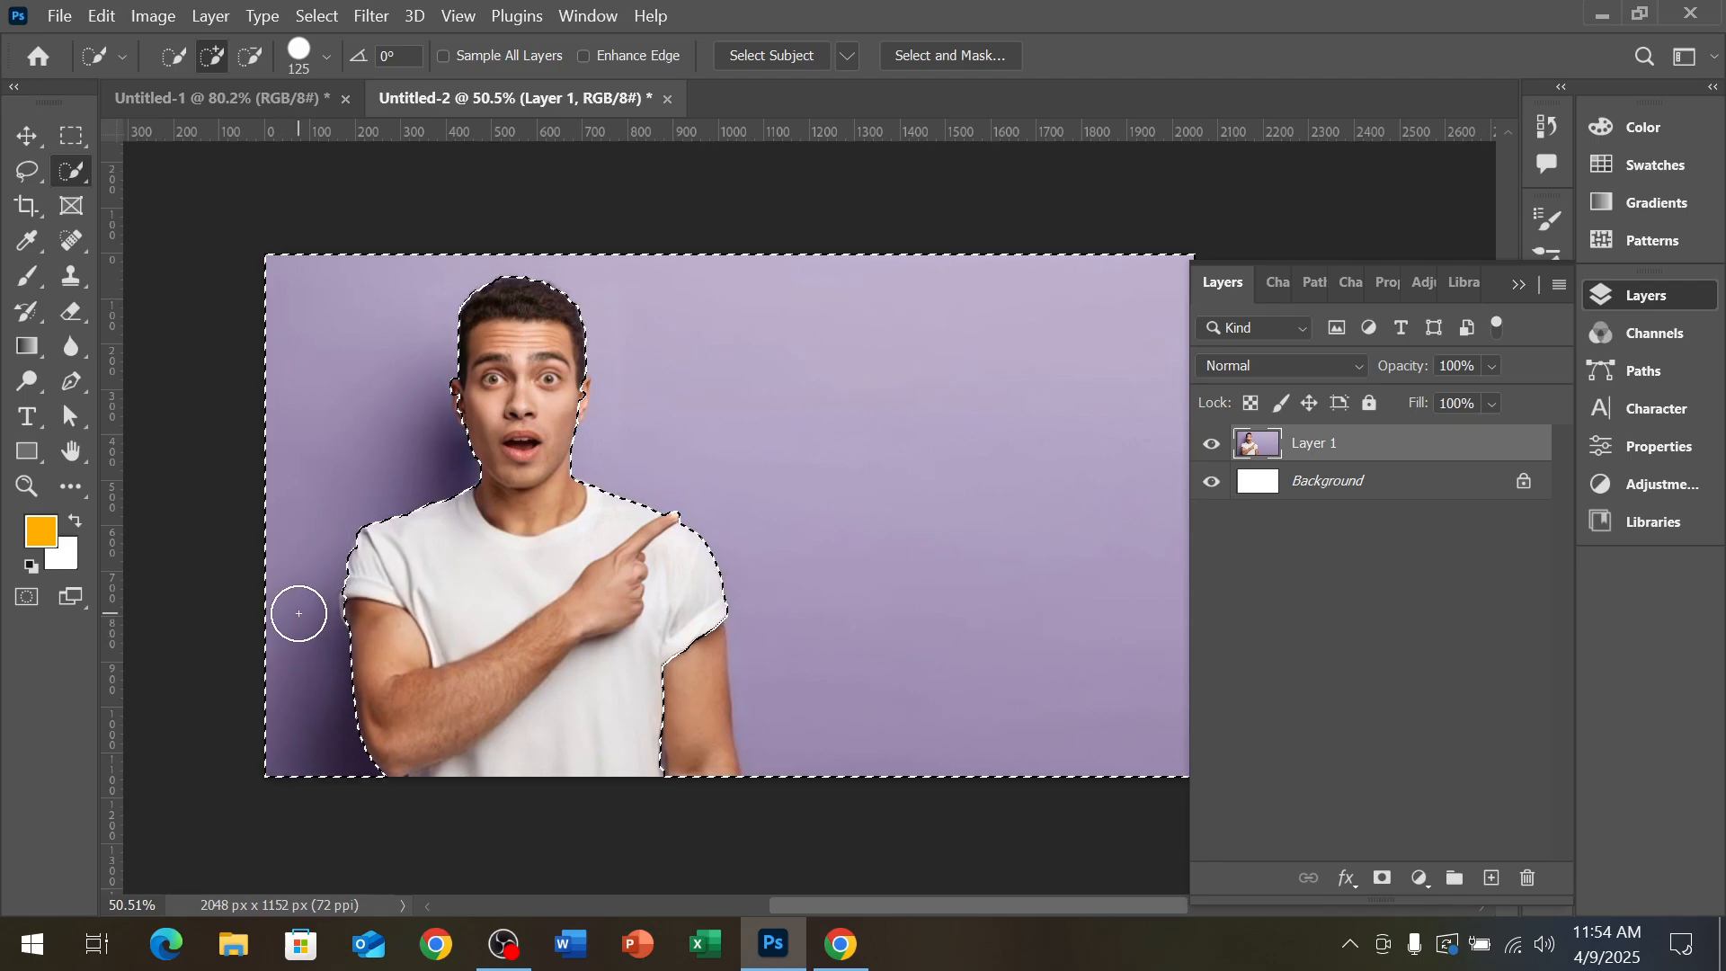
Refine the selection edge at the left-hand sleeve of the photo by subtracting the sleeve from the background selection
scroll(375, 618, "up", 3)
scroll(369, 605, "up", 2)
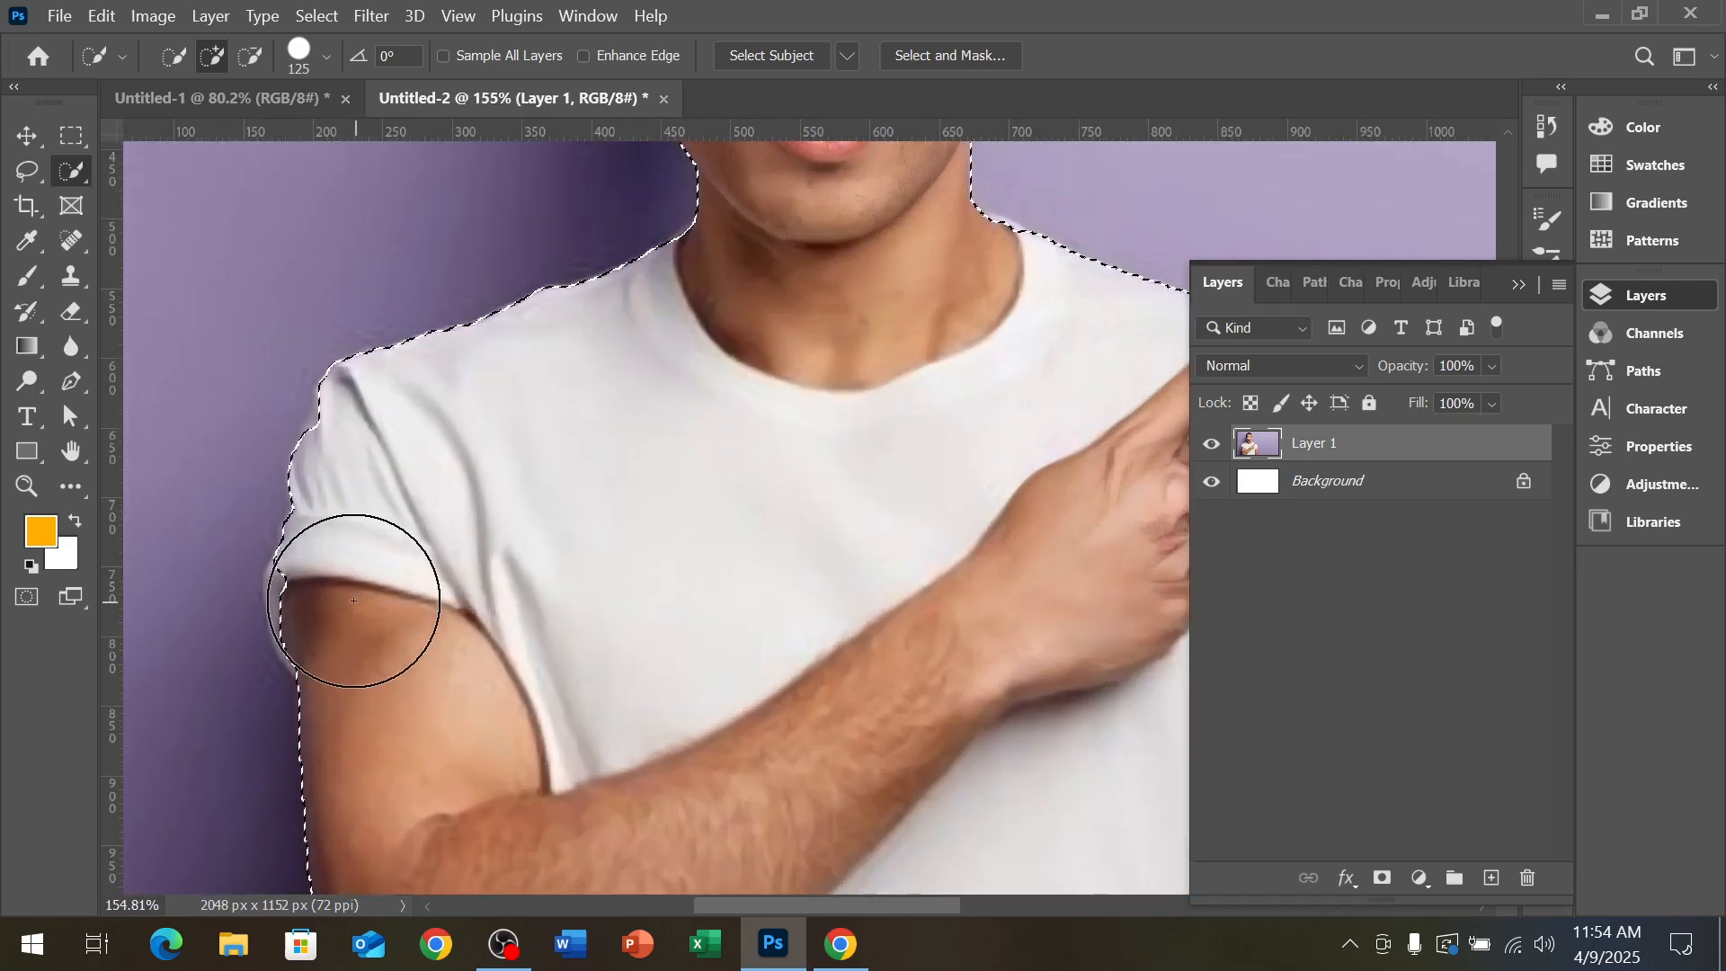
left_click_drag(364, 602, 480, 615)
left_click(490, 632, "alt")
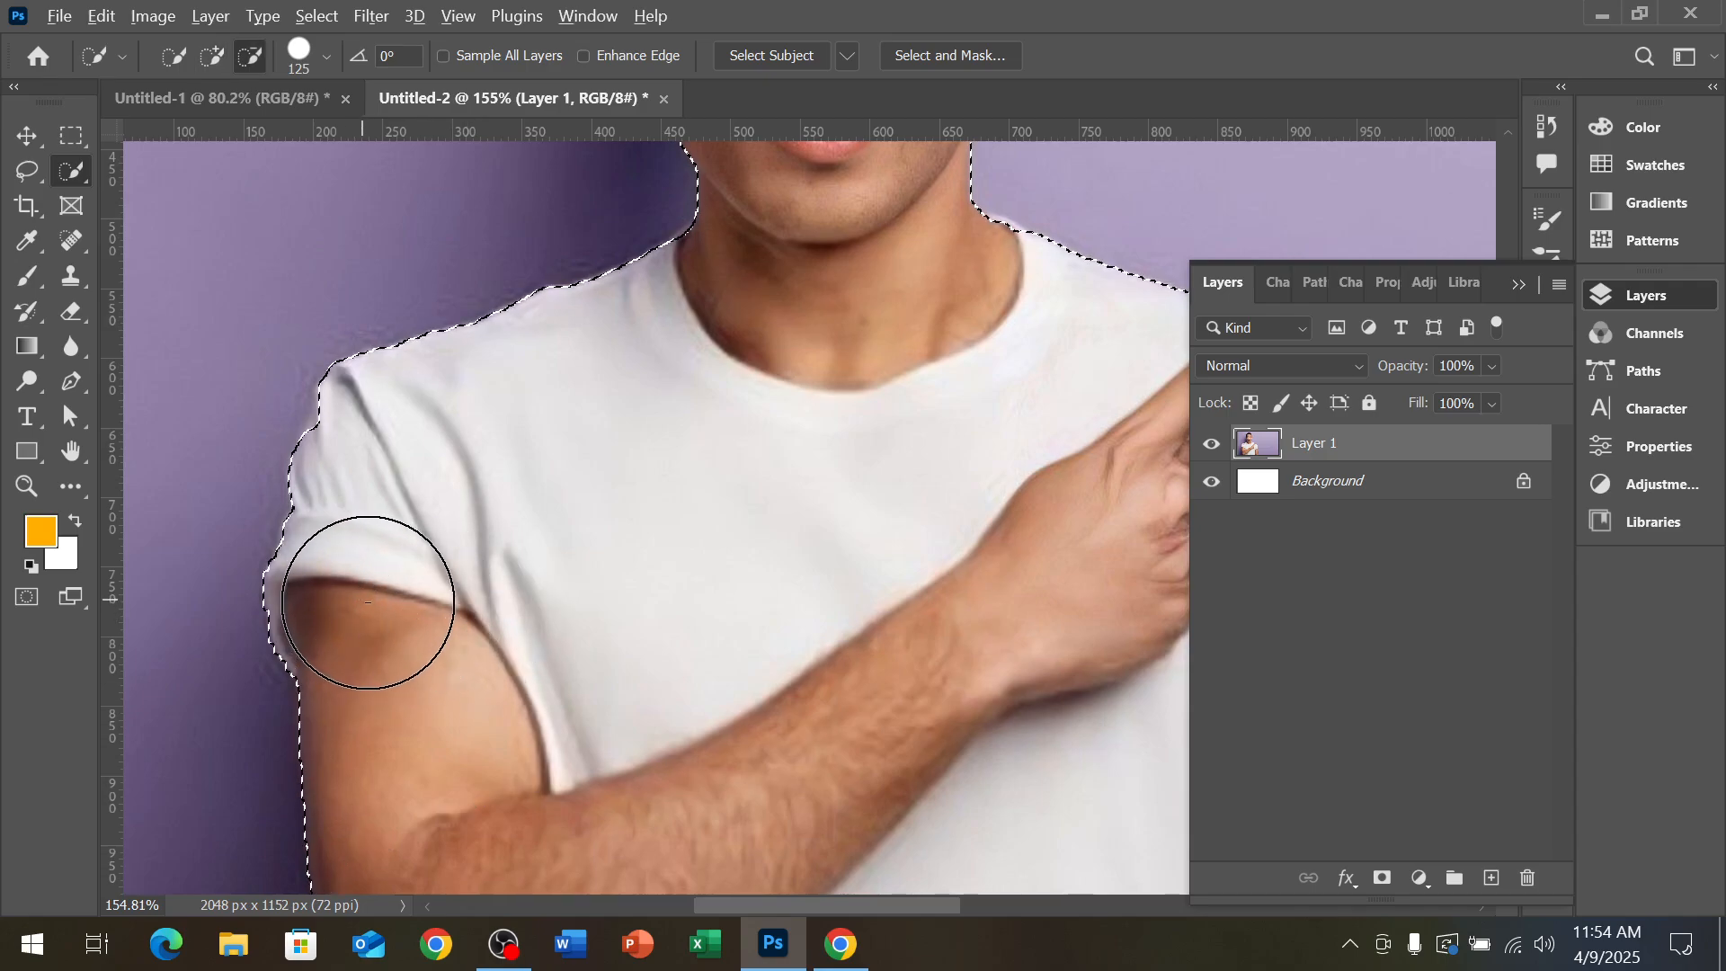
Reduce the selection brush to 60 and subtract the ear and cheek on the left side of the face from the selection
scroll(544, 578, "down", 3)
scroll(598, 342, "up", 6)
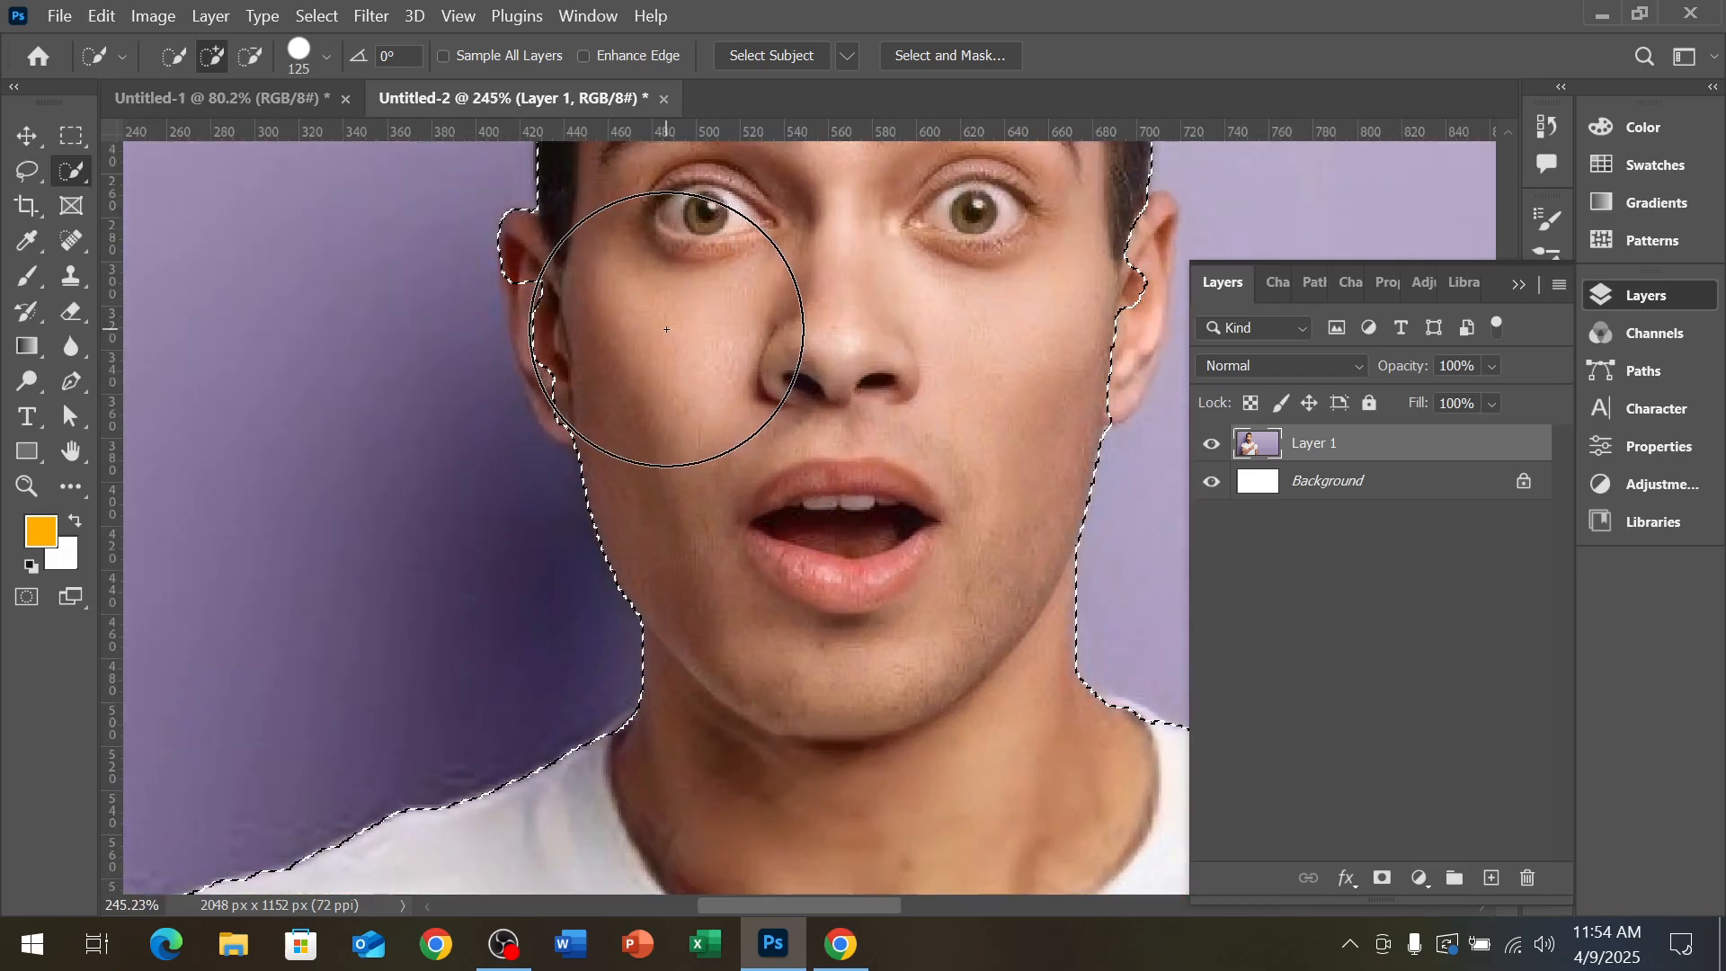
key("bracketleft")
key("bracketleft")
key("bracketleft")
key("bracketleft")
key("bracketleft")
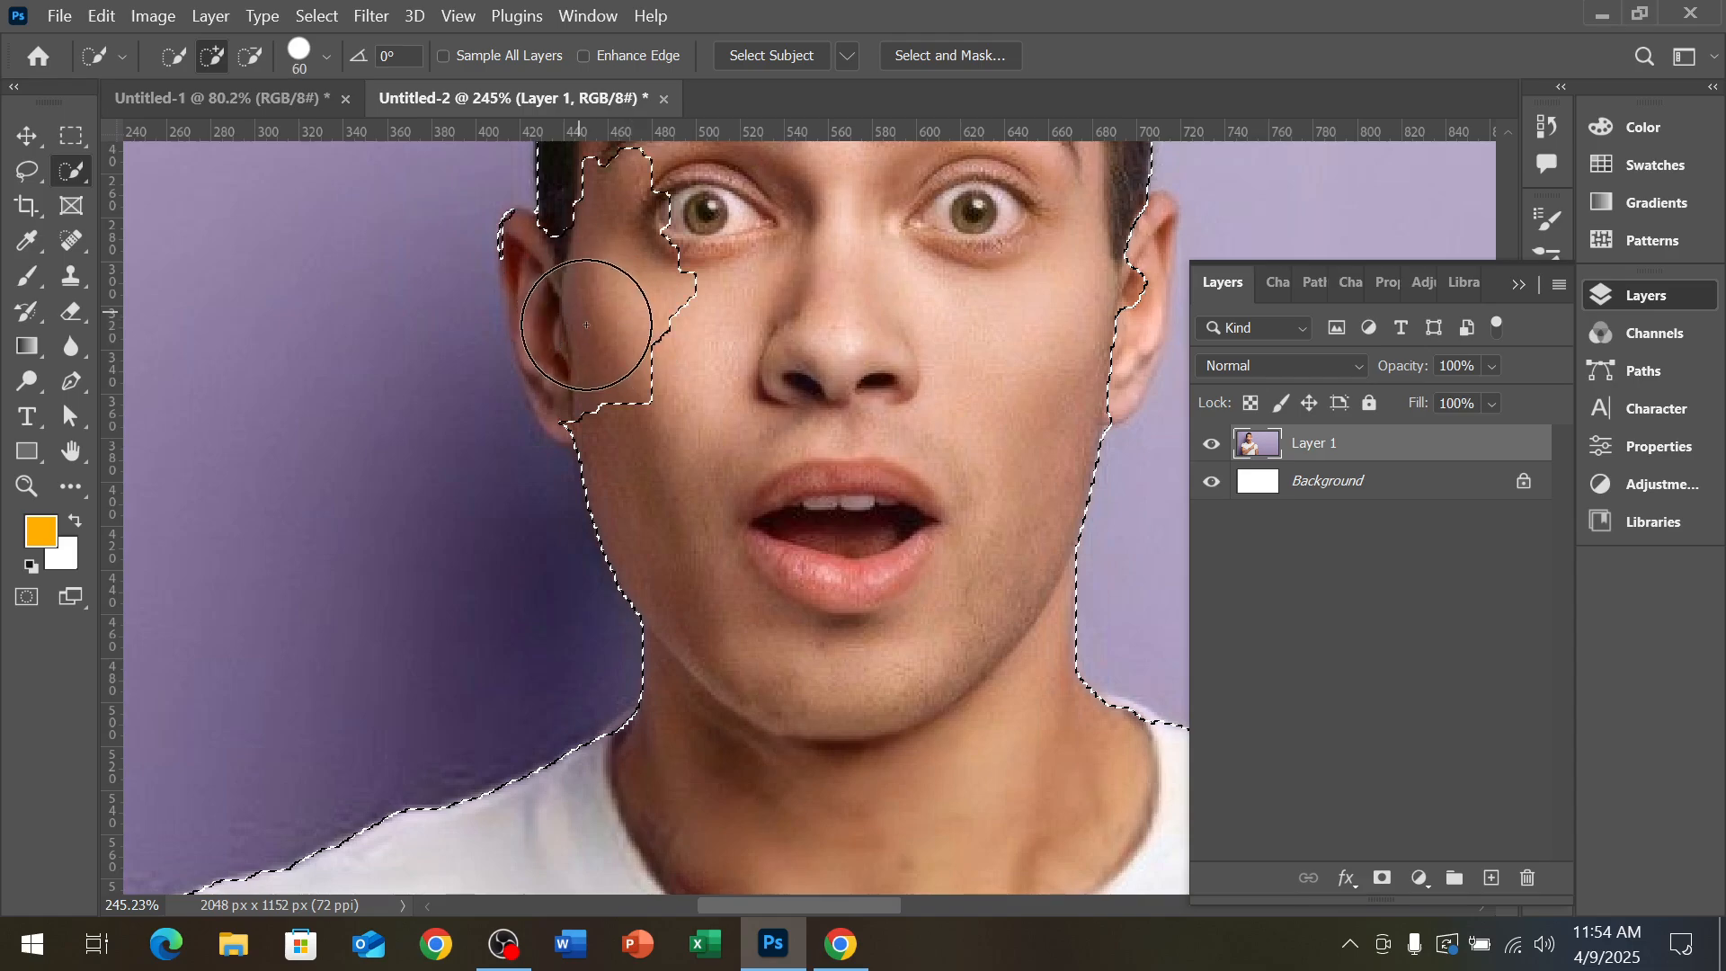
key("alt")
mouse_move(600, 330)
left_mouse_down()
mouse_move(588, 316)
mouse_move(610, 389)
left_mouse_up()
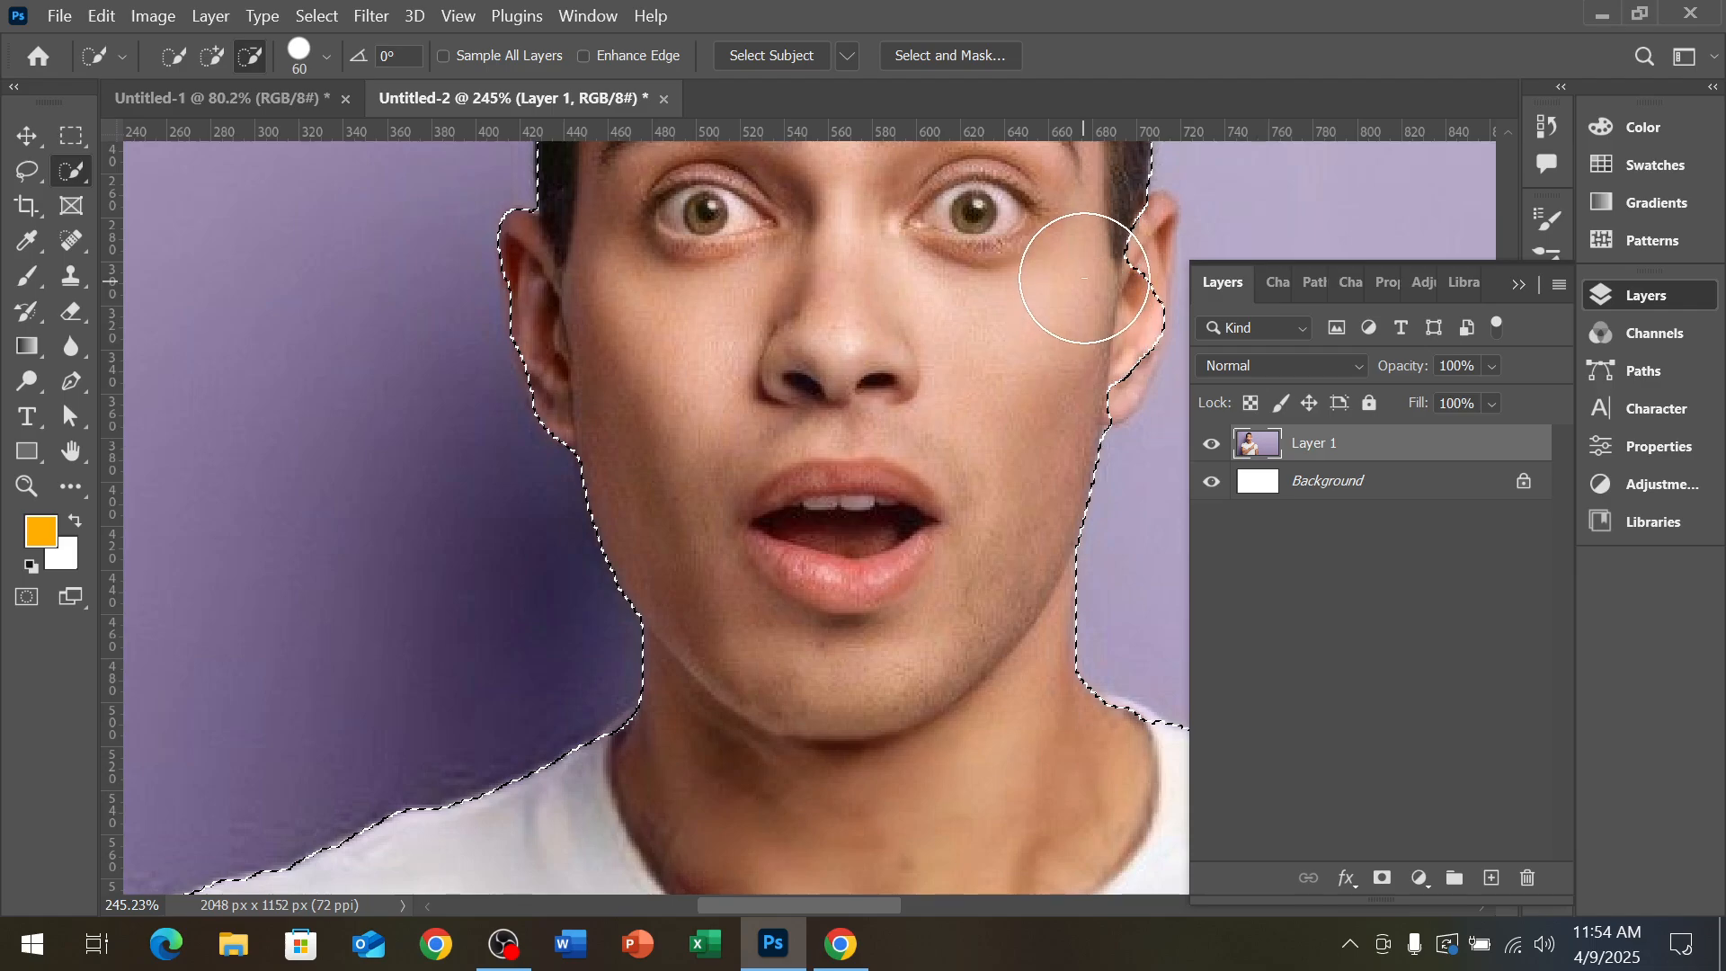
Subtract the ear on the right side of the face from the selection, reducing the brush to 20
mouse_move(1085, 278)
left_mouse_down()
mouse_move(1098, 239)
mouse_move(1087, 269)
mouse_move(1101, 255)
left_mouse_up()
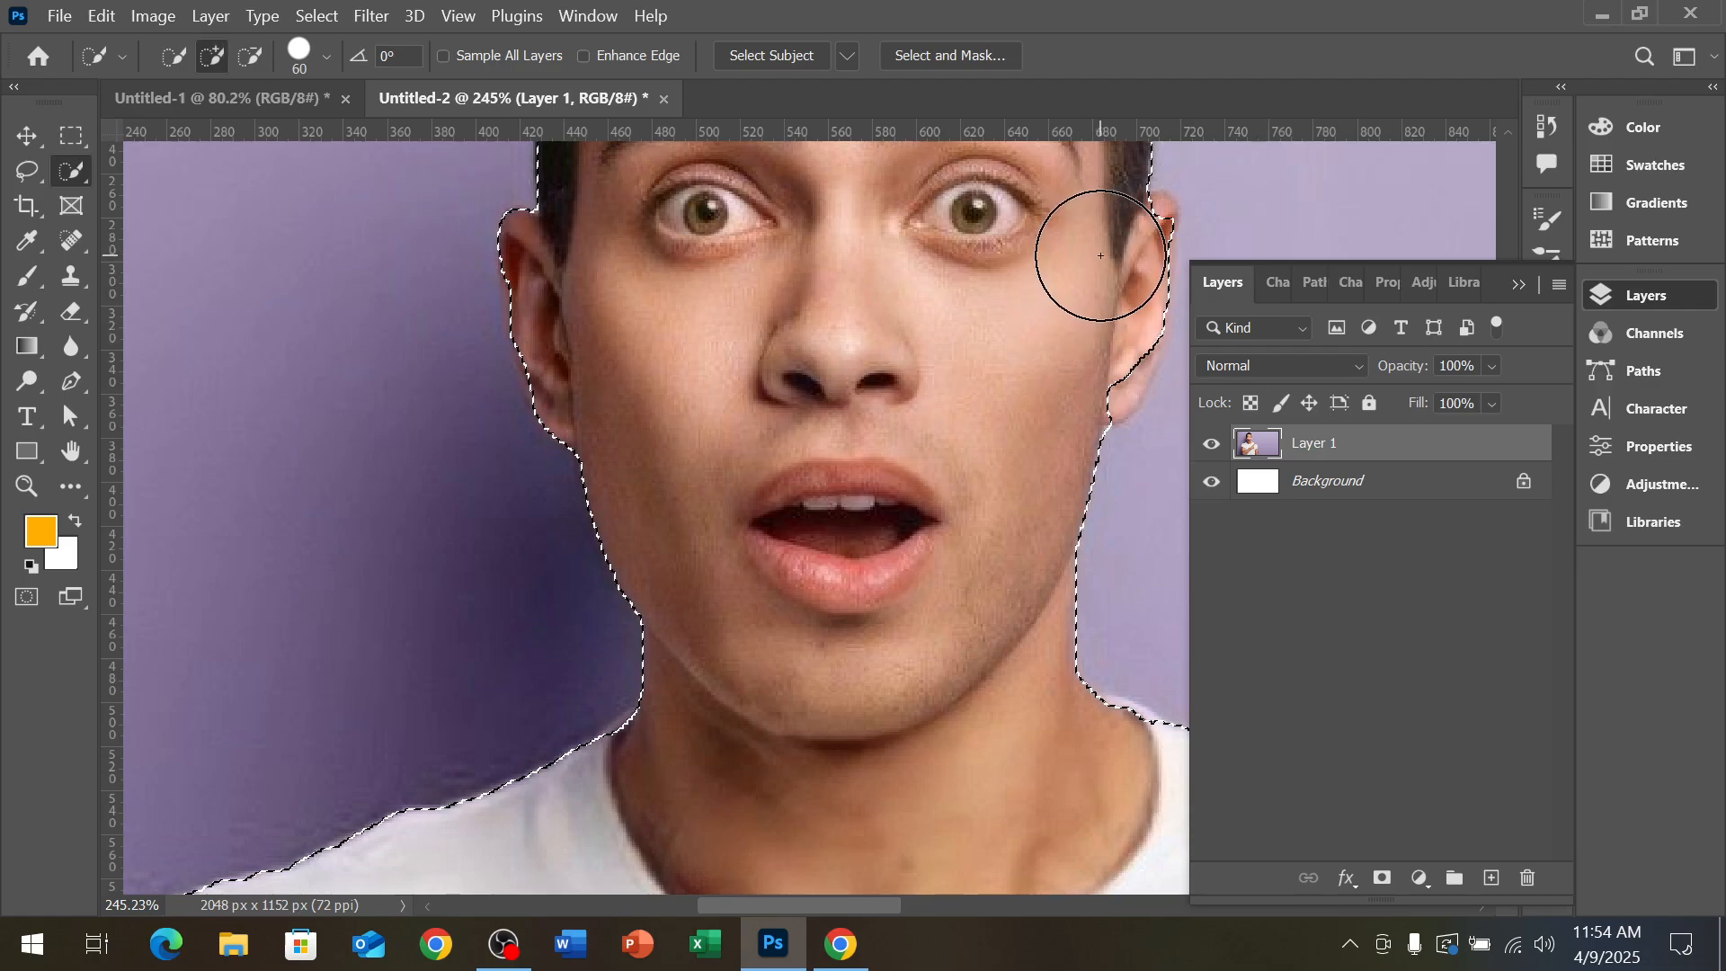
key("bracketleft")
key("bracketleft")
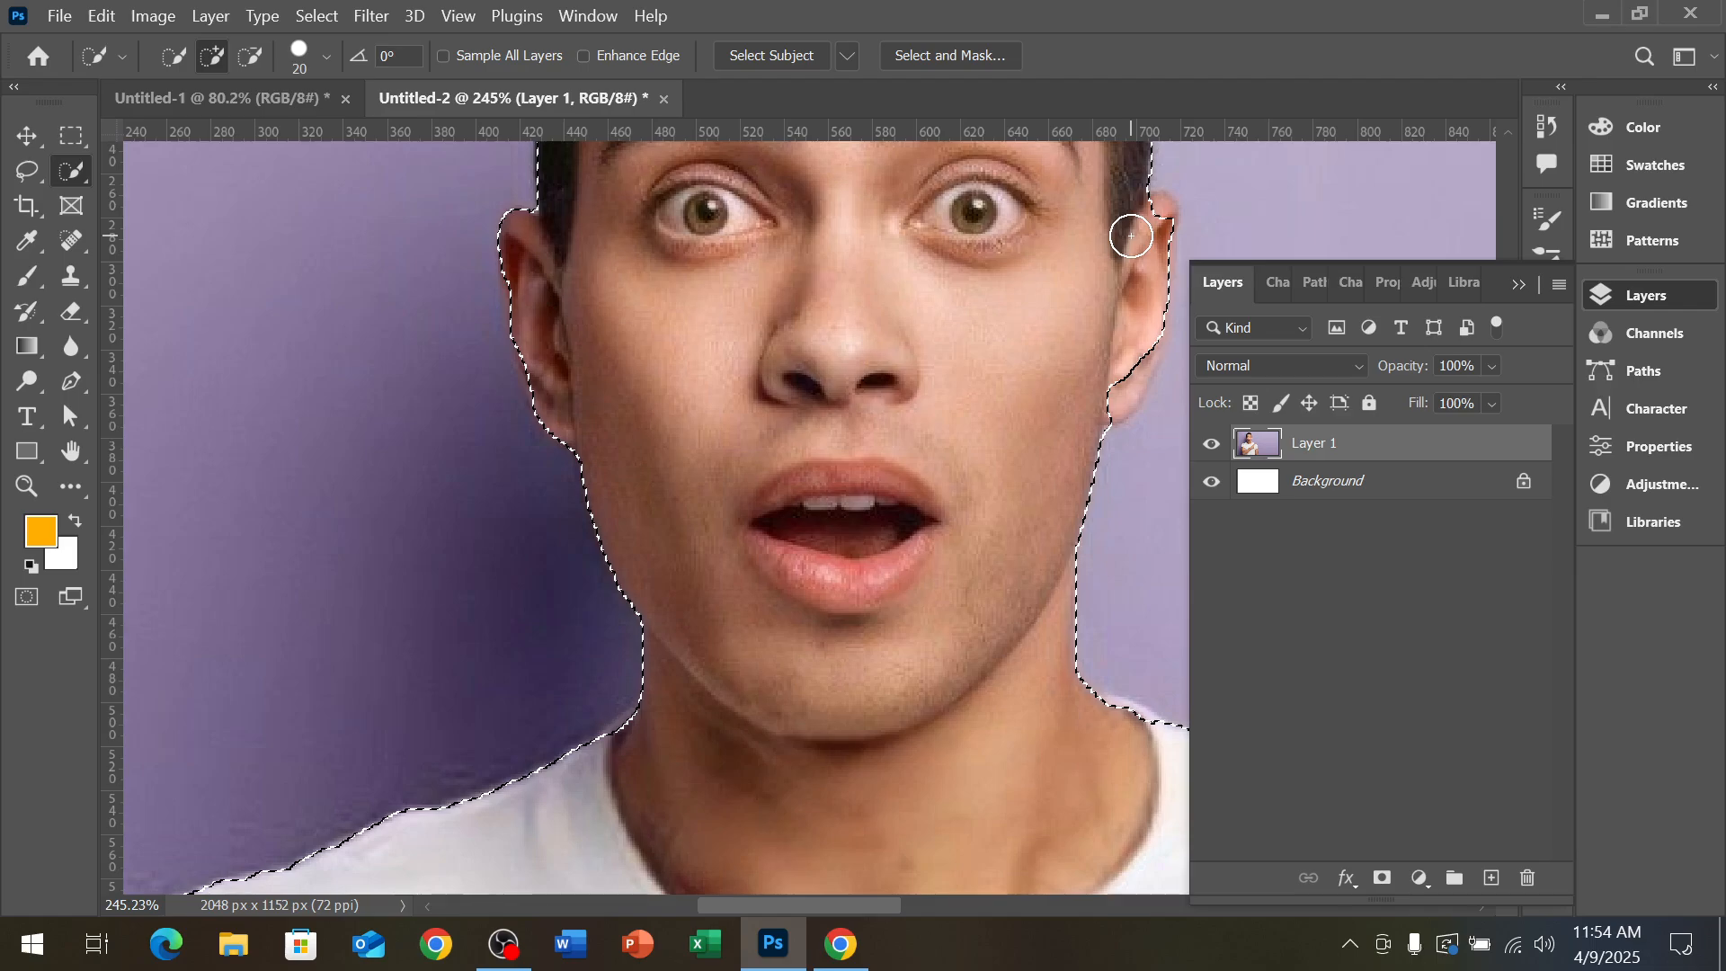
key("alt")
mouse_move(1150, 219)
left_mouse_down()
mouse_move(1105, 249)
mouse_move(1104, 307)
left_mouse_up()
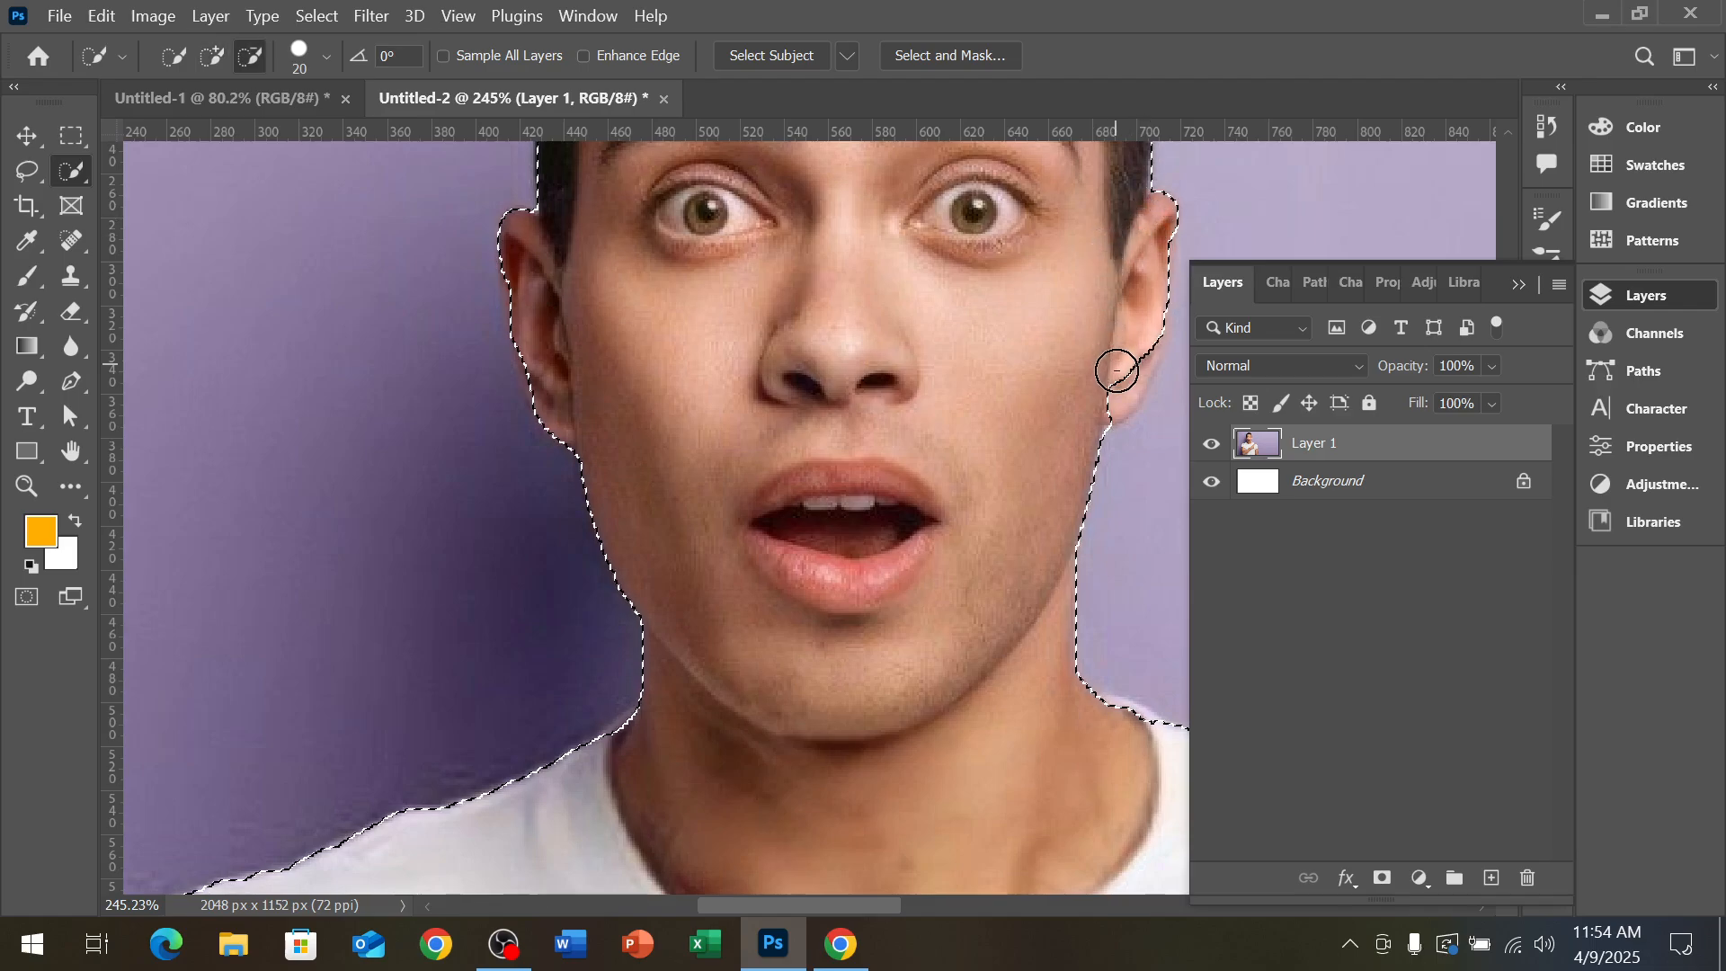
left_click_drag(1117, 371, 1122, 373)
Try copying the selected background to a new layer, and undo the copy
scroll(1124, 440, "down", 2)
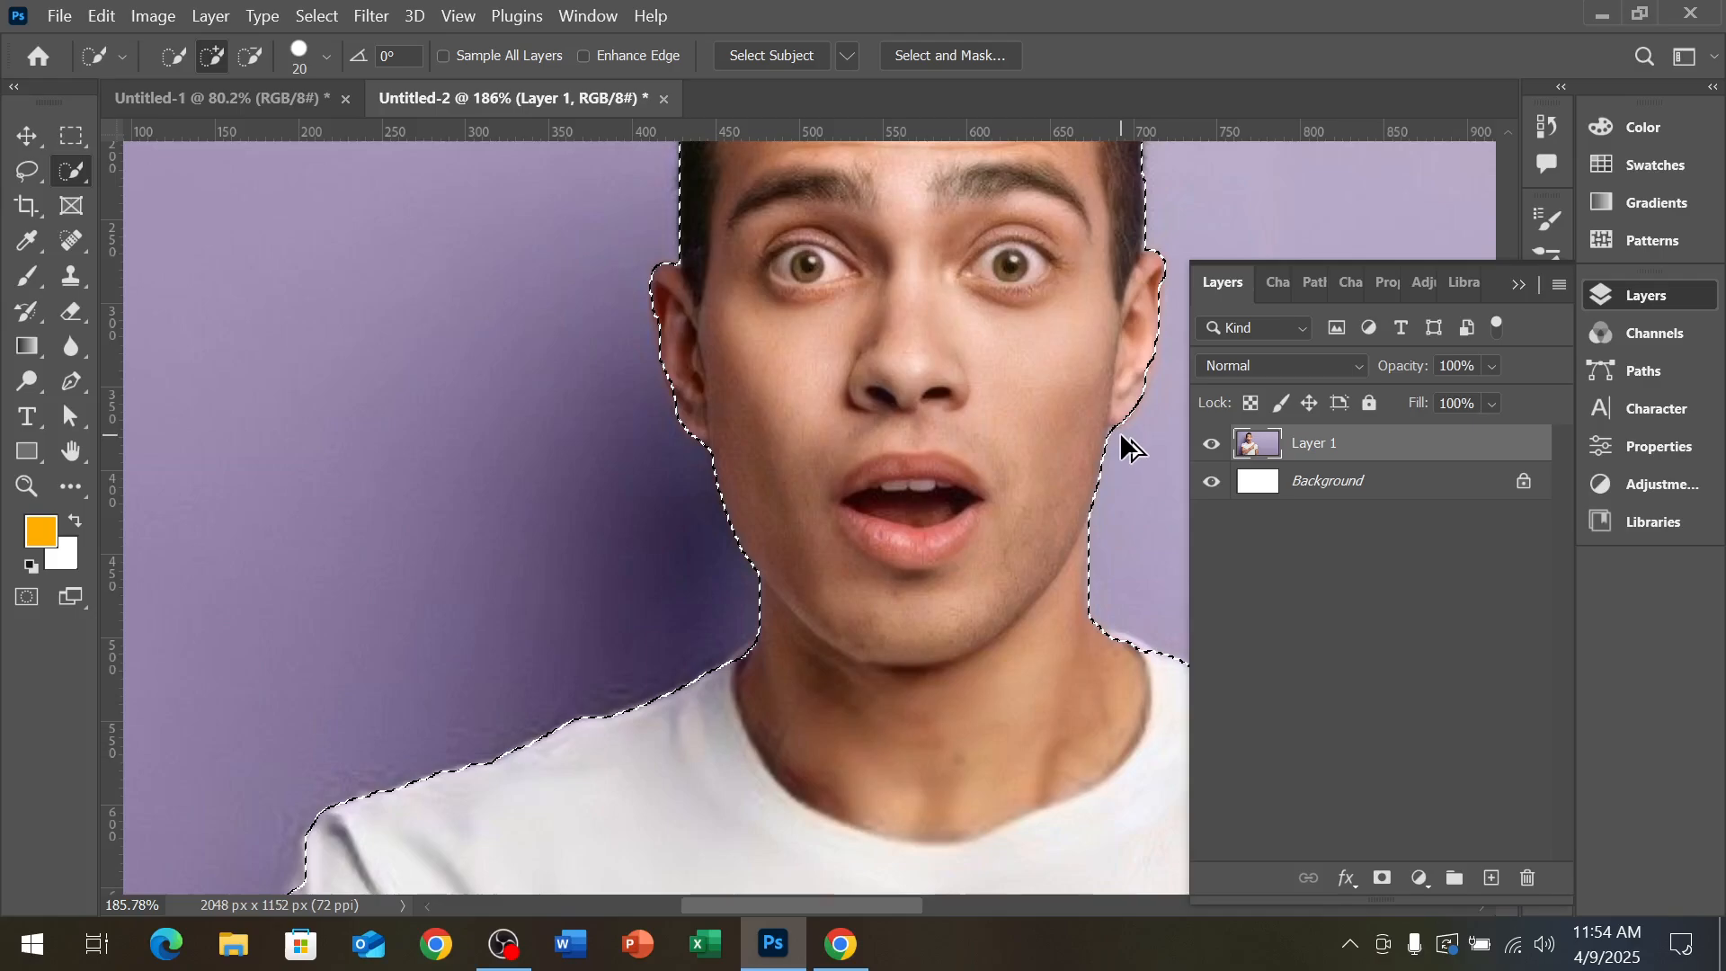
scroll(1124, 441, "down", 5)
left_click_drag(1094, 401, 800, 386)
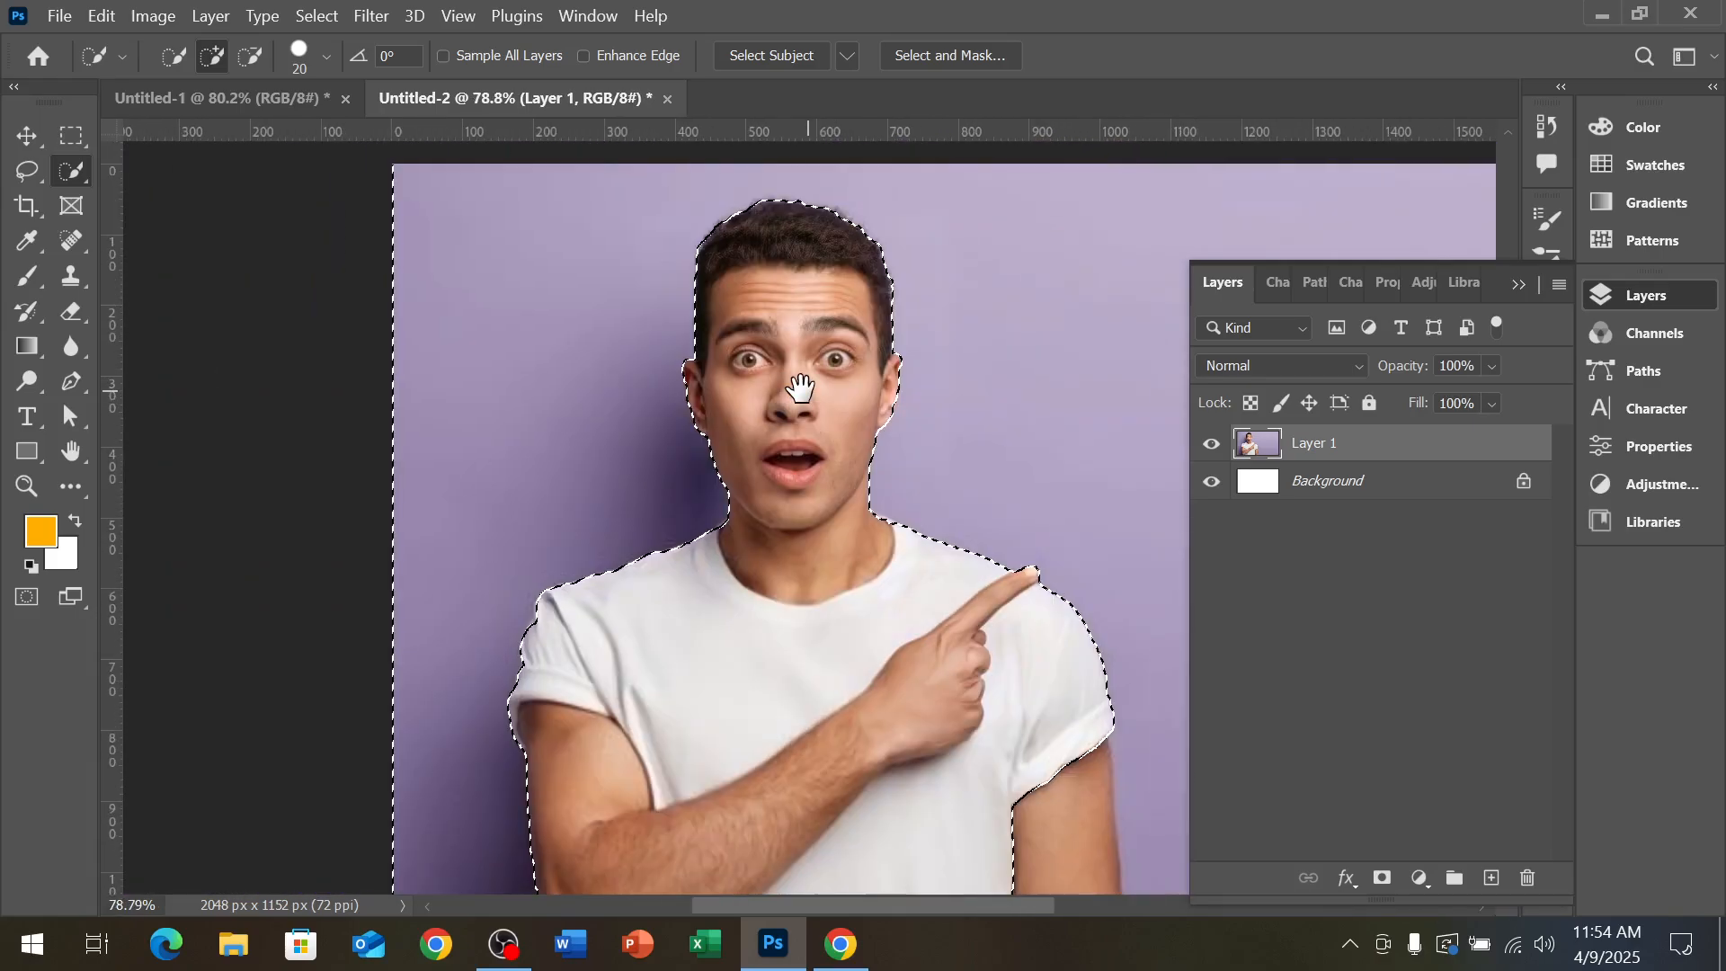
scroll(801, 386, "down", 5)
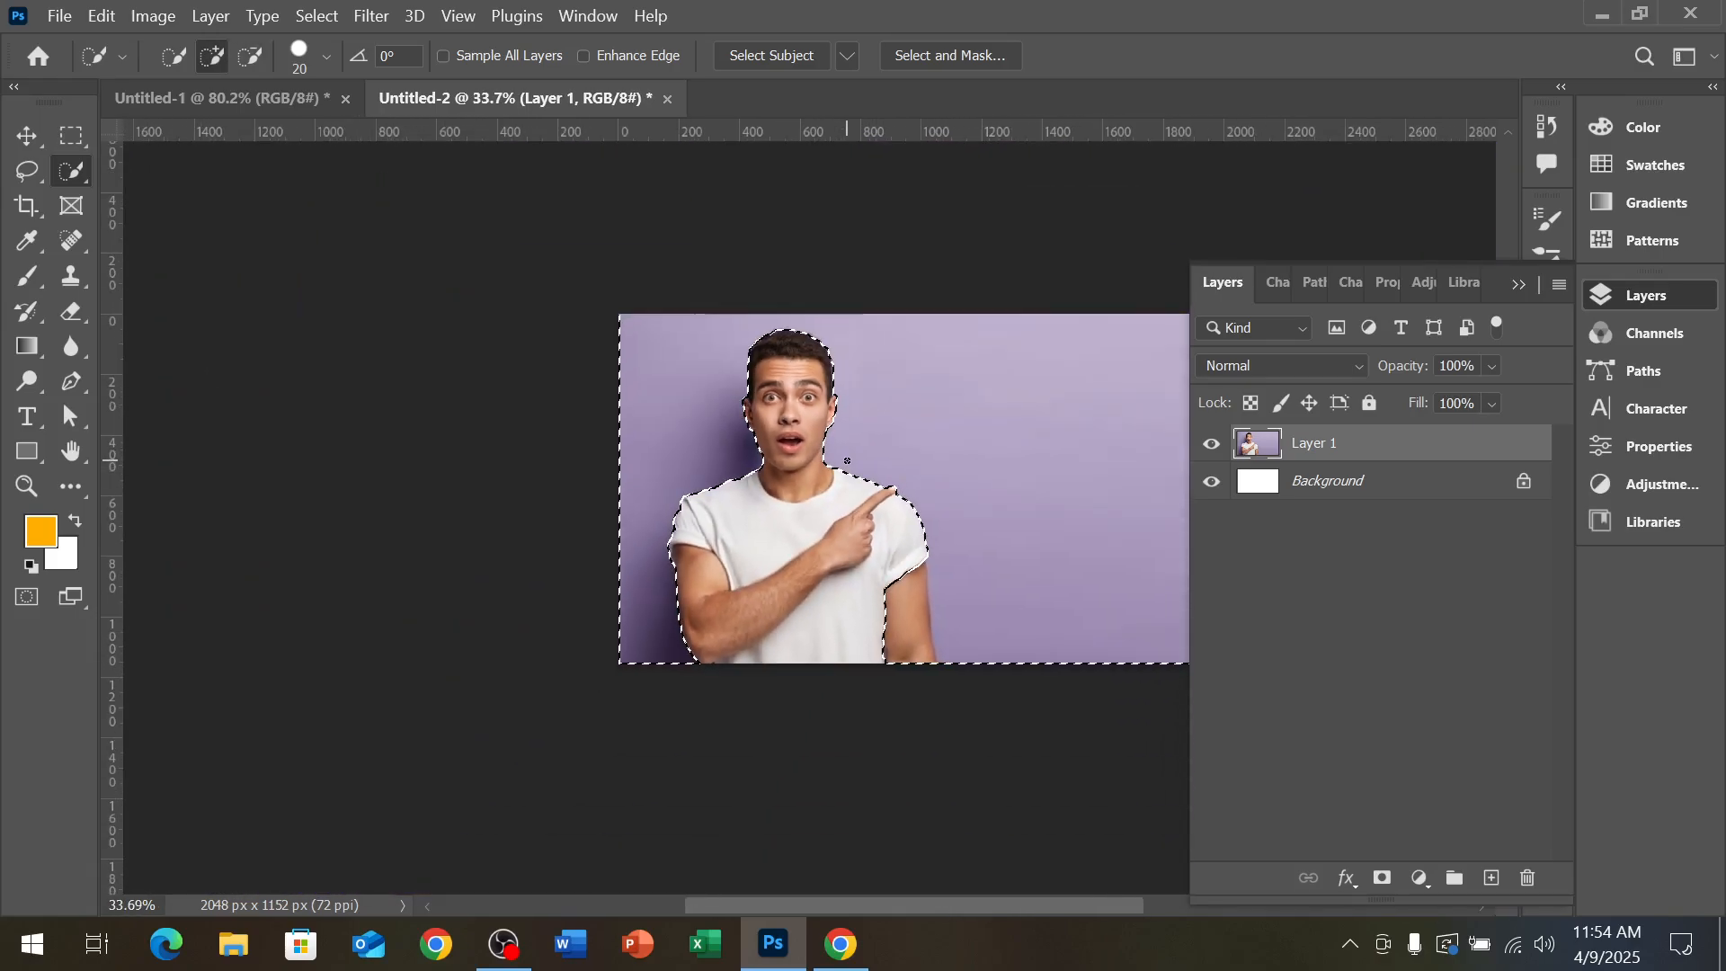
key("ctrl+j")
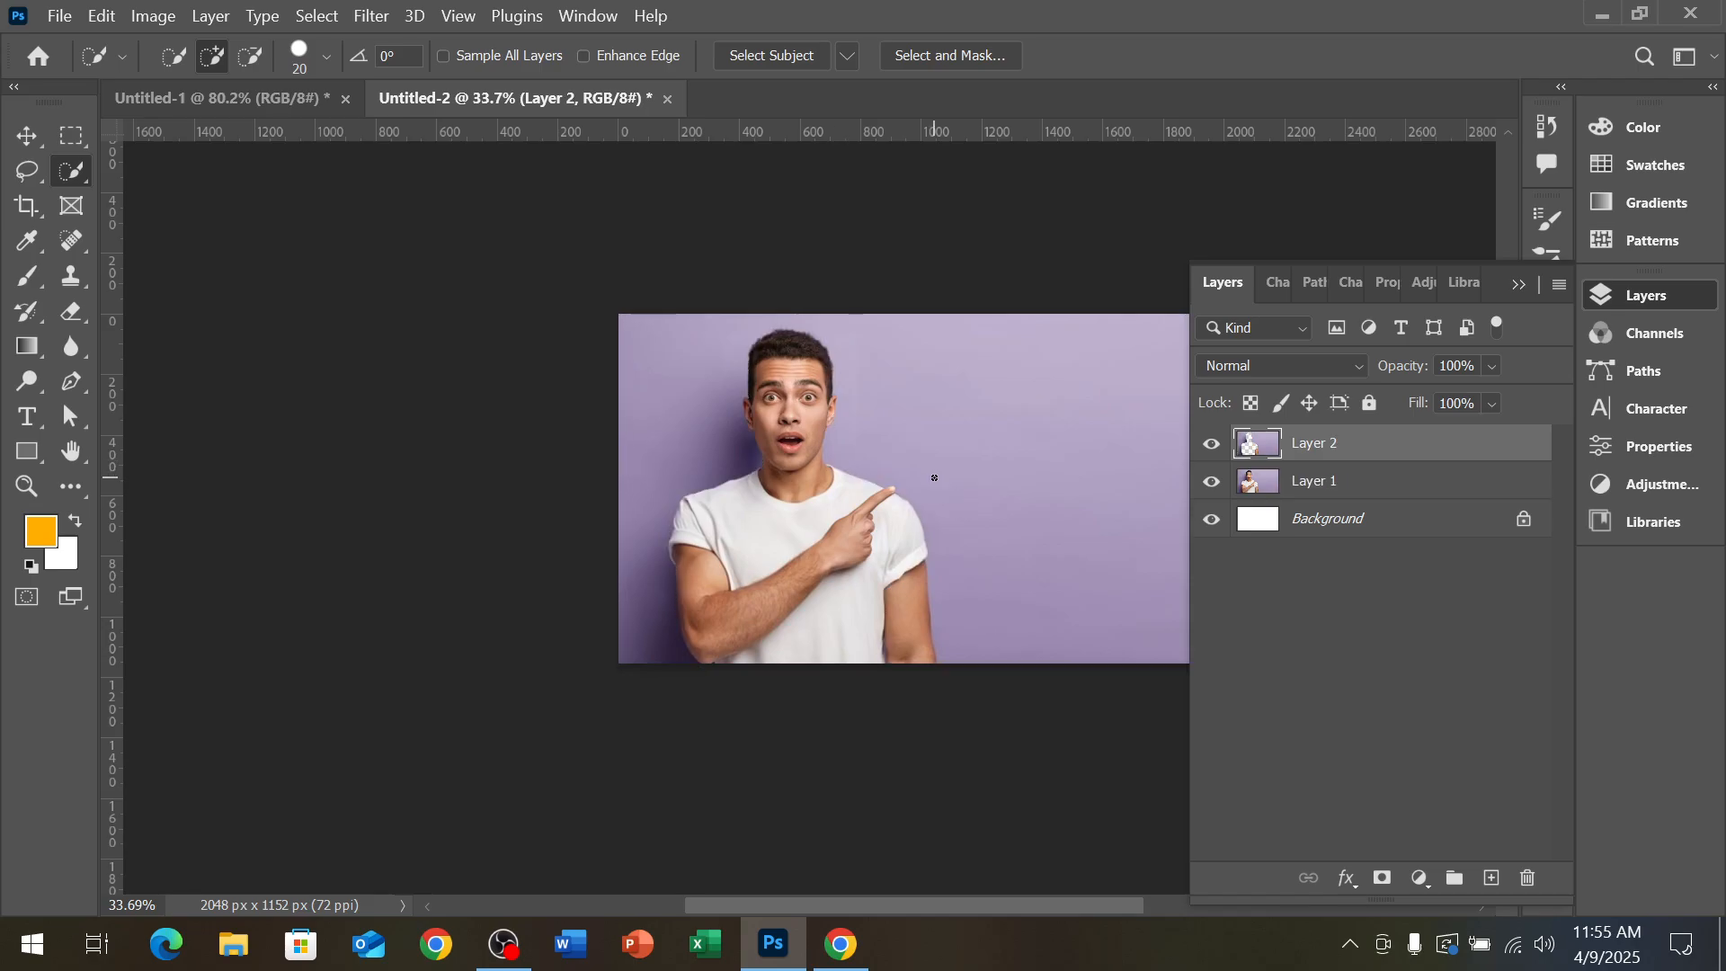
key("ctrl+z")
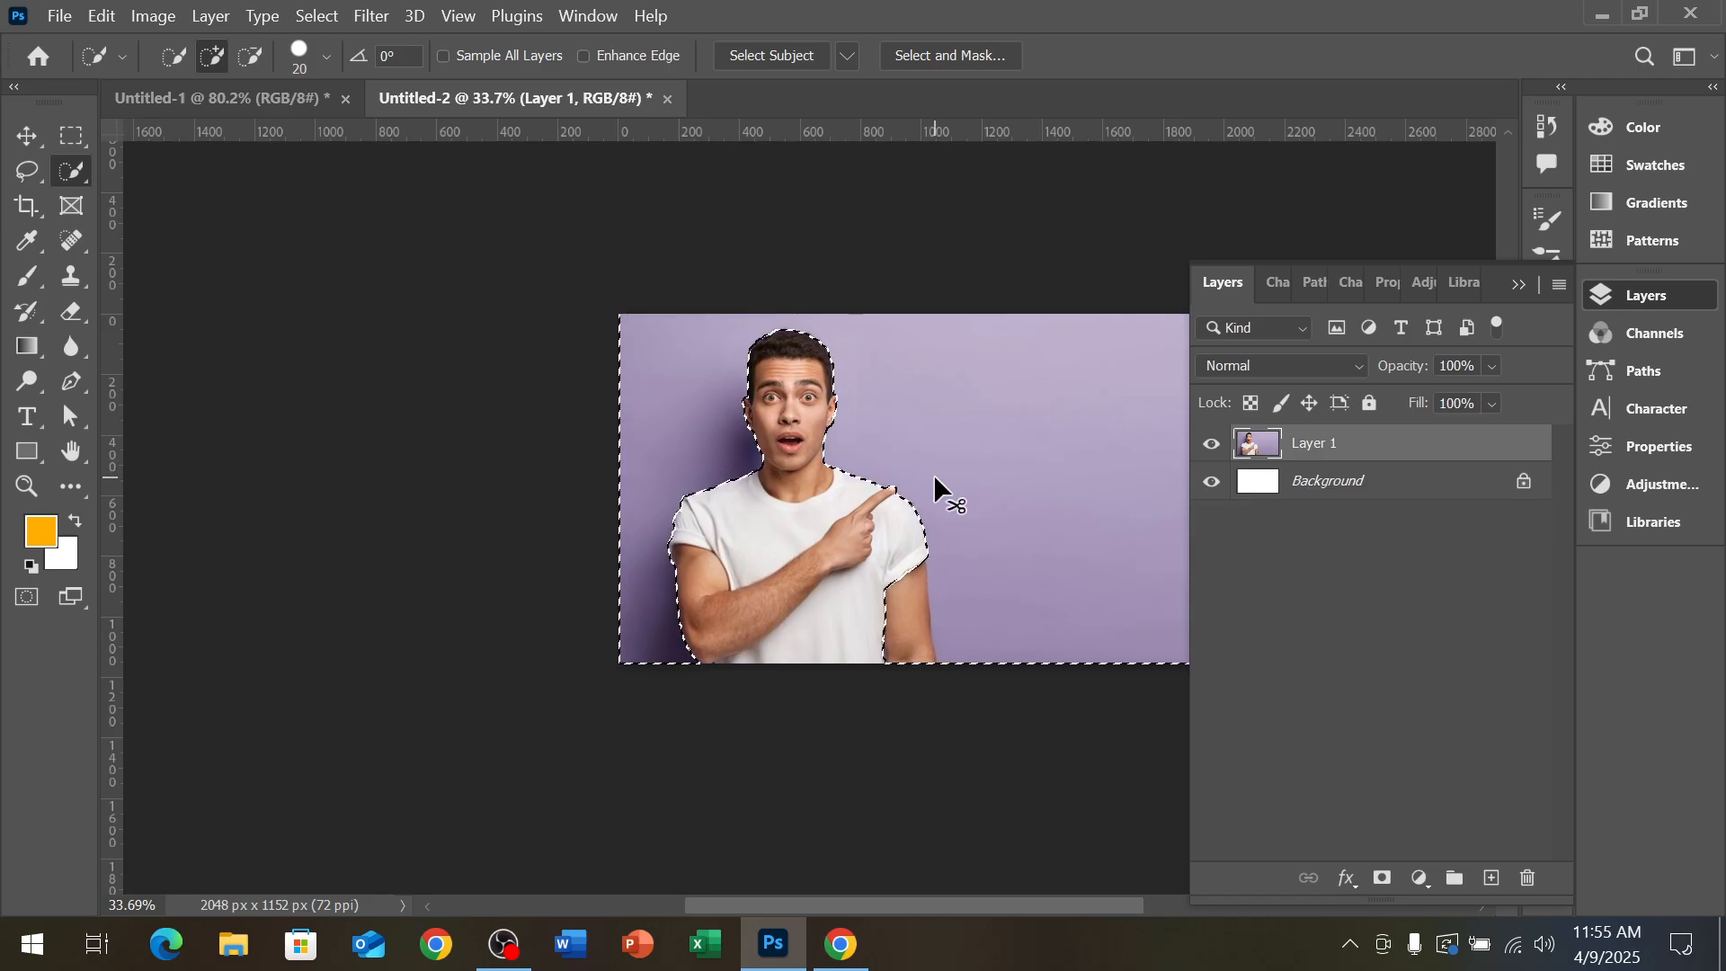
Enlarge the selection brush to 60, correct the selection around the right-hand arm, and get only the man selected
scroll(935, 477, "up", 4)
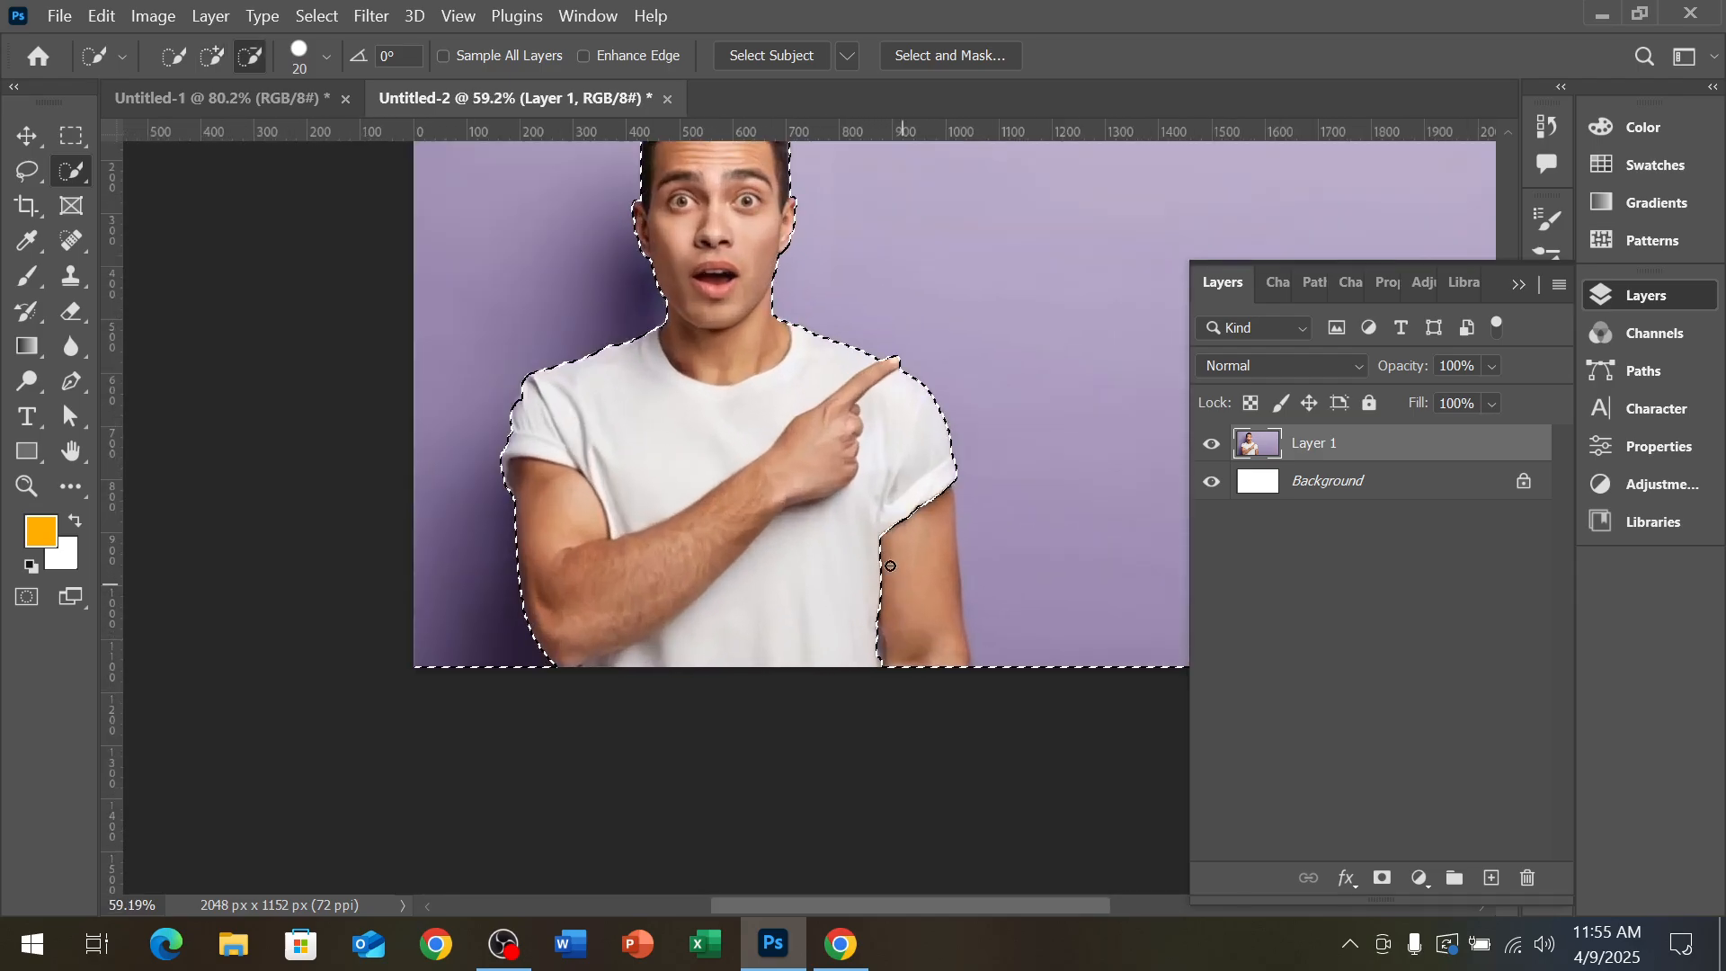
key("bracketright")
key("bracketright")
key("bracketright")
key("bracketright")
key("bracketright")
key("bracketright")
key("bracketright")
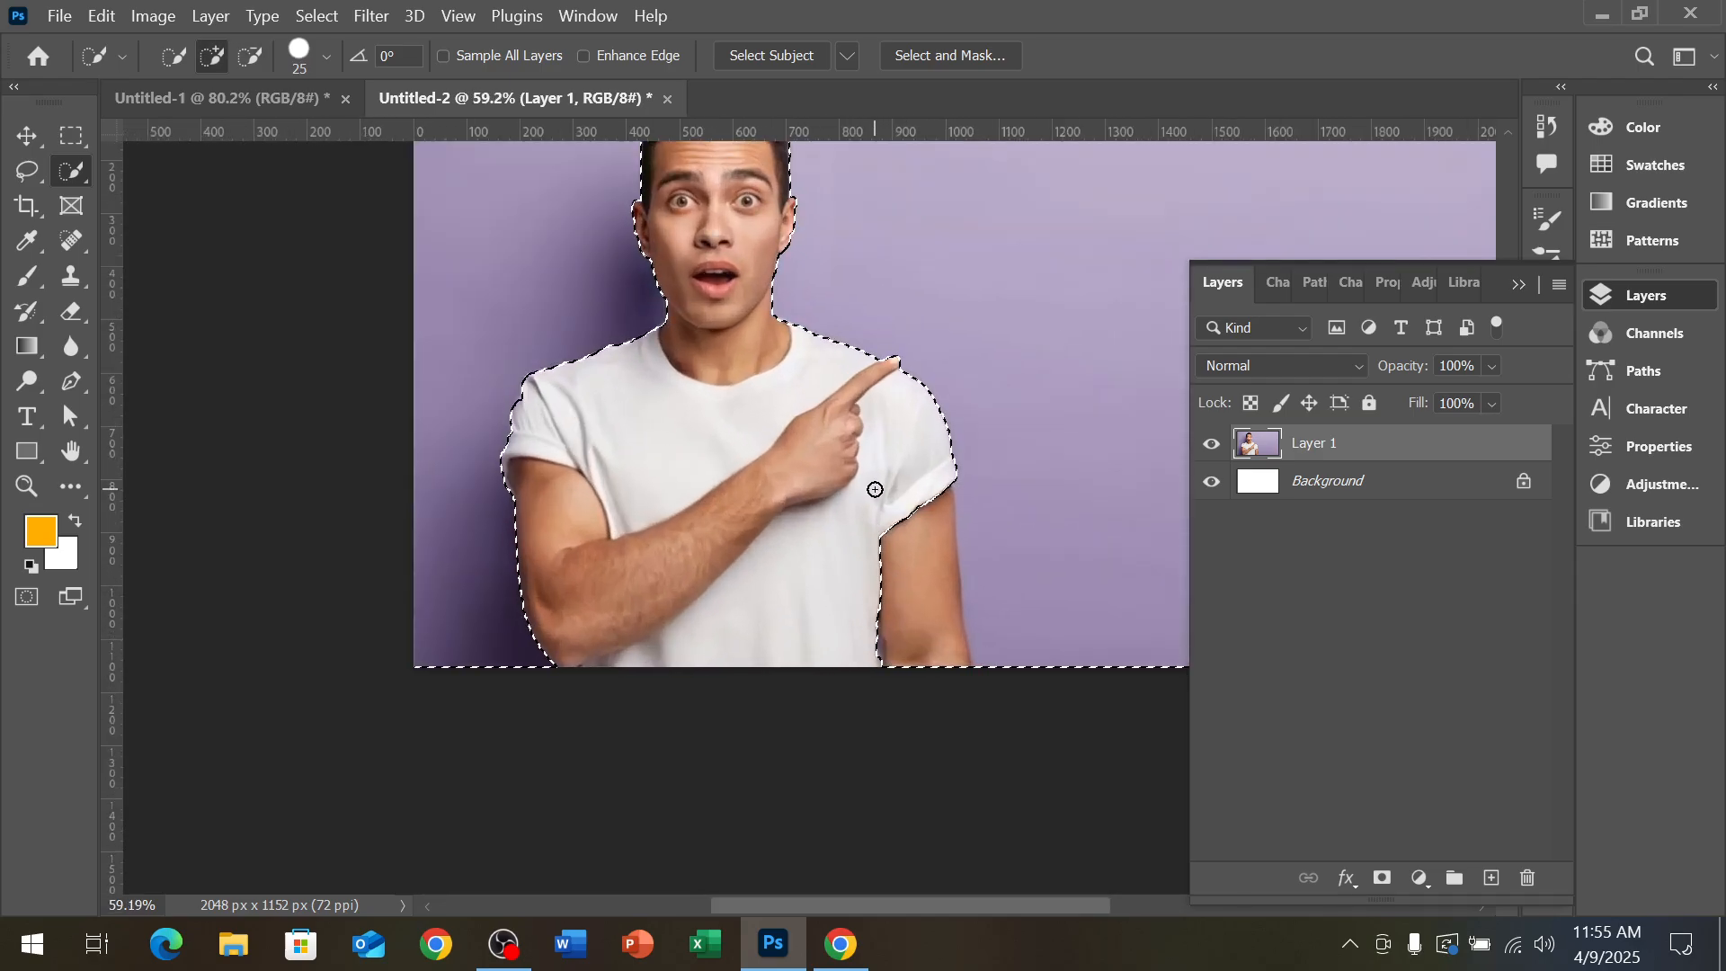
left_click_drag(875, 489, 896, 572)
scroll(890, 585, "down", 4)
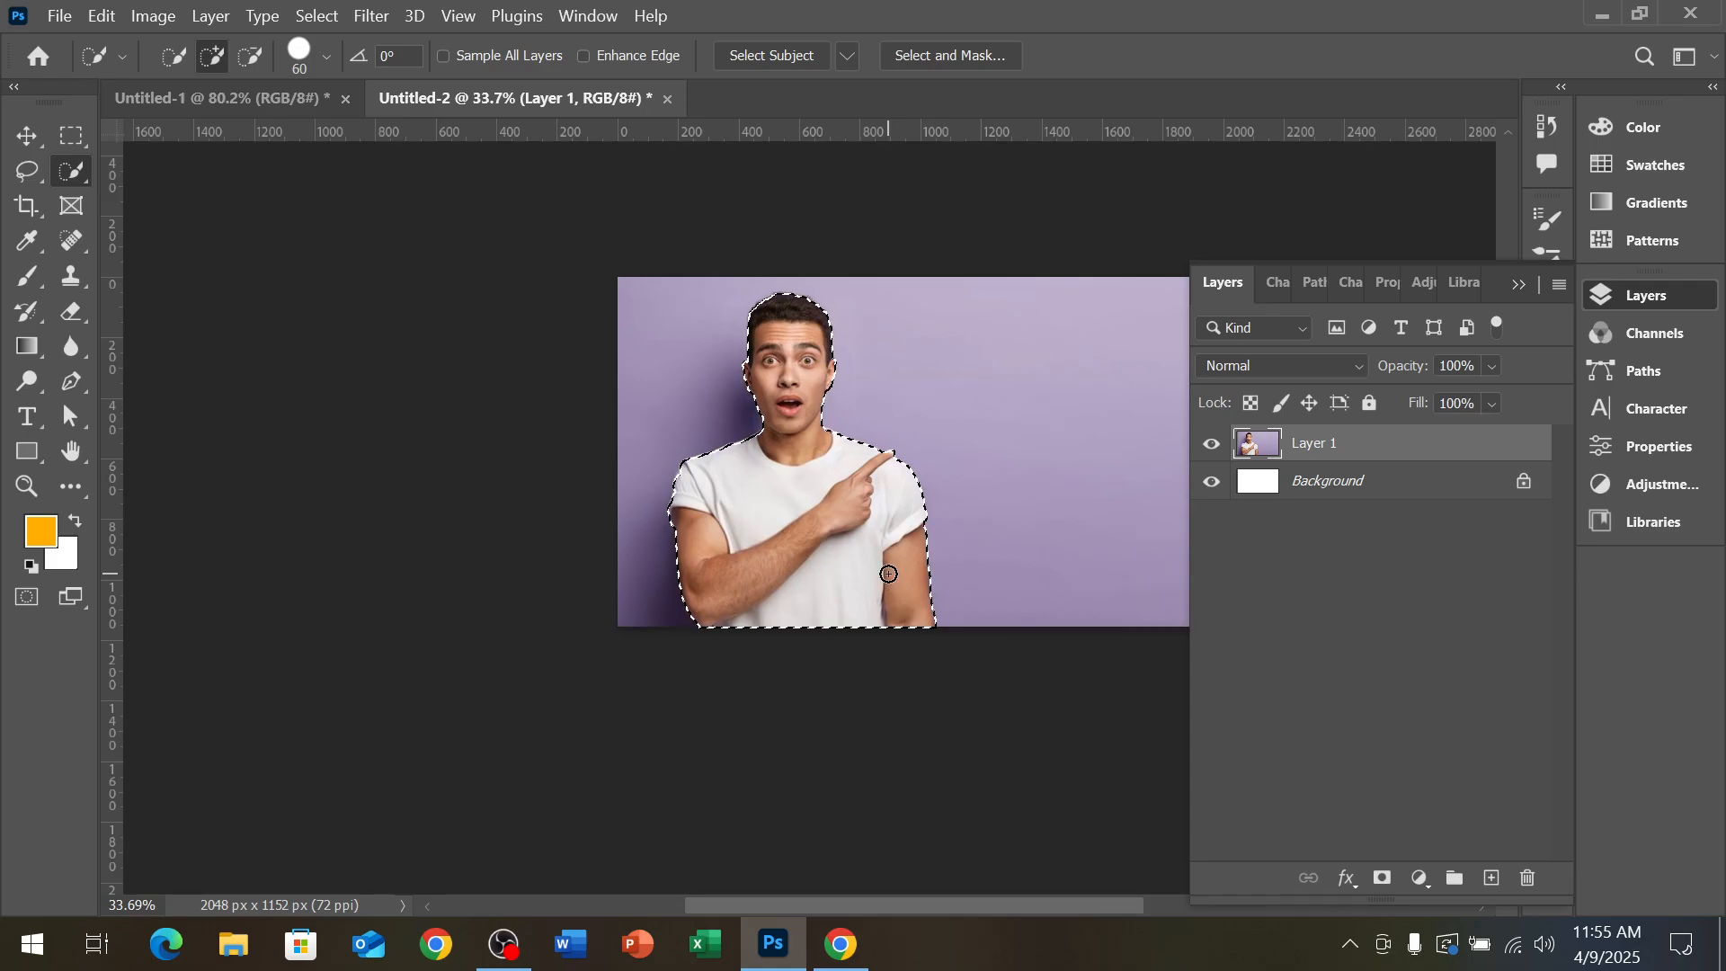
Copy the selected man to a new layer and hide Layer 1 and the Background
key("ctrl+j")
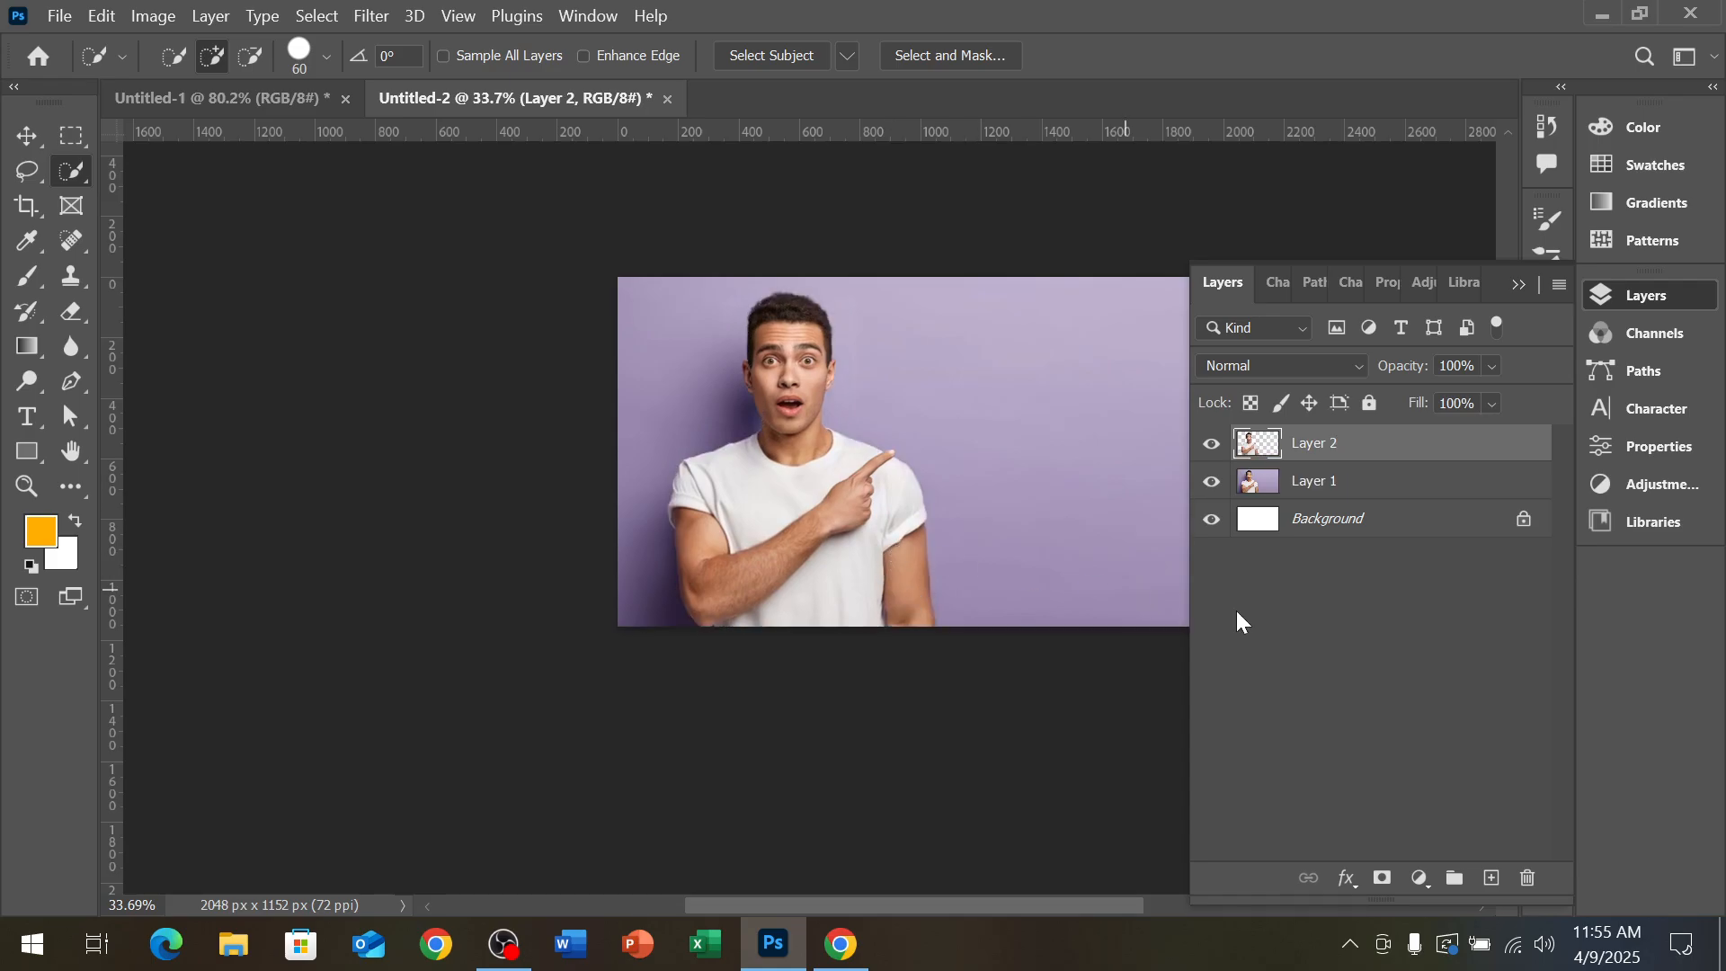
left_click(1213, 482)
left_click(1212, 520)
scroll(755, 513, "down", 1)
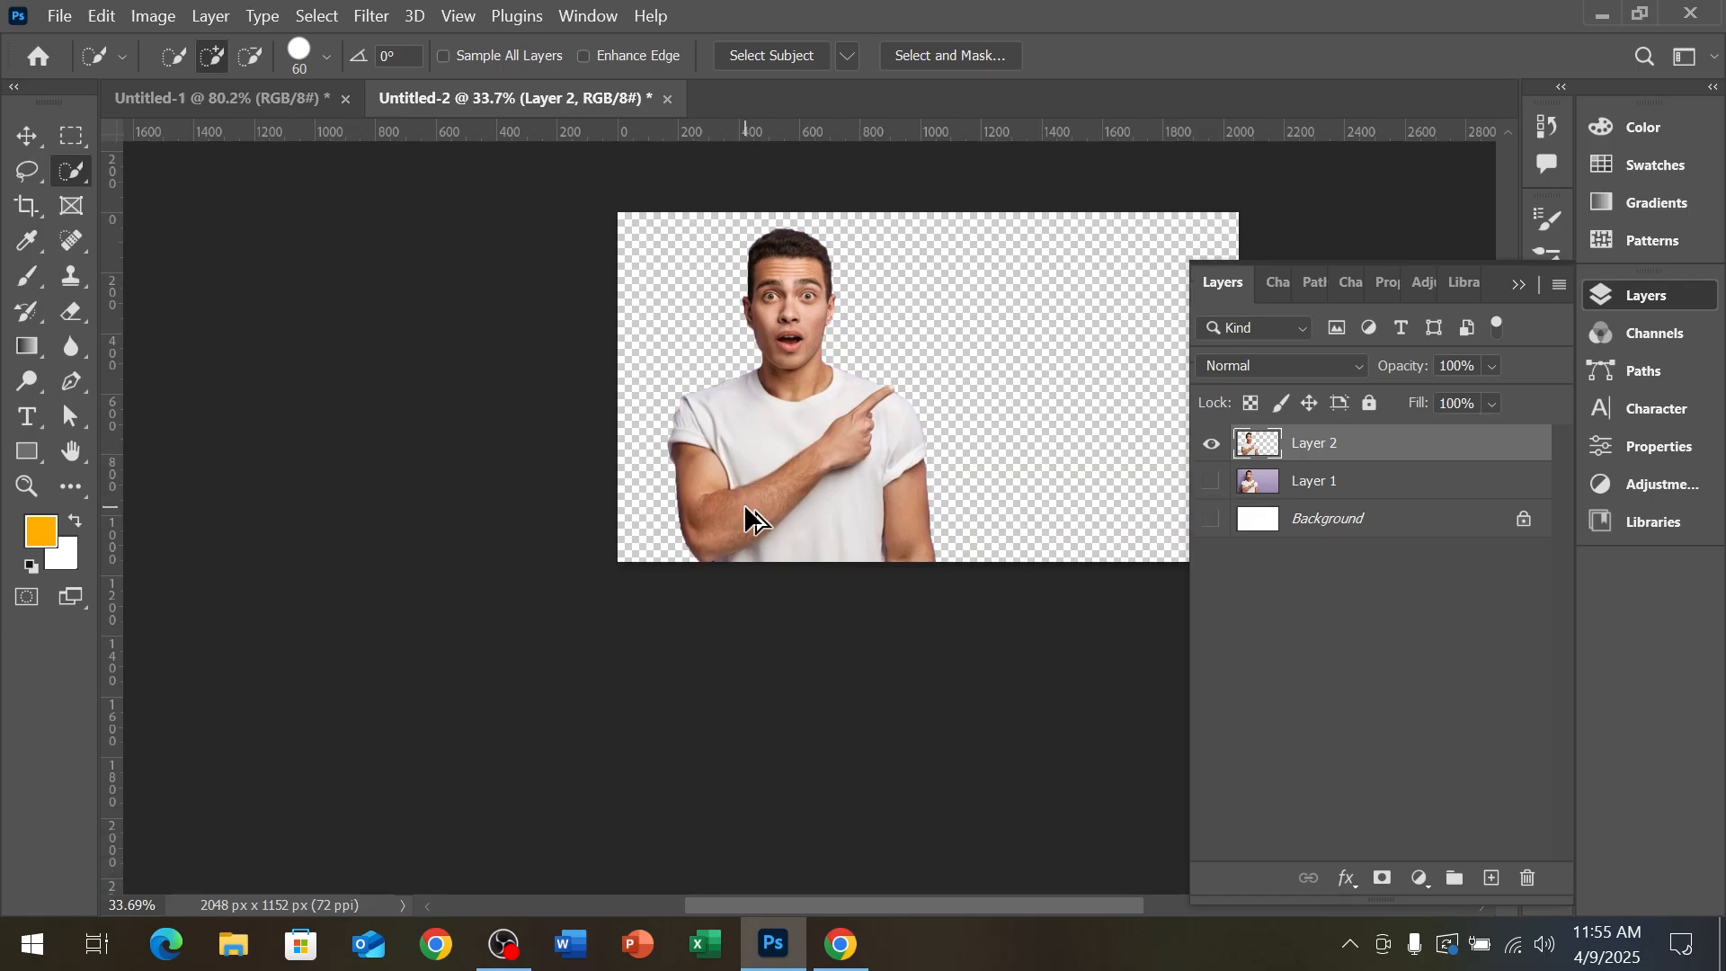
scroll(754, 520, "down", 1)
Bring the cut-out man into the Untitled-1 thumbnail and scale him down to fit within the canvas height
left_click(26, 136)
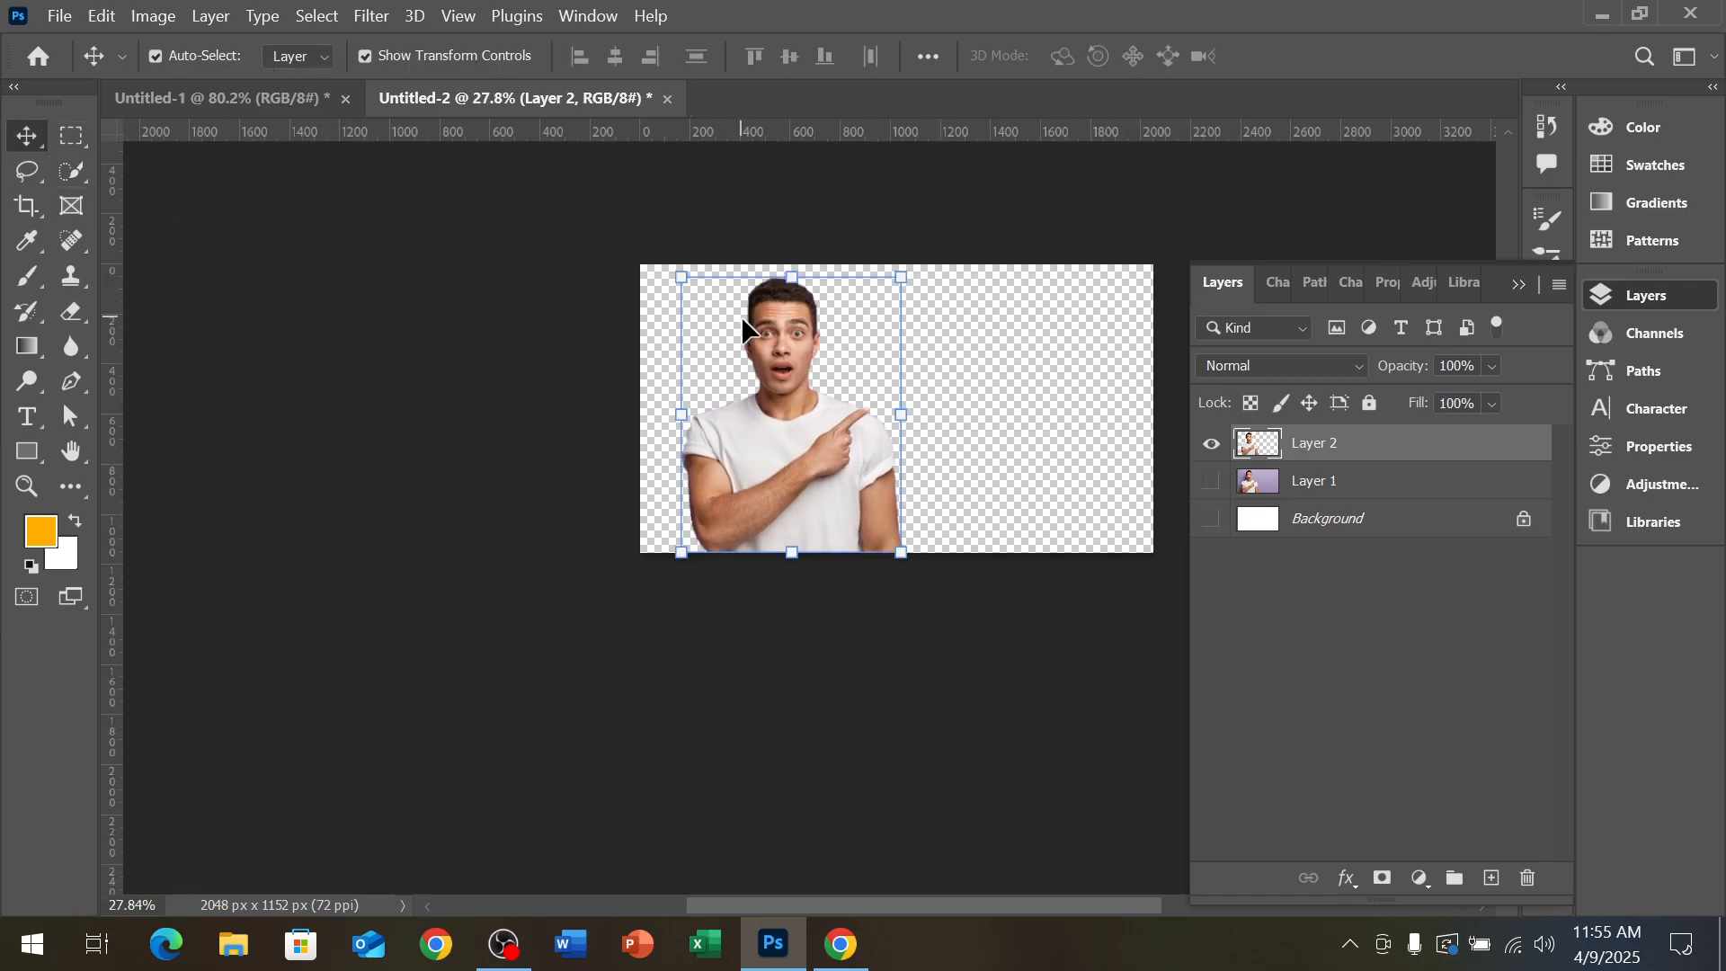
left_click_drag(793, 444, 640, 476)
scroll(644, 482, "down", 7)
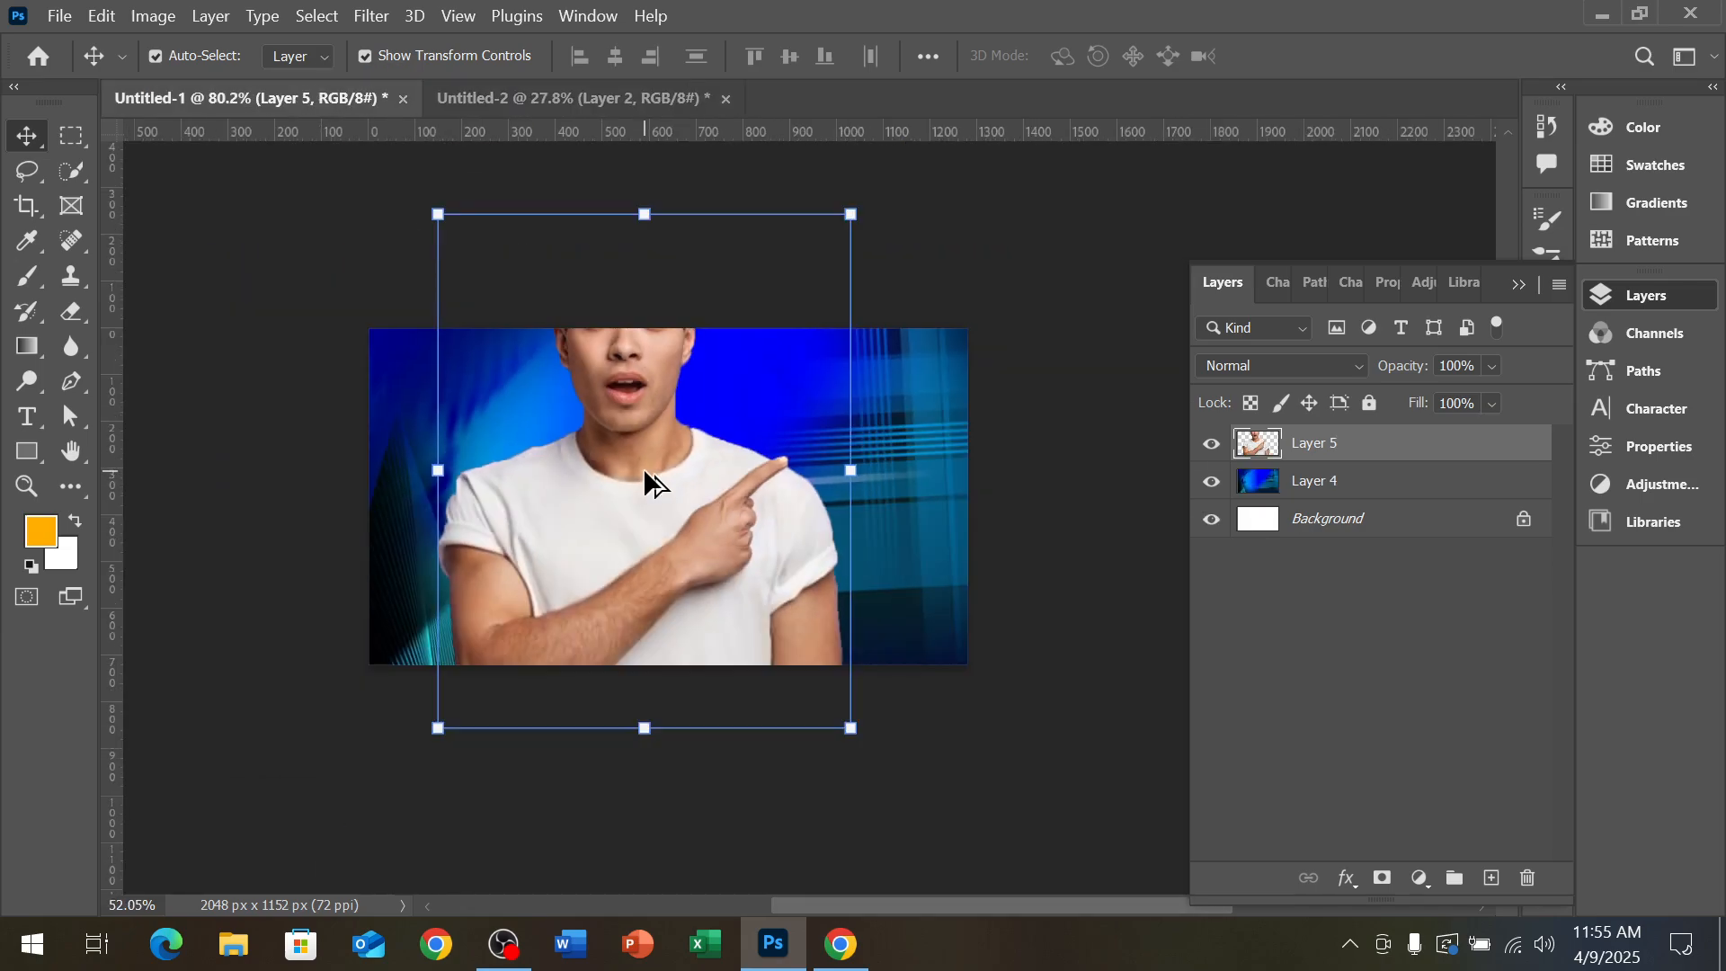
left_click_drag(460, 254, 551, 362)
key("Return")
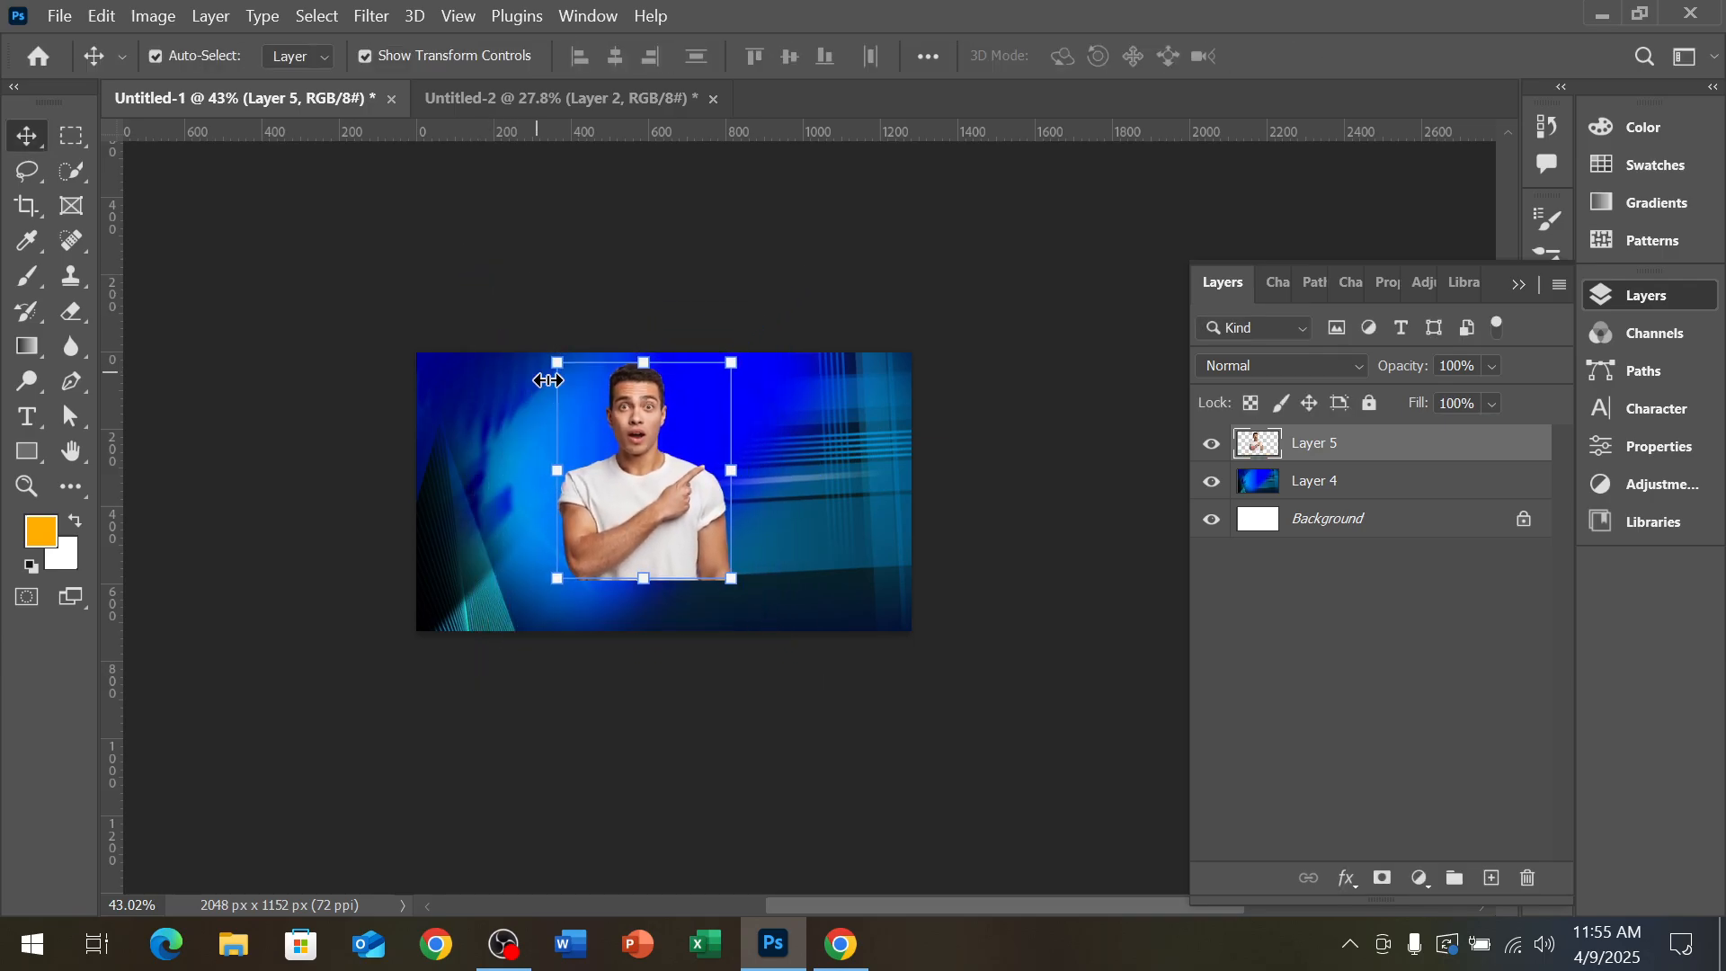
Try the man in the lower-left corner, and move him to the right half of the thumbnail along its bottom edge
scroll(682, 548, "up", 5)
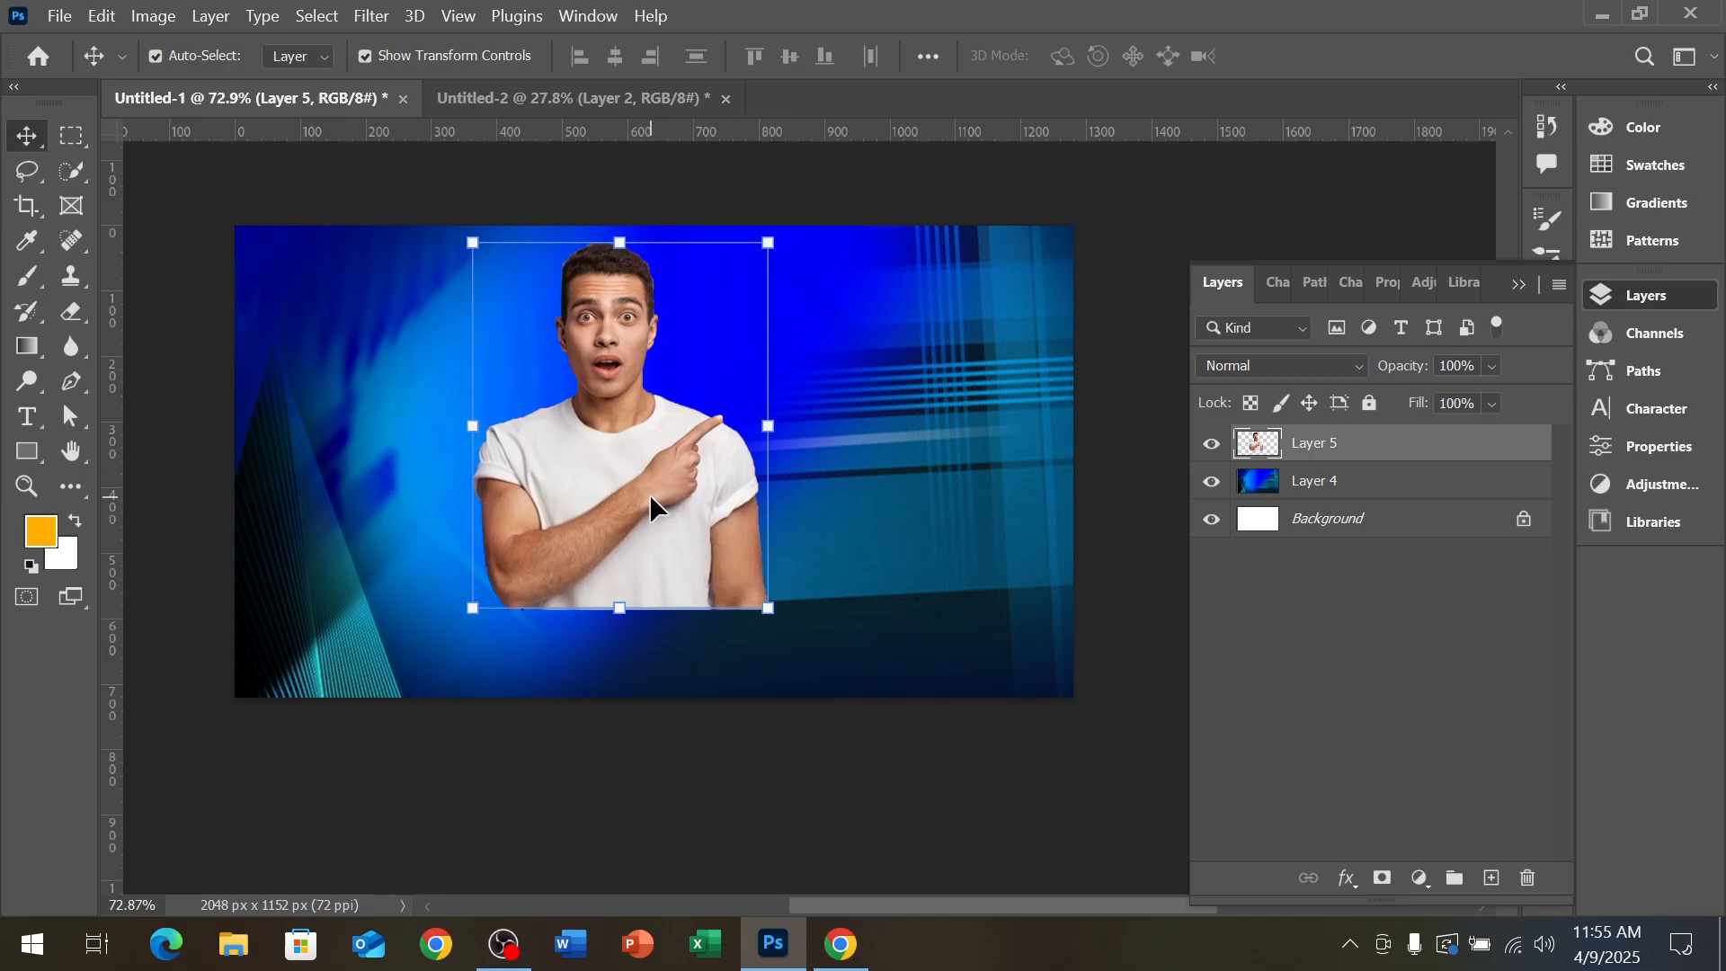
left_click_drag(654, 508, 492, 576)
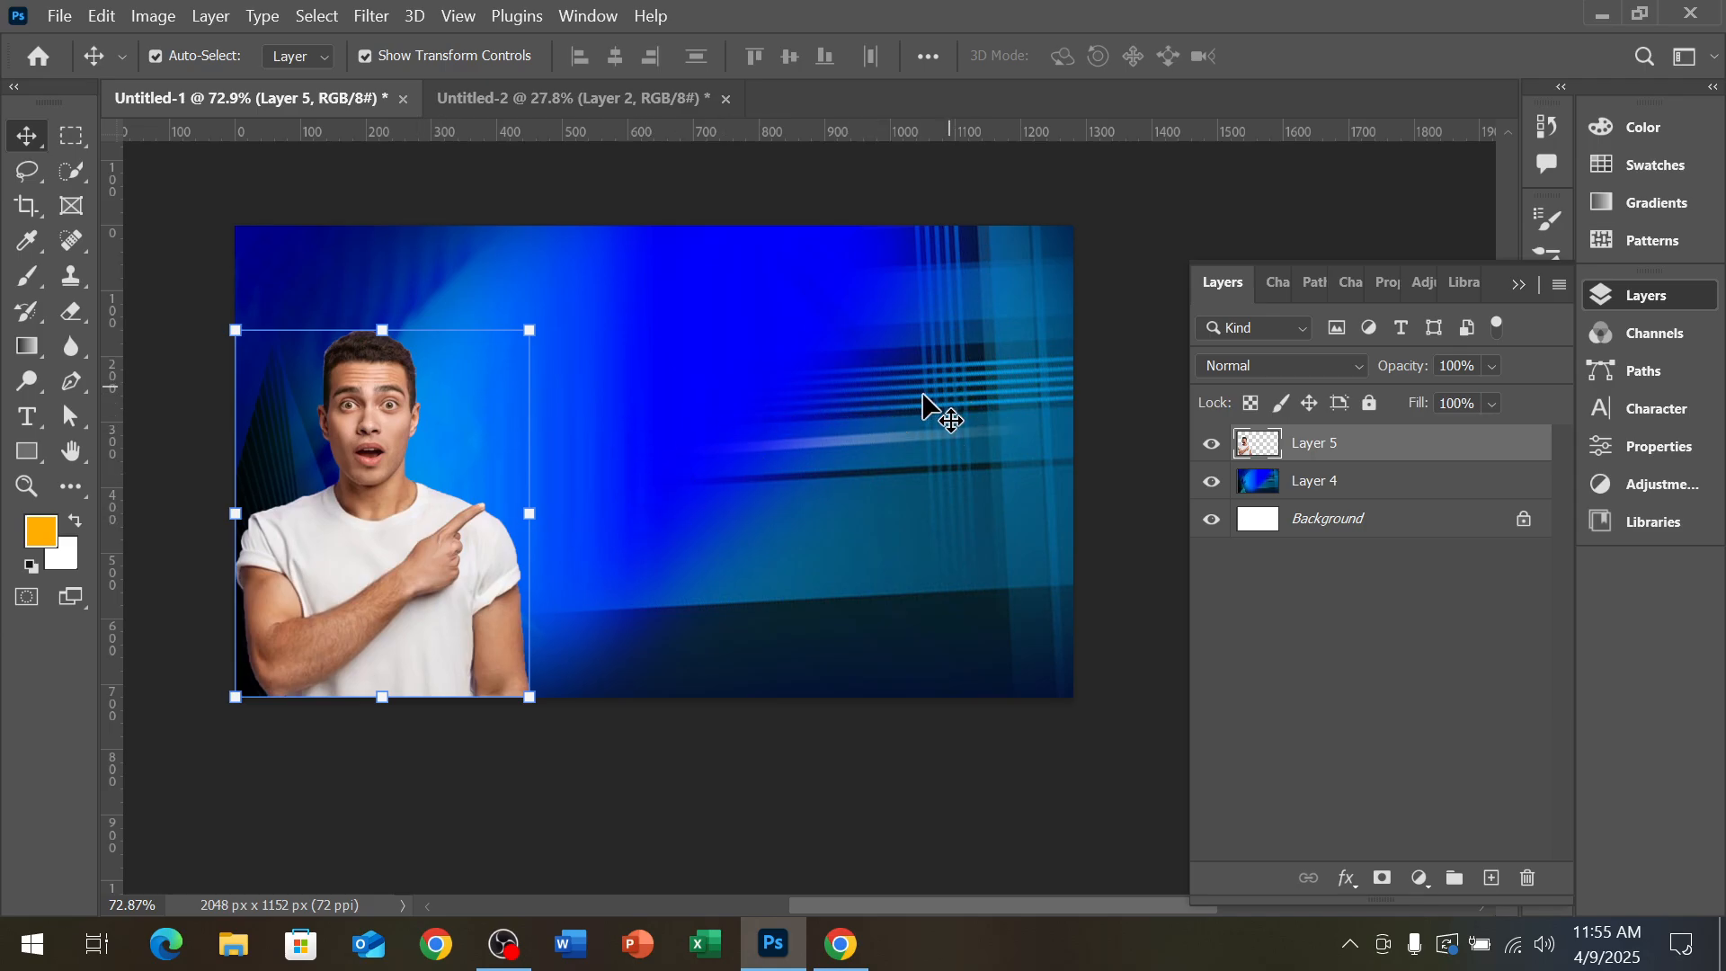
left_click_drag(459, 551, 955, 549)
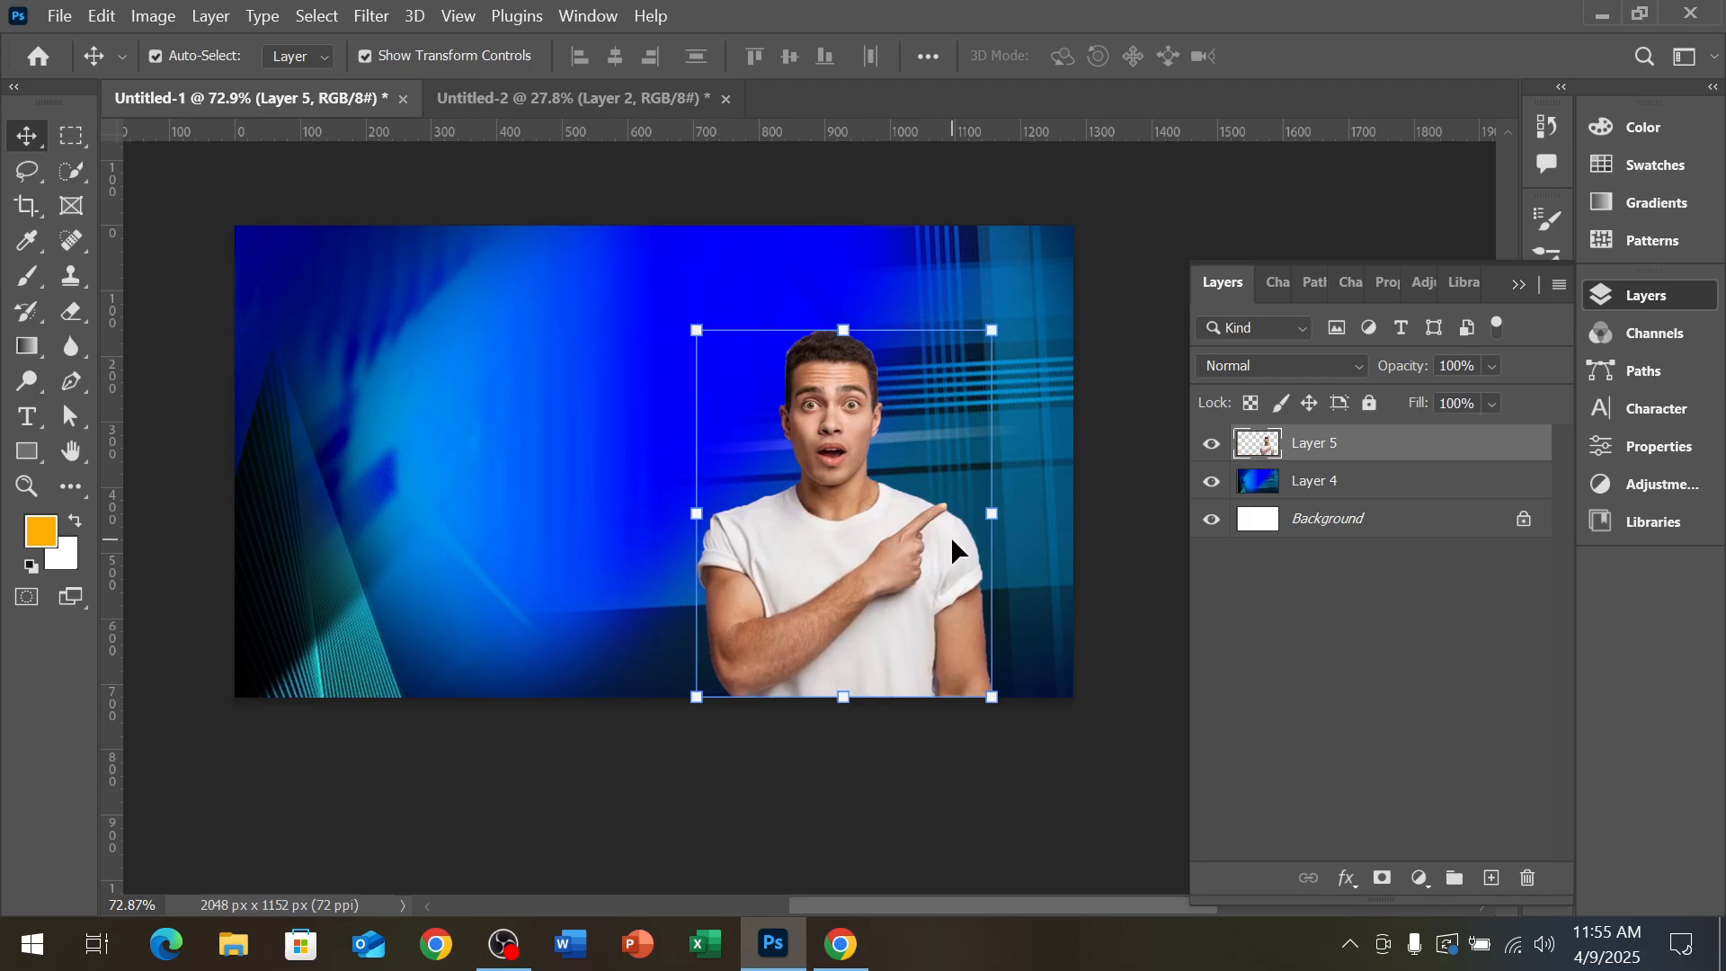
scroll(823, 594, "up", 1)
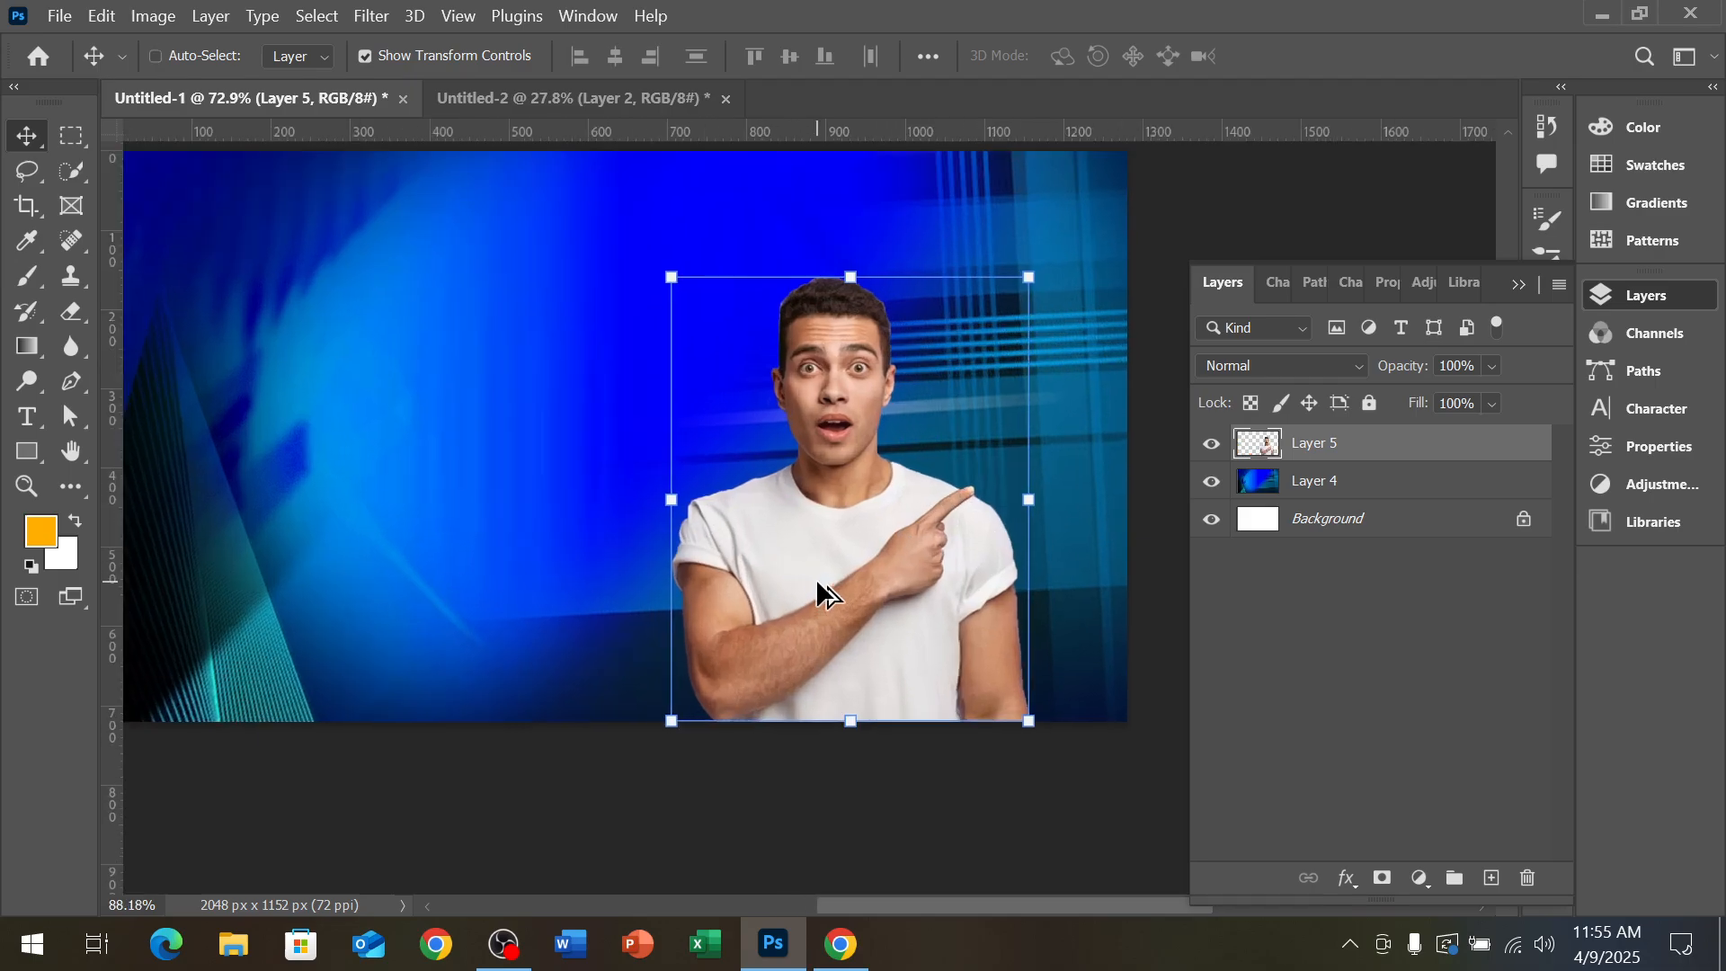
scroll(820, 589, "down", 1)
mouse_move(823, 584)
left_mouse_down()
mouse_move(467, 564)
mouse_move(351, 577)
mouse_move(393, 593)
mouse_move(852, 596)
left_mouse_up()
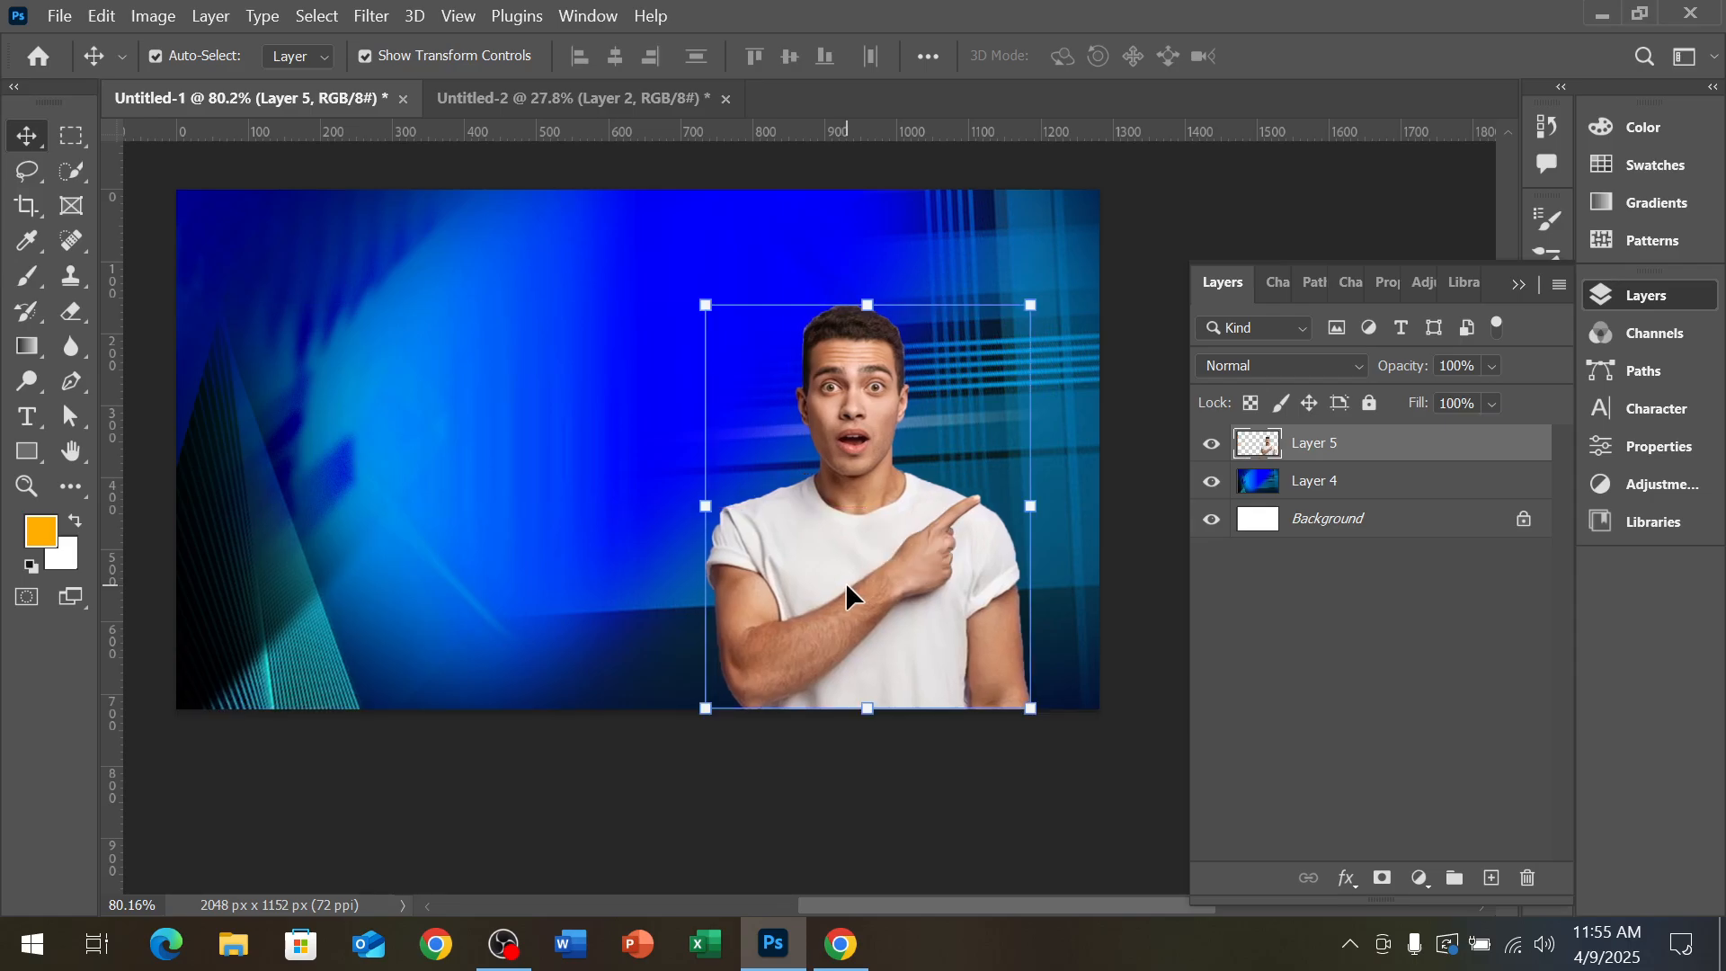
Try a vertical flip of the man and undo it, and flip him horizontally so he points toward the left
right_click(870, 546)
left_click(836, 544)
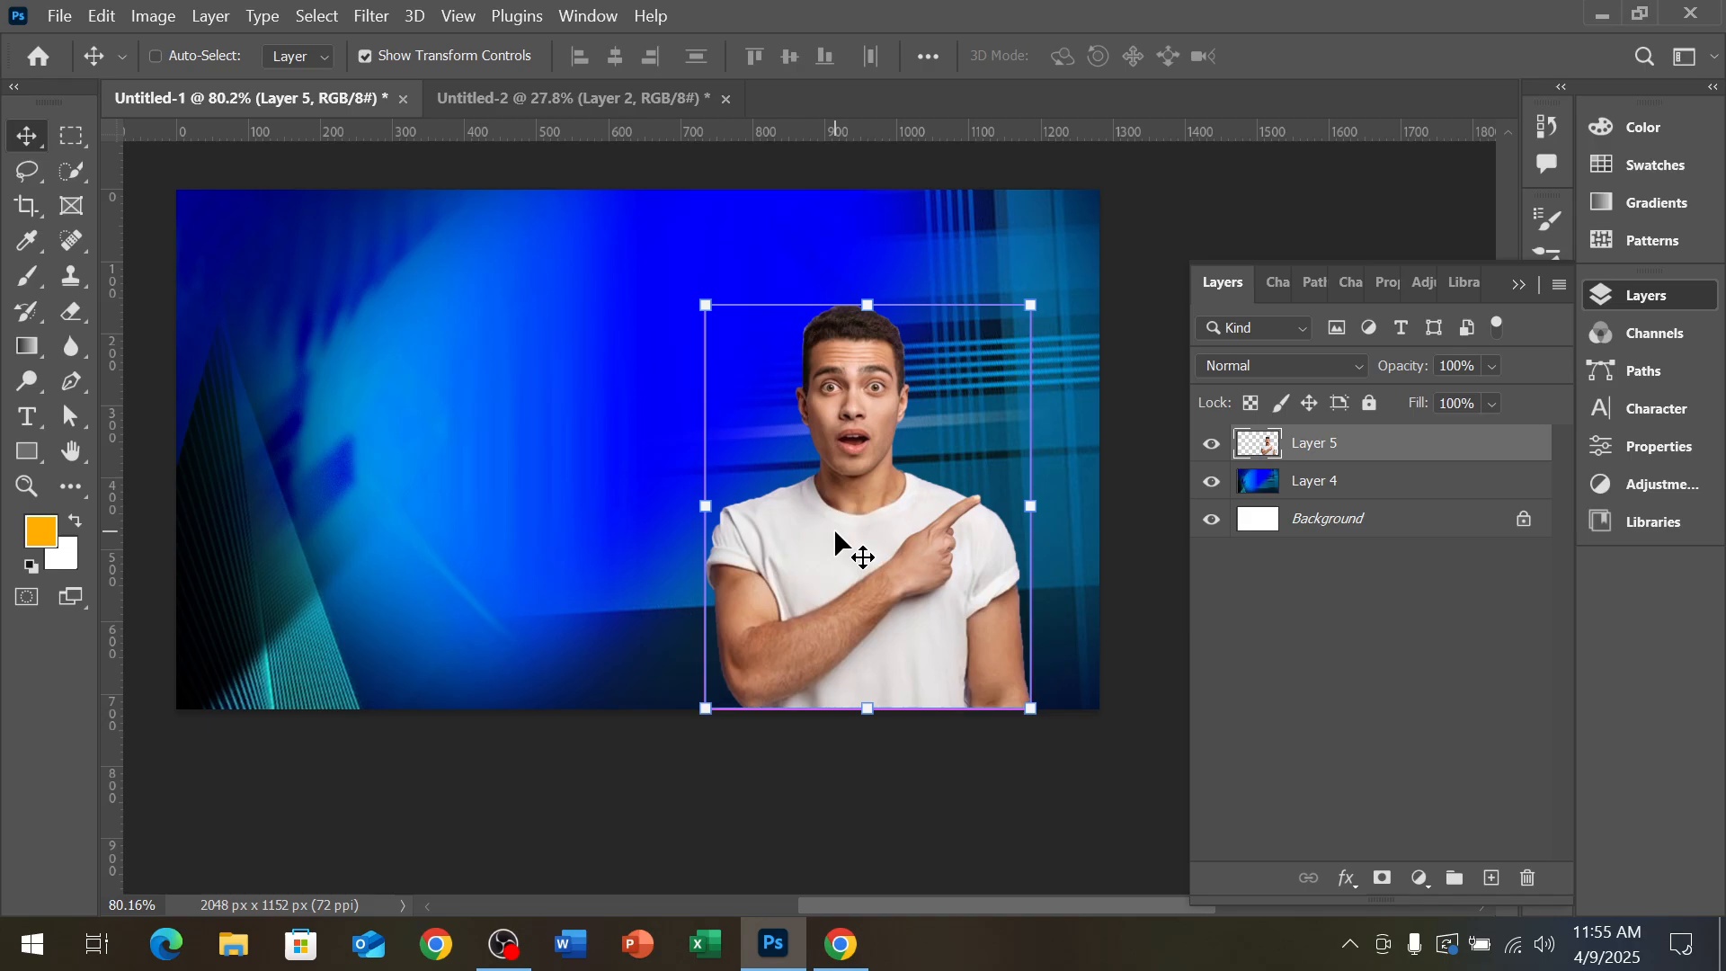
key("ctrl+t")
right_click(836, 544)
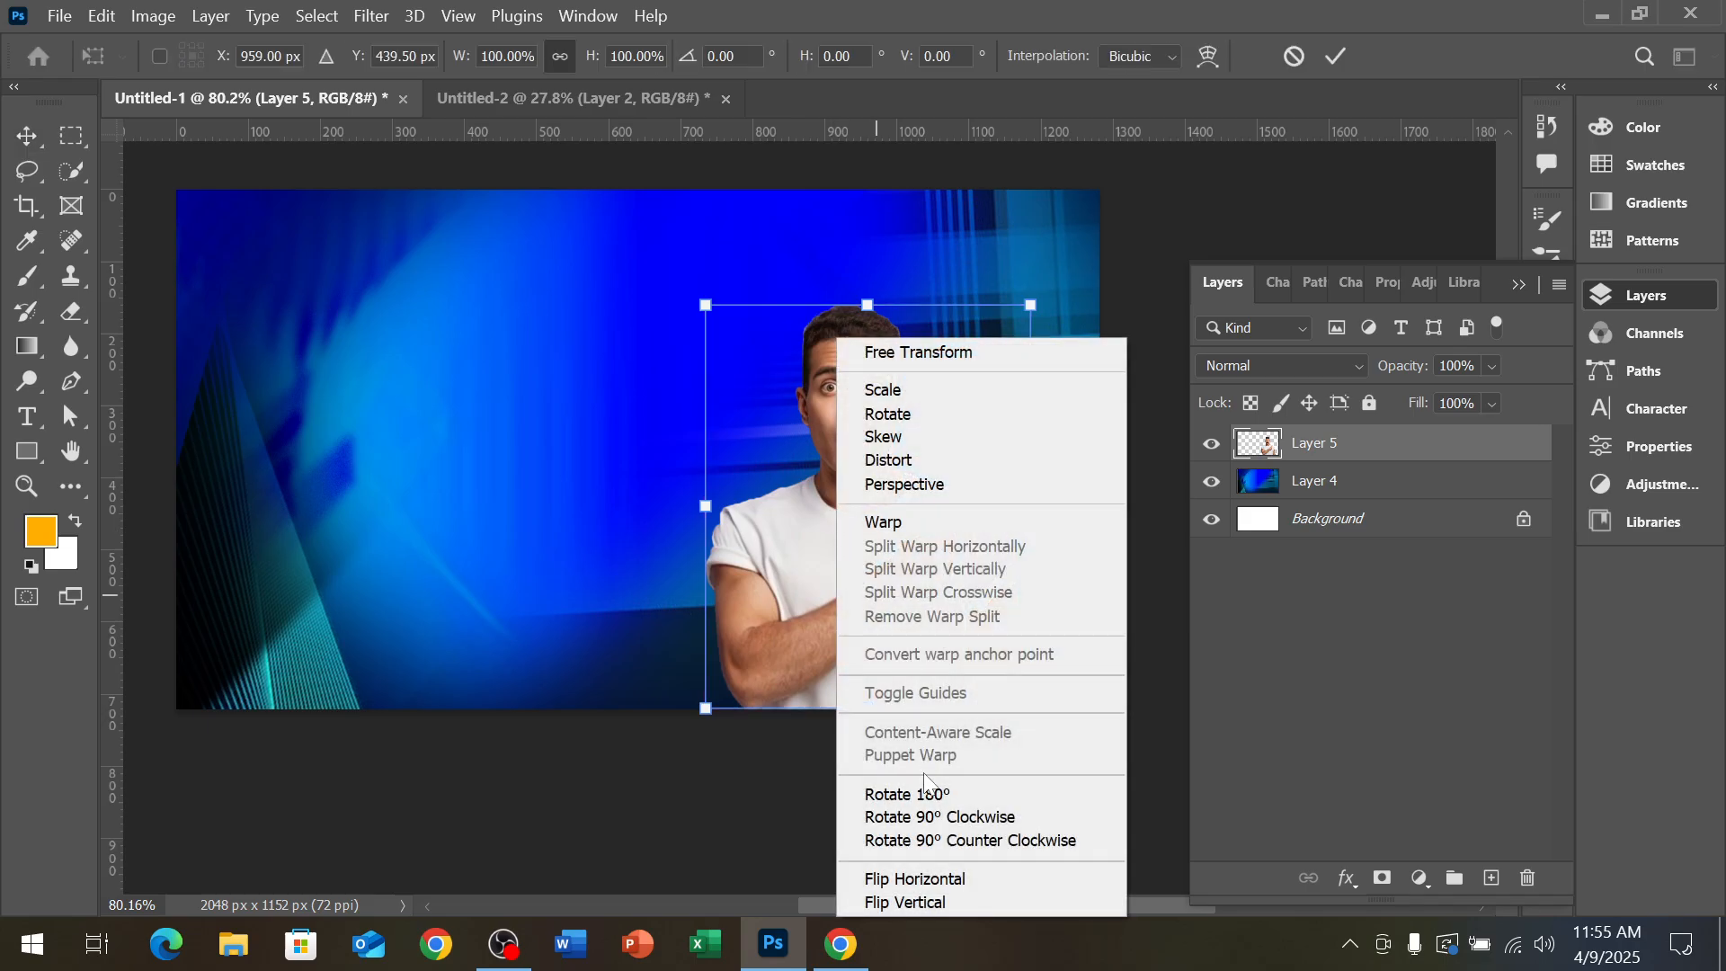
left_click(908, 902)
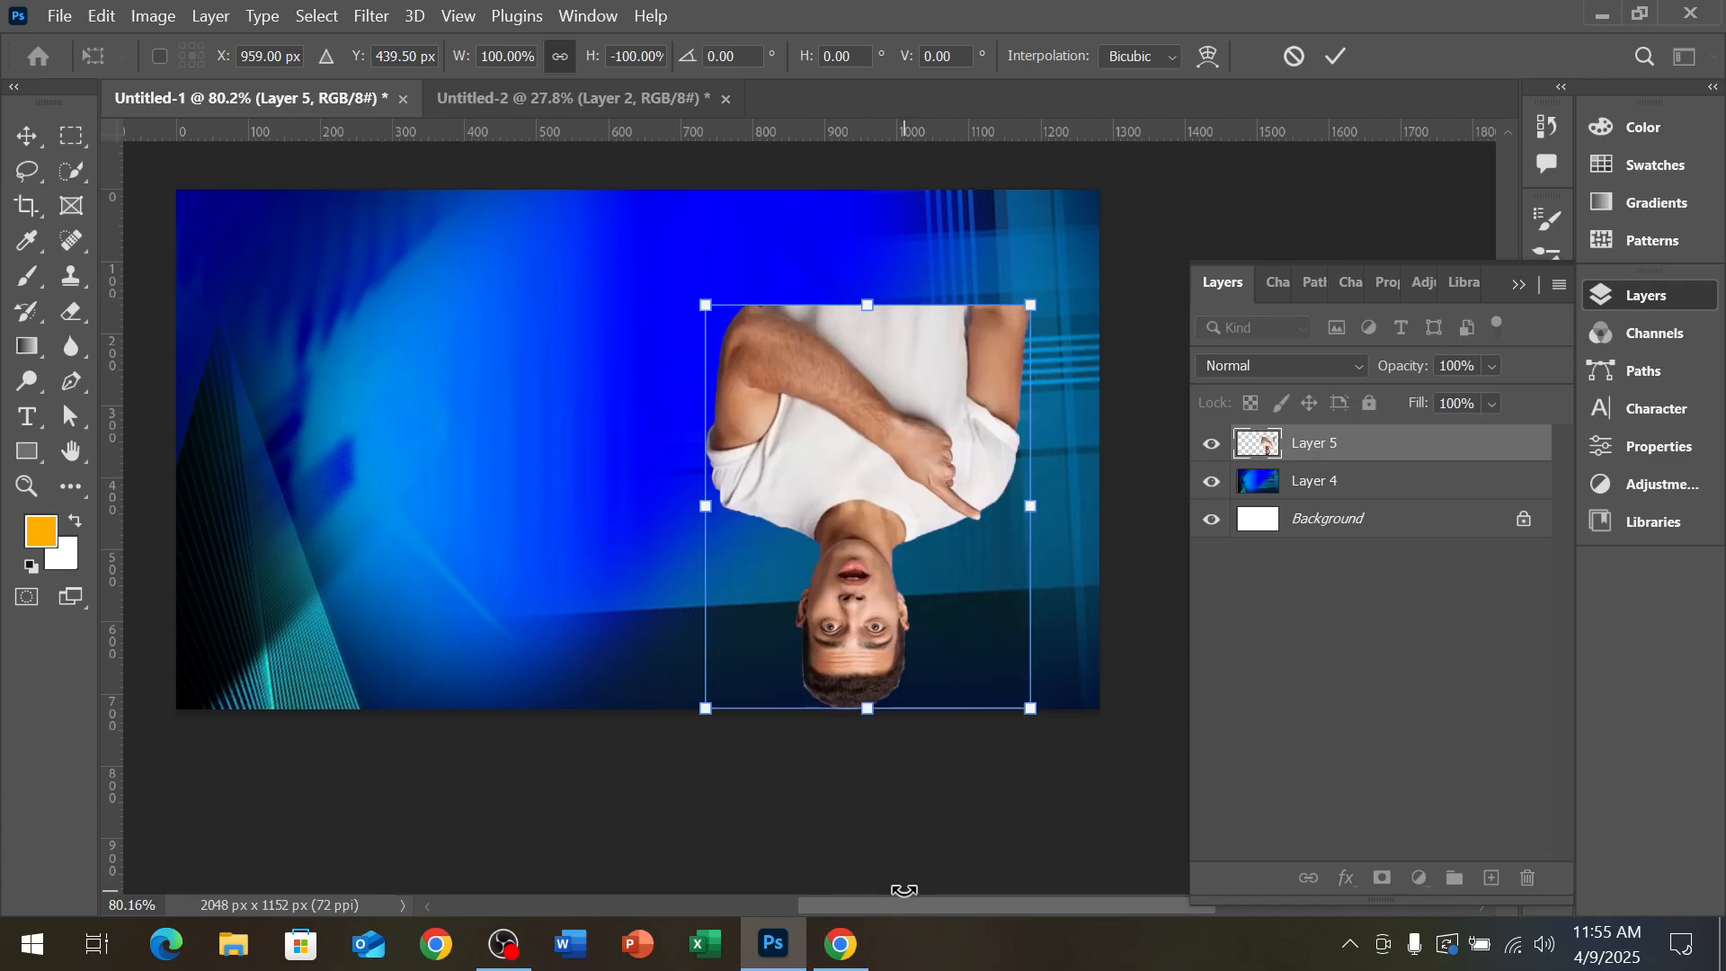
key("ctrl+z")
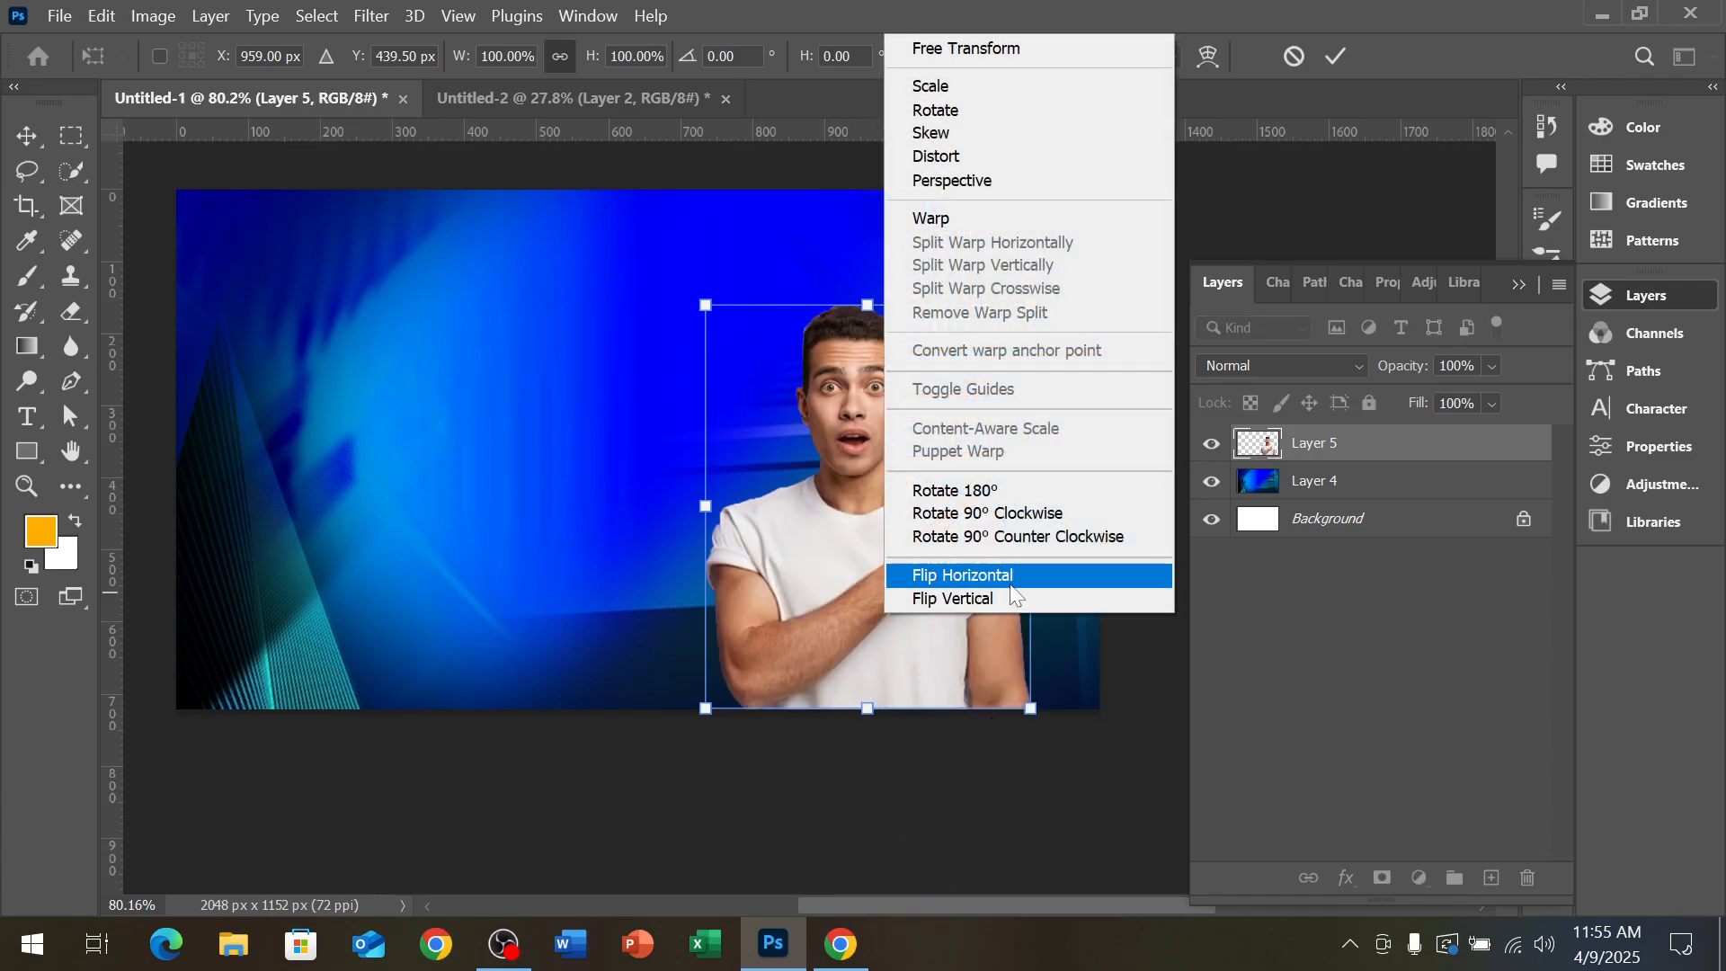
left_click(1011, 577)
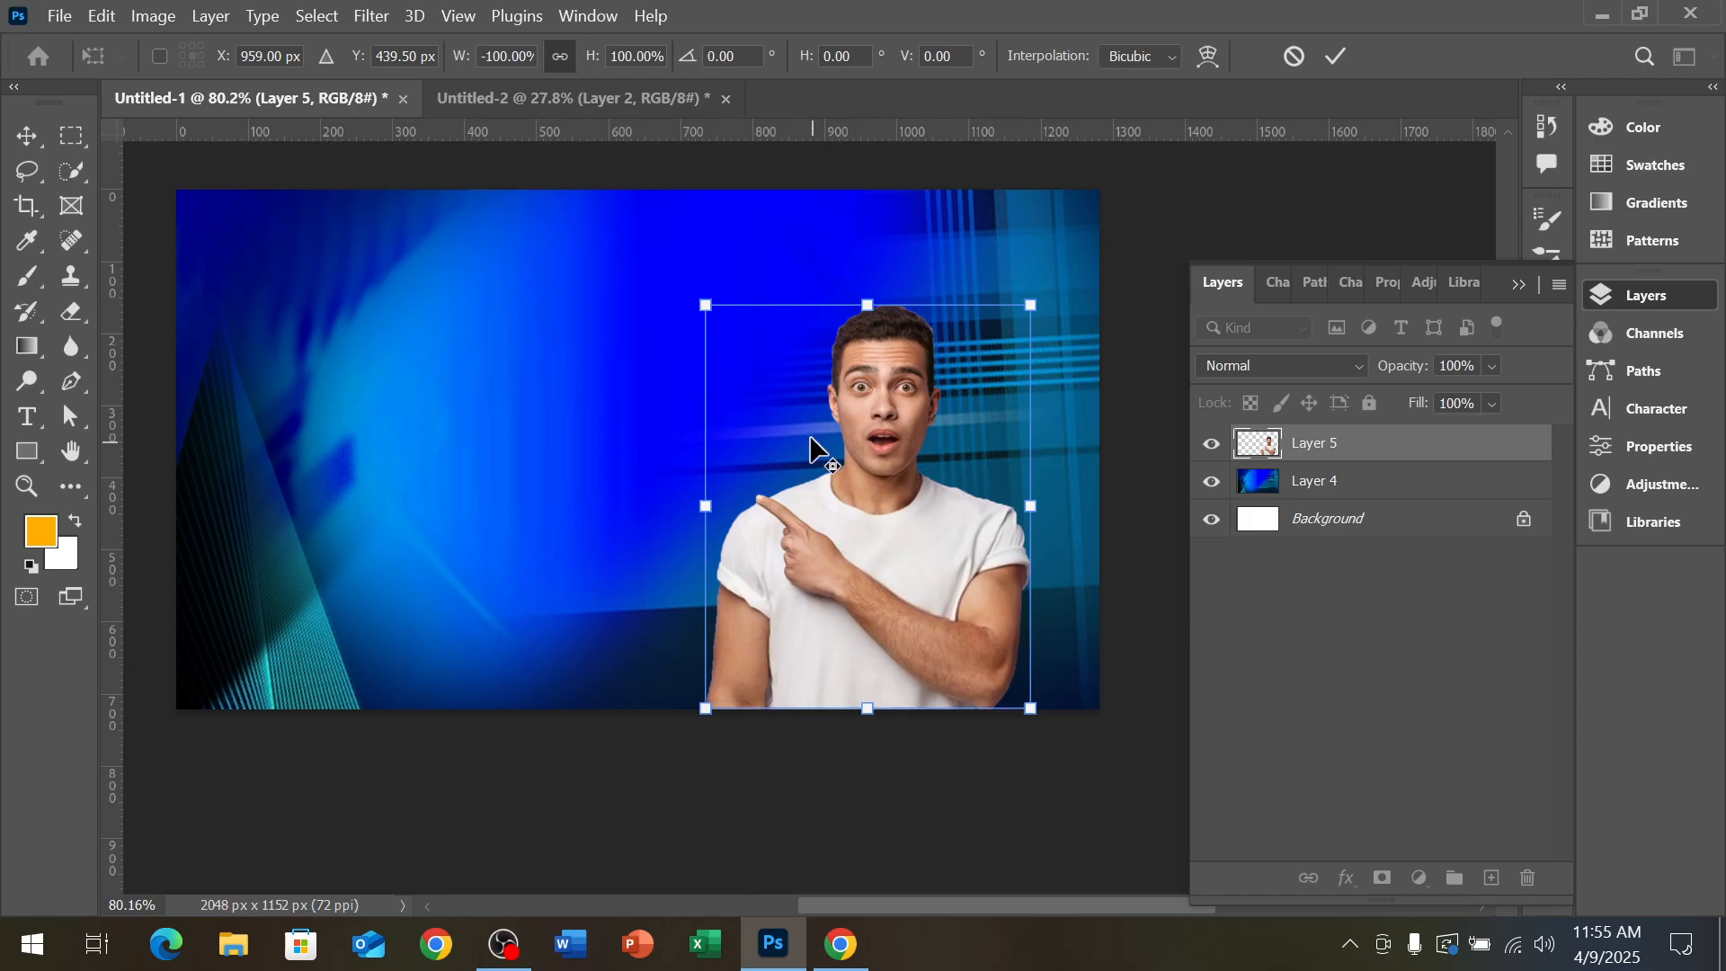
Enlarge the flipped man and place him in the lower-right corner, his far sleeve reaching the thumbnail's right edge
left_click_drag(706, 305, 646, 241)
key("Return")
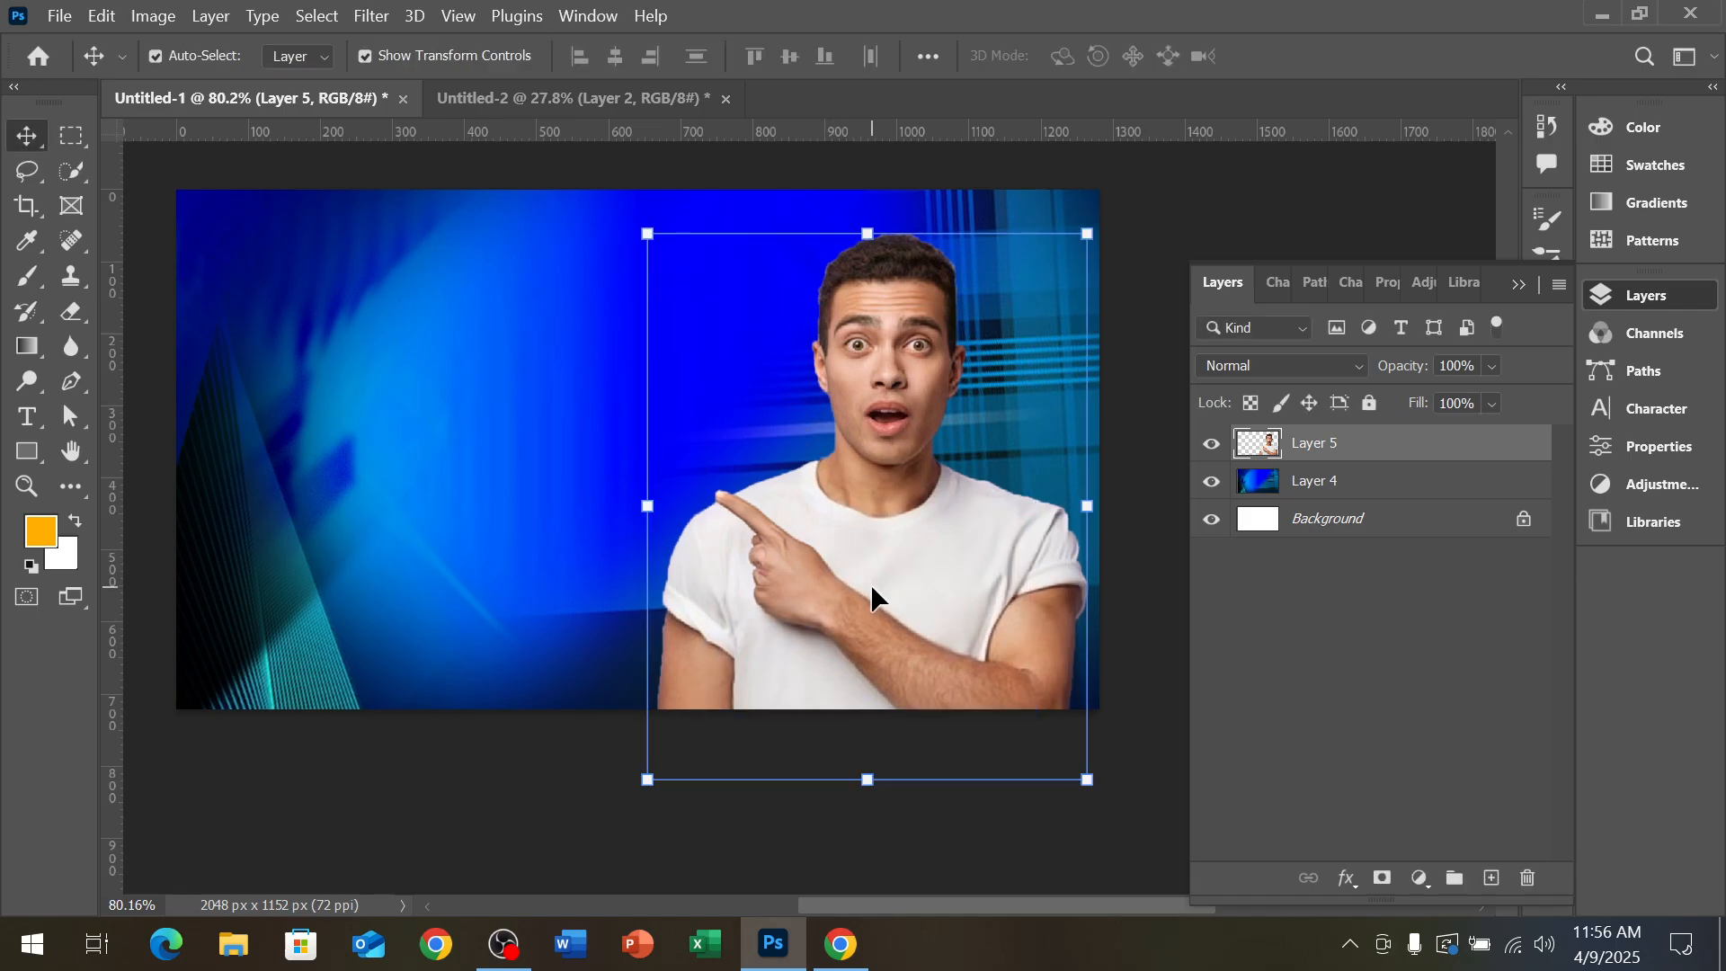
left_click_drag(872, 586, 907, 569)
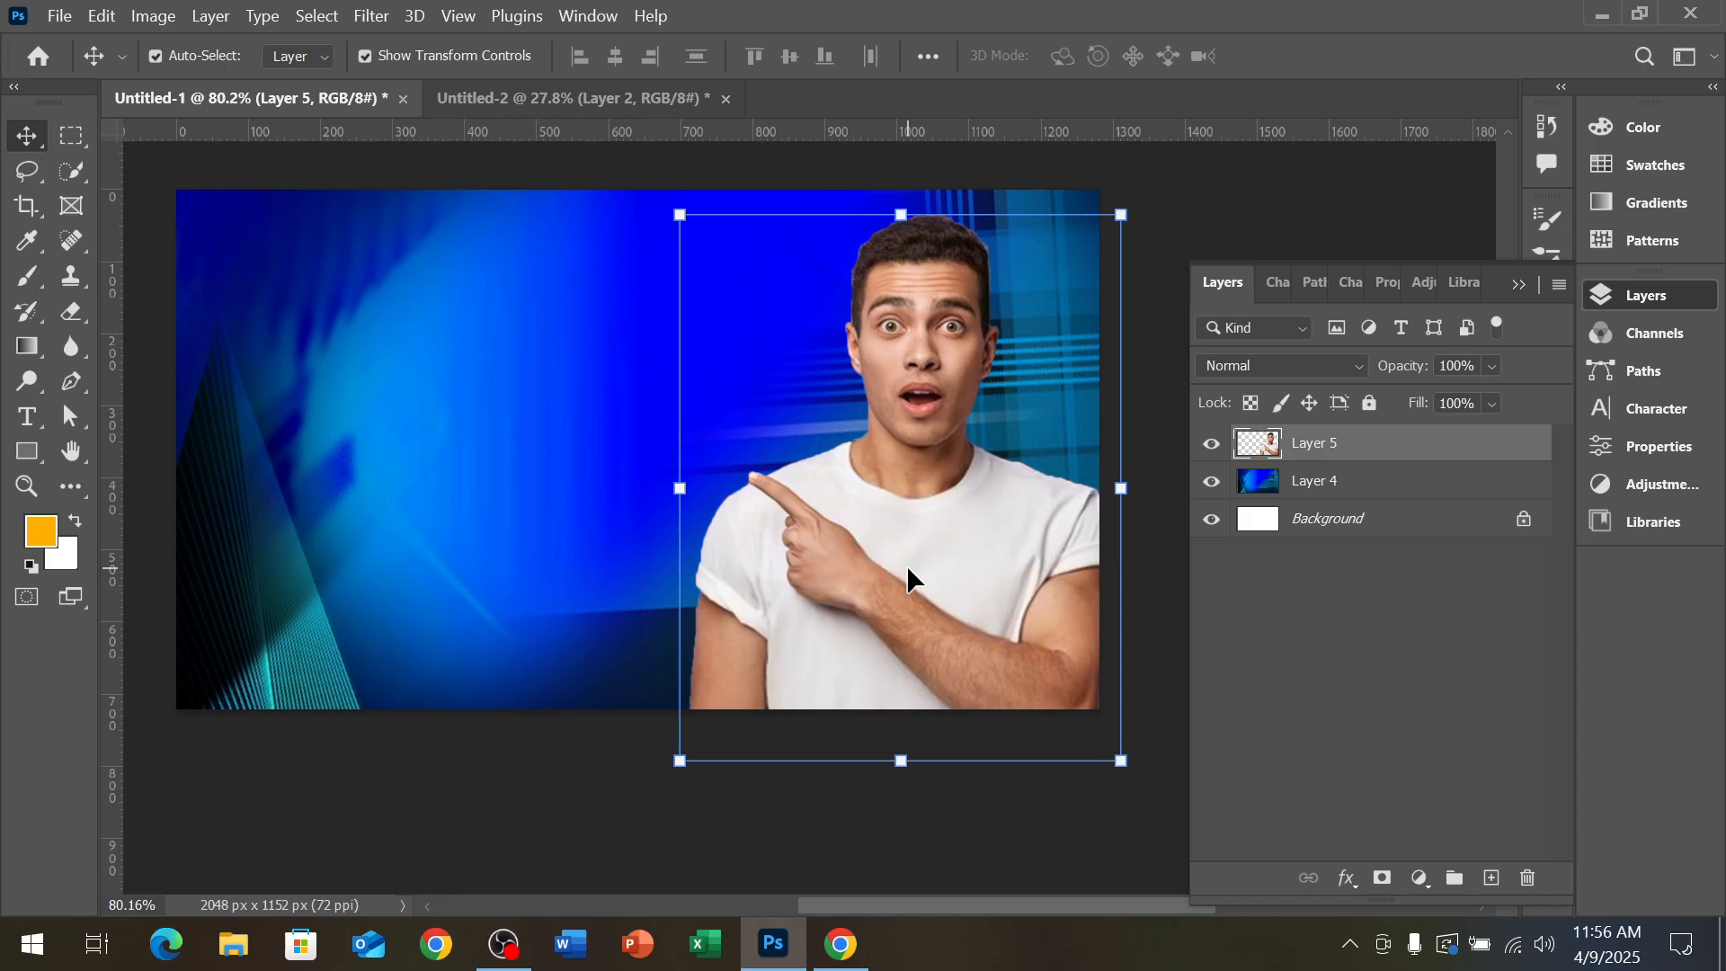
left_click(1206, 191)
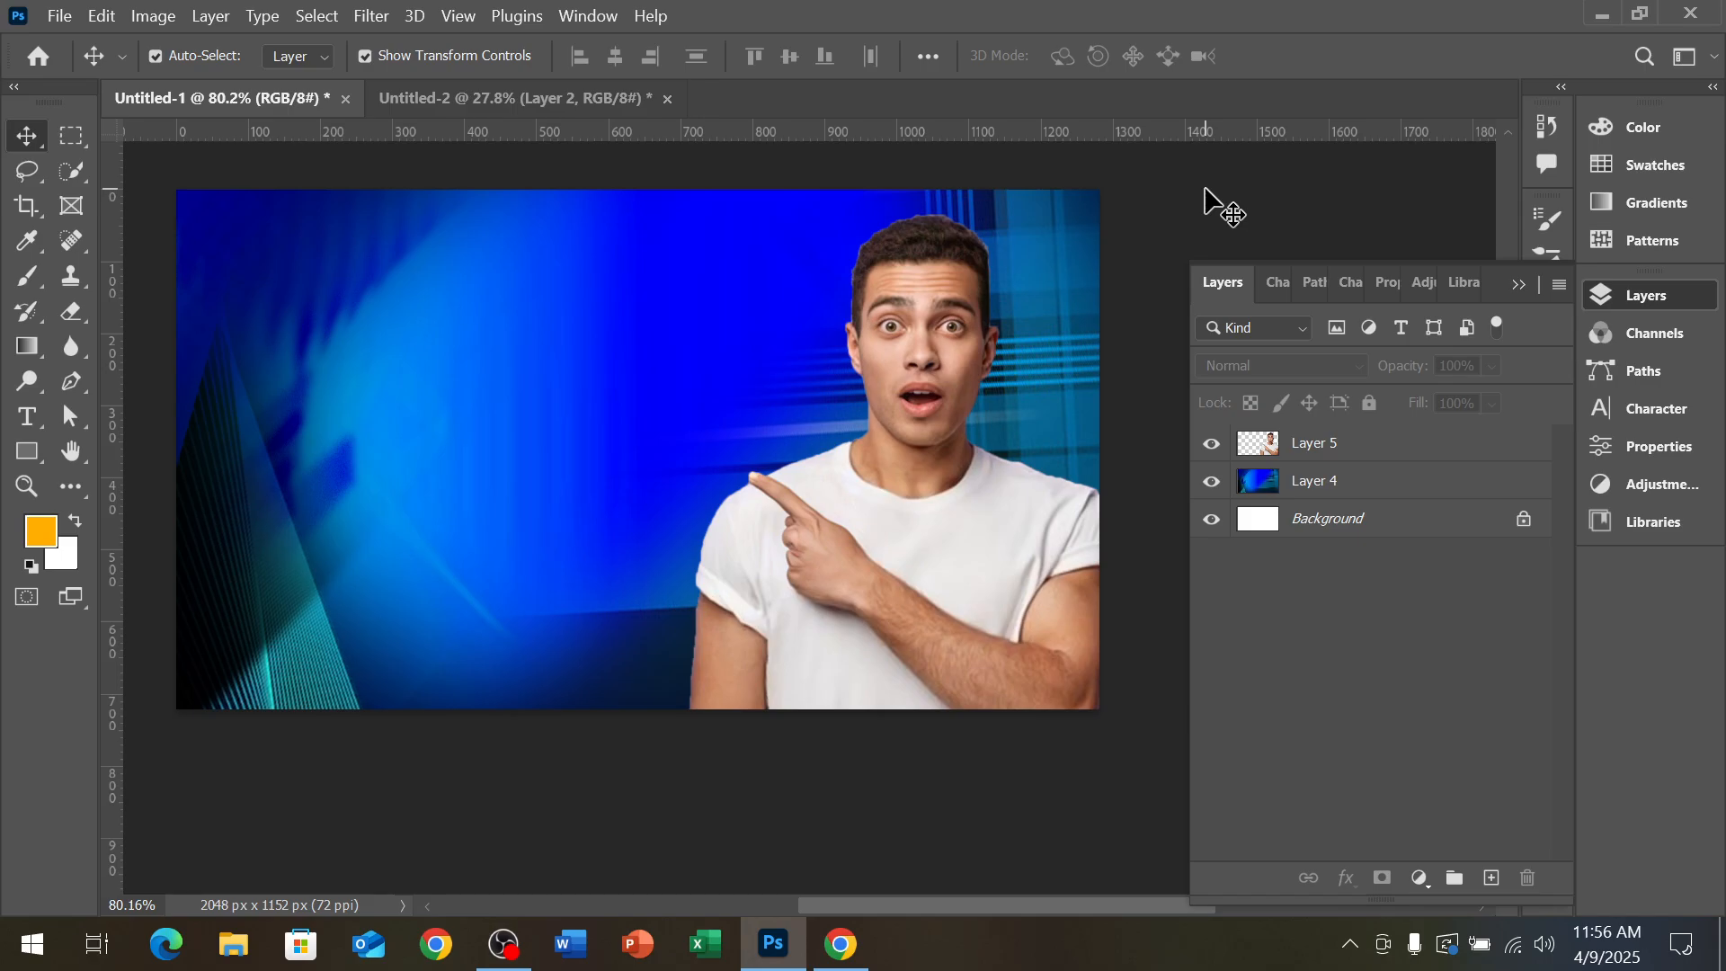
left_click_drag(942, 510, 934, 520)
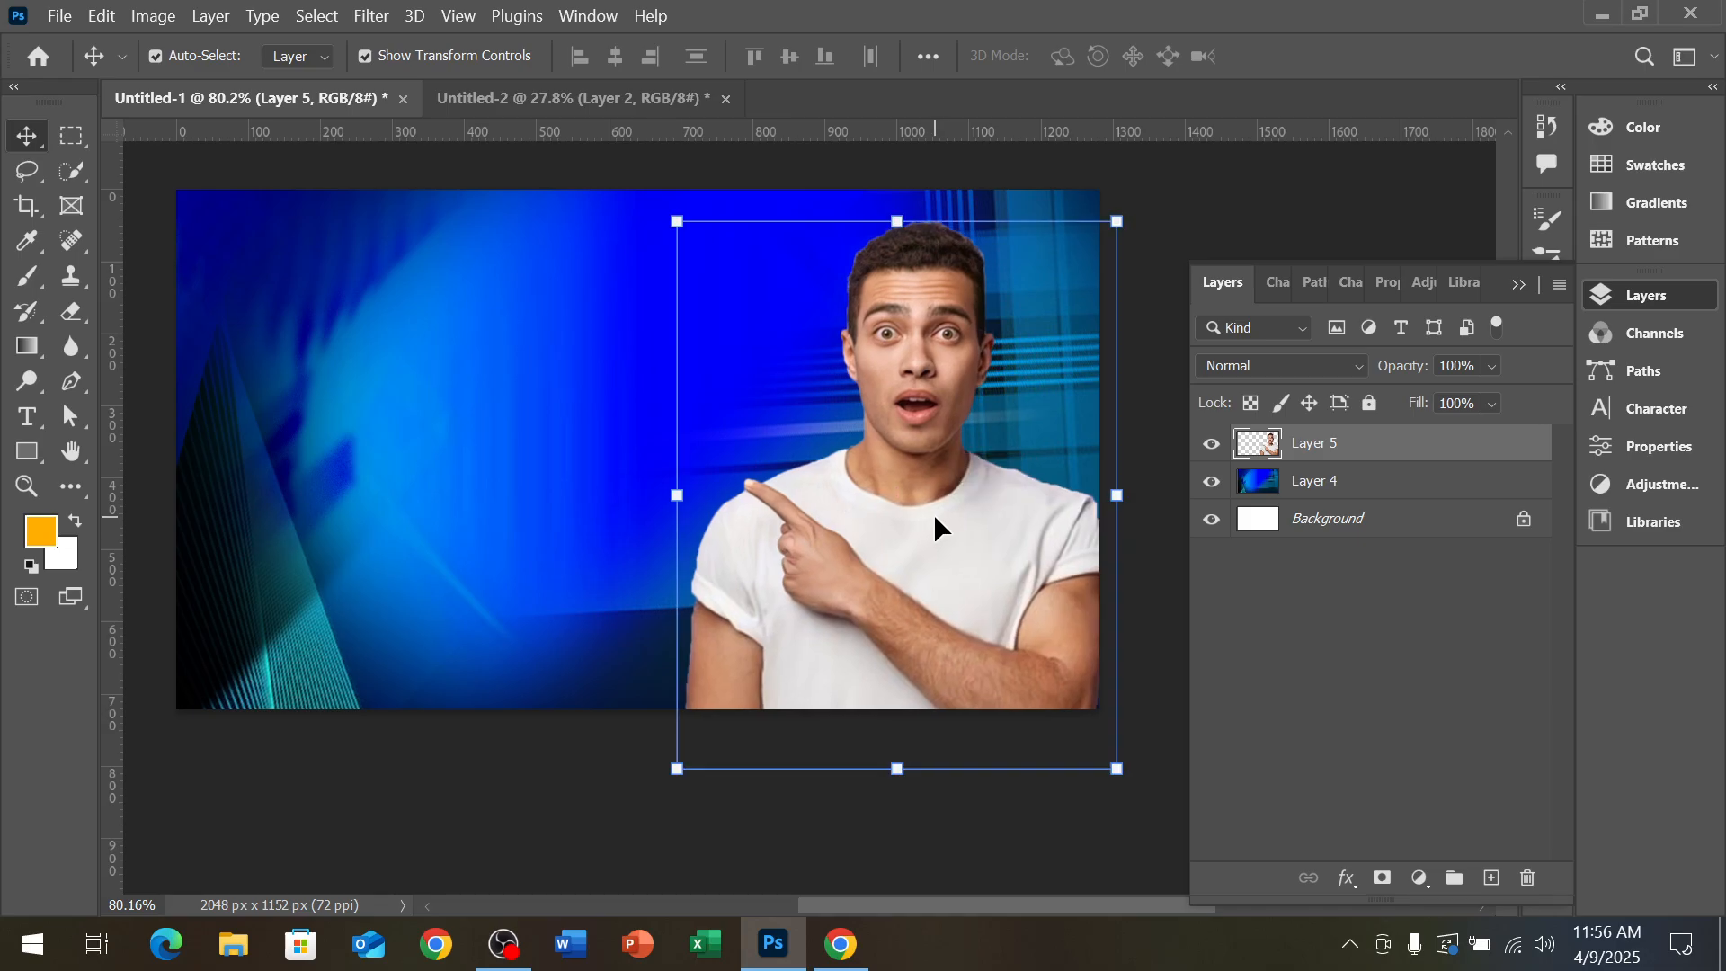
left_click(1233, 225)
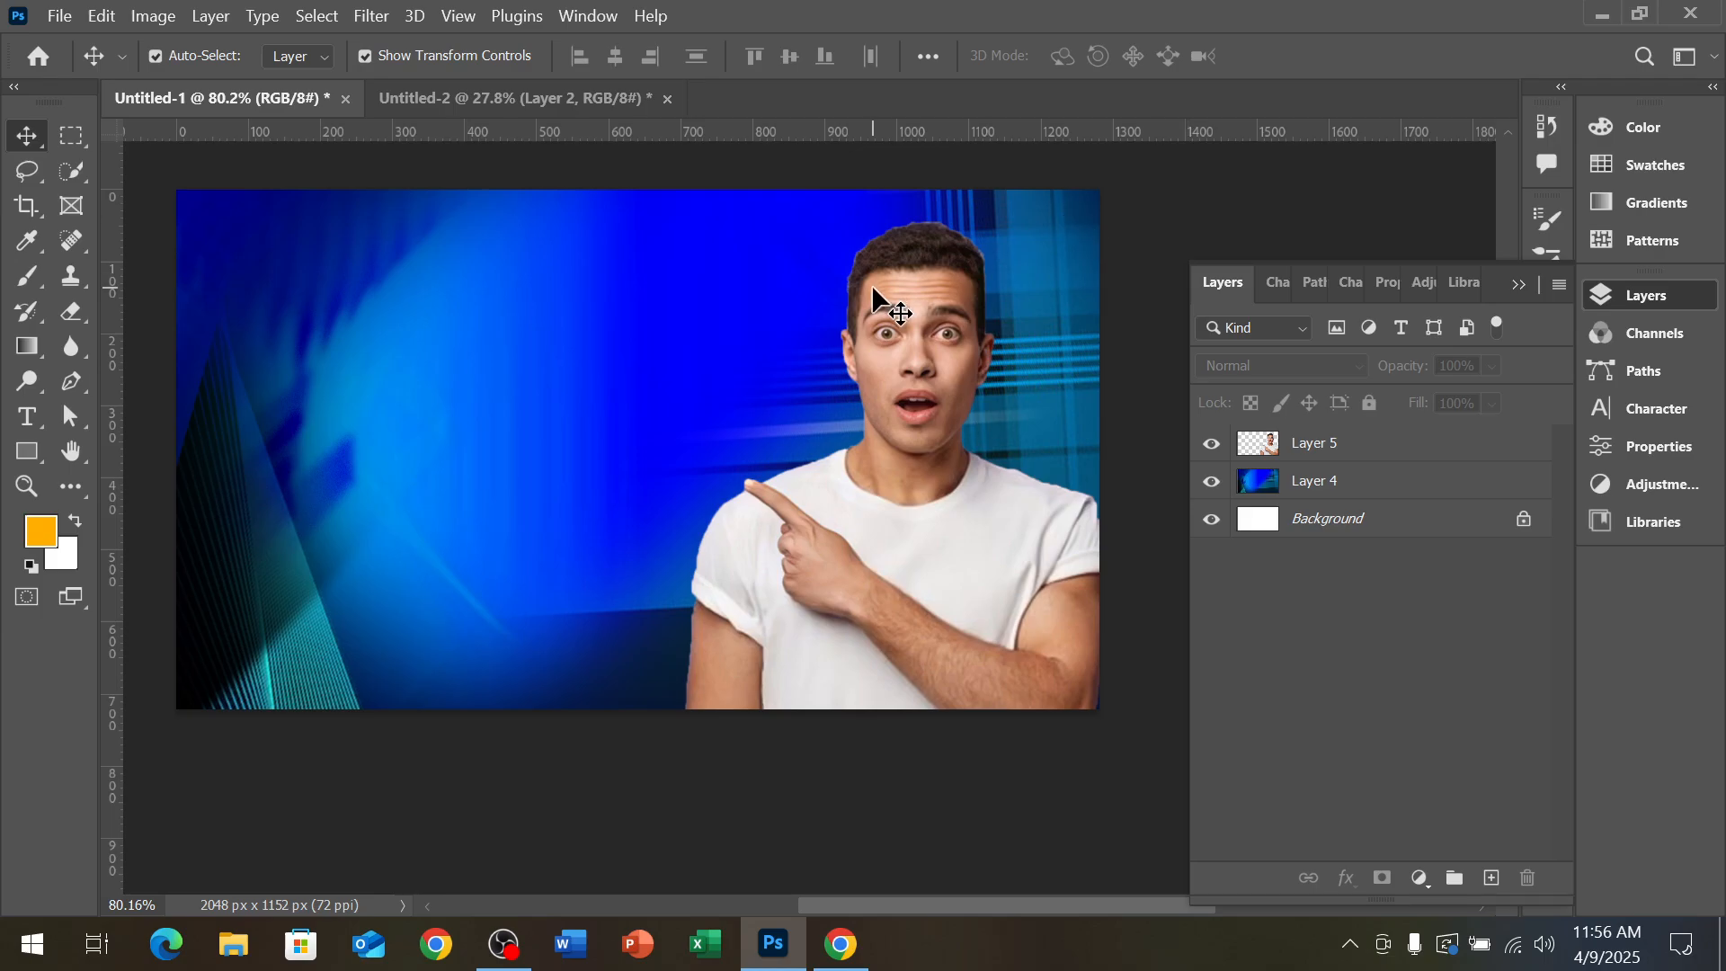
Brighten the man's layer with Levels by setting the white input level to 242
scroll(984, 451, "up", 3)
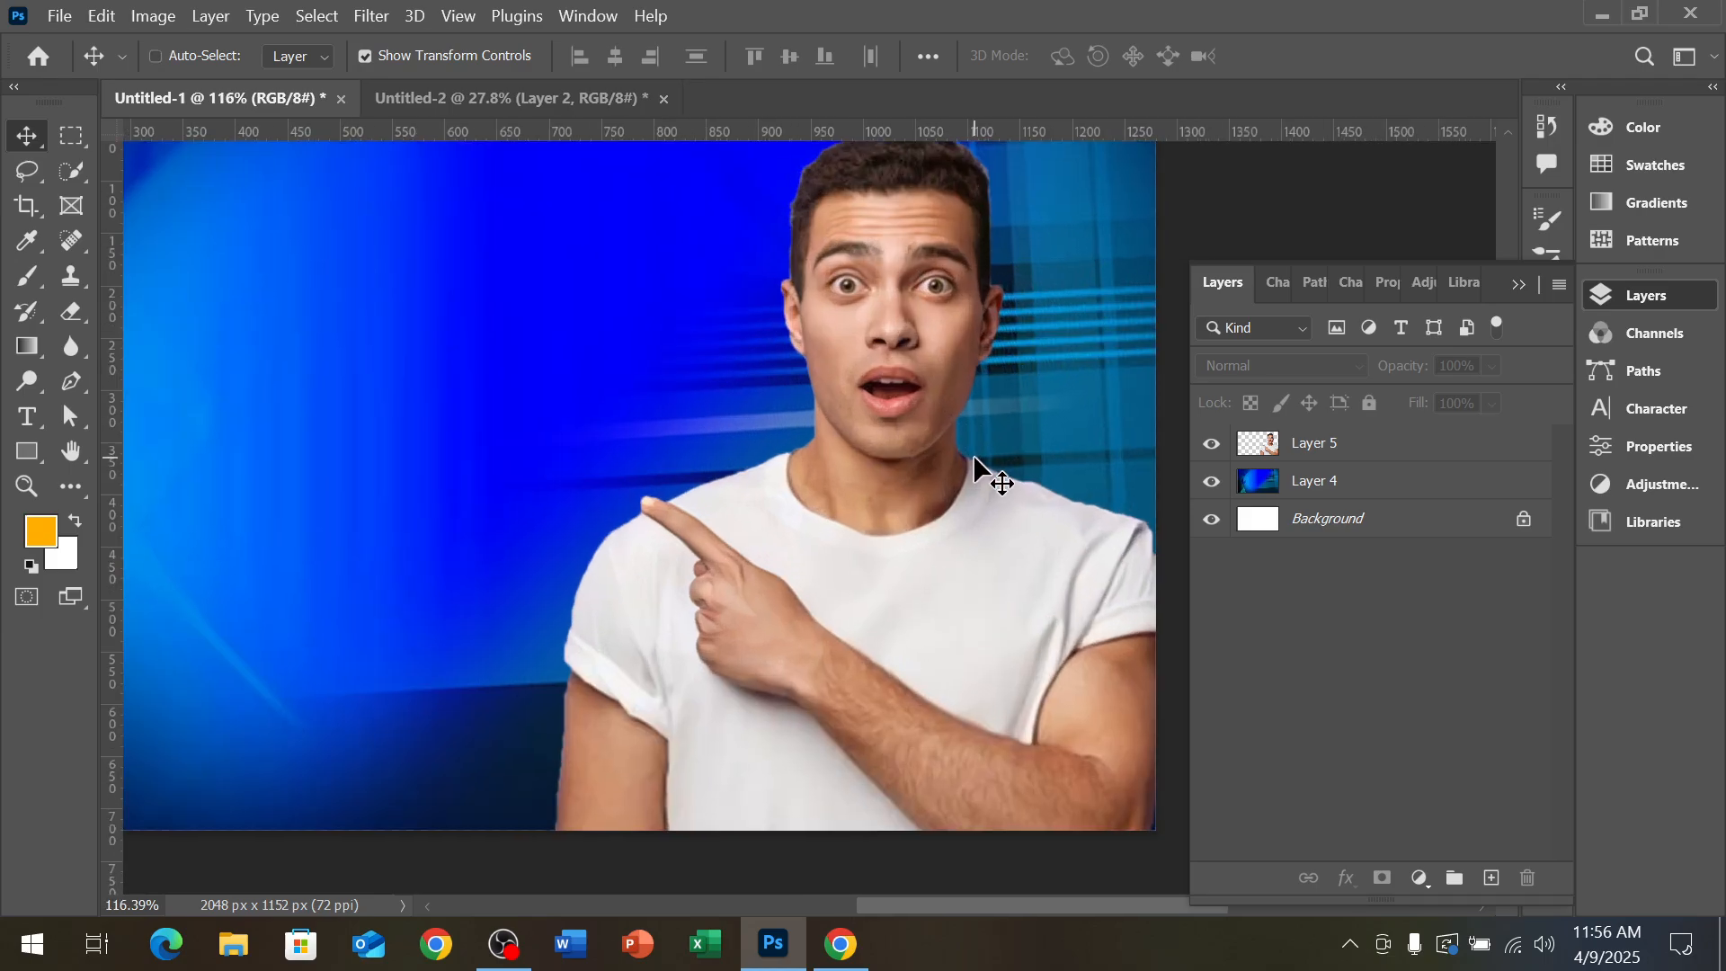
scroll(982, 477, "up", 1)
scroll(935, 562, "down", 1)
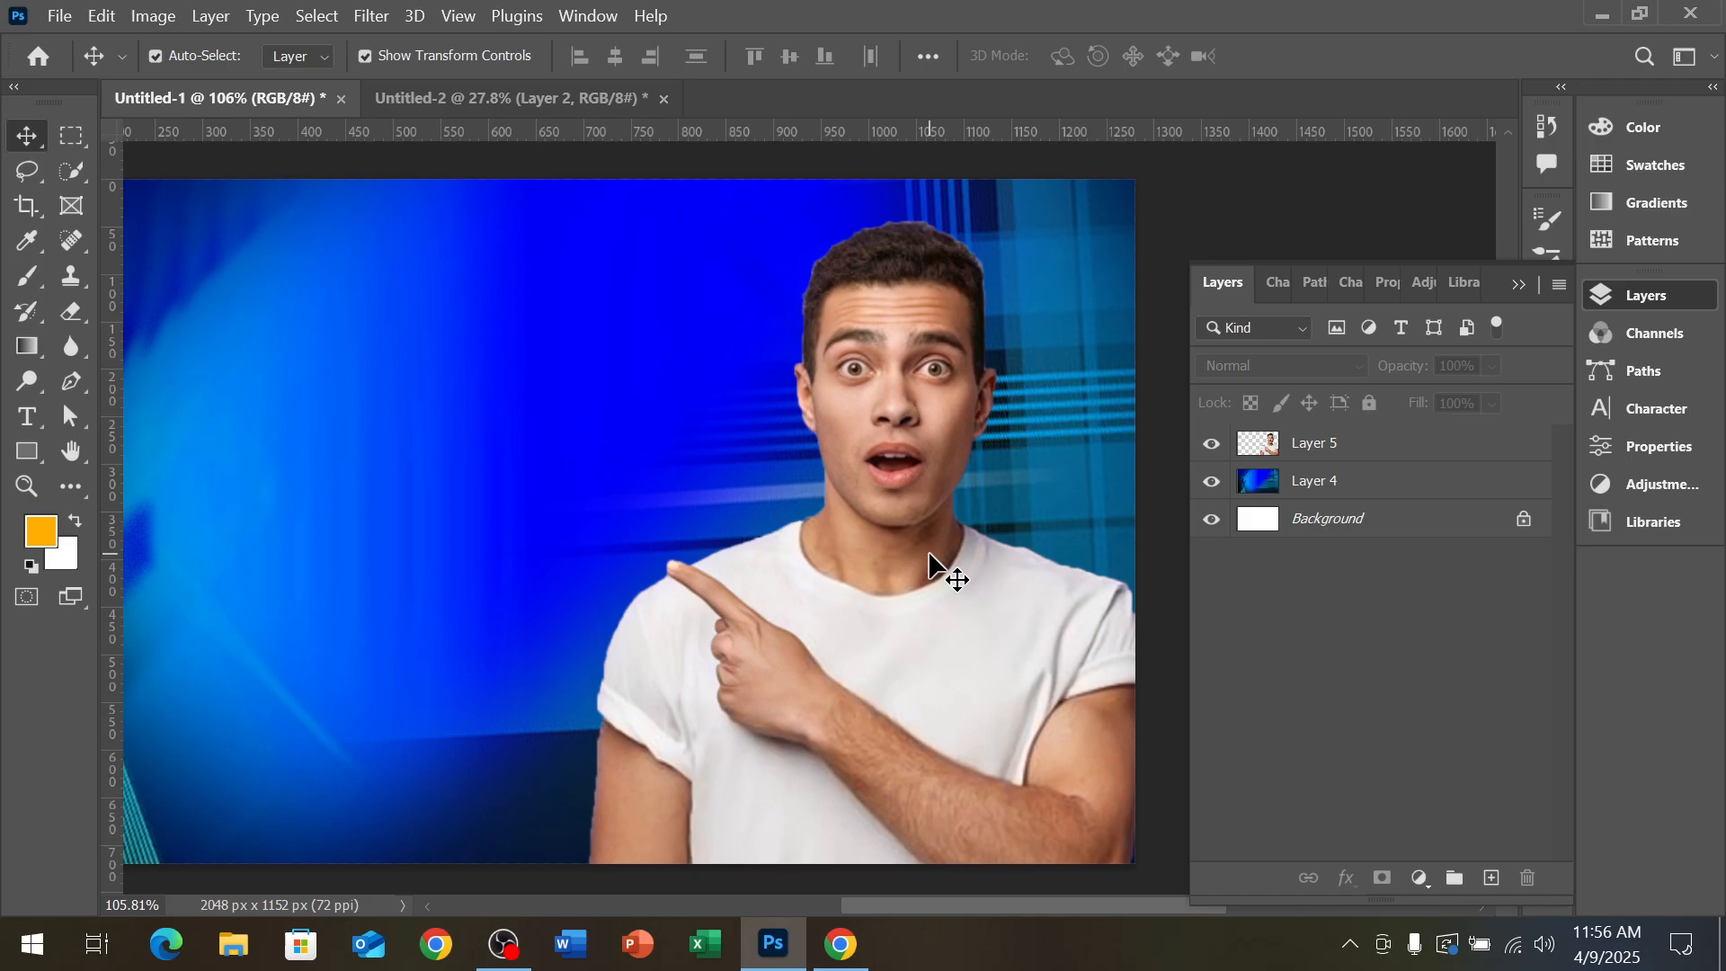
left_click(930, 555)
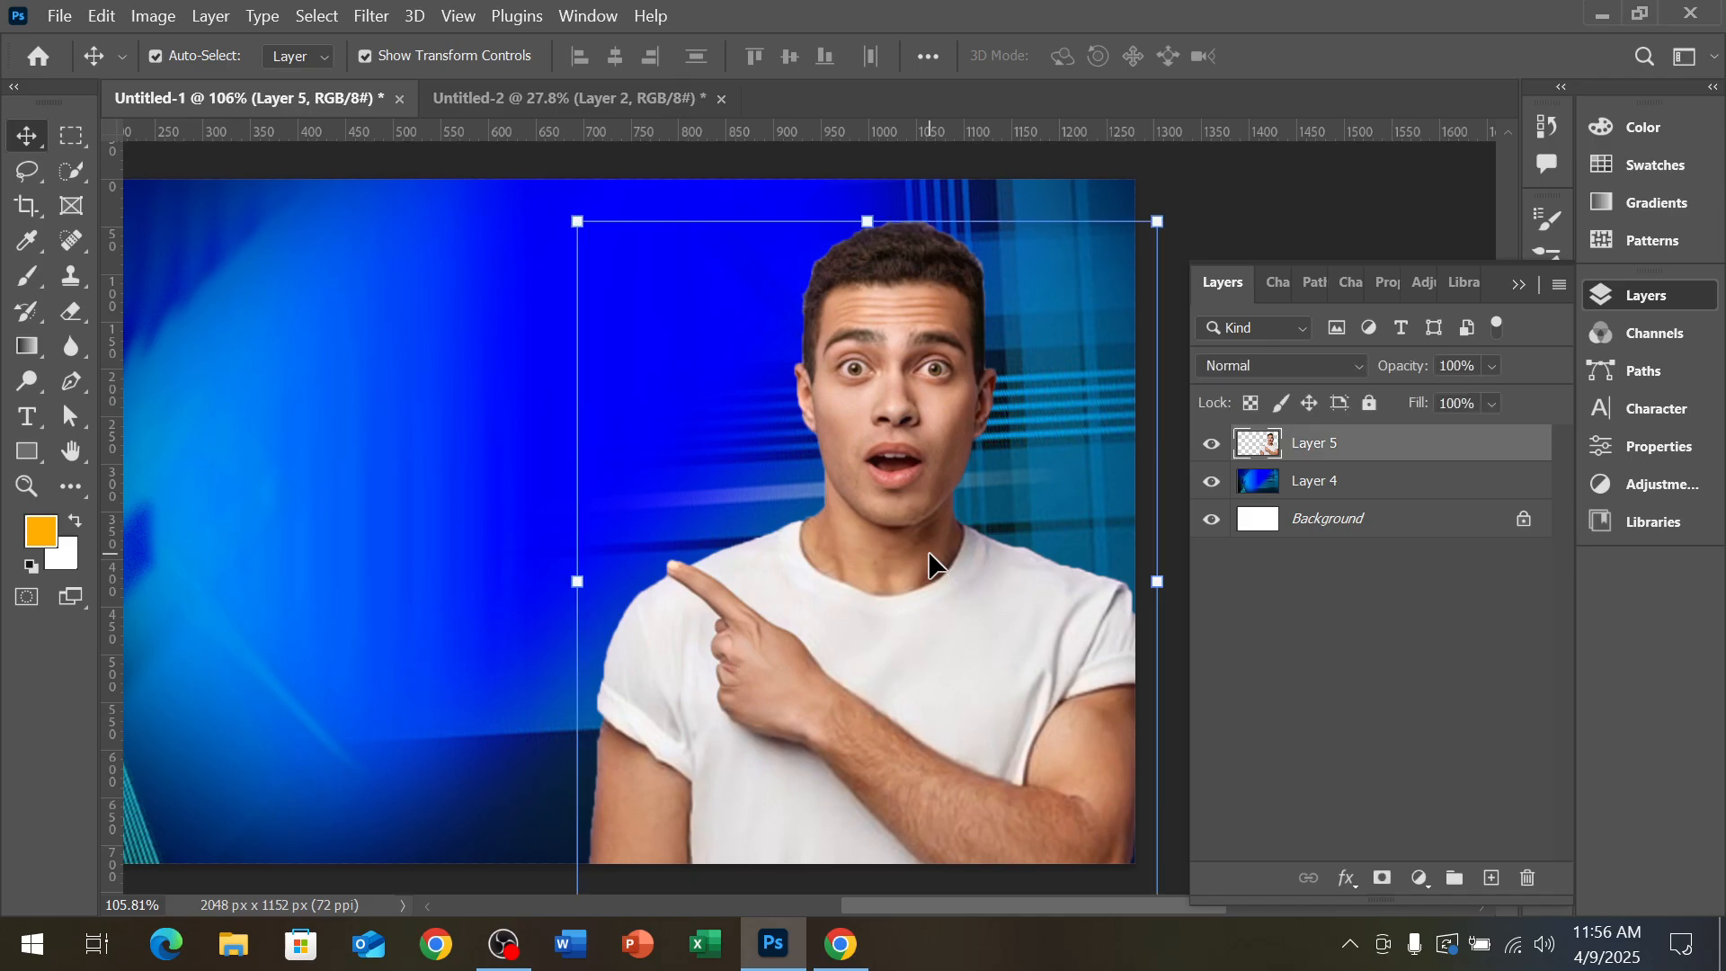
key("ctrl+l")
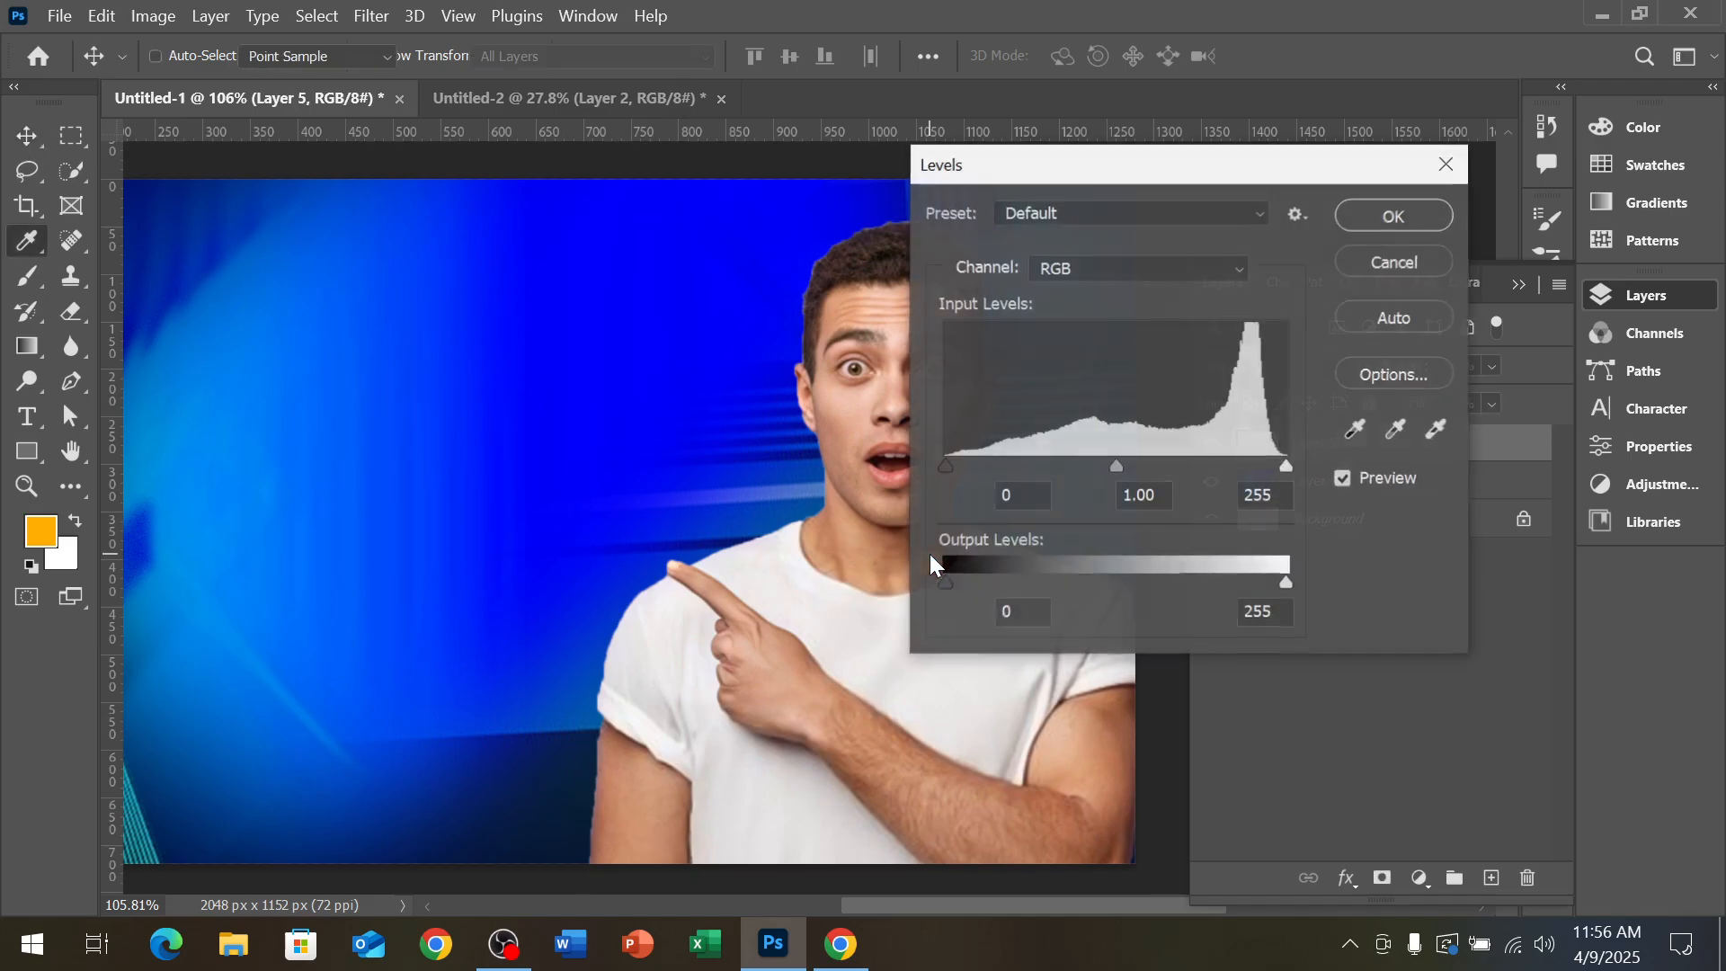
left_click_drag(1287, 467, 1270, 472)
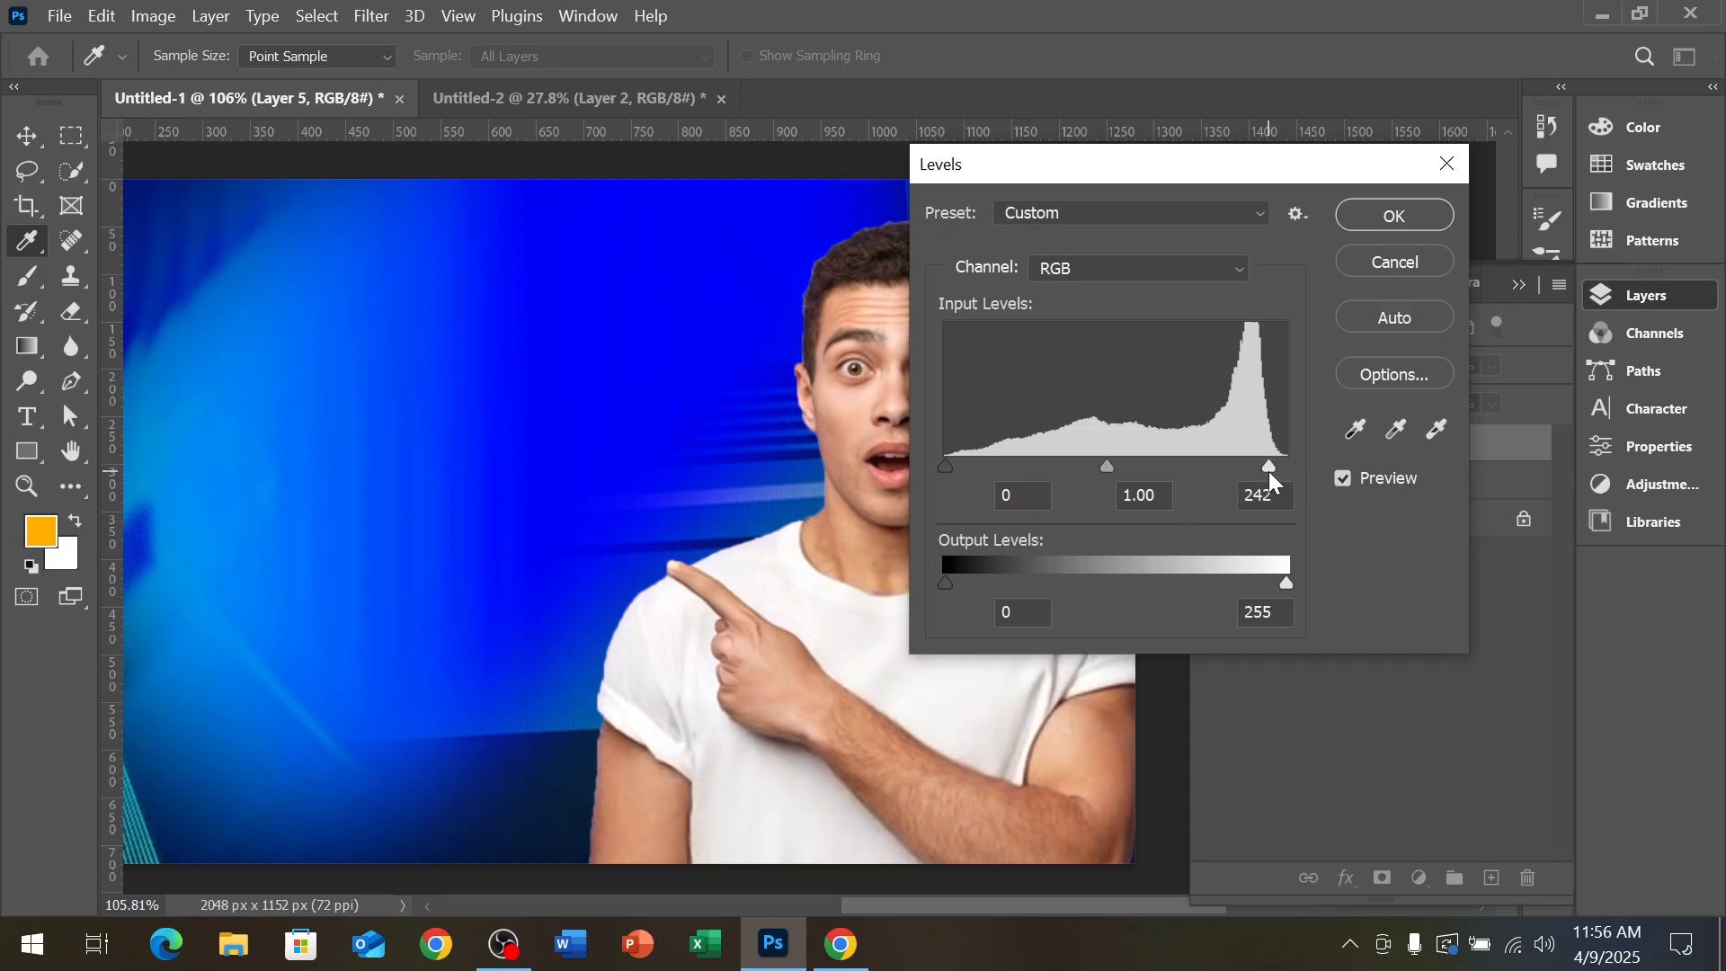
left_click(1395, 217)
key("ctrl")
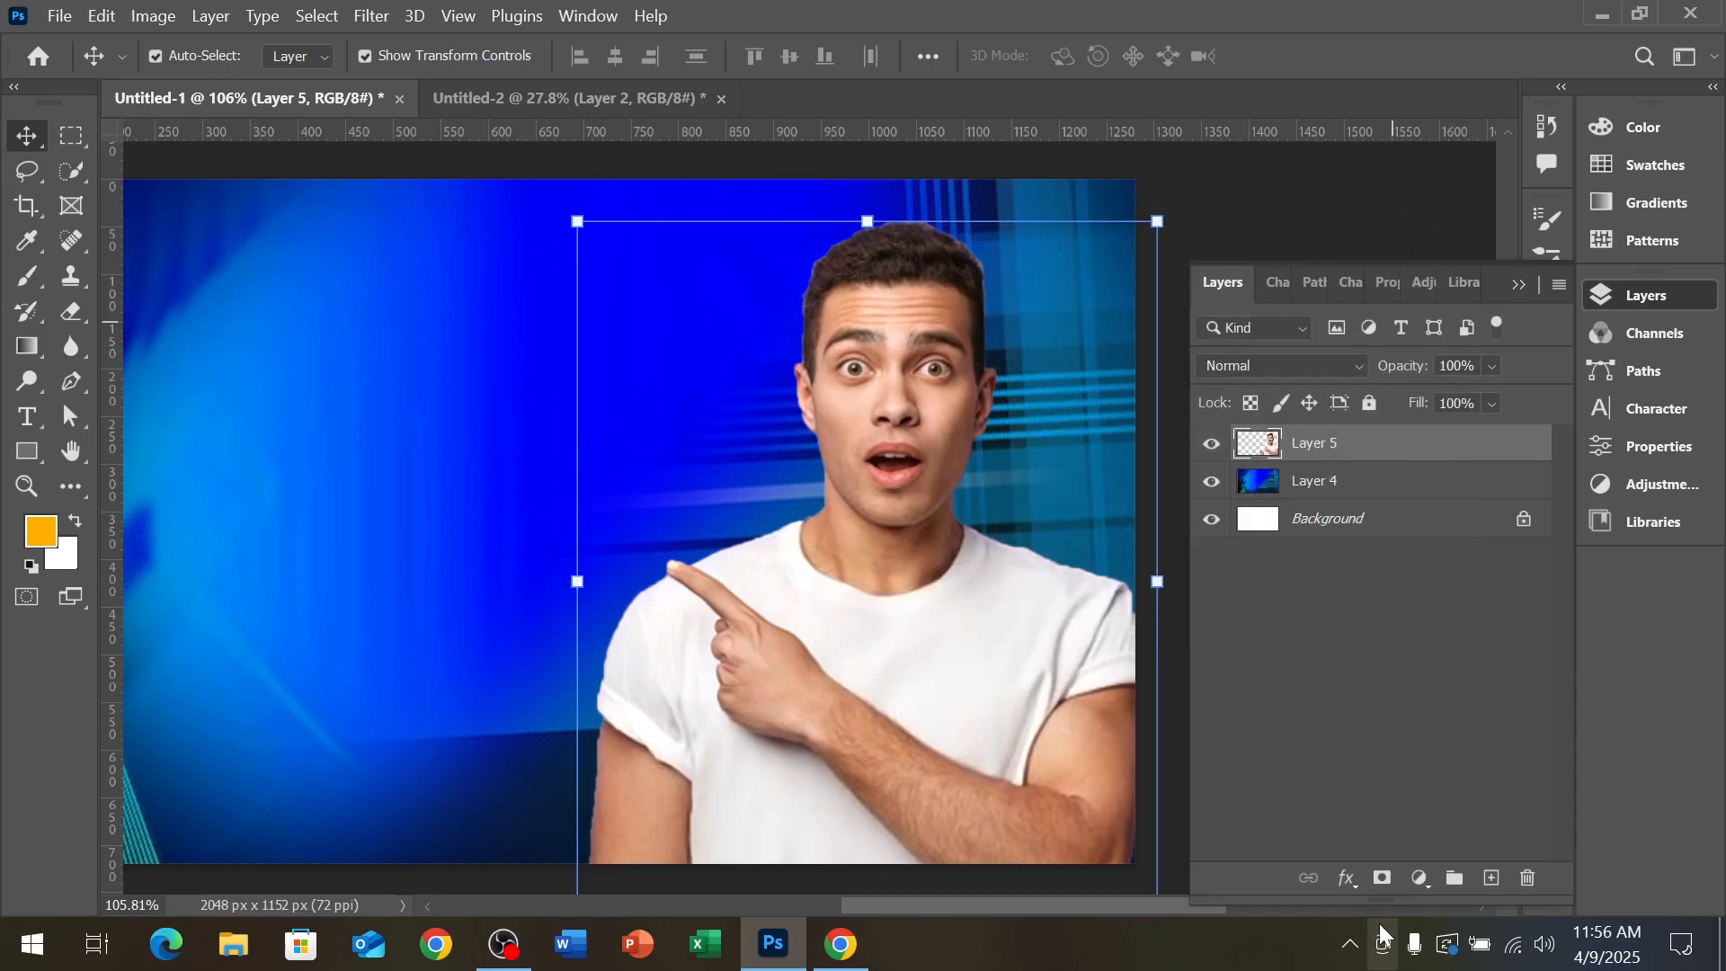
Add a Hue/Saturation adjustment with Hue -5 and Saturation +6, clipped to the man's layer
left_click(1419, 879)
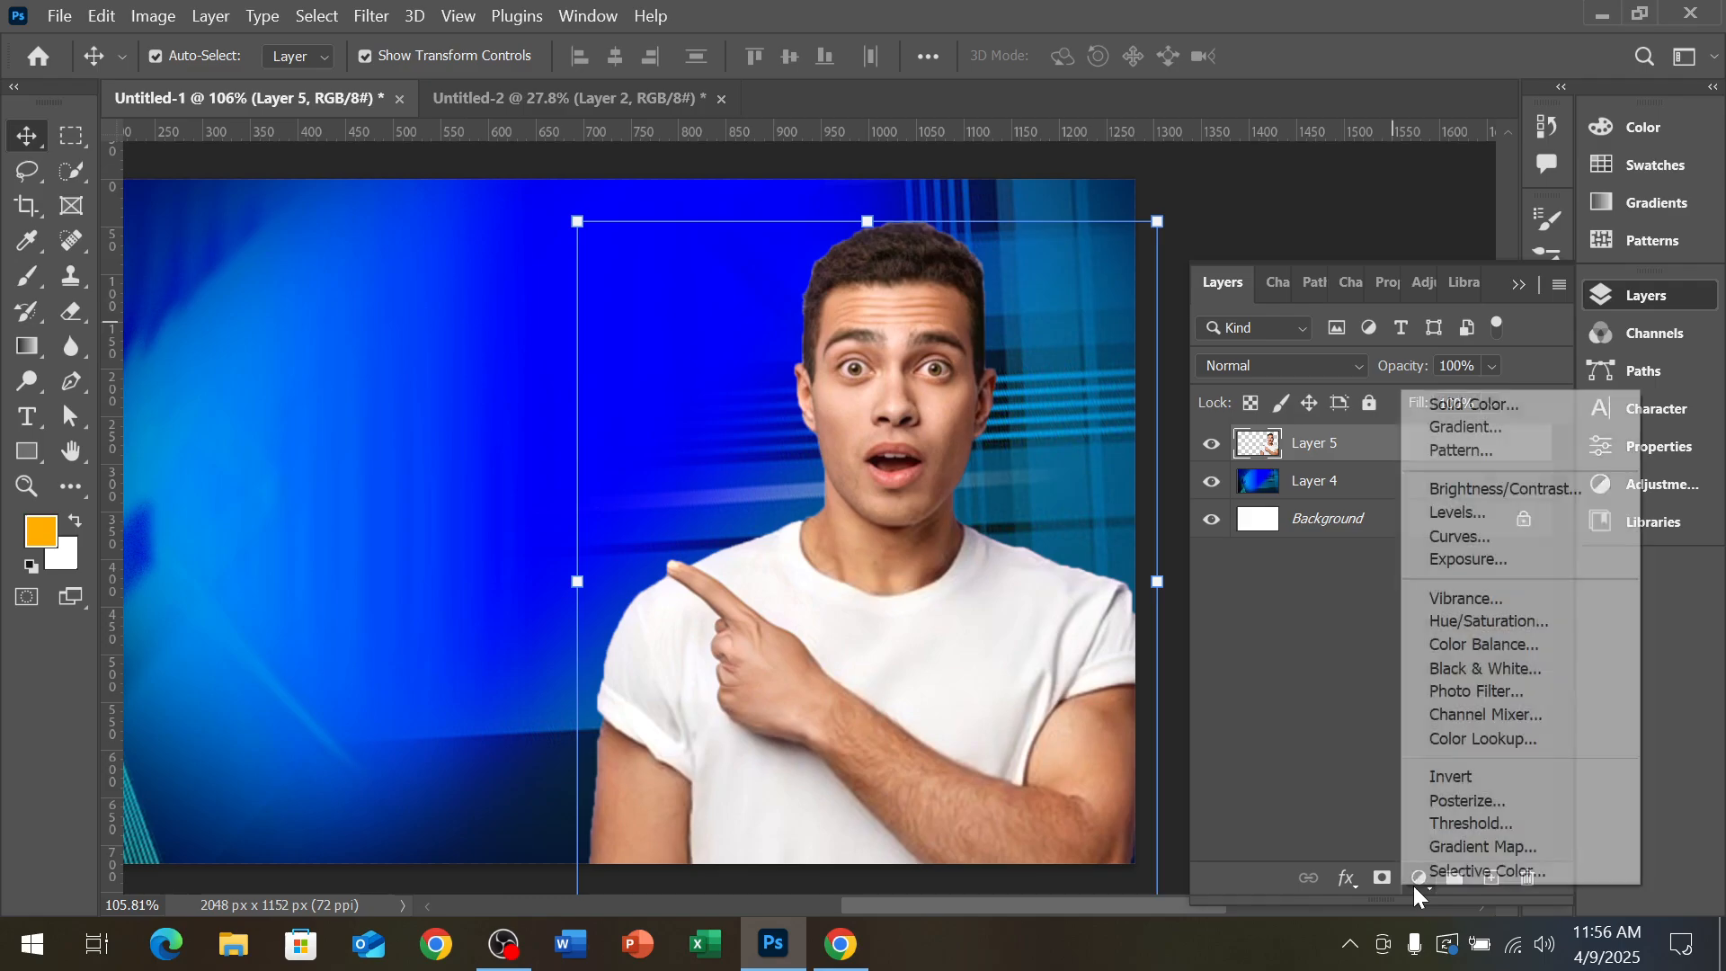
left_click(1461, 622)
left_click_drag(1376, 471, 1383, 533)
left_click(1369, 741)
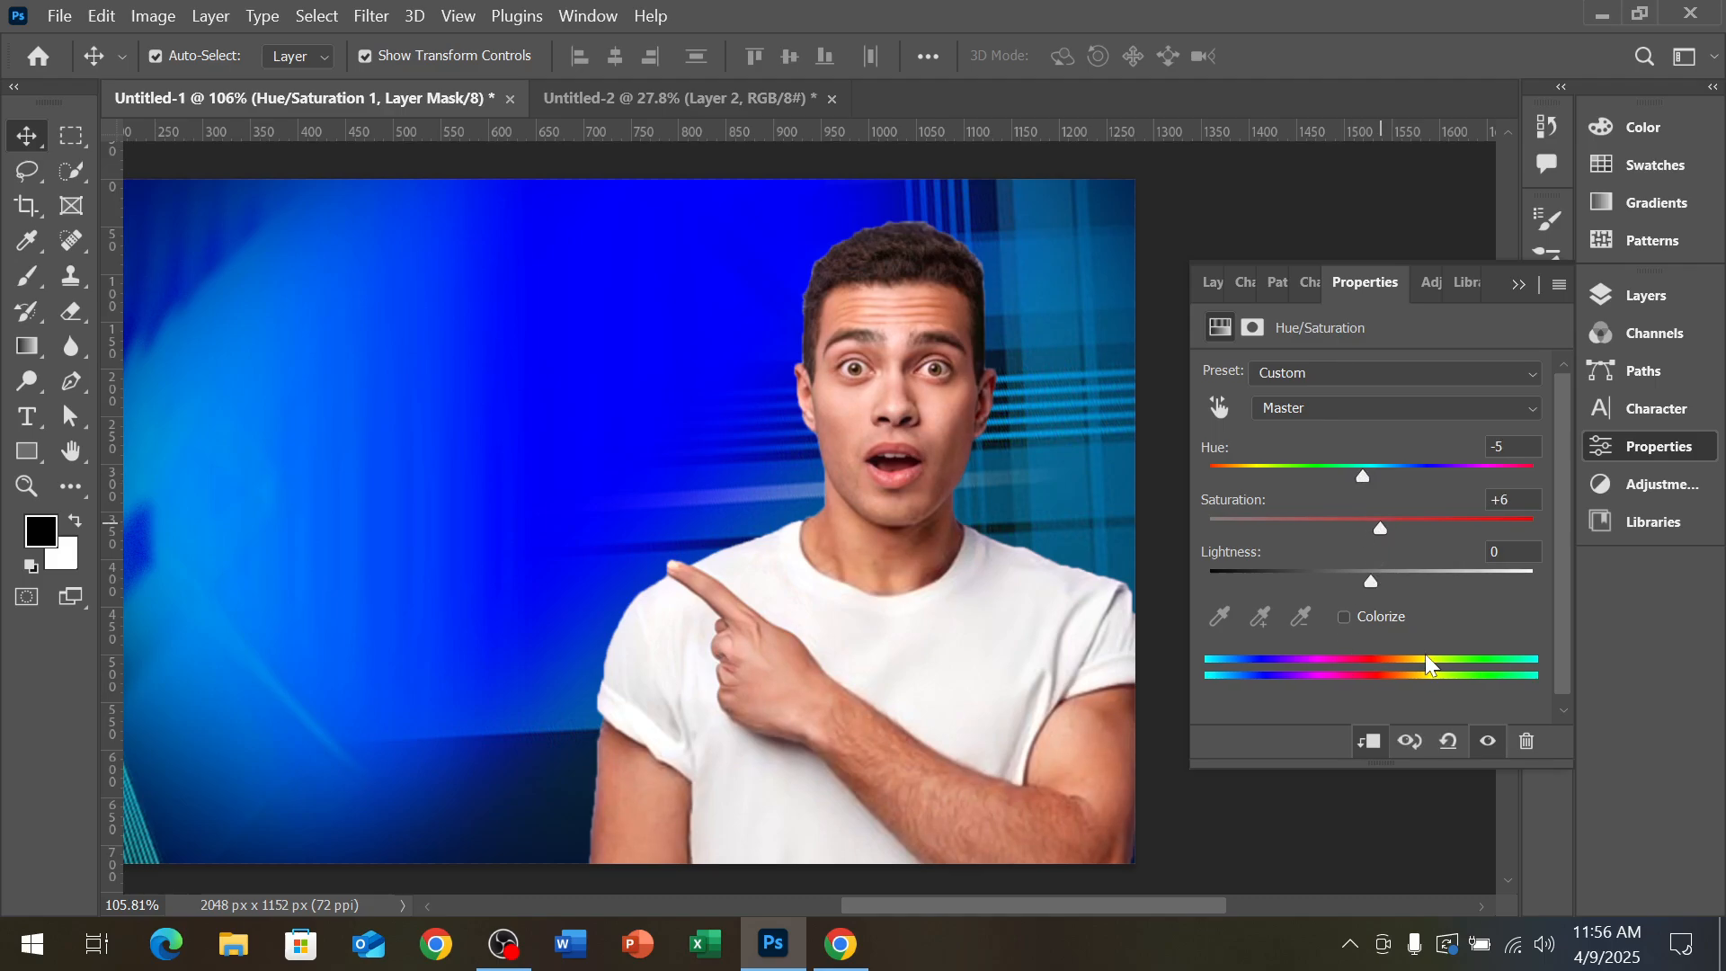
left_click(1360, 363)
left_click(1359, 363)
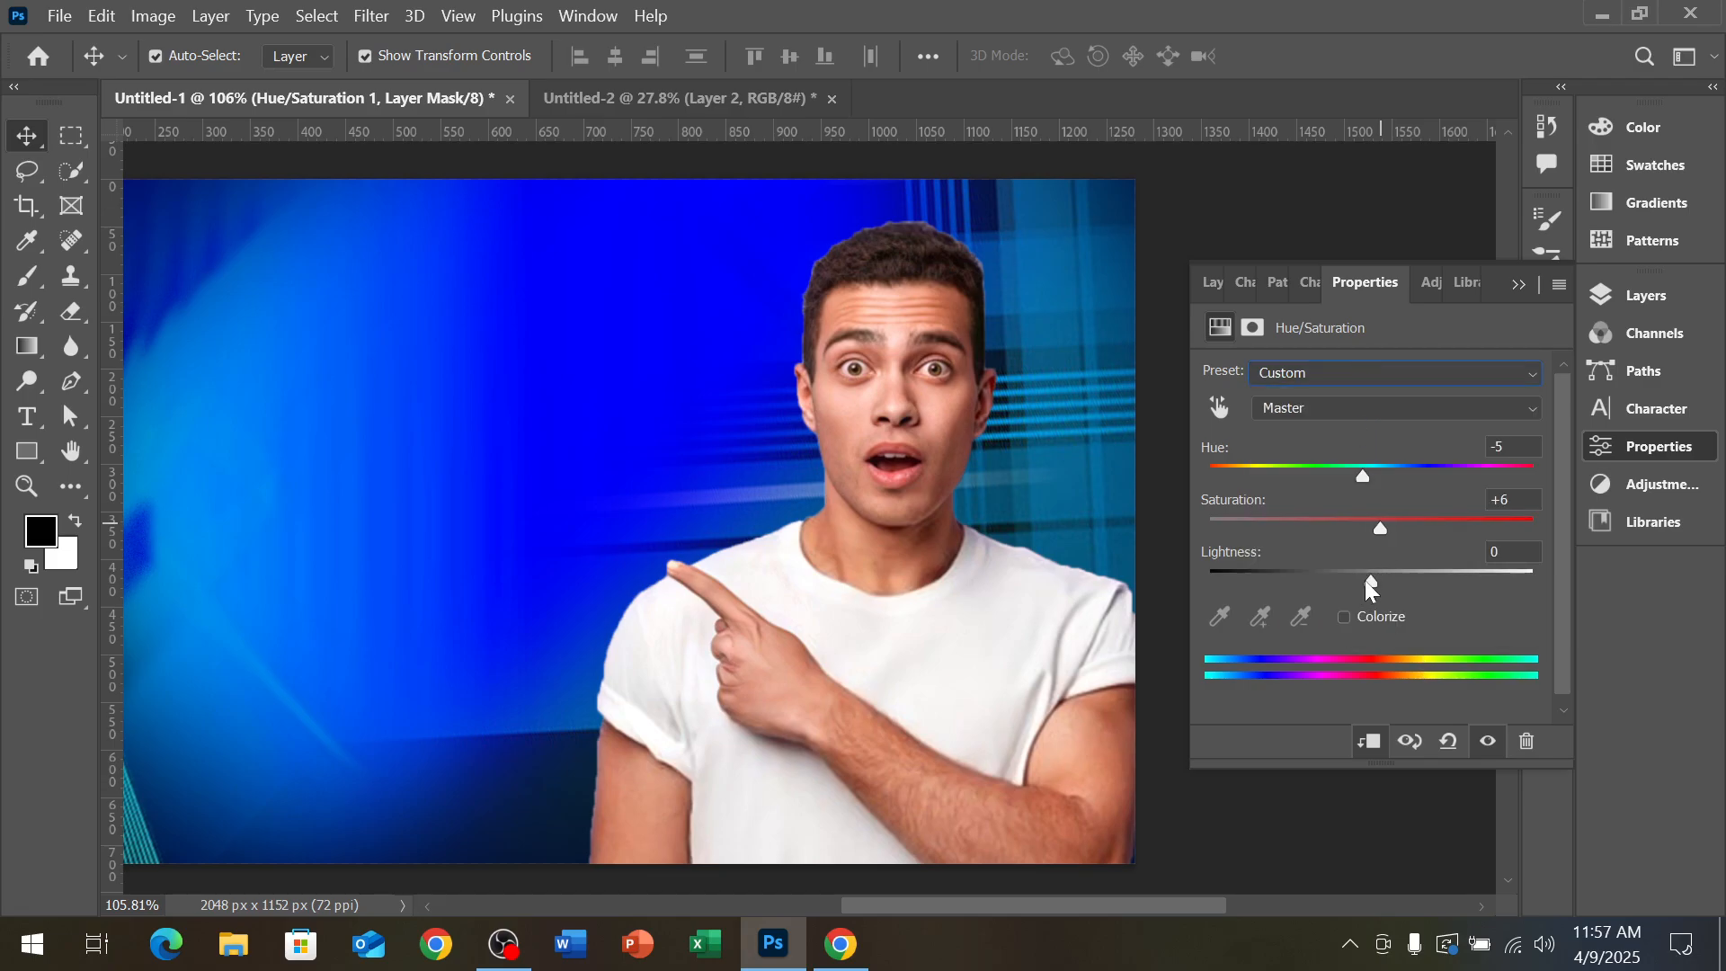
left_click(1518, 286)
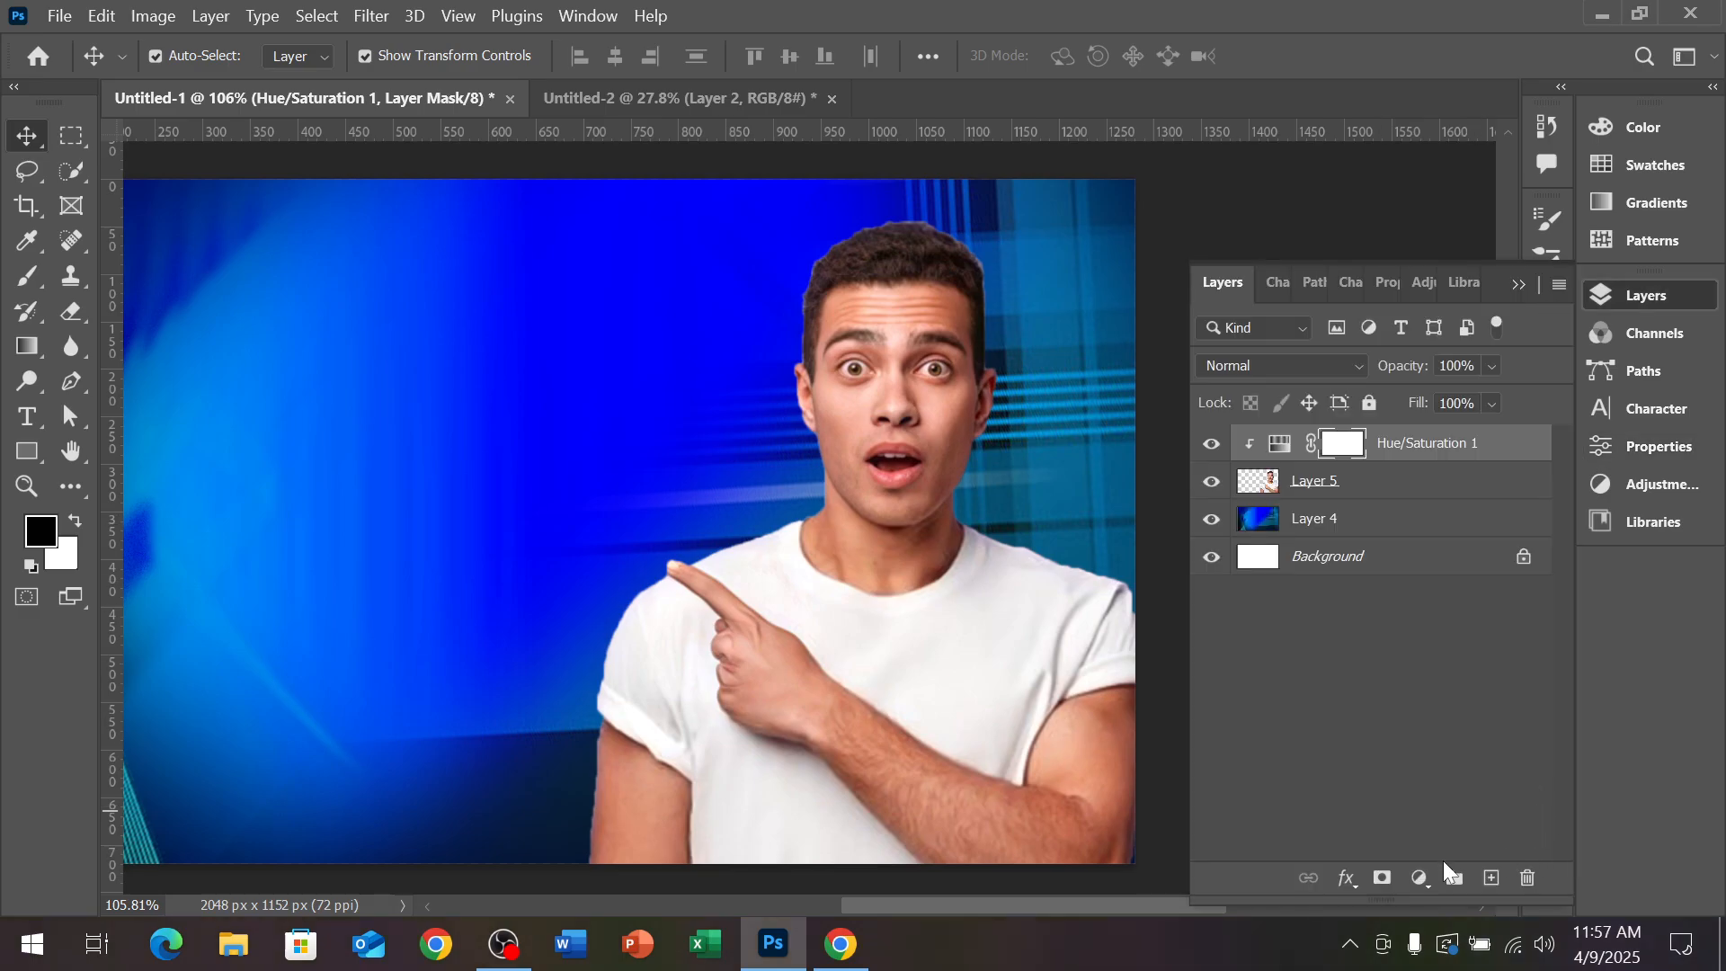
Add a Color Balance adjustment clipped to the man's layer, with midtones Cyan-Red at +24 and Yellow-Blue shifted slightly toward yellow
left_click(1419, 883)
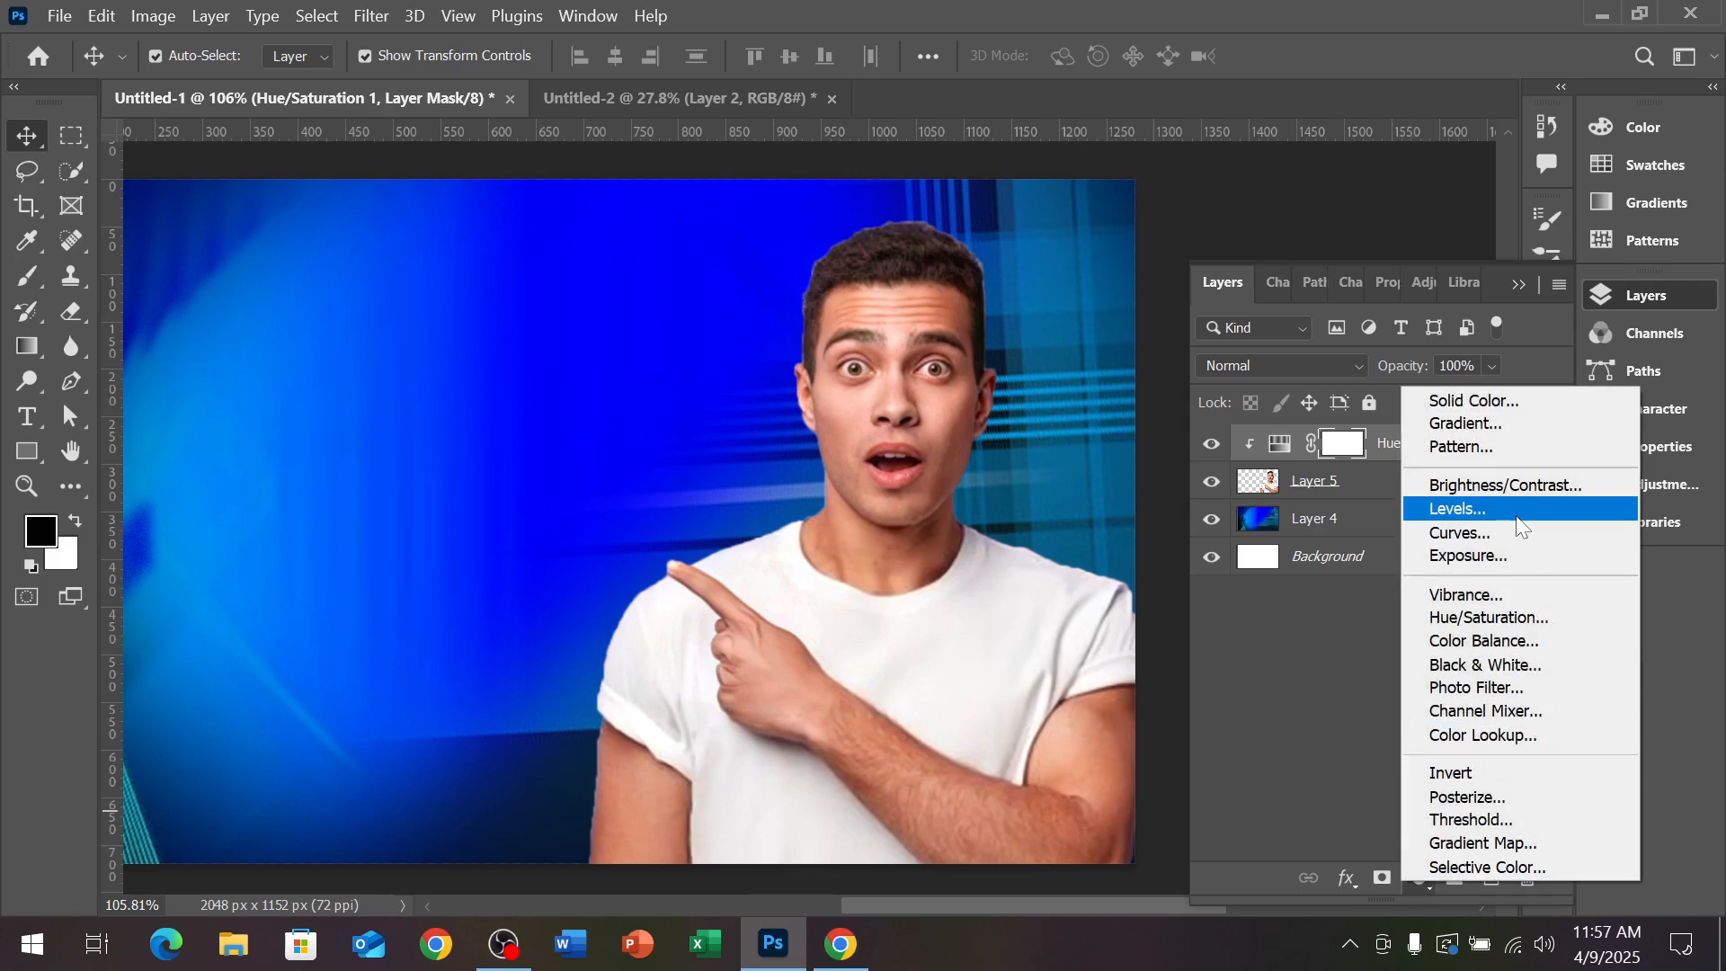
left_click(1508, 649)
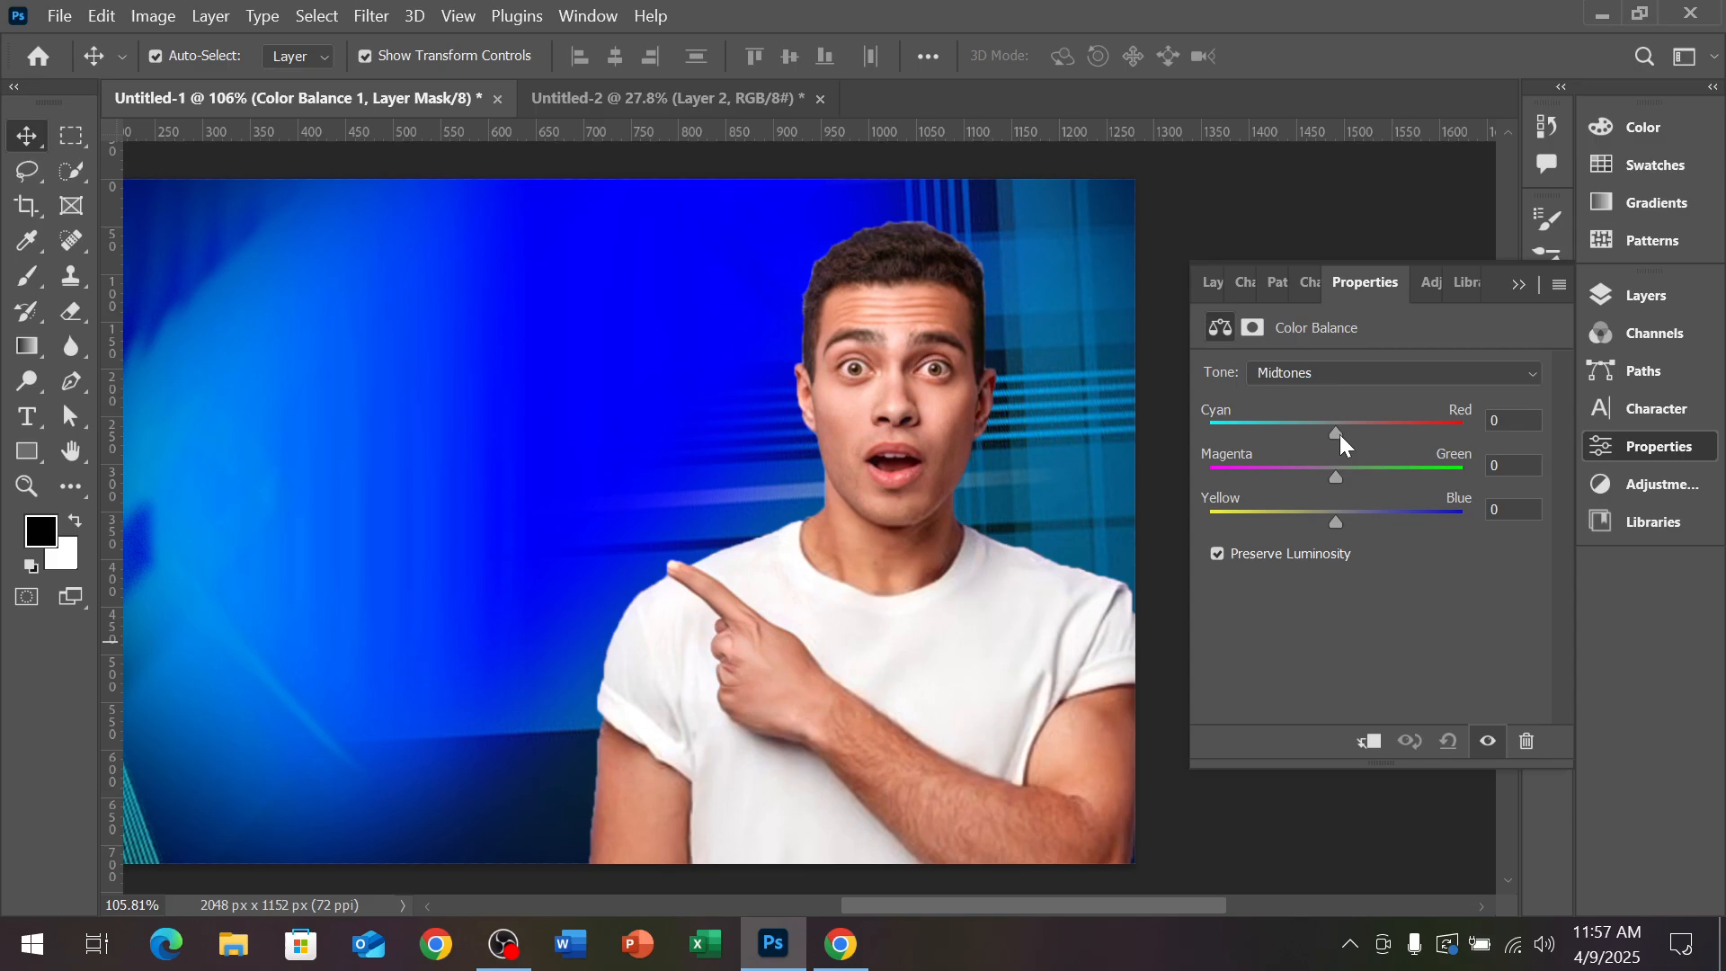
left_click_drag(1341, 429, 1367, 430)
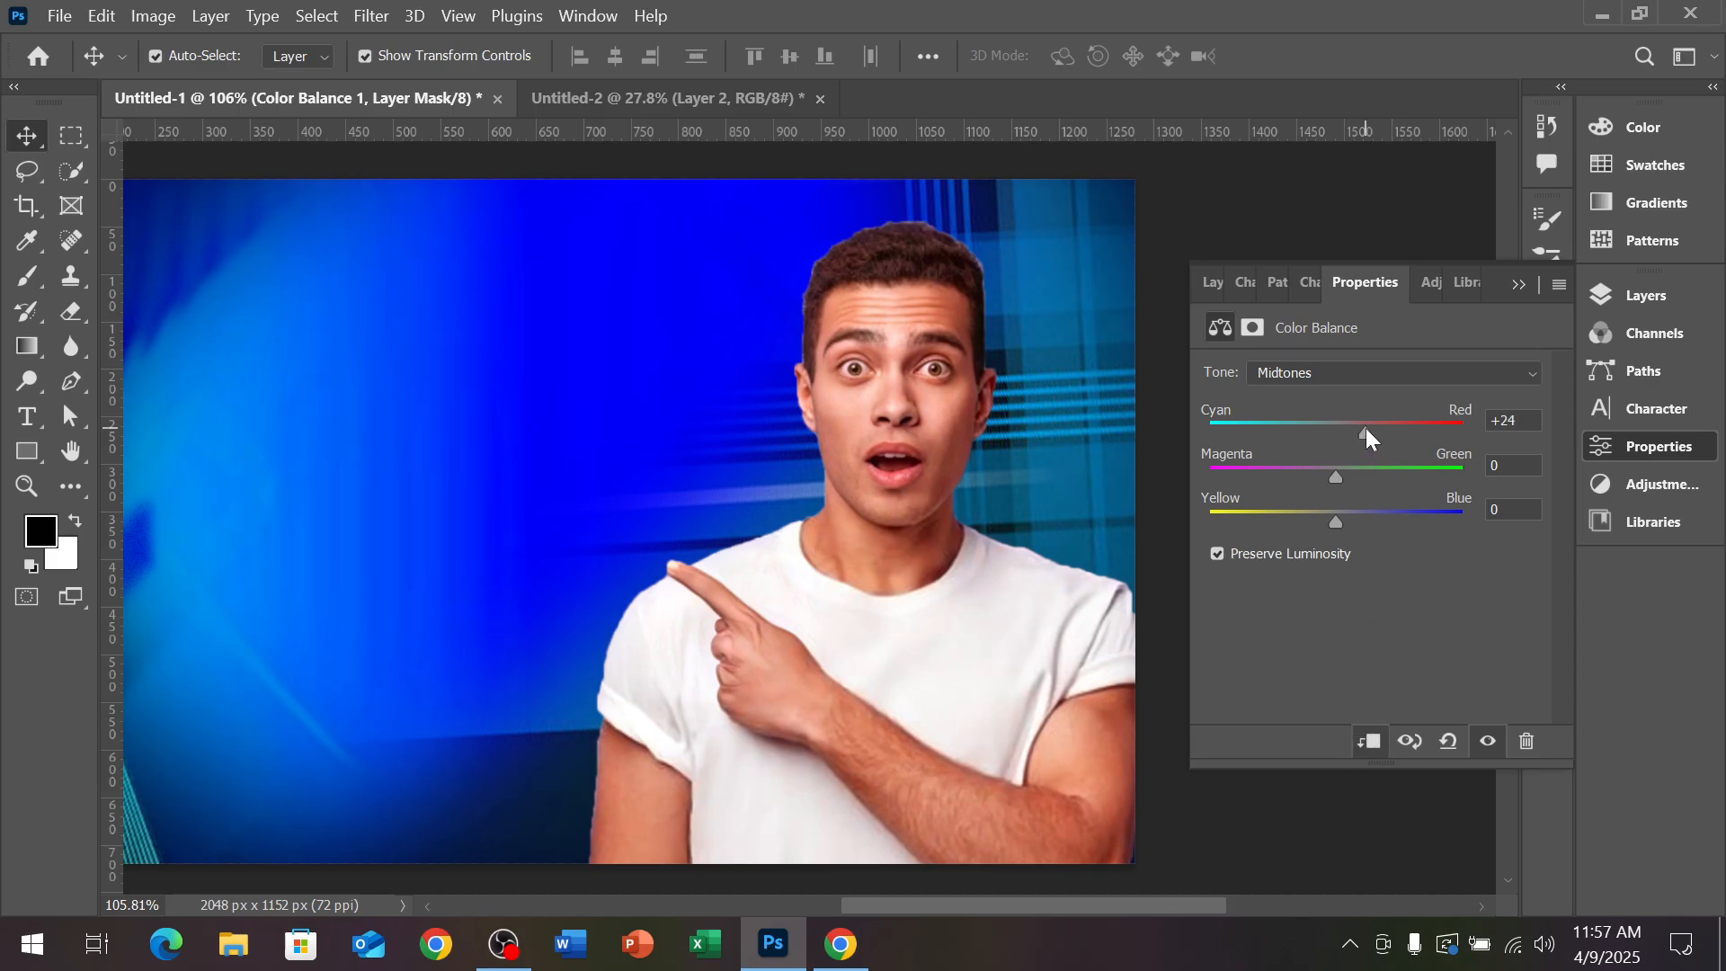
left_click_drag(1336, 521, 1317, 519)
left_click(1519, 284)
key("F7")
Add a Brightness/Contrast adjustment with Brightness 43 and Contrast 8, clipped directly above the man's layer
left_click(1419, 879)
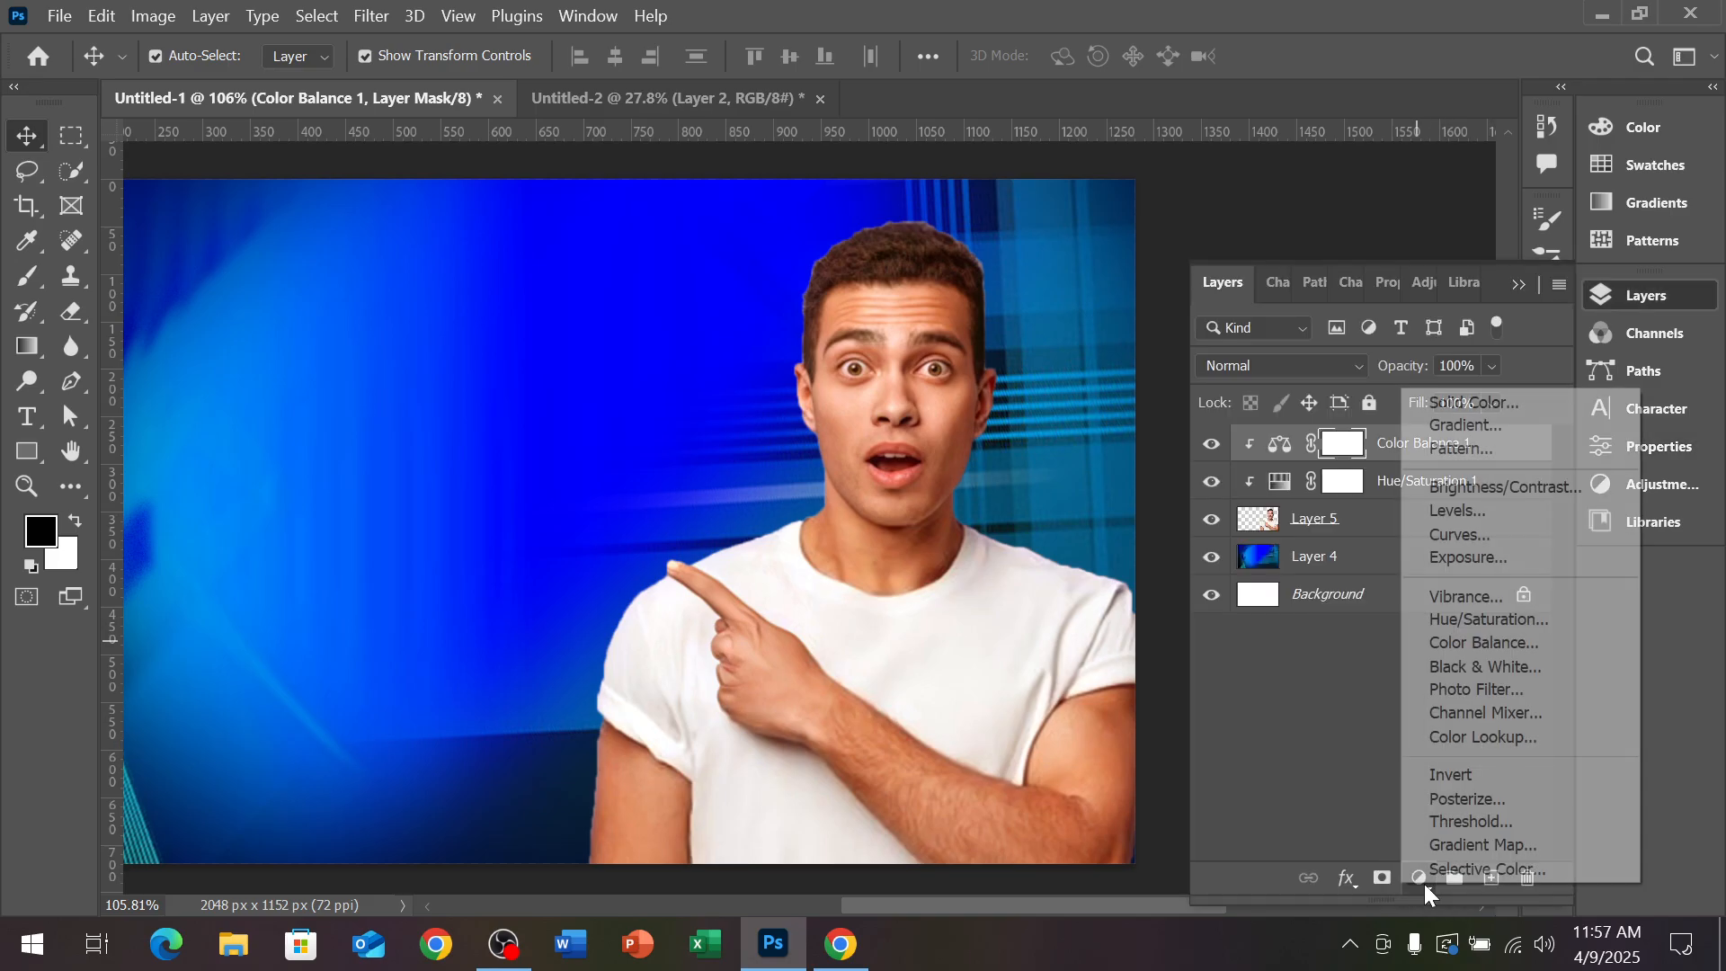
left_click(1329, 529)
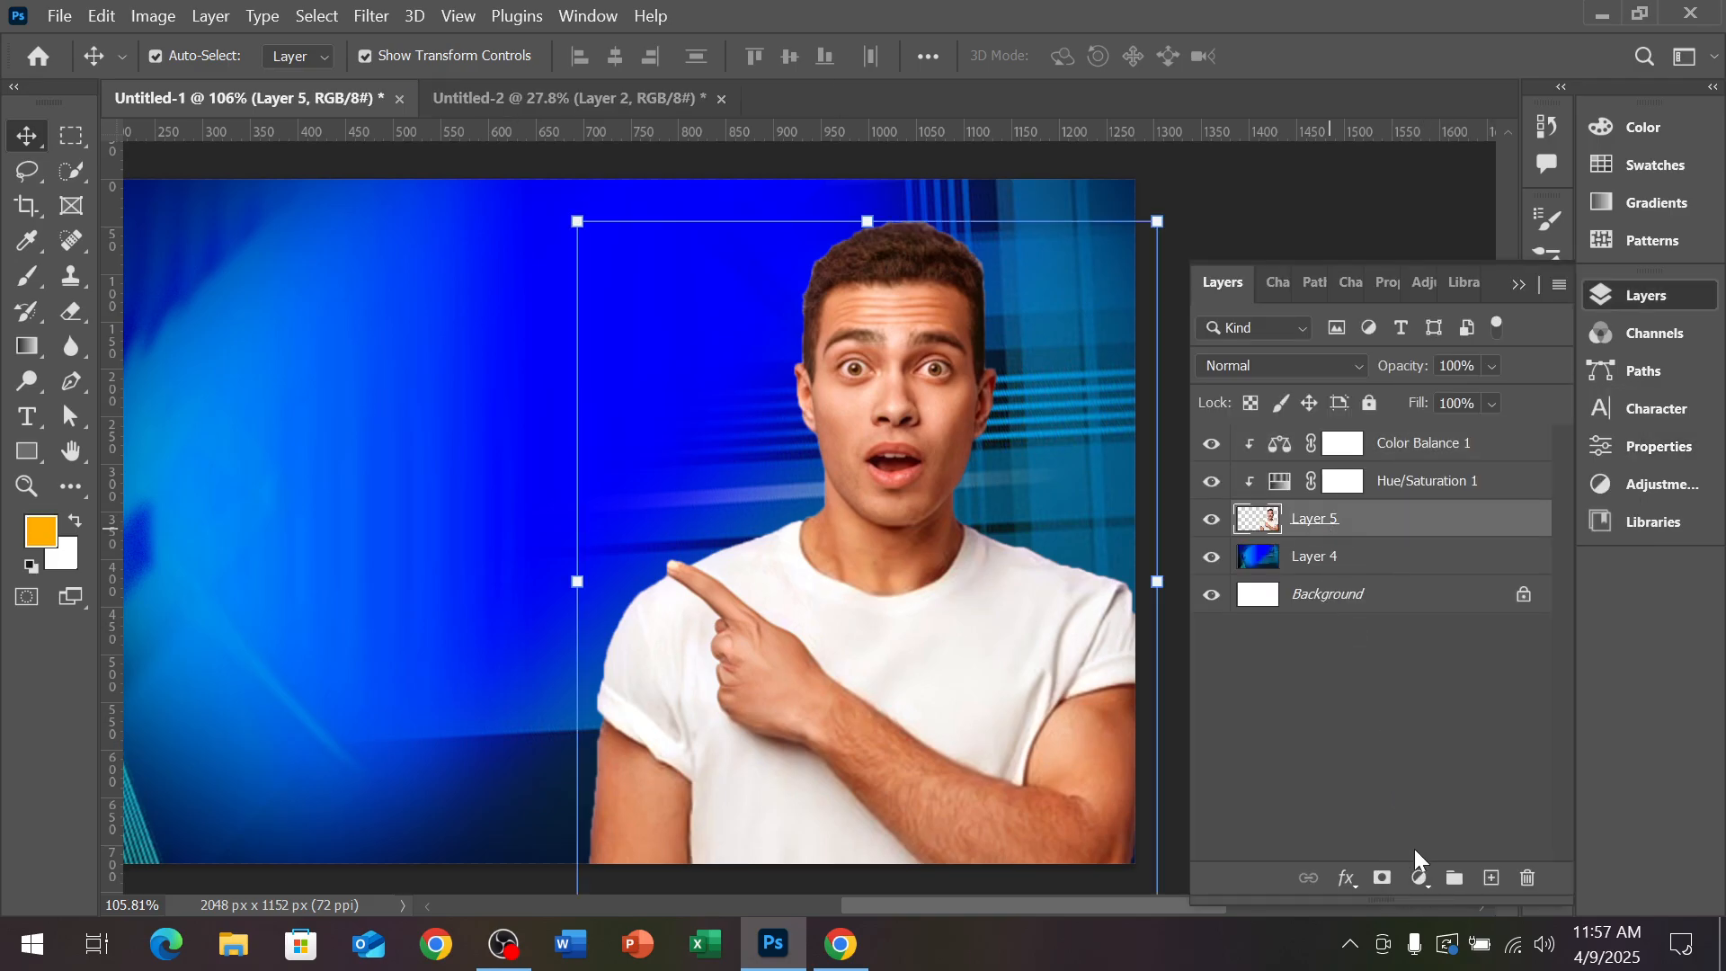
left_click(1419, 878)
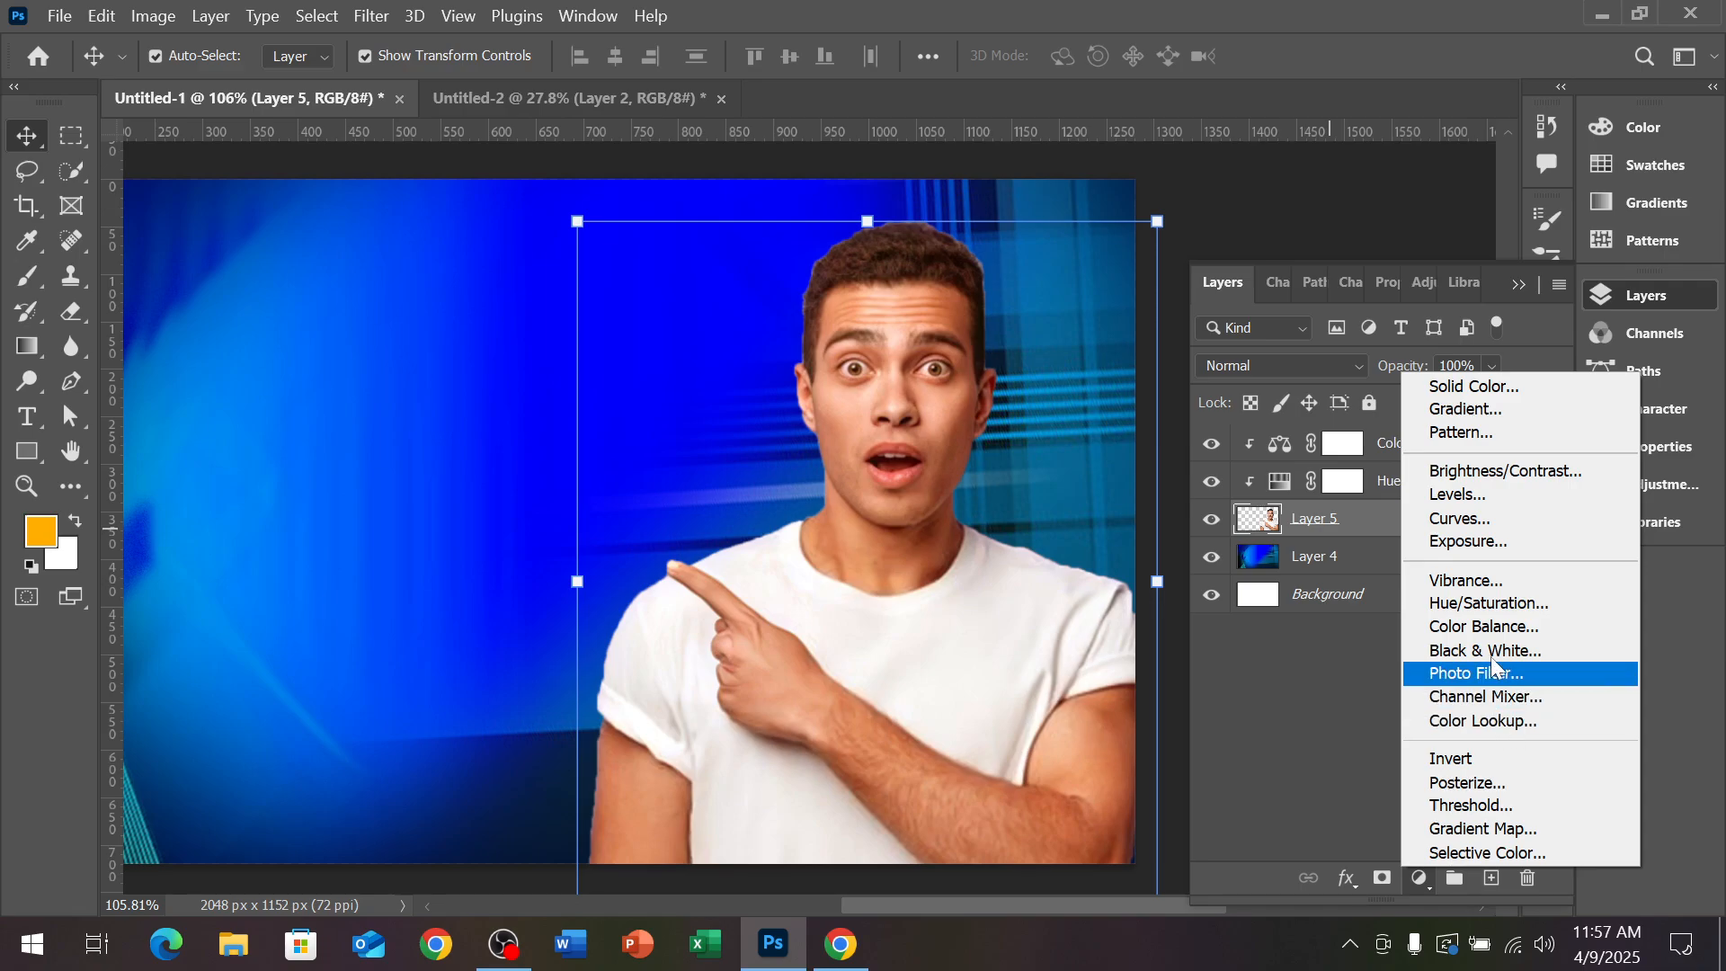
left_click(1485, 471)
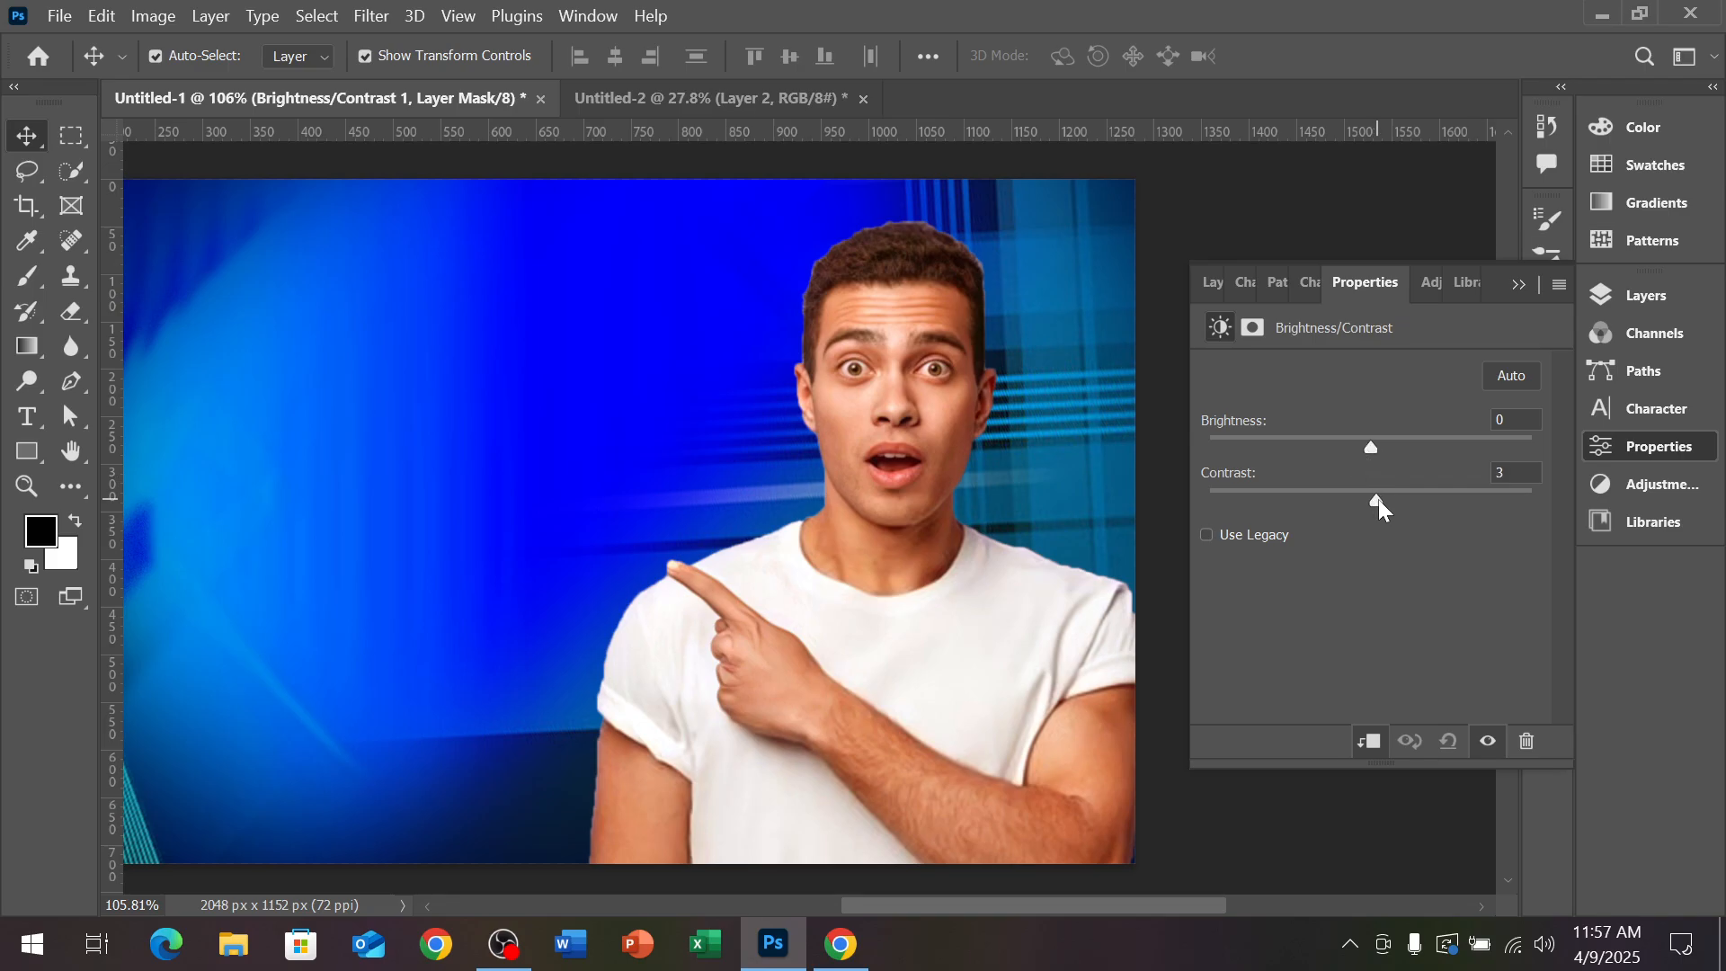
left_click_drag(1378, 499, 1419, 444)
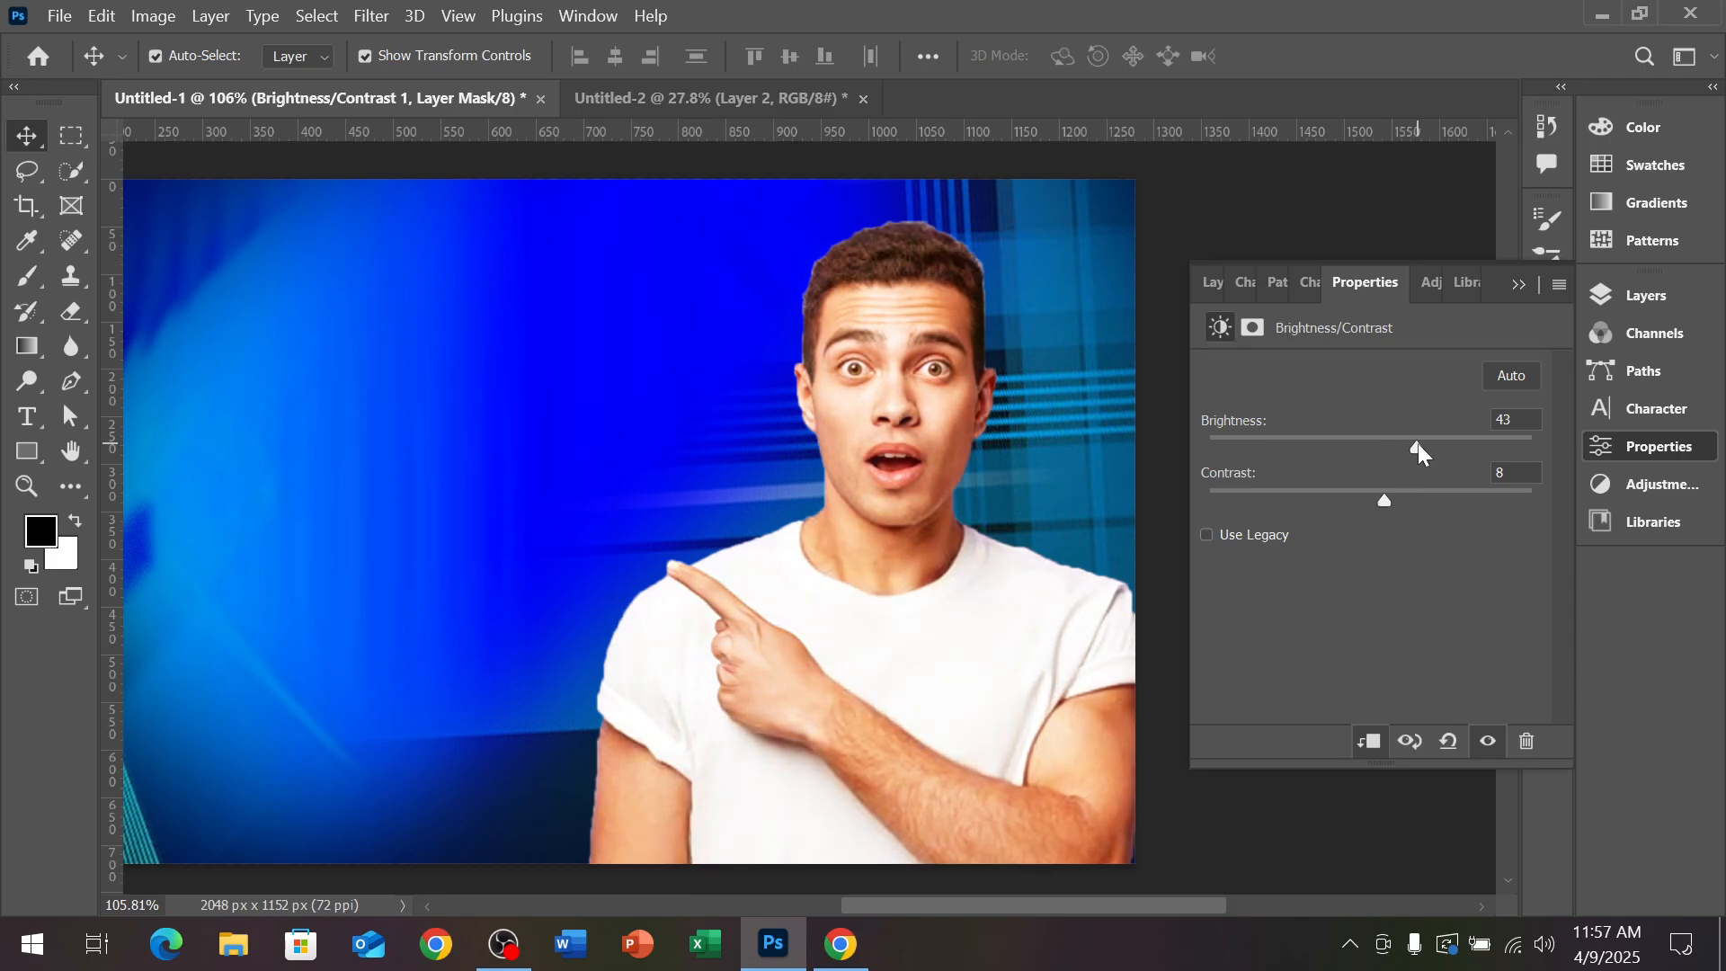
left_click(1532, 284)
scroll(963, 539, "down", 3)
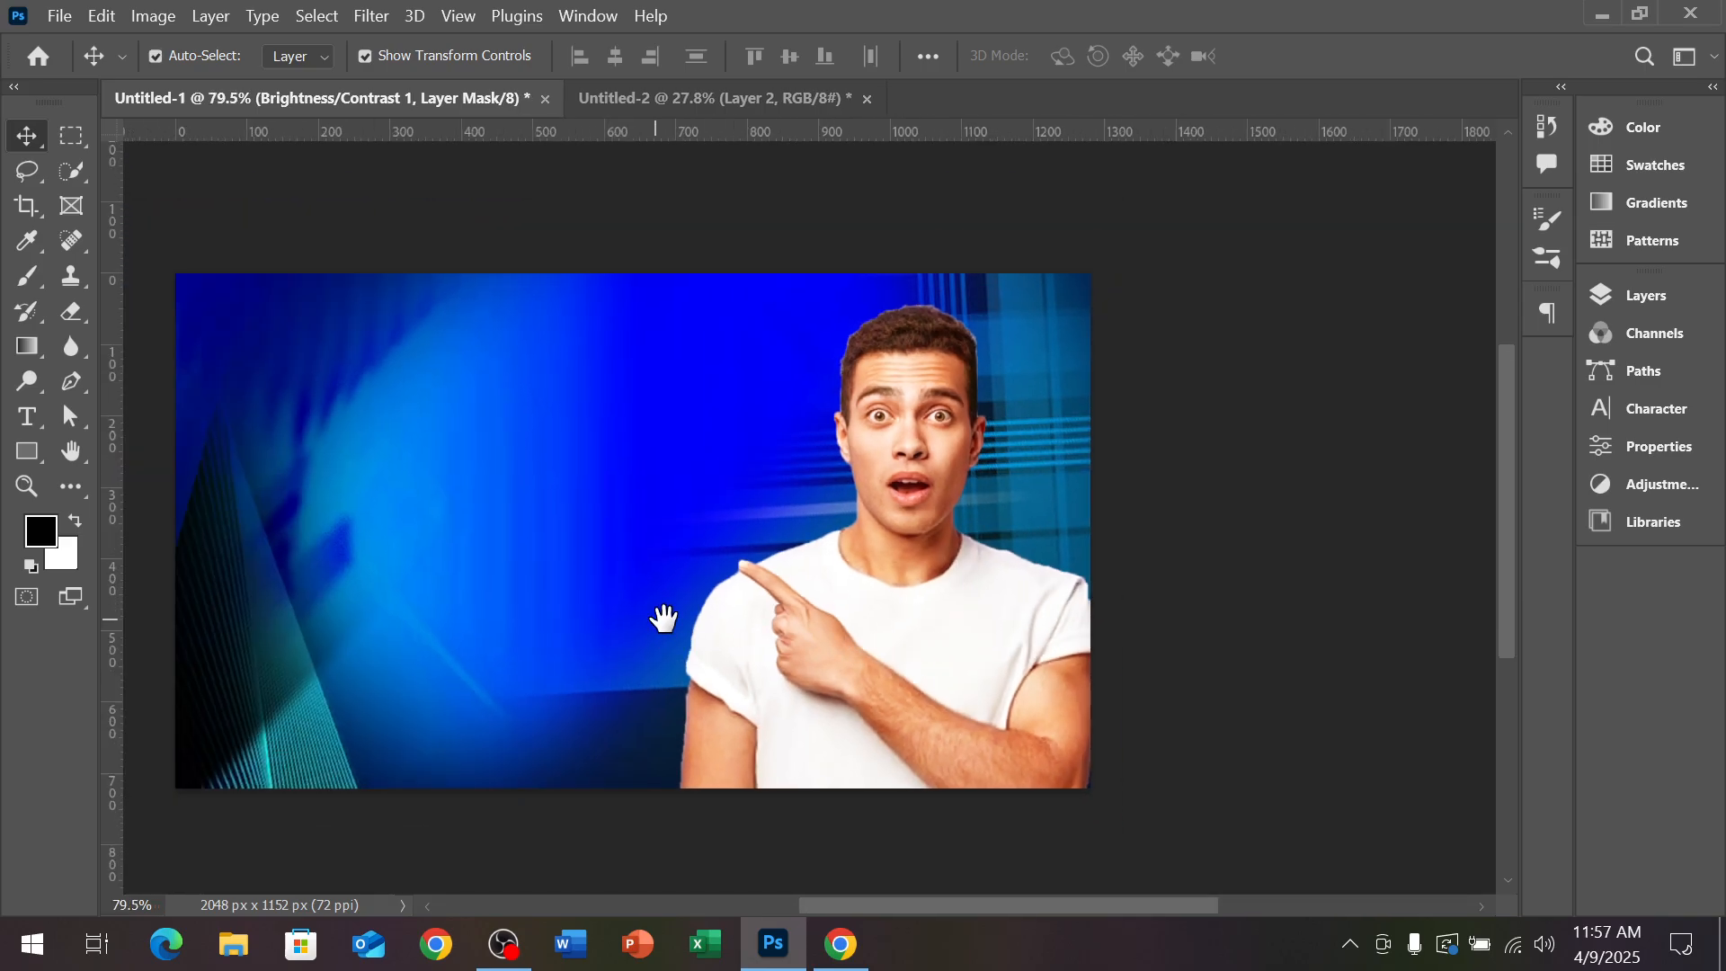
left_click_drag(664, 619, 839, 620)
scroll(1187, 644, "up", 1)
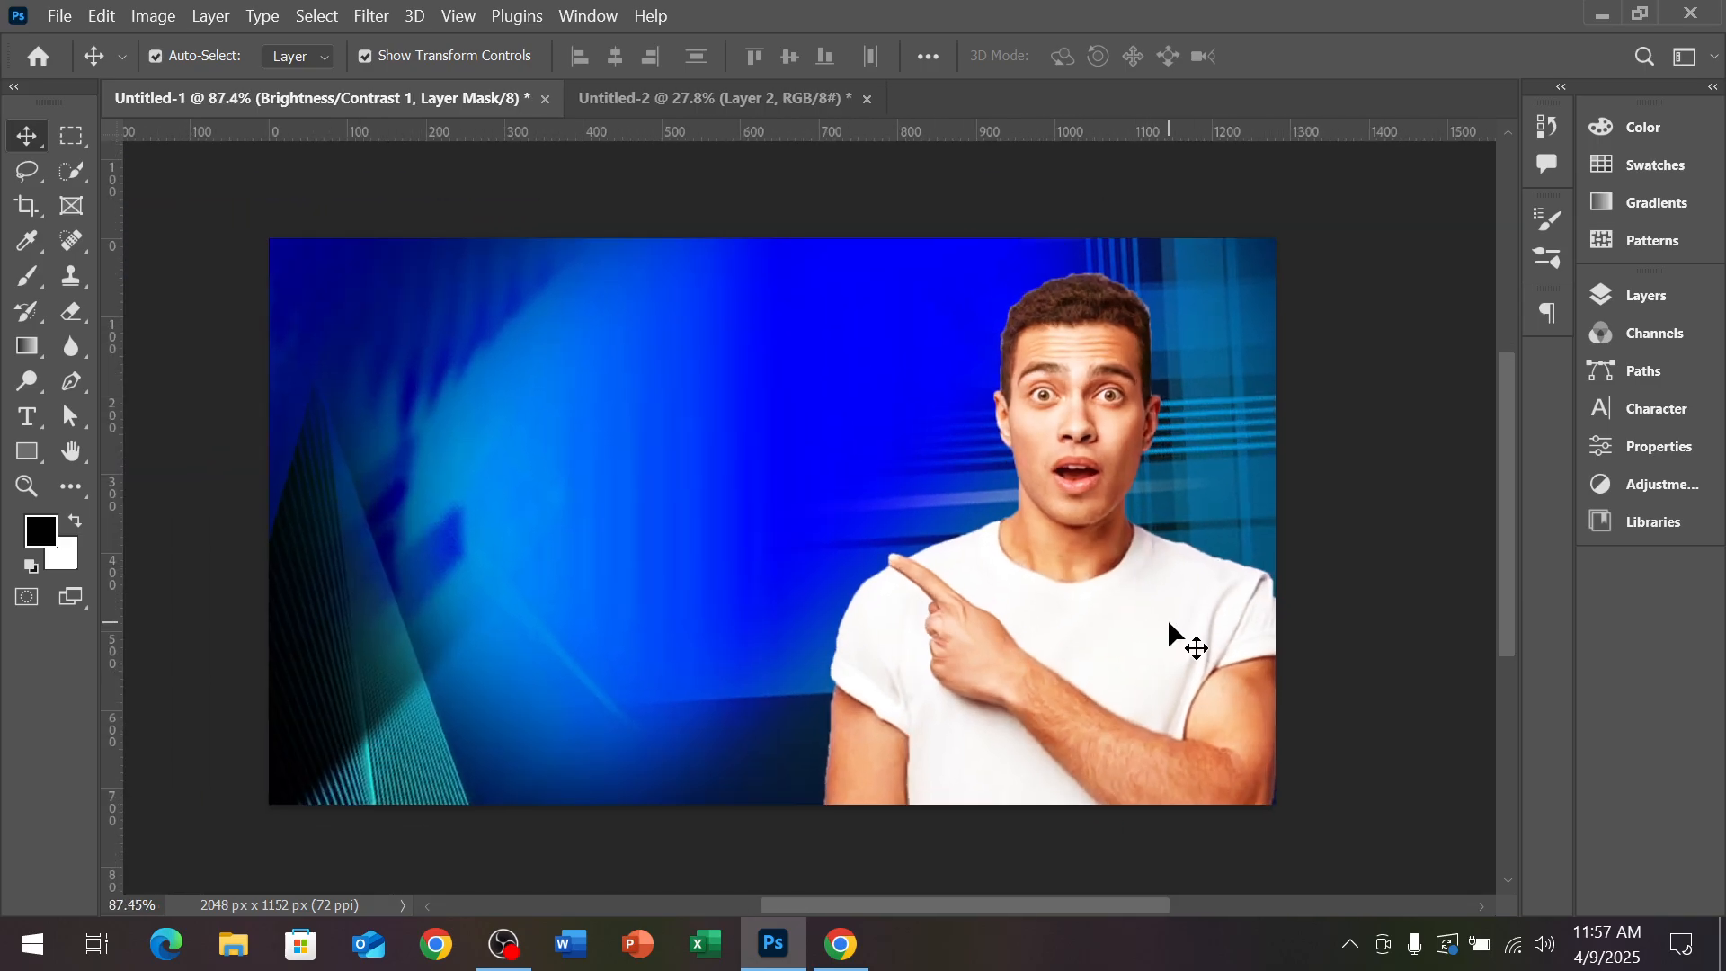
Merge the man's layer with its Color Balance, Hue/Saturation and Brightness/Contrast adjustments into one layer and deselect it
key("F7")
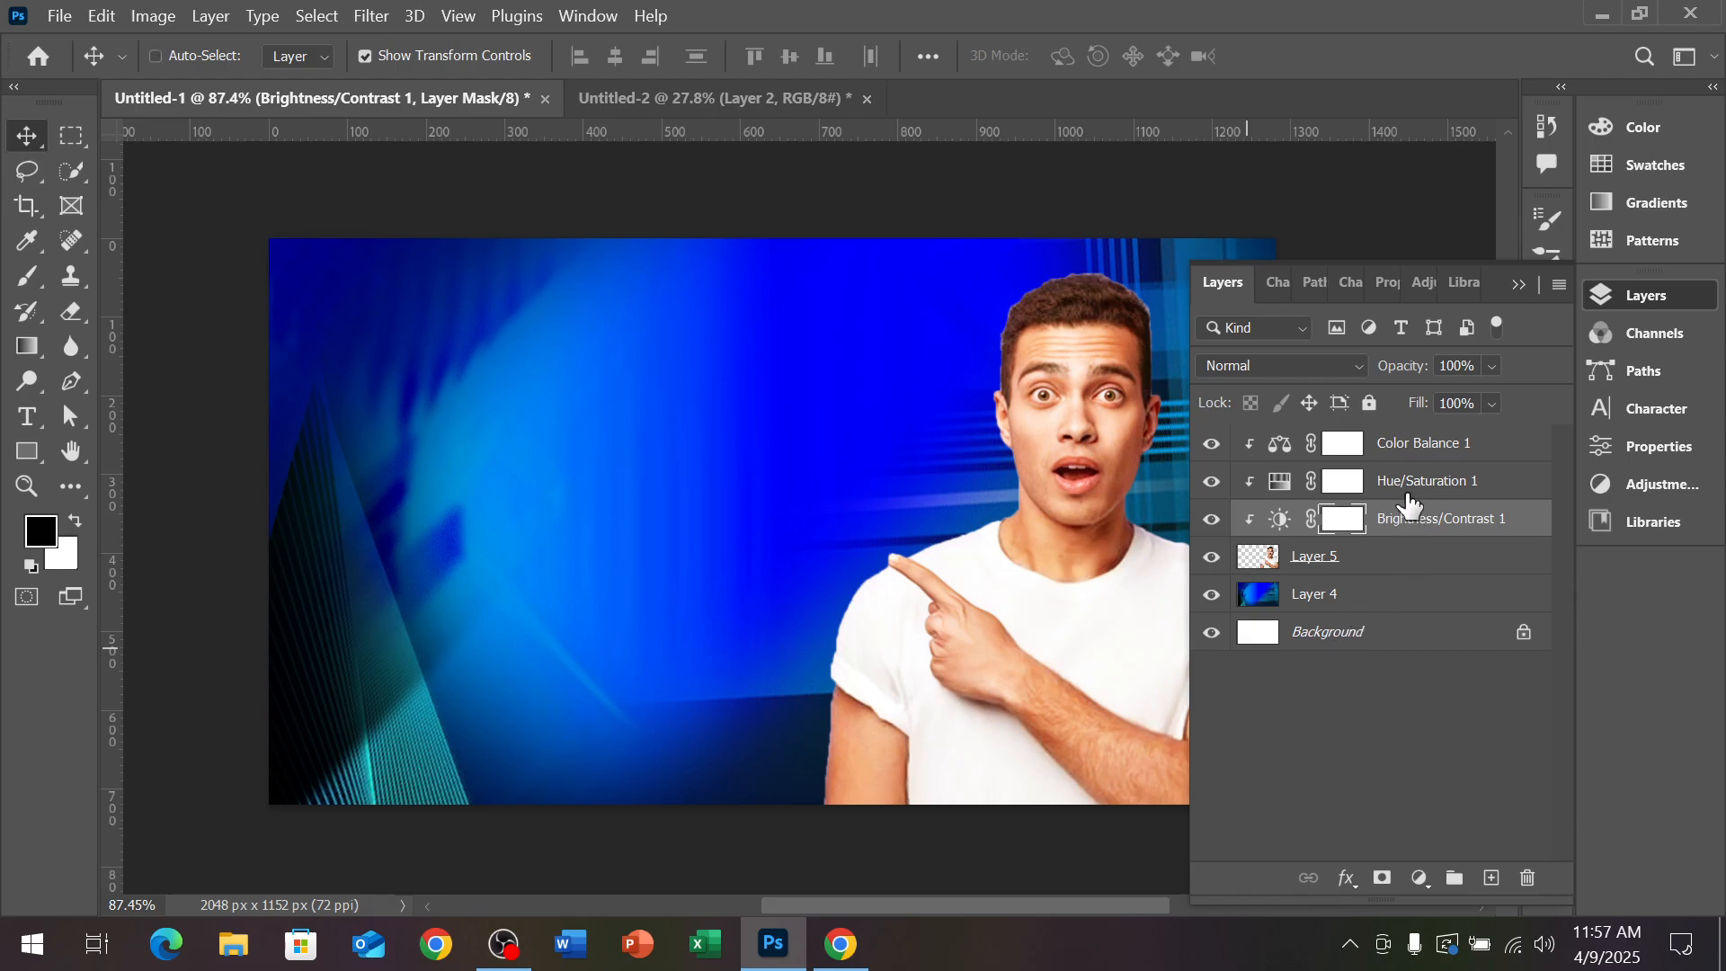
left_click(1409, 497, "shift")
left_click(1408, 450, "shift")
left_click(1353, 562, "shift")
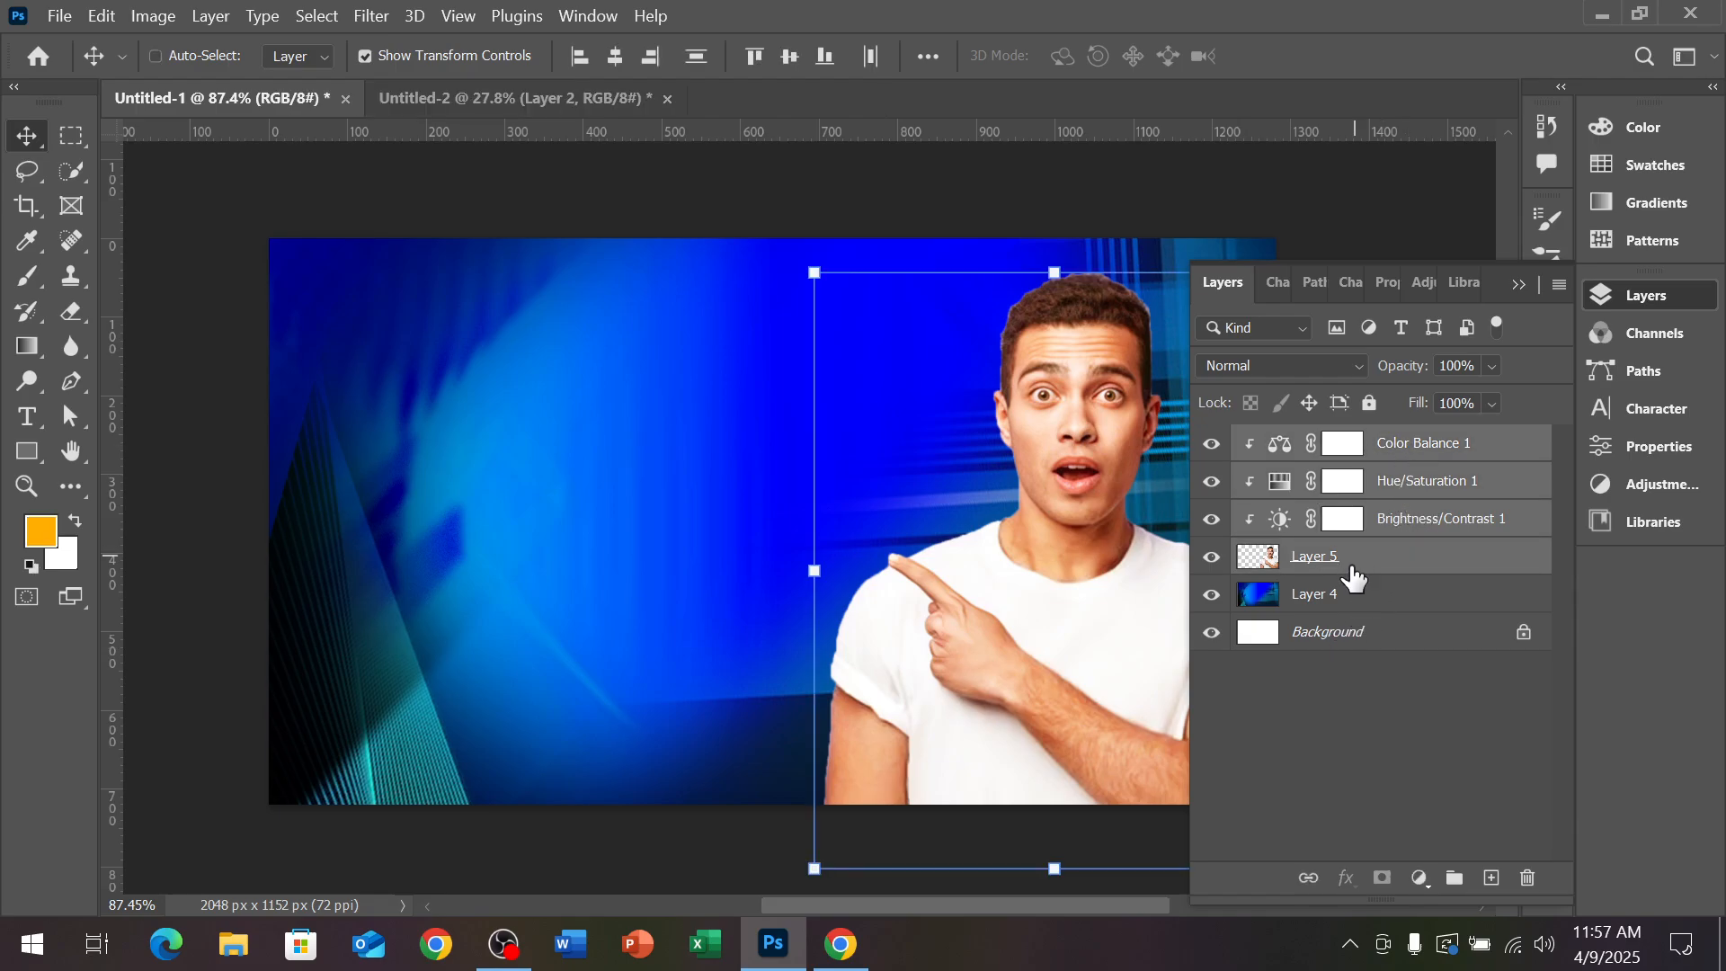
key("ctrl+e")
key("ctrl+t")
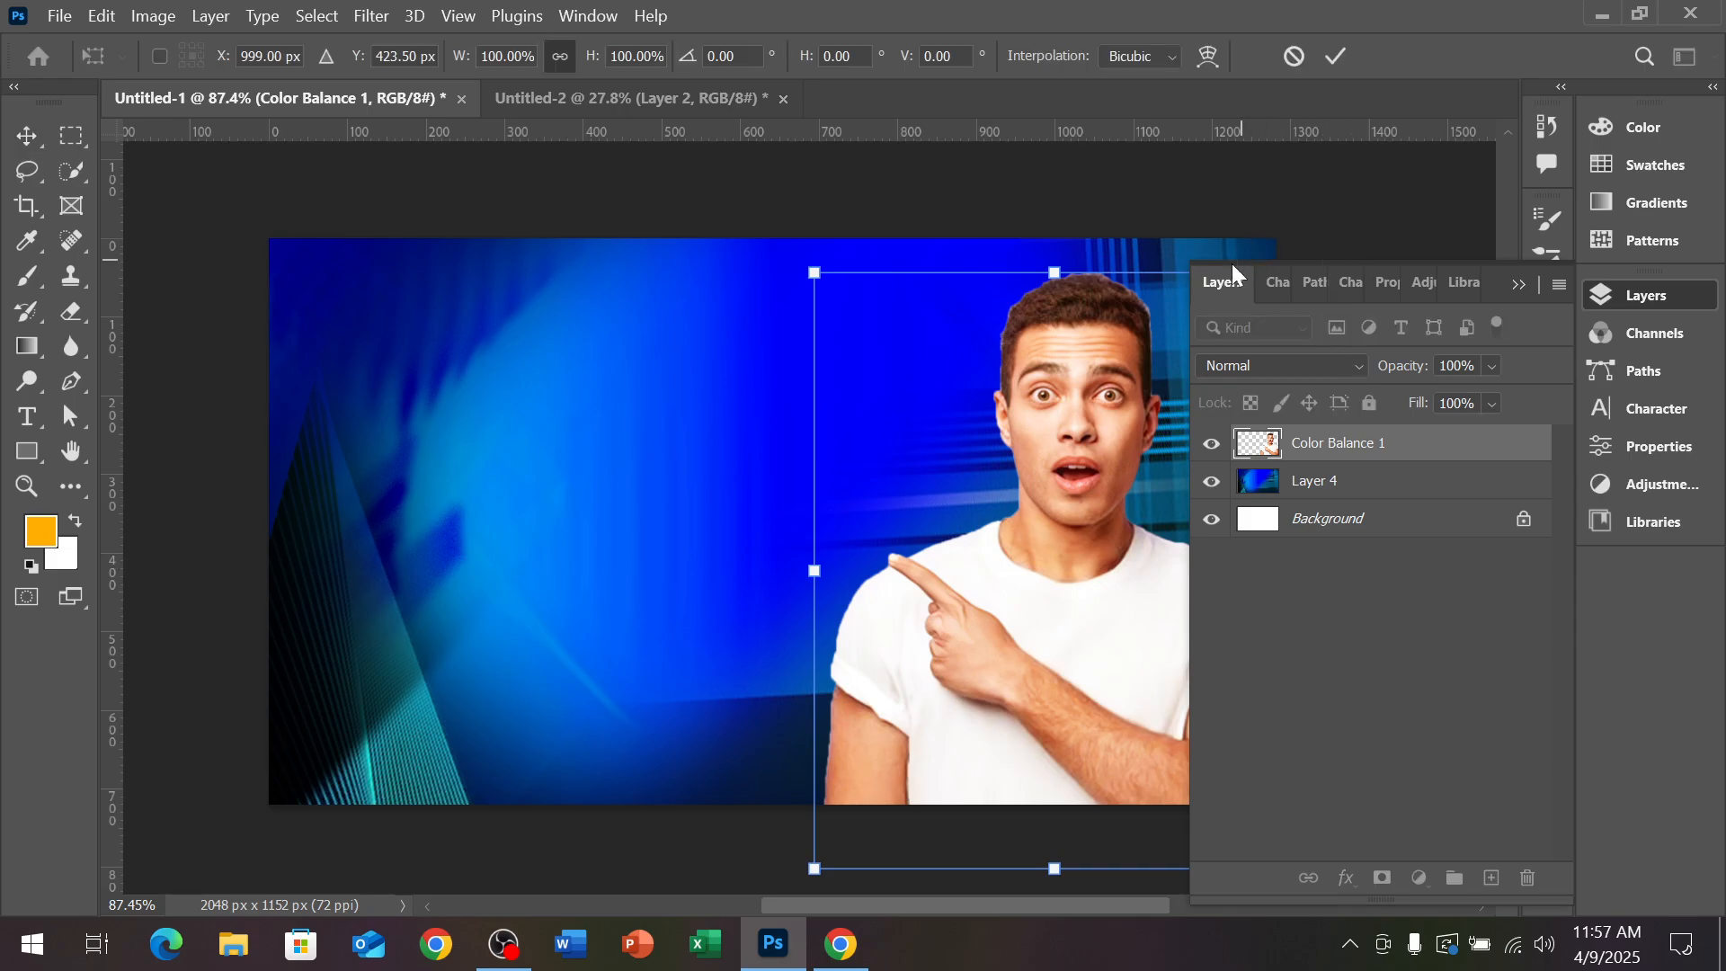
left_click(1337, 56)
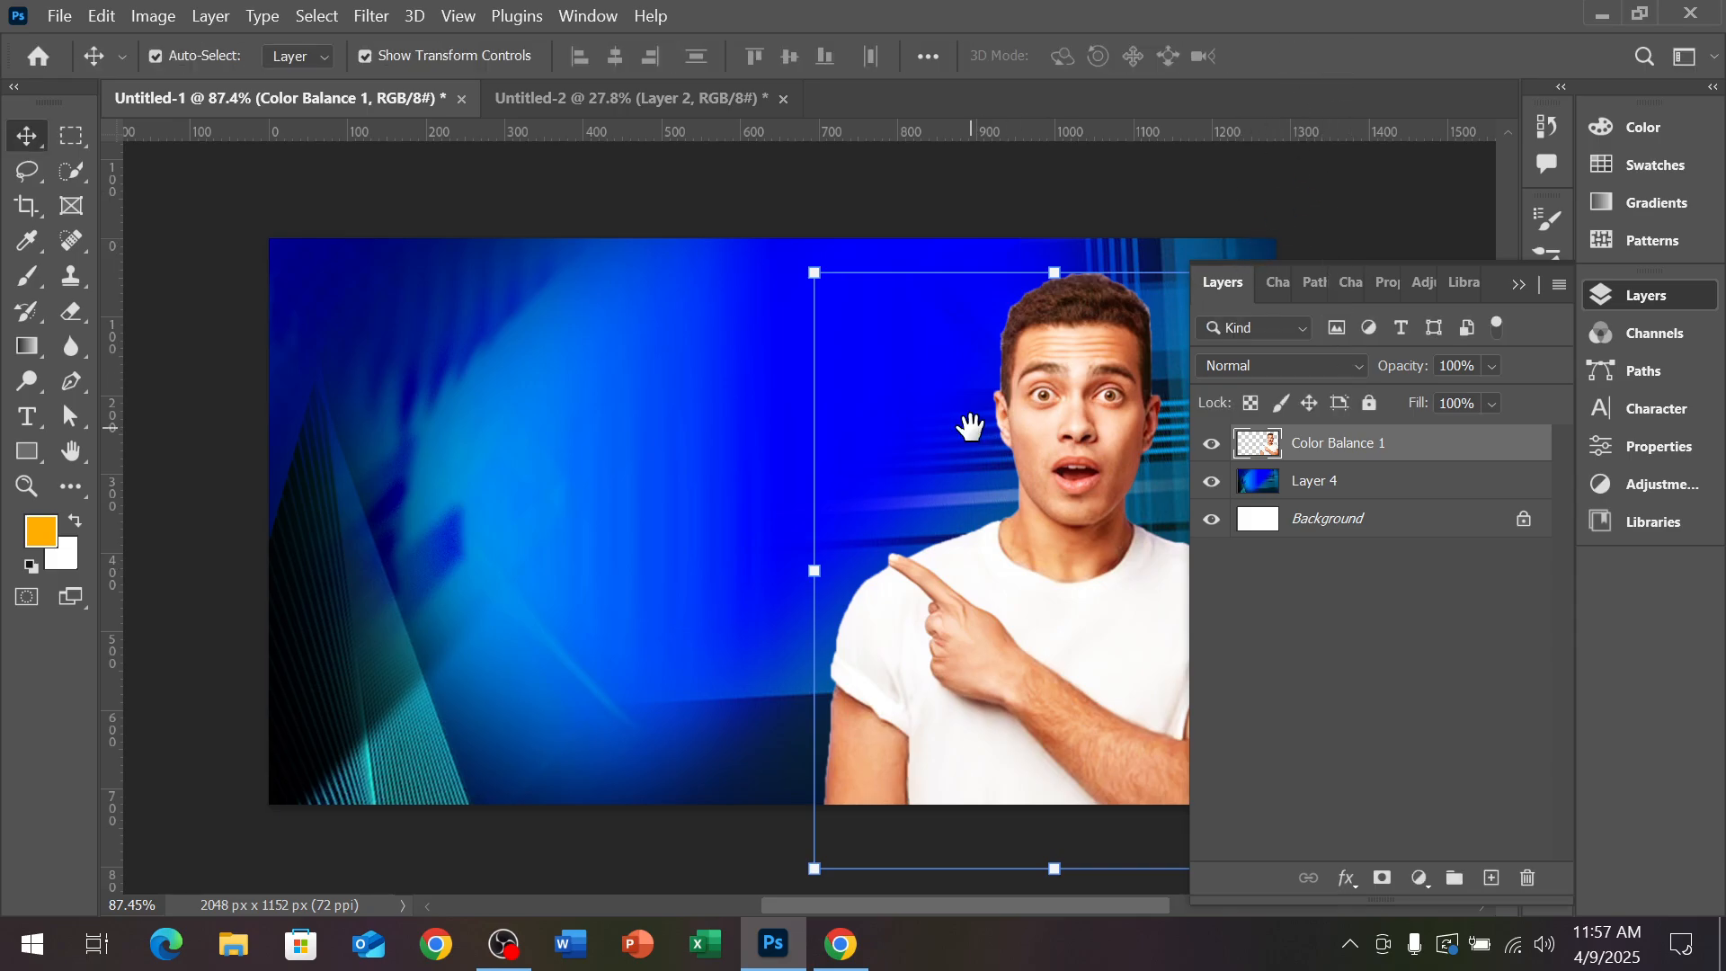
left_click_drag(971, 425, 782, 436)
left_click(1135, 462)
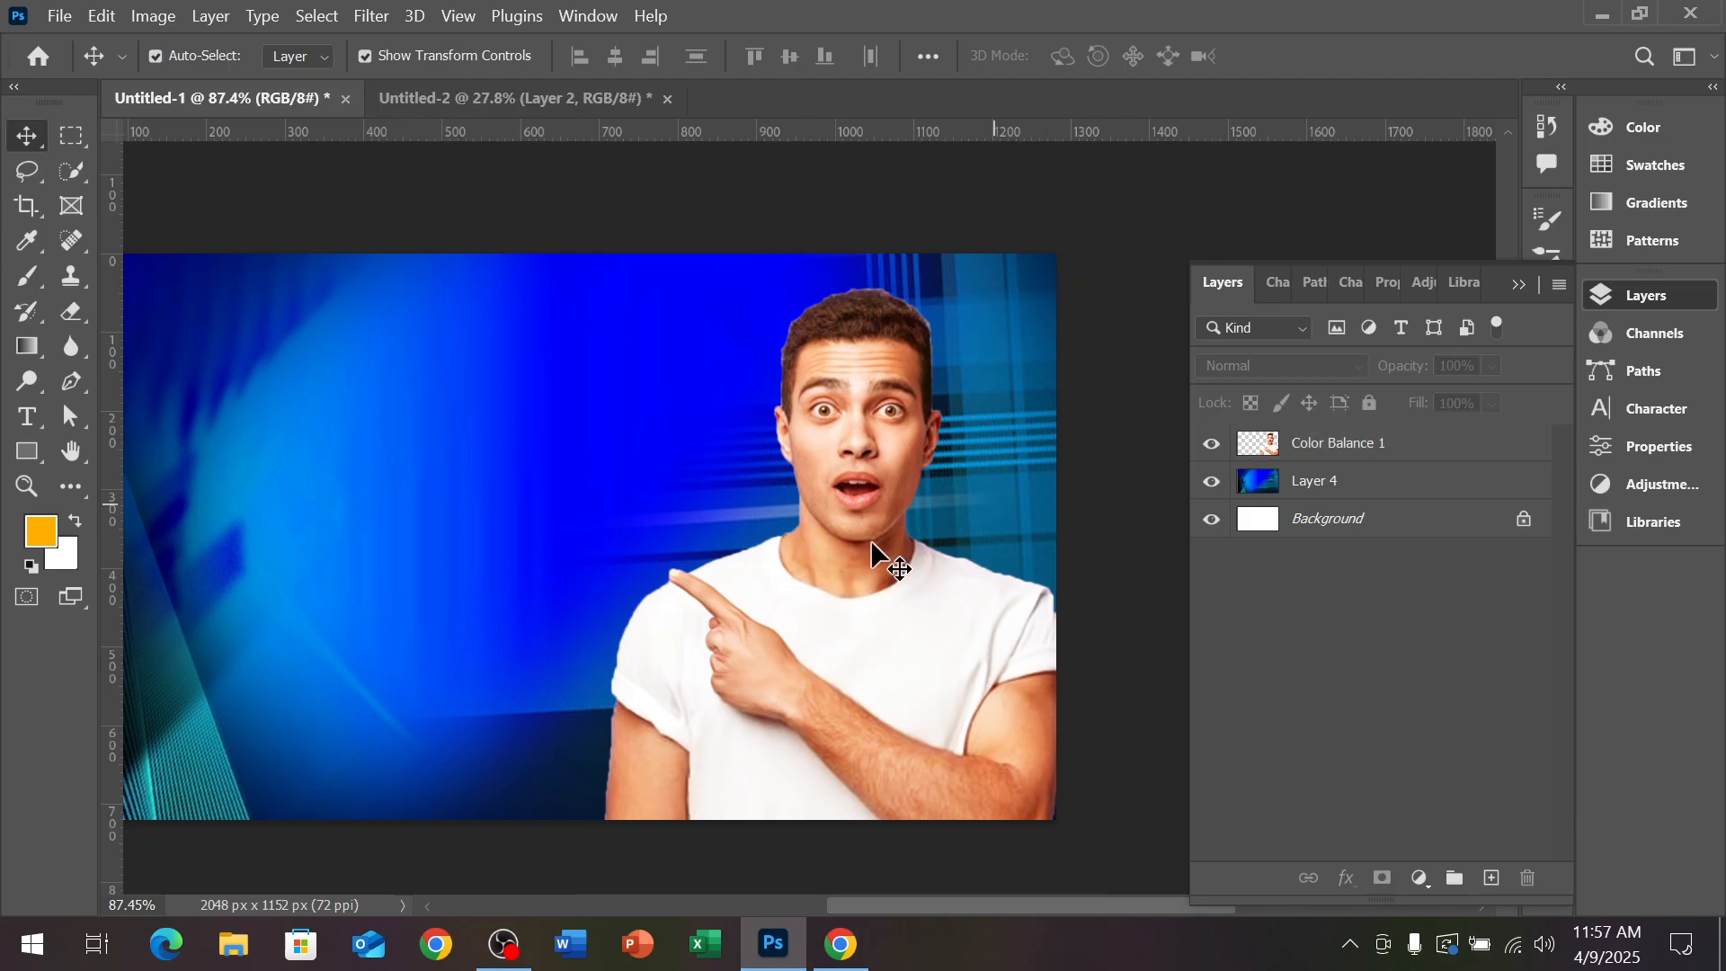
Add the horizontal text "youtube thumbnile design" in 24 pt Thinking Of Betty on the background beside the man
scroll(869, 595, "down", 2)
left_click_drag(543, 607, 614, 605)
scroll(457, 583, "up", 1)
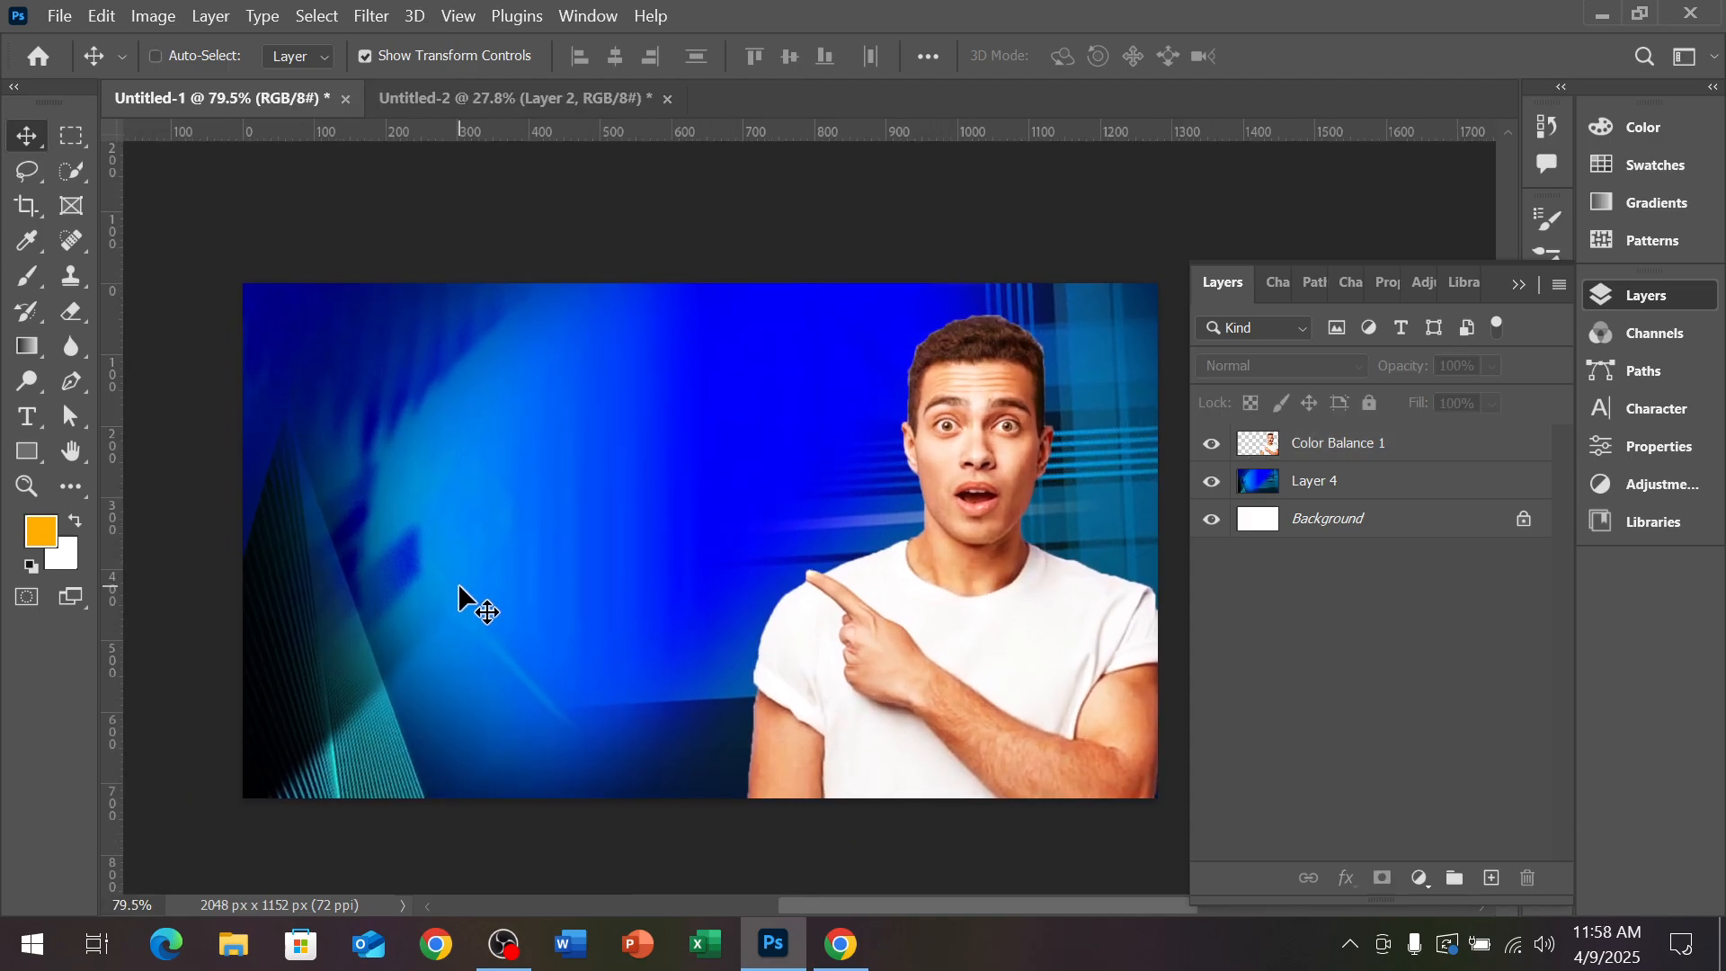
scroll(457, 583, "up", 1)
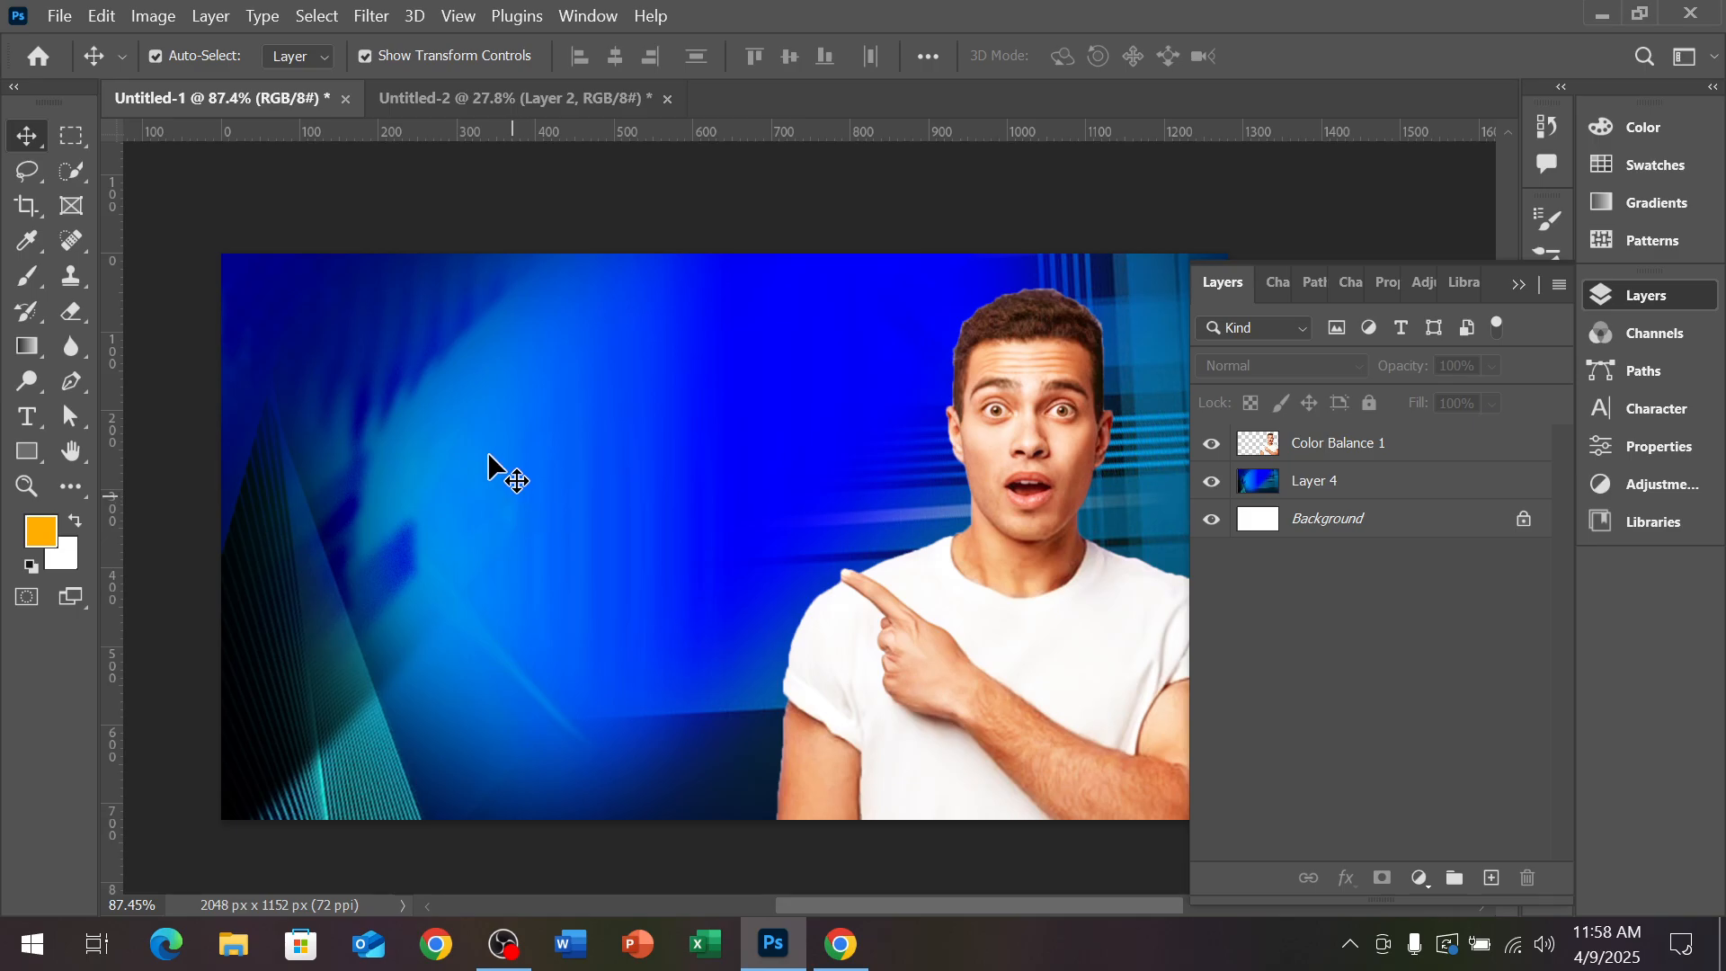
left_click(25, 413)
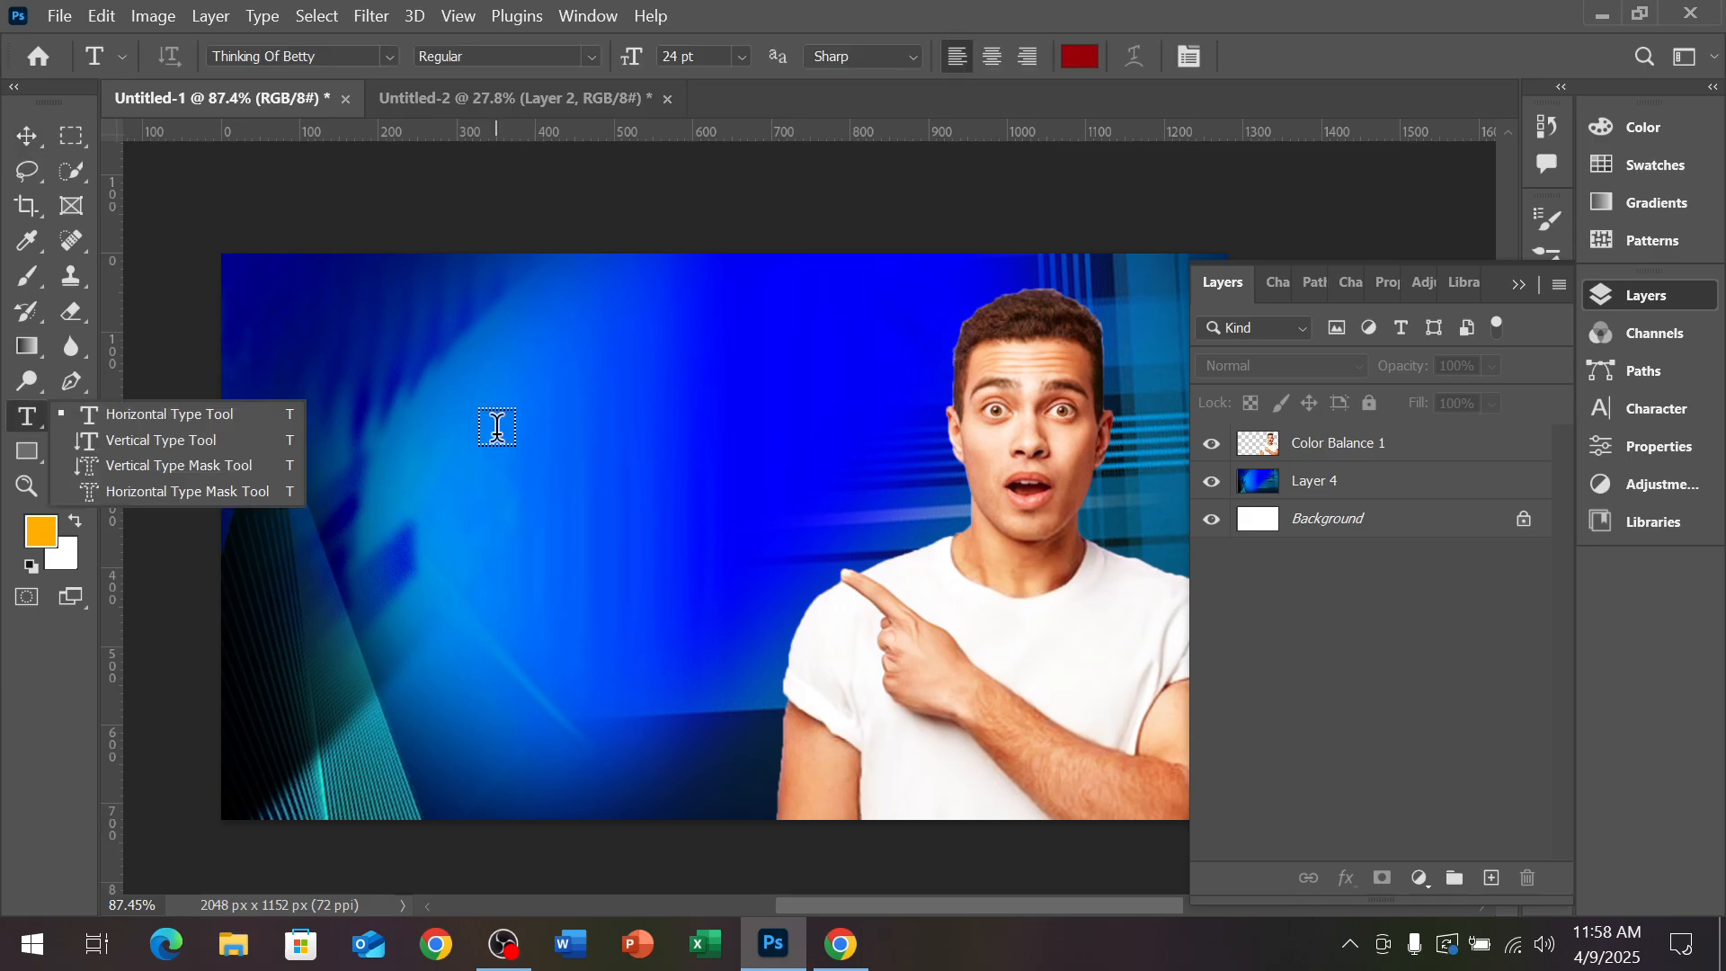
left_click(495, 433)
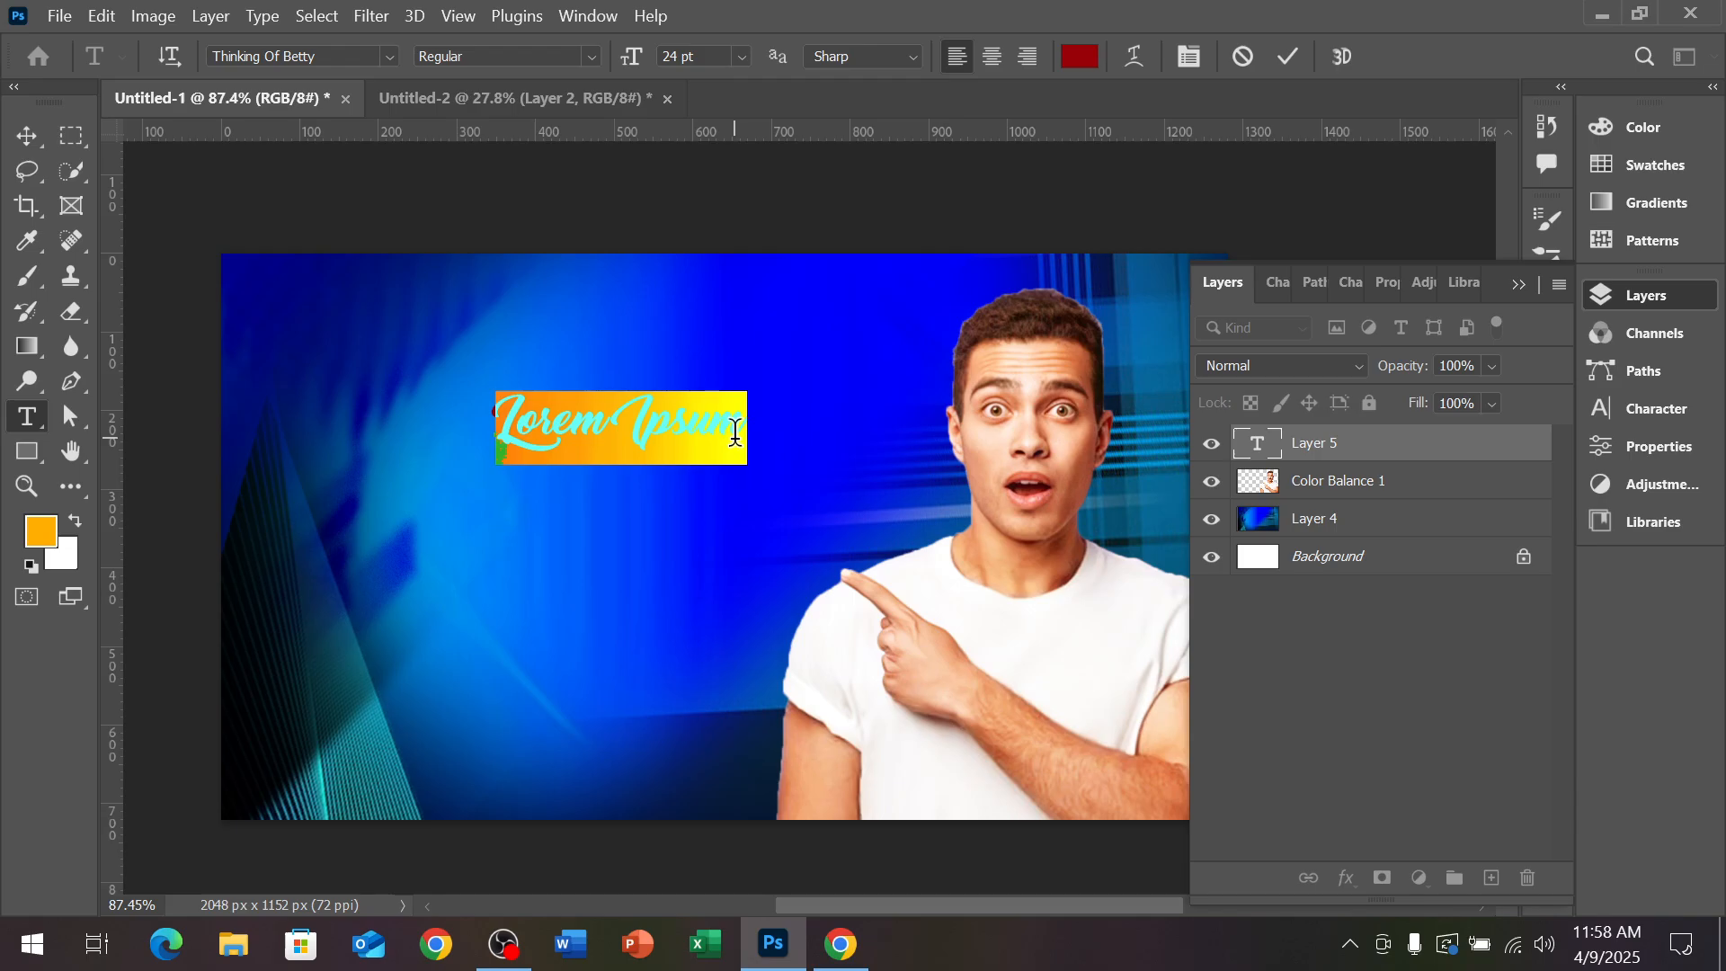
scroll(735, 432, "up", 5)
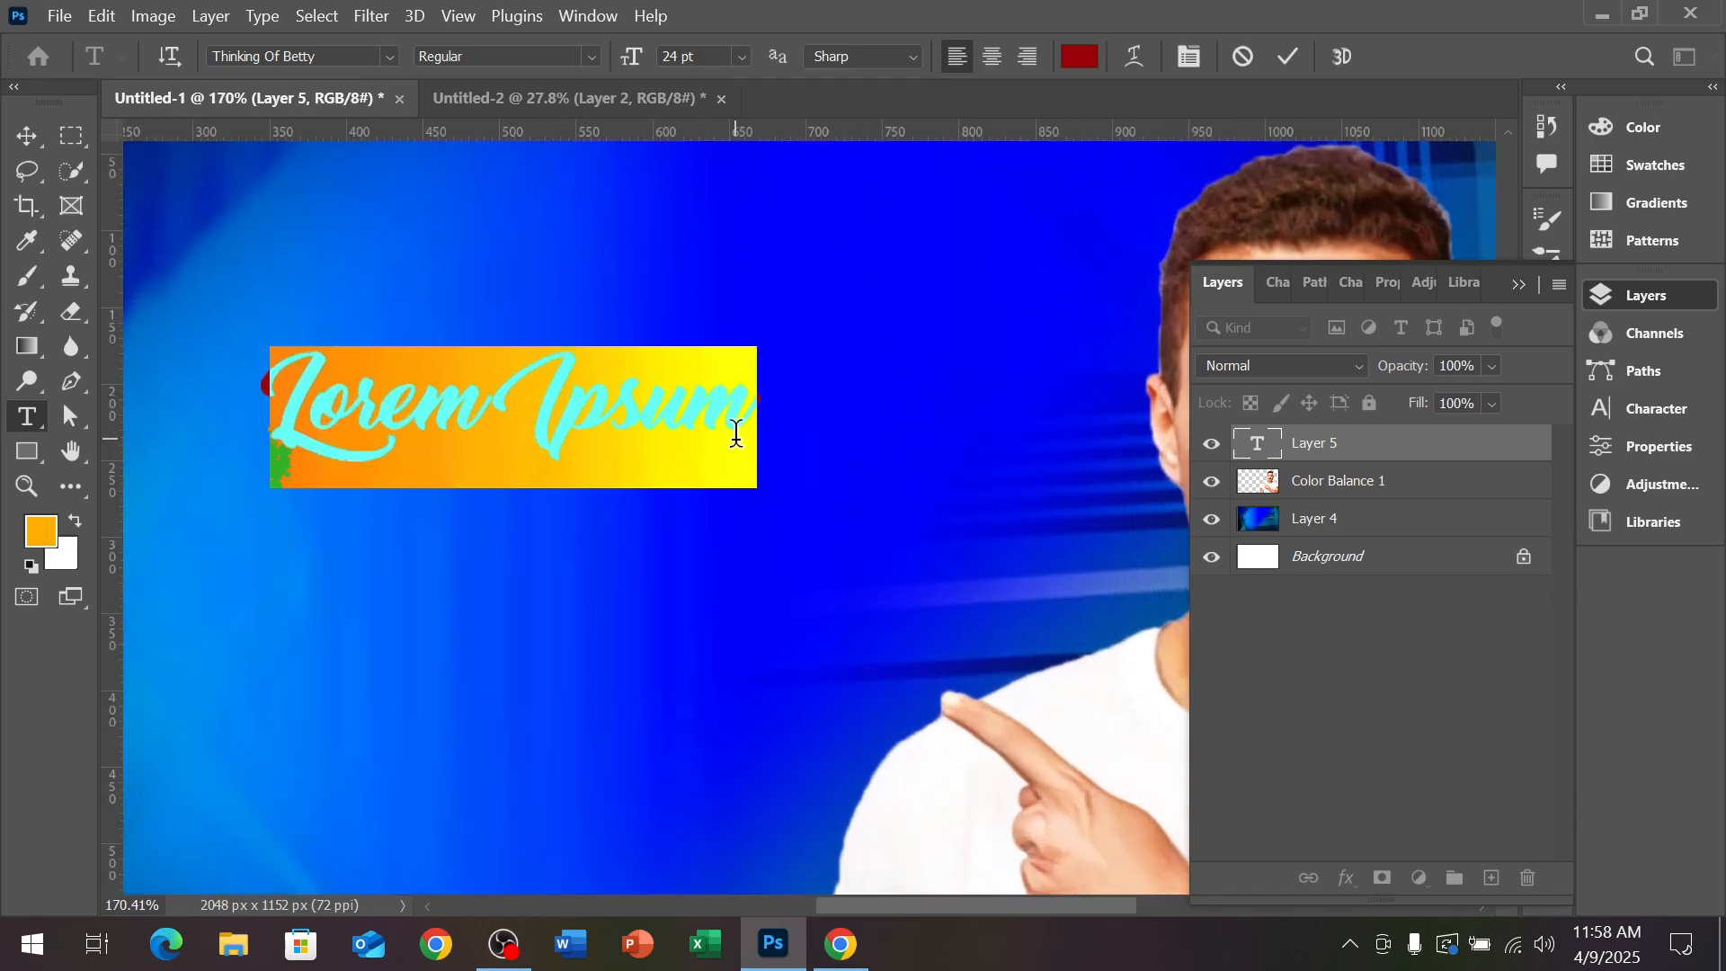
type("y")
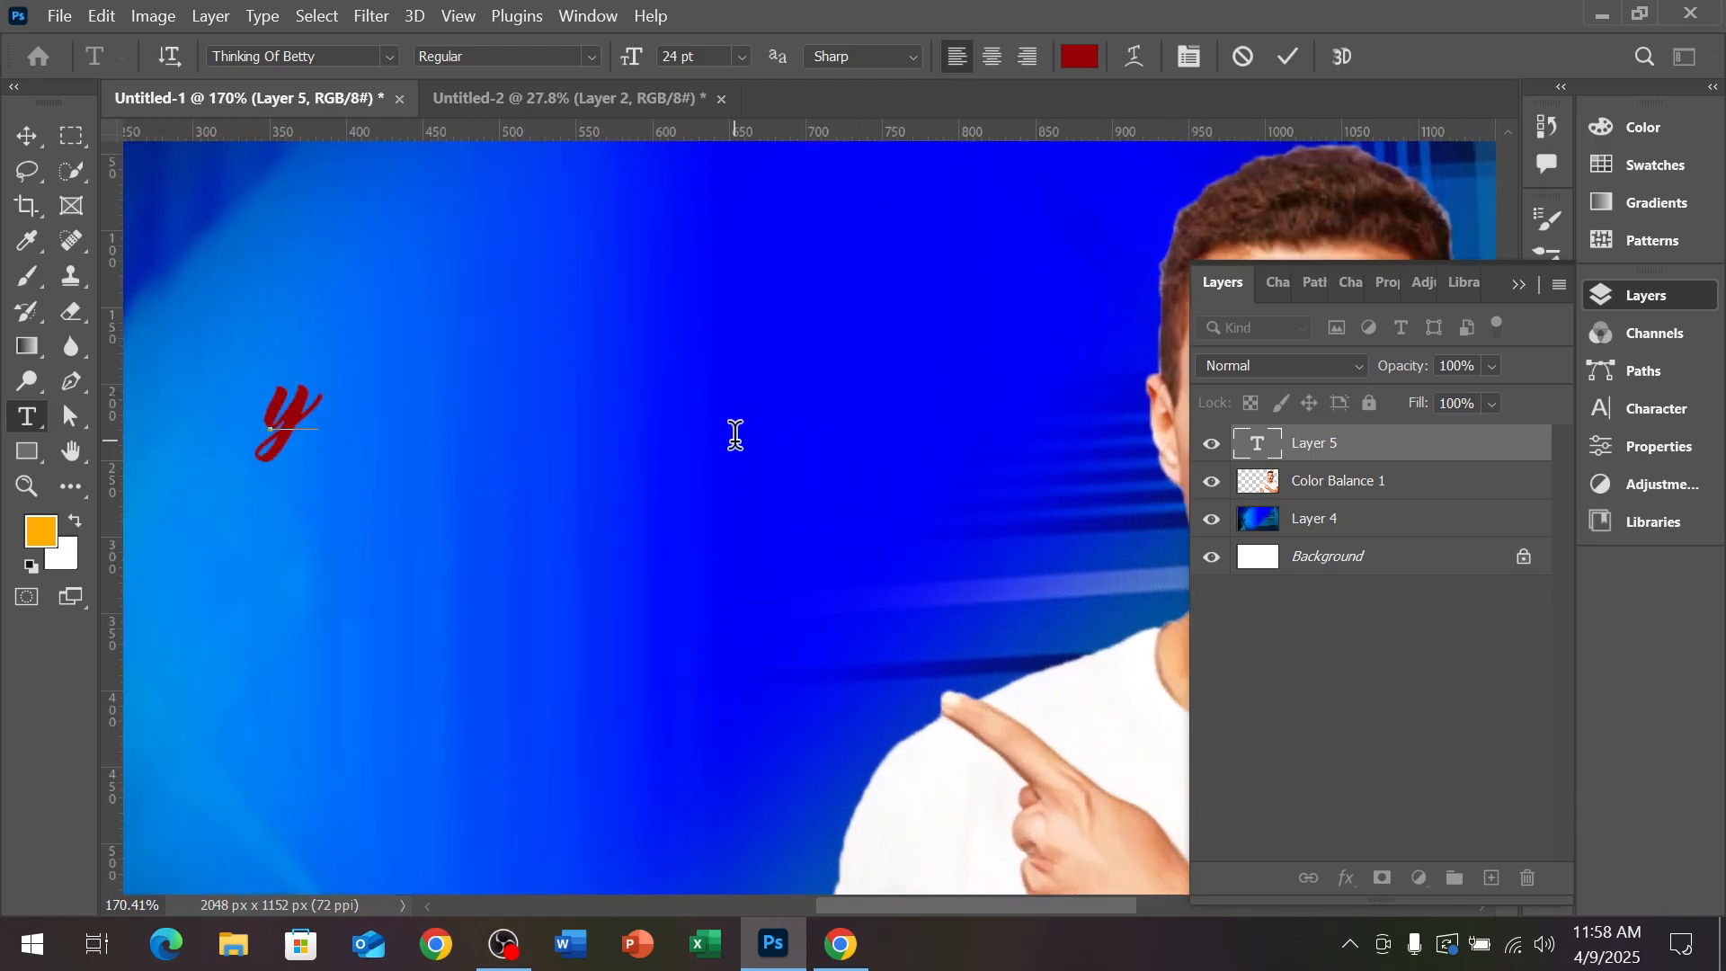
key("BackSpace")
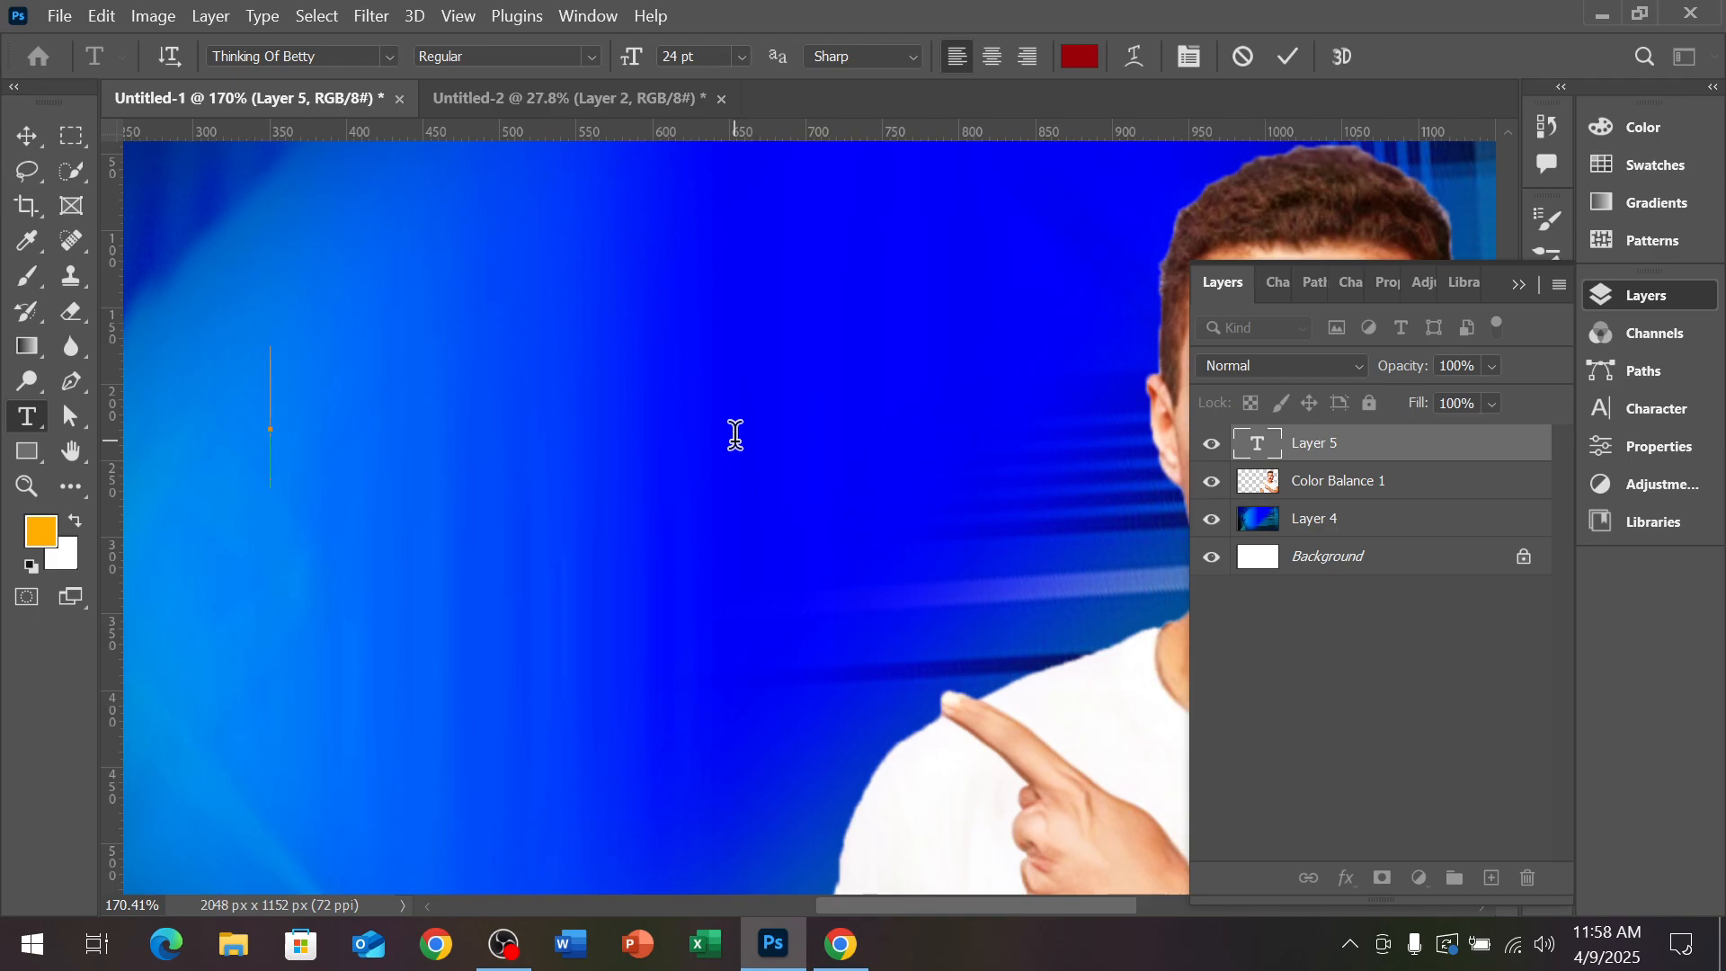
type("you")
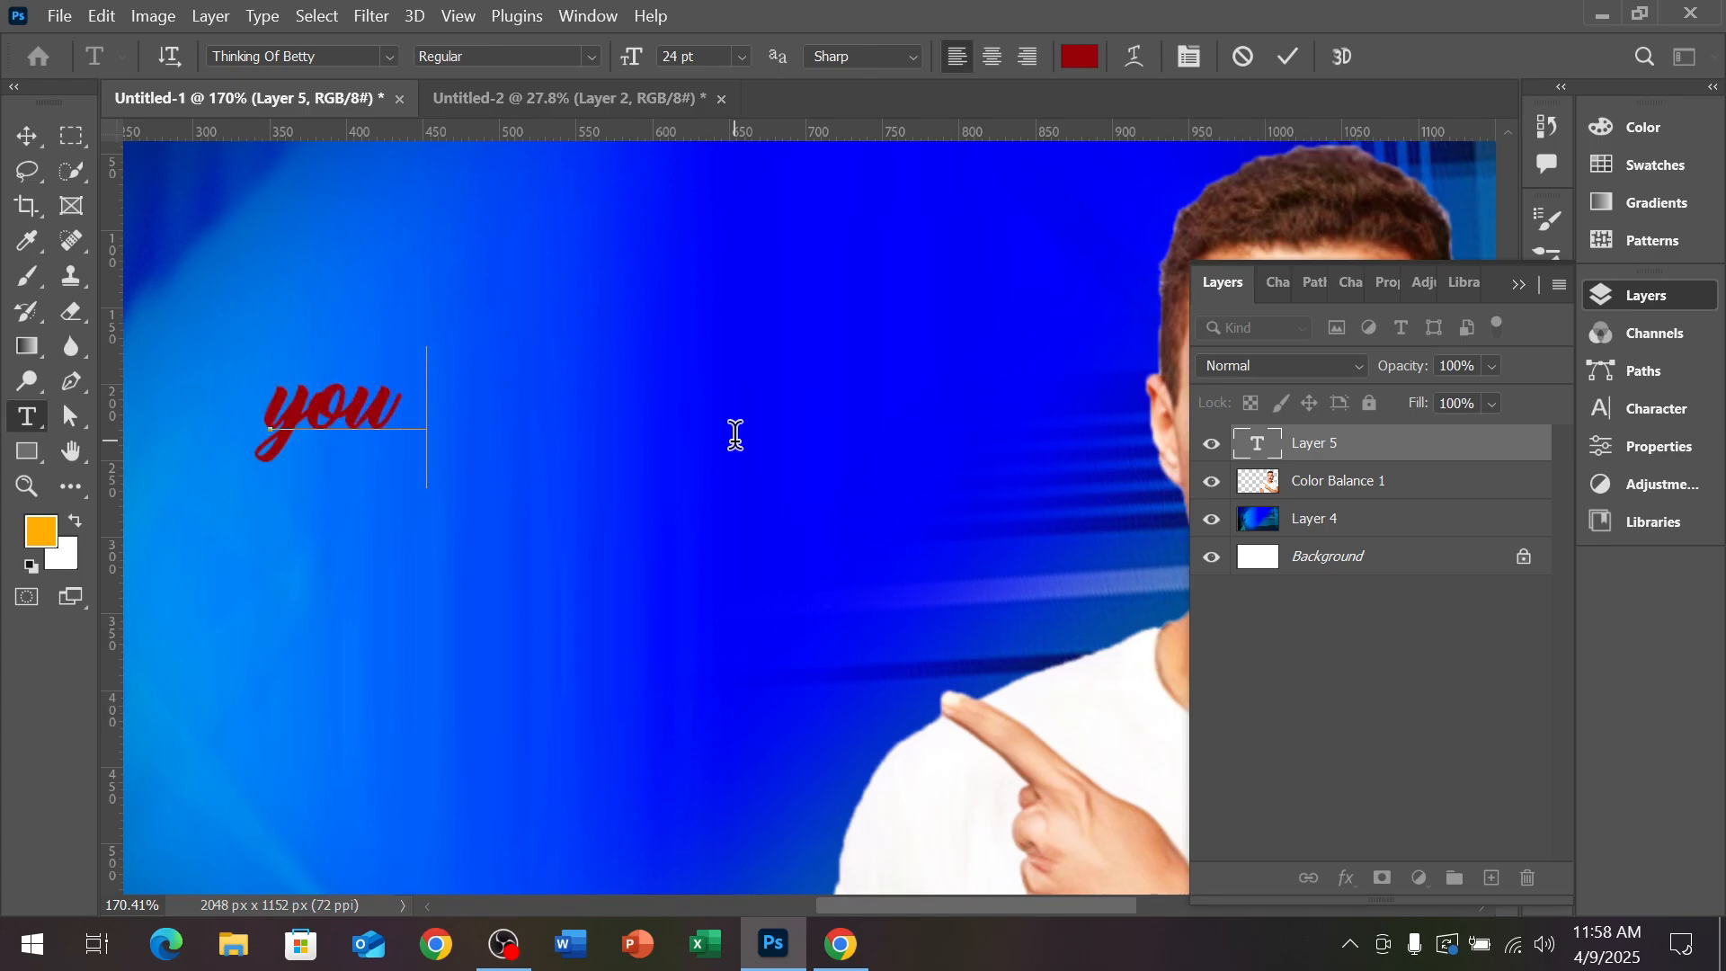
type("tube")
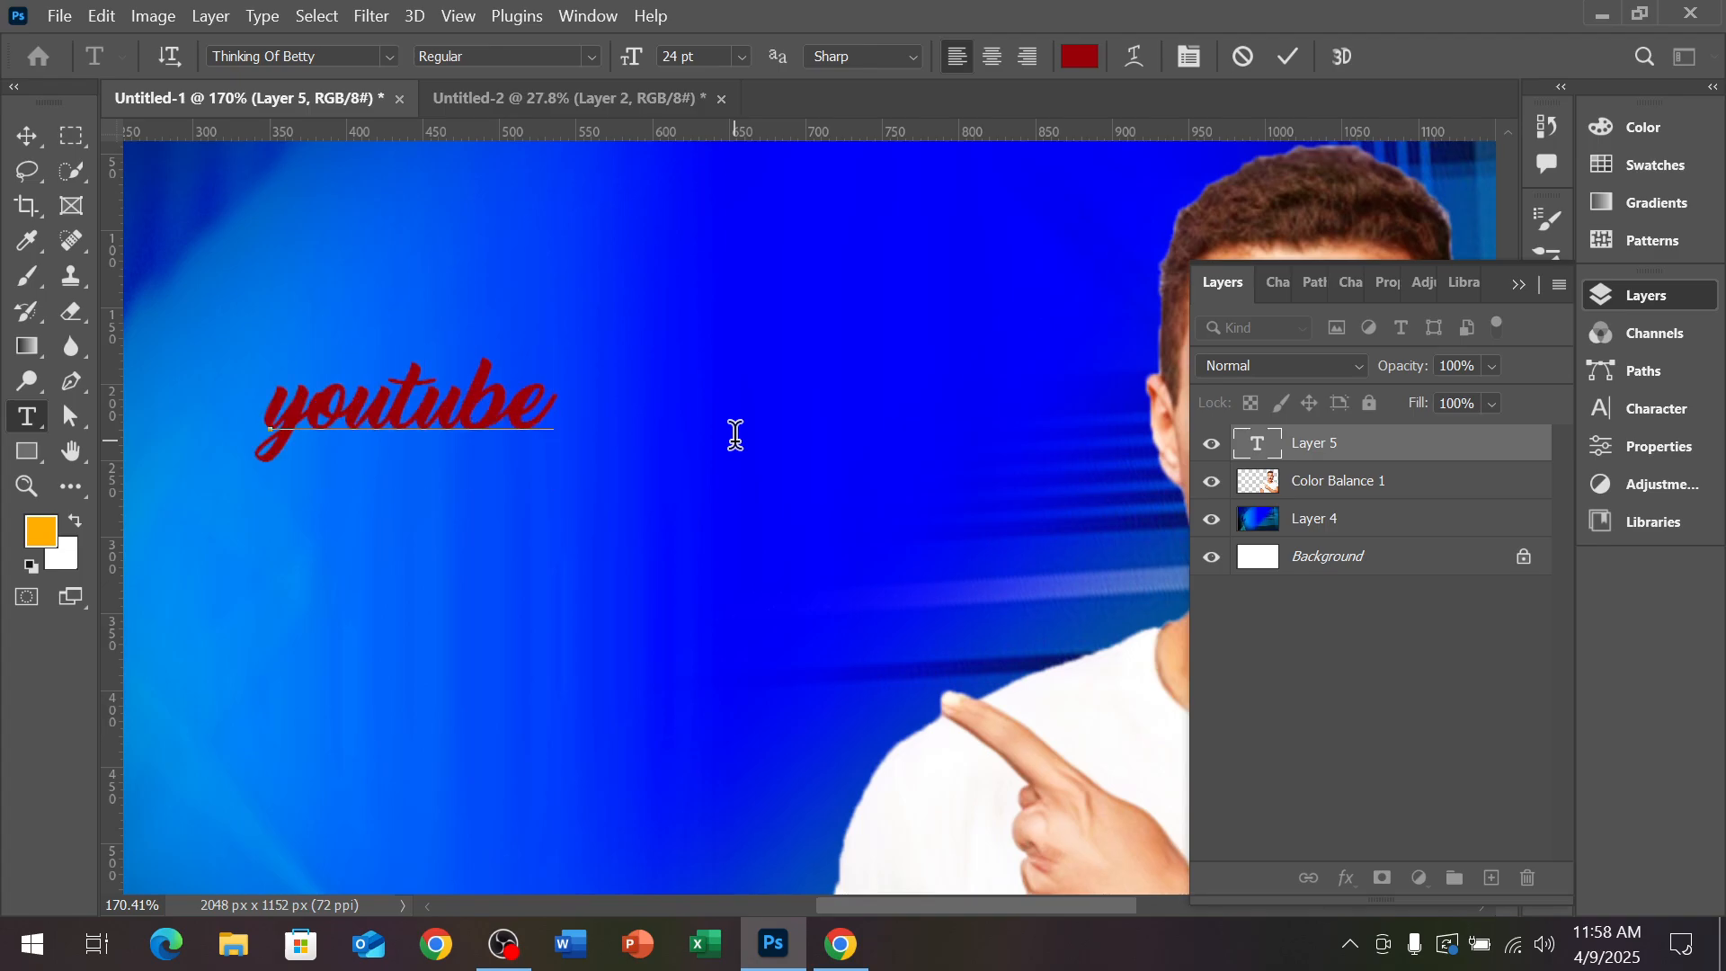
type(" thu")
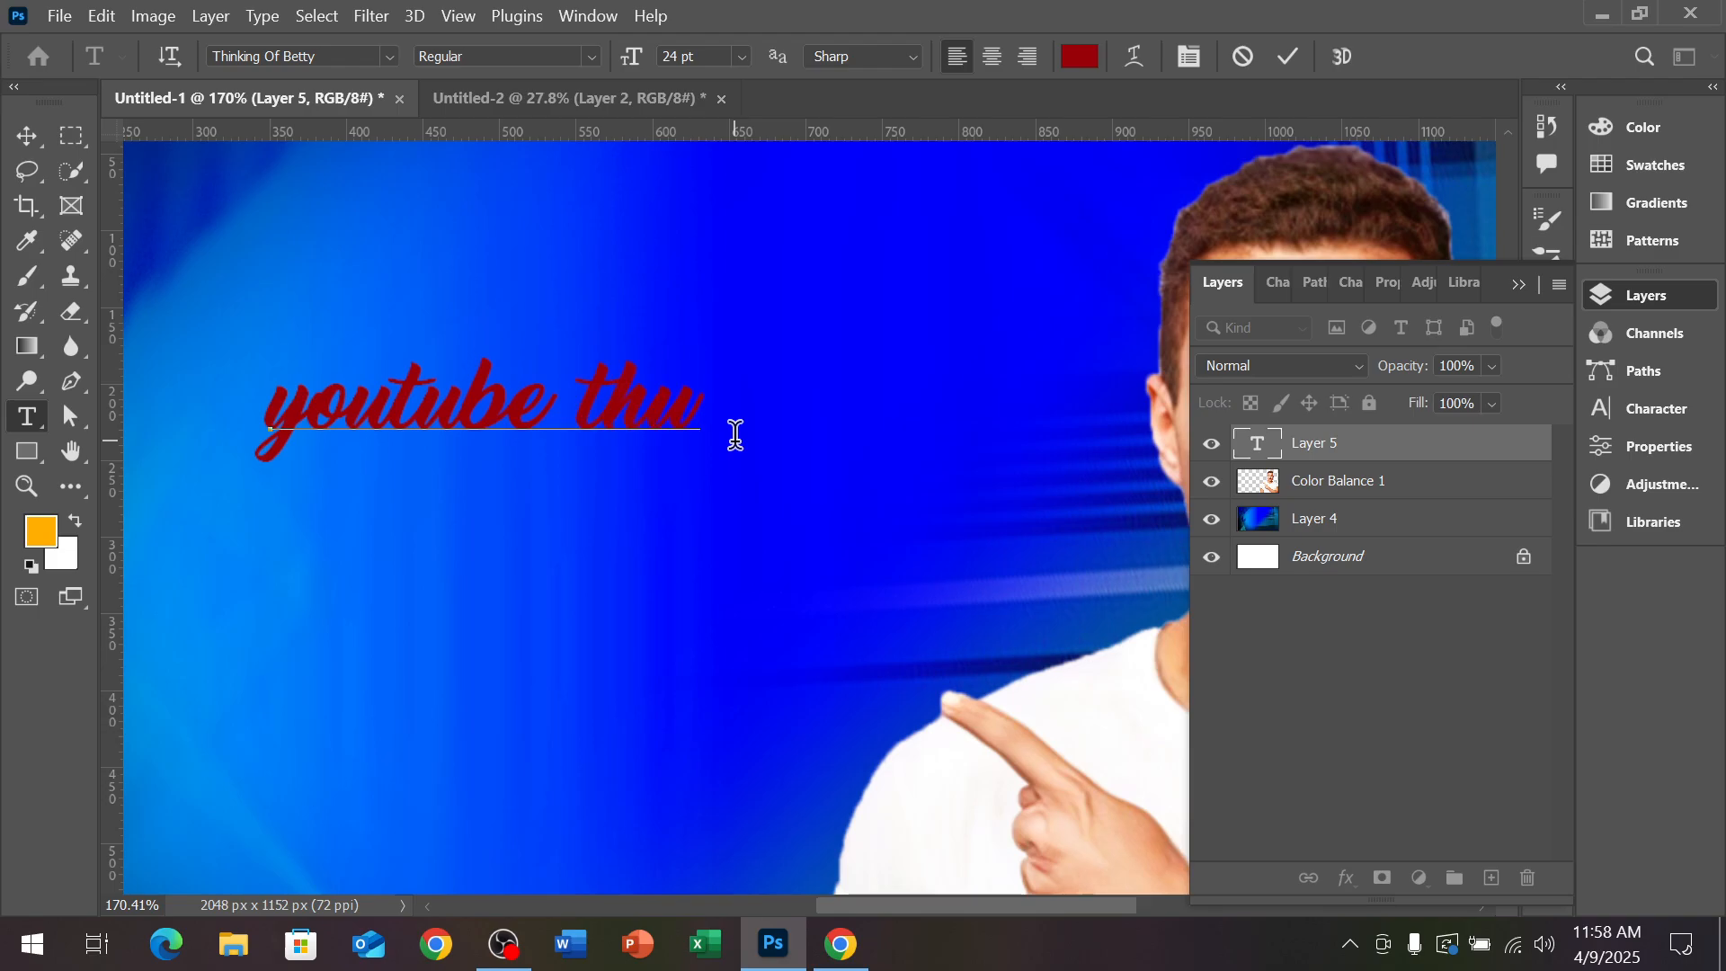
type("mb")
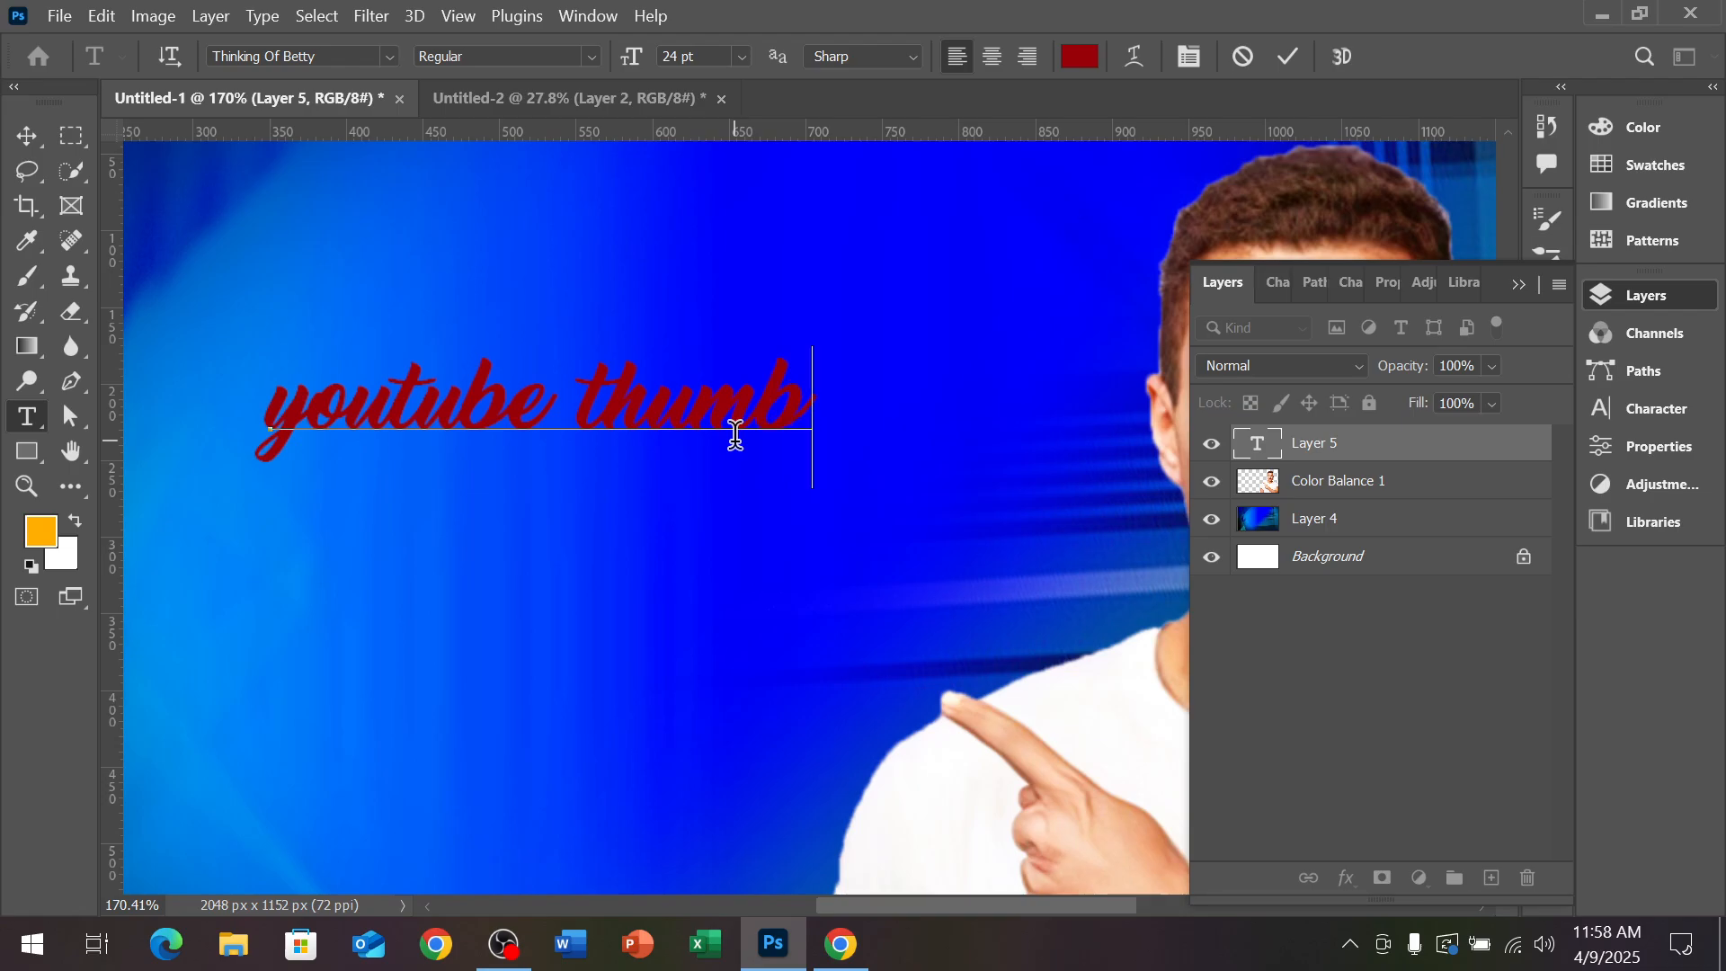
key("BackSpace")
key("BackSpace")
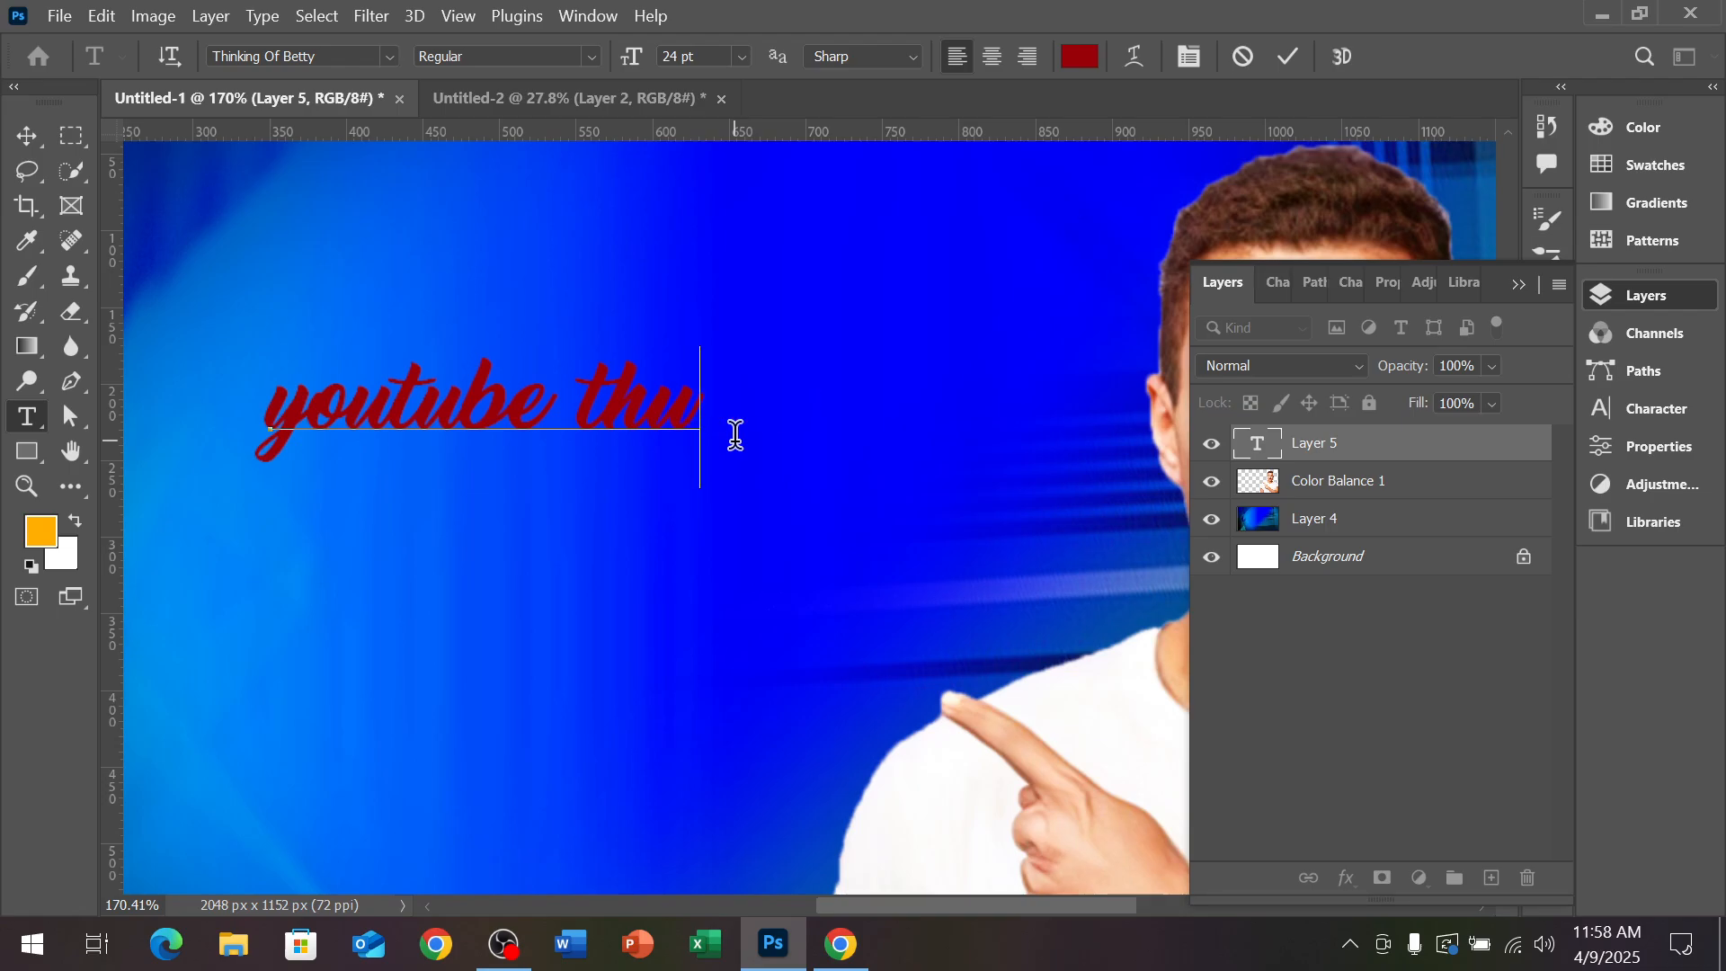
key("alt+Tab")
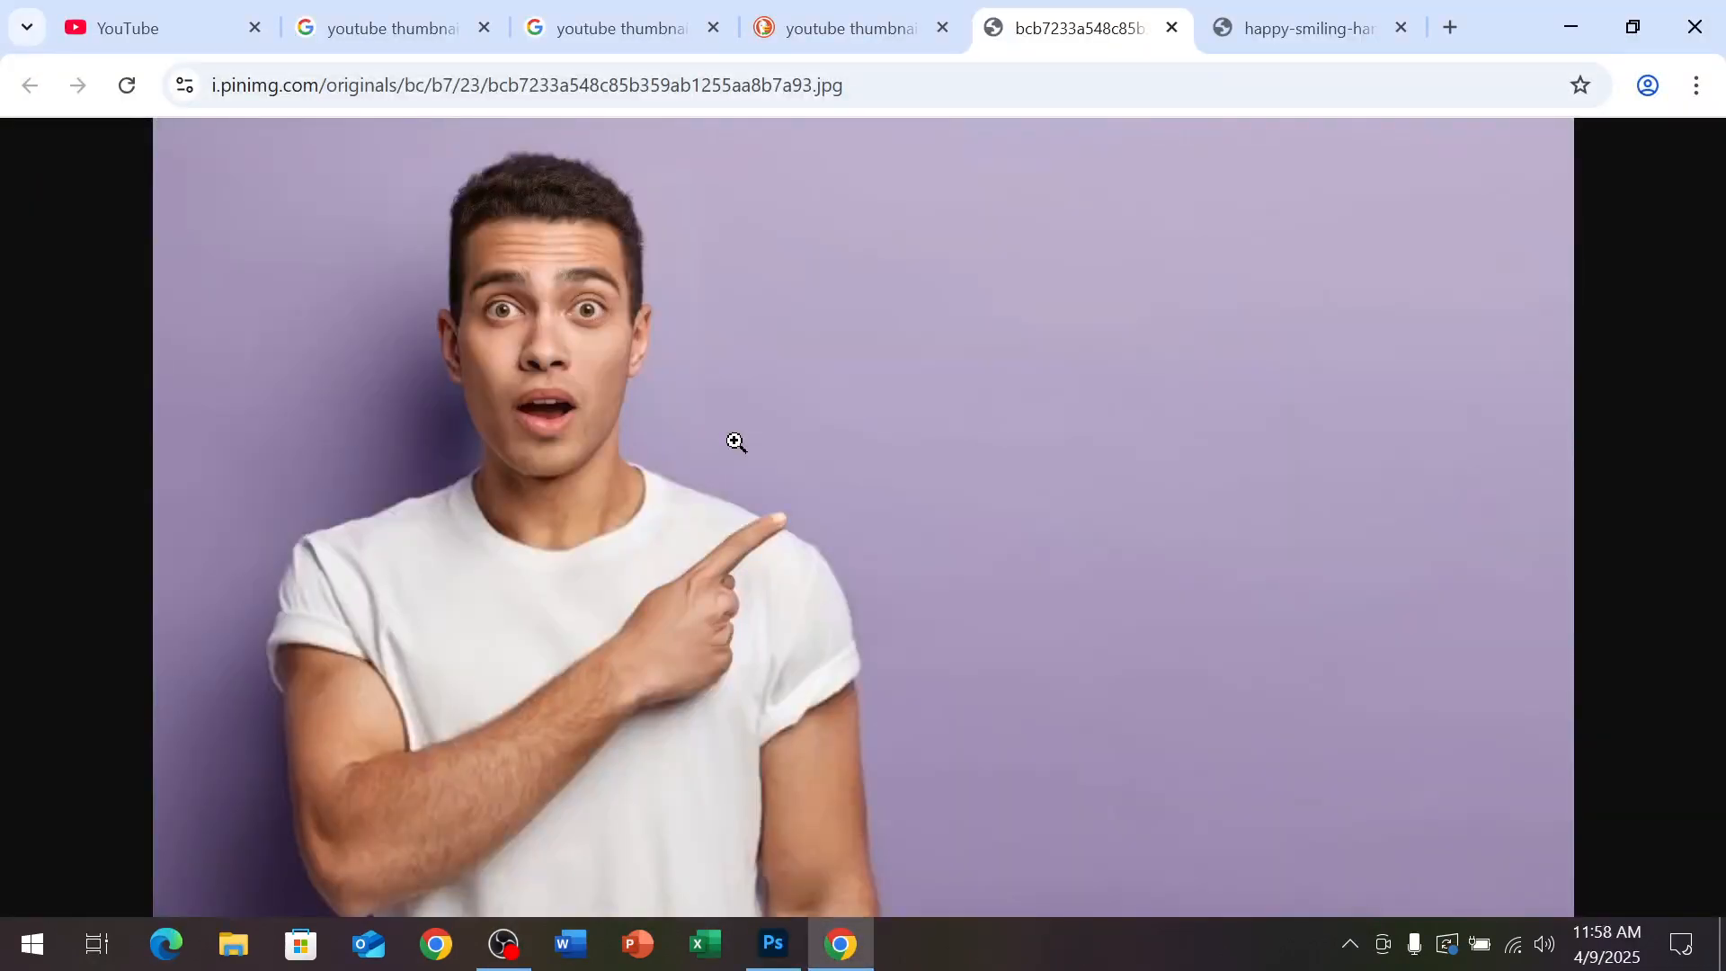
key("alt+Tab")
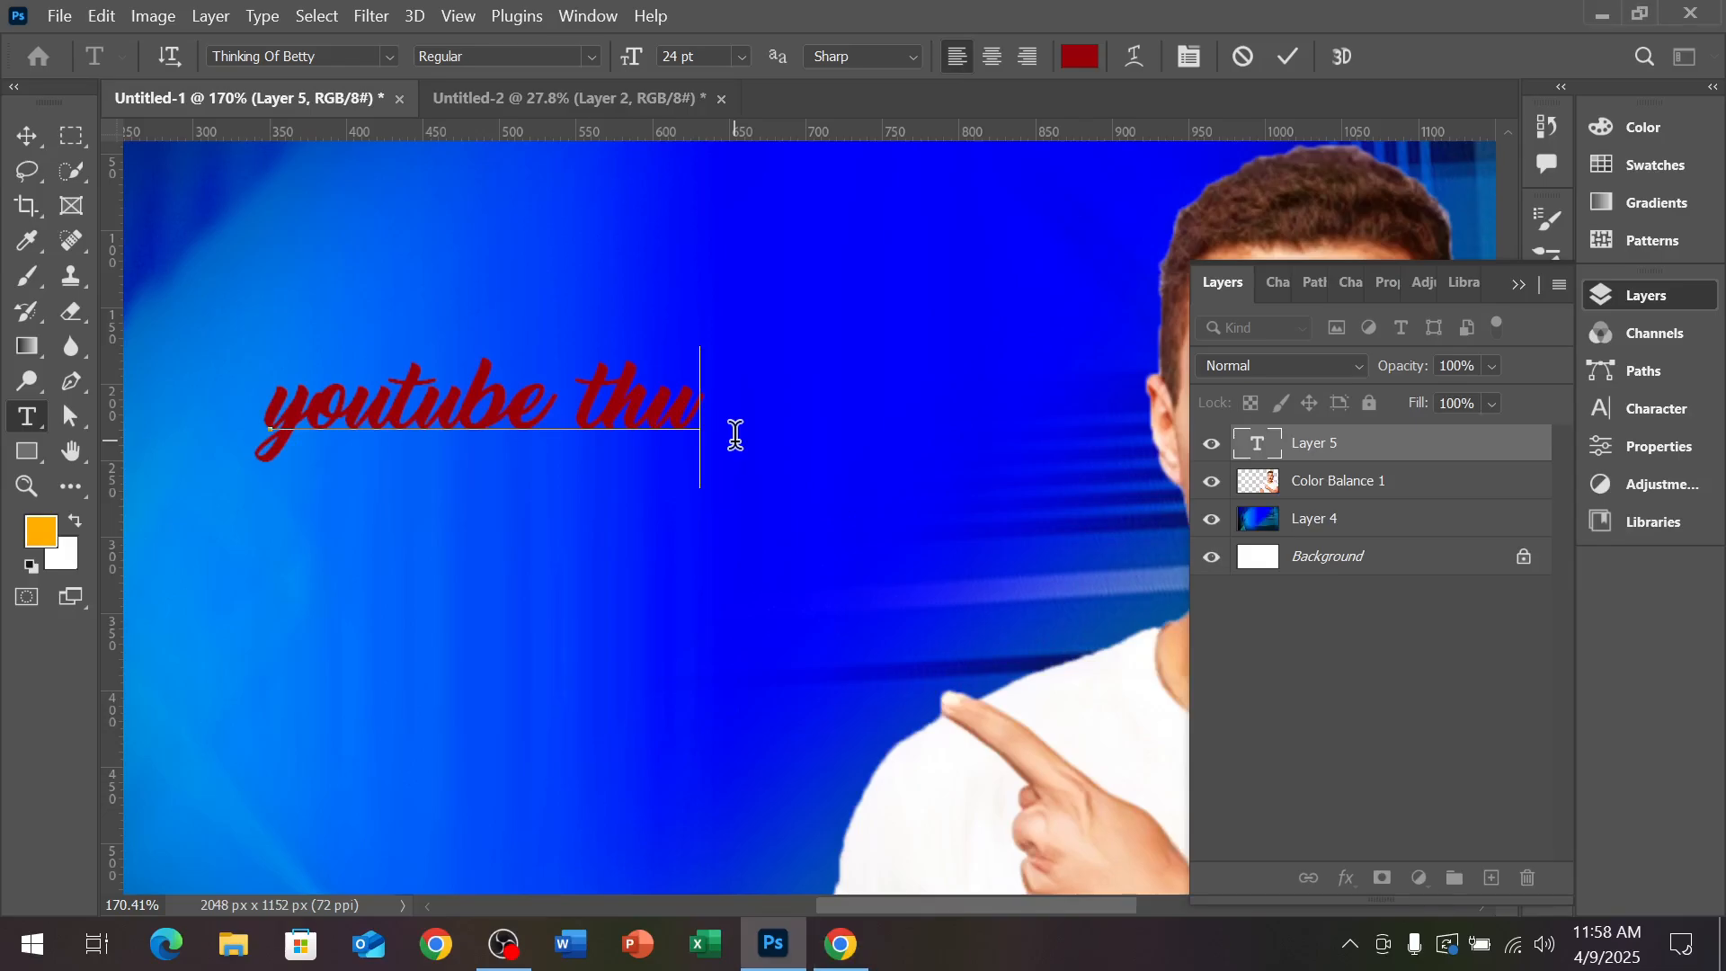
type("thumbnile")
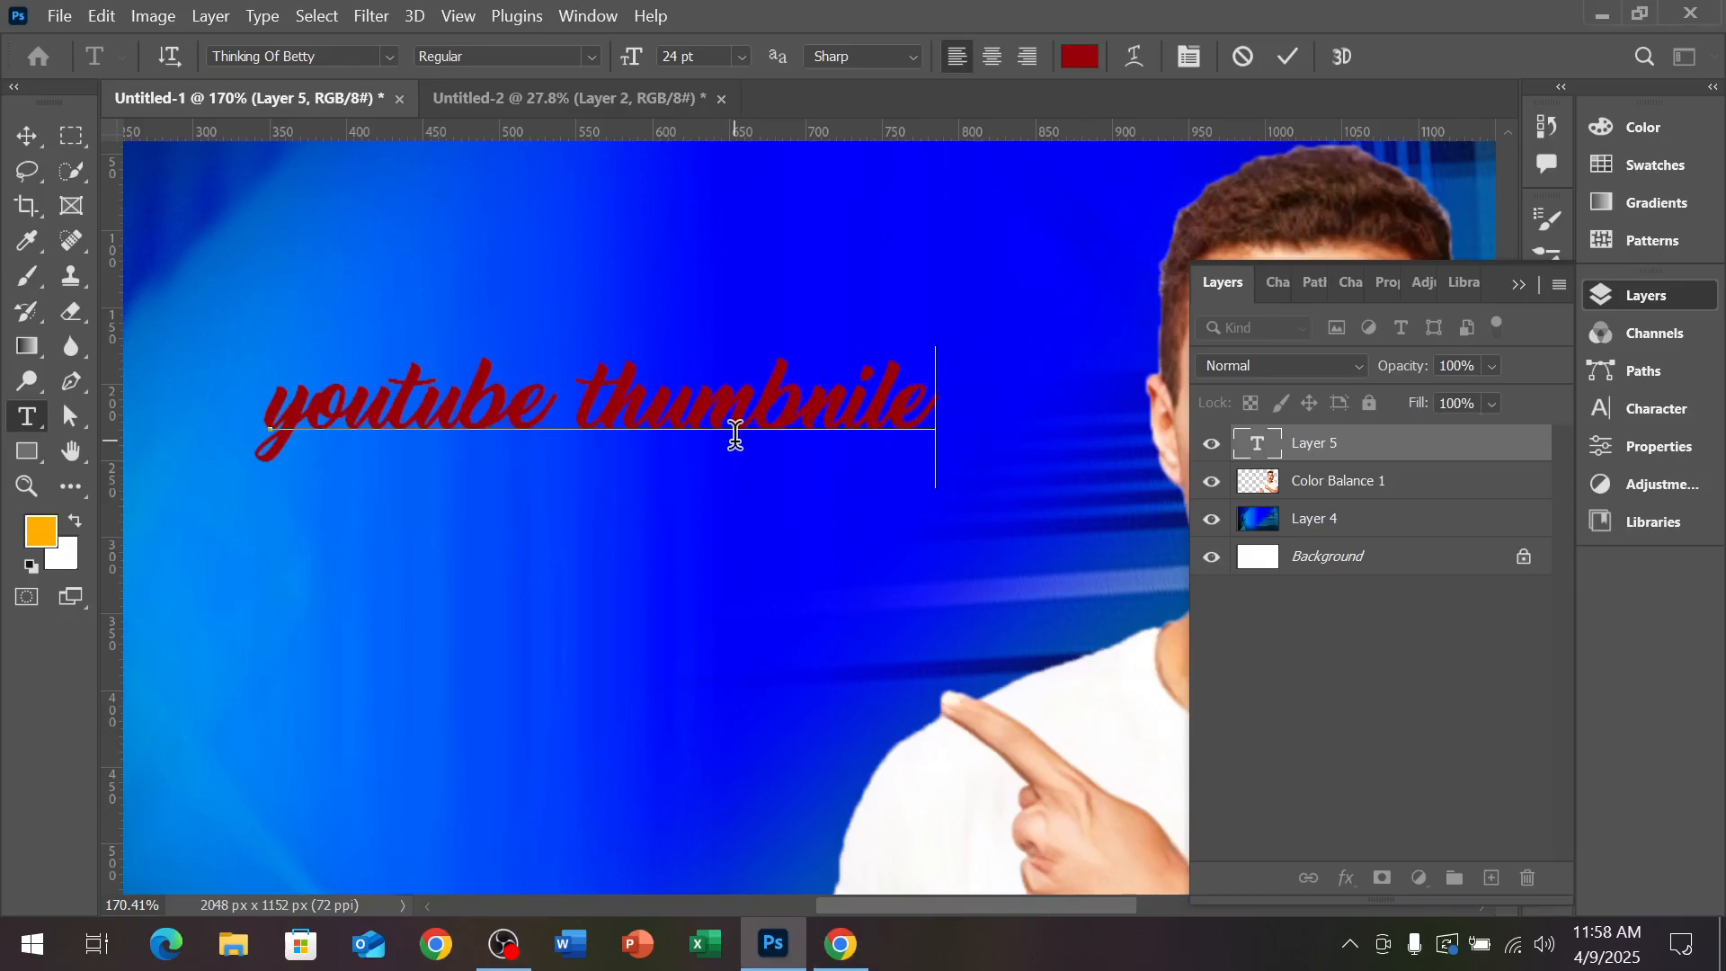
type(" des")
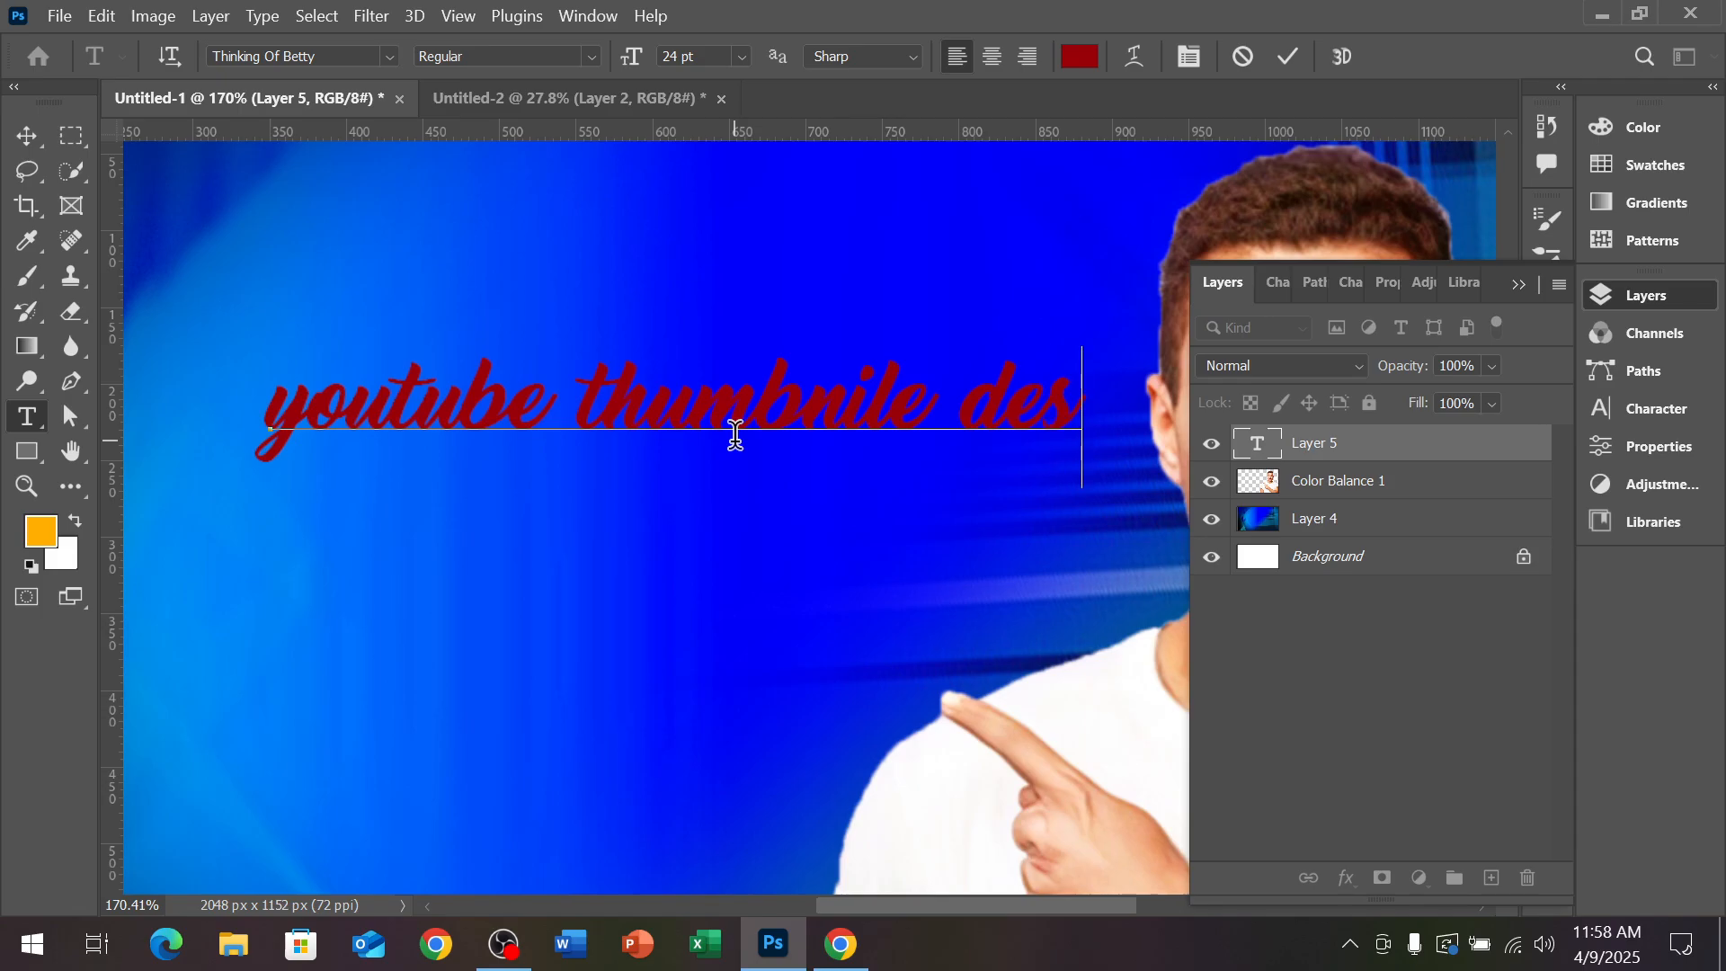
type("ign")
scroll(735, 434, "down", 5)
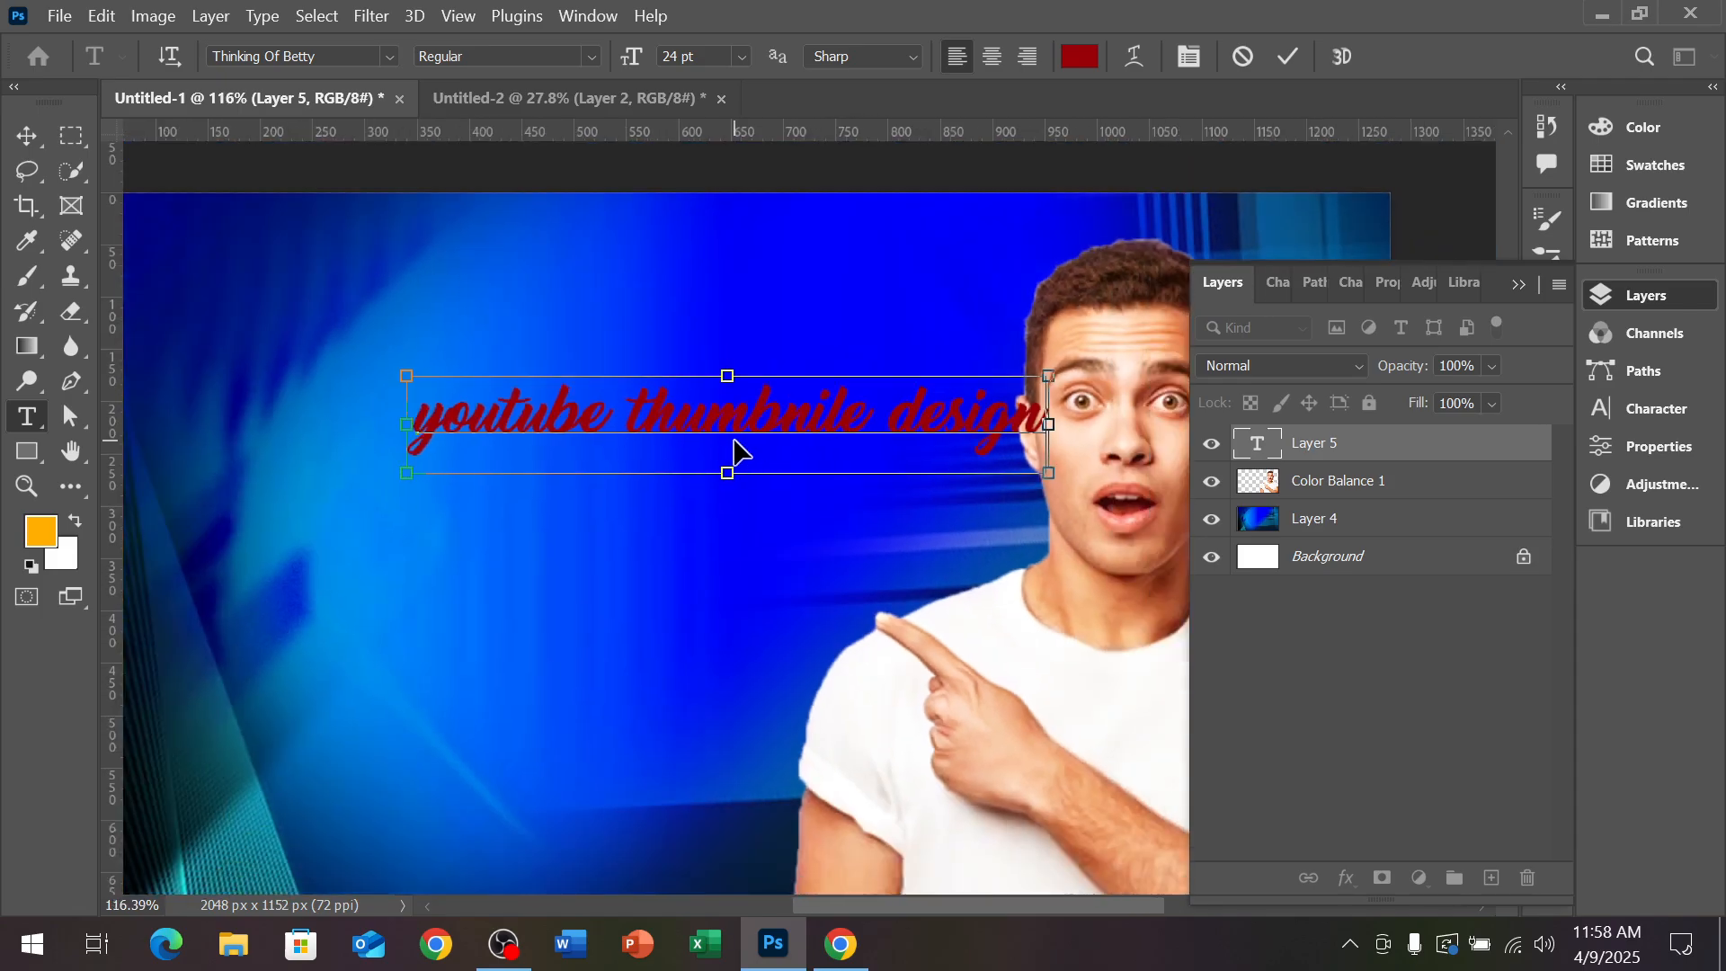
left_click(25, 135)
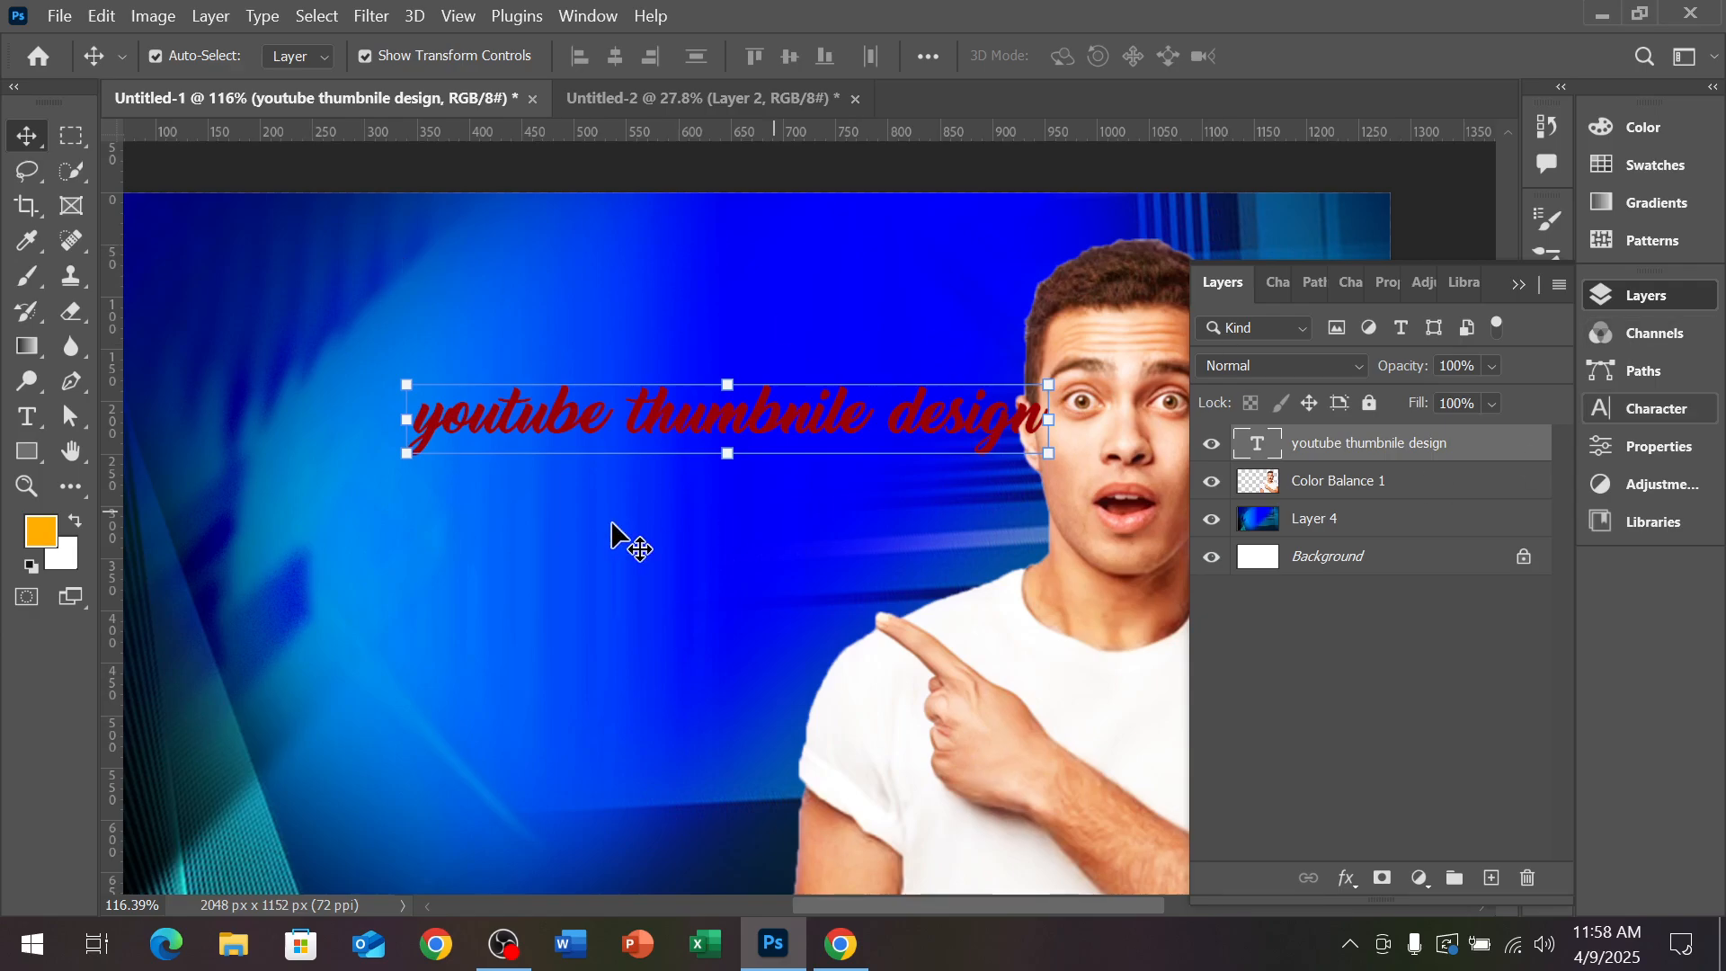
Move the title text to the left until it clears the man's face
scroll(617, 531, "down", 2)
left_click_drag(627, 441, 537, 440)
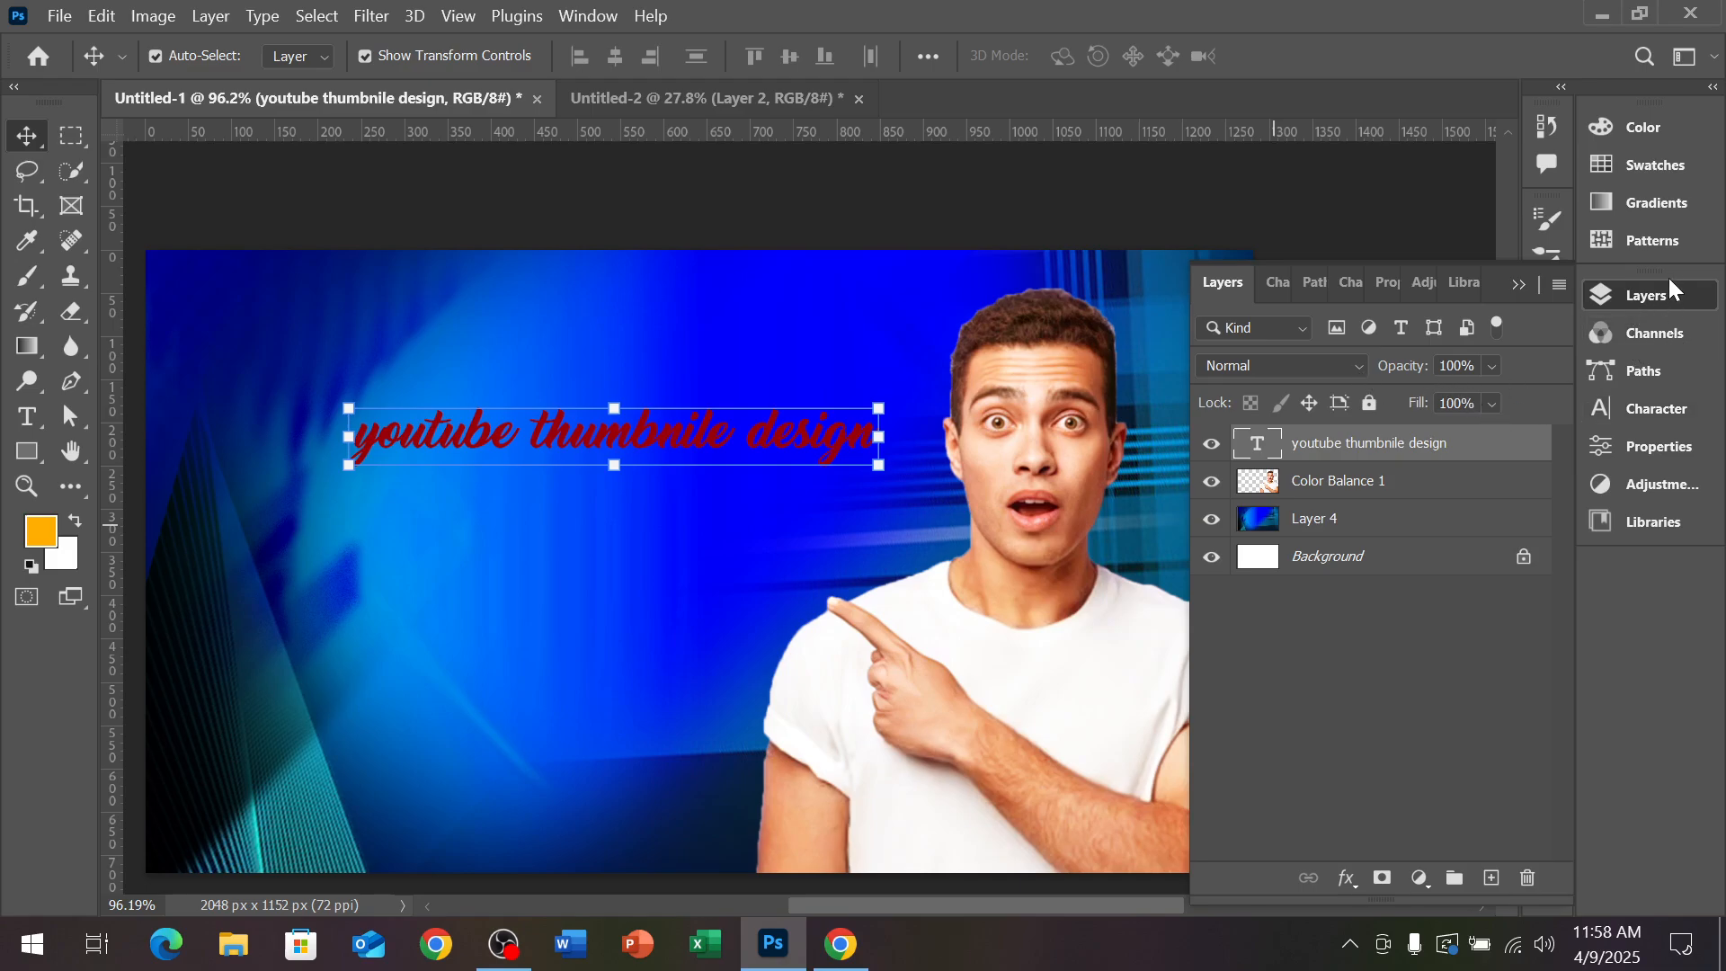
left_click(1520, 285)
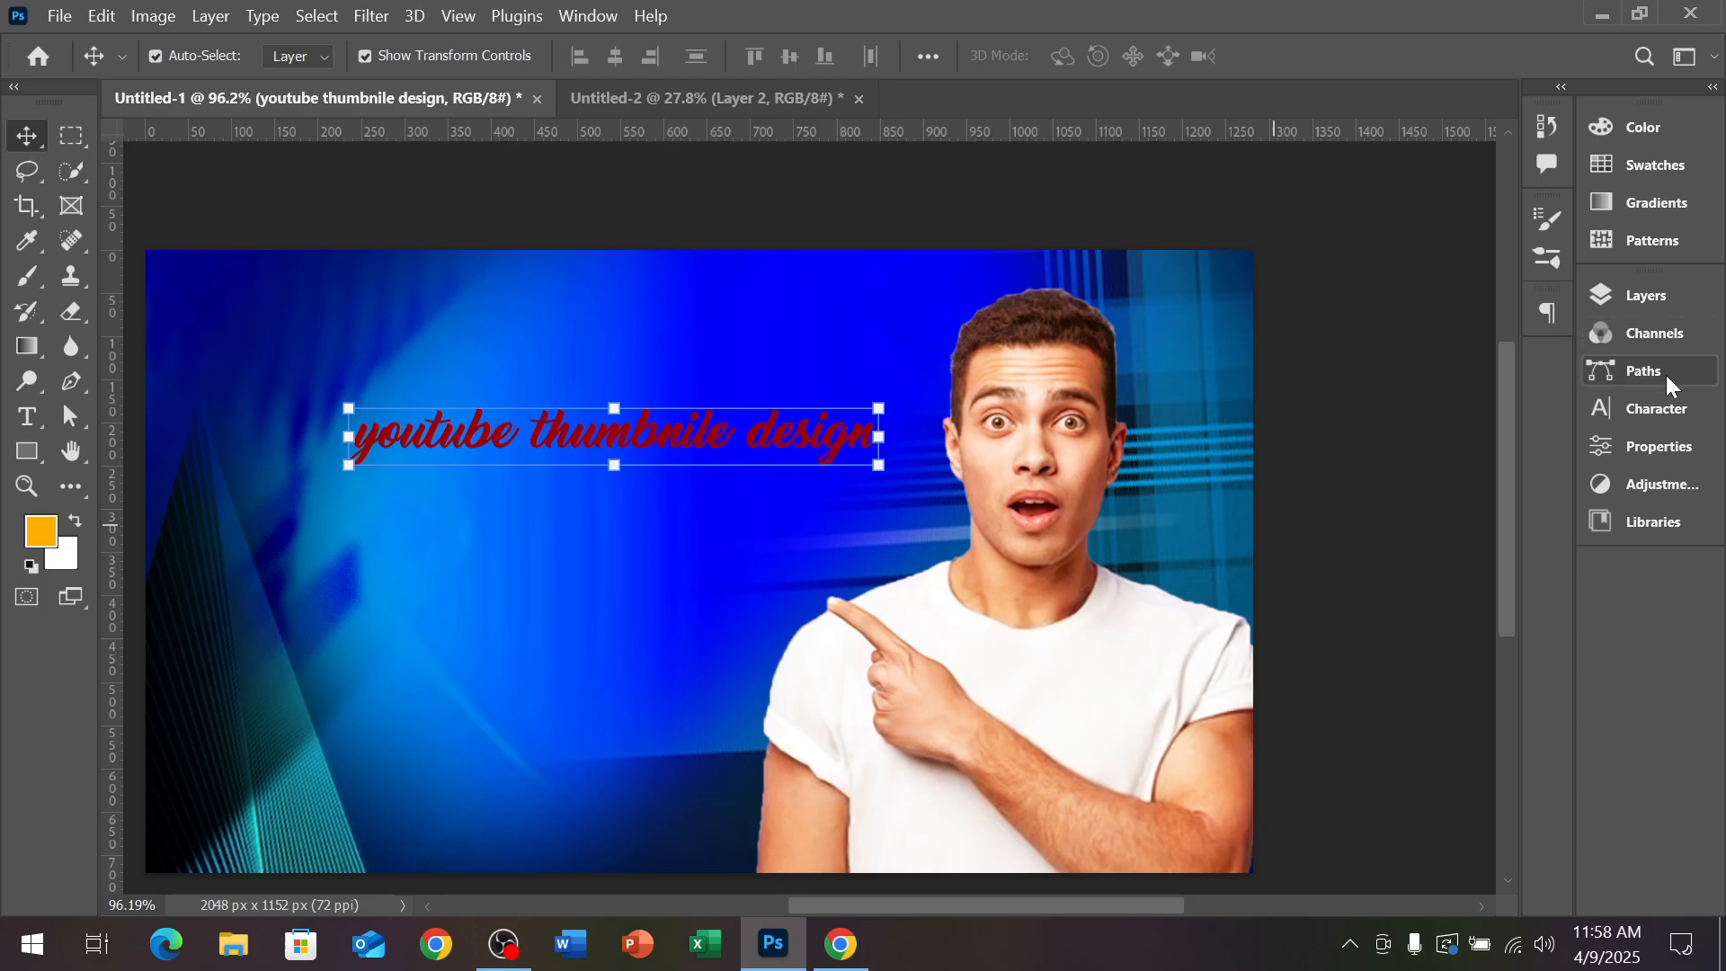
Browse the available fonts for the title text and change its font to Comic Sans MS Regular
left_click(1664, 409)
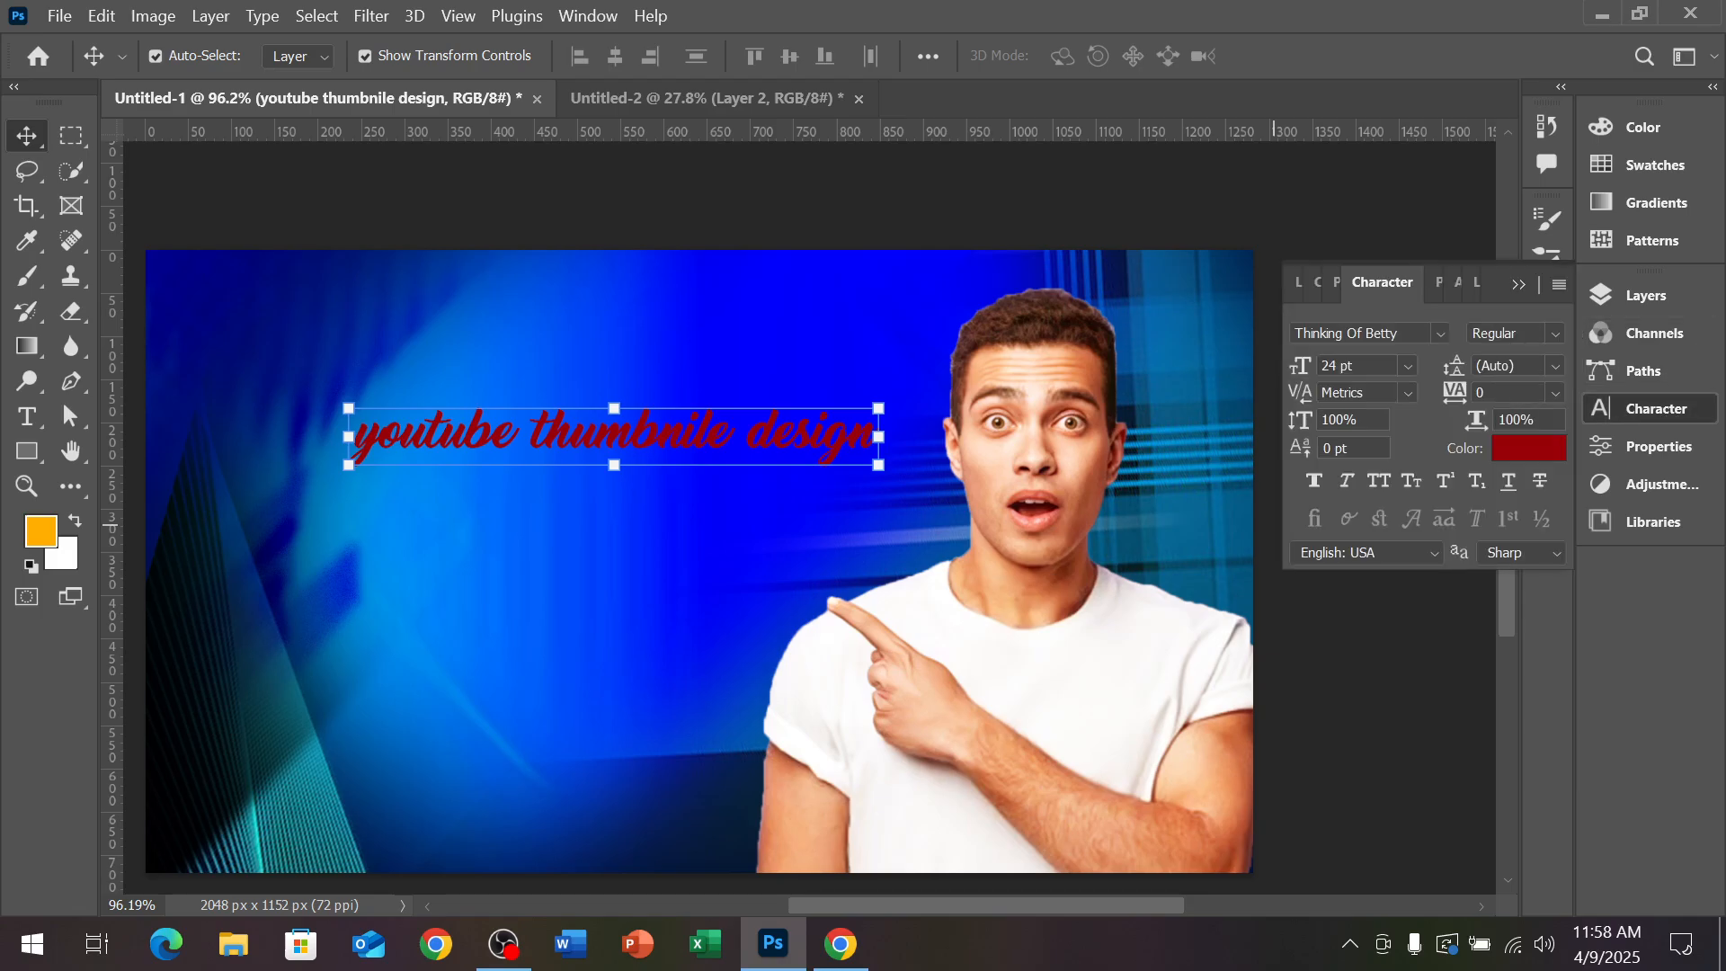
left_click(1435, 333)
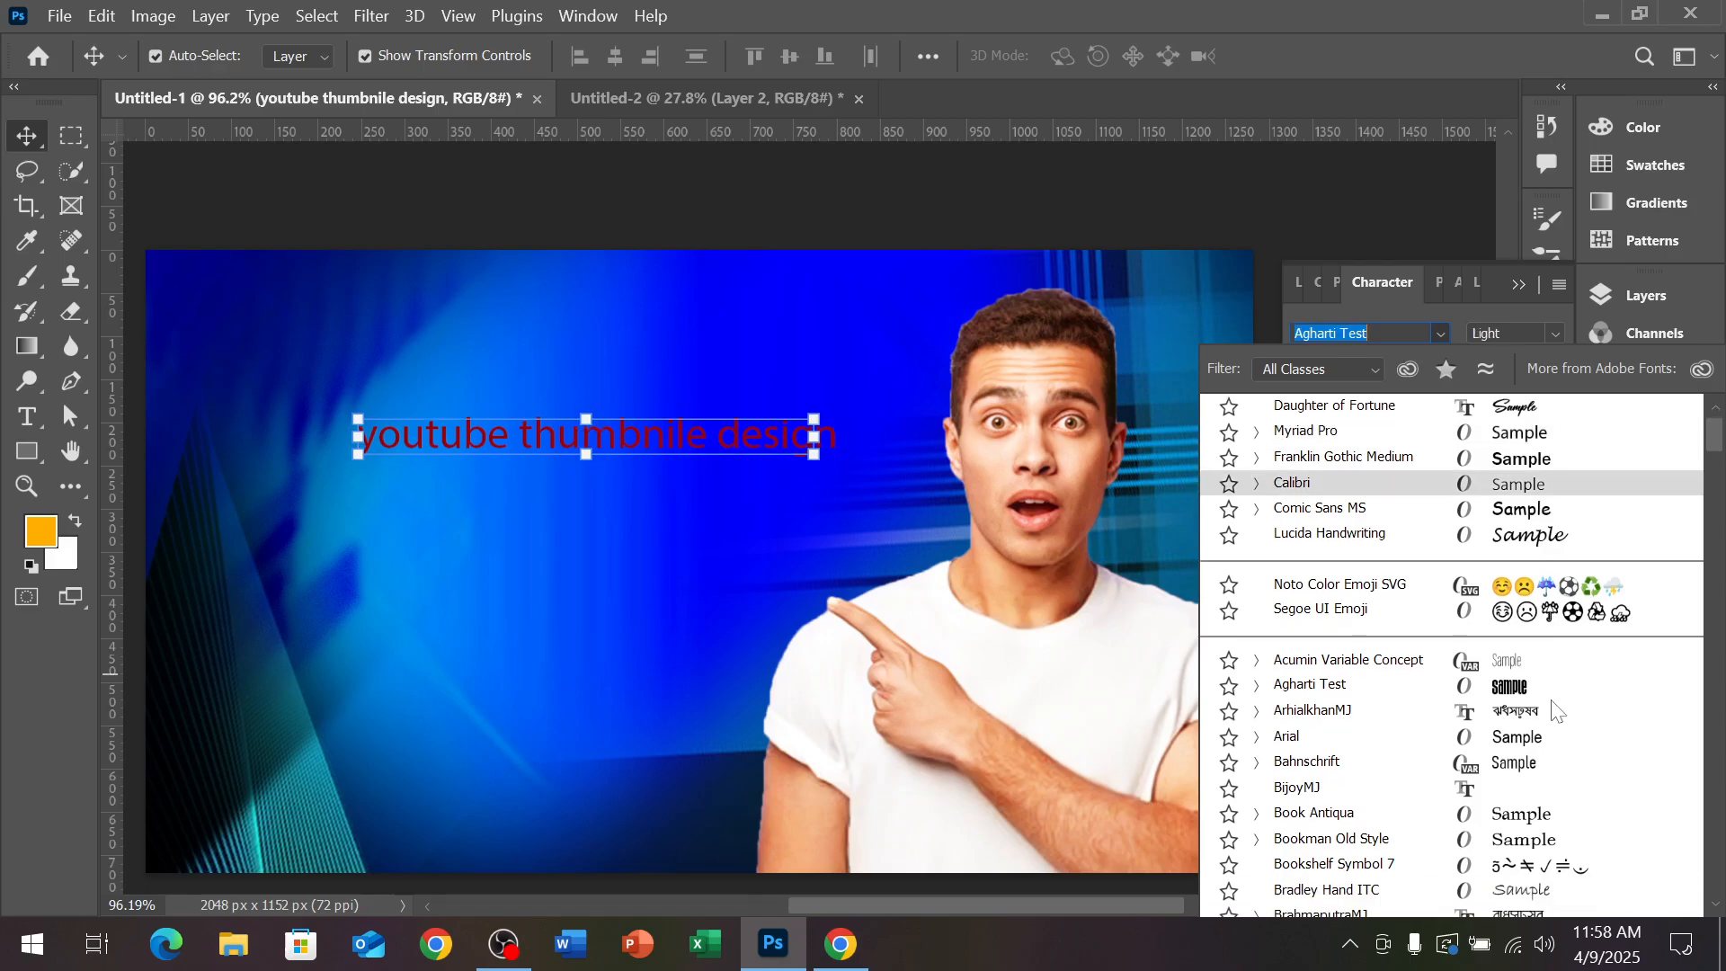
key("Down")
key("Down")
key("Down")
key("Down")
key("Down")
key("Down")
key("Down")
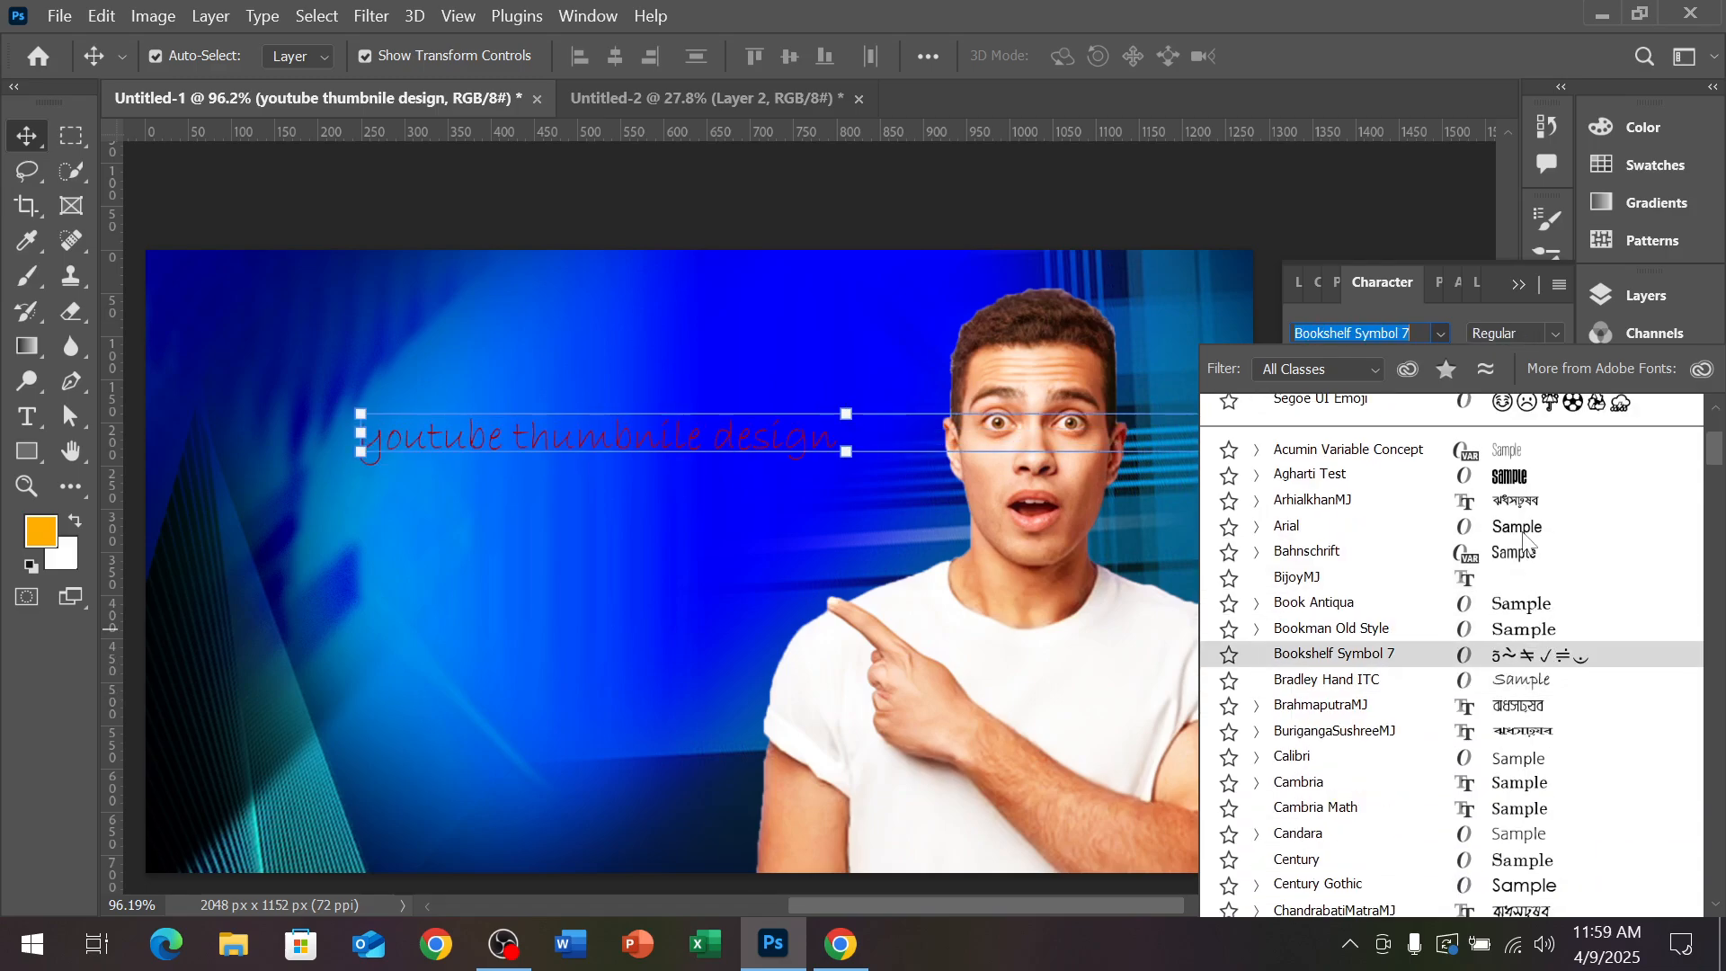
scroll(1569, 647, "down", 3)
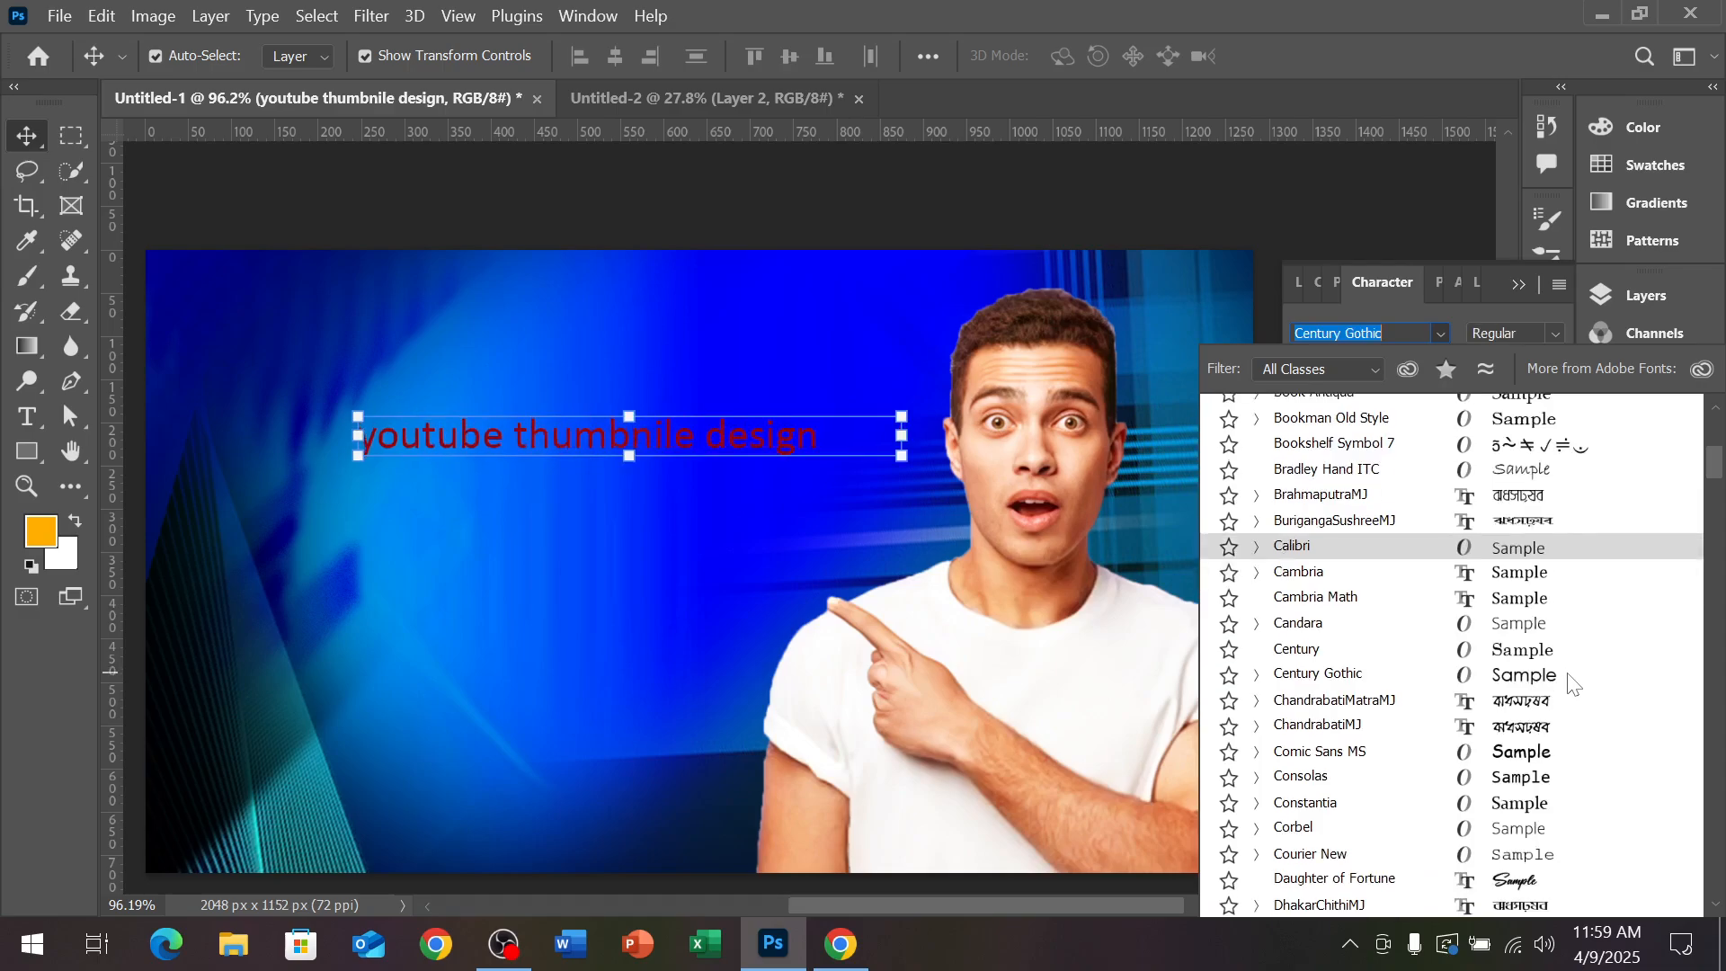
scroll(1571, 683, "down", 2)
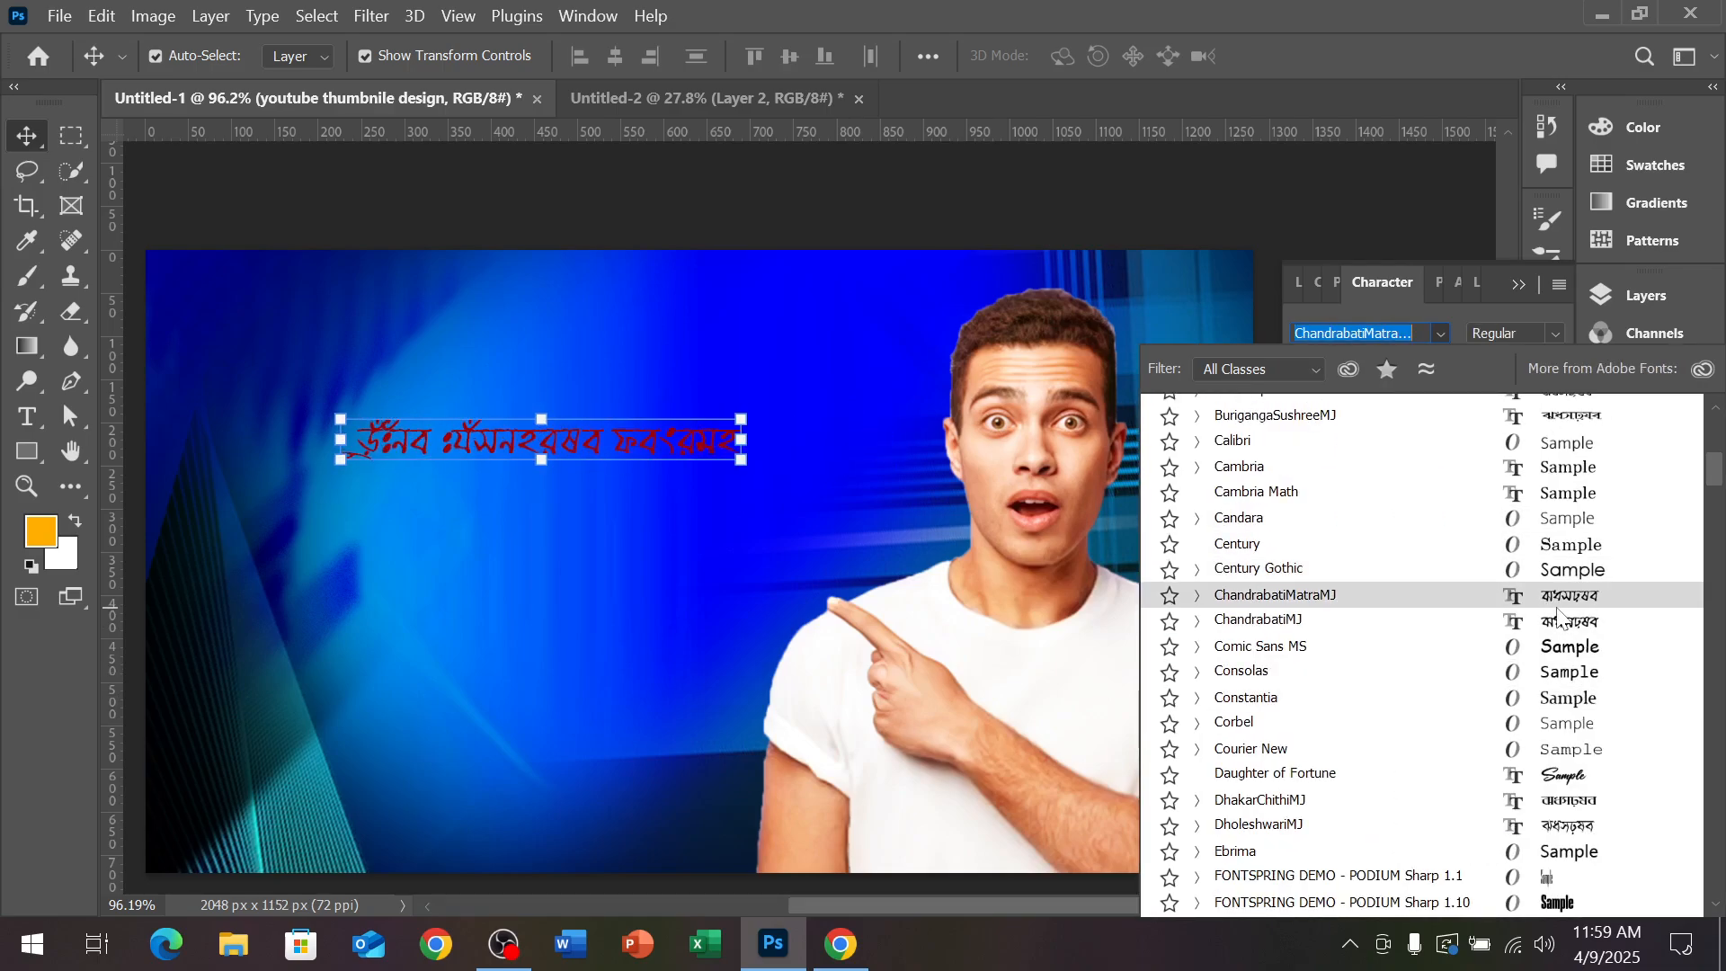
scroll(1587, 715, "down", 2)
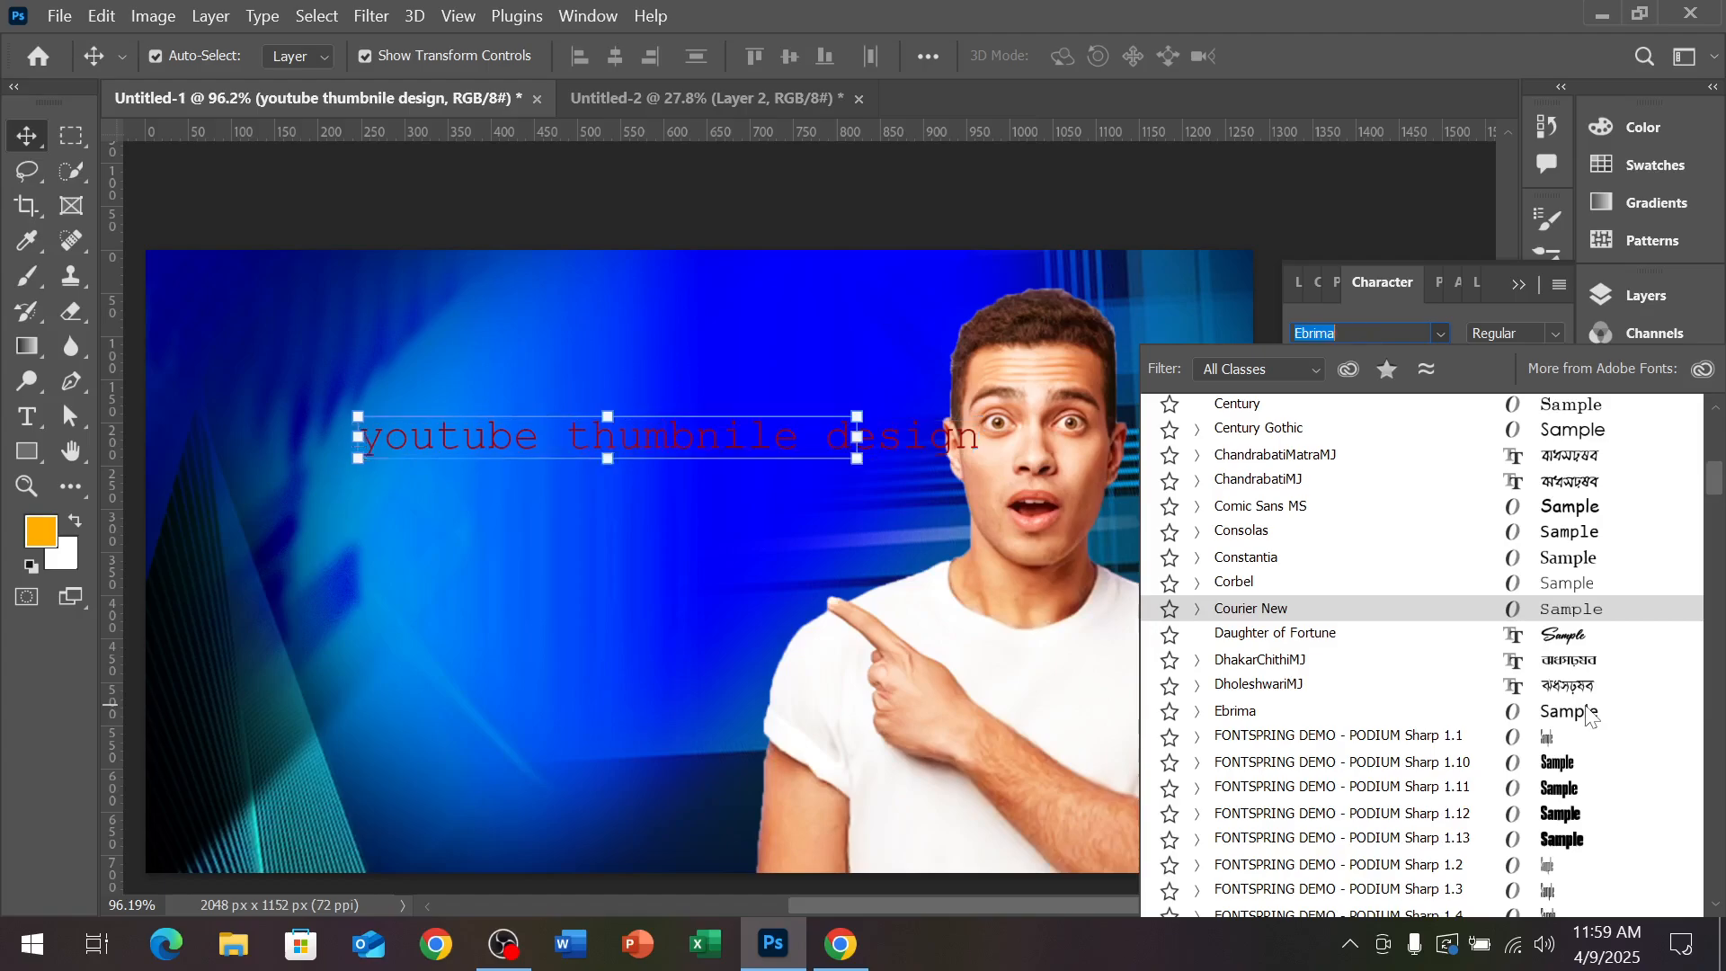
scroll(1587, 715, "down", 2)
scroll(1587, 716, "down", 2)
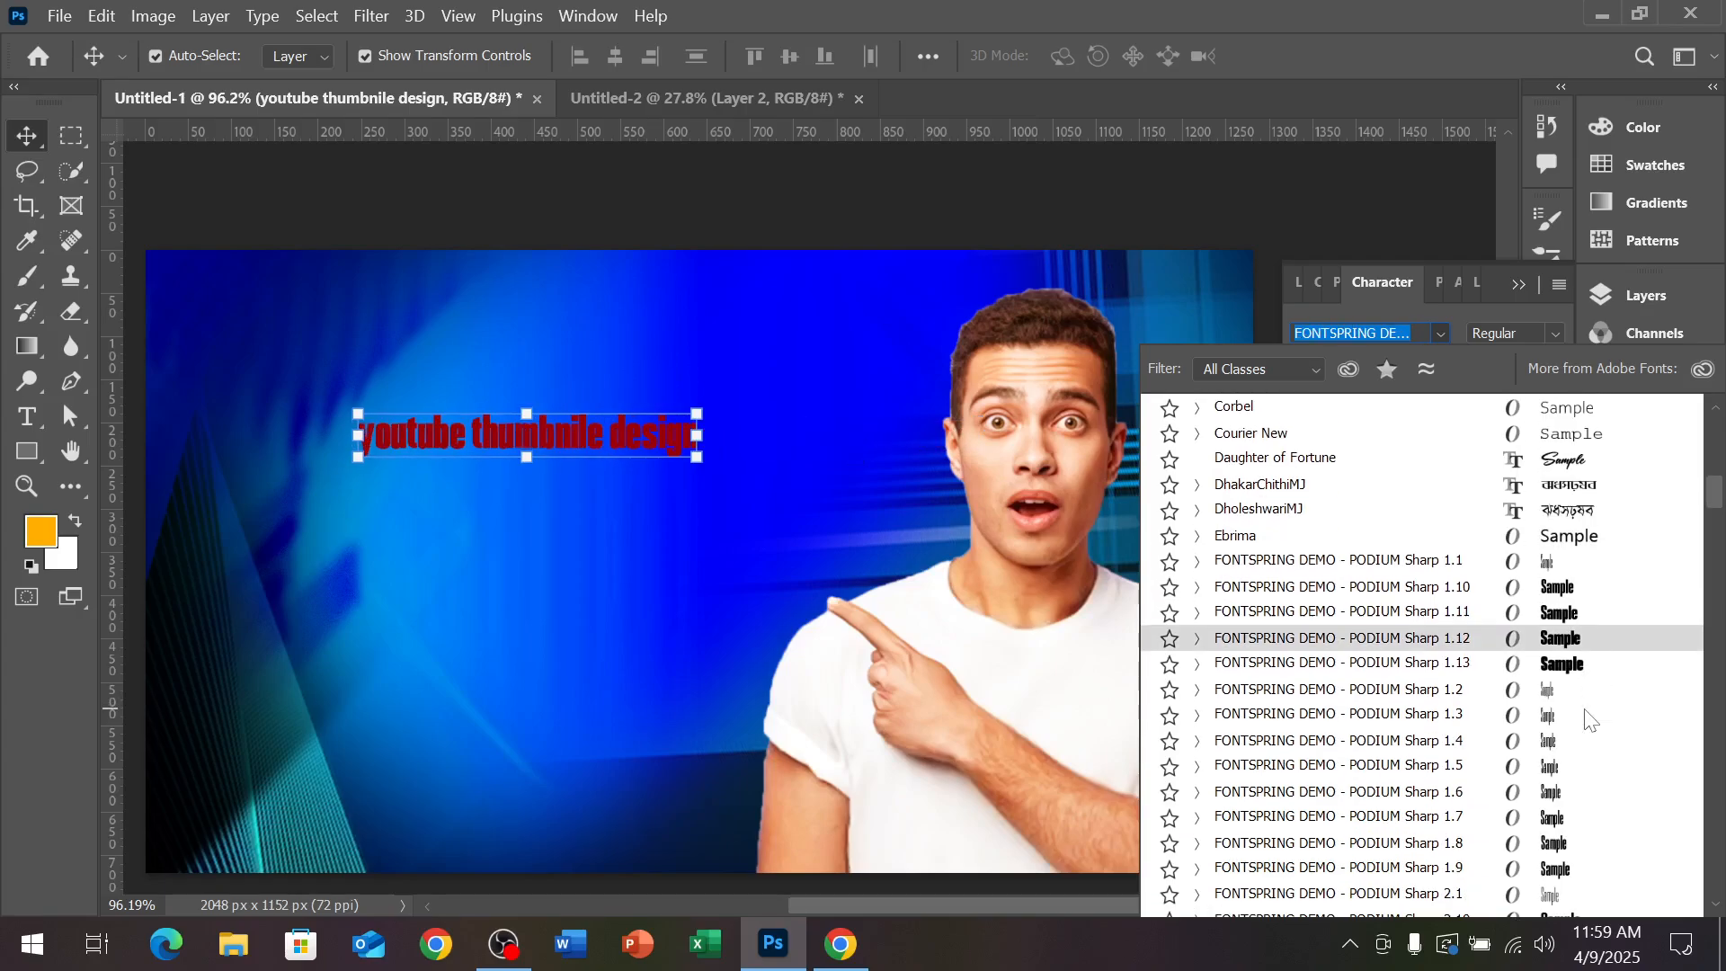
scroll(1587, 717, "down", 2)
scroll(1588, 717, "down", 2)
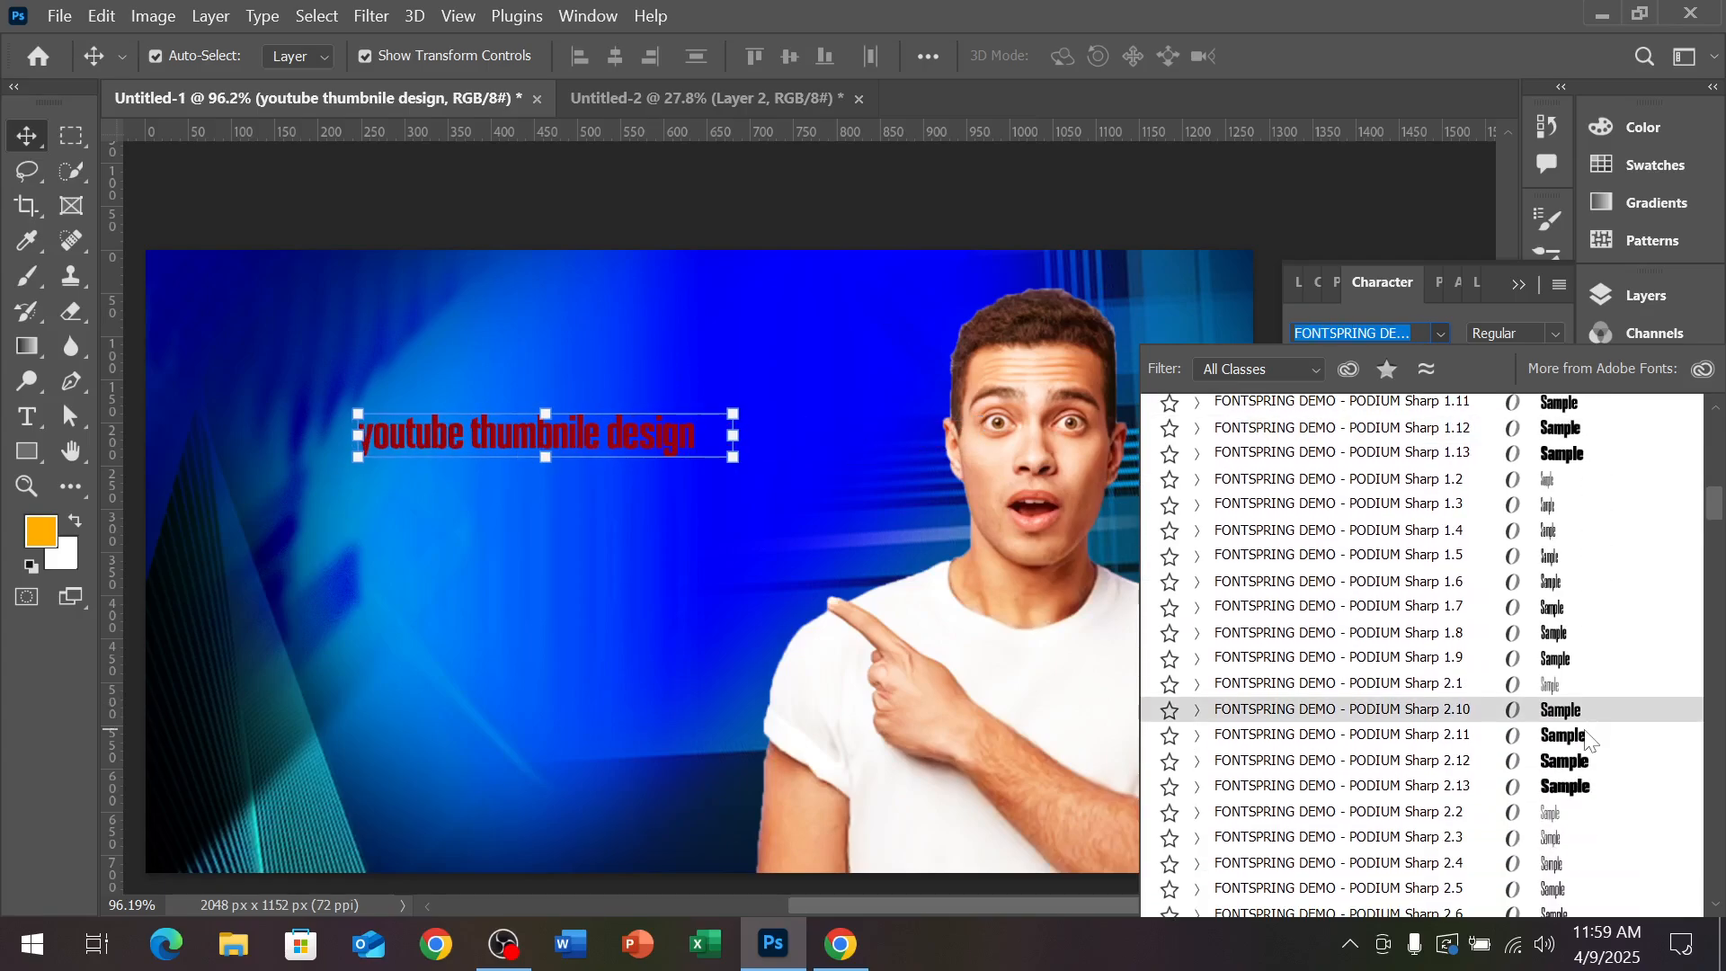
scroll(1587, 735, "up", 6)
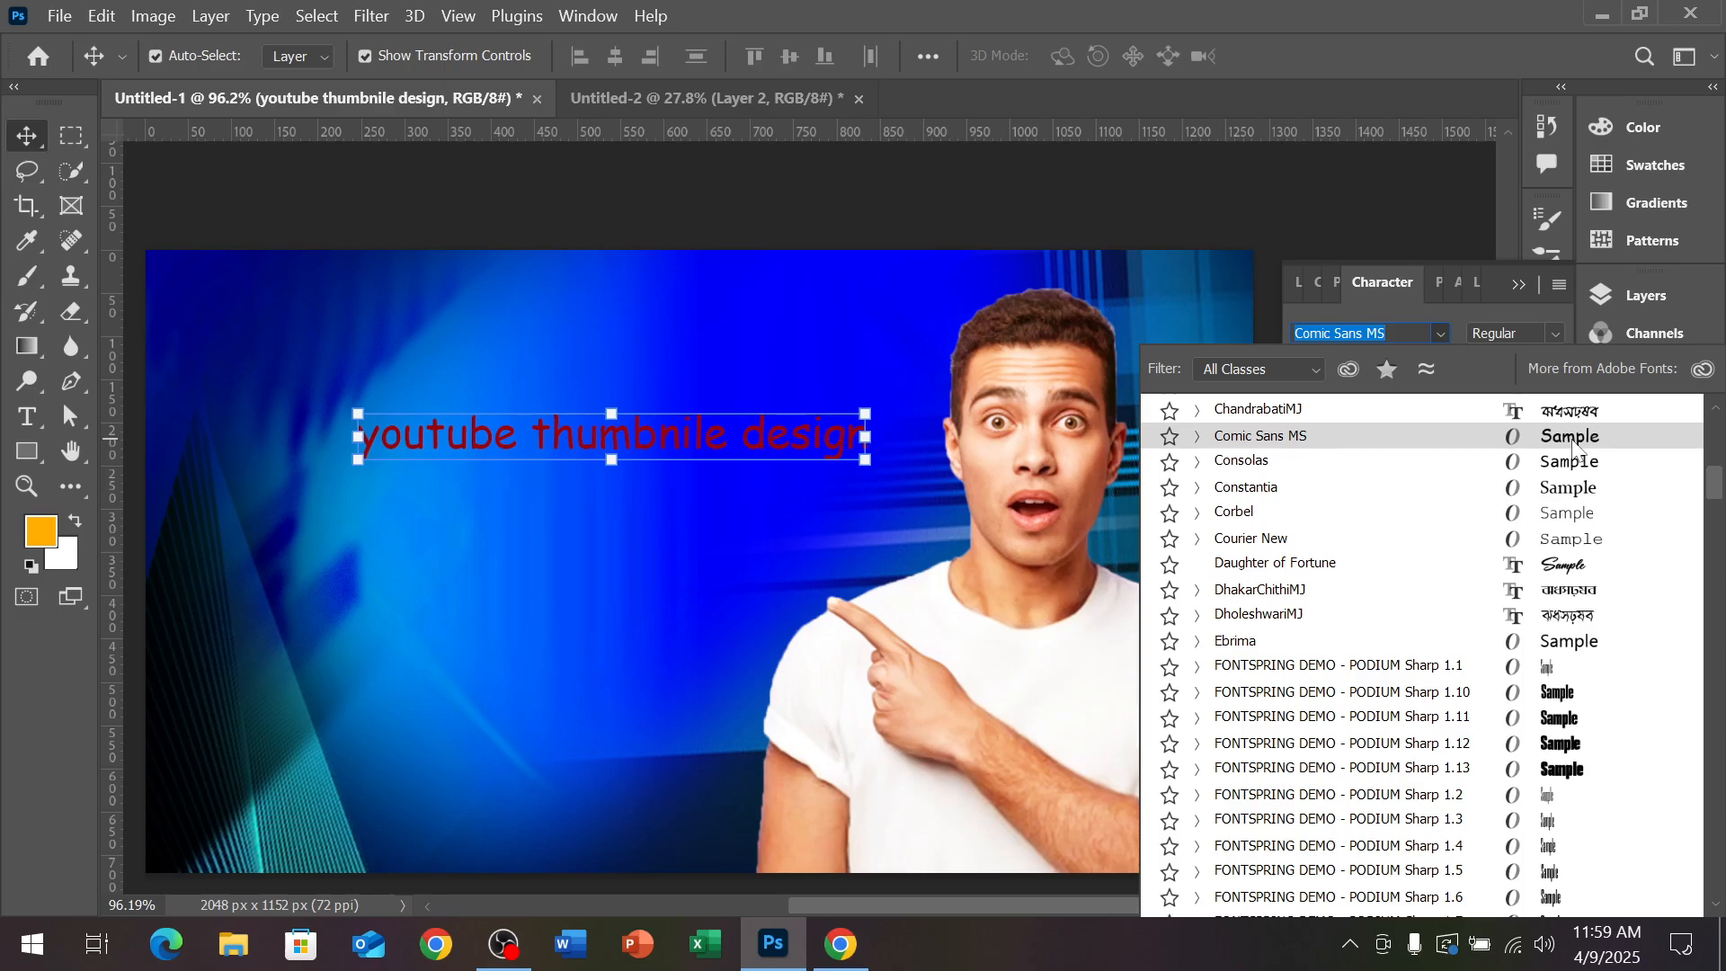
left_click(1572, 439)
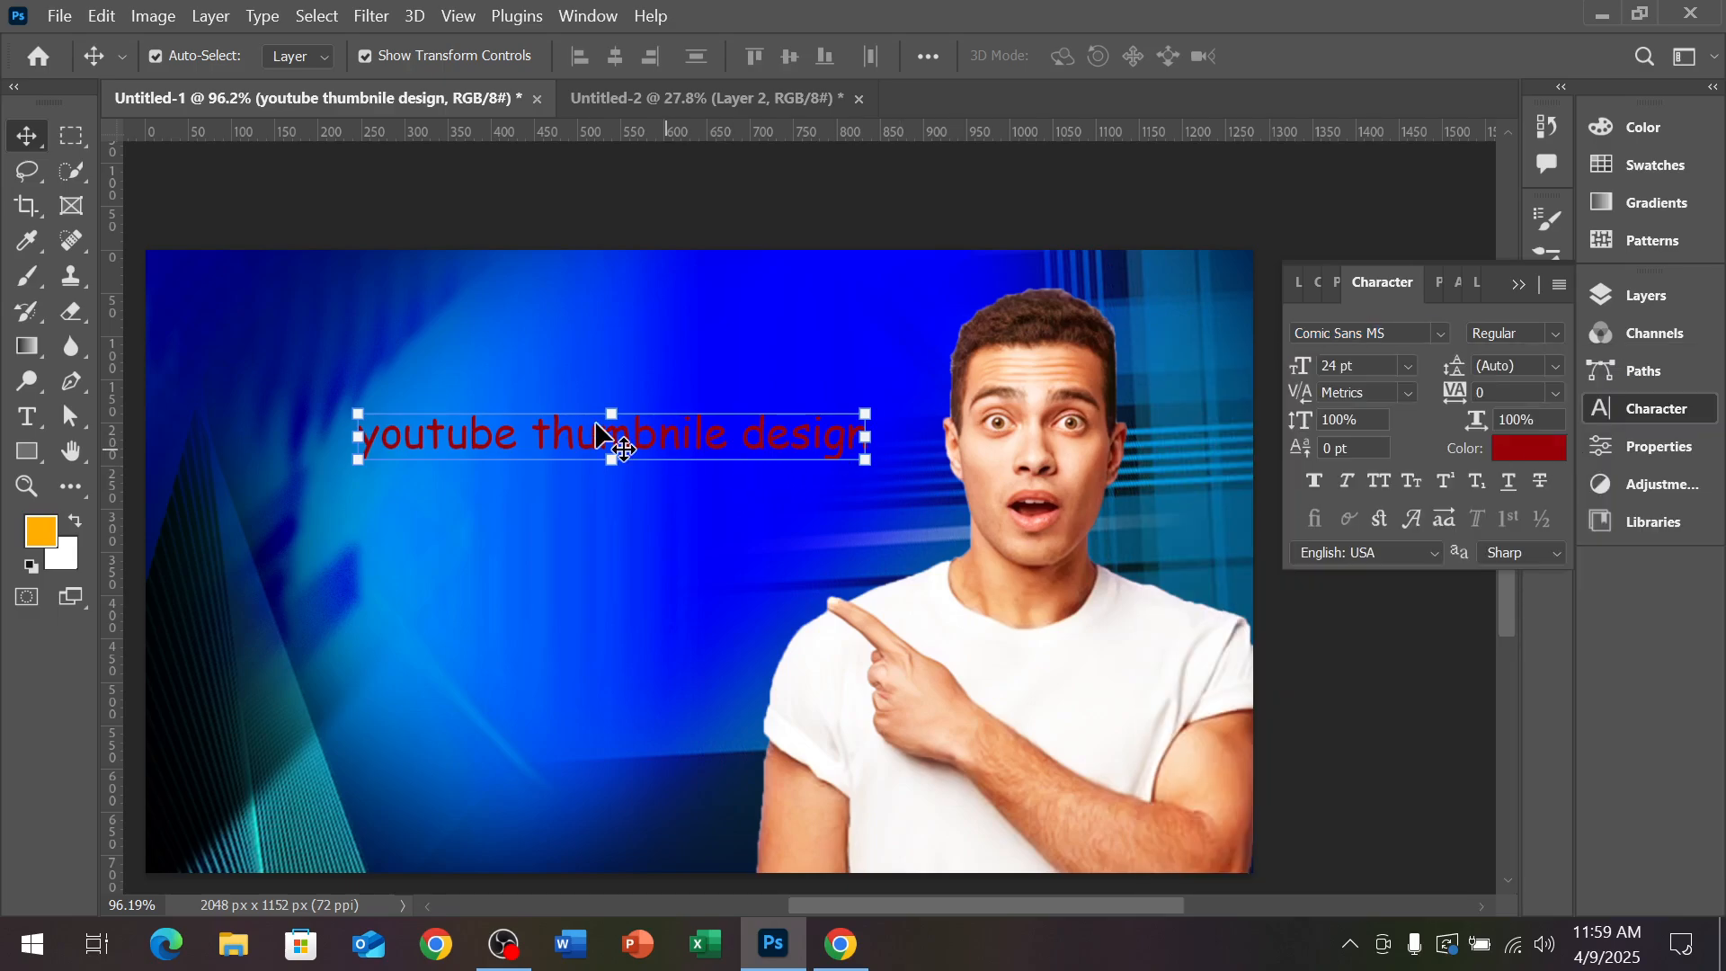
Scale the title text up proportionally from its center to about 141%, giving a font size of 33.84 pt
scroll(529, 406, "up", 3)
scroll(908, 469, "down", 2)
left_click_drag(972, 477, 1082, 491)
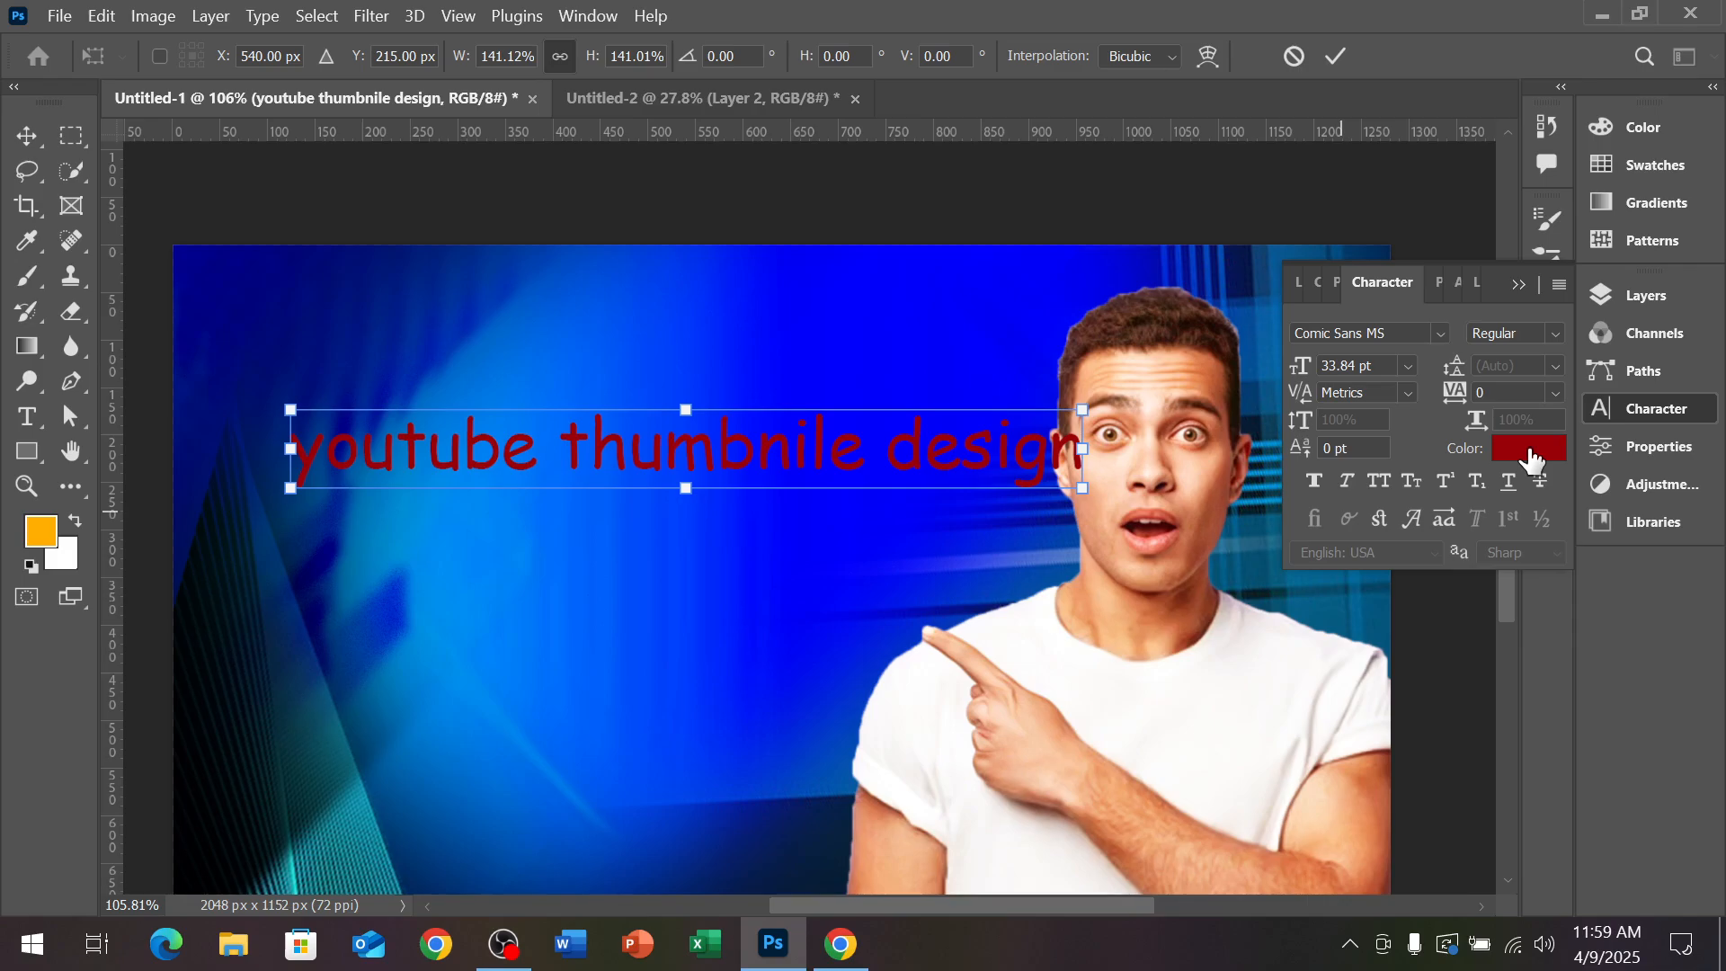
left_click(1336, 57)
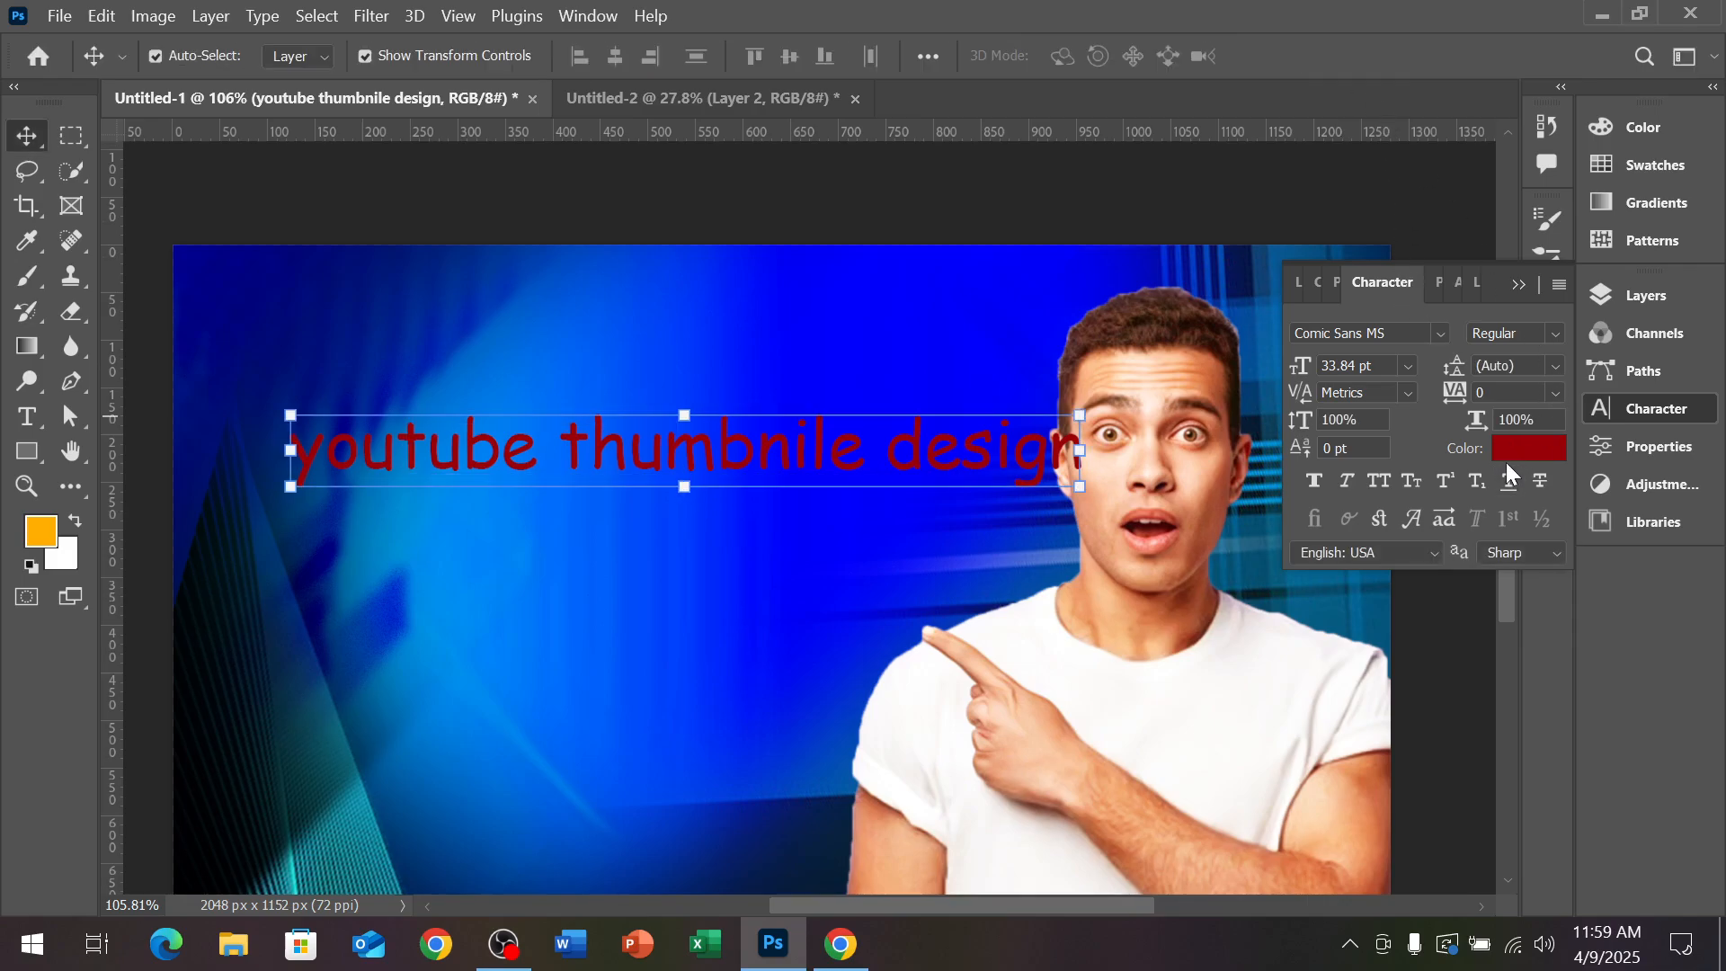
Set the title text's color to white (ffffff)
left_click(1507, 454)
left_click_drag(1245, 378, 929, 236)
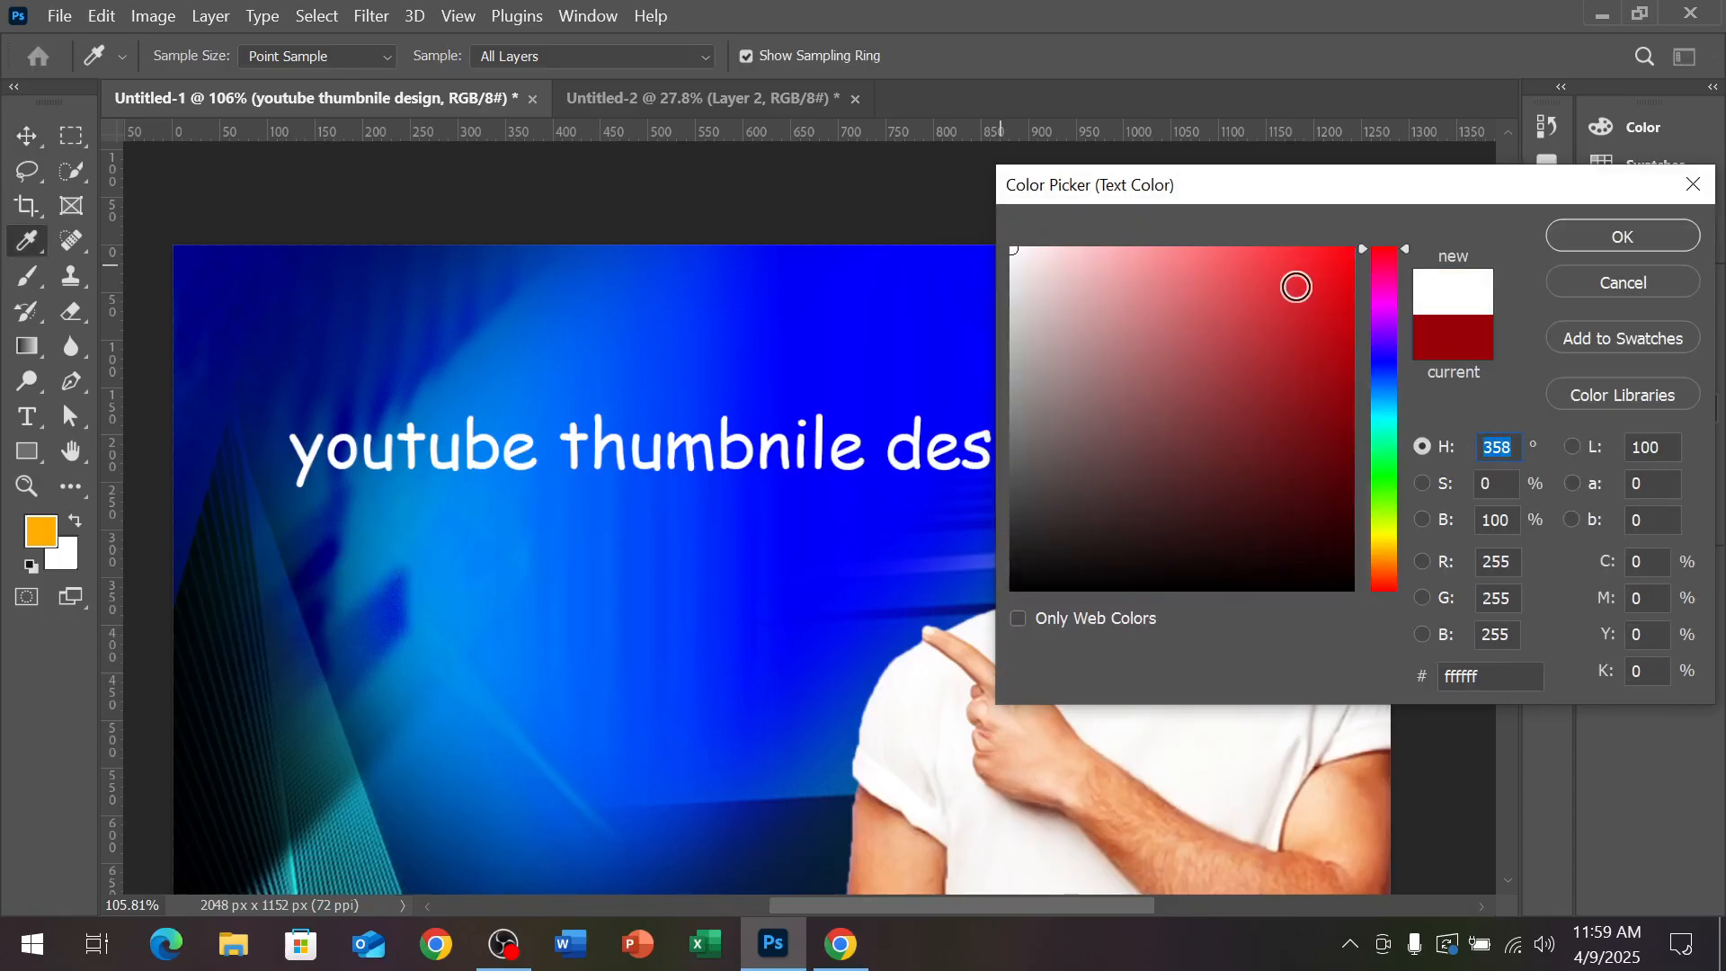
left_click(1610, 245)
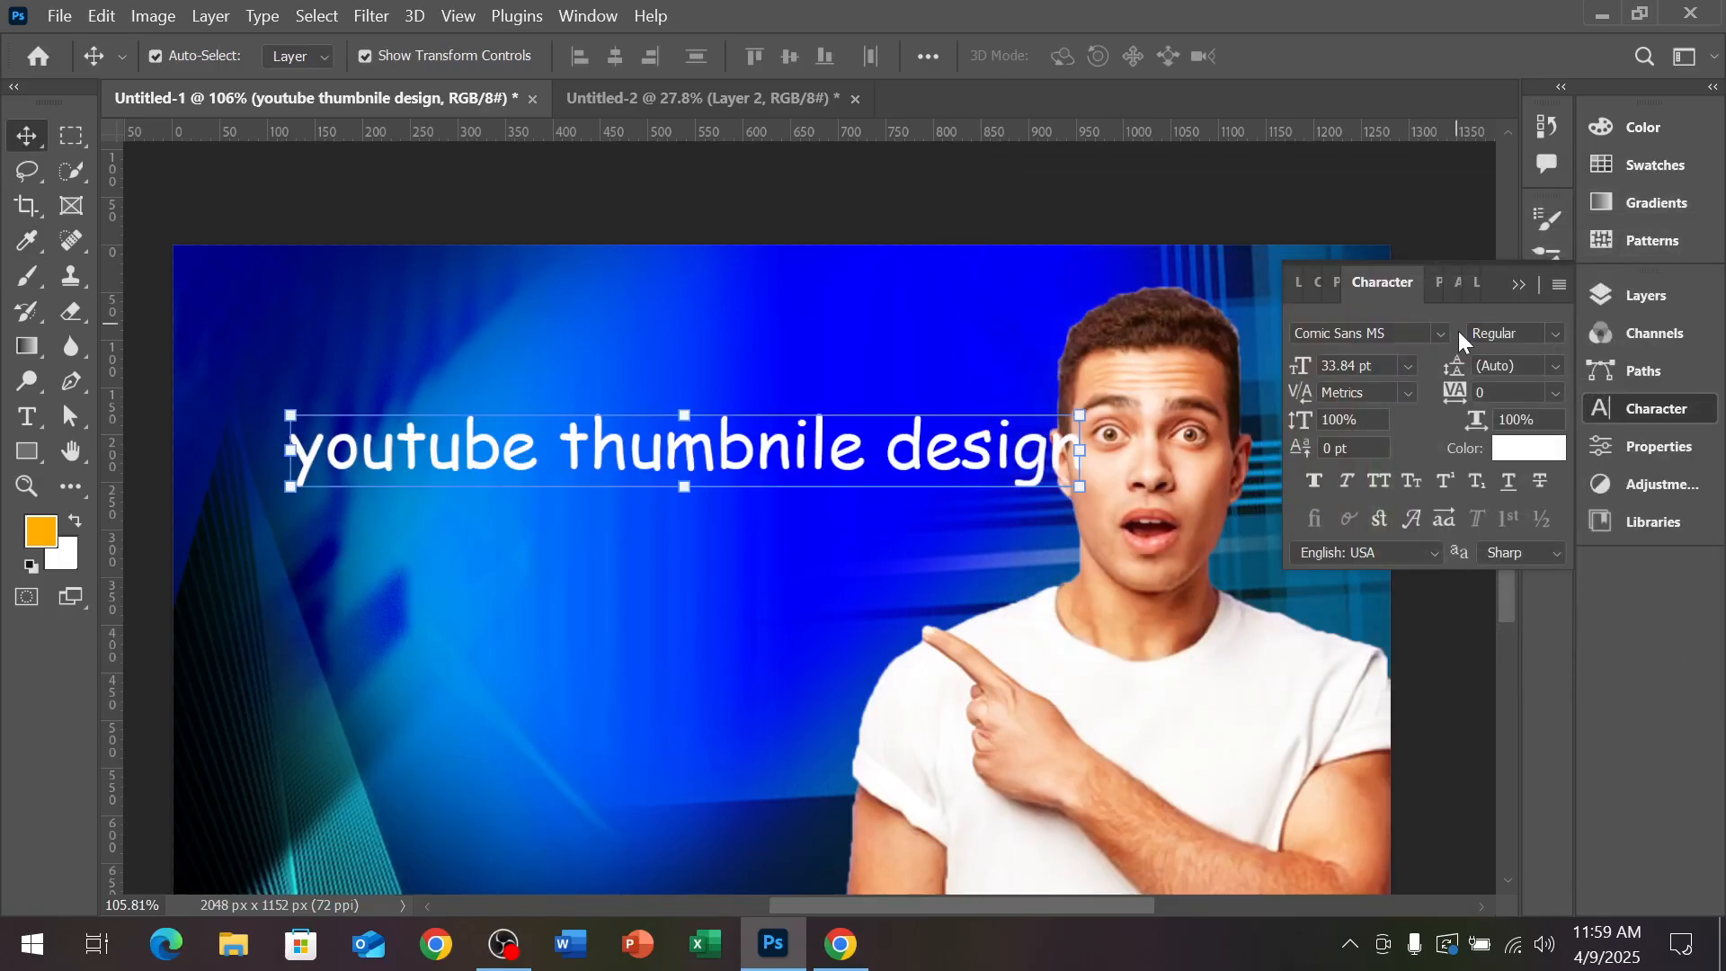
Set the headline's font to FONTSPRING DEMO - PODIUM Sharp 9.9 and turn on All Caps
left_click(1432, 331)
scroll(1553, 423, "down", 2)
scroll(1553, 422, "up", 2)
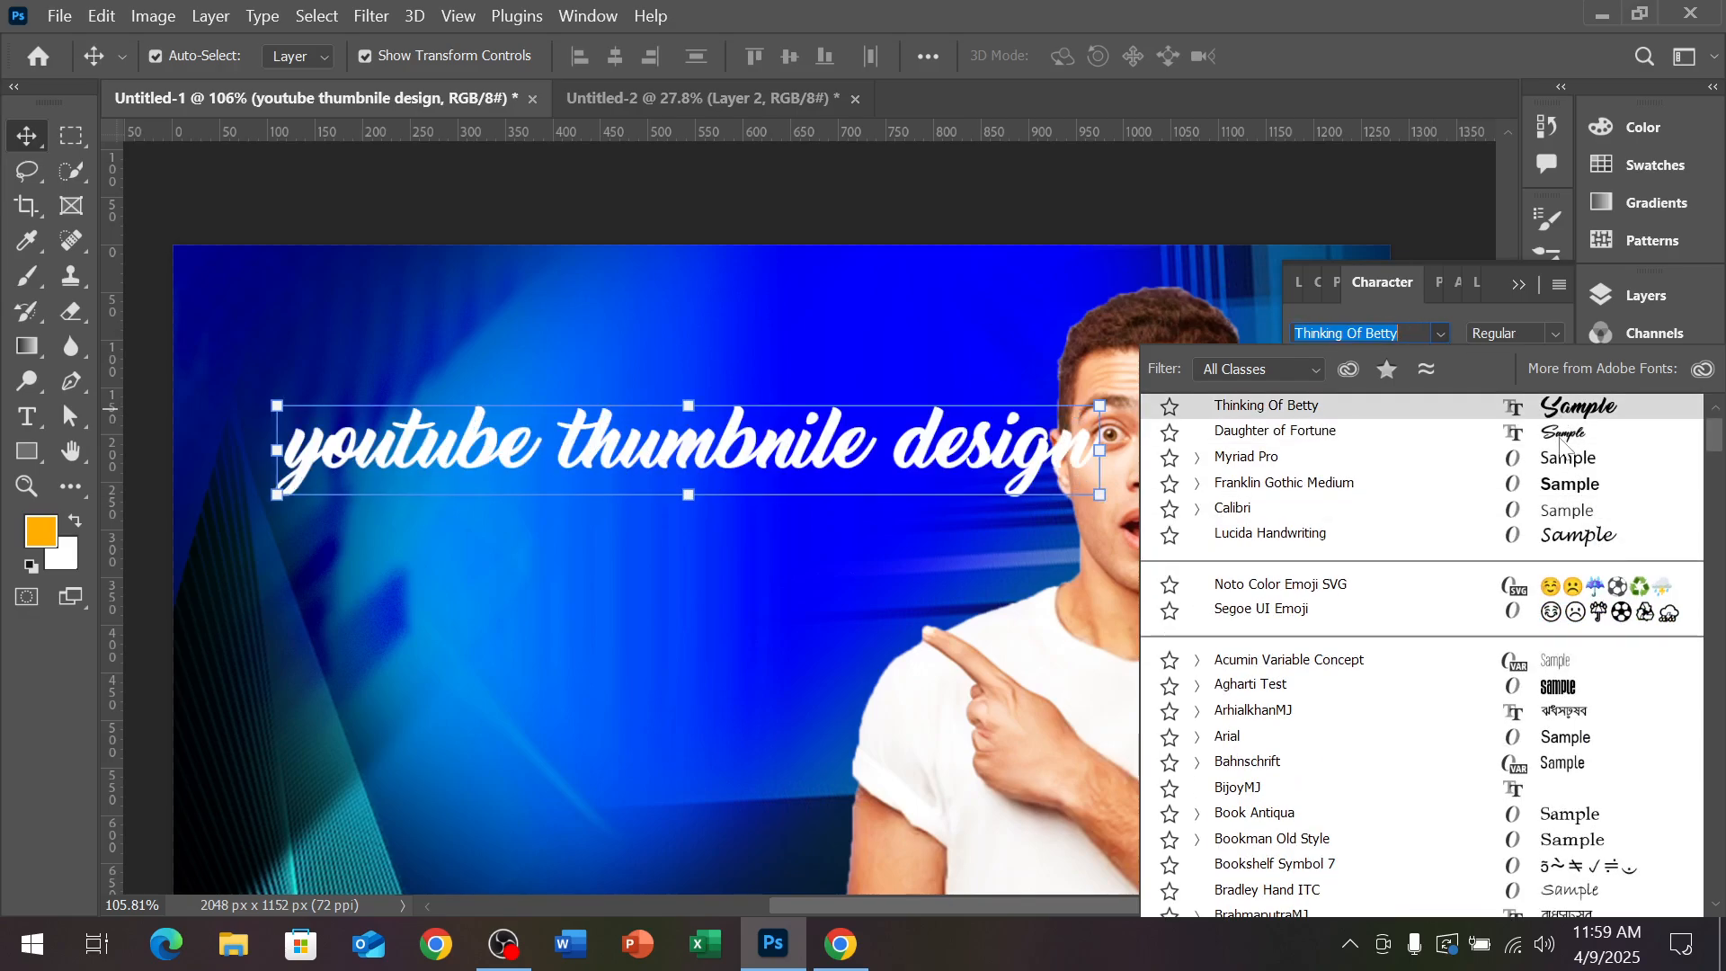
scroll(1561, 443, "down", 10)
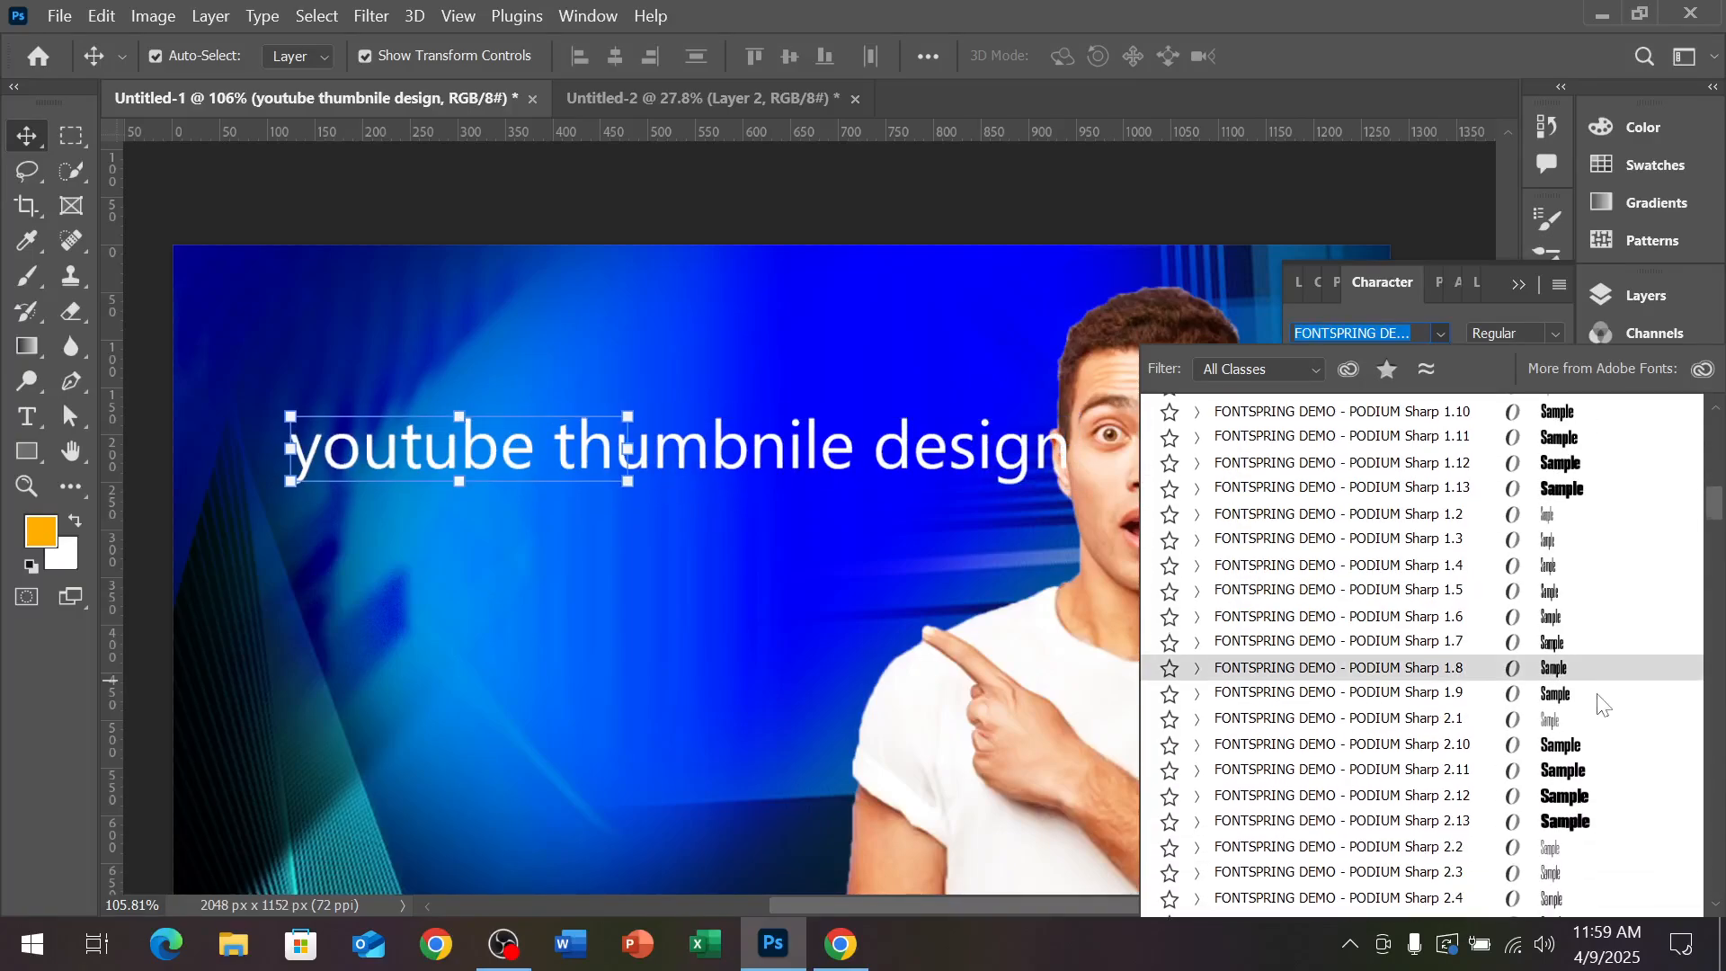
scroll(1601, 705, "down", 6)
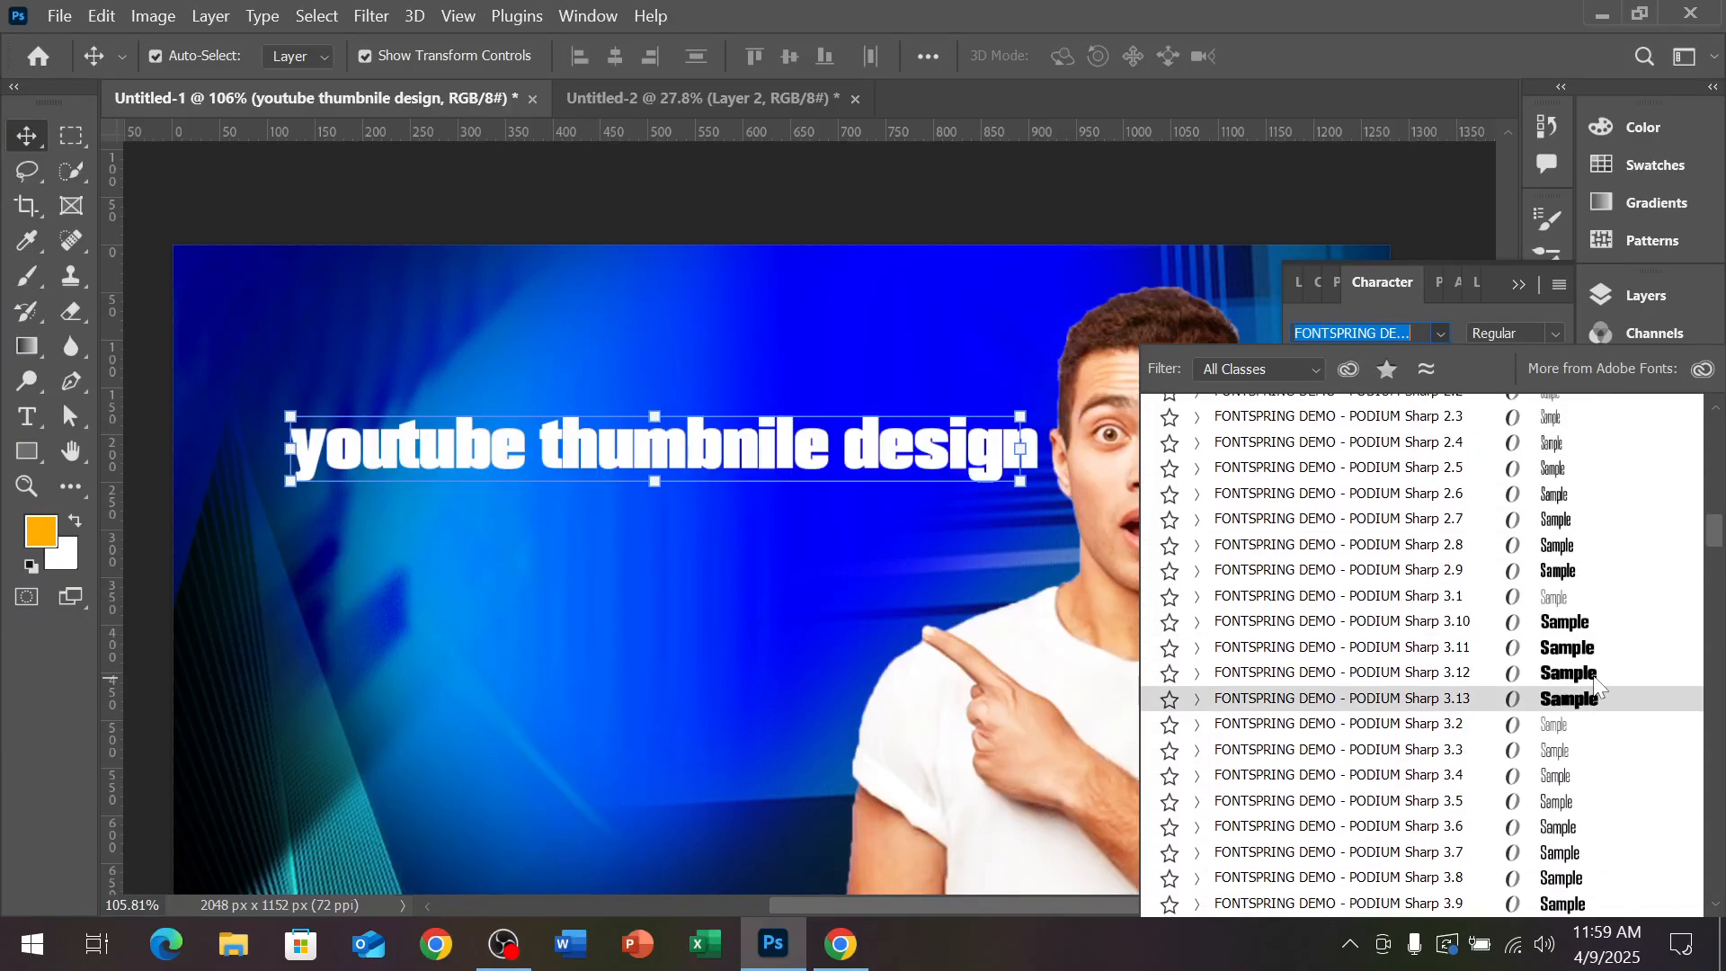
scroll(1600, 702, "down", 3)
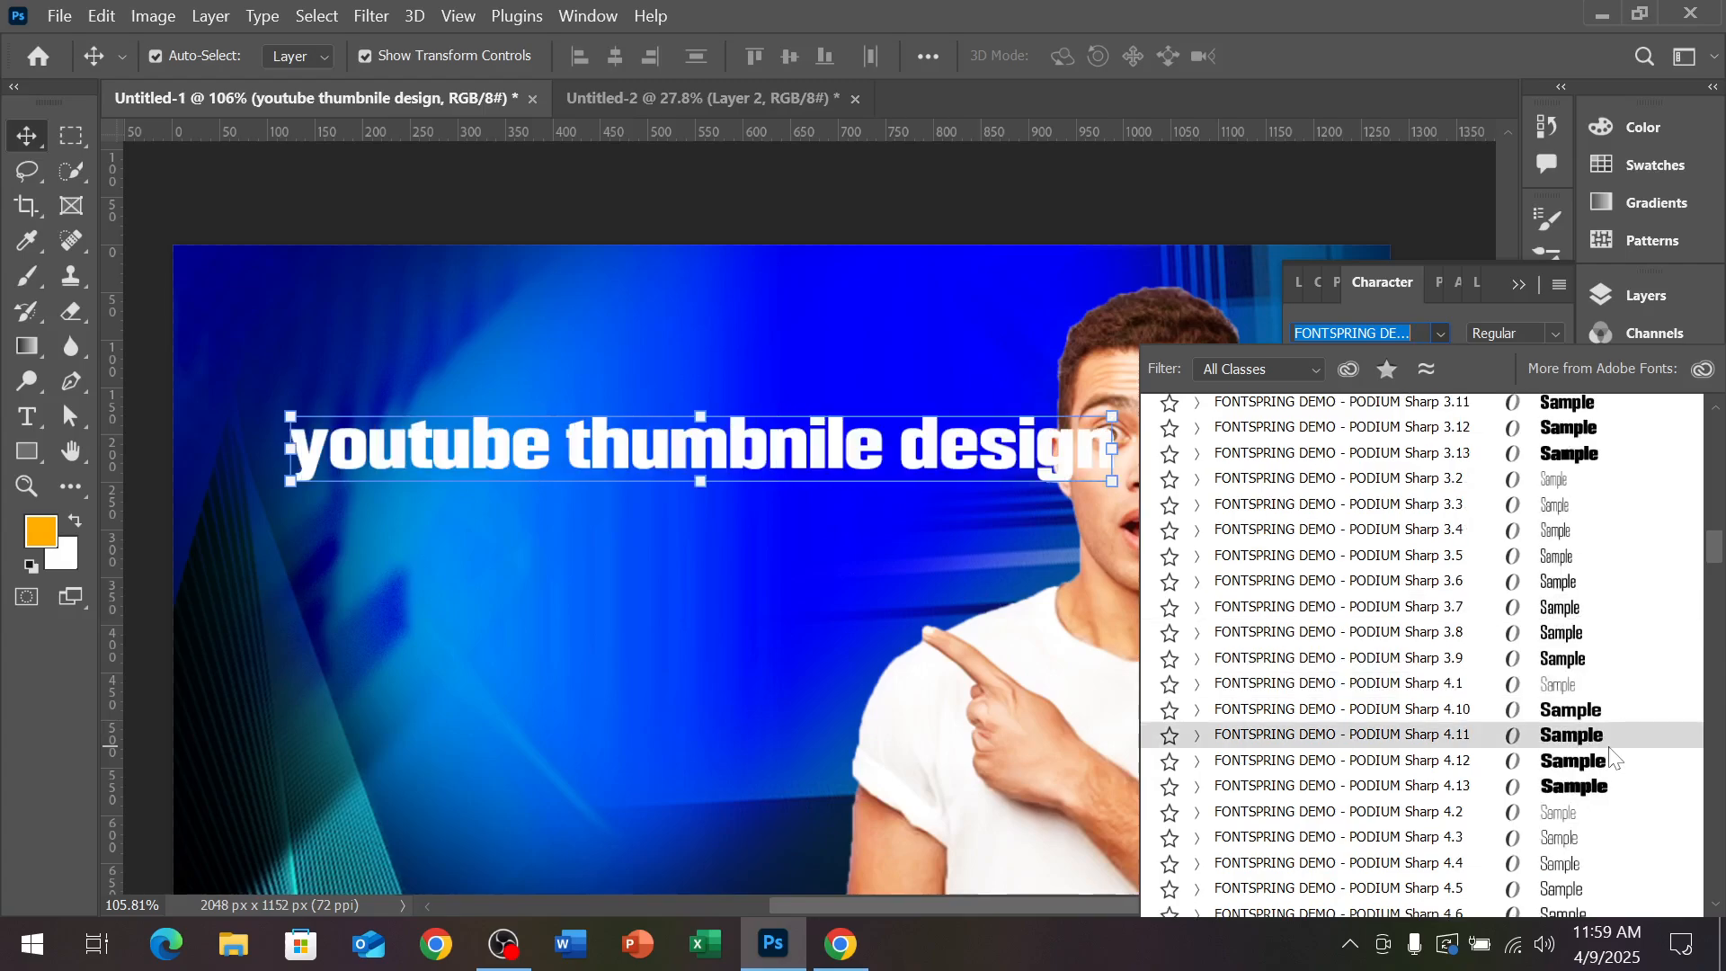
scroll(1610, 758, "down", 5)
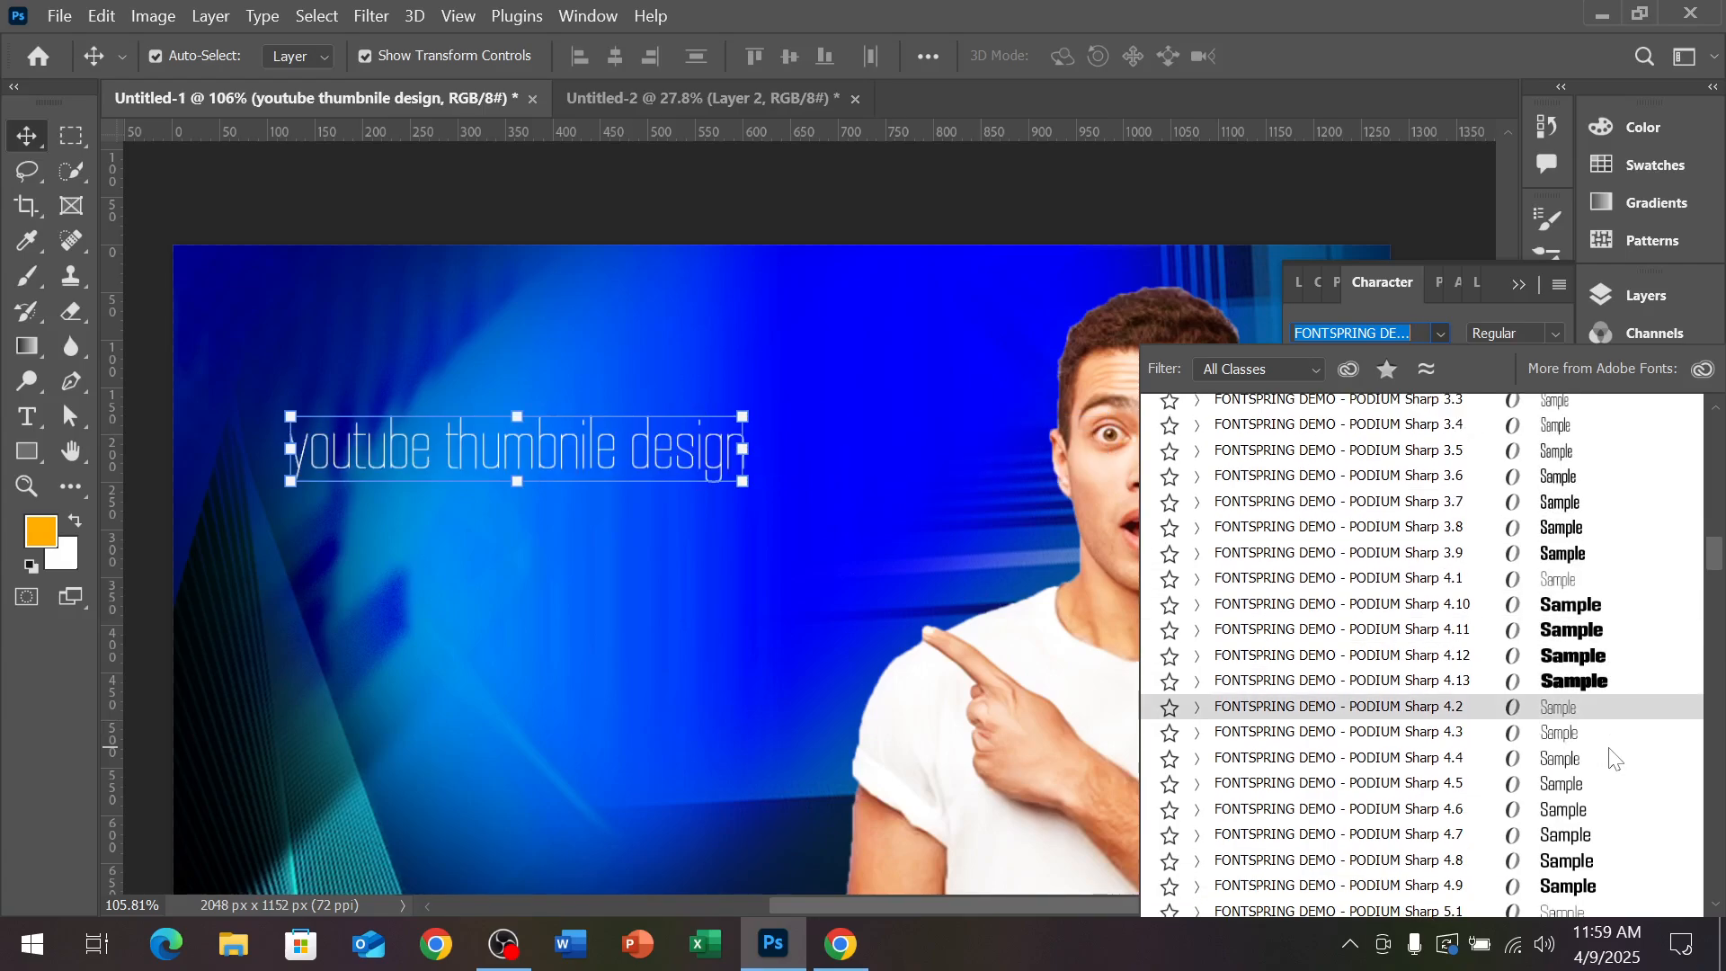
scroll(1617, 719, "down", 3)
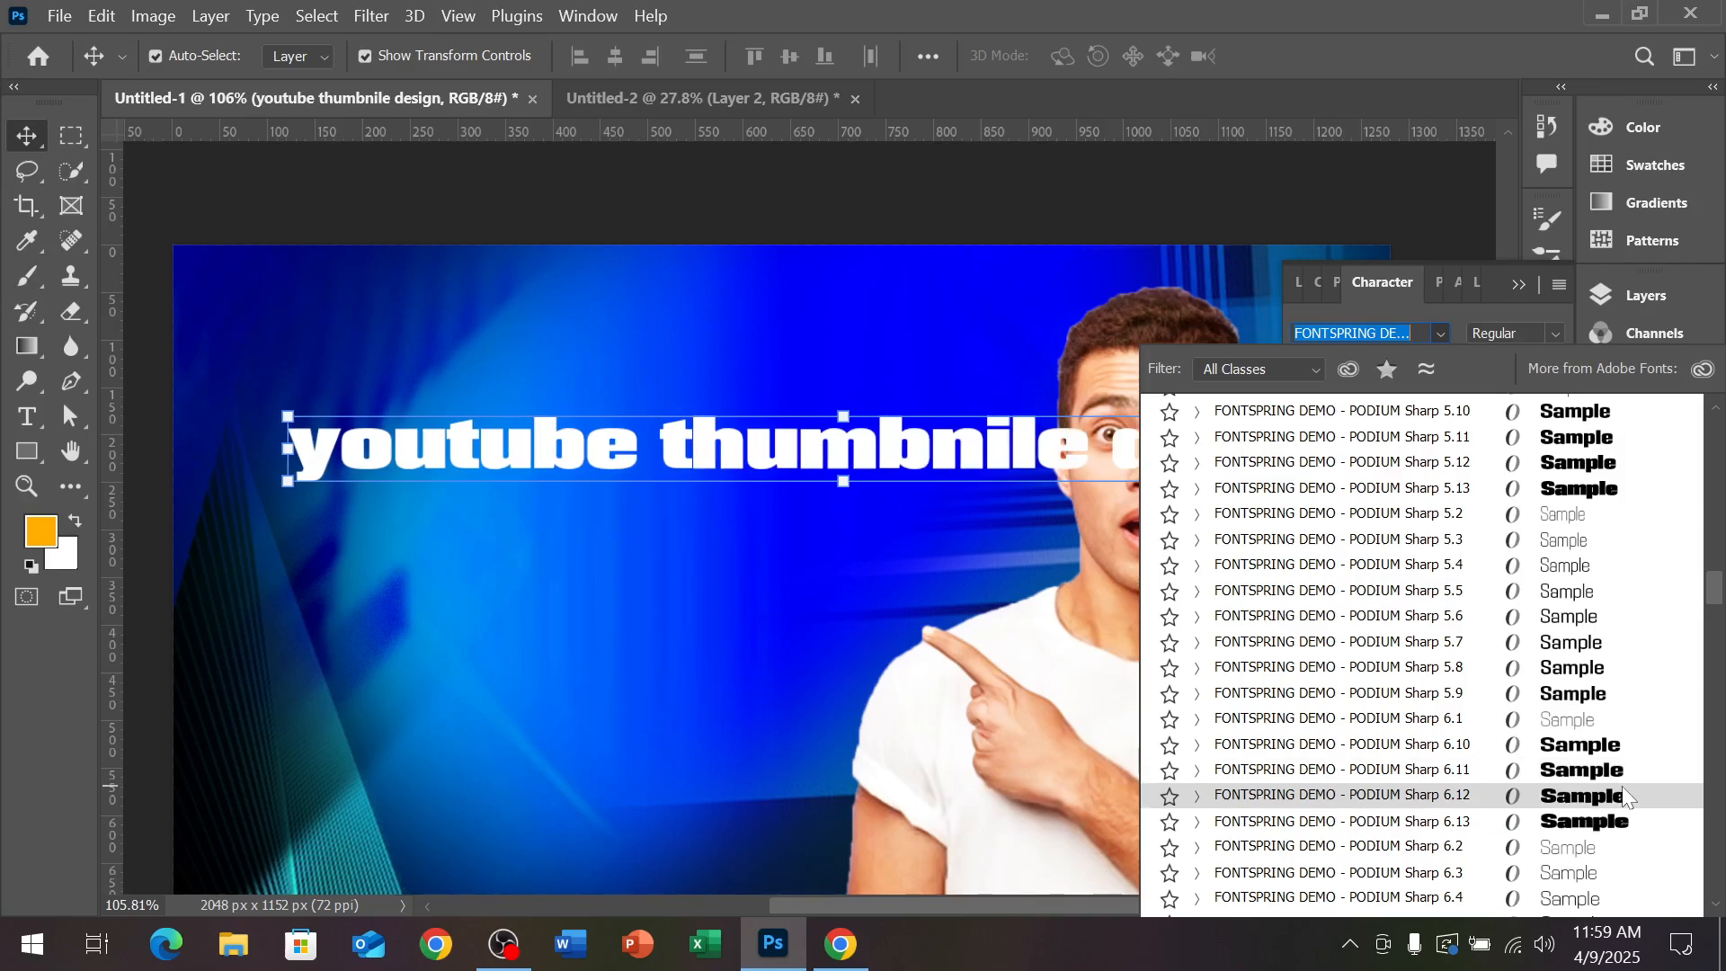
scroll(1632, 814, "down", 4)
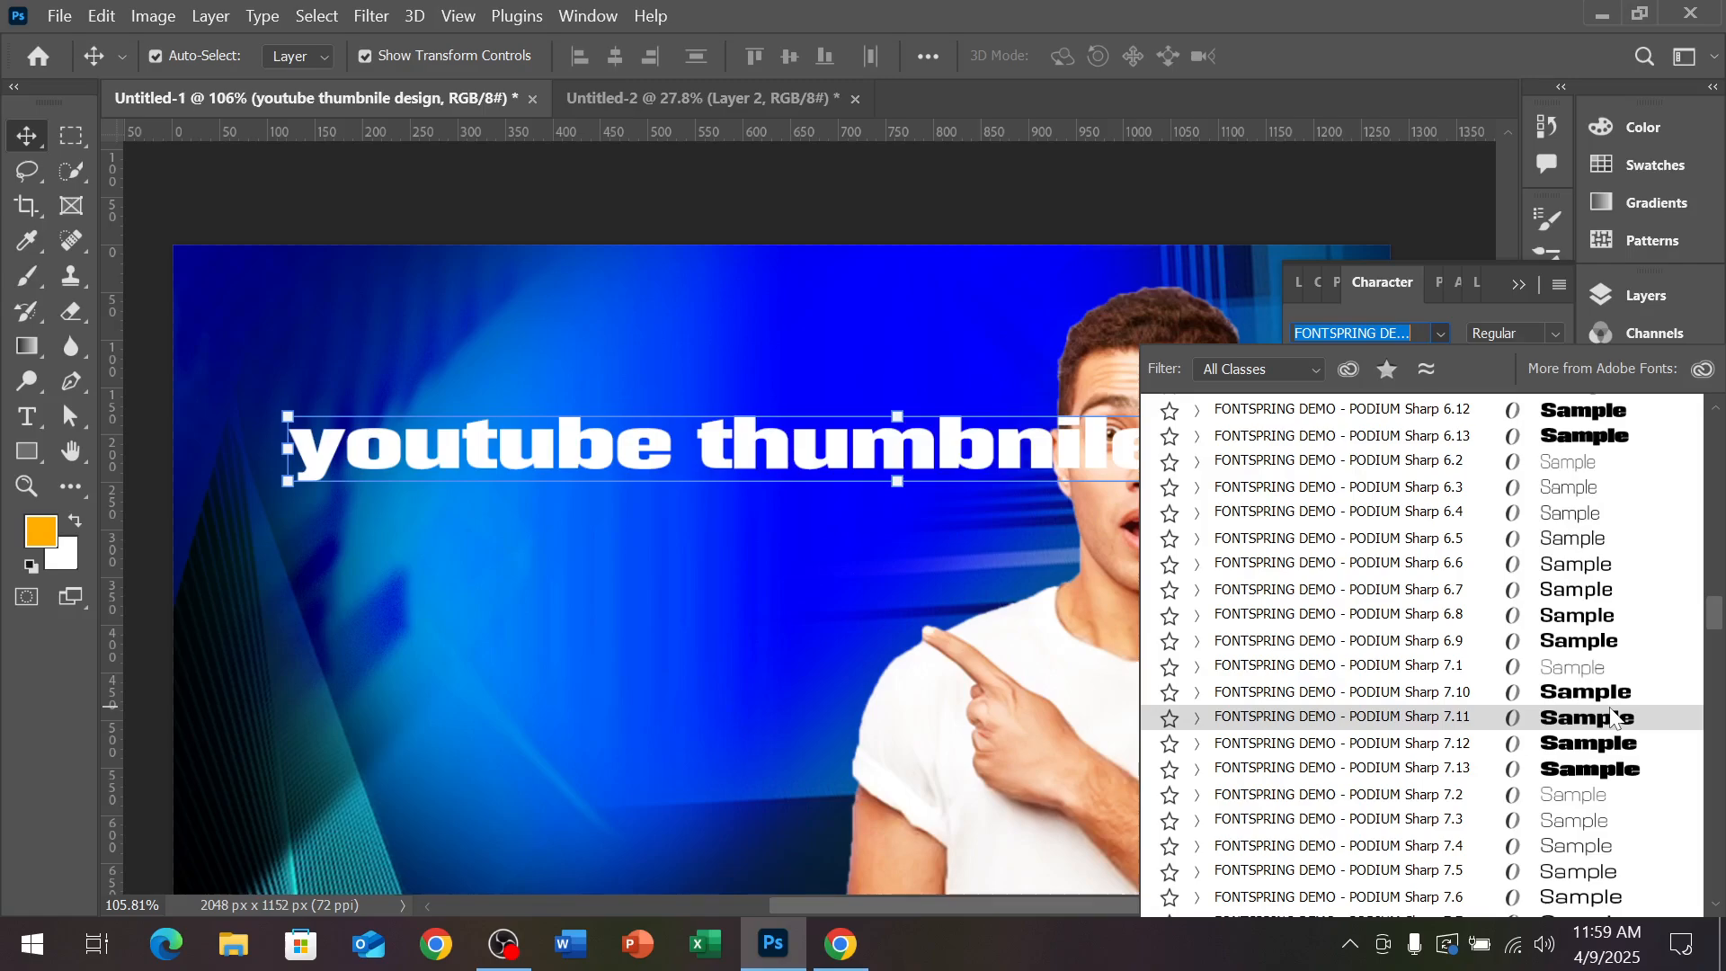
scroll(1614, 717, "down", 2)
scroll(1614, 716, "down", 3)
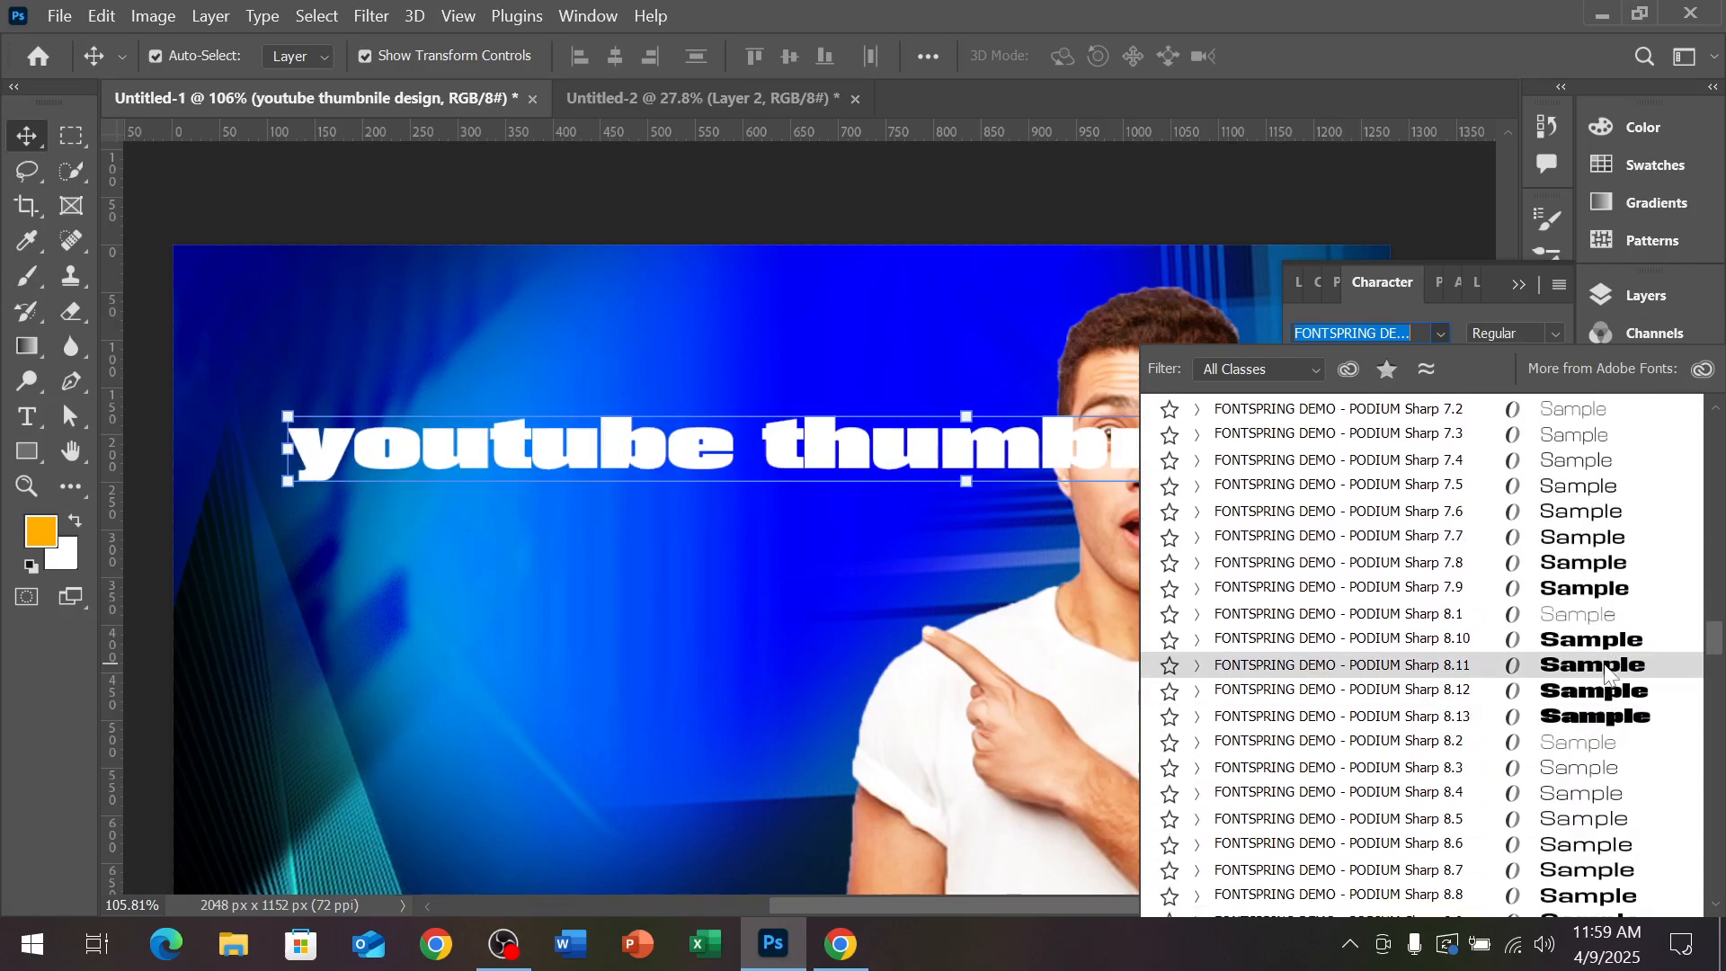
scroll(1607, 675, "down", 6)
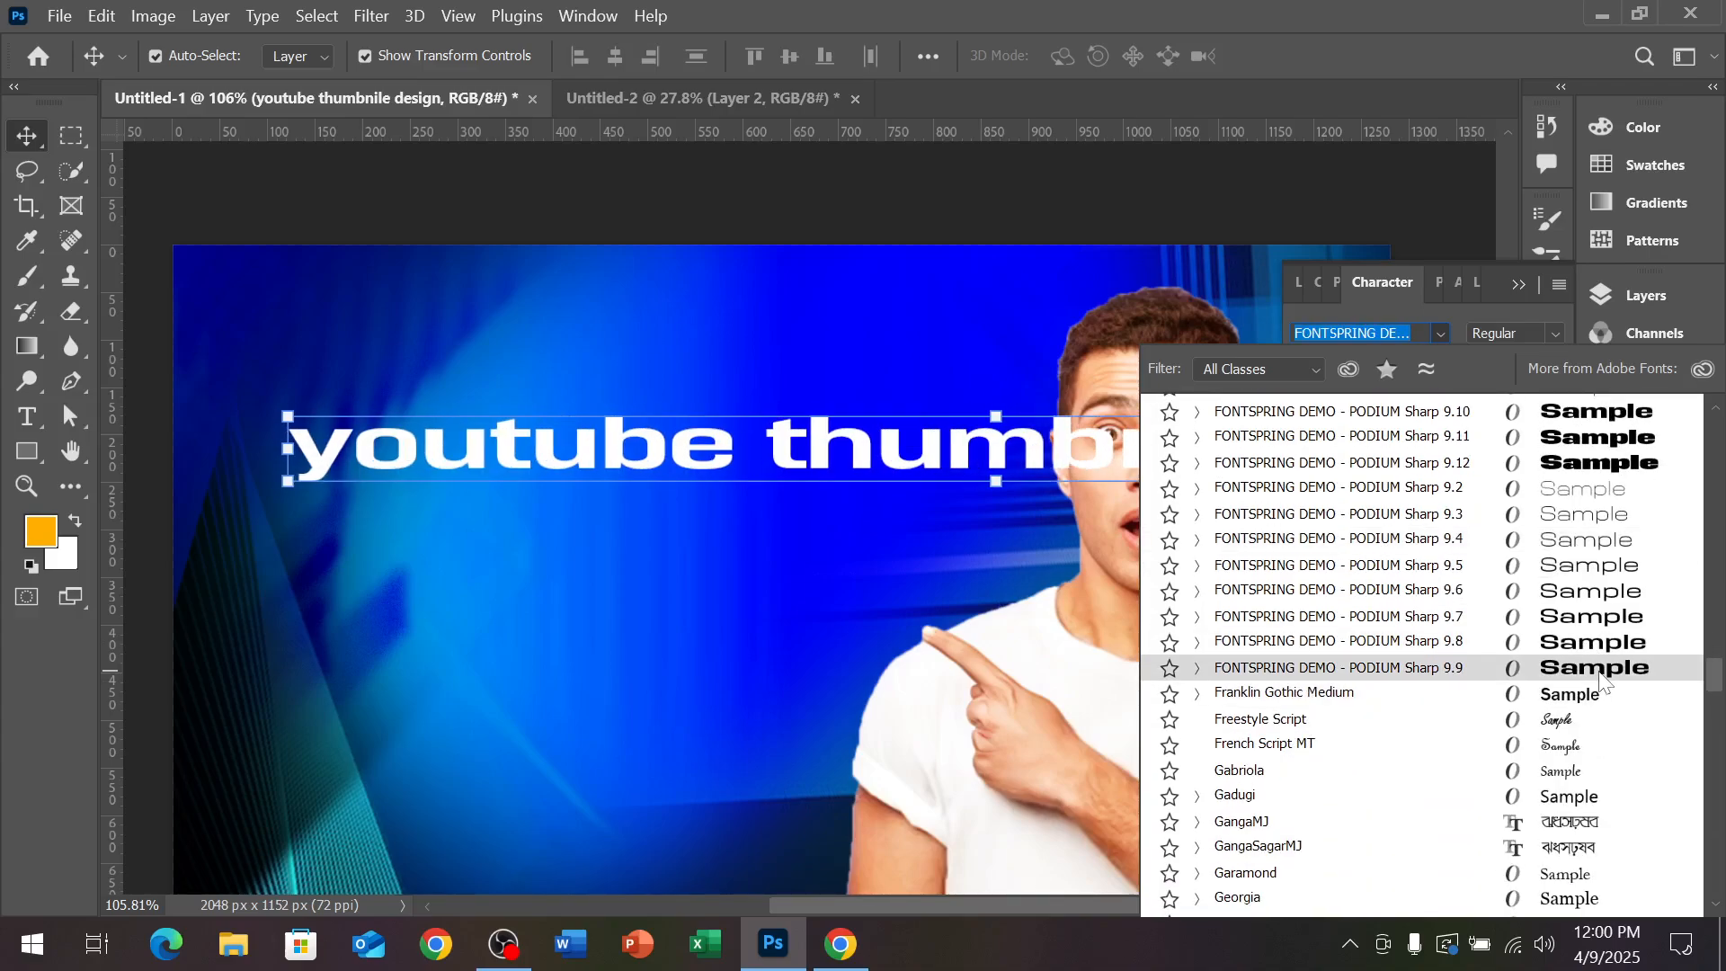
left_click(1599, 672)
left_click(1563, 286)
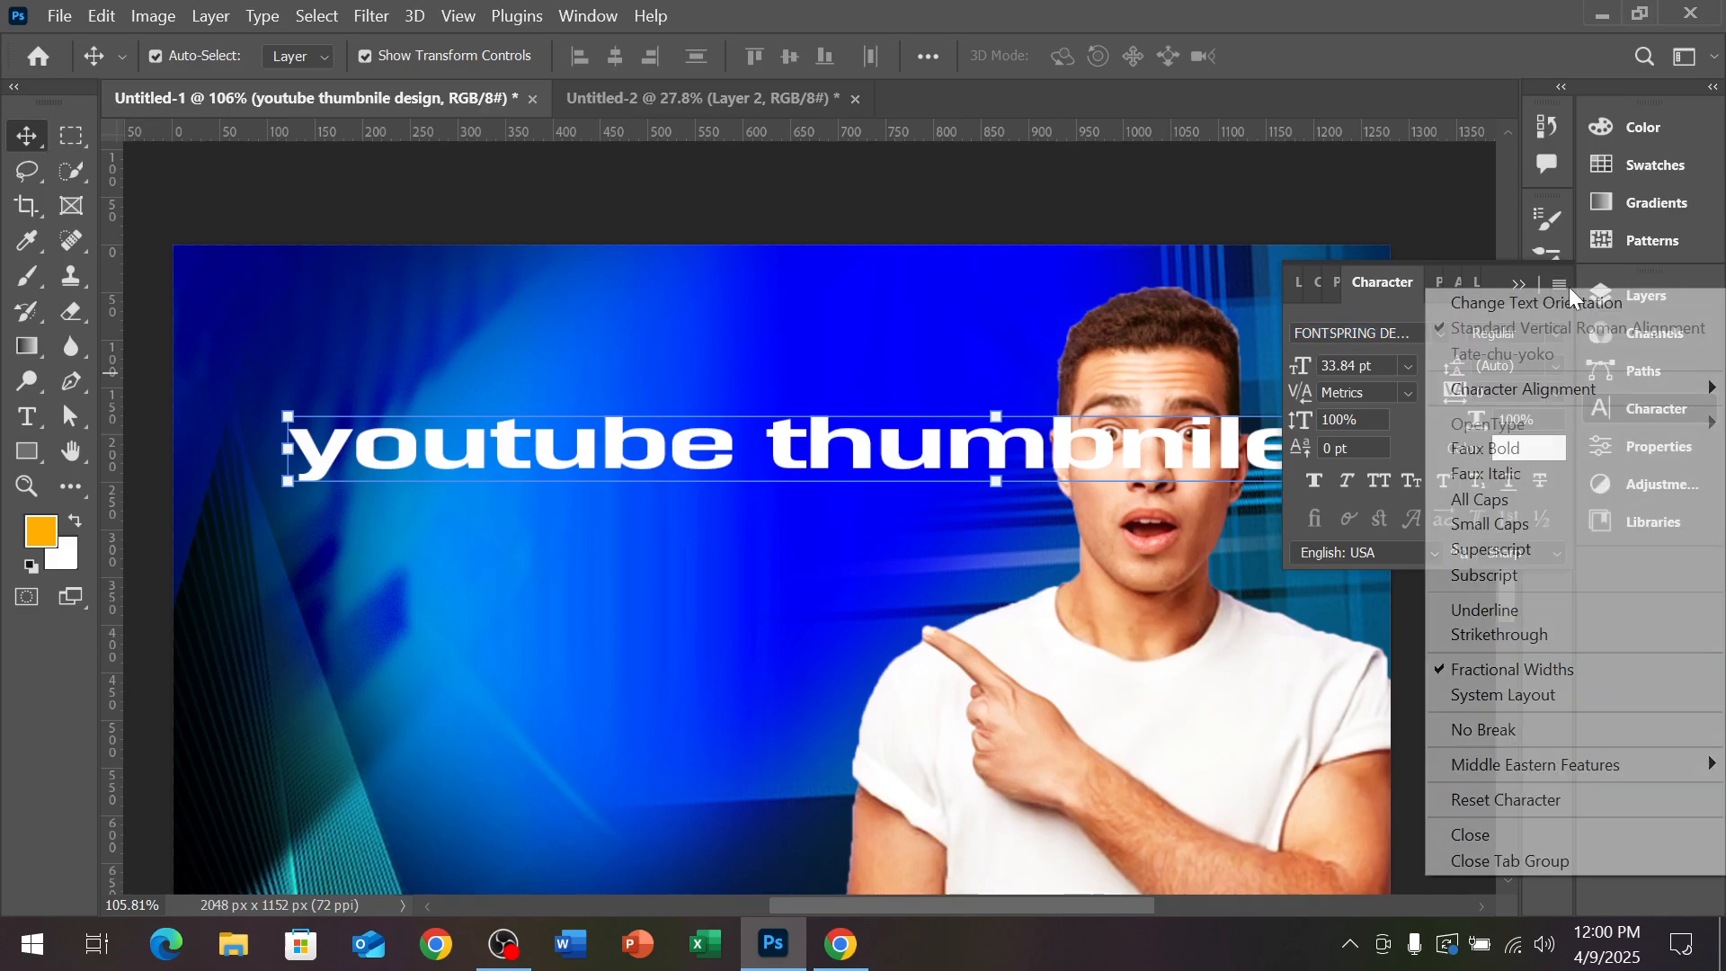
left_click(1536, 500)
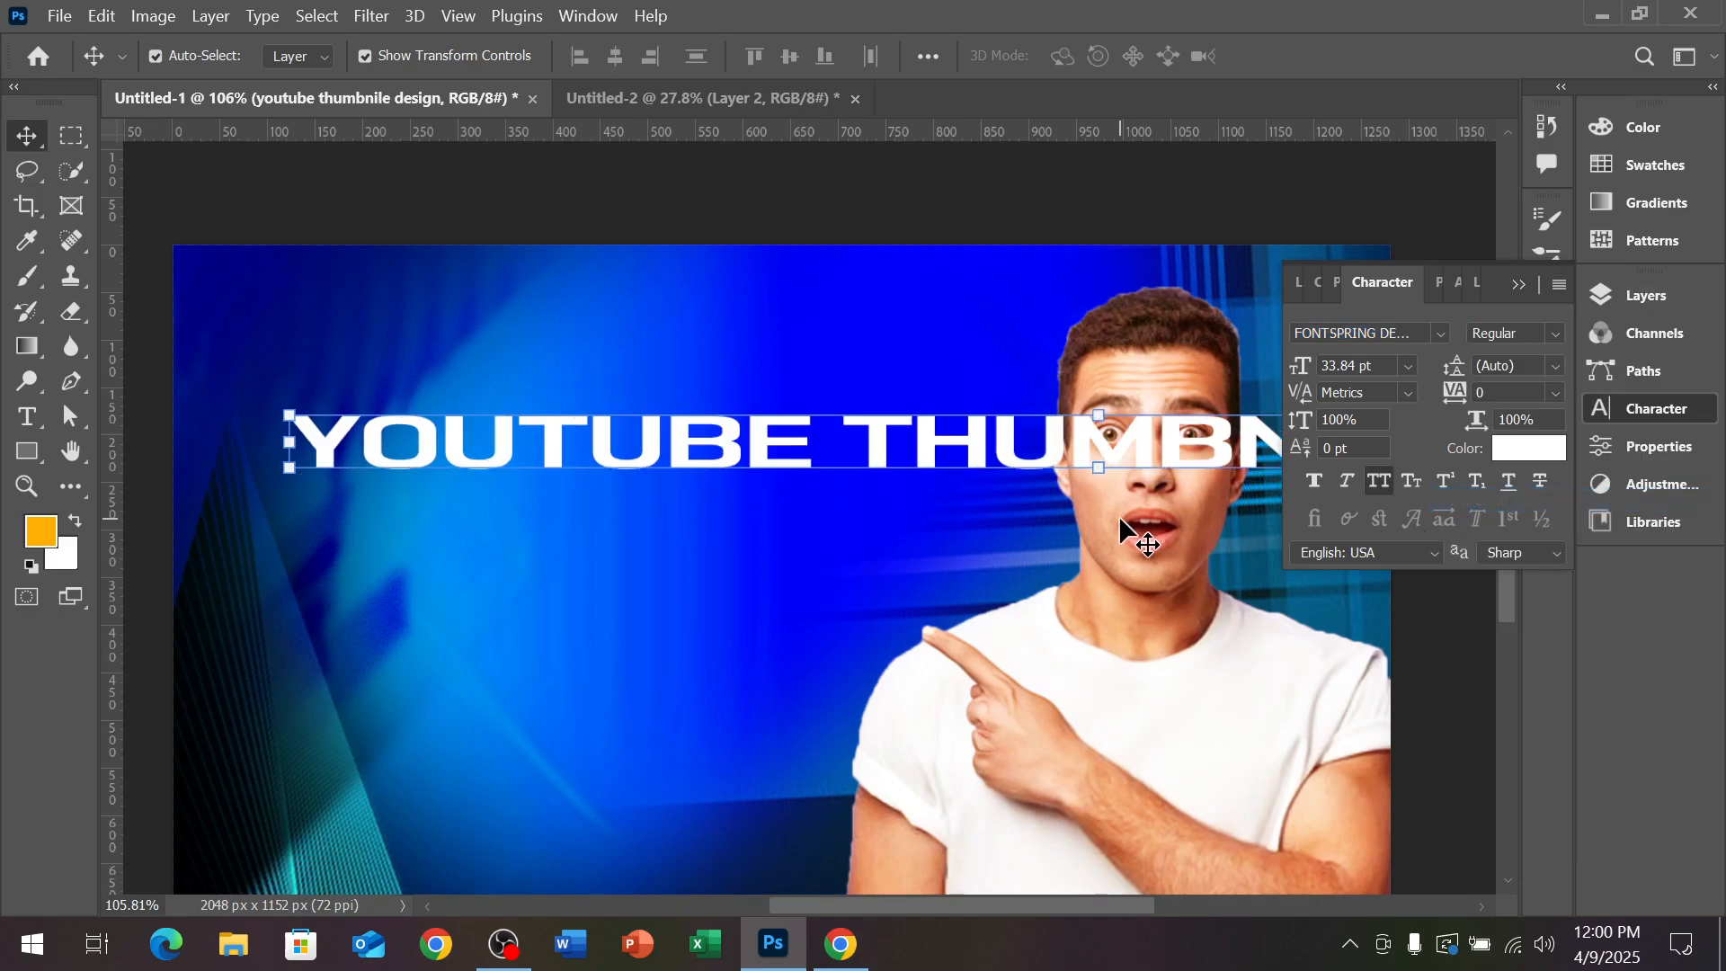
Squeeze the headline horizontally to about 48% of its width so it fits beside the man's face
scroll(850, 527, "down", 3)
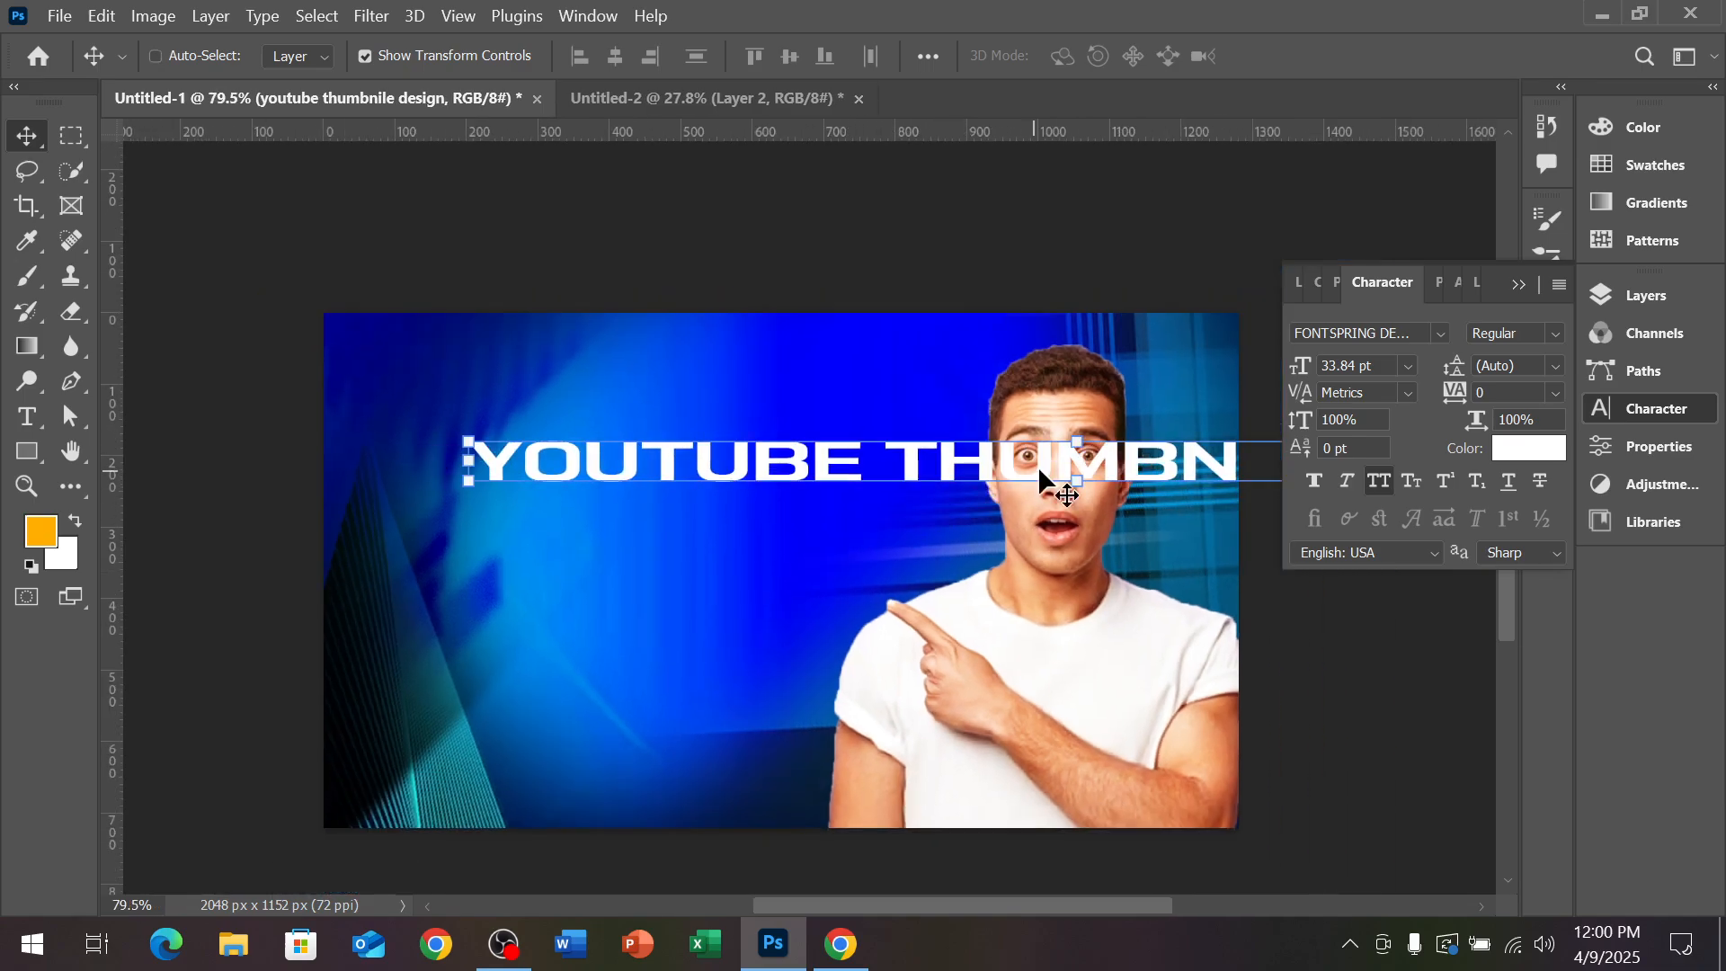
left_click_drag(991, 466, 920, 498)
scroll(920, 500, "down", 3)
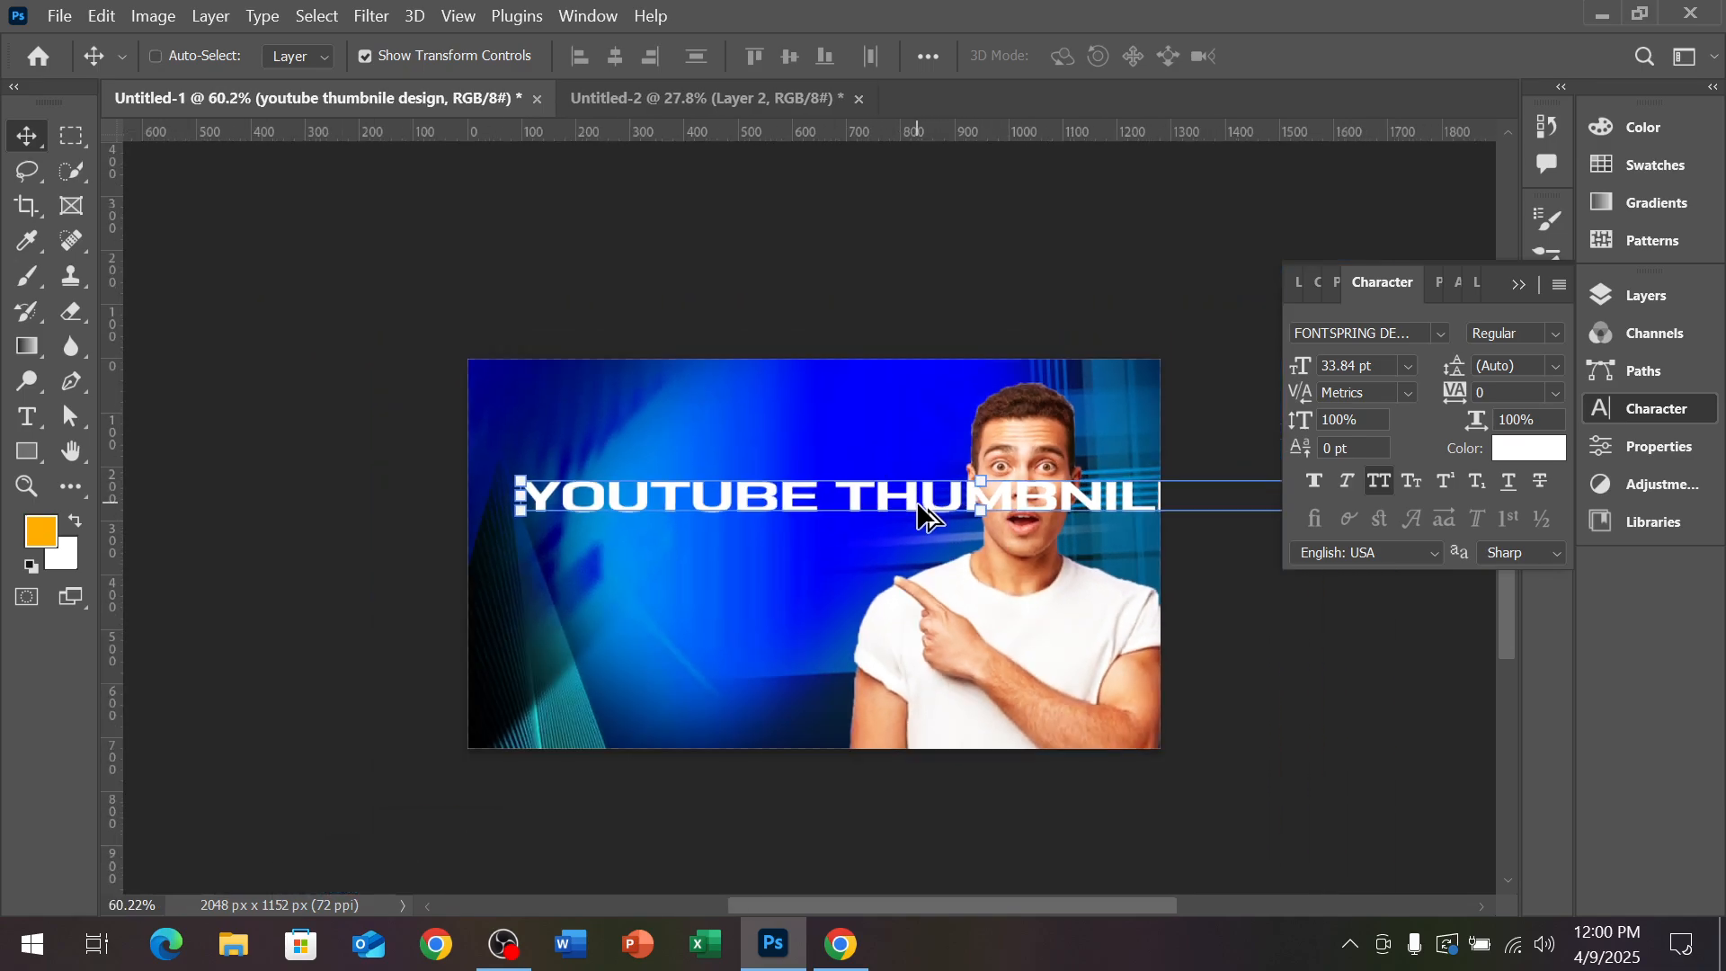
scroll(1016, 522, "down", 2)
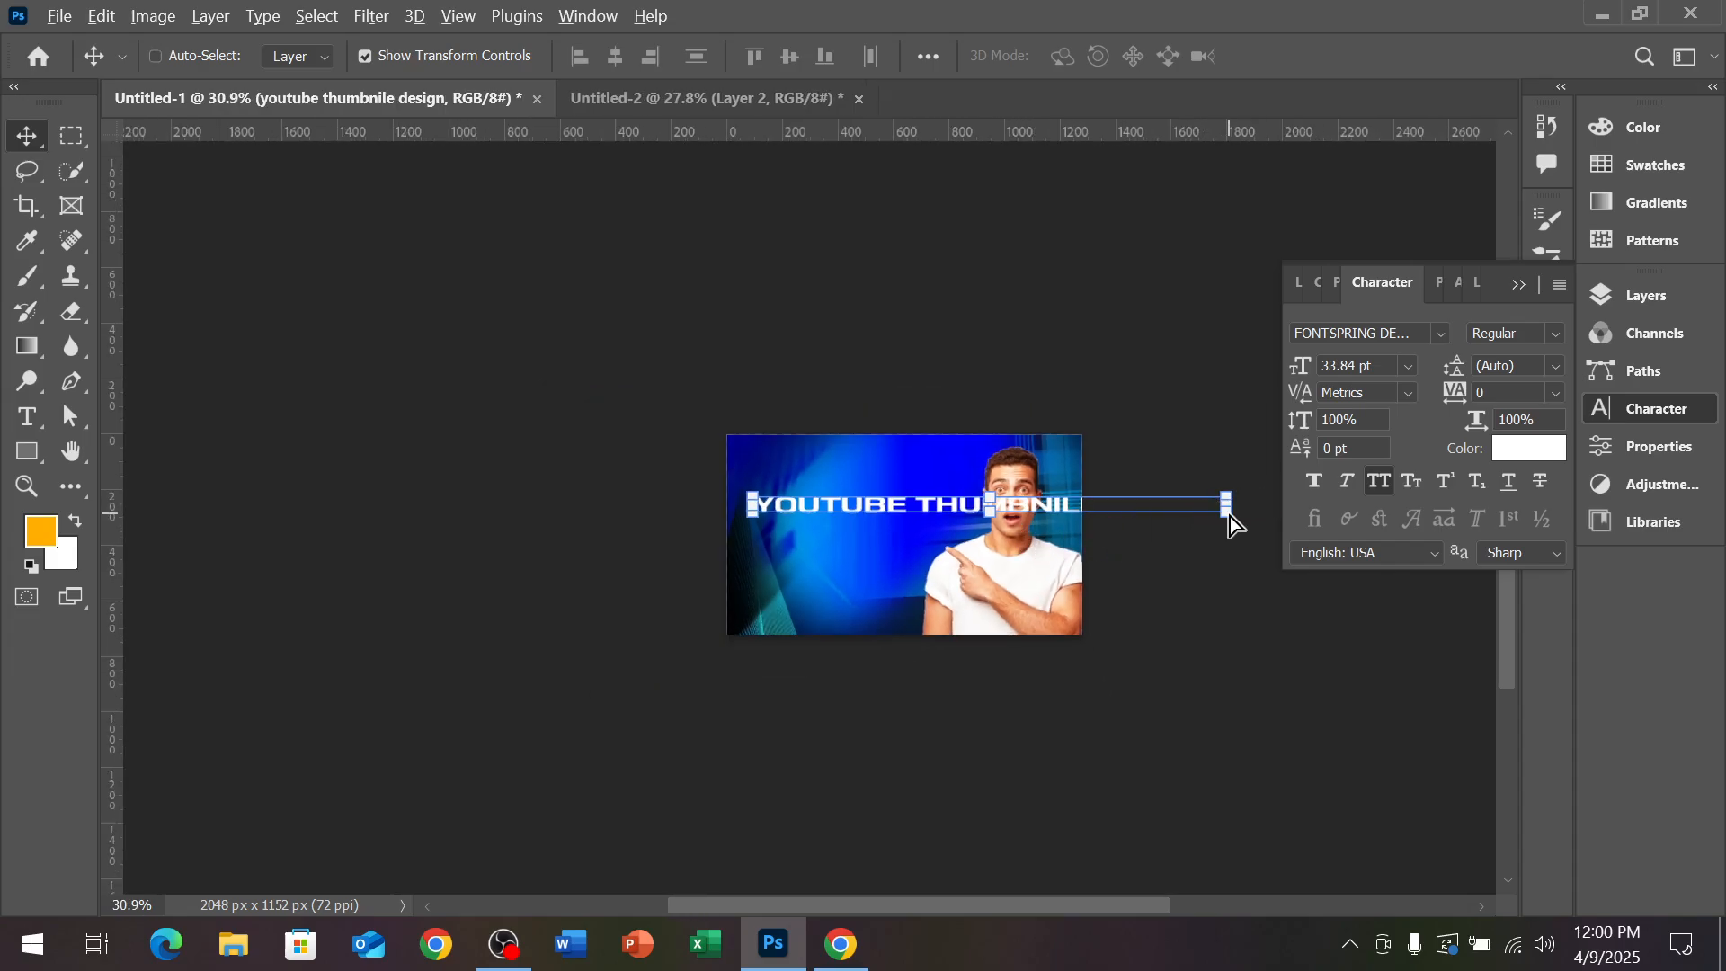
scroll(1228, 515, "up", 1)
scroll(1133, 558, "right", 2)
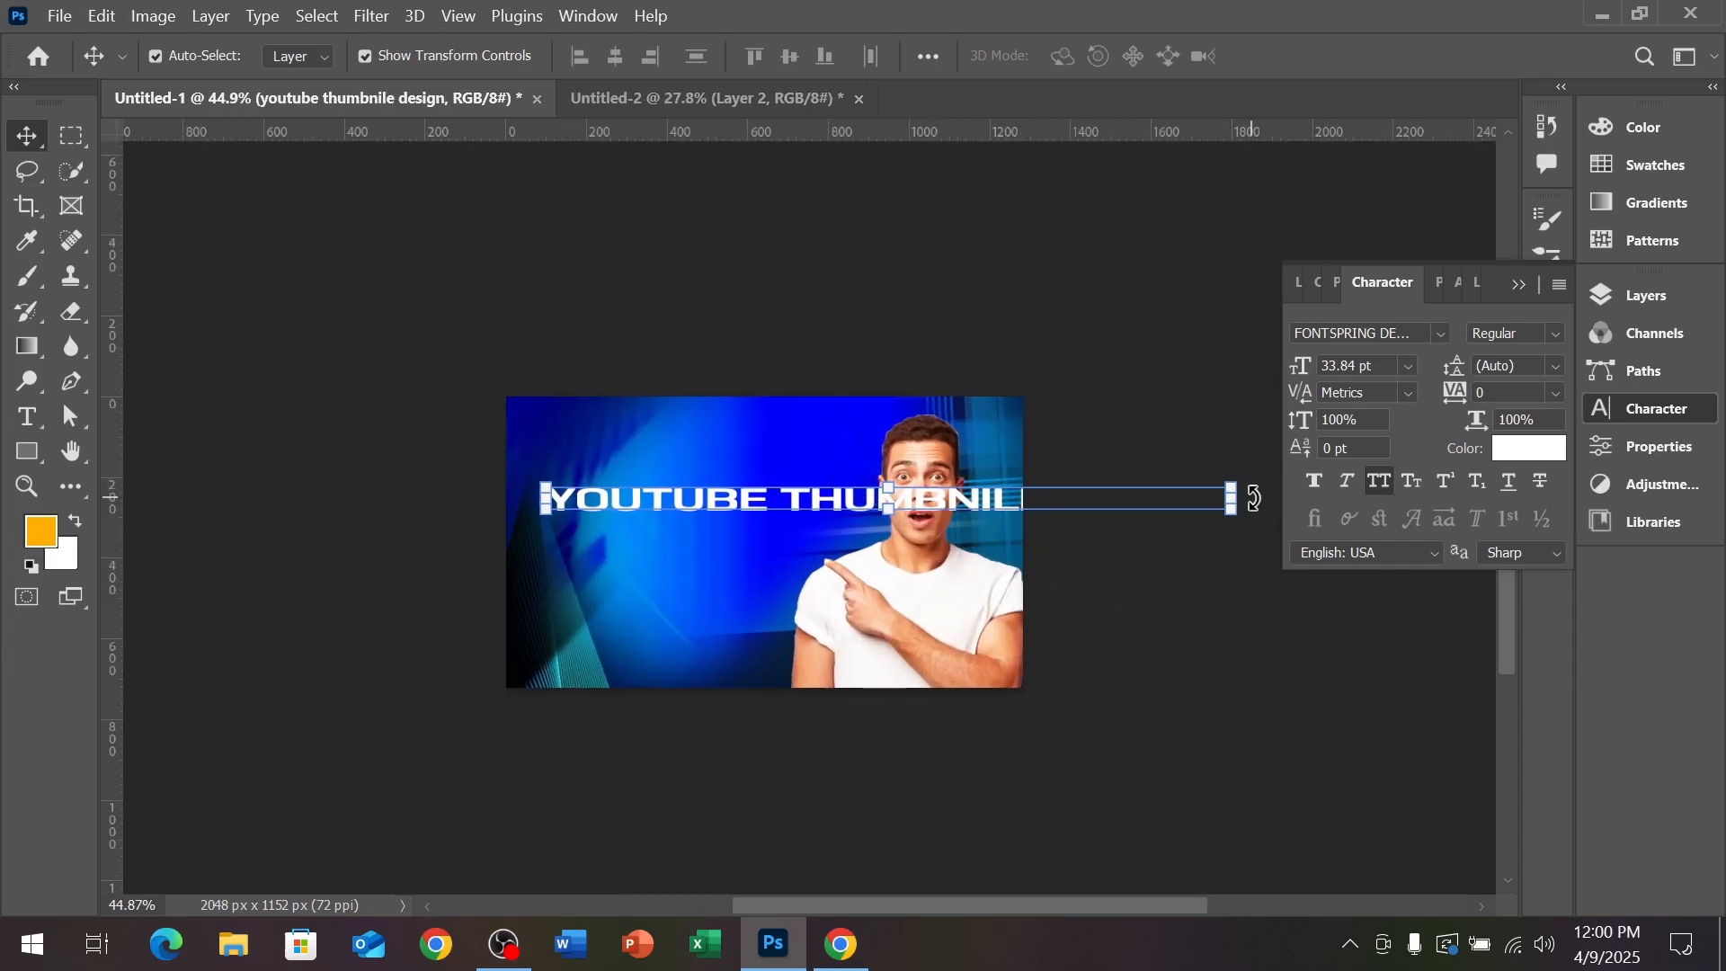
left_click_drag(1239, 498, 875, 509)
scroll(705, 510, "up", 3)
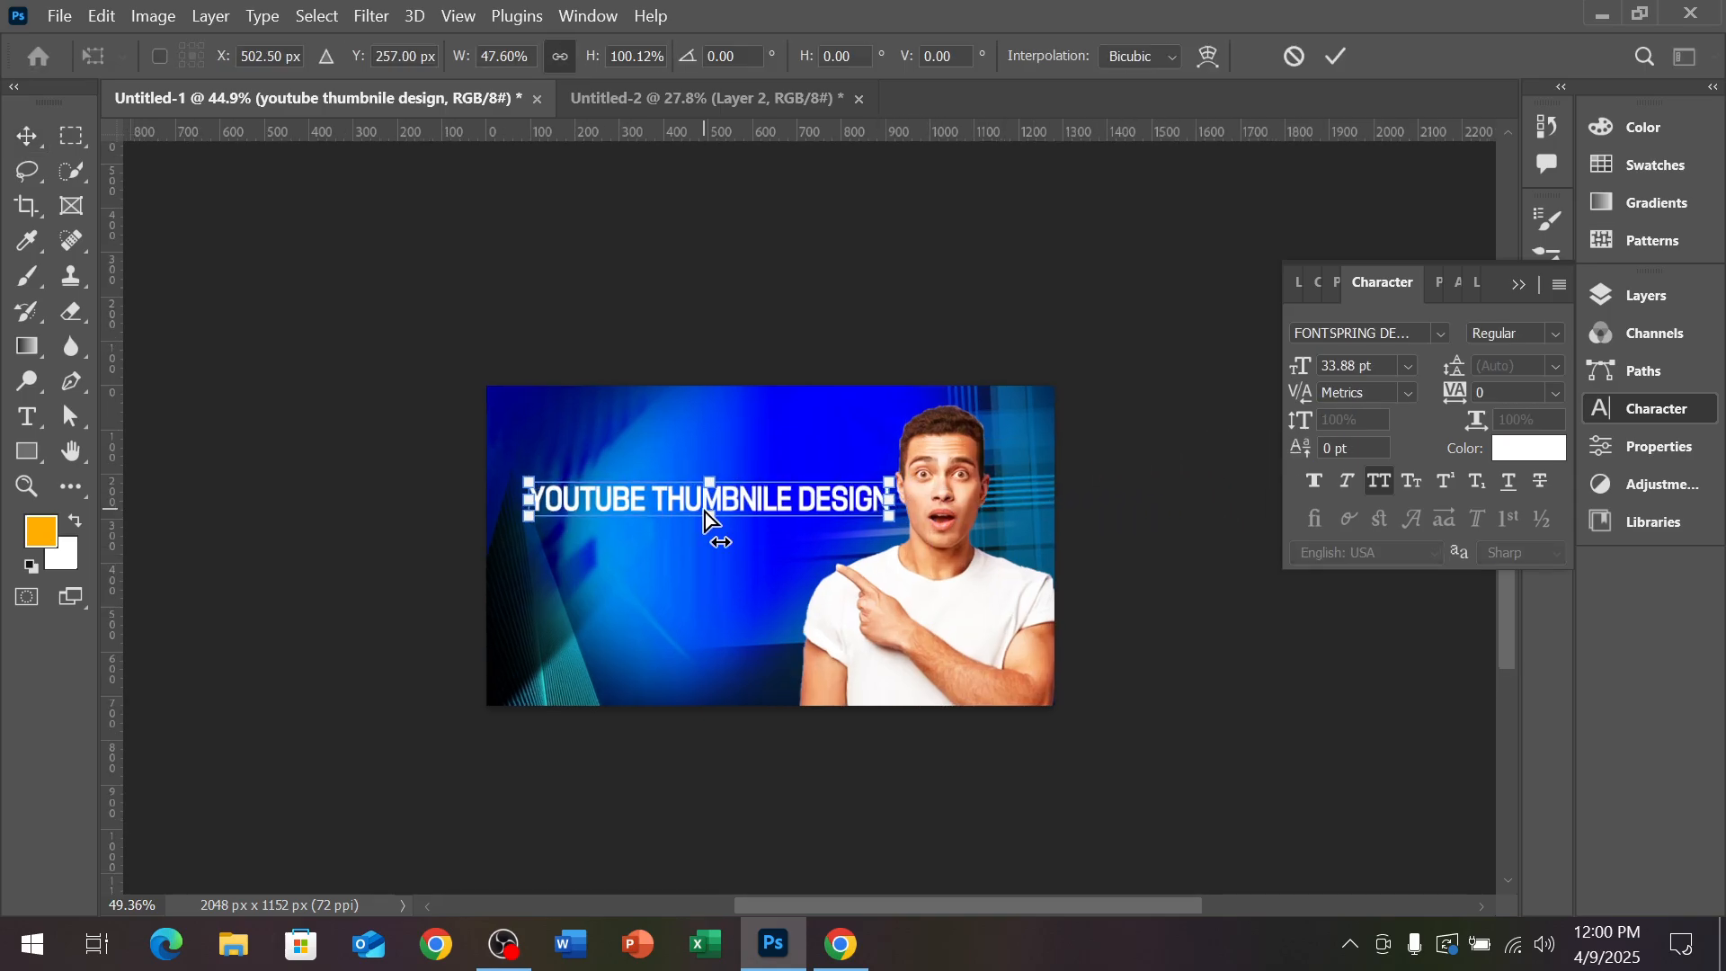
Enlarge the headline to about 42.57 pt, fit it between the canvas's left edge and the man's face, and commit the transform
left_click_drag(707, 532, 741, 512)
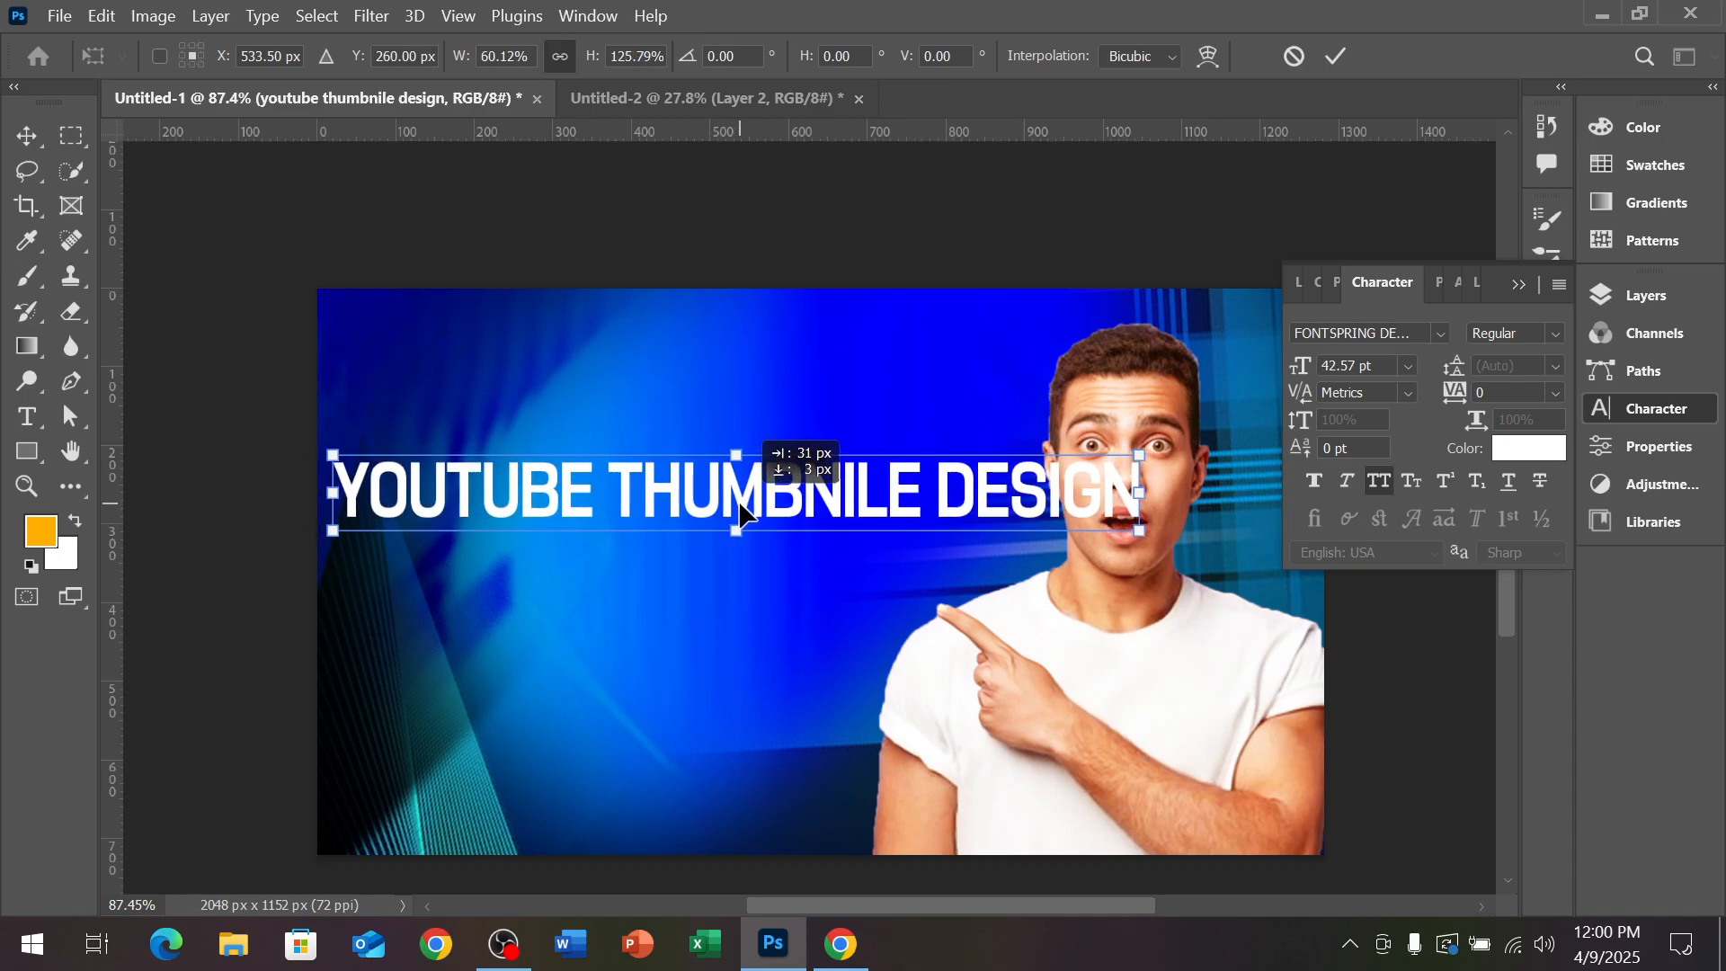
scroll(741, 512, "down", 1)
left_click_drag(1073, 498, 964, 498)
key("Return")
scroll(779, 513, "up", 2)
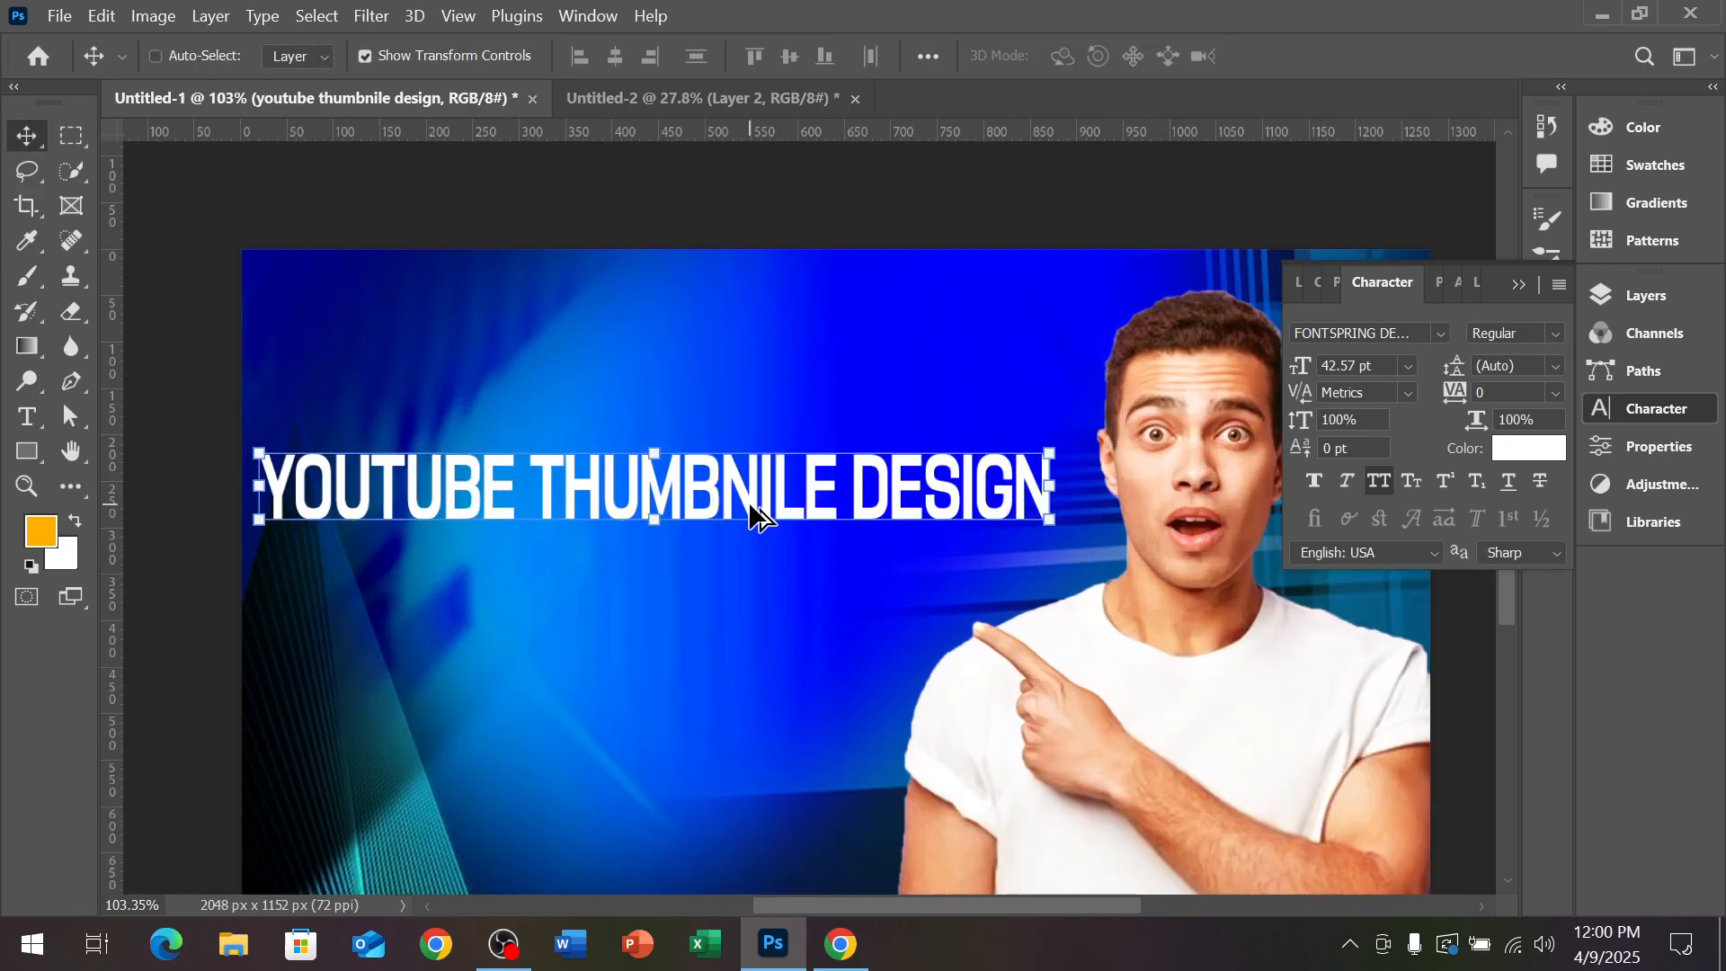
Change the headline's font to FONTSPRING DEMO - PODIUM Sharp 1.12
left_click(1442, 335)
scroll(1438, 630, "down", 5)
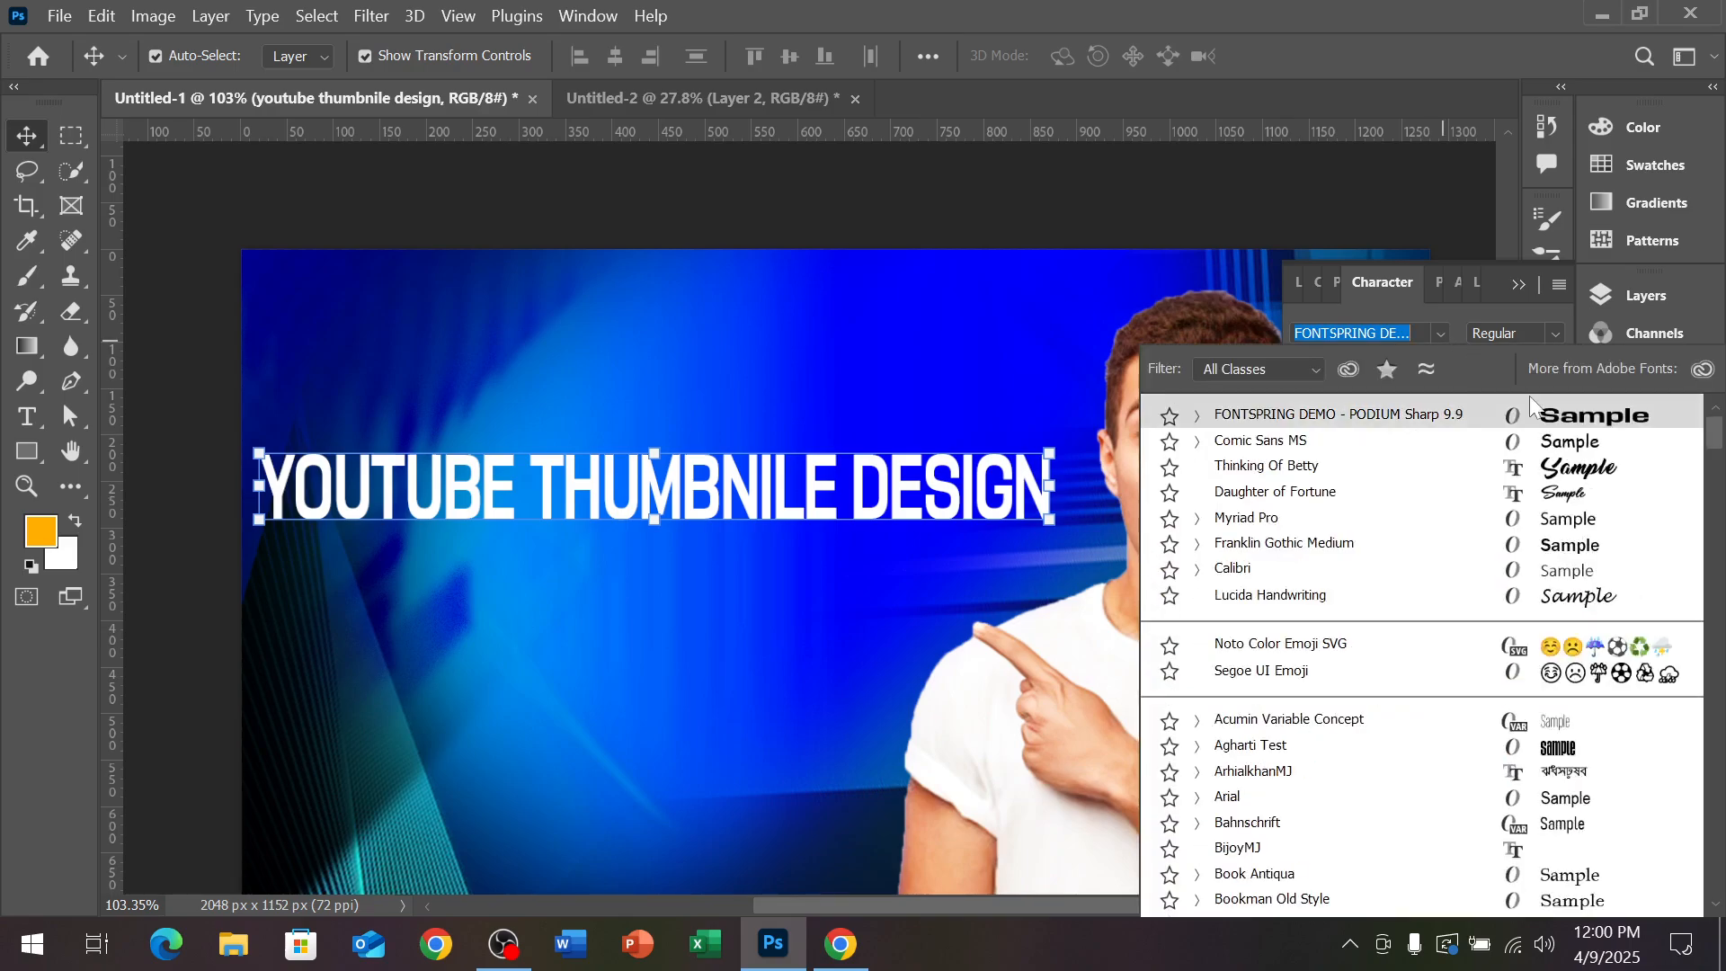
scroll(1439, 629, "down", 2)
scroll(1597, 720, "down", 8)
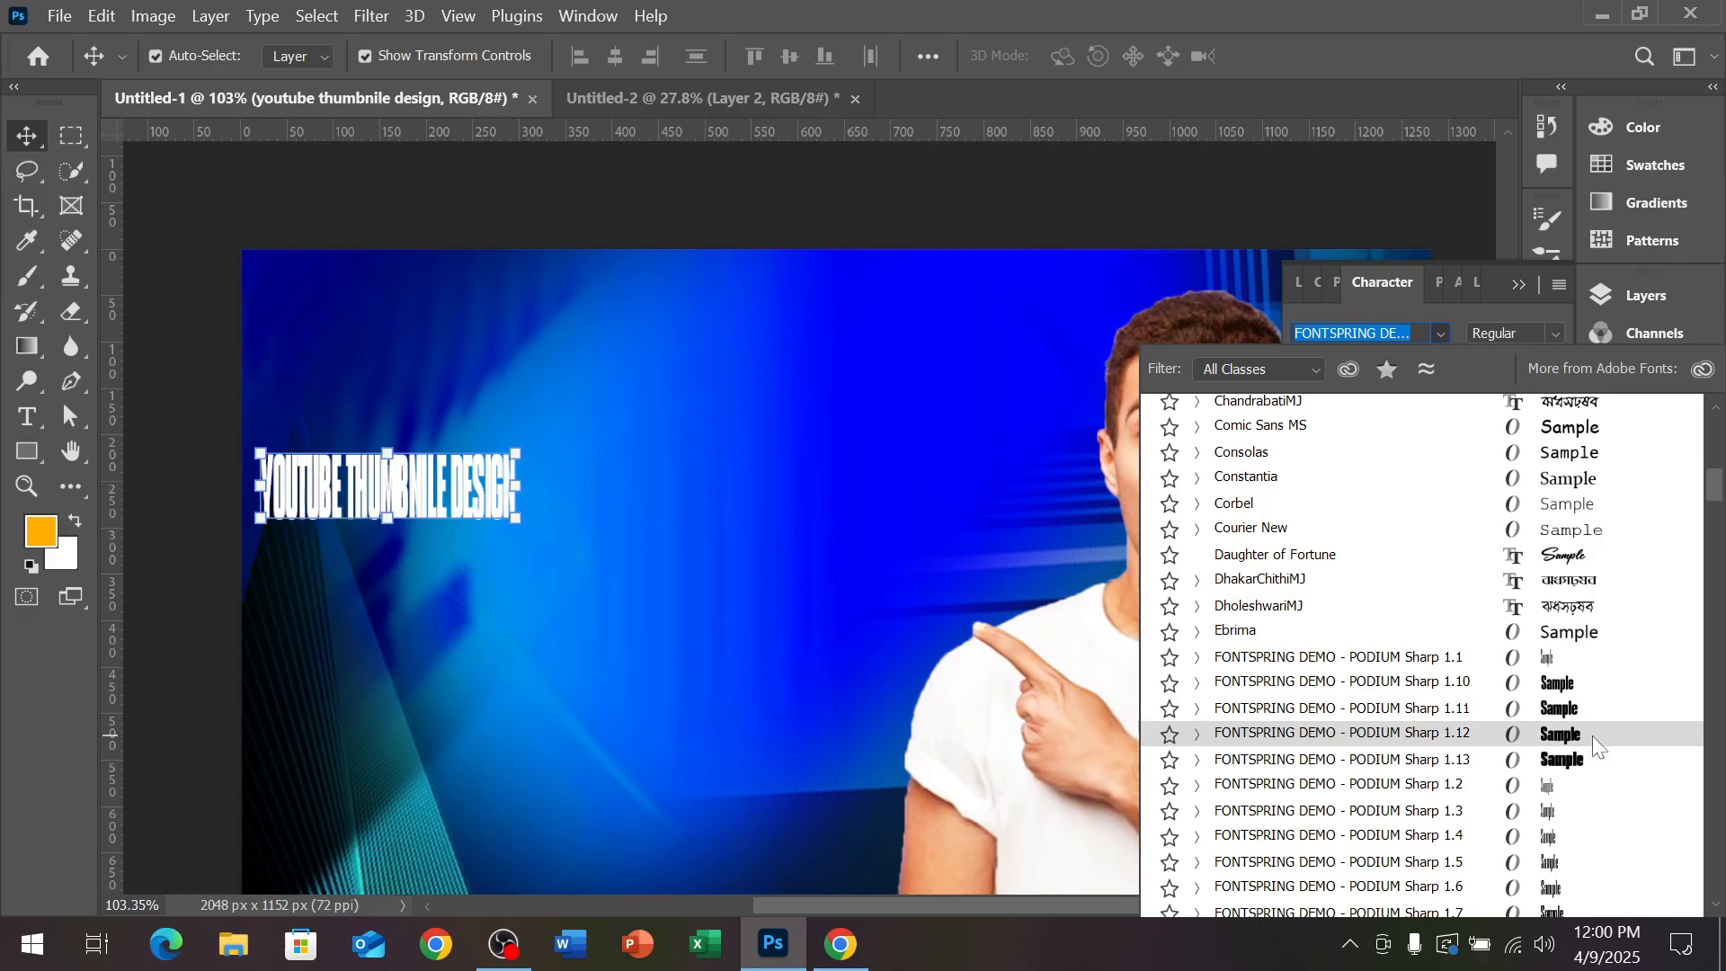
left_click(1594, 736)
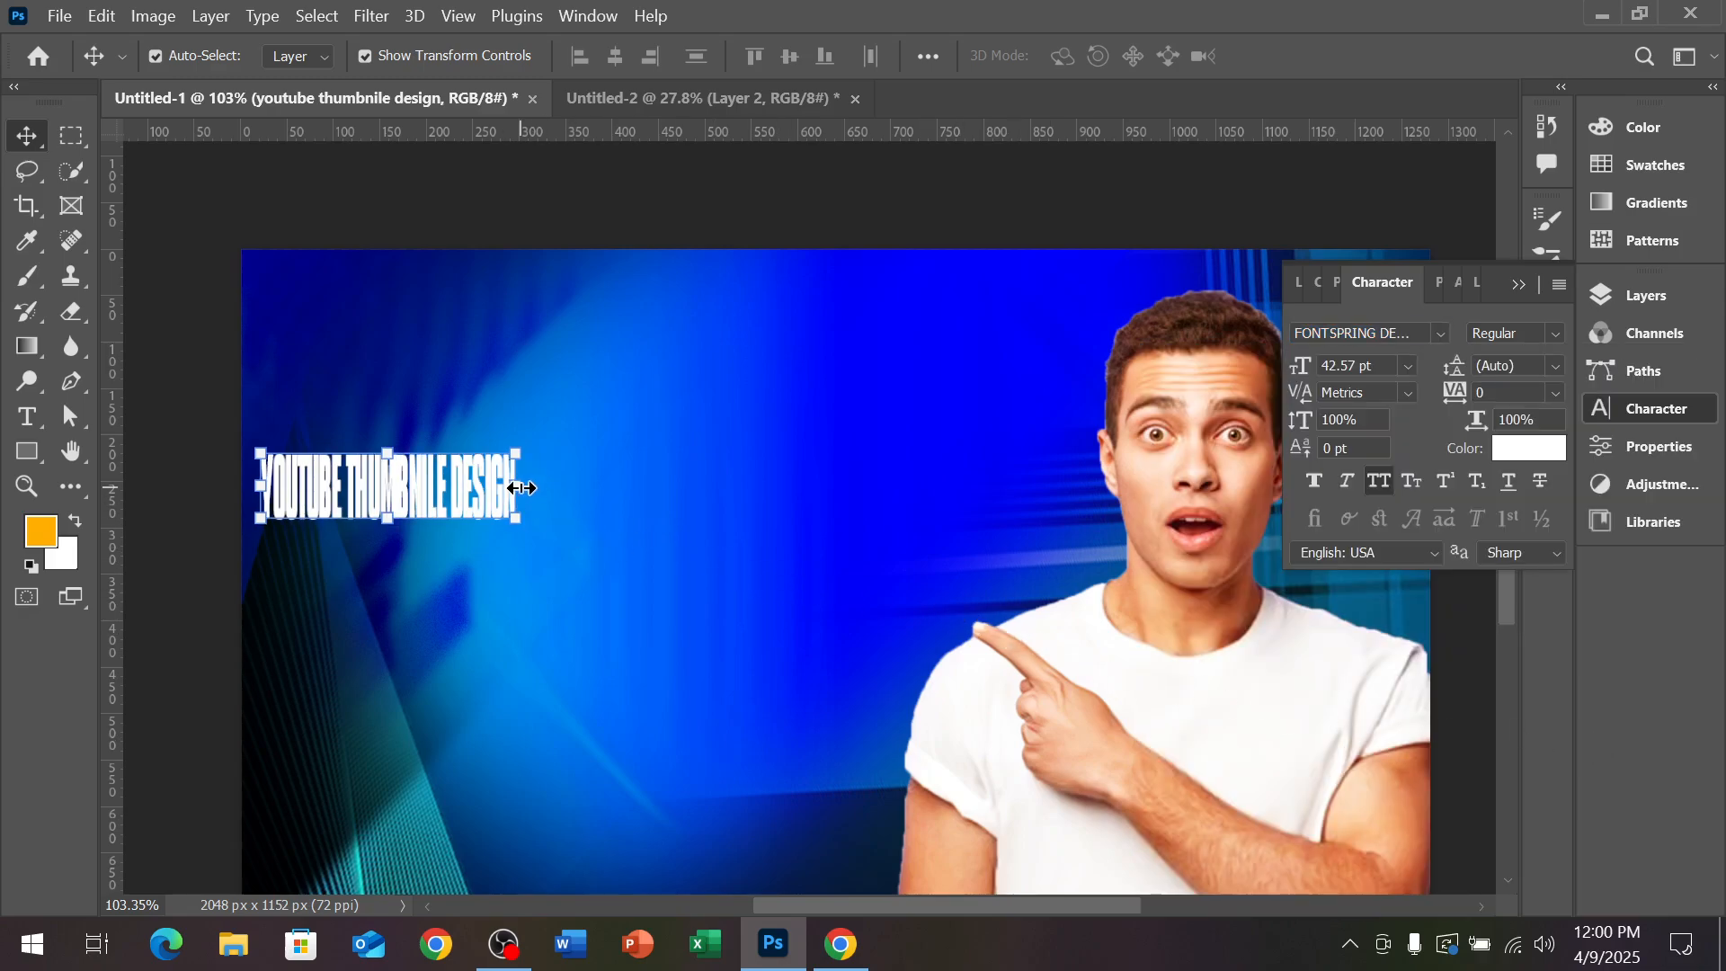
Stretch the headline horizontally to about 322% width, ending just before the man's face, and commit the transform
left_click_drag(521, 488, 694, 505)
key("ctrl+z")
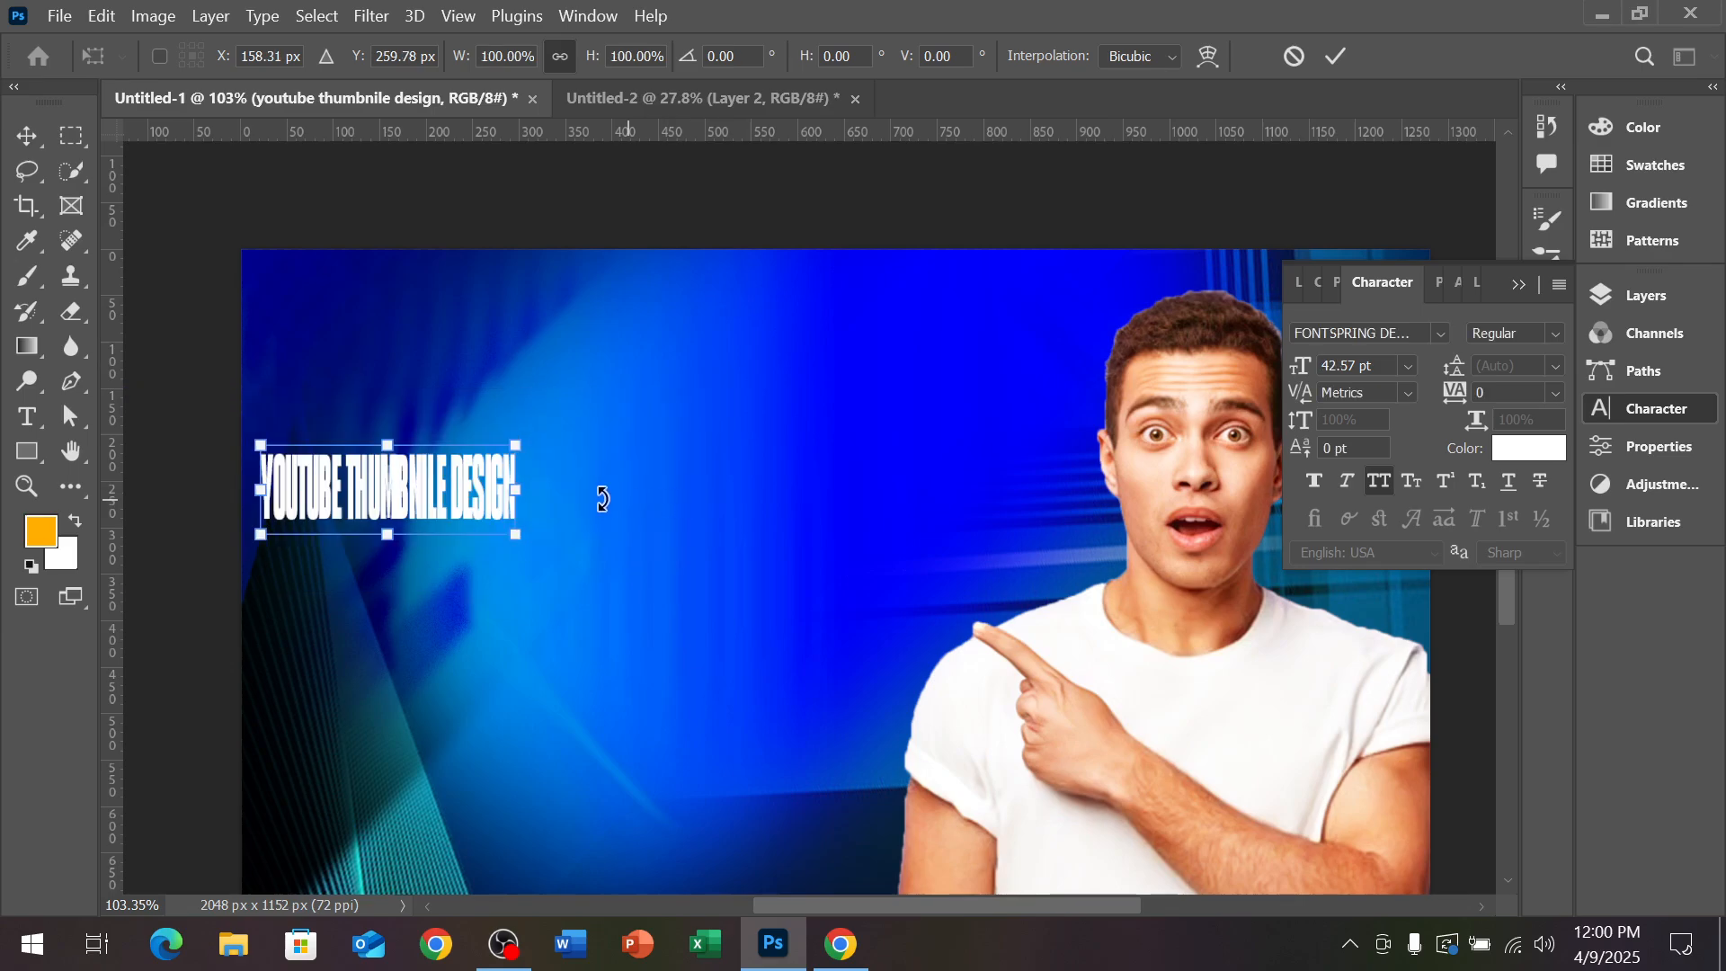
left_click_drag(520, 497, 1088, 500)
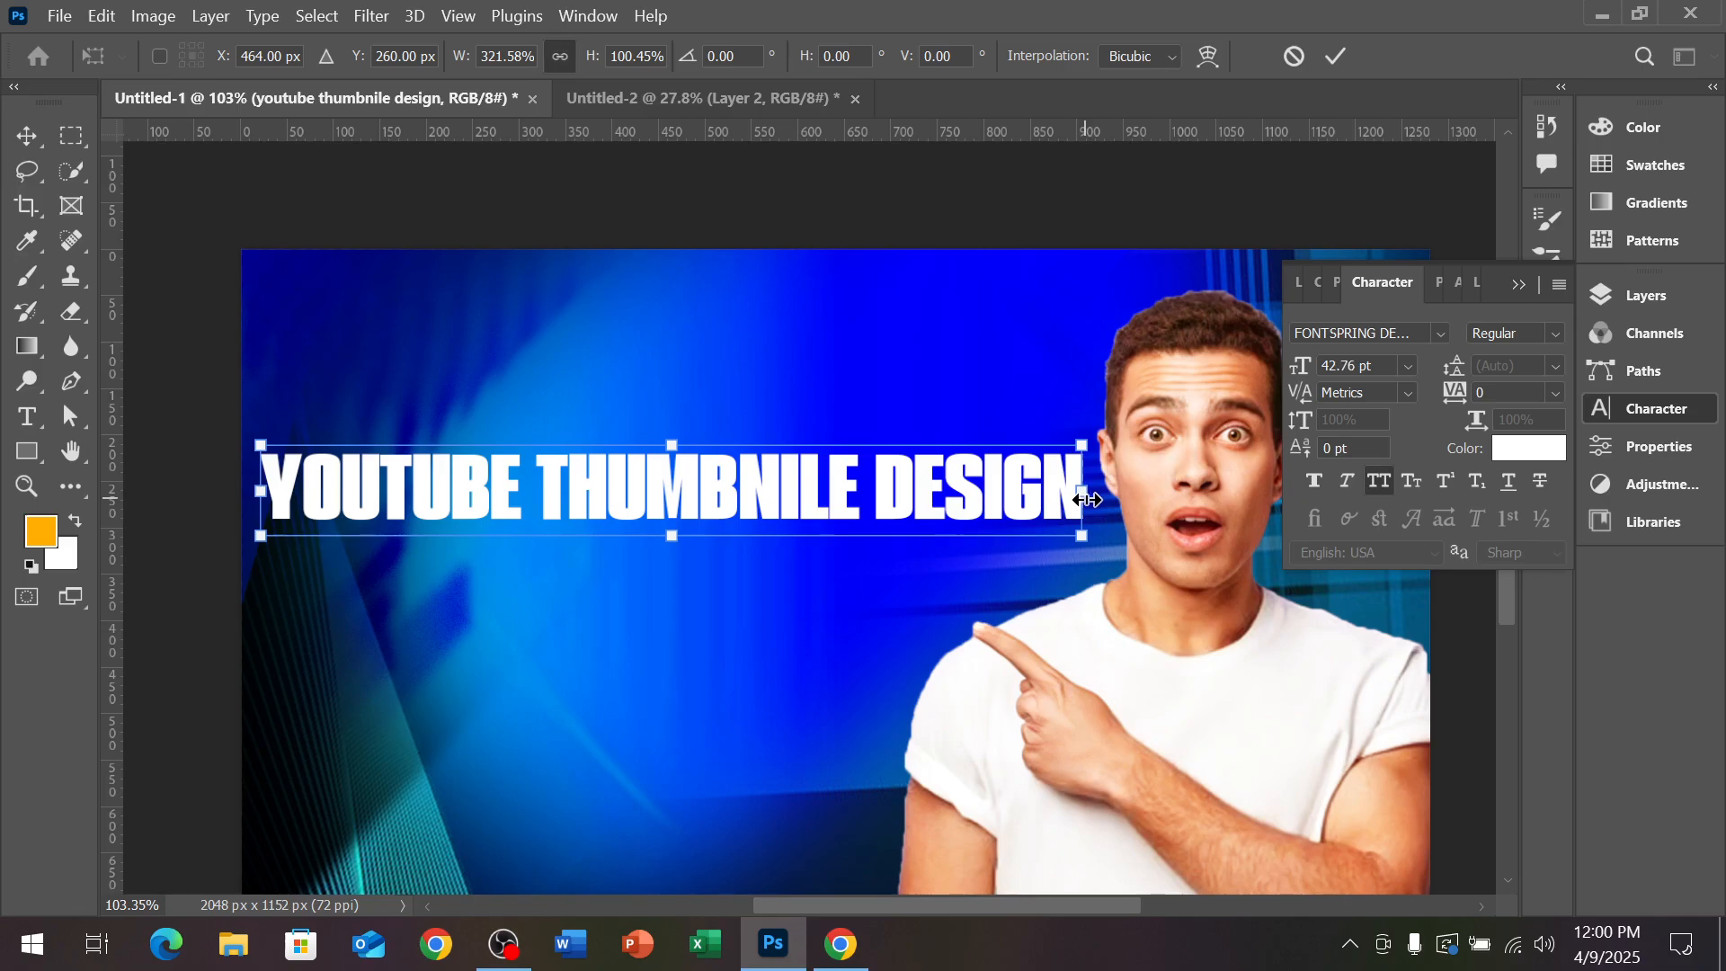
key("Return")
Select the headline again and change its font to FONTSPRING DEMO - PODIUM Sharp 2.12
scroll(629, 405, "up", 5)
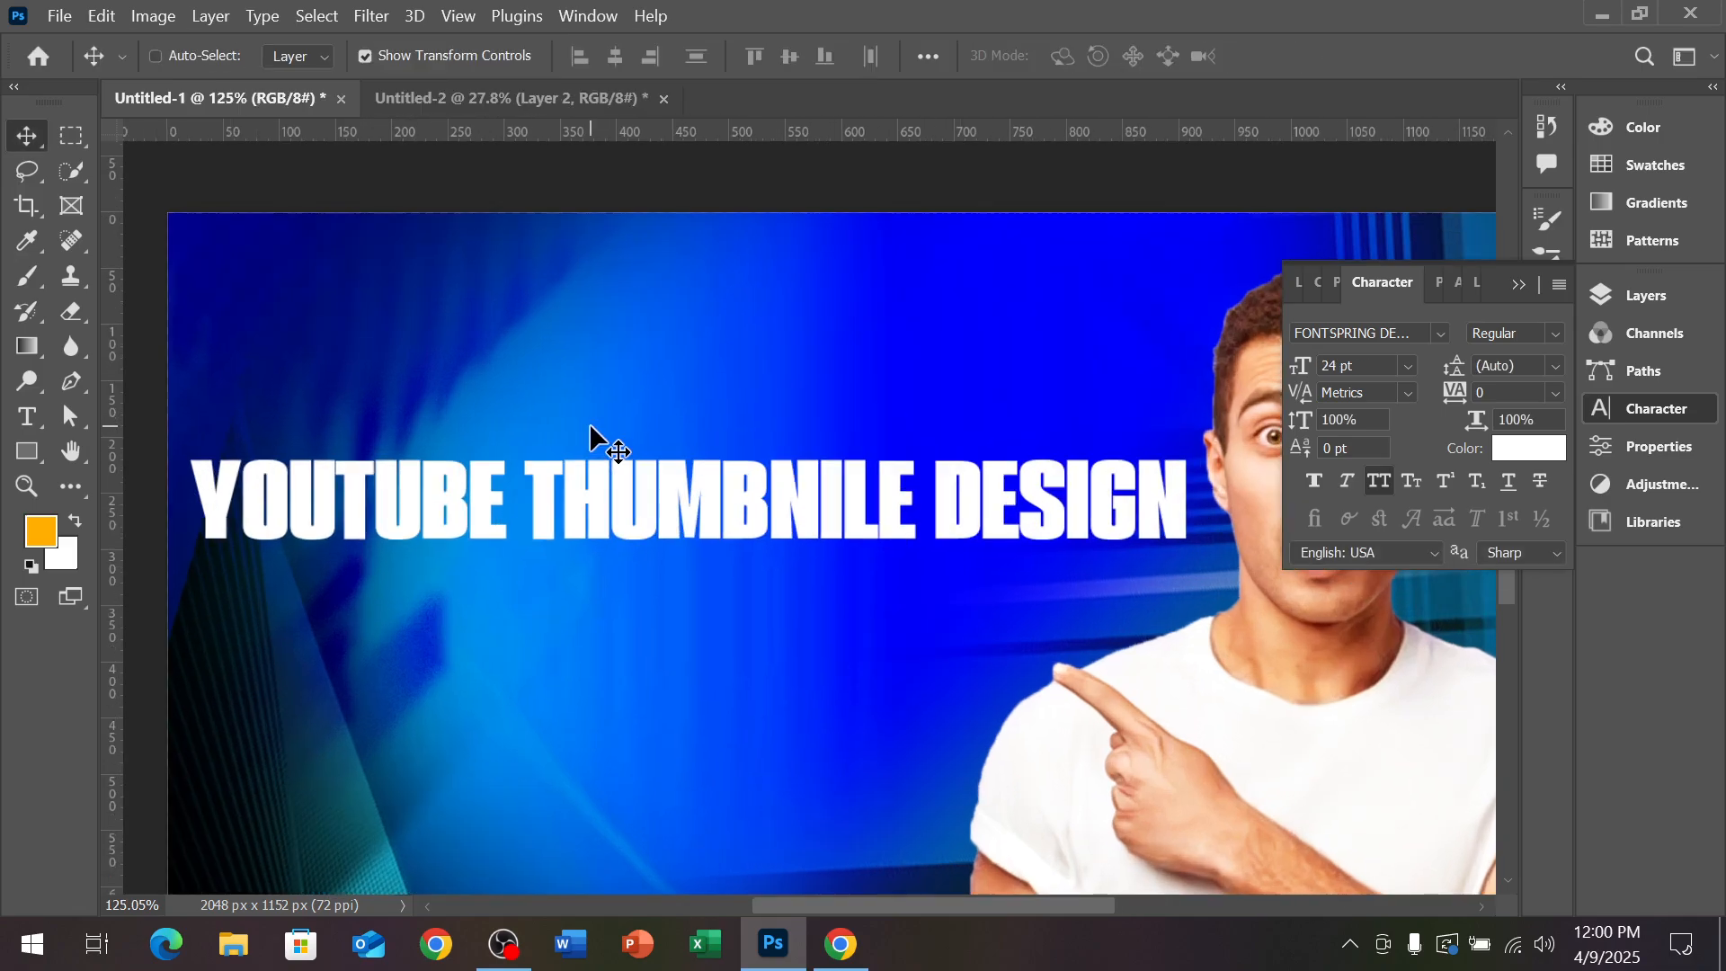
scroll(611, 462, "down", 2)
left_click(628, 485, "ctrl")
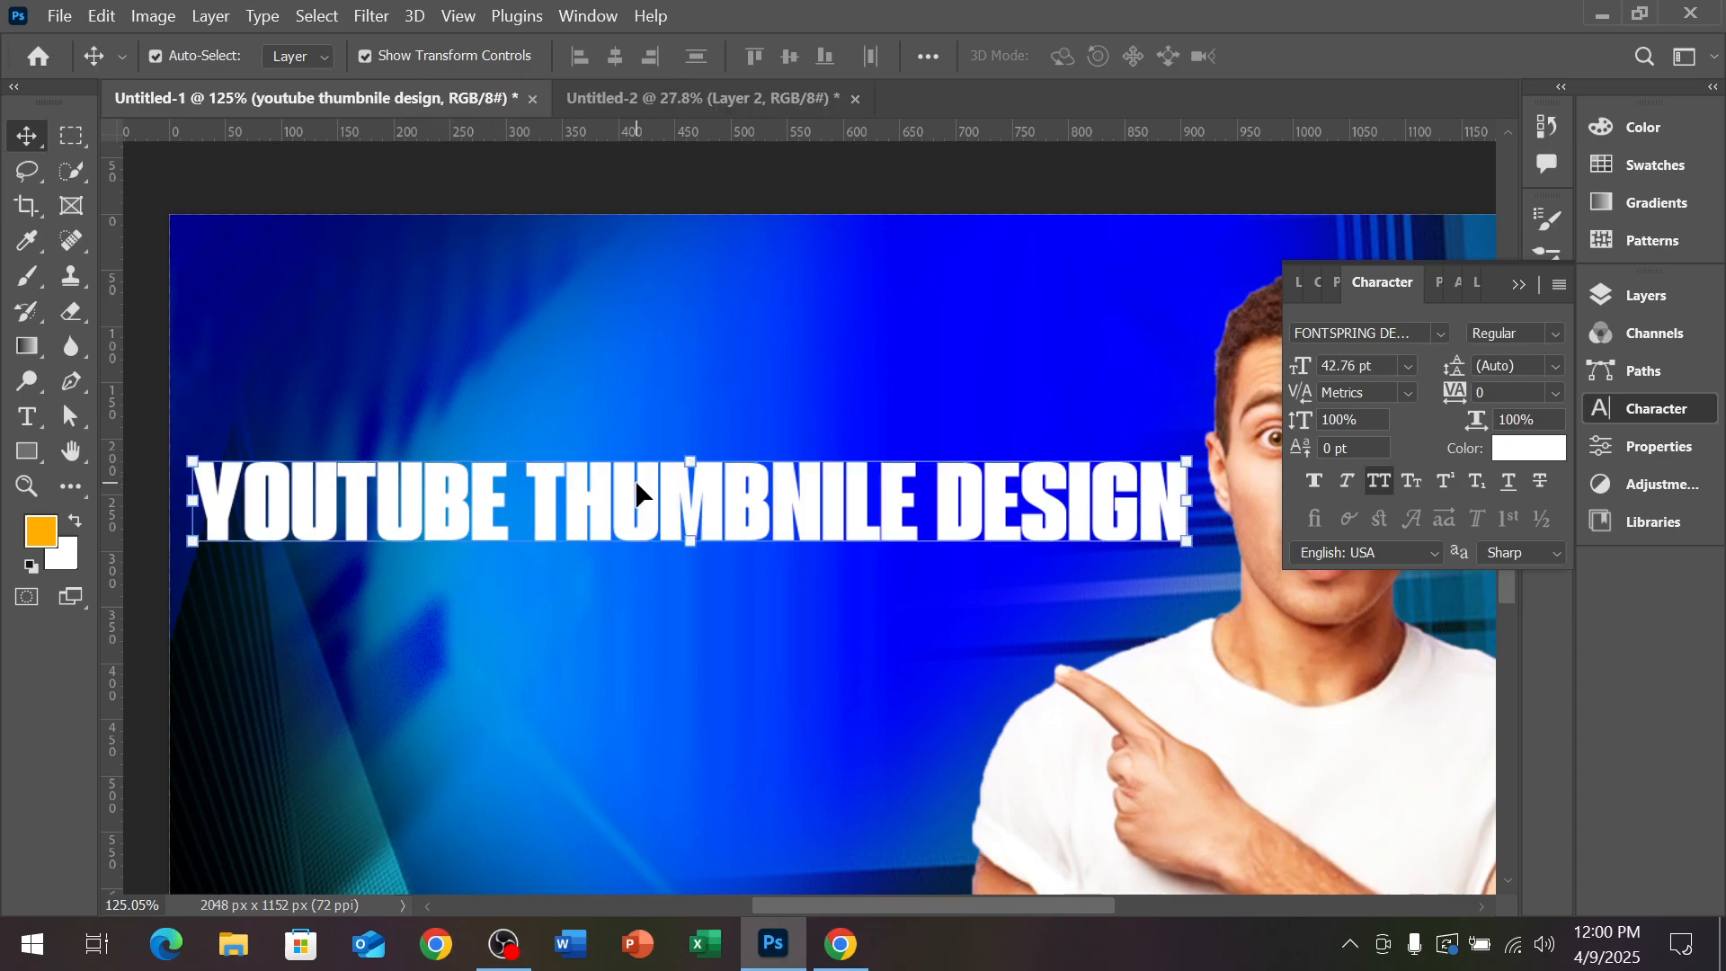
scroll(717, 505, "down", 2)
left_click(1439, 333)
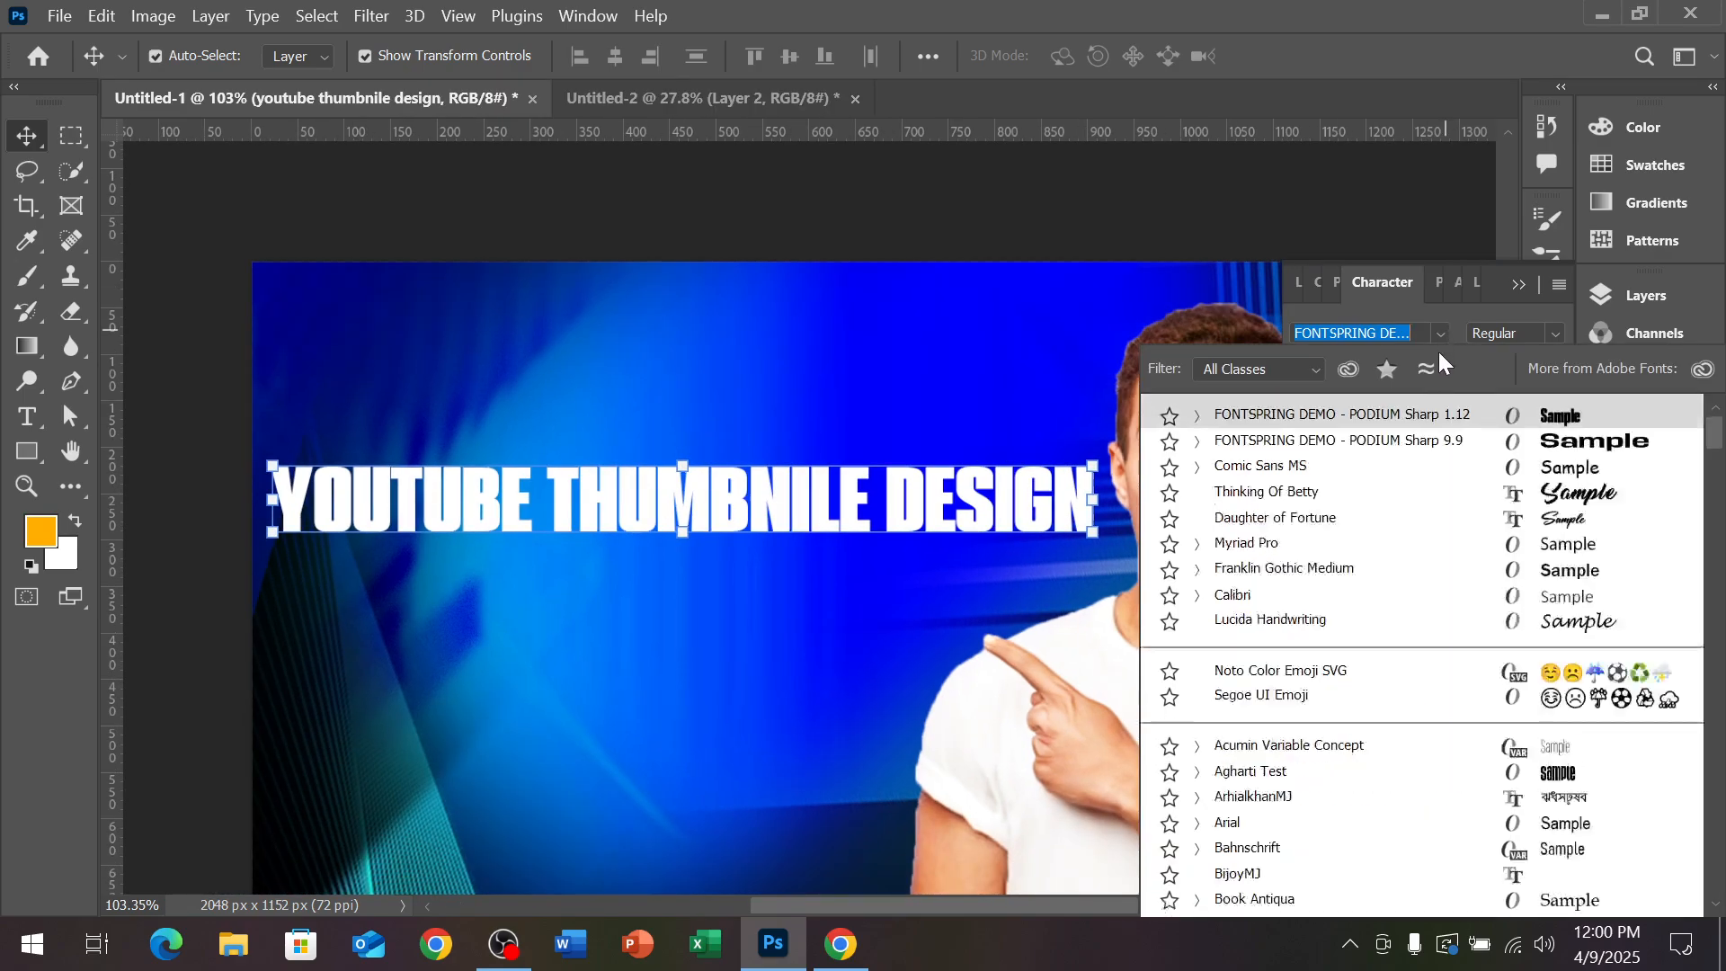
scroll(1587, 645, "down", 5)
scroll(1587, 653, "down", 12)
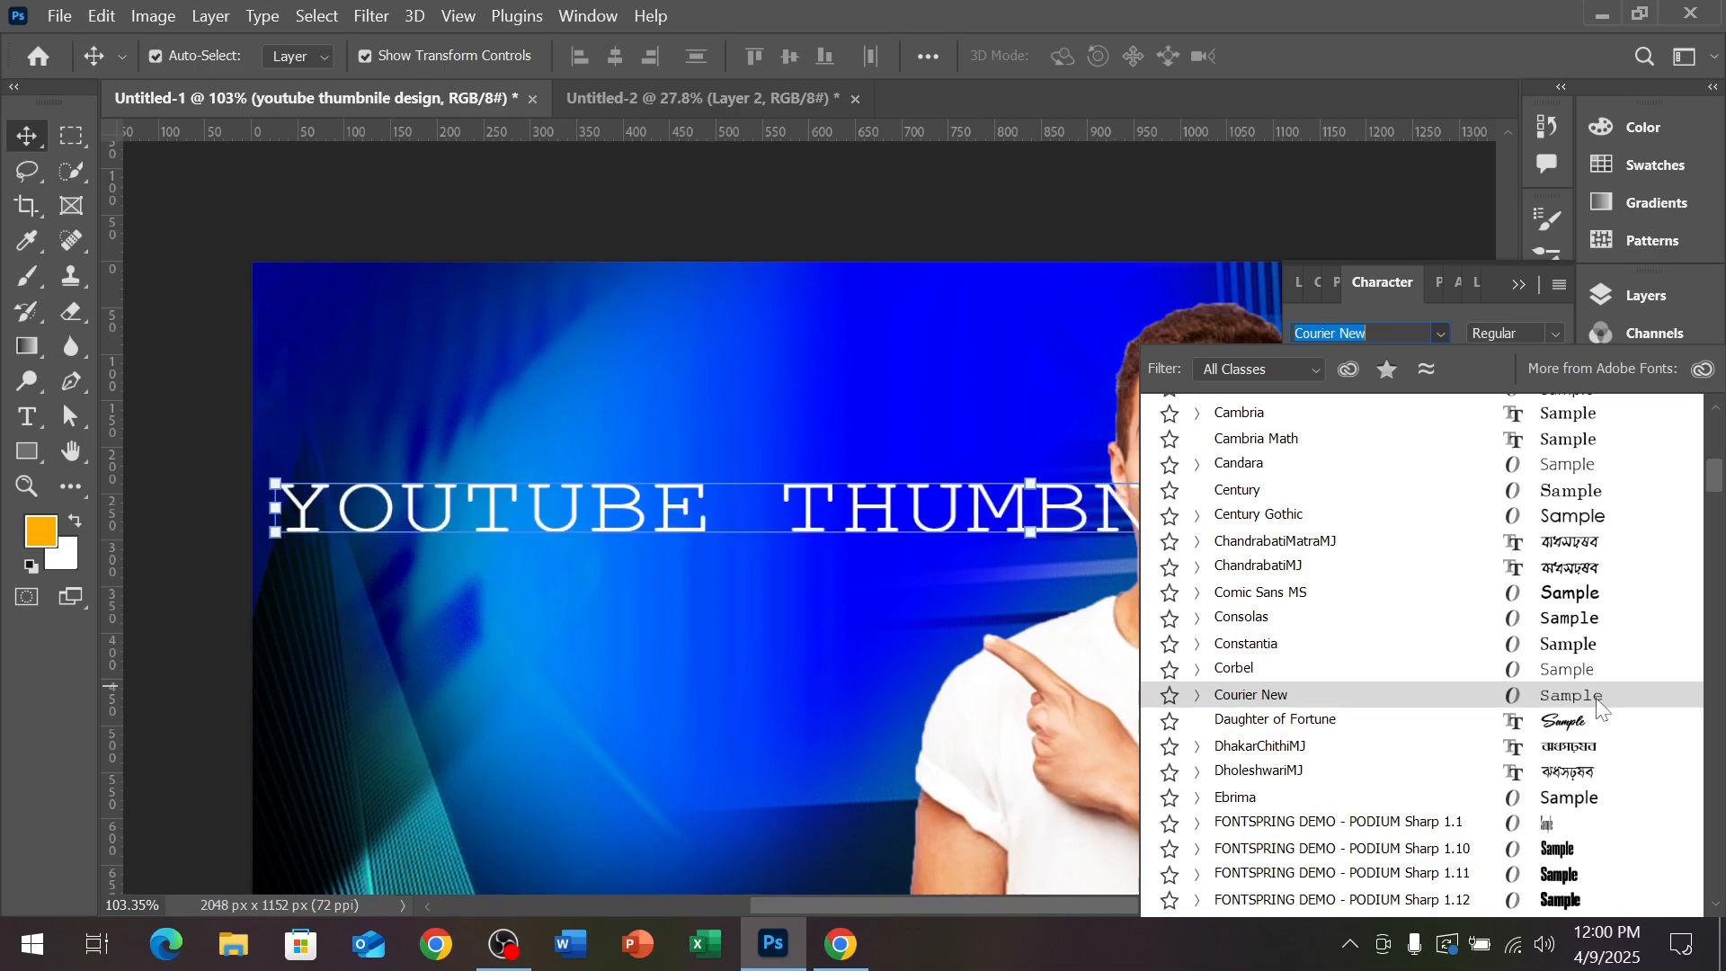
scroll(1599, 720, "down", 2)
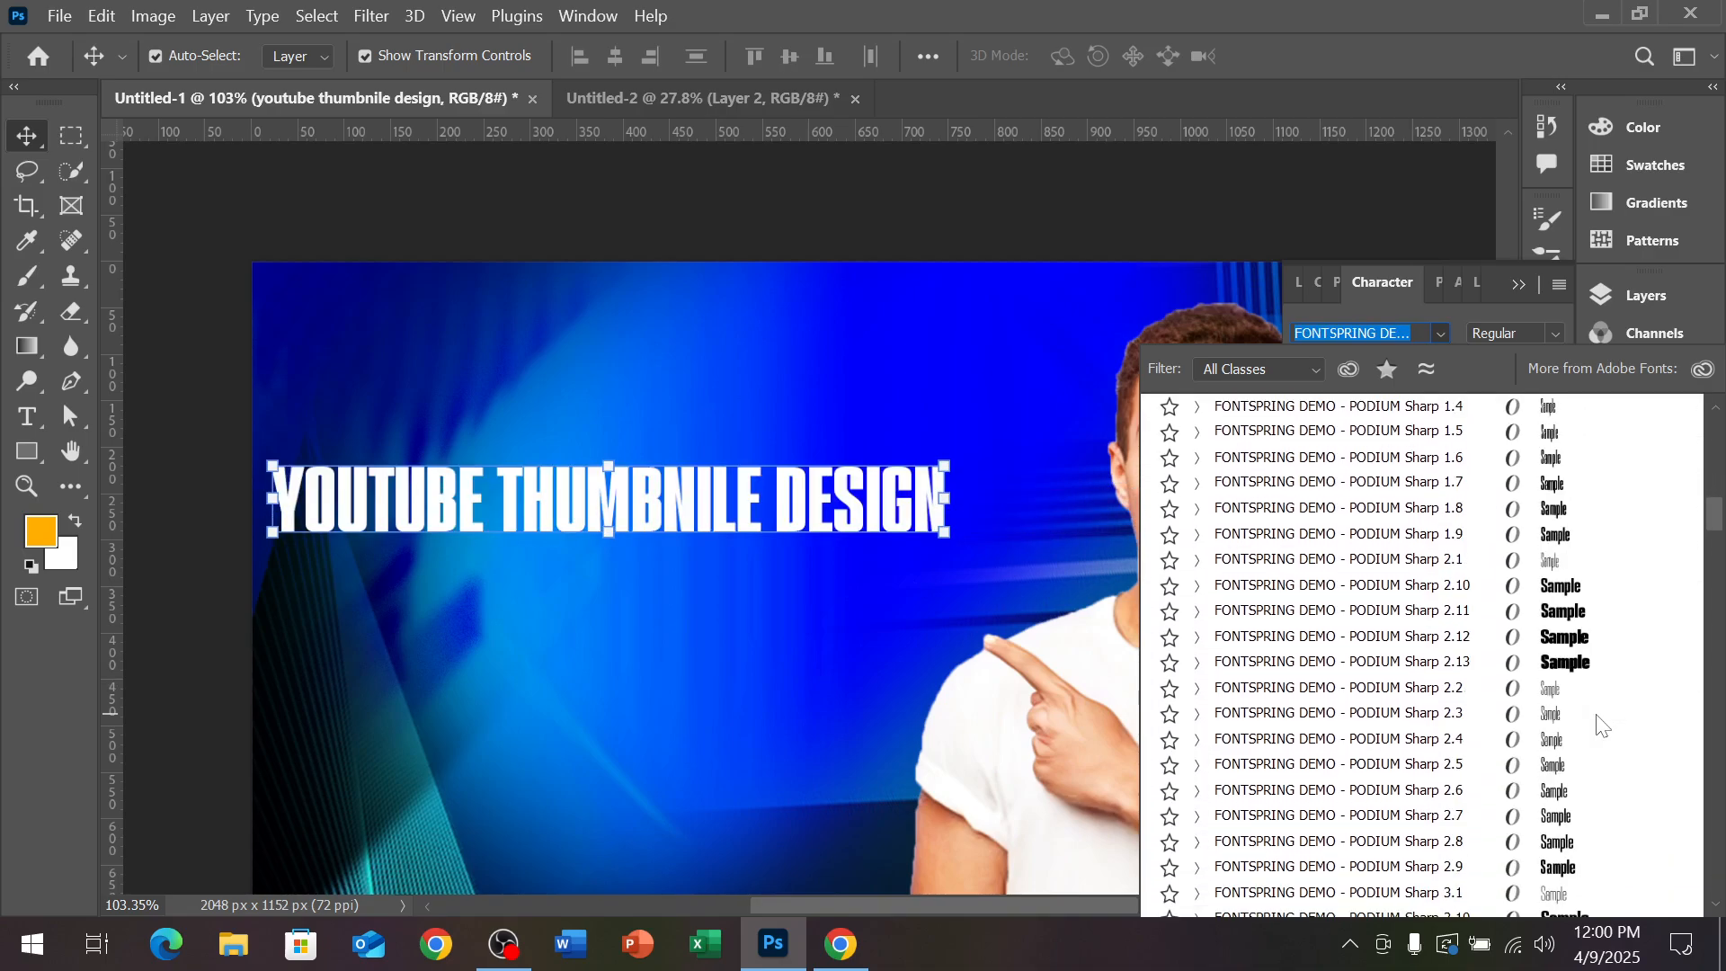
left_click(1582, 640)
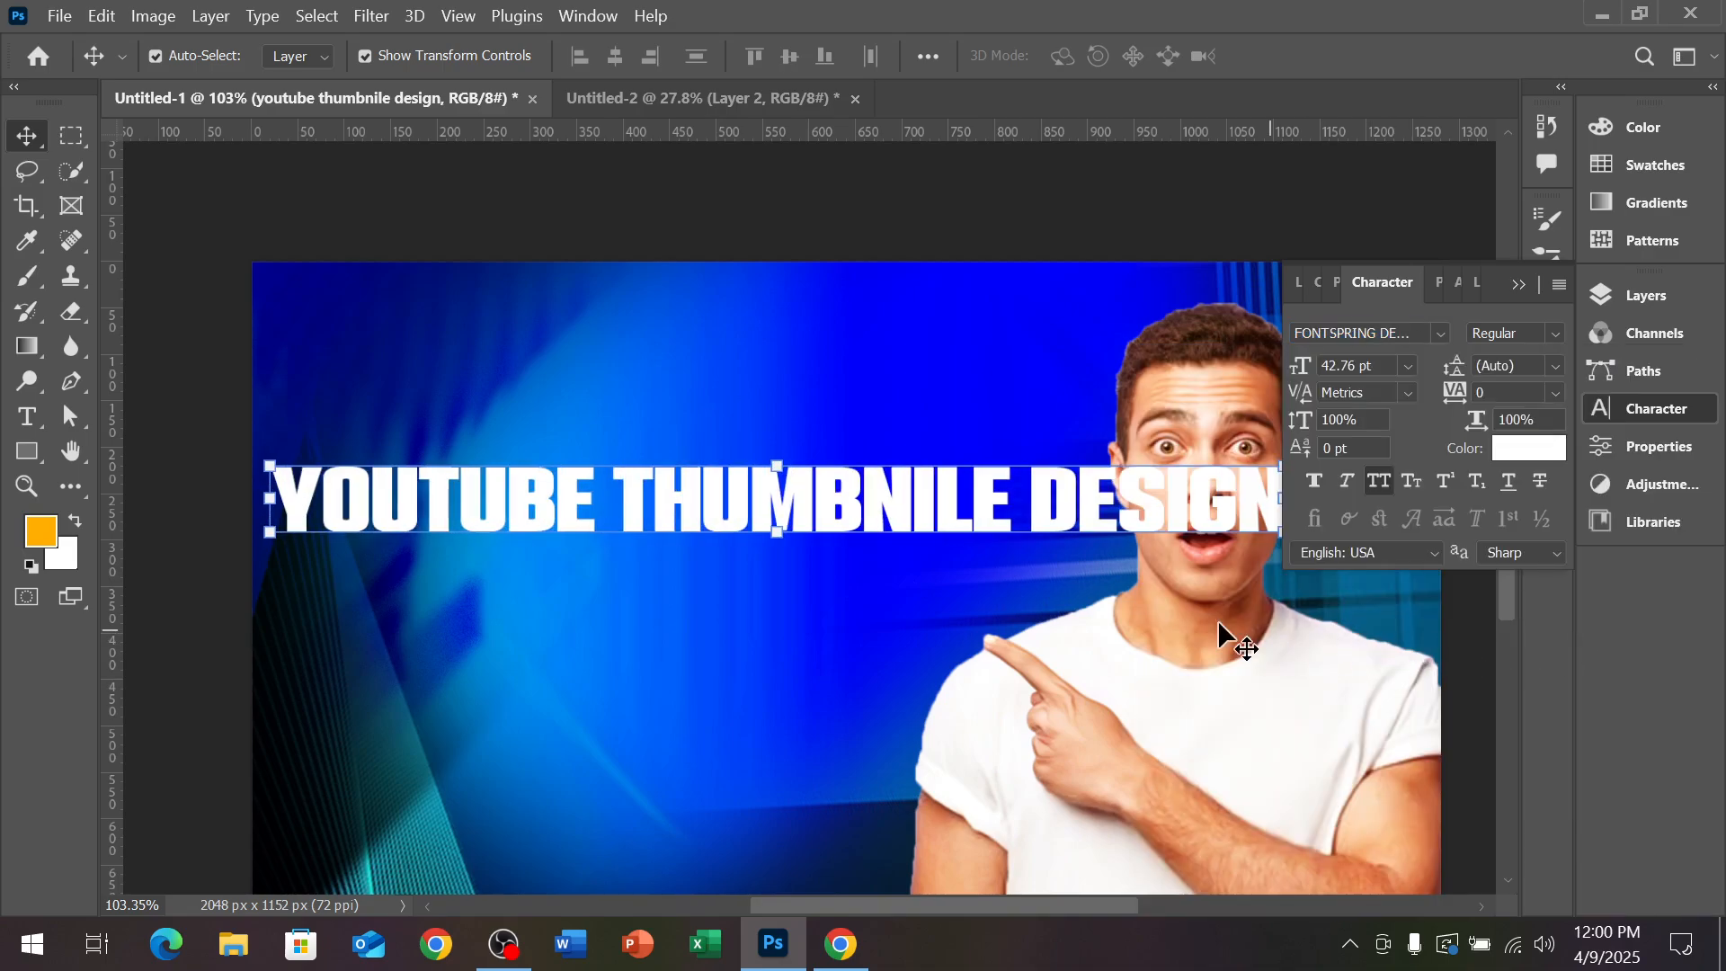
Delete the words "THUMBNILE DESIGN" from the headline text layer so that it only reads "YOUTUBE"
scroll(1160, 611, "down", 4)
scroll(1141, 589, "up", 4)
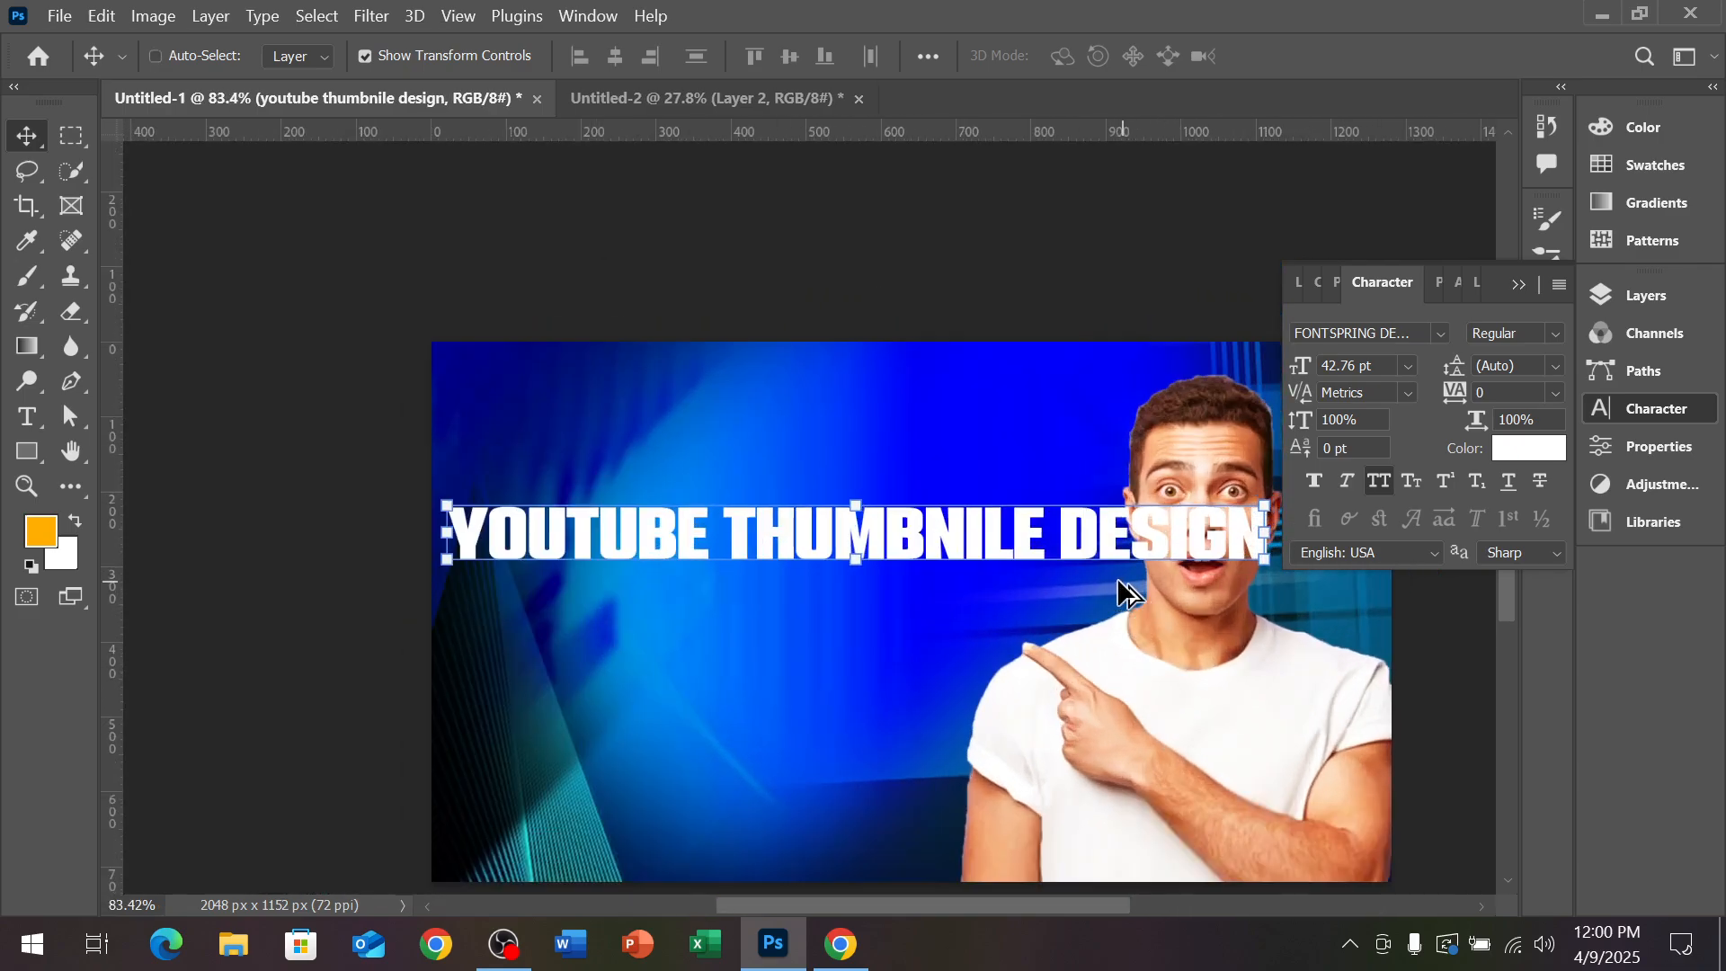
left_click_drag(1063, 609, 917, 385)
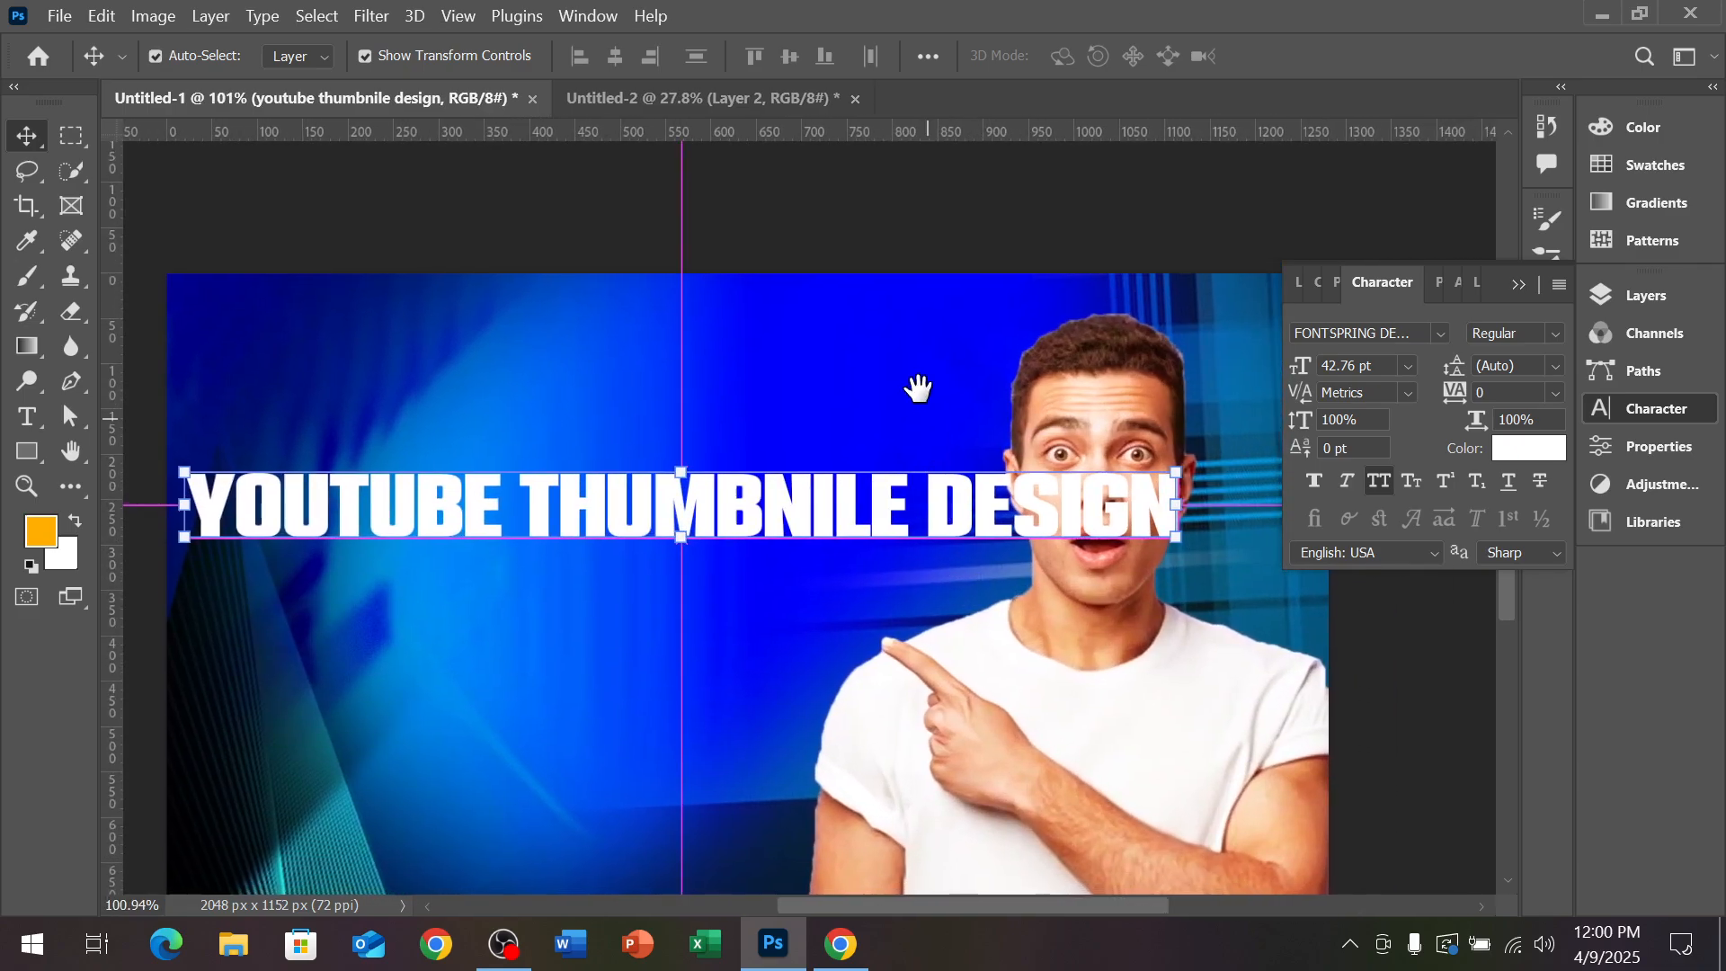
left_click(871, 251)
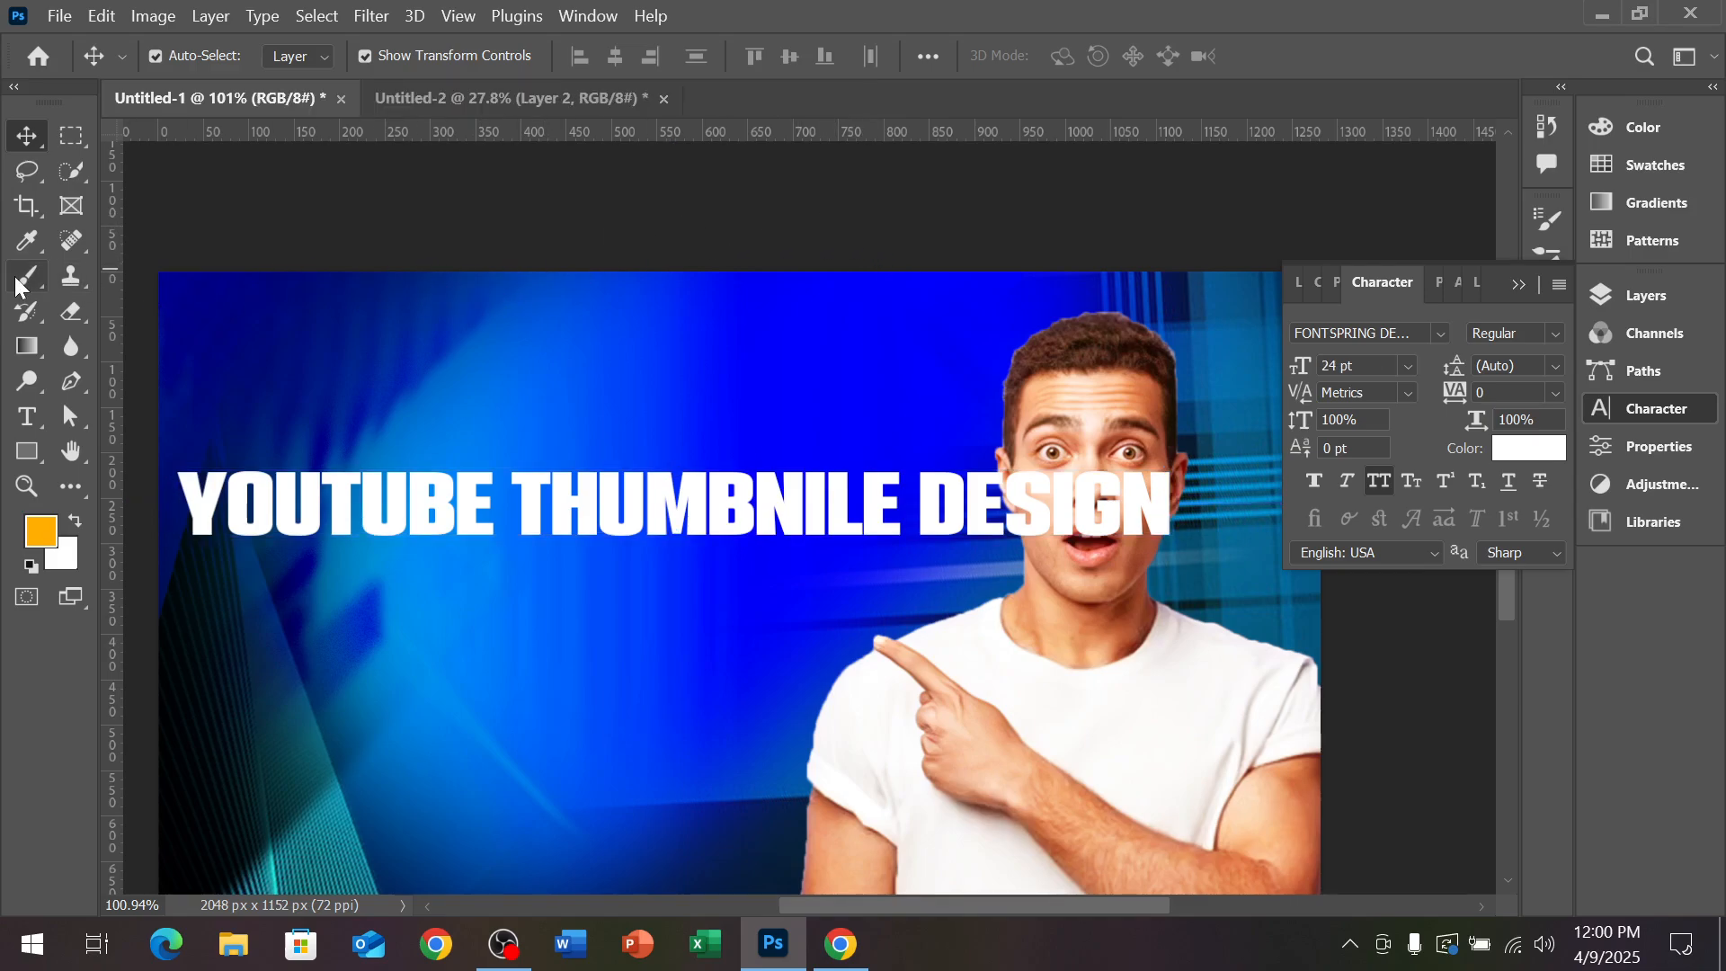
left_click(27, 417)
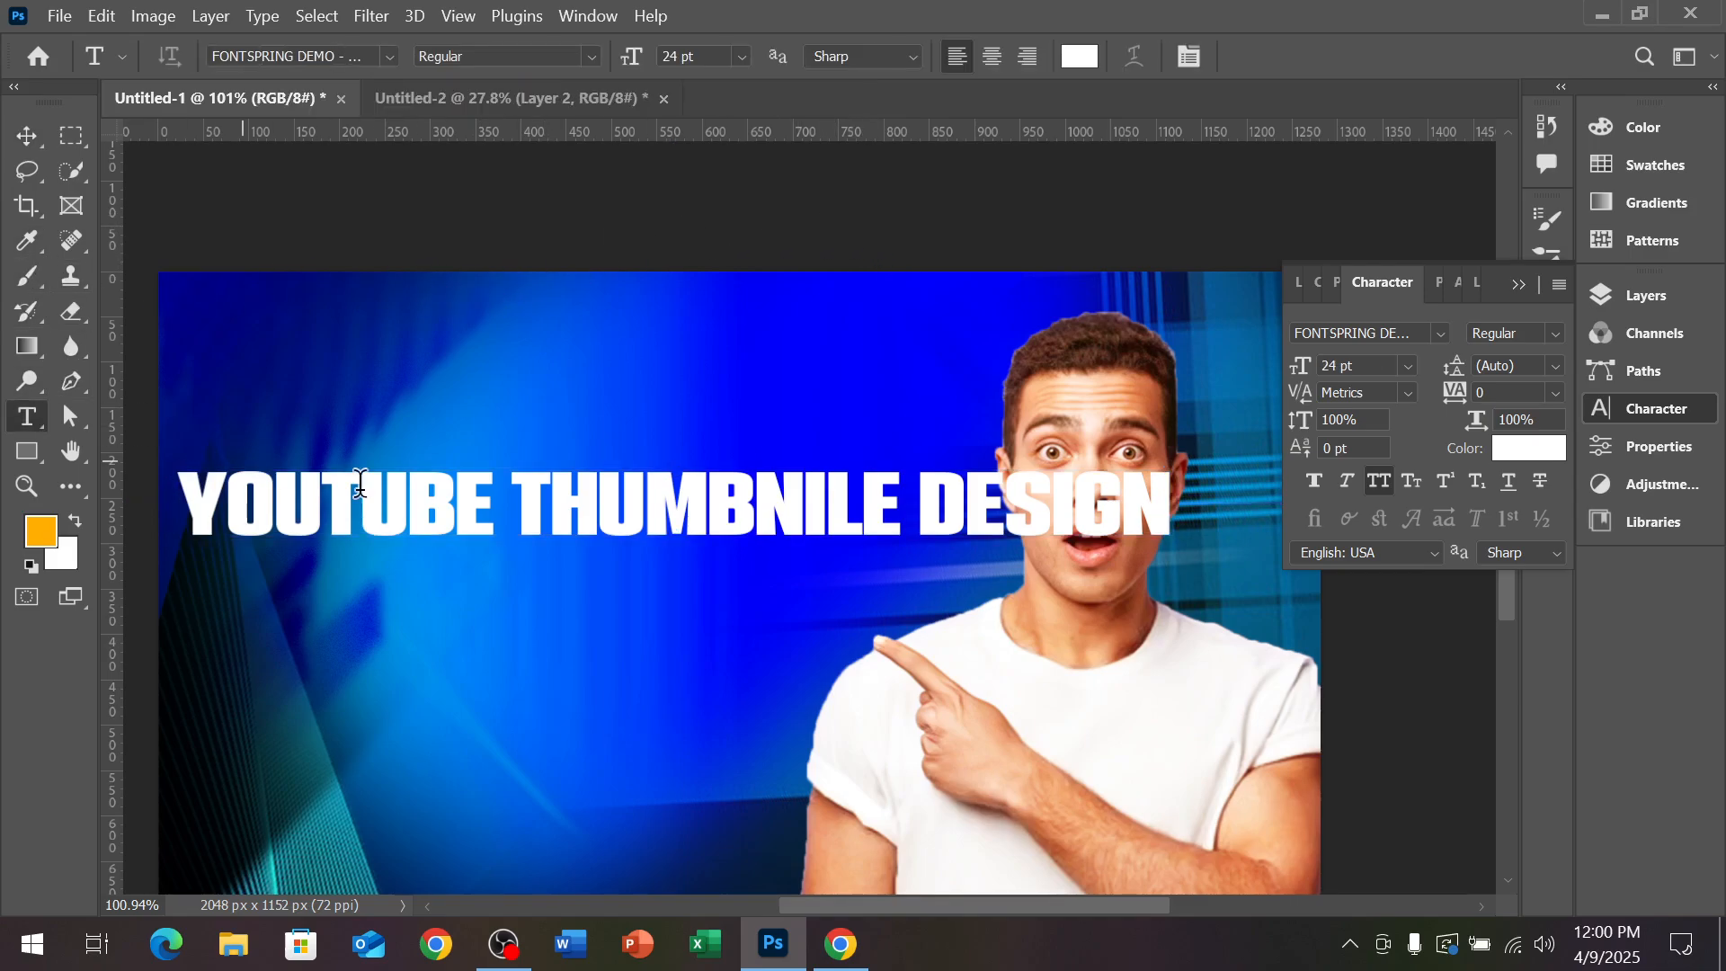
left_click_drag(512, 500, 1169, 500)
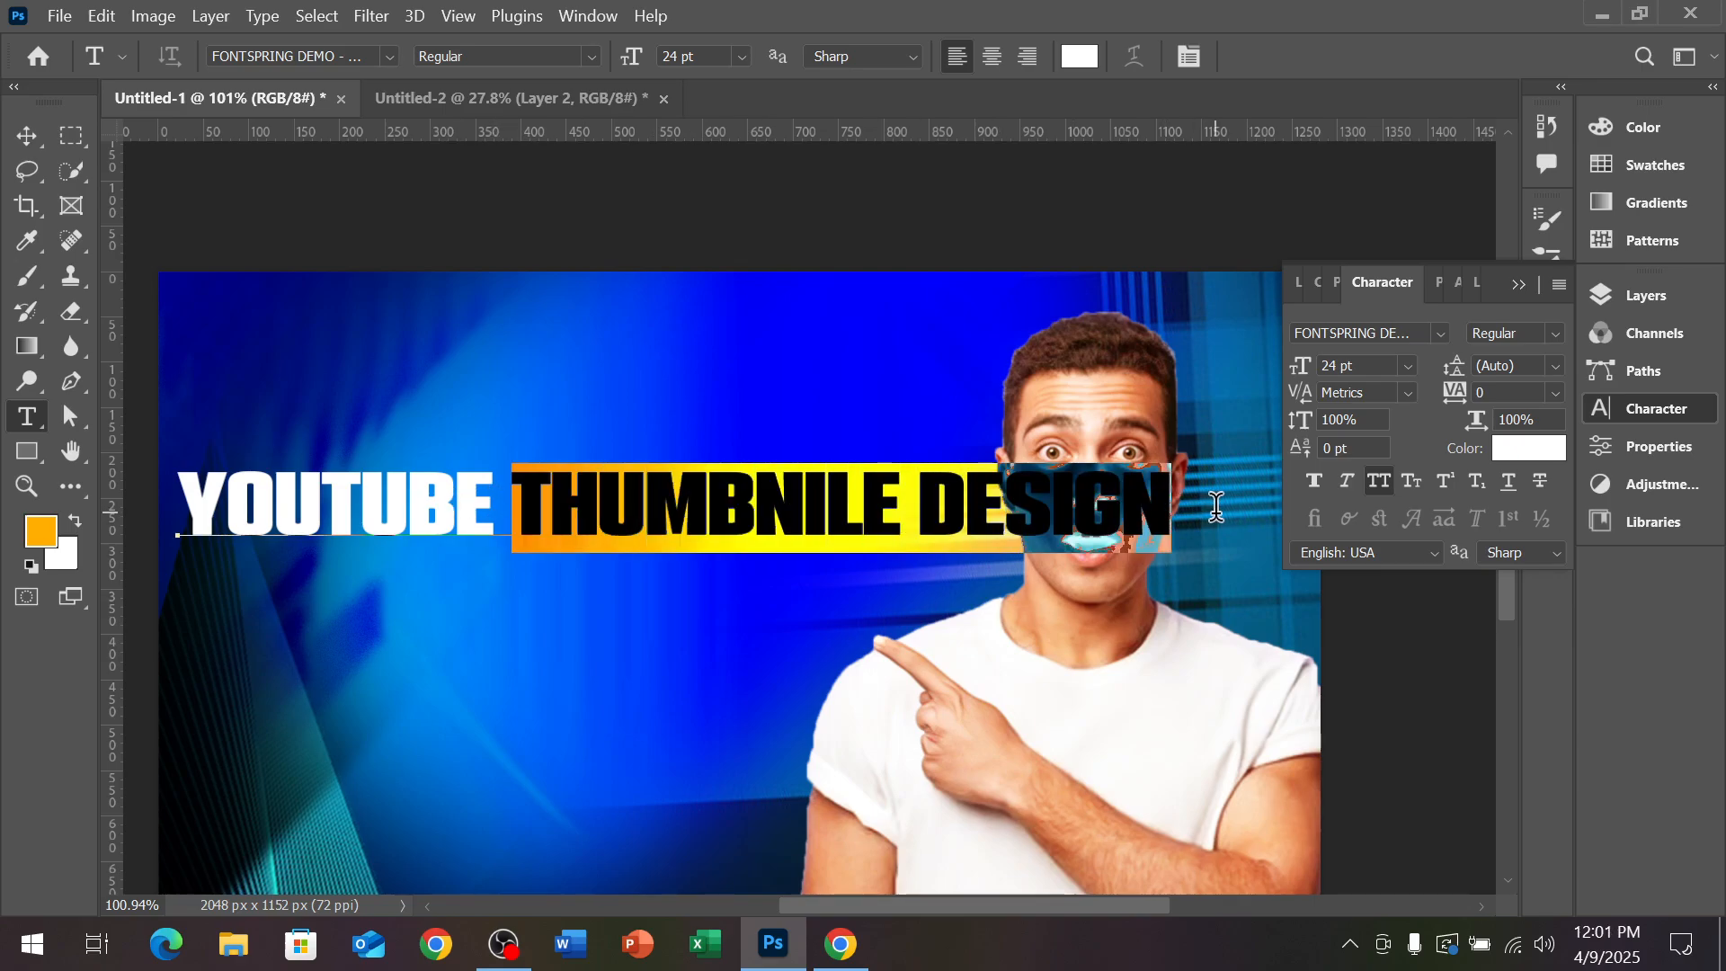
left_click(971, 486)
left_click(537, 497)
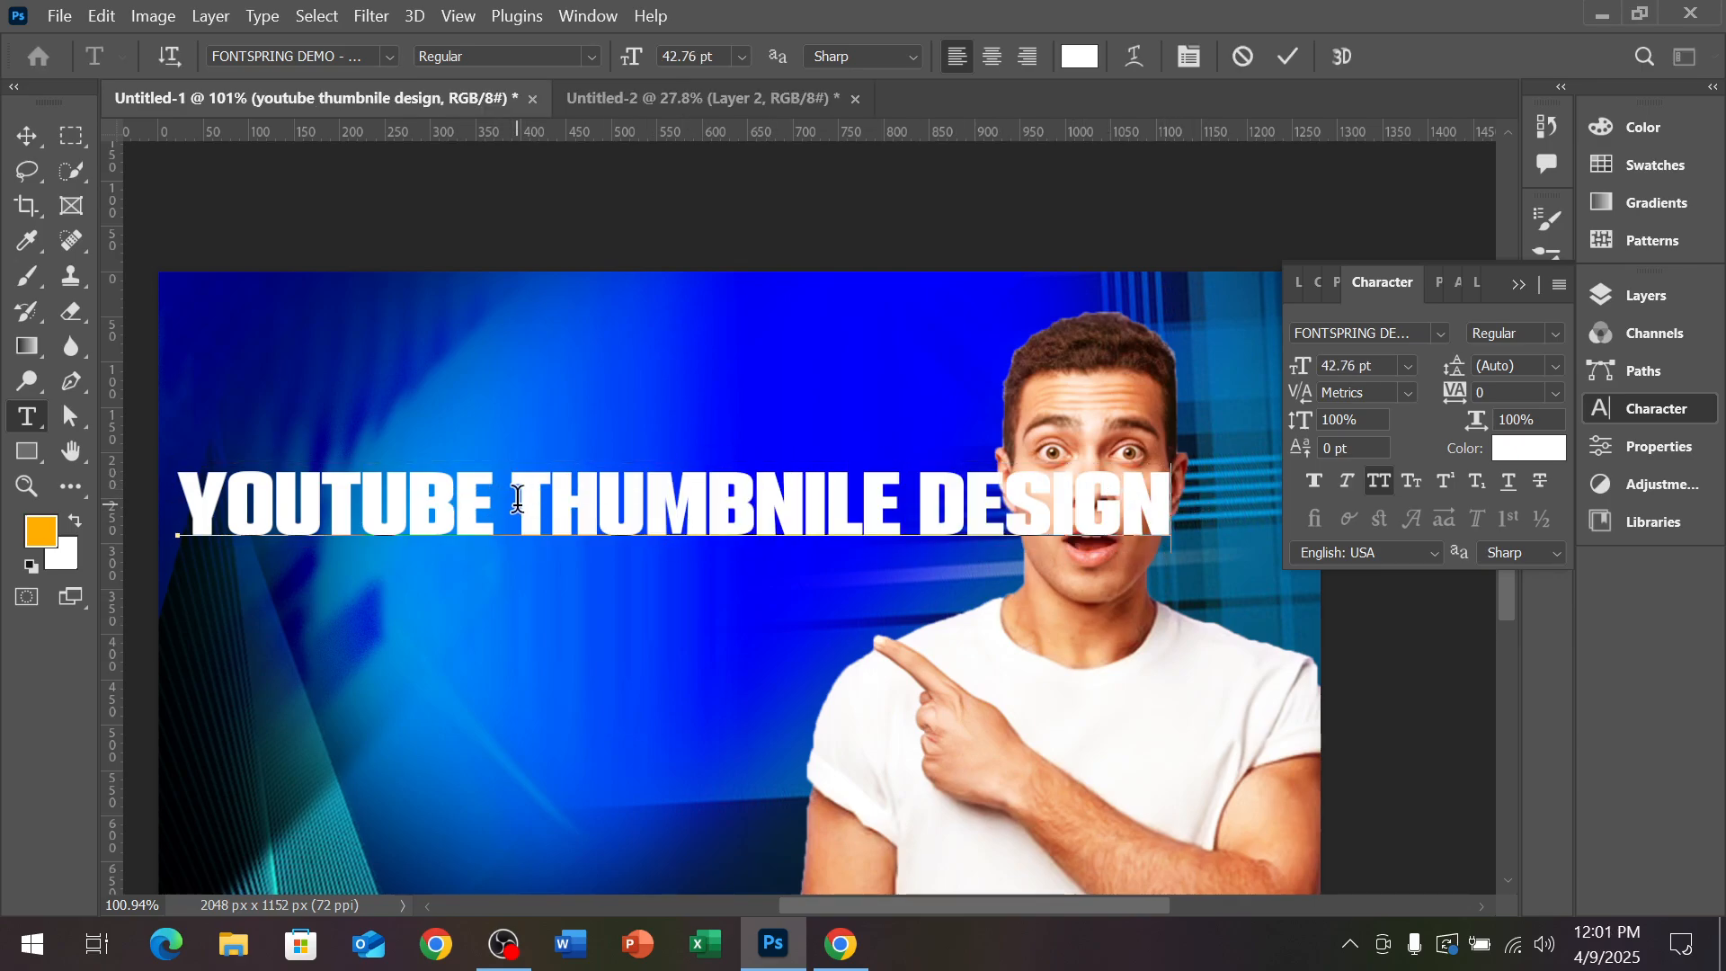
left_click_drag(517, 498, 1279, 509)
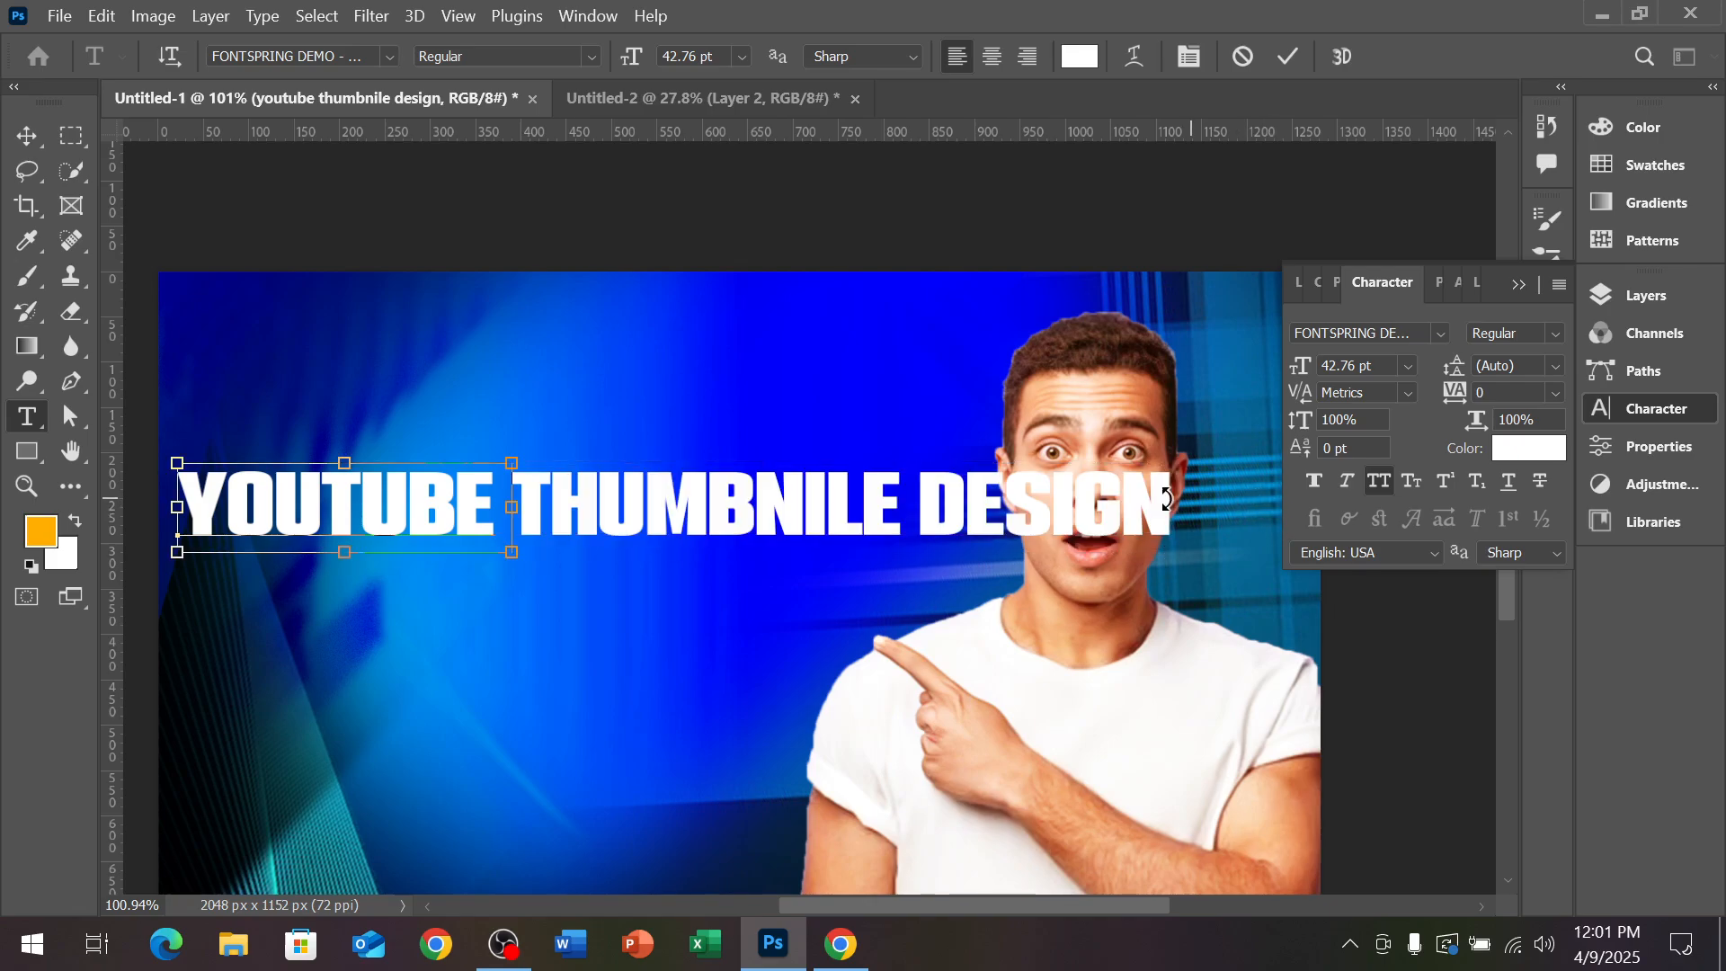
key("BackSpace")
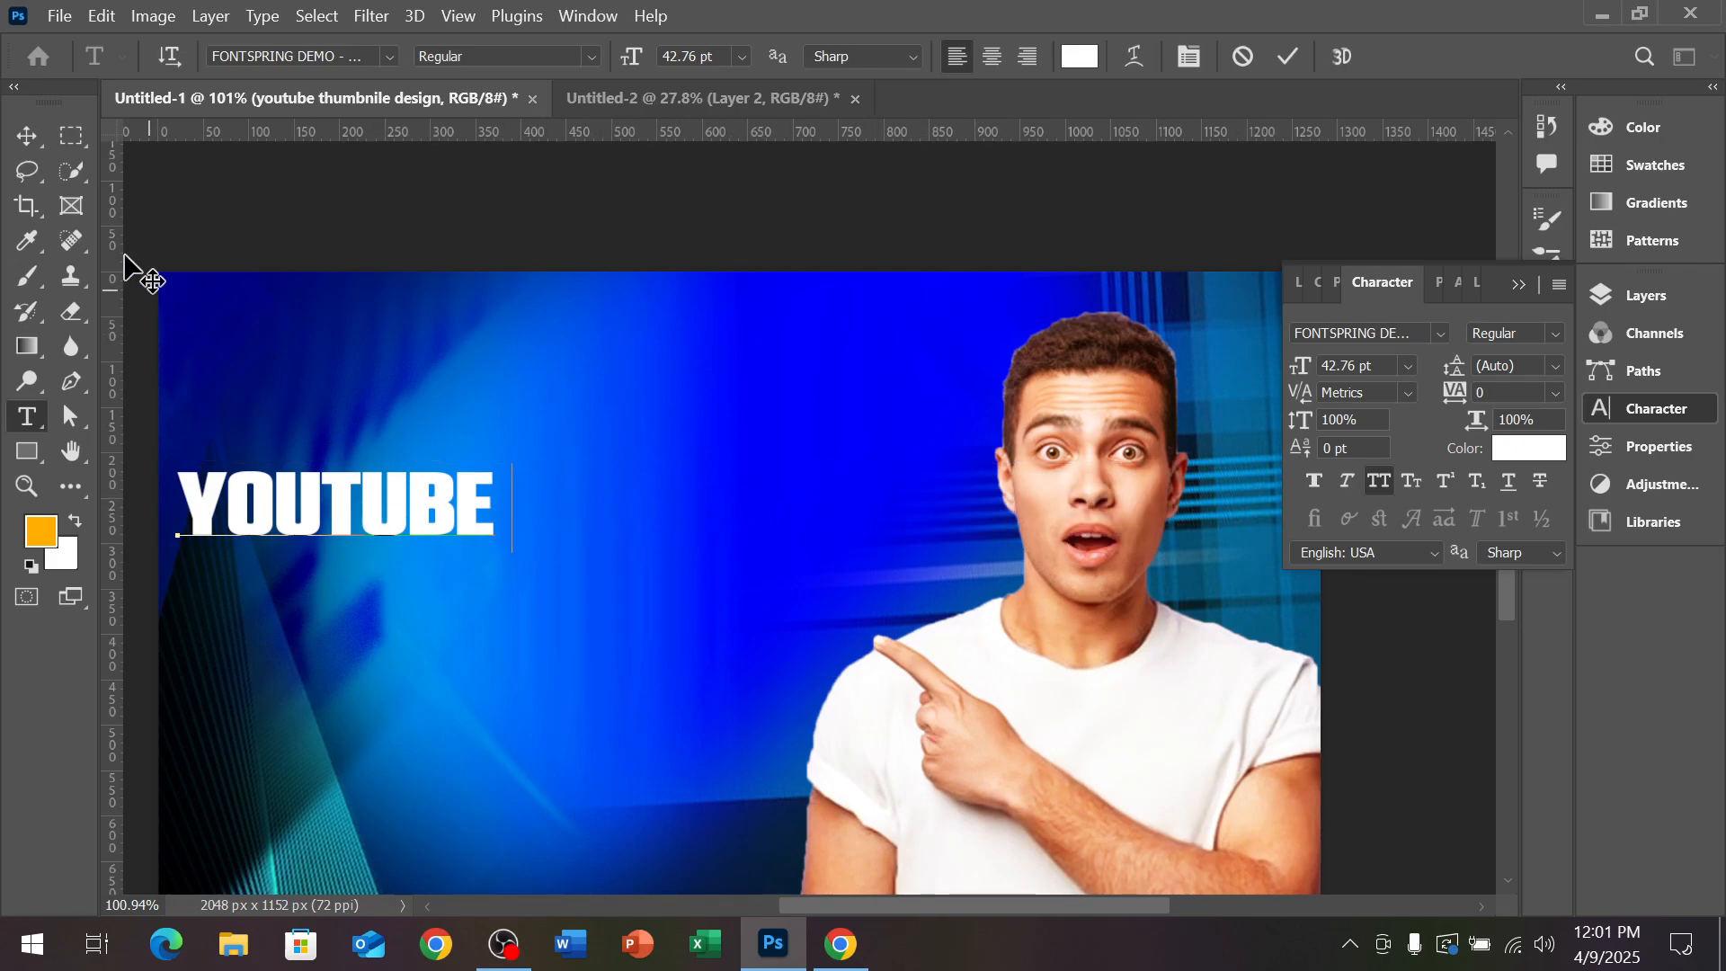
Duplicate the YOUTUBE text below the original, replace the copy's text with "THUMBNILE", and commit it
left_click(36, 148)
left_click_drag(381, 510, 534, 525)
double_click(525, 528)
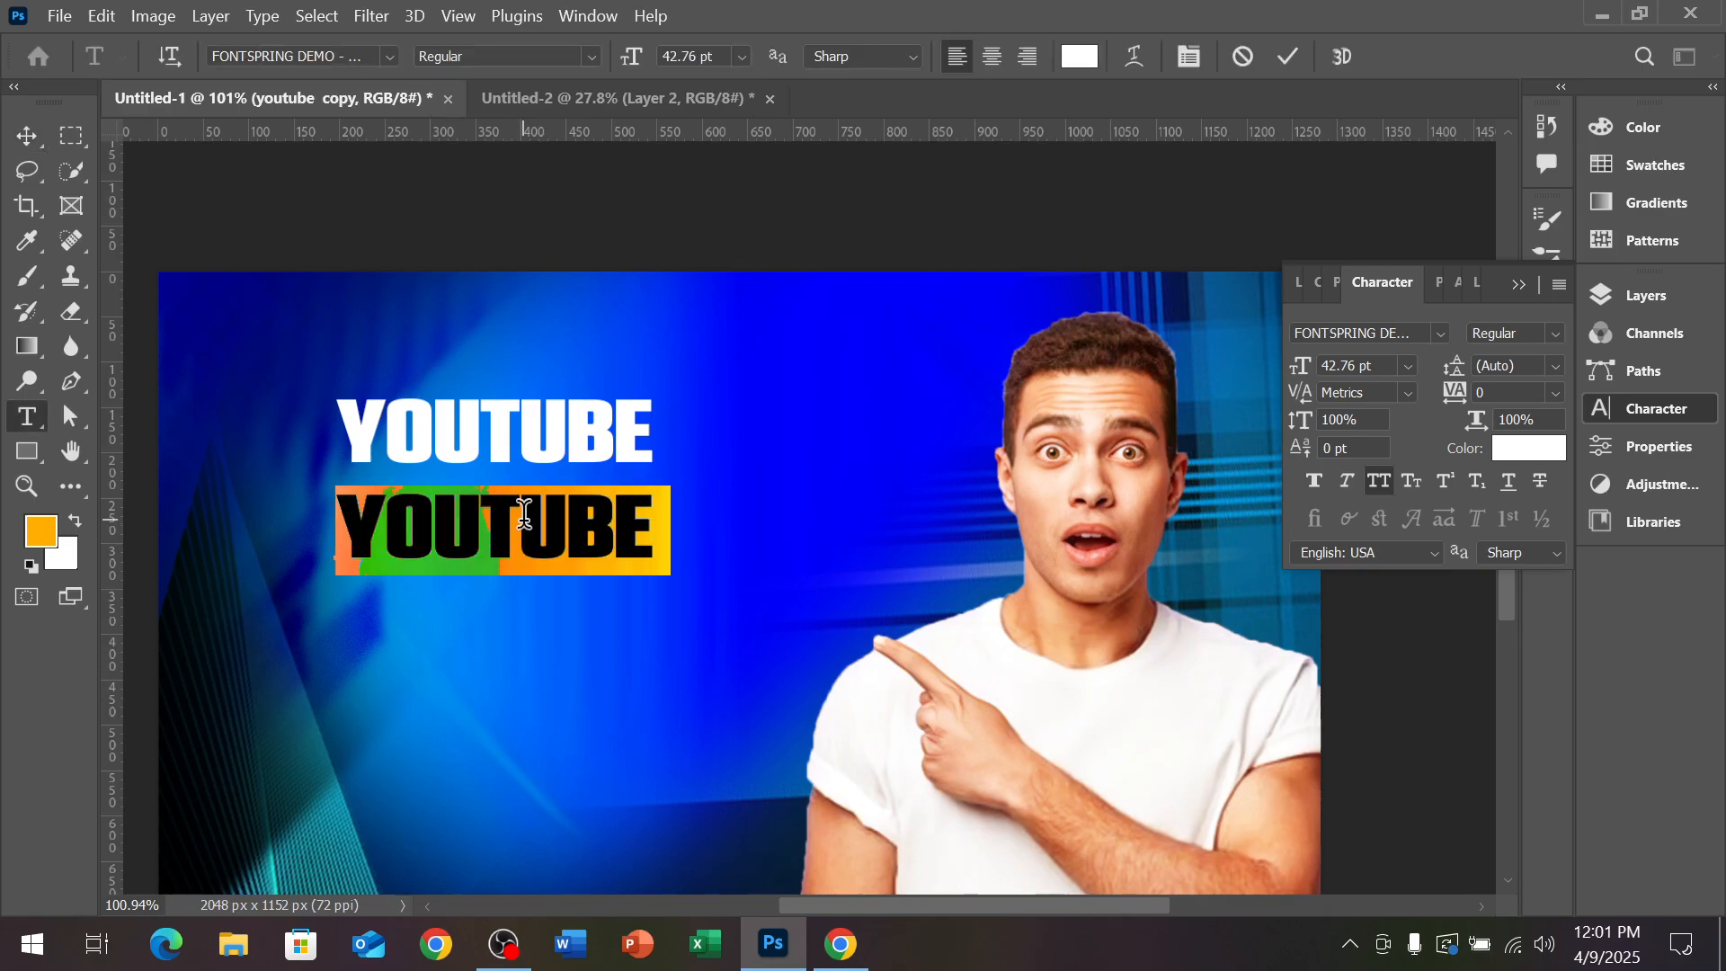
type("THUMBNILE DESIGN")
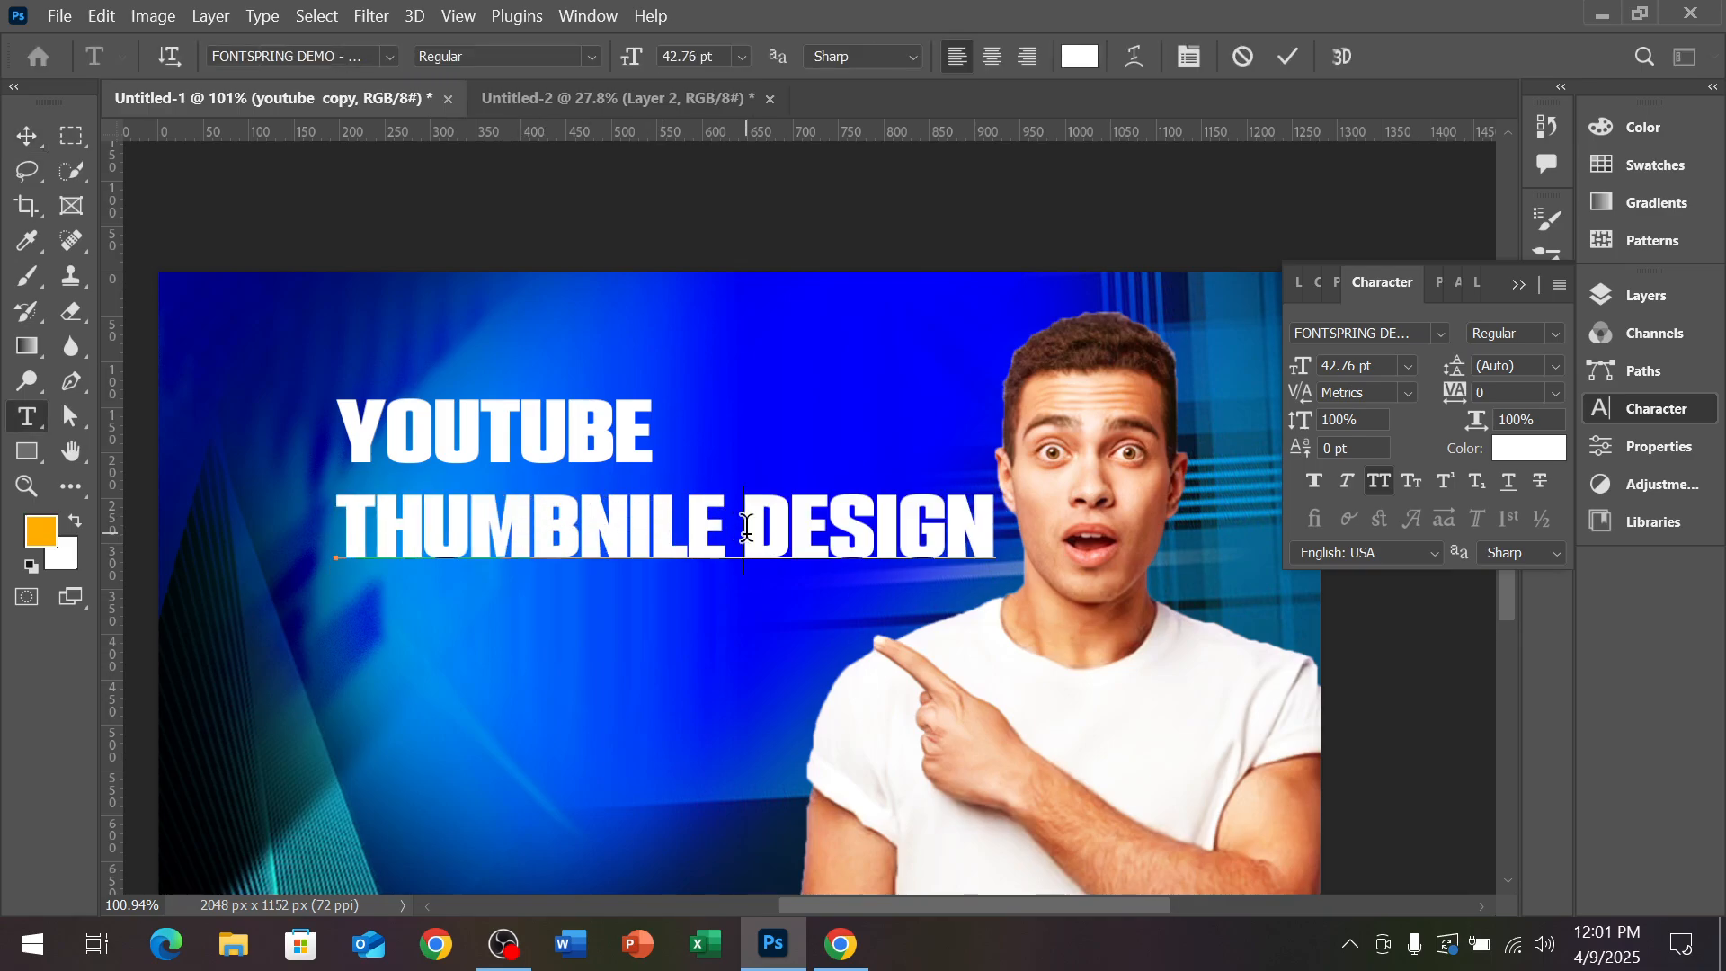
left_click_drag(747, 526, 1007, 524)
key("BackSpace")
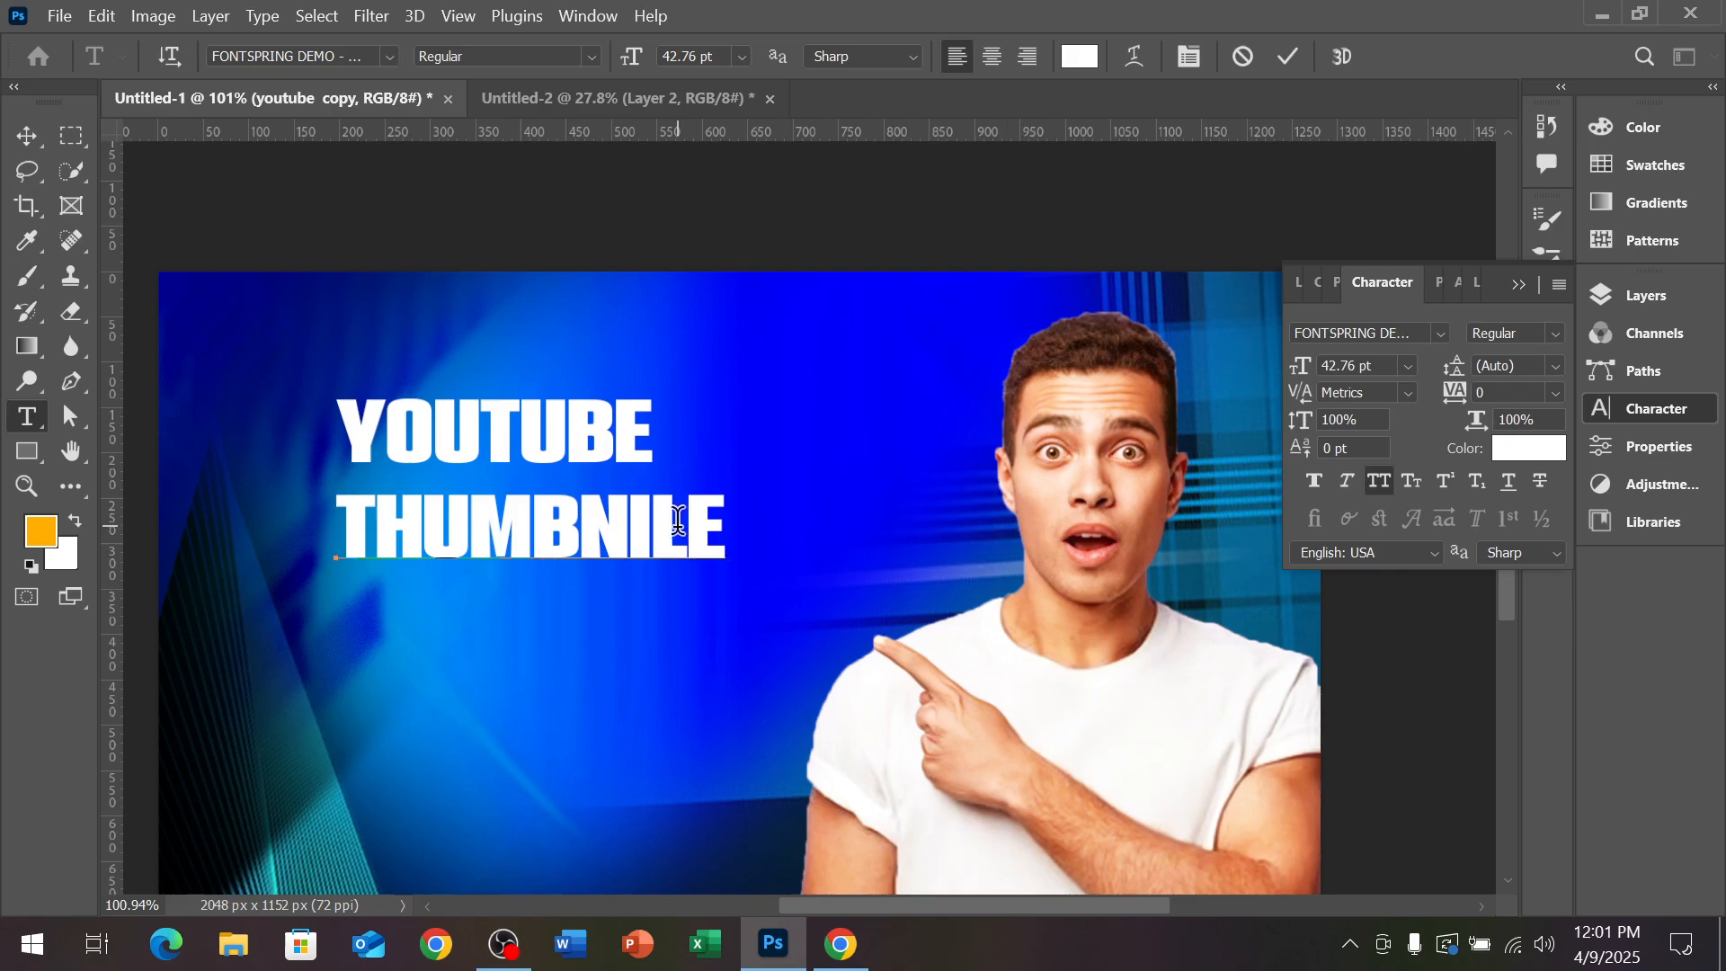
key("ctrl+Return")
key("v")
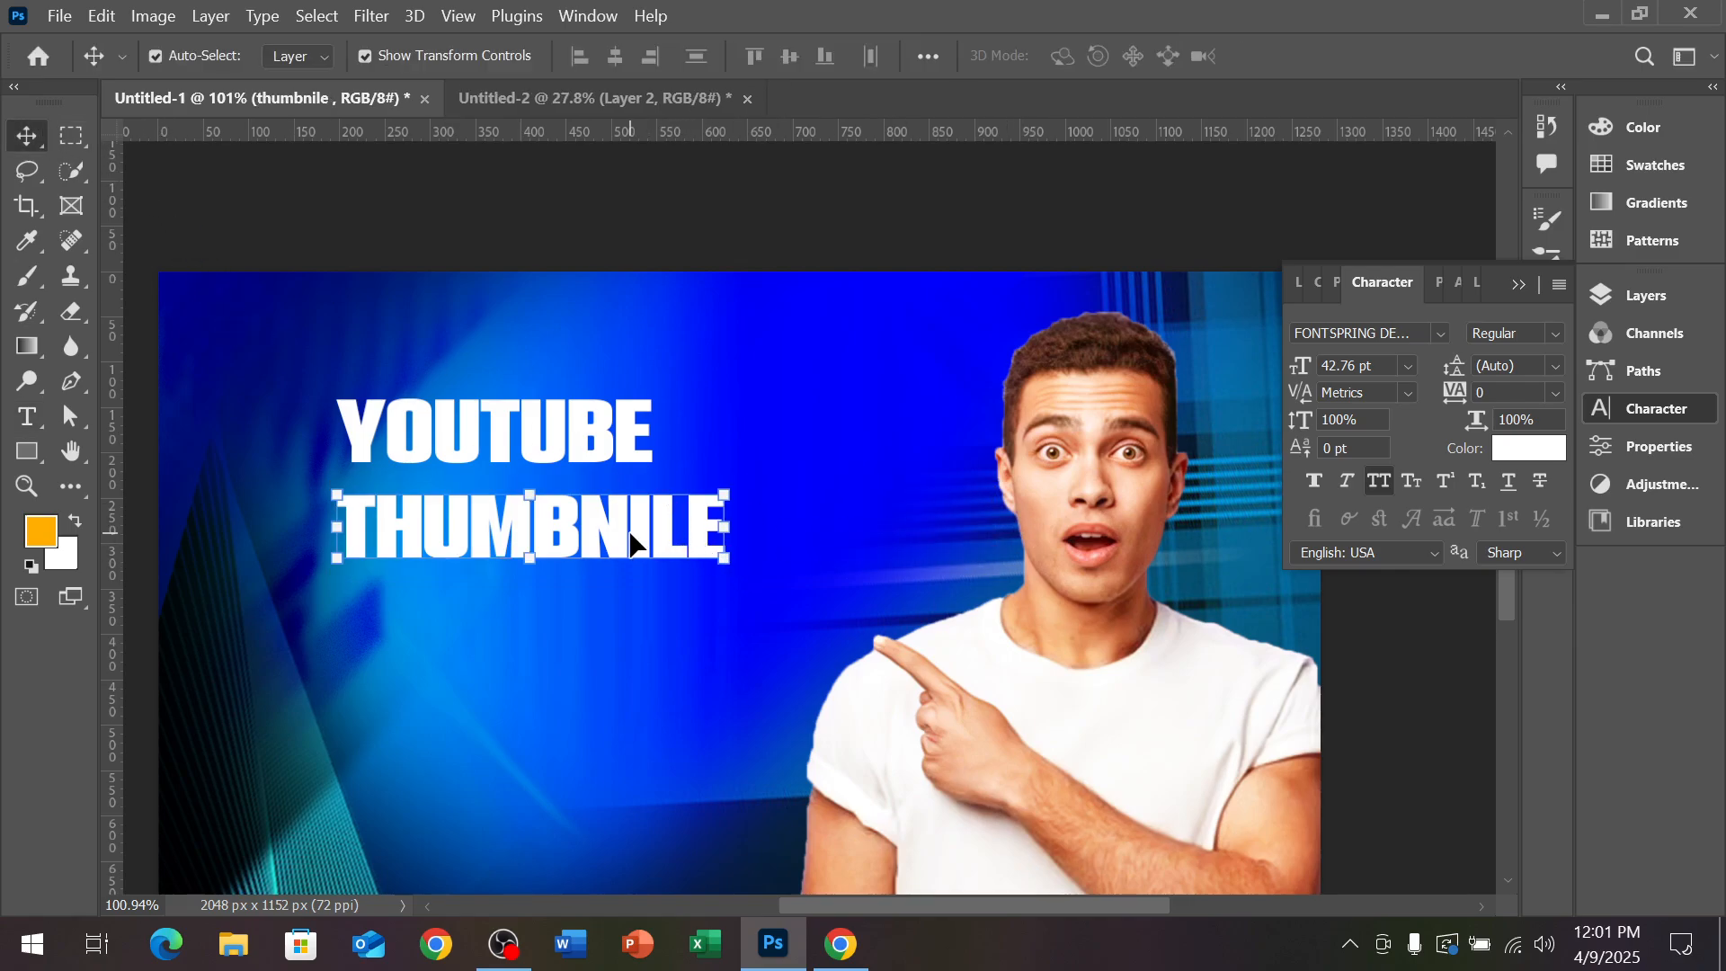
Duplicate the THUMBNILE text directly below it and replace the copy's text with "DESIGN"
left_click_drag(612, 528, 620, 619)
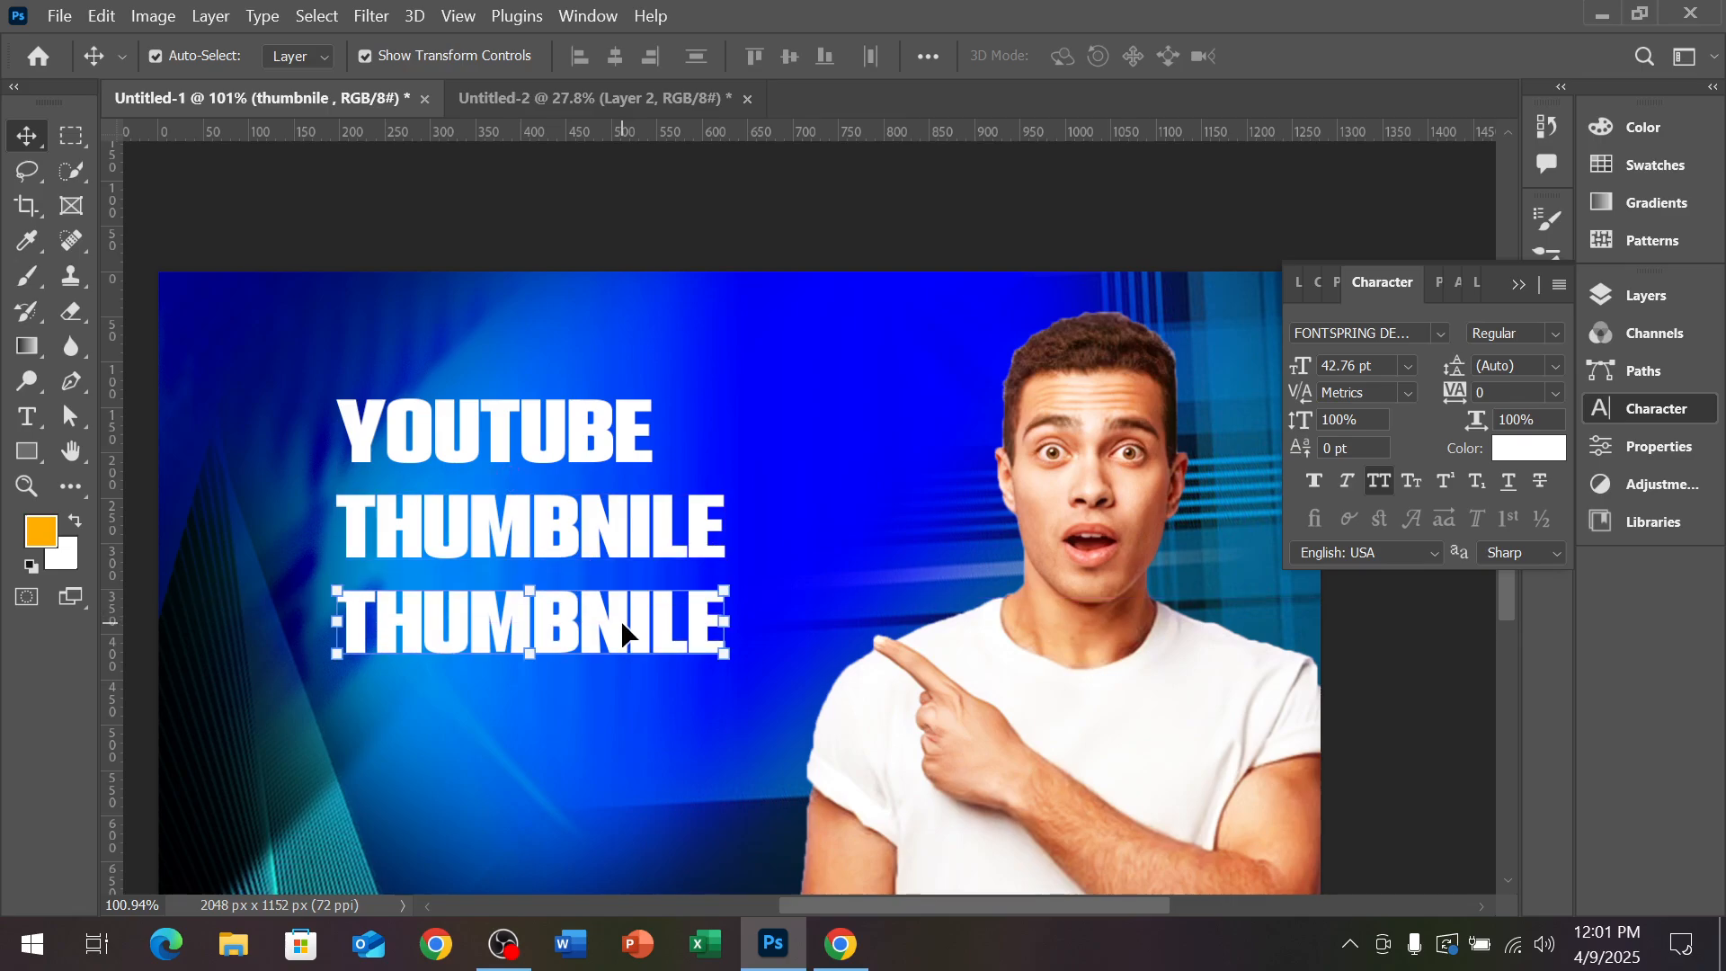
double_click(589, 619)
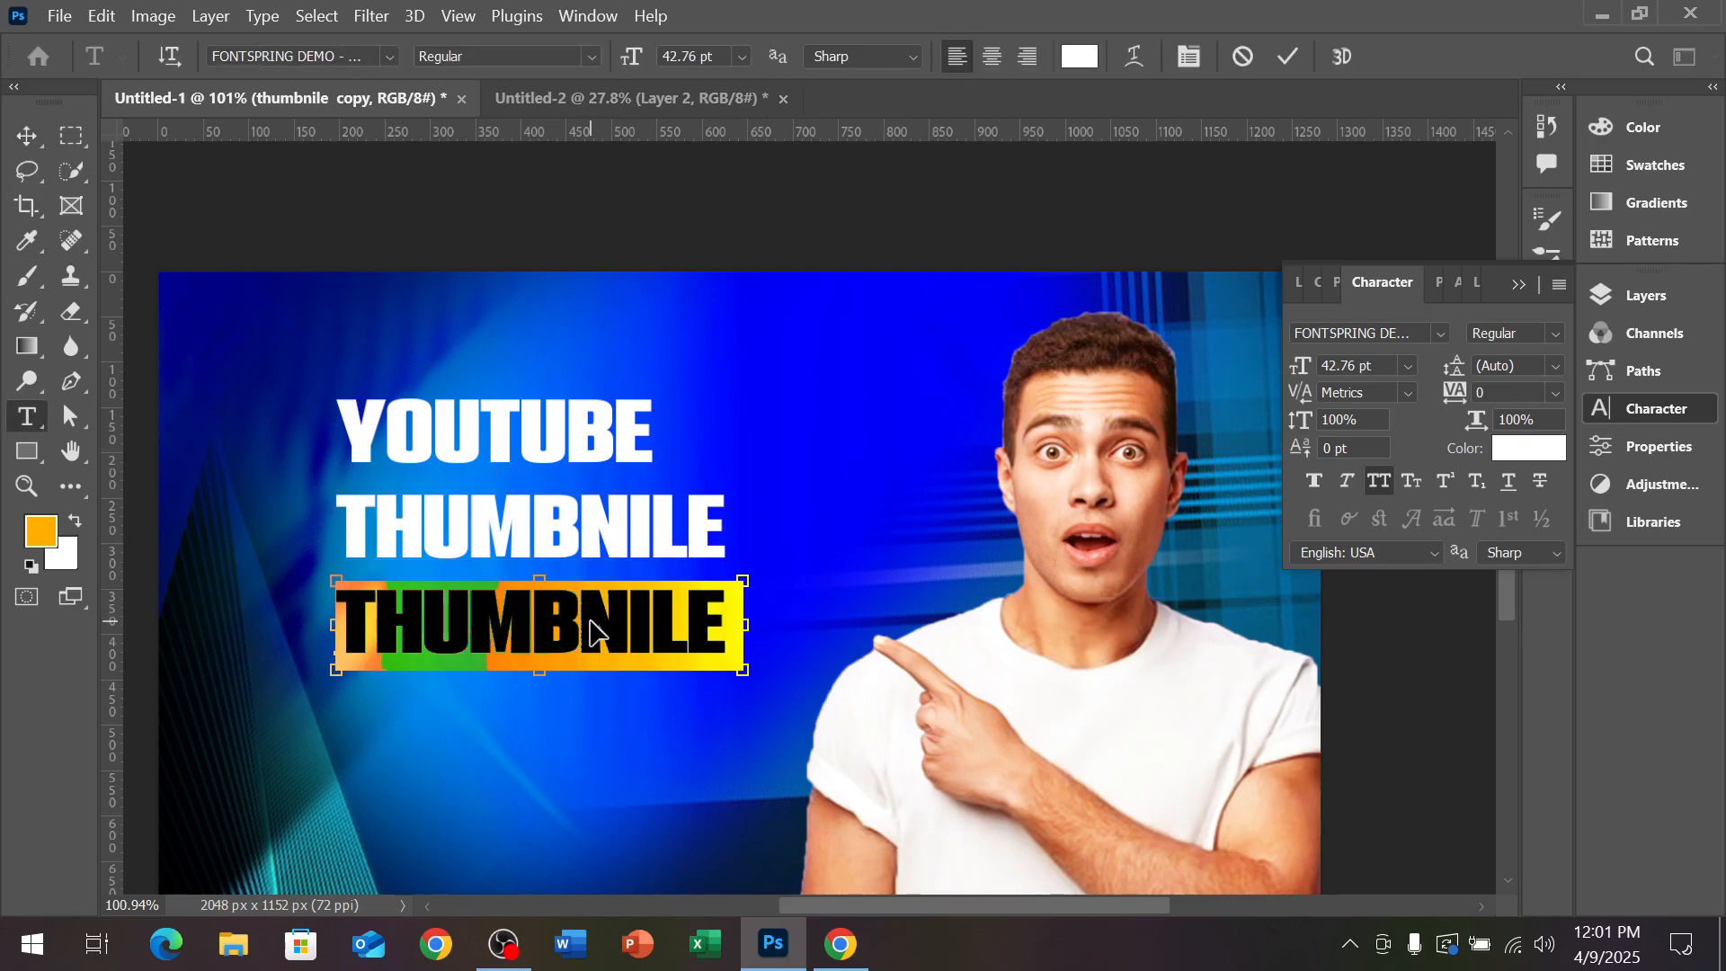
type("DESIGN")
left_click(18, 137)
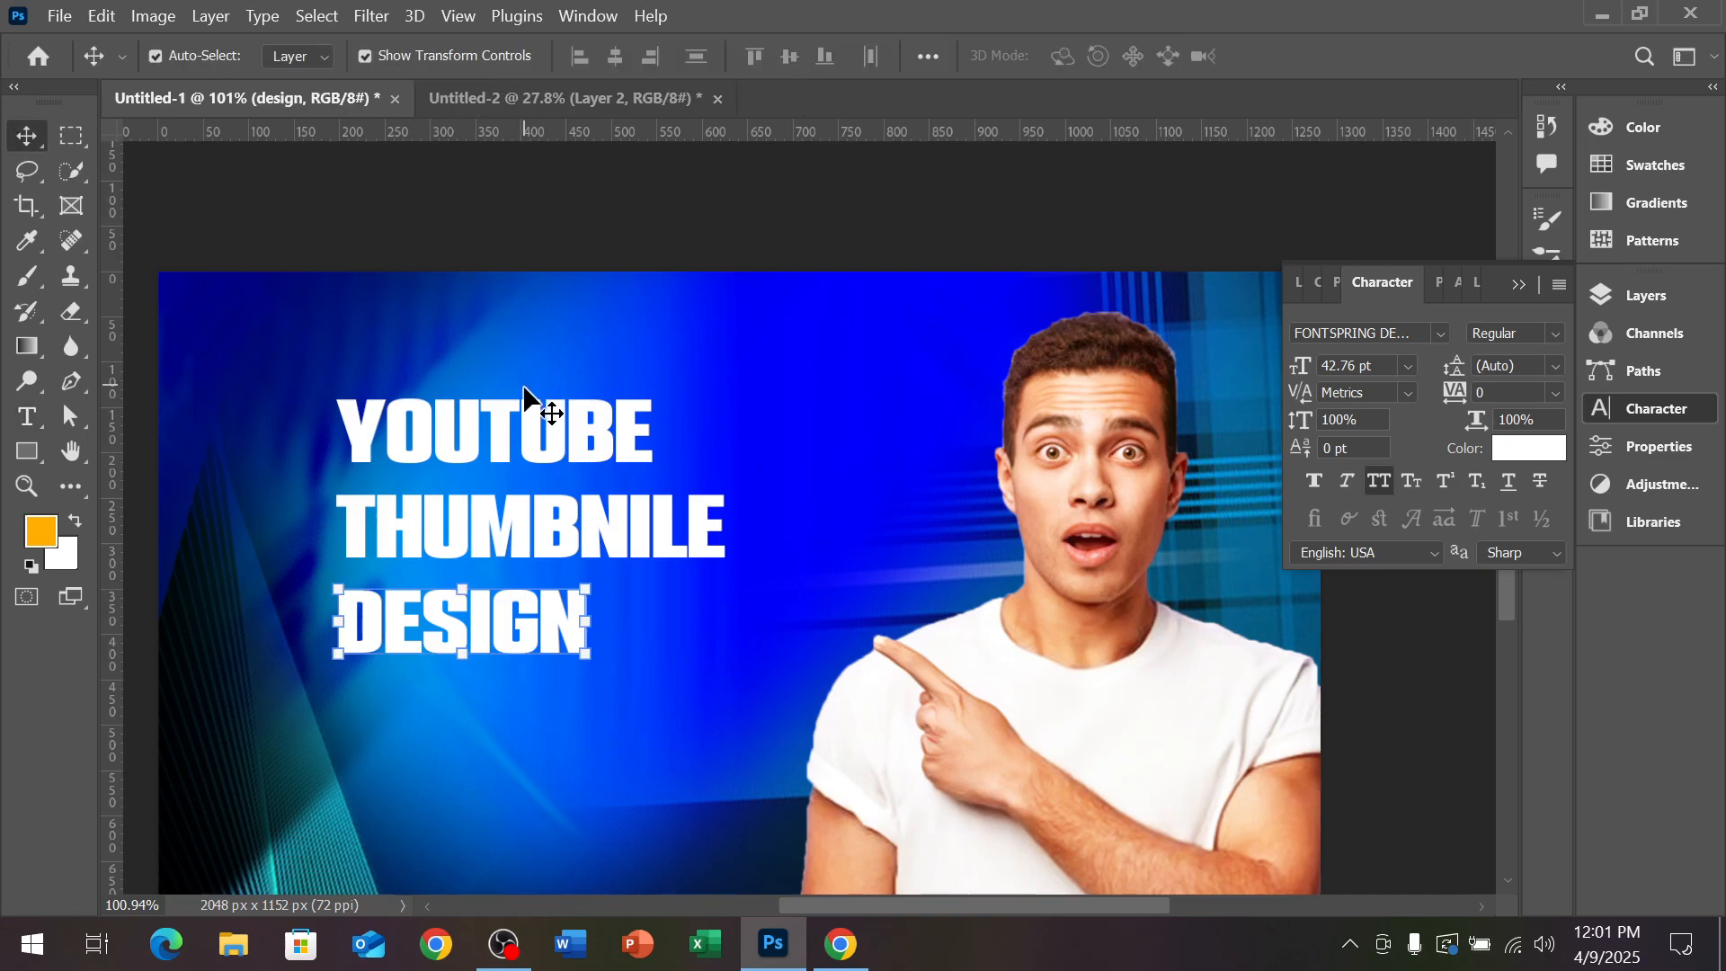
left_click(566, 424)
left_click_drag(601, 430, 733, 445)
key("ctrl+z")
key("ctrl+z")
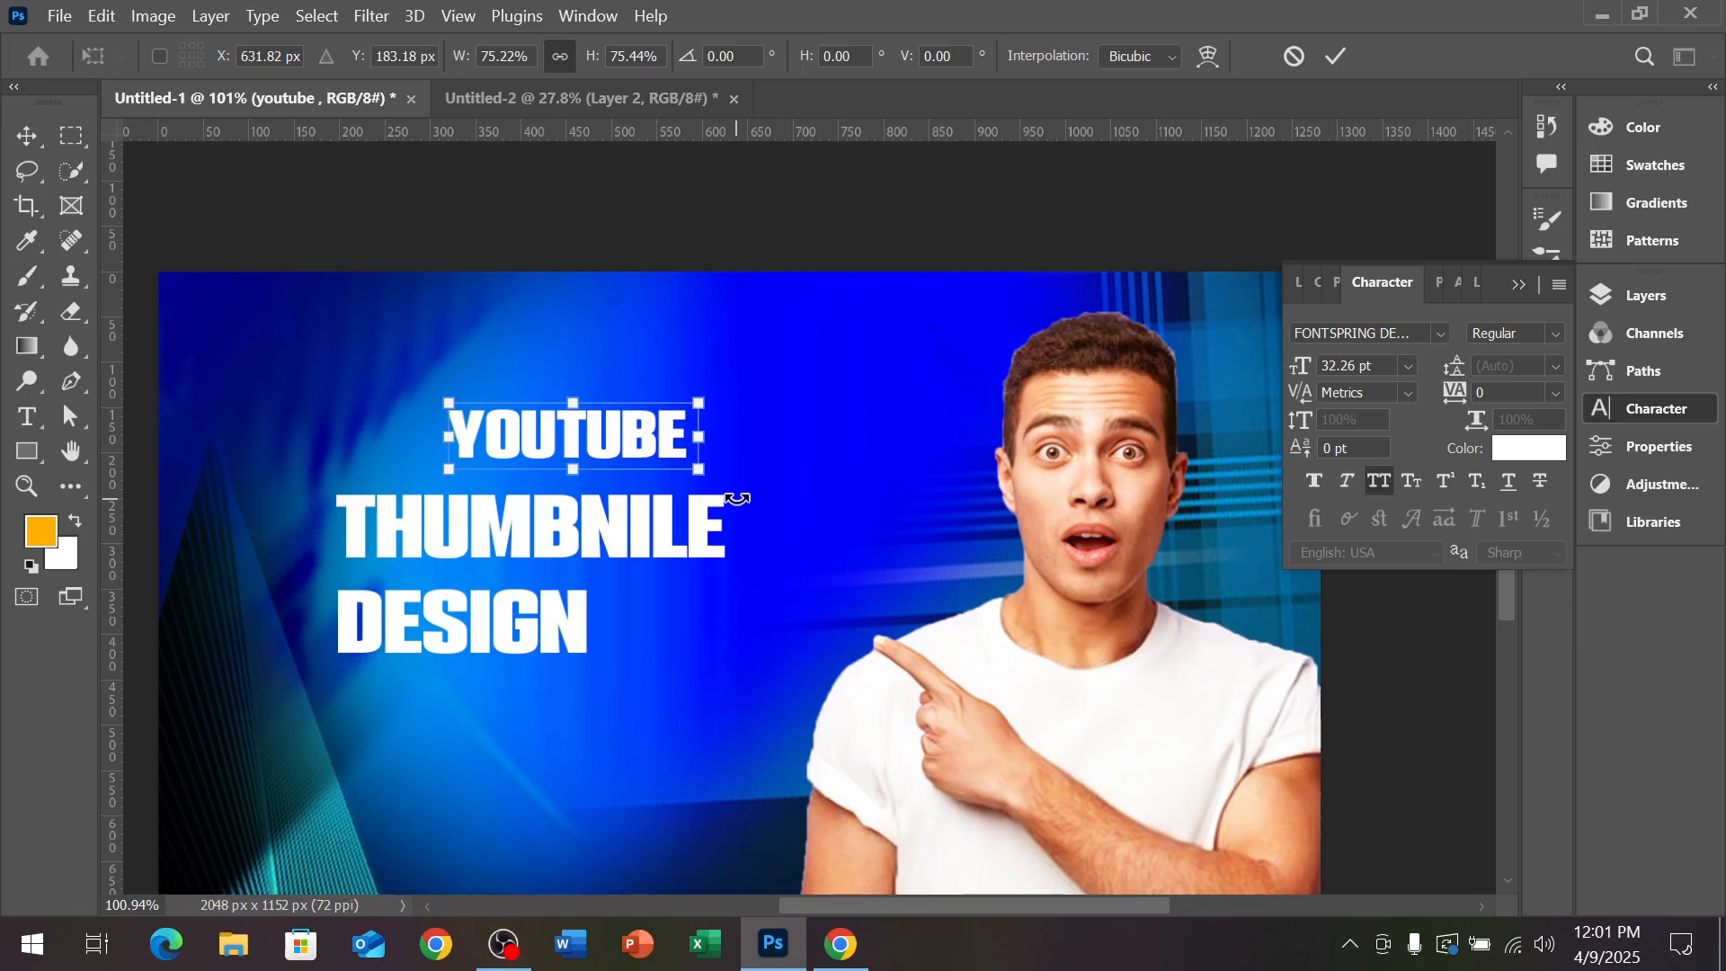
key("ctrl+z")
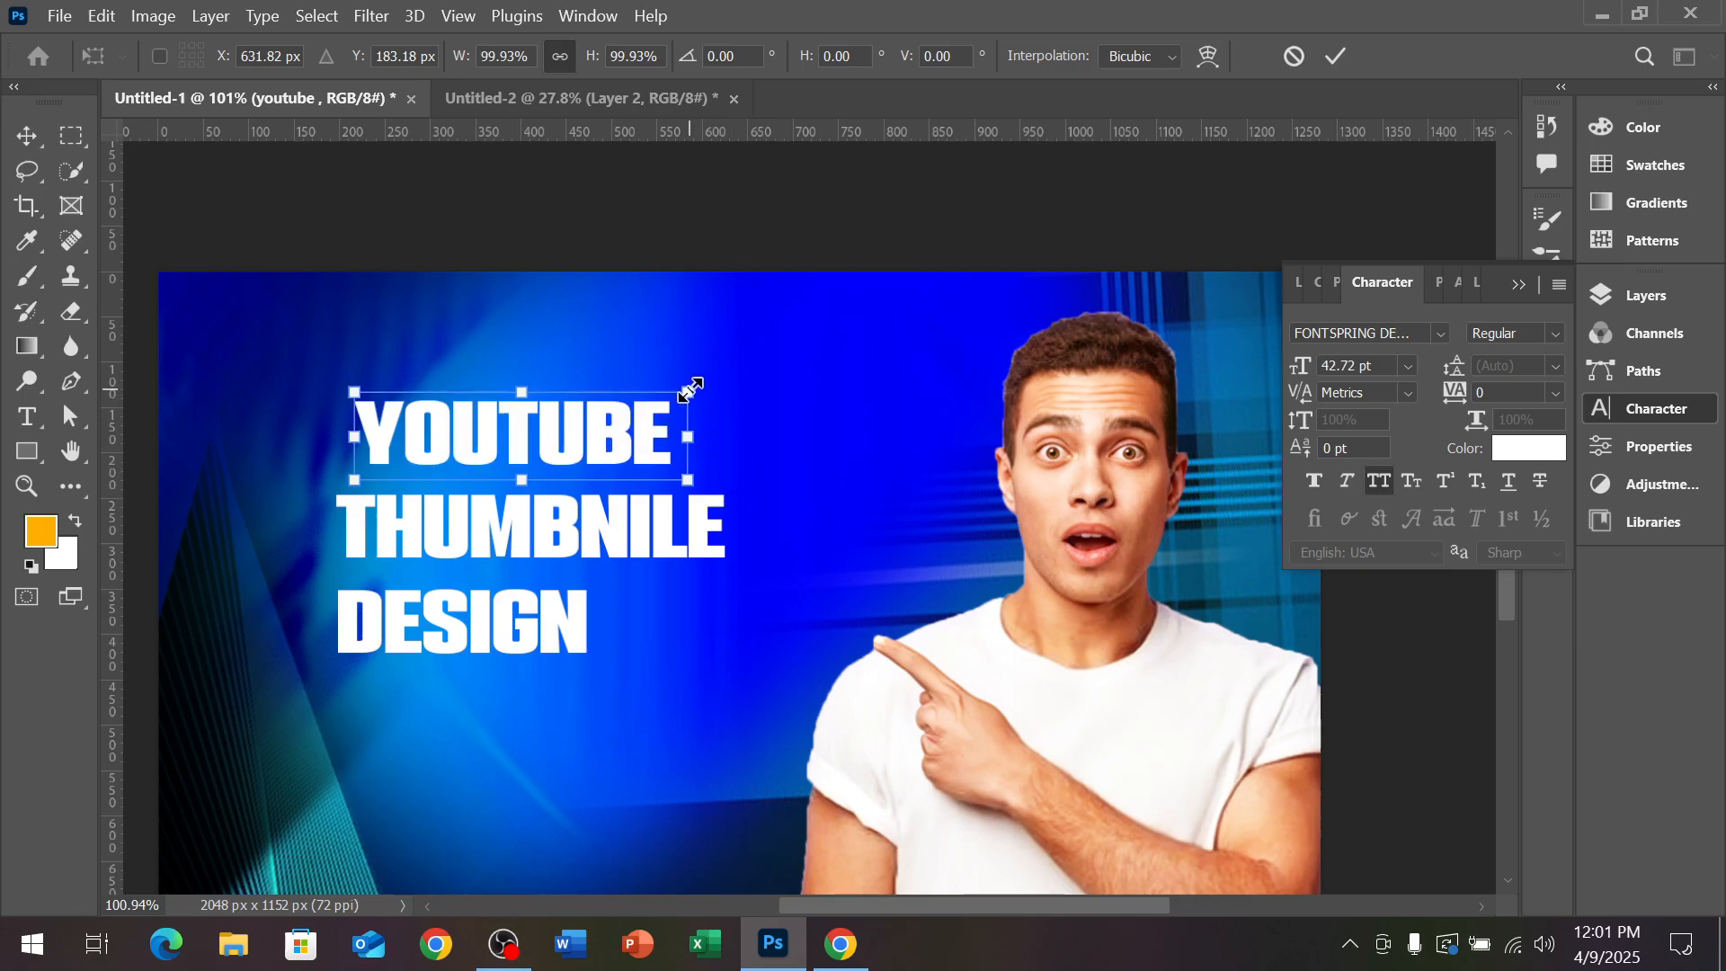
left_click_drag(690, 388, 743, 421)
key("ctrl+z")
key("Return")
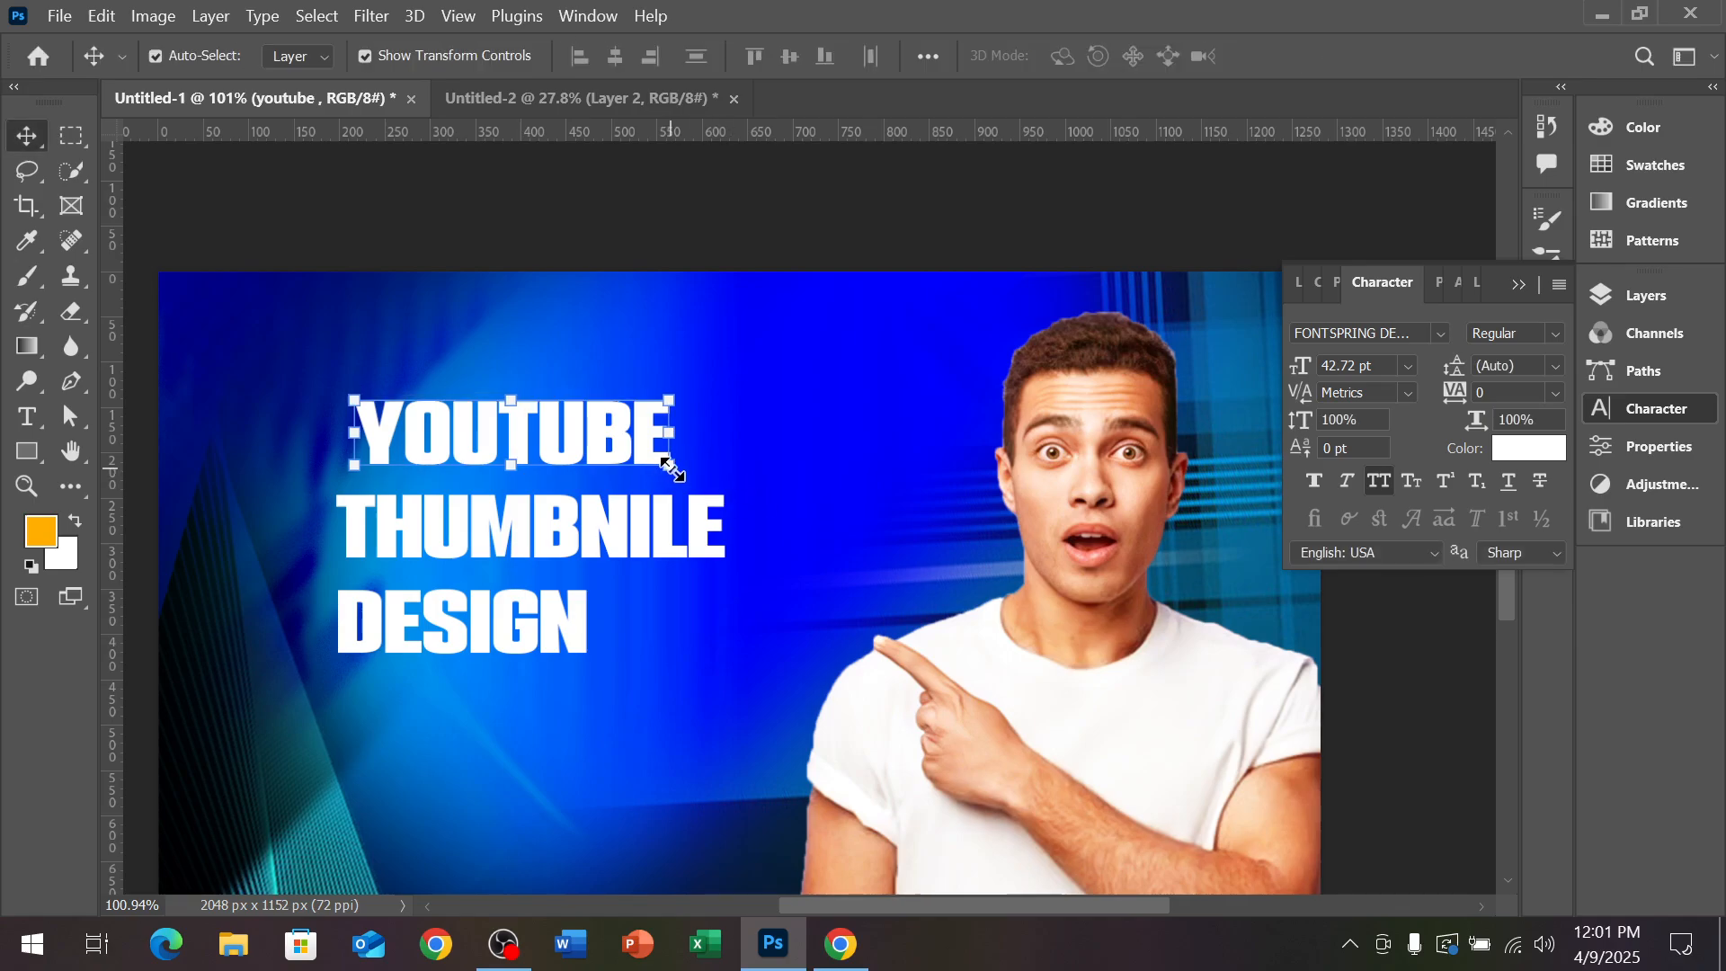
Enlarge the YOUTUBE text to about 58.42 pt and commit the transform
left_click_drag(670, 466, 894, 529)
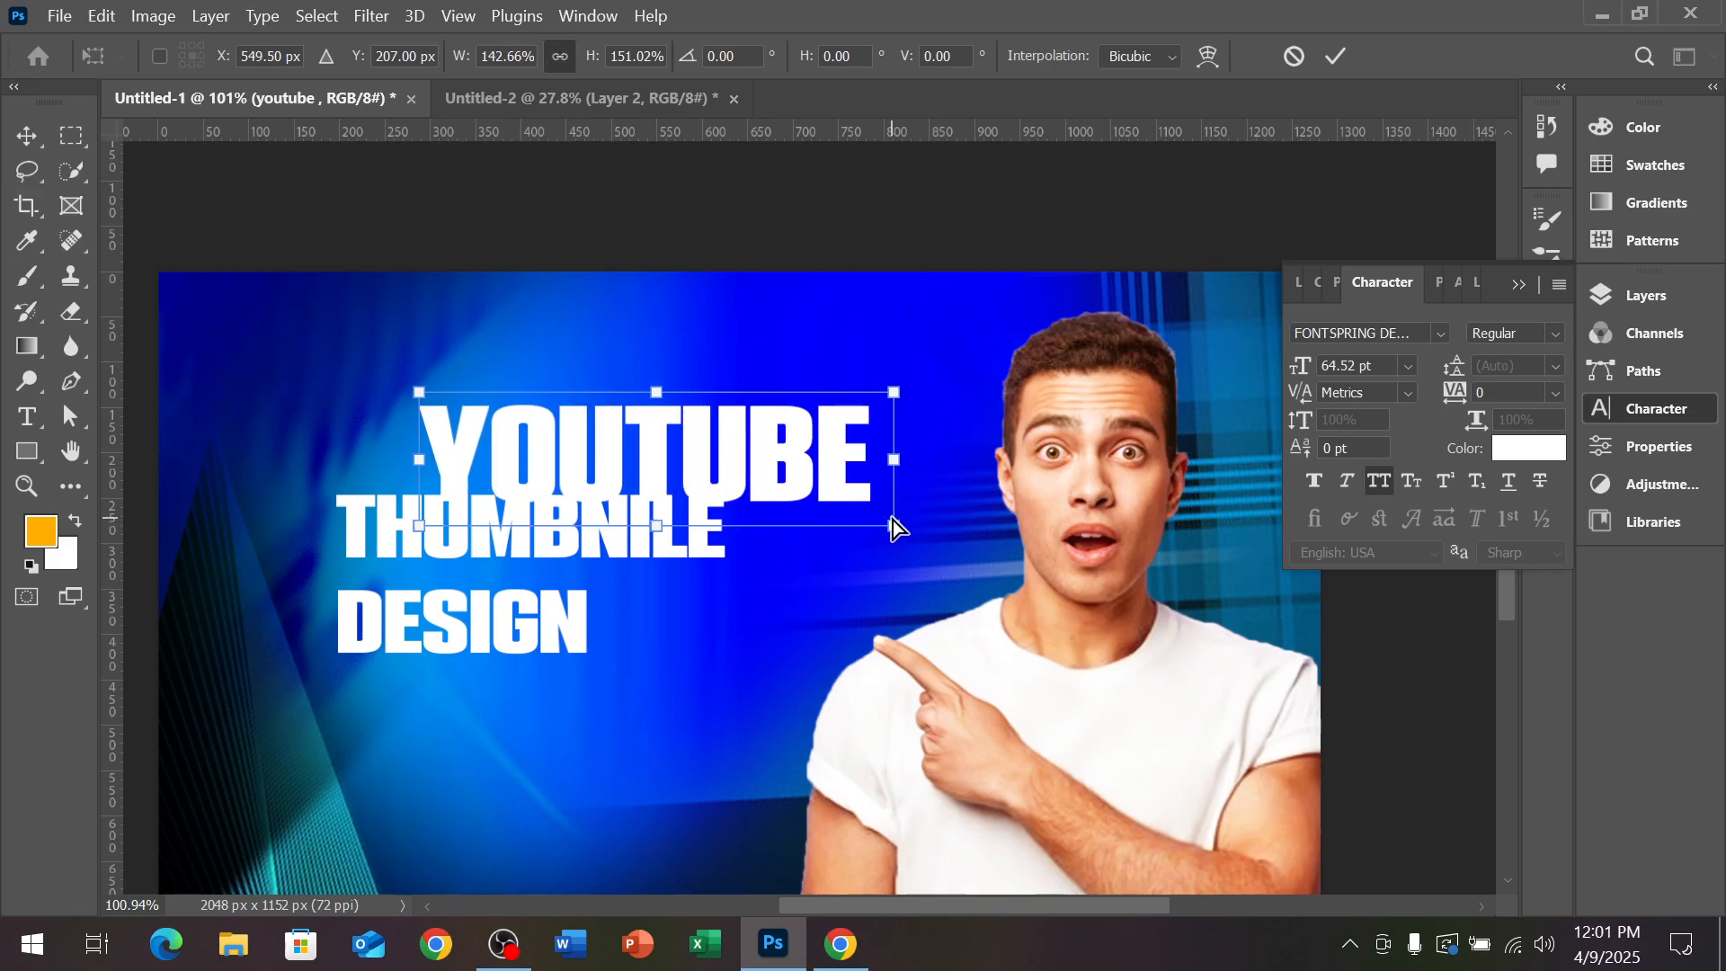
key("ctrl+z")
left_click_drag(755, 483, 813, 493)
key("Return")
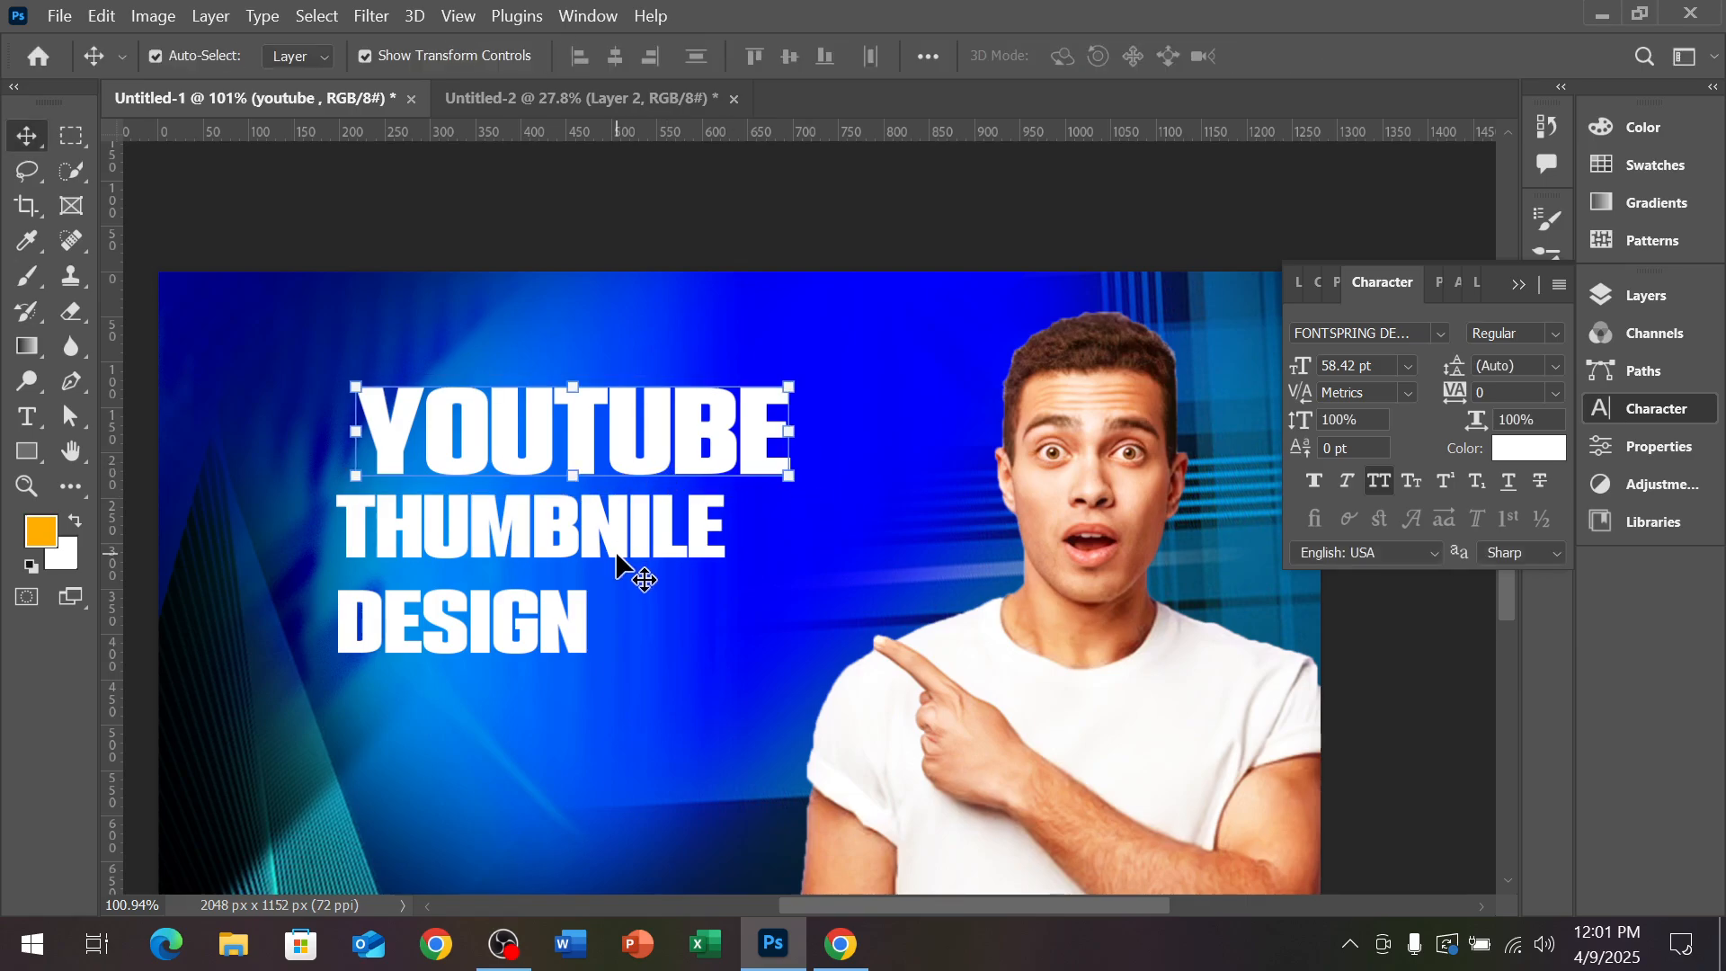
Move the DESIGN and THUMBNILE lines lower on the canvas to make room beneath the YOUTUBE line
left_click(567, 621)
left_click_drag(543, 622, 612, 737)
double_click(617, 544)
double_click(615, 559)
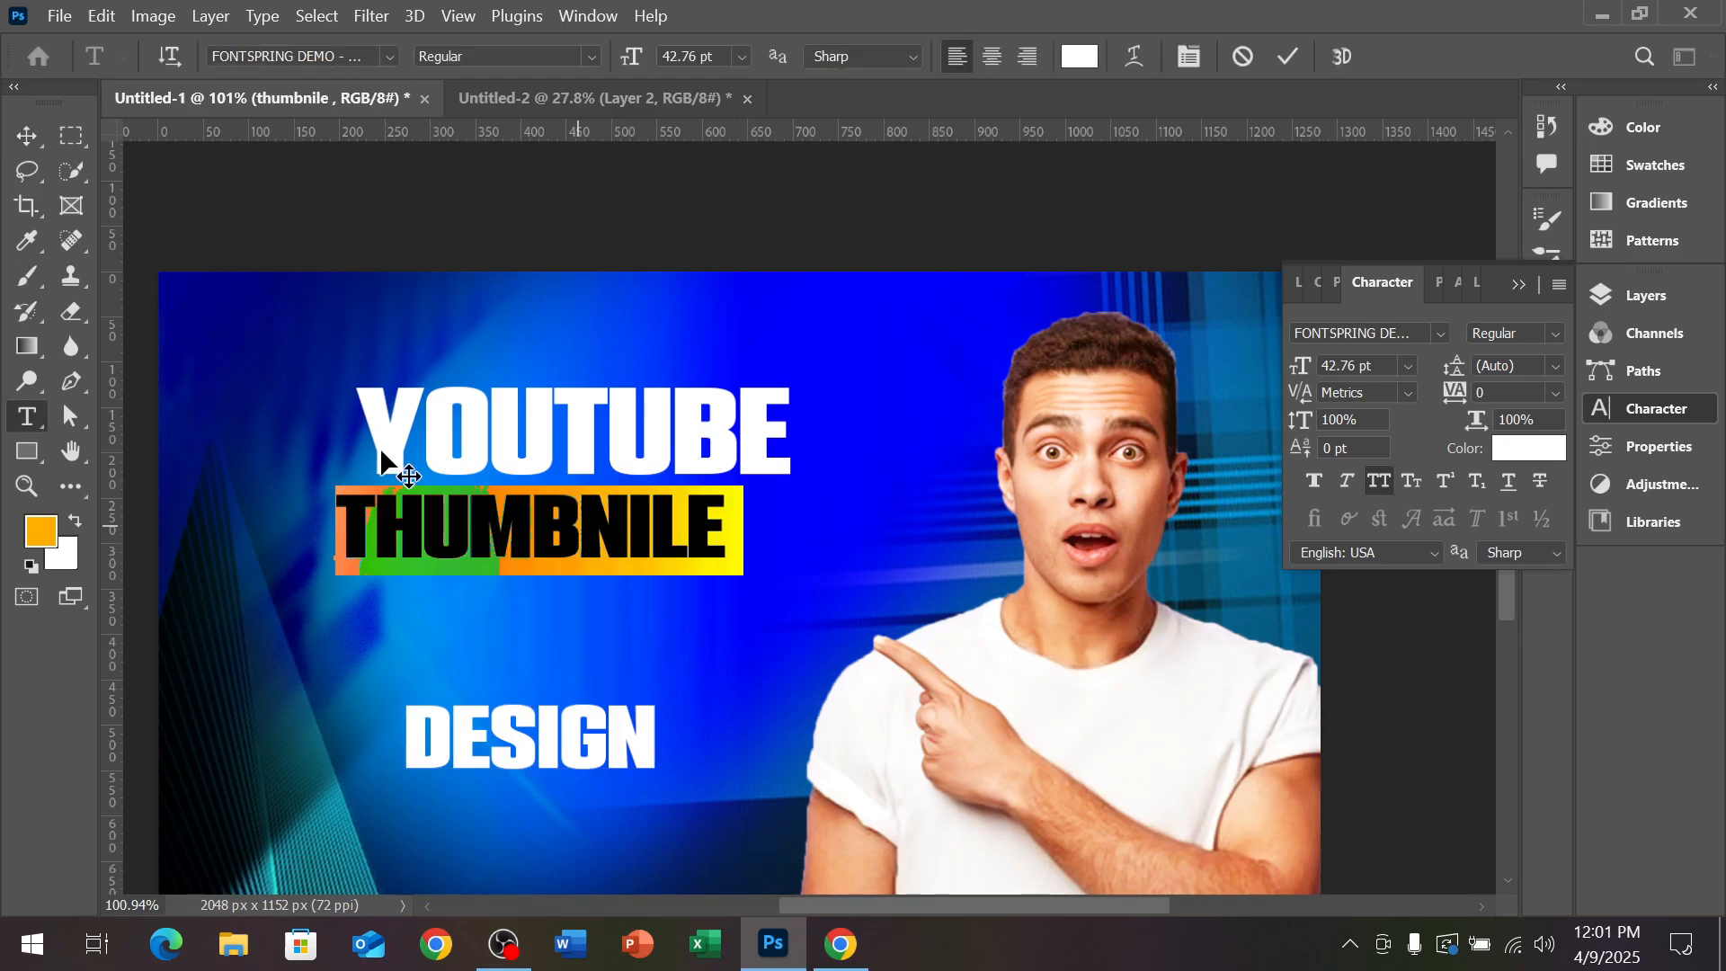
left_click(25, 142)
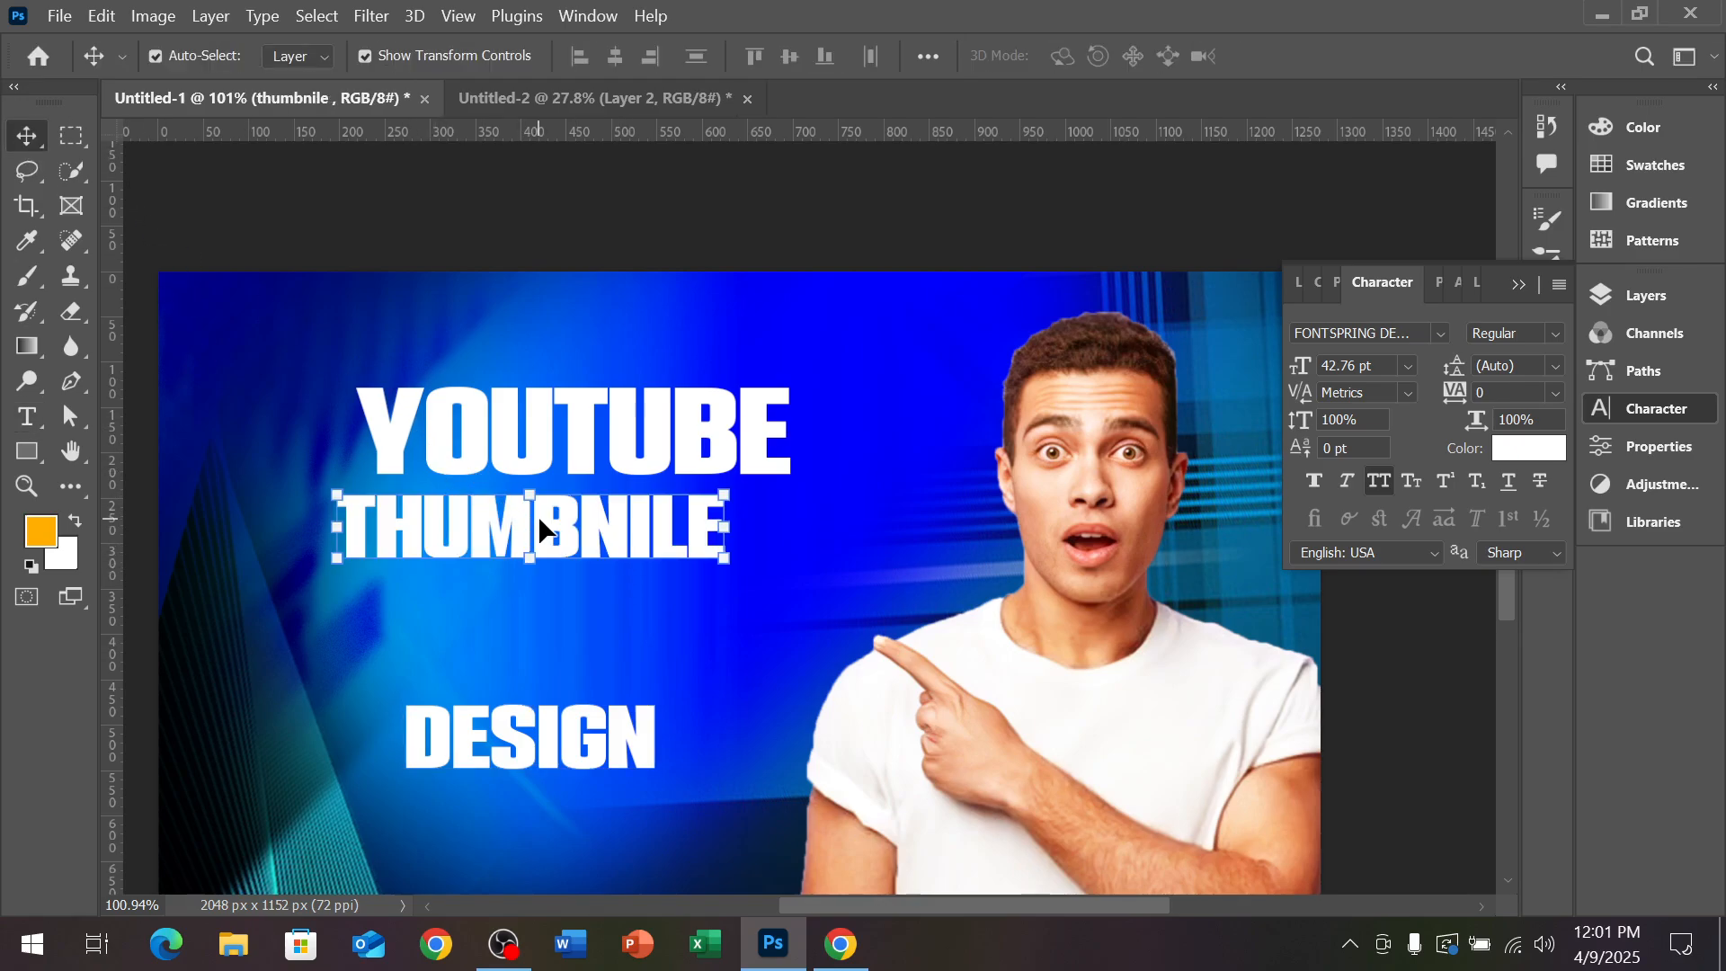
left_click_drag(538, 515, 550, 598)
Stack YOUTUBE closely above THUMBNILE with both centred on each other, slightly further toward the canvas's left edge
left_click(590, 429)
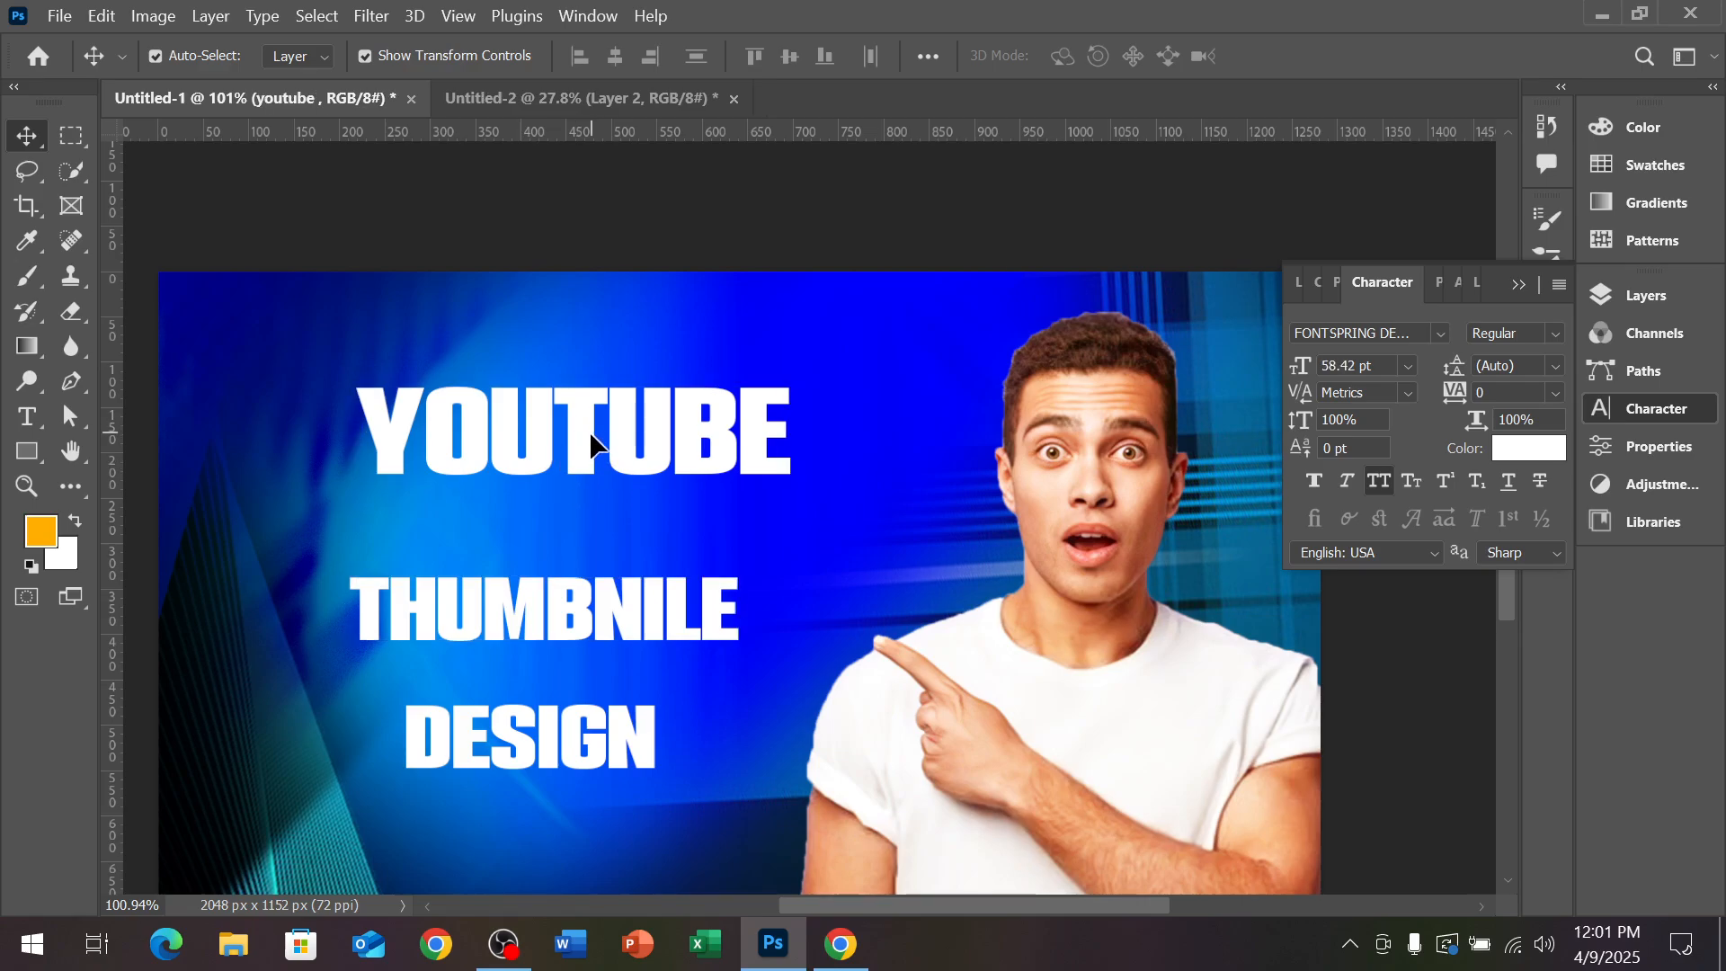
left_click_drag(590, 429, 559, 498)
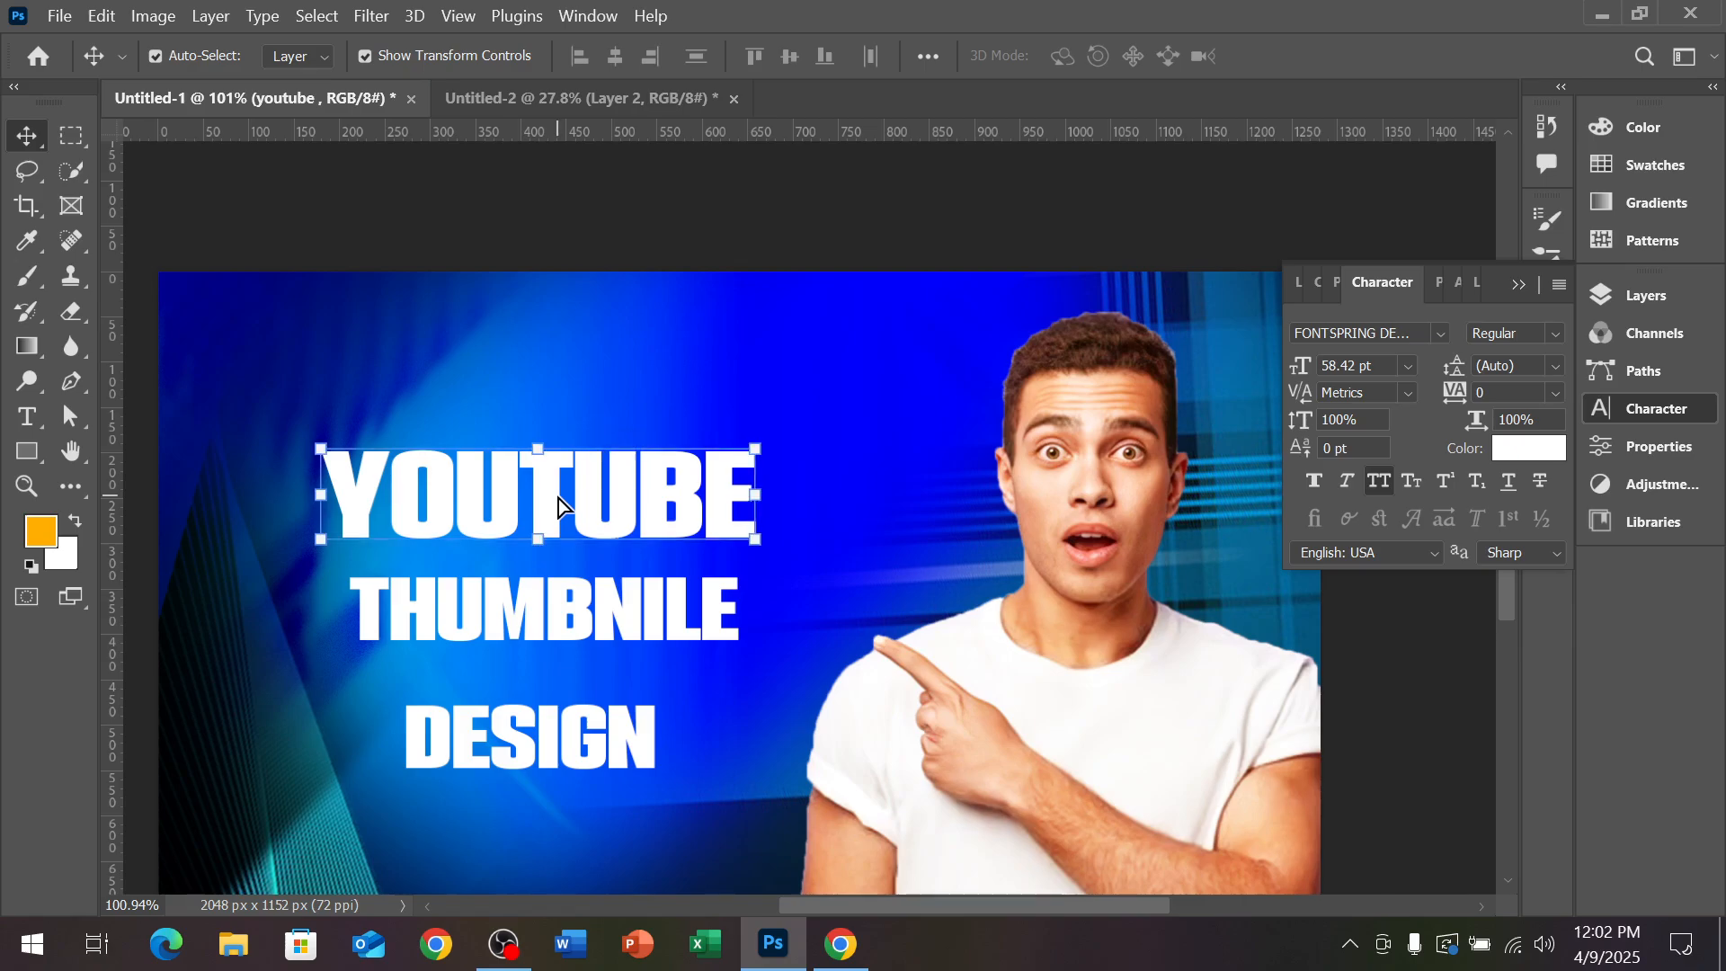
left_click(855, 531)
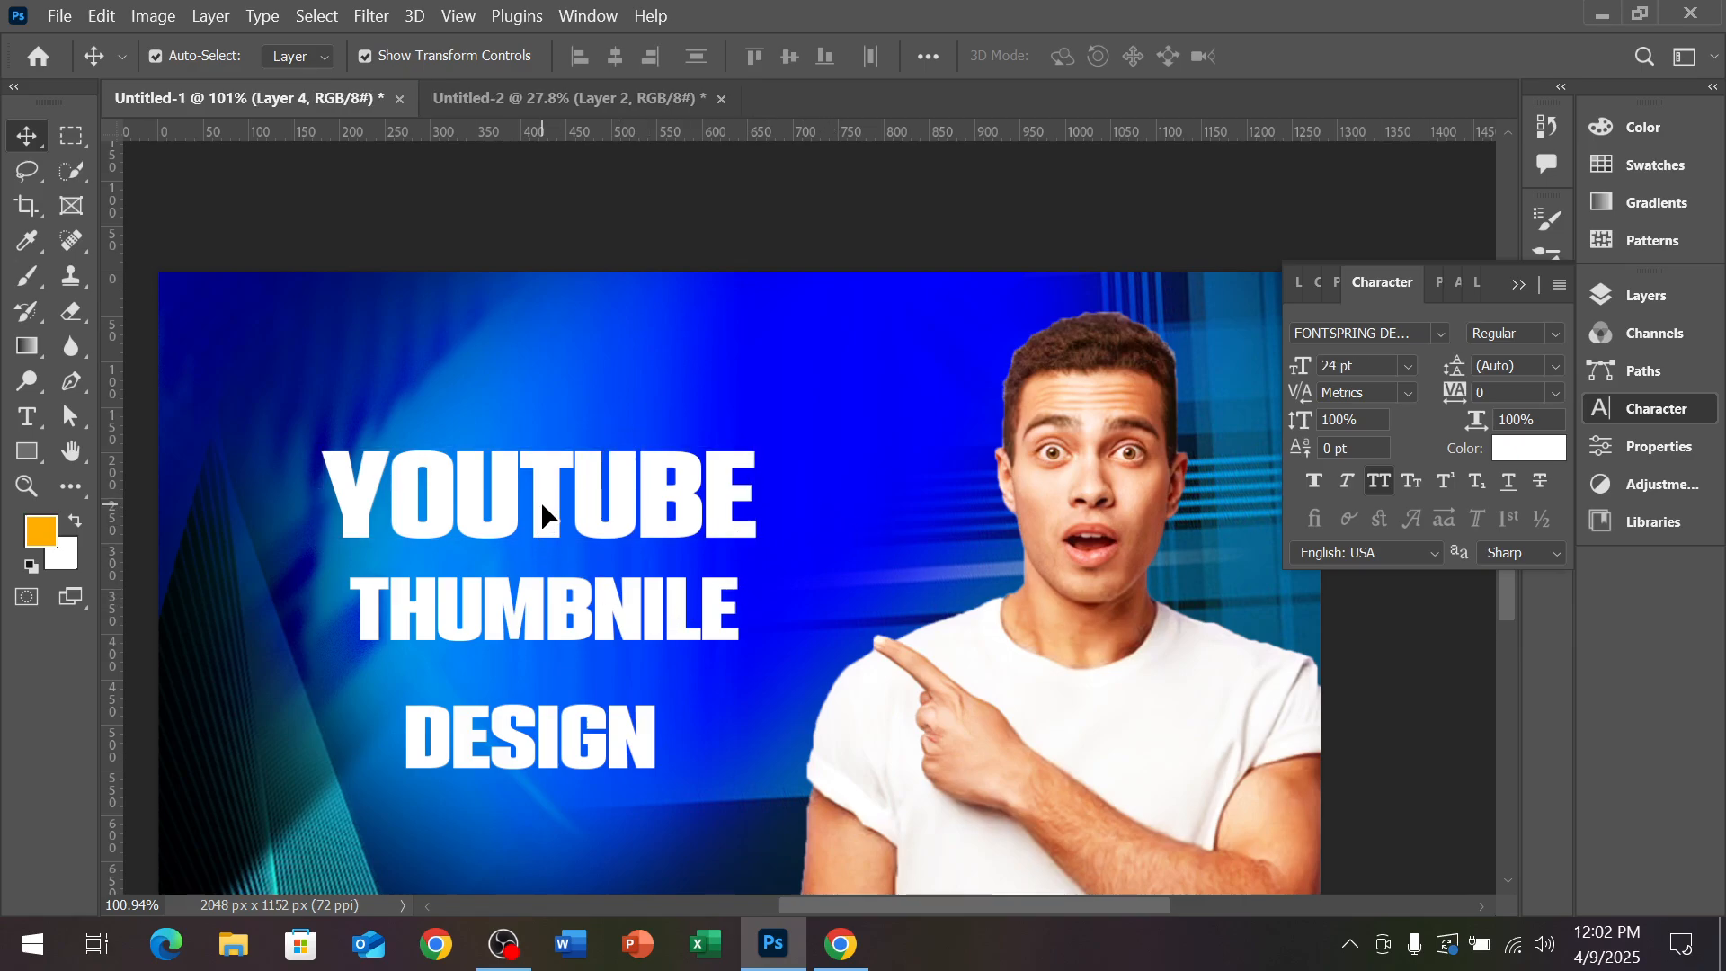
left_click_drag(541, 500, 505, 481)
left_click_drag(602, 597, 554, 563)
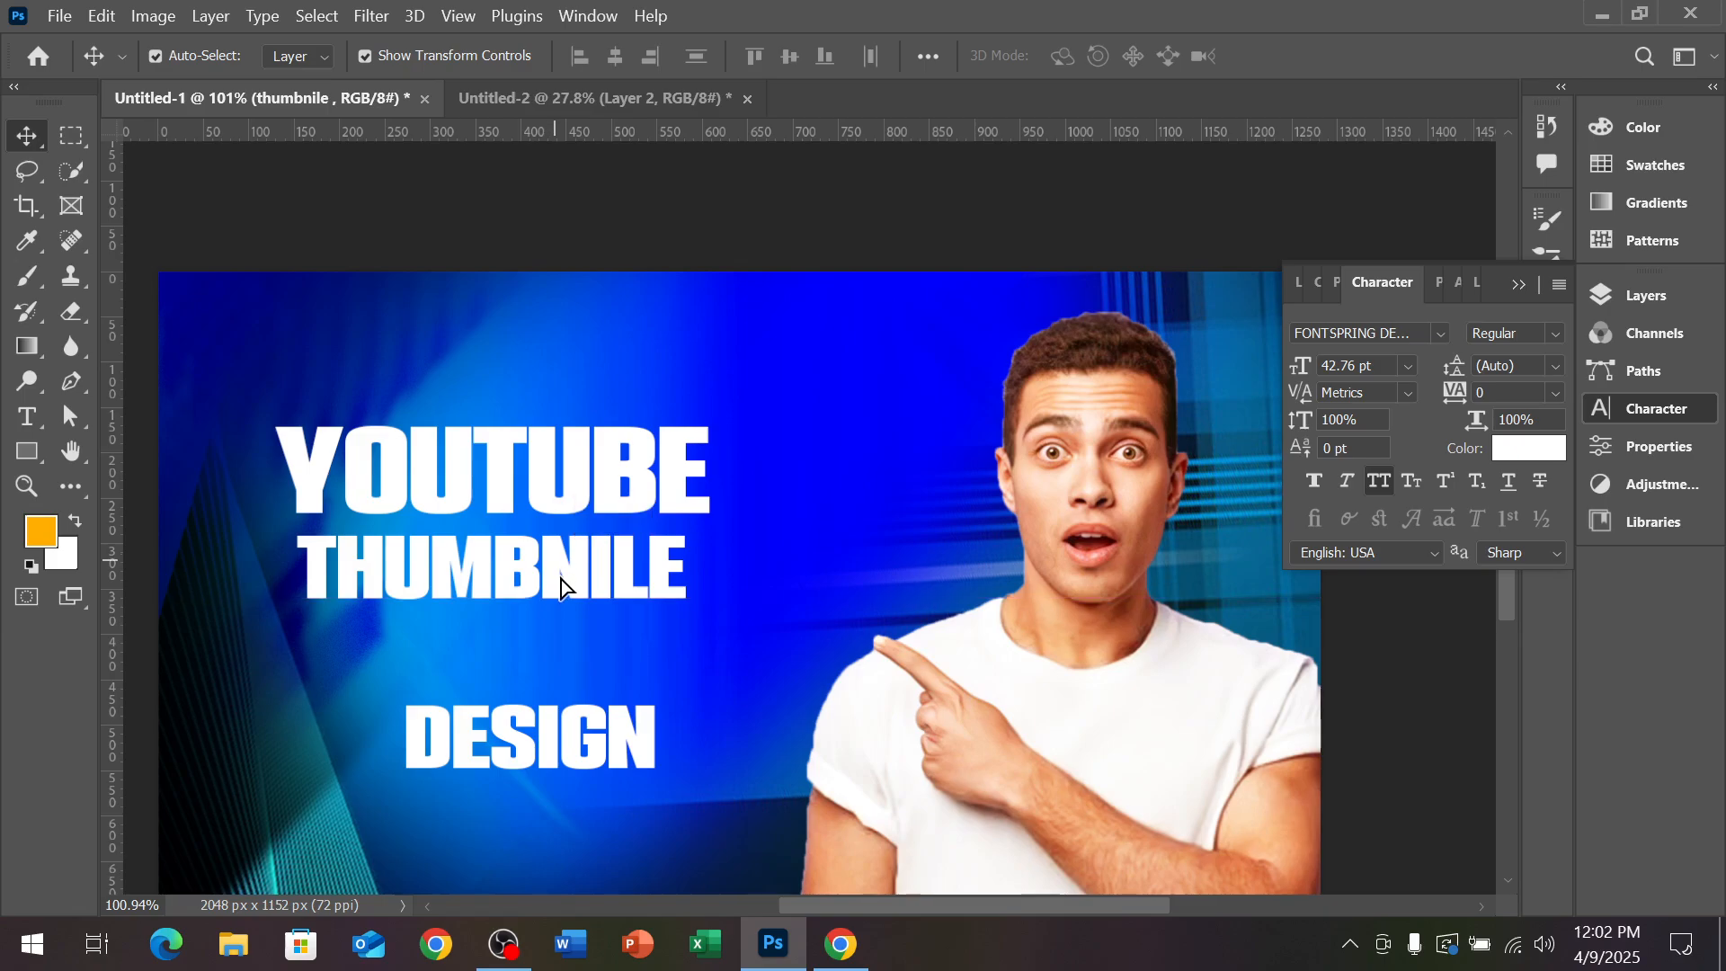
Move the DESIGN line up so it sits centred directly beneath THUMBNILE
left_click(554, 734)
left_click_drag(554, 735, 508, 640)
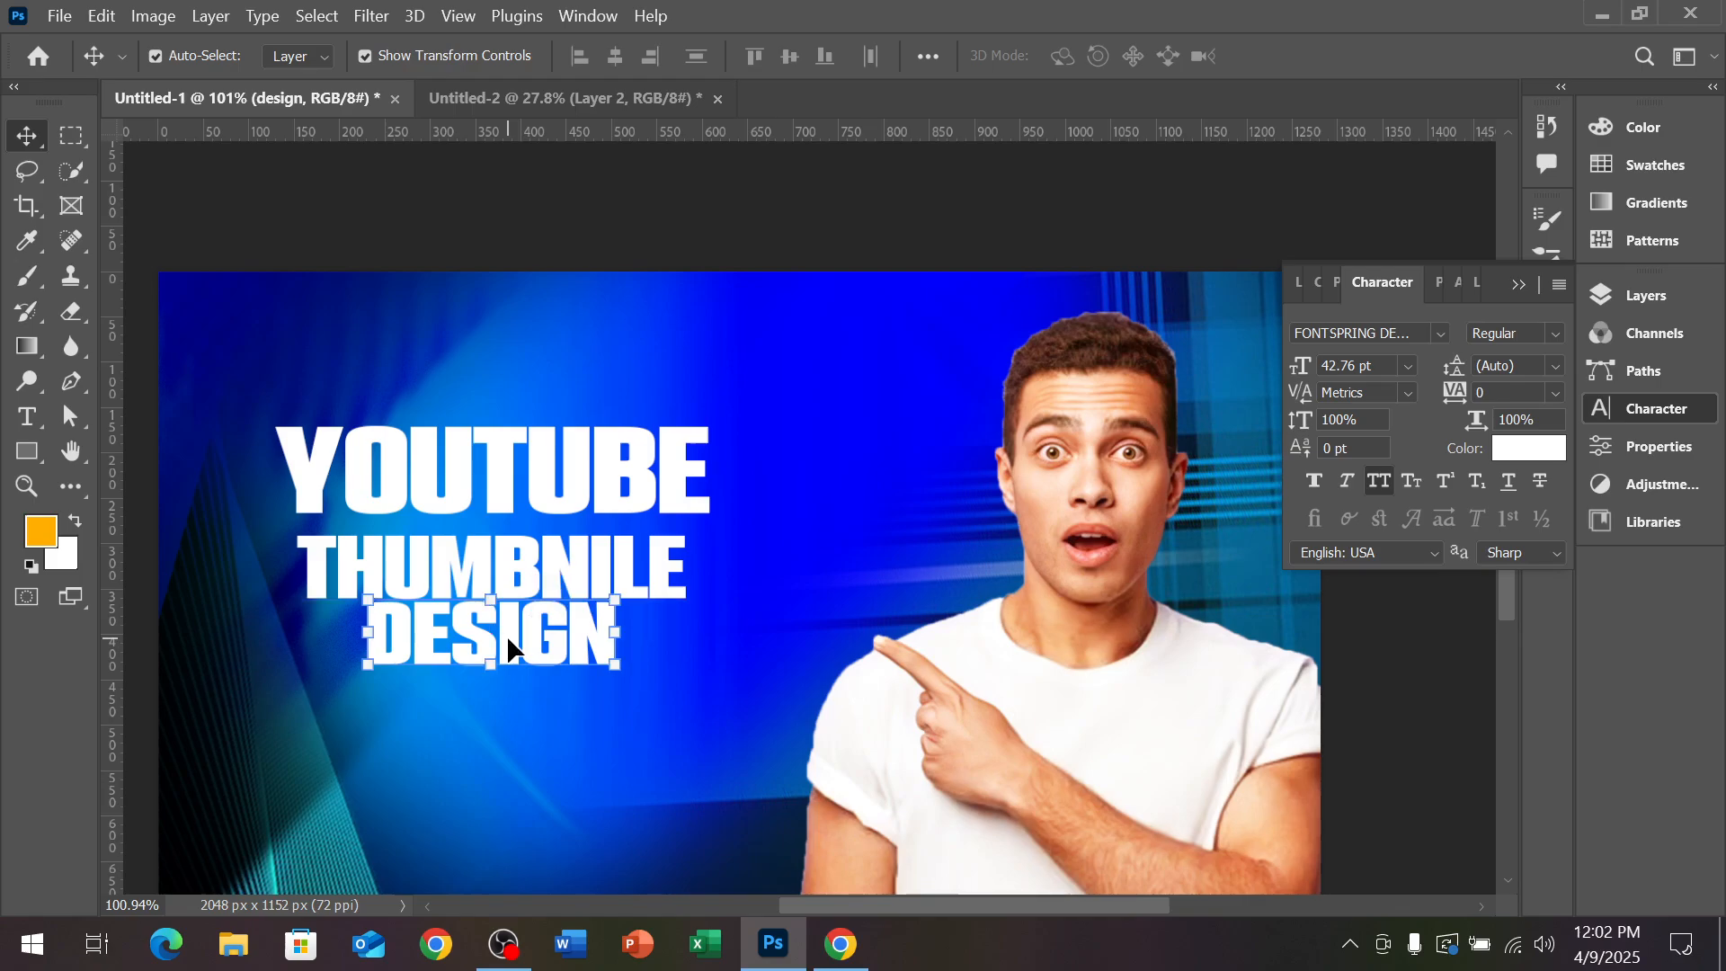
key("ctrl+t")
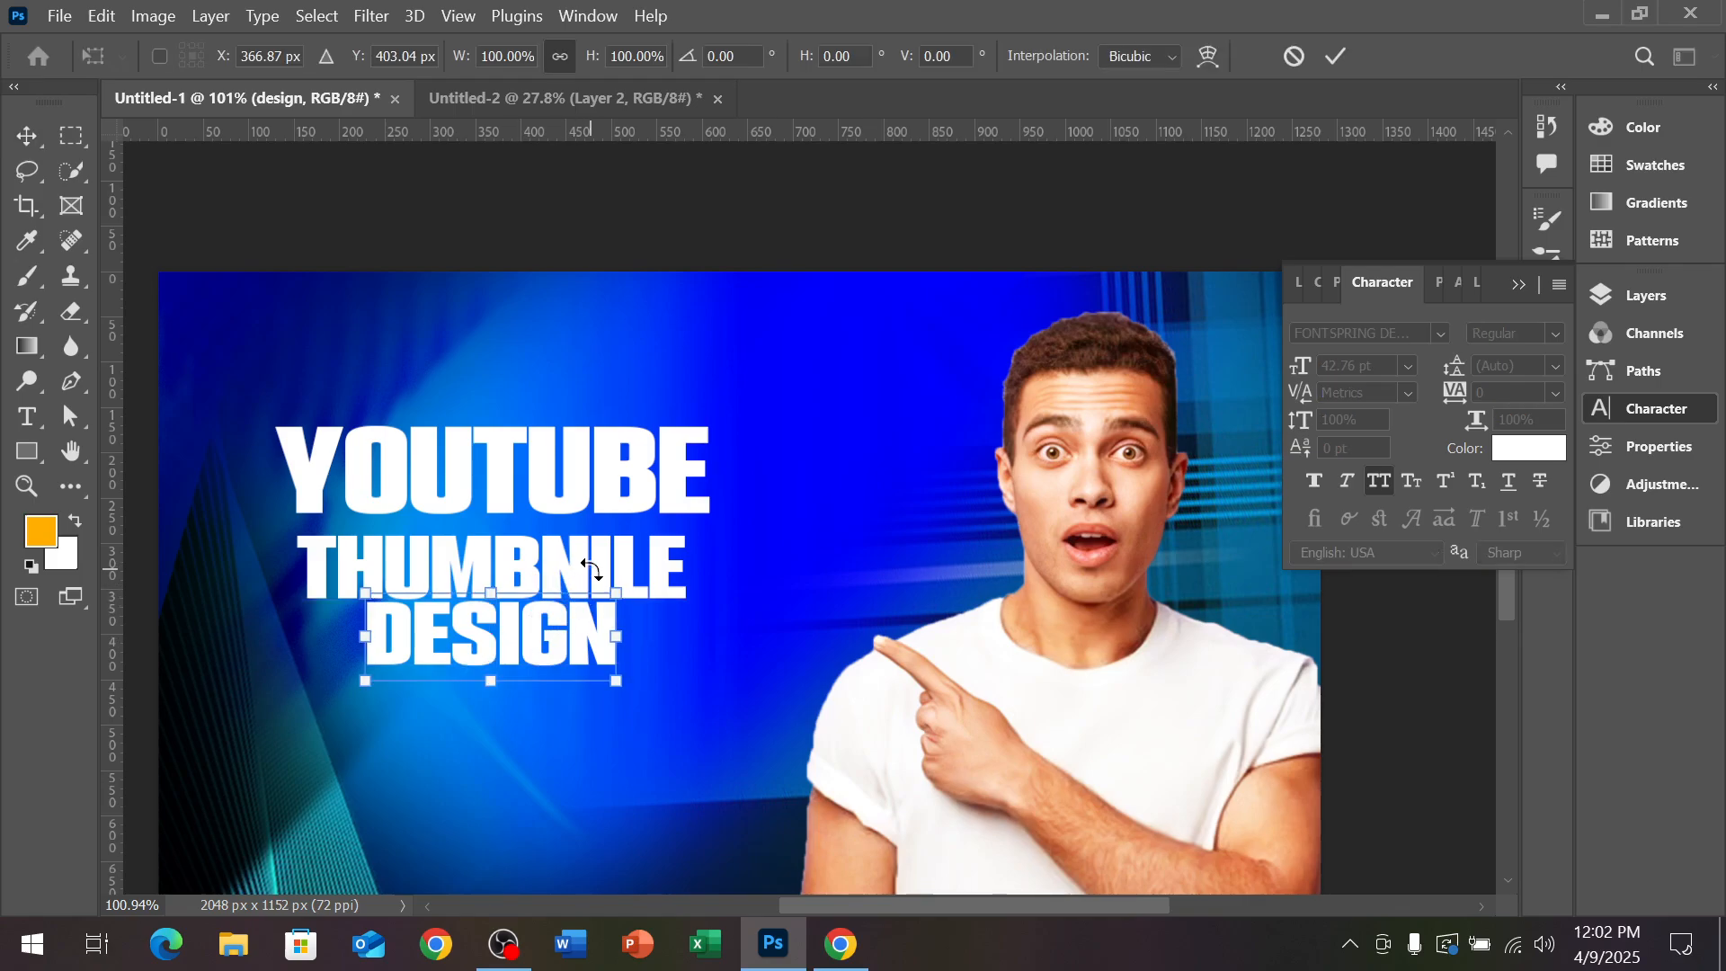
key("Return")
Nudge the THUMBNILE line slightly upward to even out its gaps to YOUTUBE and DESIGN
left_click(650, 552)
key("Up")
key("Up")
key("Up")
key("Up")
key("Up")
key("Up")
key("Up")
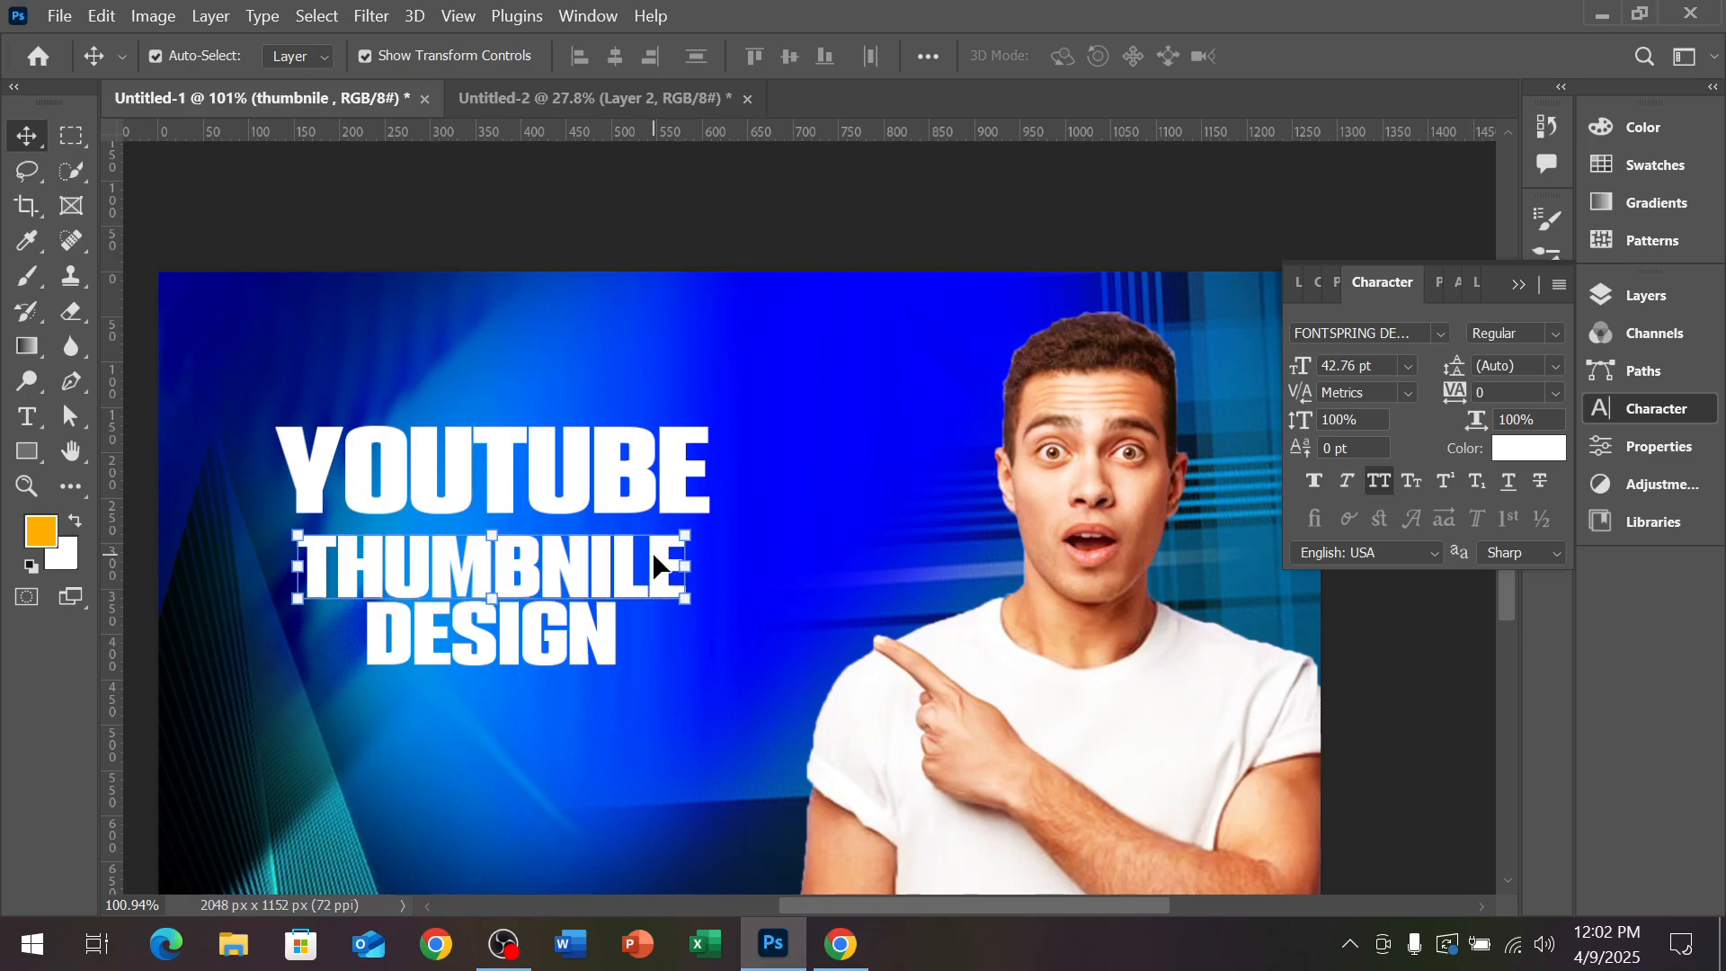
key("Up")
key("Up")
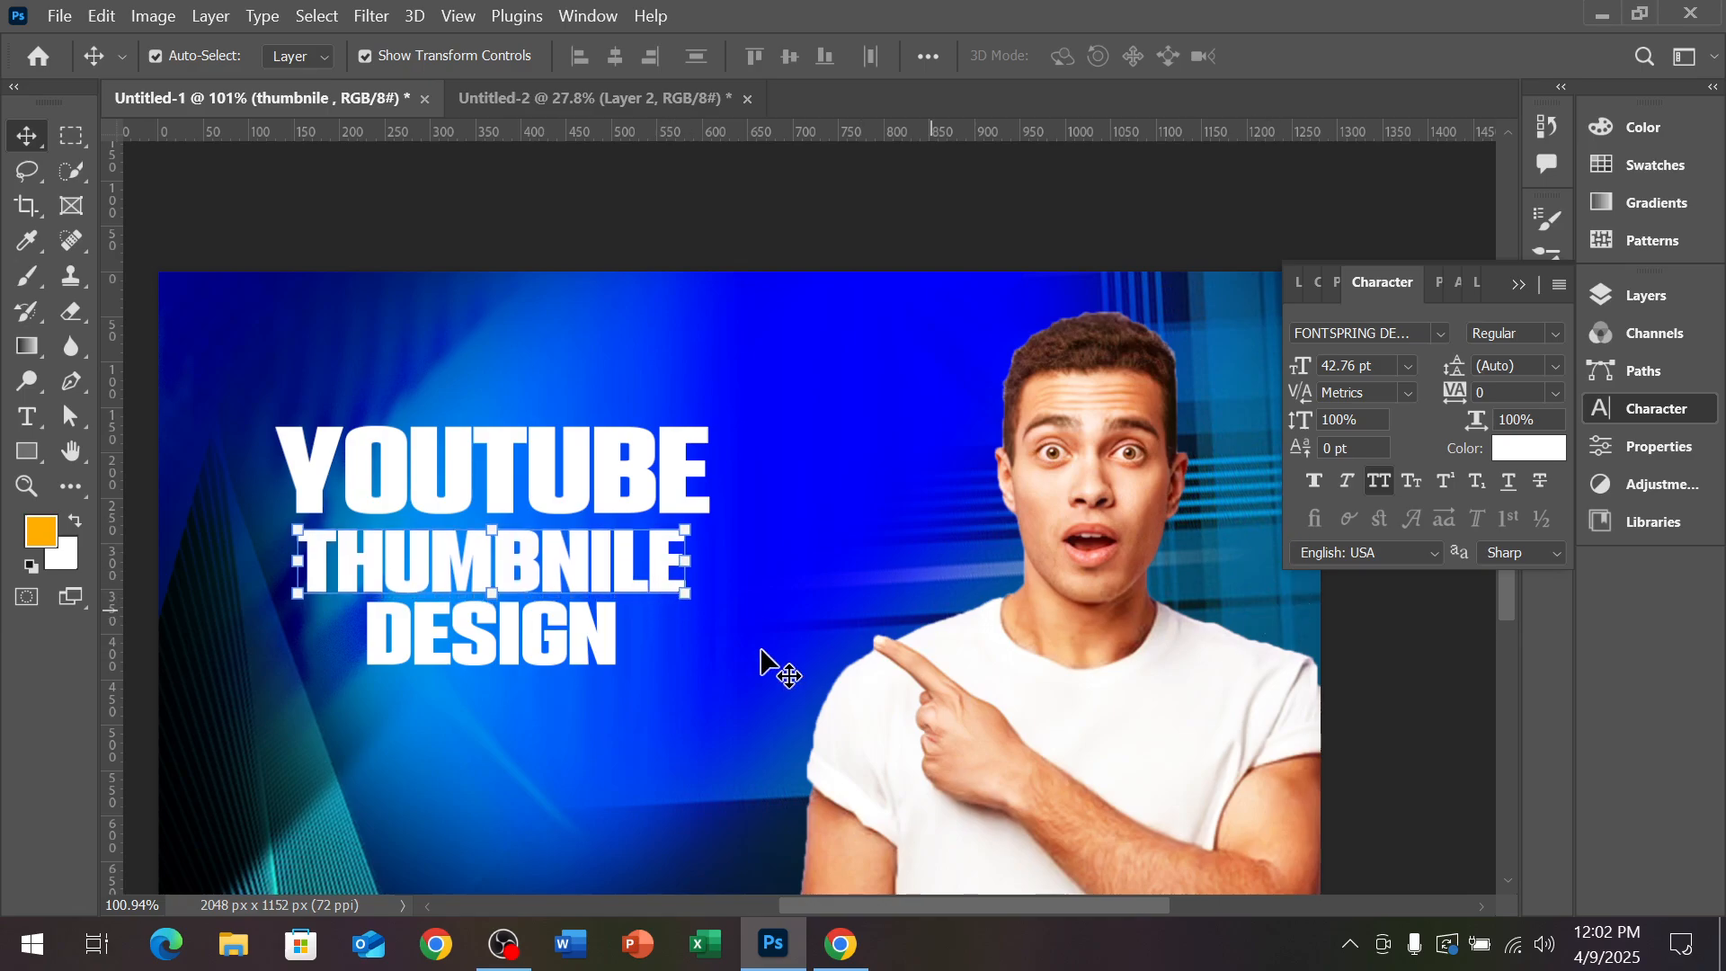
Change the DESIGN line's font to Comic Sans MS, scale it to about 32.63 pt, and commit the transform
left_click(576, 649)
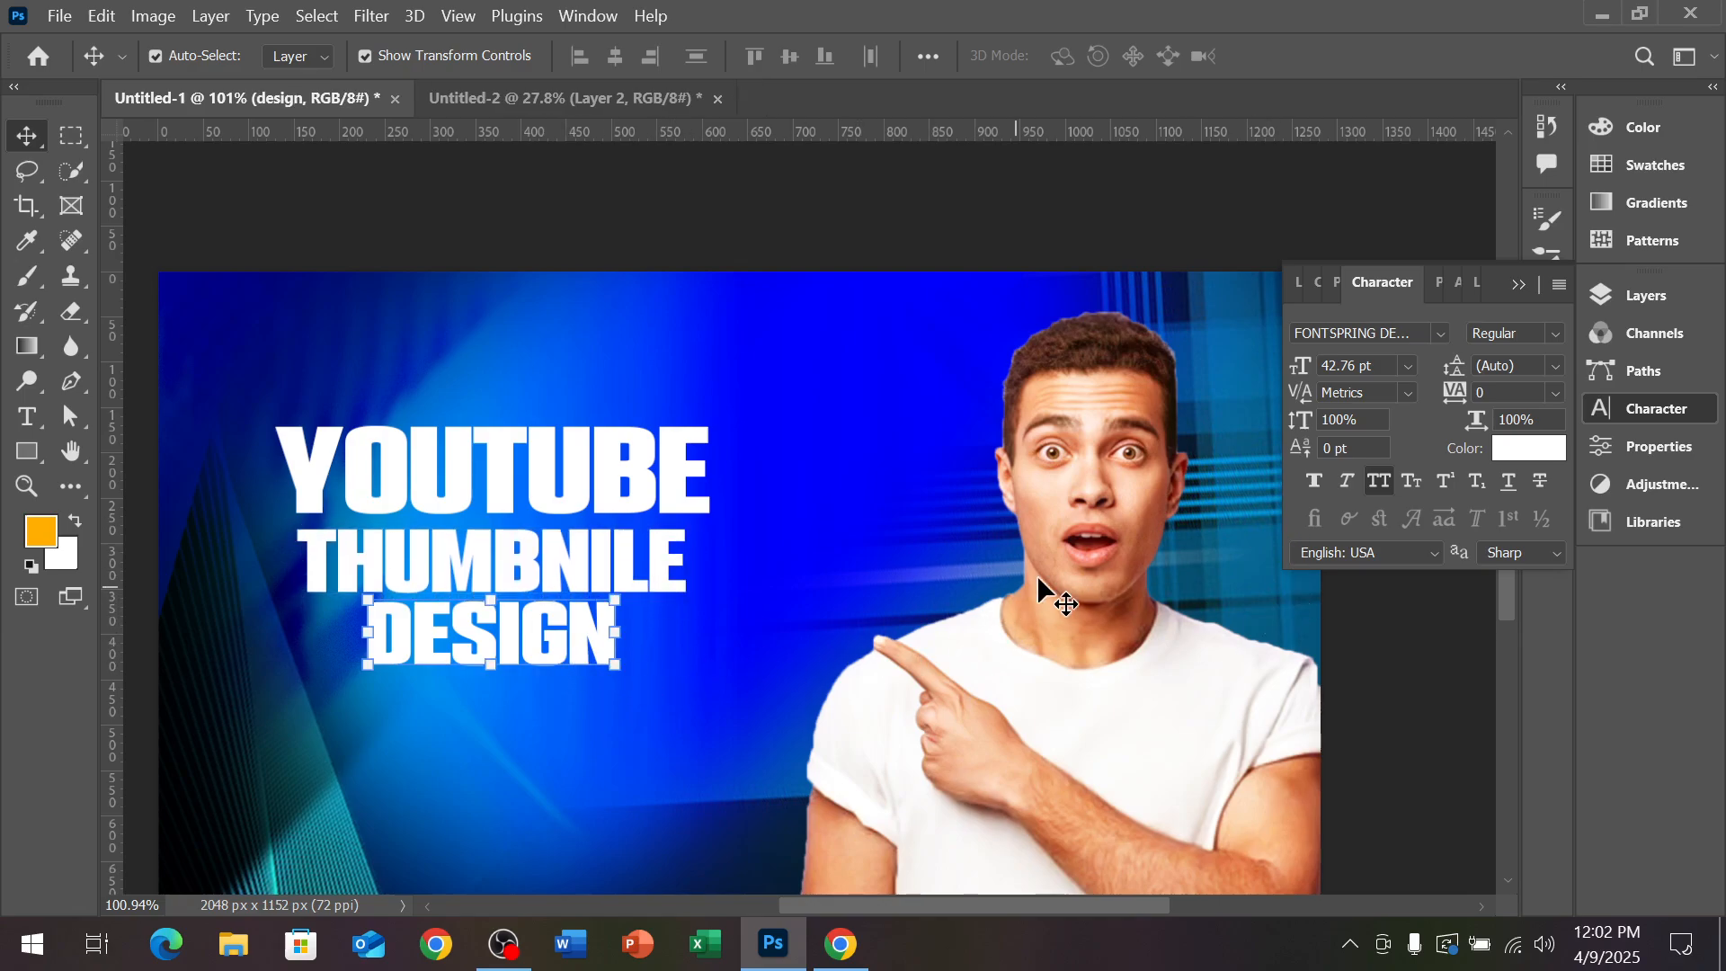
left_click(1437, 335)
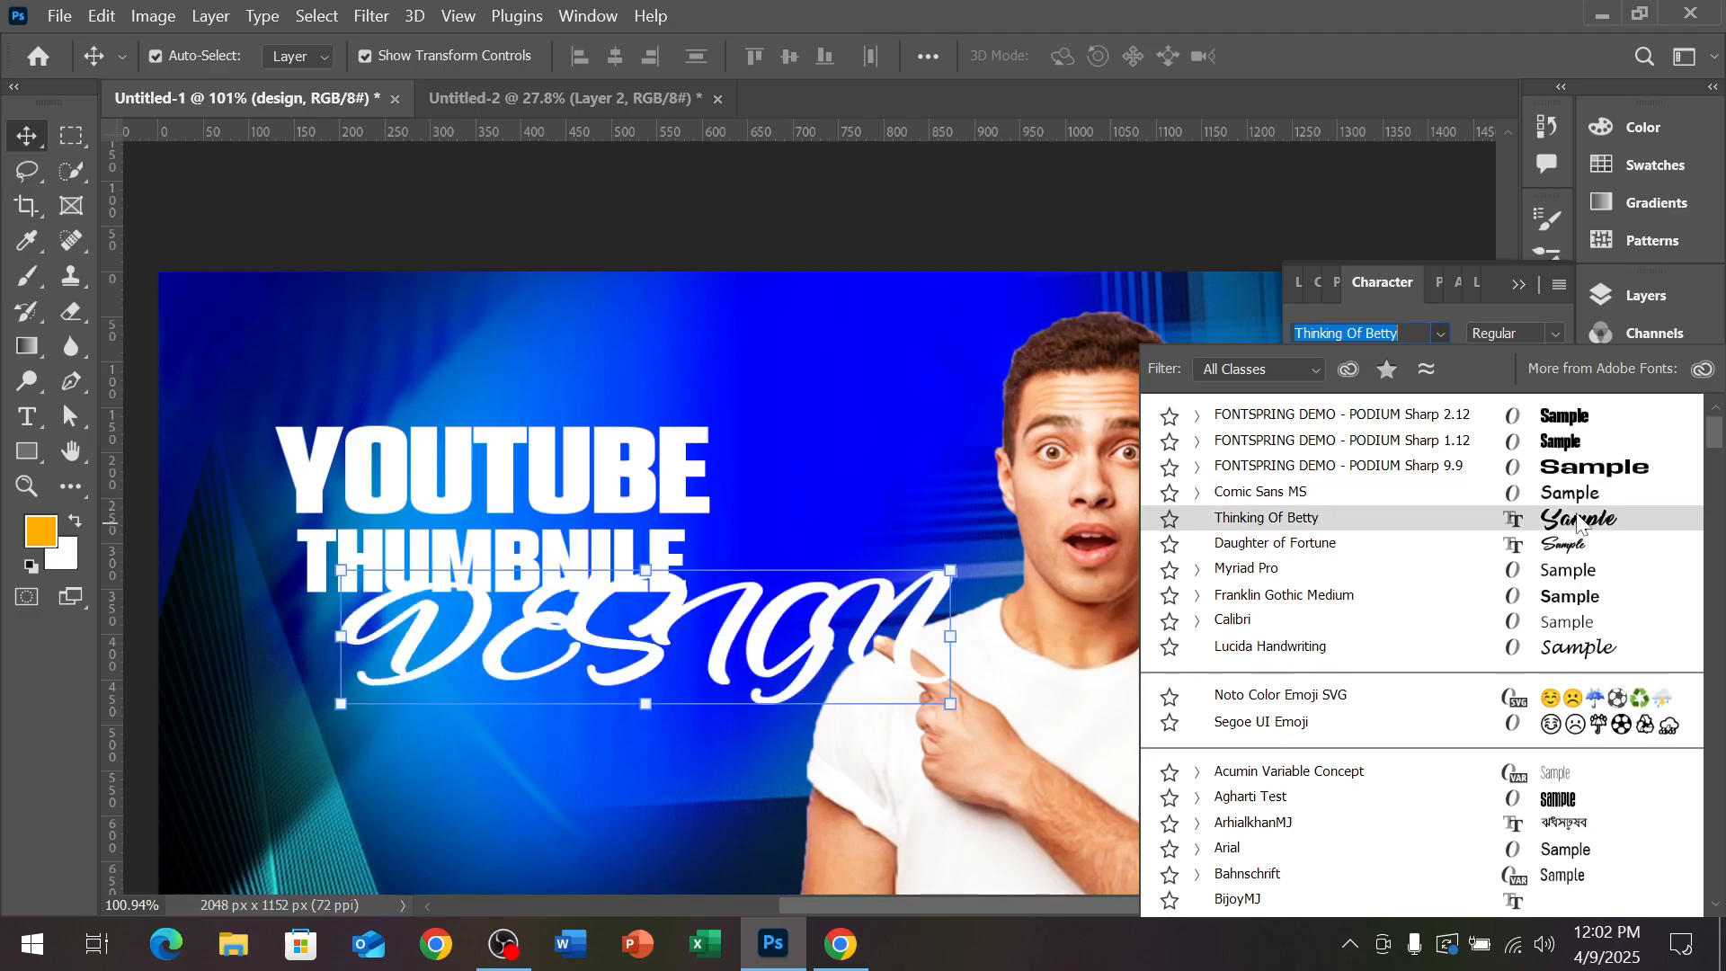
left_click(1576, 493)
mouse_move(644, 653)
left_mouse_down()
mouse_move(649, 630)
mouse_move(624, 649)
left_mouse_up()
left_click_drag(728, 632, 660, 635)
key("Return")
Place the DESIGN line centred beneath THUMBNILE, nudge it slightly to the left, and deselect it
left_click_drag(552, 635, 504, 635)
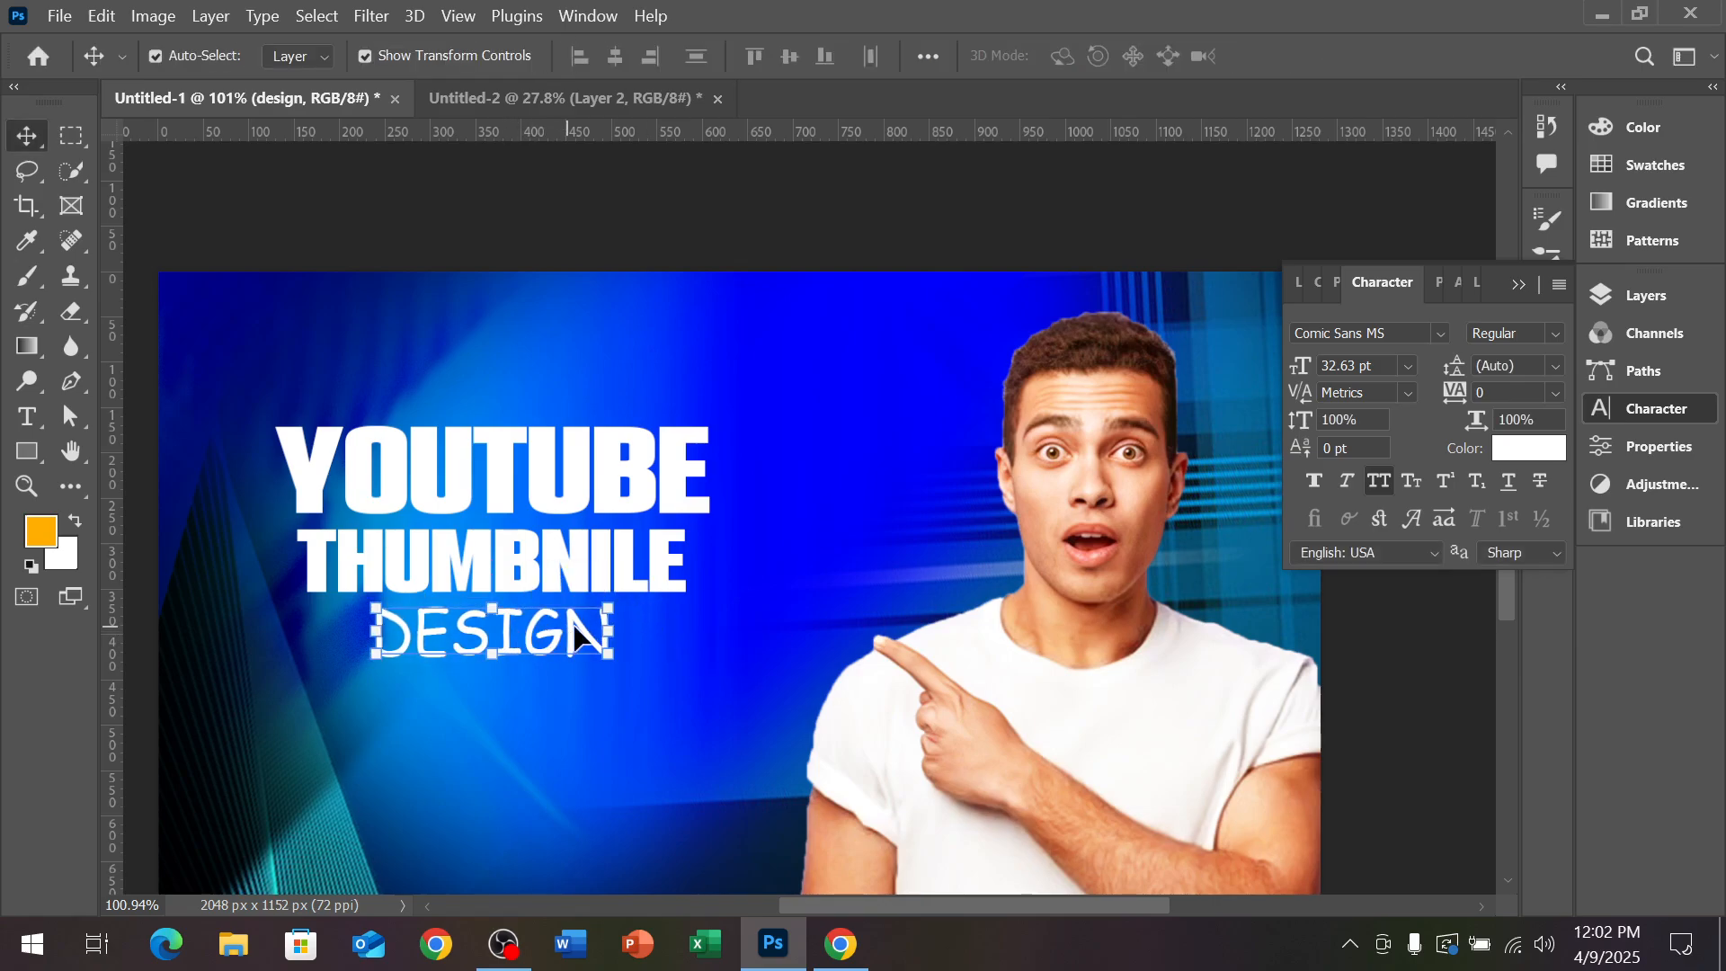
key("Left")
key("Left")
key("Left")
key("Left")
key("Left")
key("Left")
key("Left")
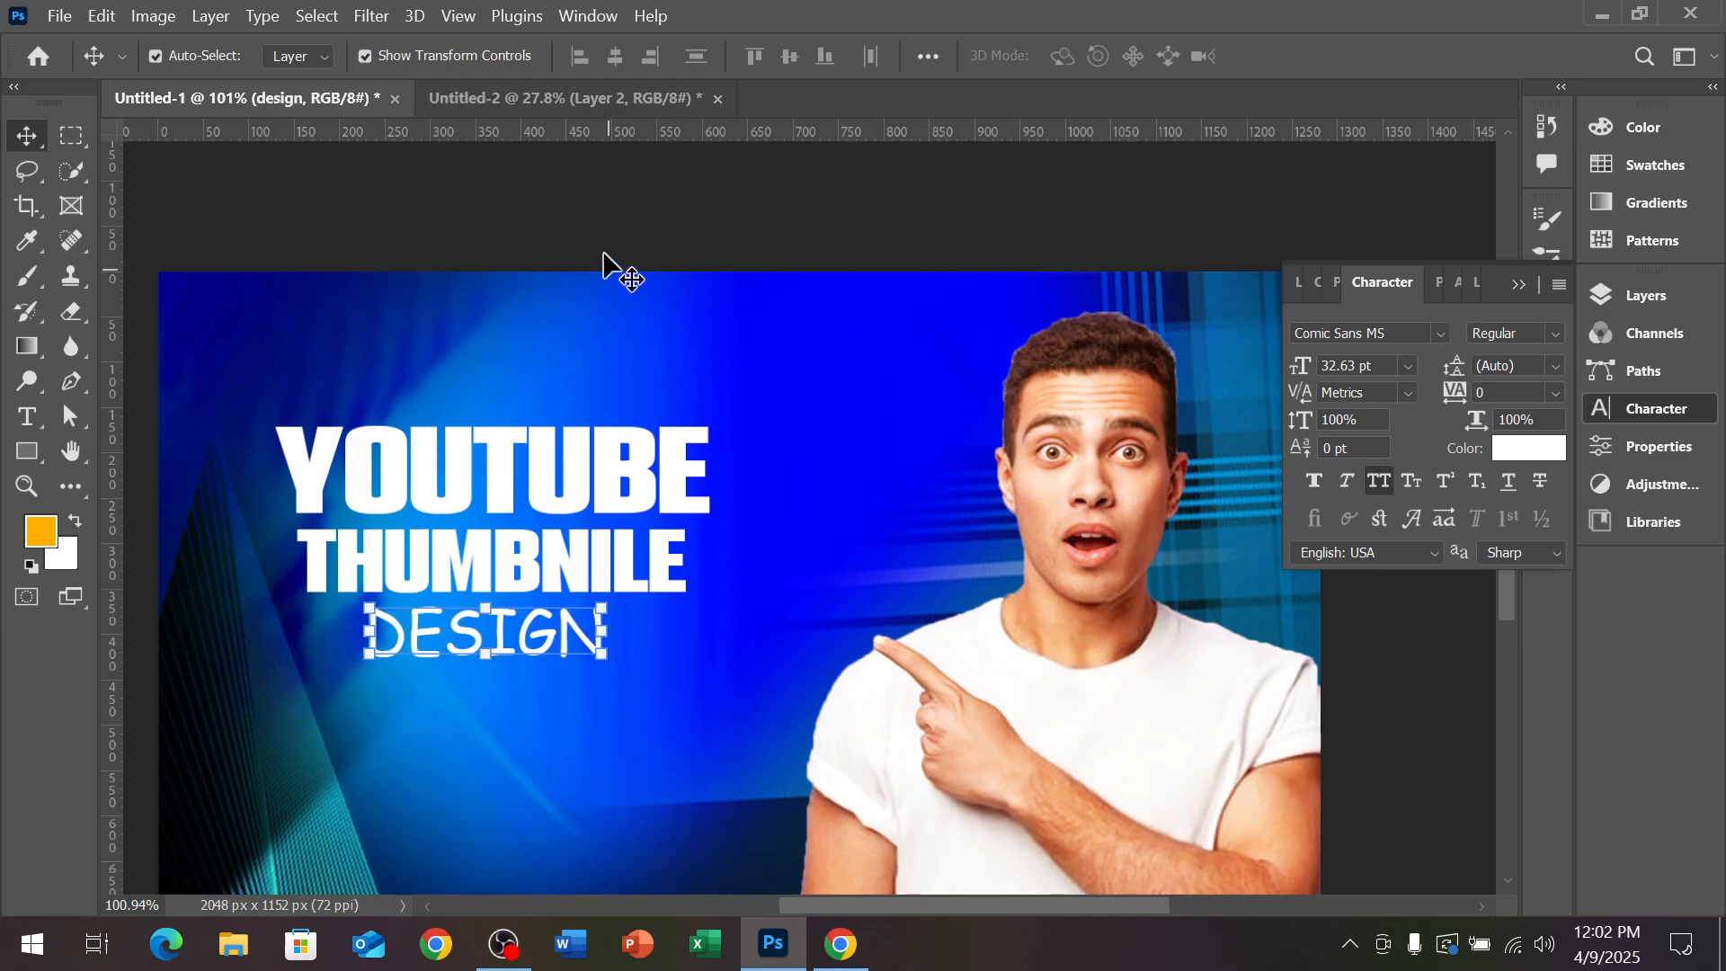
left_click(604, 226)
key("ctrl+minus")
key("ctrl+minus")
key("ctrl+0")
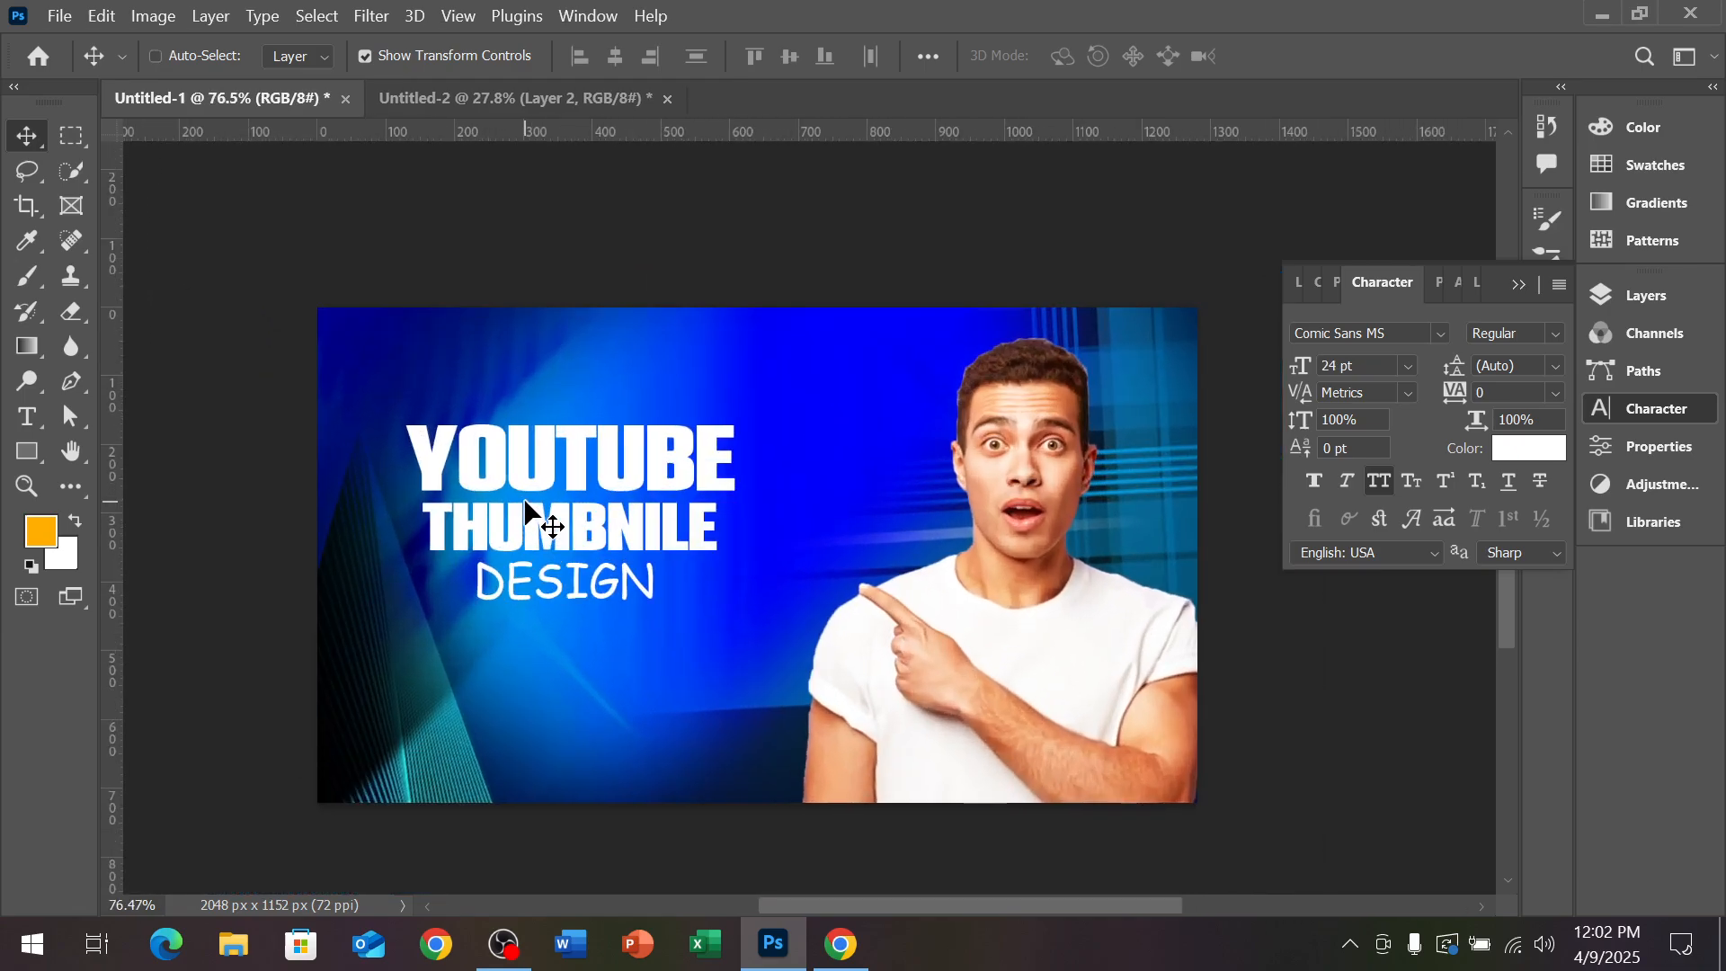
Duplicate the design, thumbnile and youtube text layers together
scroll(526, 504, "up", 2)
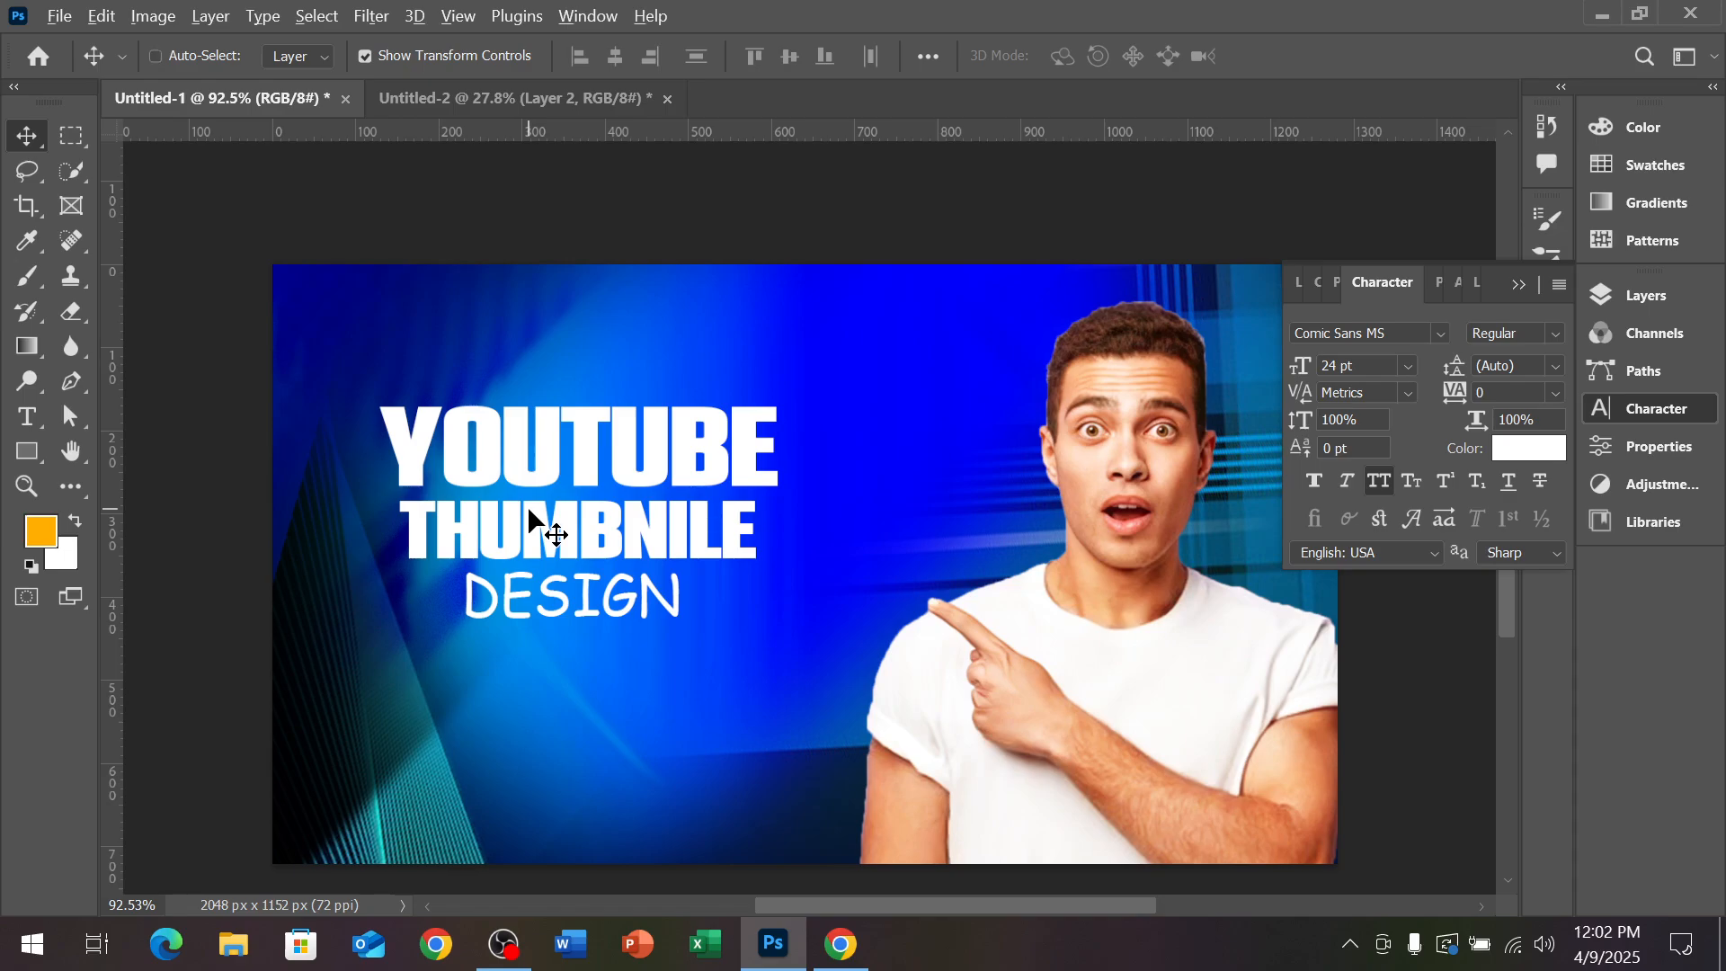
scroll(527, 506, "up", 1)
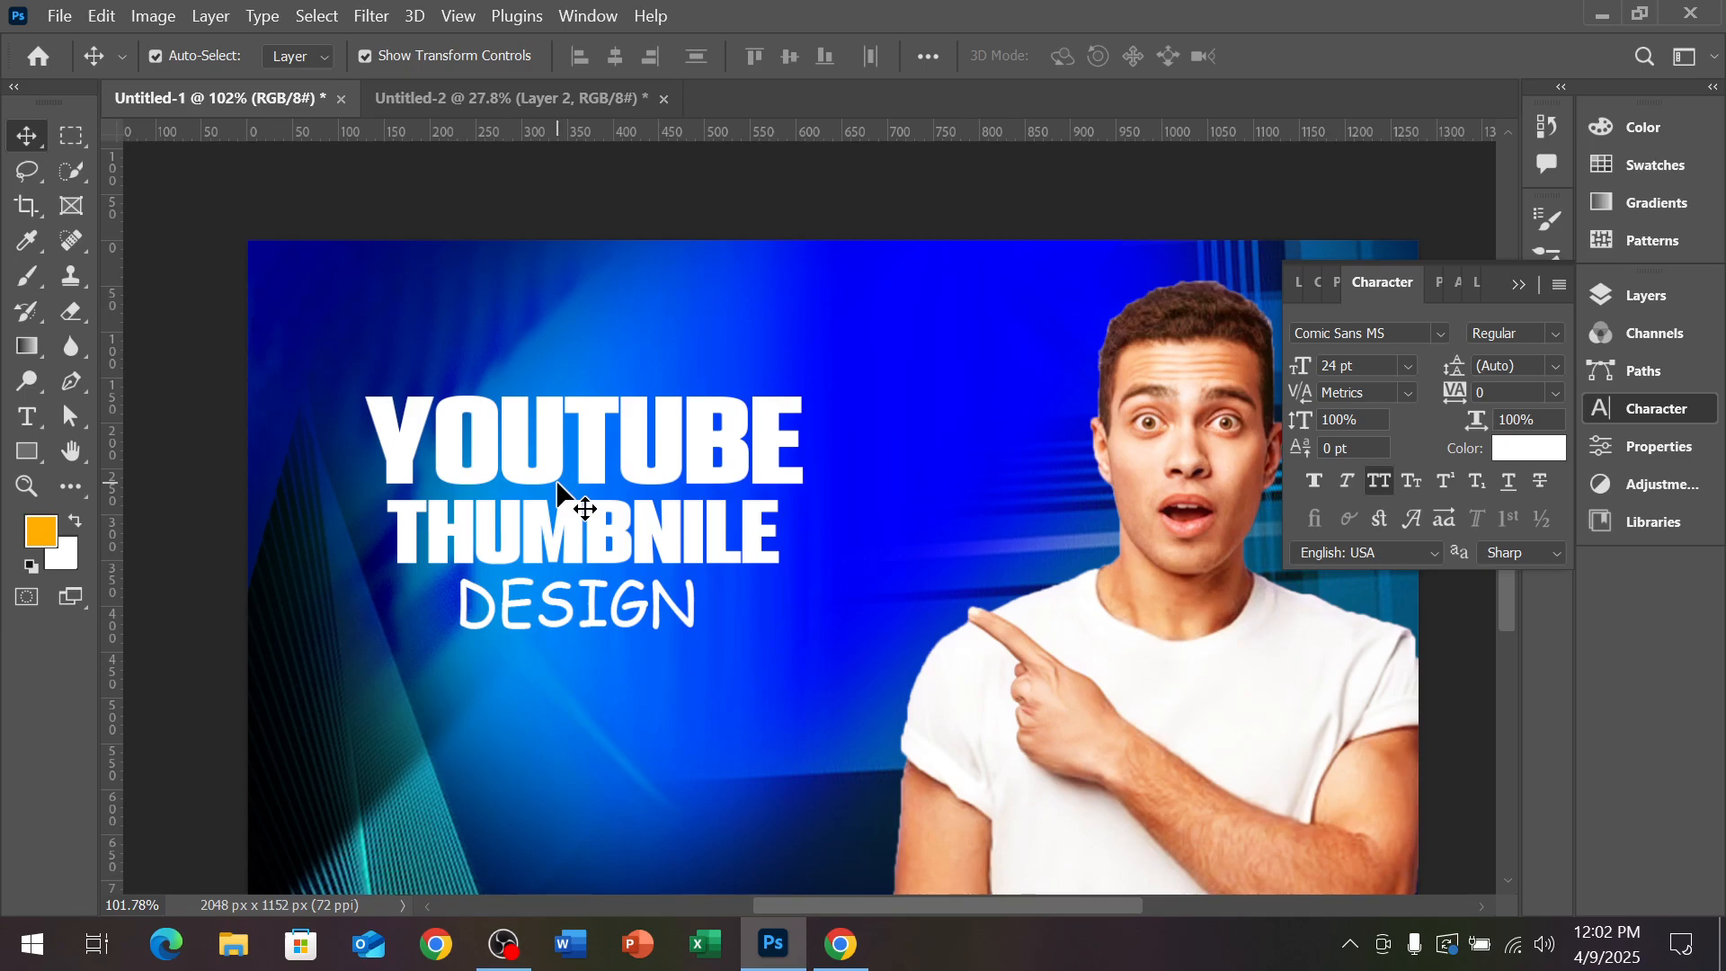
key("F7")
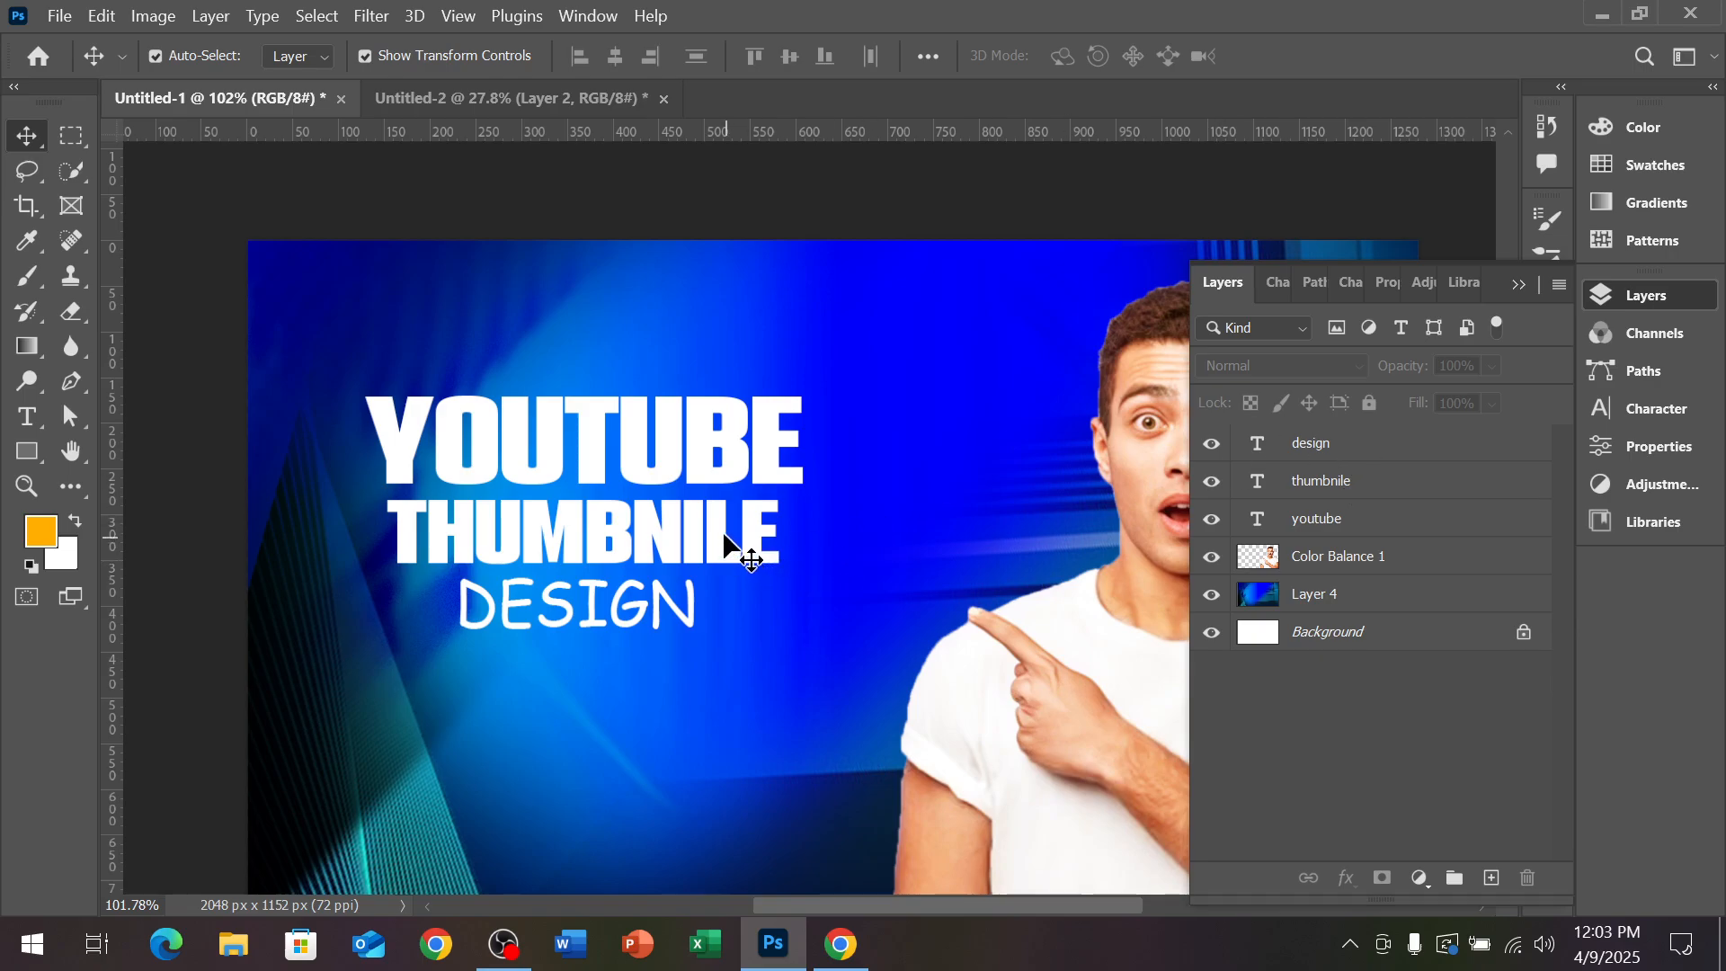
left_click(694, 466)
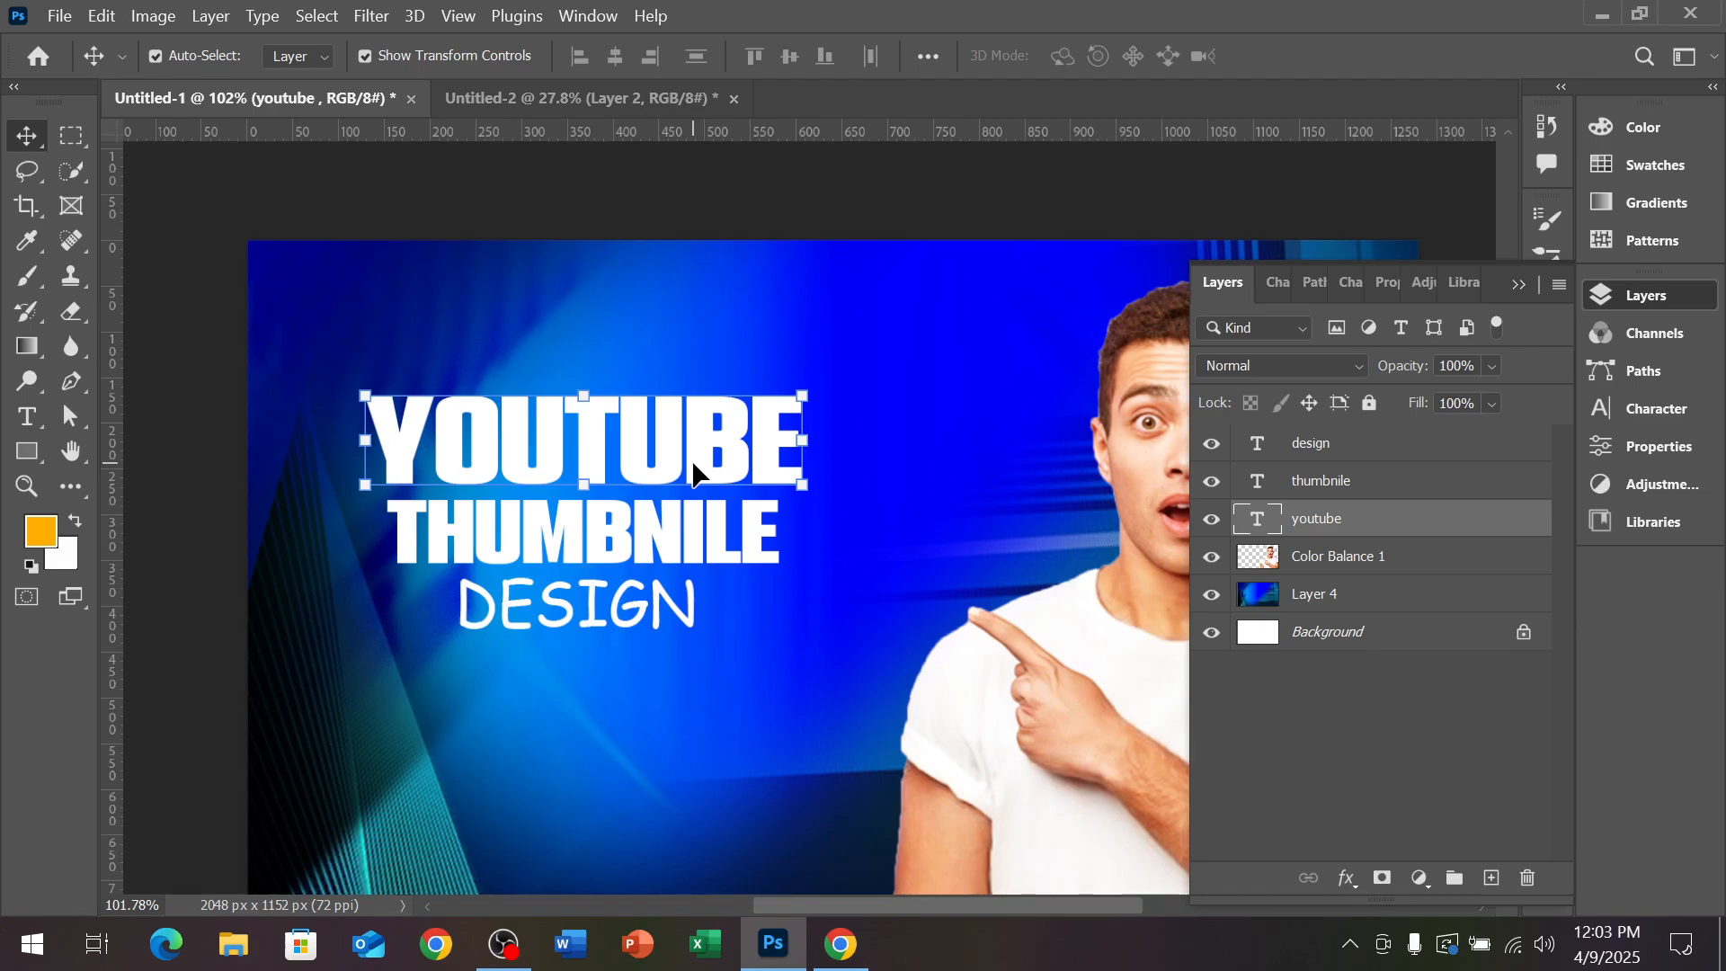
left_click(1362, 473, "ctrl")
left_click(1351, 479, "ctrl")
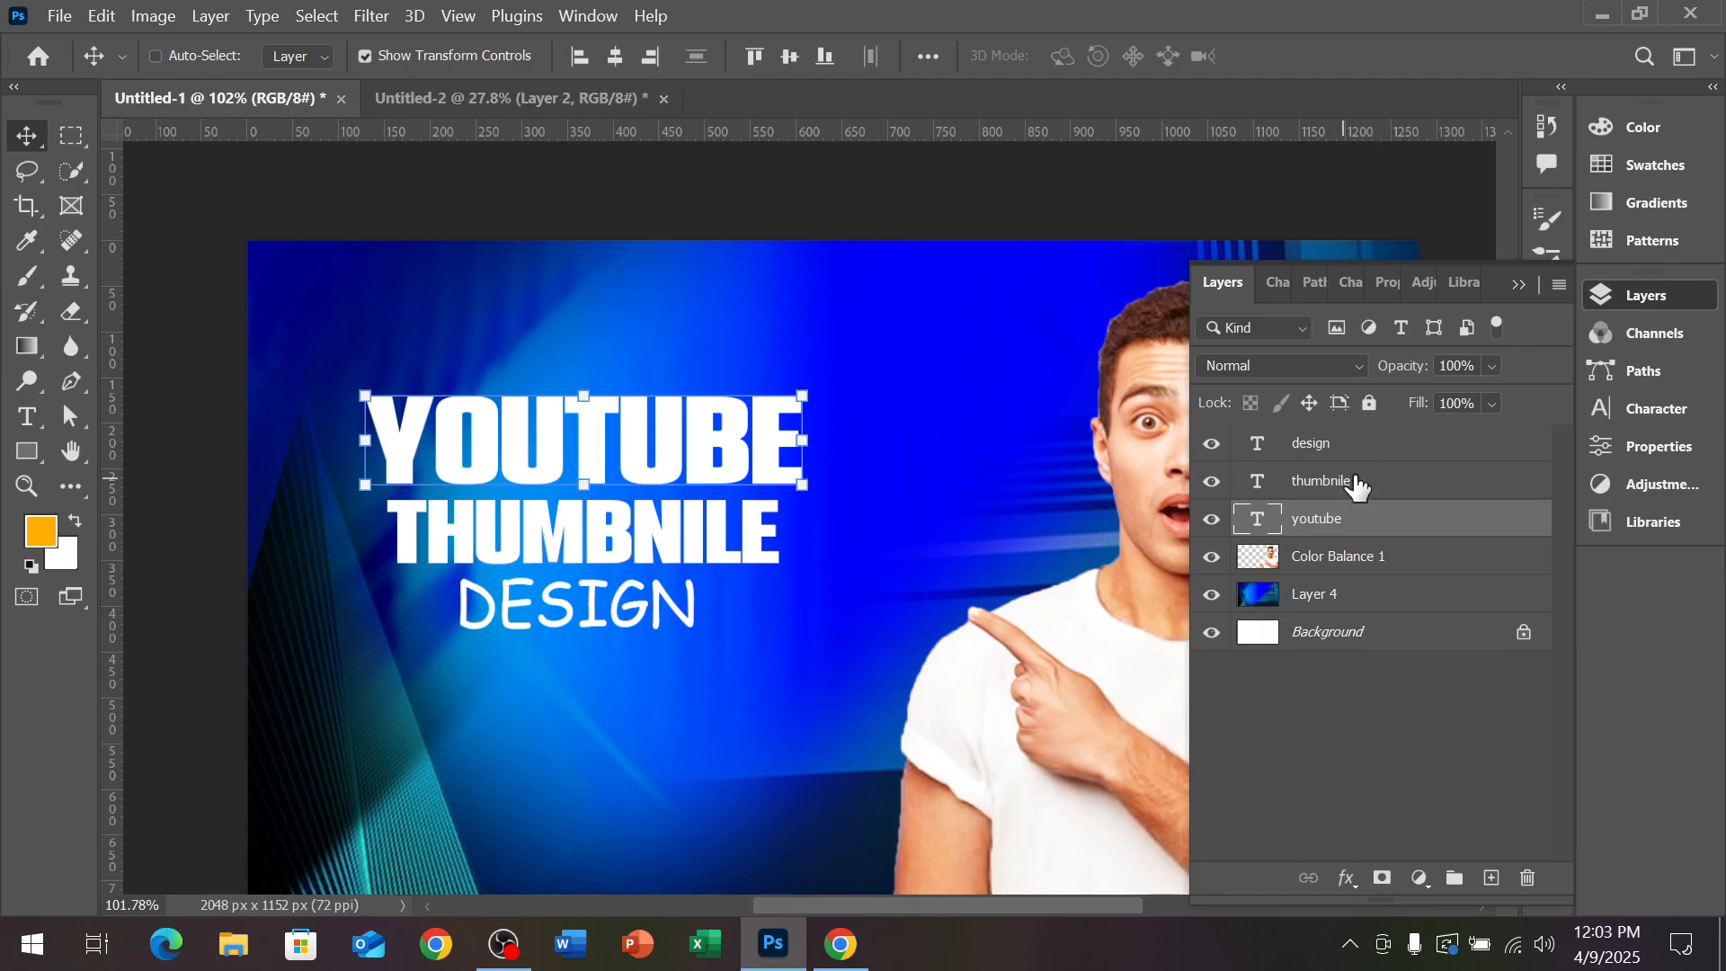
left_click(1354, 469, "ctrl")
left_click(1355, 450, "ctrl")
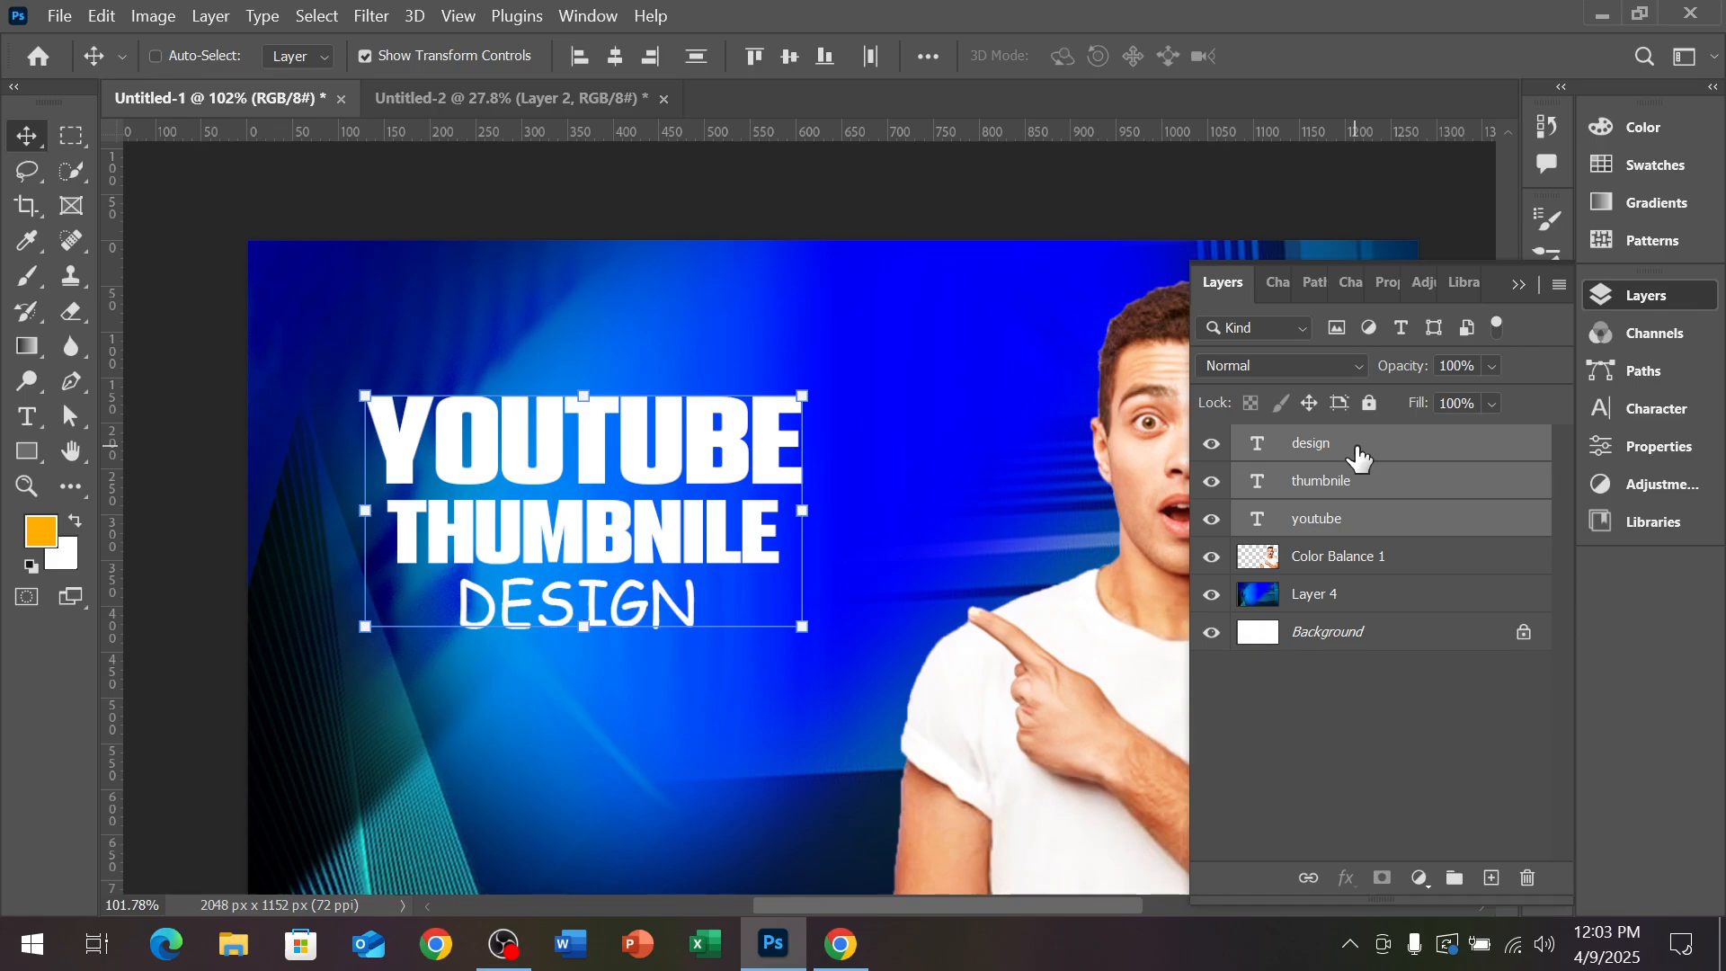
key("ctrl+j")
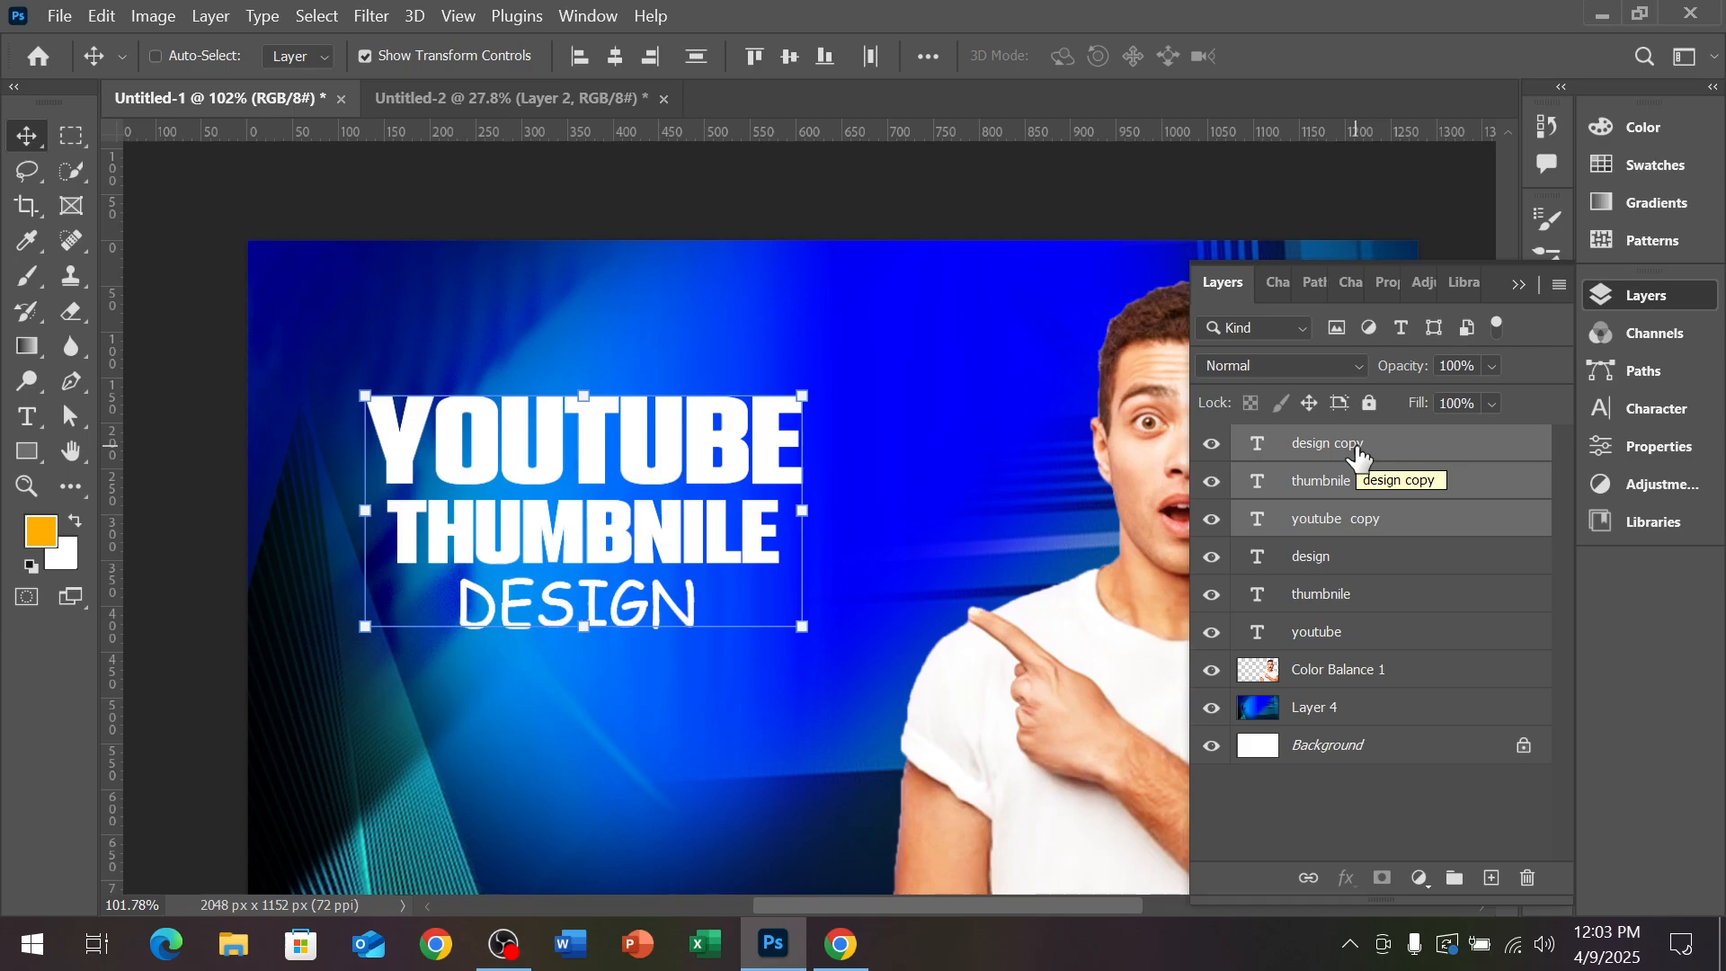
left_click(1356, 634)
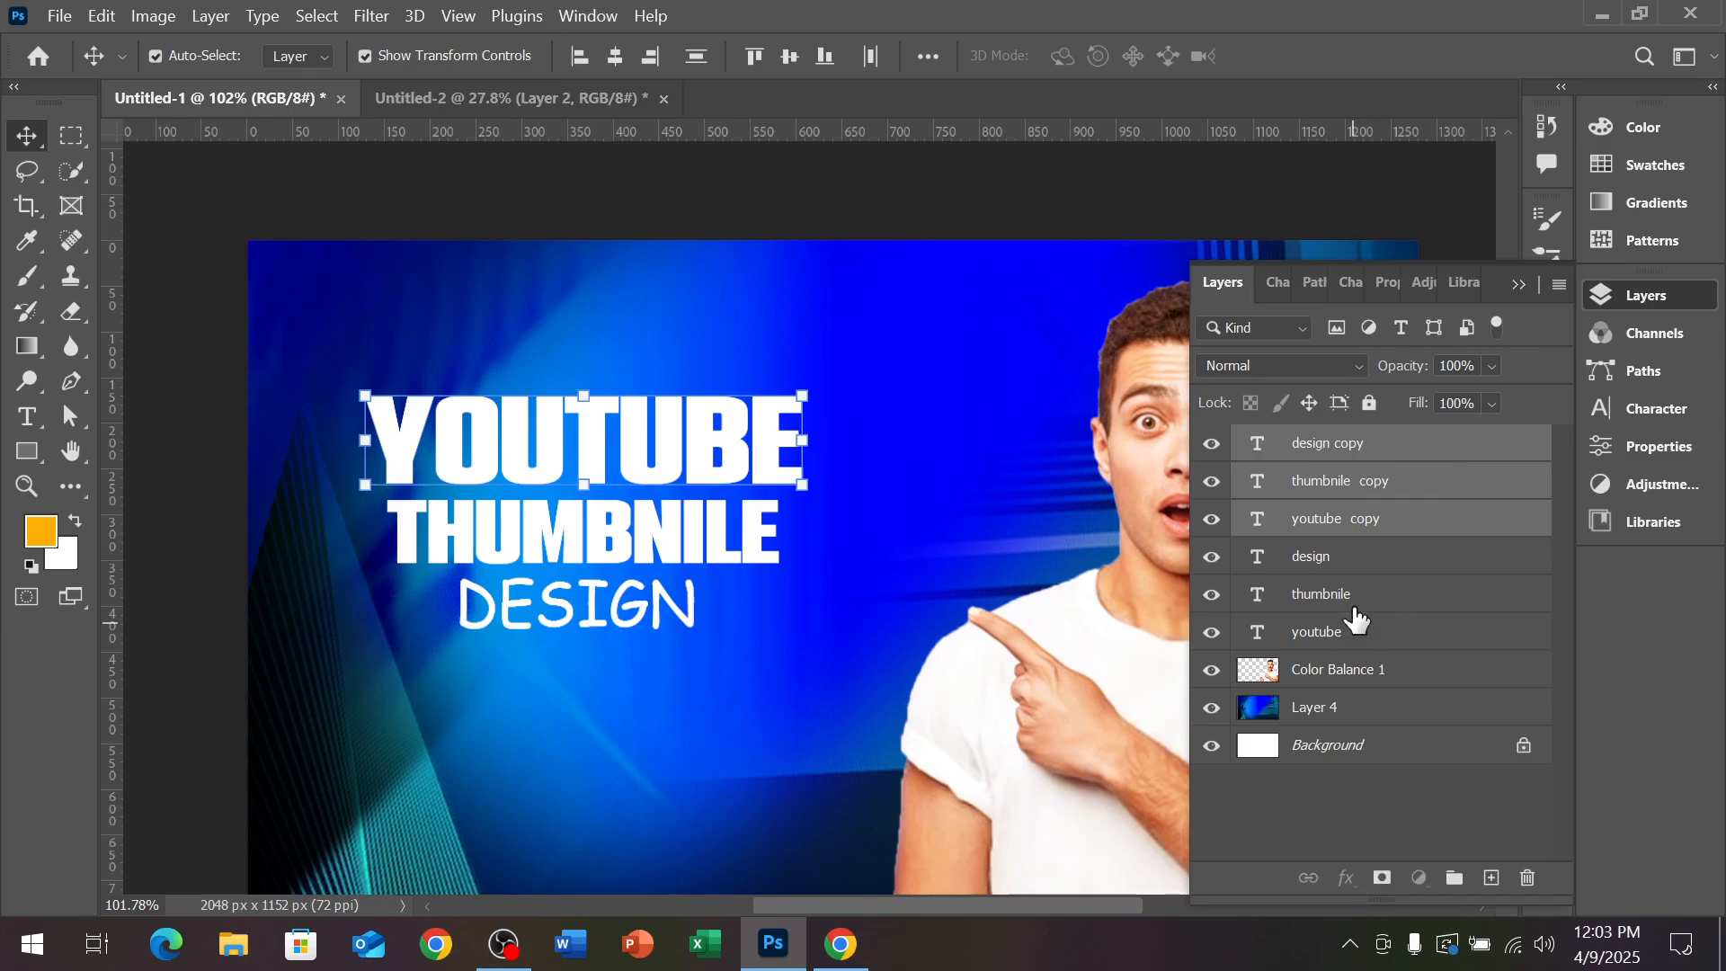
left_click(1353, 596)
left_click(1362, 556)
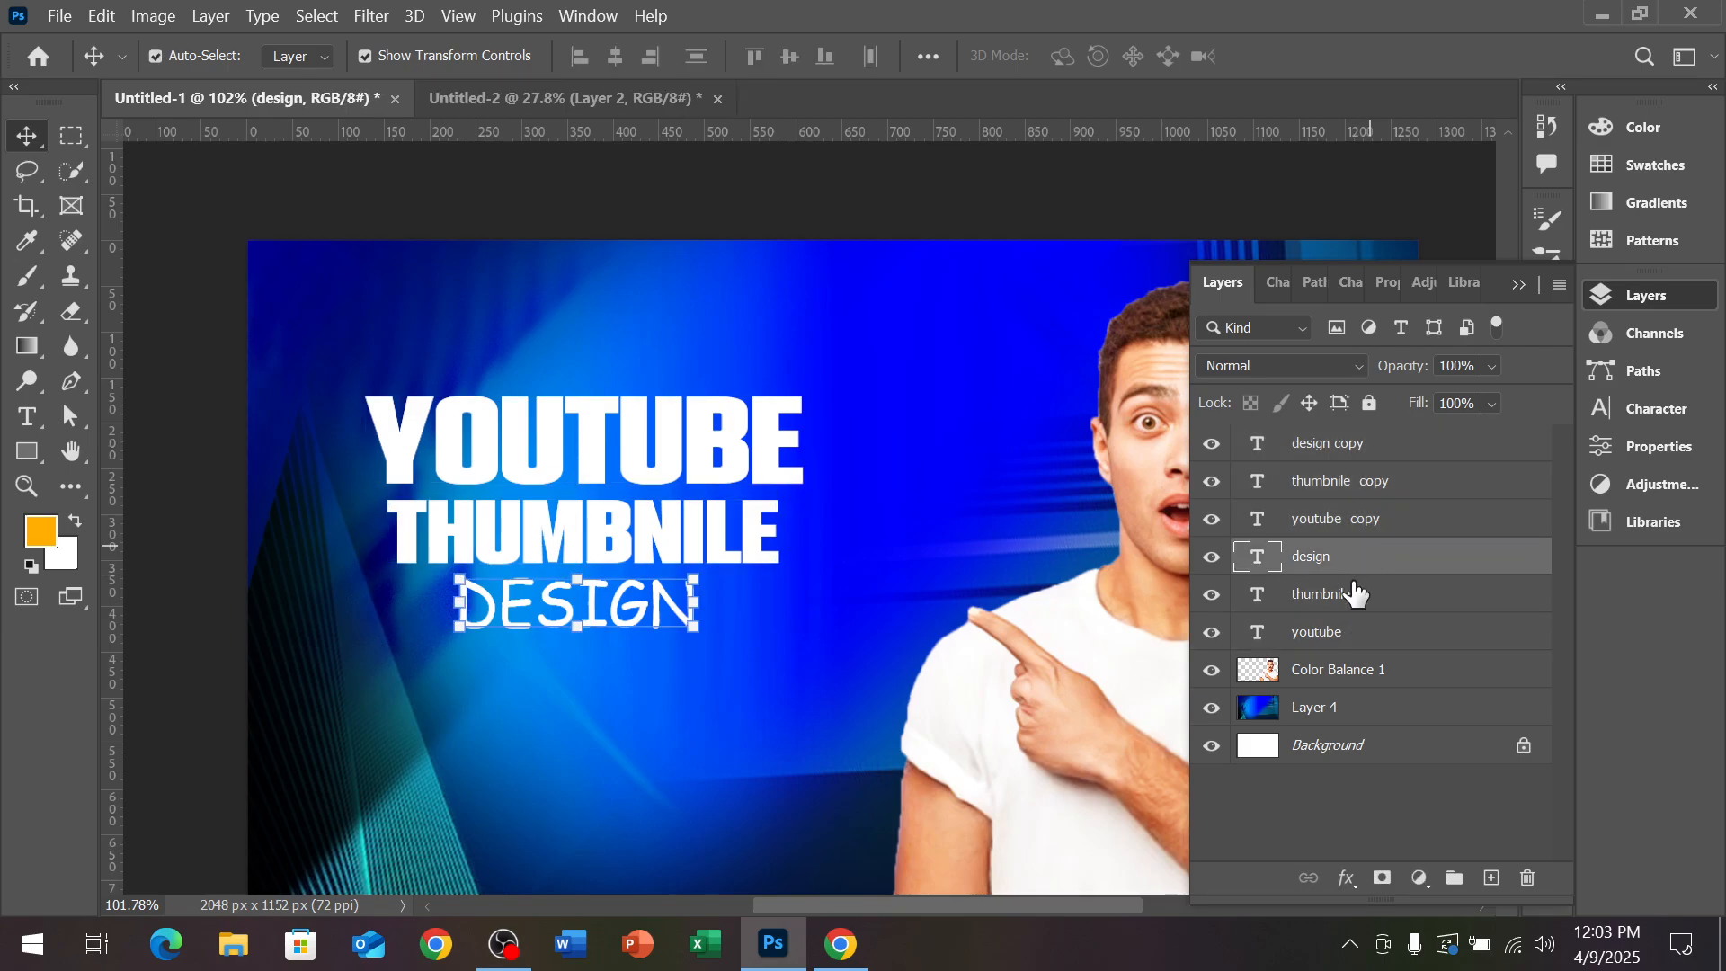
left_click(1355, 449)
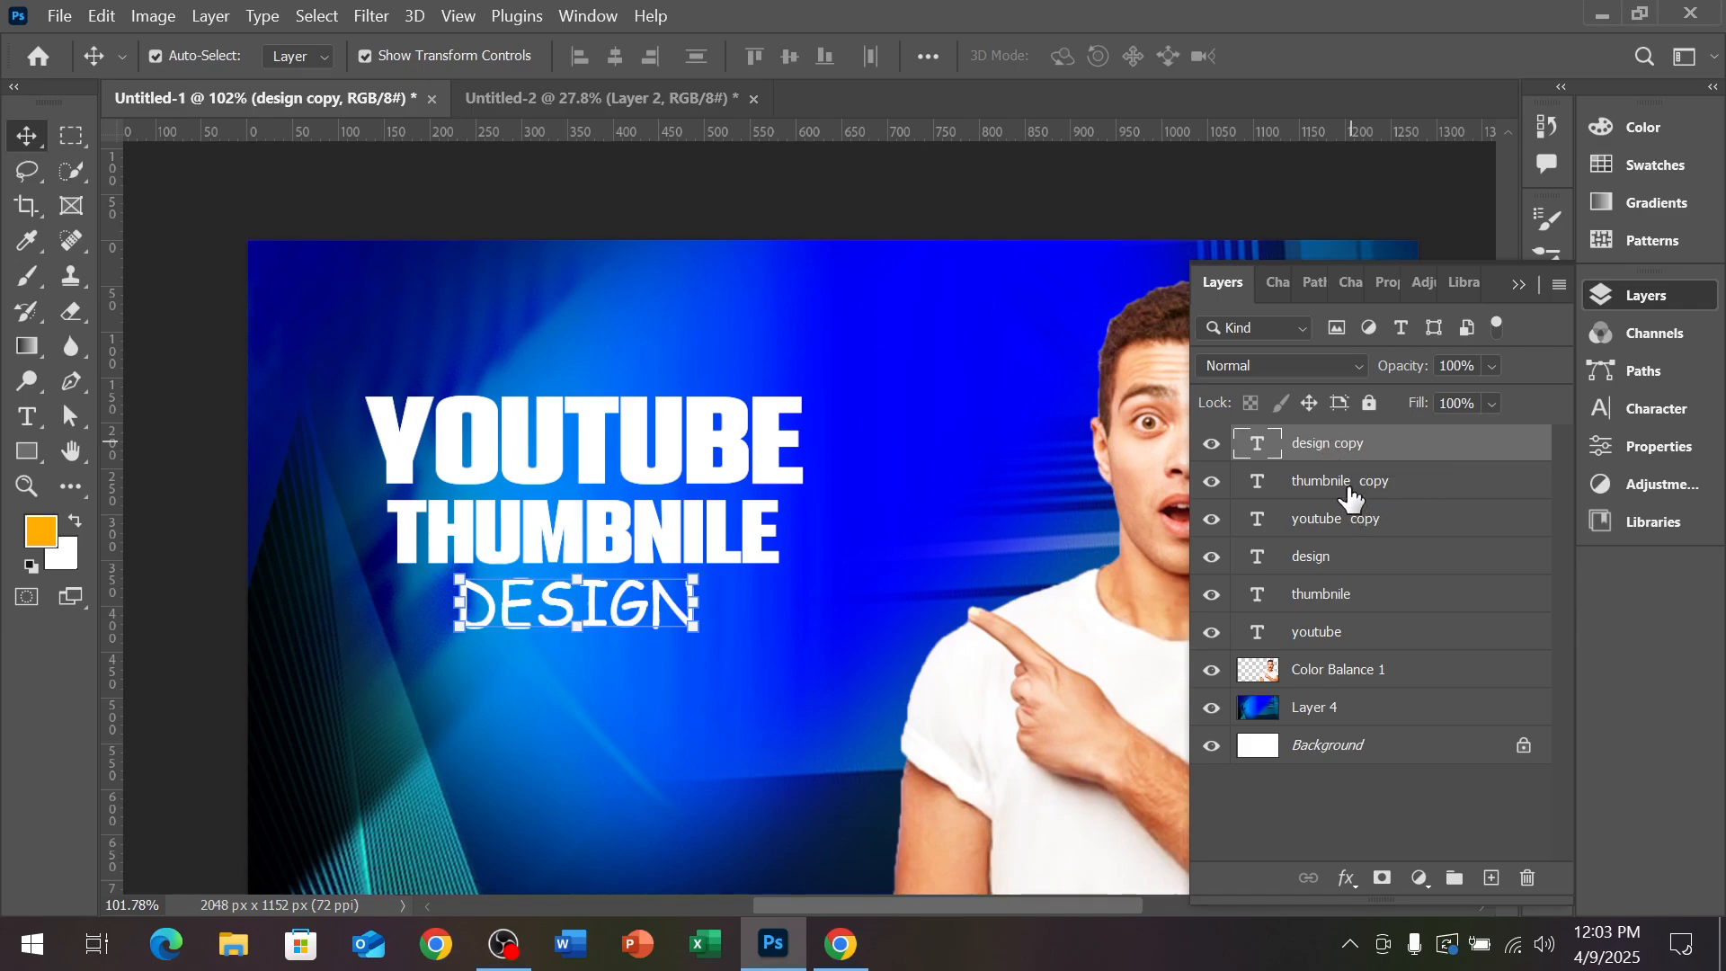
left_click(1347, 493)
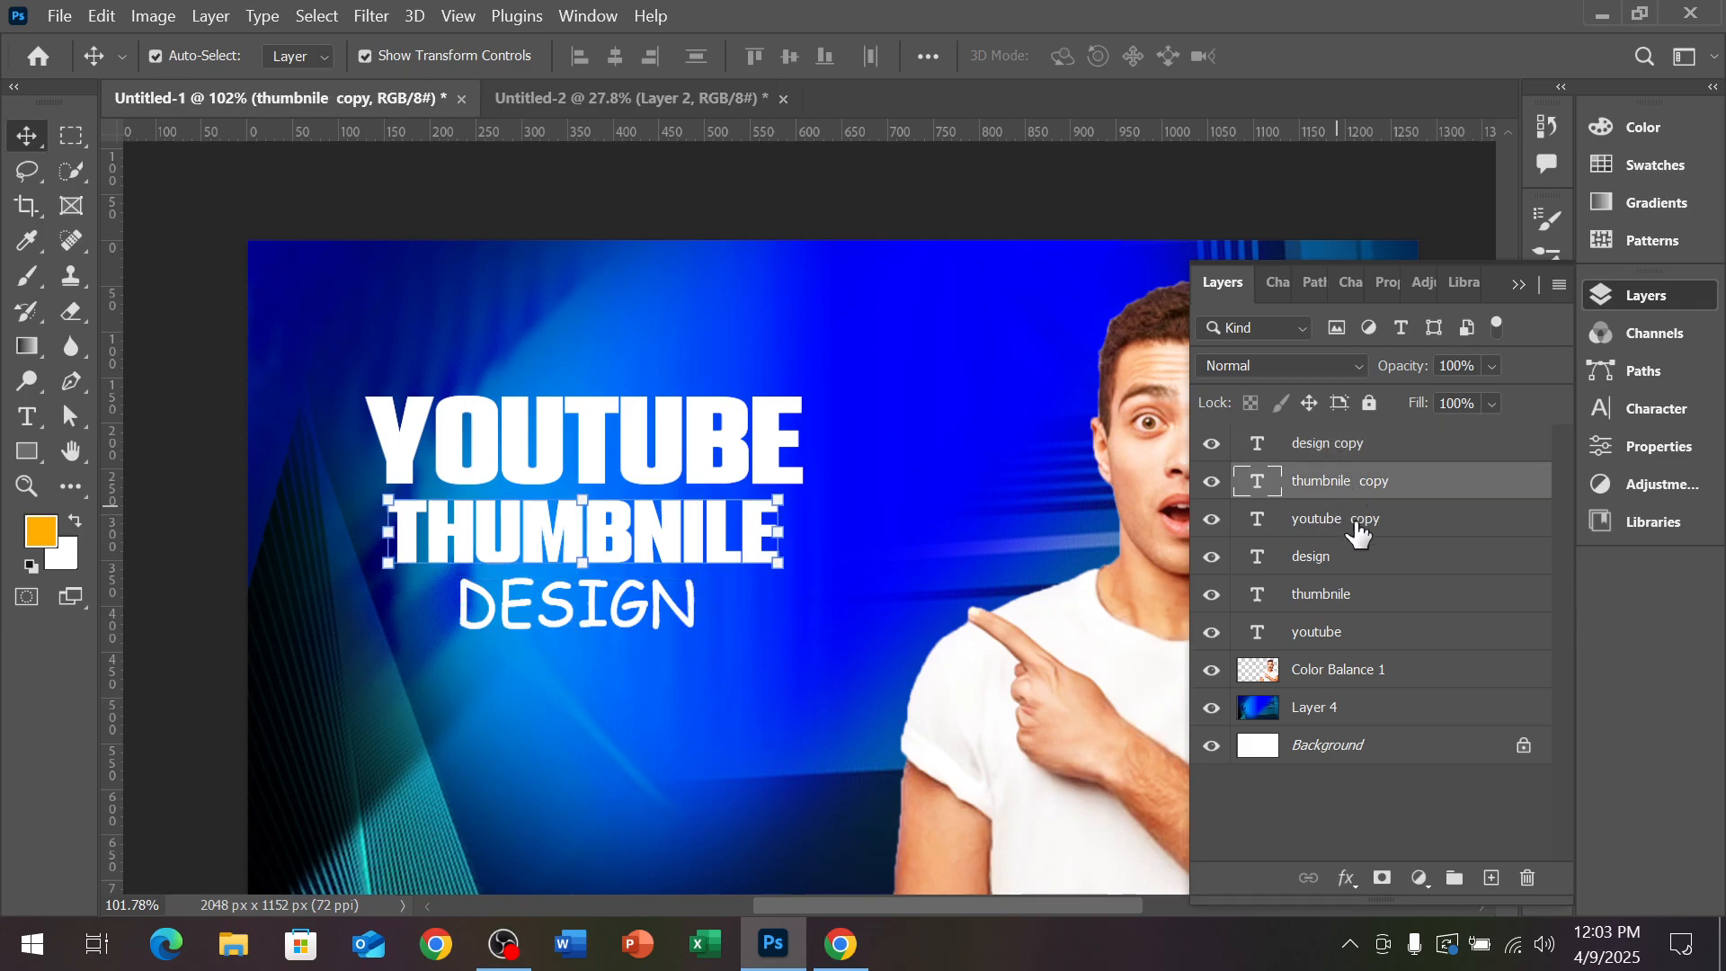
left_click(1356, 526)
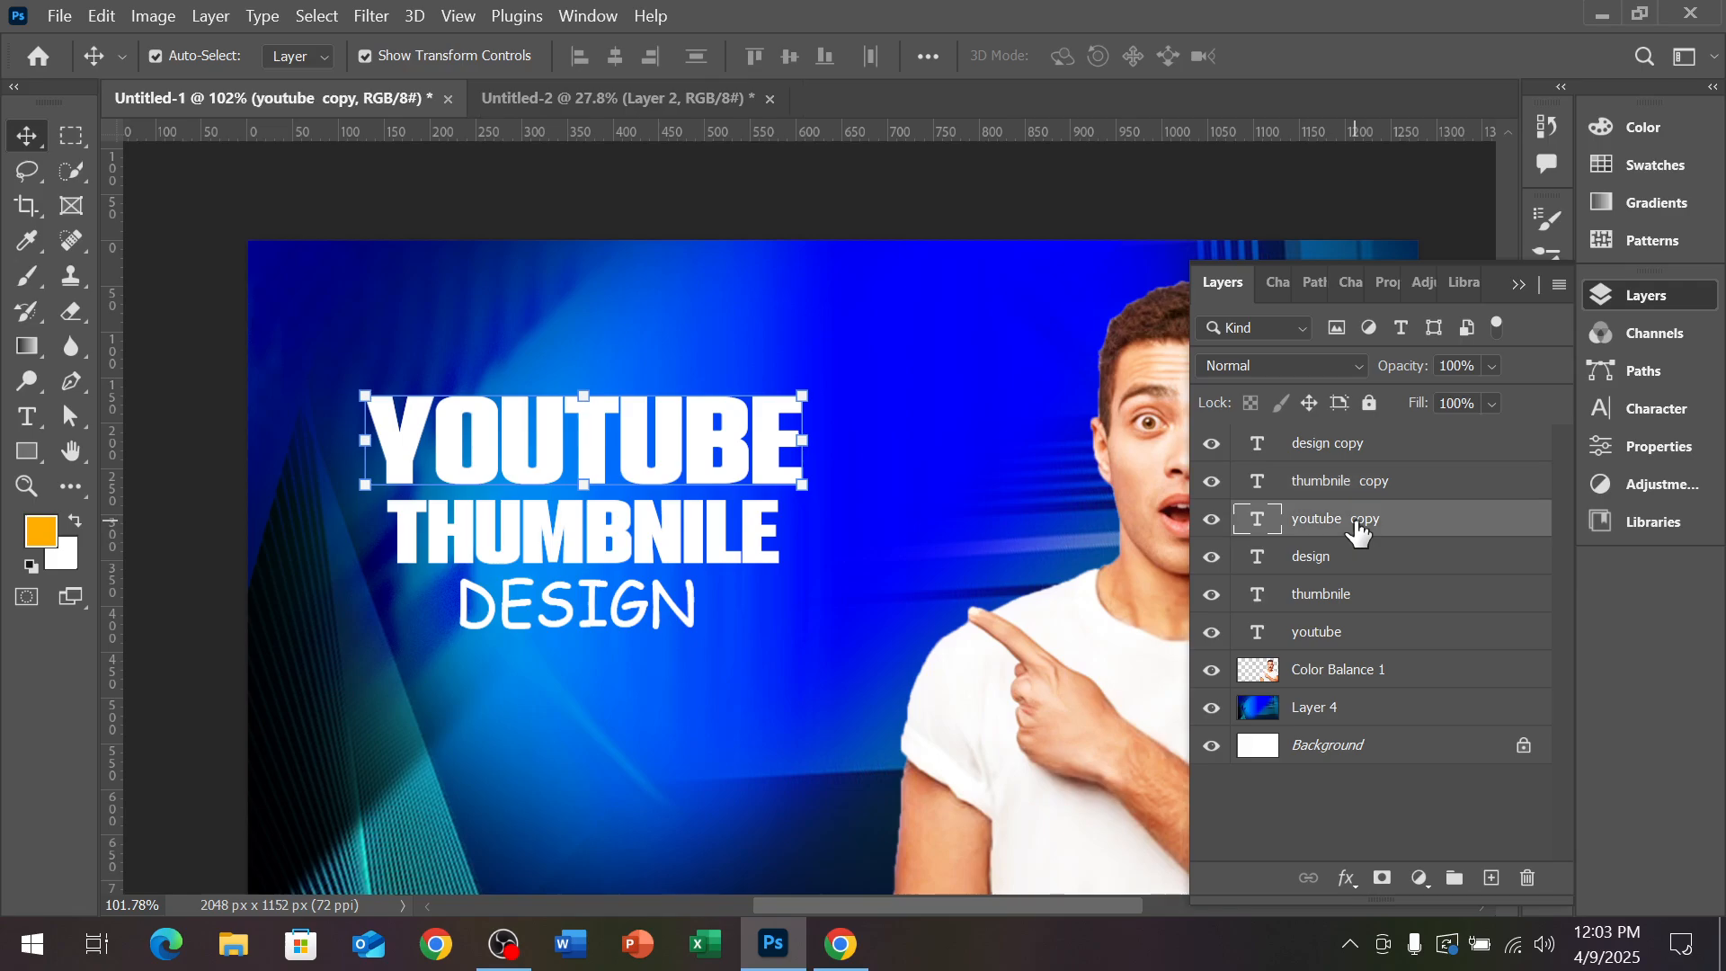
left_click(1346, 880)
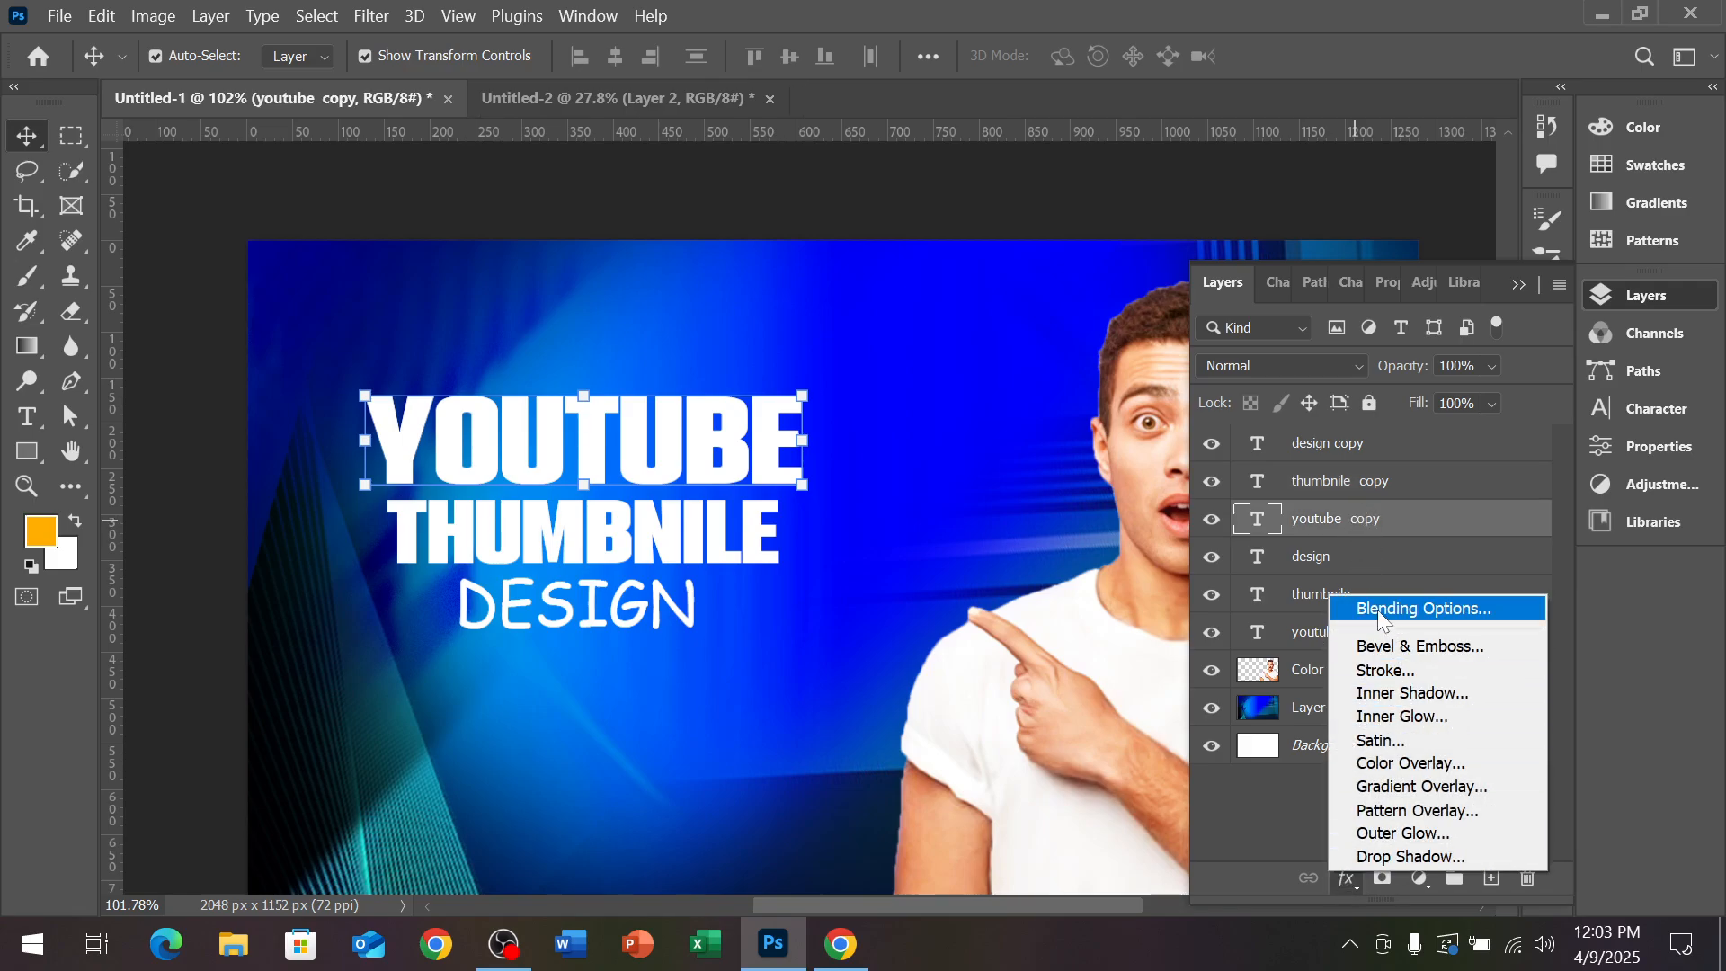
left_click(921, 606)
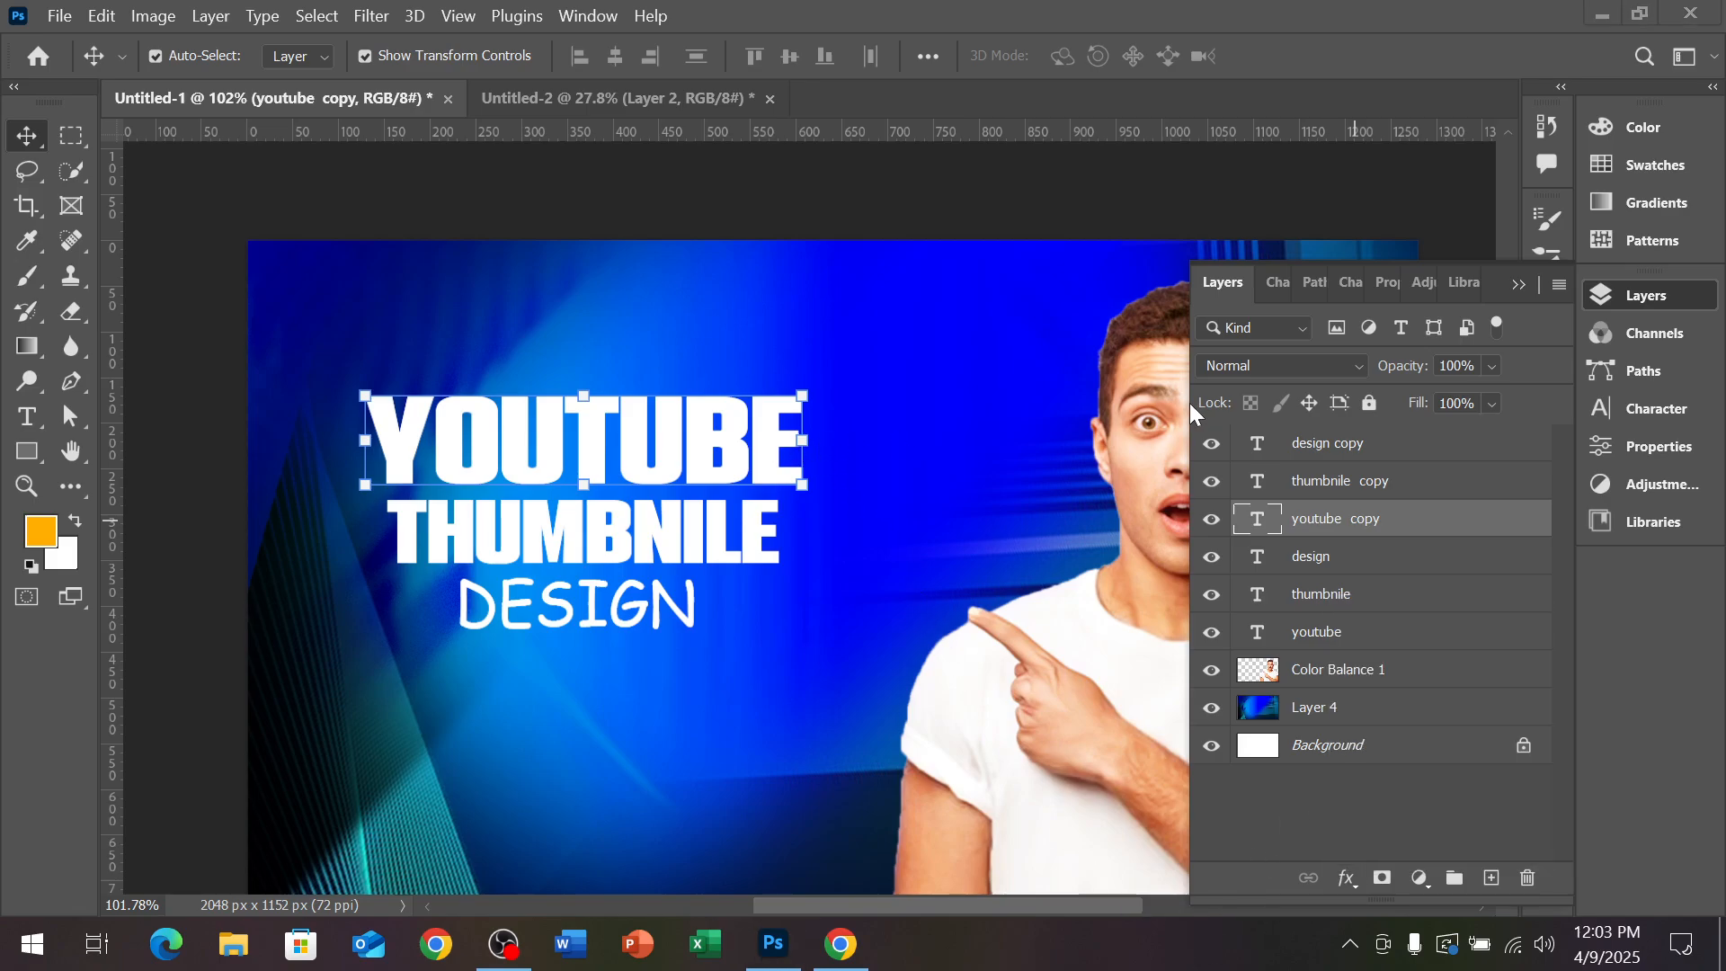
Delete the original youtube, thumbnile and design text layers, keeping only their copies
left_click(1385, 632)
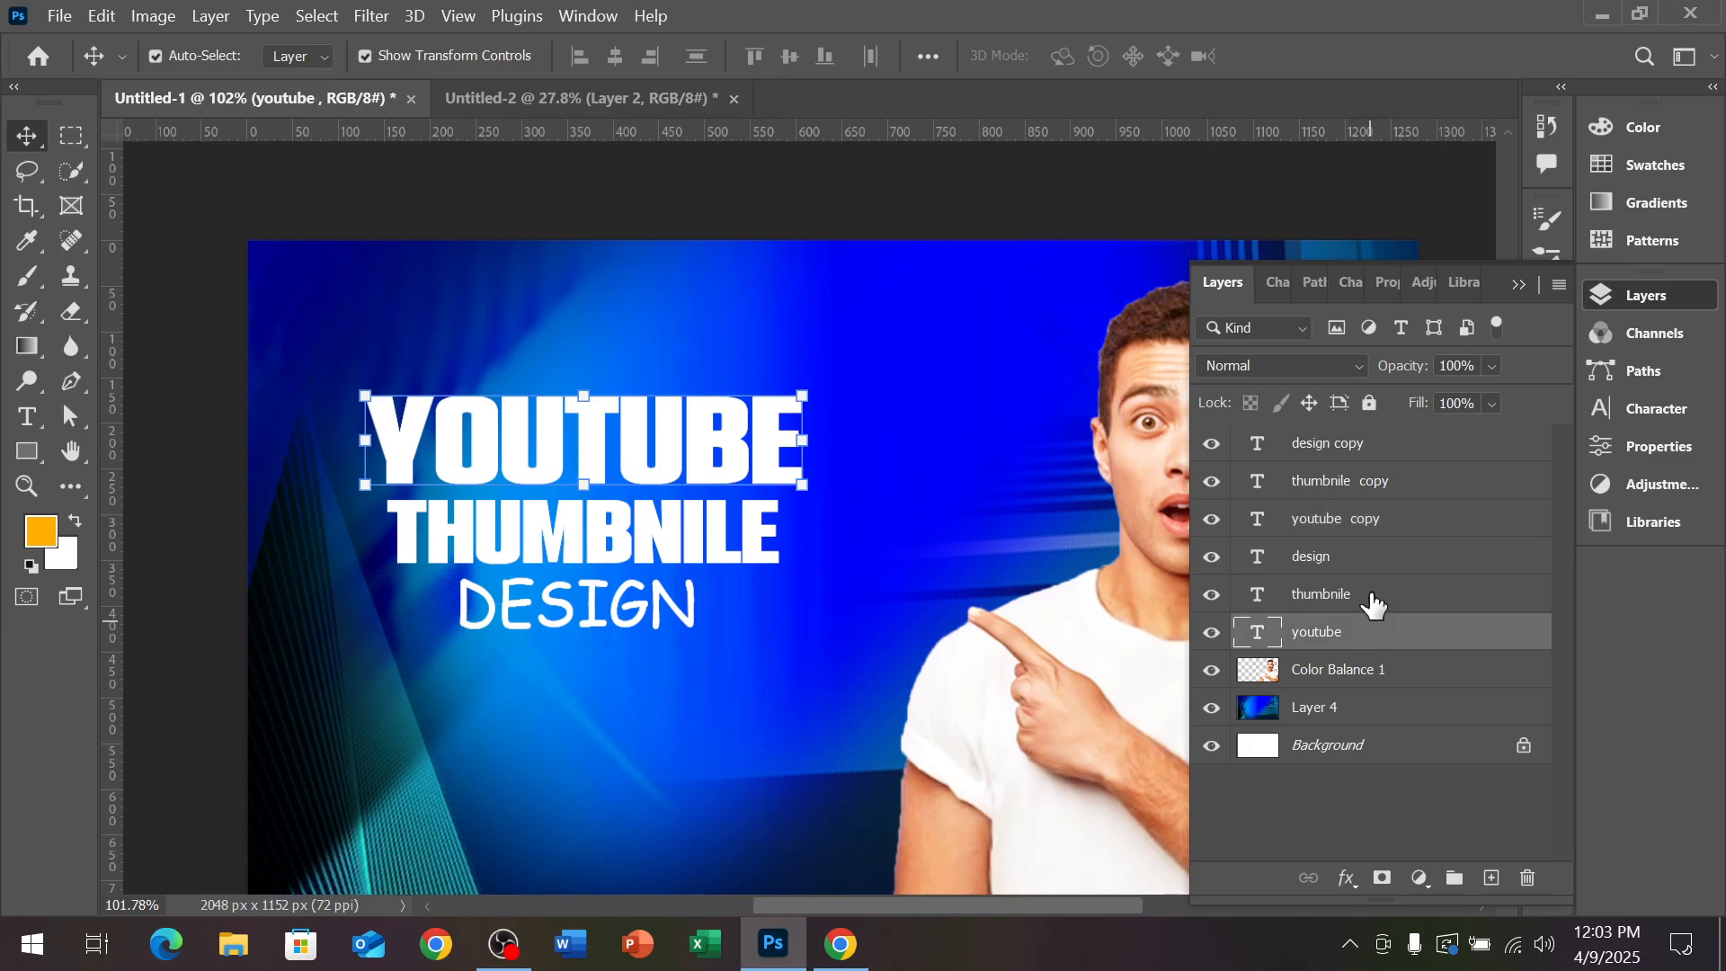
left_click(1372, 597, "ctrl")
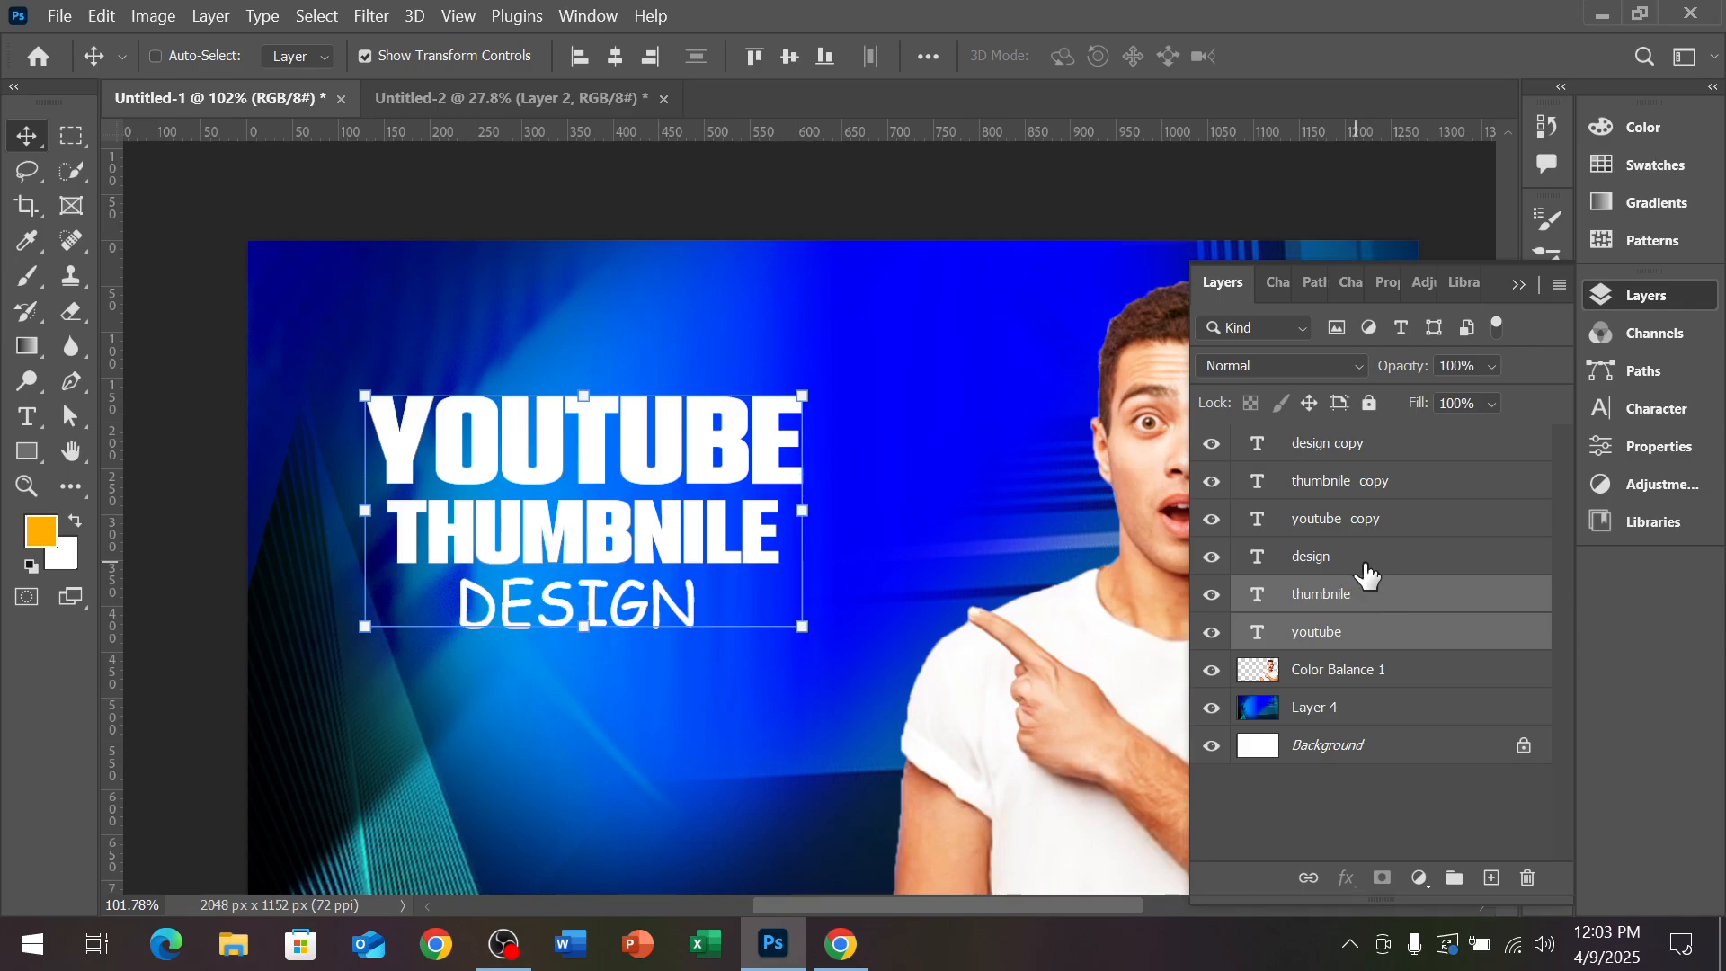
left_click(1358, 561, "ctrl")
key("Delete")
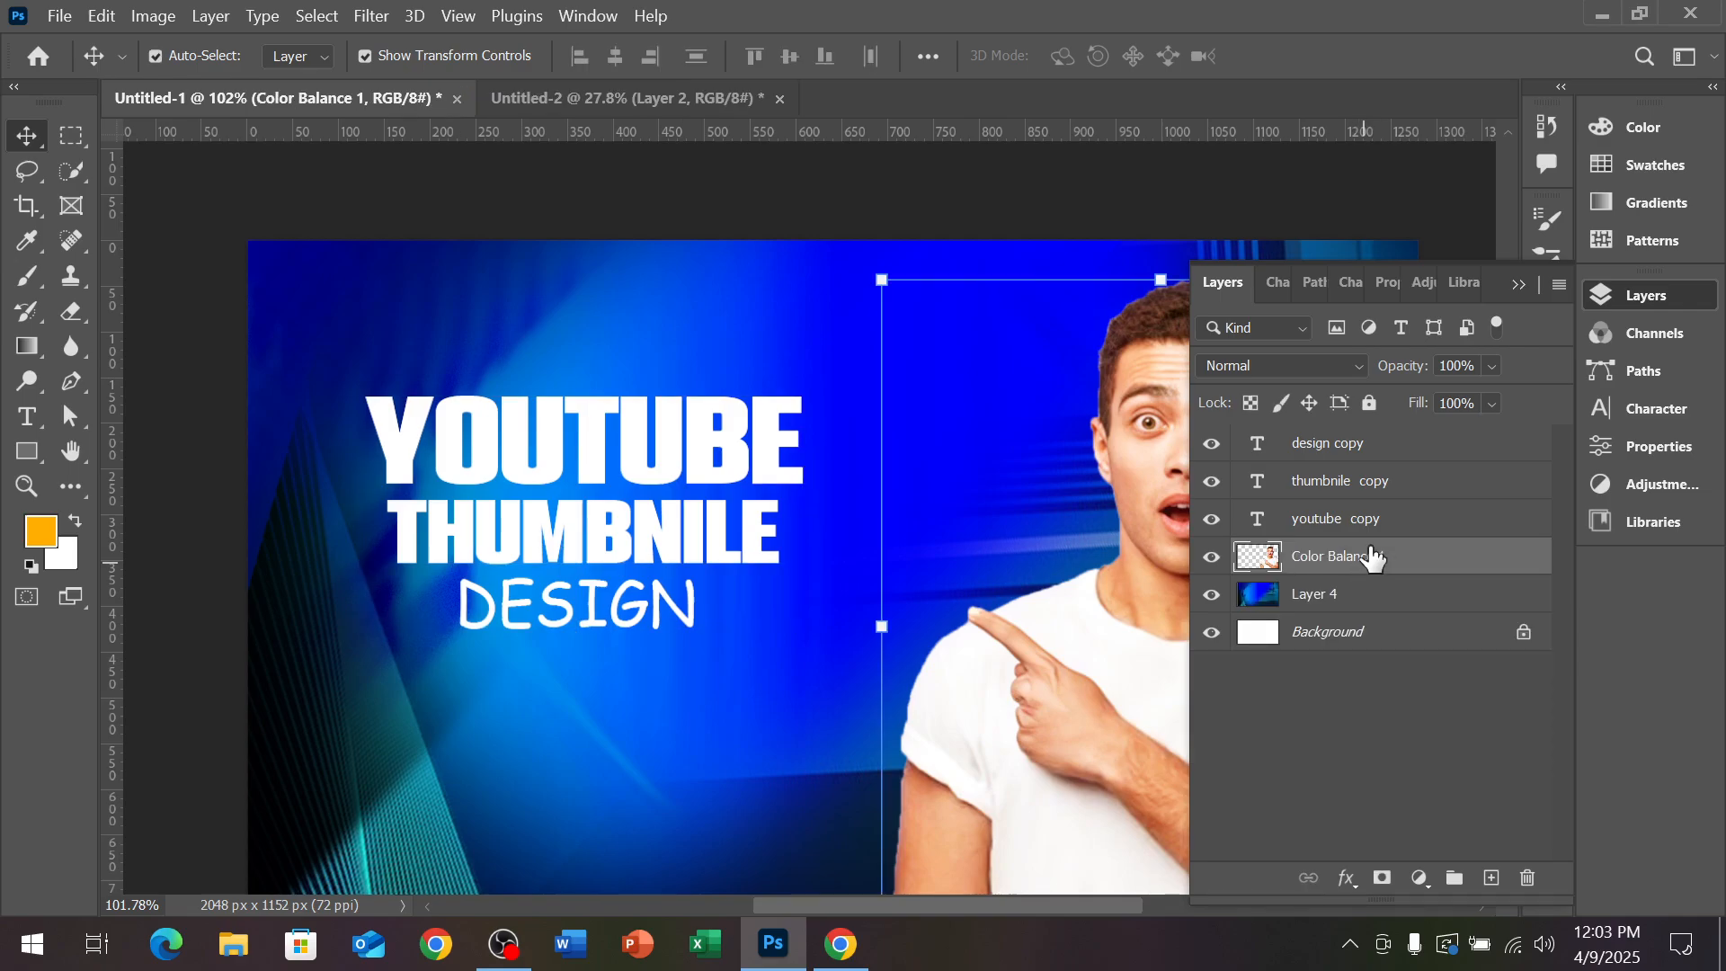
Stretch the YOUTUBE line wider horizontally, commit the transform, and shift it slightly up and to the left
left_click(621, 479)
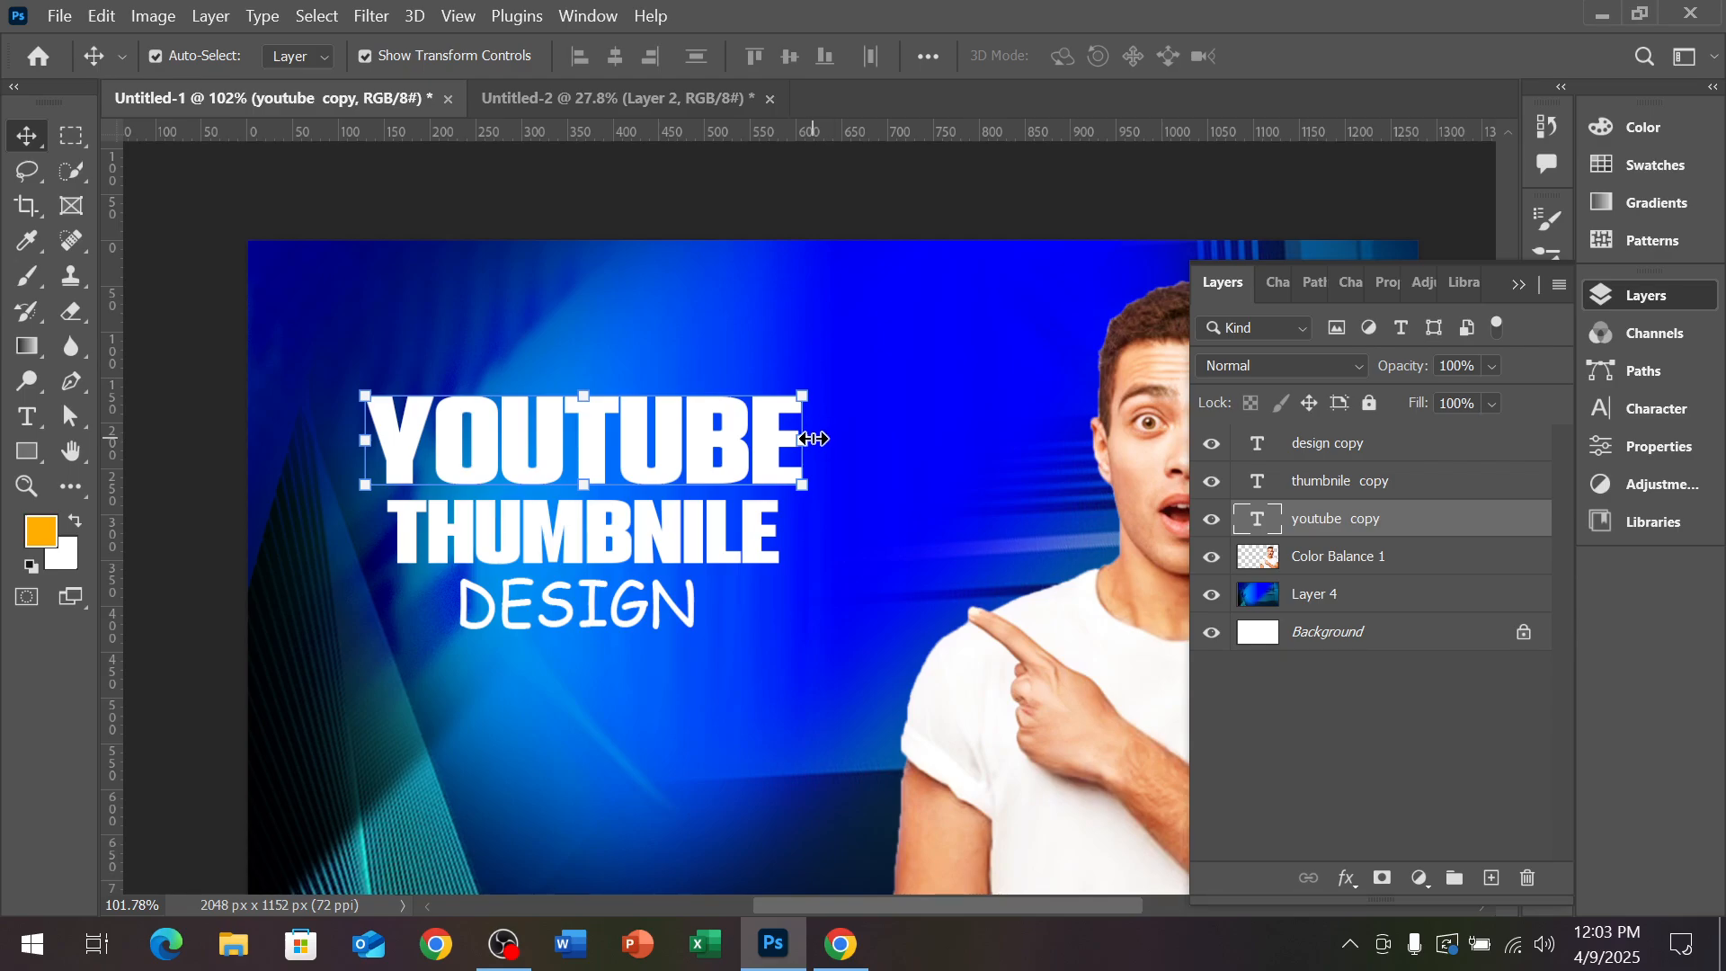
left_click_drag(814, 438, 928, 448)
key("ctrl+z")
key("Return")
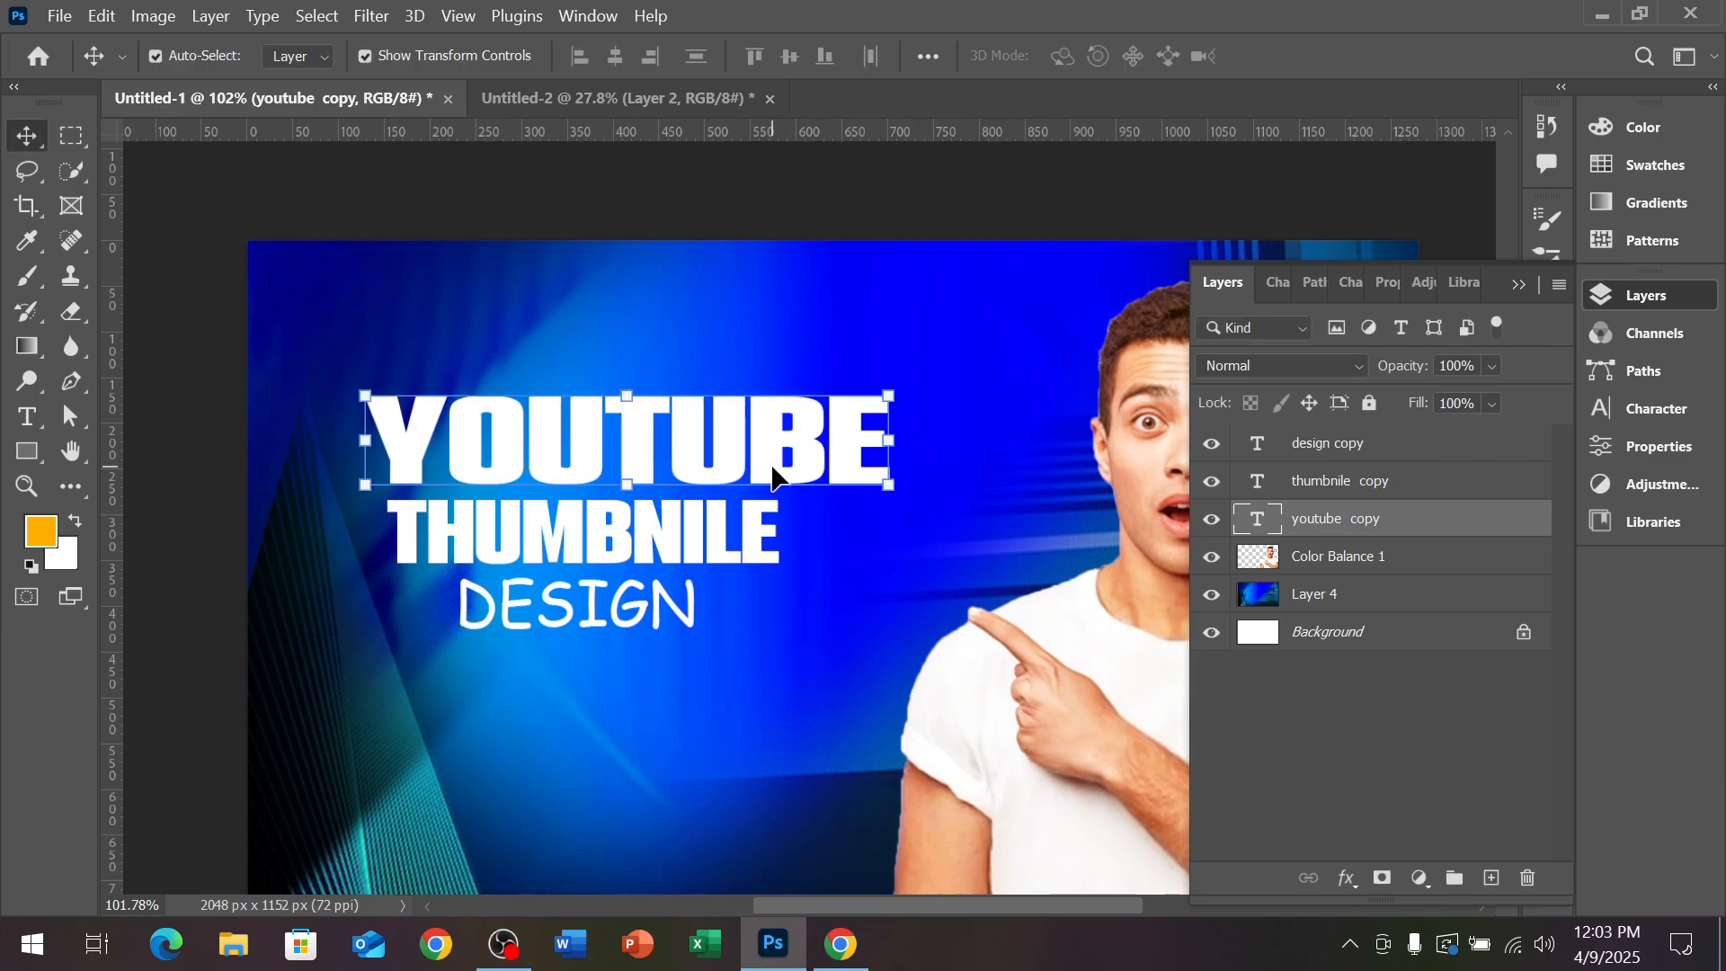
left_click_drag(773, 469, 773, 465)
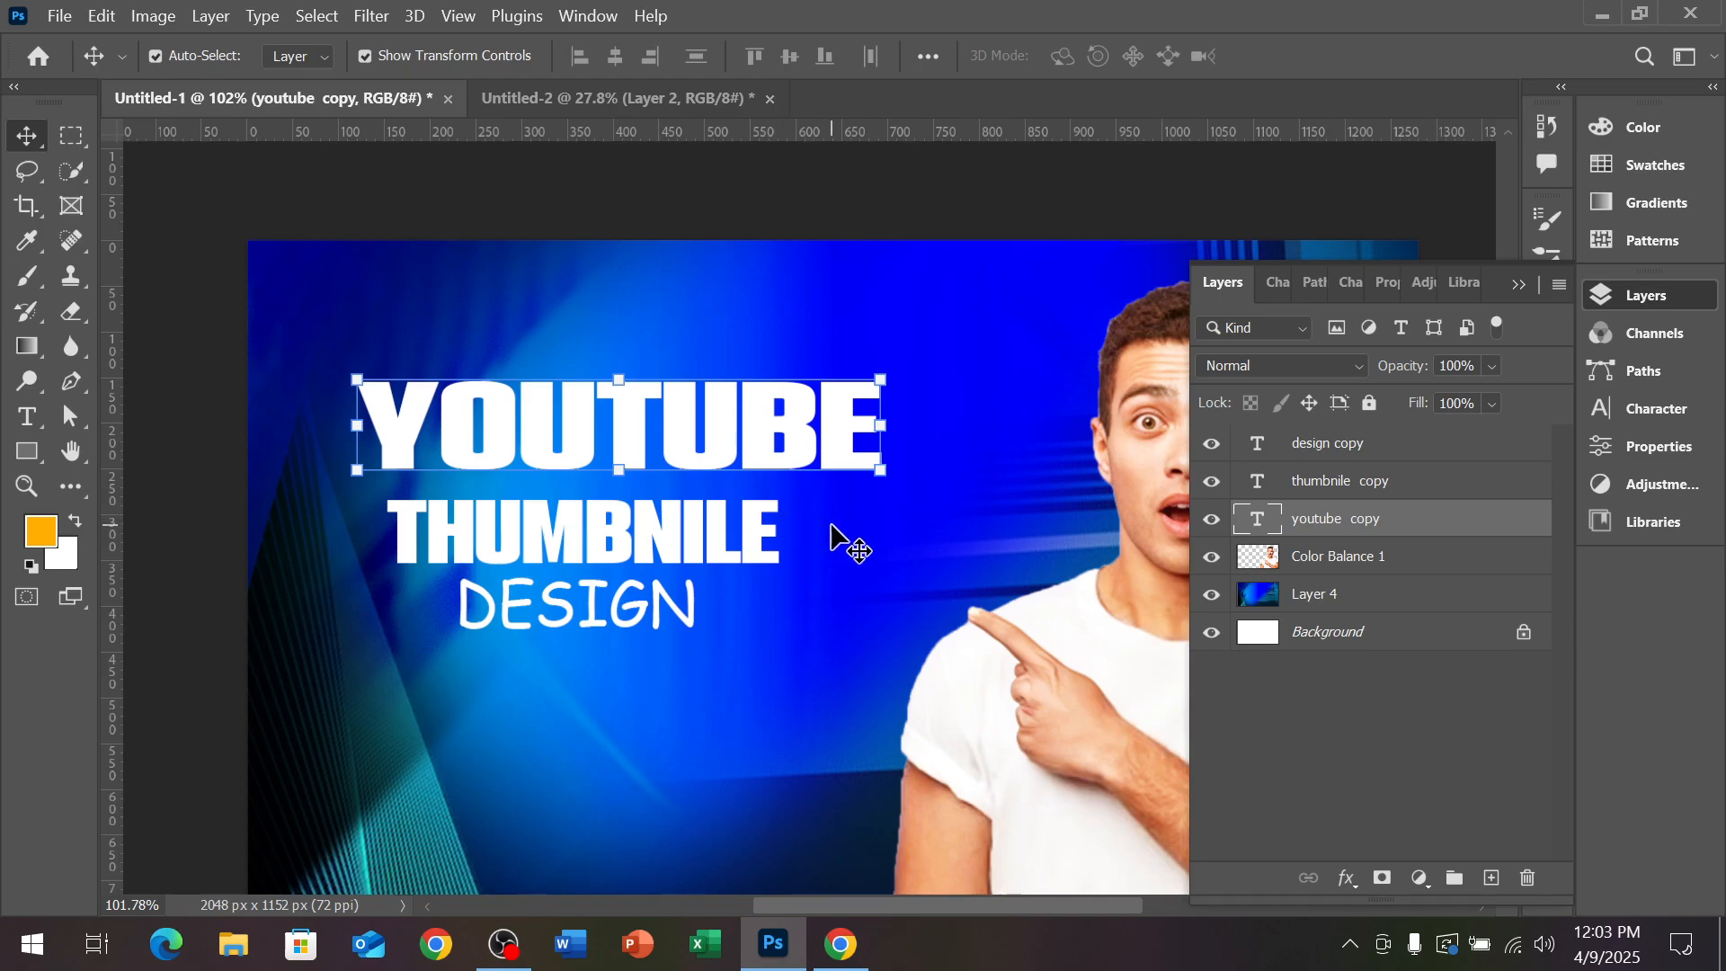
Shift the THUMBNILE and DESIGN lines right so both sit centred beneath the widened YOUTUBE line
left_click(703, 548)
mouse_move(679, 550)
left_mouse_down()
mouse_move(771, 539)
mouse_move(712, 546)
left_mouse_up()
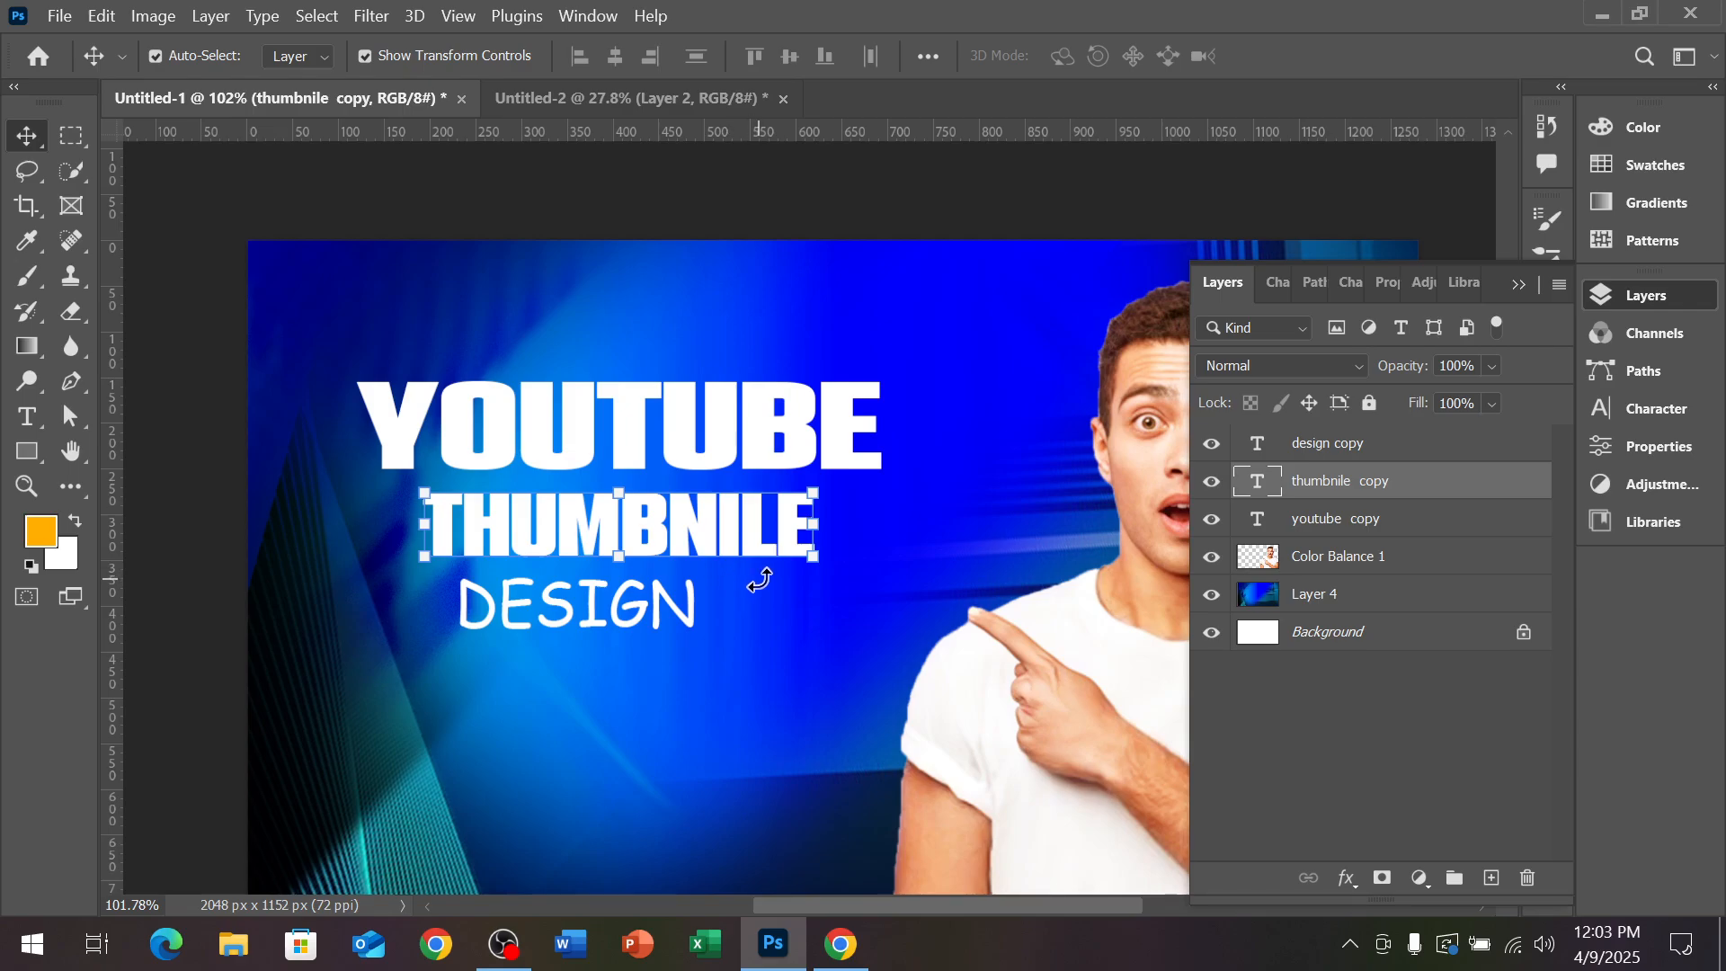
left_click(646, 600)
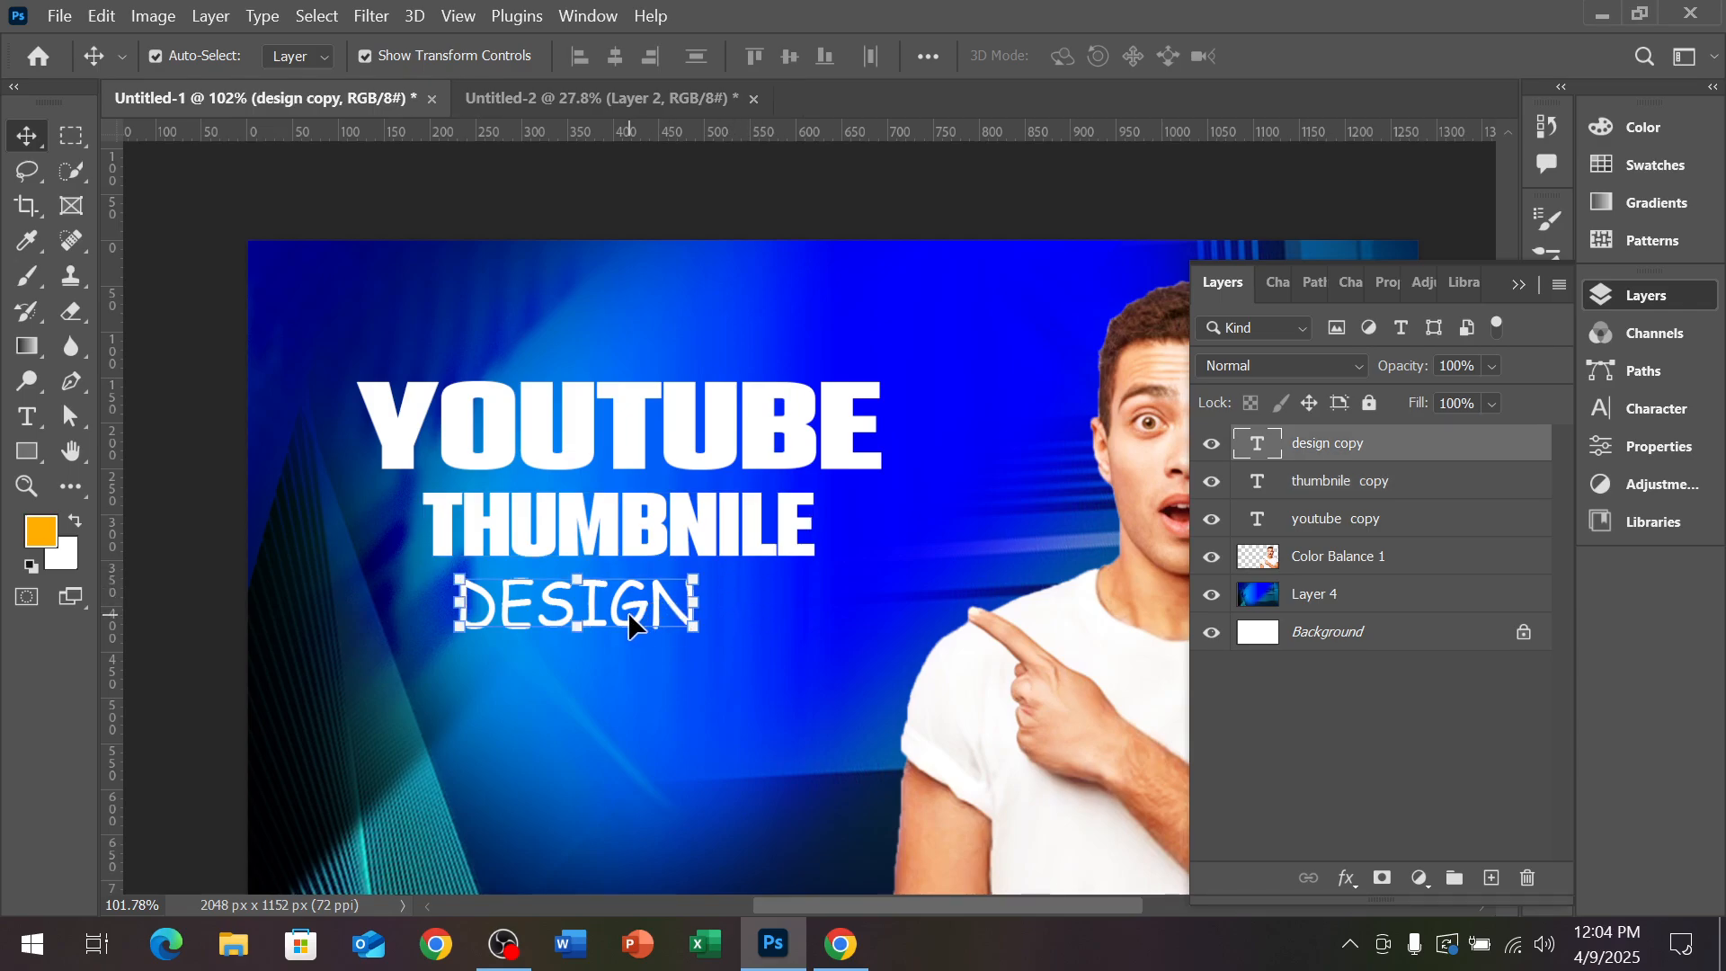
left_click_drag(633, 601, 662, 601)
Nudge the THUMBNILE line slightly upward, closer to YOUTUBE
left_click(657, 532)
key("Up")
key("Up")
key("Up")
key("Up")
key("Up")
key("Up")
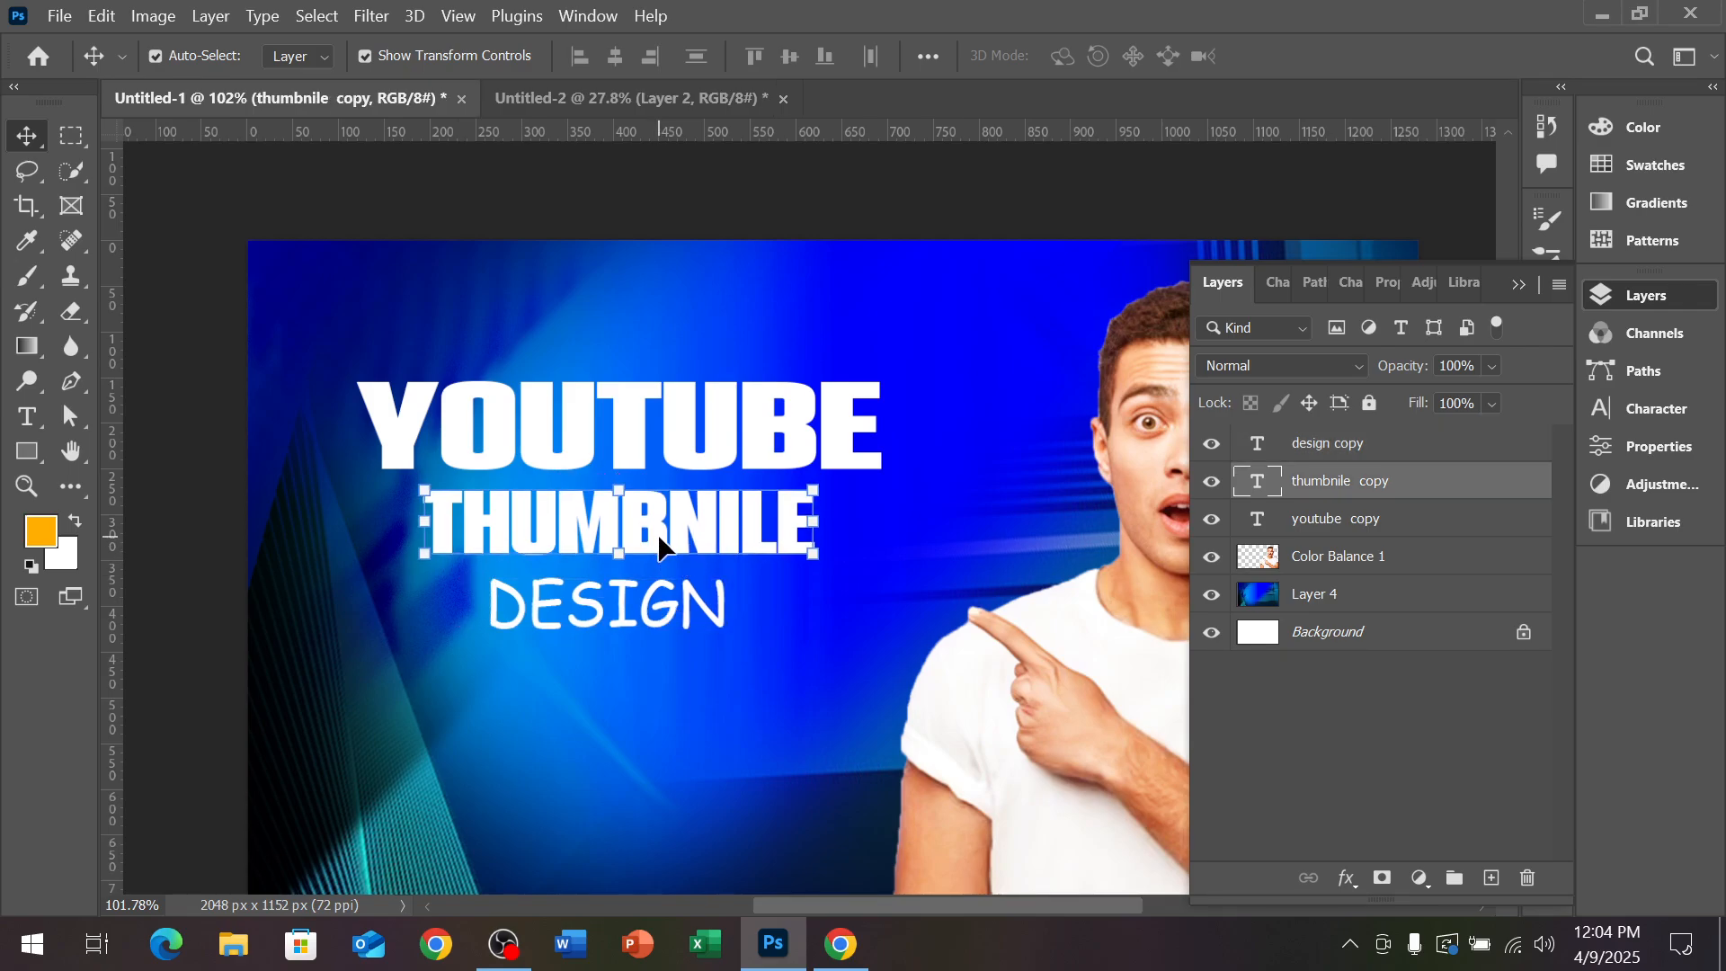
Nudge the DESIGN line upward to tighten its gap below THUMBNILE
left_click(662, 600)
key("Up")
key("Up")
key("Up")
key("Up")
key("Up")
key("Up")
key("Up")
key("Up")
key("Up")
key("Up")
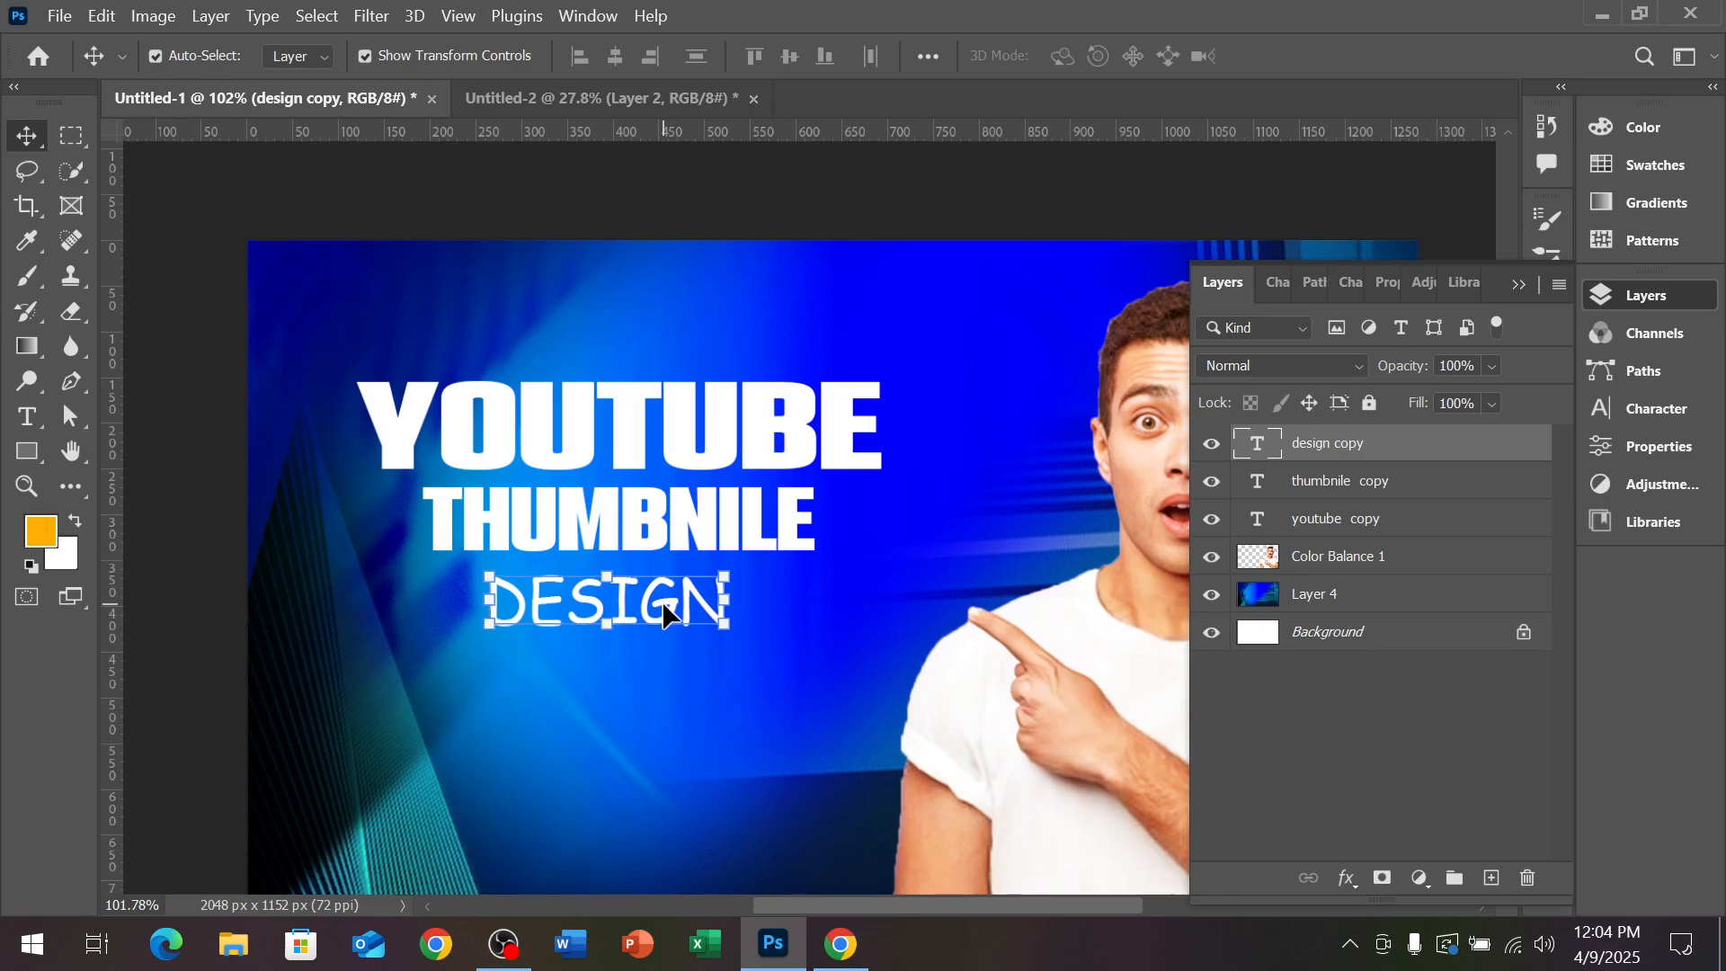
Select the YOUTUBE, THUMBNILE and DESIGN text layers and duplicate them
left_click(734, 455)
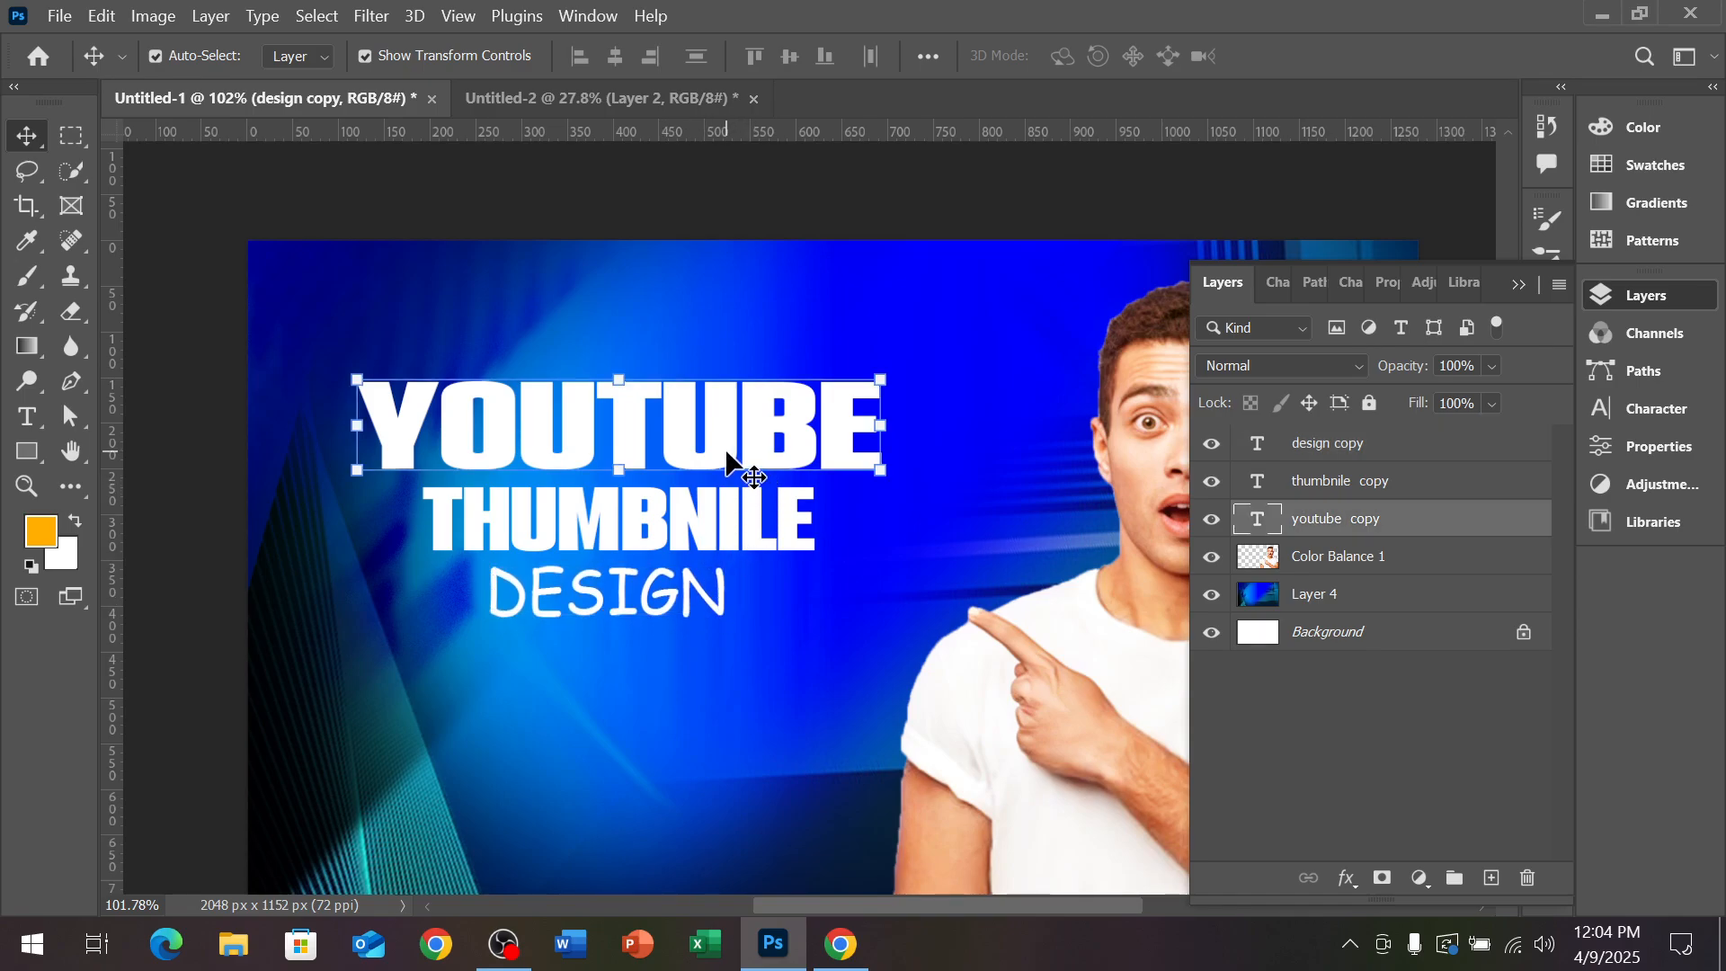
left_click(1368, 485, "ctrl")
left_click(1371, 449, "ctrl")
key("ctrl+j")
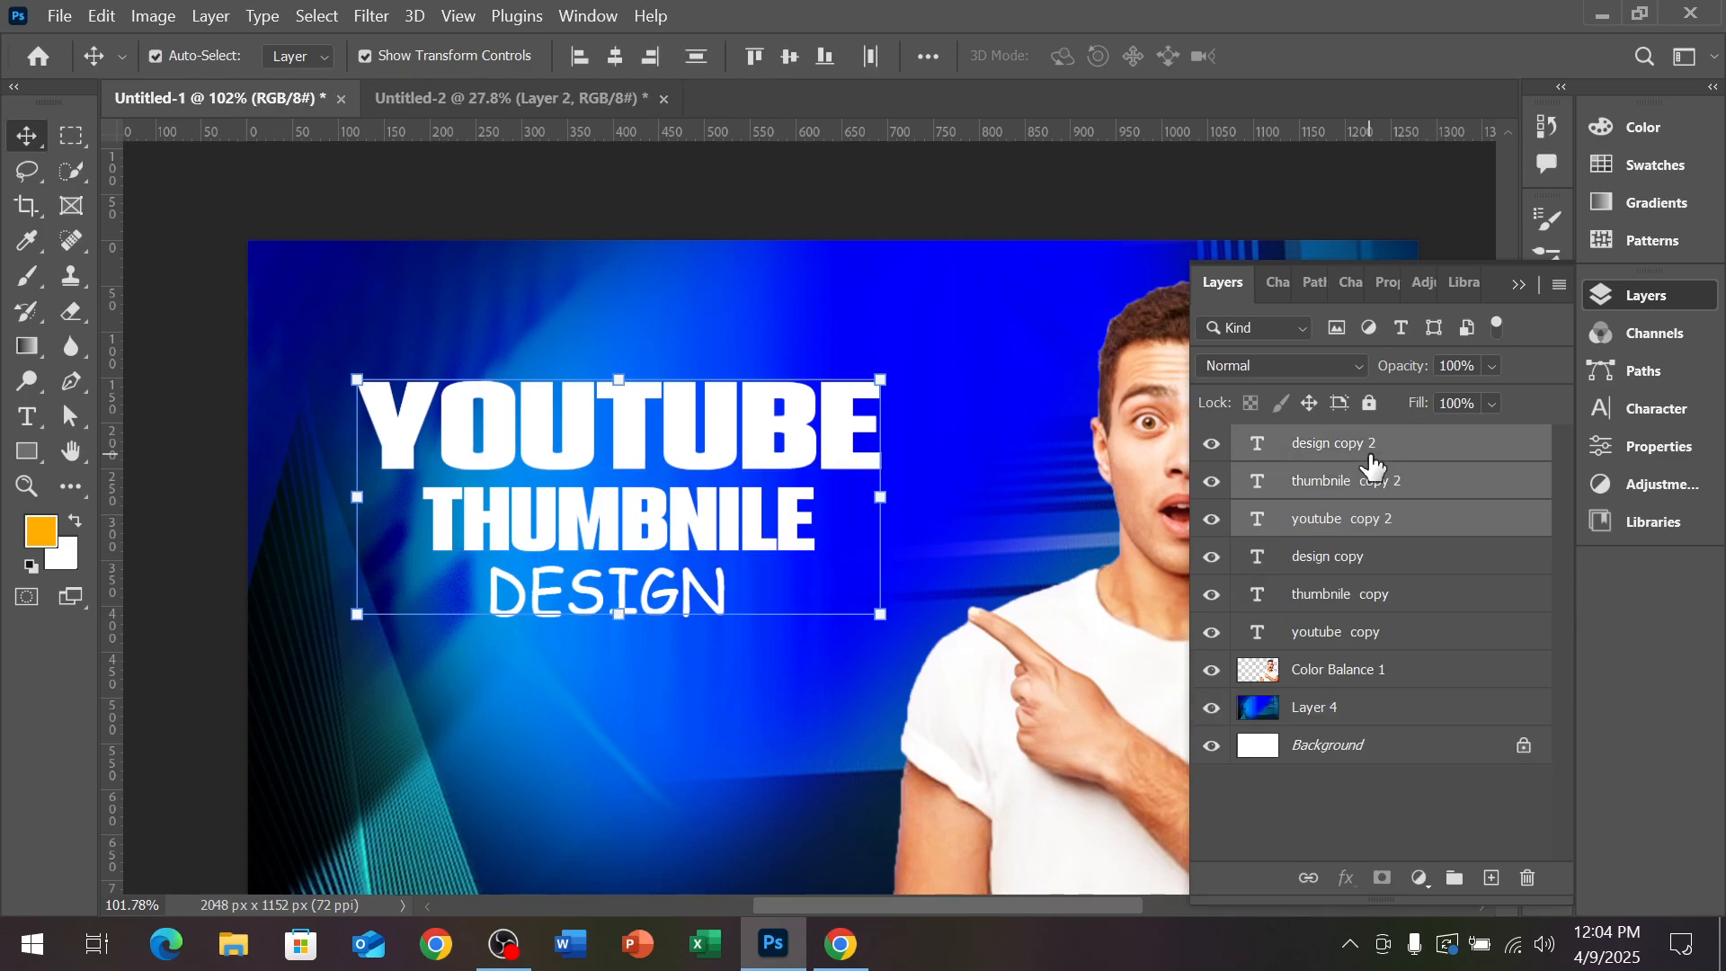
Add a Stroke layer effect coloured black (000000) to the upper duplicate of the YOUTUBE text layer
left_click(1344, 514)
left_click(1329, 494)
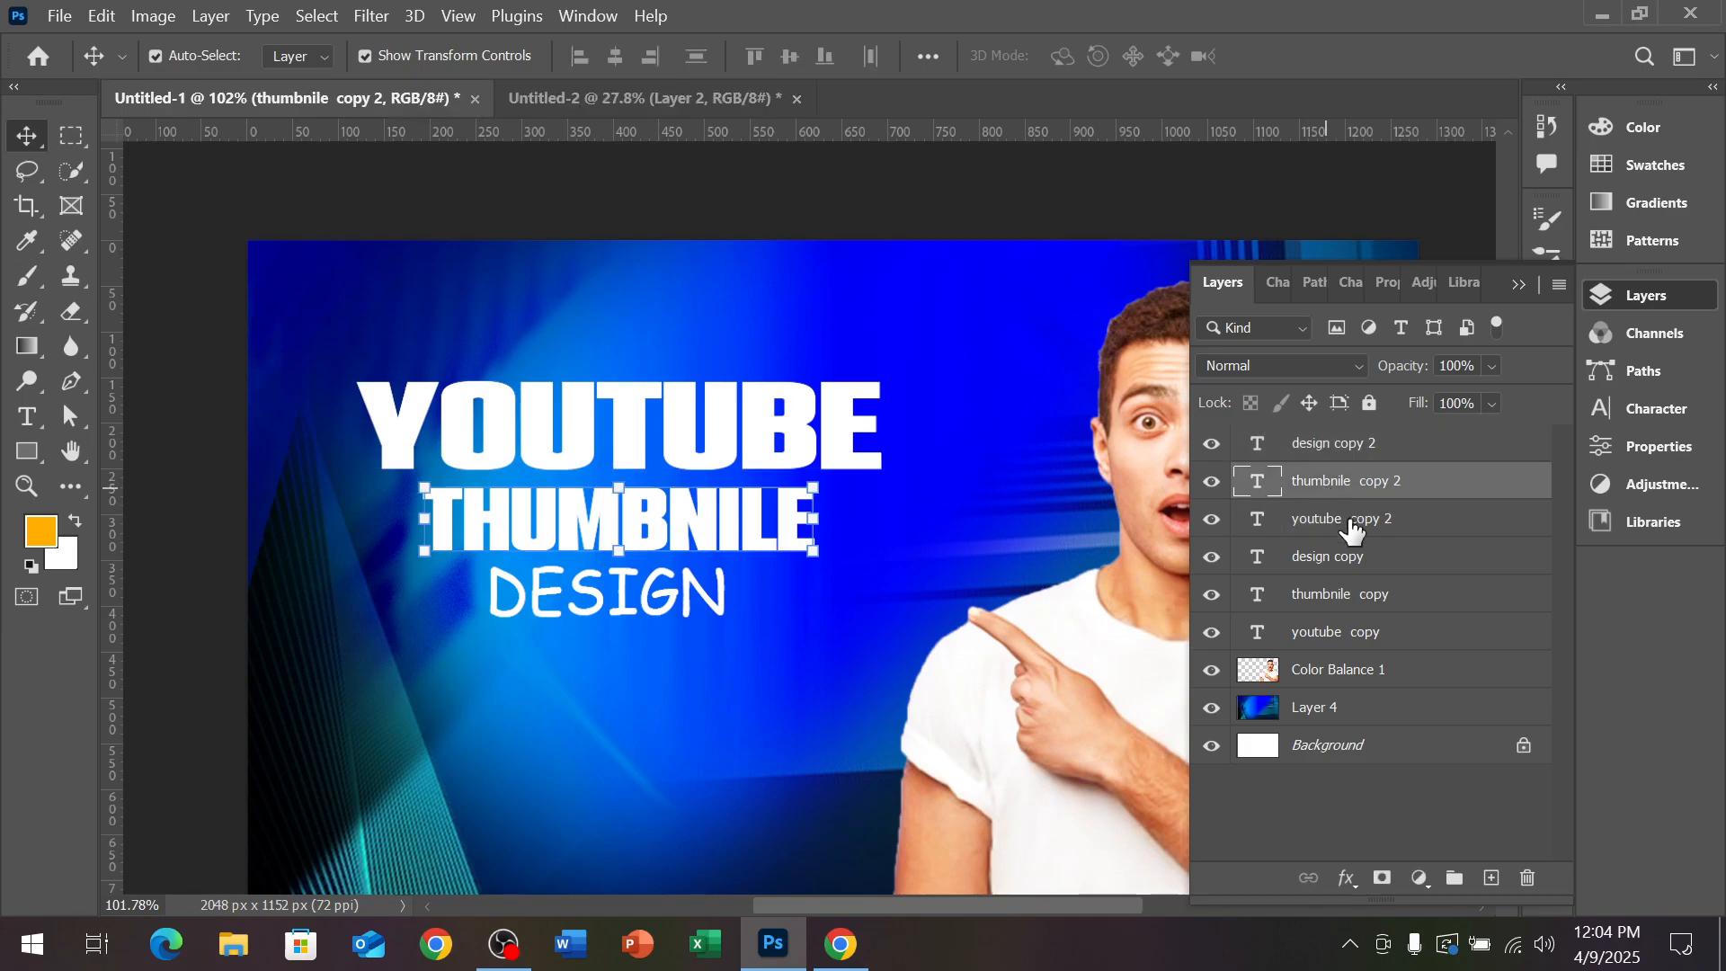
left_click(1349, 526)
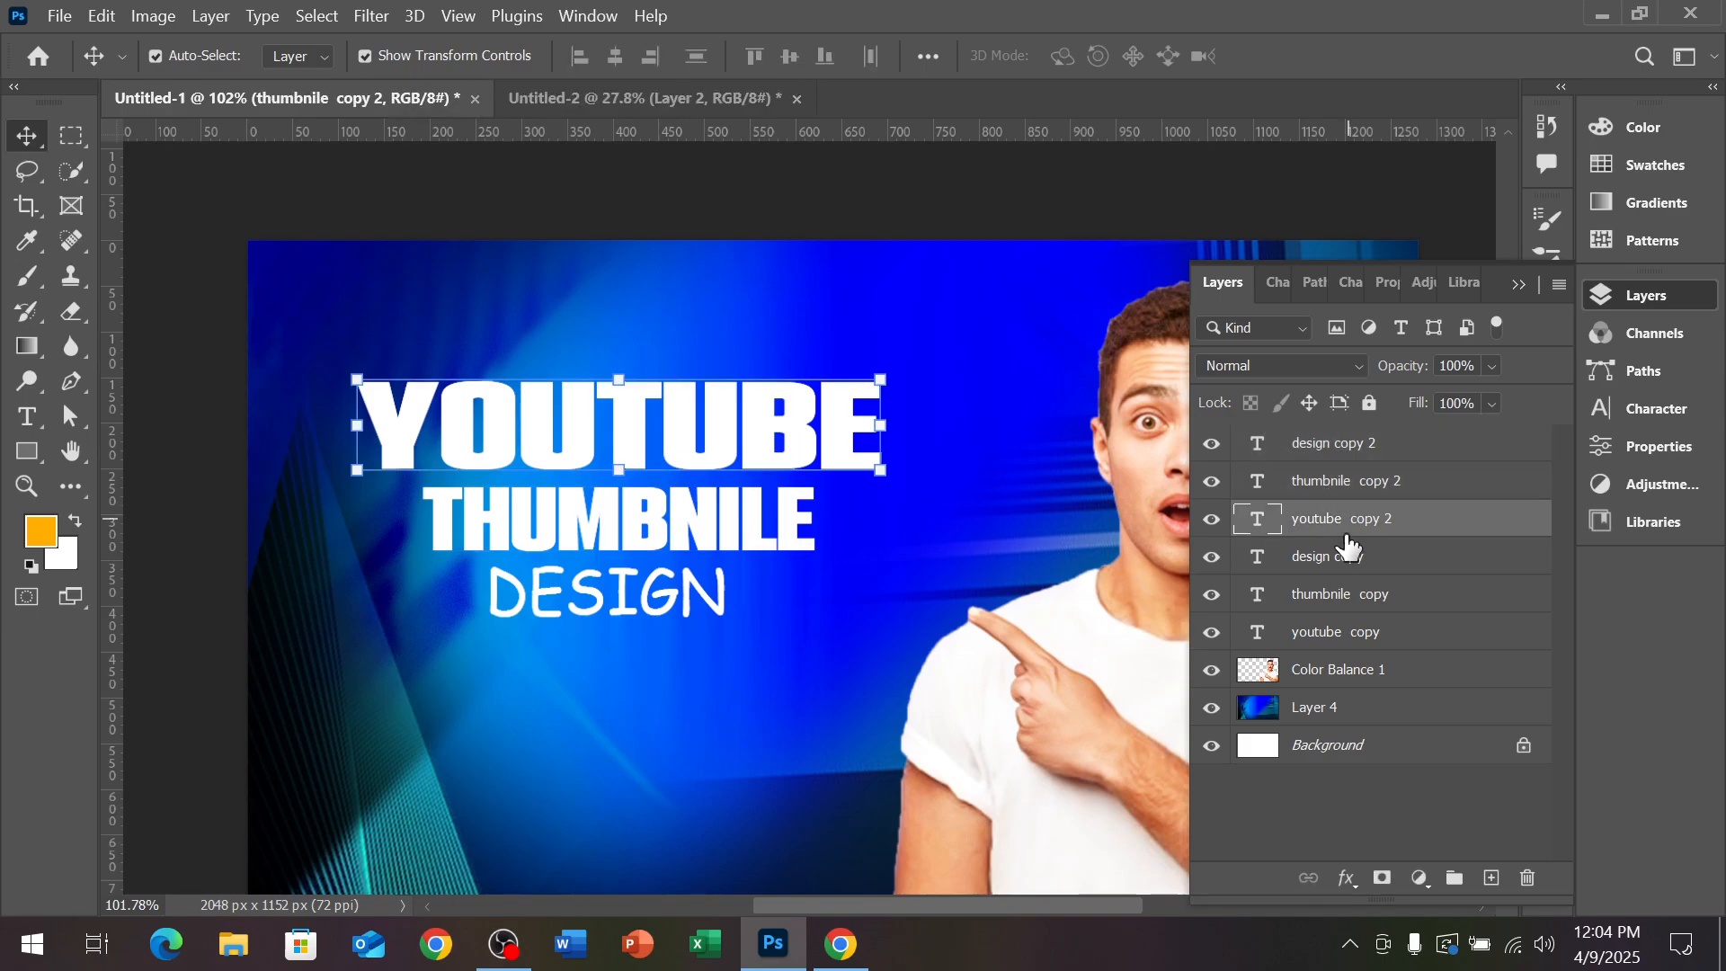
left_click(1347, 883)
left_click(1406, 620)
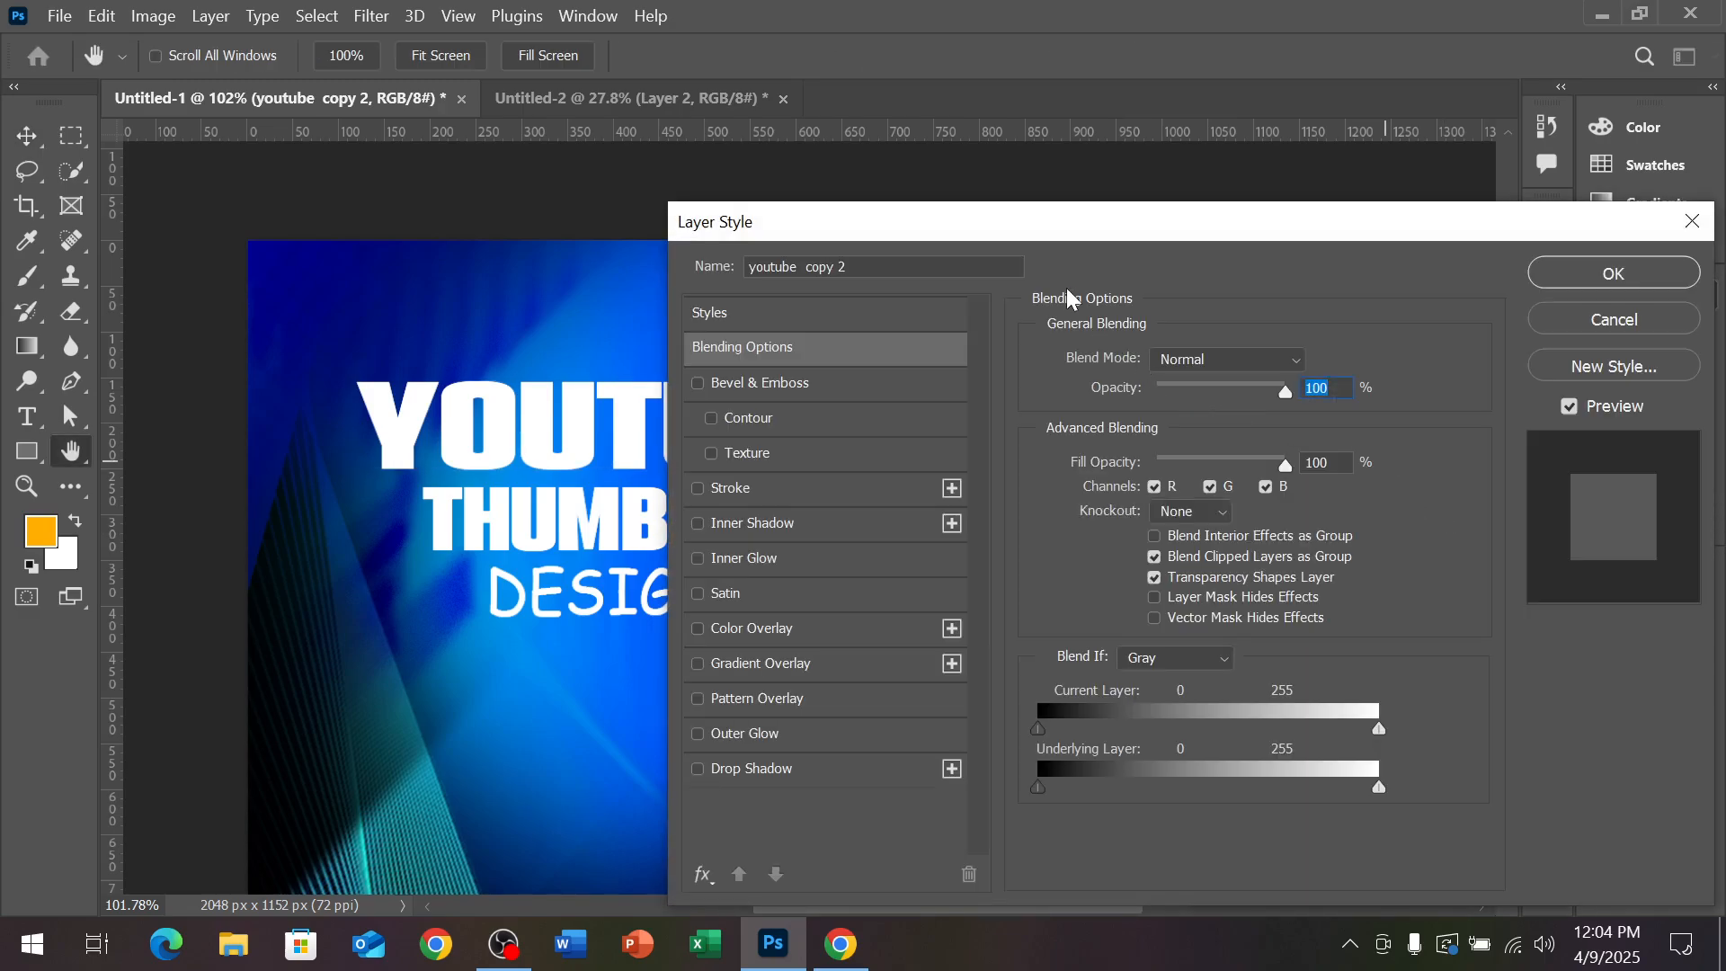
left_click_drag(1058, 234, 1218, 232)
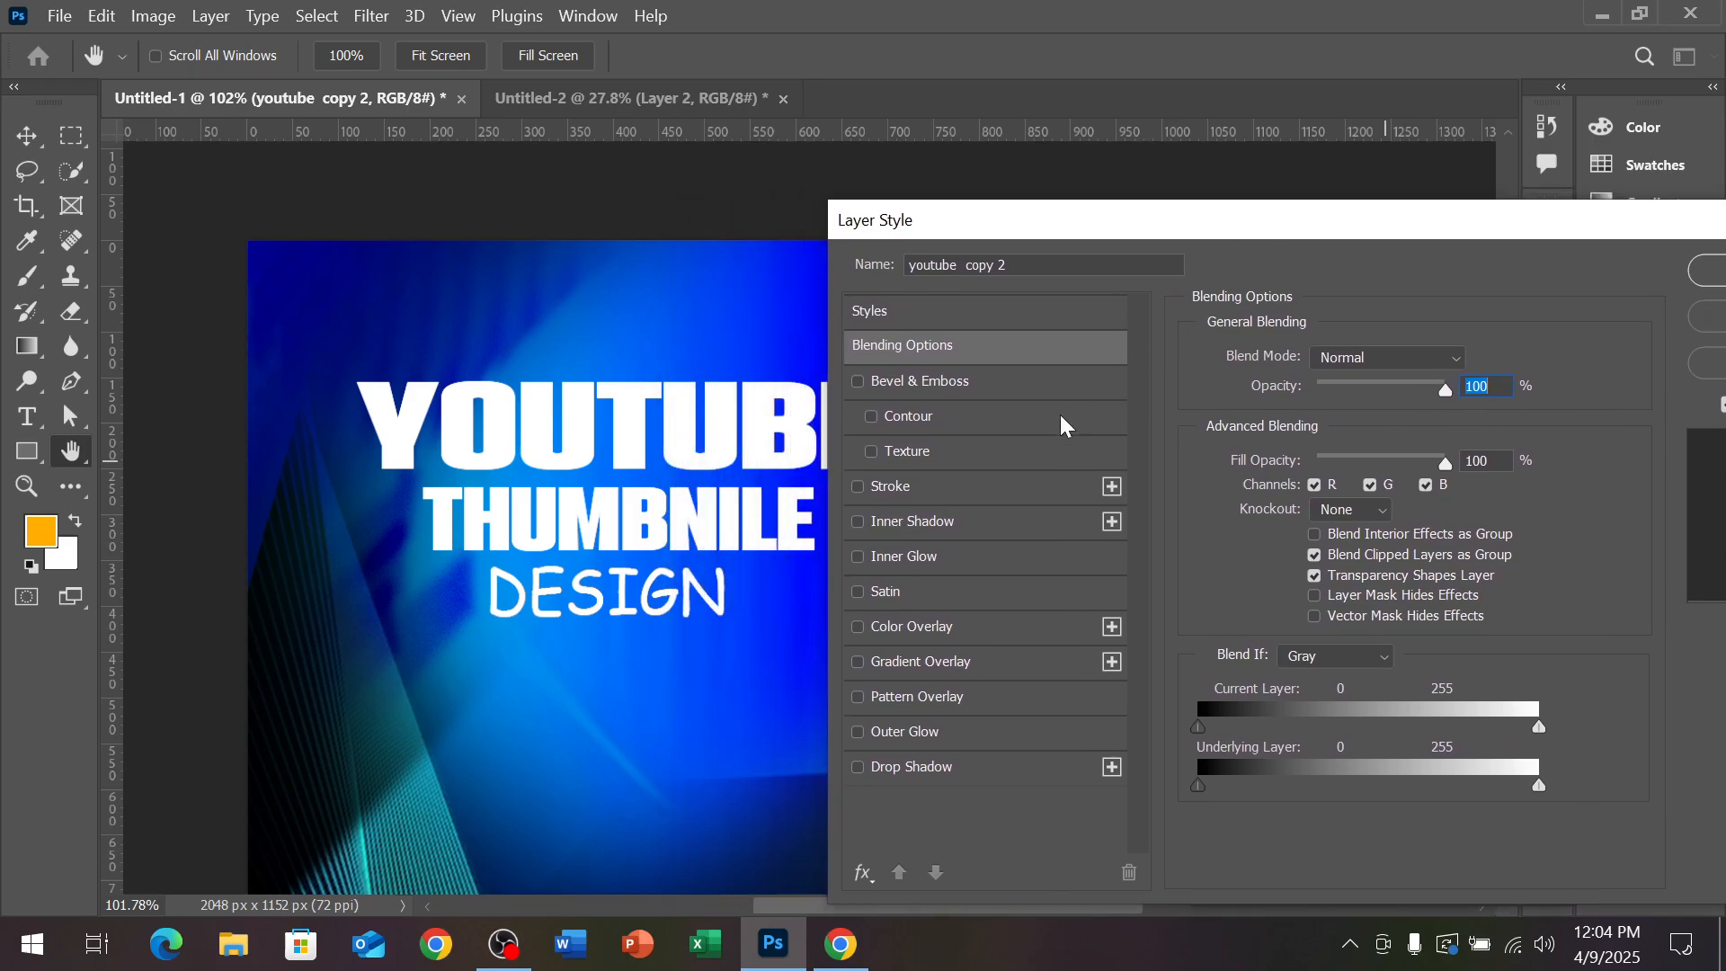
left_click(900, 487)
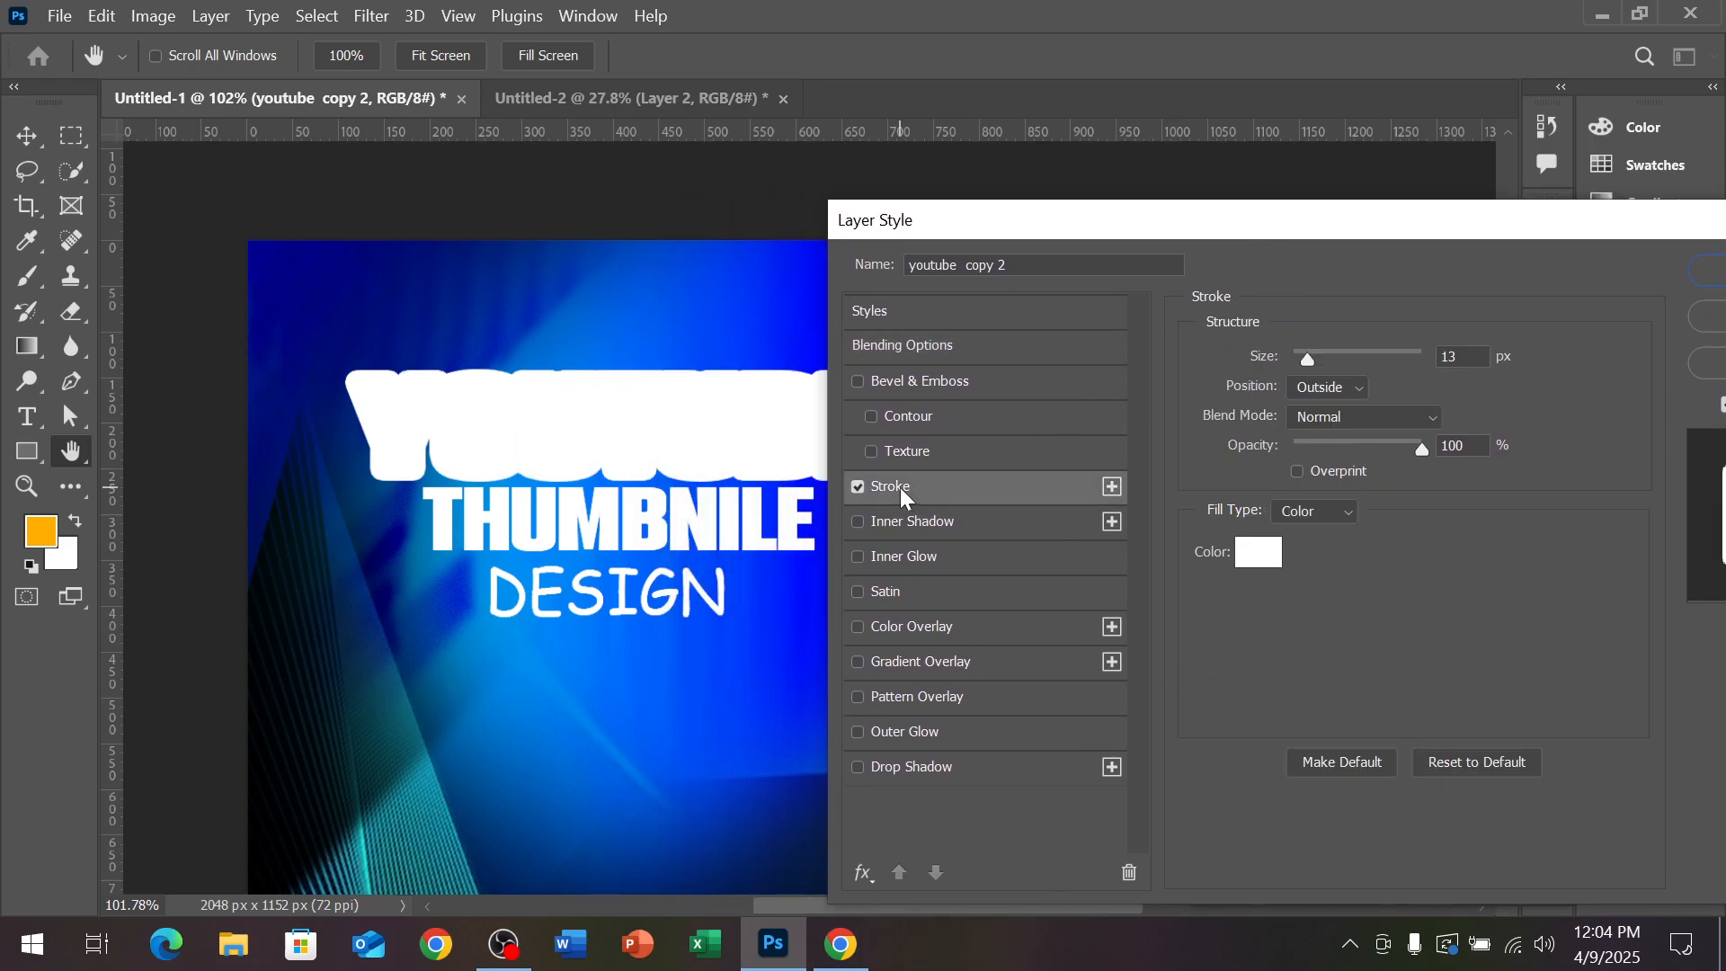
left_click(1259, 553)
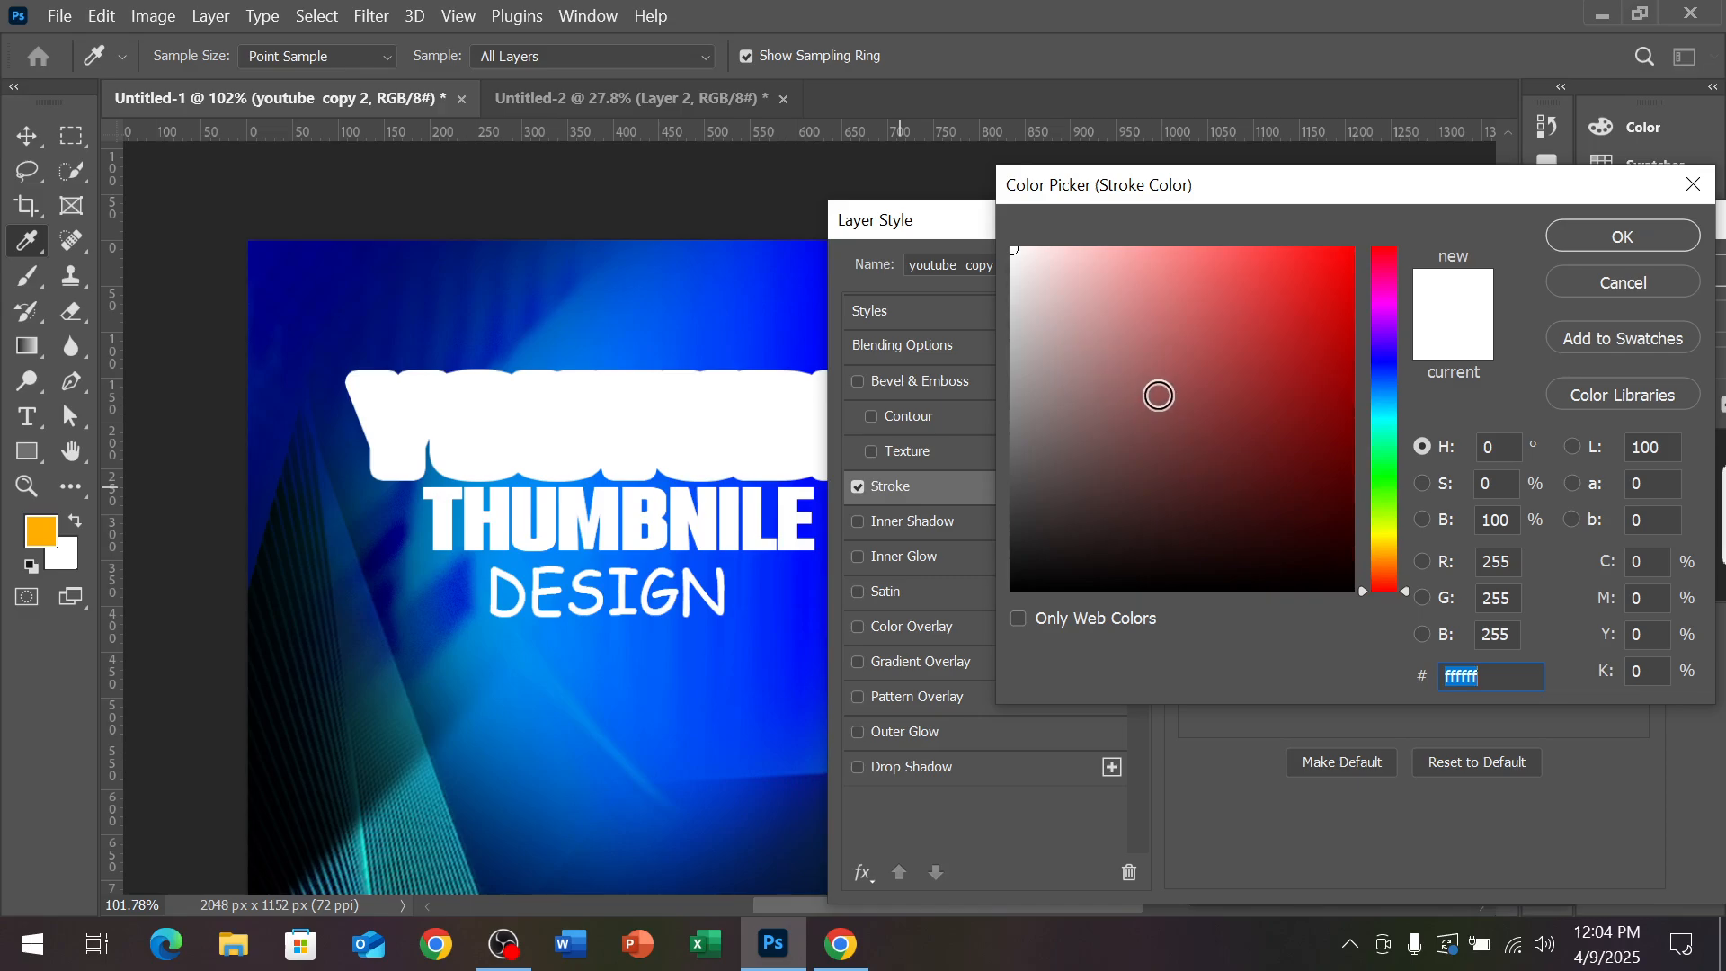
left_click_drag(1233, 480, 1345, 588)
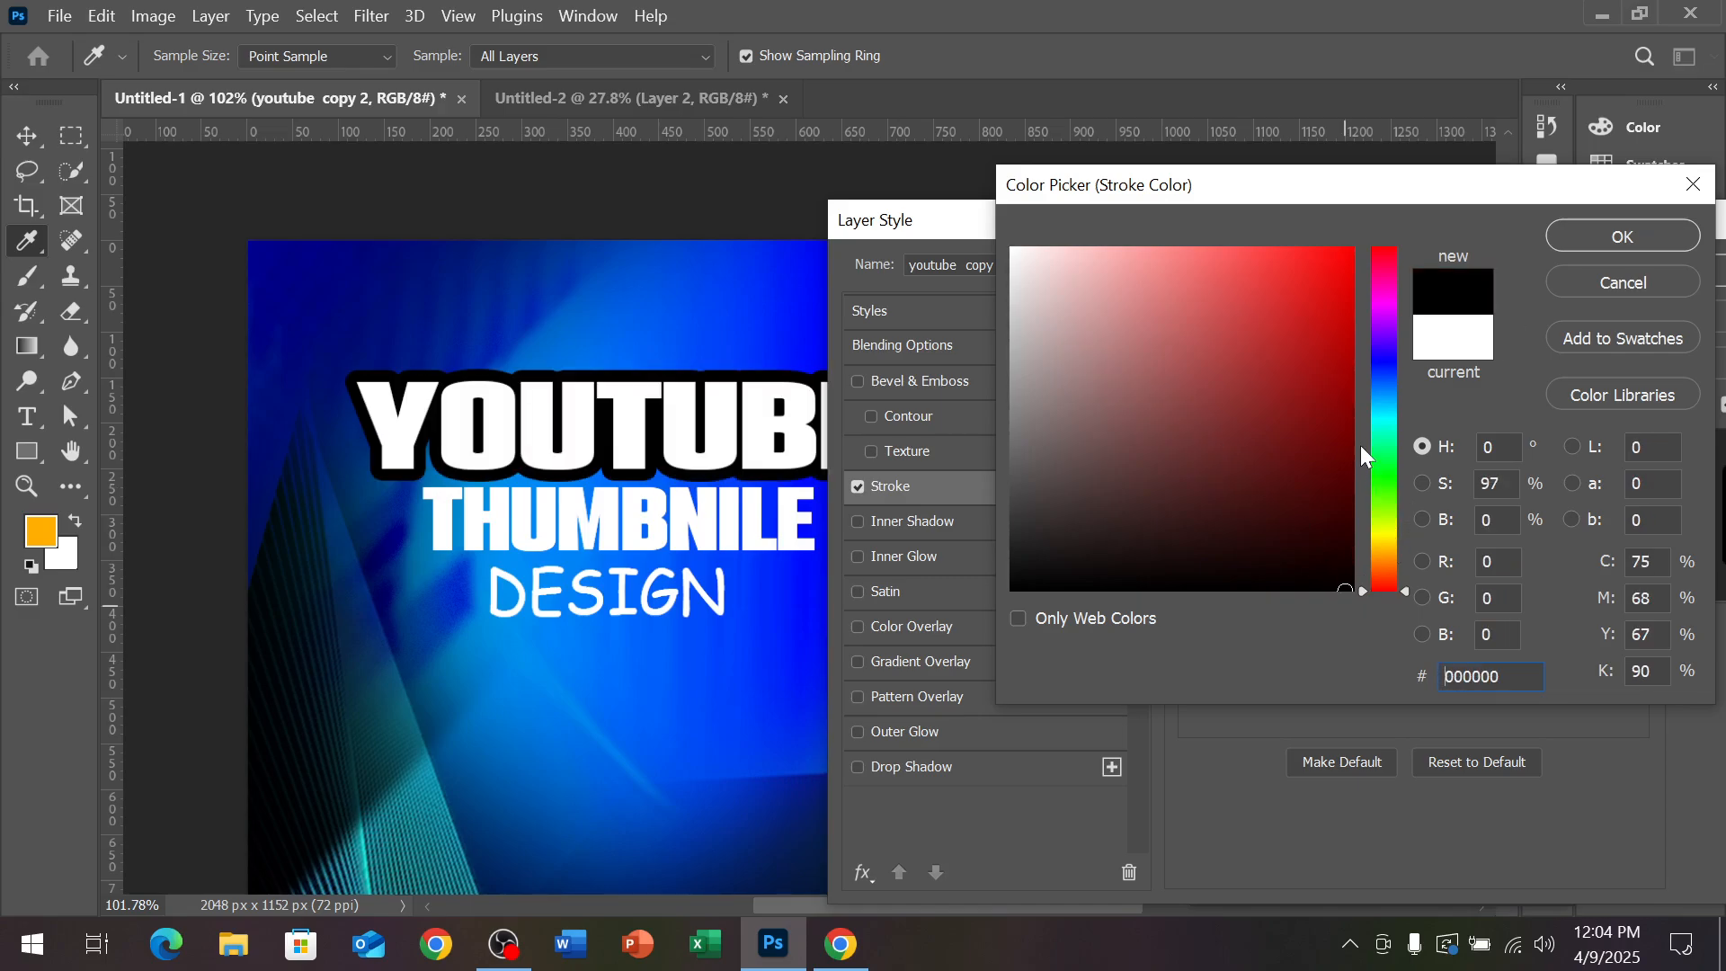
left_click(1603, 252)
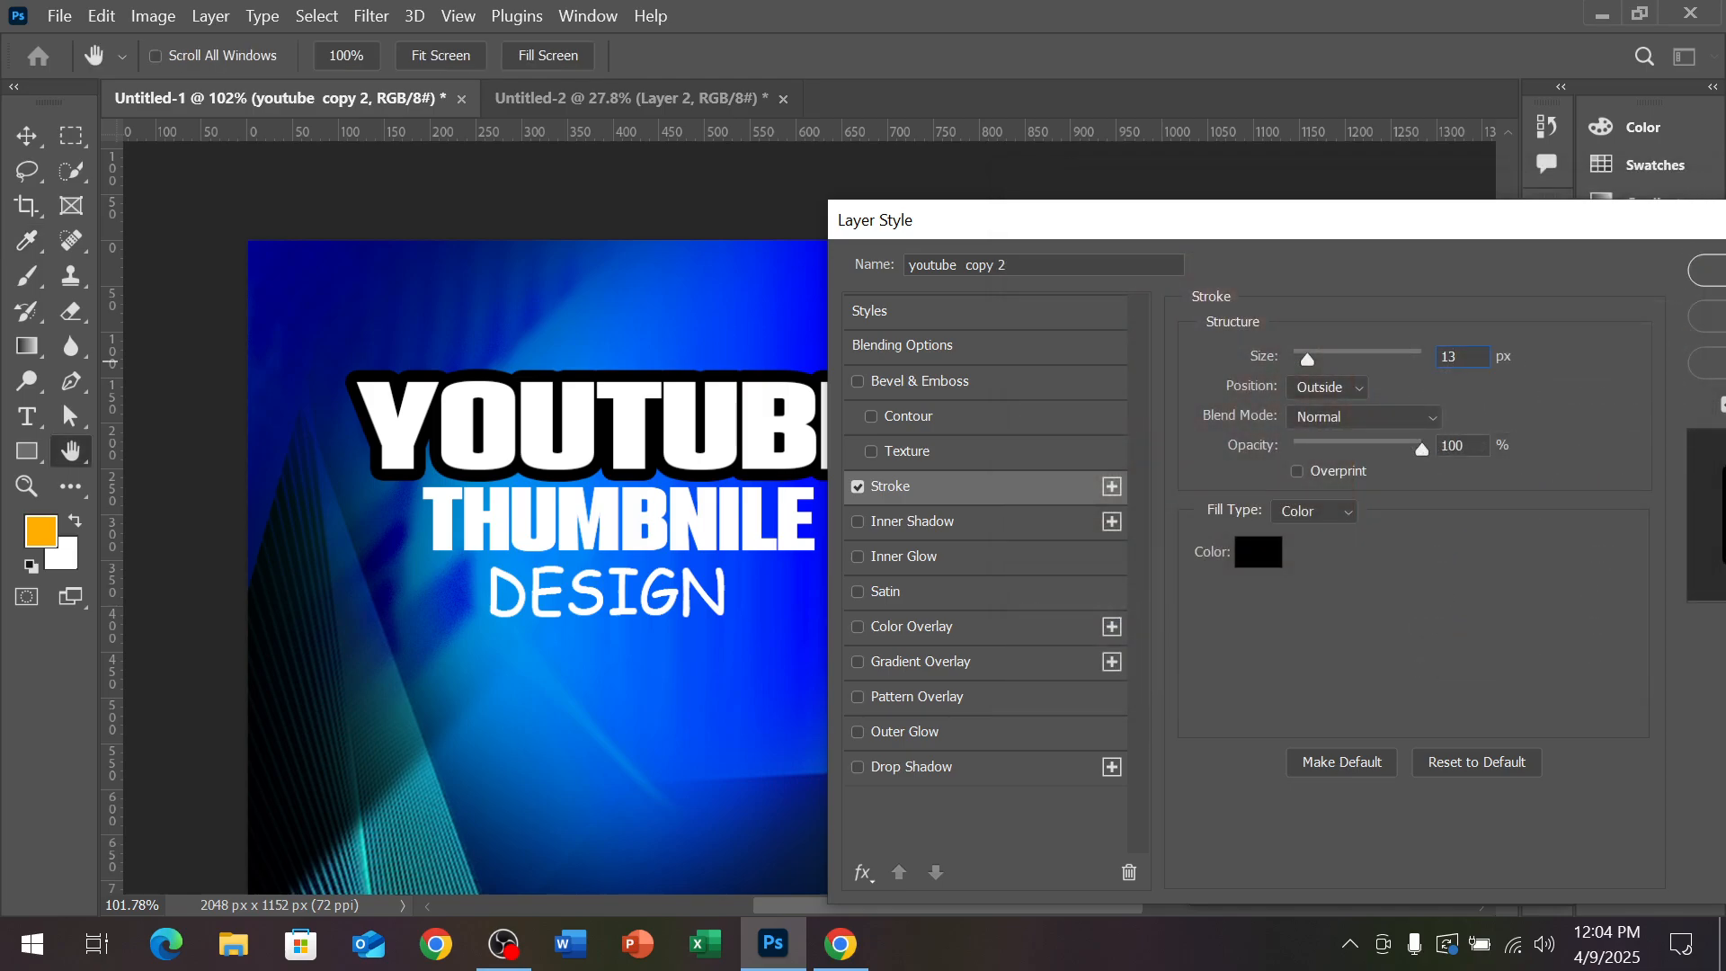
Reduce the stroke size on the duplicated YOUTUBE layer to 8 px
key("Down")
key("Down")
key("Down")
key("Down")
key("Down")
key("Down")
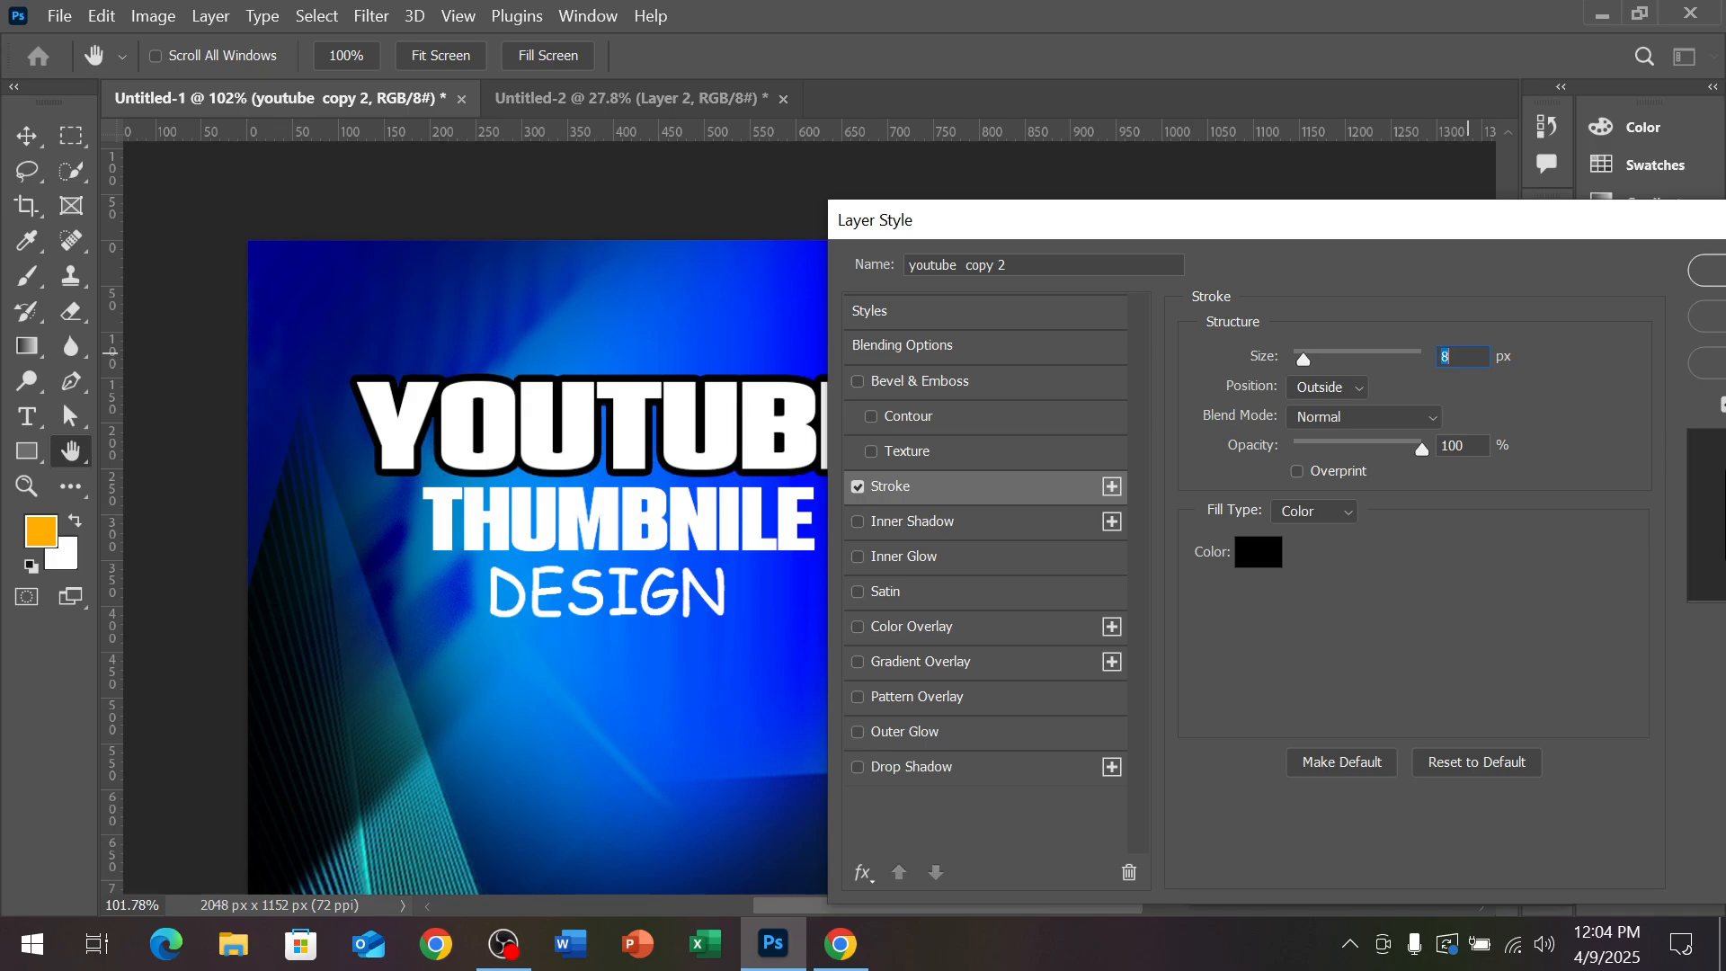
Set the black stroke size on the duplicated YOUTUBE text layer to 6 px
key("Down")
key("Down")
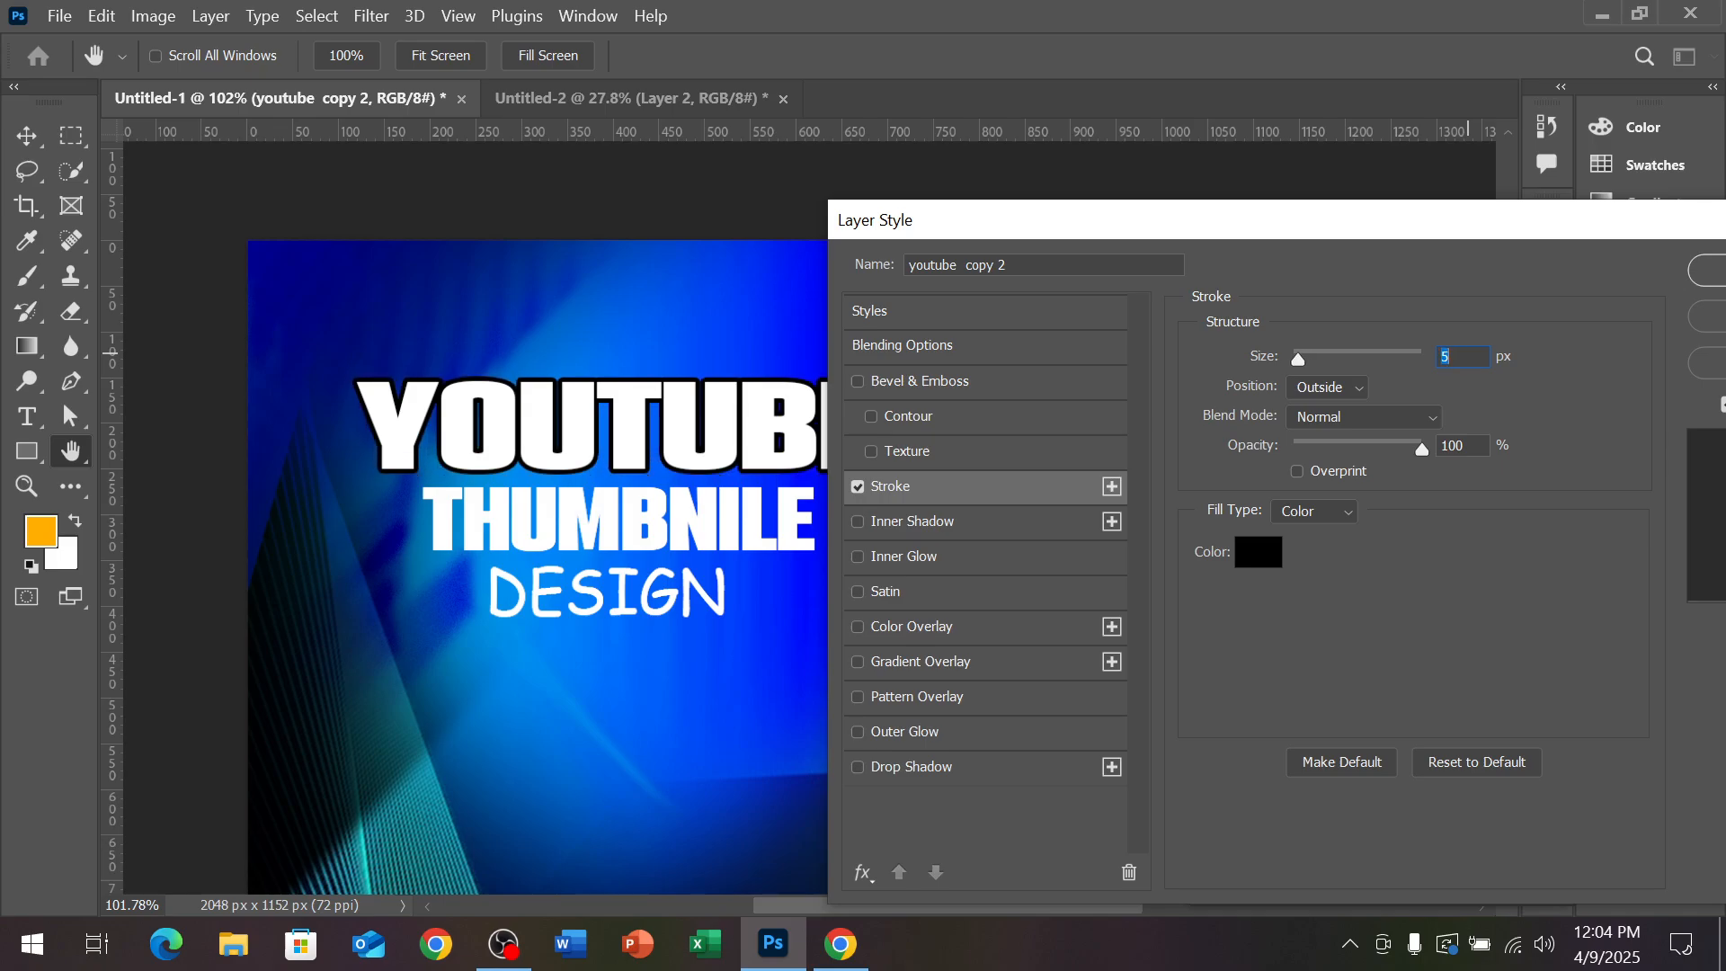
key("Up")
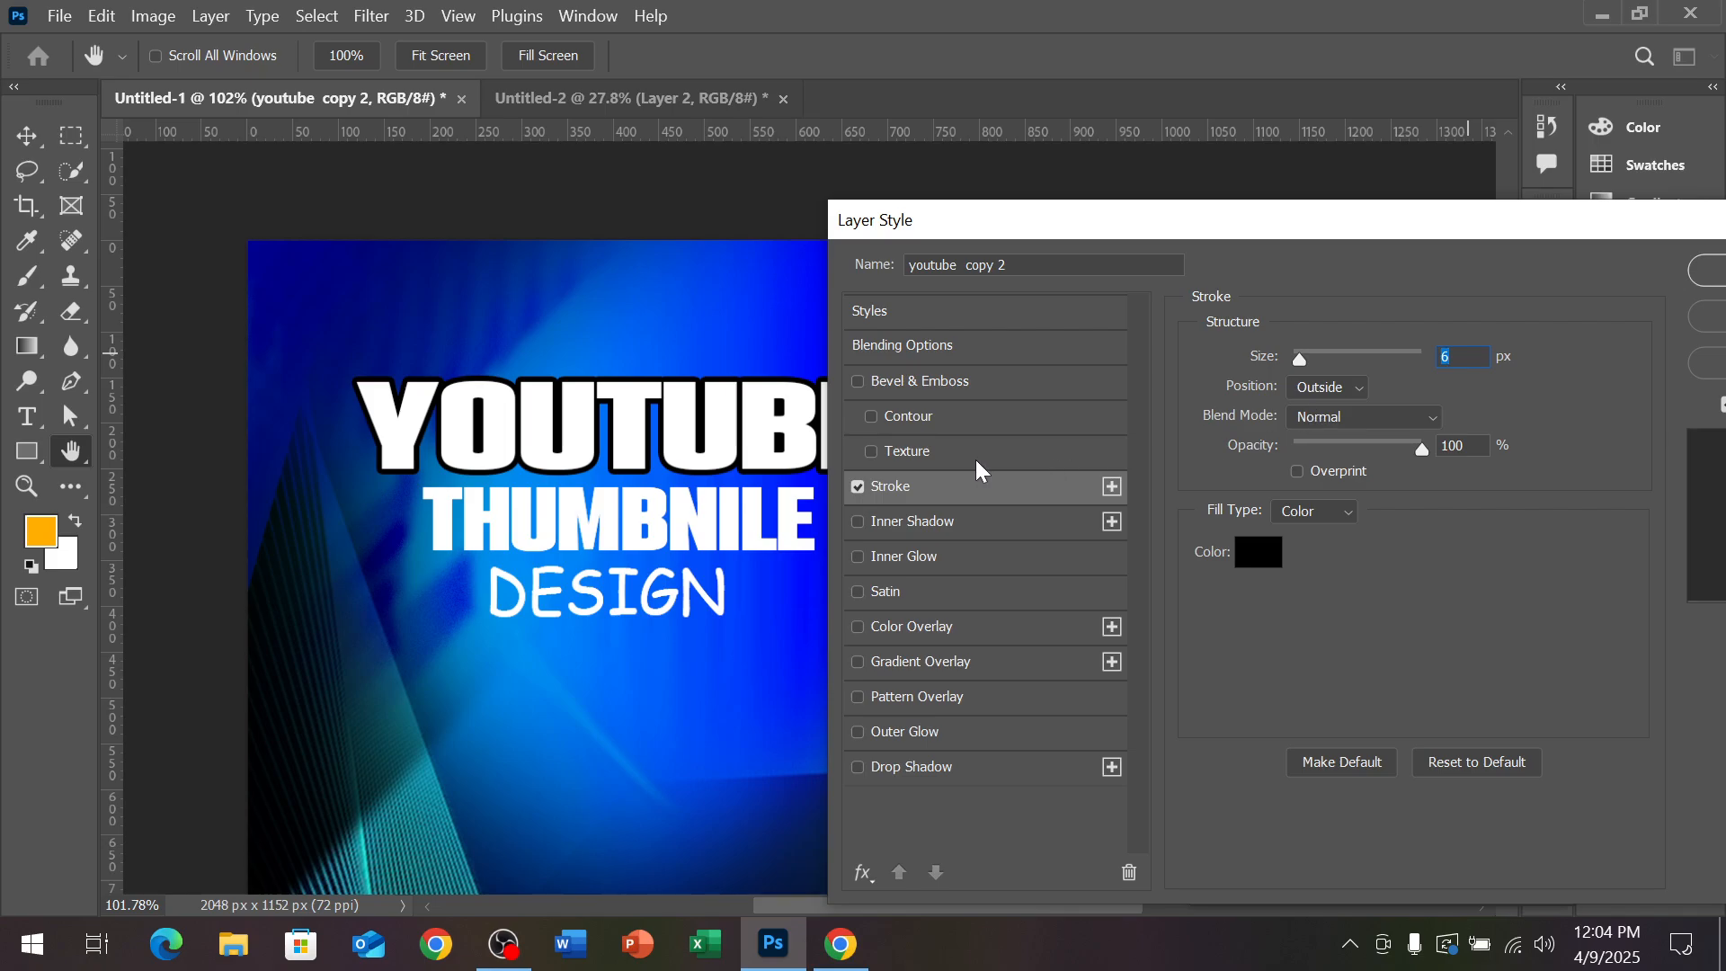
Add an Inner Bevel effect to the duplicated YOUTUBE layer with depth 74%, size 8 px and soften 4 px, and apply the layer style
left_click(901, 382)
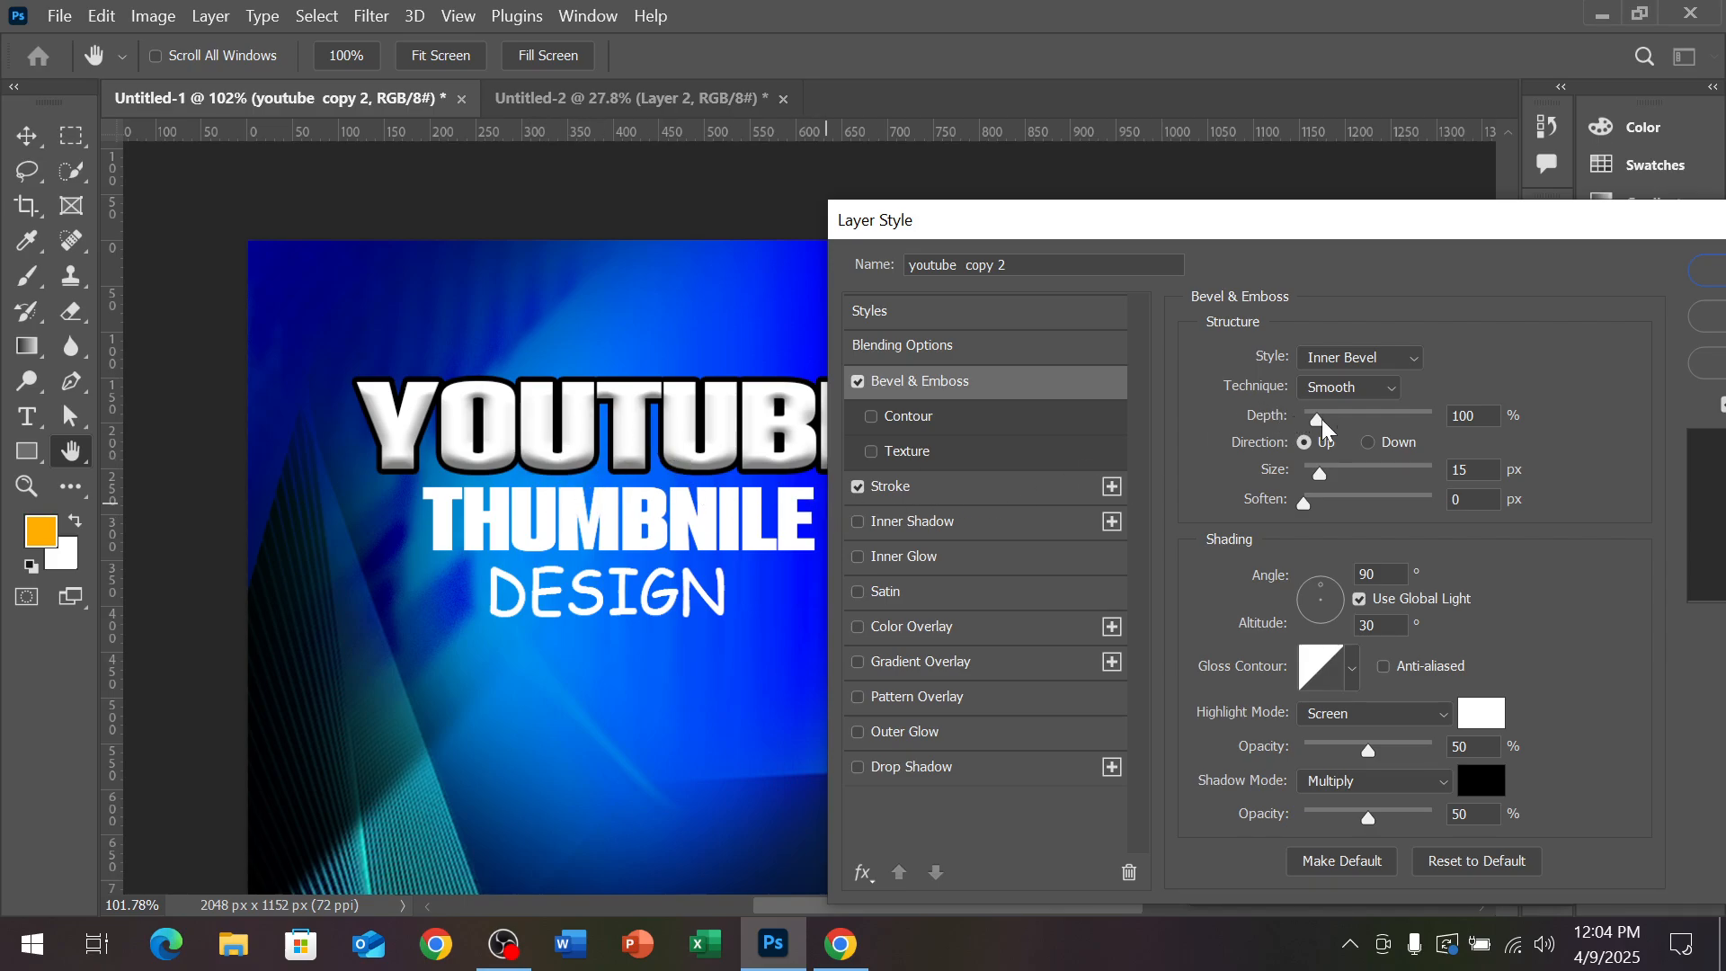
left_click_drag(1322, 419, 1314, 472)
left_click(1310, 501)
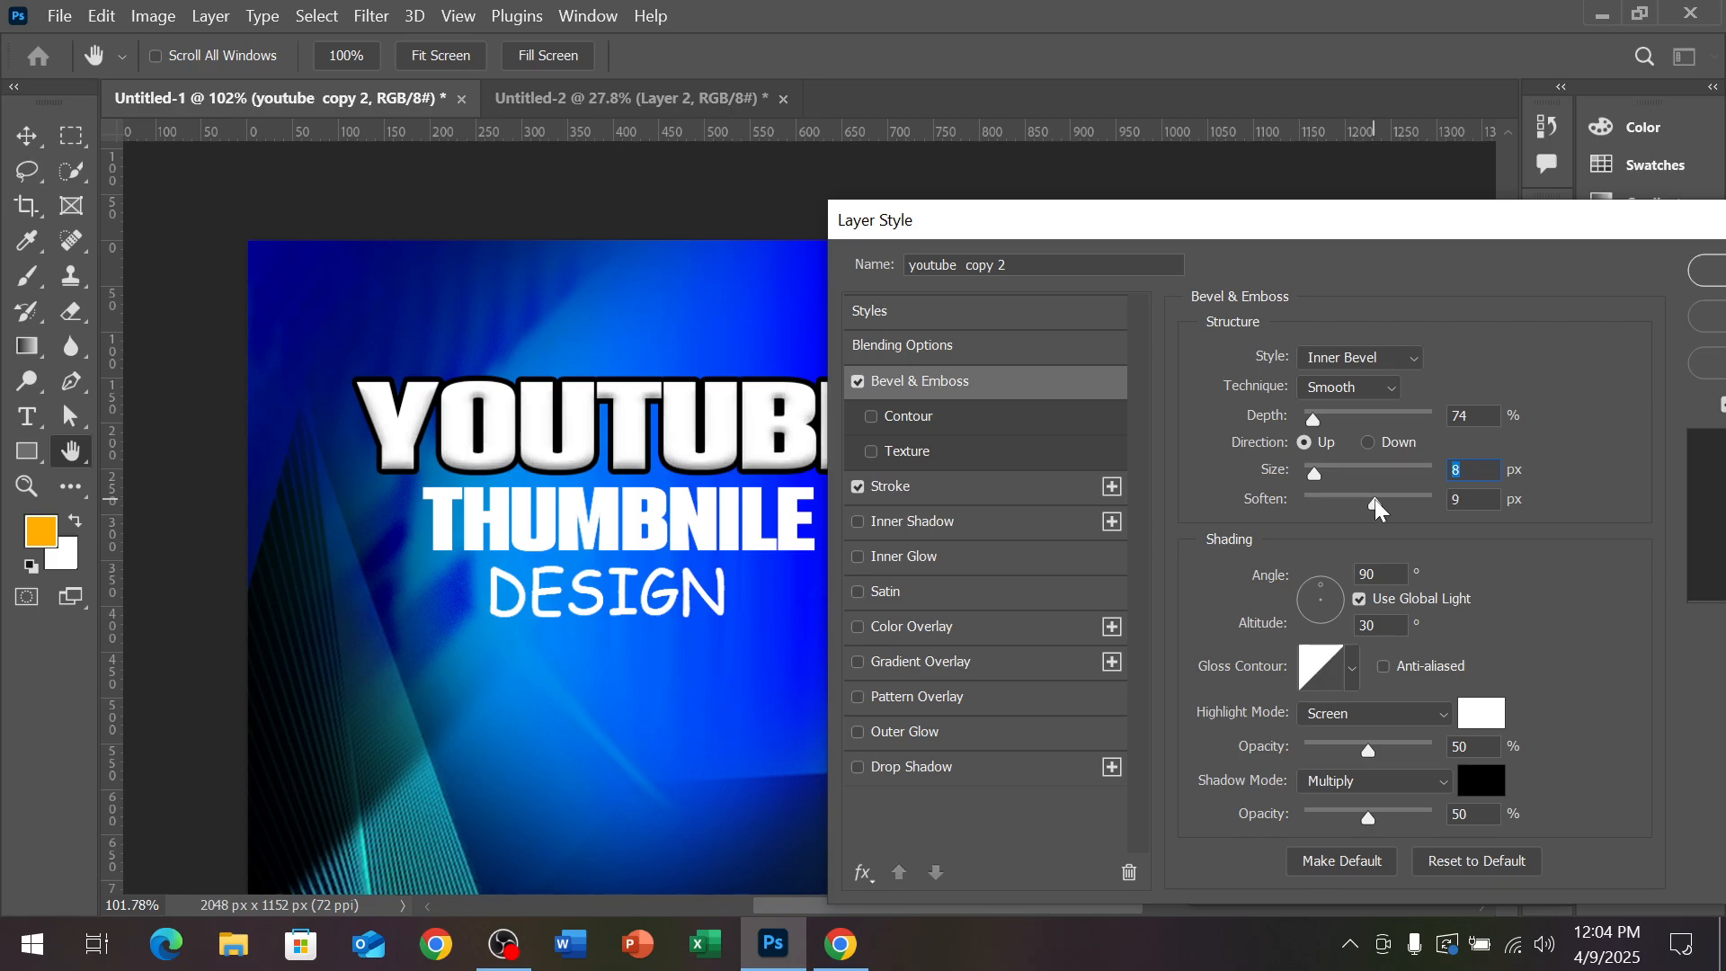
left_click_drag(1345, 496, 1333, 497)
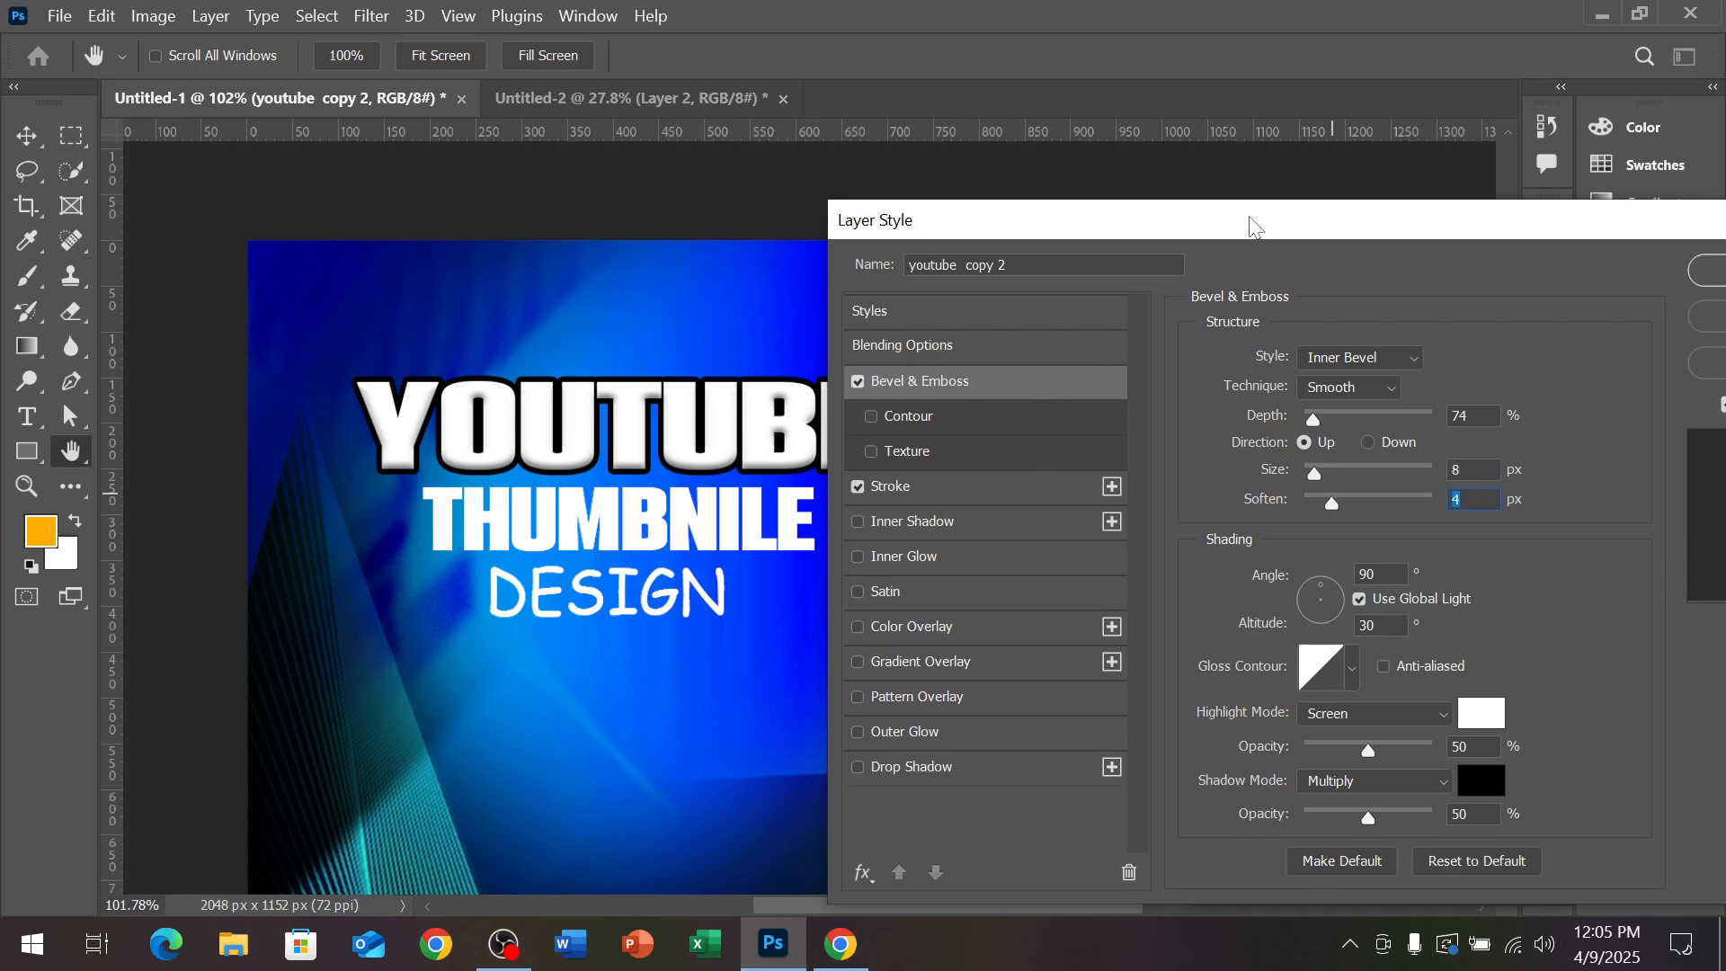
left_click_drag(1256, 224, 1220, 226)
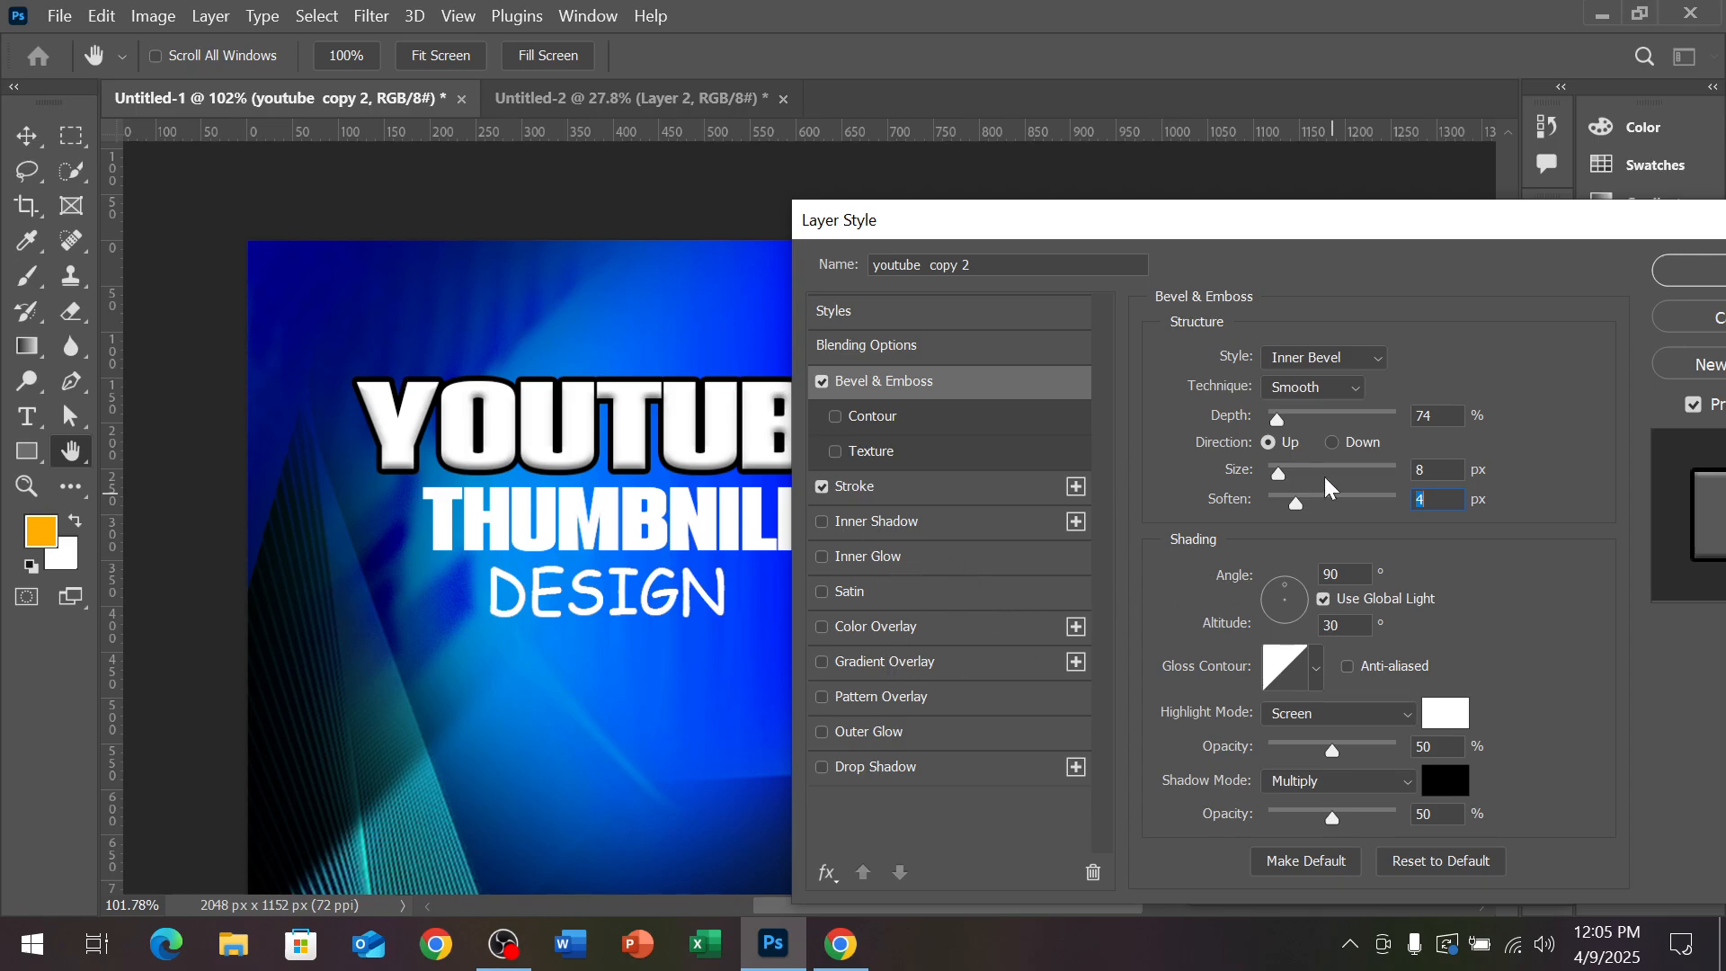
left_click(1691, 270)
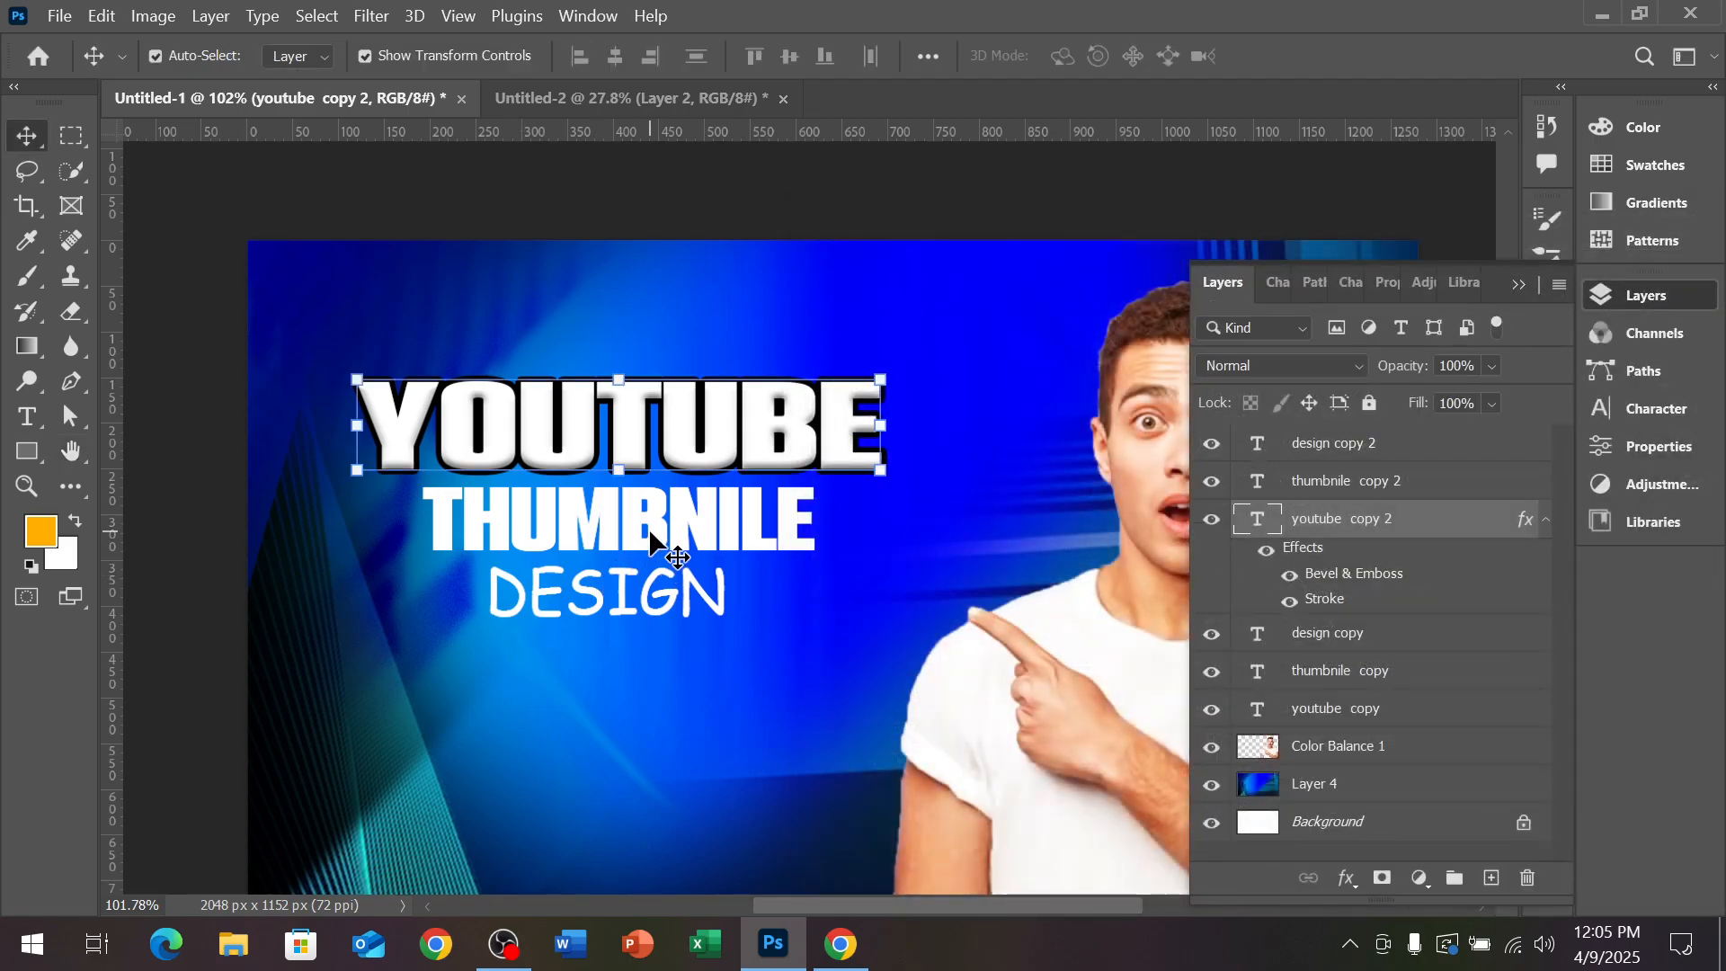
Add a Stroke layer effect to the upper duplicate of the THUMBNILE text layer
left_click(649, 536)
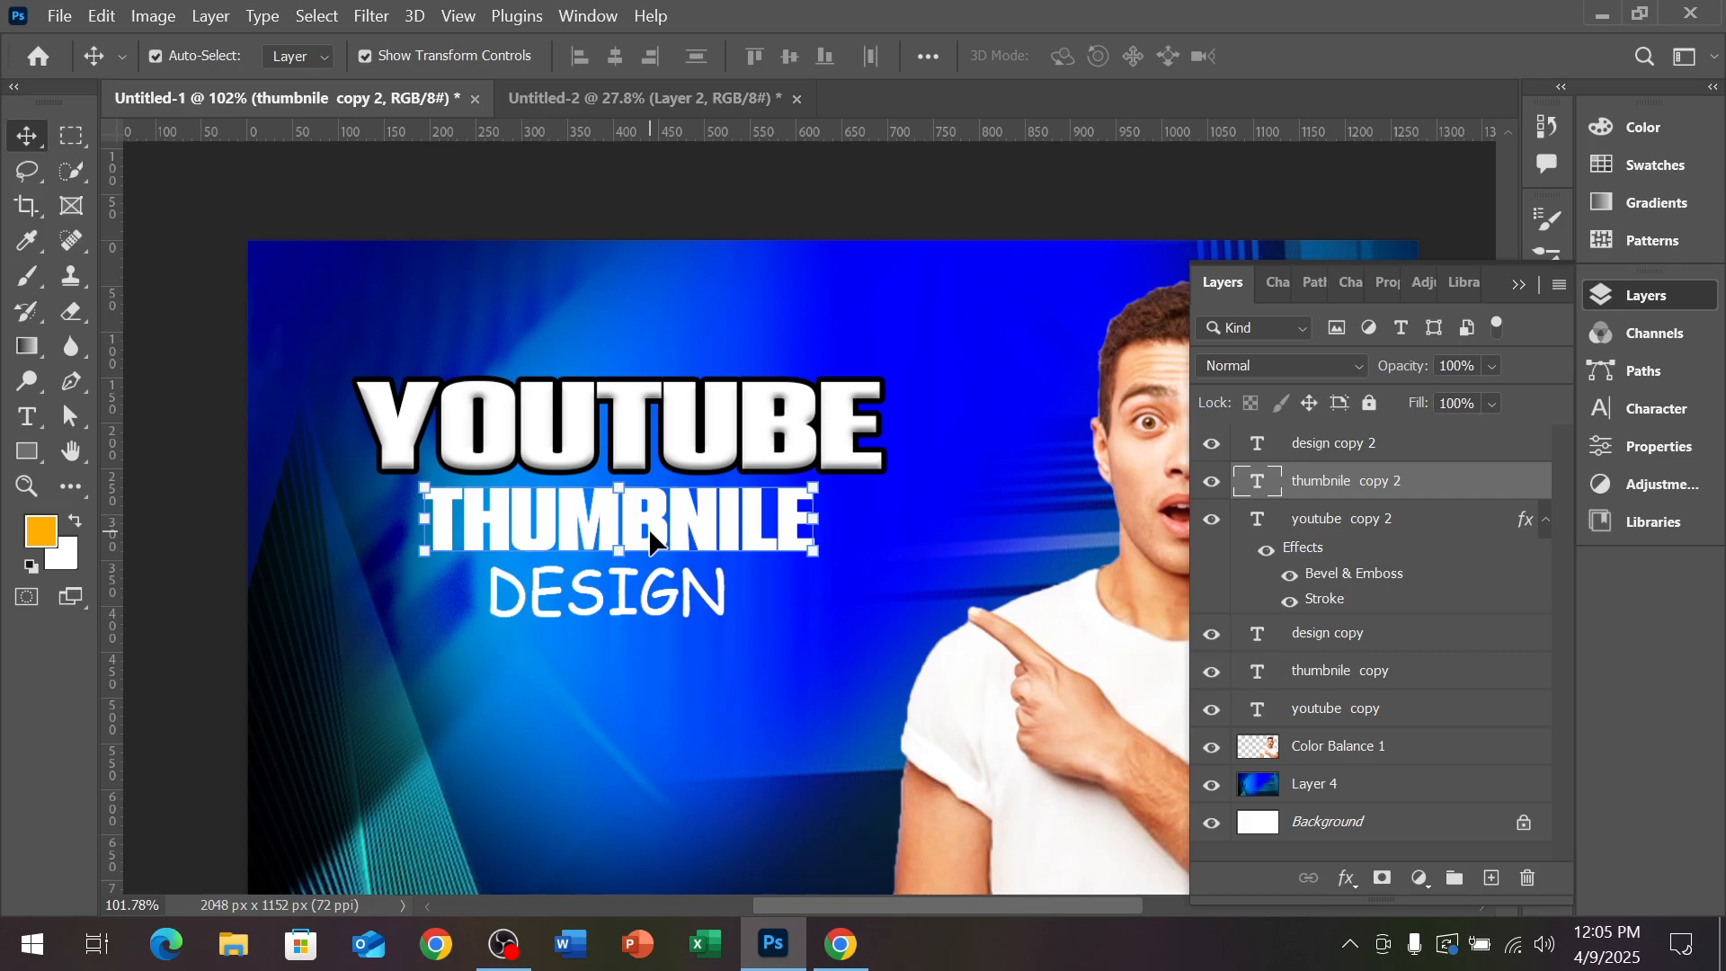
scroll(631, 523, "up", 5)
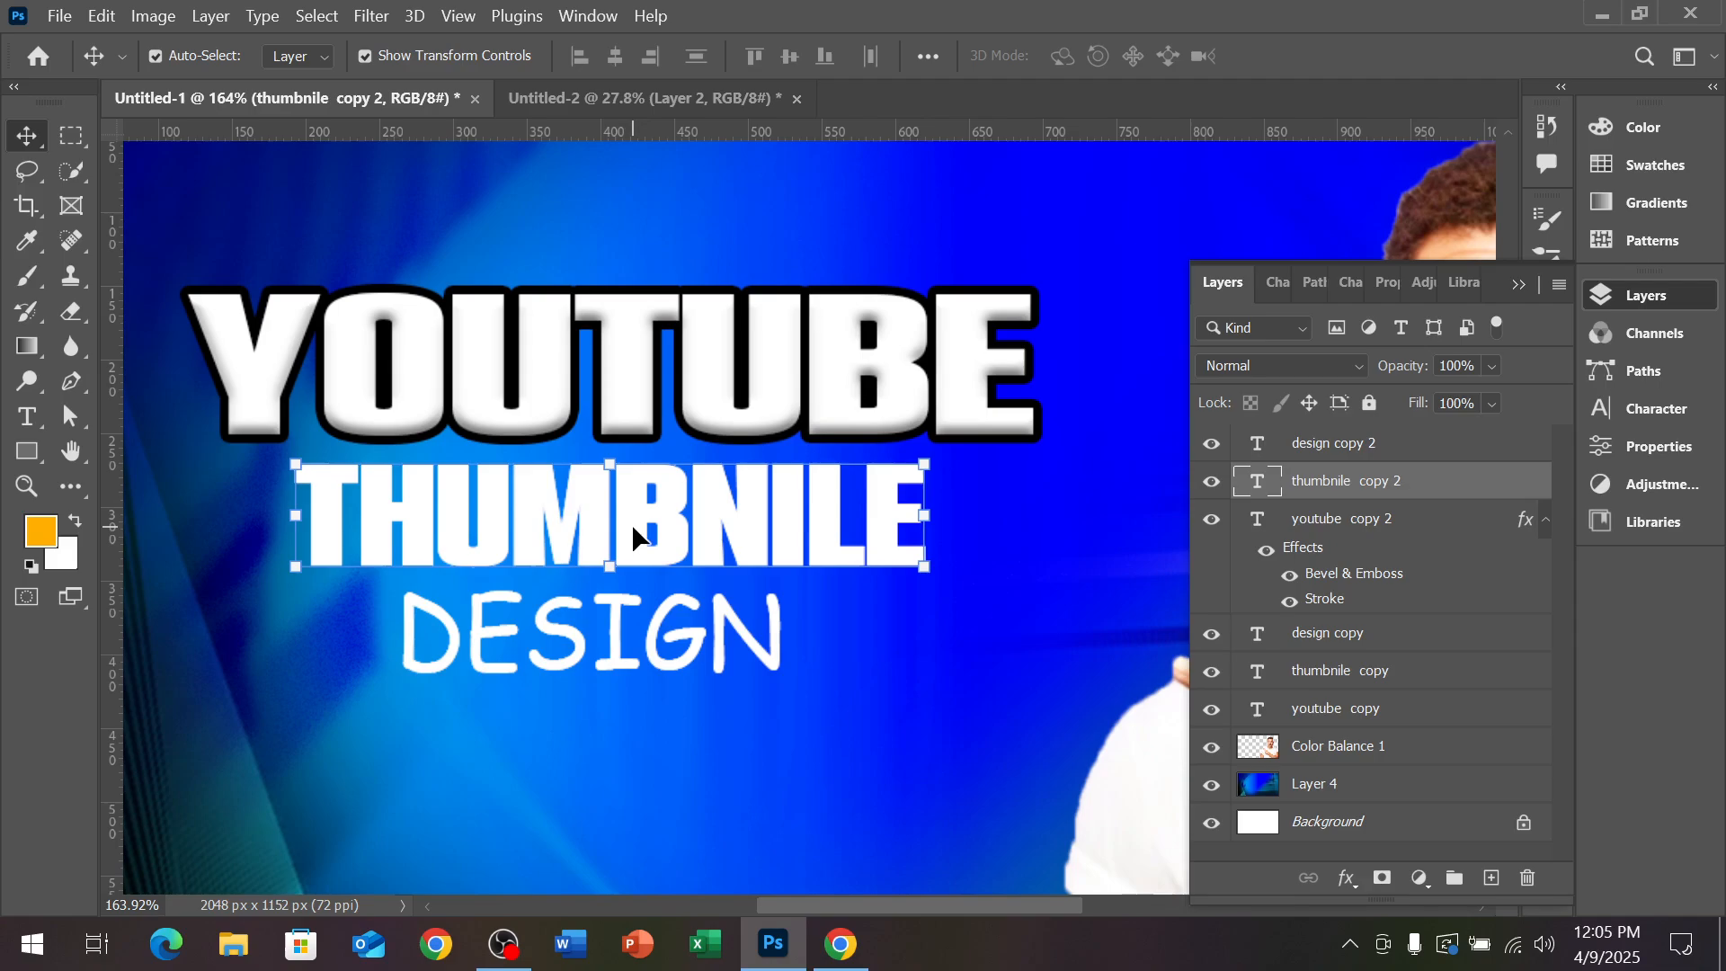
left_click(1343, 880)
left_click(1375, 628)
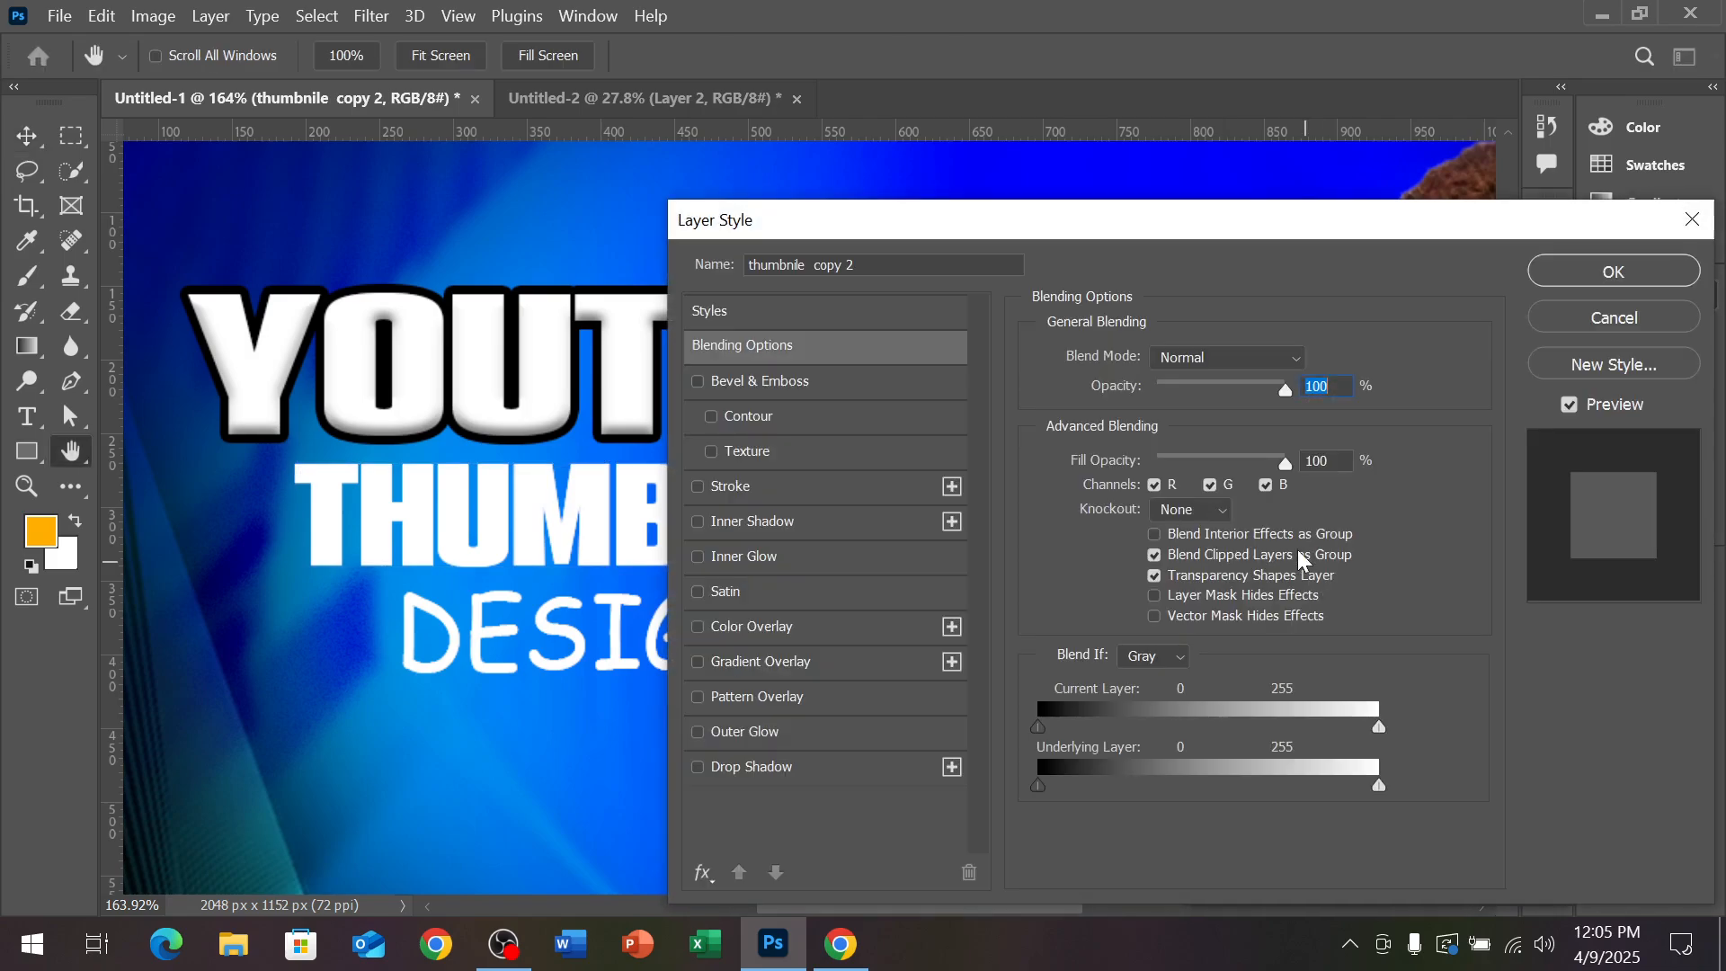
left_click(745, 487)
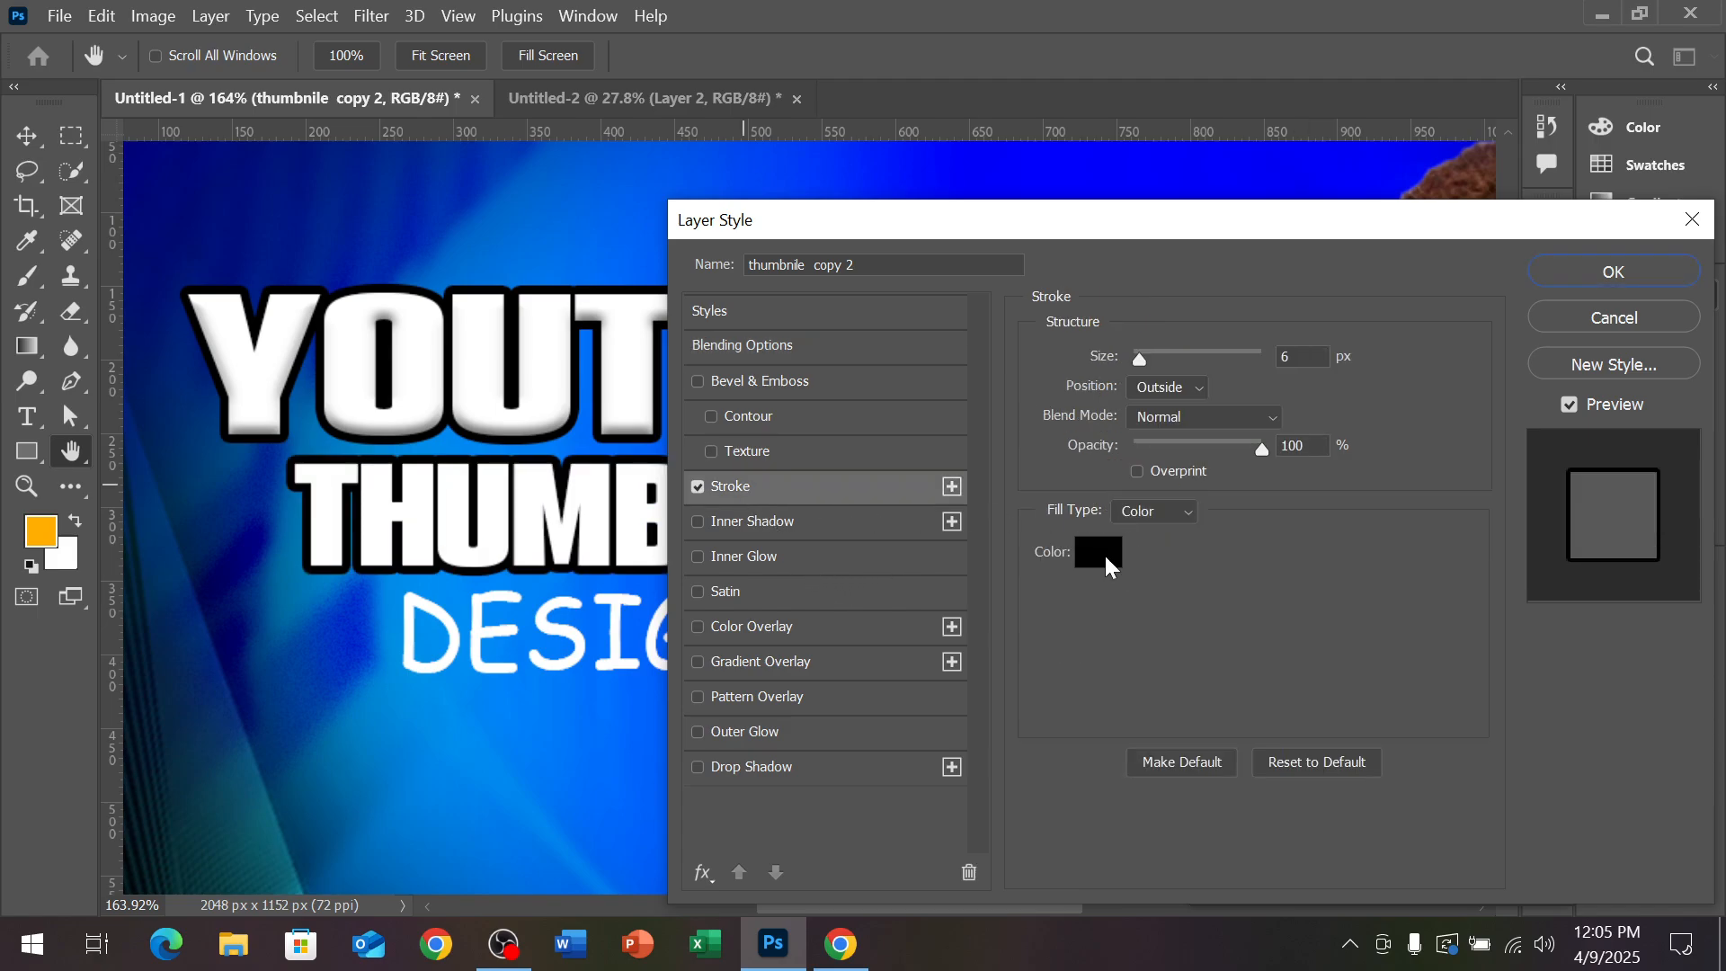
Change the THUMBNILE stroke colour to red (ff000c)
left_click(1101, 553)
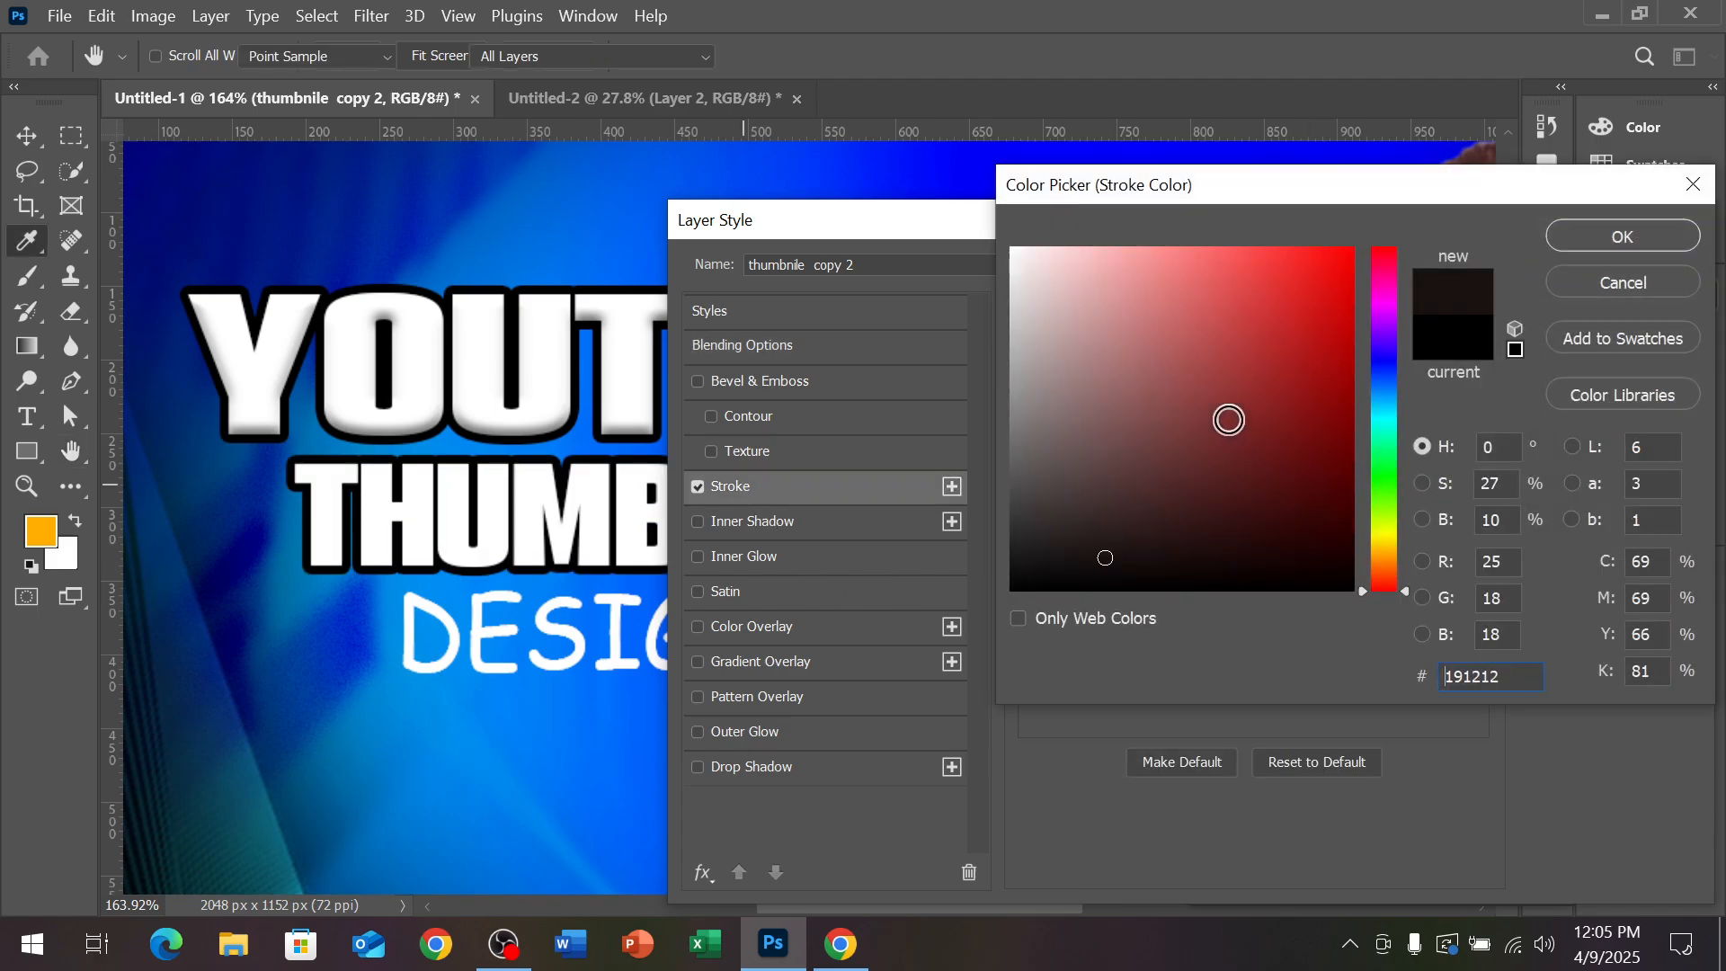
left_click(1381, 543)
left_click_drag(1304, 326, 1361, 246)
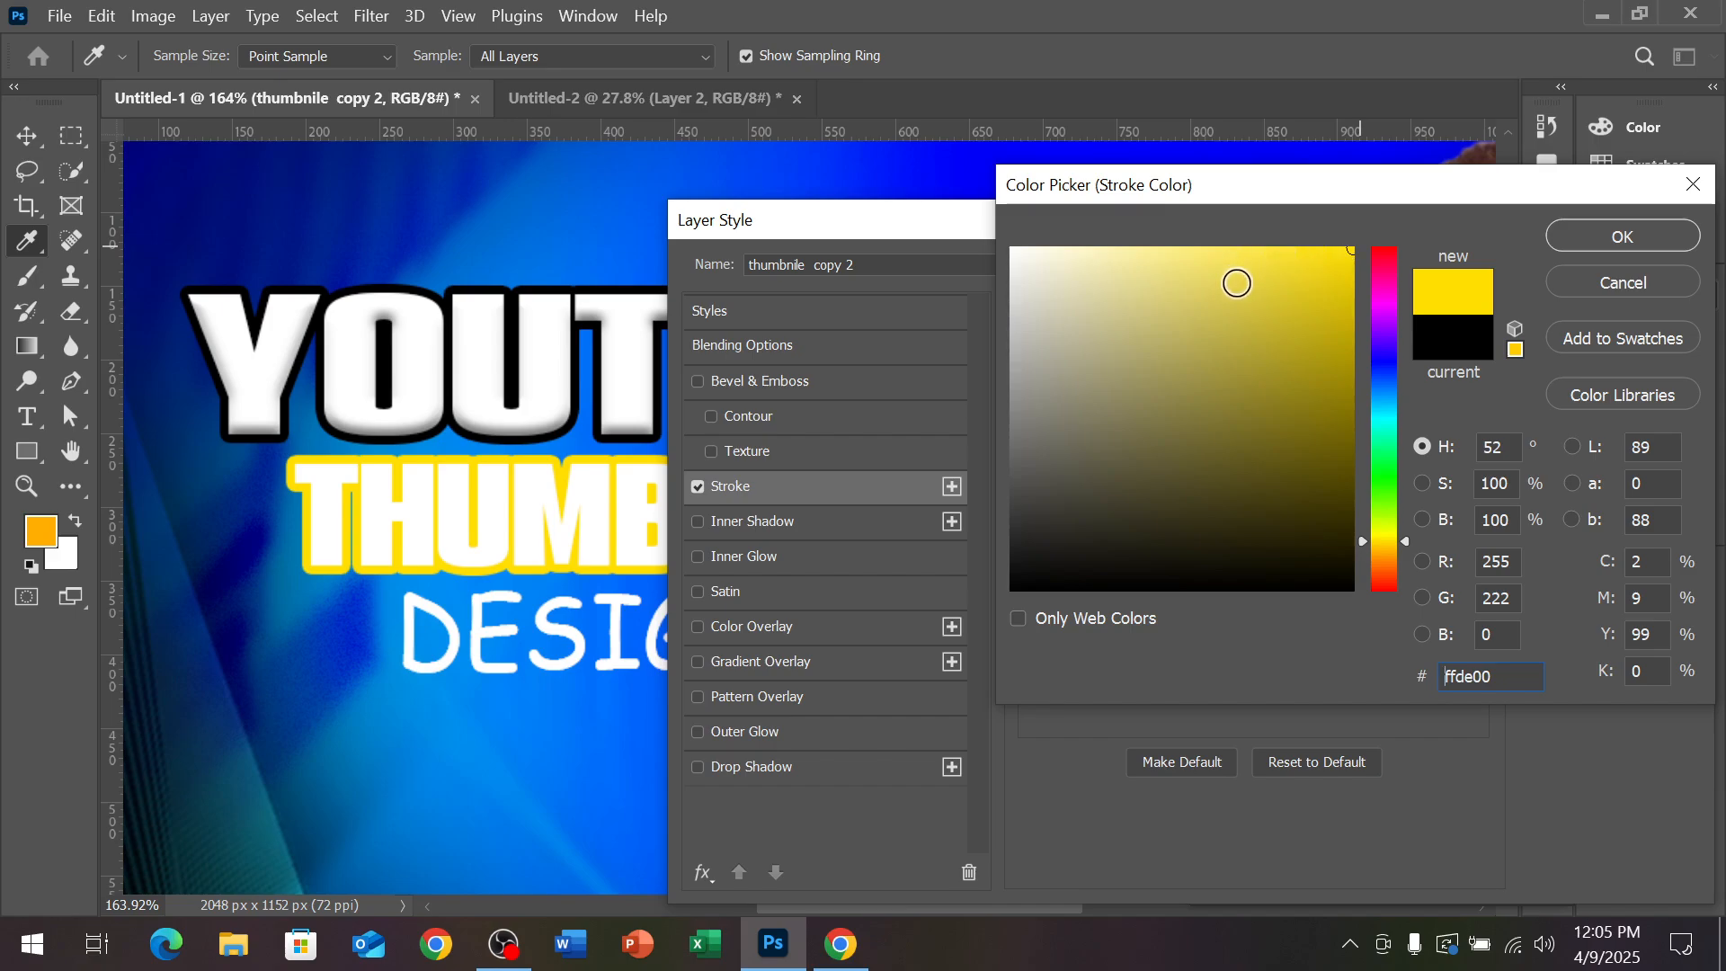
left_click(1388, 546)
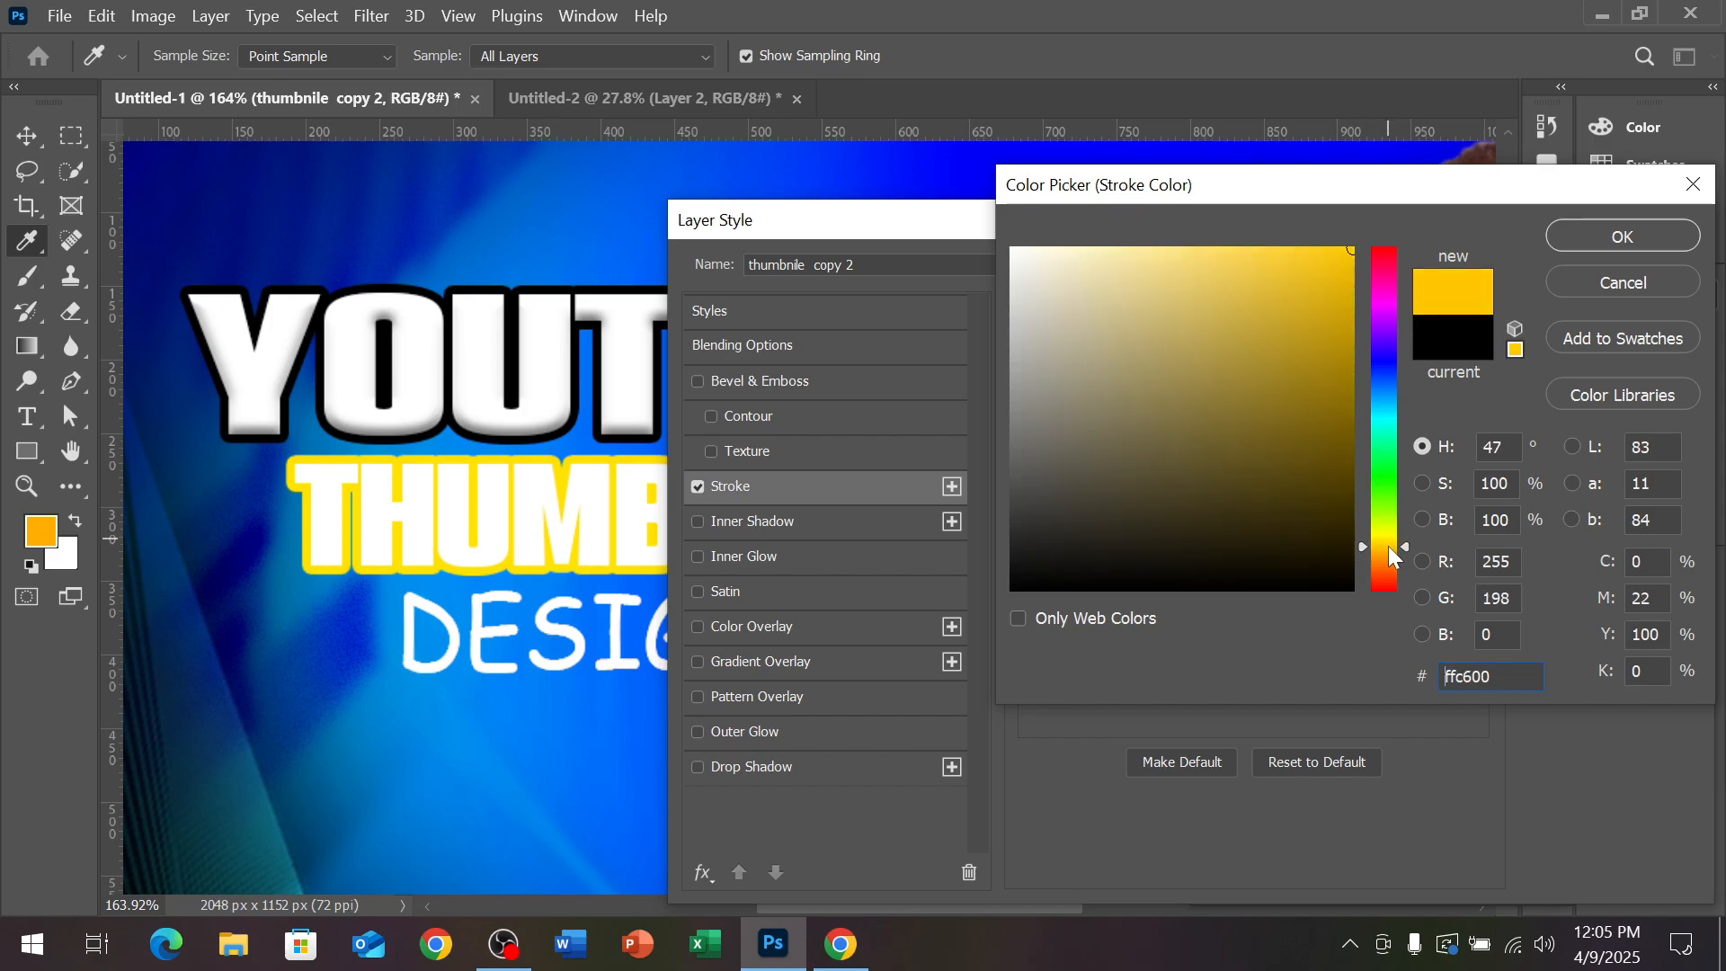
left_click(1388, 548)
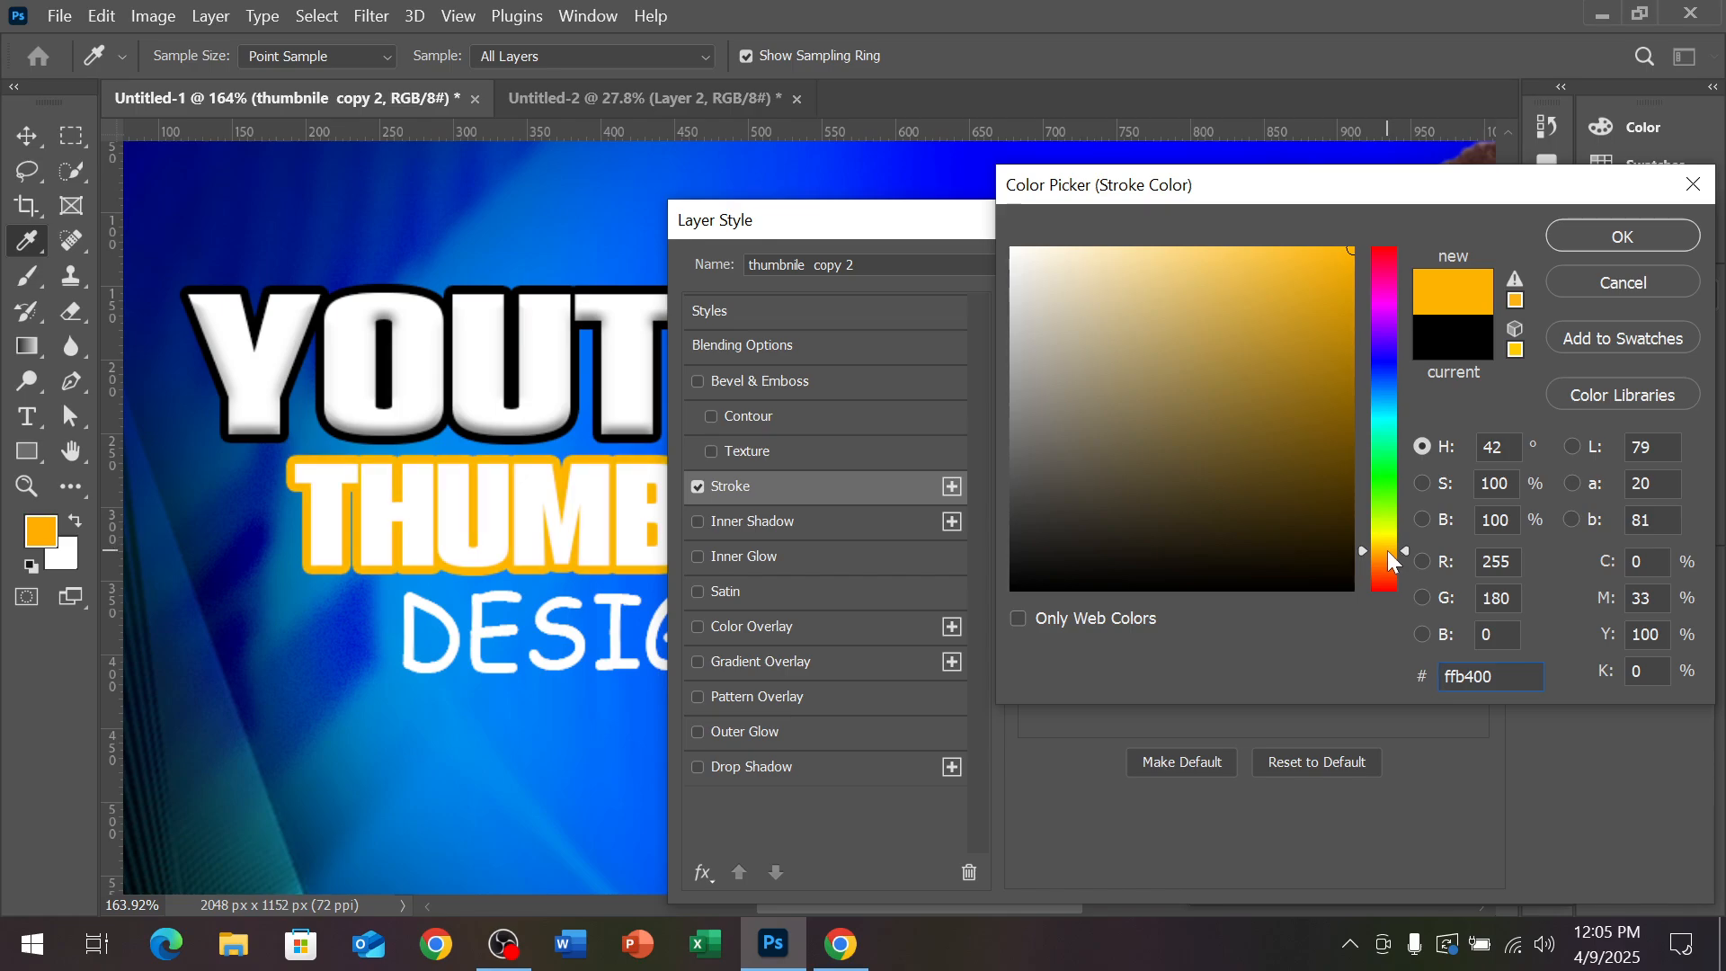
left_click(1388, 565)
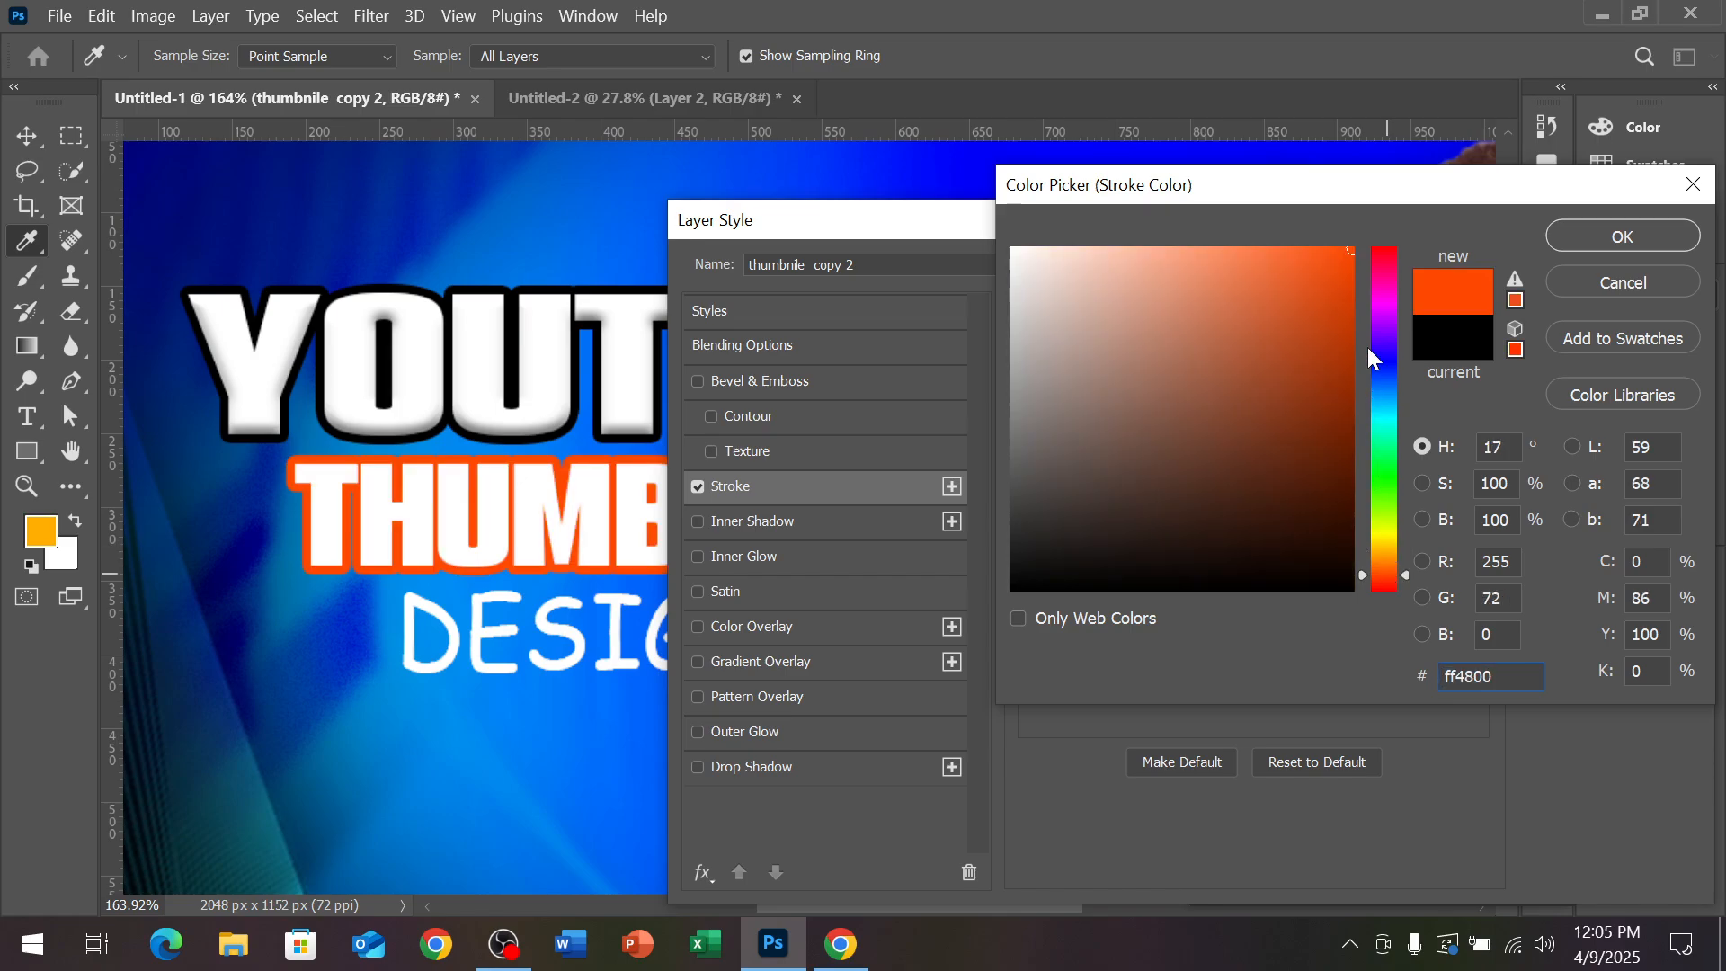
left_click(1382, 253)
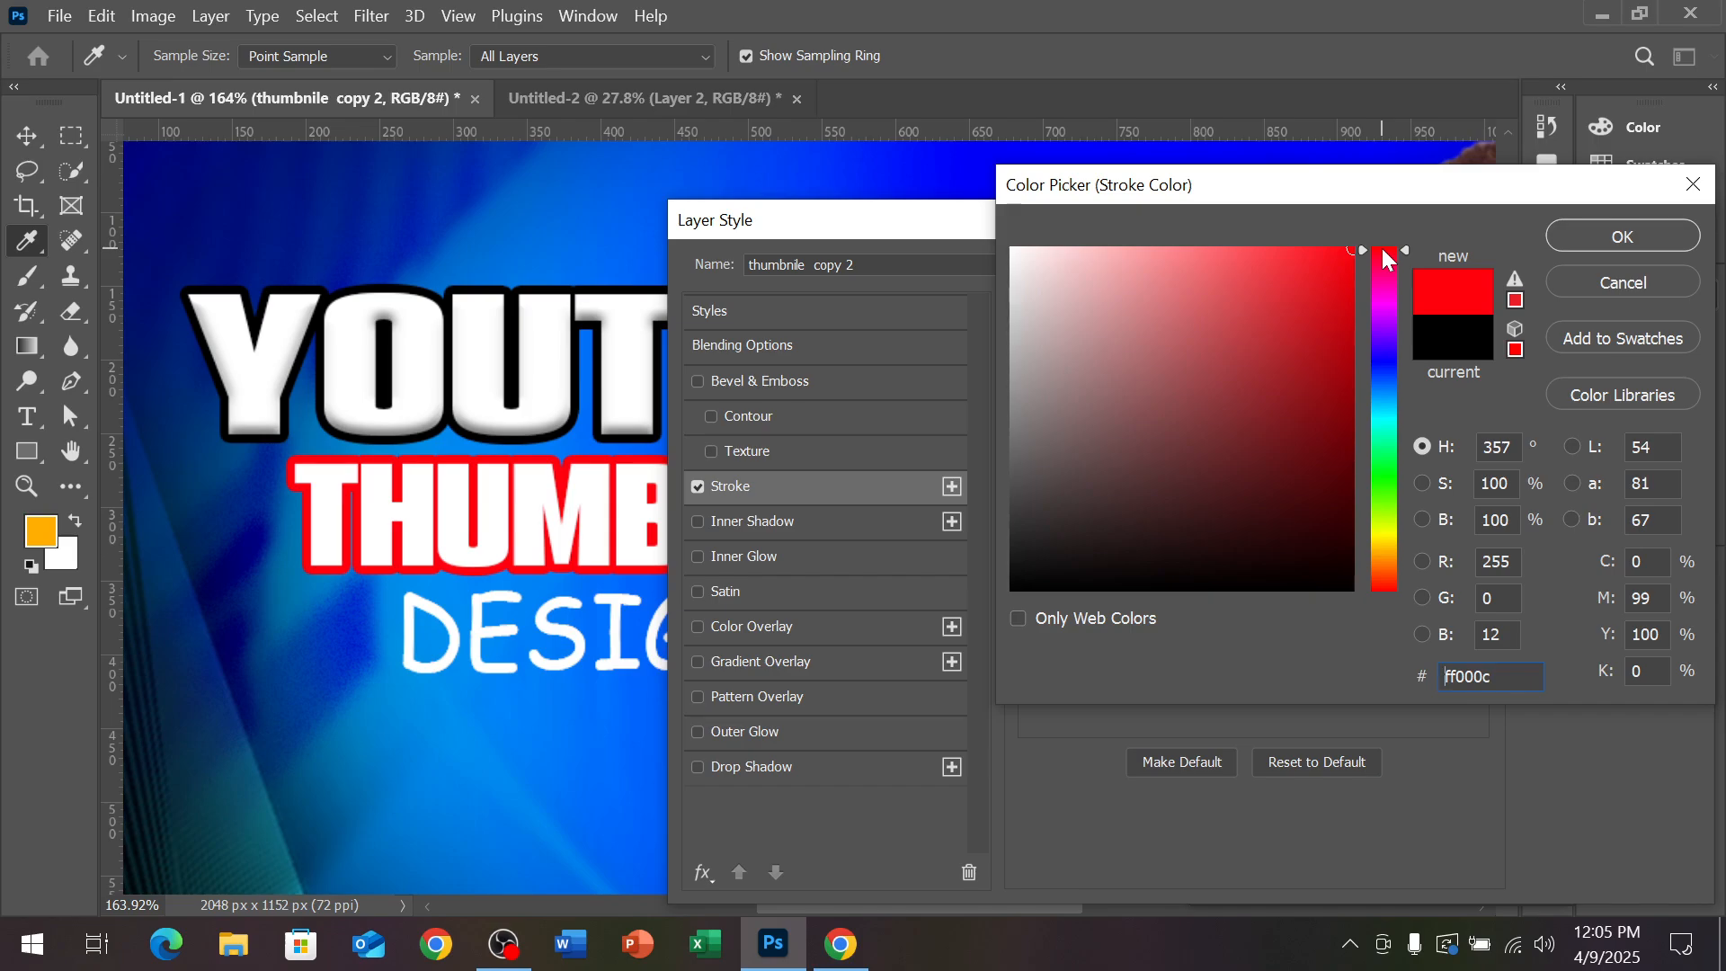
left_click(1586, 240)
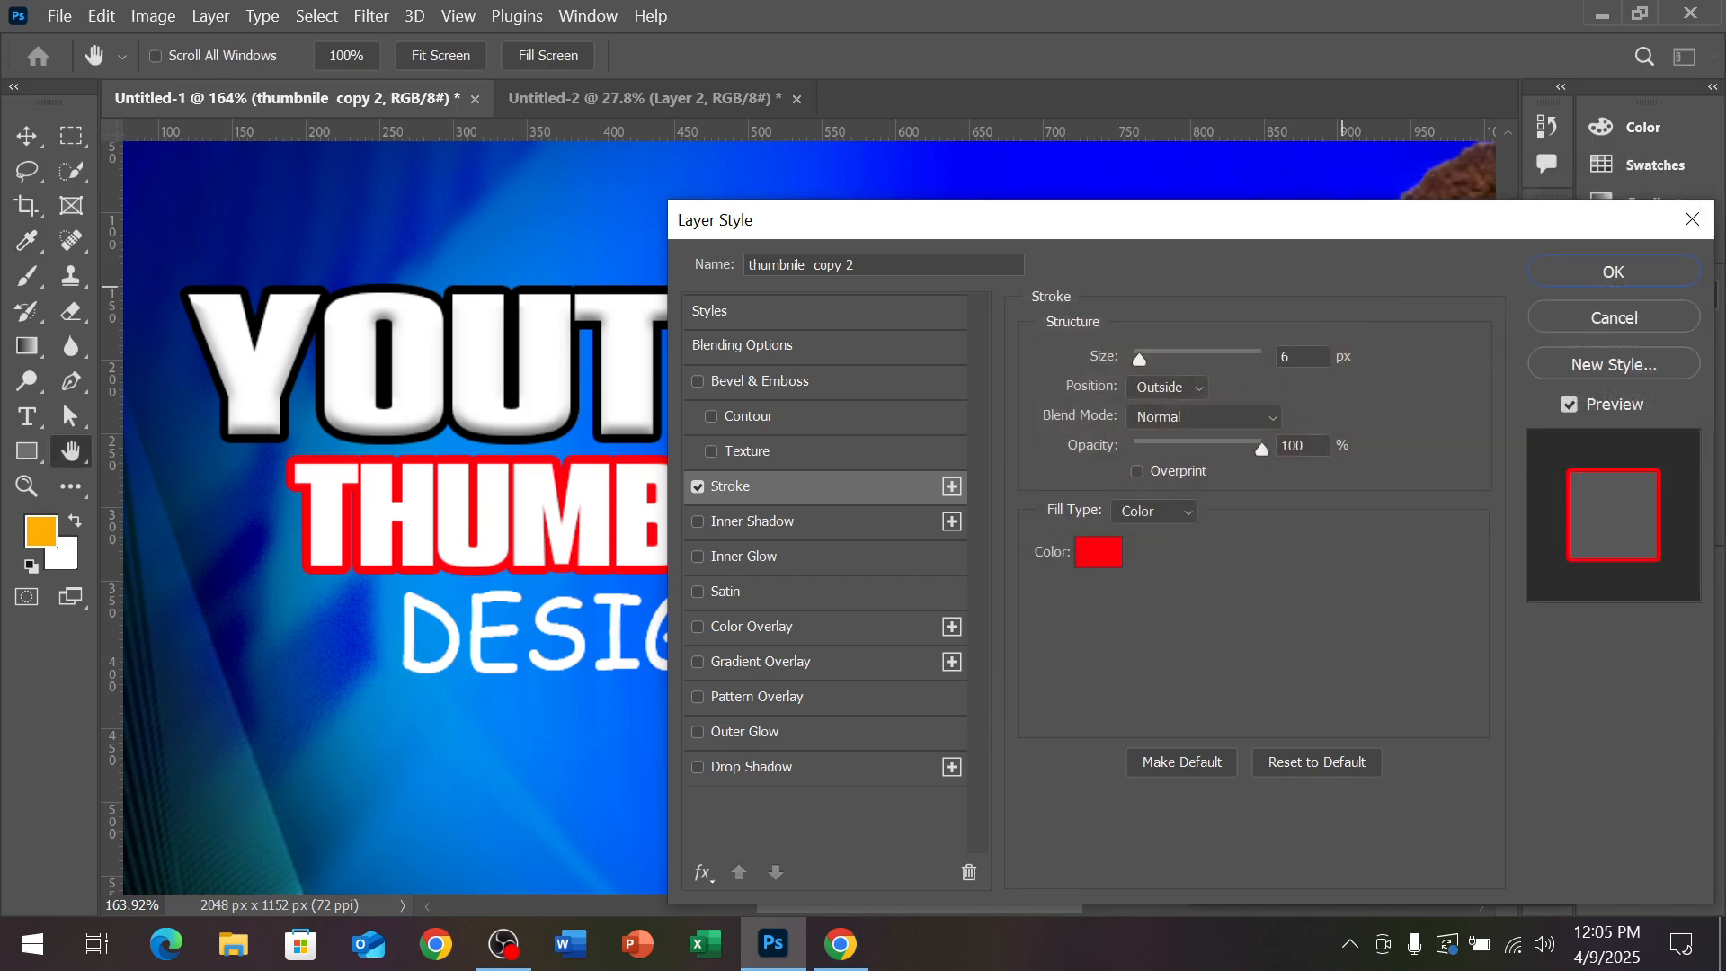
Reduce the red stroke on the THUMBNILE text to 2 px
left_click(1302, 357)
key("Down")
key("Down")
key("Down")
key("Down")
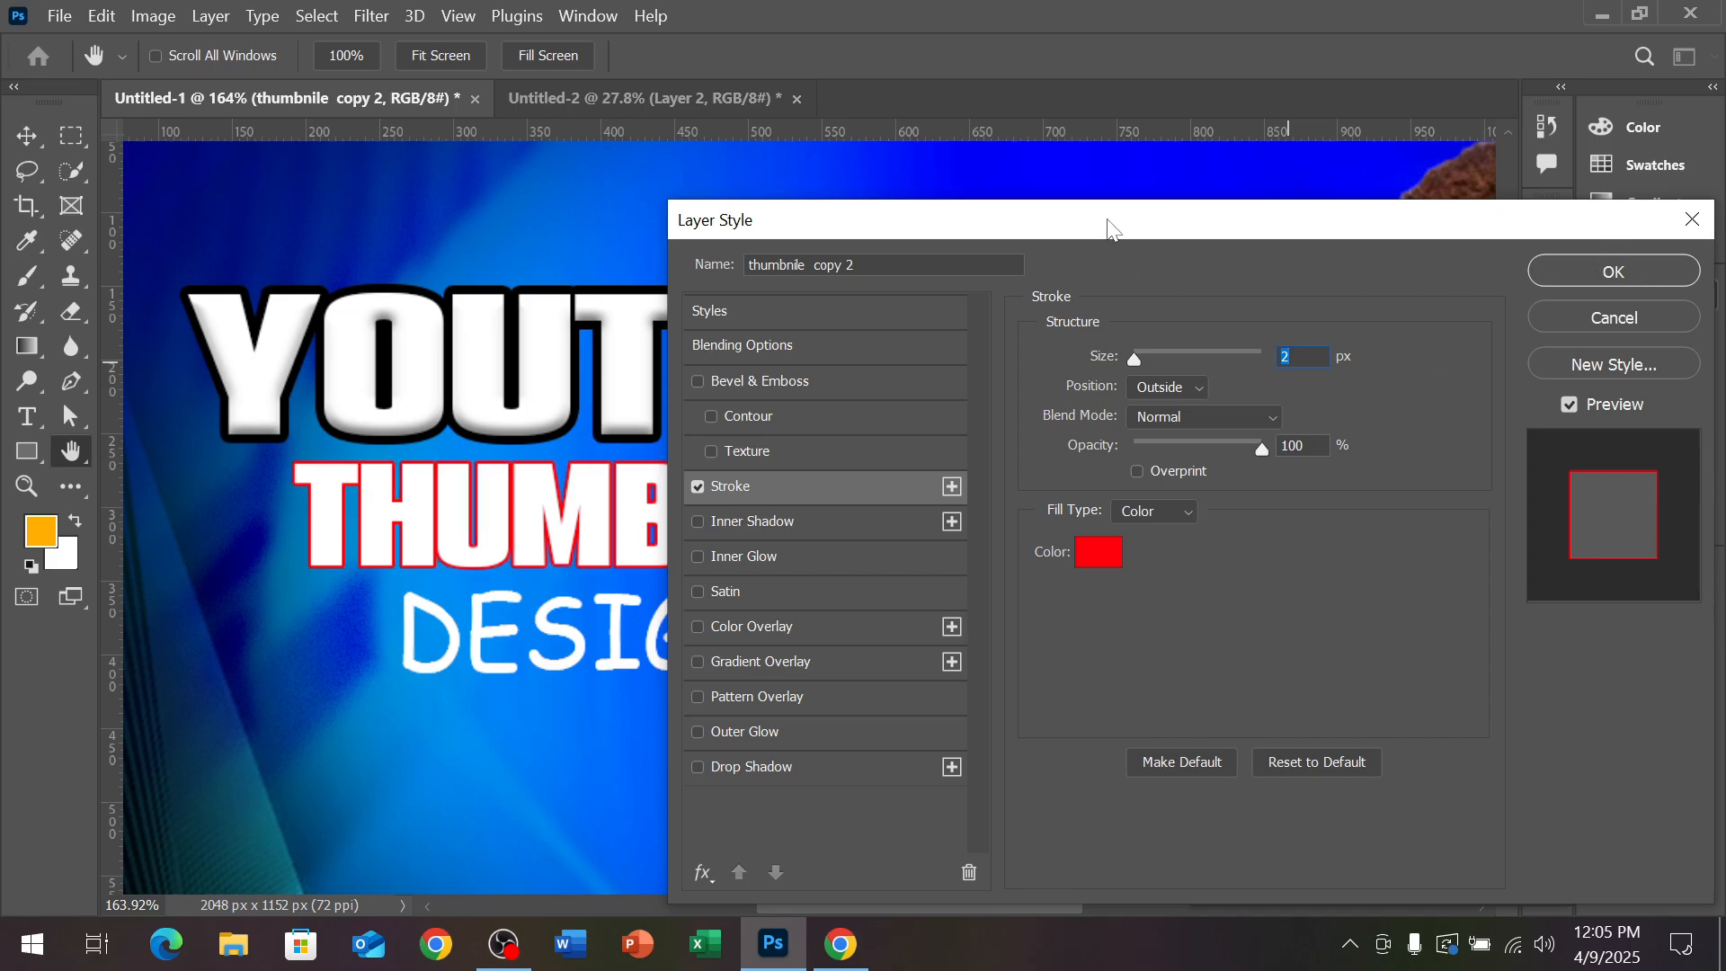
Add an Inner Bevel to the THUMBNILE layer with depth 84%, size 9 px and soften 0 px, and apply the layer style
left_click_drag(1111, 226, 1334, 238)
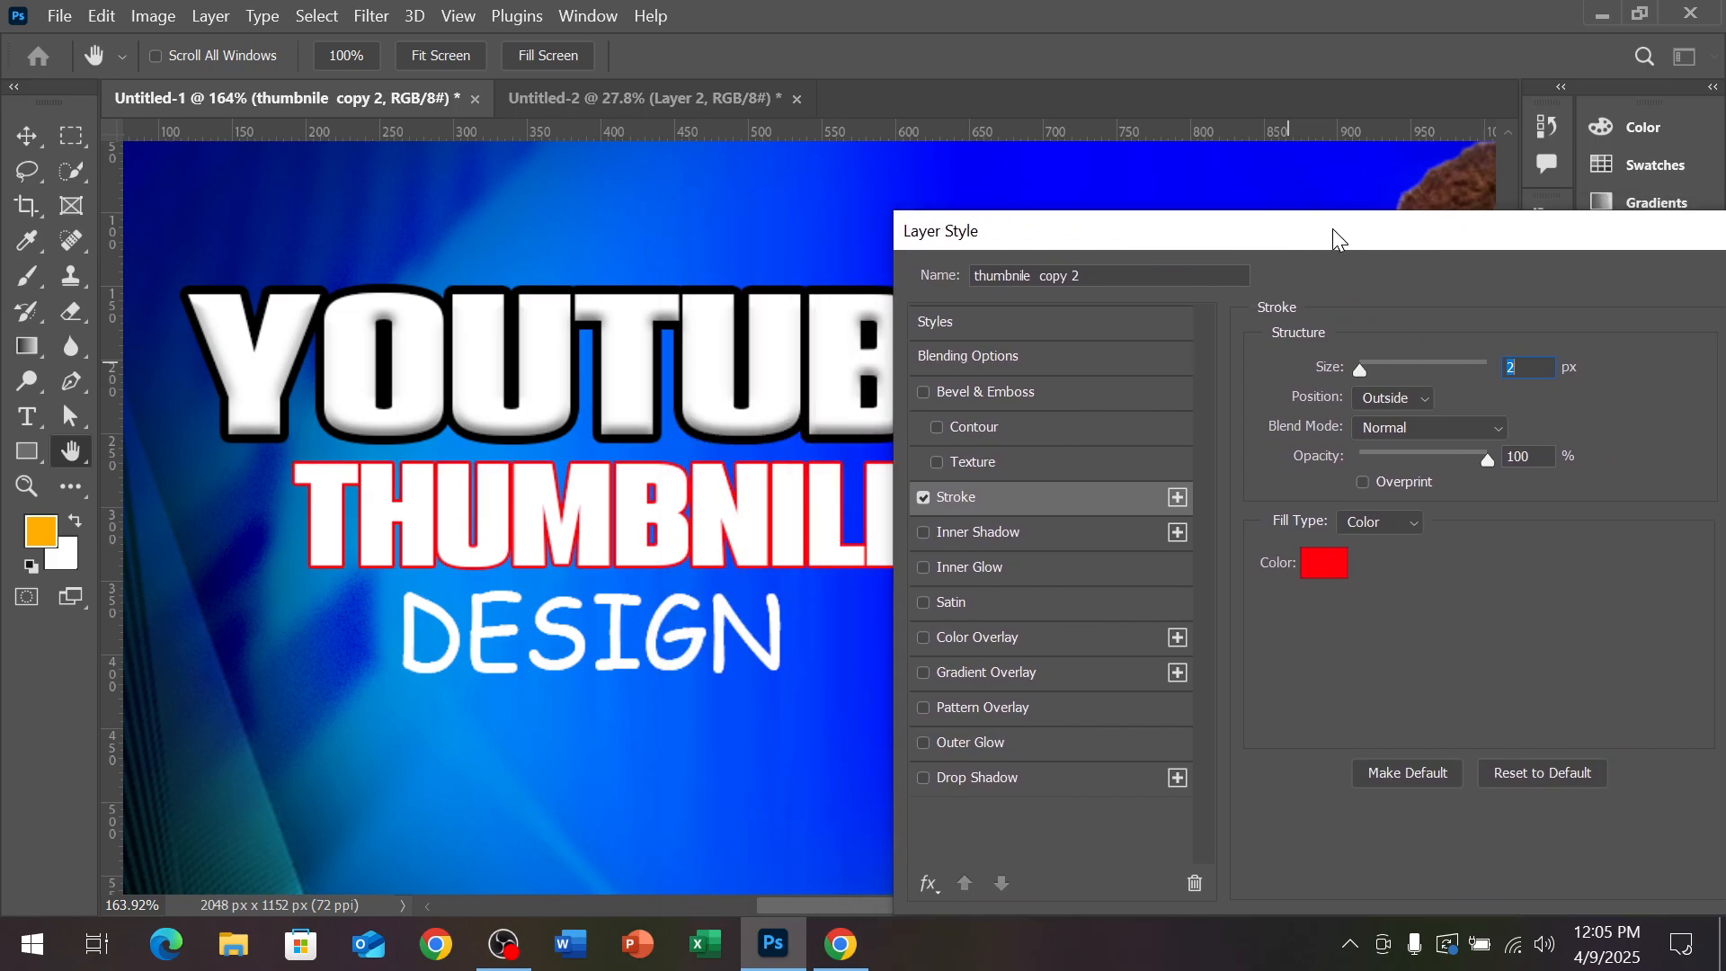
left_click(1023, 394)
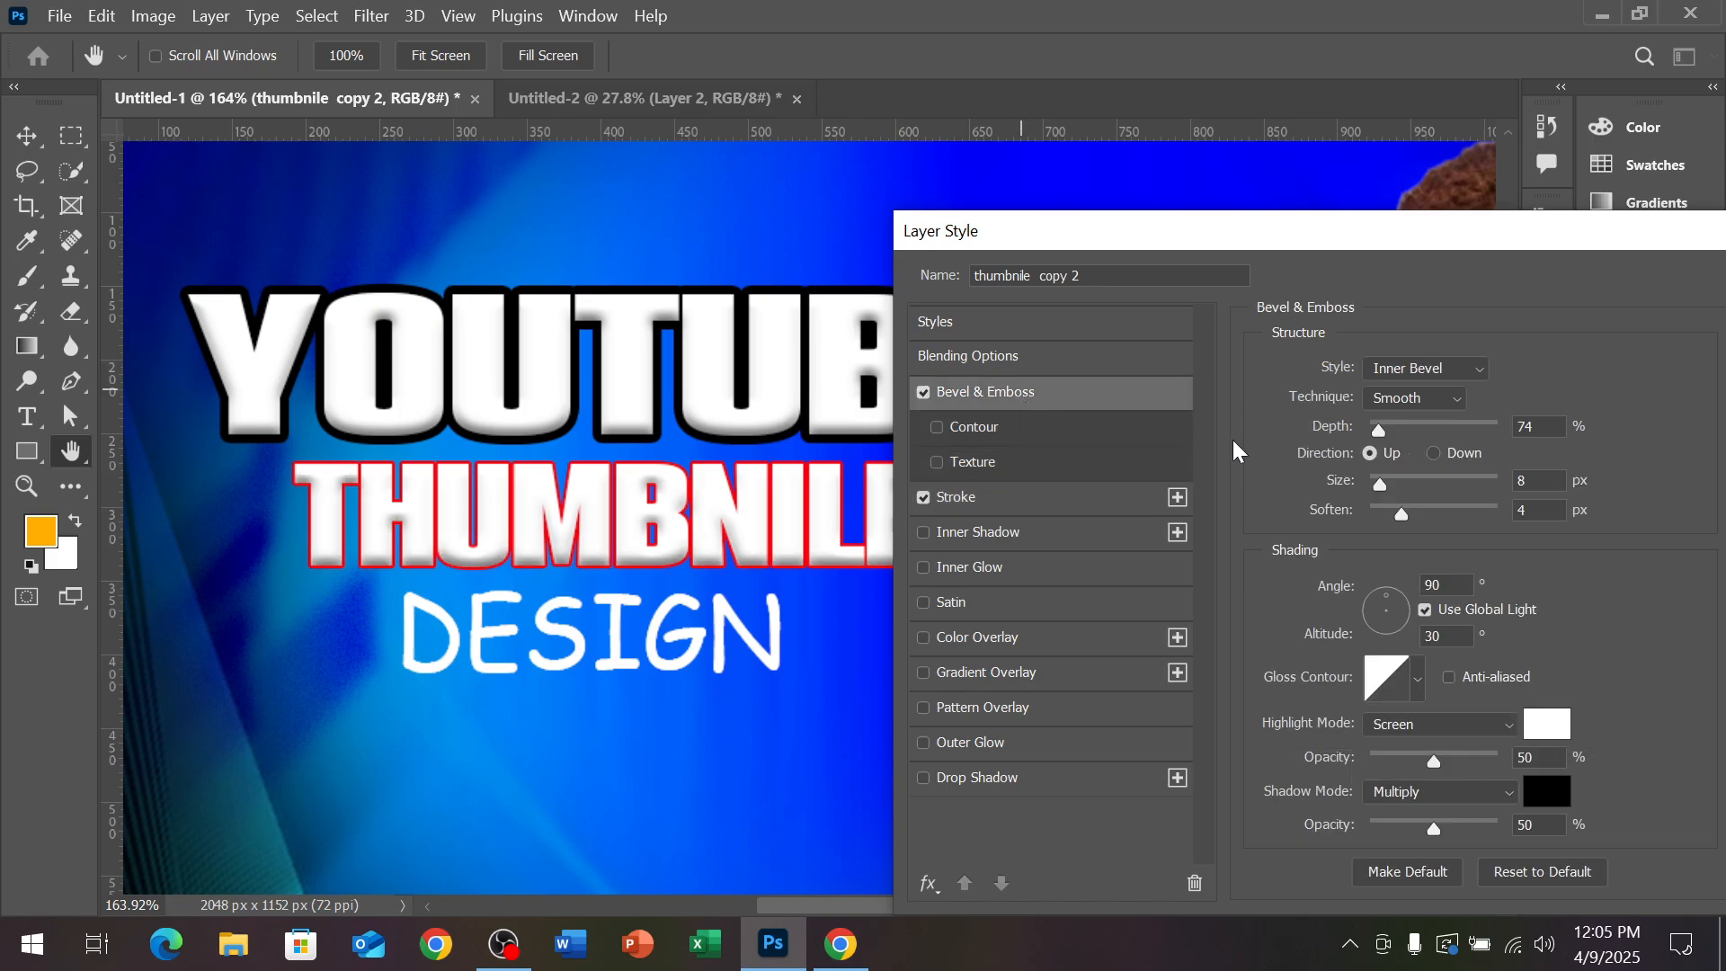
left_click_drag(1384, 435, 1392, 437)
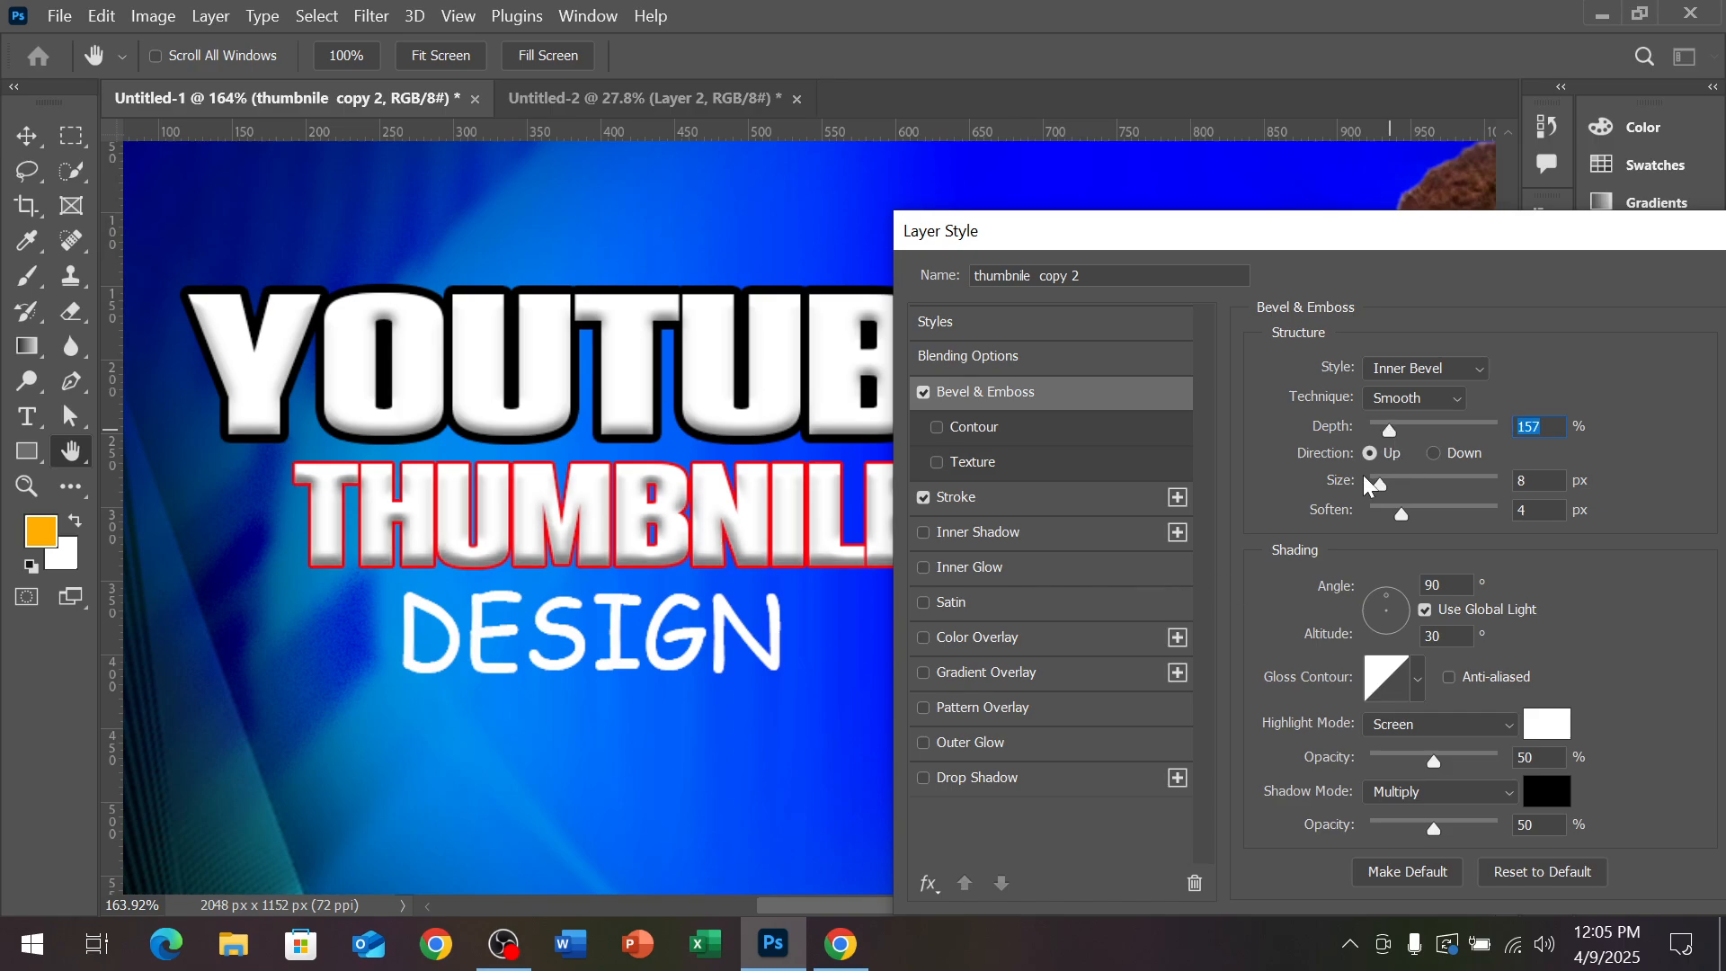
left_click_drag(1379, 481, 1383, 492)
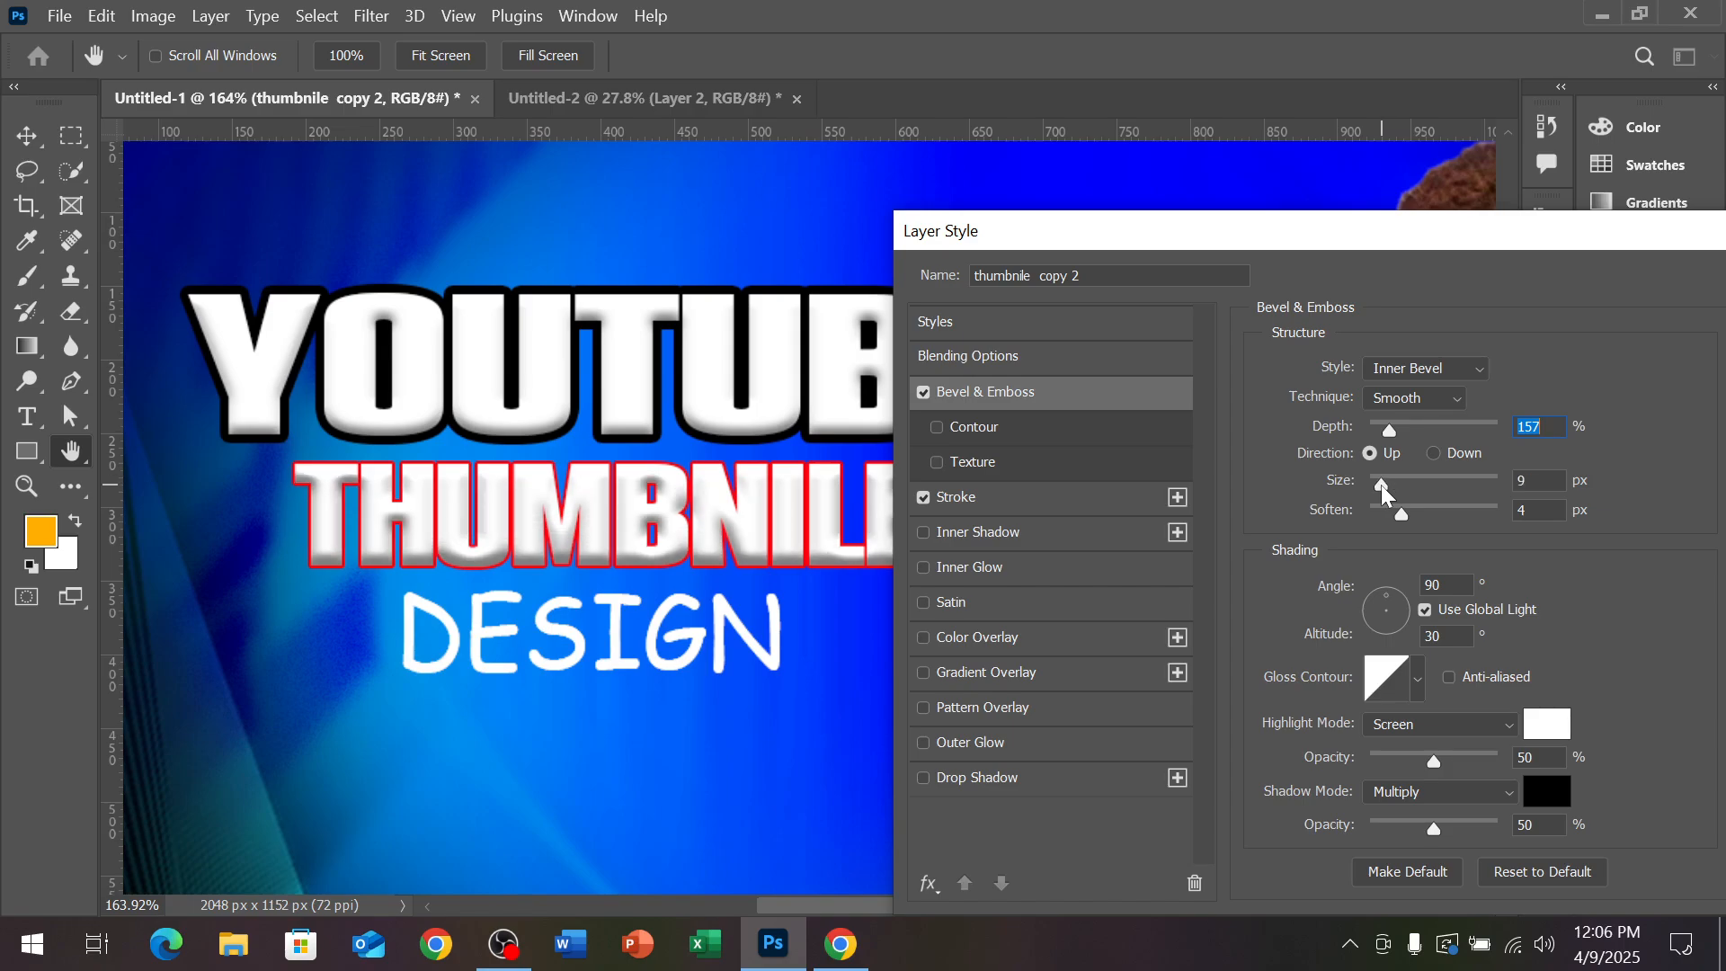
left_click(1382, 483)
left_click_drag(1380, 518, 1363, 520)
mouse_move(1394, 434)
left_mouse_down()
mouse_move(1414, 431)
mouse_move(1378, 432)
left_mouse_up()
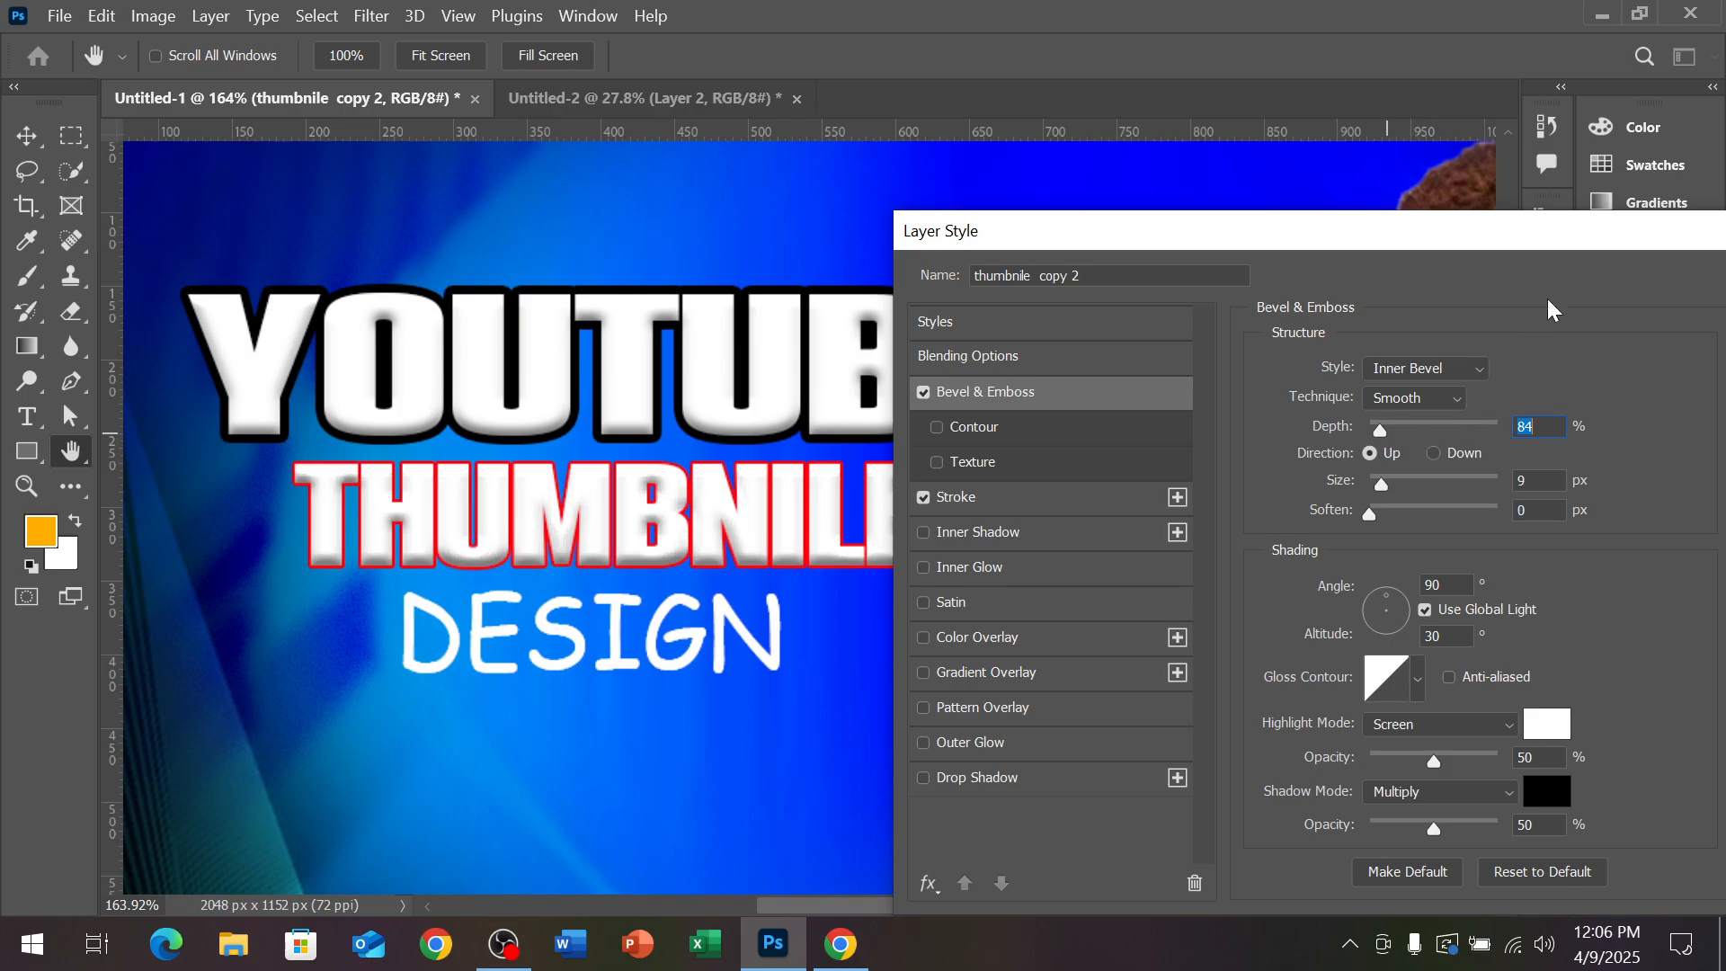
left_click_drag(1468, 247, 1383, 248)
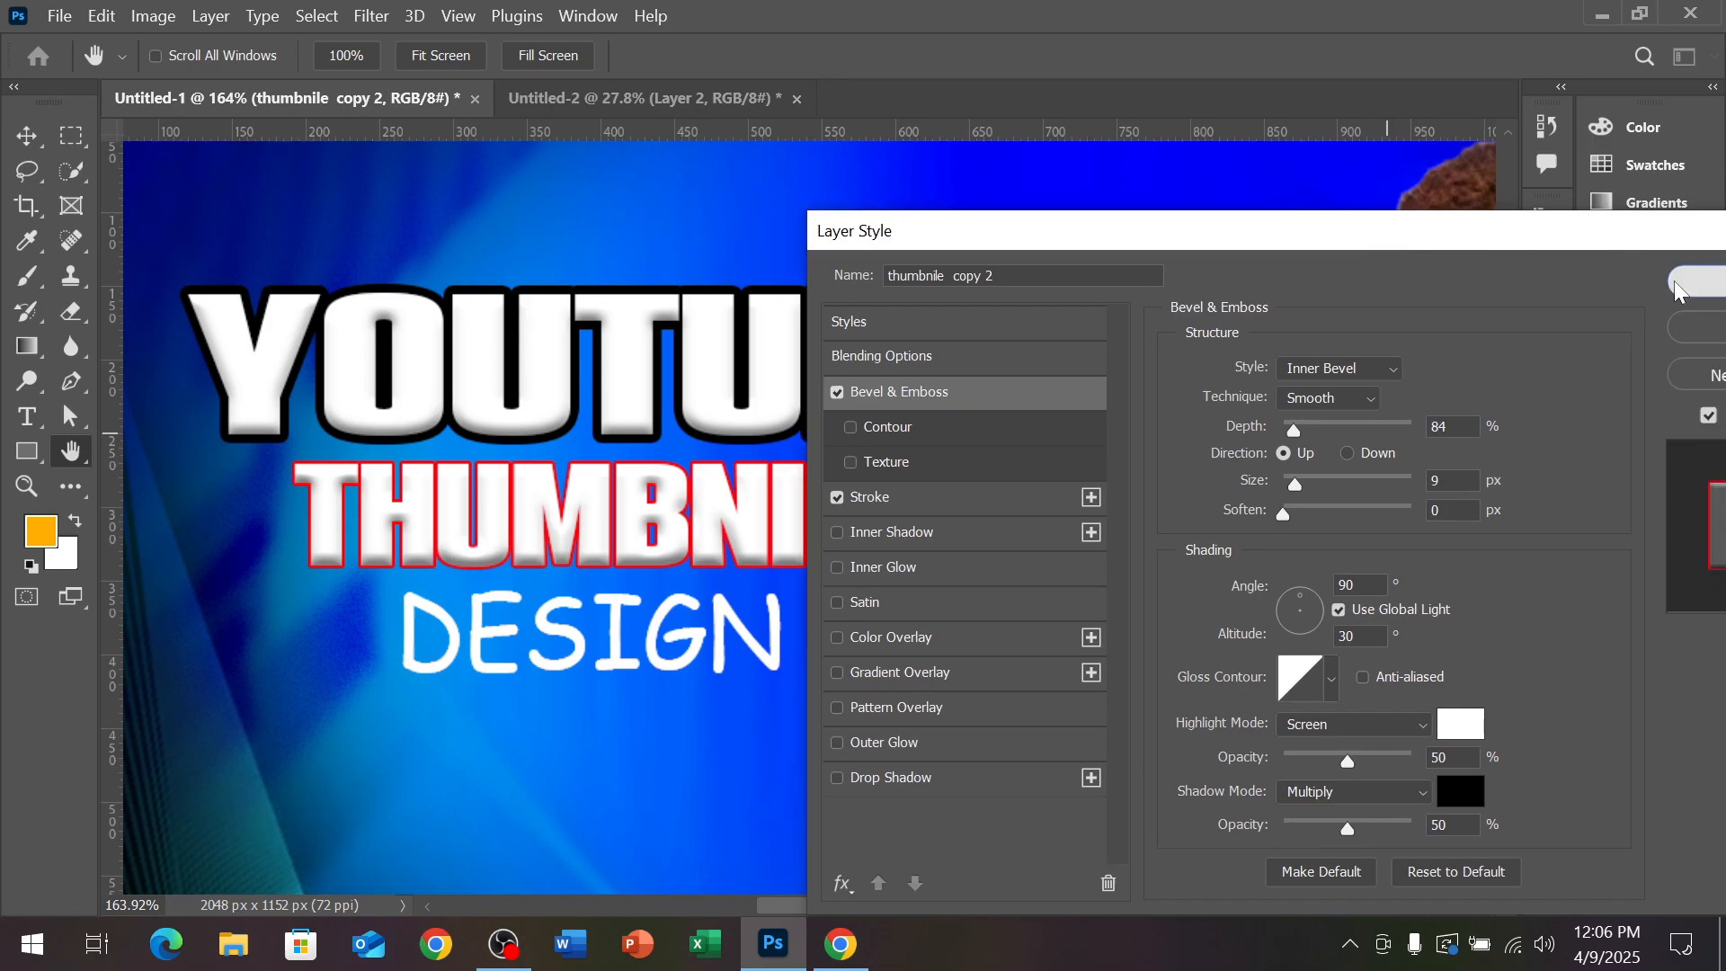
key("Return")
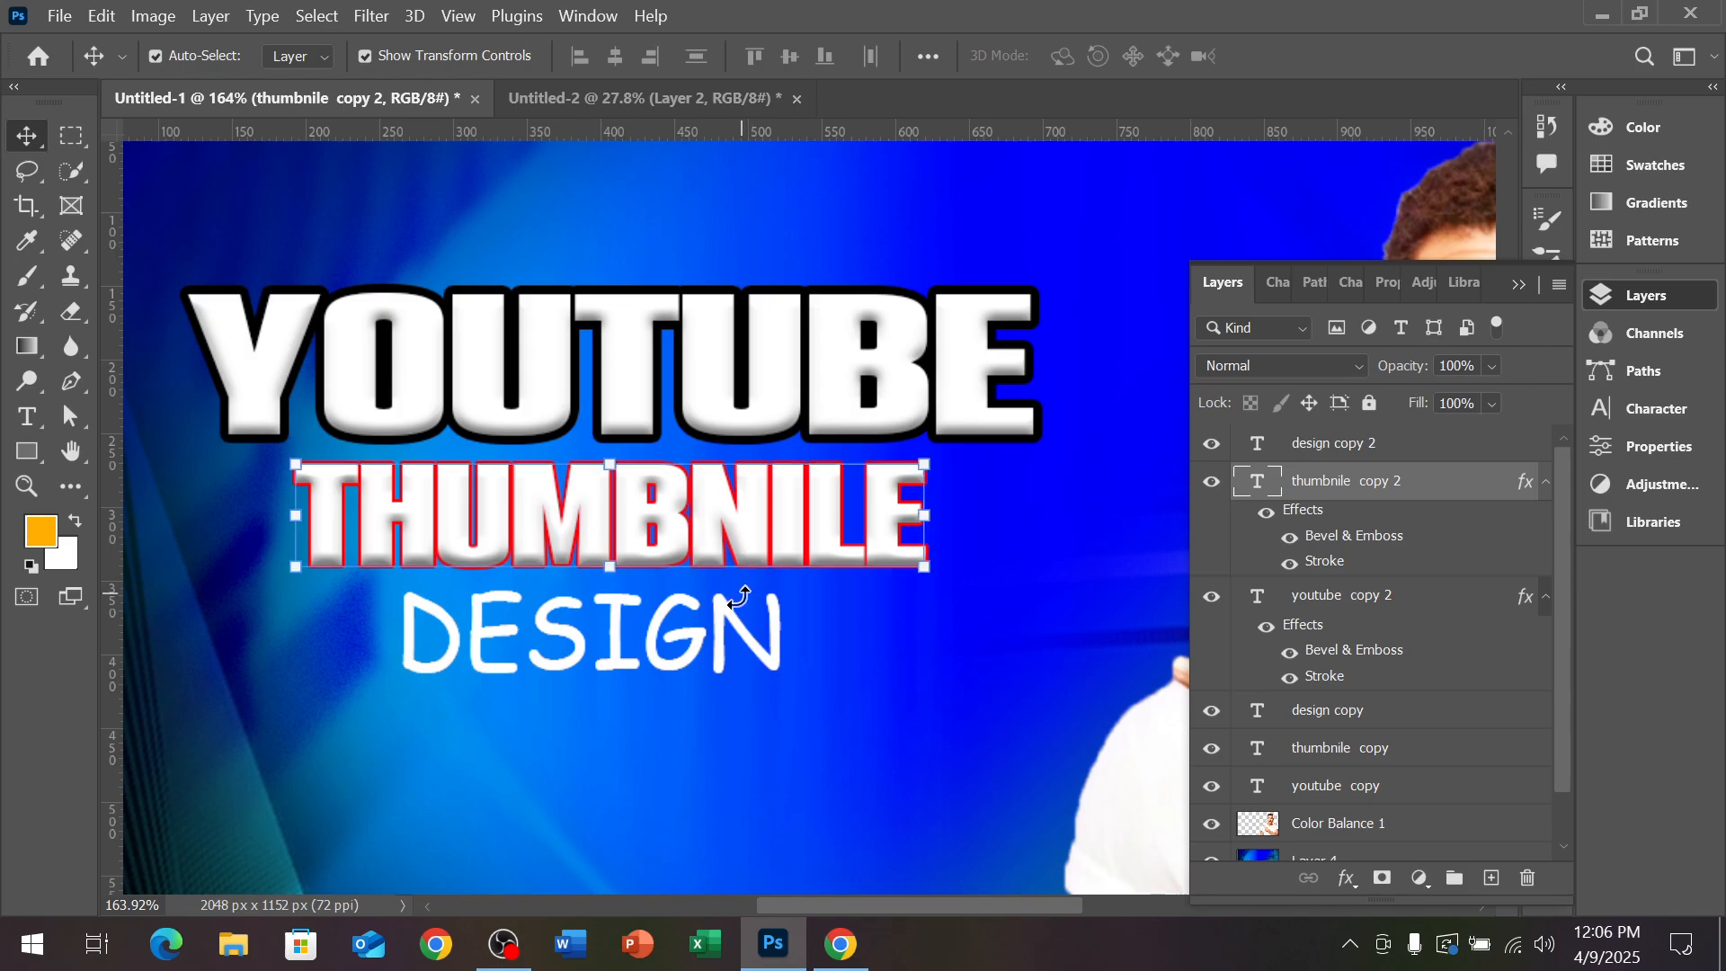
Nudge the styled THUMBNILE line upward, closer to the YOUTUBE line
left_click(731, 625)
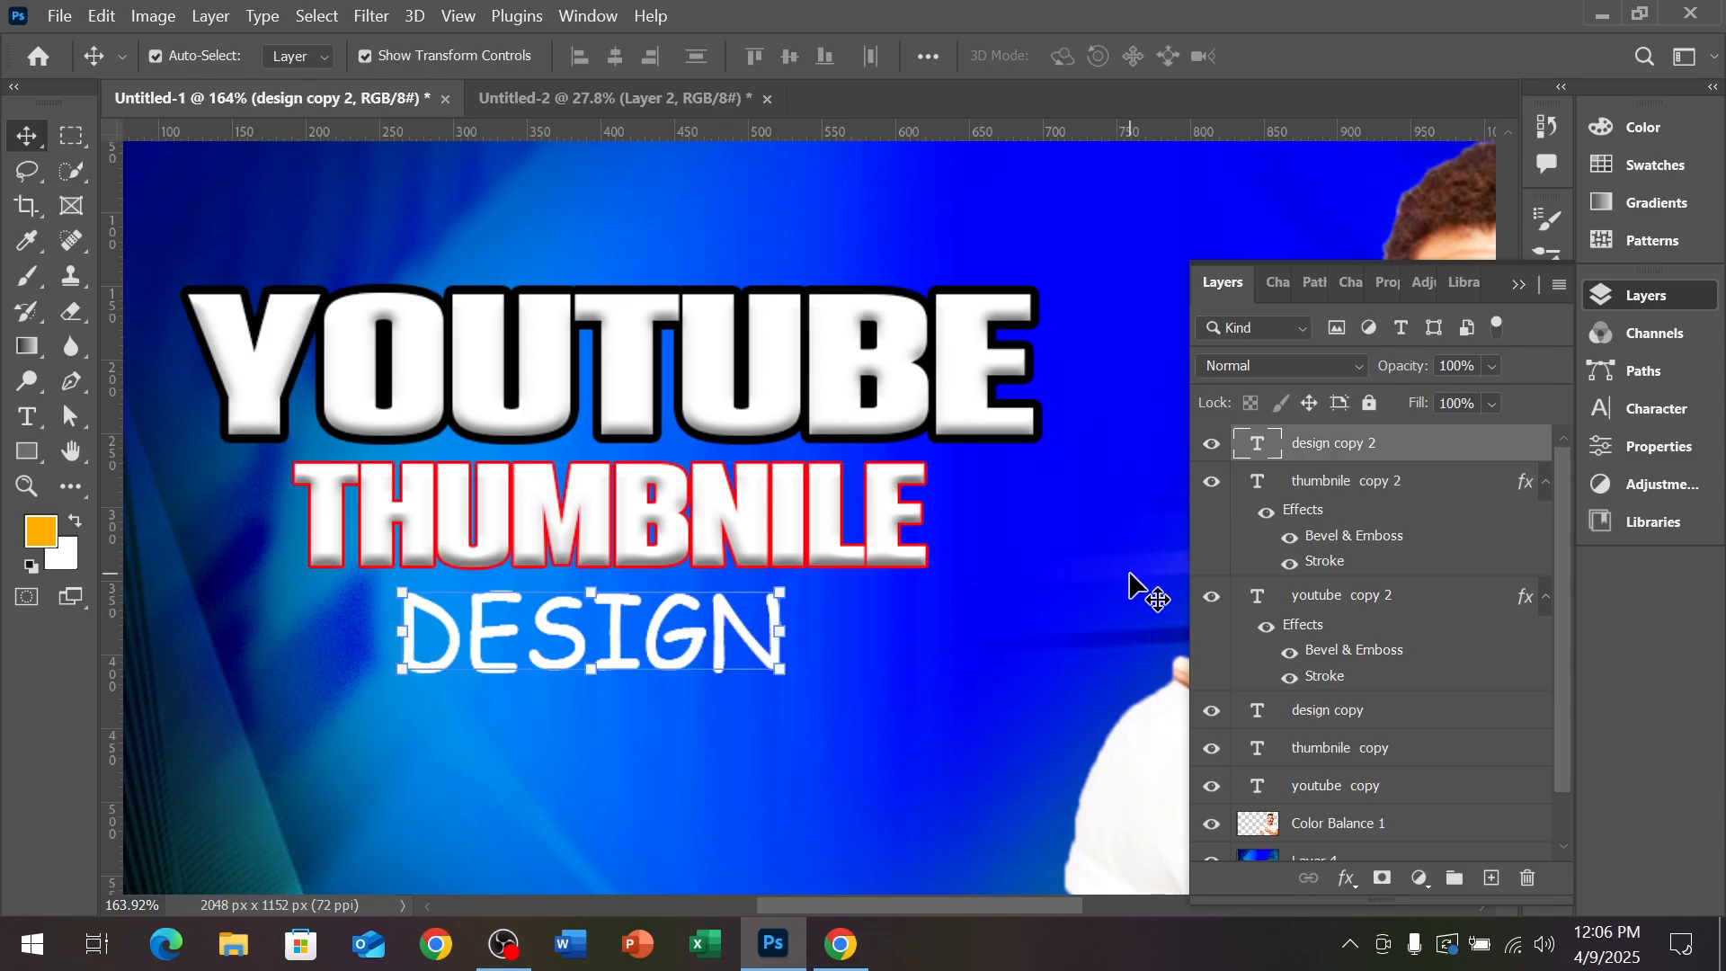
left_click(794, 543)
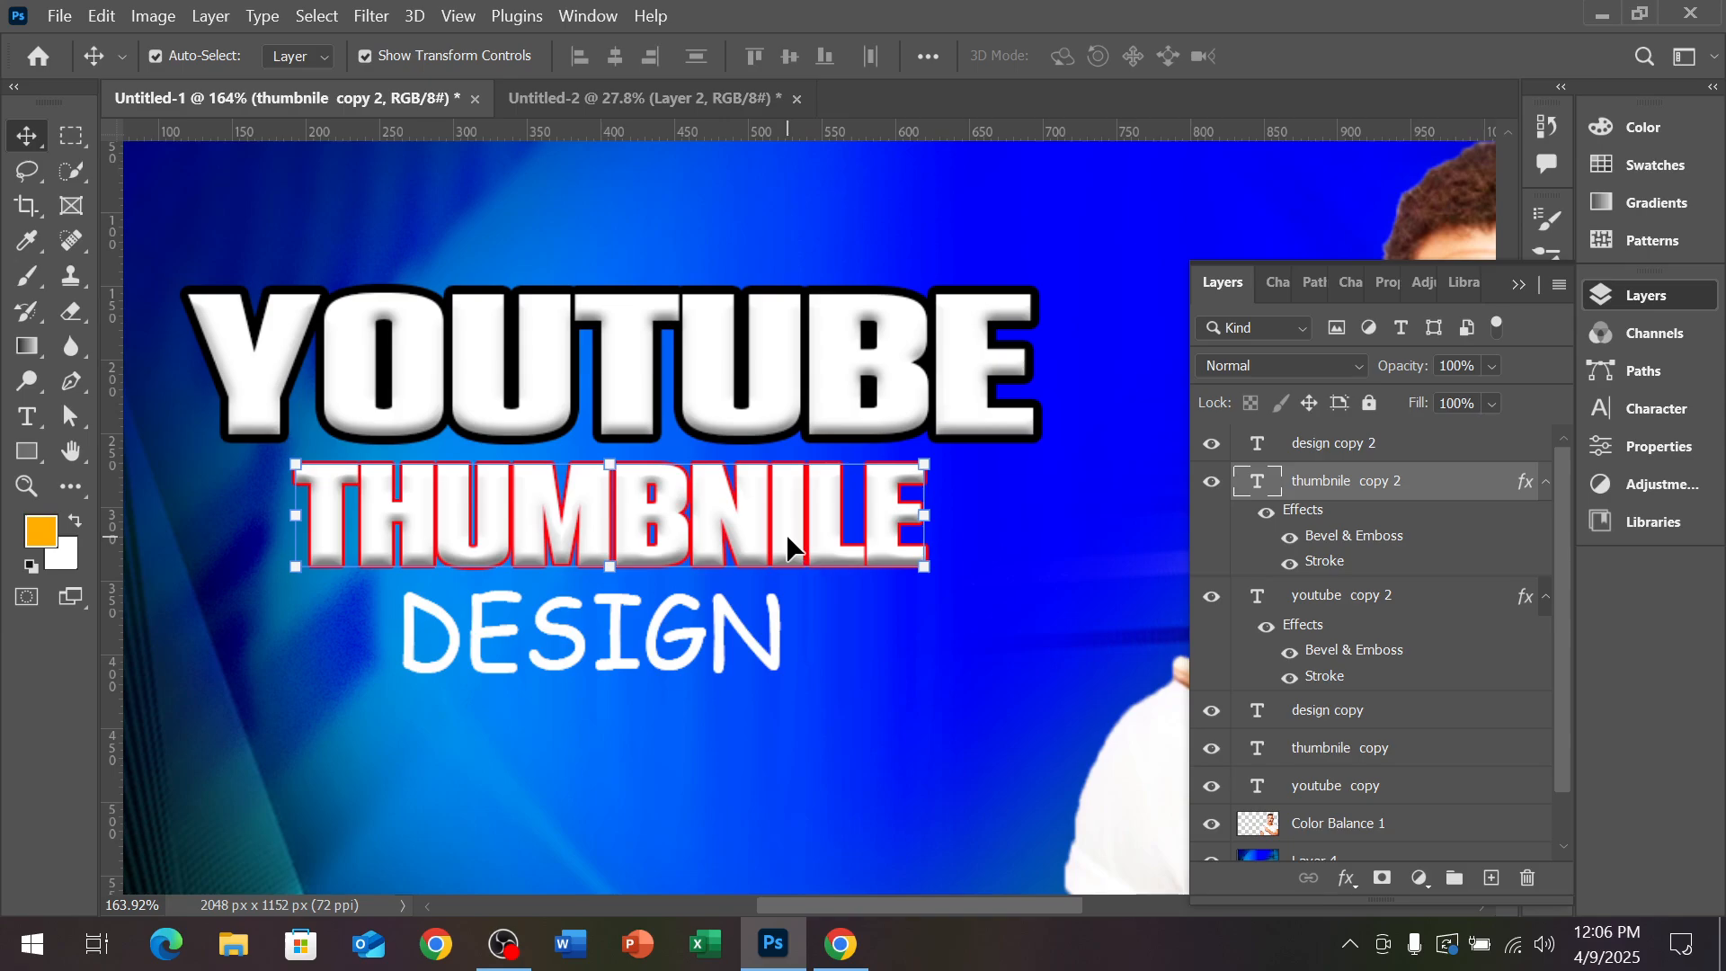
key("Up")
key("Up")
key("Up")
key("Up")
key("Up")
key("Up")
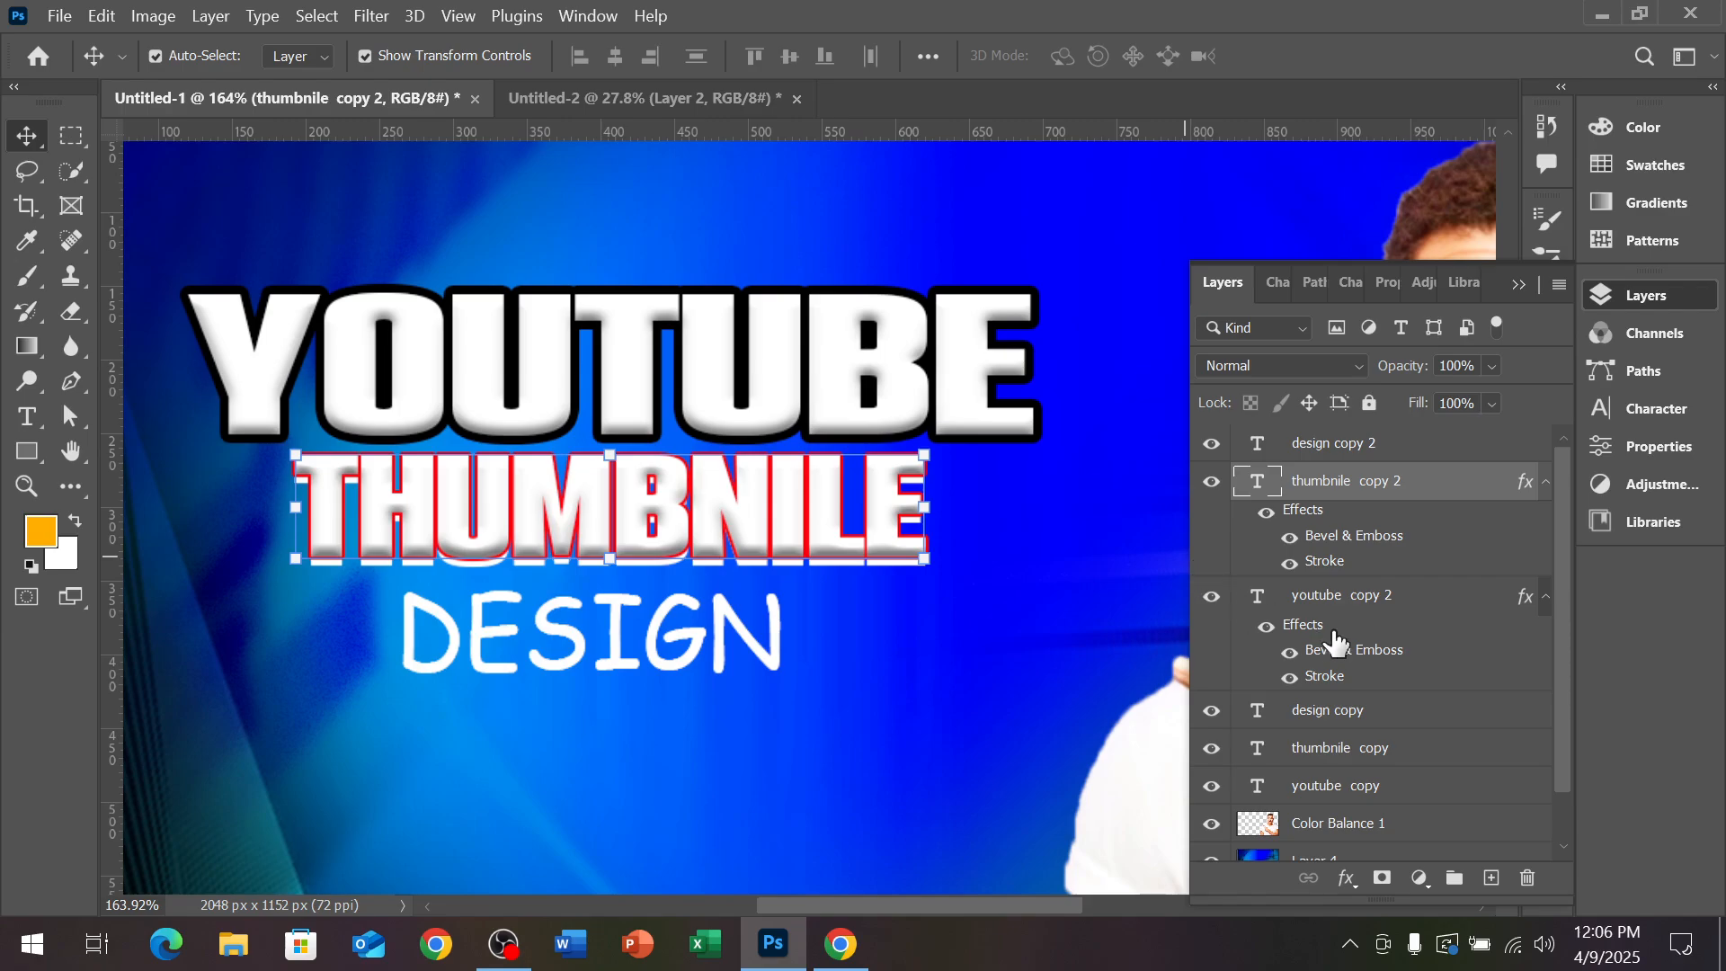
Delete the three unstyled duplicate text layers: youtube copy, thumbnile copy and design copy
scroll(1348, 683, "down", 1)
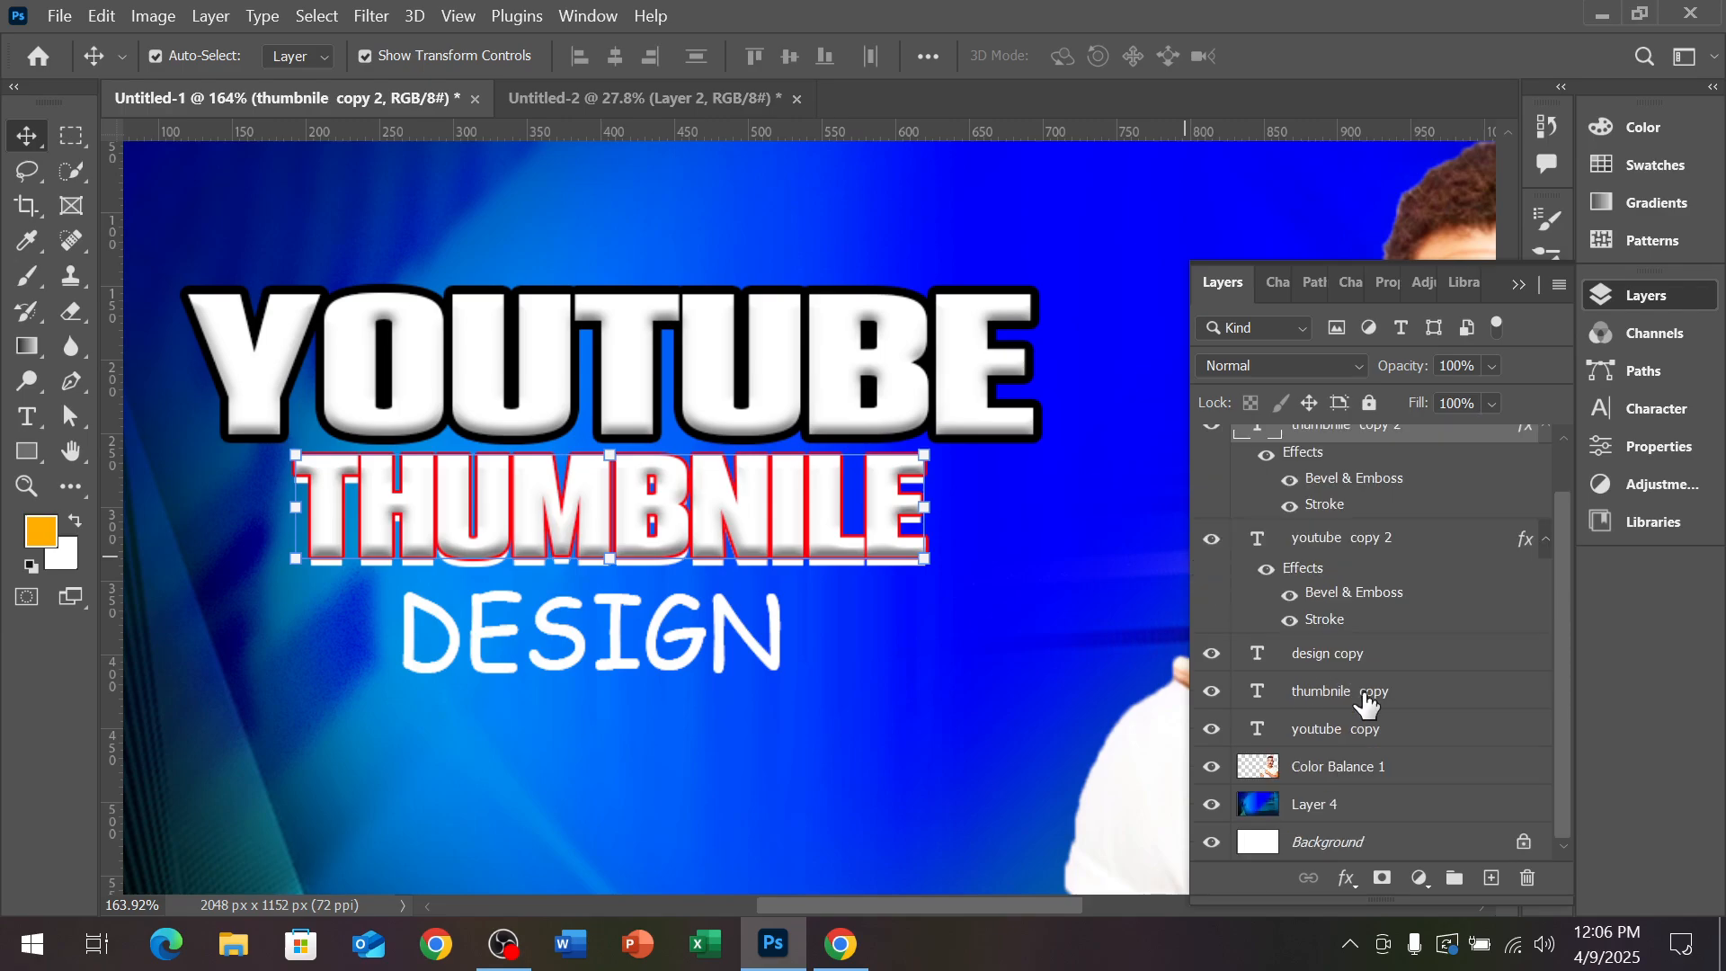
left_click(1341, 727)
left_click(1348, 691, "ctrl")
left_click(1366, 663, "ctrl")
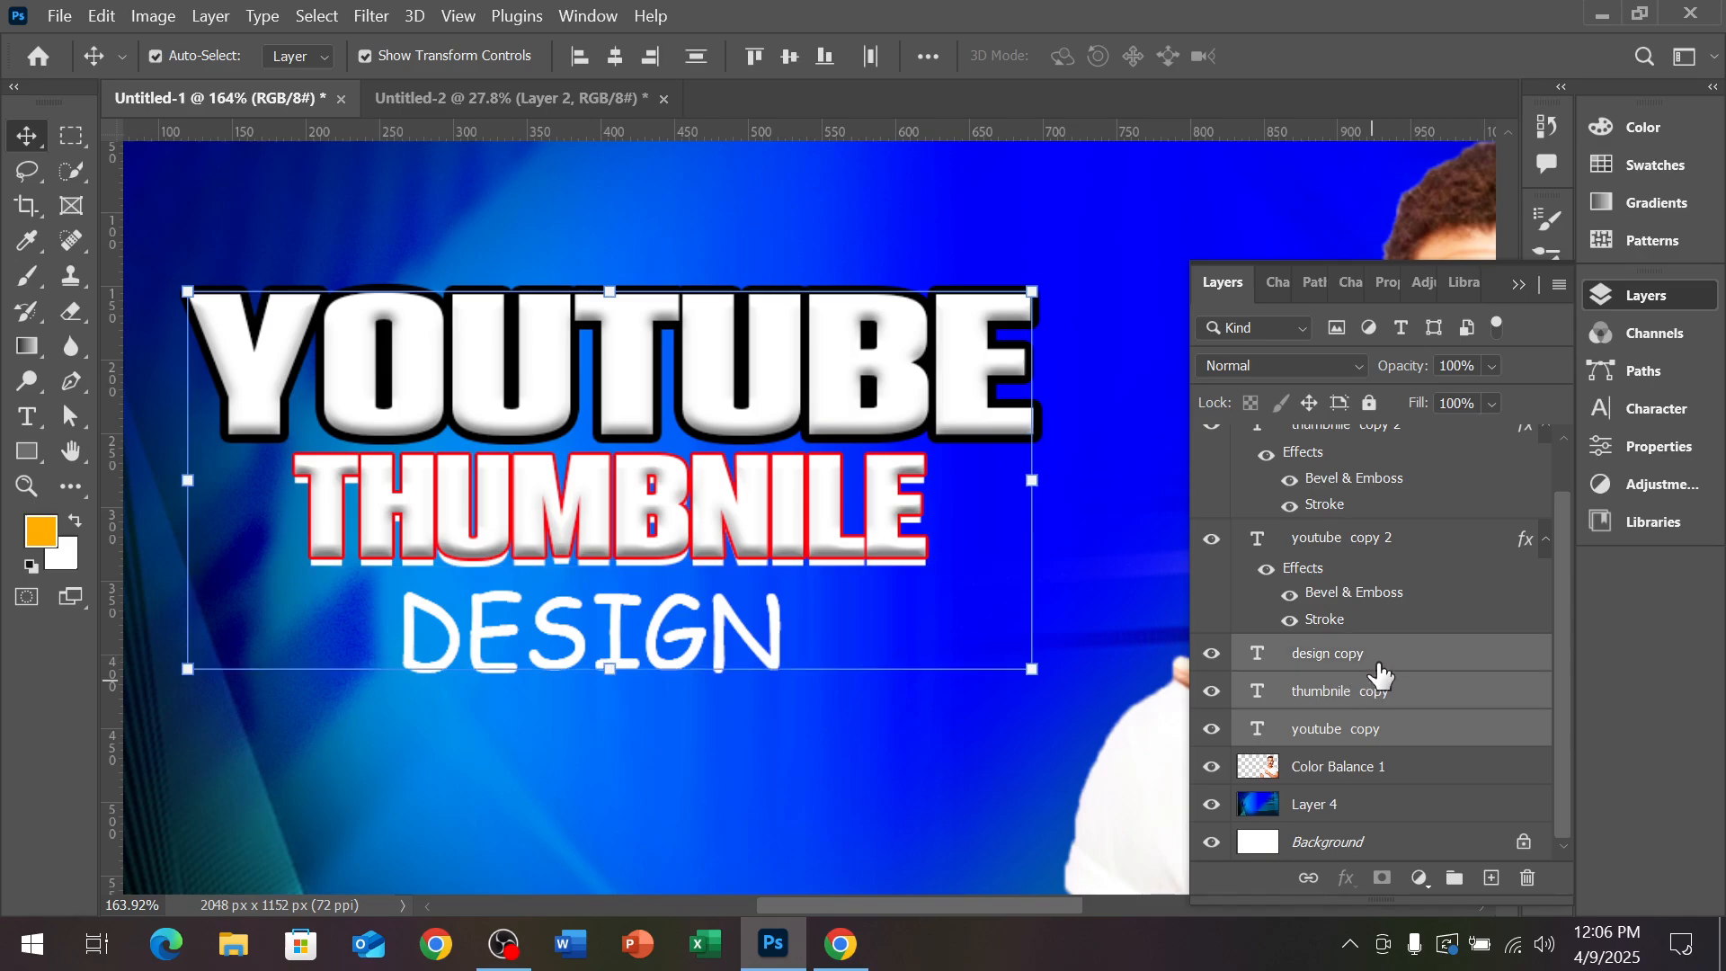
left_click(1529, 879)
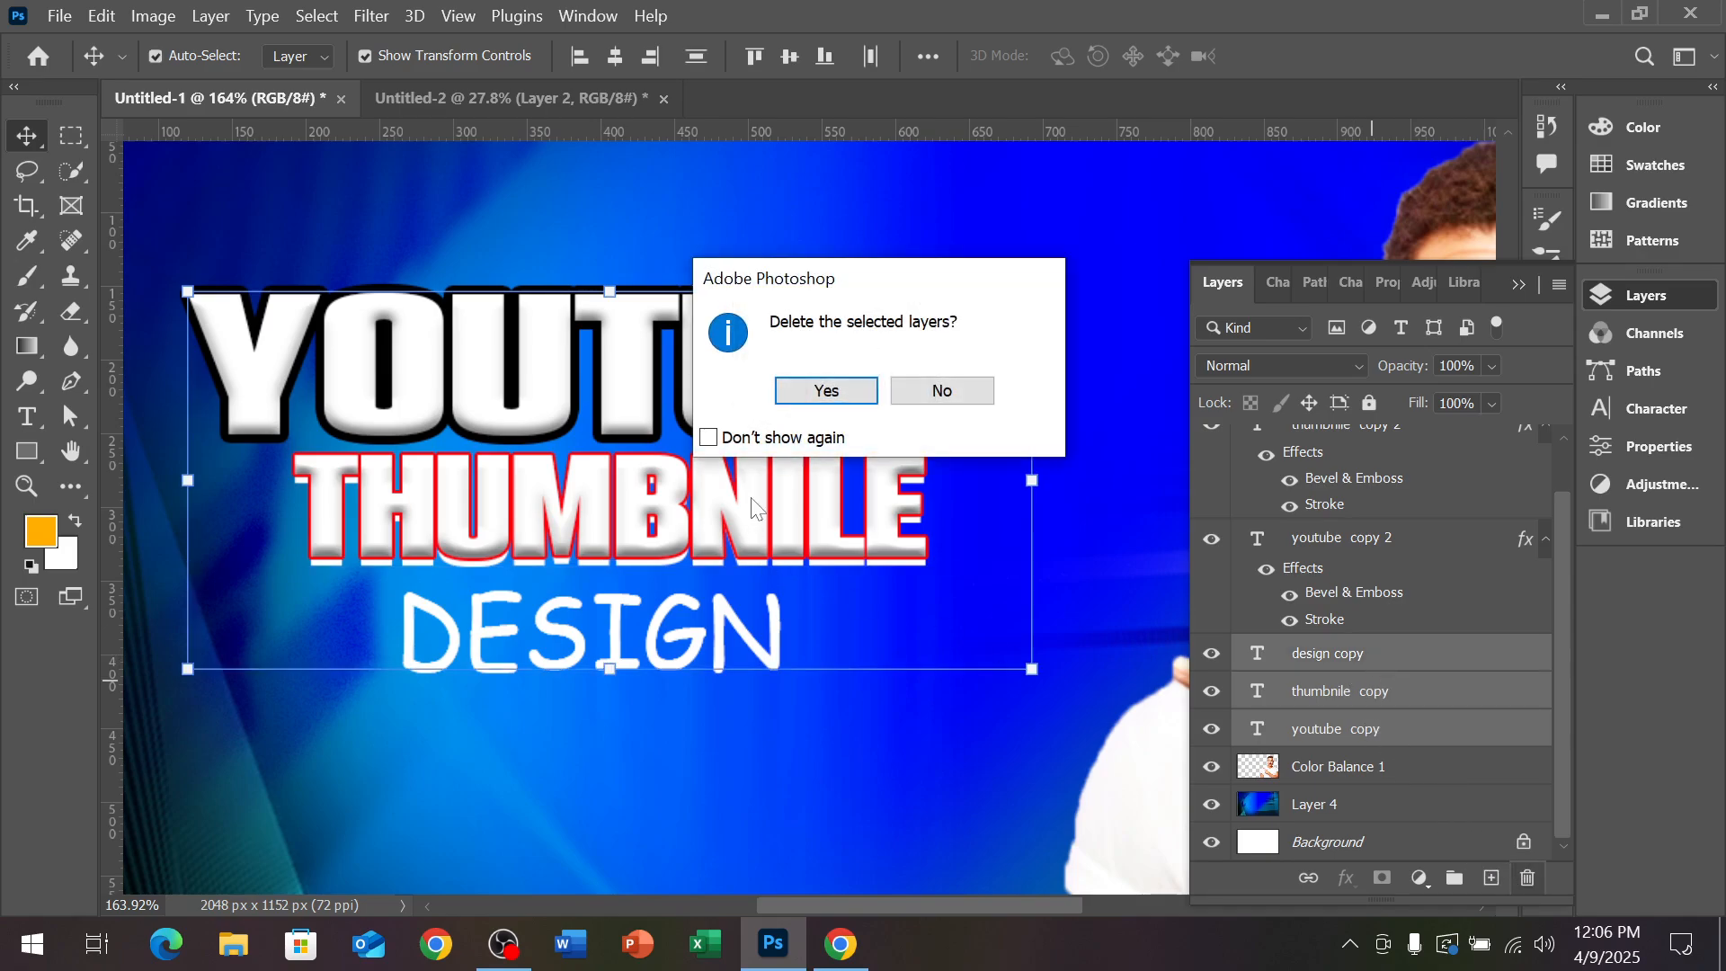
left_click(821, 389)
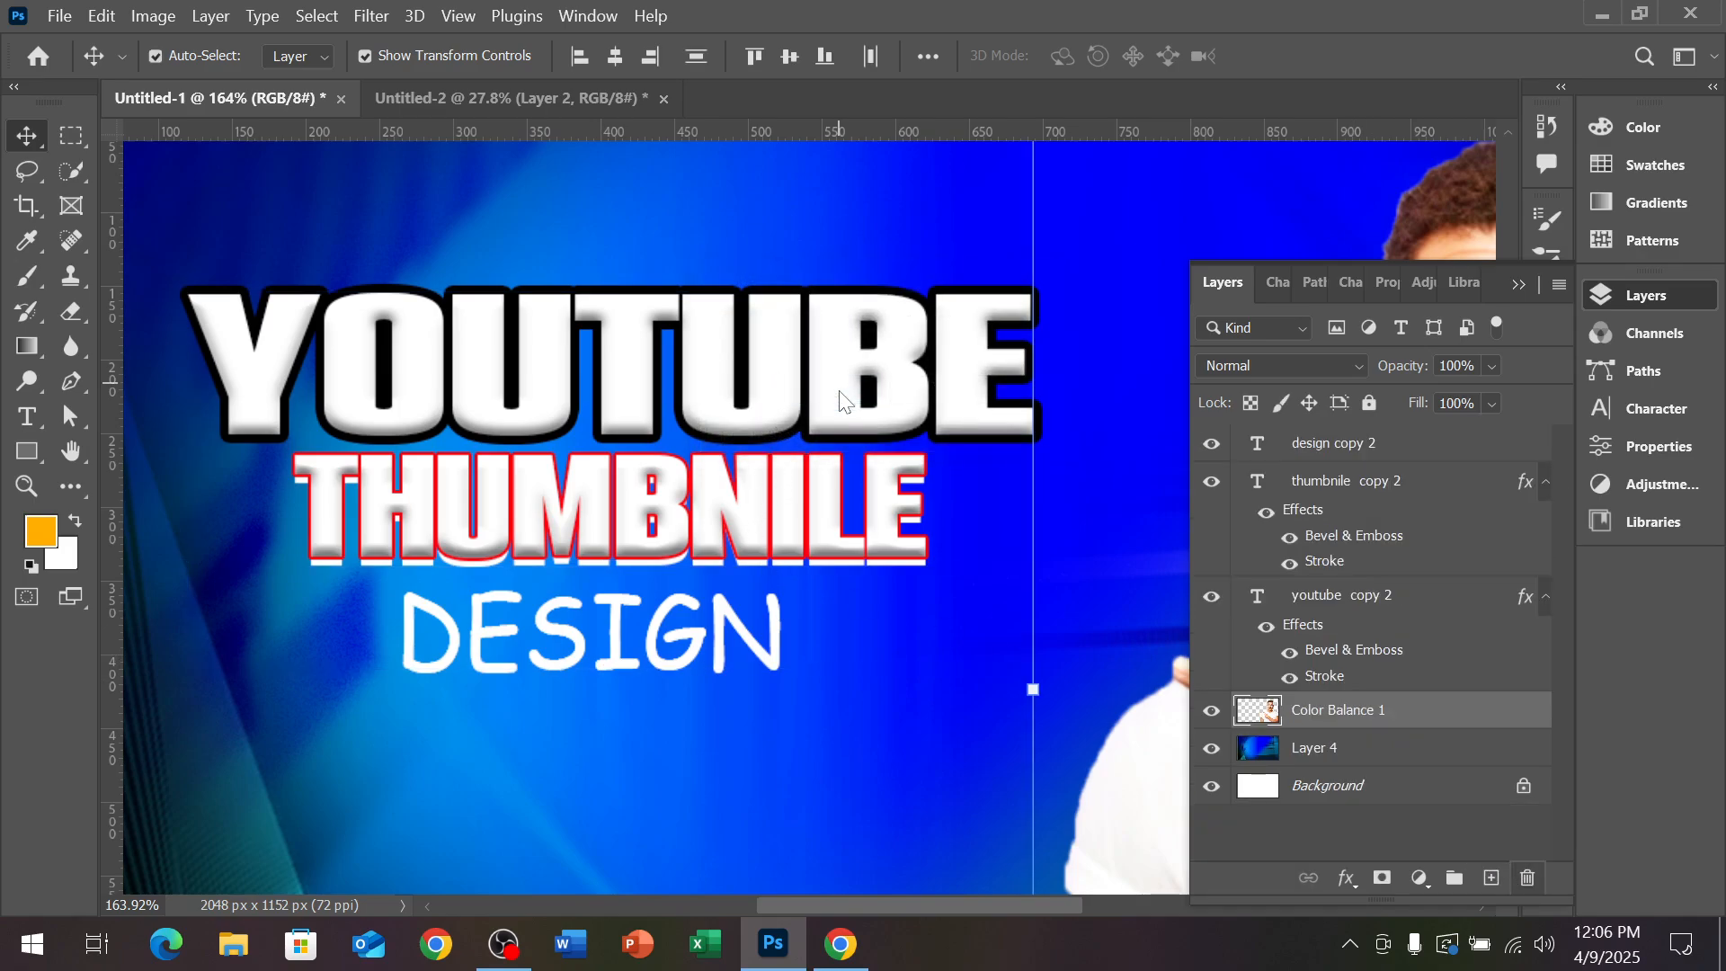
Nudge the THUMBNILE line slightly and the DESIGN line upward to tighten the headline stack
left_click(700, 538)
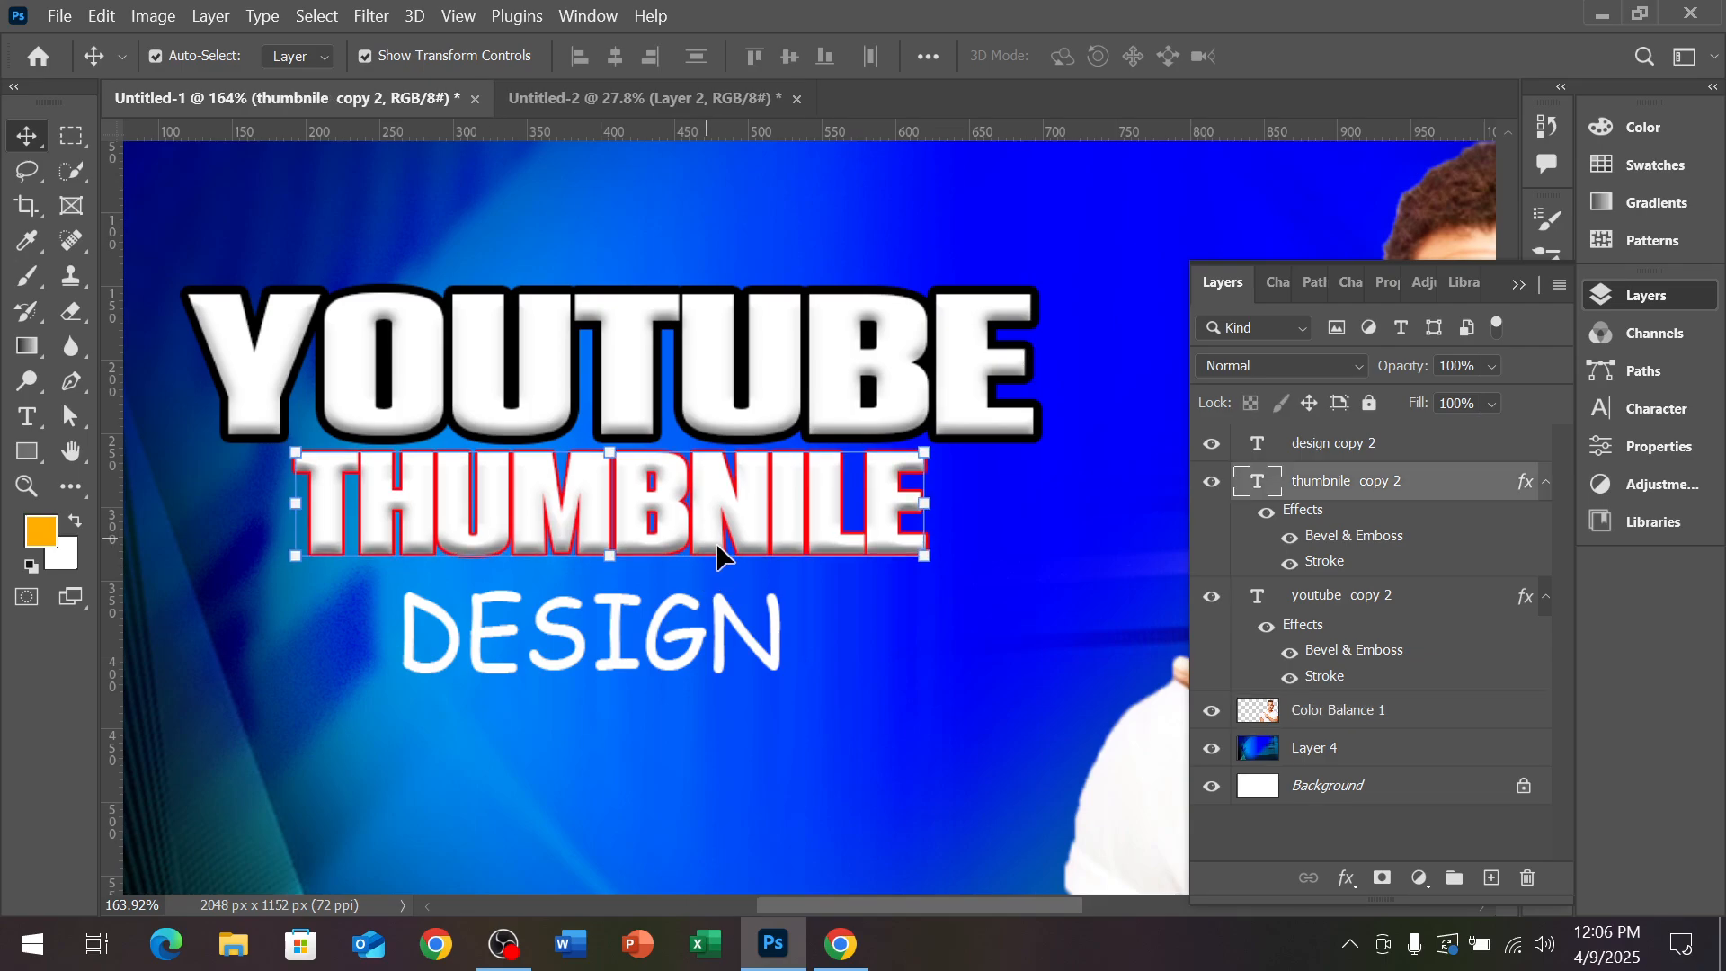
left_click(730, 634)
key("Up")
key("Up")
key("Up")
key("Up")
key("Up")
key("Up")
key("Up")
key("Up")
key("Up")
key("Up")
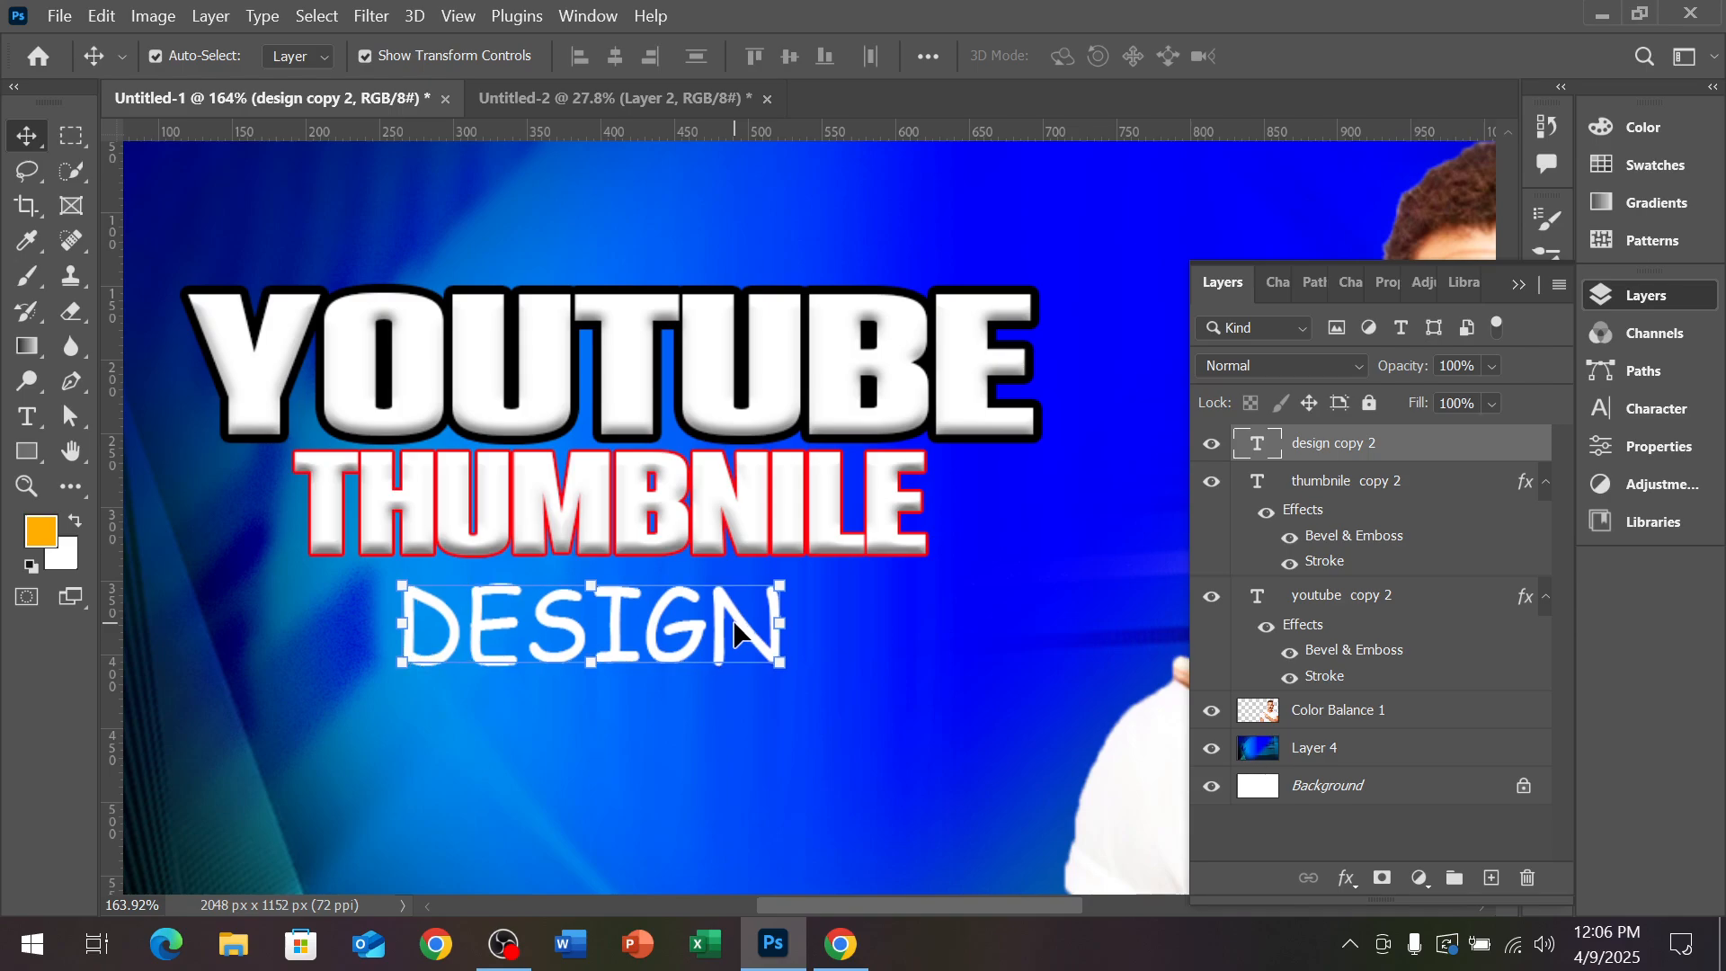
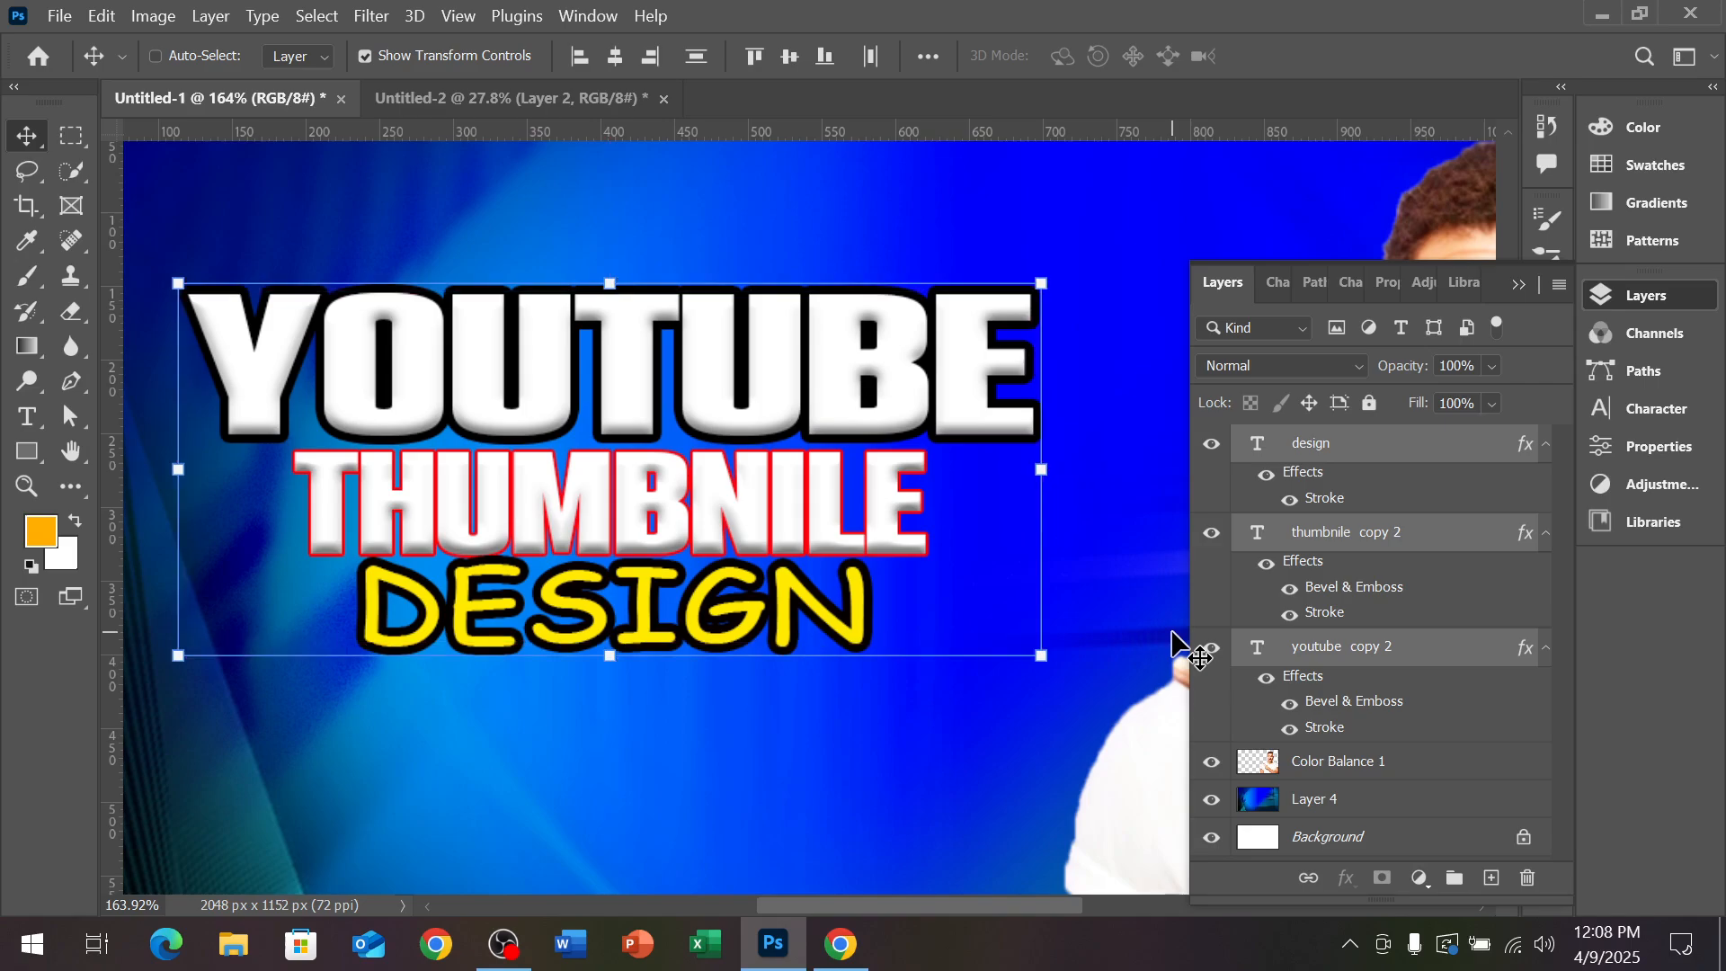
Merge the three selected headline text layers into one layer and add a black outside Stroke effect to it
key("ctrl+e")
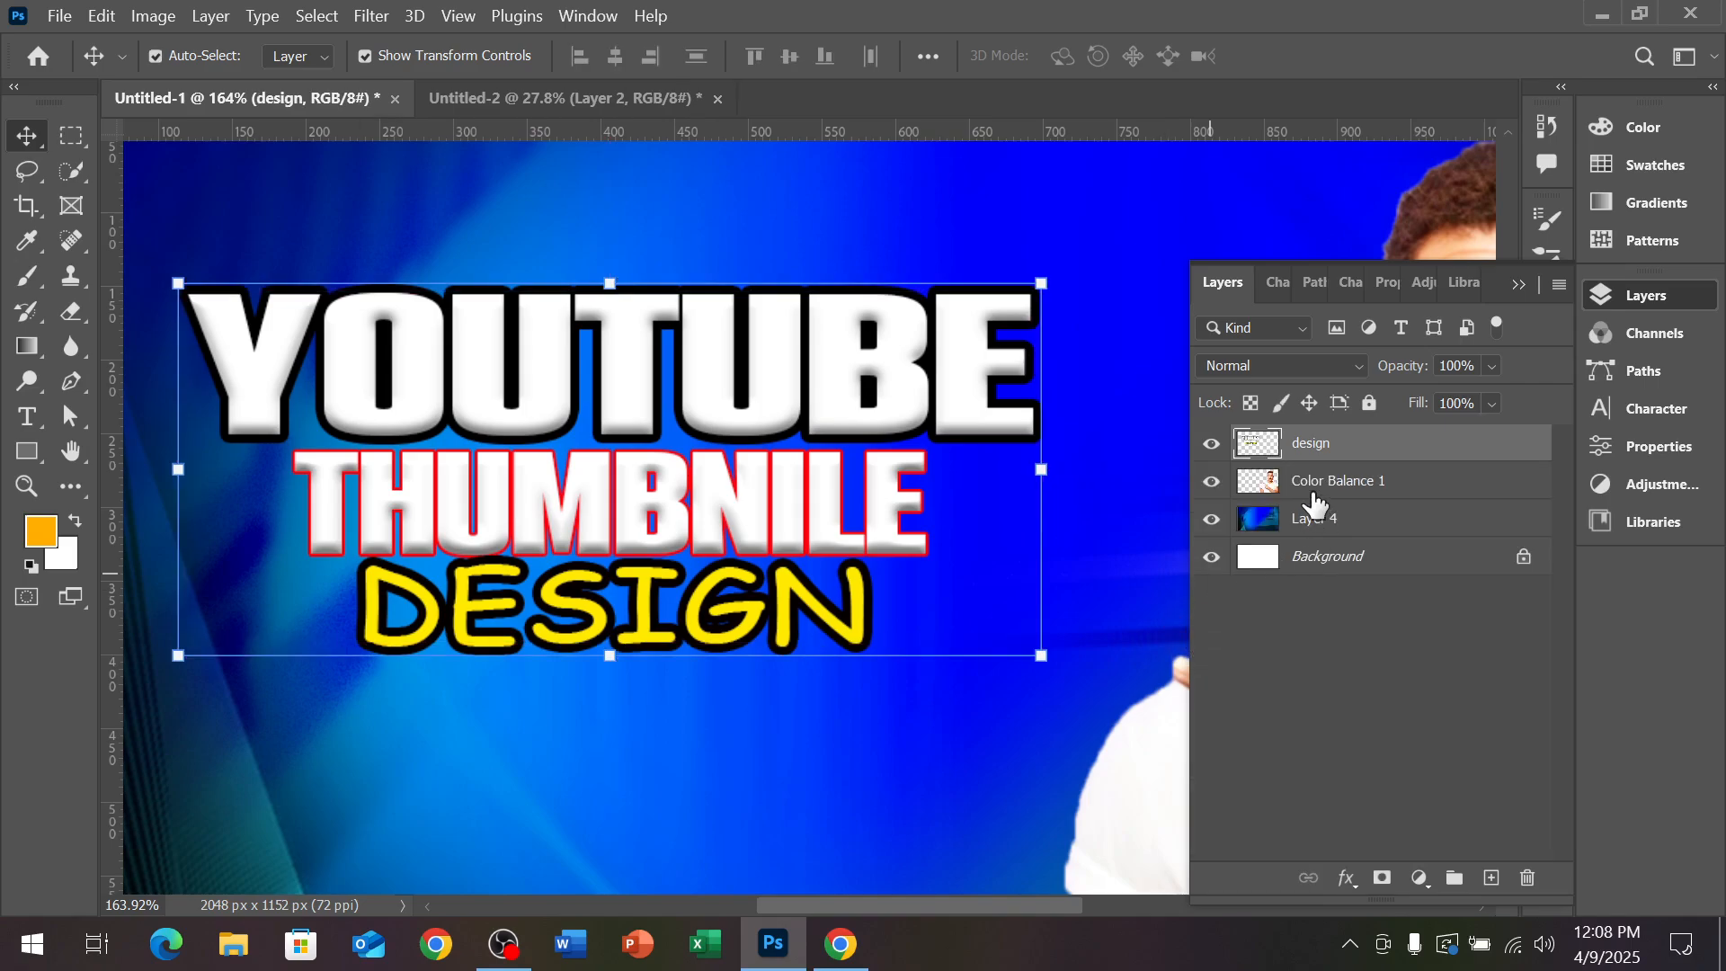
left_click(1346, 877)
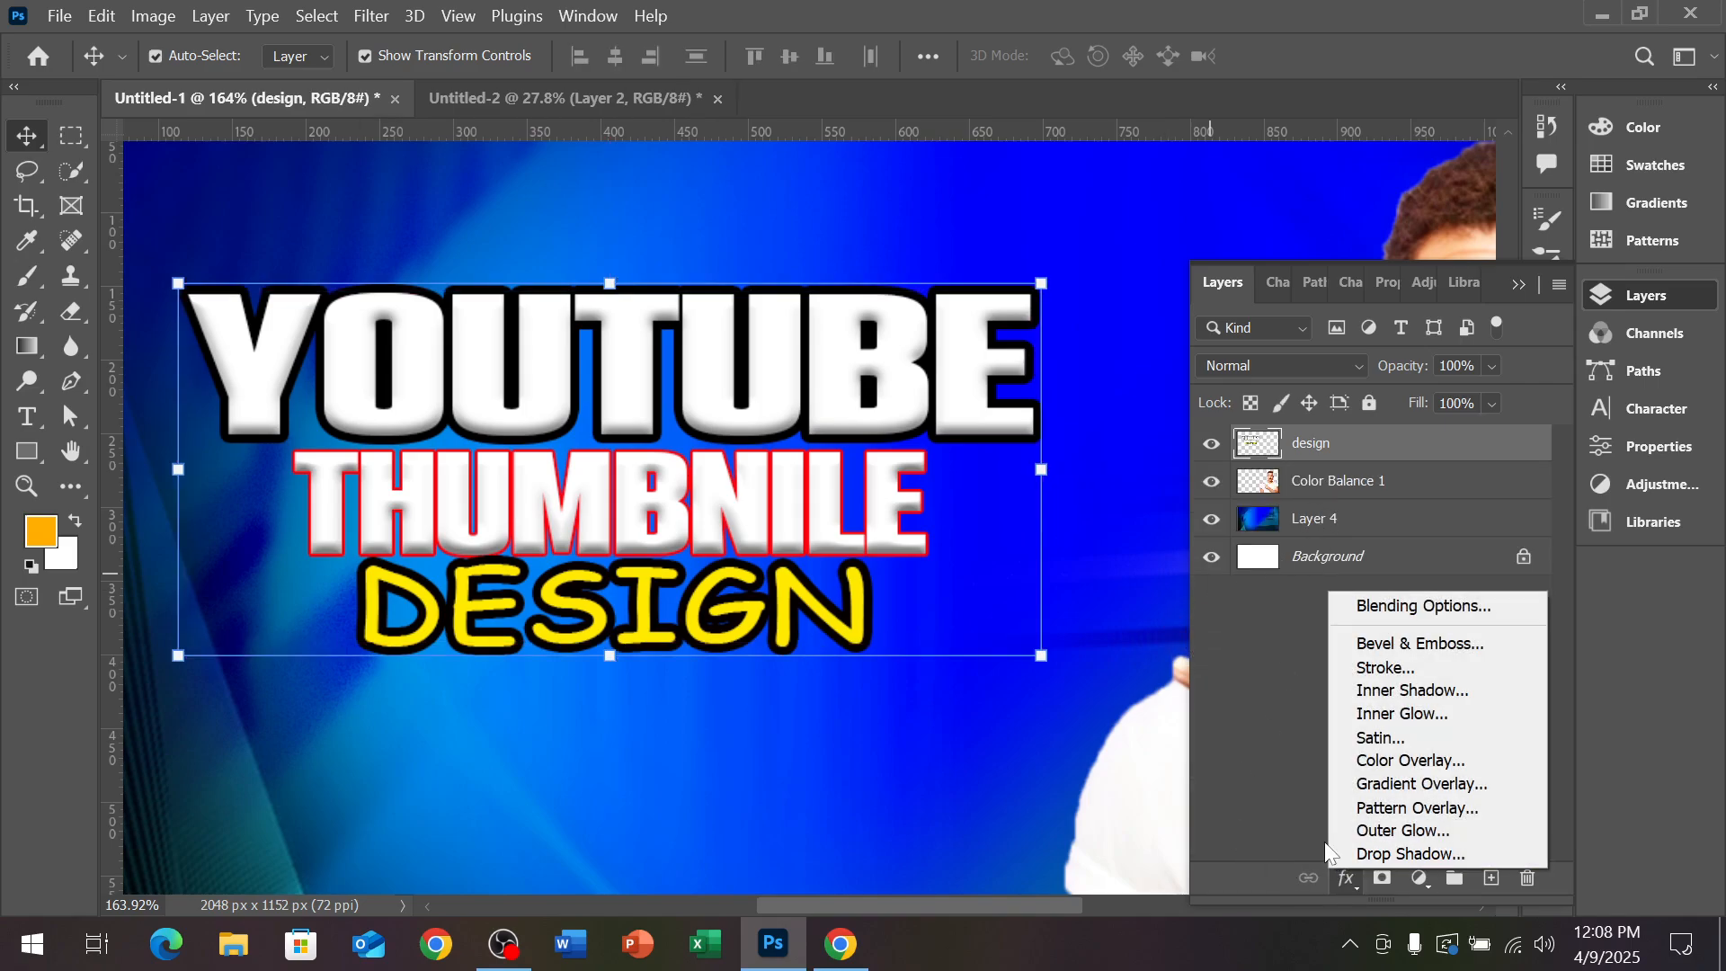
left_click(1391, 608)
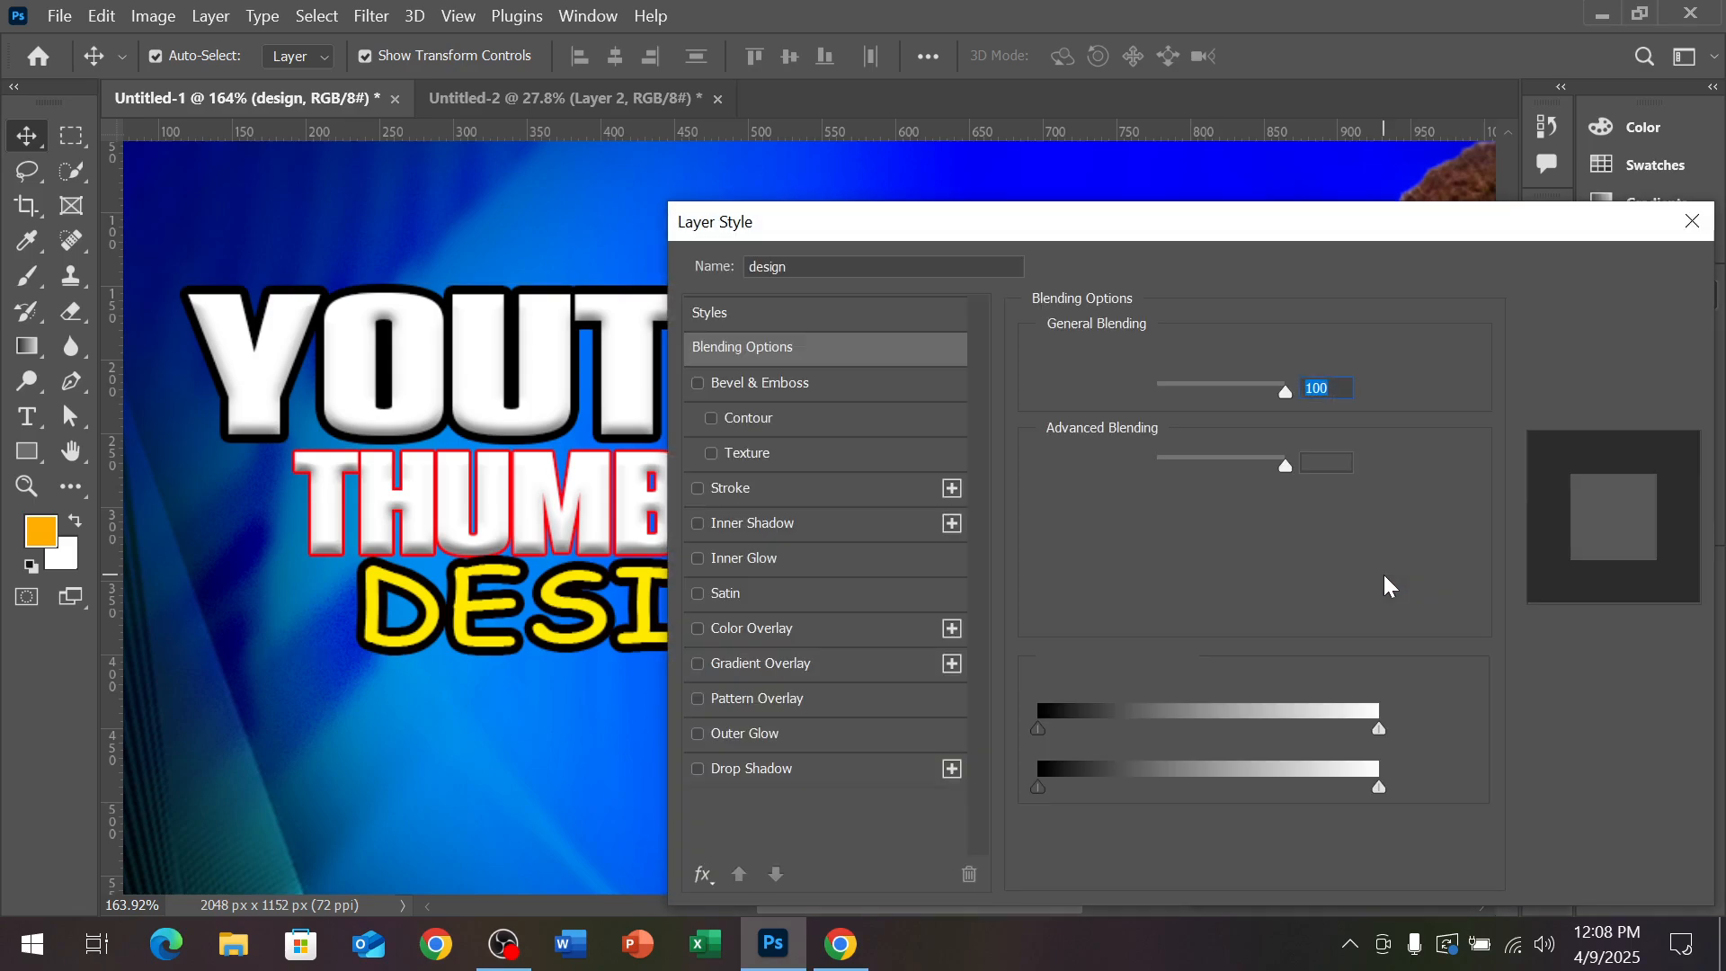
left_click(781, 500)
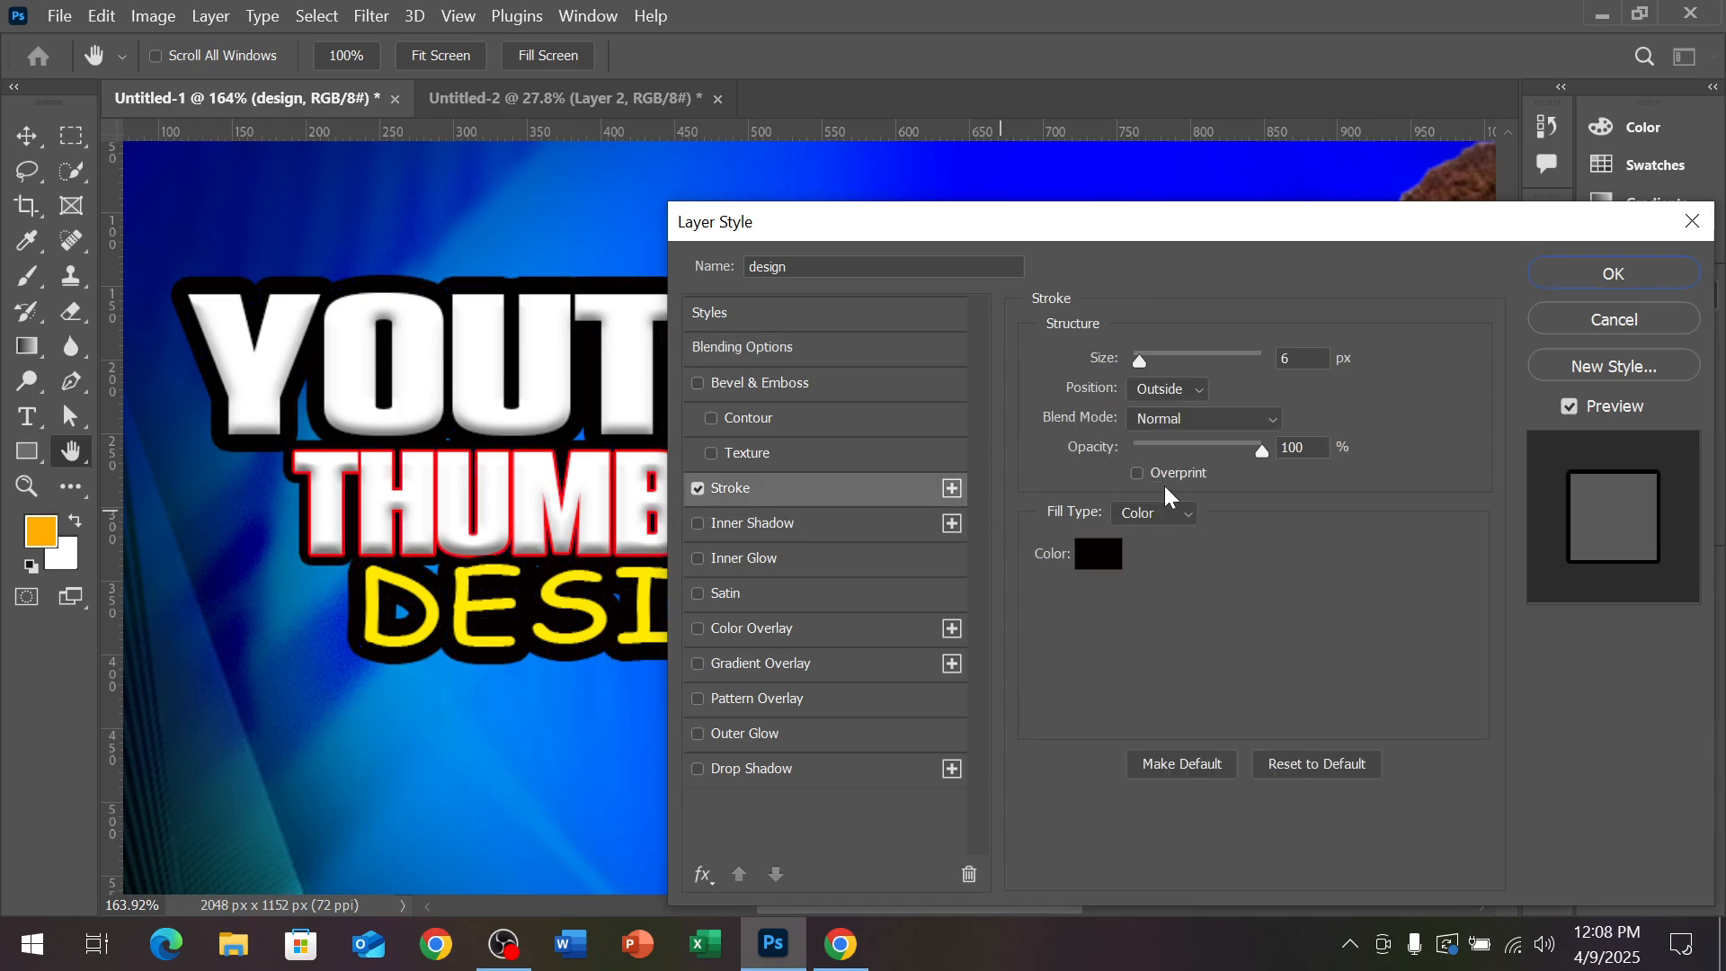
Set the merged headline's stroke size to 11 px and apply the layer style
left_click(1299, 358)
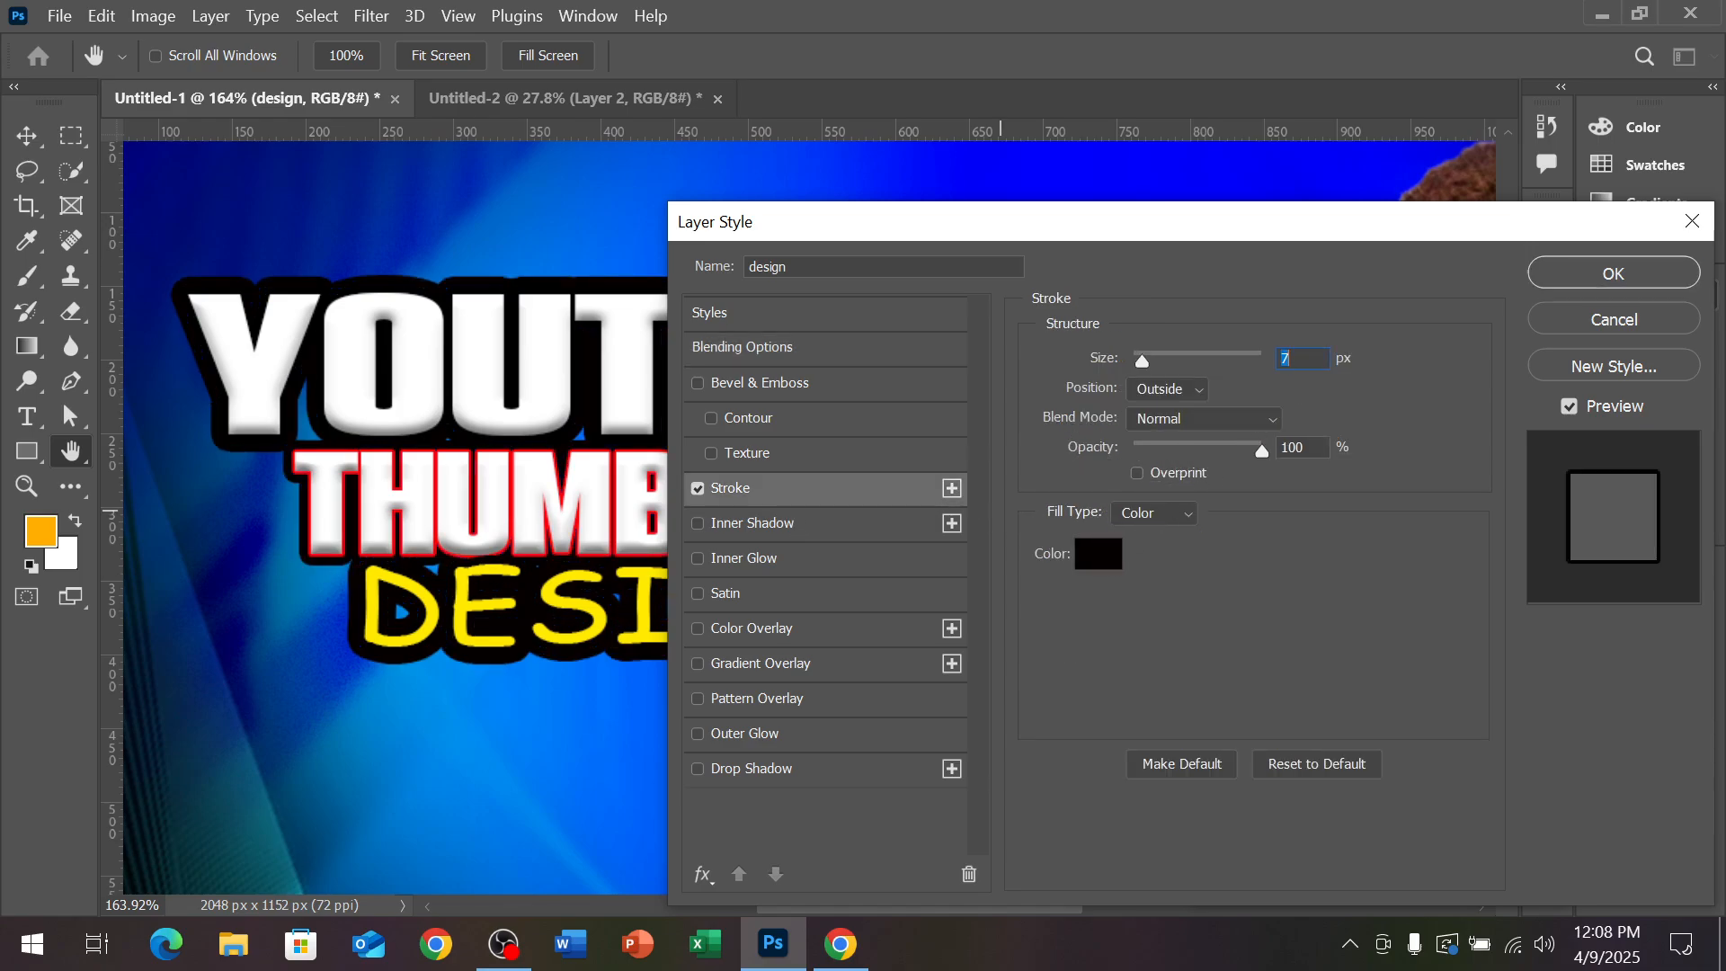
key("Up")
key("Up")
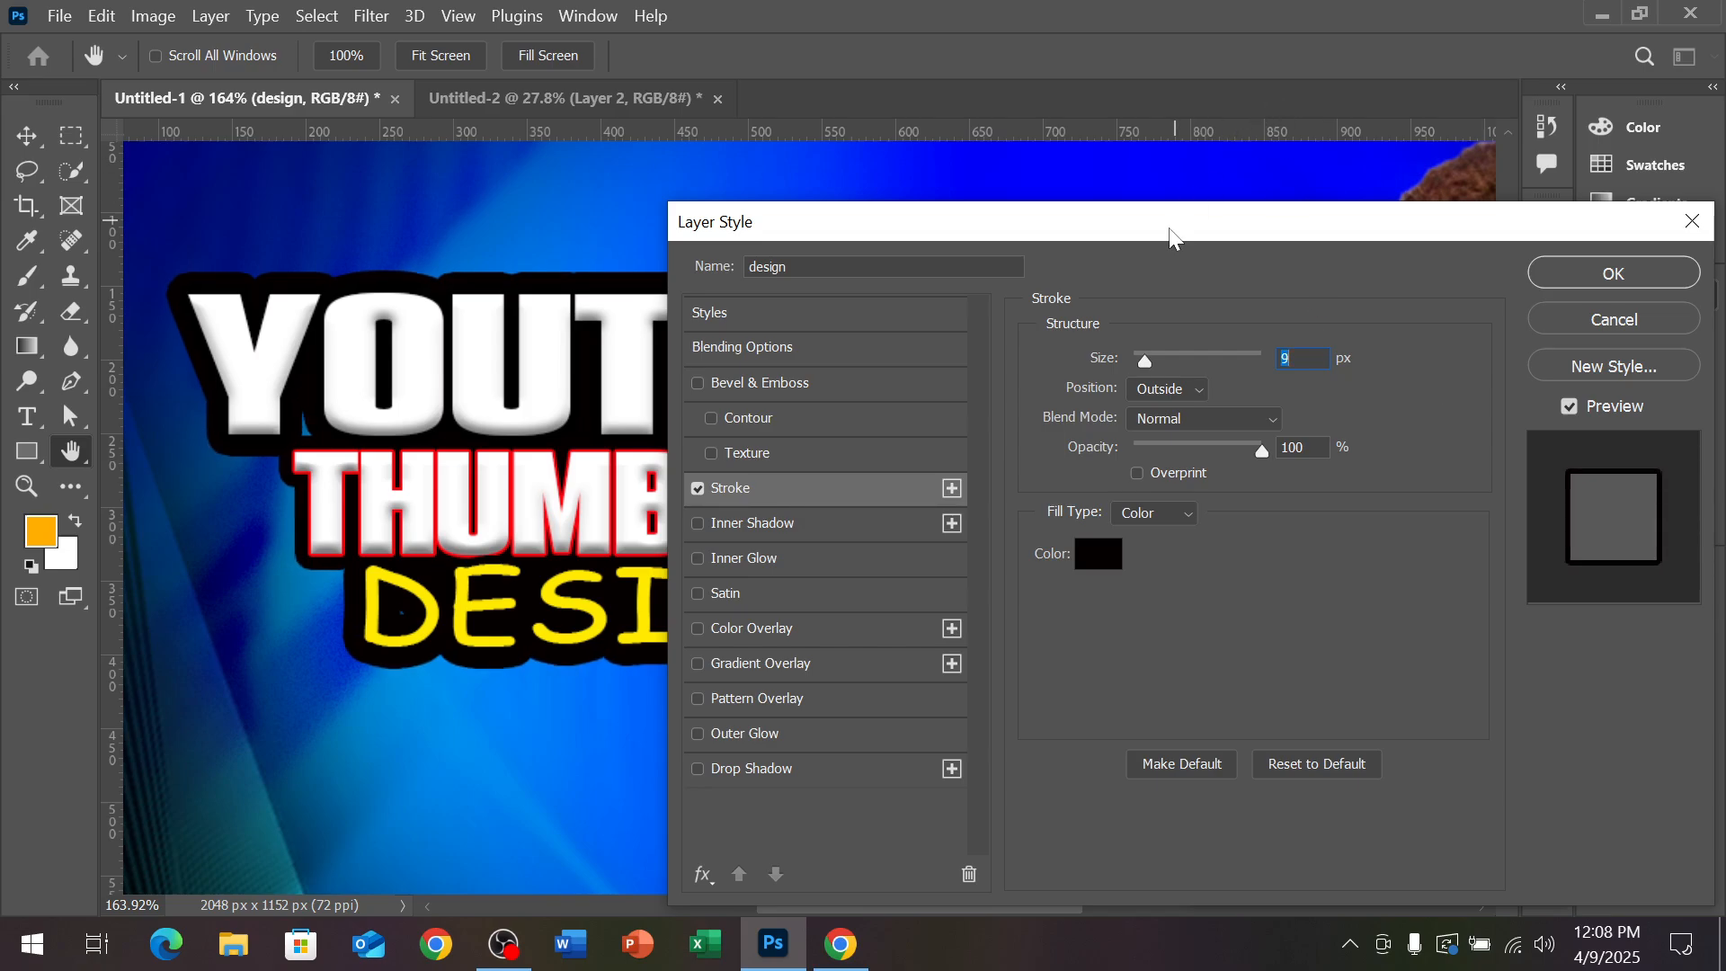
left_click_drag(1171, 236, 1333, 370)
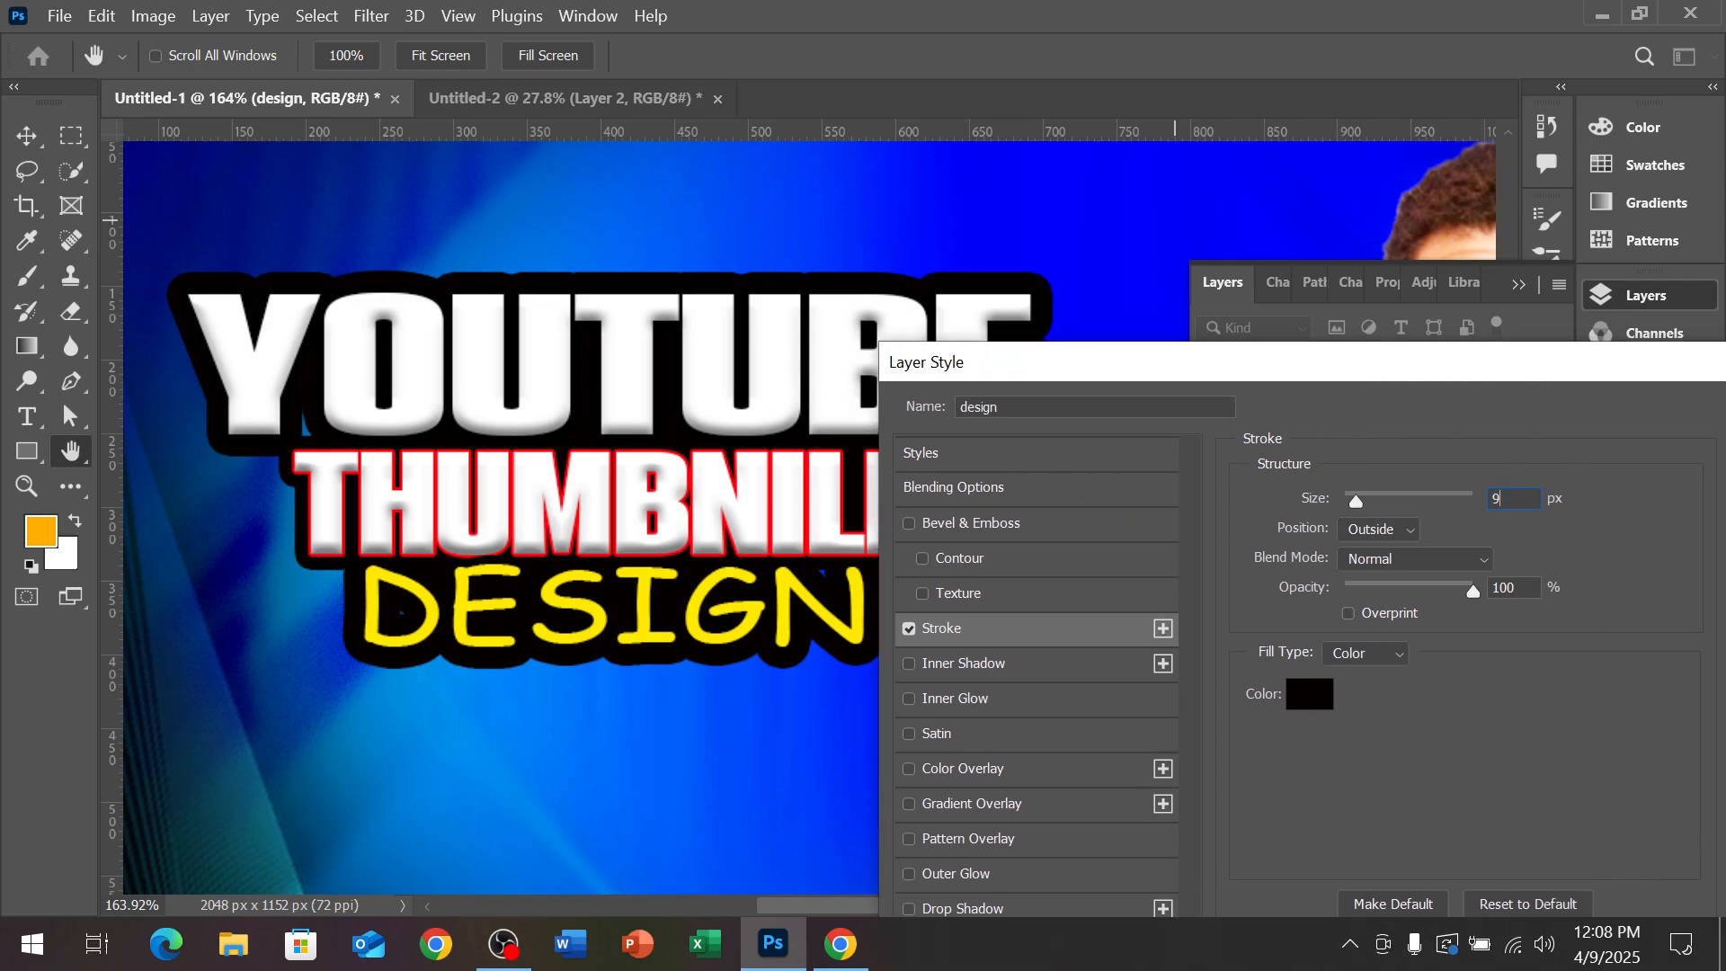
key("Up")
key("Up")
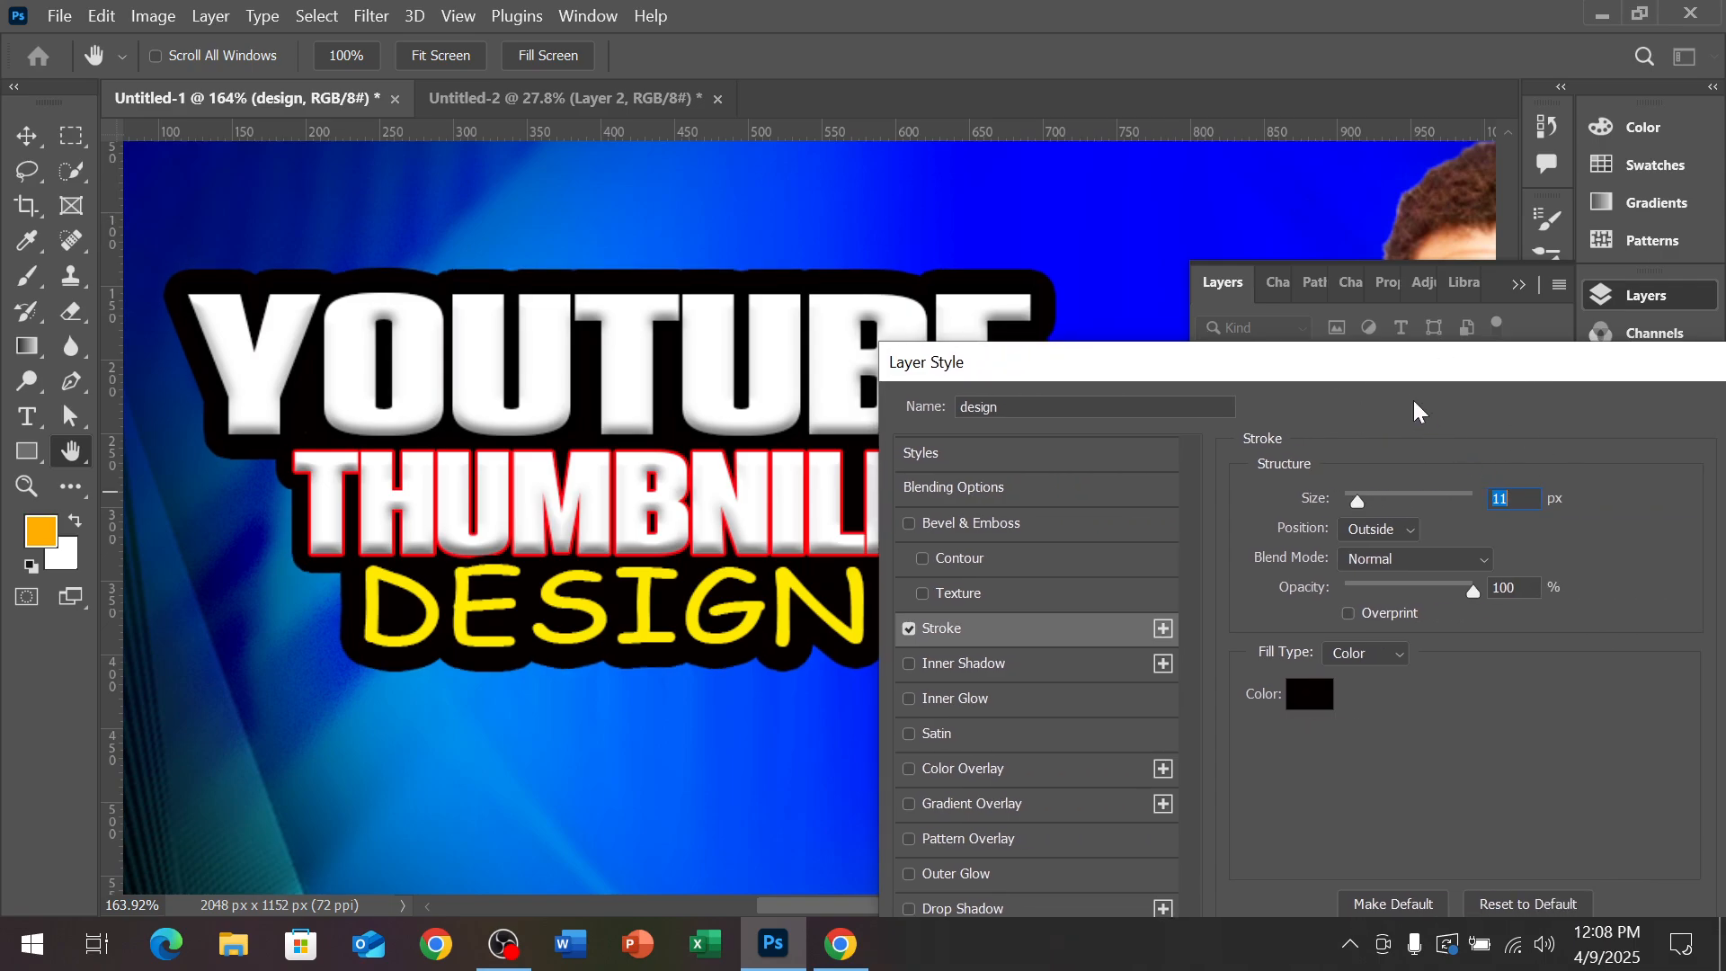
left_click_drag(1347, 370, 1180, 370)
left_click(1649, 416)
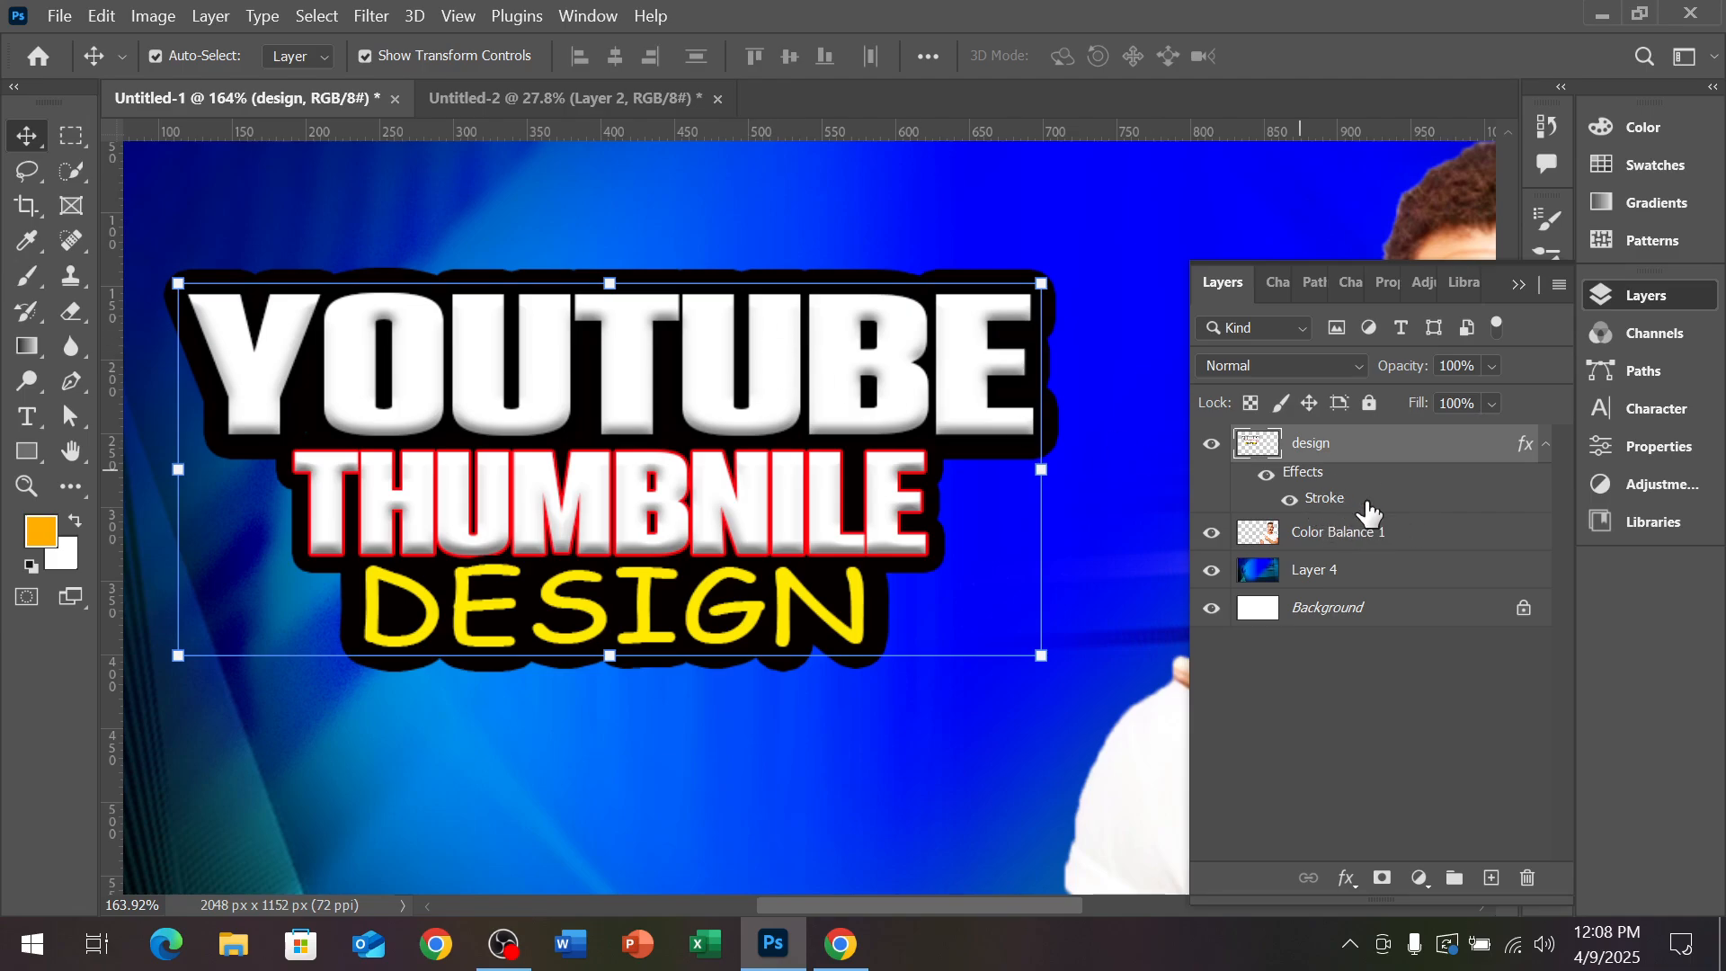
Reopen the merged headline's Stroke settings and change the stroke colour to yellow f9e505
double_click(1324, 500)
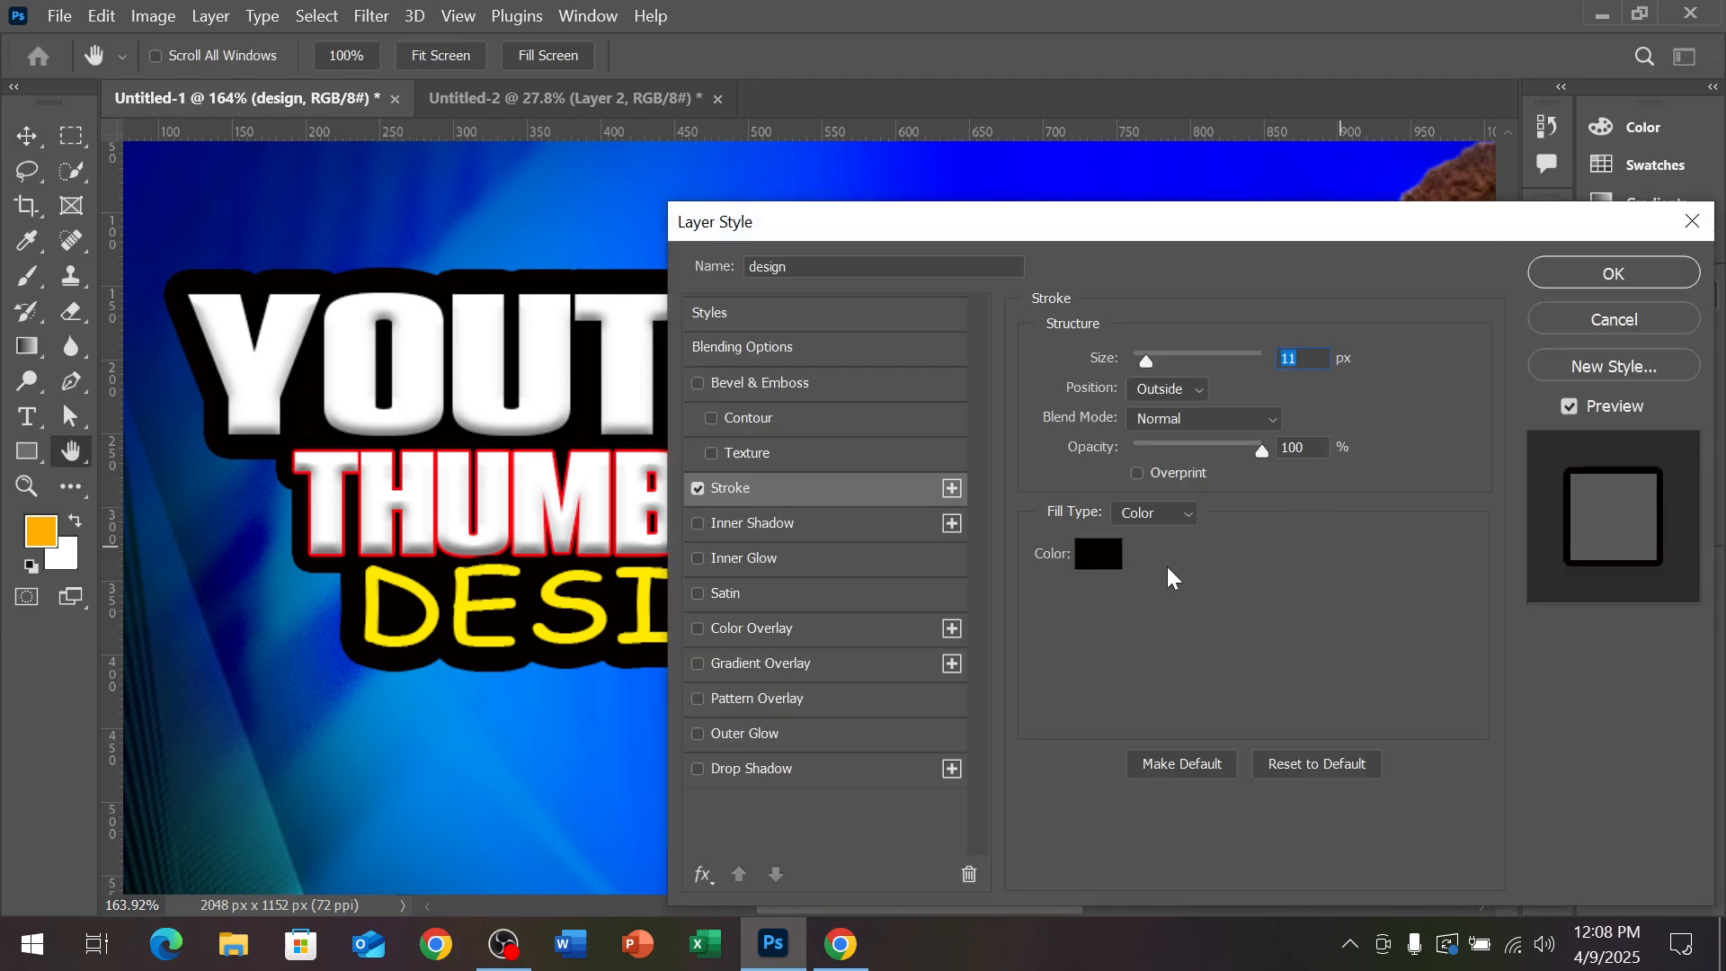
left_click(1099, 554)
left_click_drag(1400, 385, 1385, 359)
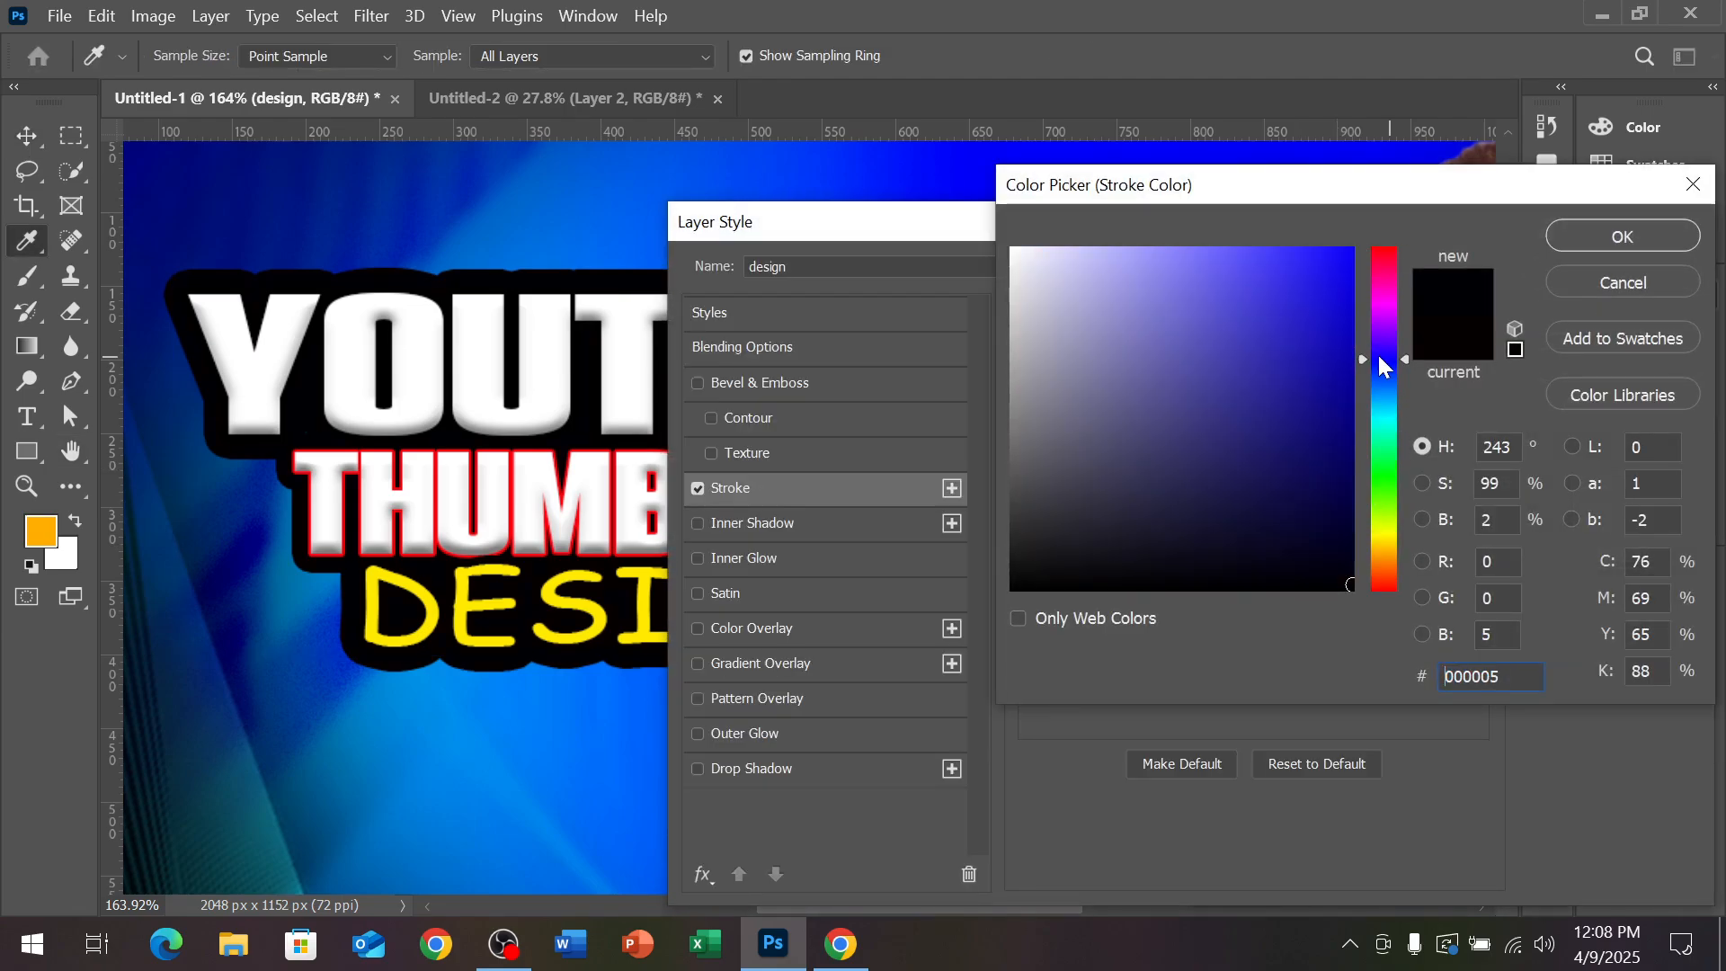
left_click(1349, 266)
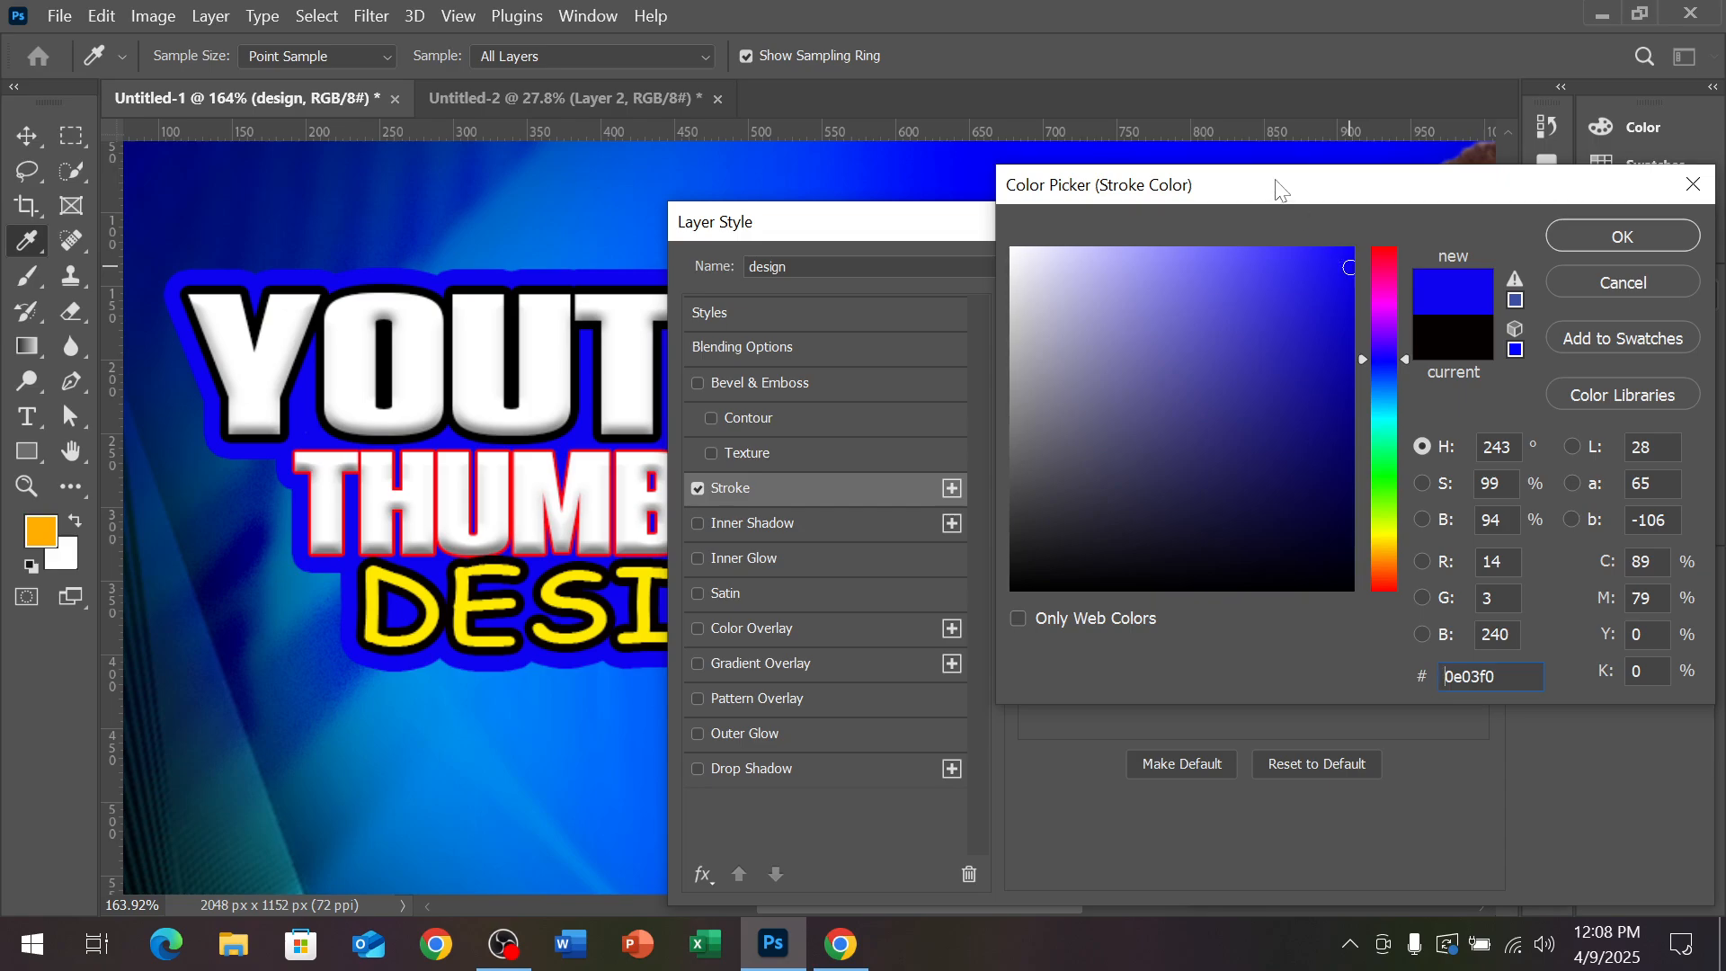
left_click_drag(1282, 190, 1422, 218)
left_click(1478, 527)
left_click(1510, 526)
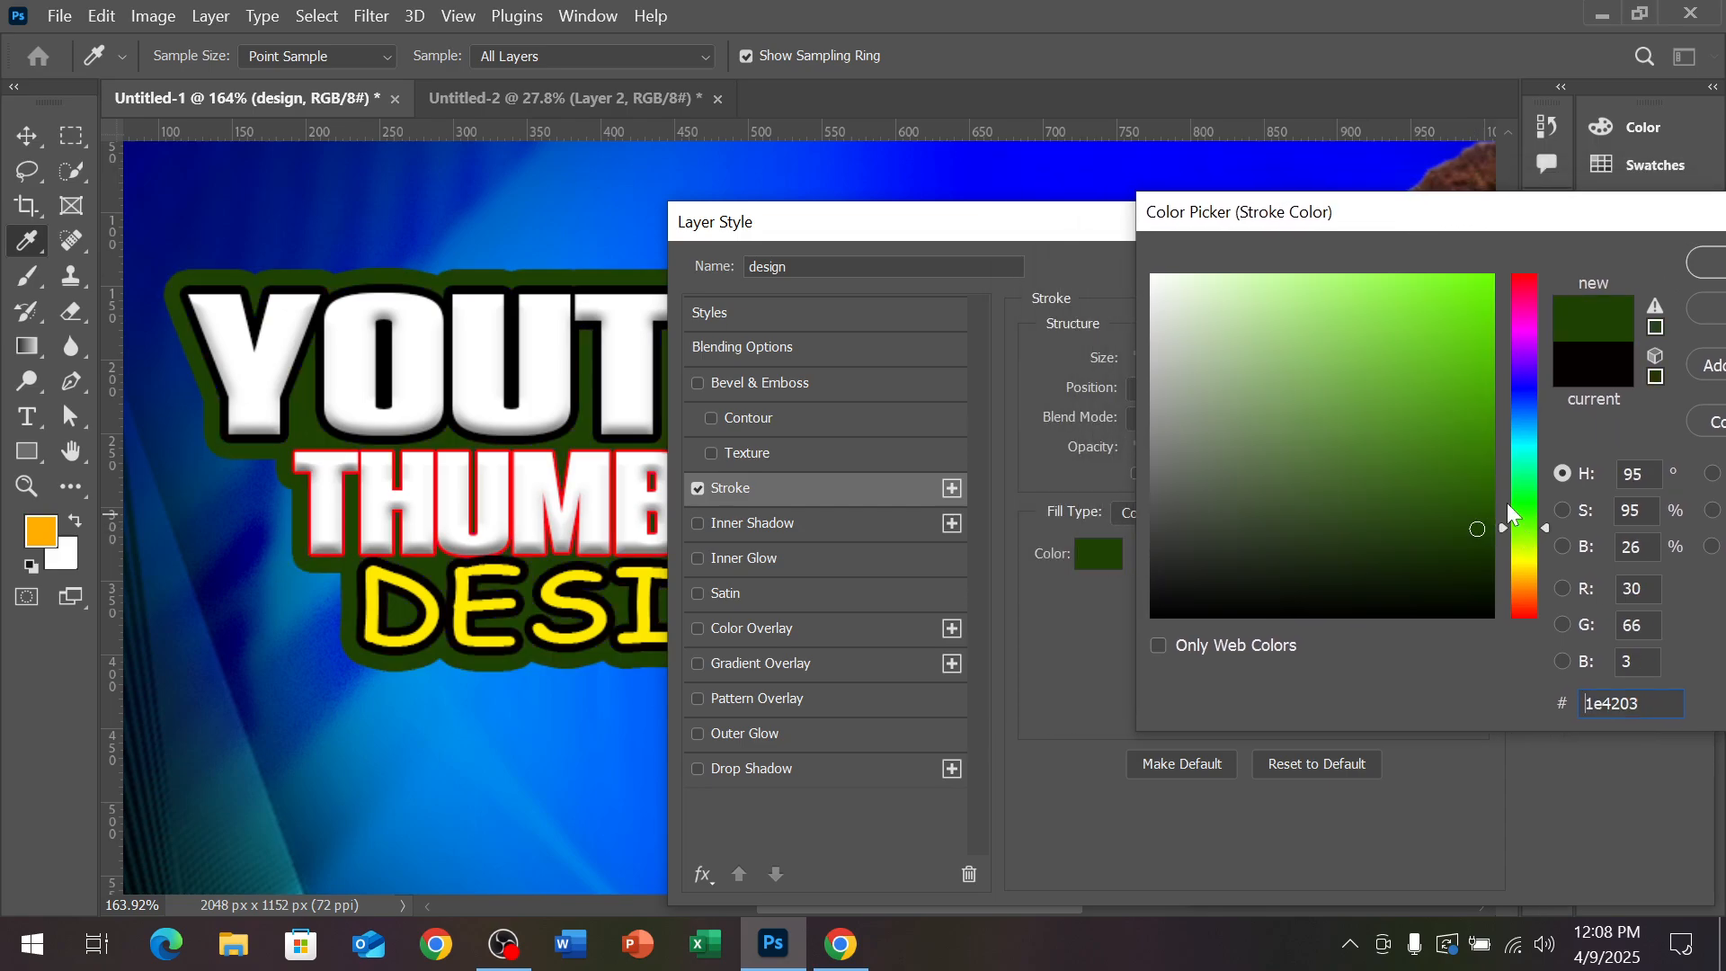
left_click(1530, 547)
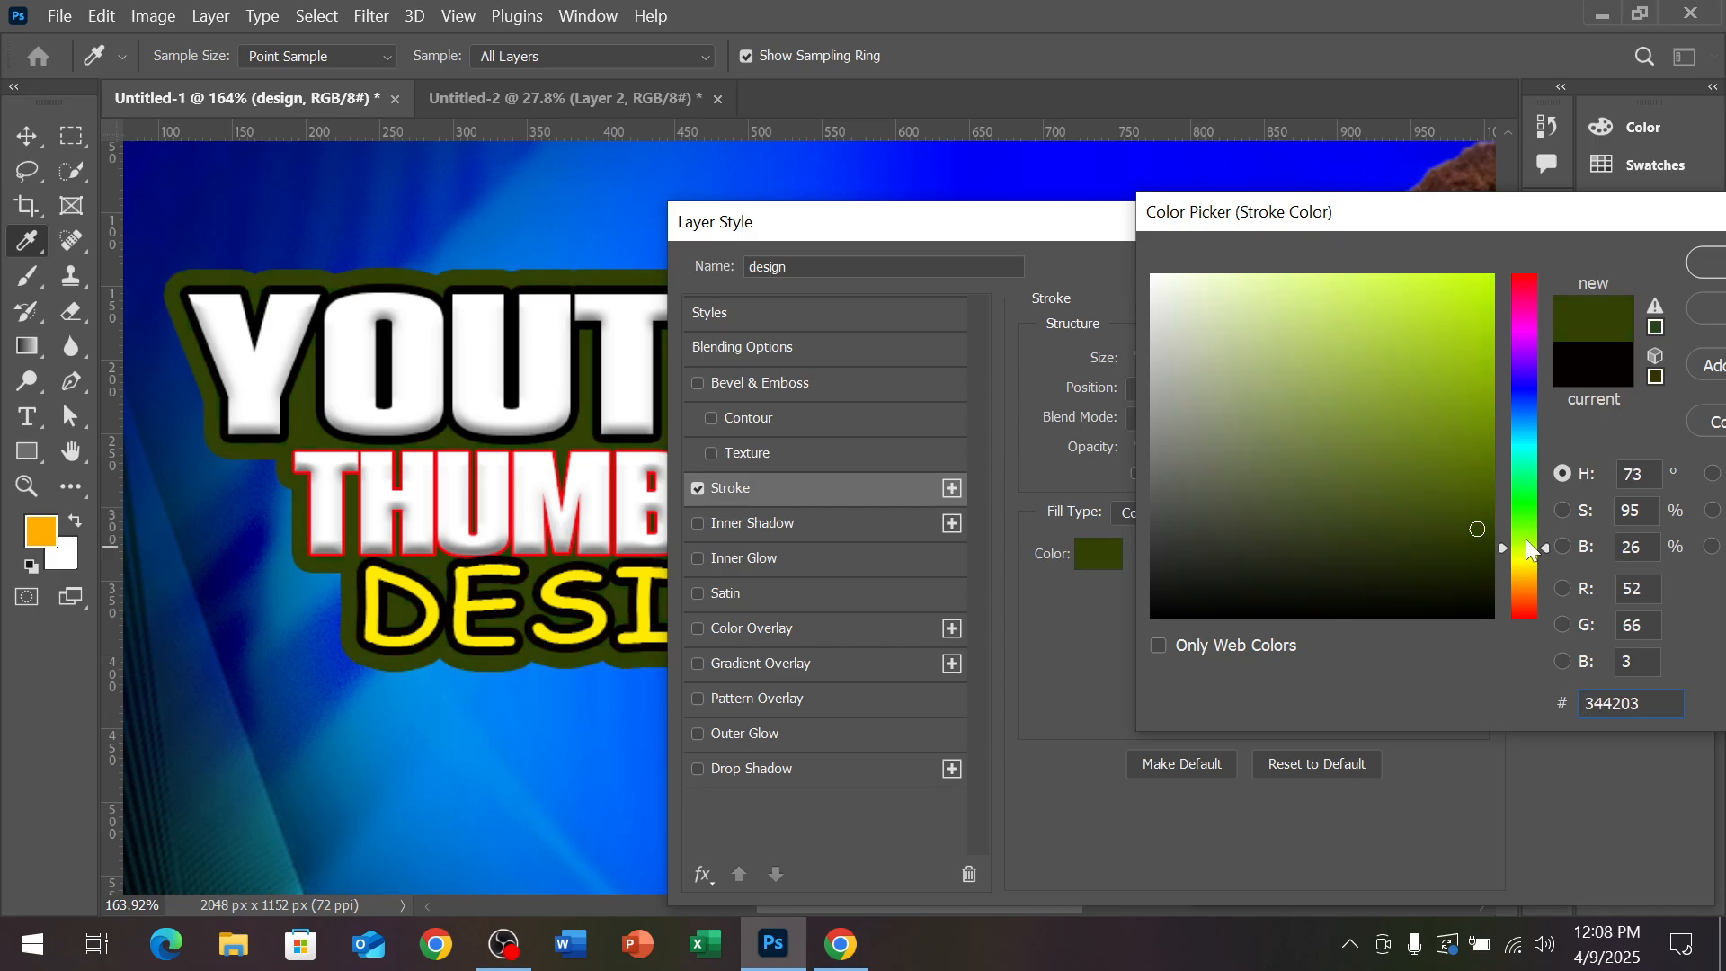
left_click(1526, 565)
left_click(1475, 281)
left_click(1487, 283)
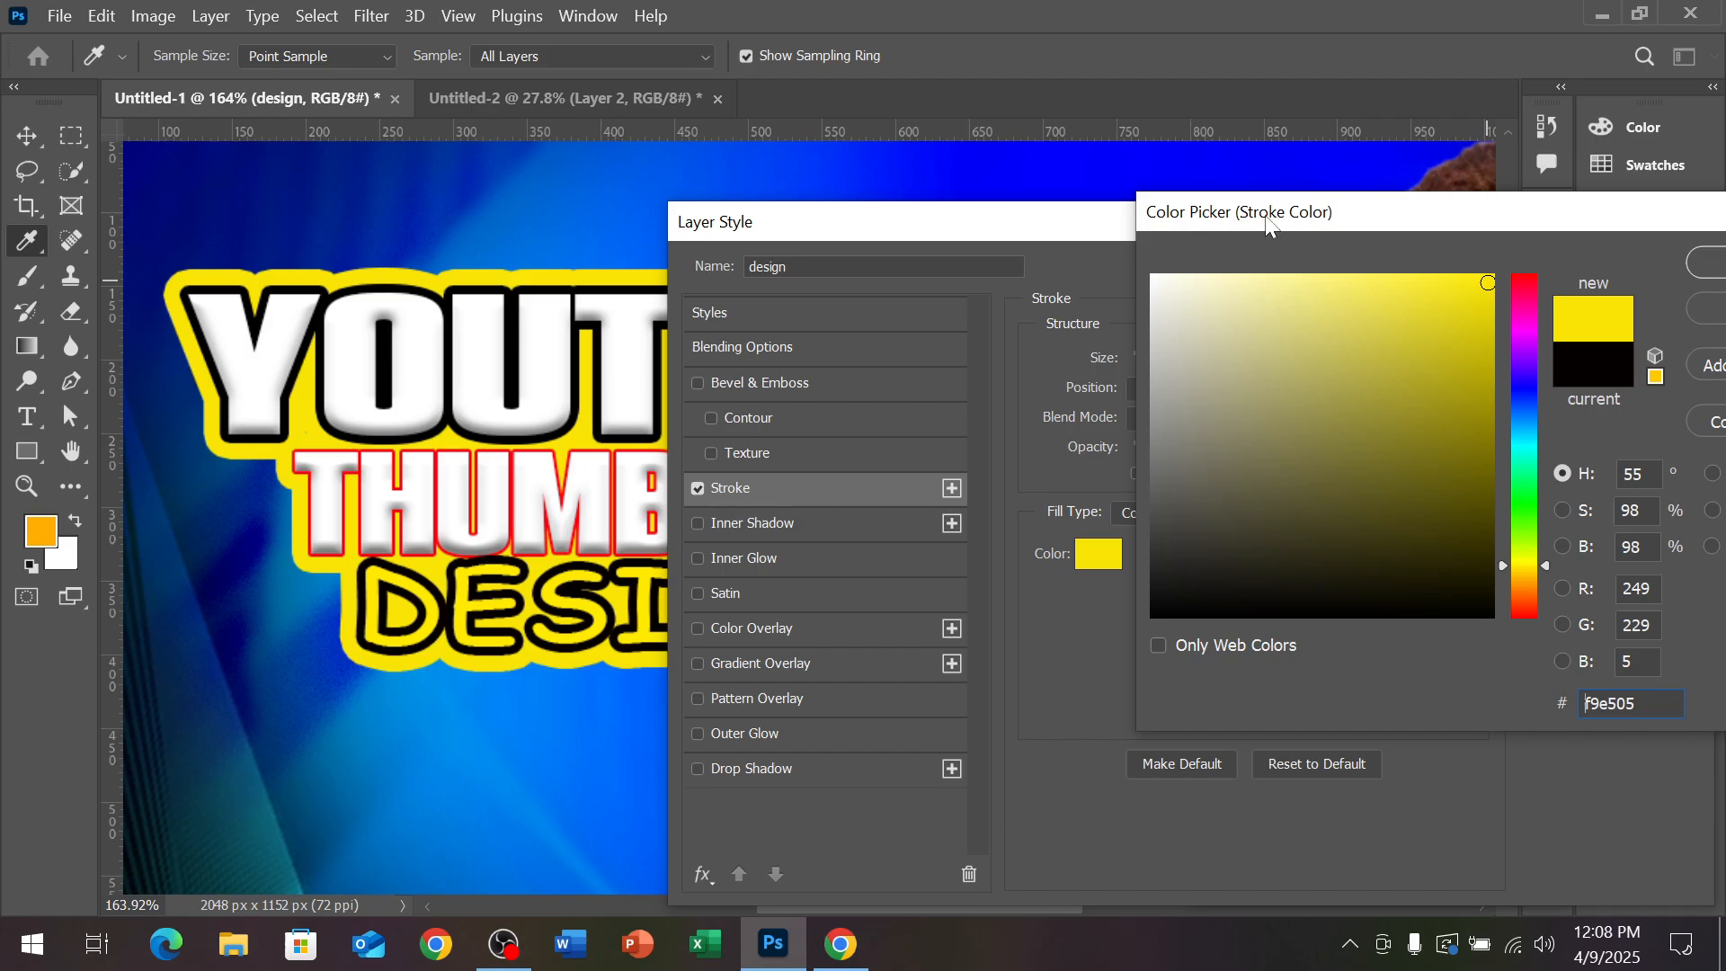
Try orange, white, black, magenta and pink as the headline's outer stroke colour
mouse_move(1266, 223)
left_mouse_down()
mouse_move(1363, 400)
mouse_move(1361, 535)
mouse_move(1205, 340)
left_mouse_up()
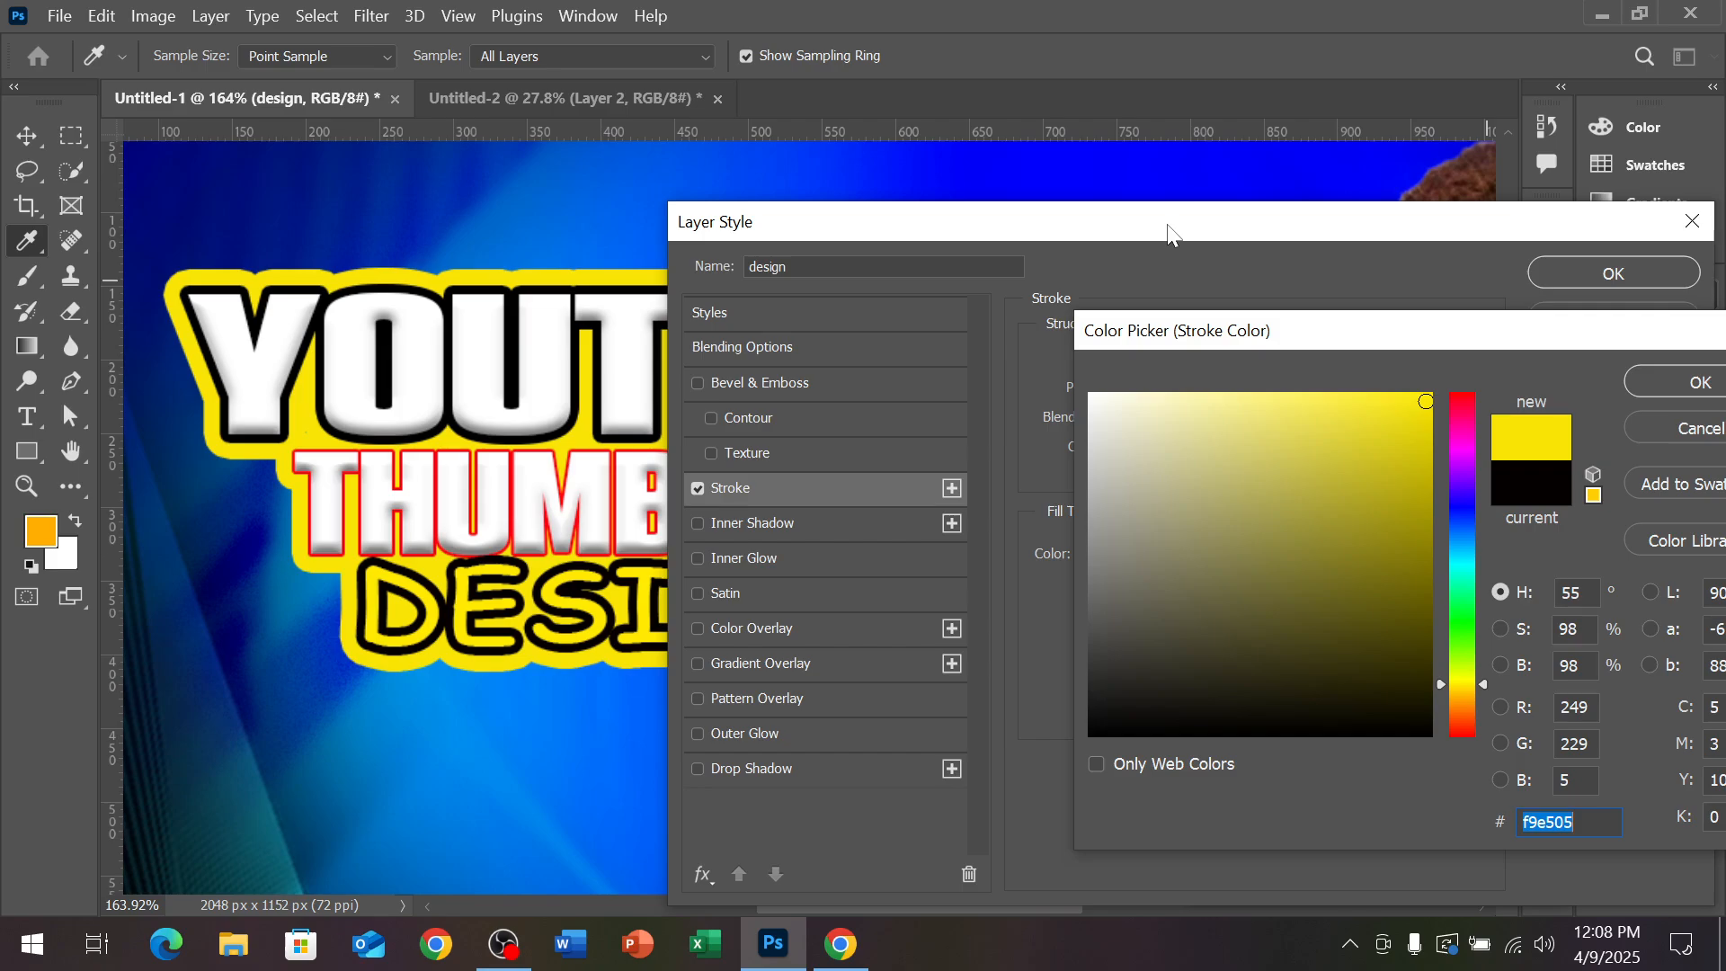
left_click(1467, 712)
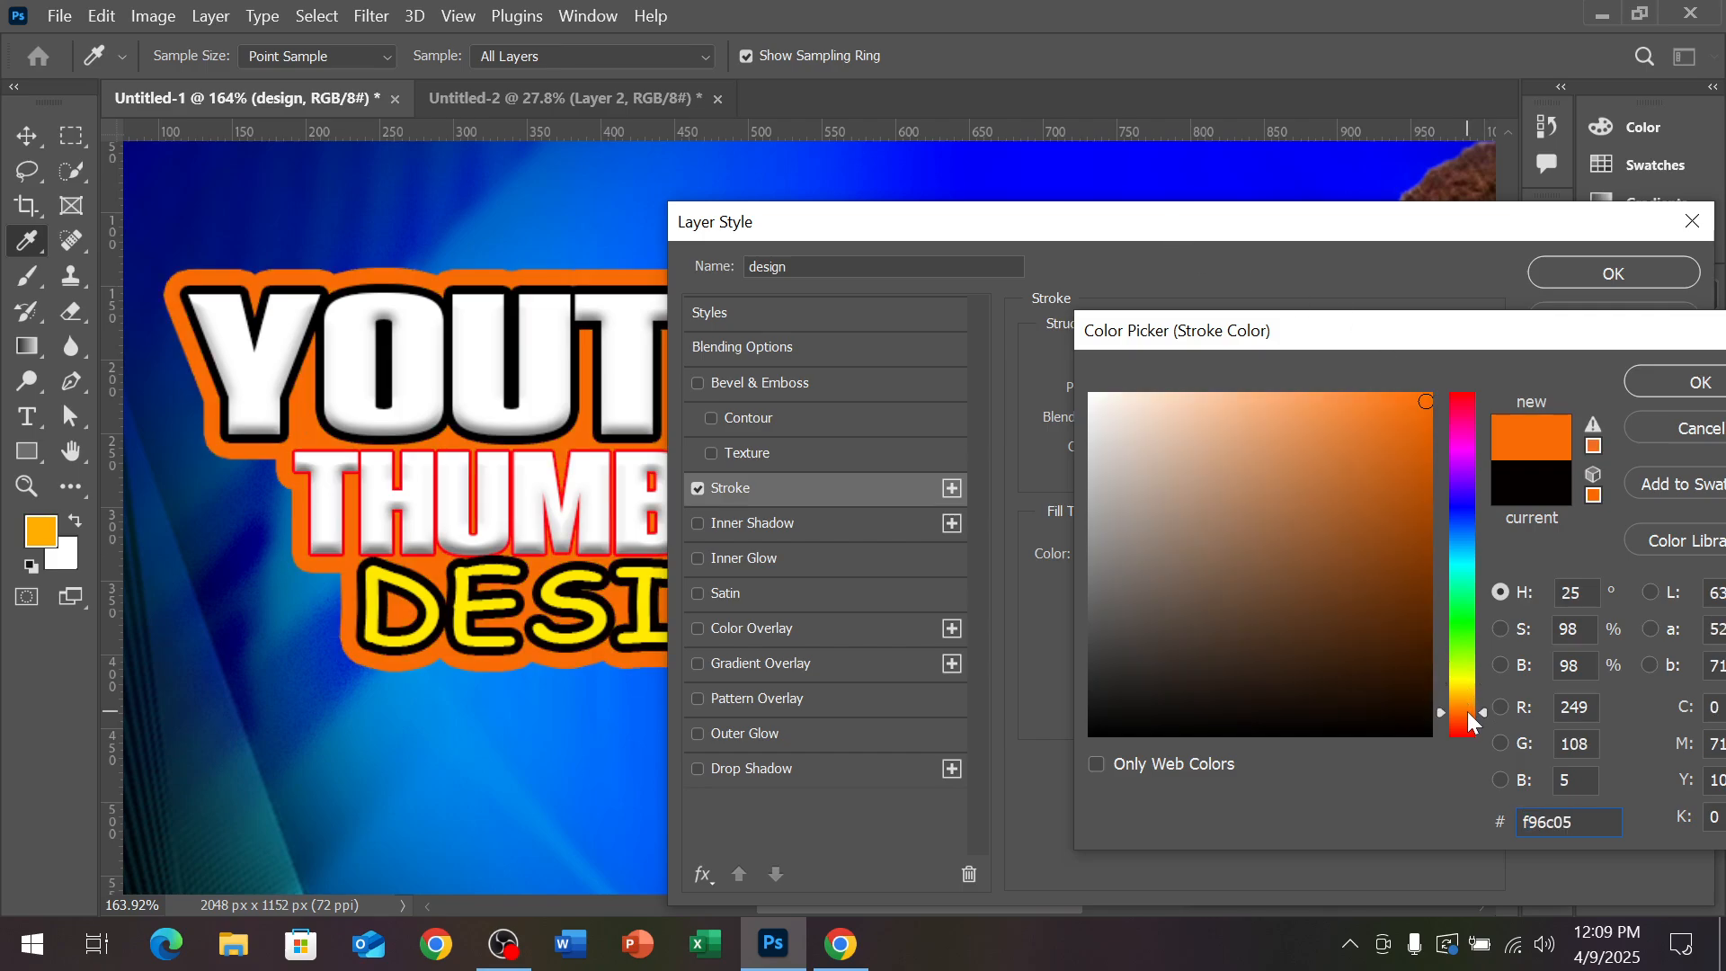
left_click(1468, 721)
left_click(1166, 454)
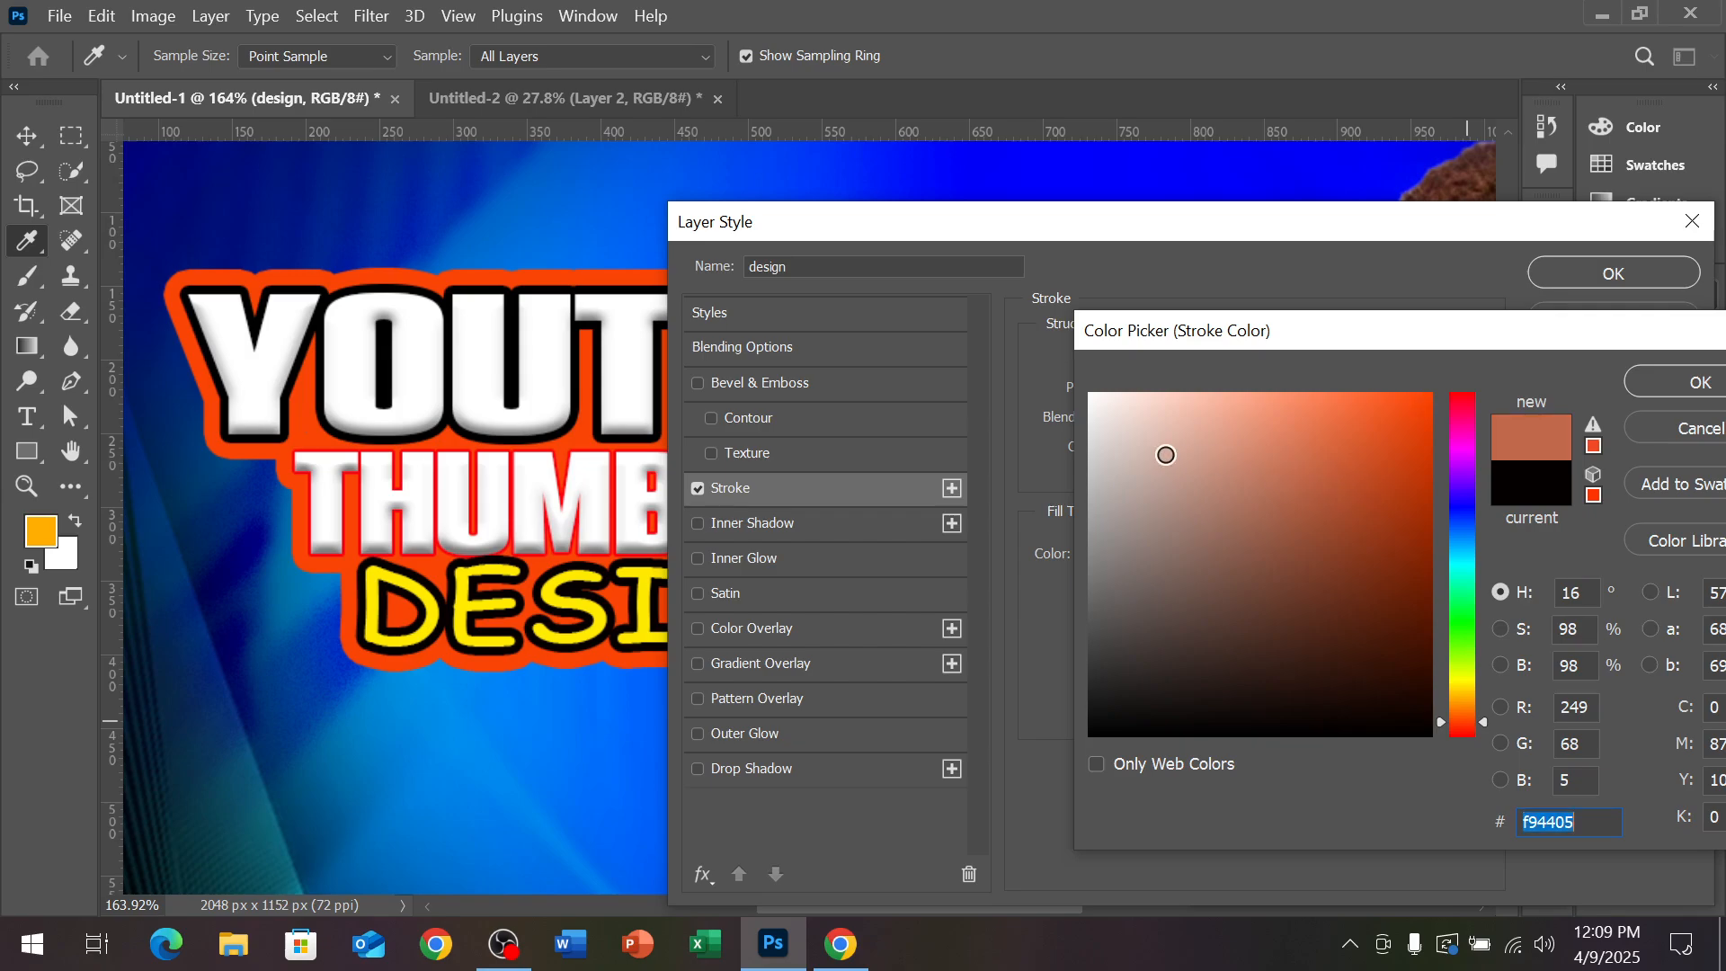
left_click_drag(1166, 454, 1090, 393)
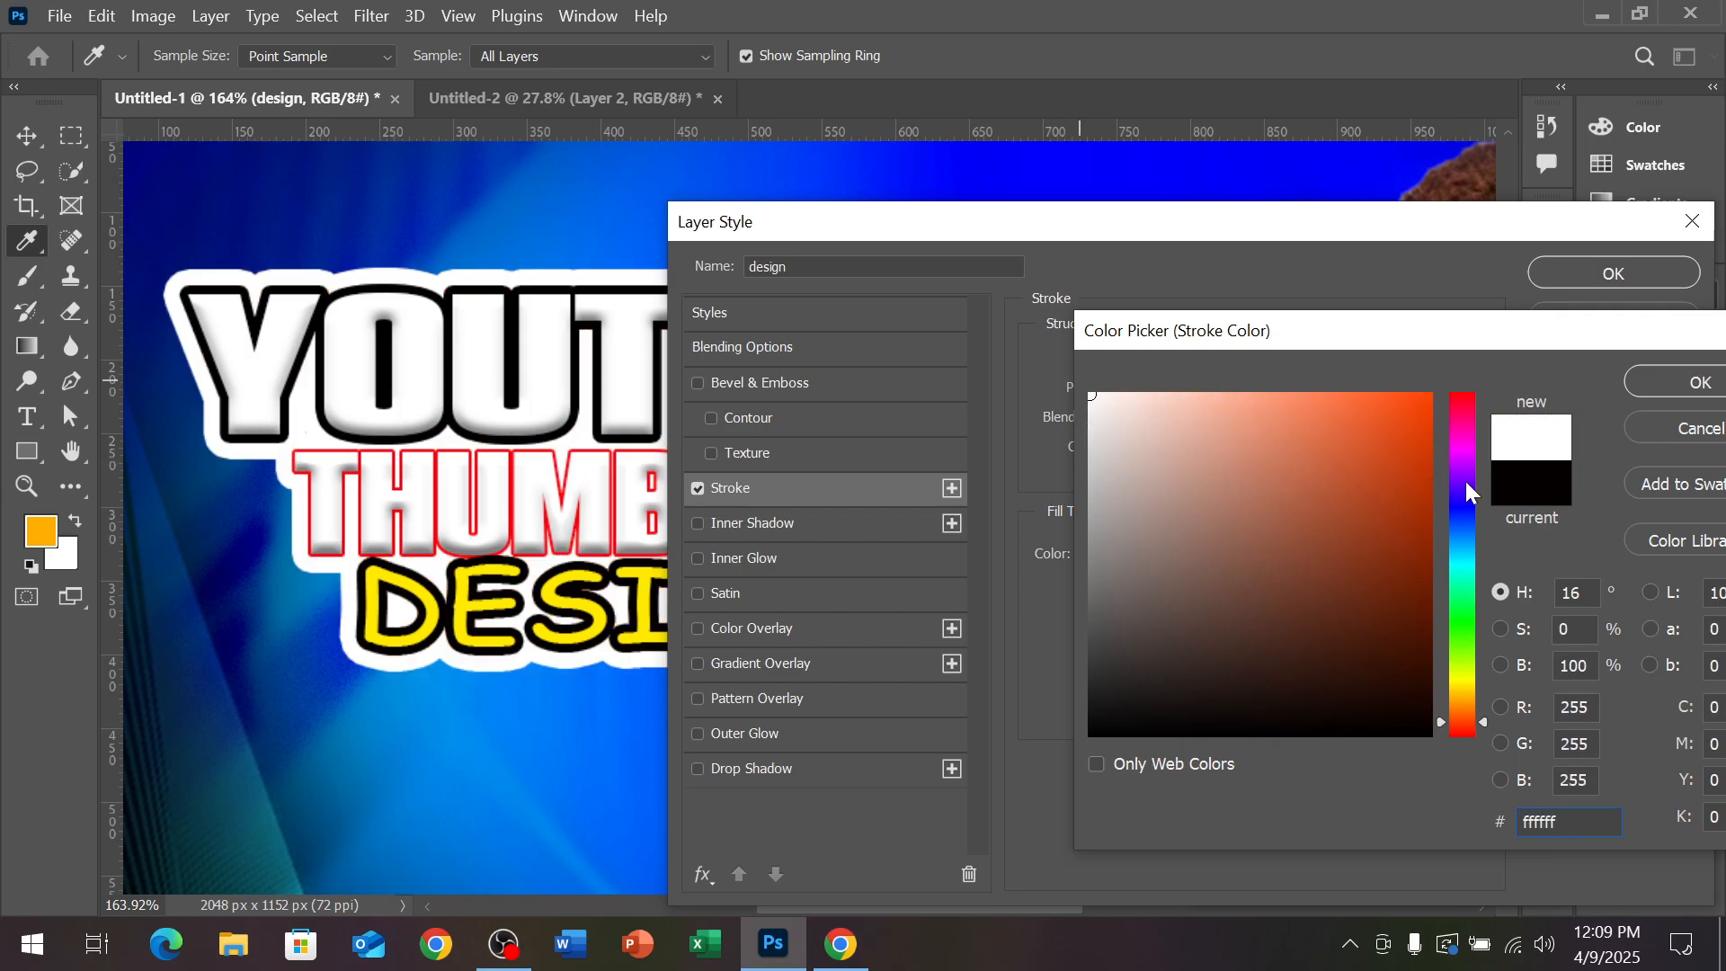
left_click_drag(1426, 617, 1434, 731)
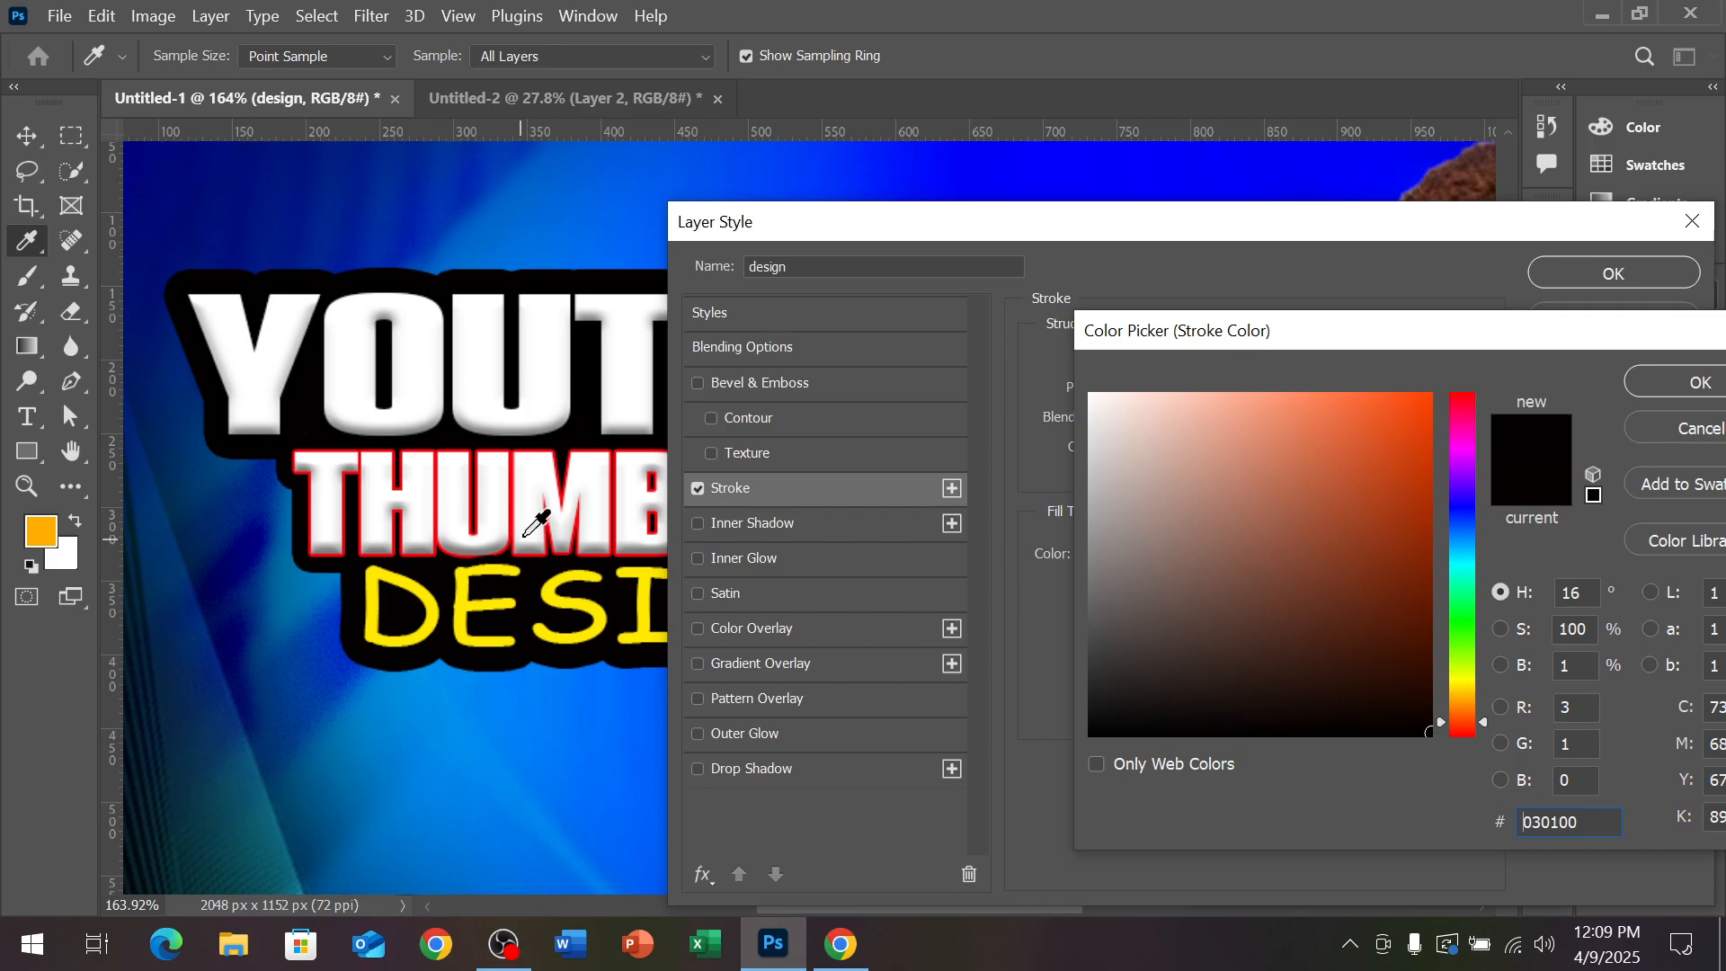
left_click(1466, 437)
left_click(1433, 402)
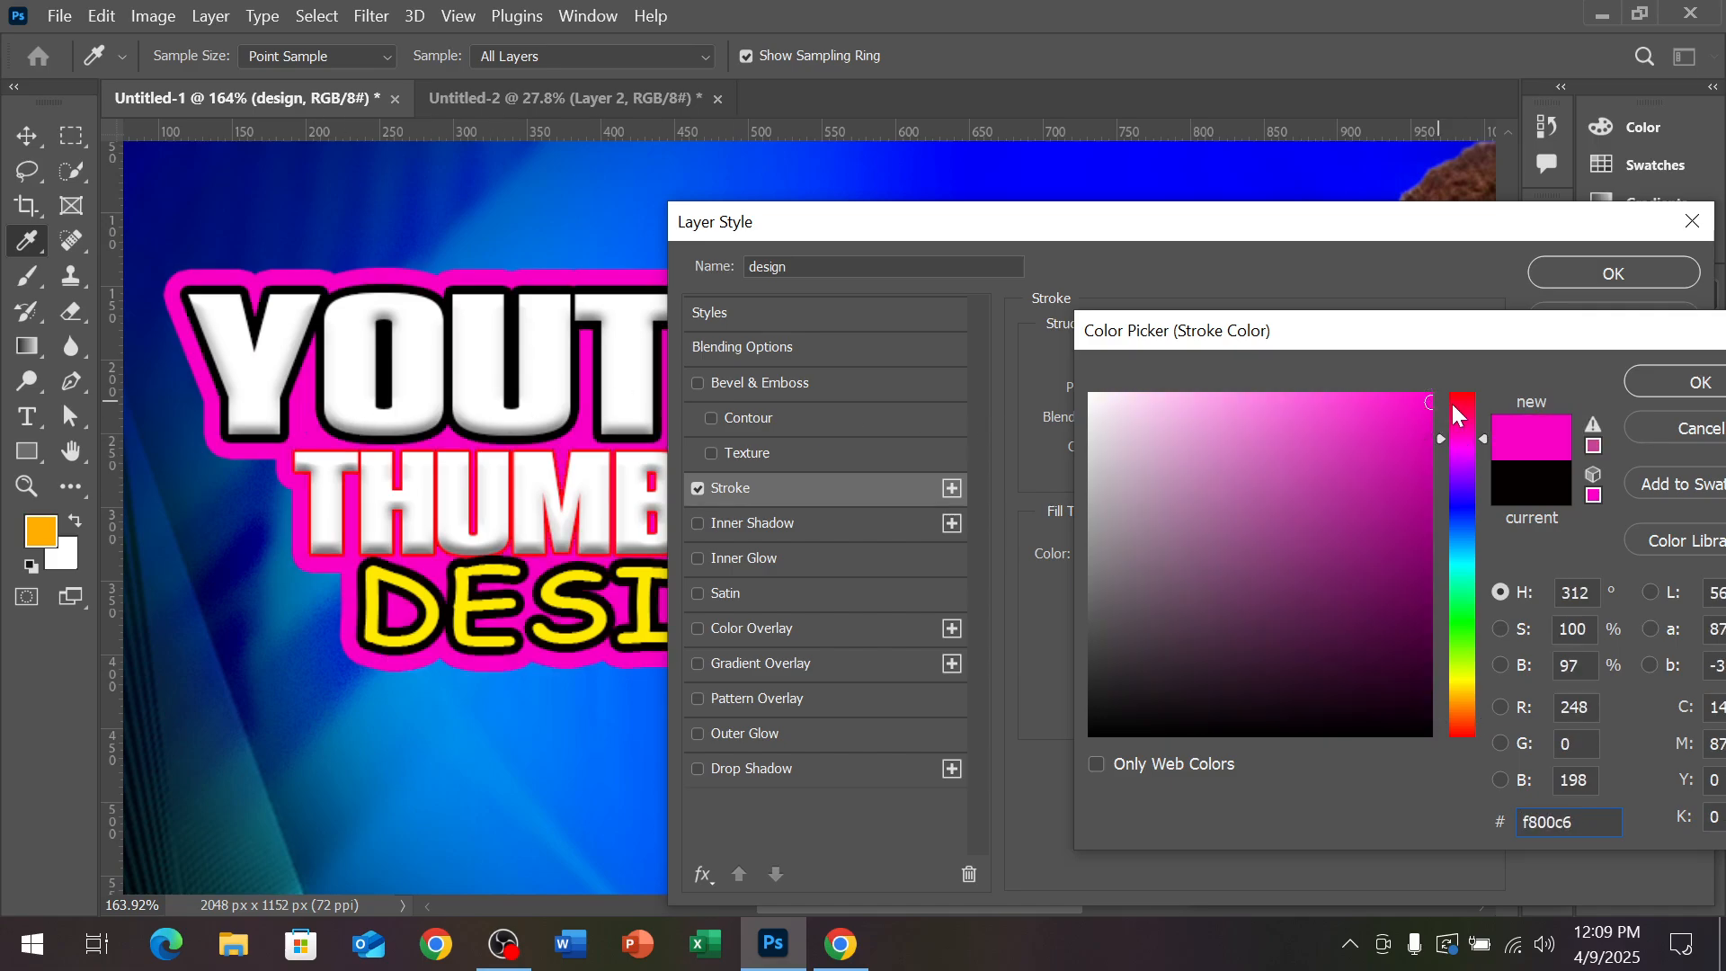
left_click(1461, 414)
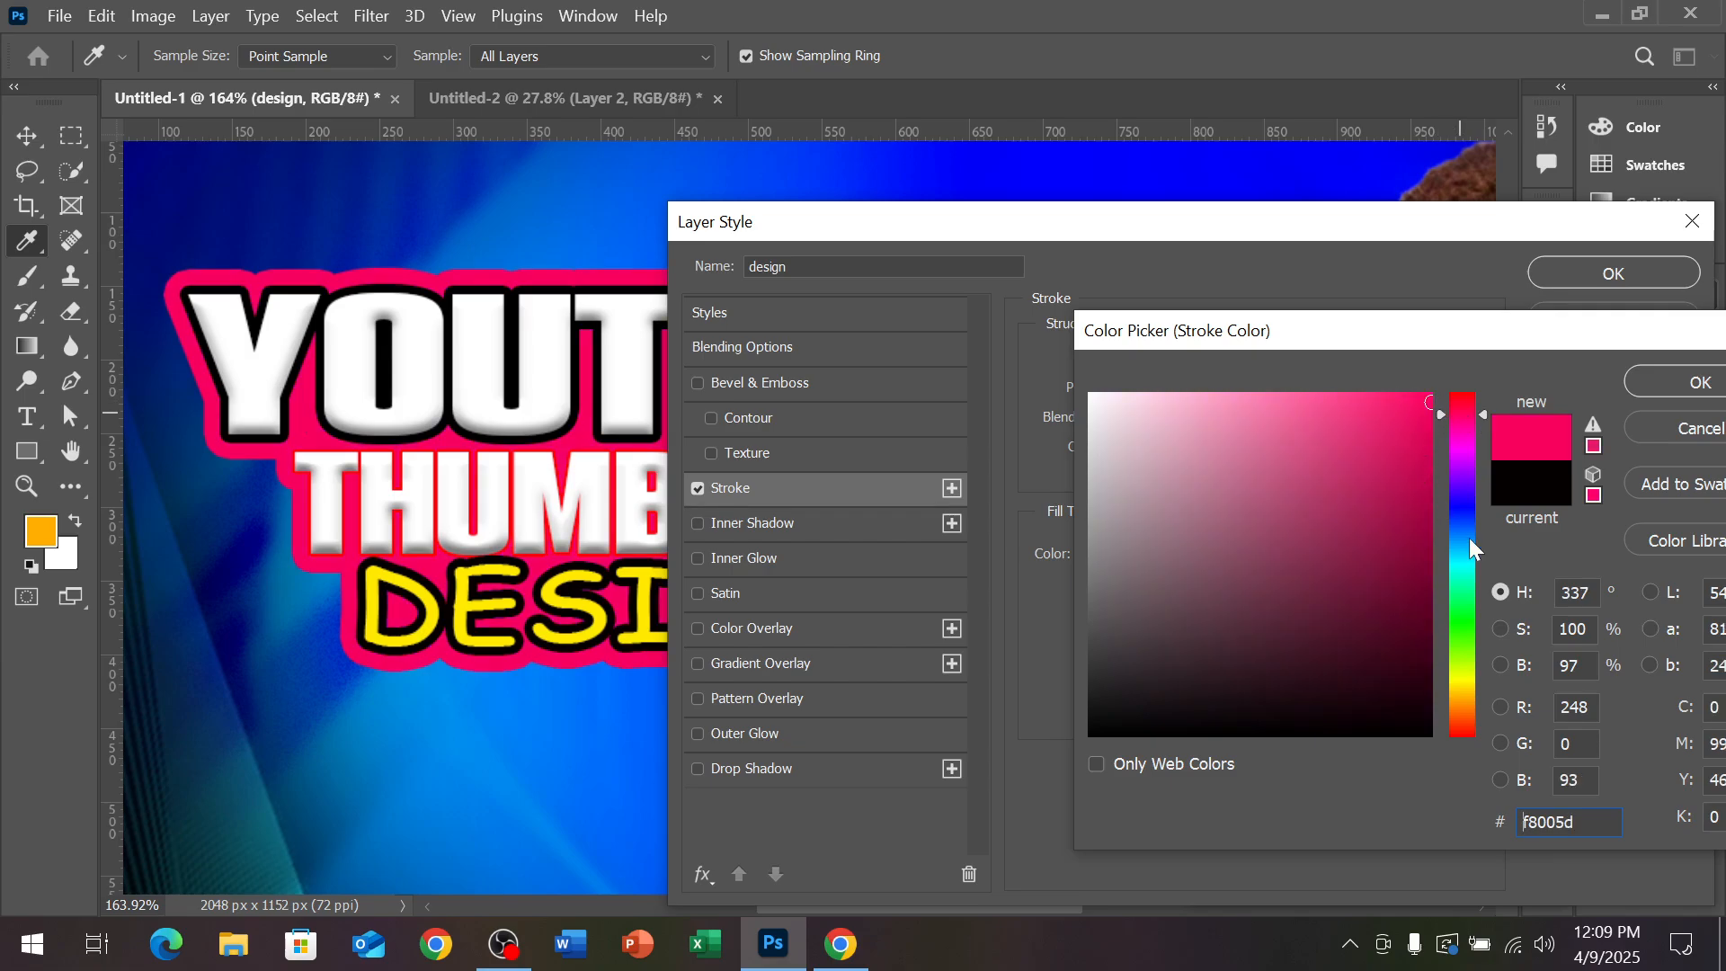
left_click_drag(1346, 501, 1452, 738)
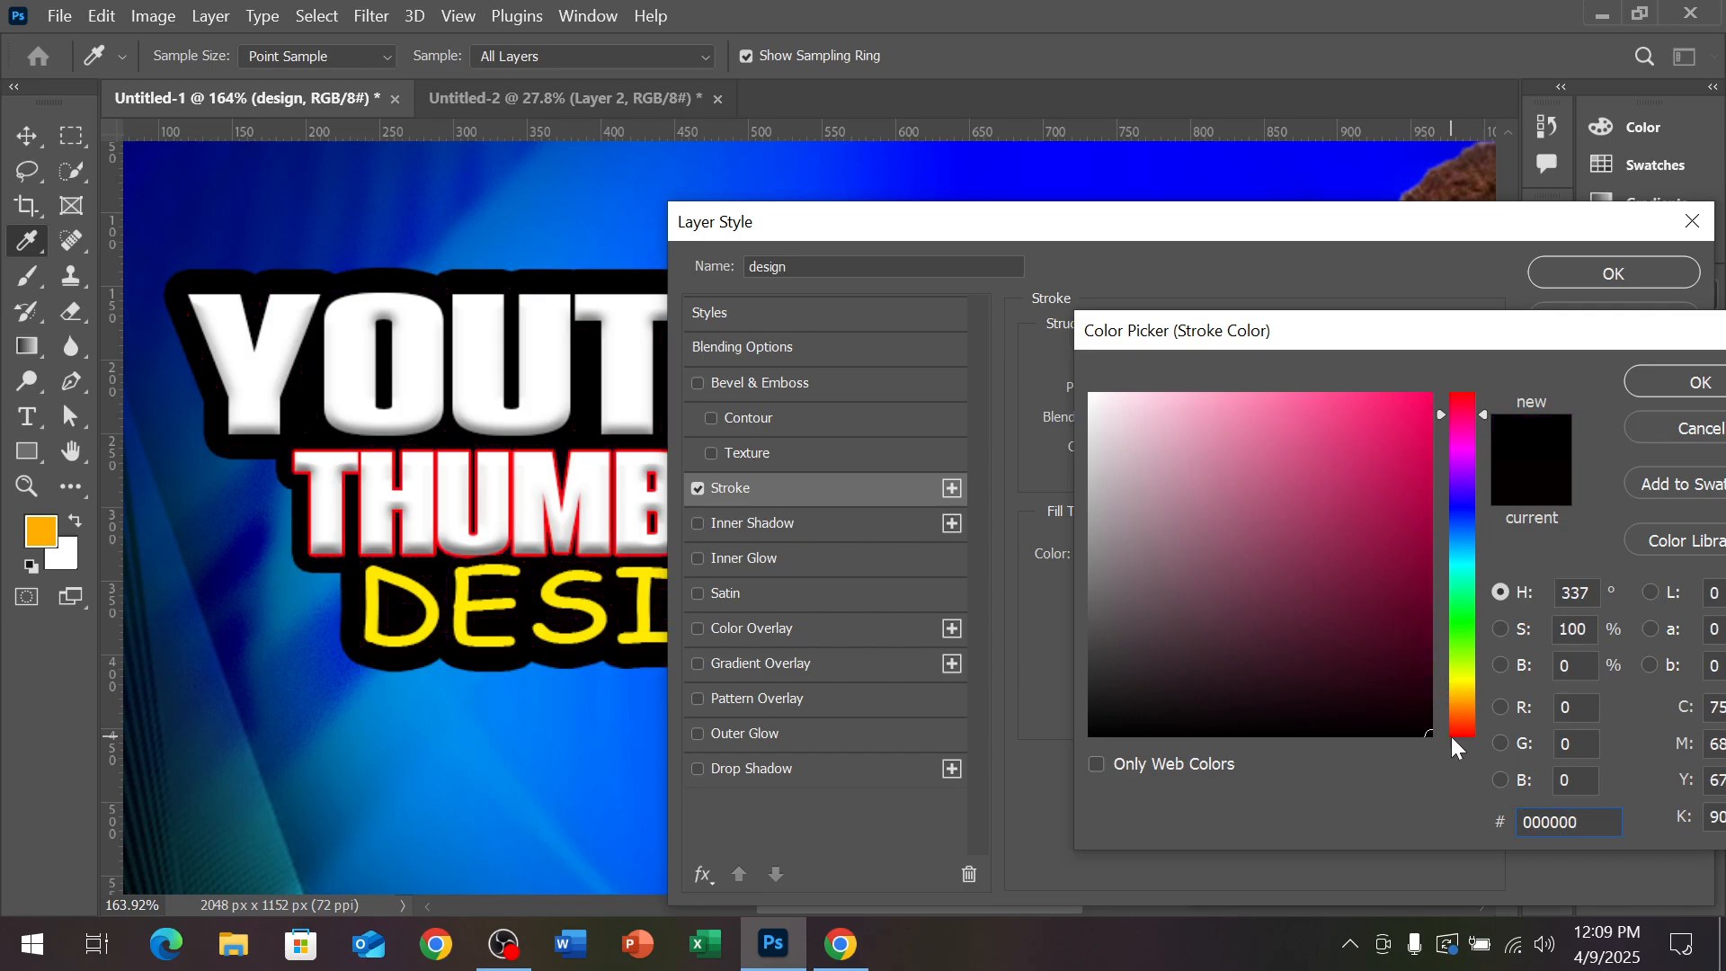
Set the headline's outer stroke colour to bright yellow ffe400 and apply the layer style
left_click(1454, 684)
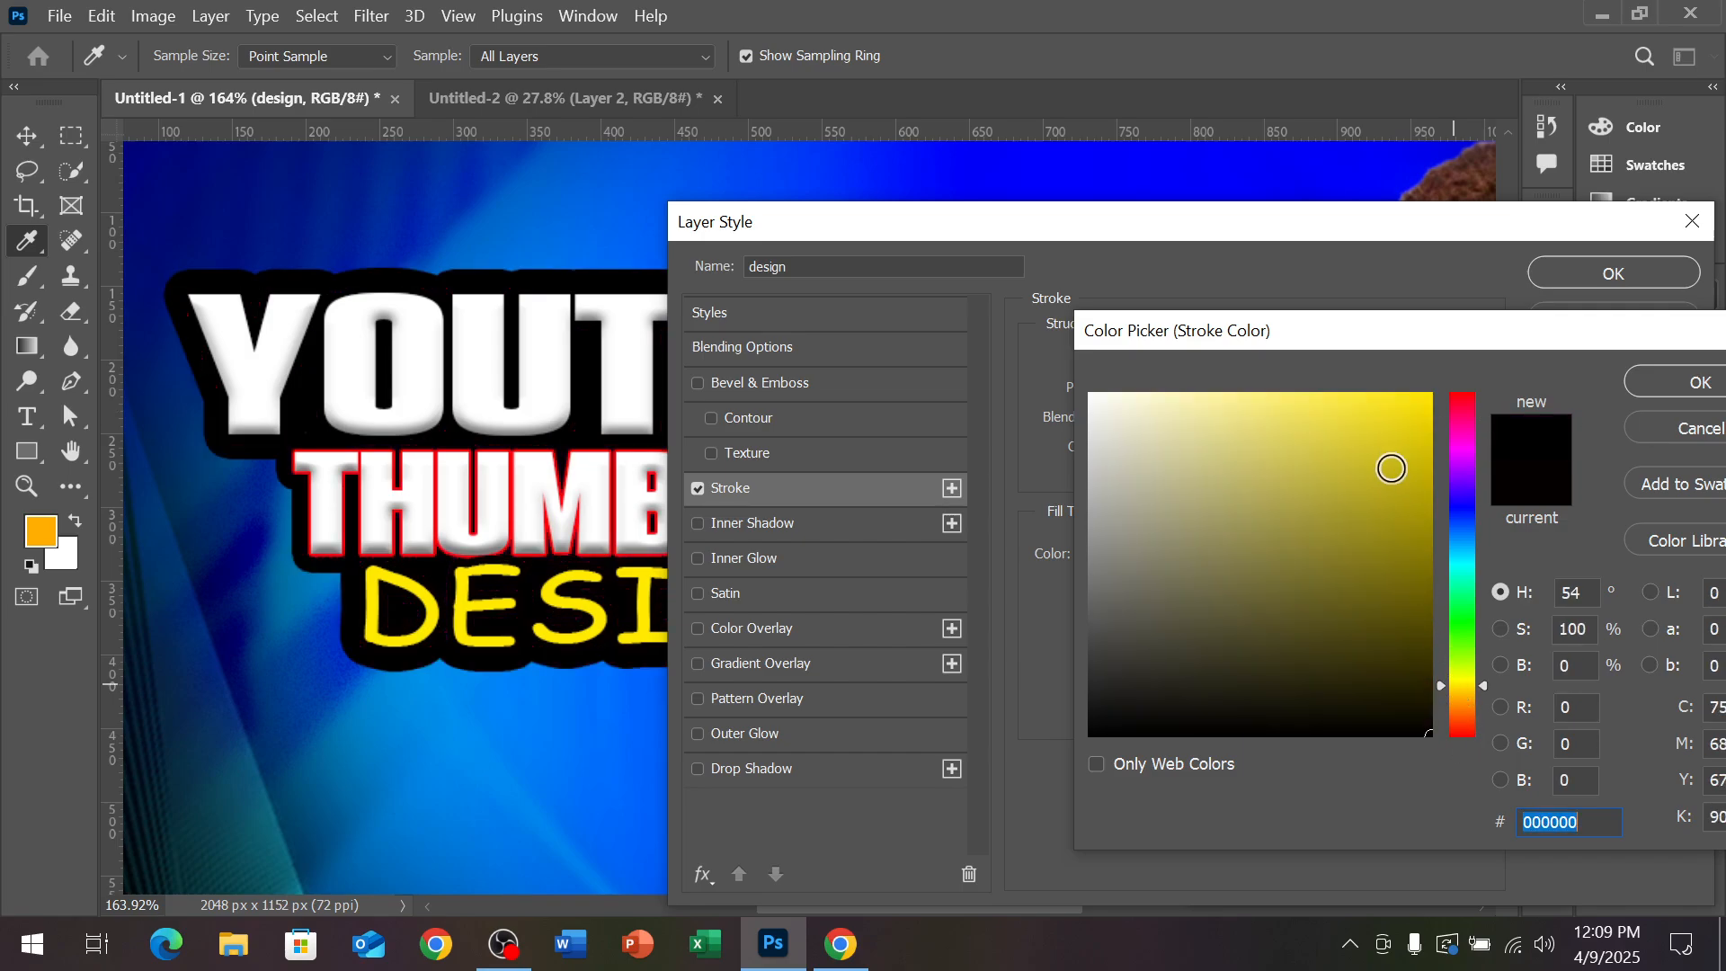
left_click_drag(1392, 468, 1434, 385)
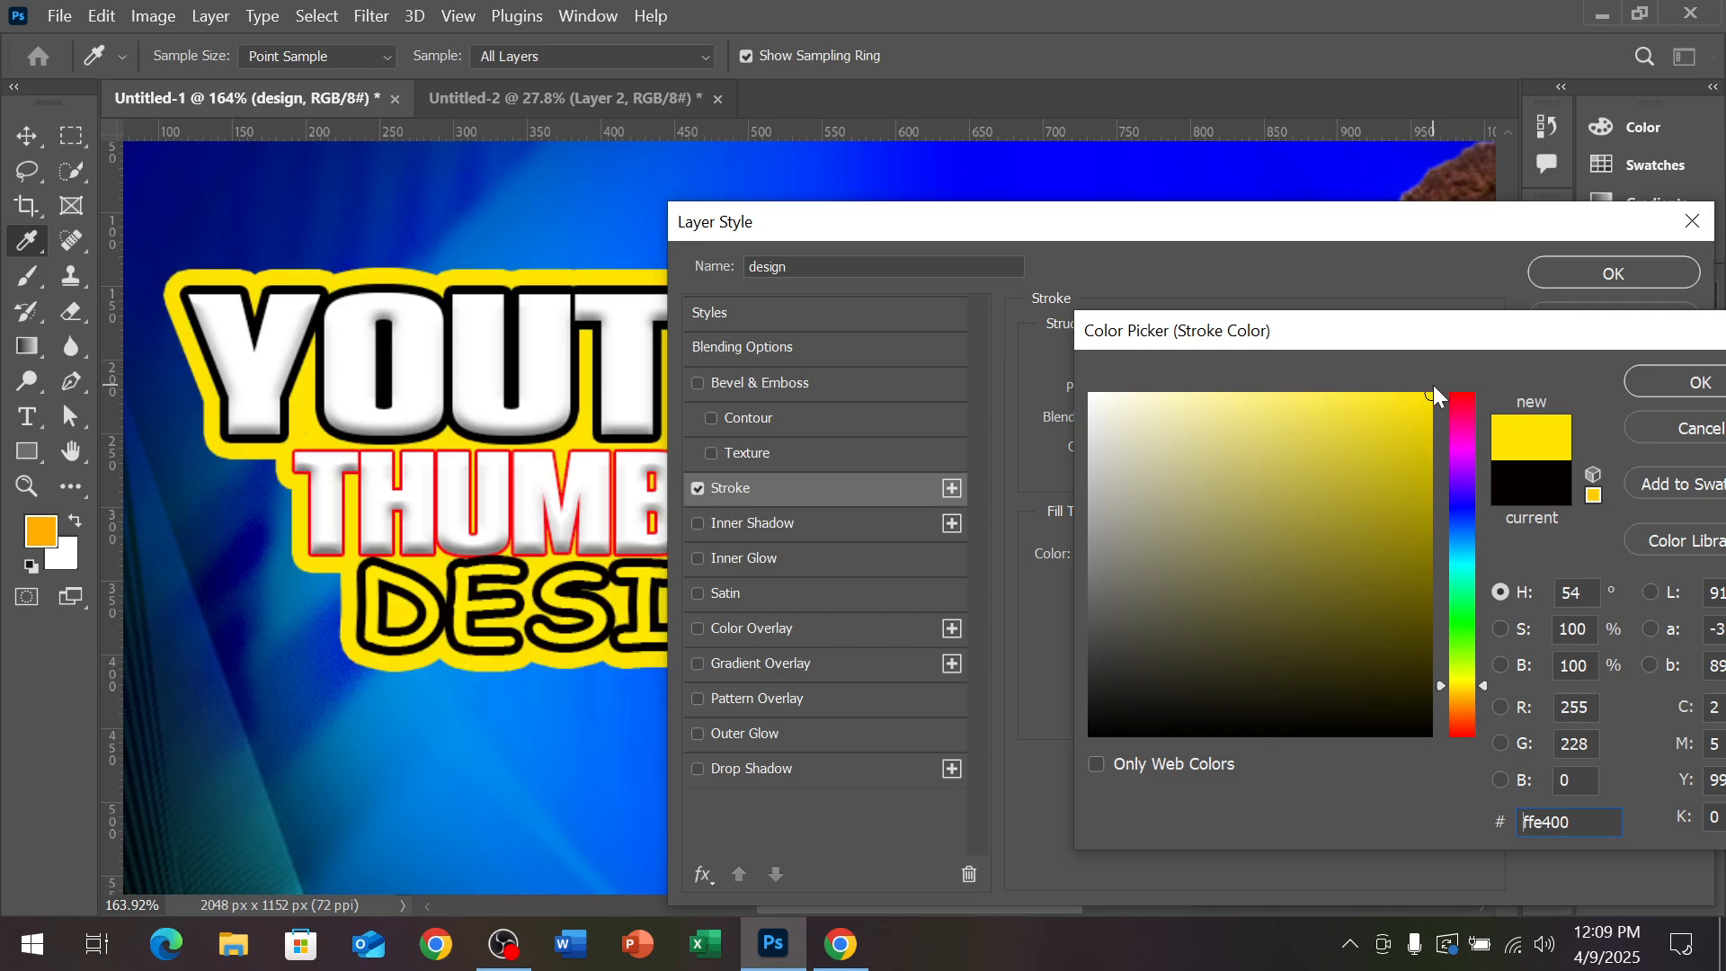
left_click(1656, 370)
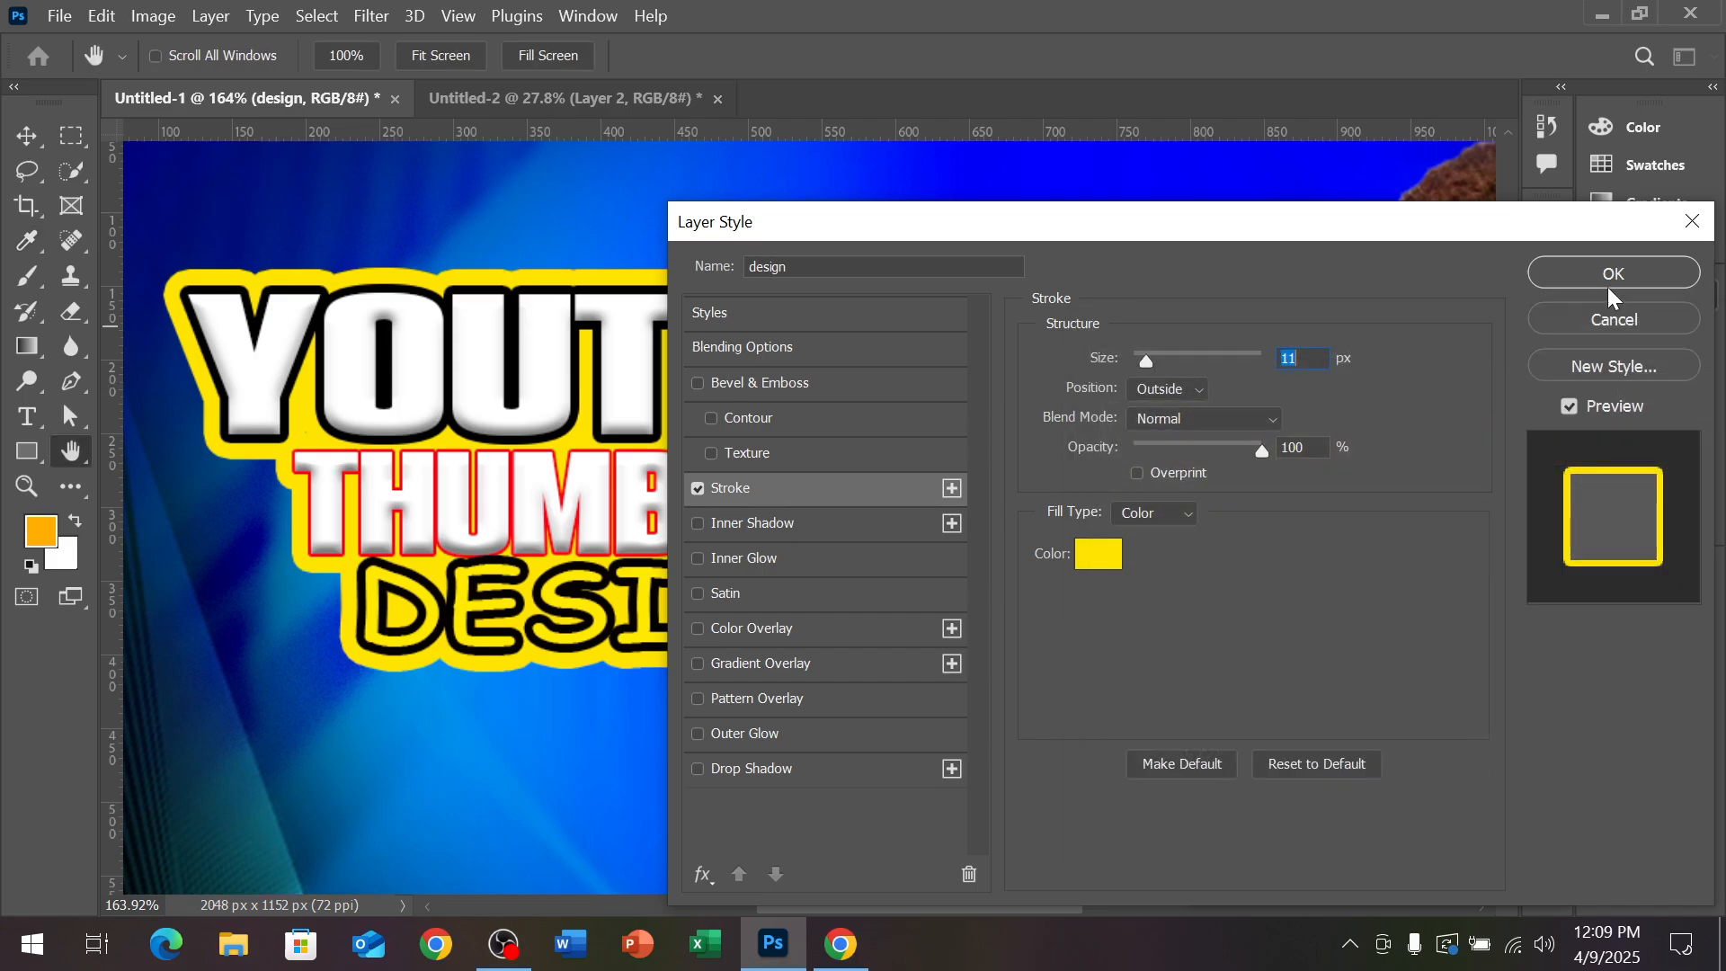
left_click(1600, 277)
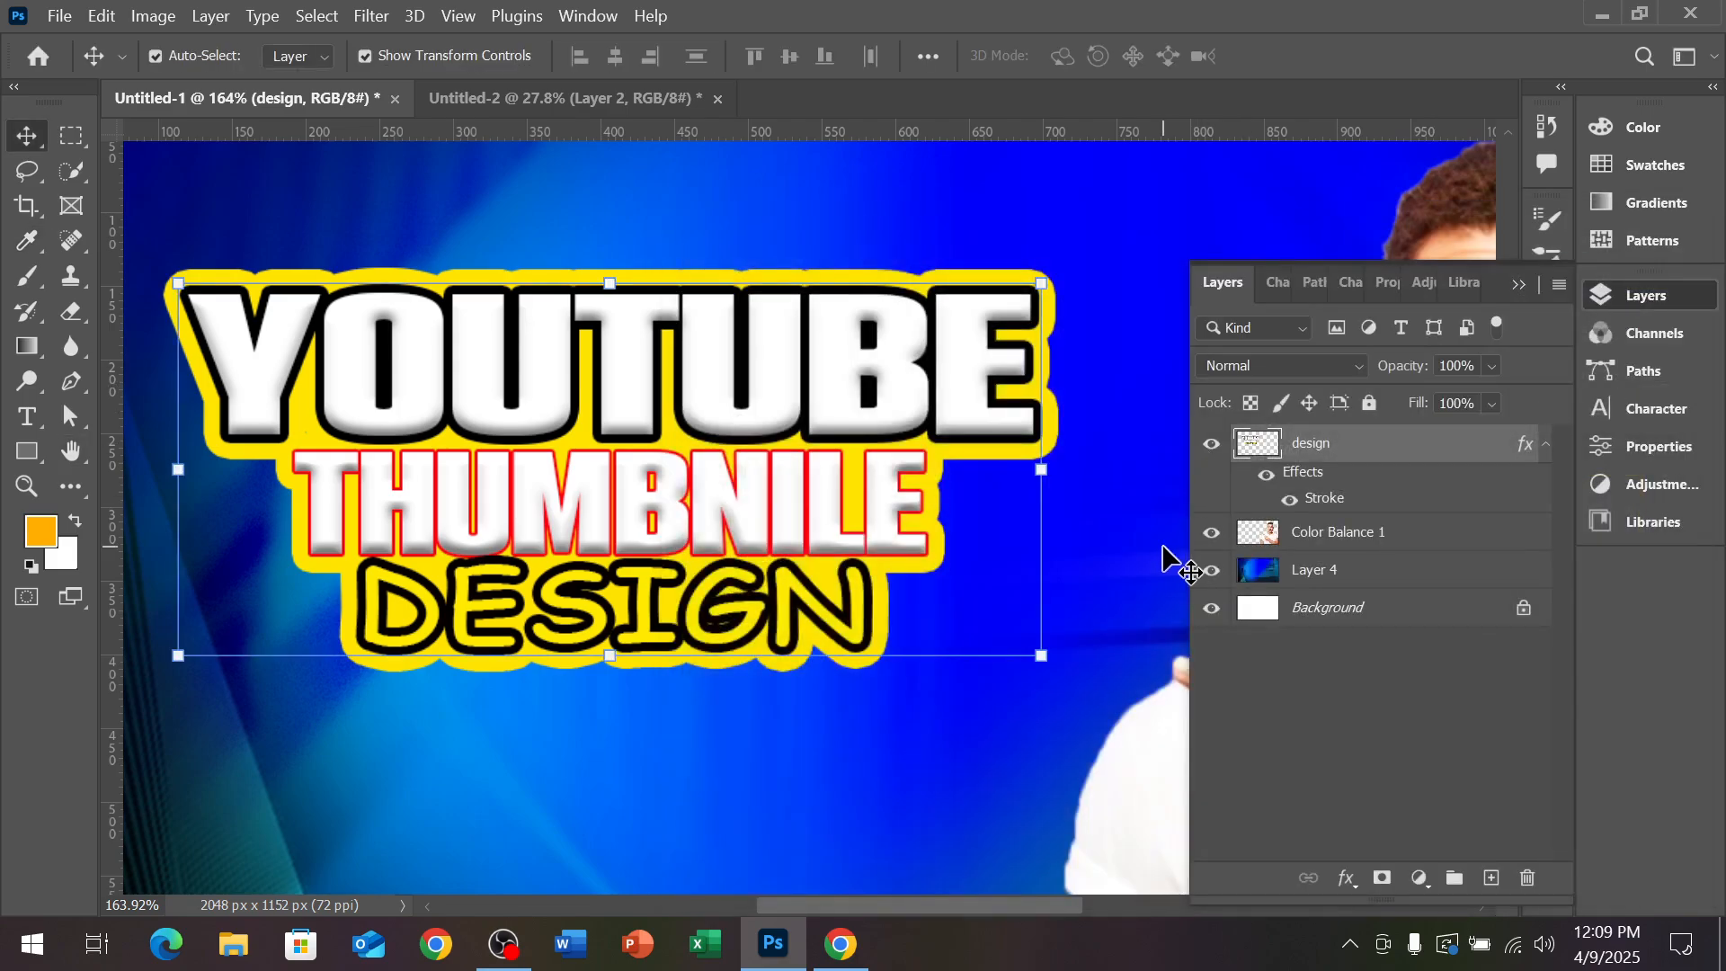
Duplicate the design headline layer and merge the copy with the original to flatten the yellow stroke
left_click(1344, 542)
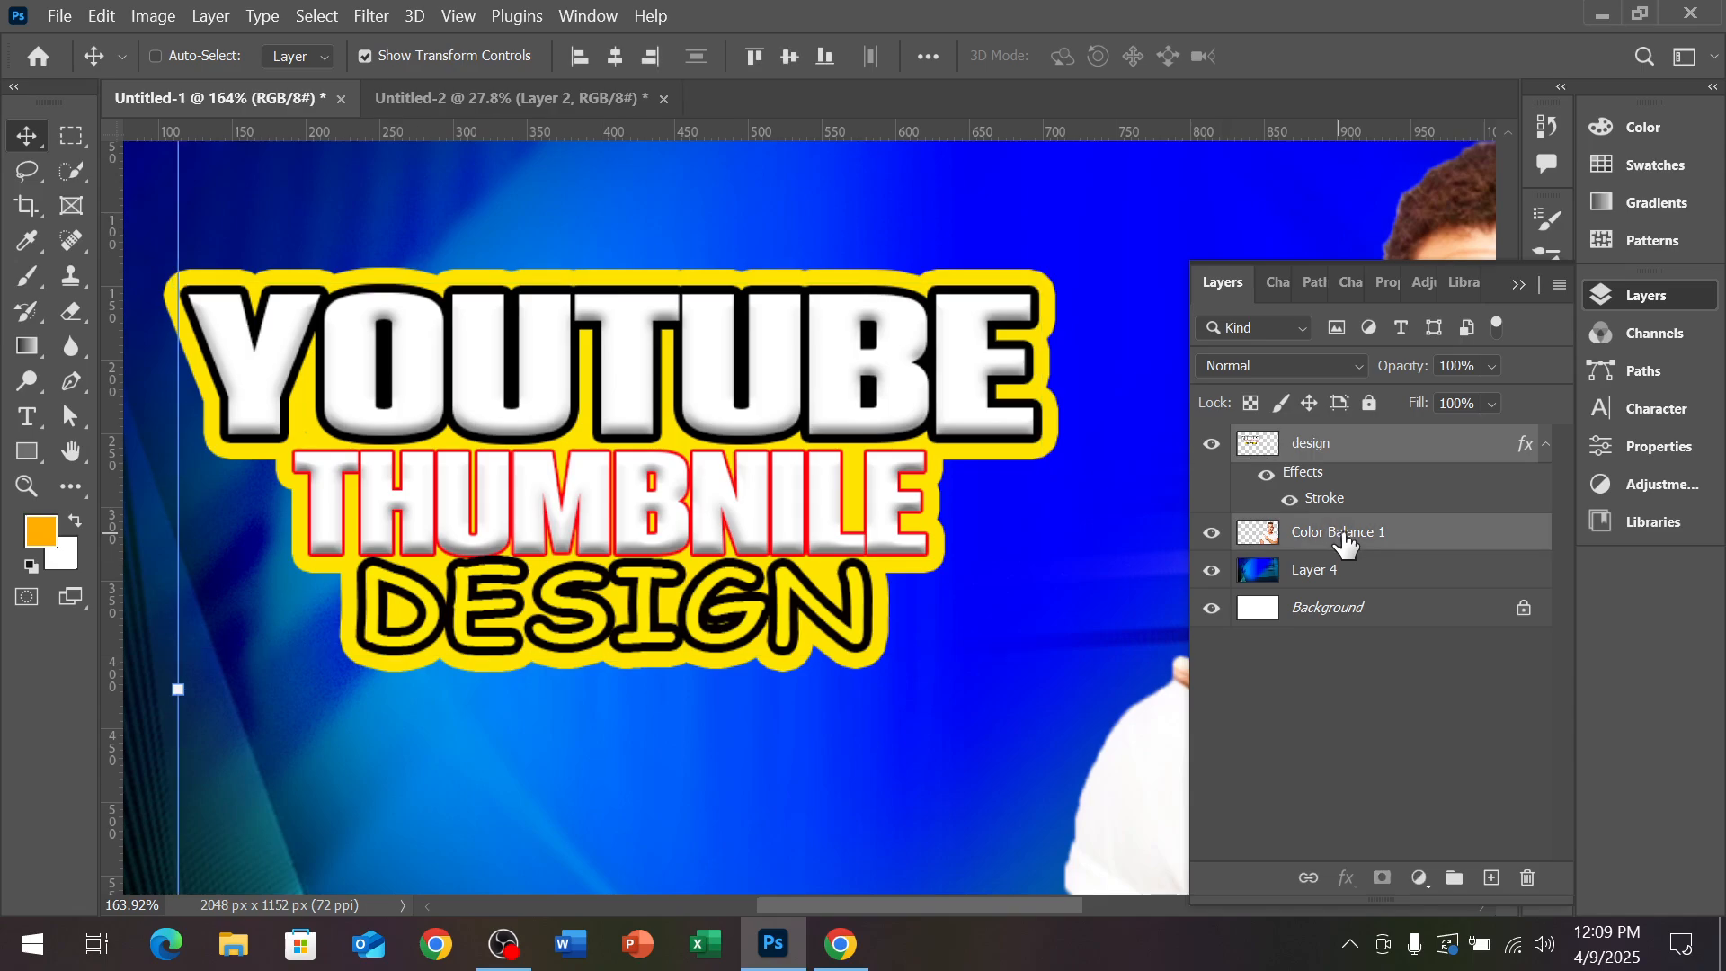
left_click(1348, 454)
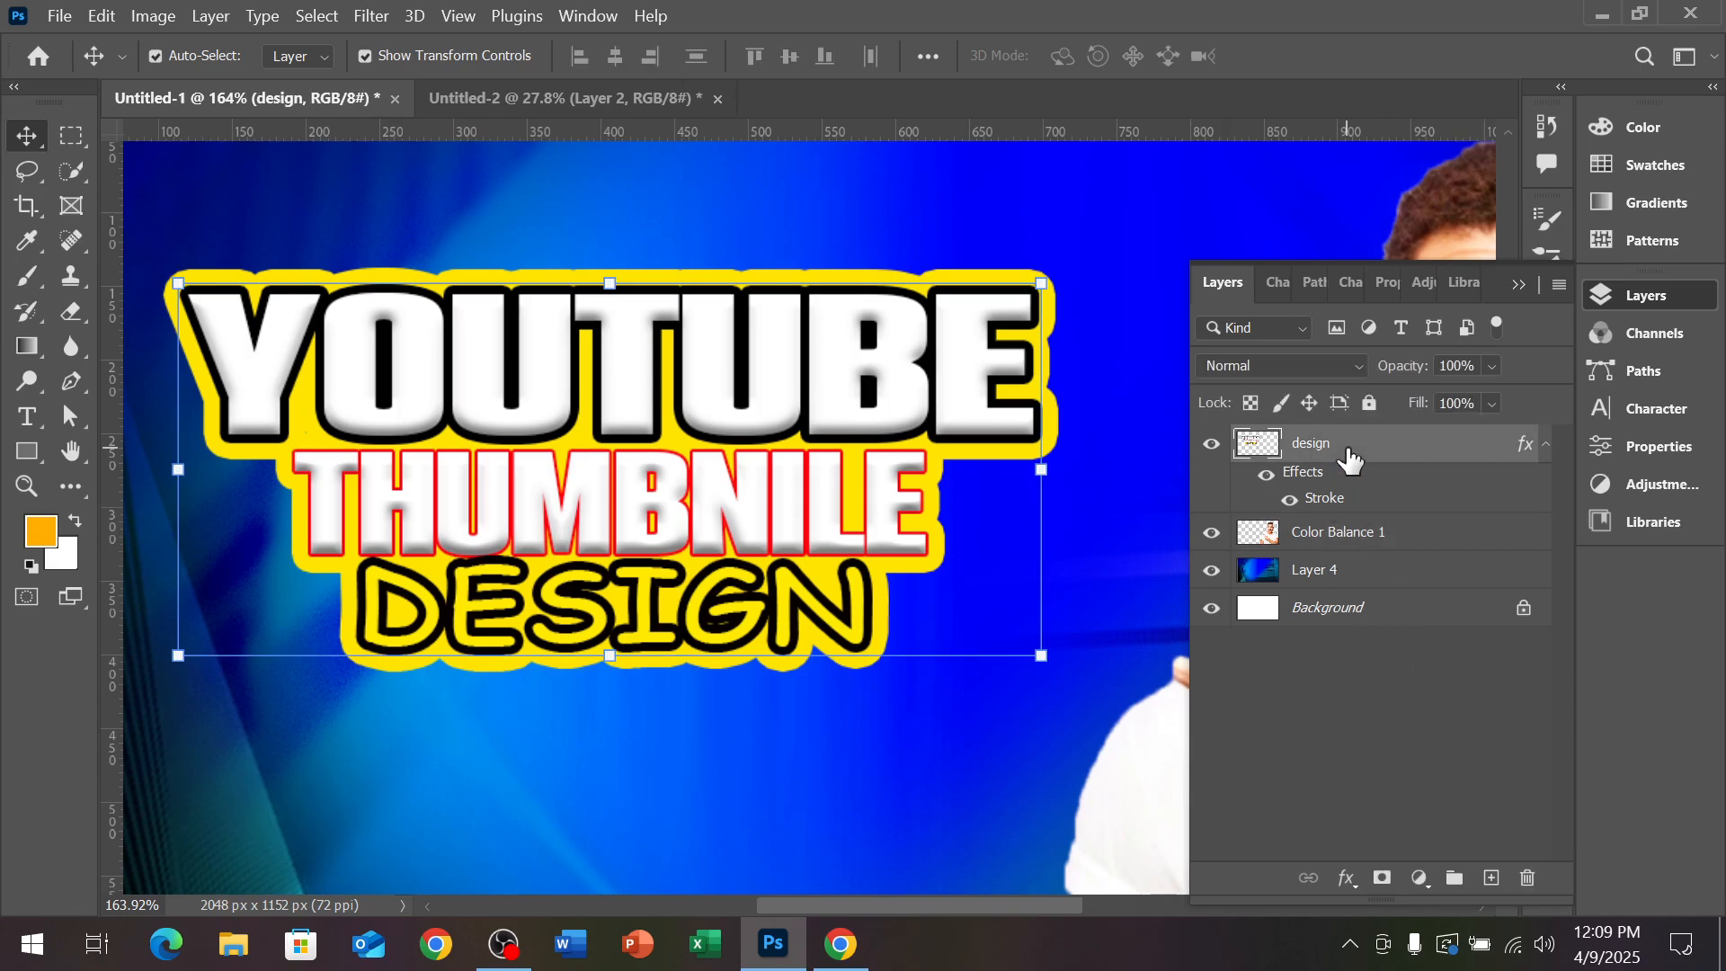
key("ctrl+j")
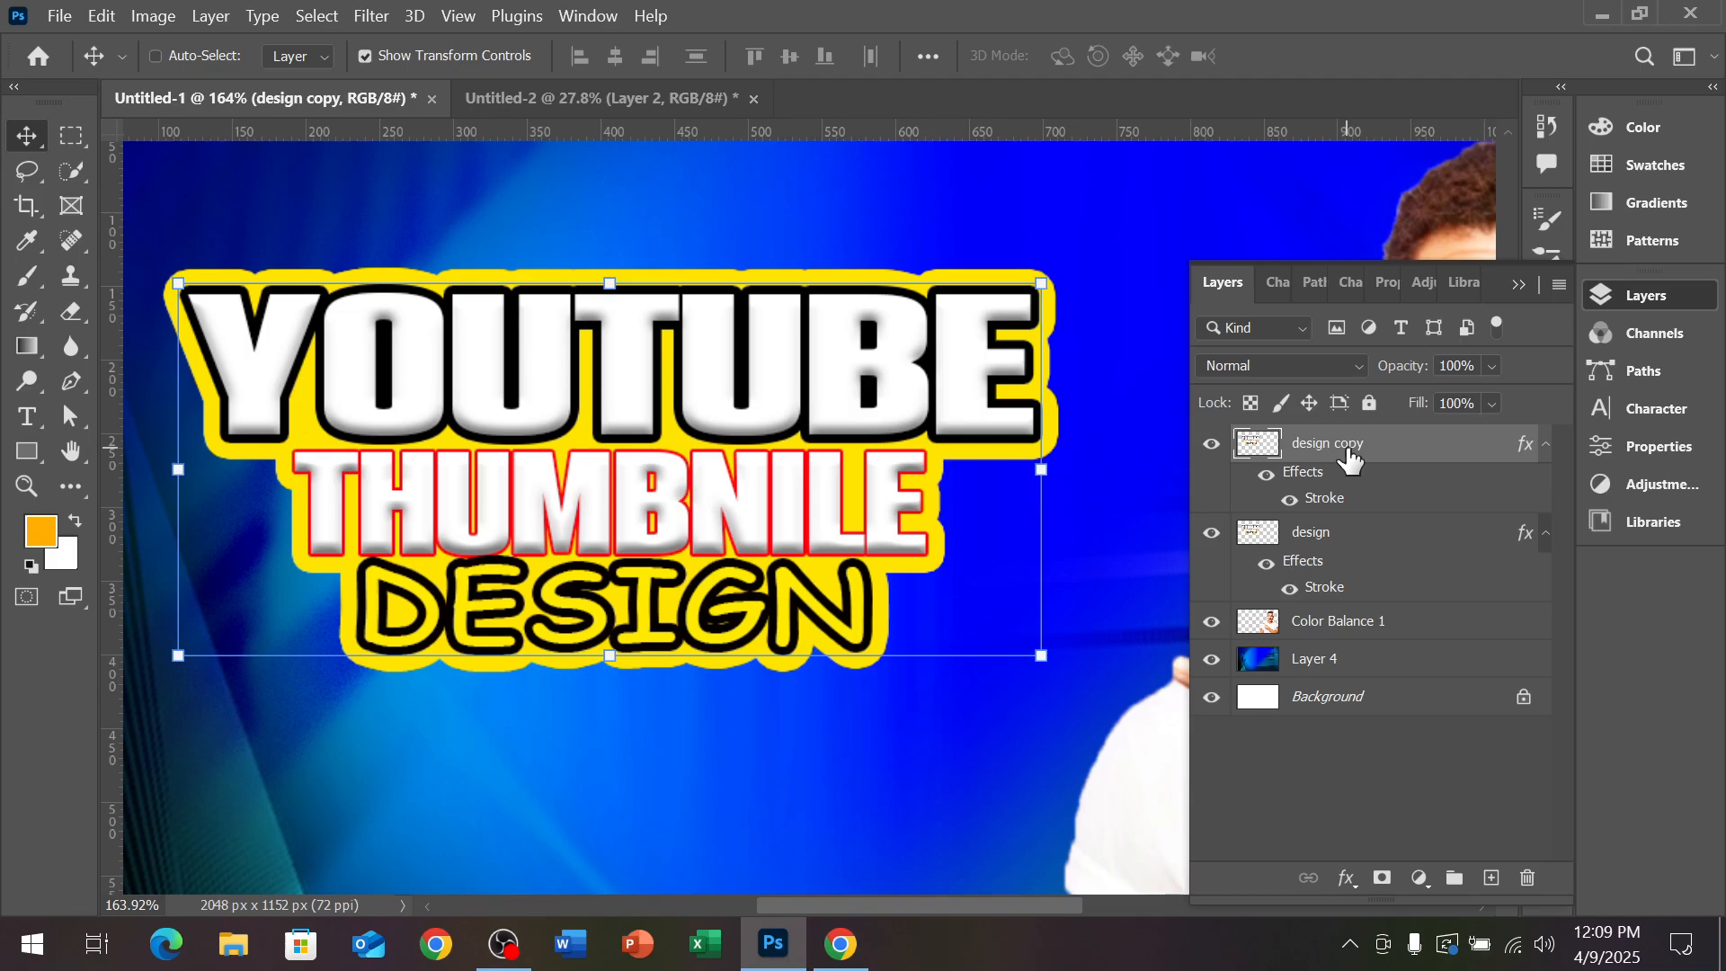
left_click(1416, 542, "shift")
key("ctrl+e")
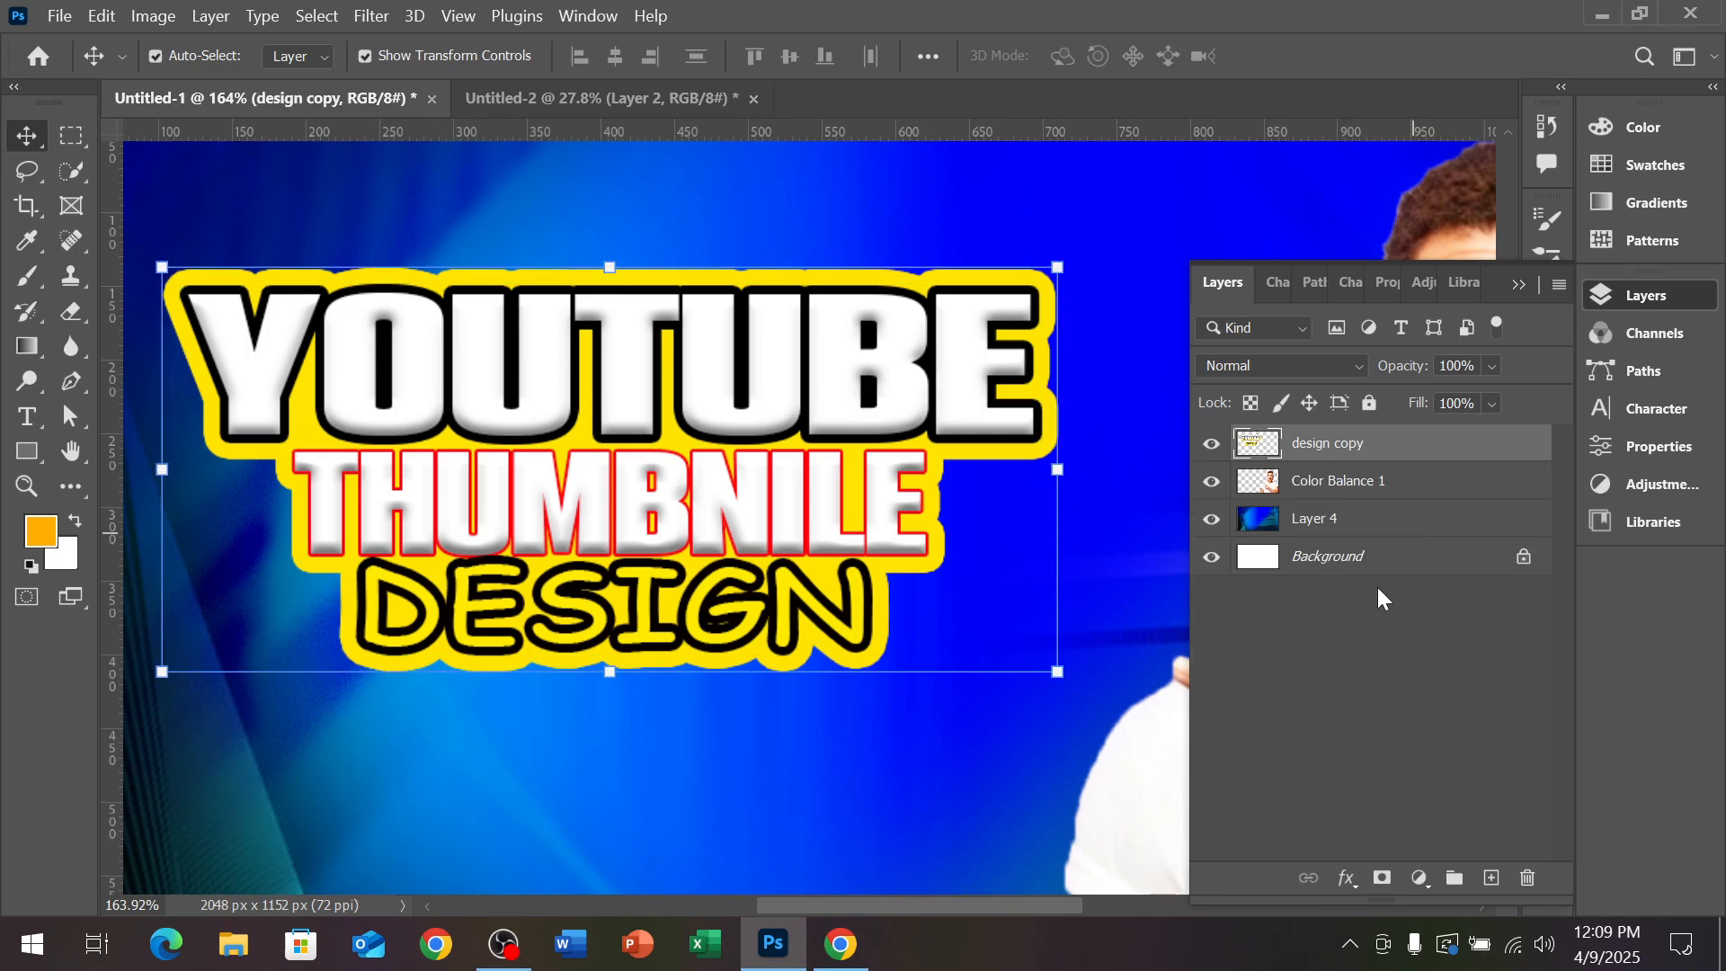
Add an outside Stroke effect to the merged headline layer and set its colour to black
left_click(1346, 878)
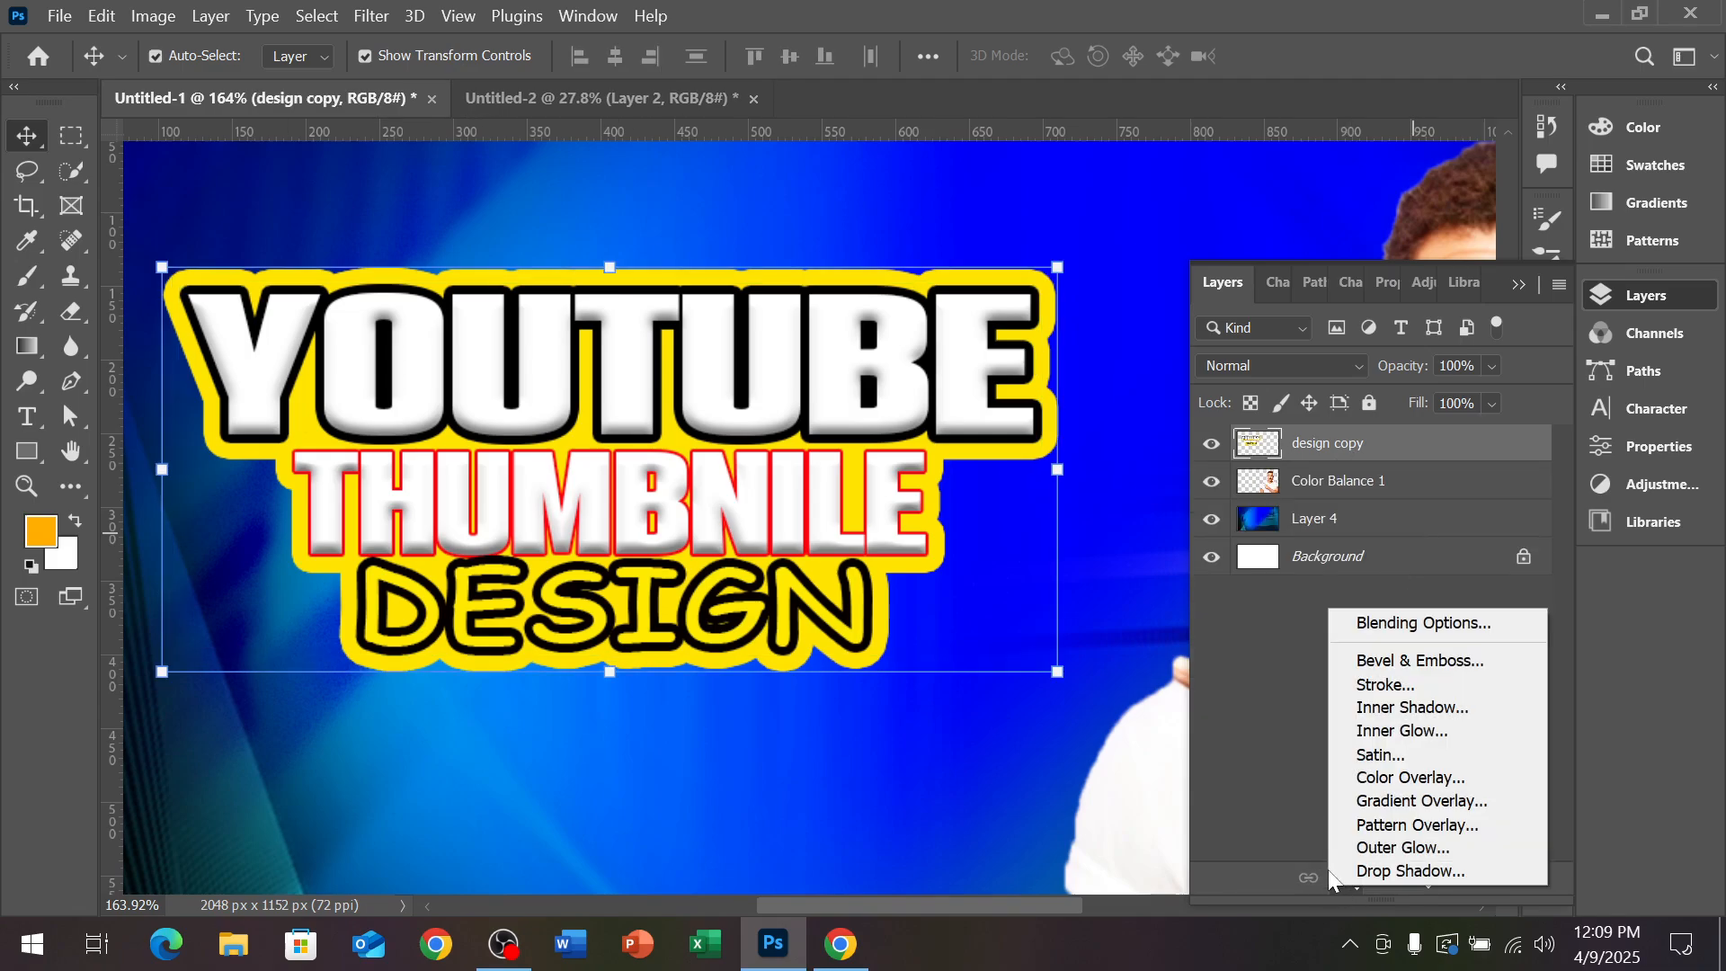
left_click(1418, 673)
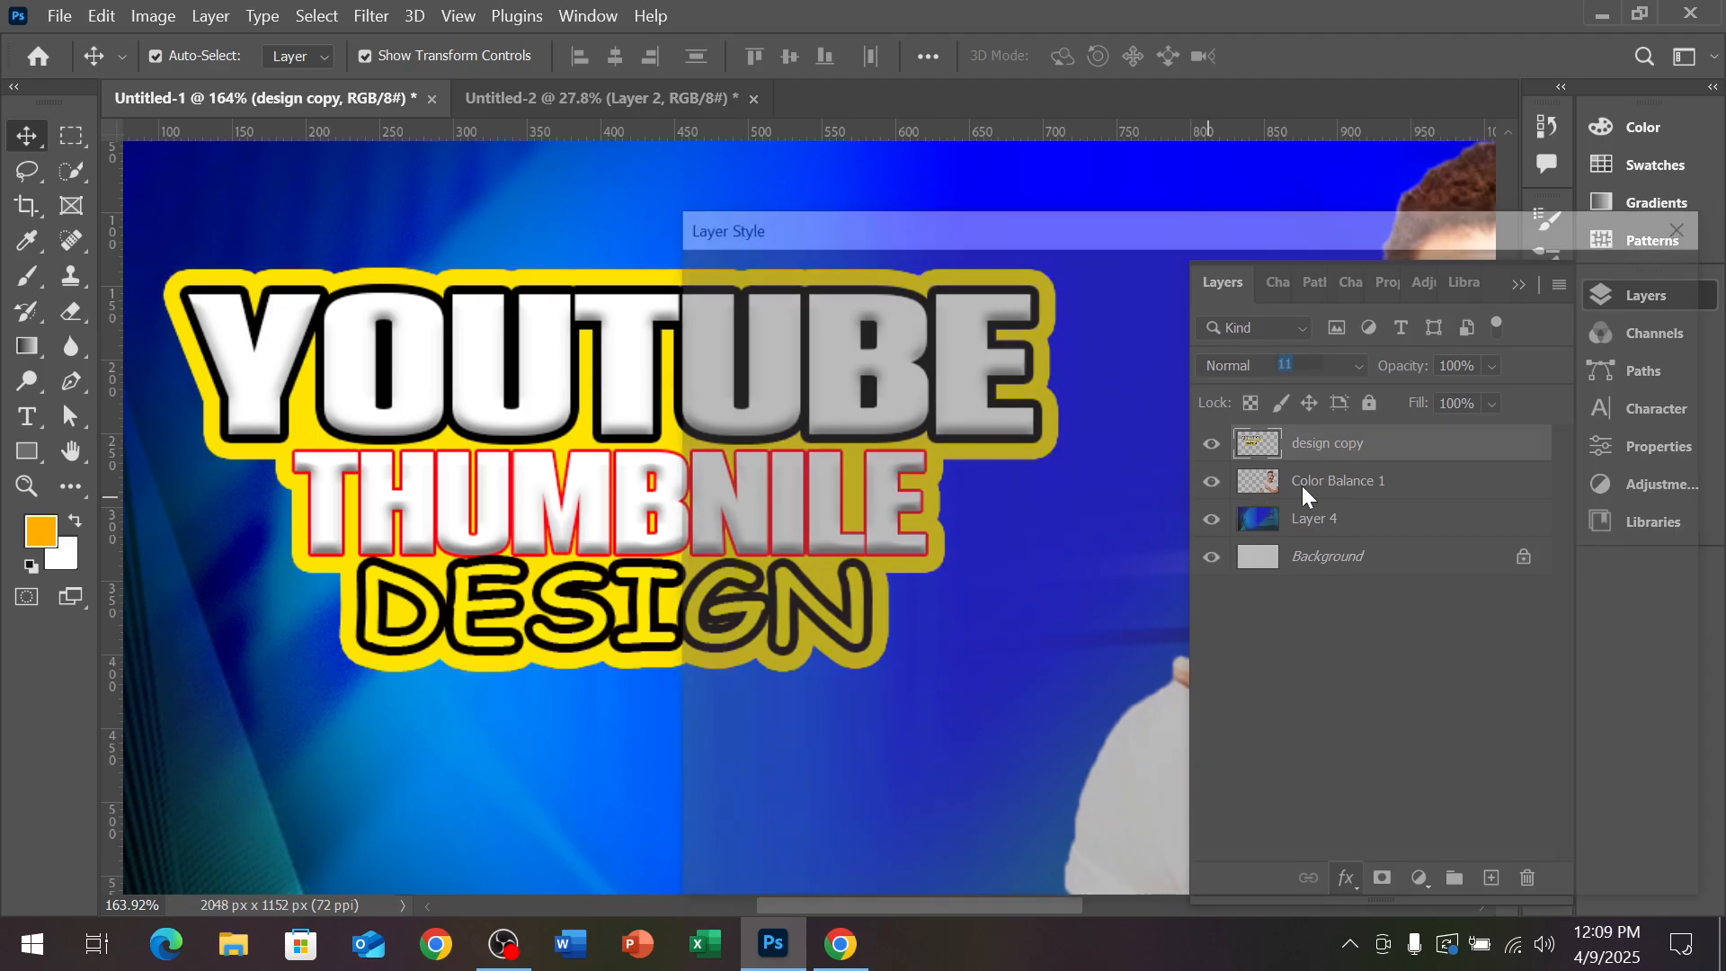
left_click(1108, 559)
left_click(1352, 733)
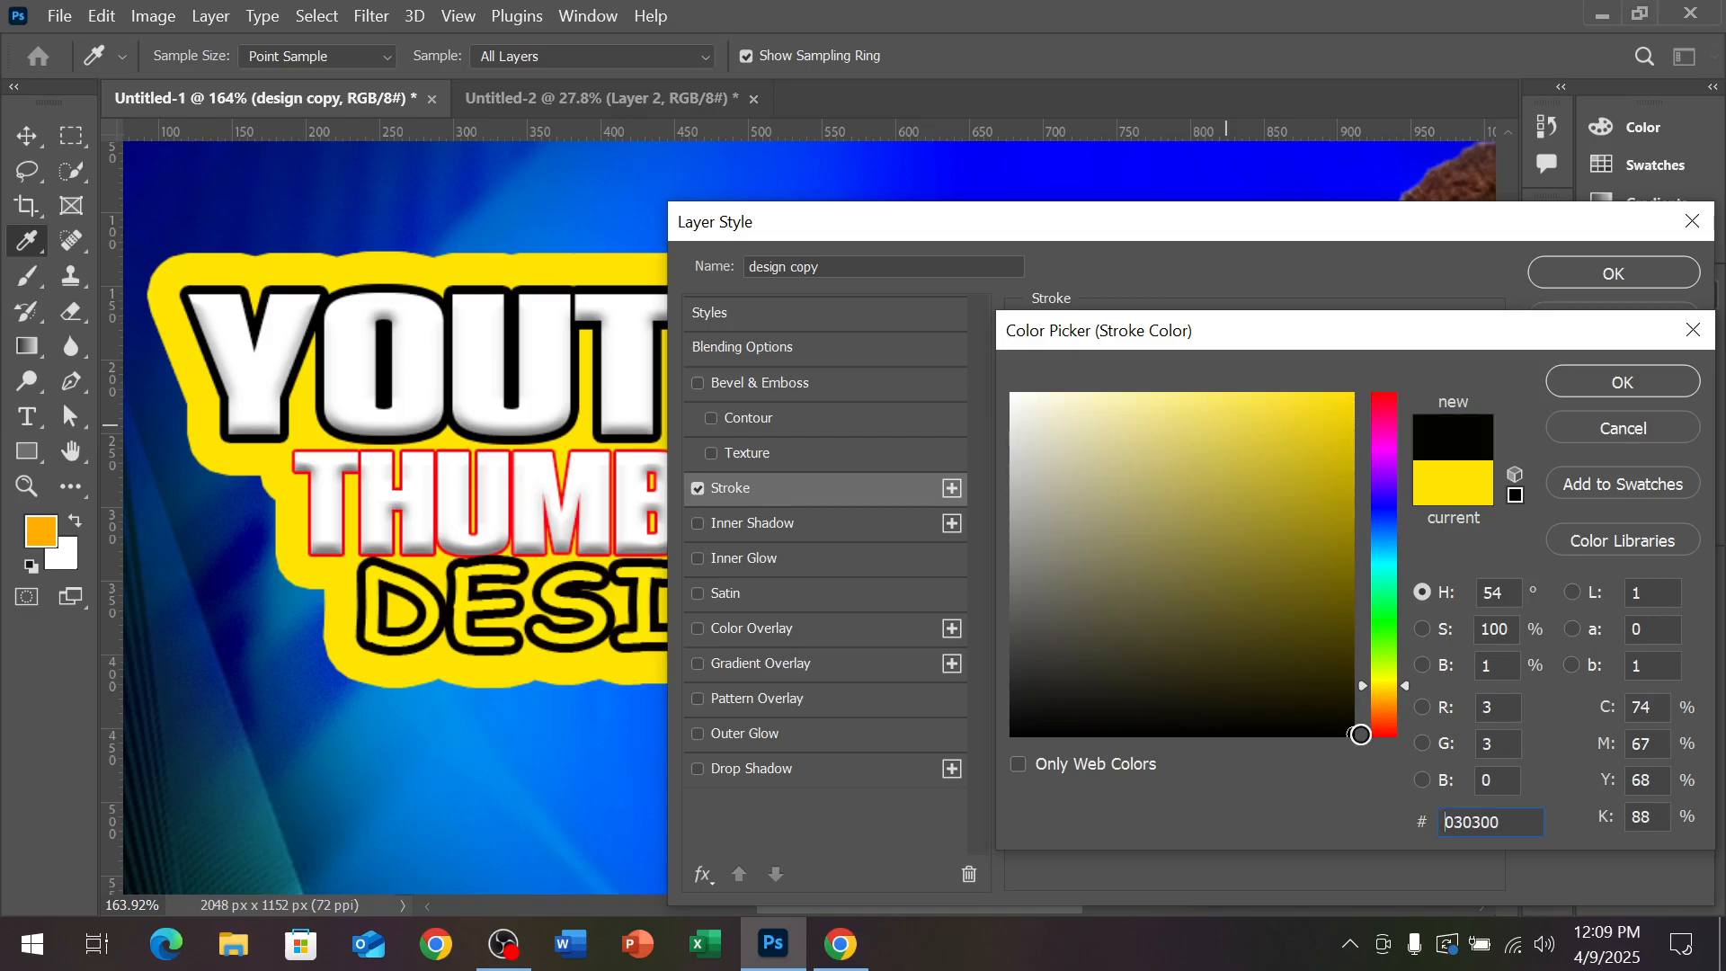
left_click_drag(1378, 406, 1429, 368)
left_click(1610, 381)
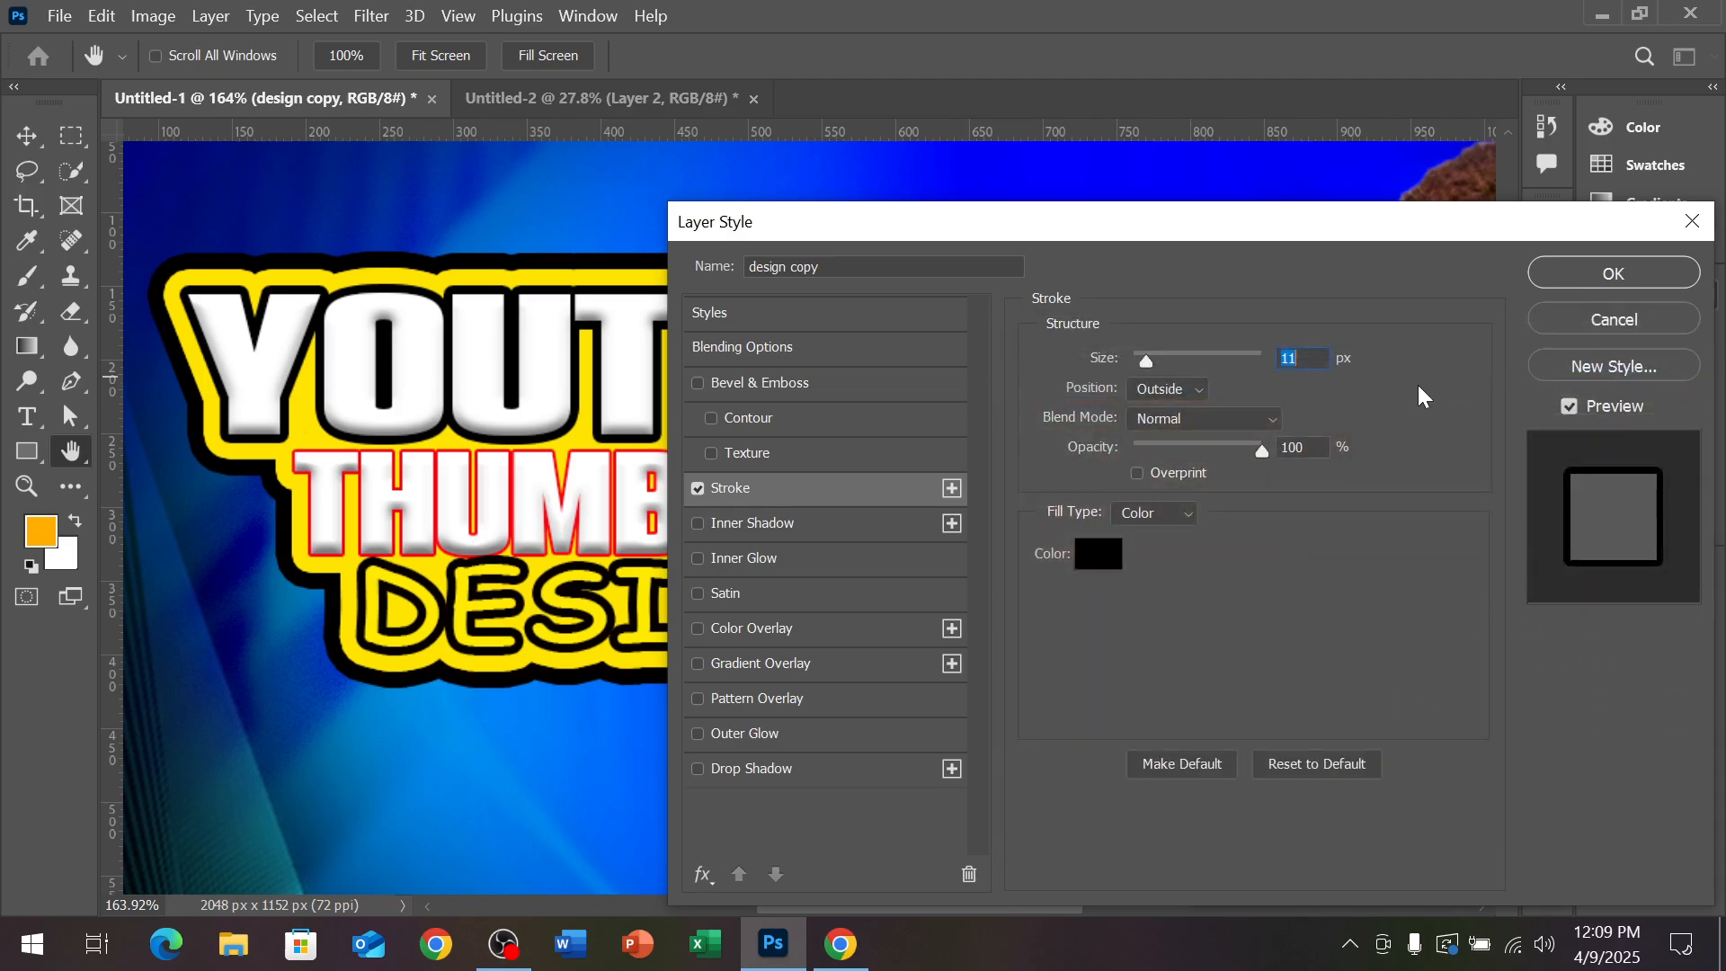
Set the headline's black stroke size to 6 px and apply the layer style
key("Down")
key("Down")
key("Down")
key("Down")
key("Down")
key("Down")
key("Down")
key("Down")
key("Down")
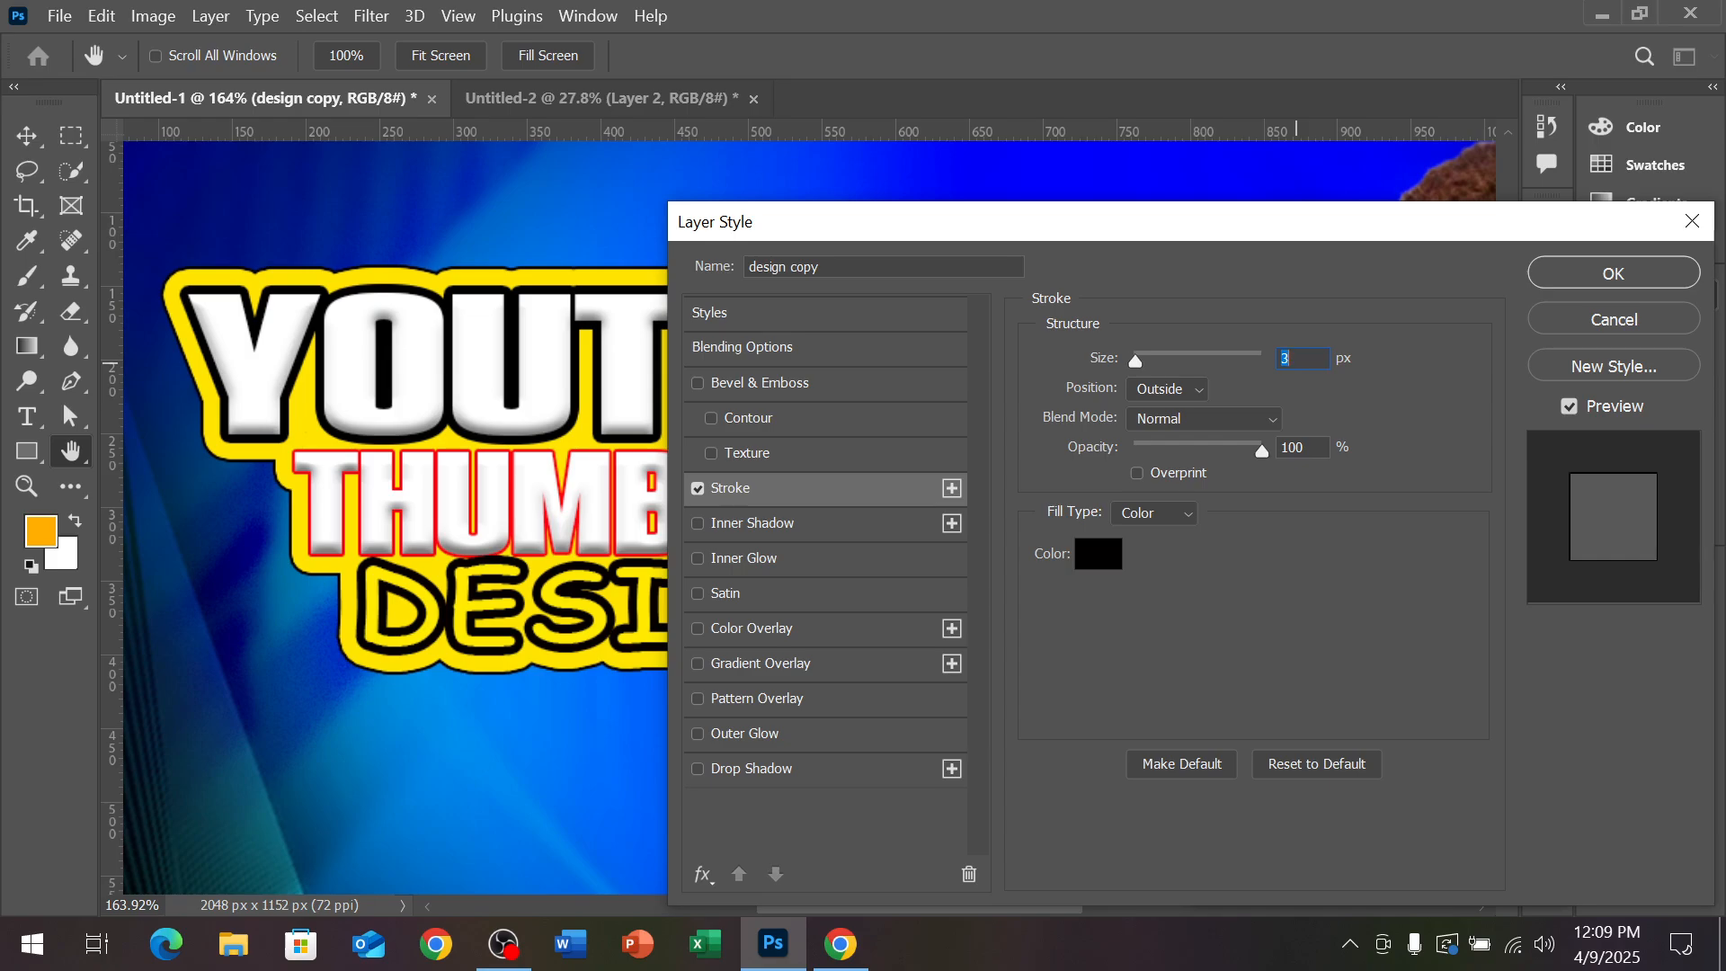
key("Up")
key("Up")
key("Up")
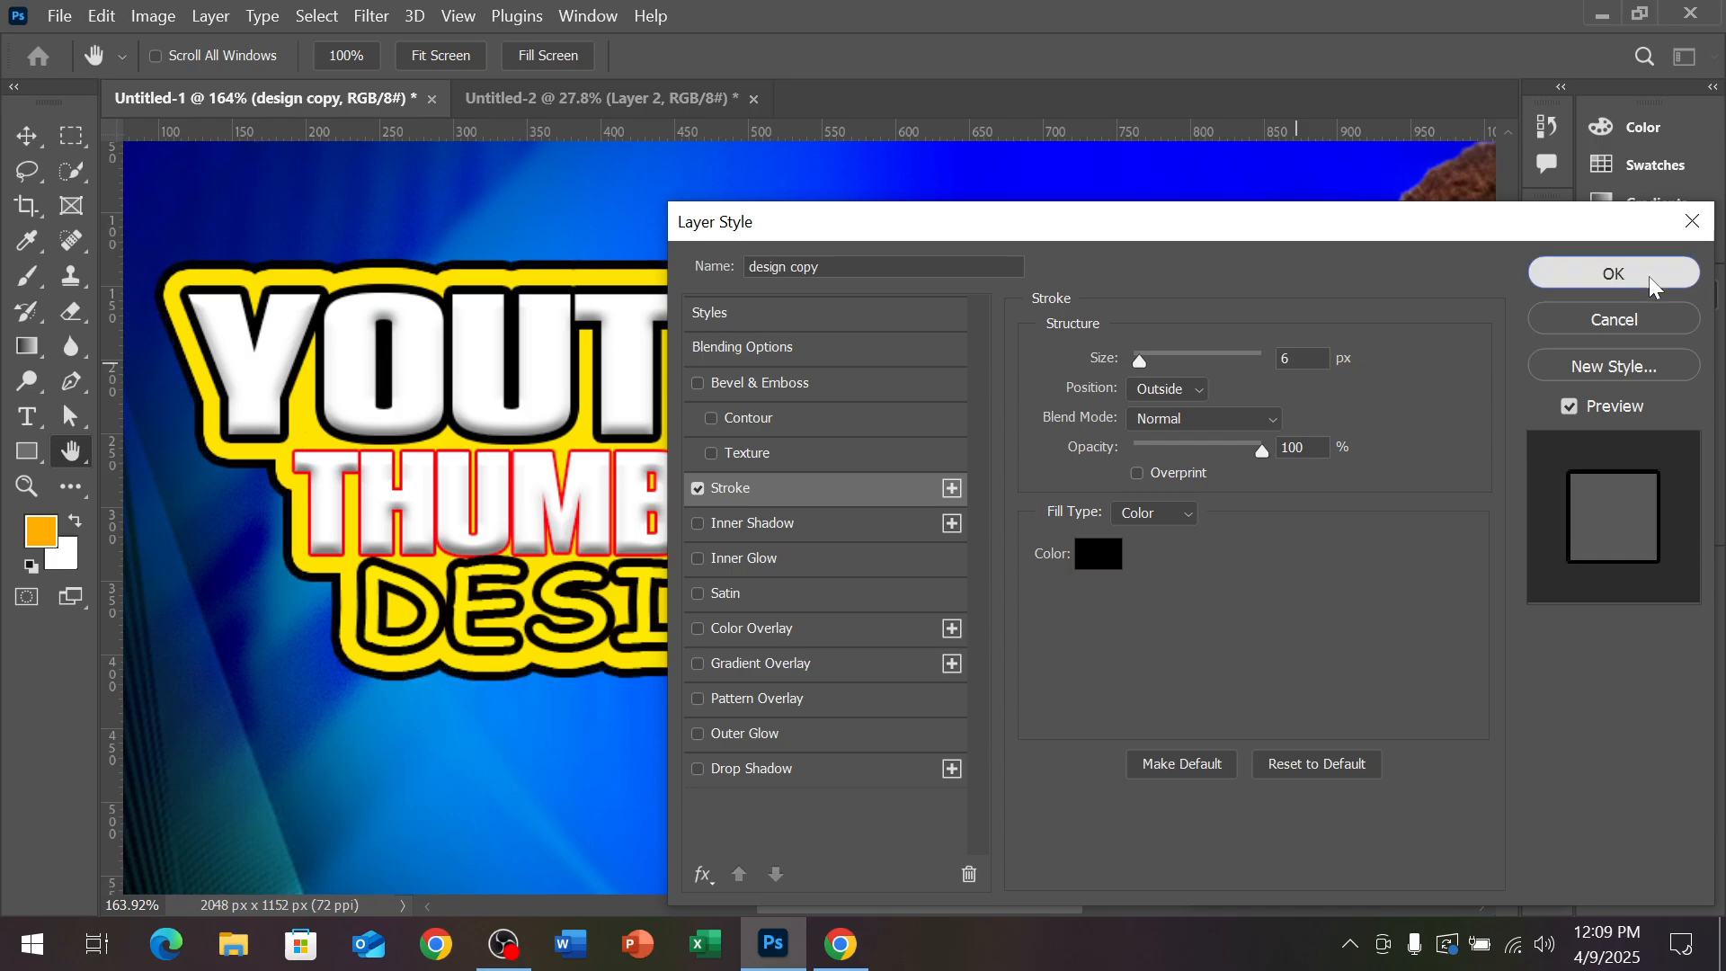
left_click(1614, 273)
Deselect the headline and examine its black and yellow outlines against the whole thumbnail
scroll(1013, 432, "down", 1)
scroll(1014, 432, "down", 3)
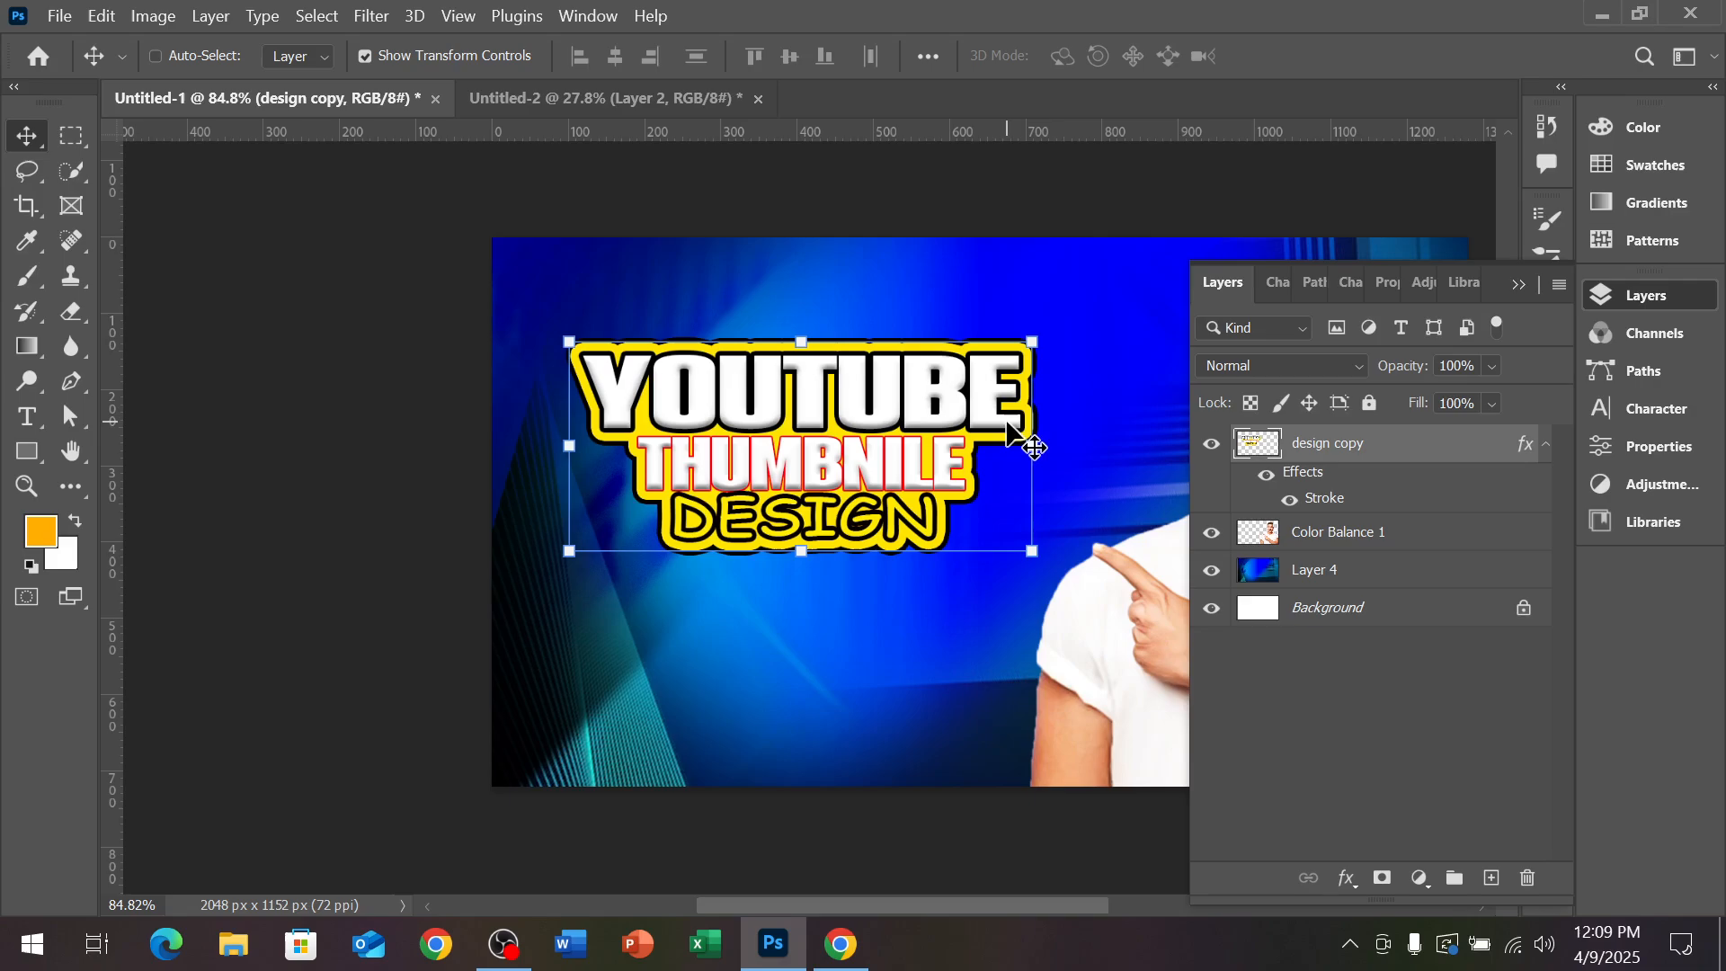
left_click_drag(1022, 285, 775, 288)
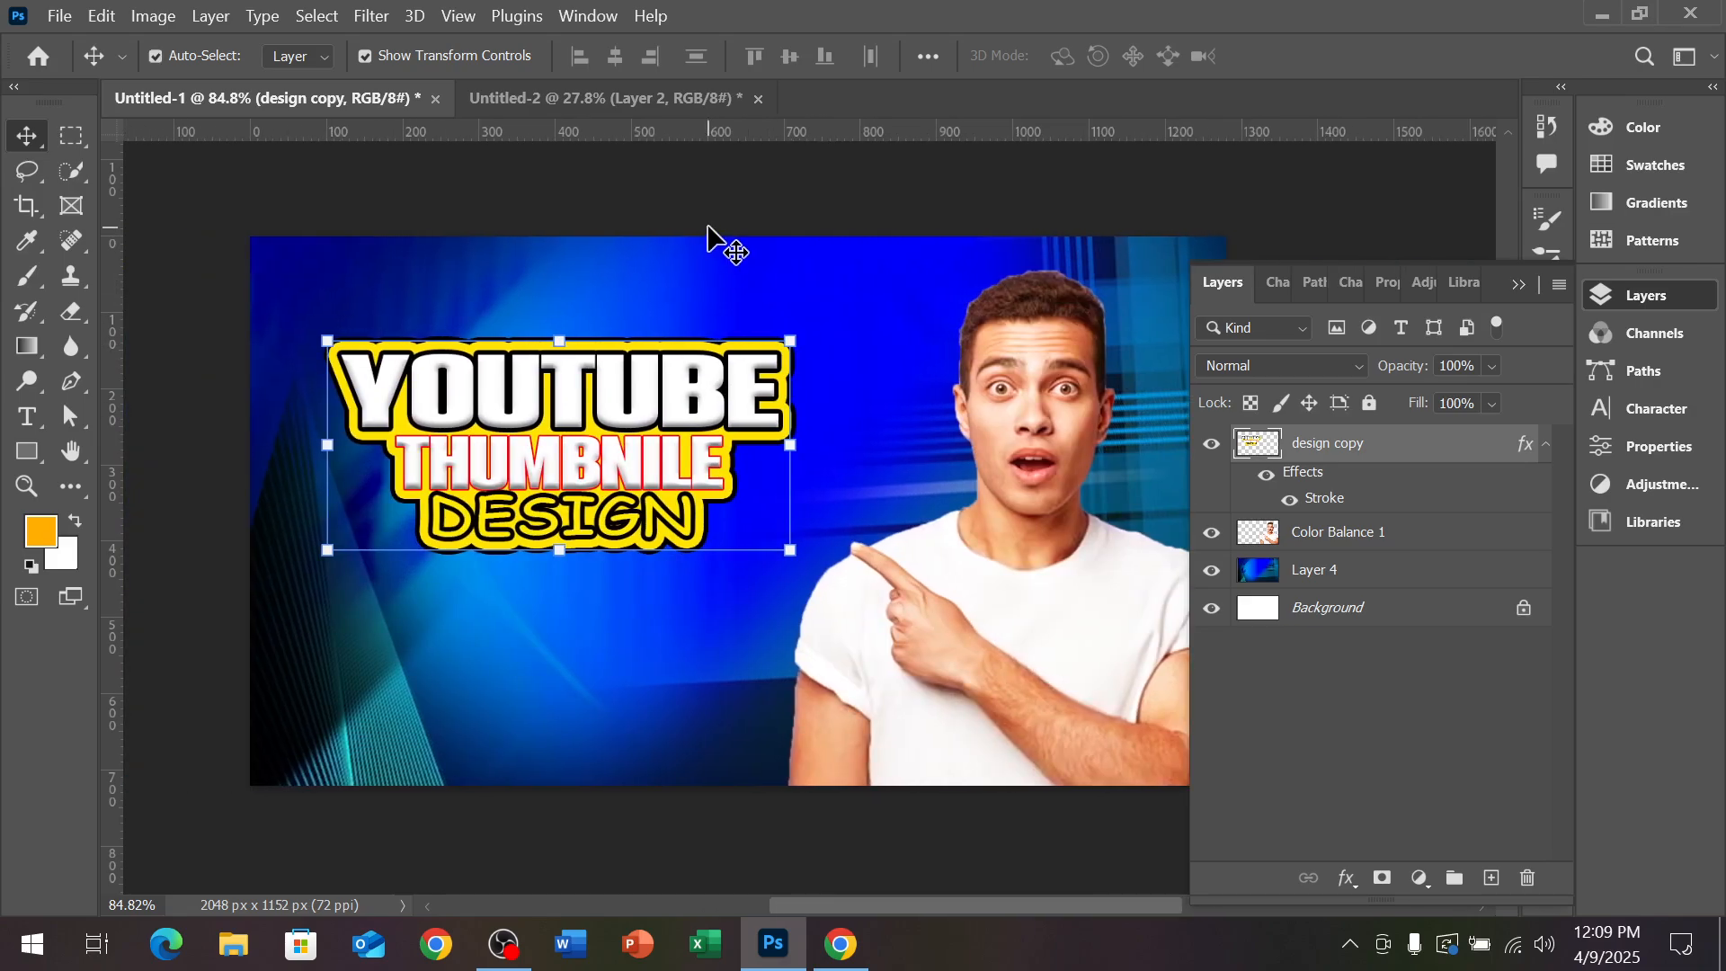
left_click(710, 230)
scroll(683, 449, "up", 2)
scroll(676, 439, "up", 2)
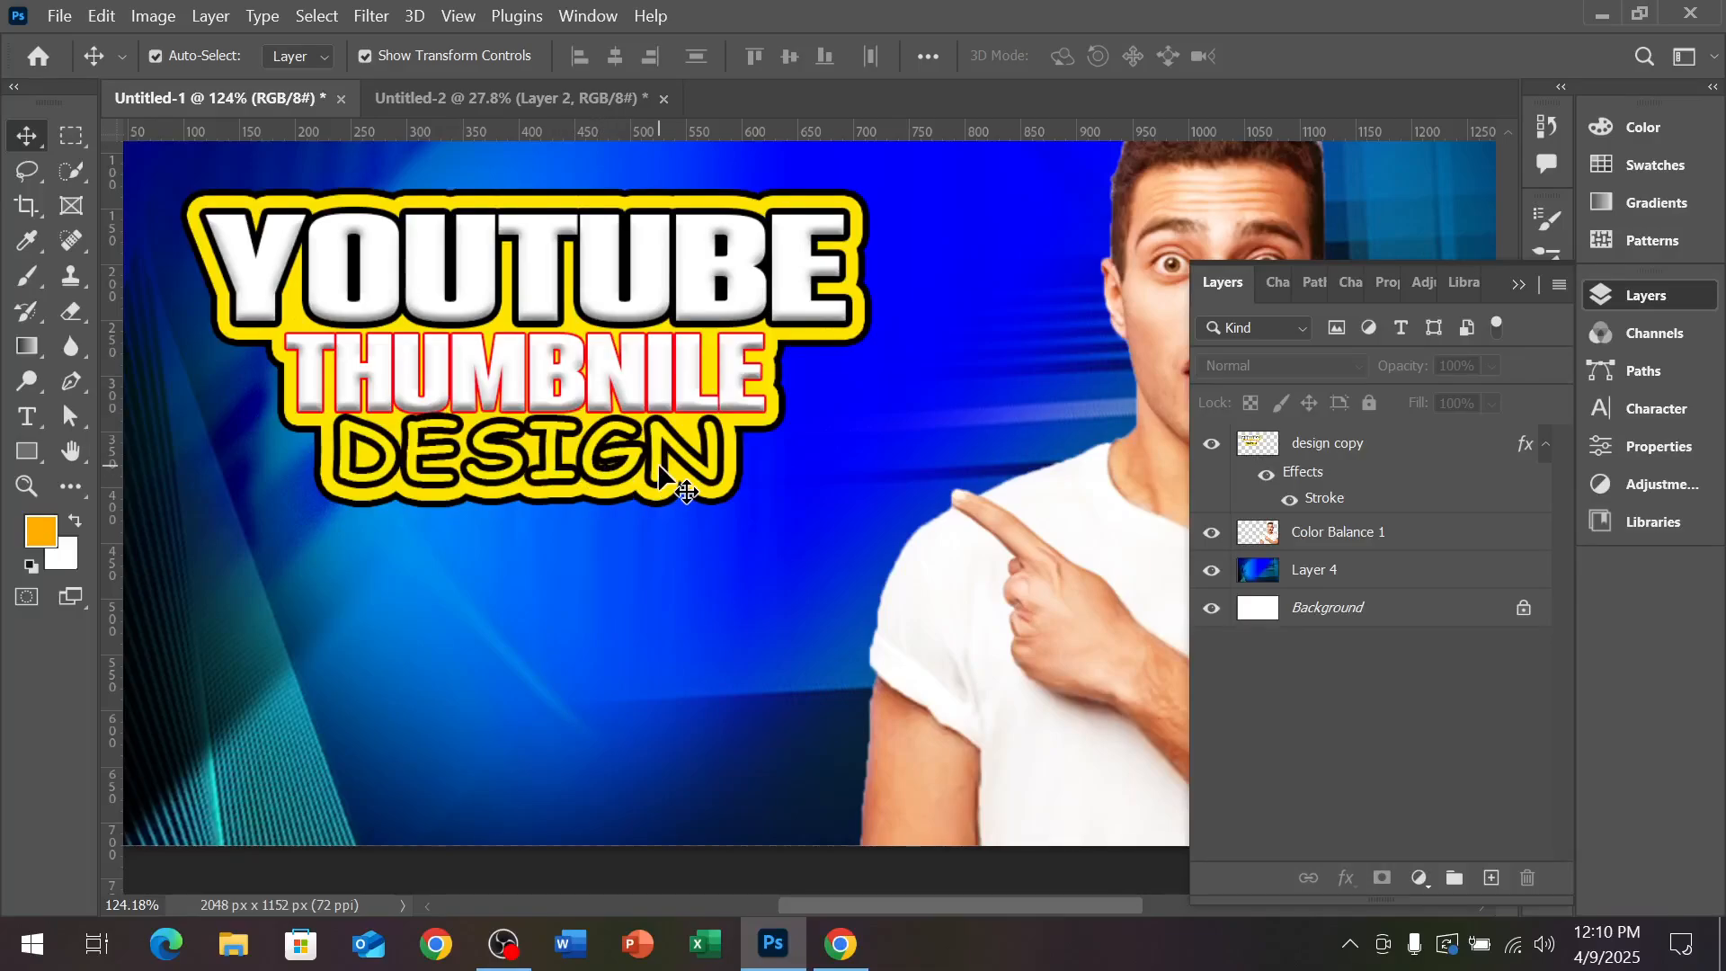
scroll(659, 466, "down", 2)
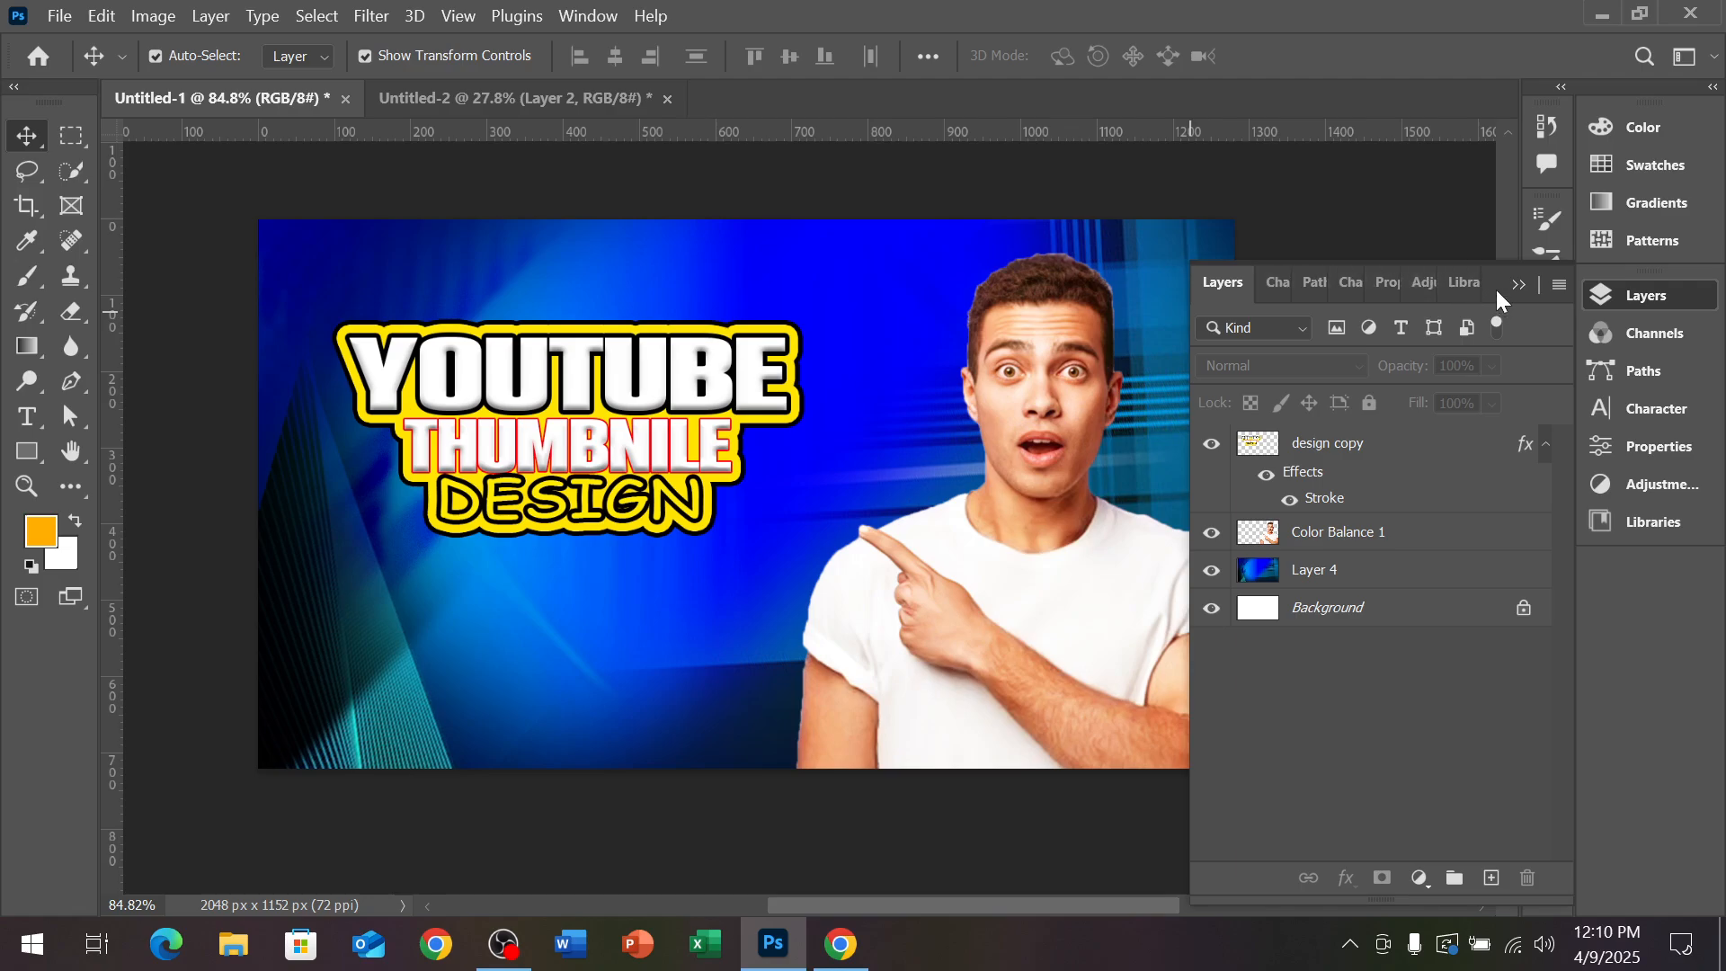
left_click(1519, 285)
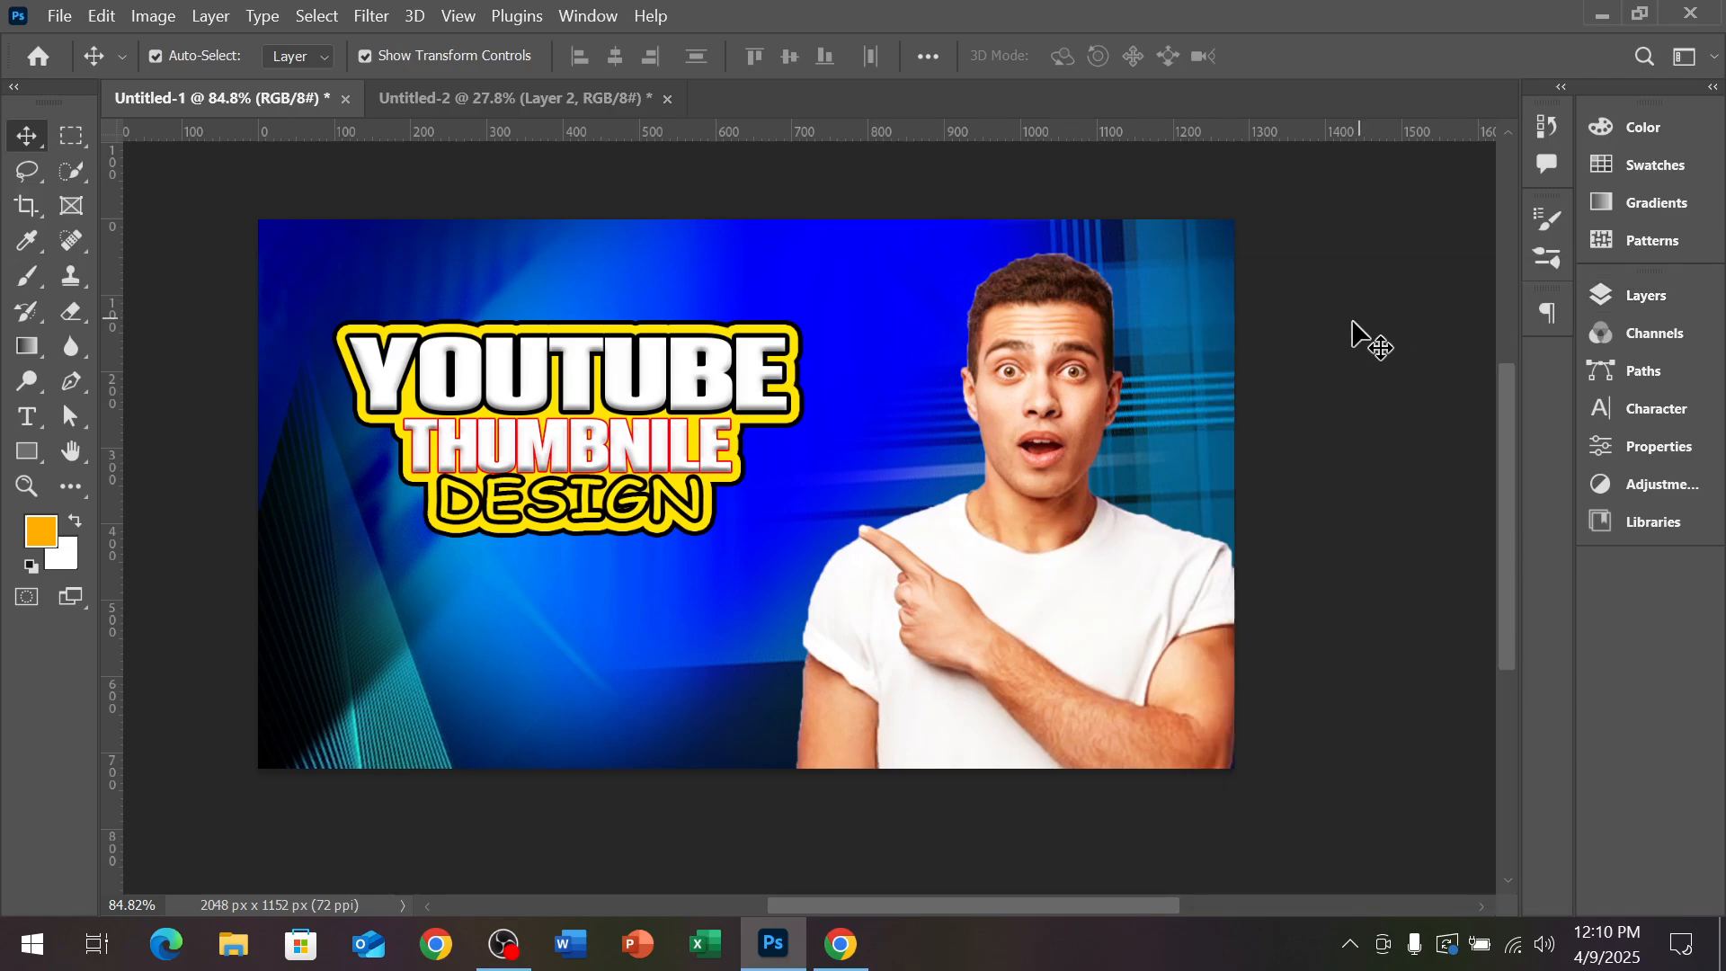
scroll(717, 525, "up", 1)
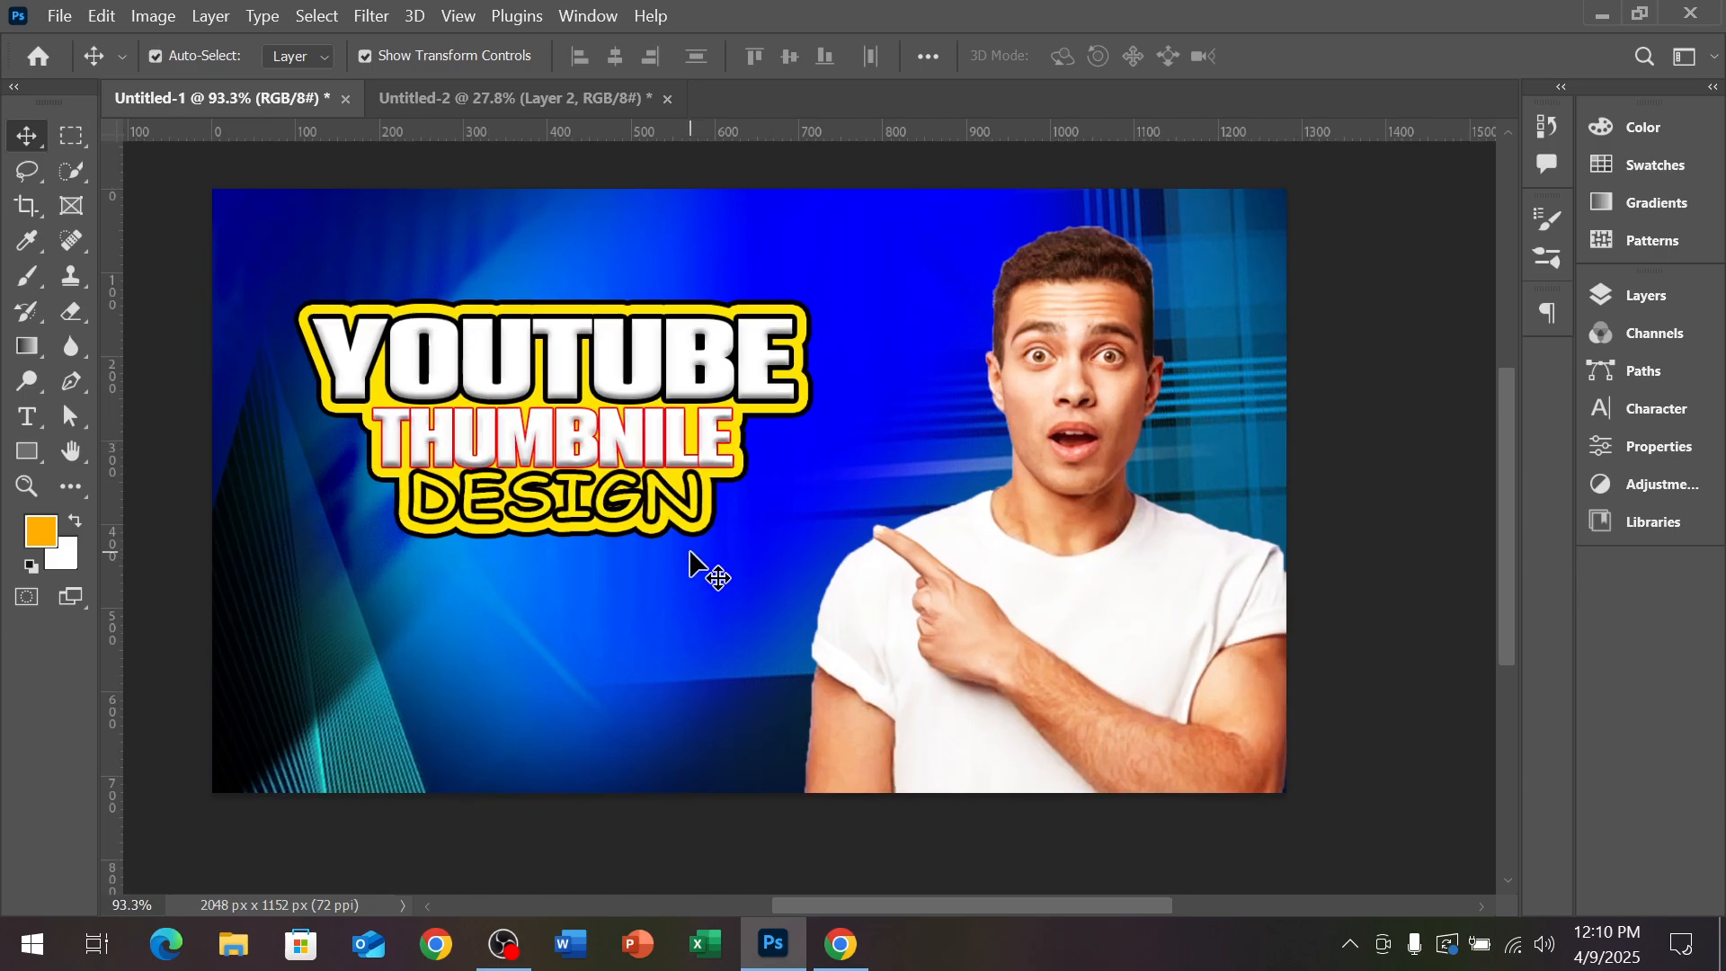
scroll(675, 617, "up", 2)
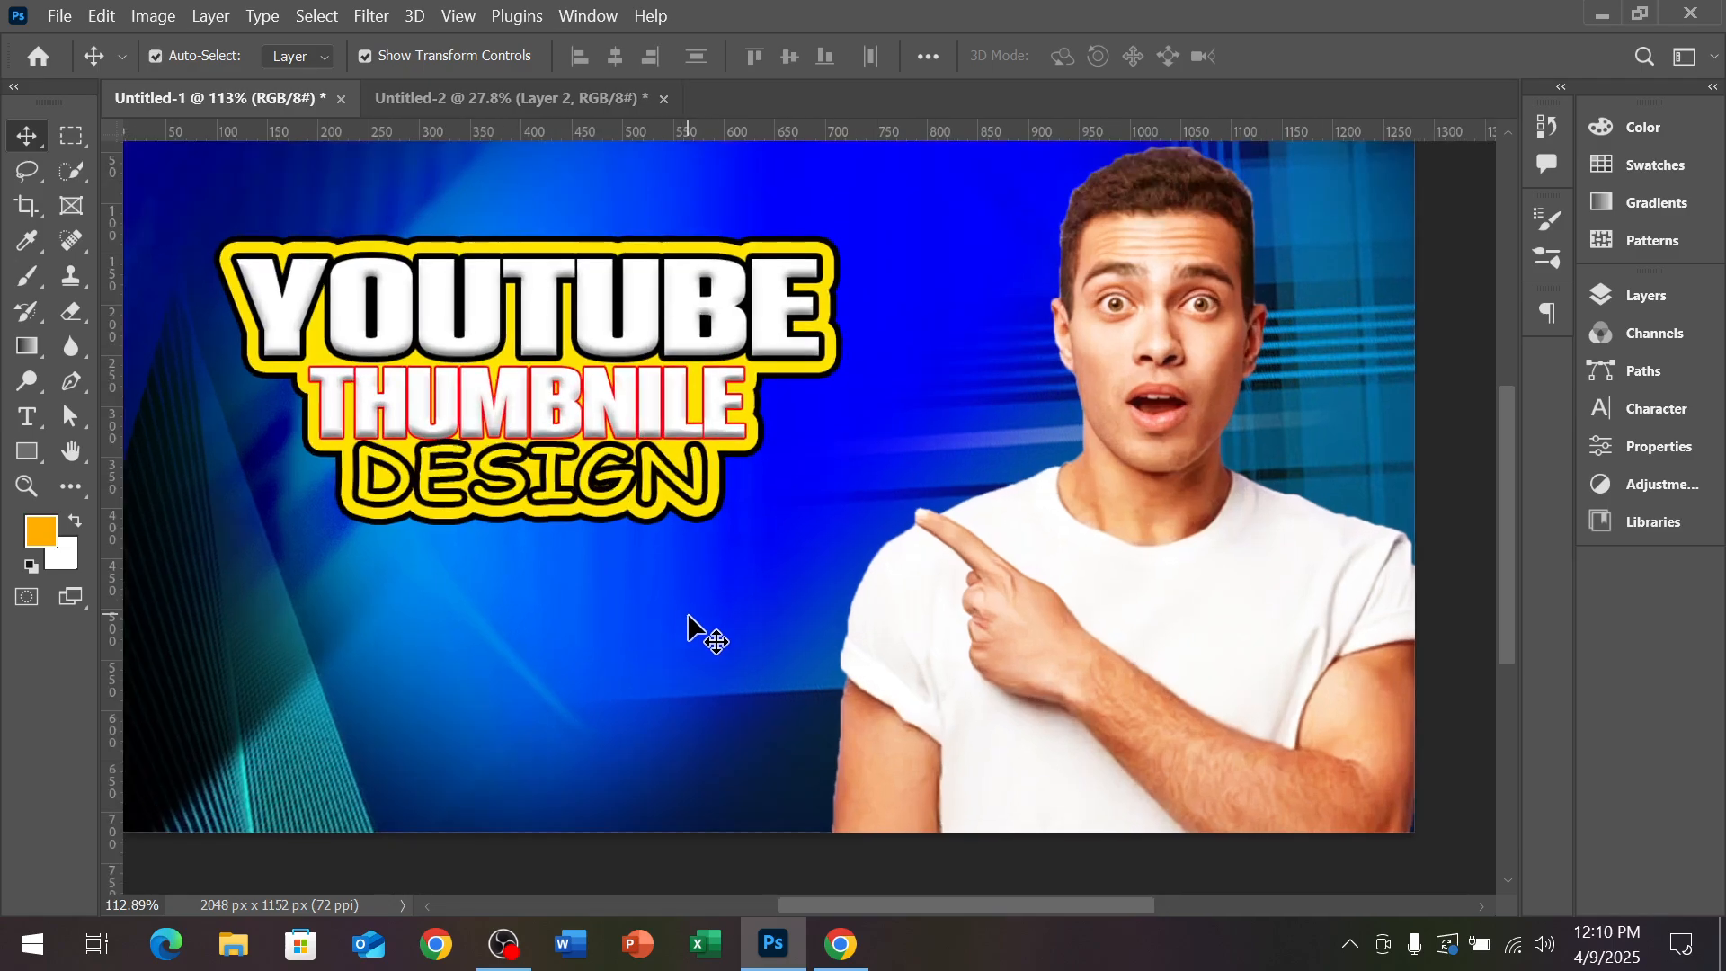
Place an orange LOREM IPSUM text line below the headline and stack three copies of it underneath
left_click(27, 416)
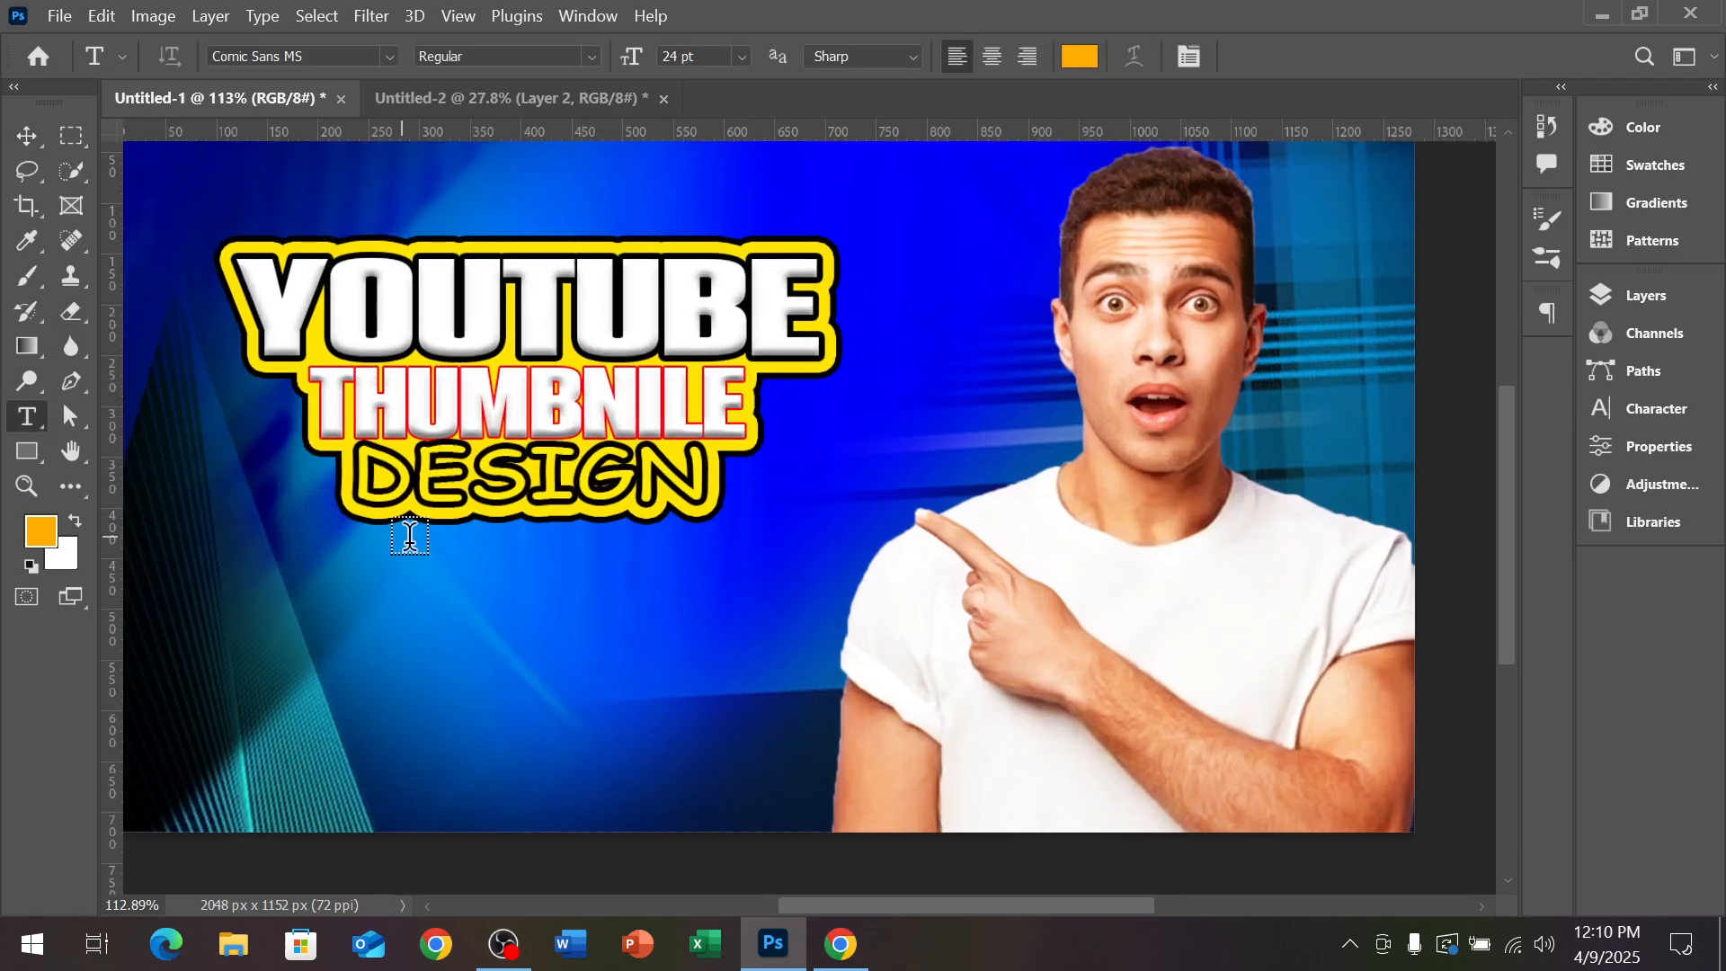
left_click(348, 576)
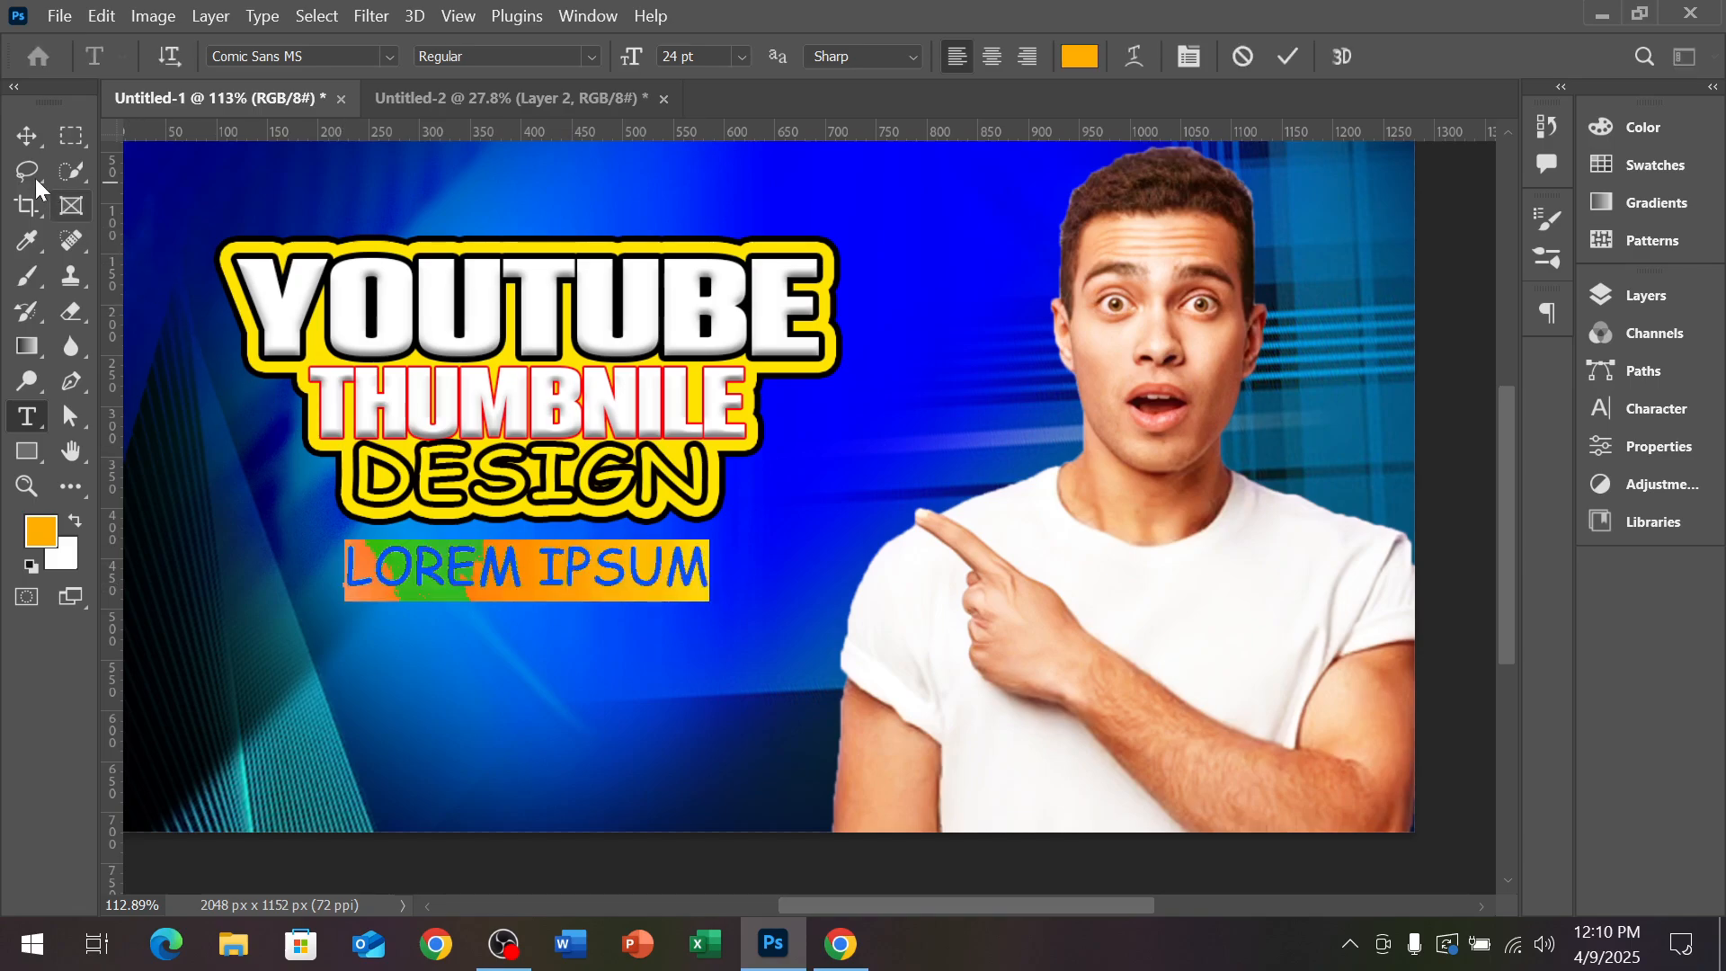
left_click(27, 137)
left_click_drag(566, 576, 490, 747)
Replace the first placeholder line's text with OUR SERVICE
left_click(510, 559)
double_click(510, 556)
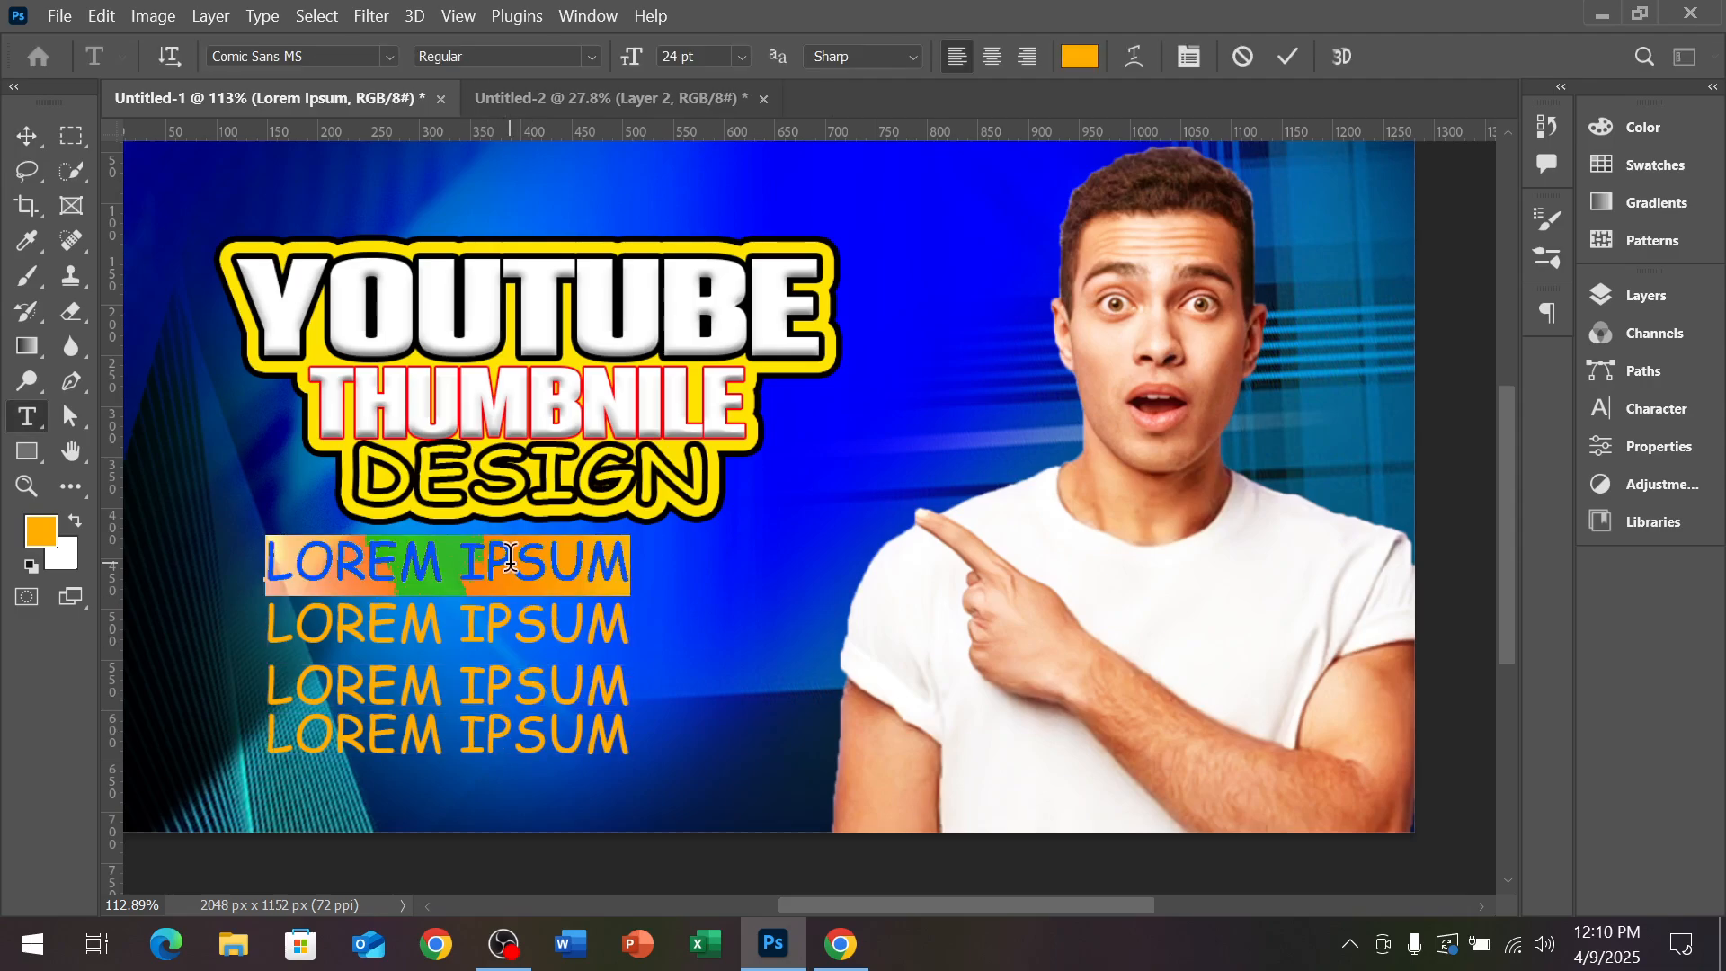
type("OUR")
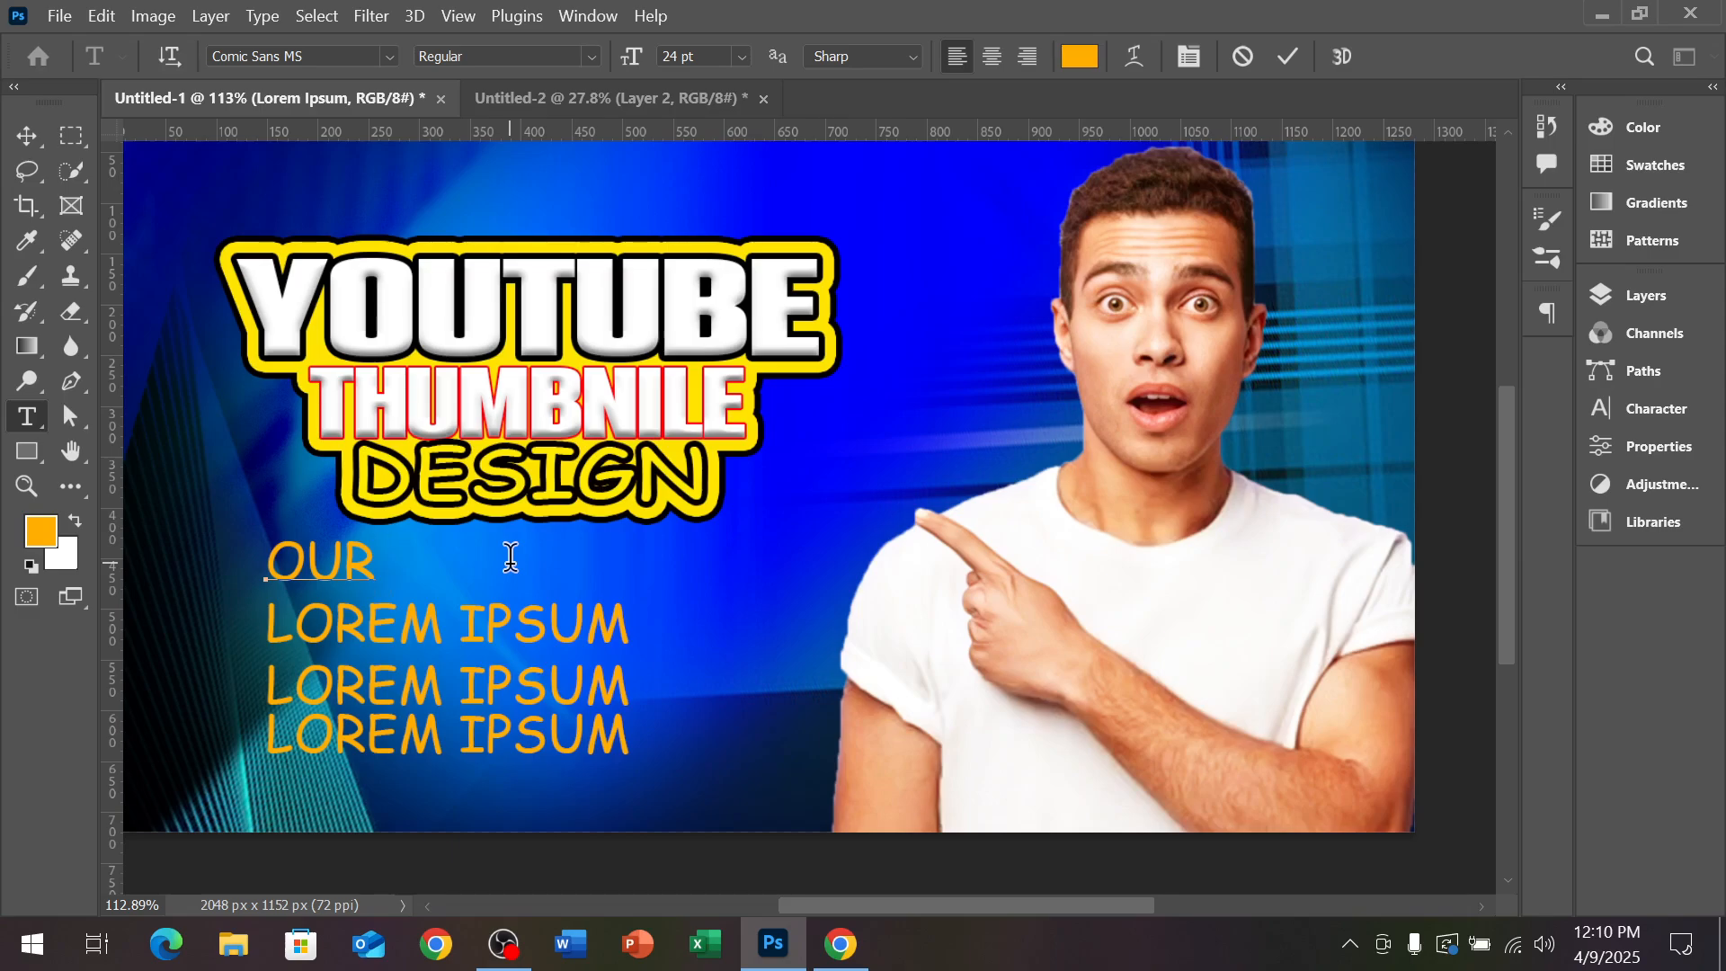
type(" SER")
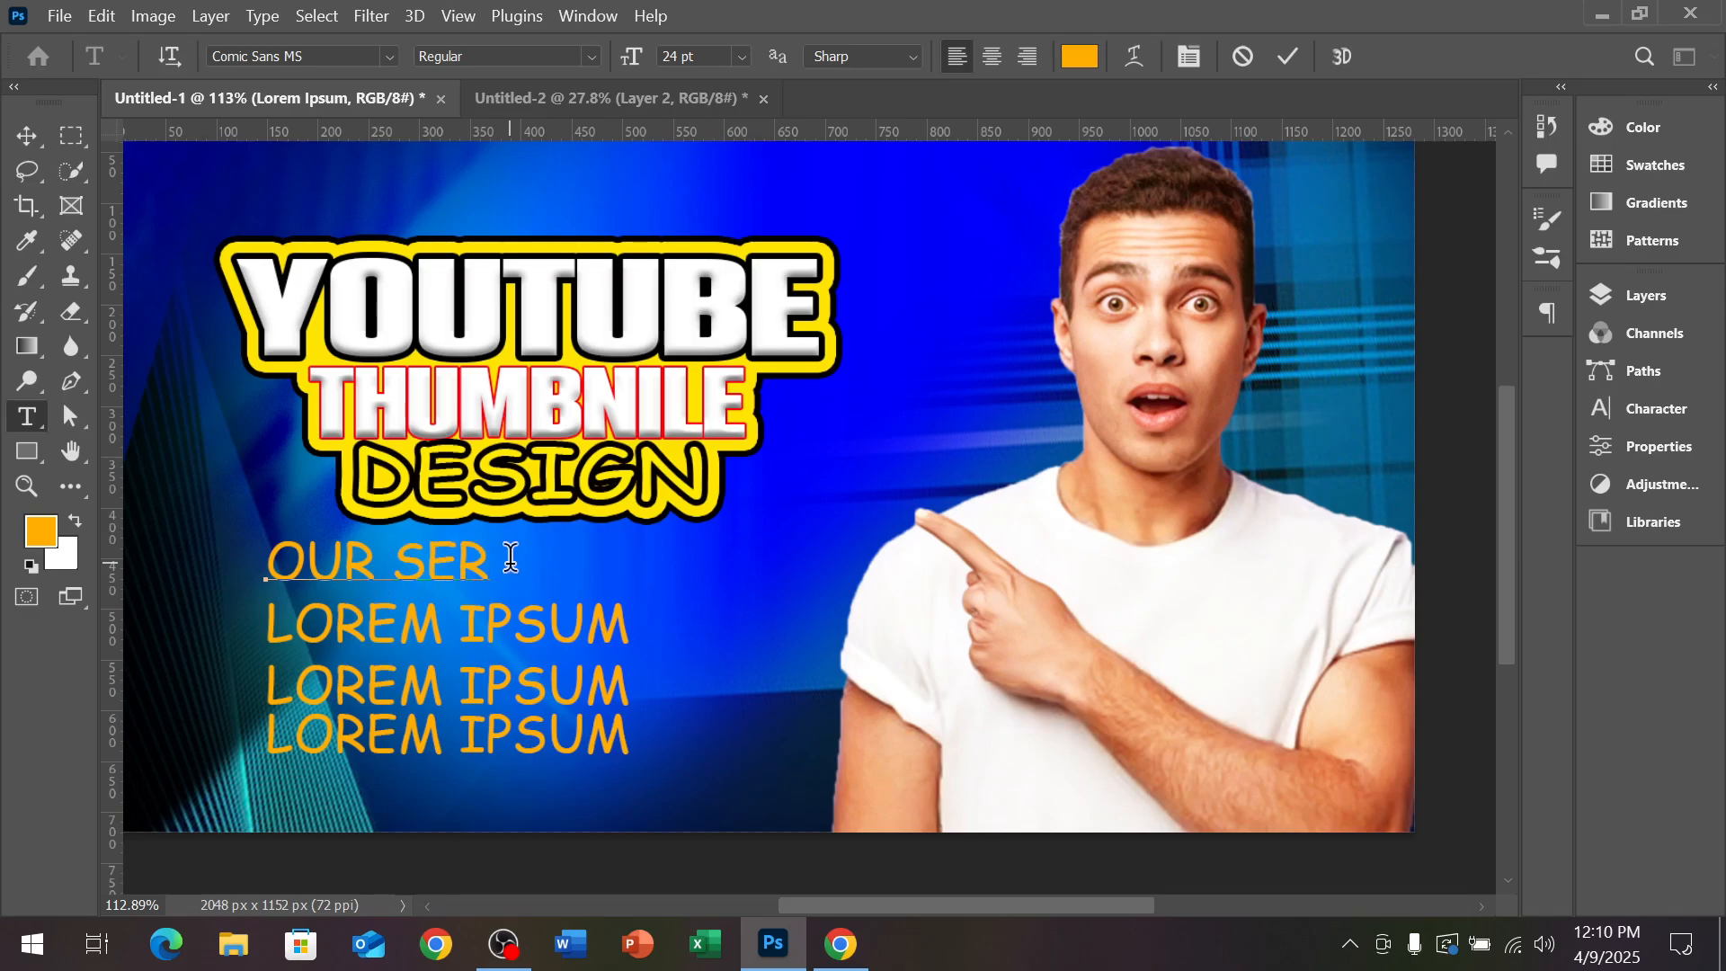
type("VICE")
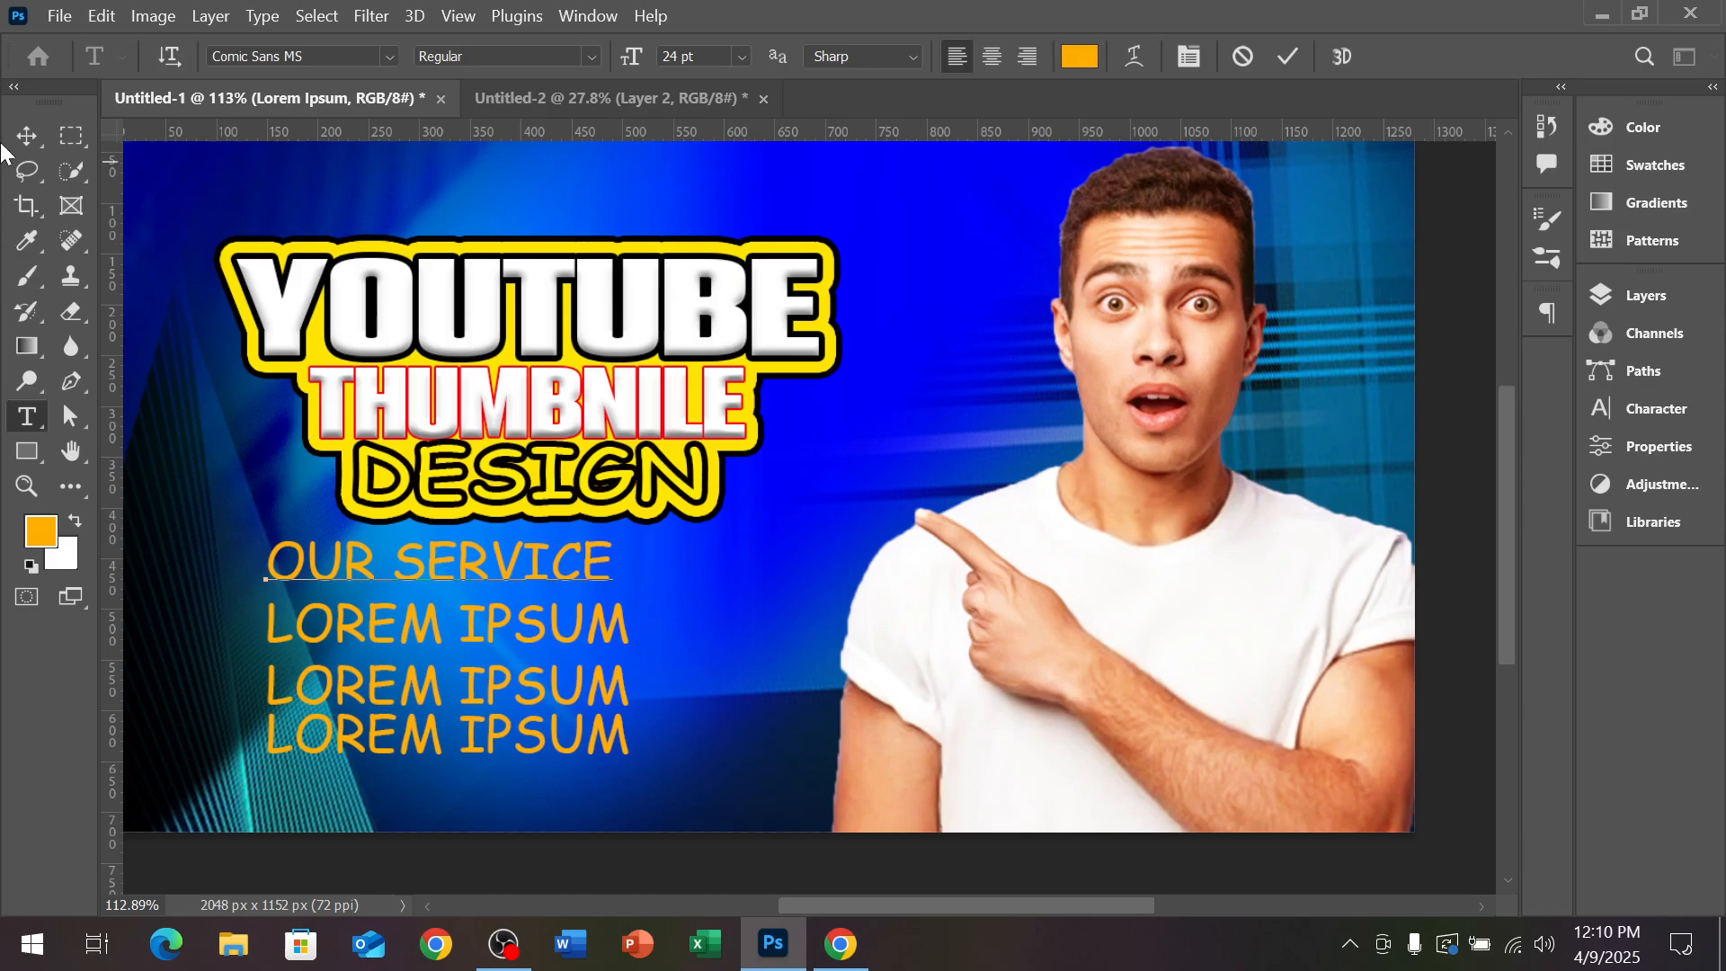
Stretch the OUR SERVICE line horizontally to the right, past the end of the placeholder lines below
left_click(25, 135)
left_click_drag(619, 563, 744, 562)
key("Return")
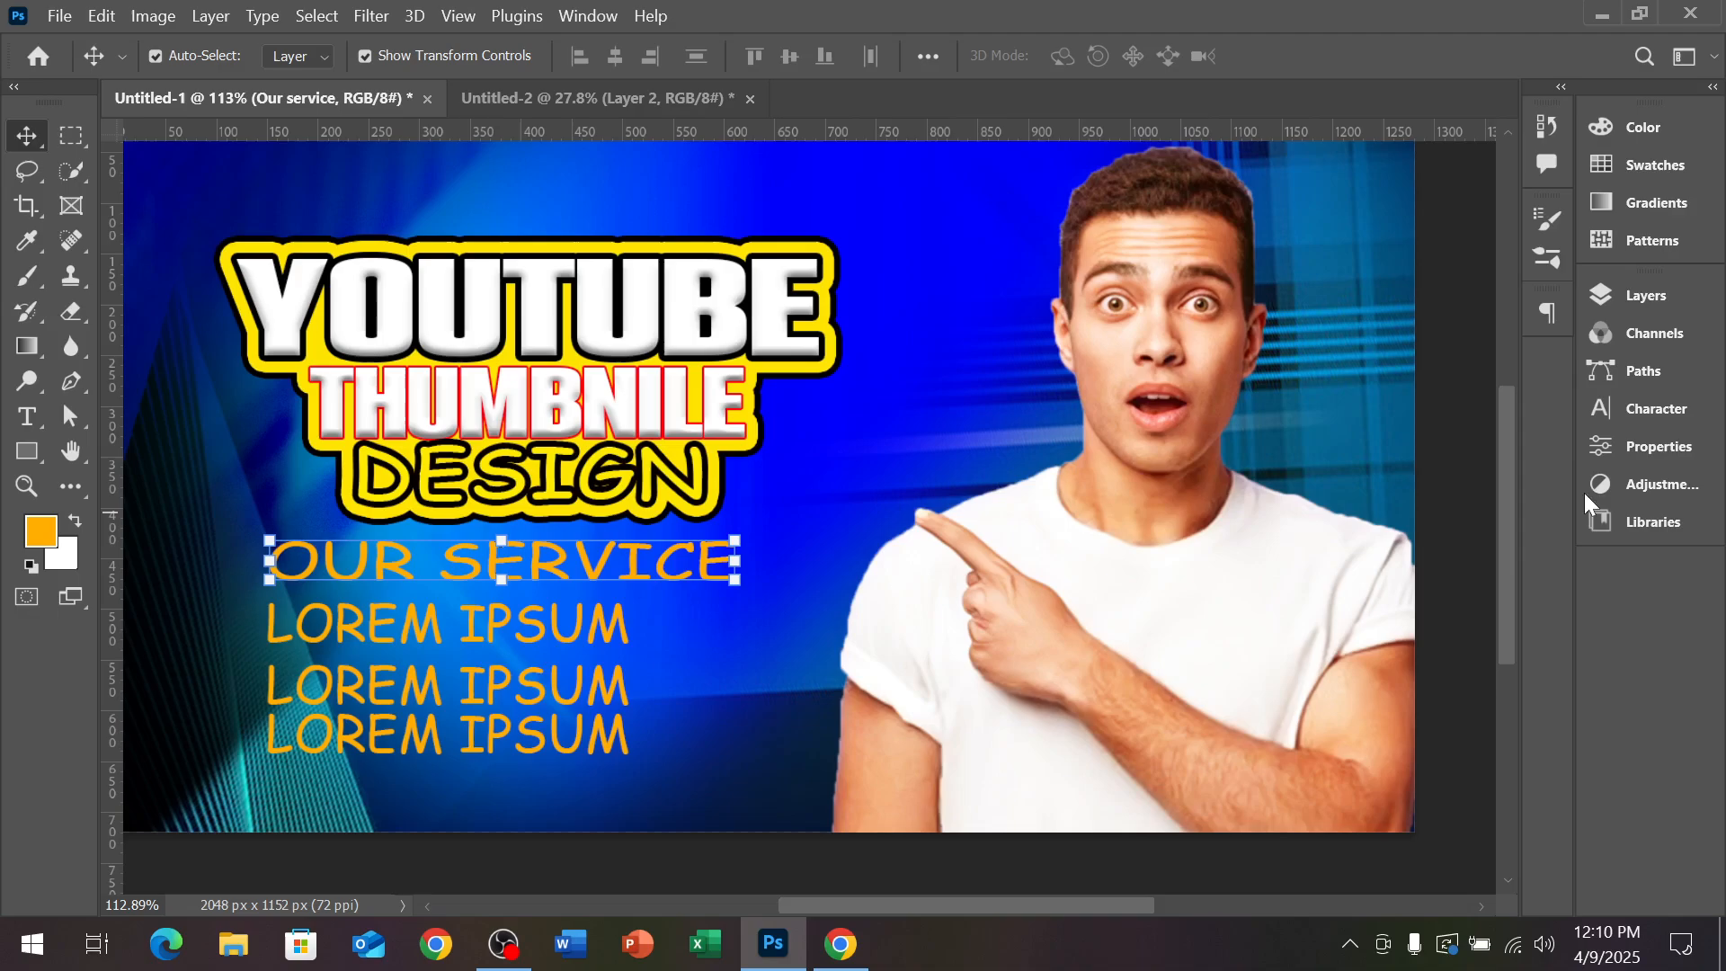
Change the OUR SERVICE text colour to bright yellow fcff00
key("F7")
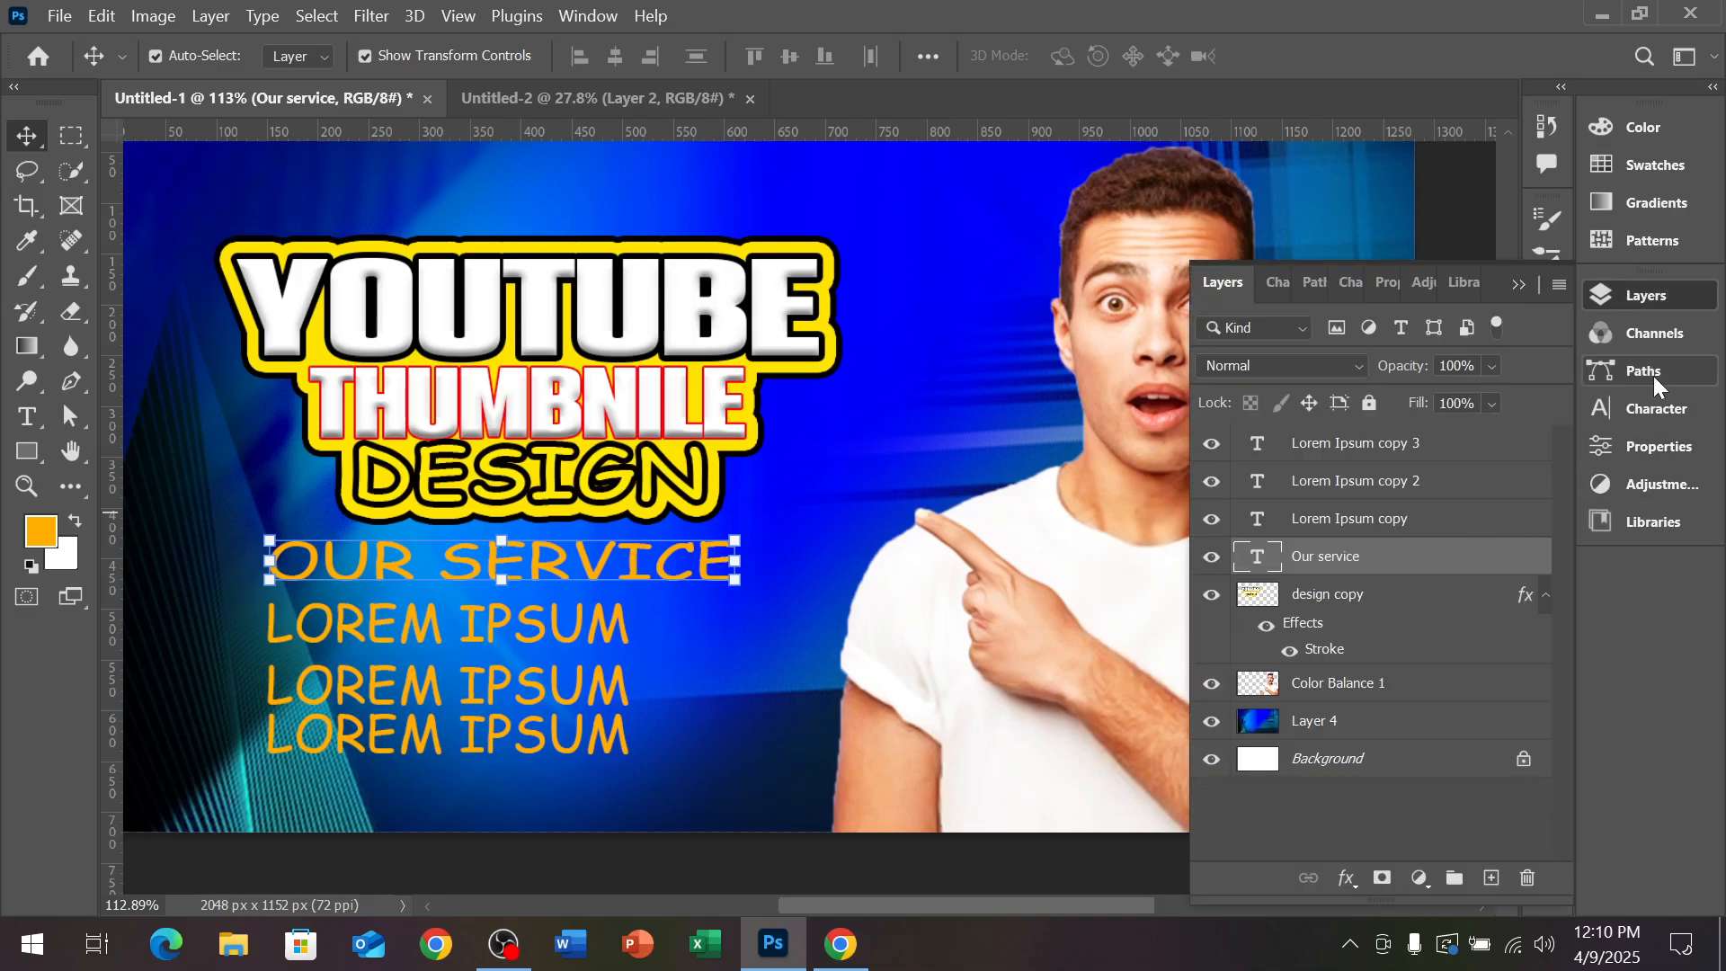
left_click(1610, 415)
left_click(1528, 449)
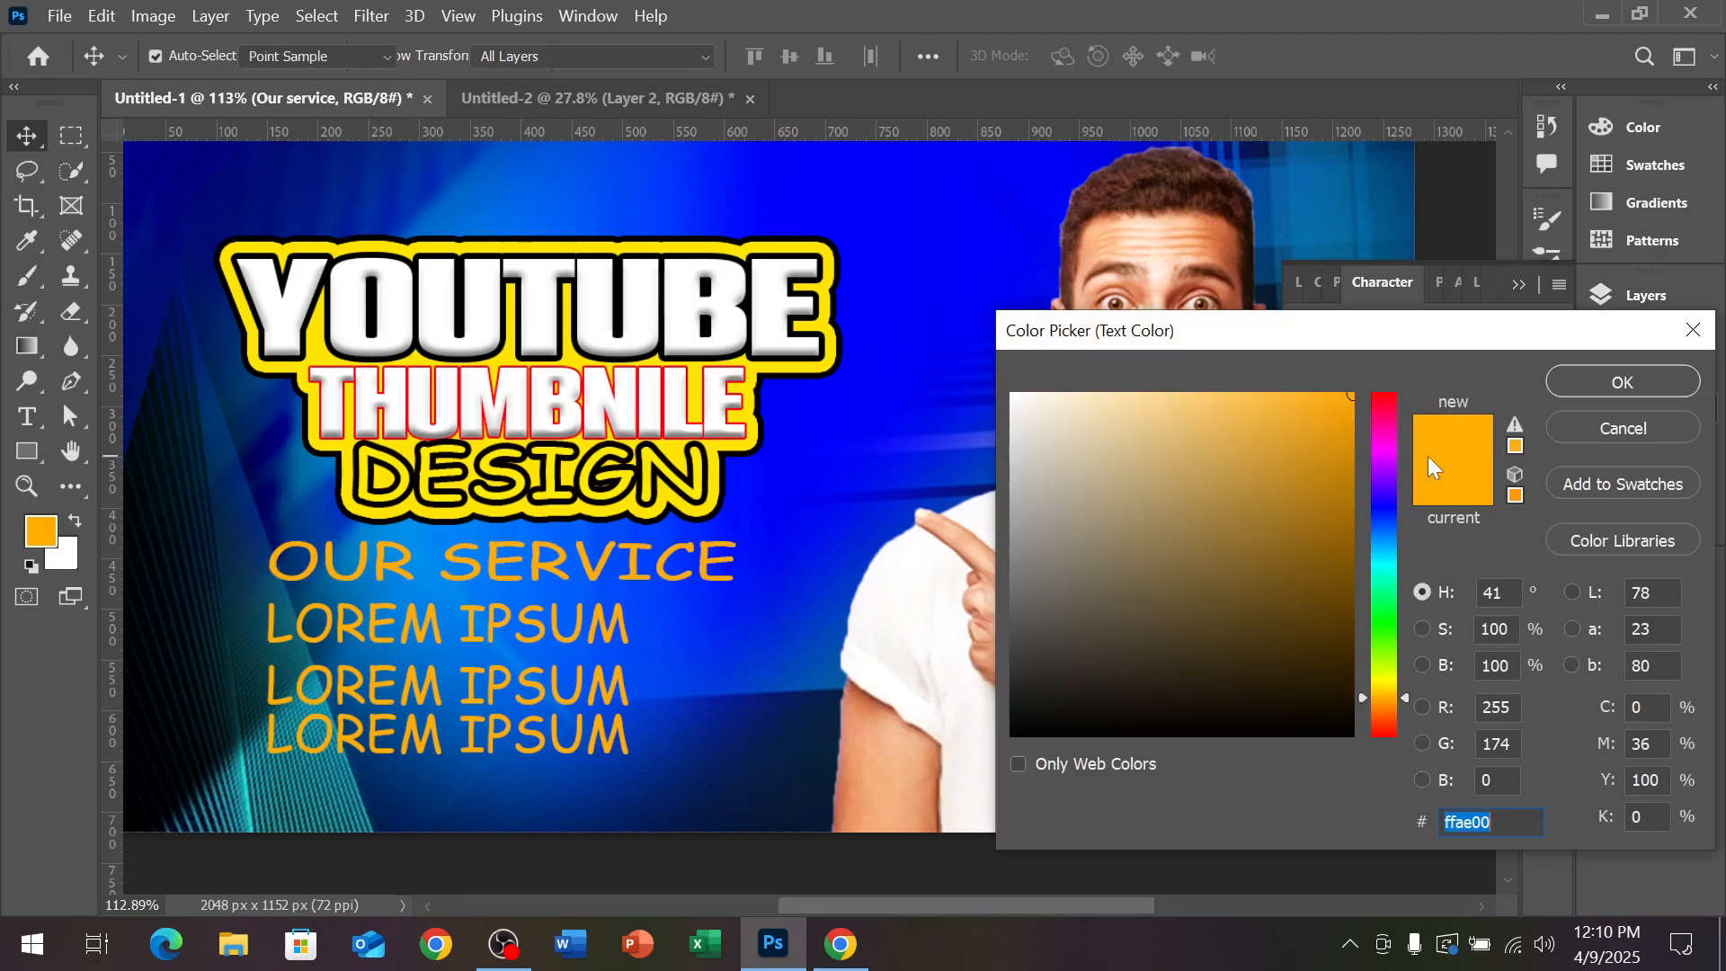
left_click_drag(1391, 689, 1391, 670)
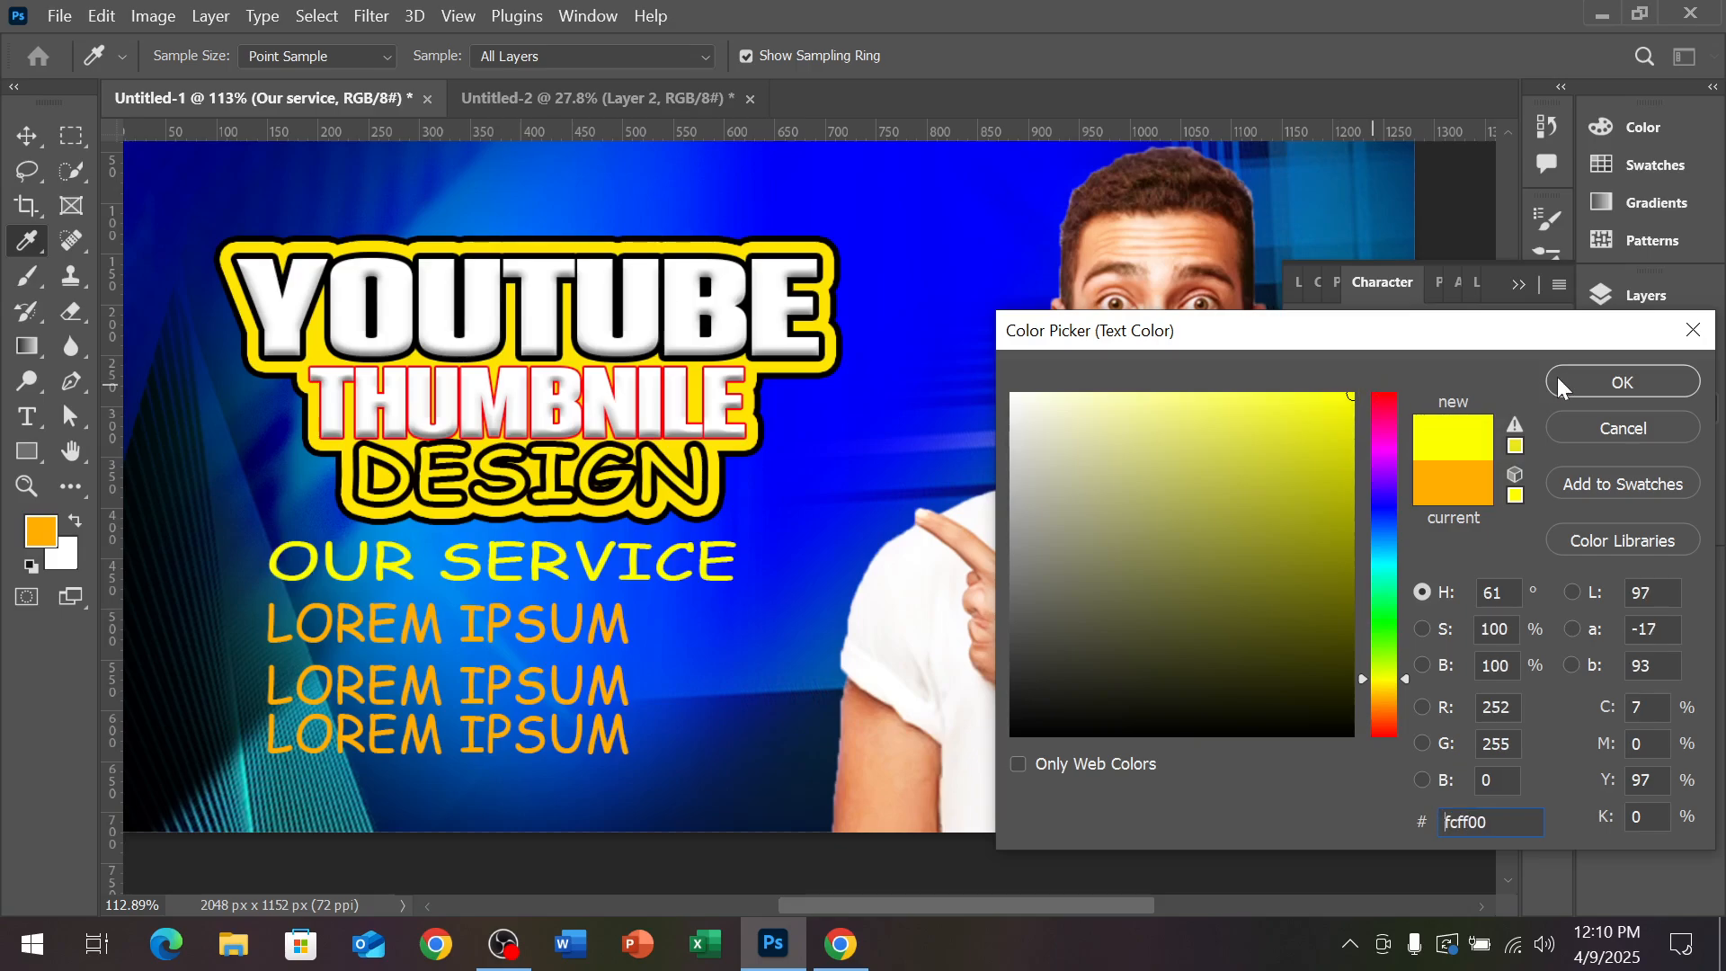
mouse_move(1187, 444)
left_mouse_down()
mouse_move(1011, 395)
mouse_move(1249, 436)
mouse_move(1356, 387)
left_mouse_up()
left_click(1620, 381)
Replace the placeholder text directly below OUR SERVICE with POSTER DESIGN and commit it
left_click(583, 641)
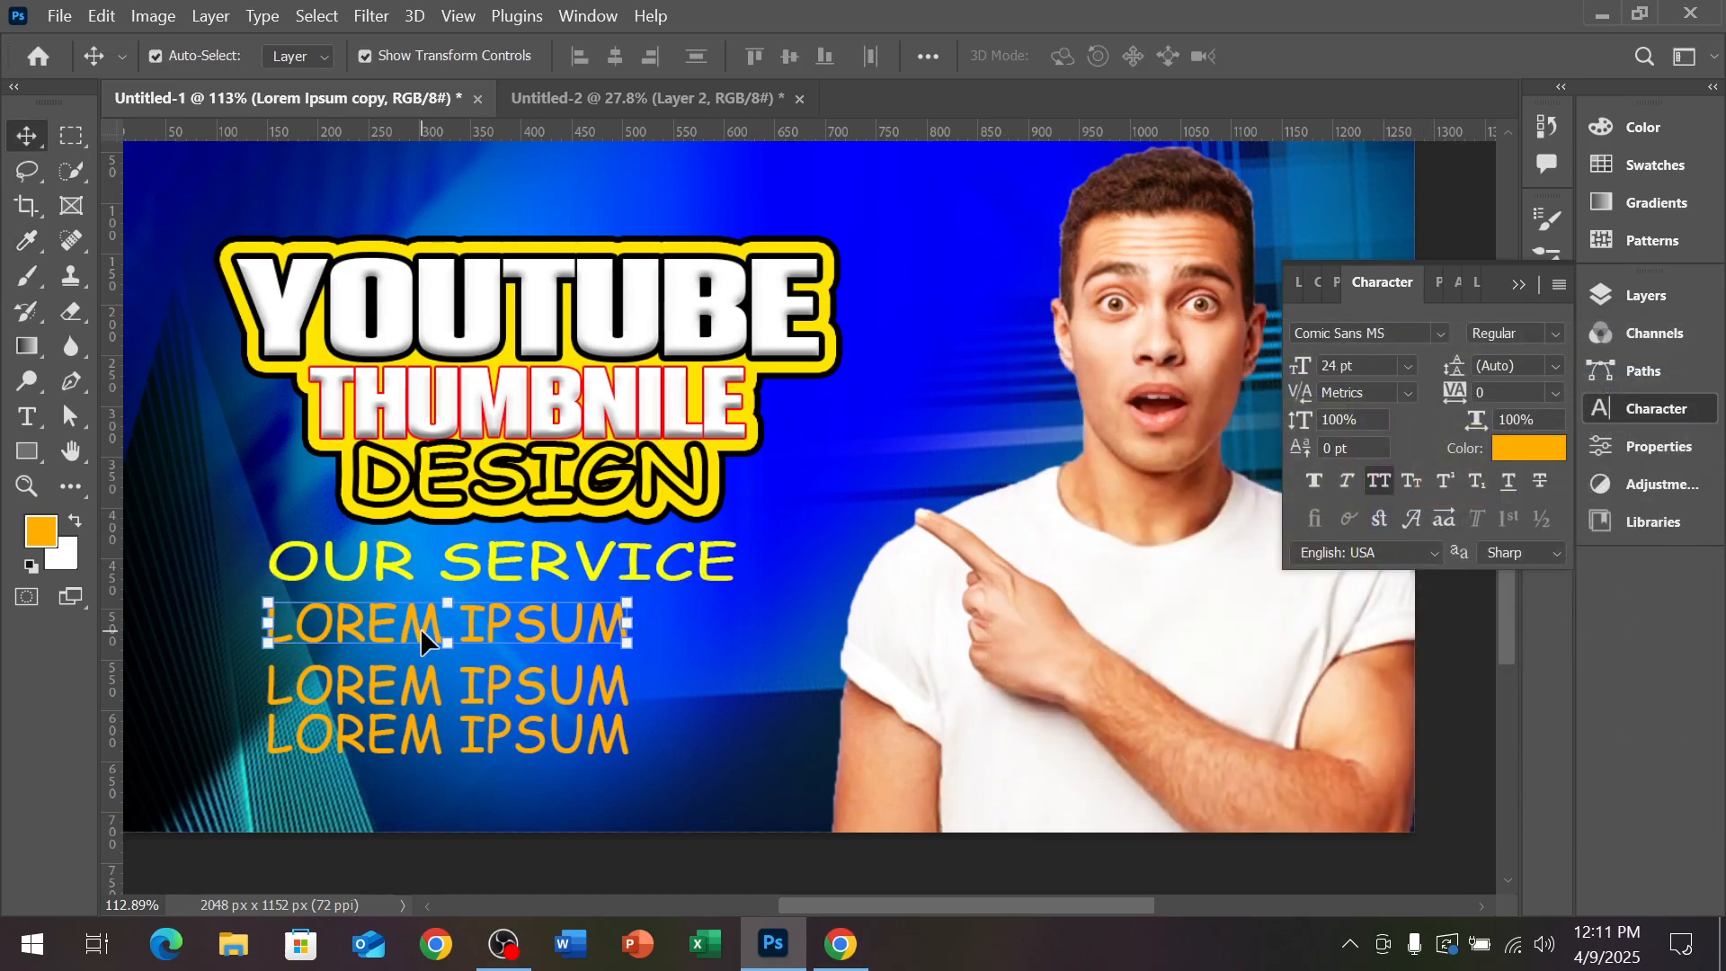
scroll(431, 643, "up", 2)
double_click(461, 619)
key("ctrl+a")
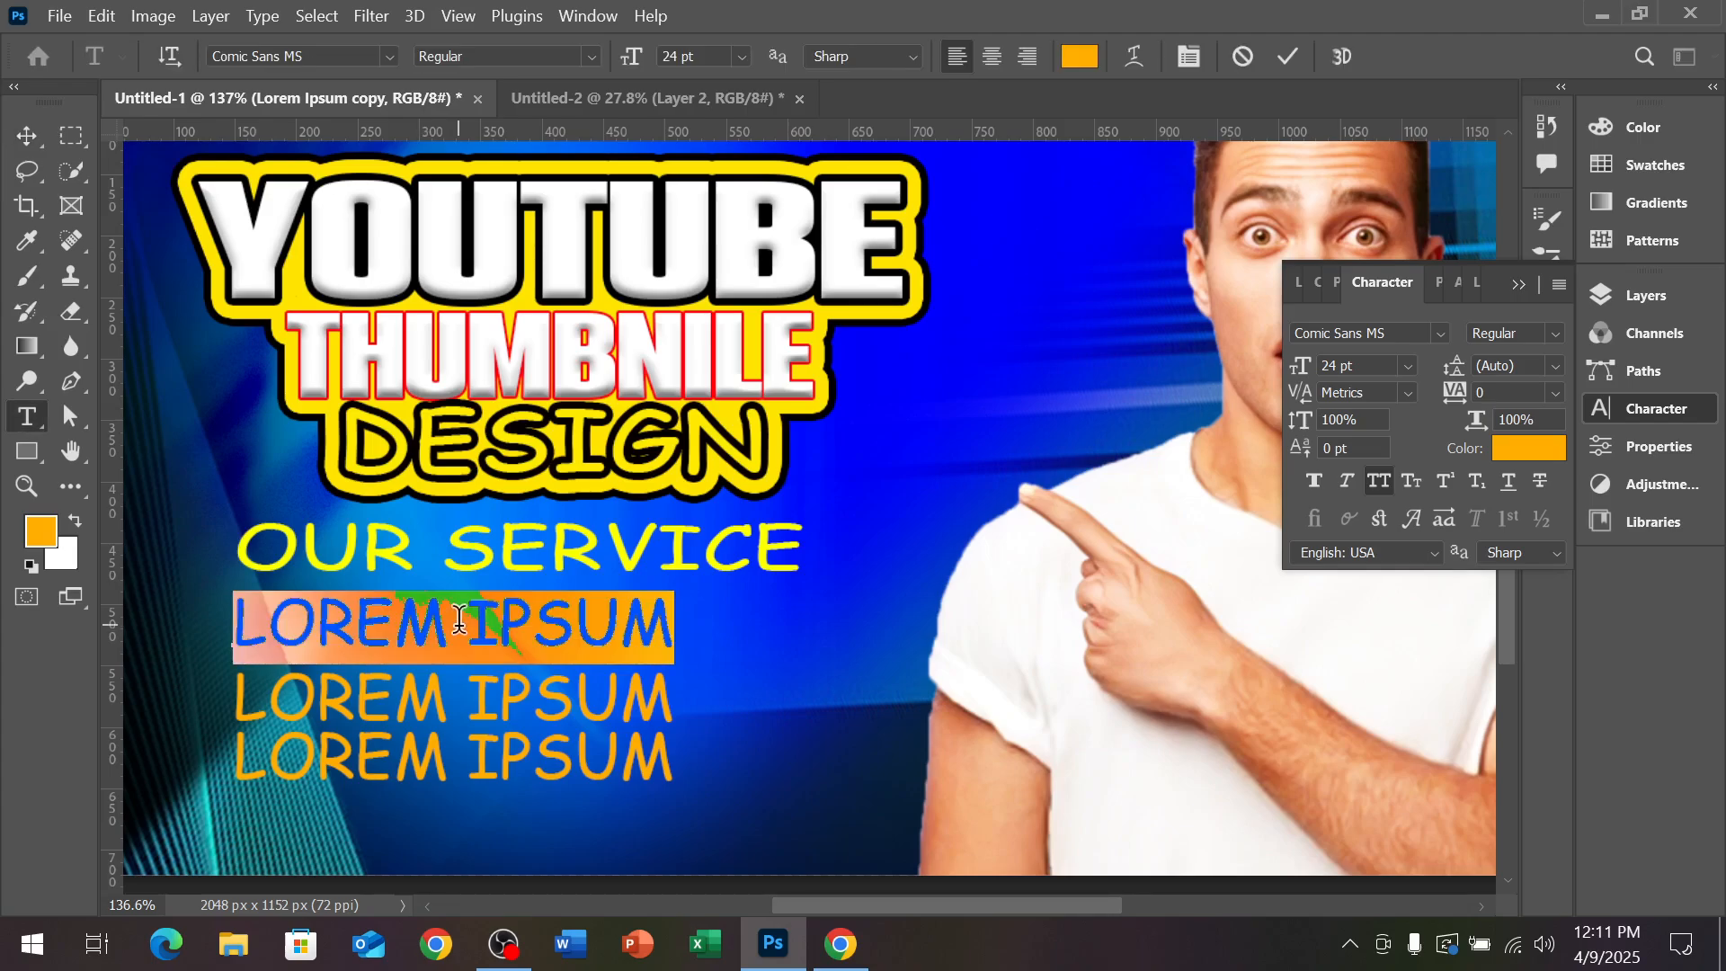
type("POS")
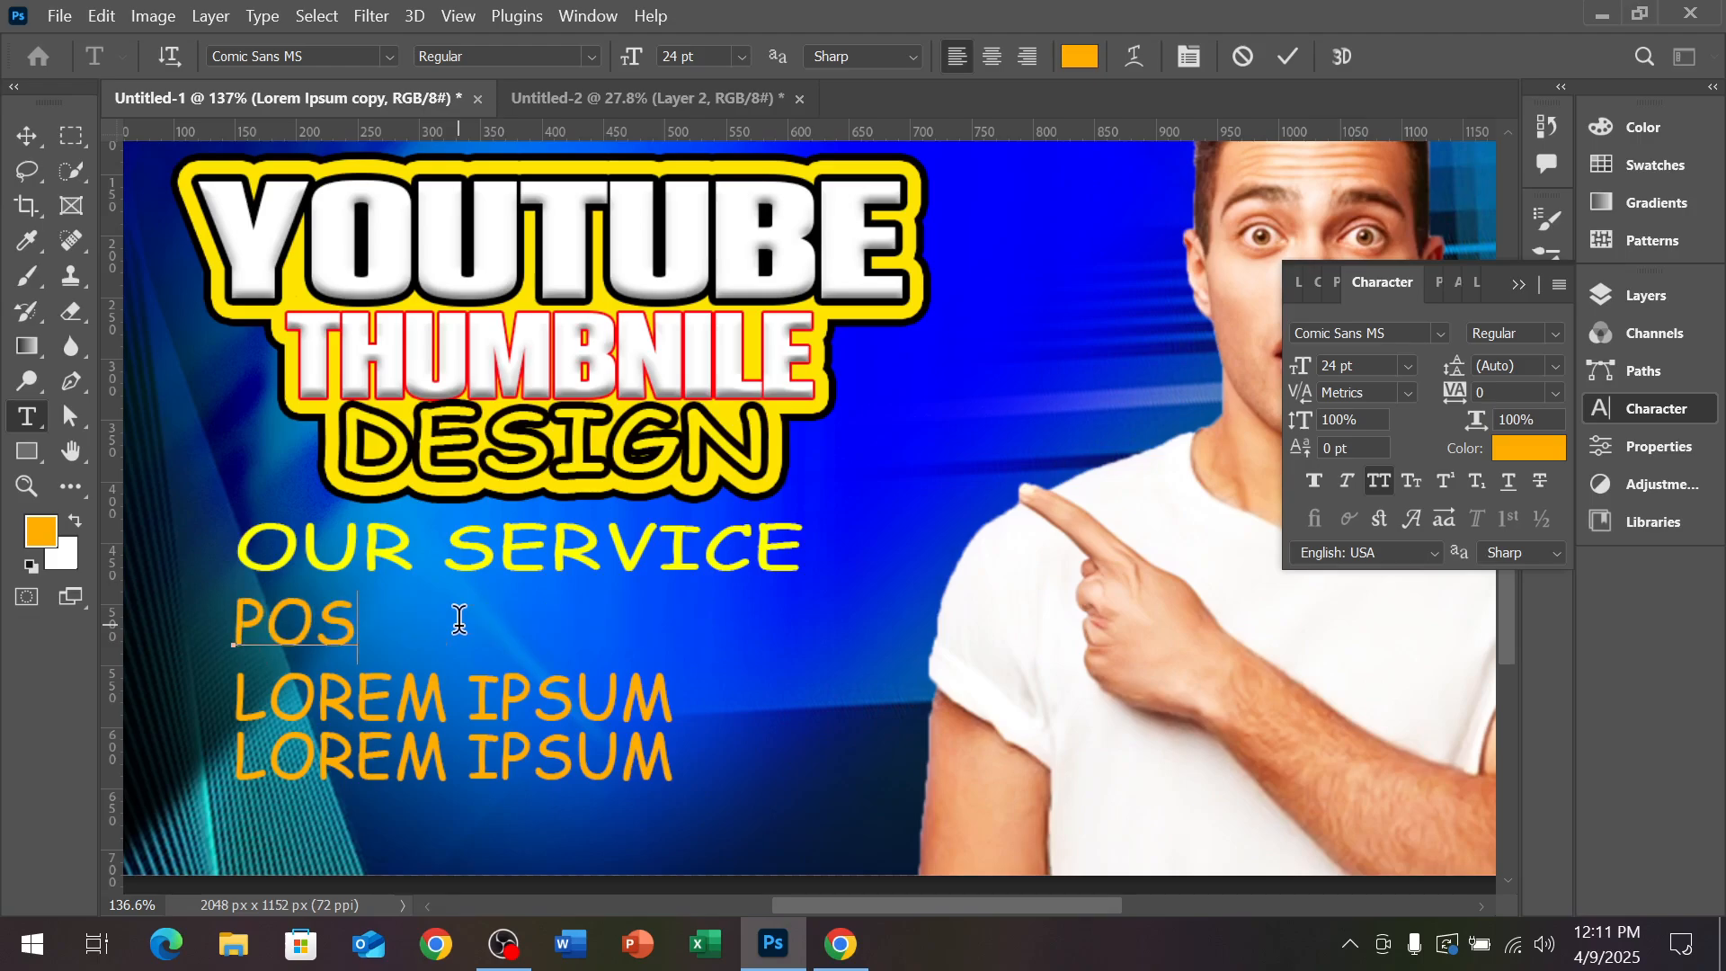
type("TER DESIGN")
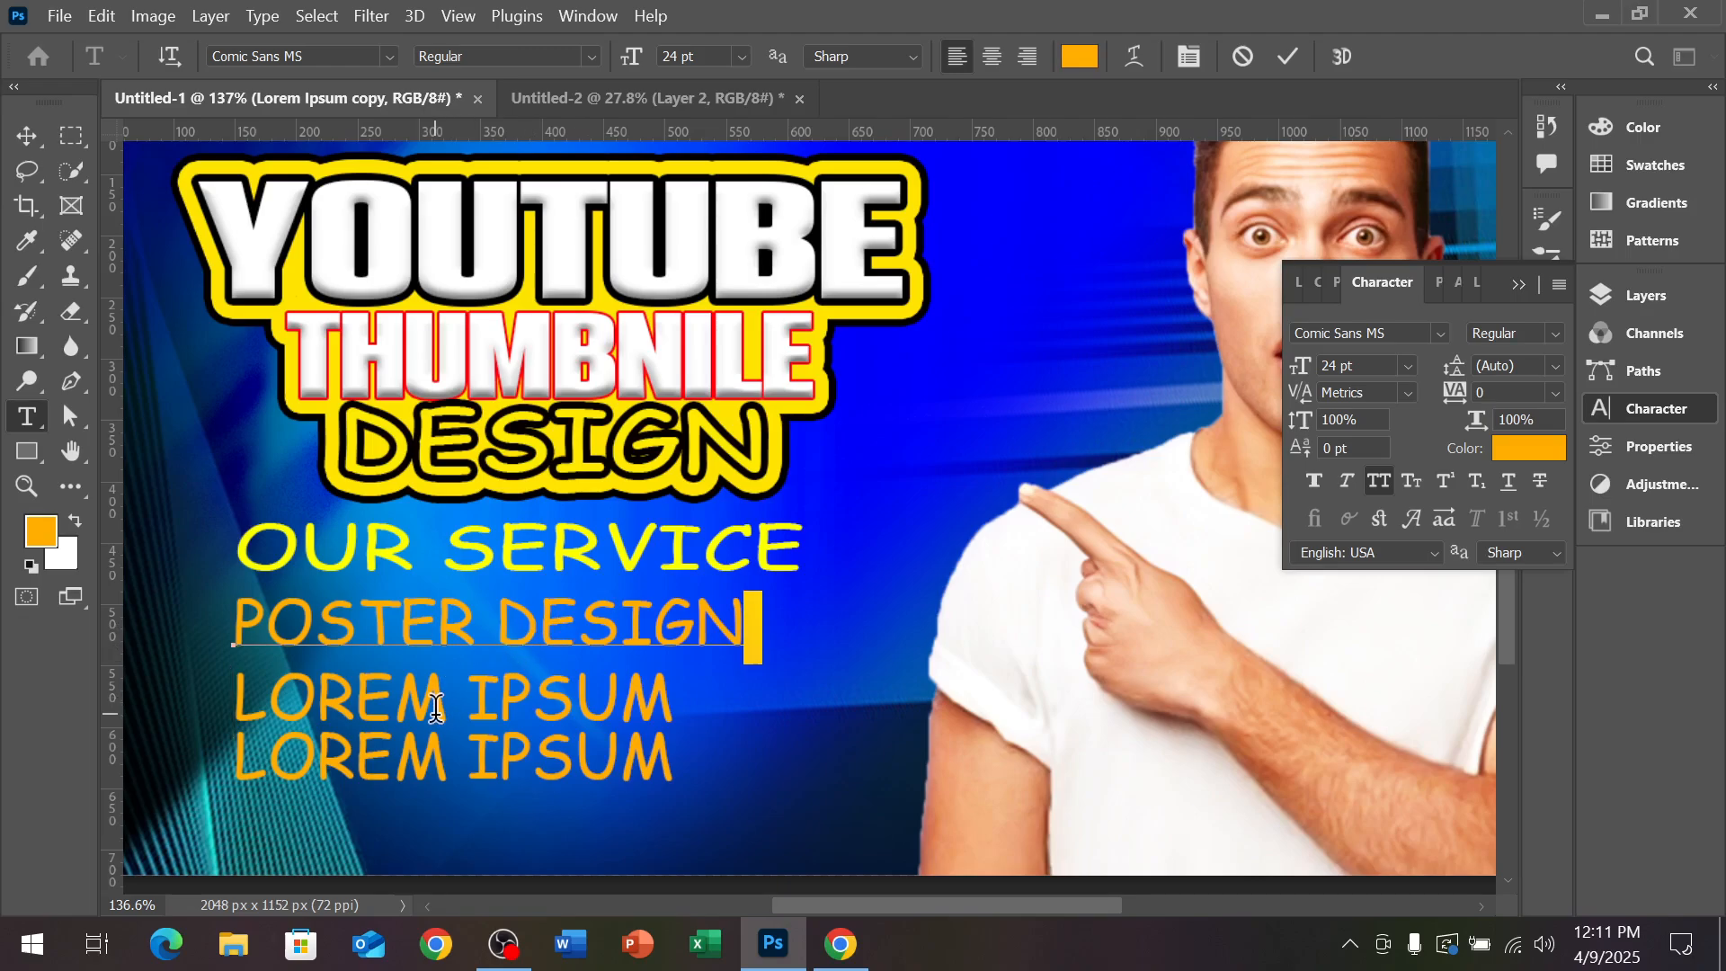
key("ctrl+a")
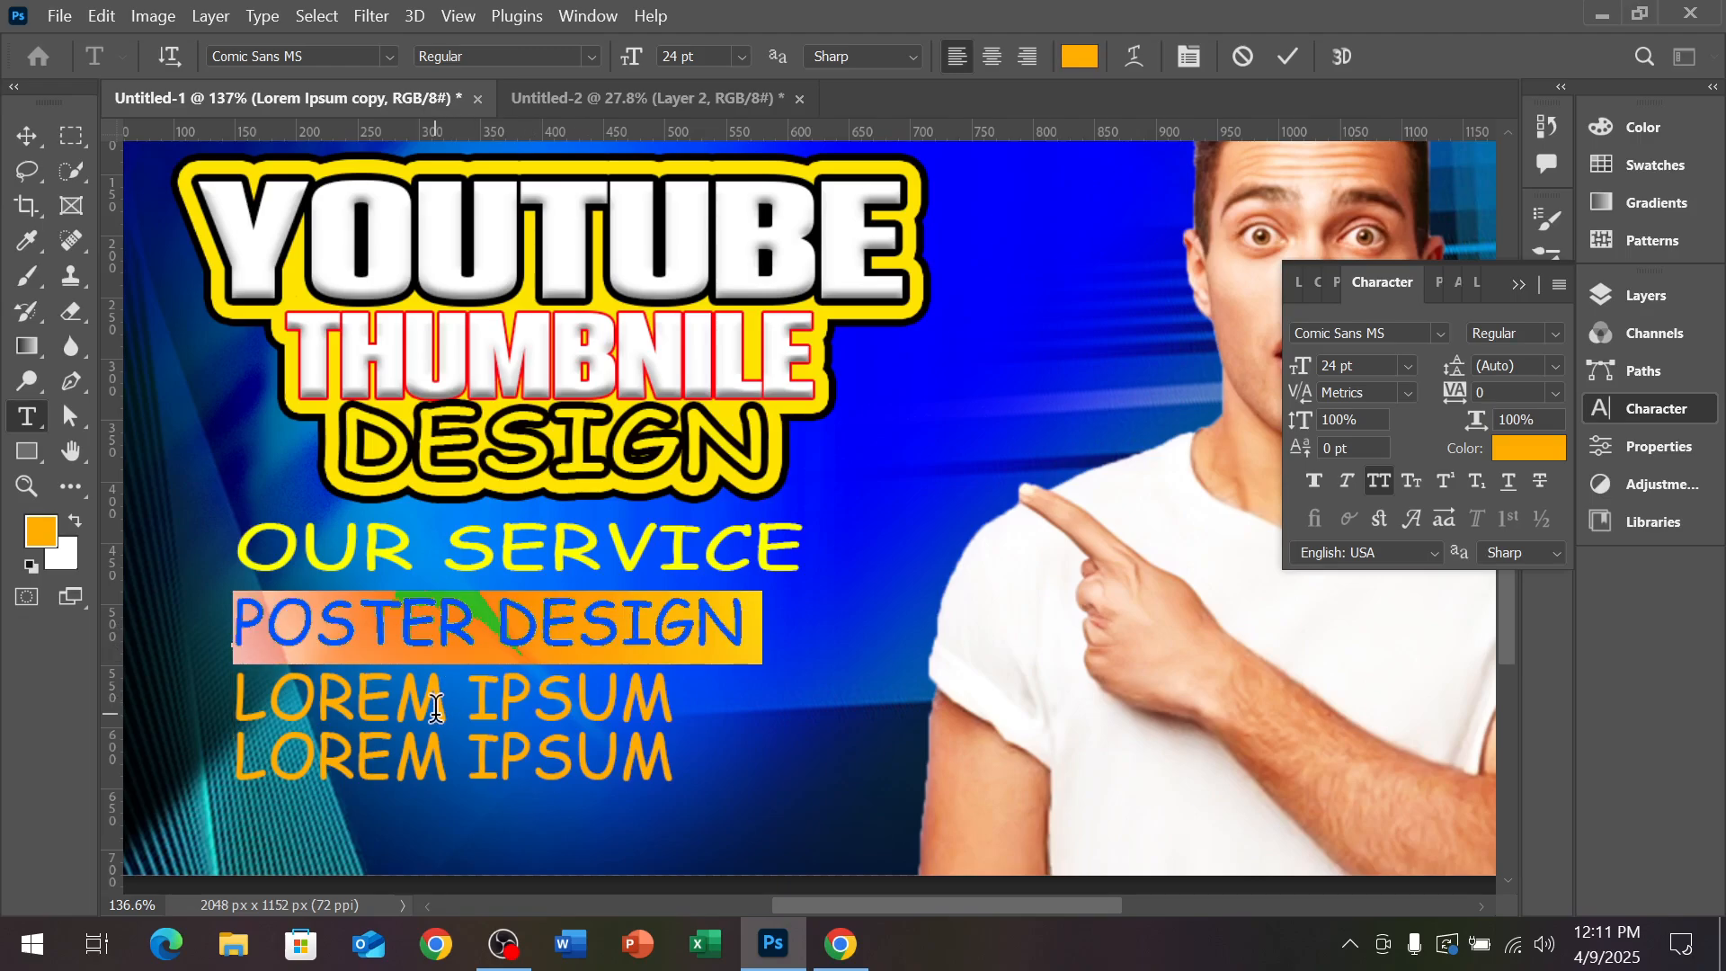
left_click(1288, 56)
key("v")
Replace the placeholder text directly below POSTER DESIGN with FLYER DESIGN and commit it
key("F7")
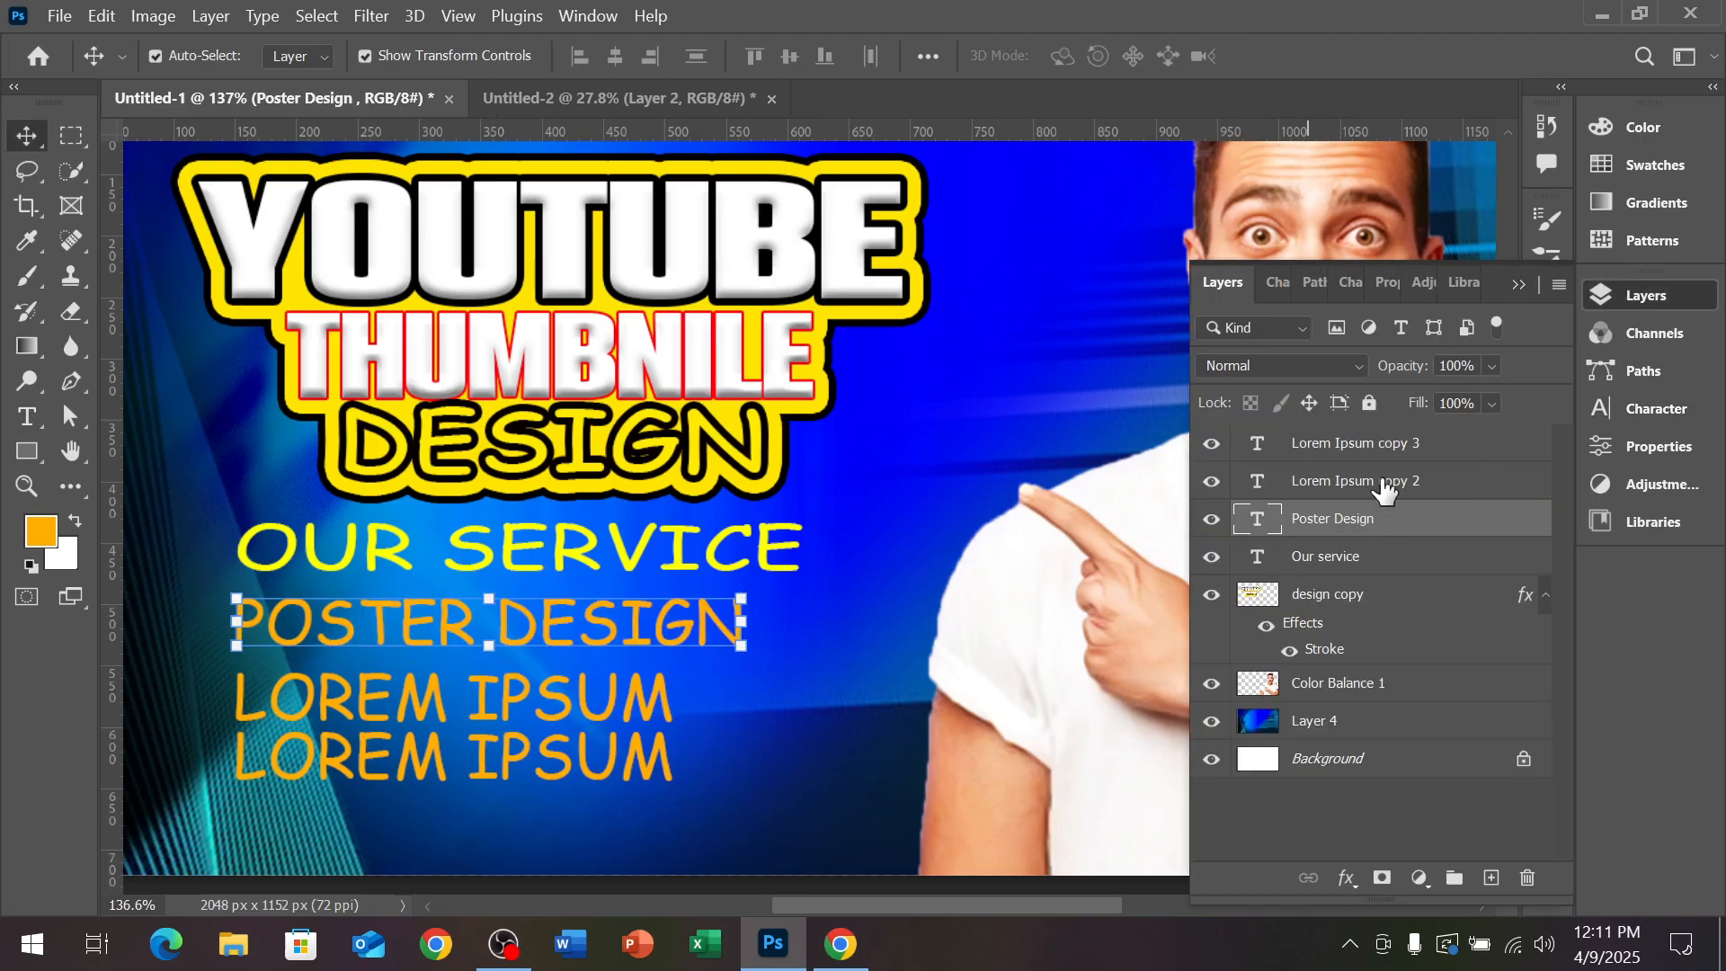
left_click(525, 702)
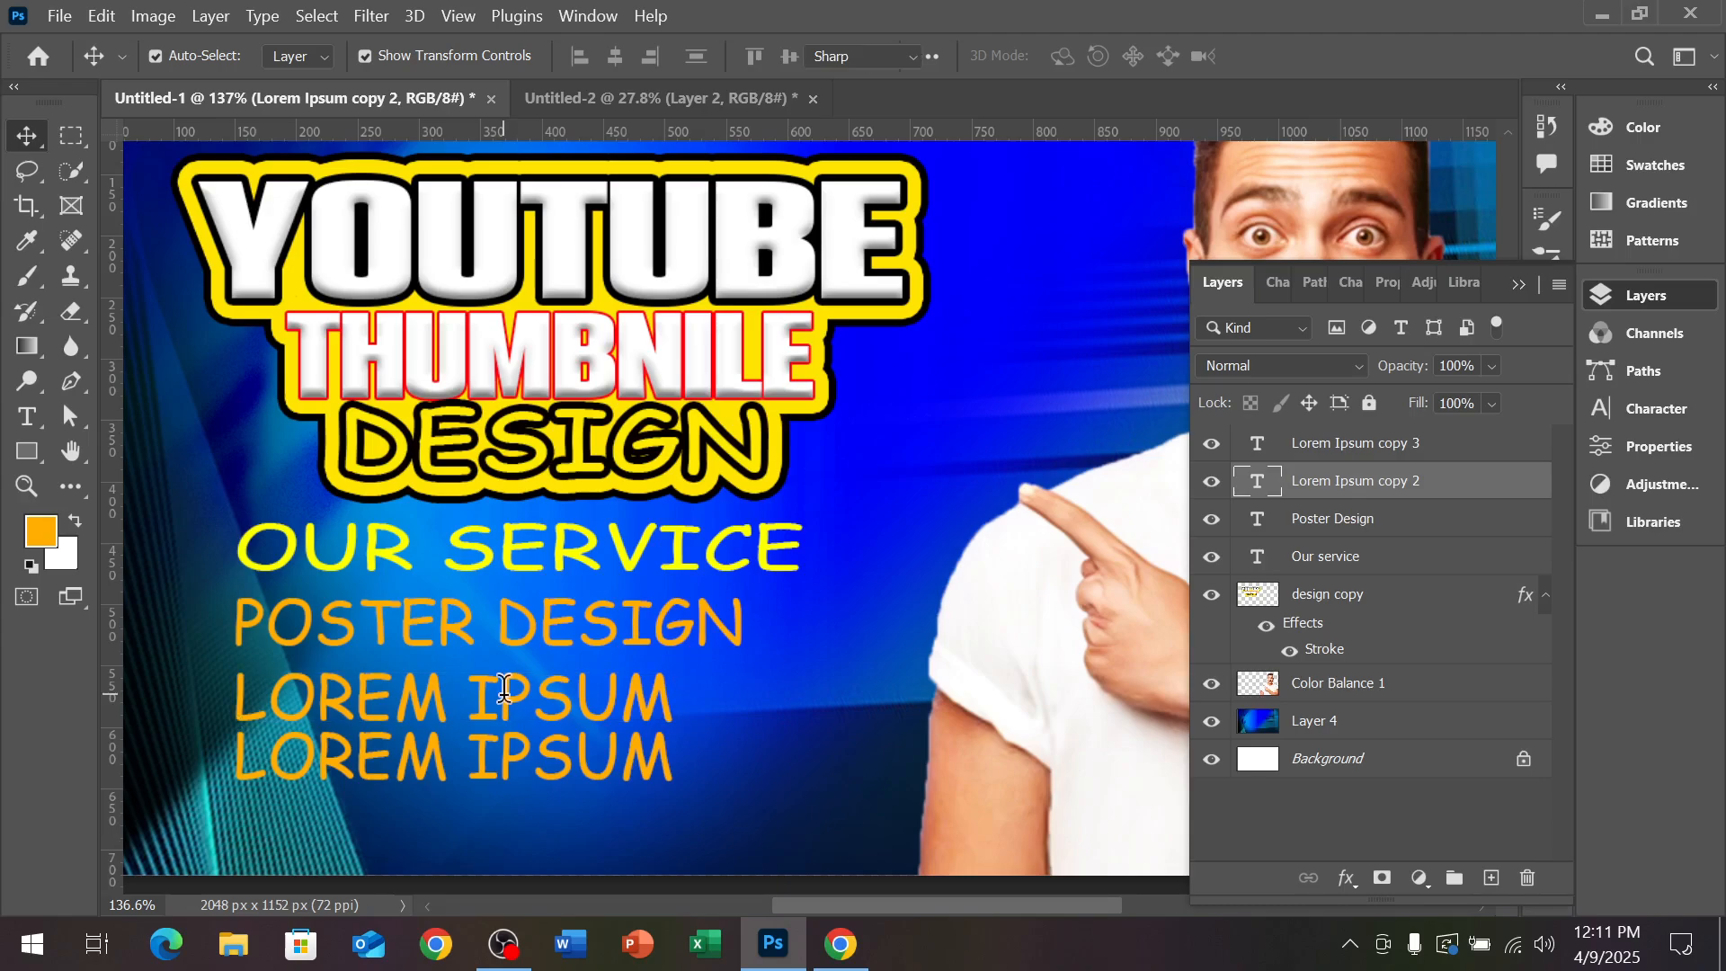
double_click(502, 690)
type("FL")
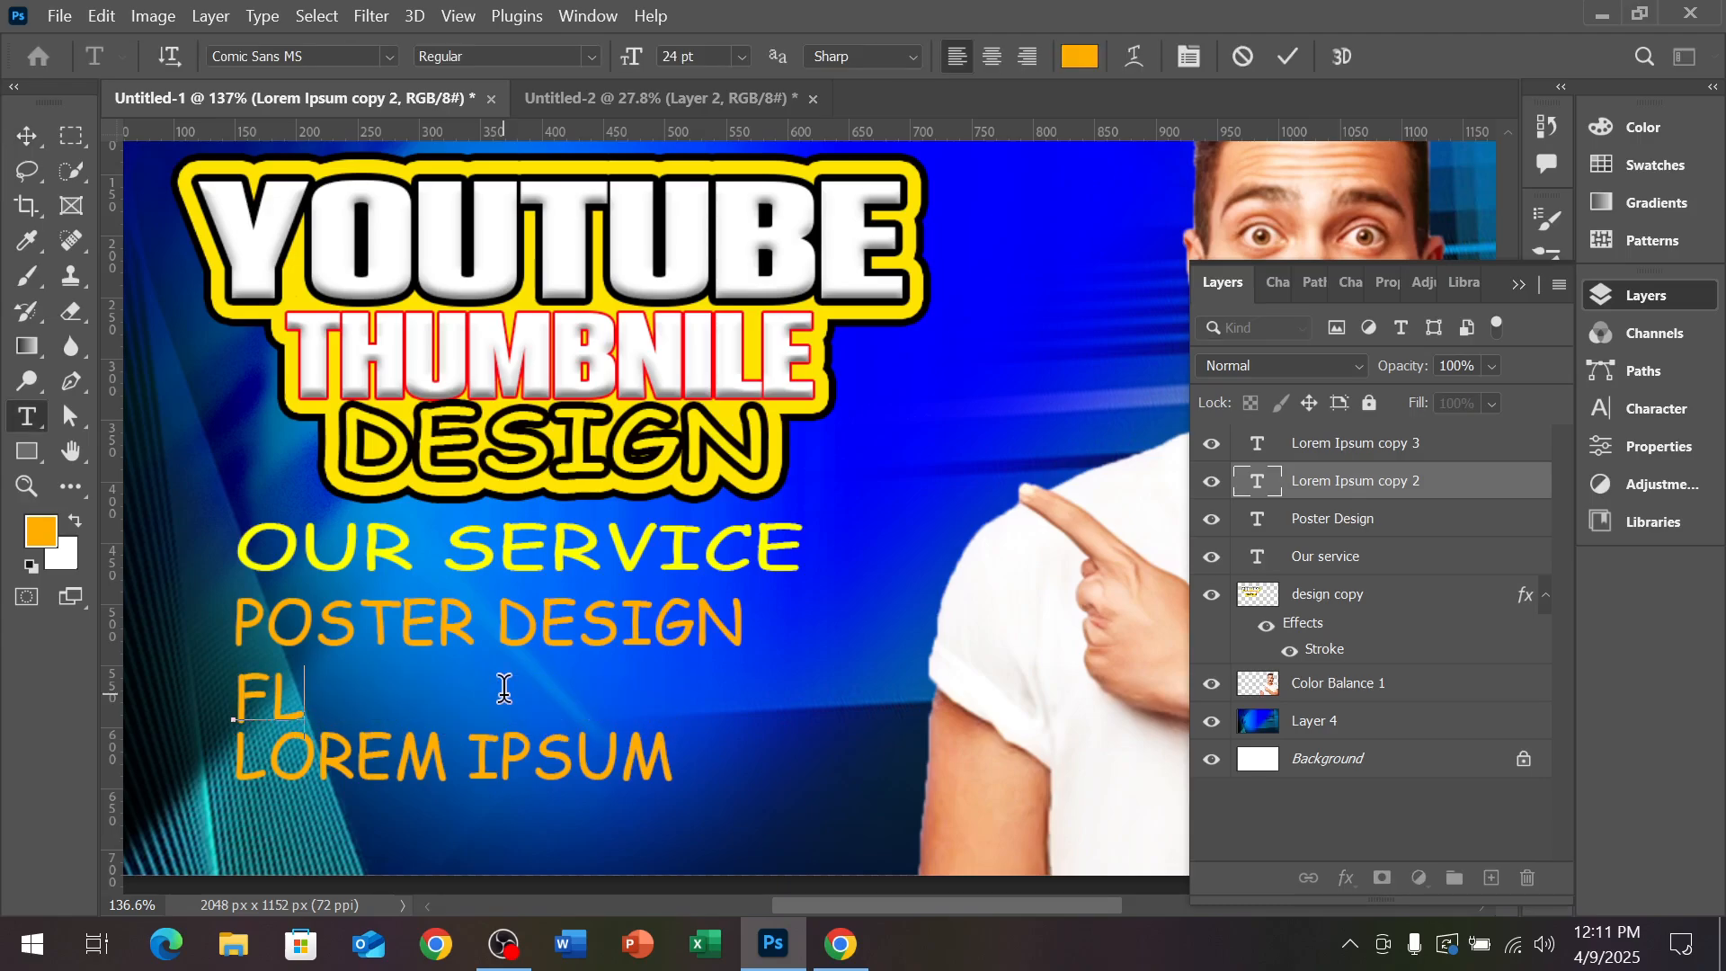
type("YER D")
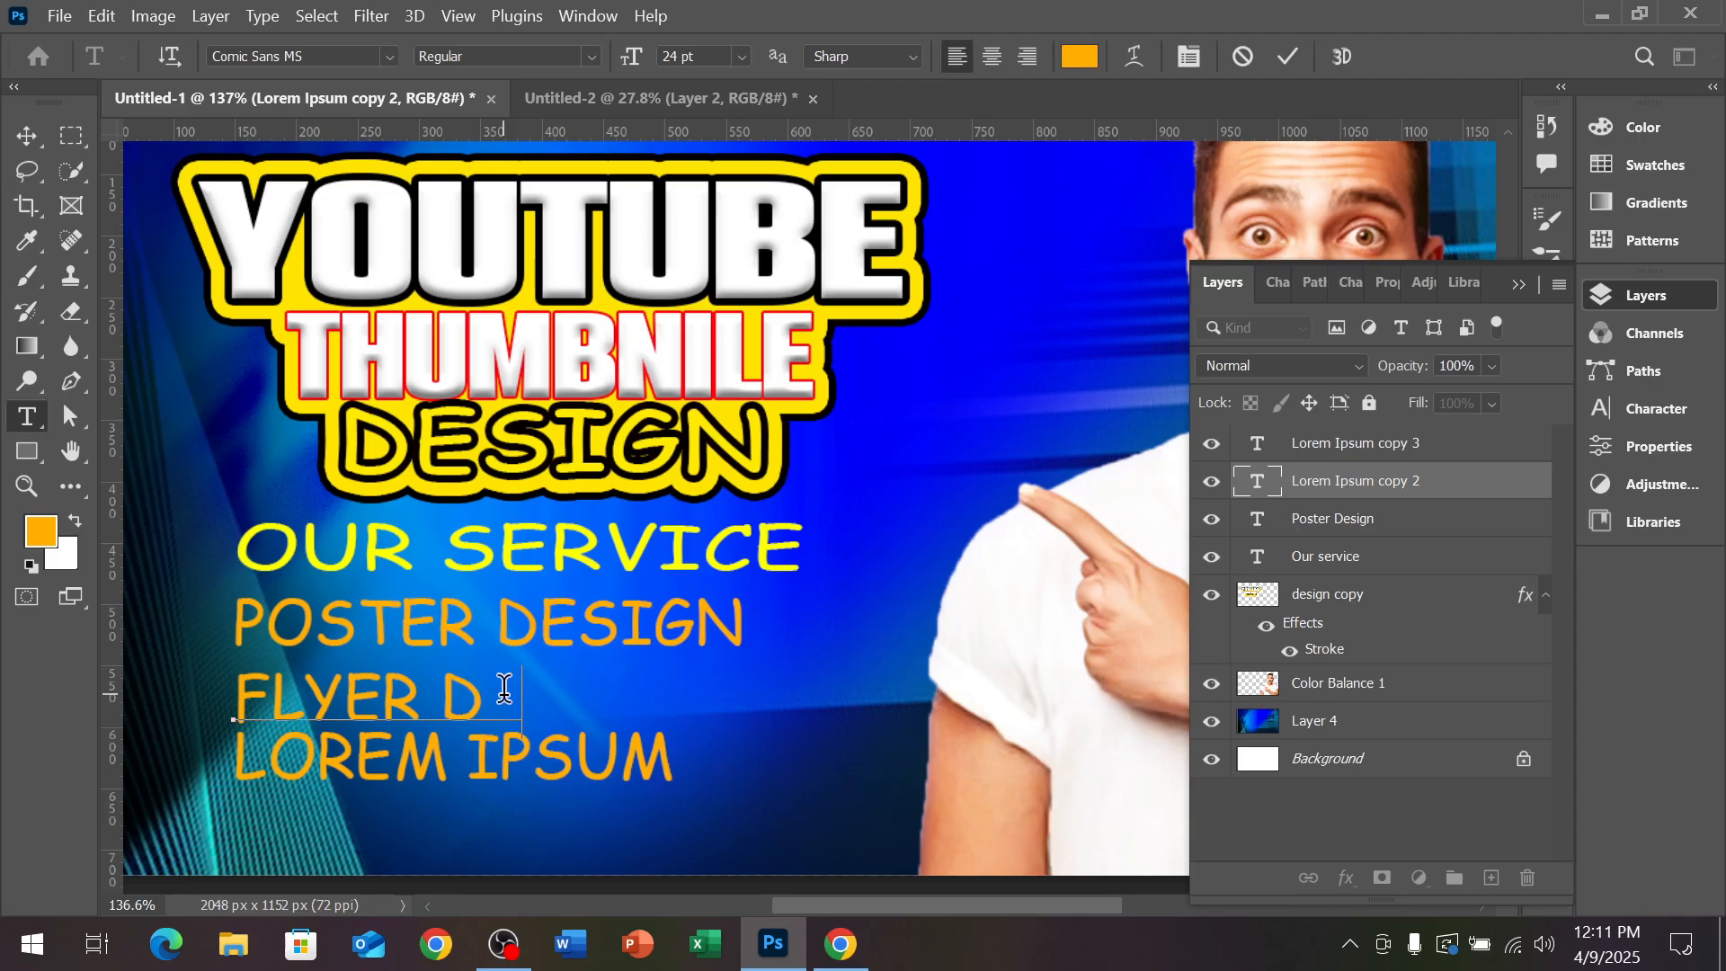
type("ESIGN")
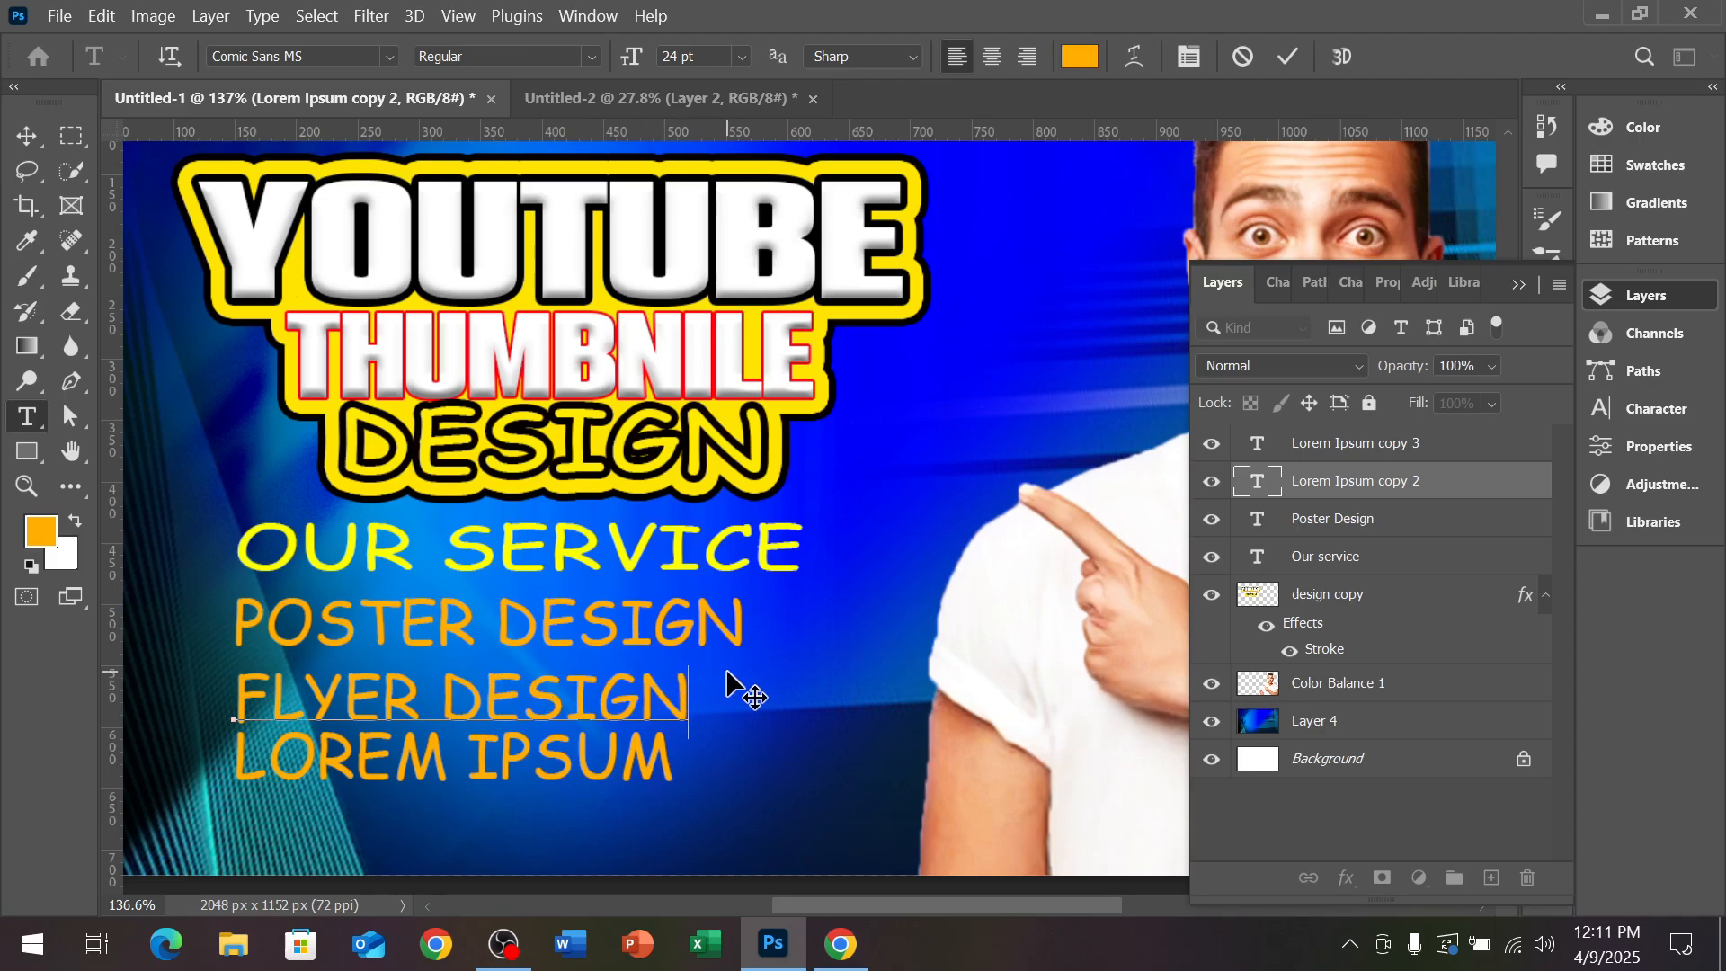
left_click(1287, 55)
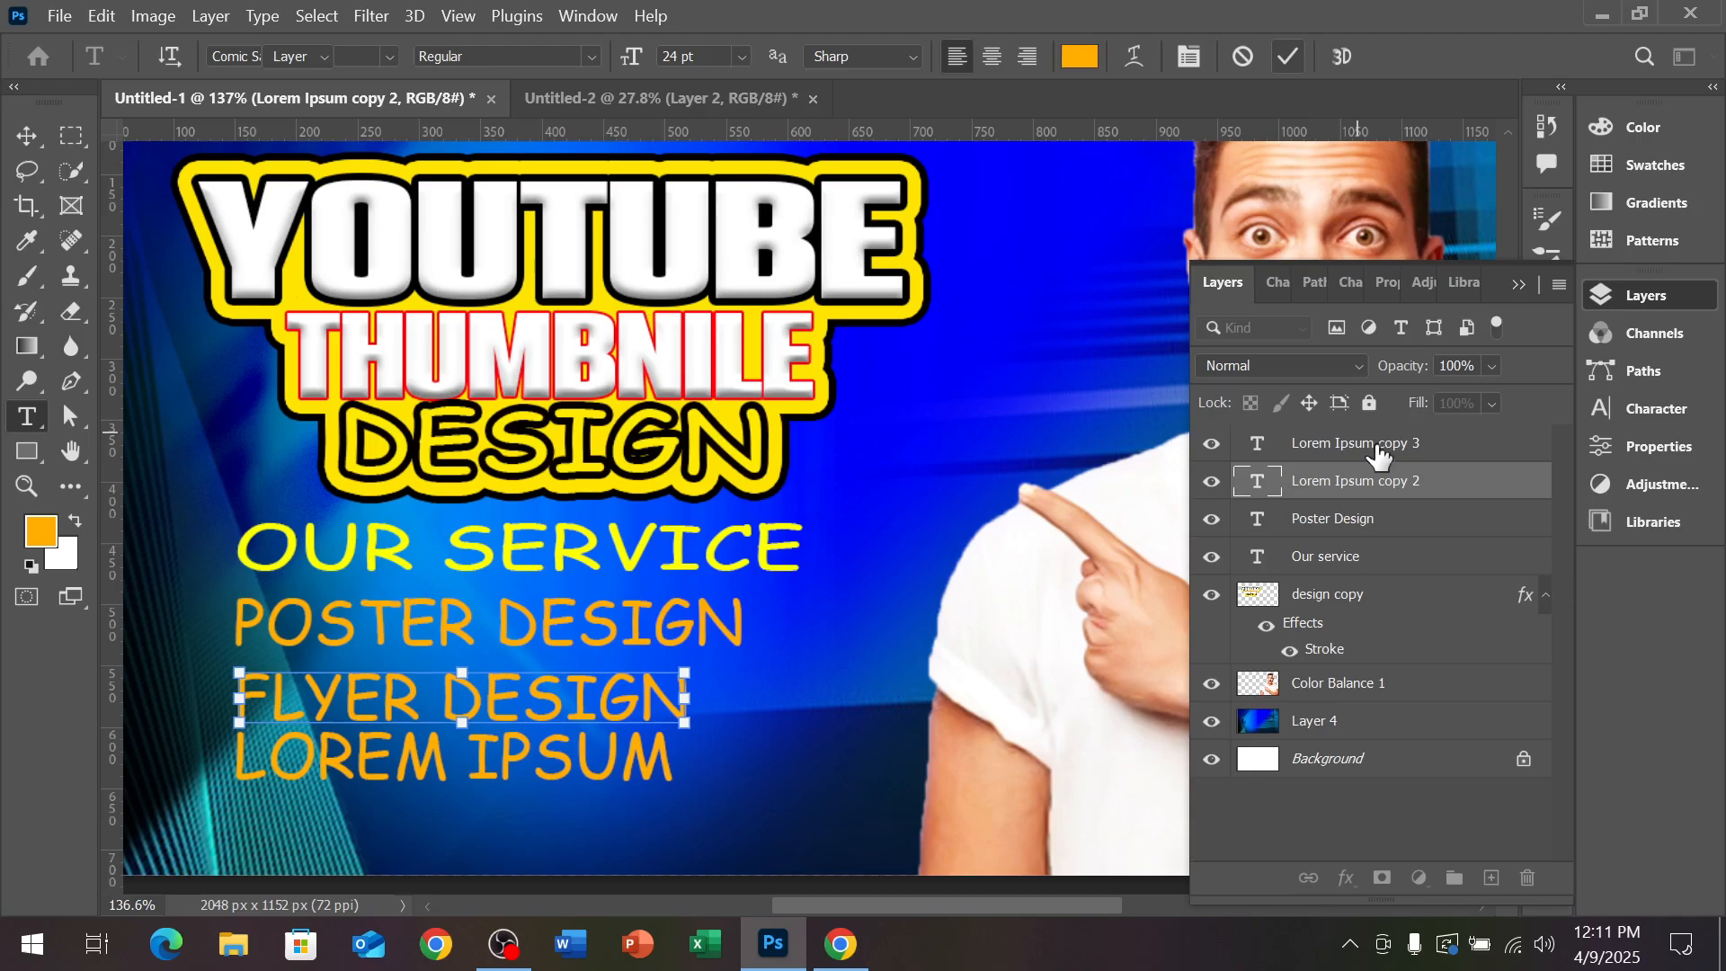
key("v")
Replace the placeholder text directly below FLYER DESIGN with BANNER DESIGN and commit it
left_click(453, 780)
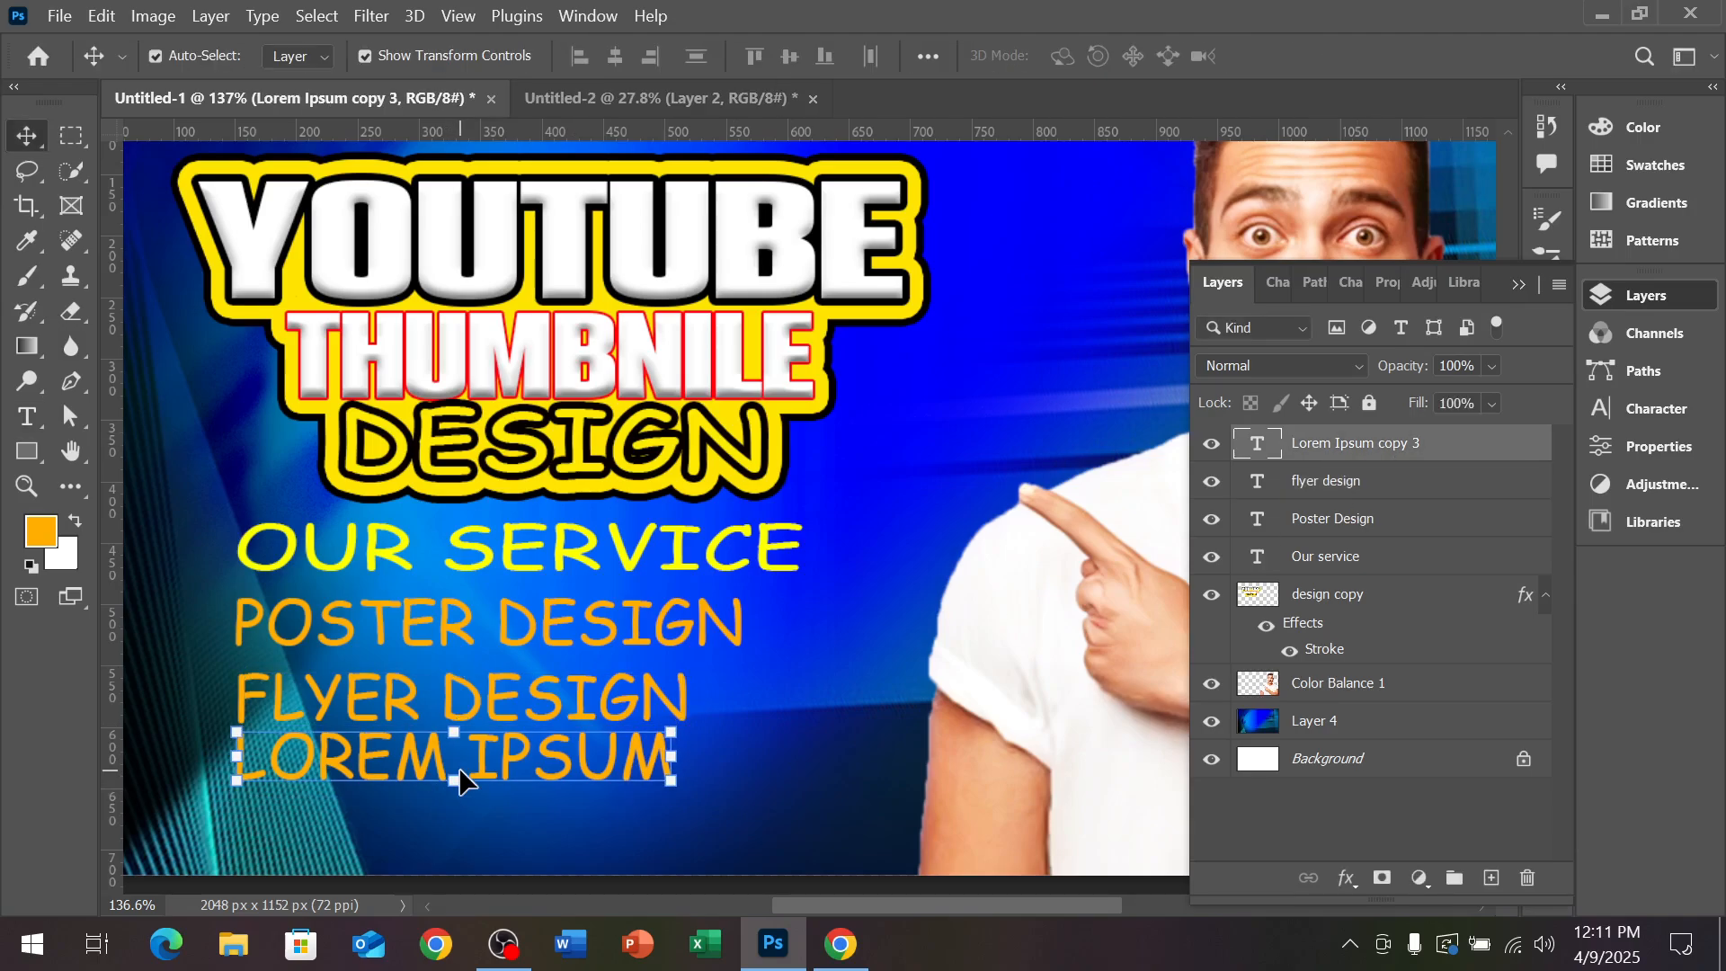
double_click(460, 760)
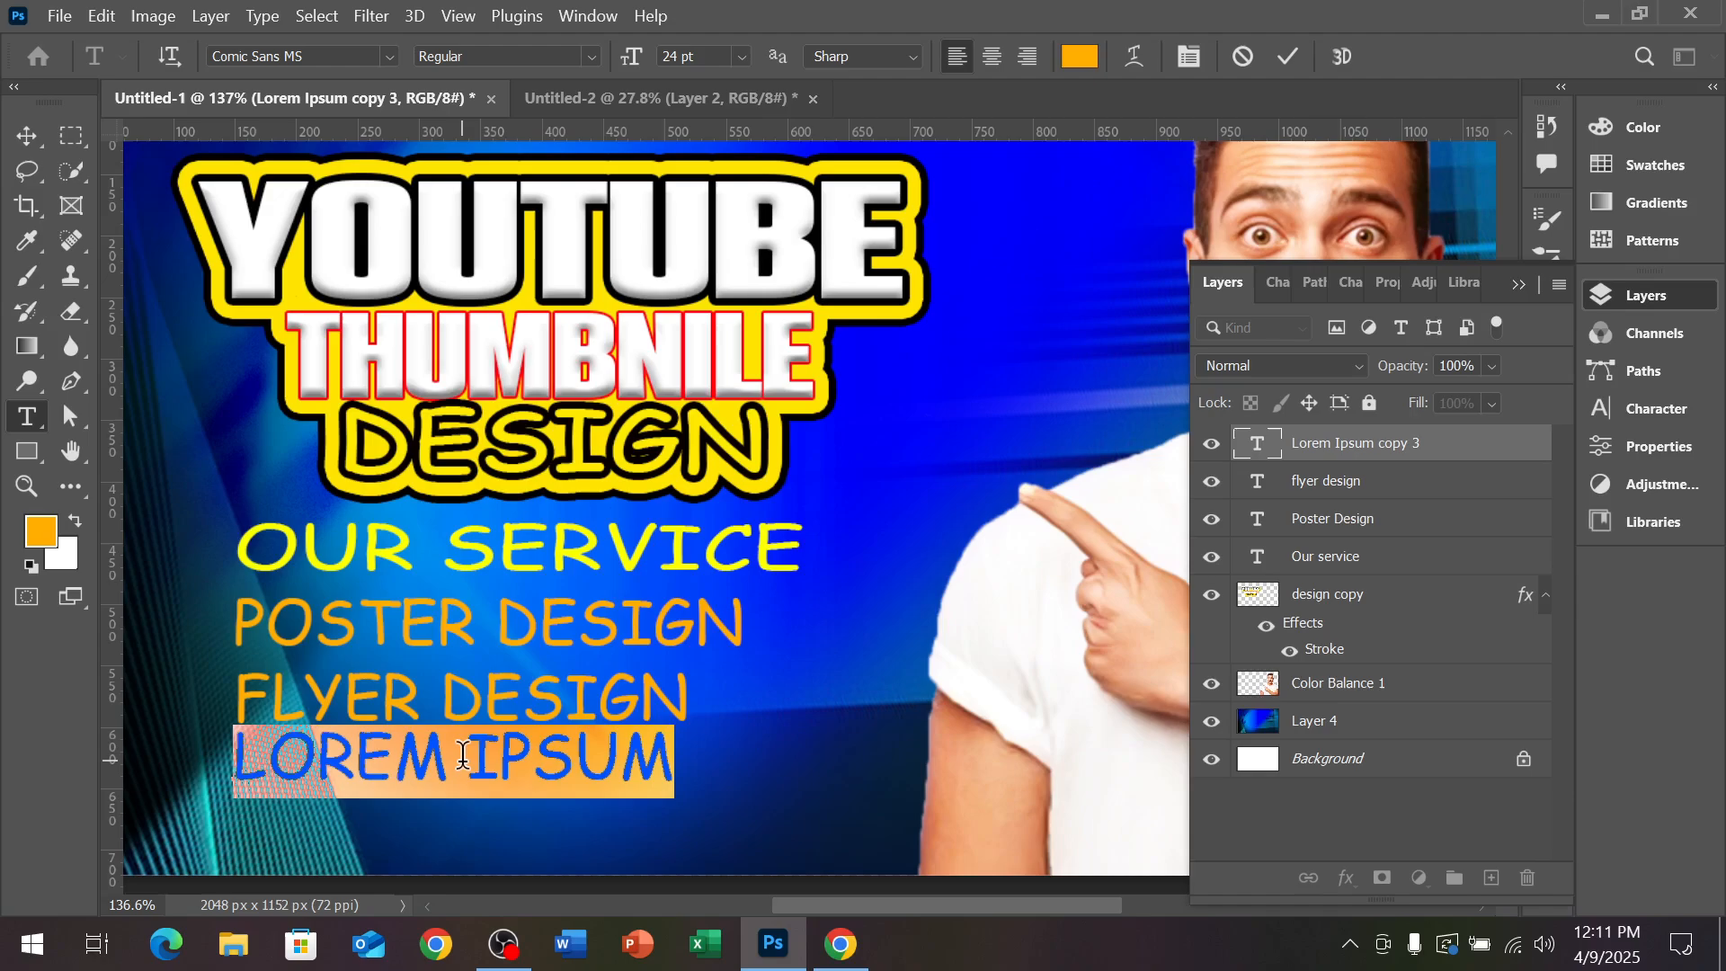
type("BANNER")
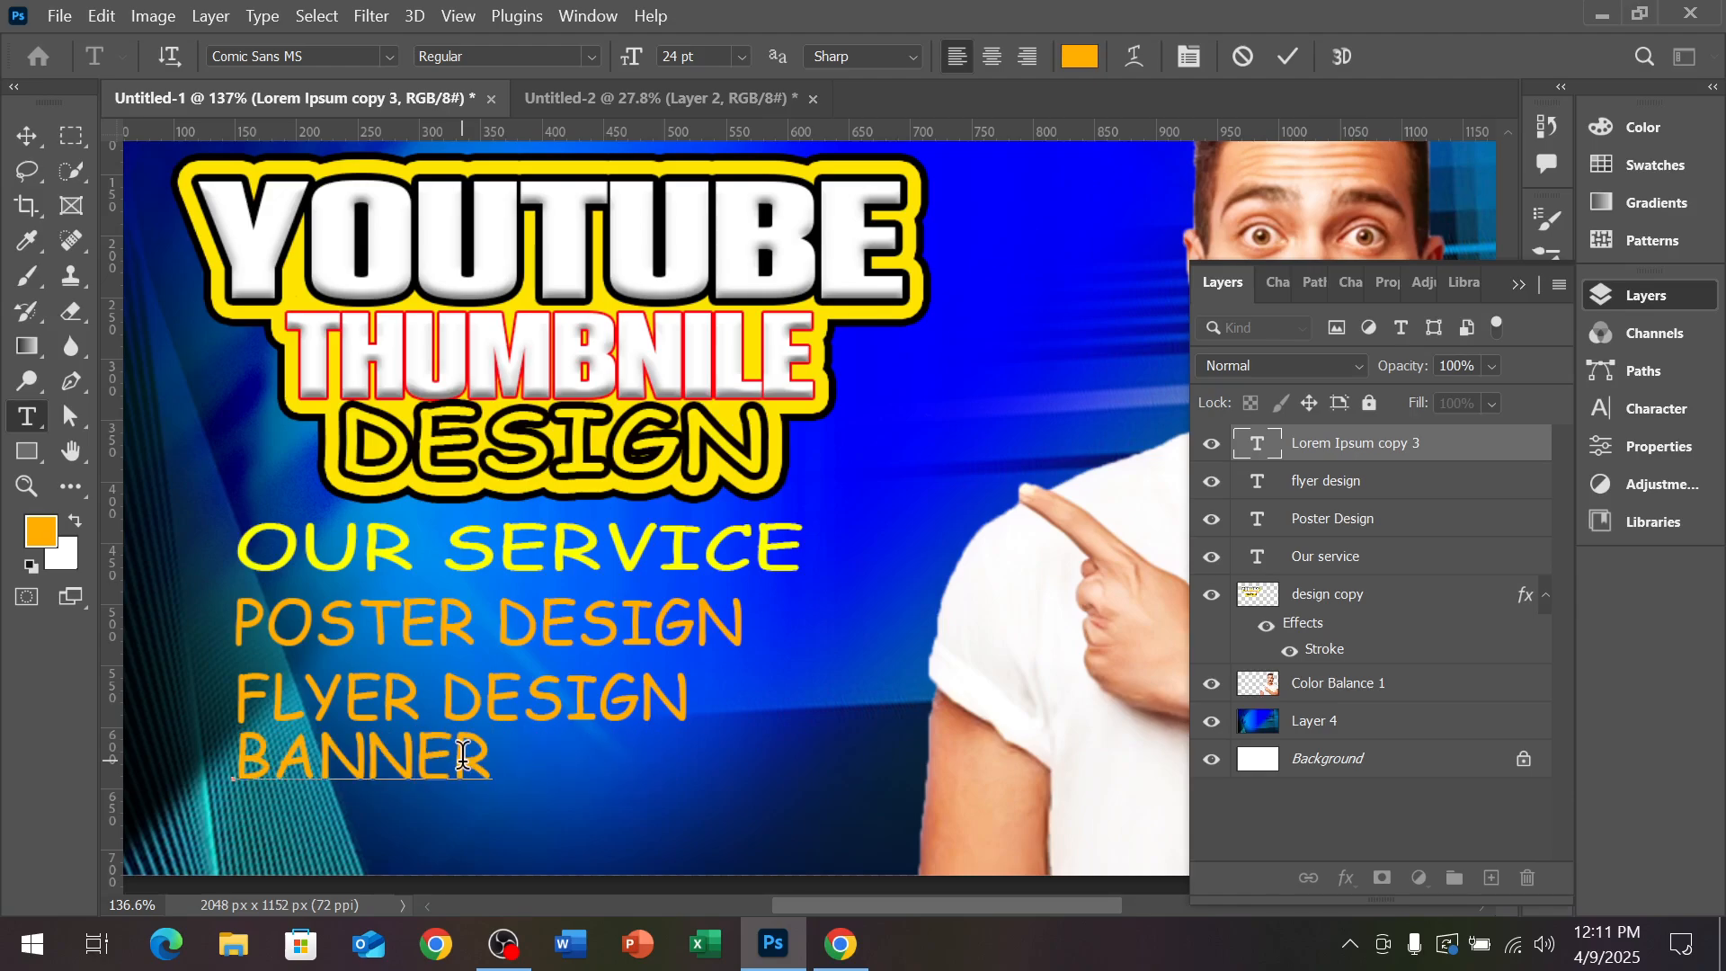
type(" DESGN")
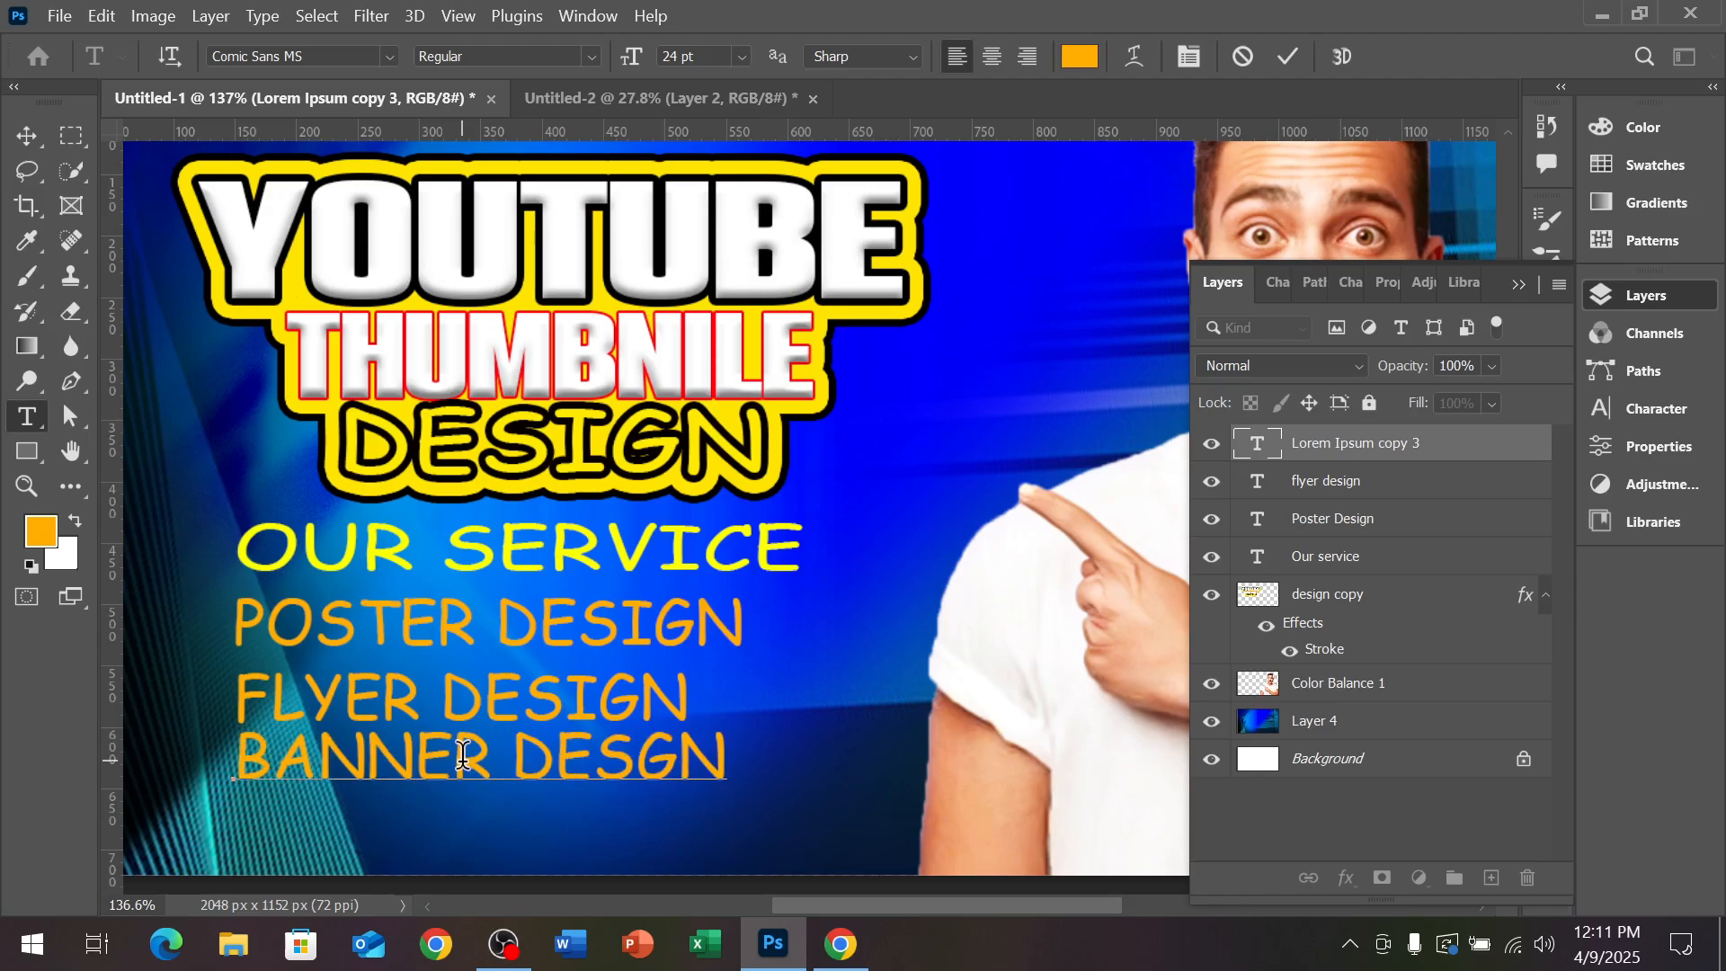
key("BackSpace")
key("BackSpace")
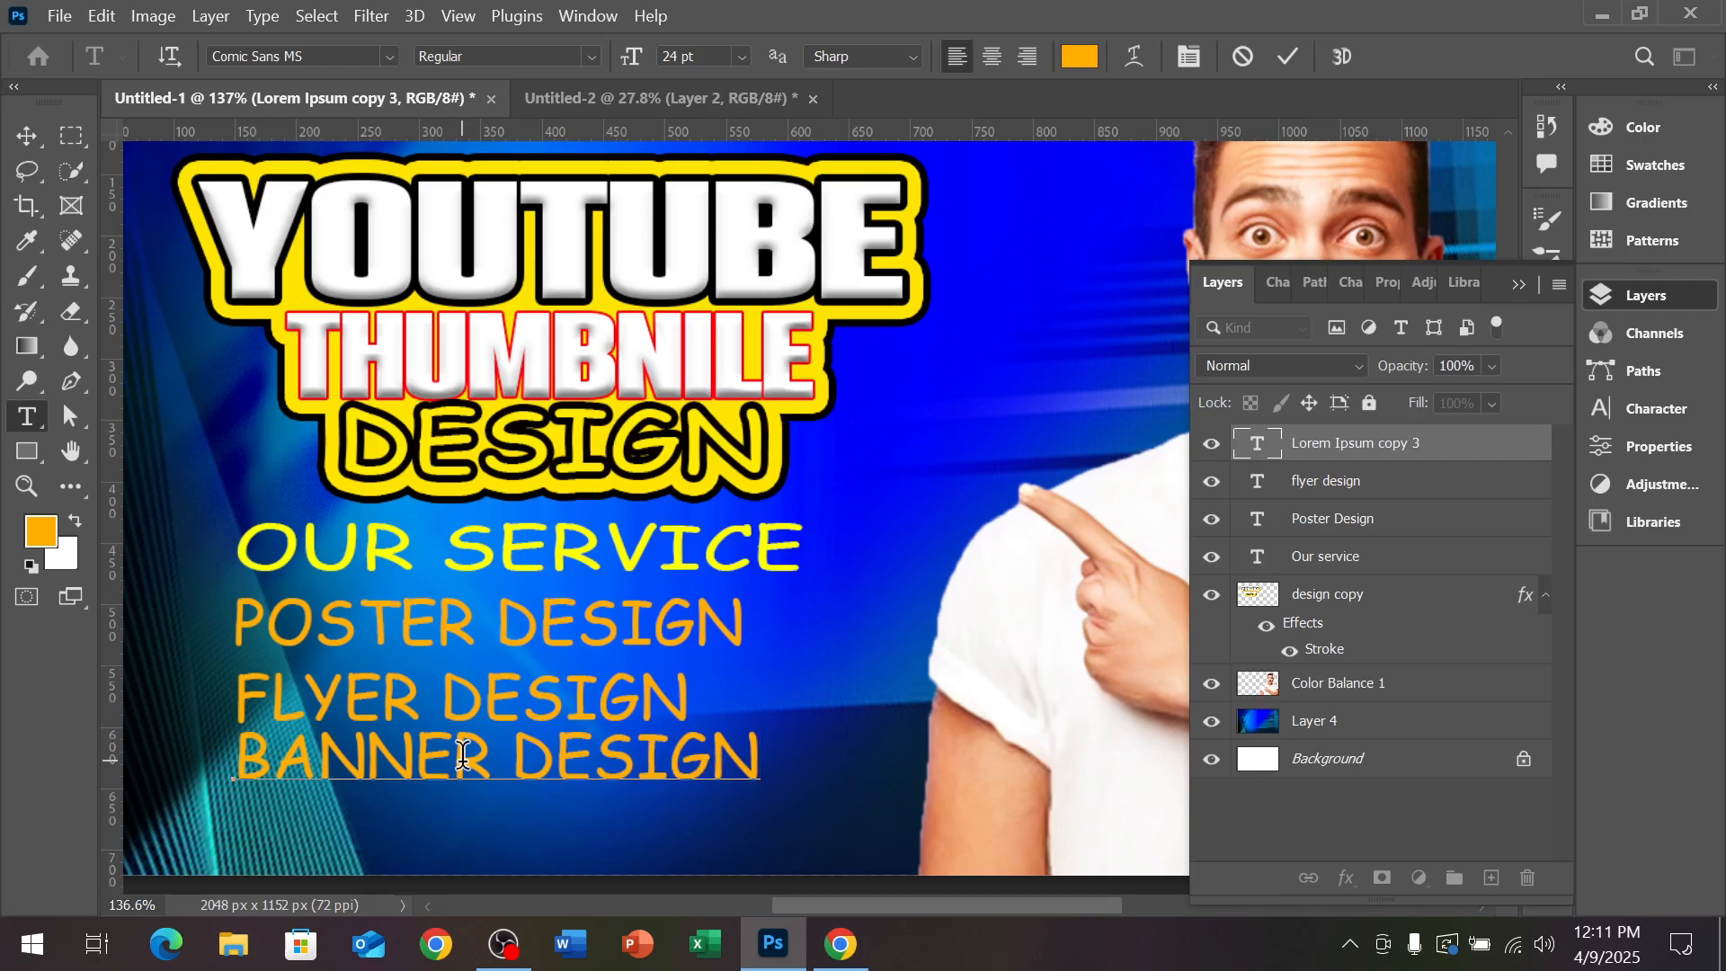
left_click(26, 135)
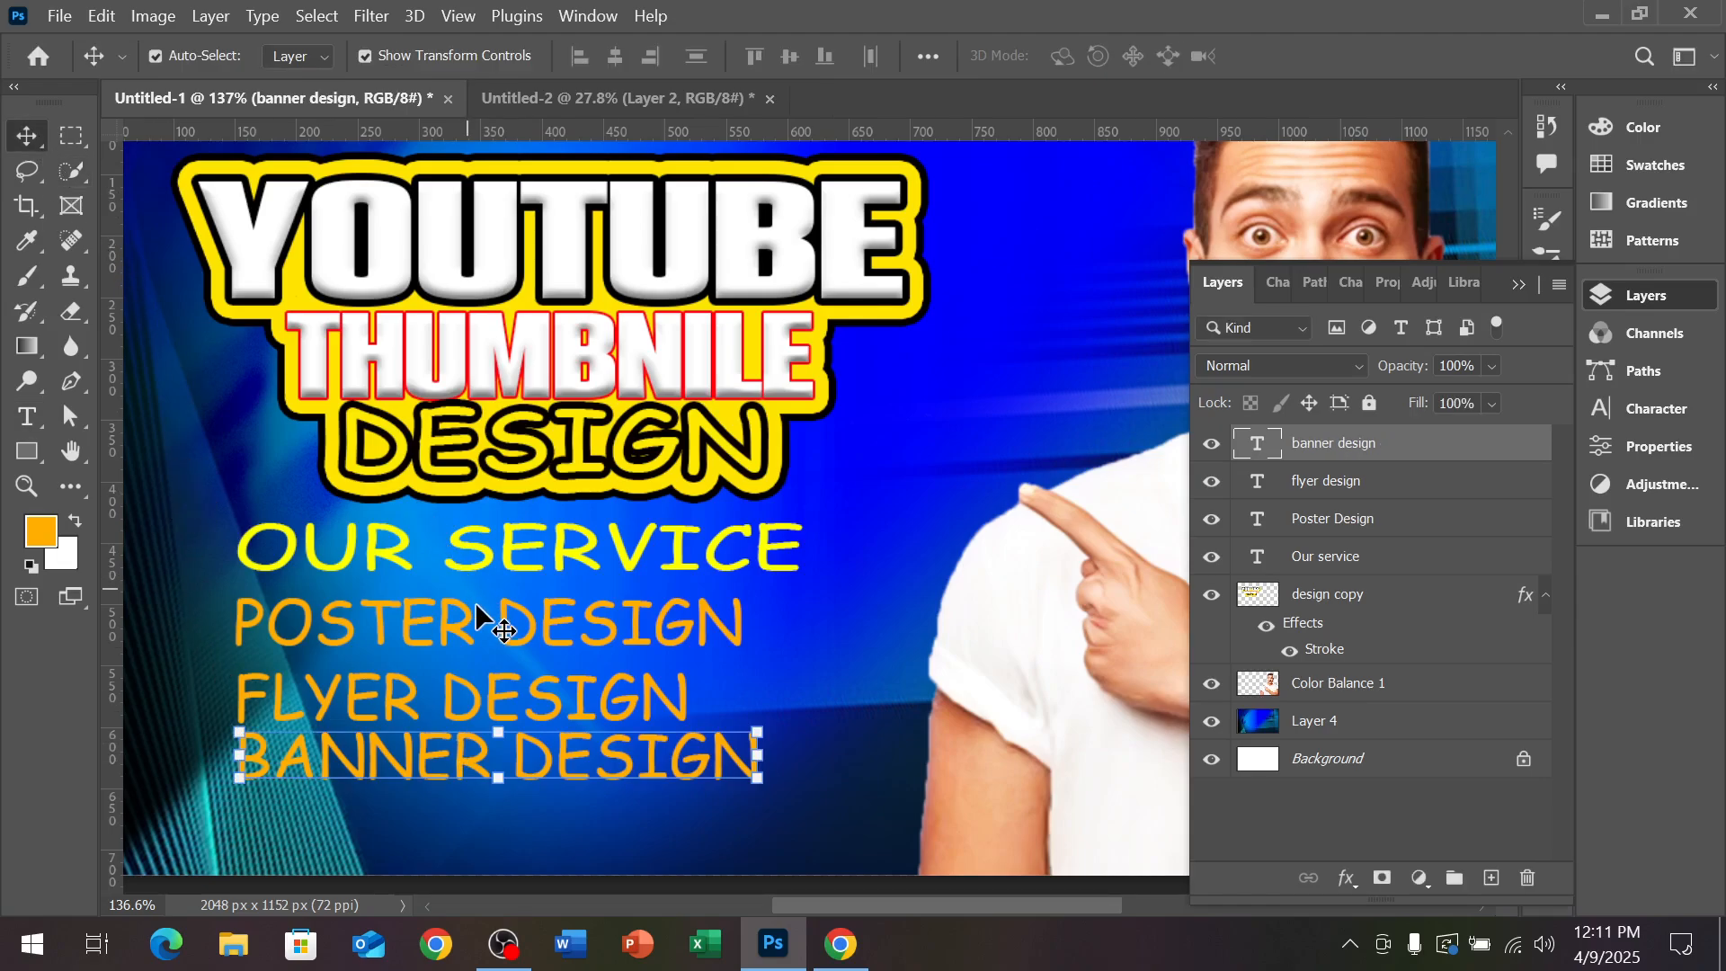
Set the POSTER DESIGN, FLYER DESIGN and BANNER DESIGN lines in Calibri Regular and nudge FLYER DESIGN slightly upward
left_click(558, 704, "shift")
left_click(559, 634, "shift")
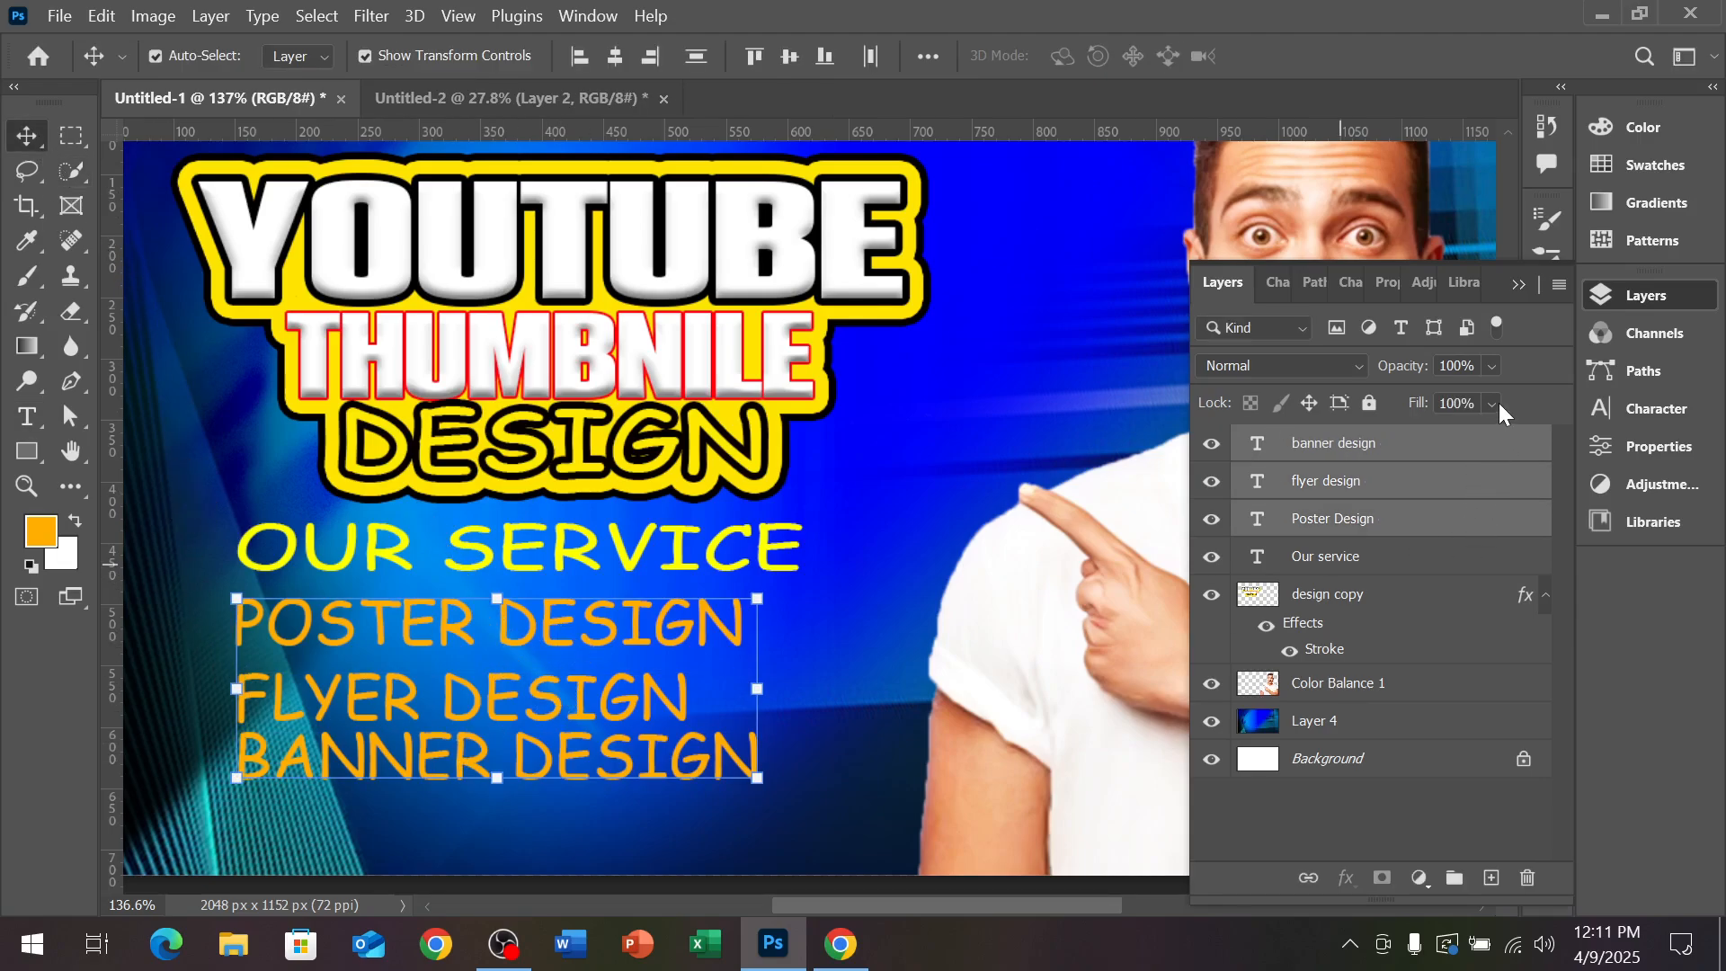
left_click(1665, 408)
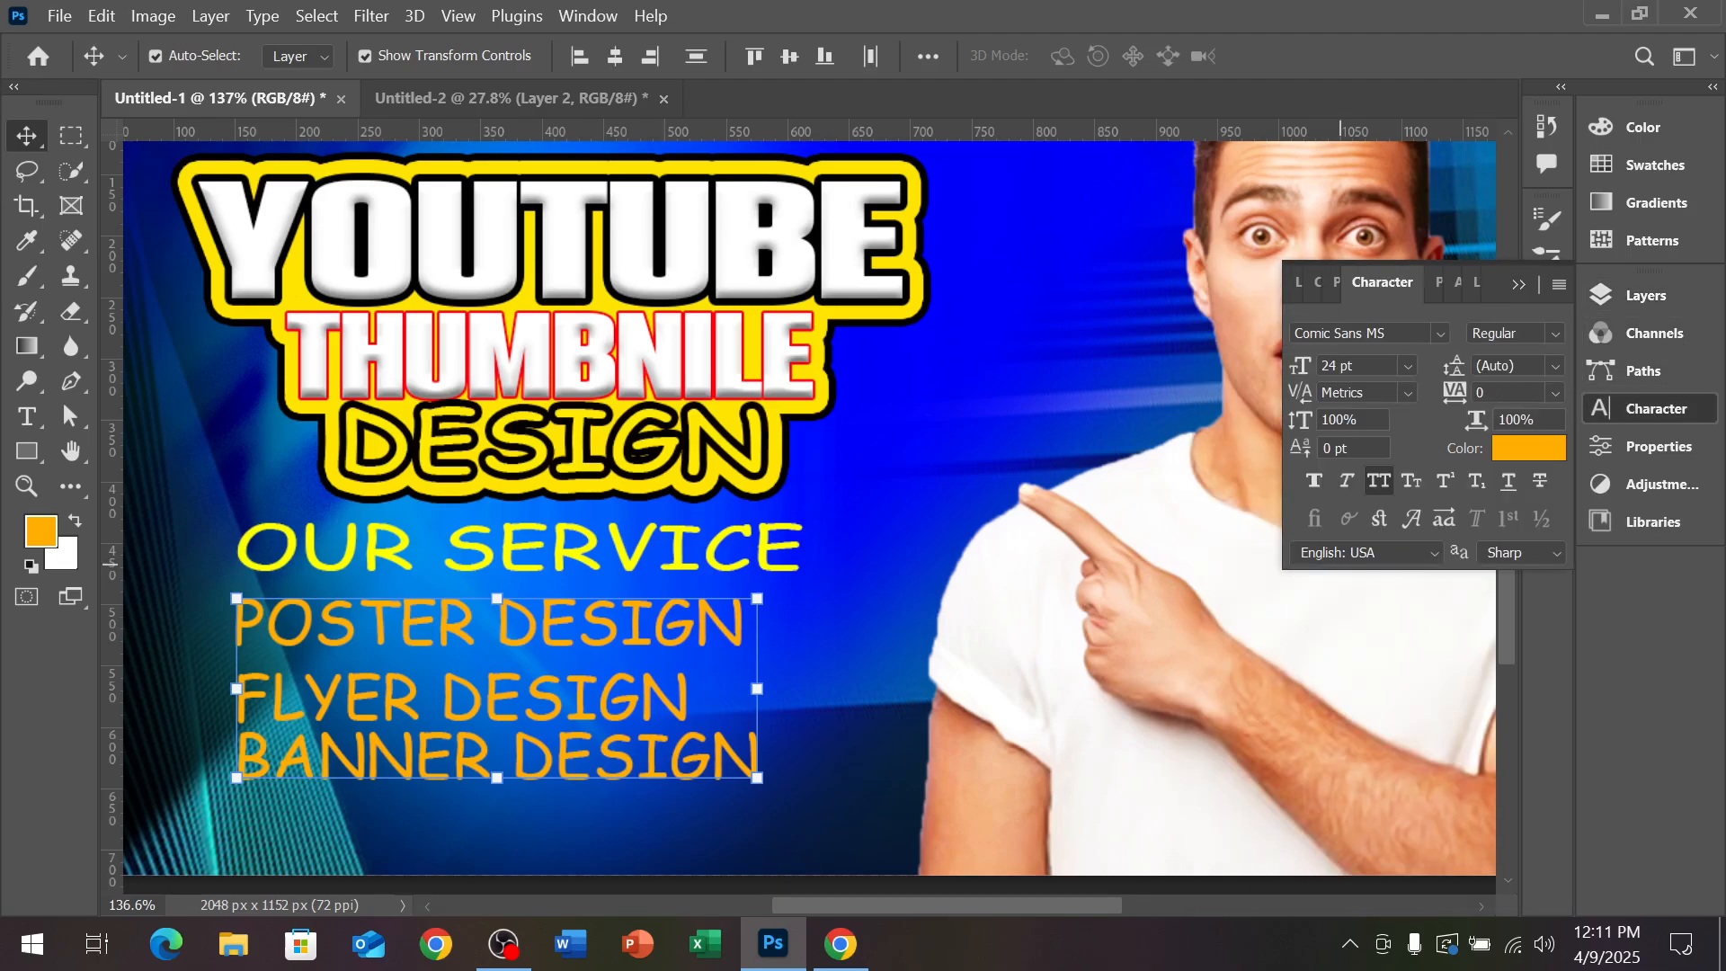
left_click(1384, 334)
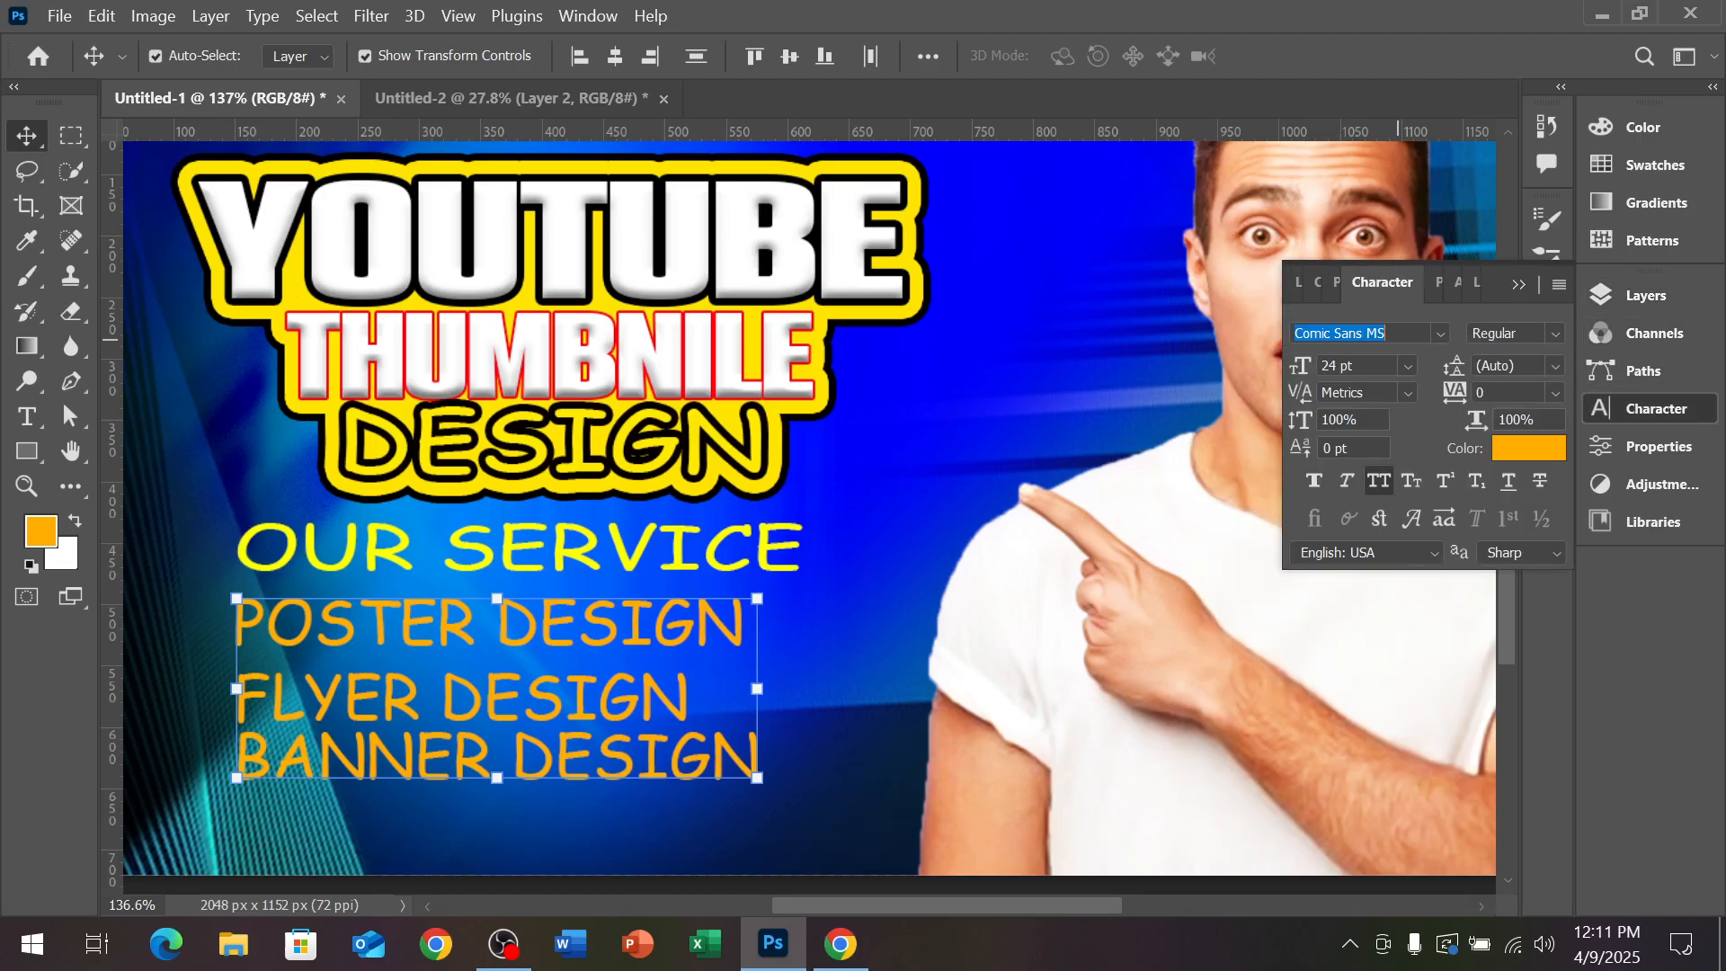
type("cal")
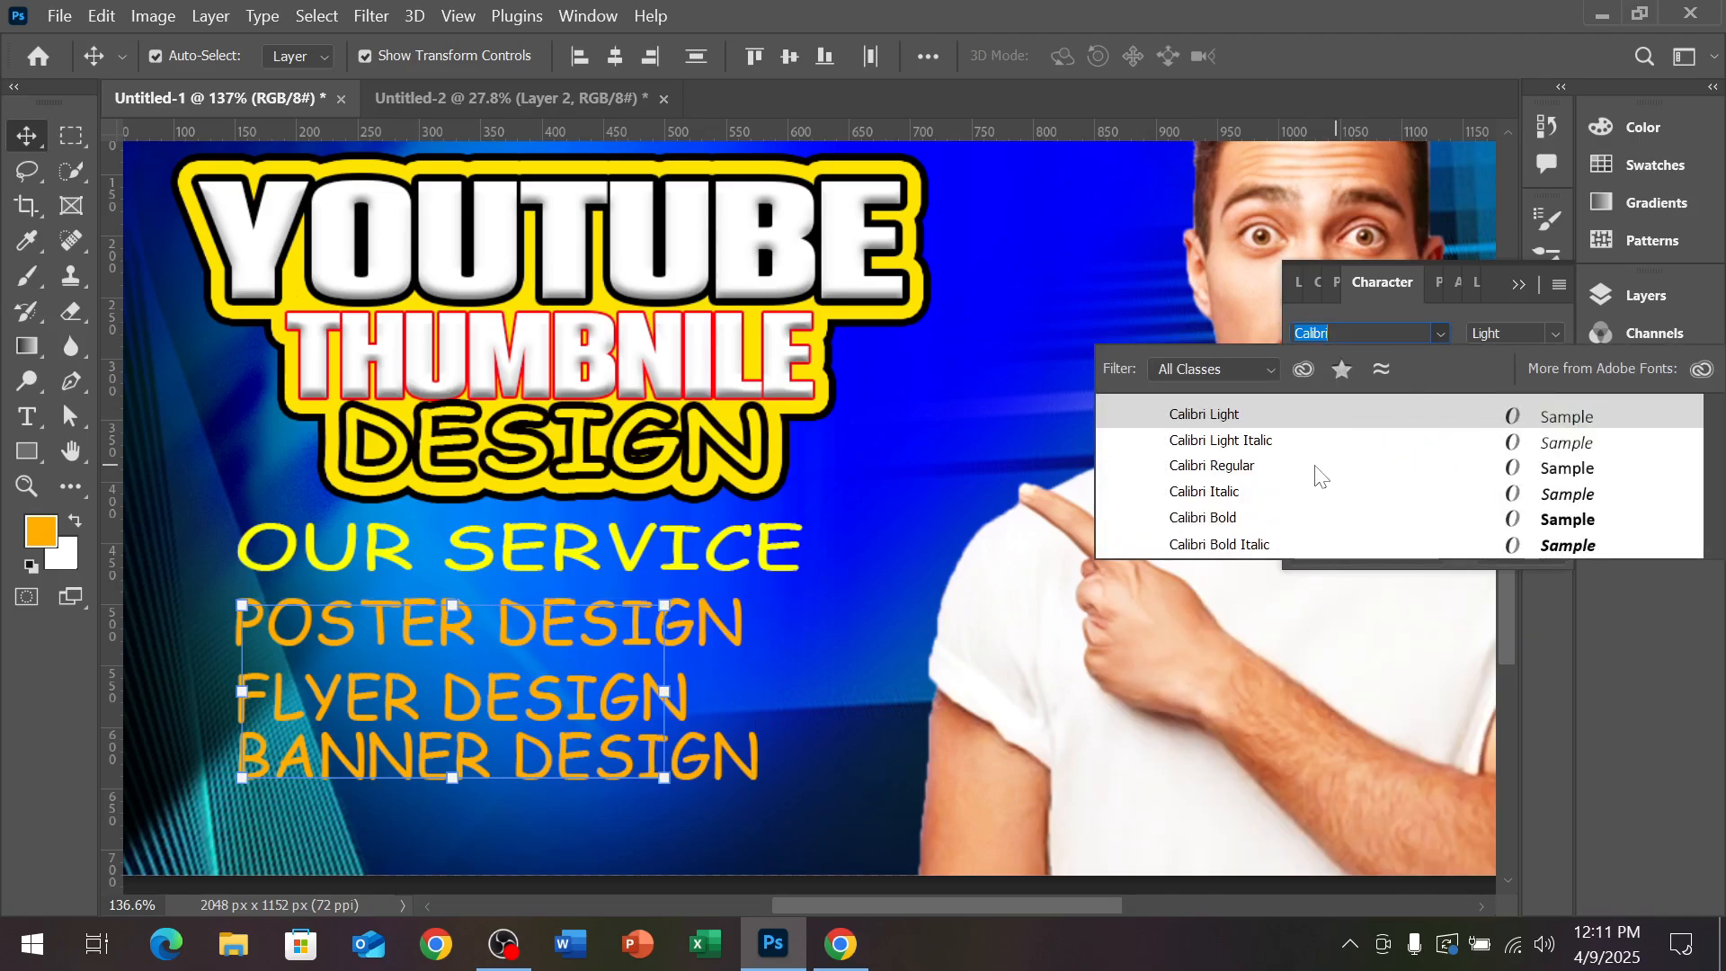
left_click(1234, 468)
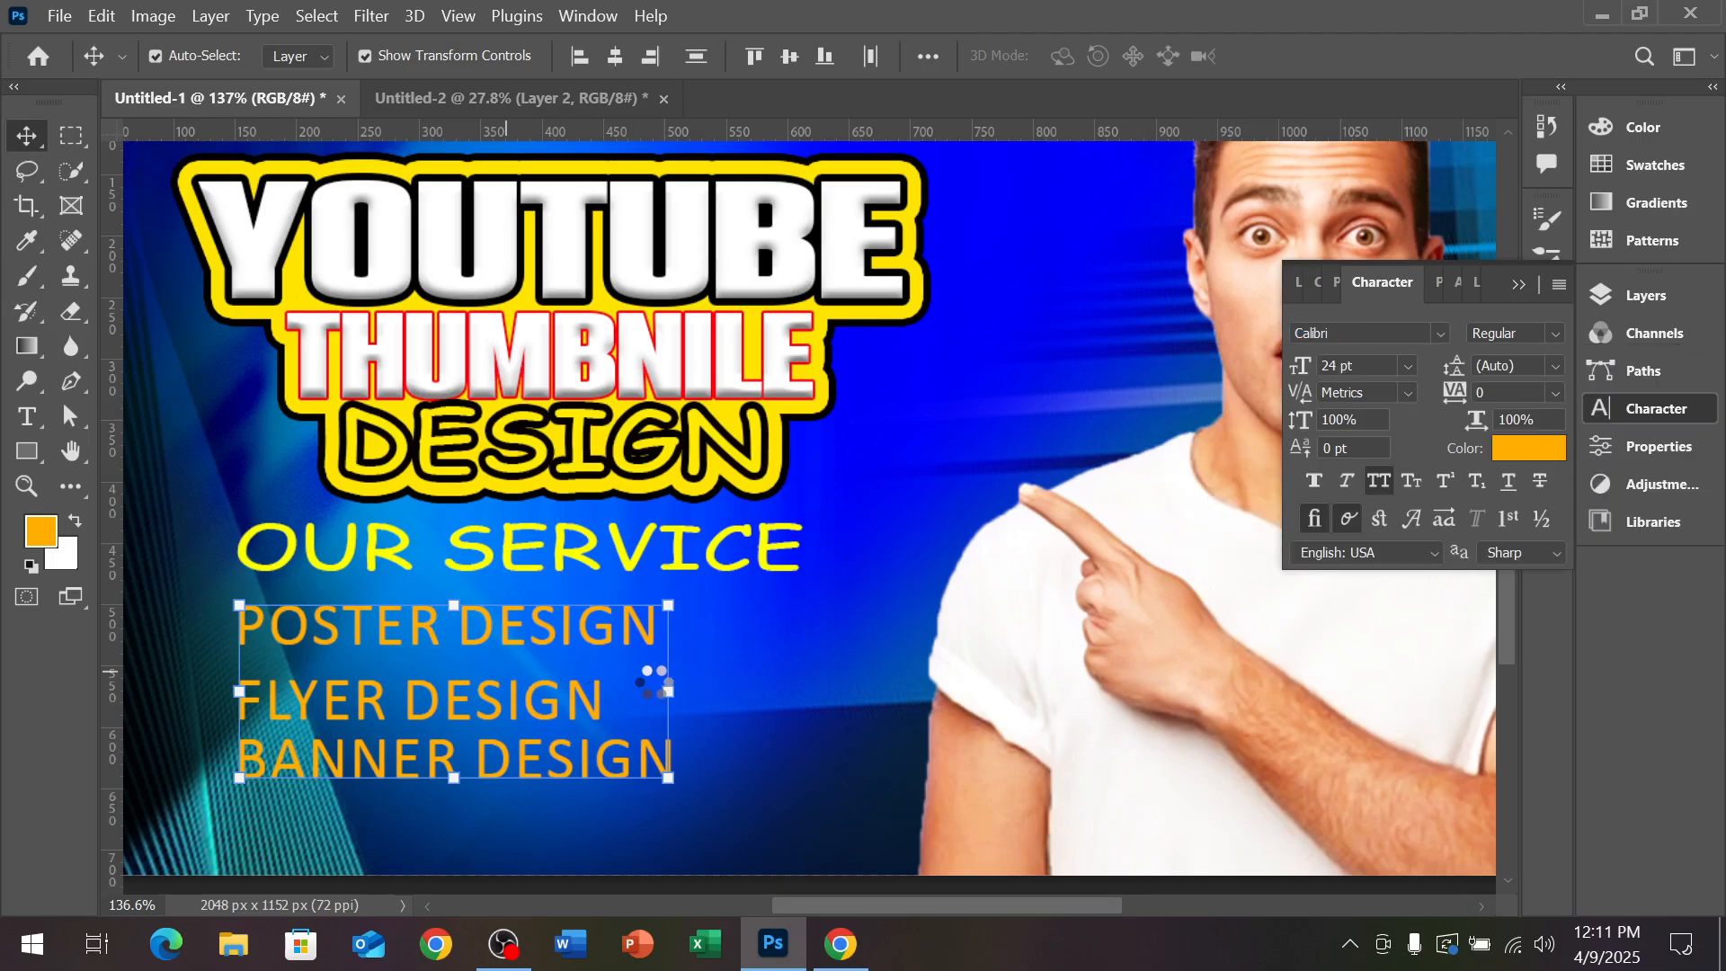
left_click(578, 697)
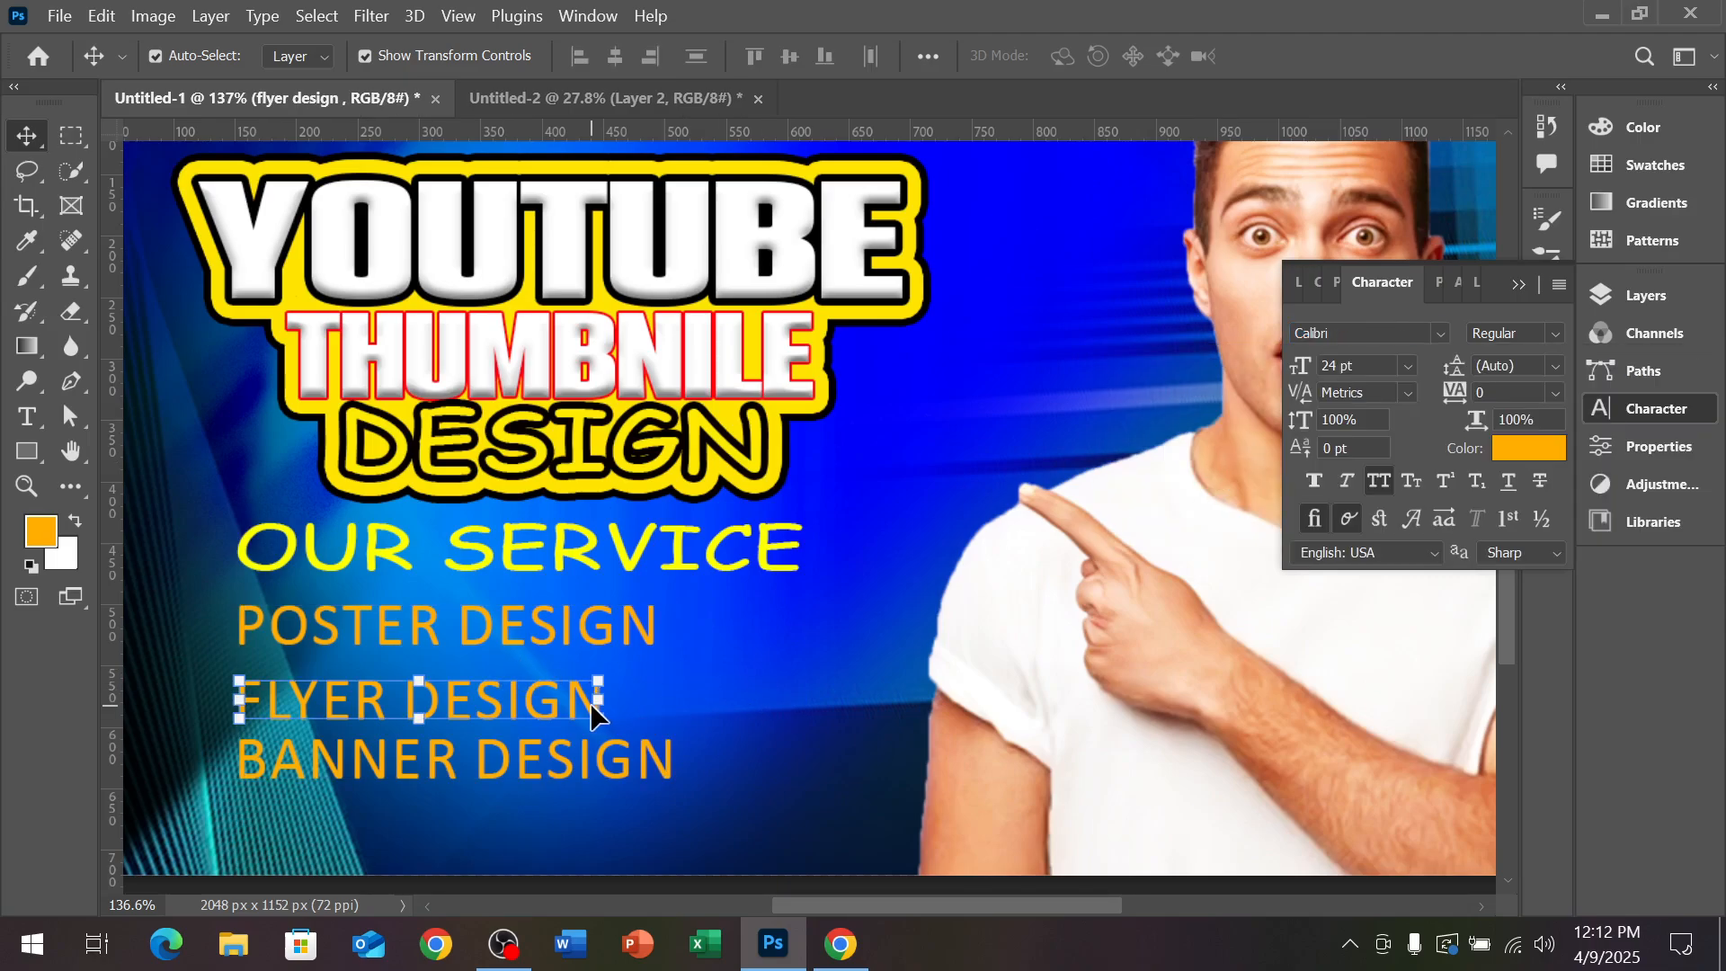
left_click(759, 713)
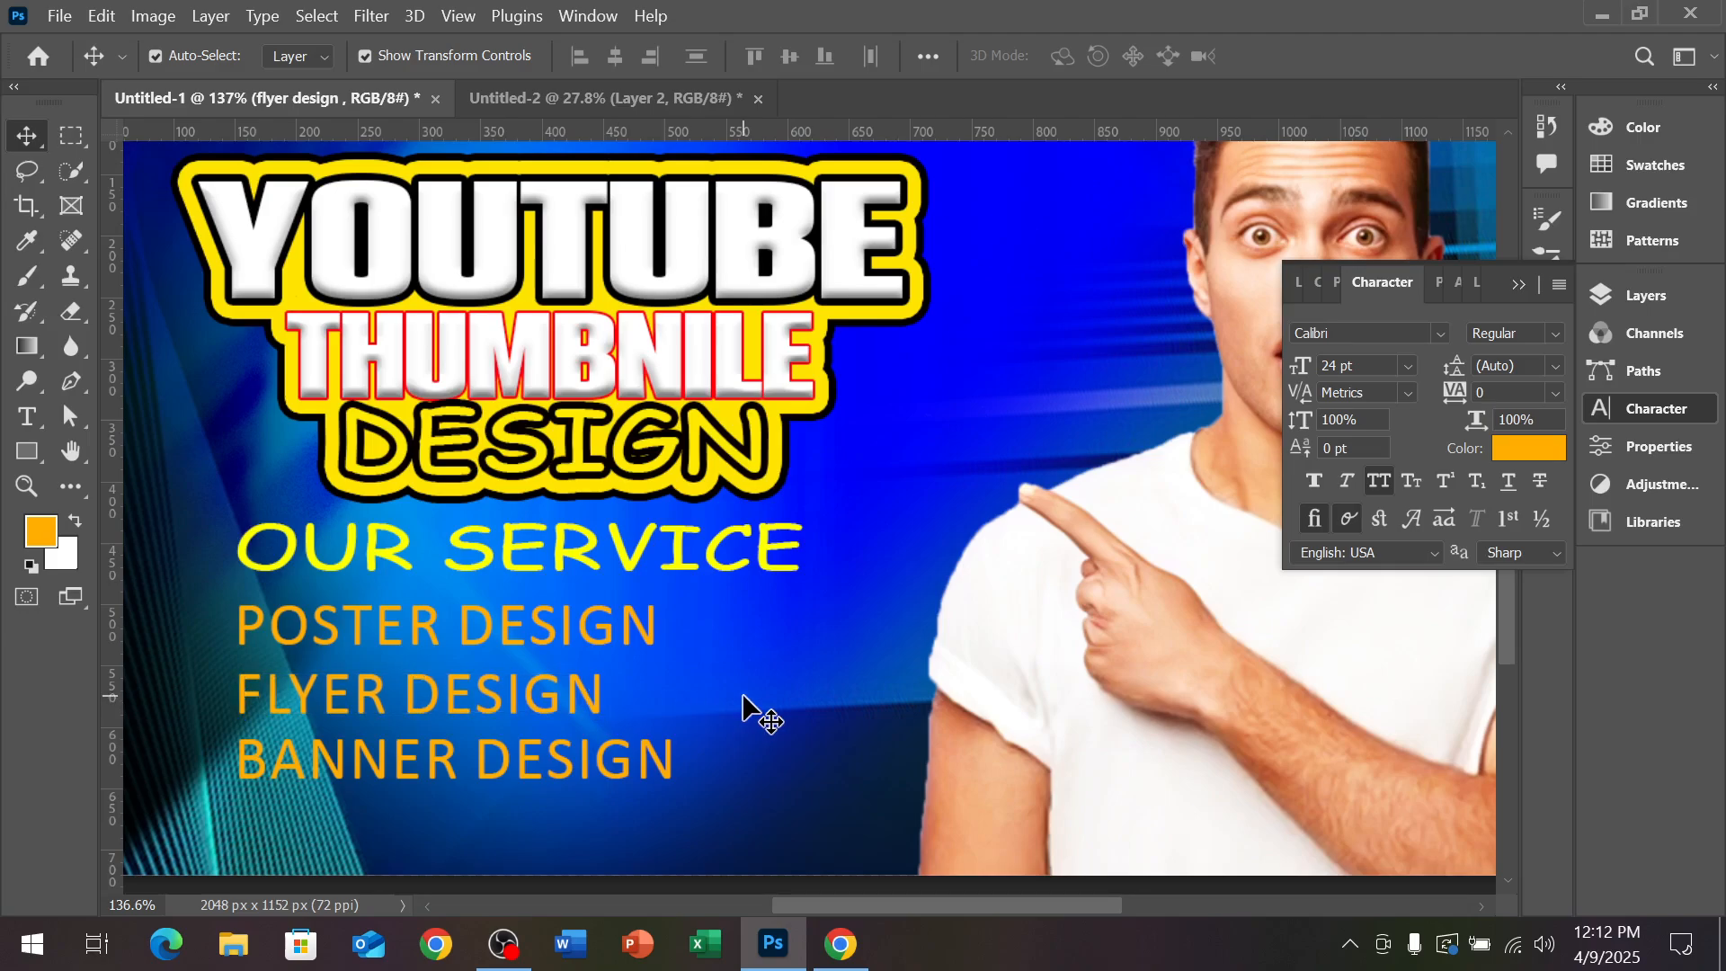
Change the text colour of the POSTER DESIGN, FLYER DESIGN and BANNER DESIGN lines to yellow ffde00
left_click(585, 691)
left_click(597, 768, "shift")
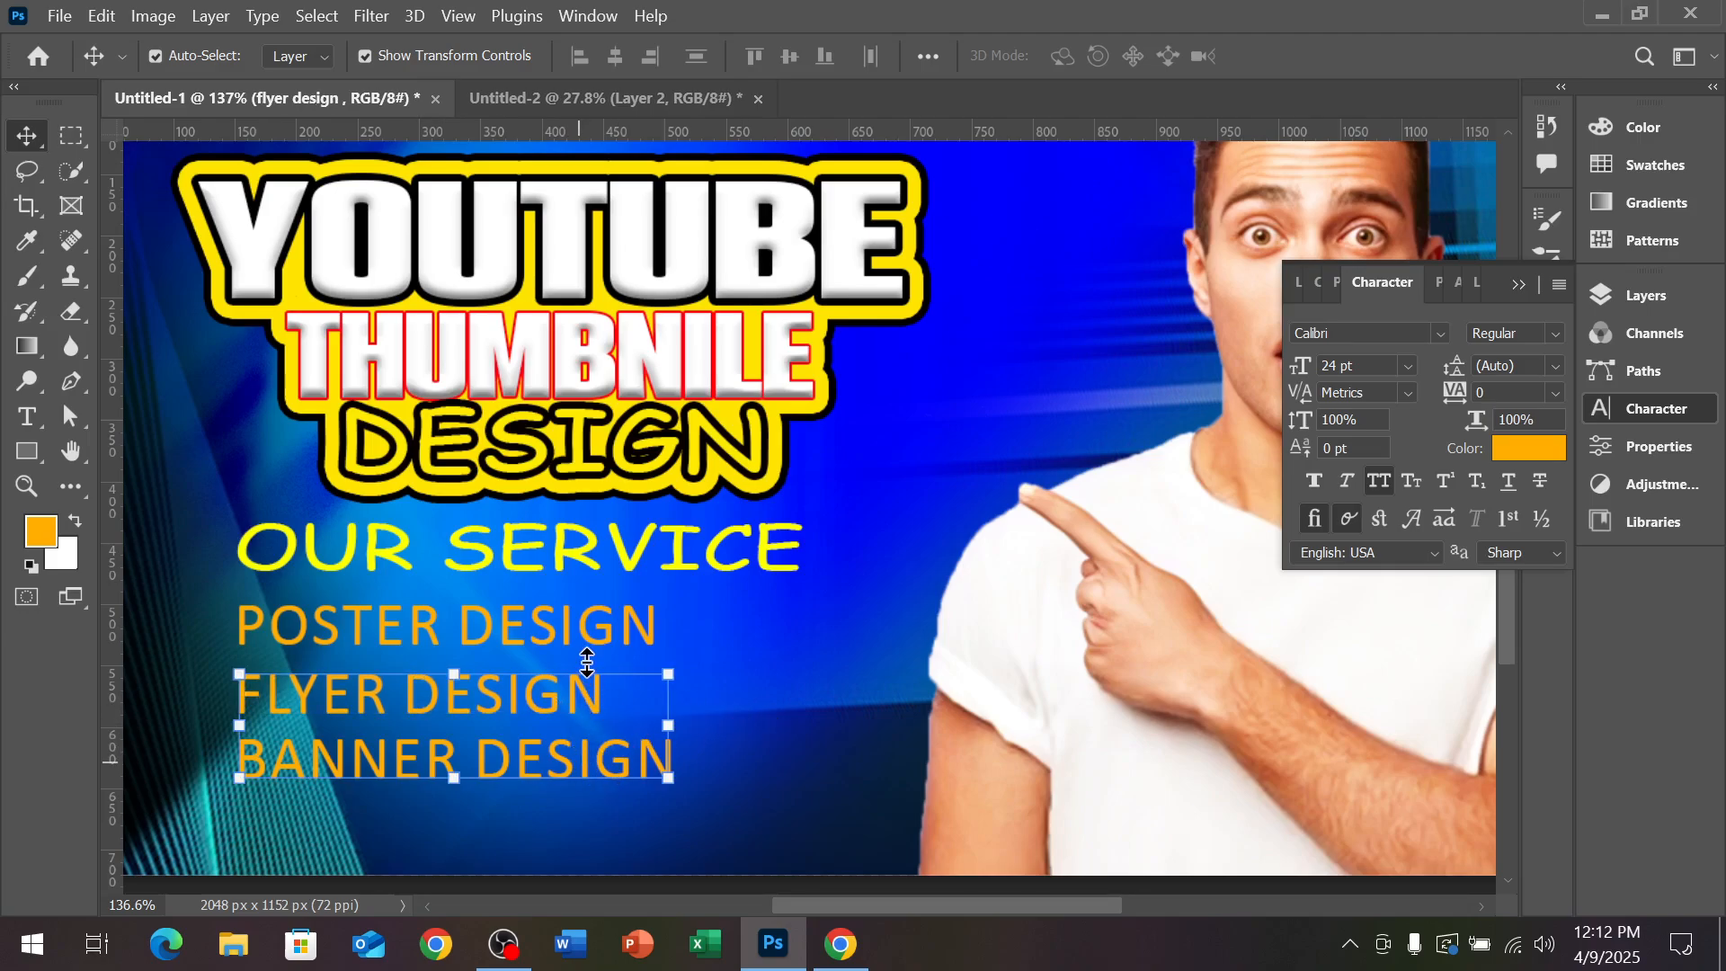
left_click(586, 640, "shift")
left_click(1518, 452)
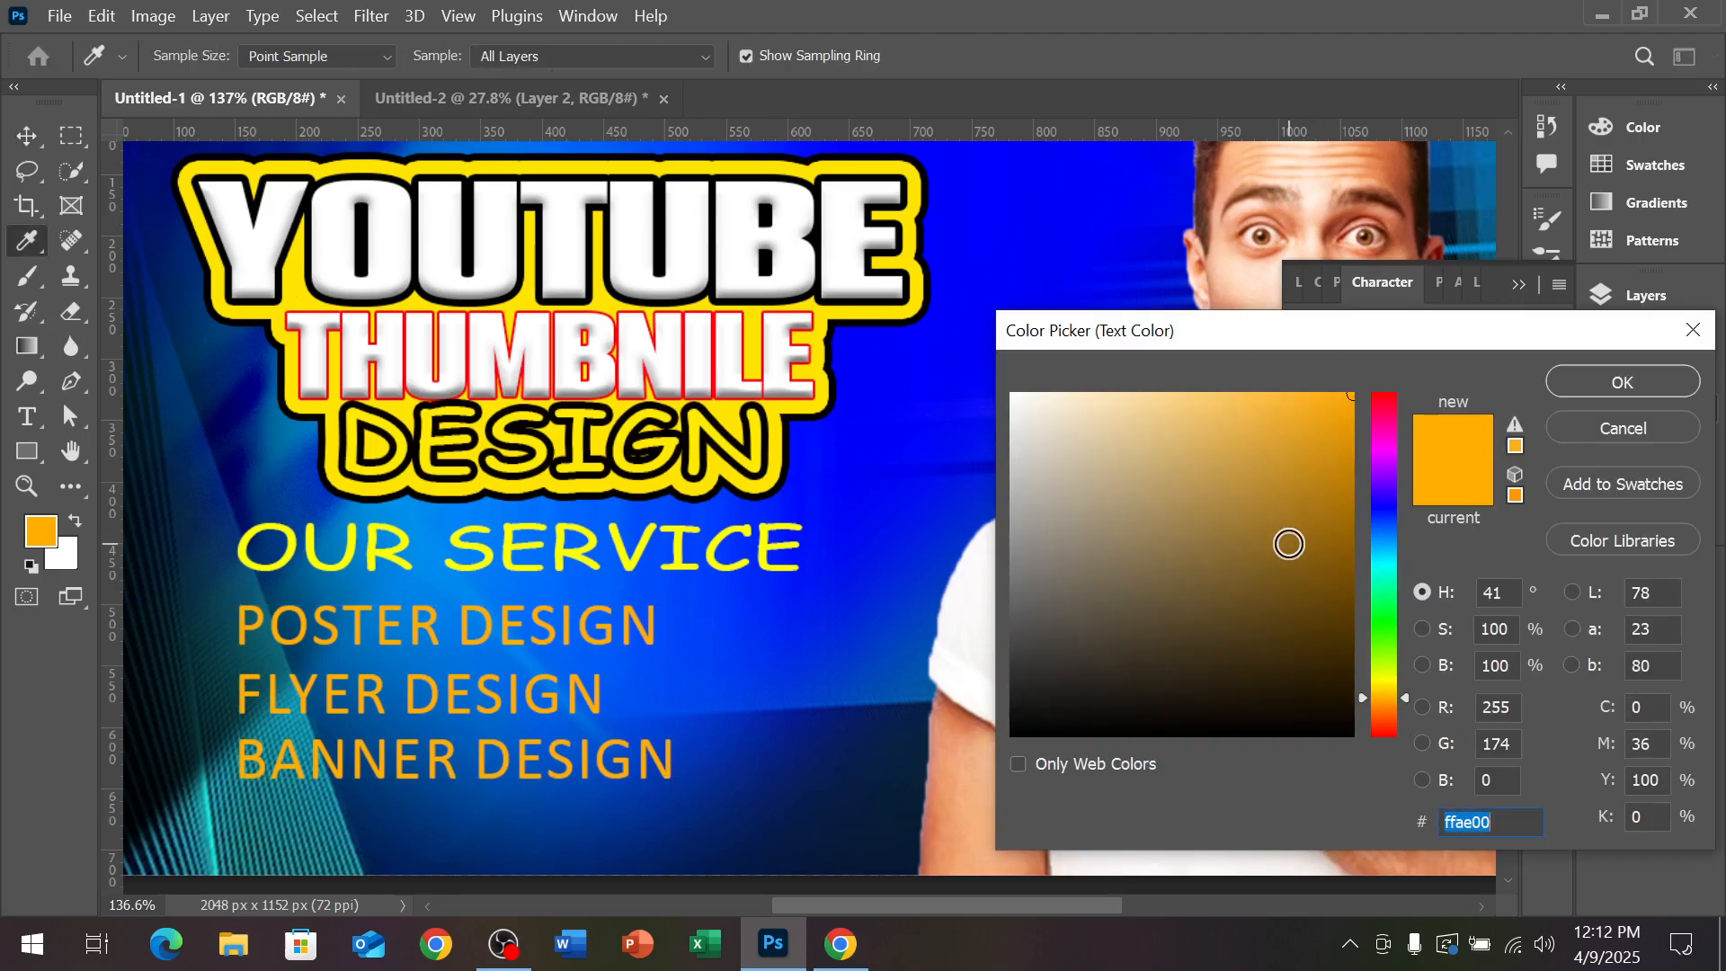
type("ffffff")
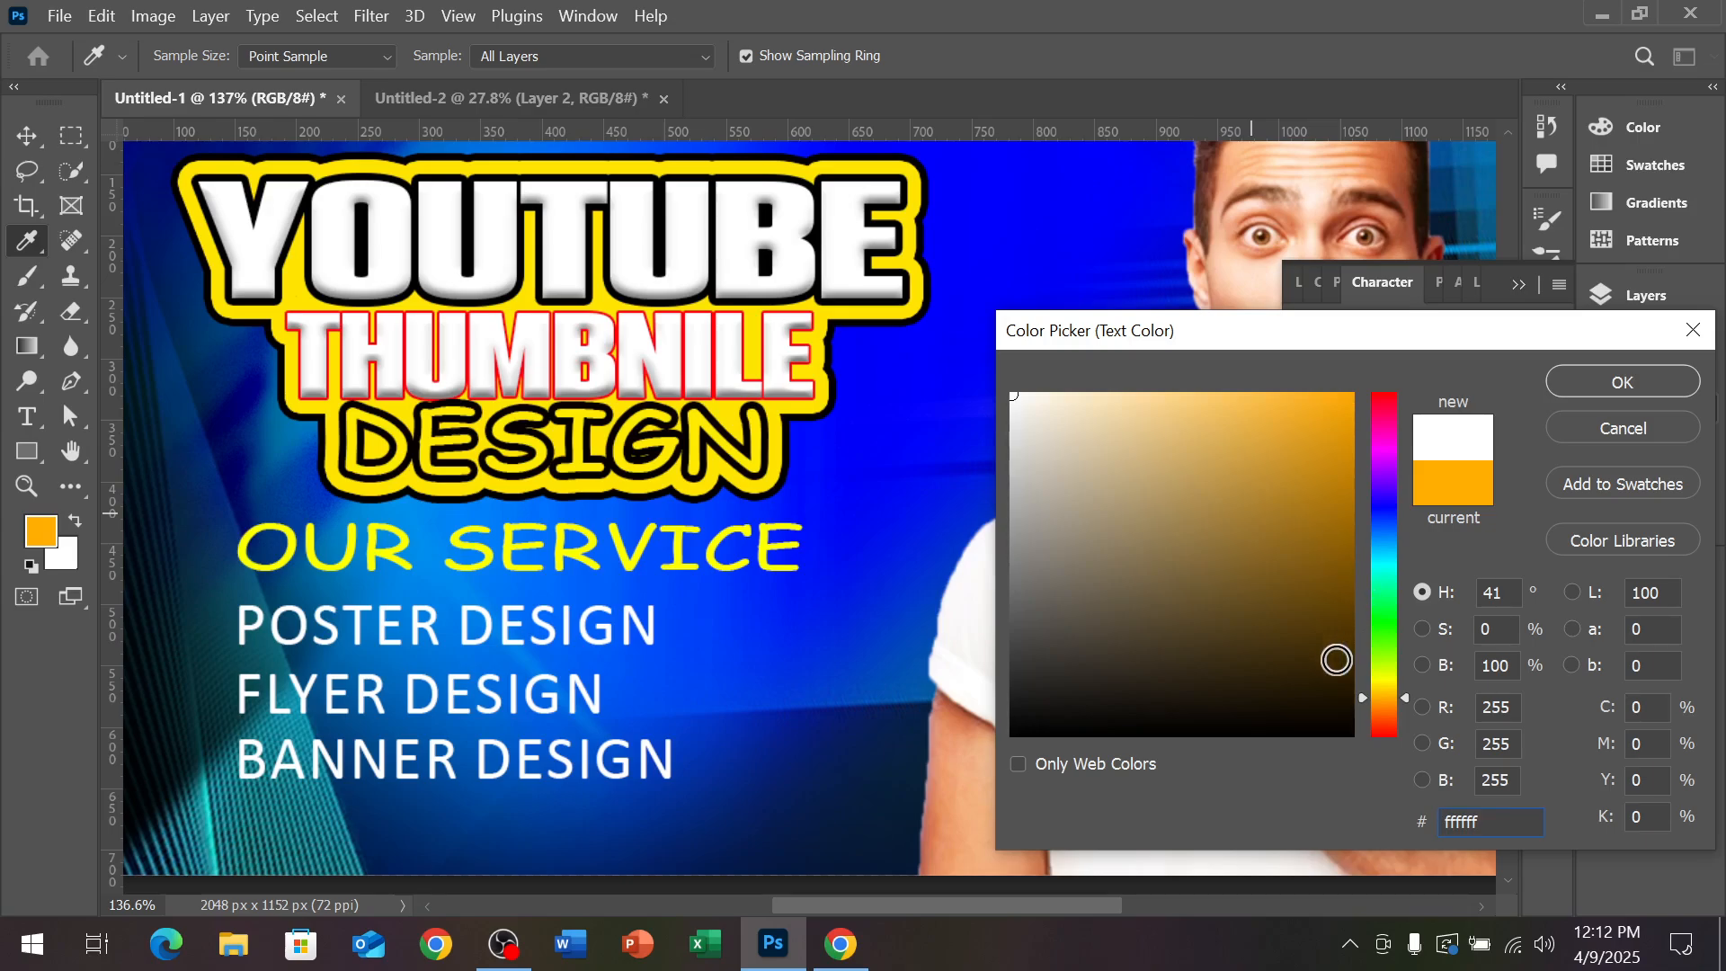
key("ctrl+a")
type("000000")
left_click(1384, 396)
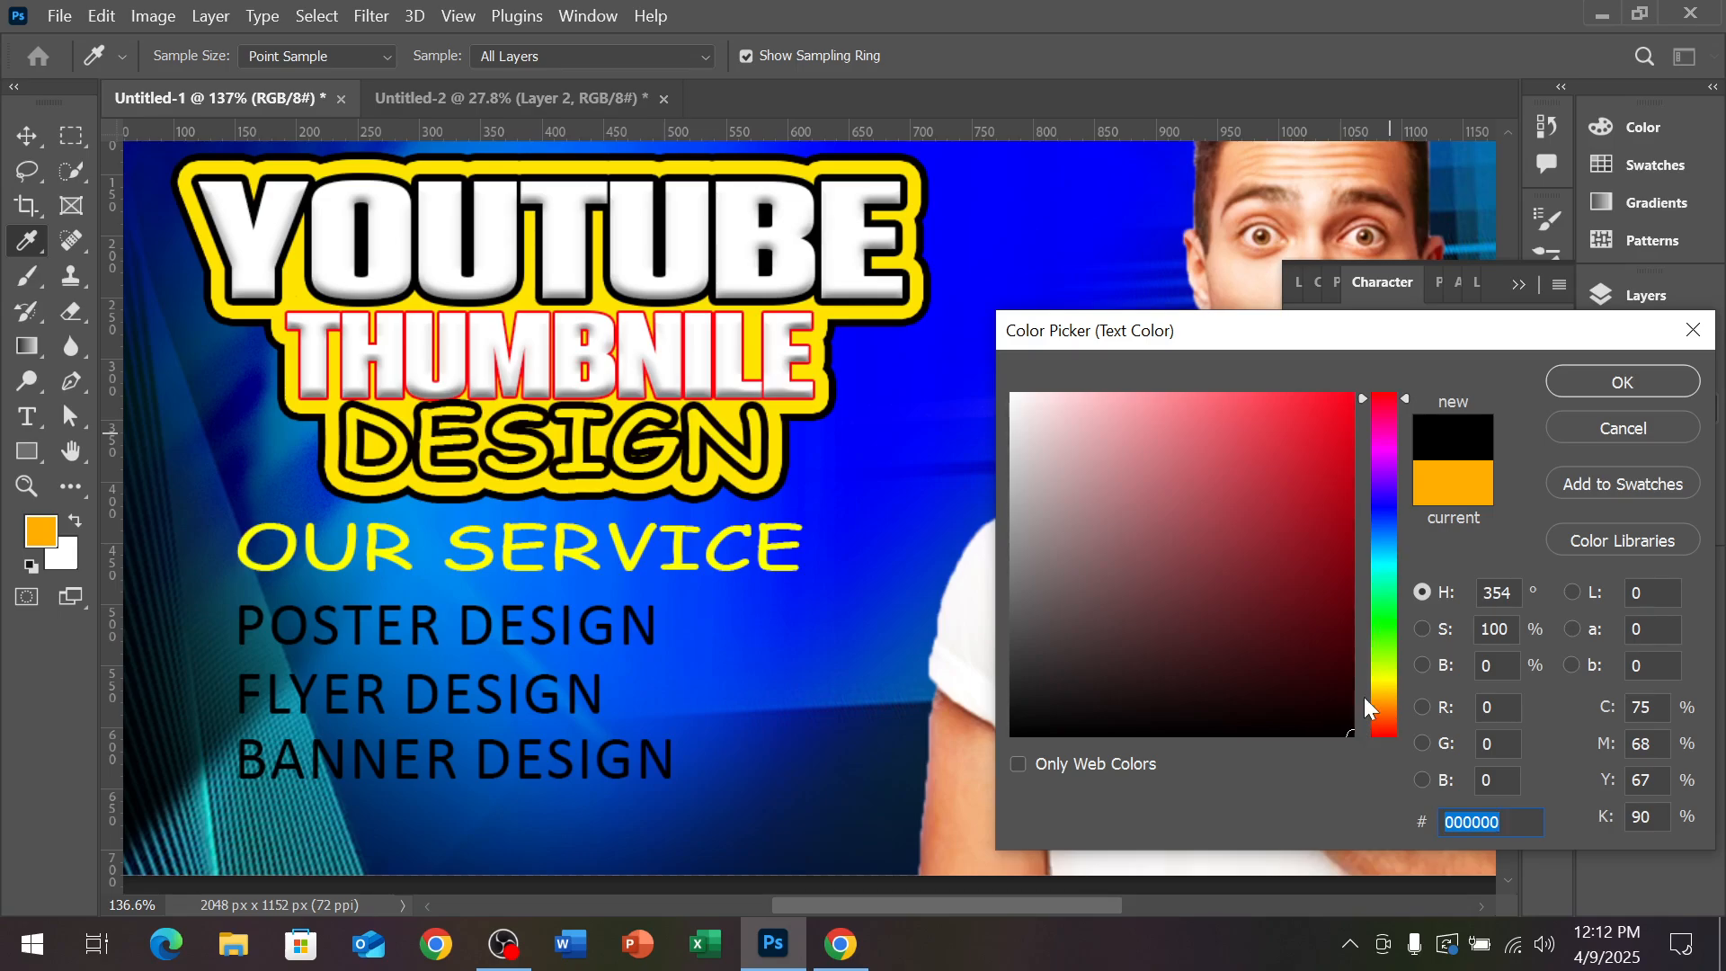
left_click(1389, 685)
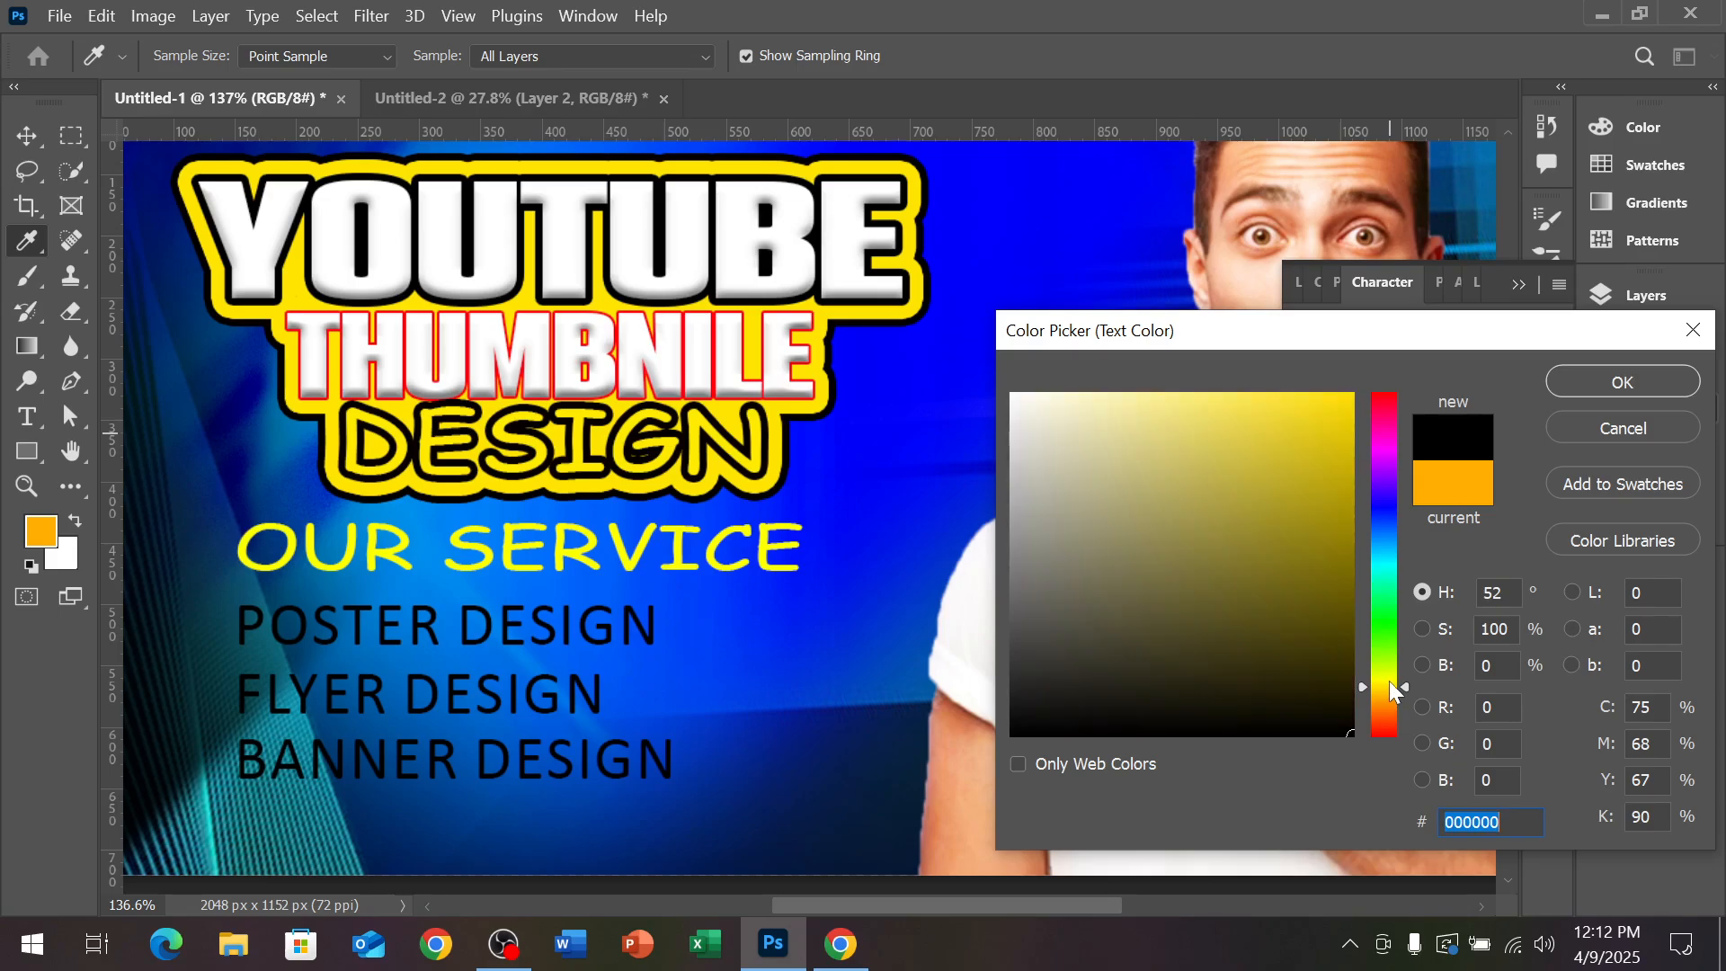
left_click_drag(1330, 519, 1358, 392)
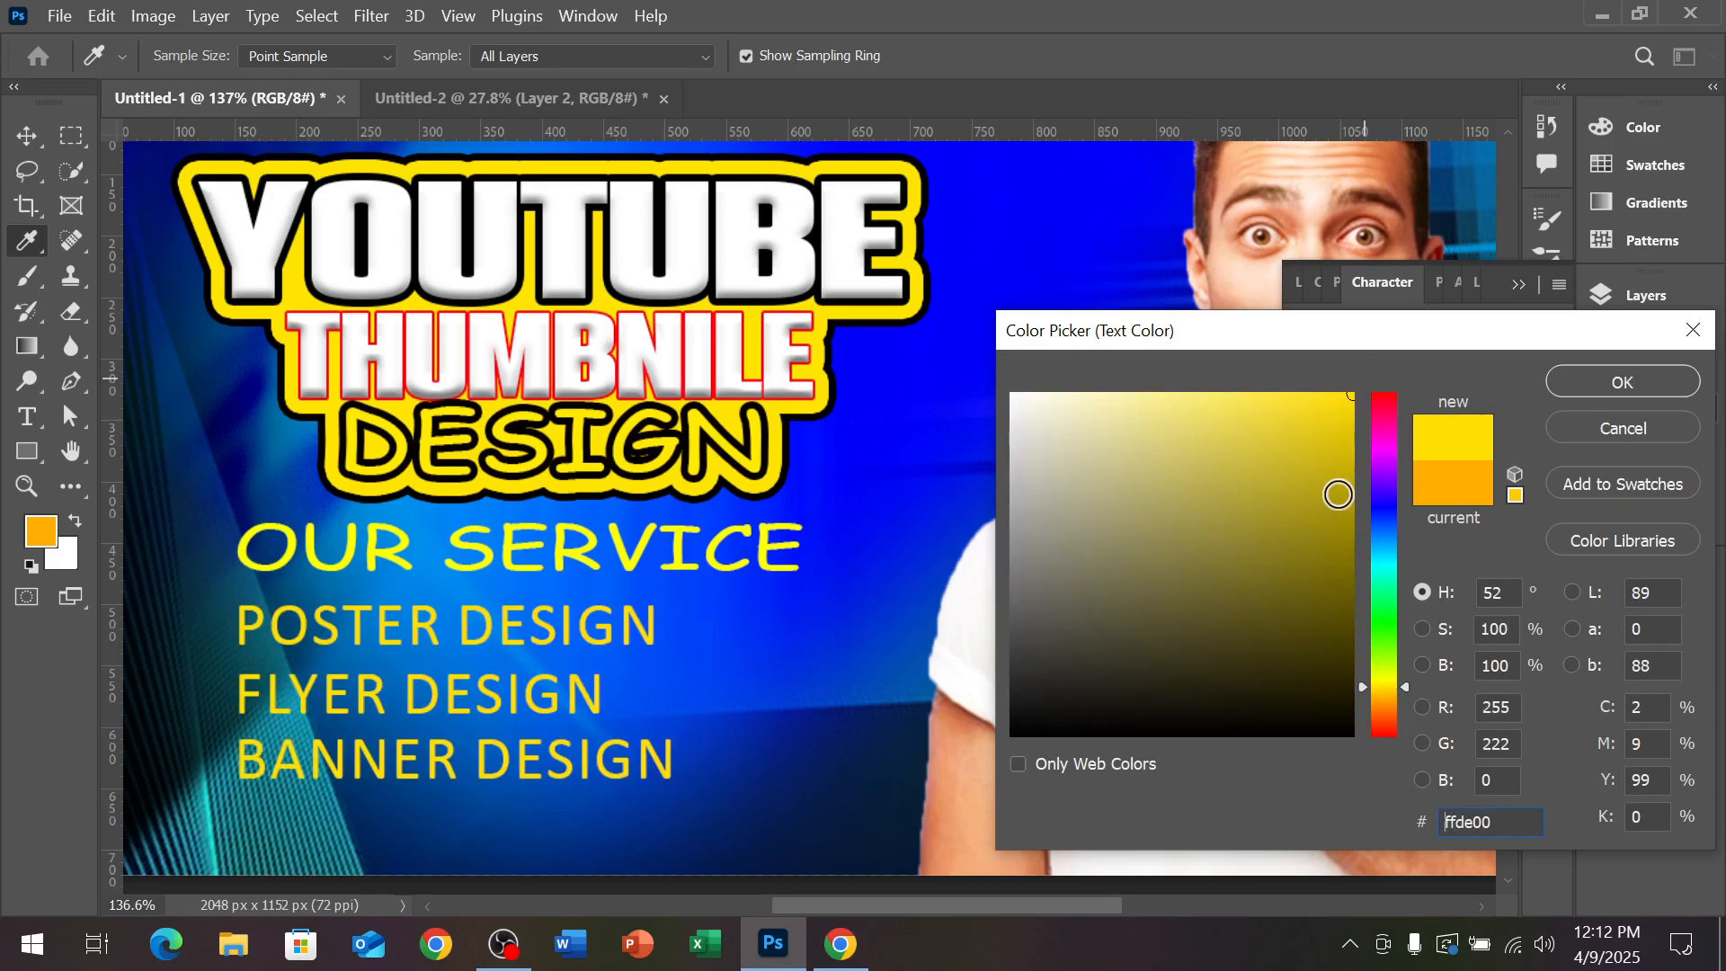
left_click(1588, 372)
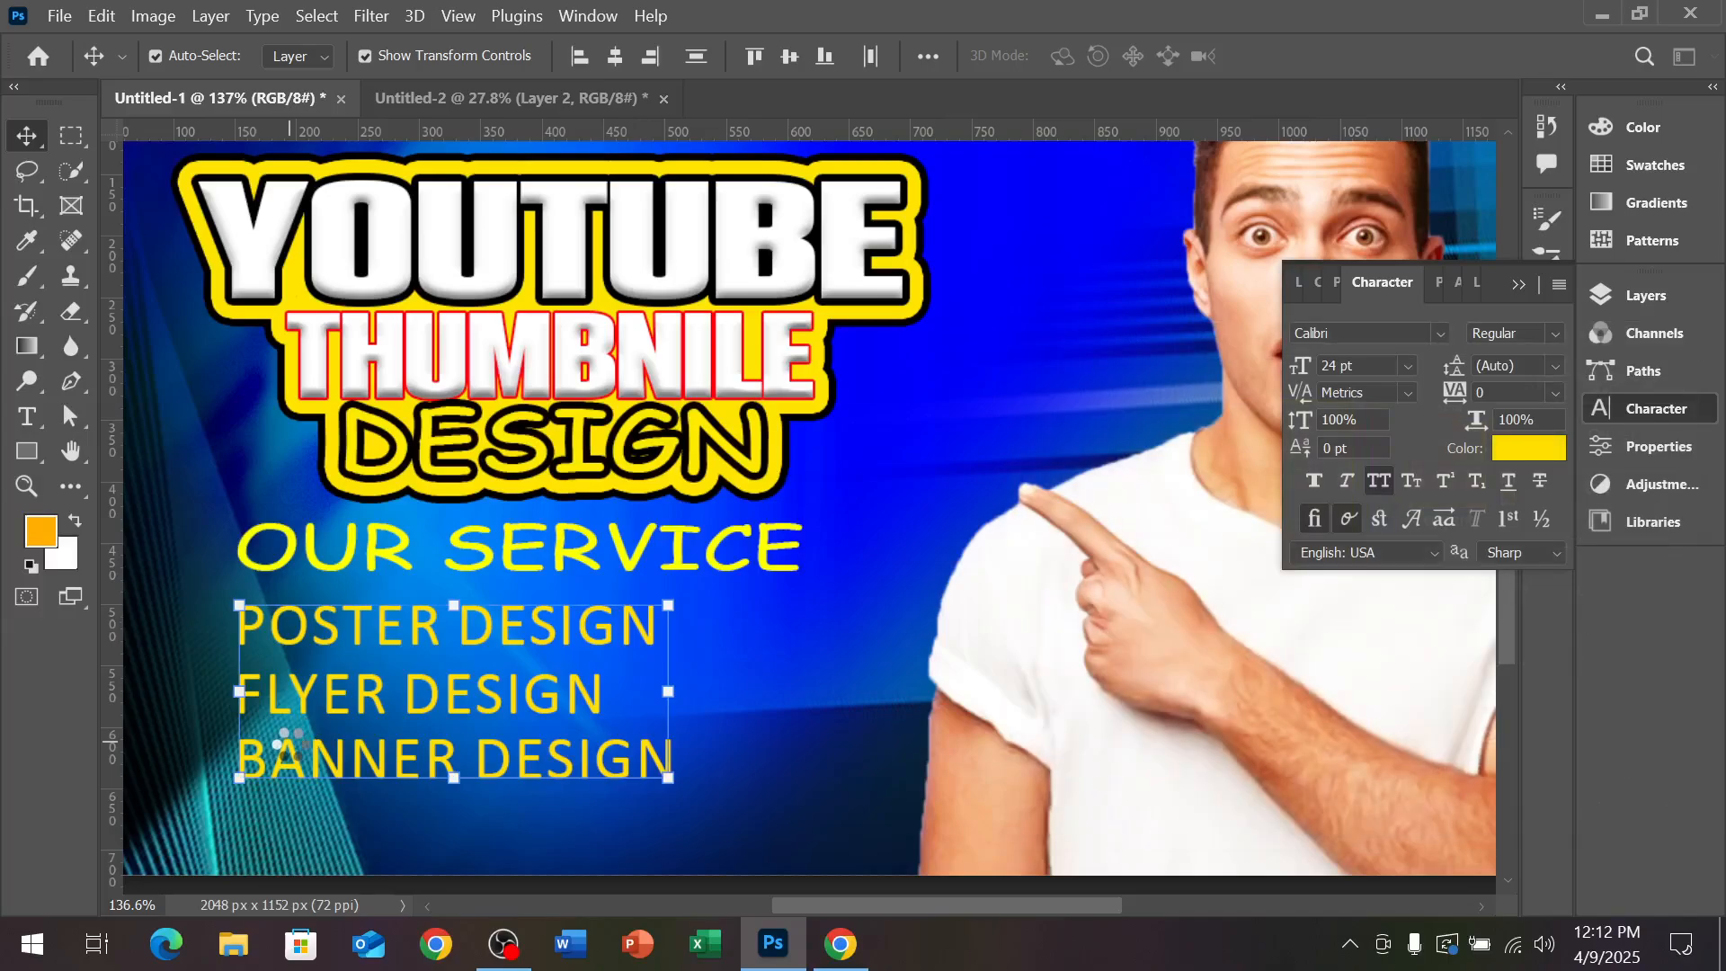
Move only the FLYER DESIGN line slightly closer to the POSTER DESIGN line above it
scroll(314, 744, "up", 3)
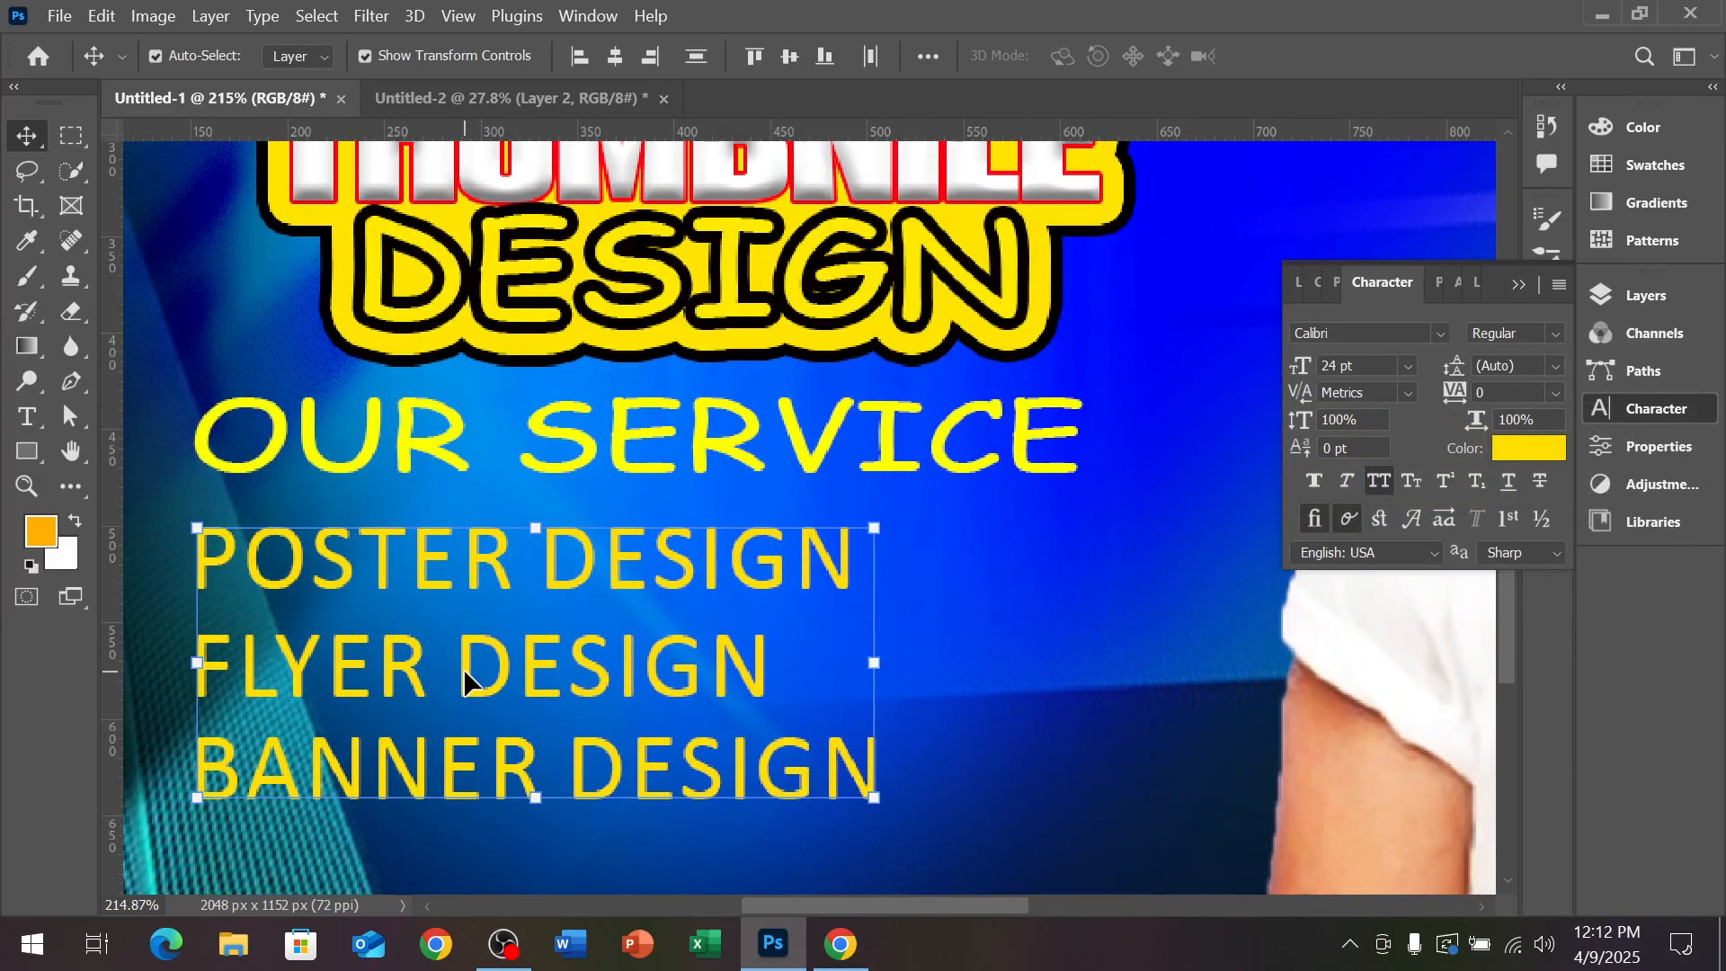
key("F7")
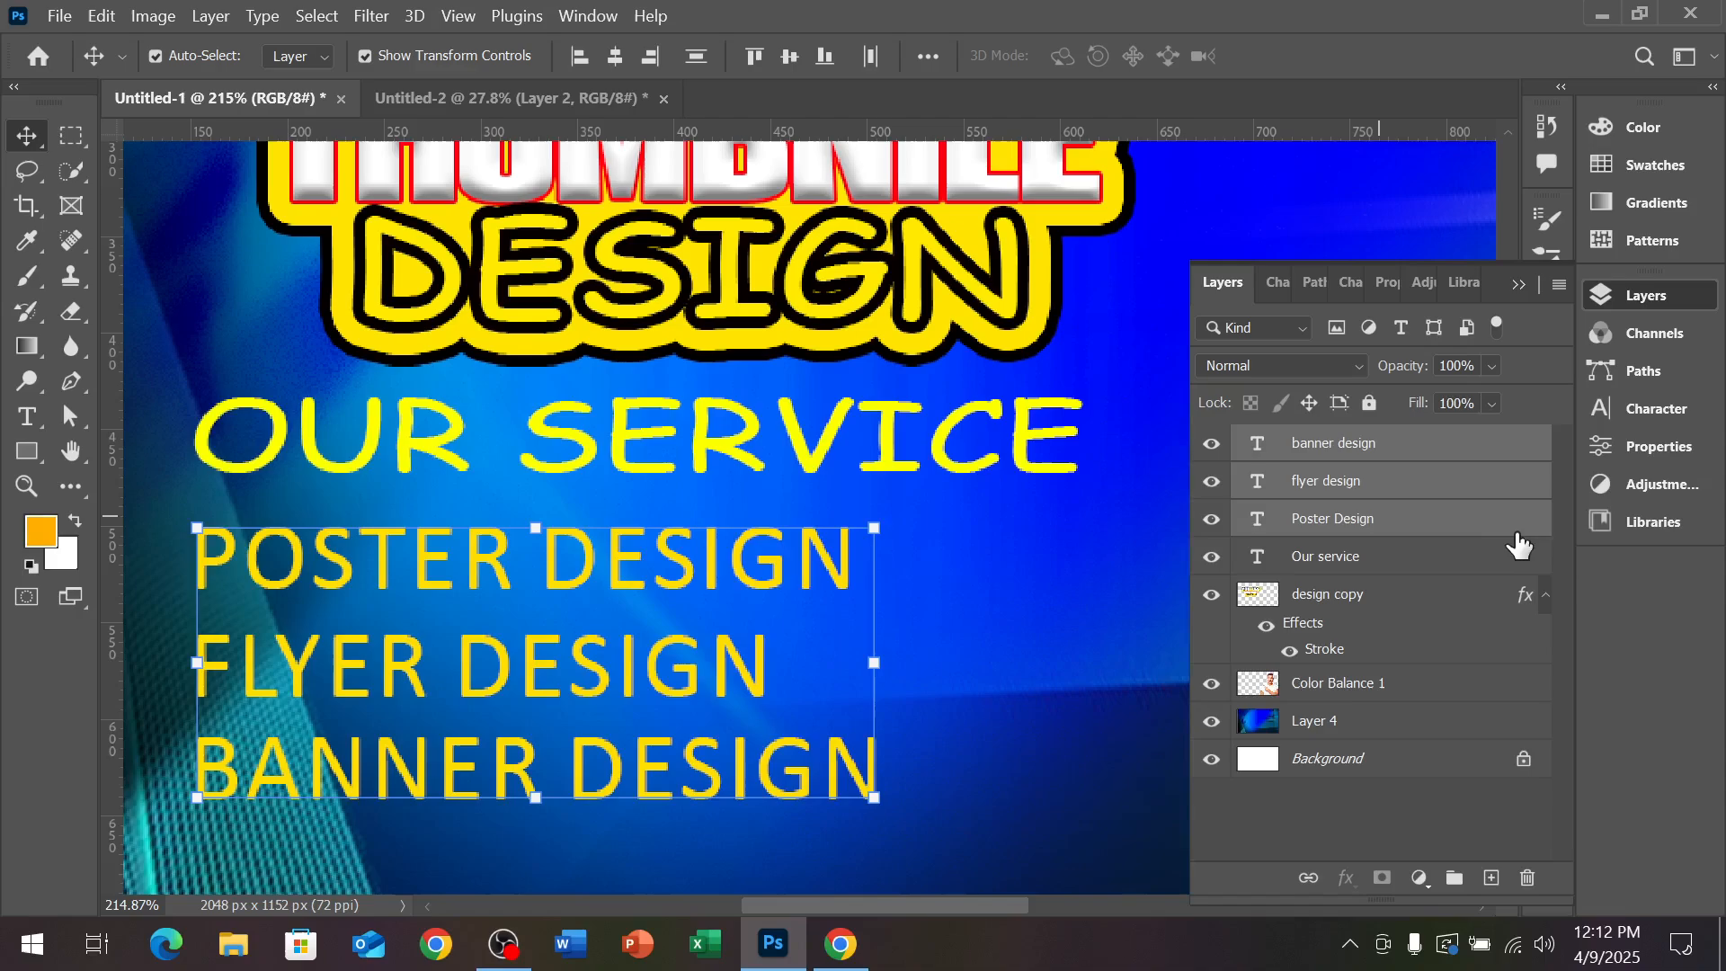
left_click(1366, 486)
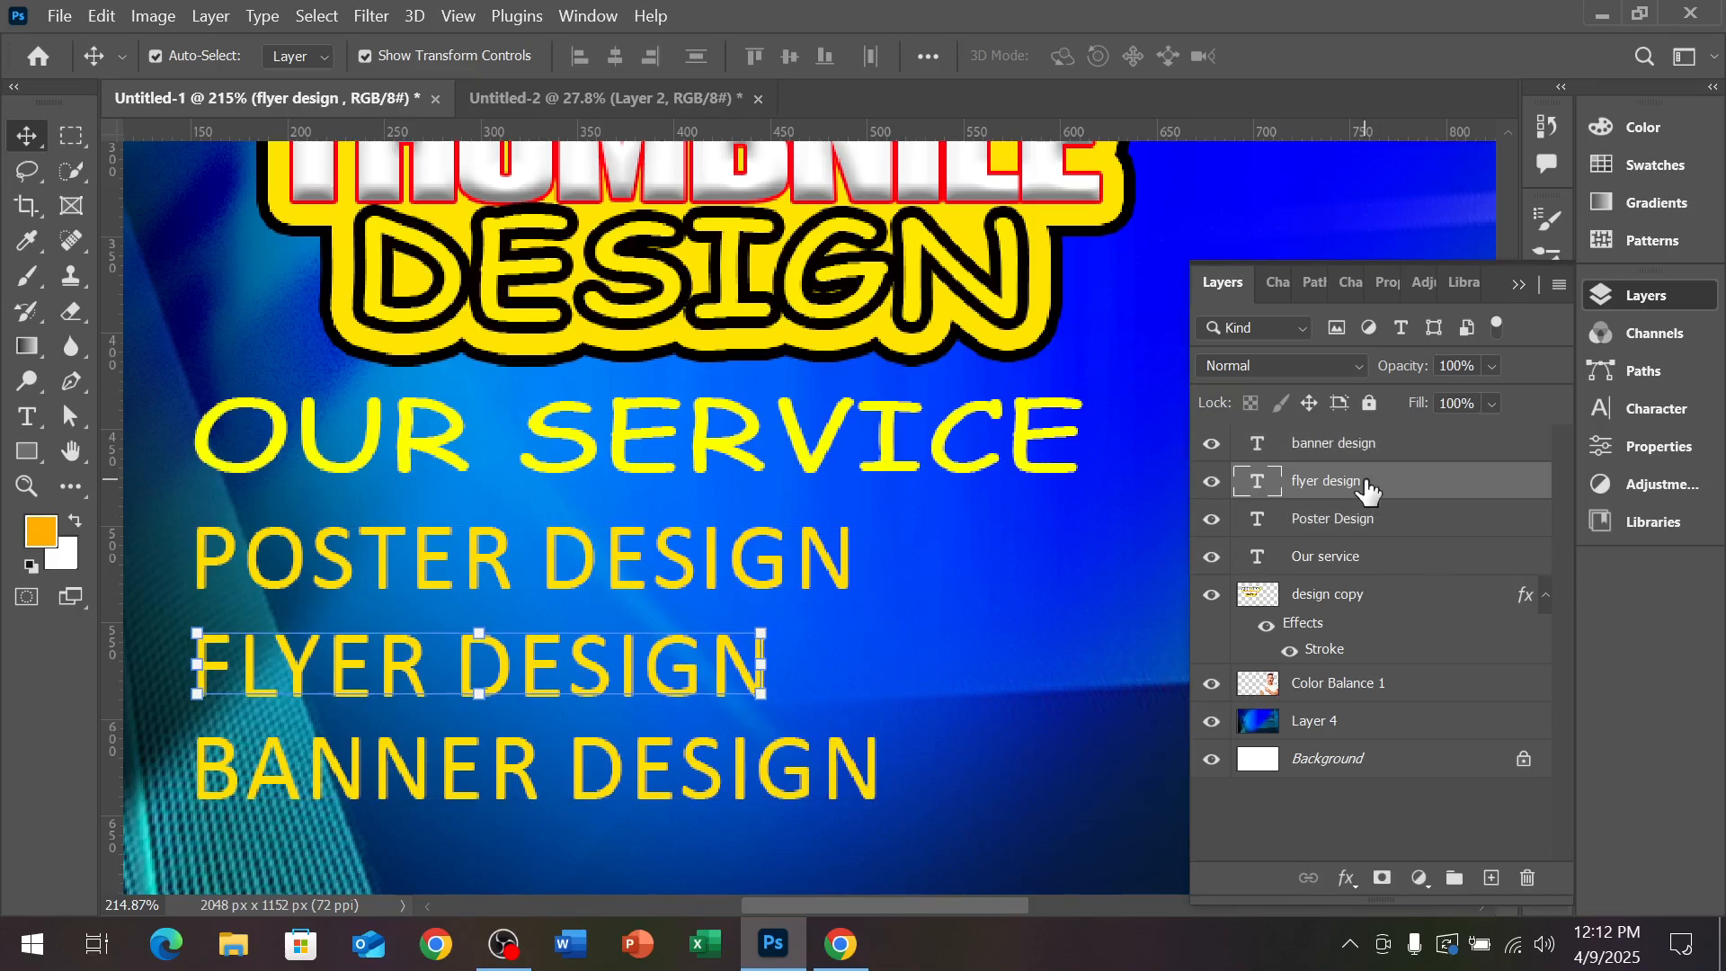
left_click(1070, 620)
scroll(1068, 618, "down", 2)
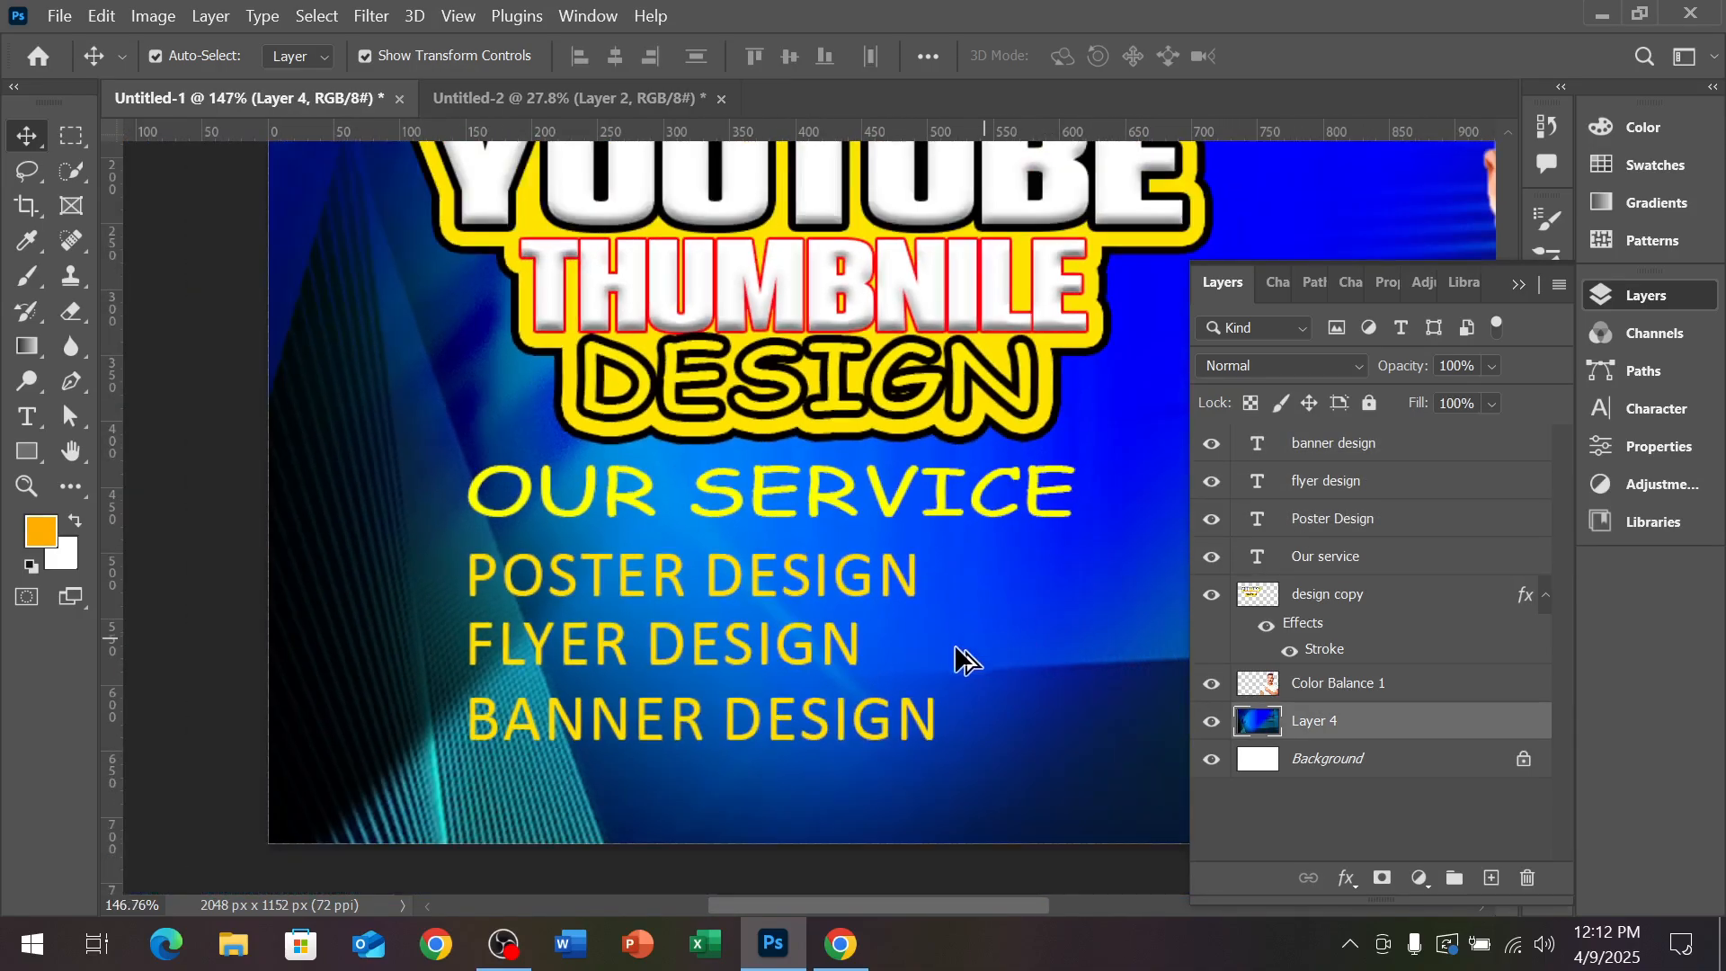
Draw a small circle about 14 px wide with the Ellipse tool just before the POSTER DESIGN line
left_click(270, 554)
scroll(440, 617, "up", 3)
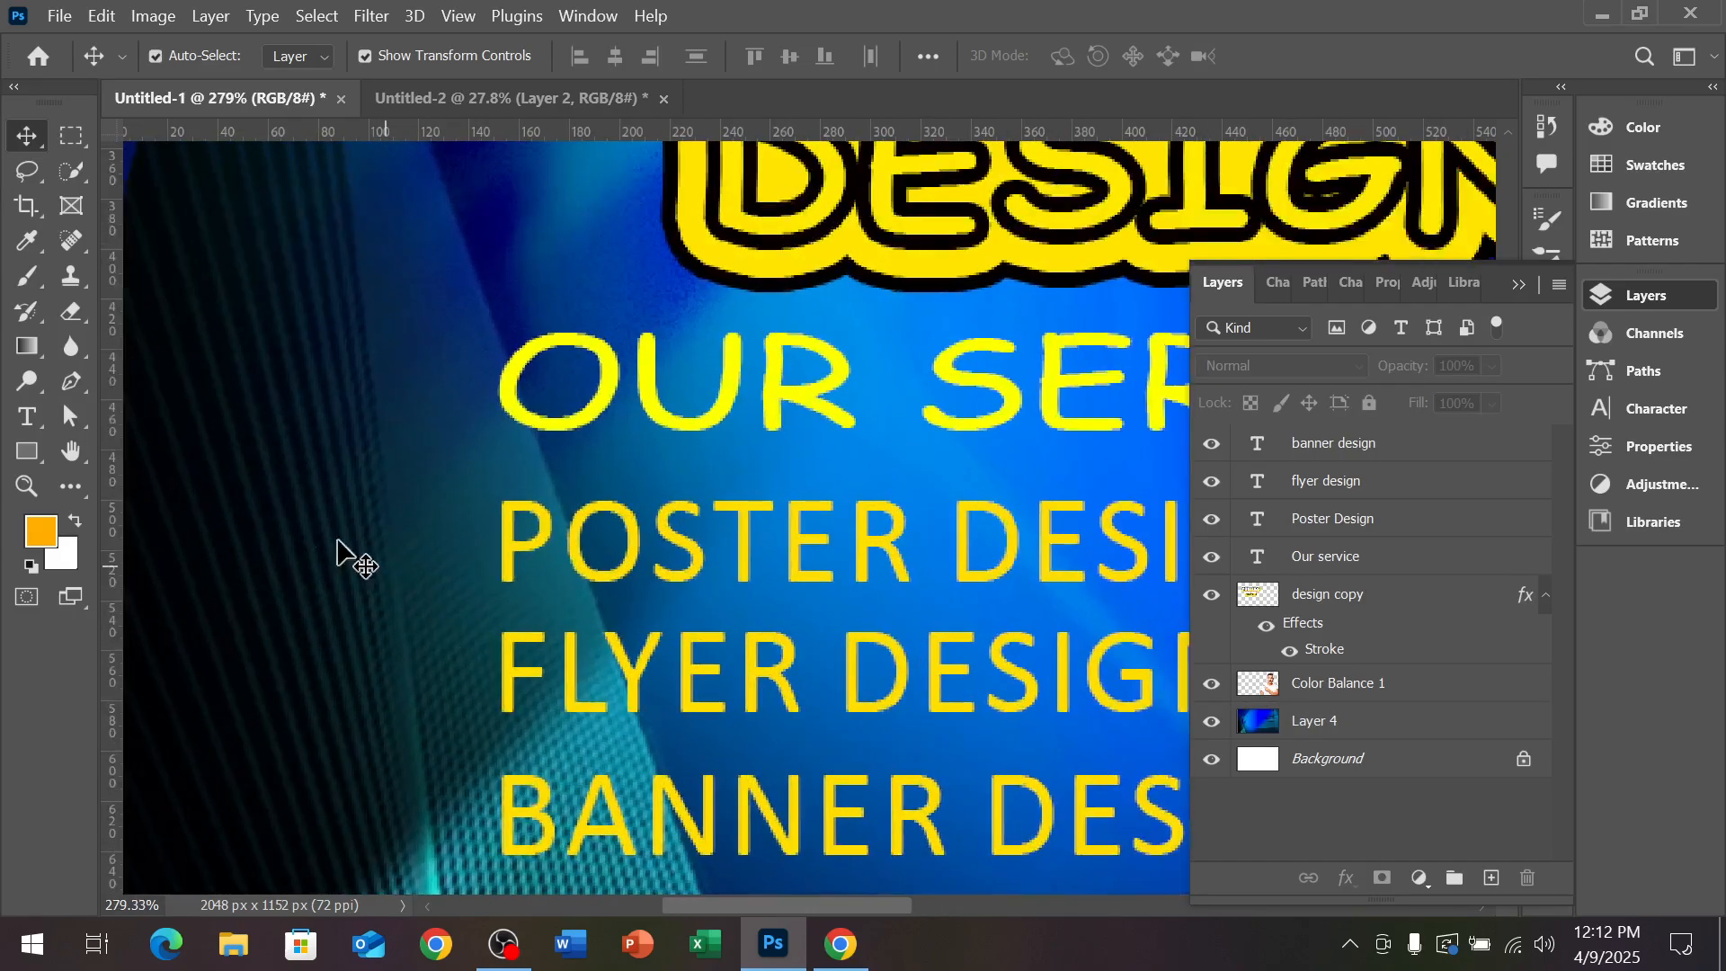
left_click(35, 455)
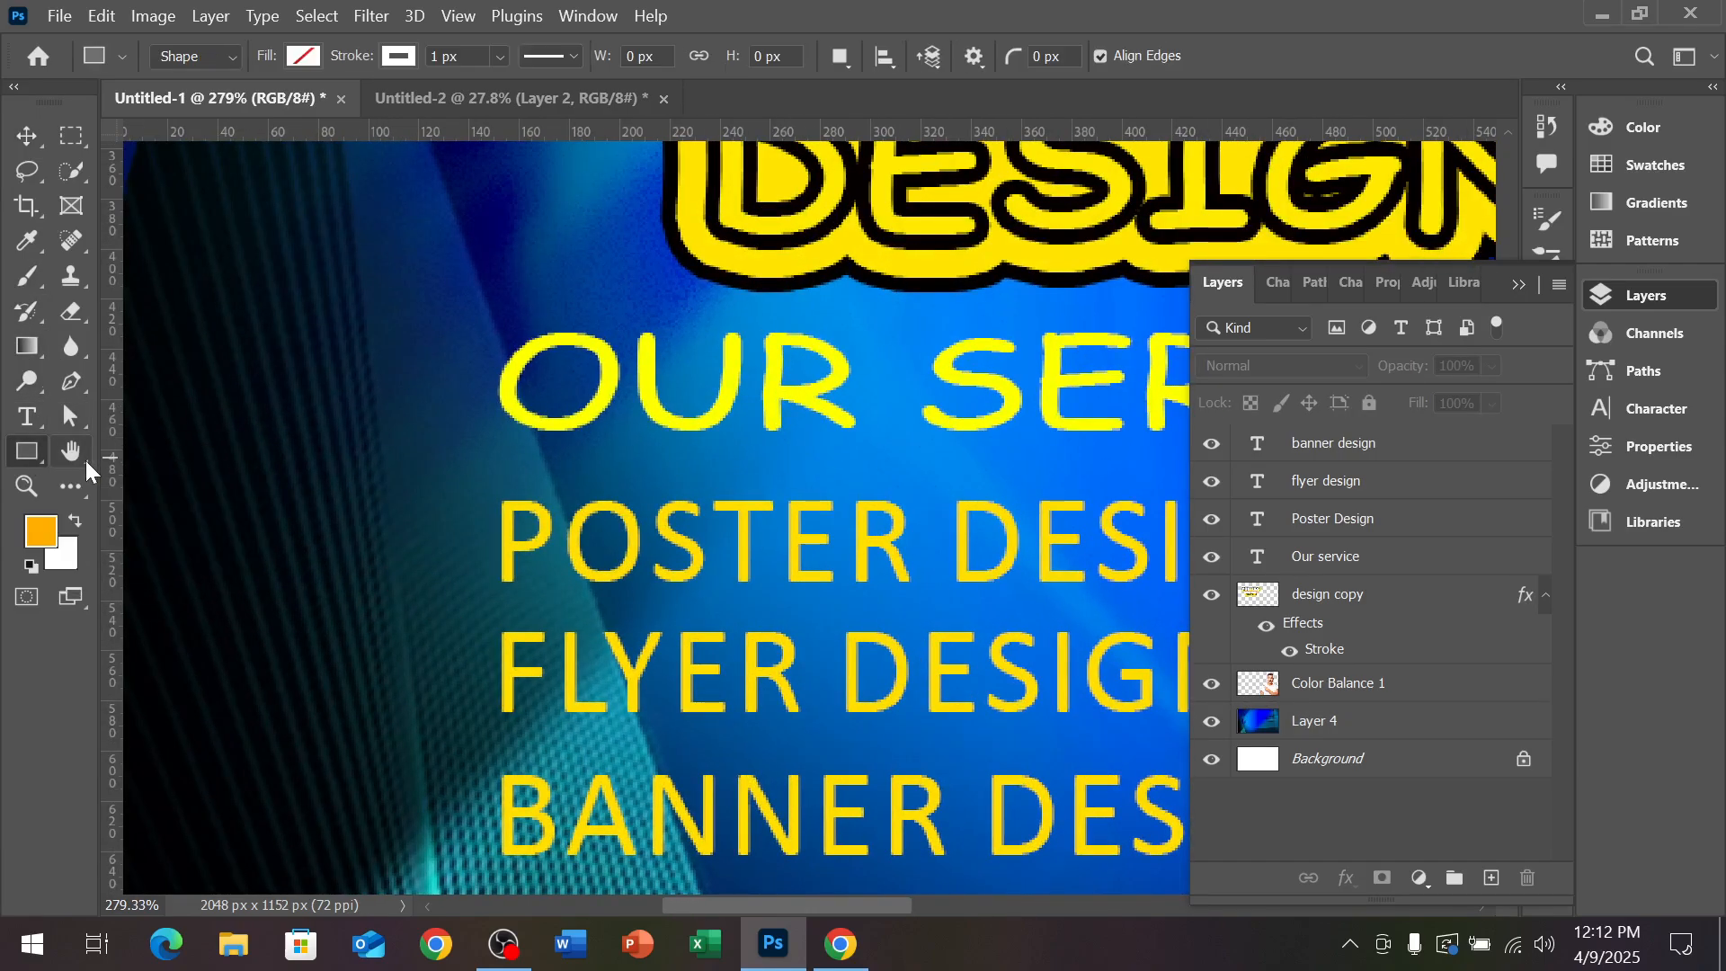
right_click(28, 454)
left_click(221, 482)
left_click_drag(415, 525, 457, 561)
left_click(26, 144)
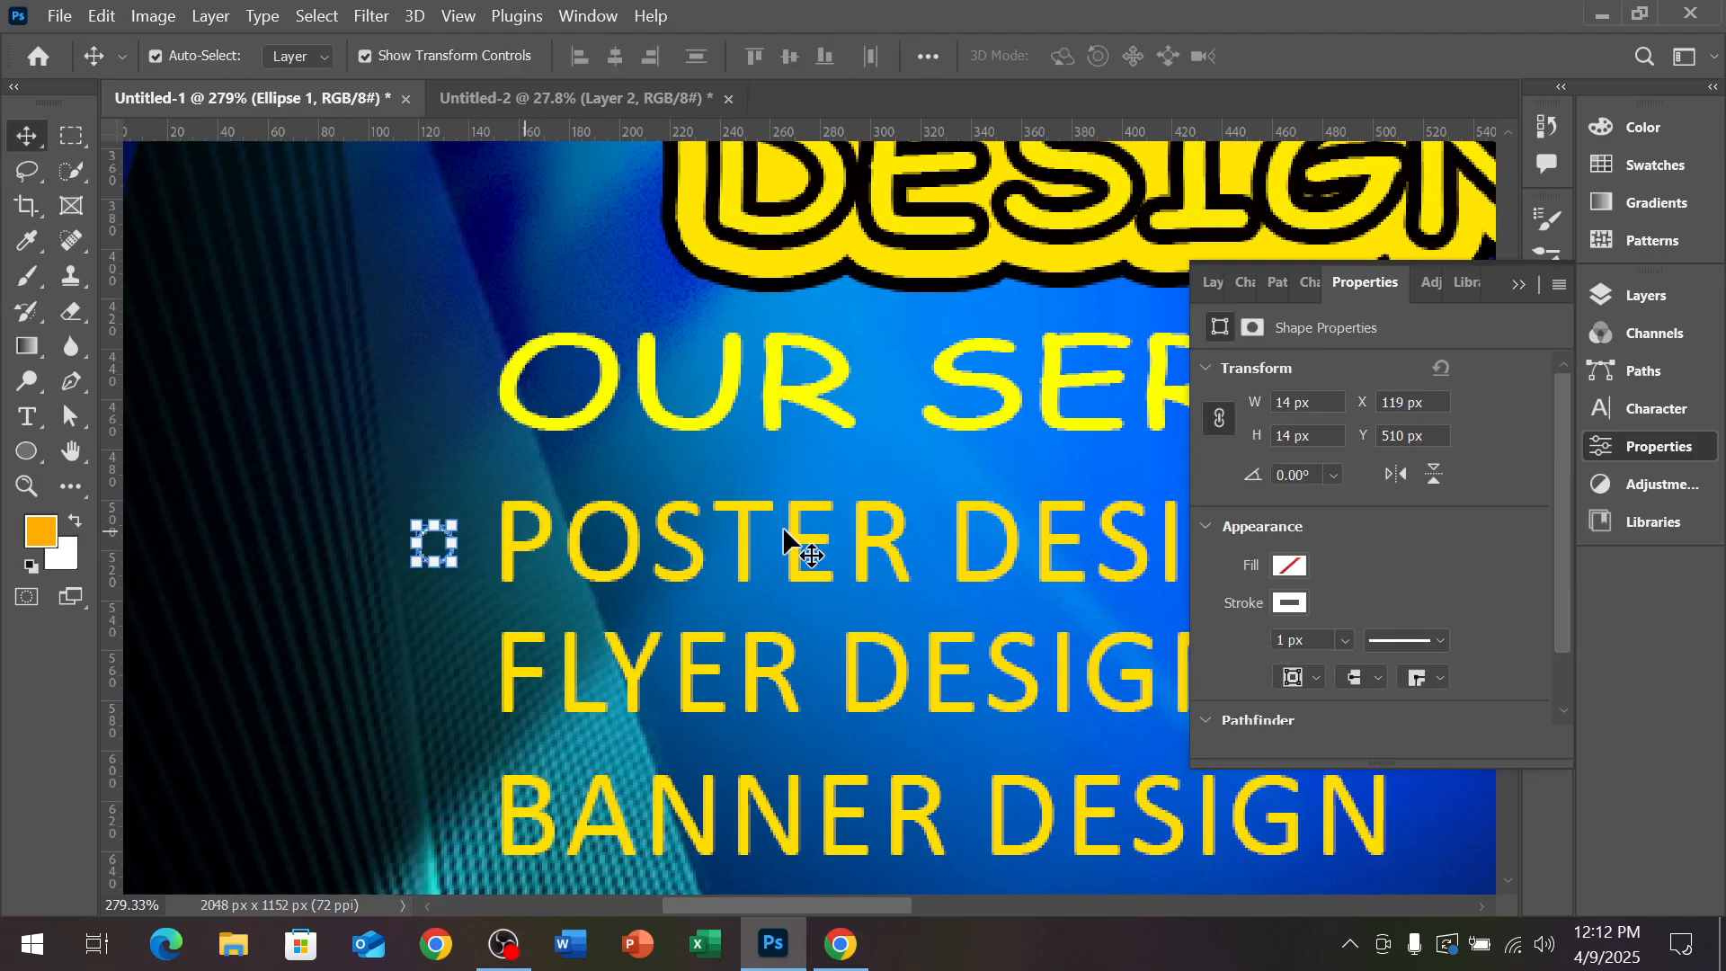
Remove the small circle's stroke and fill it with the recently used yellow
key("F7")
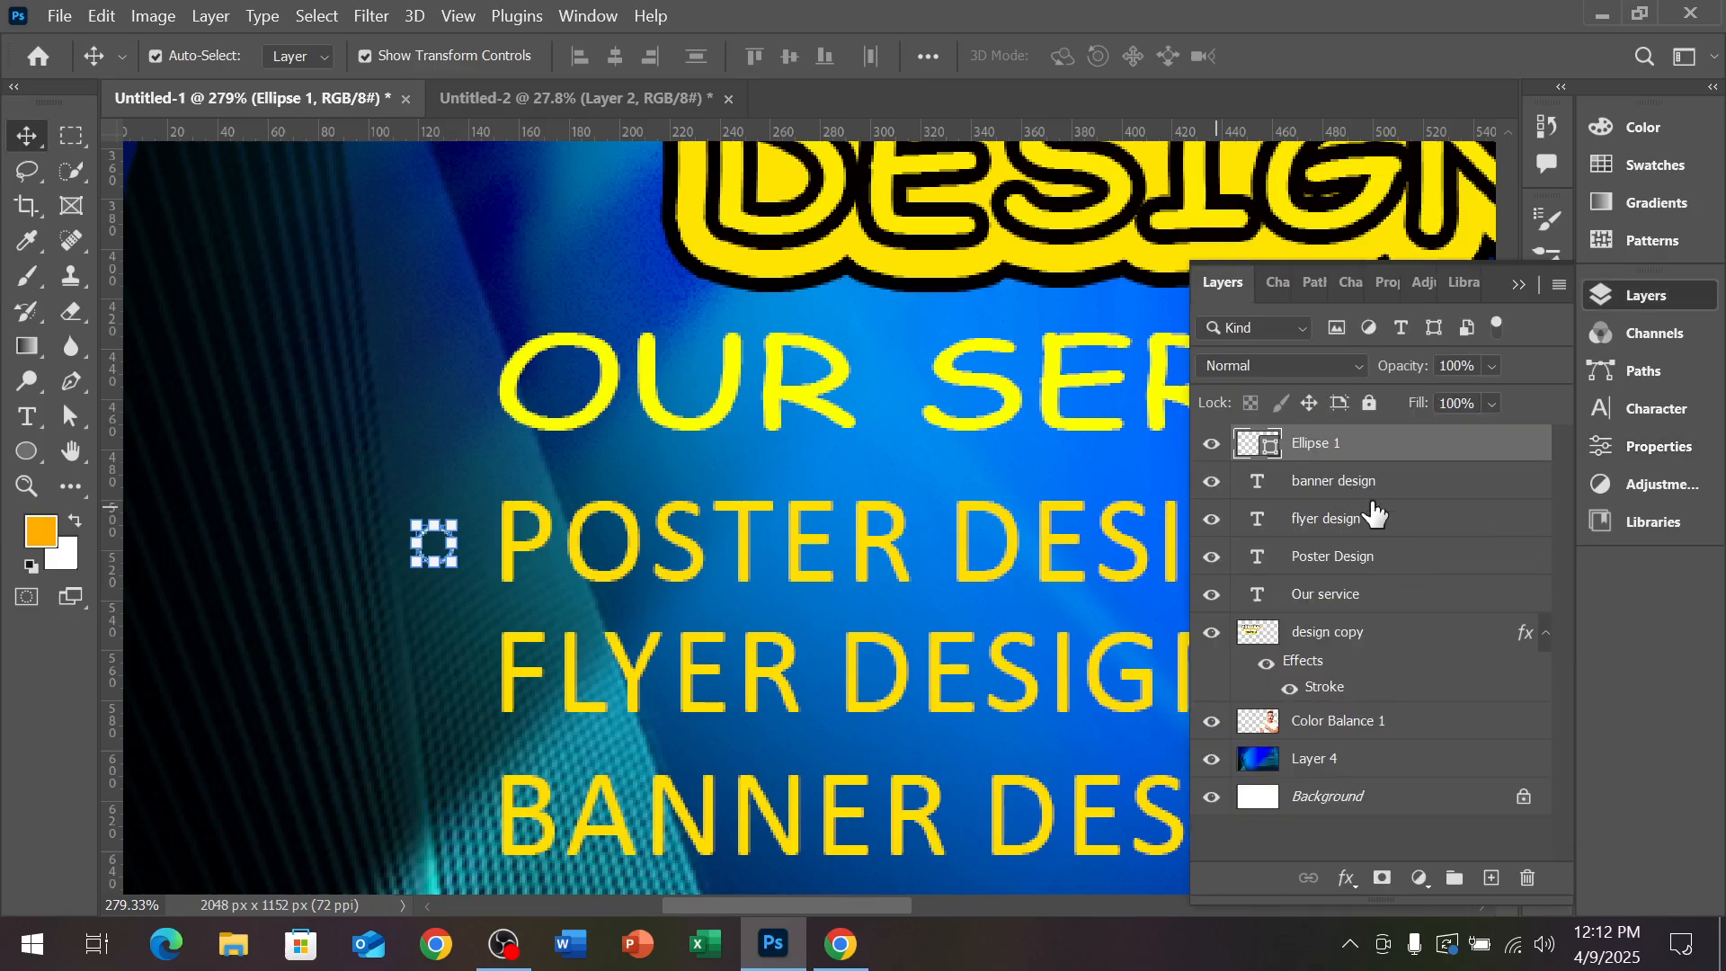
left_click(26, 452)
left_click(398, 56)
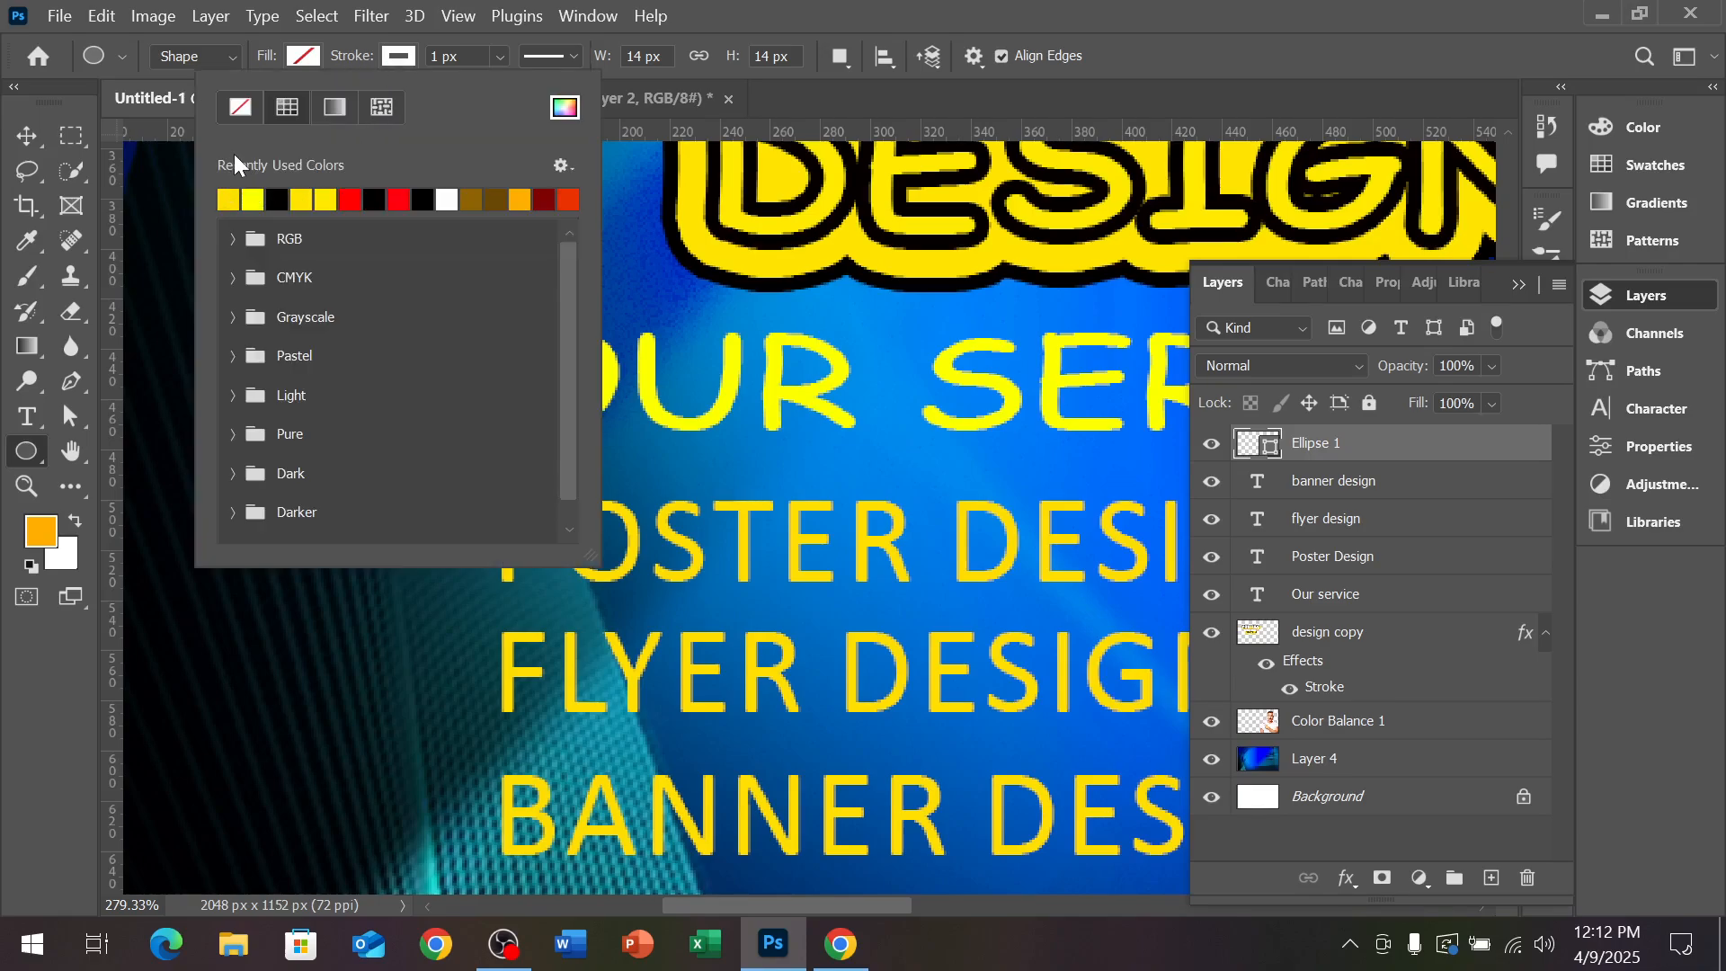
left_click(241, 108)
left_click(305, 55)
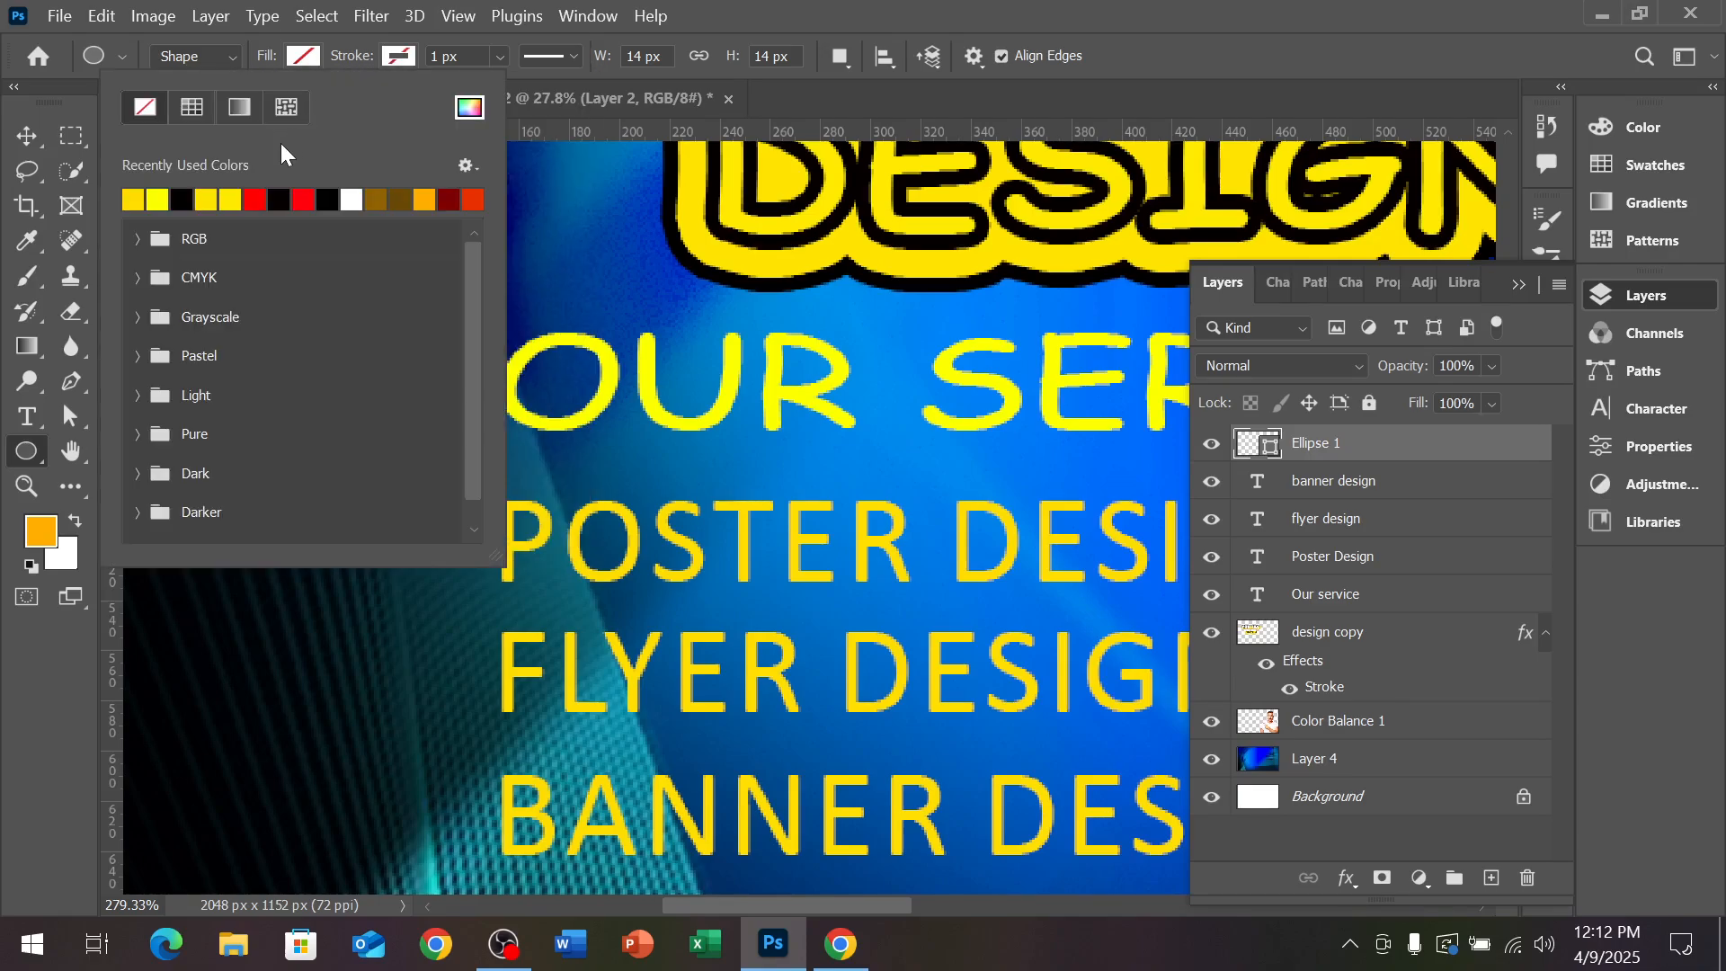
left_click(205, 198)
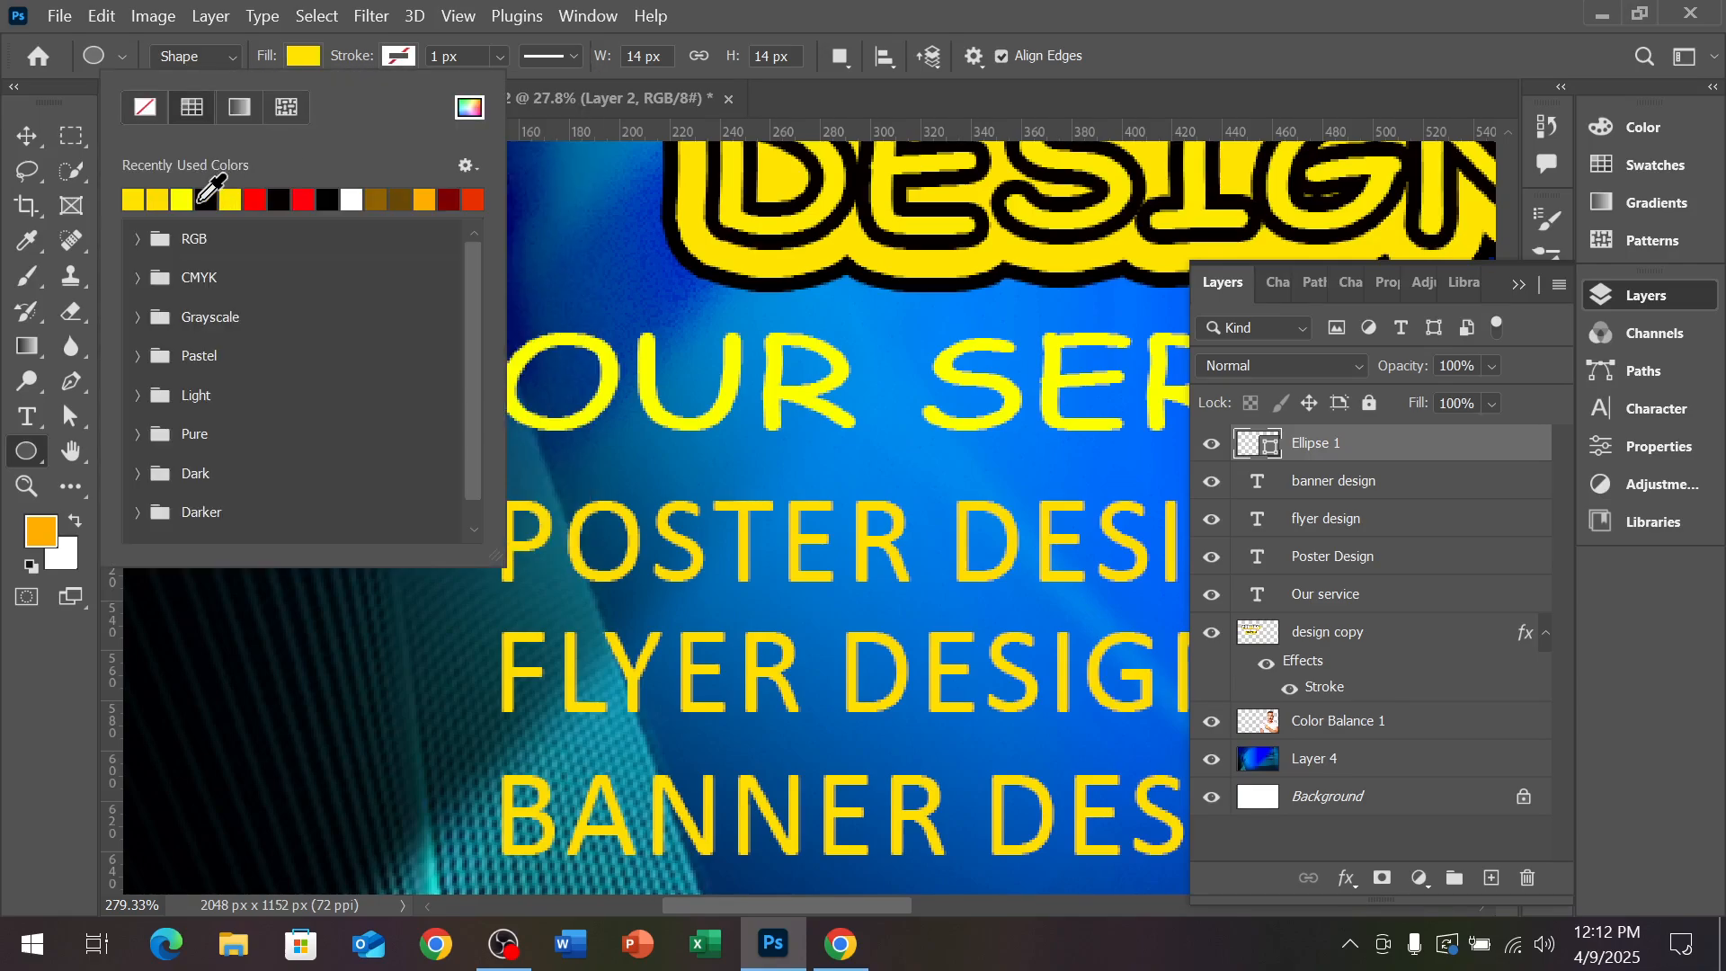
left_click(26, 140)
Duplicate the yellow bullet circle straight down to sit before the FLYER DESIGN and BANNER DESIGN lines
scroll(450, 566, "up", 4)
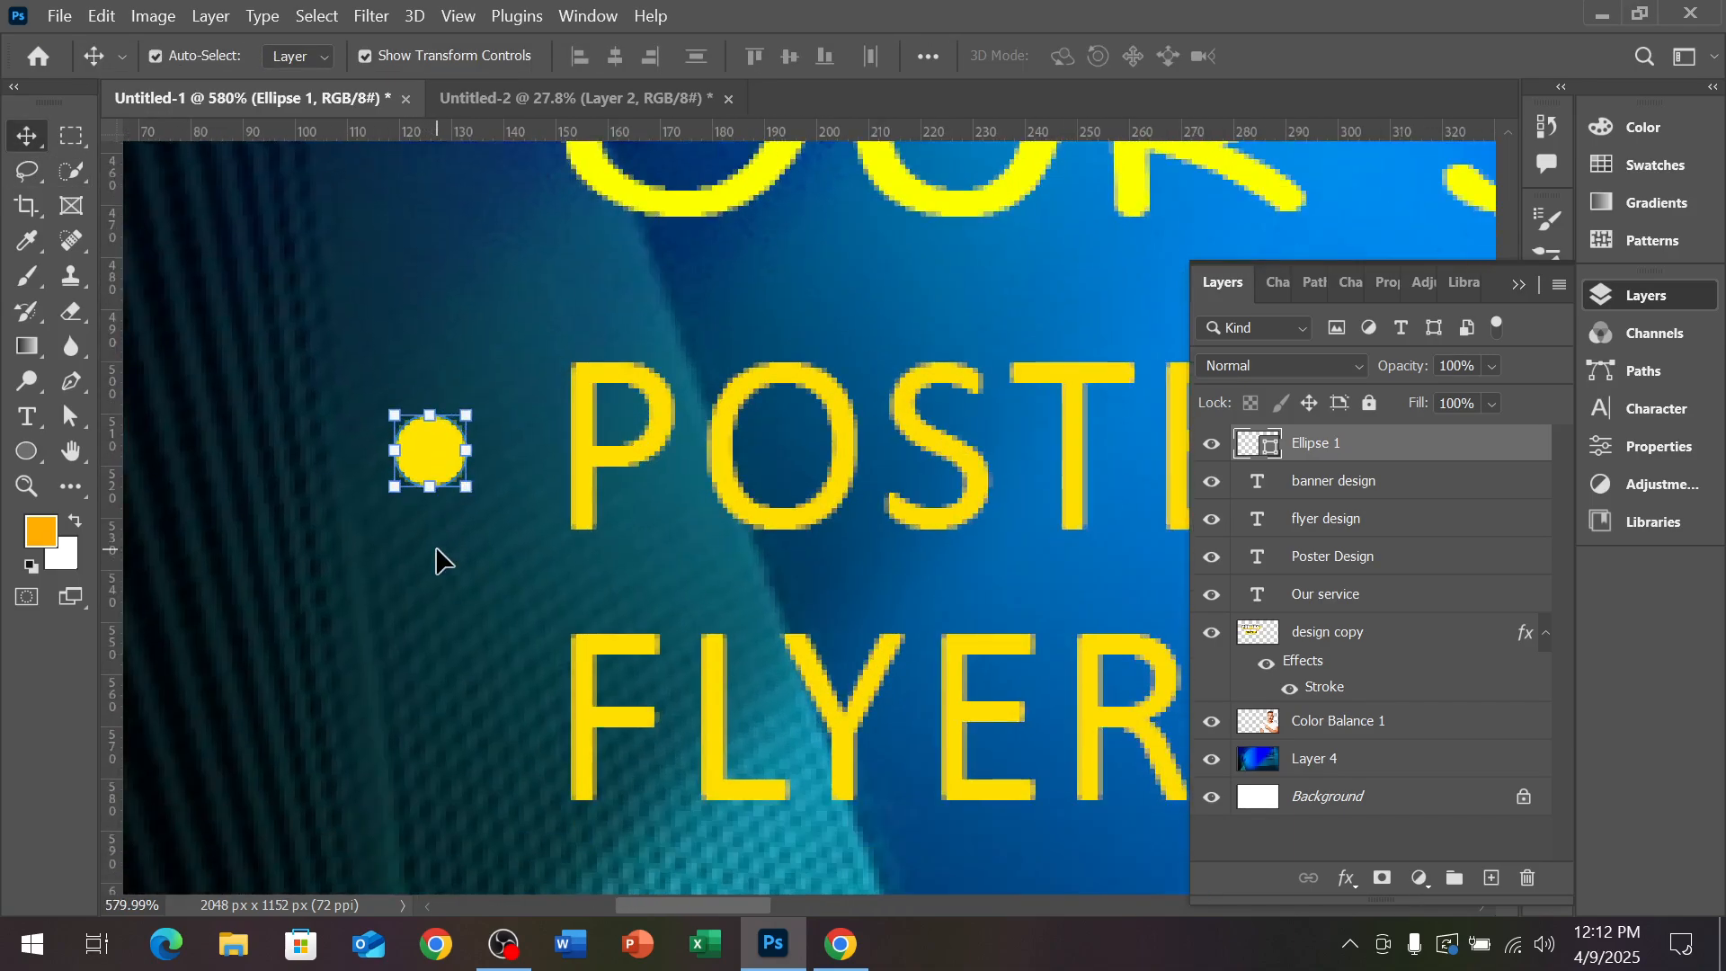
left_click_drag(440, 468, 450, 732)
scroll(454, 737, "down", 4)
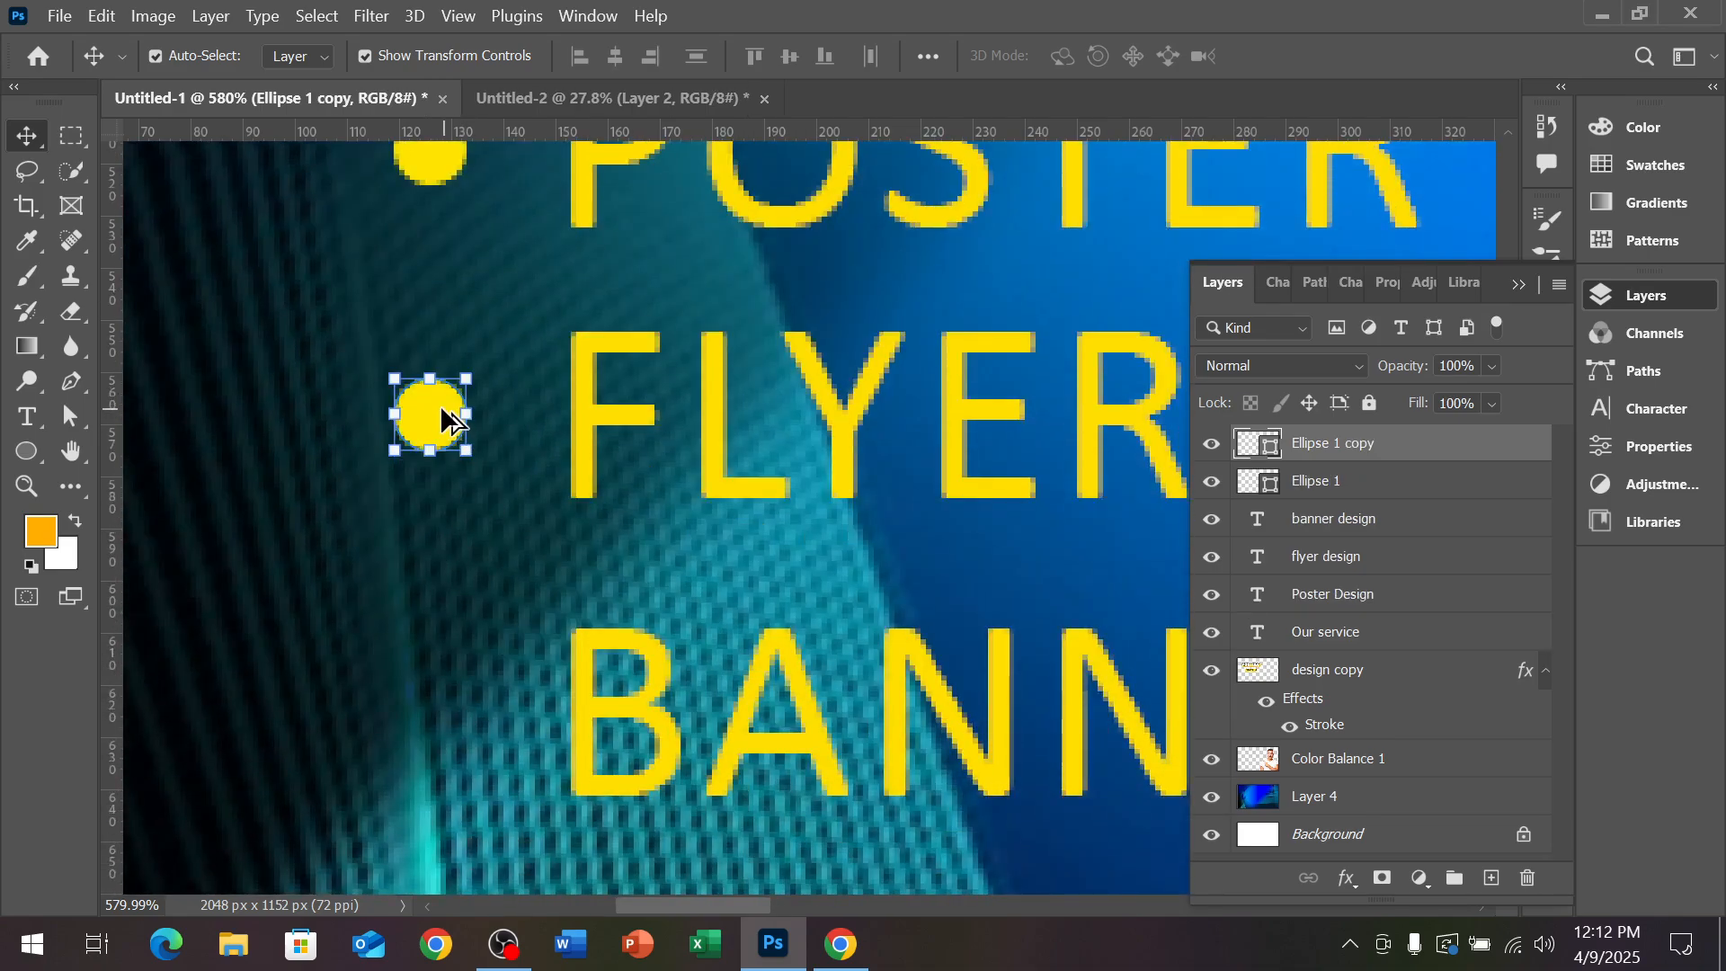
left_click_drag(441, 416, 481, 710)
scroll(480, 711, "down", 1)
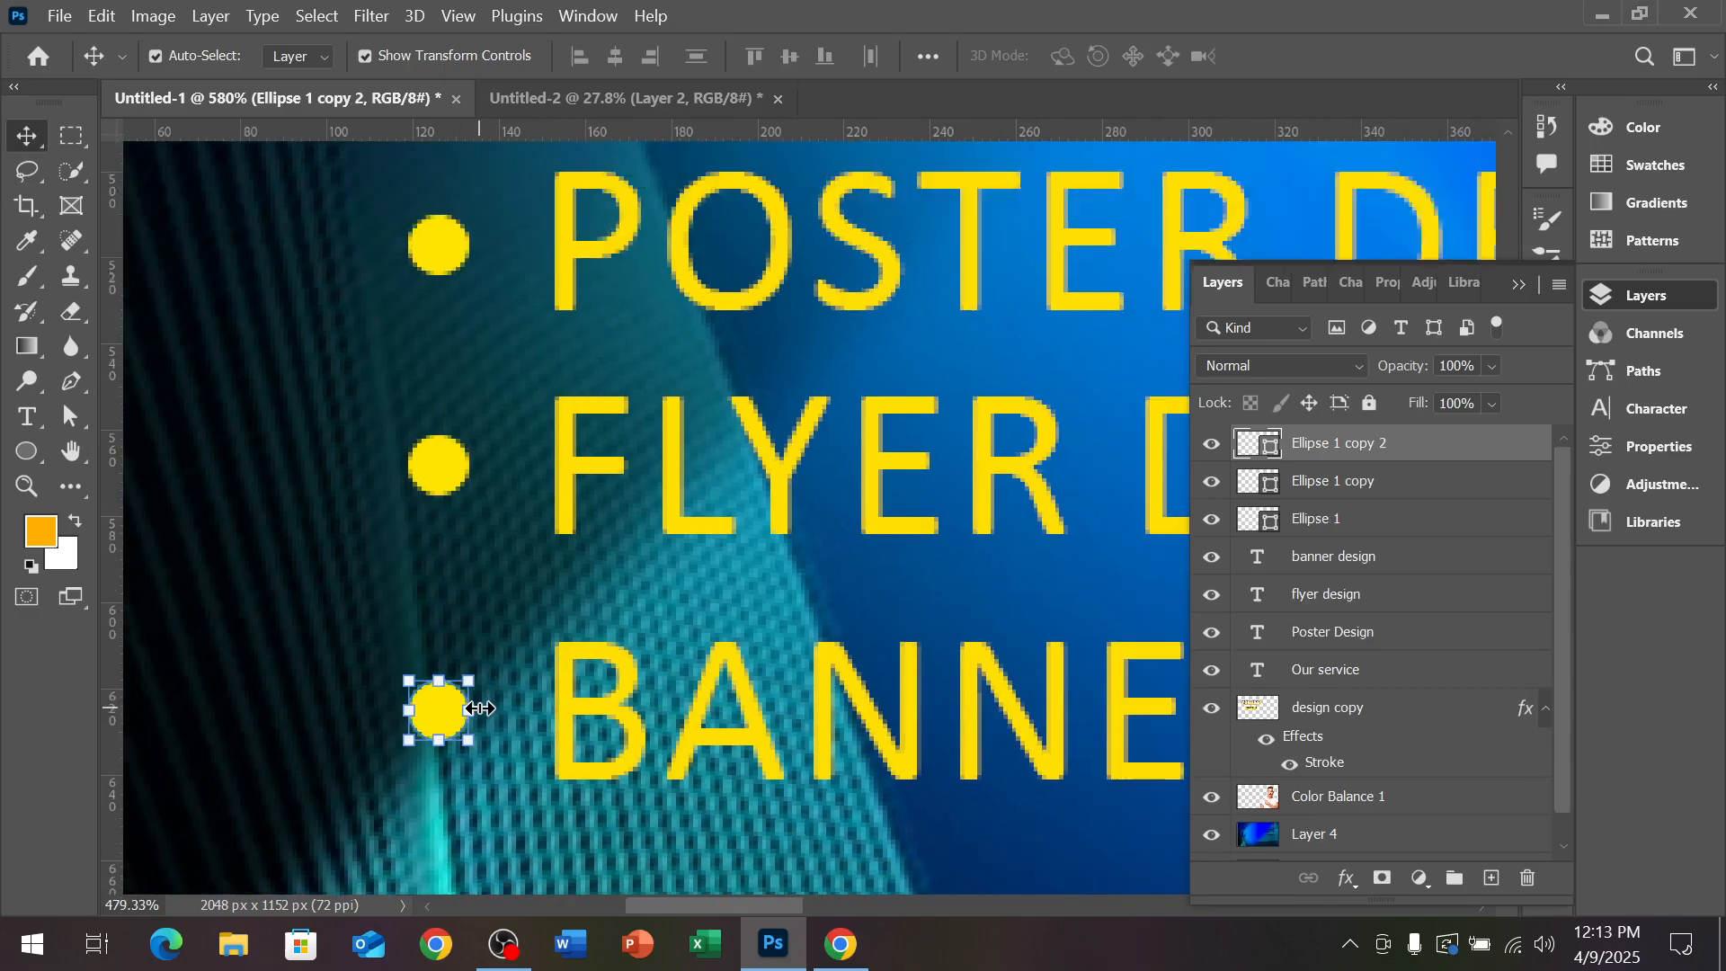
scroll(480, 711, "down", 6)
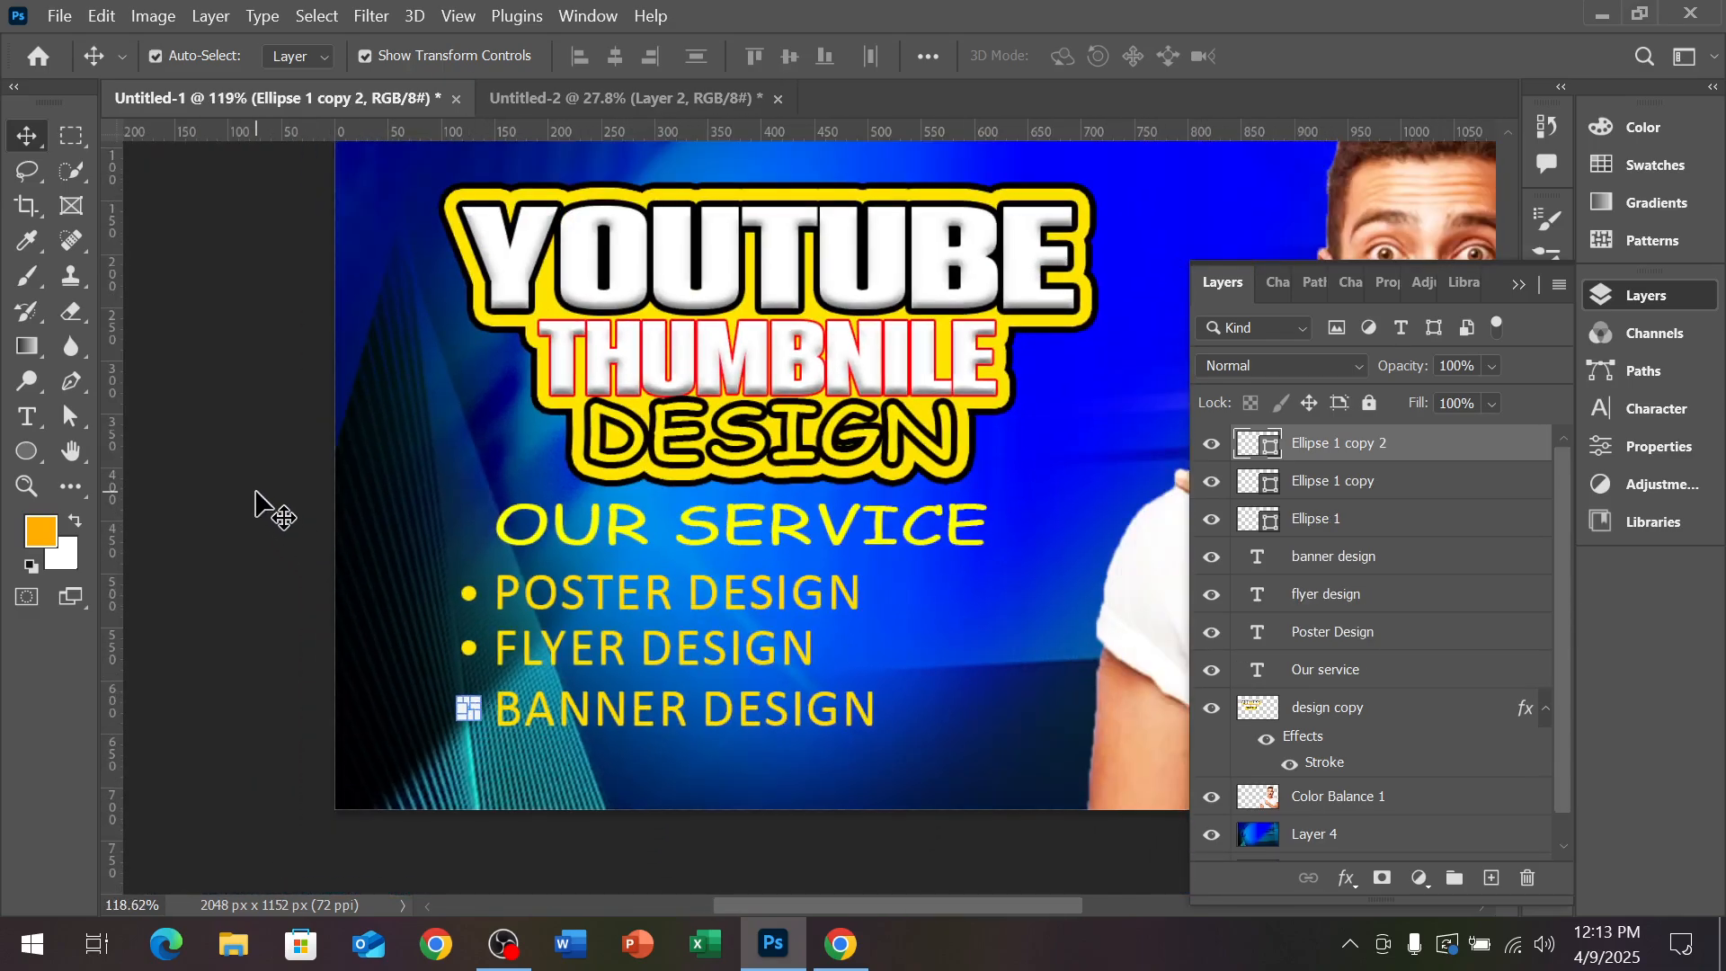
Add a new layer above the bullet circles and draw a horizontal line about 477 px long beneath OUR SERVICE with the Line tool
left_click(255, 490)
scroll(810, 548, "up", 3)
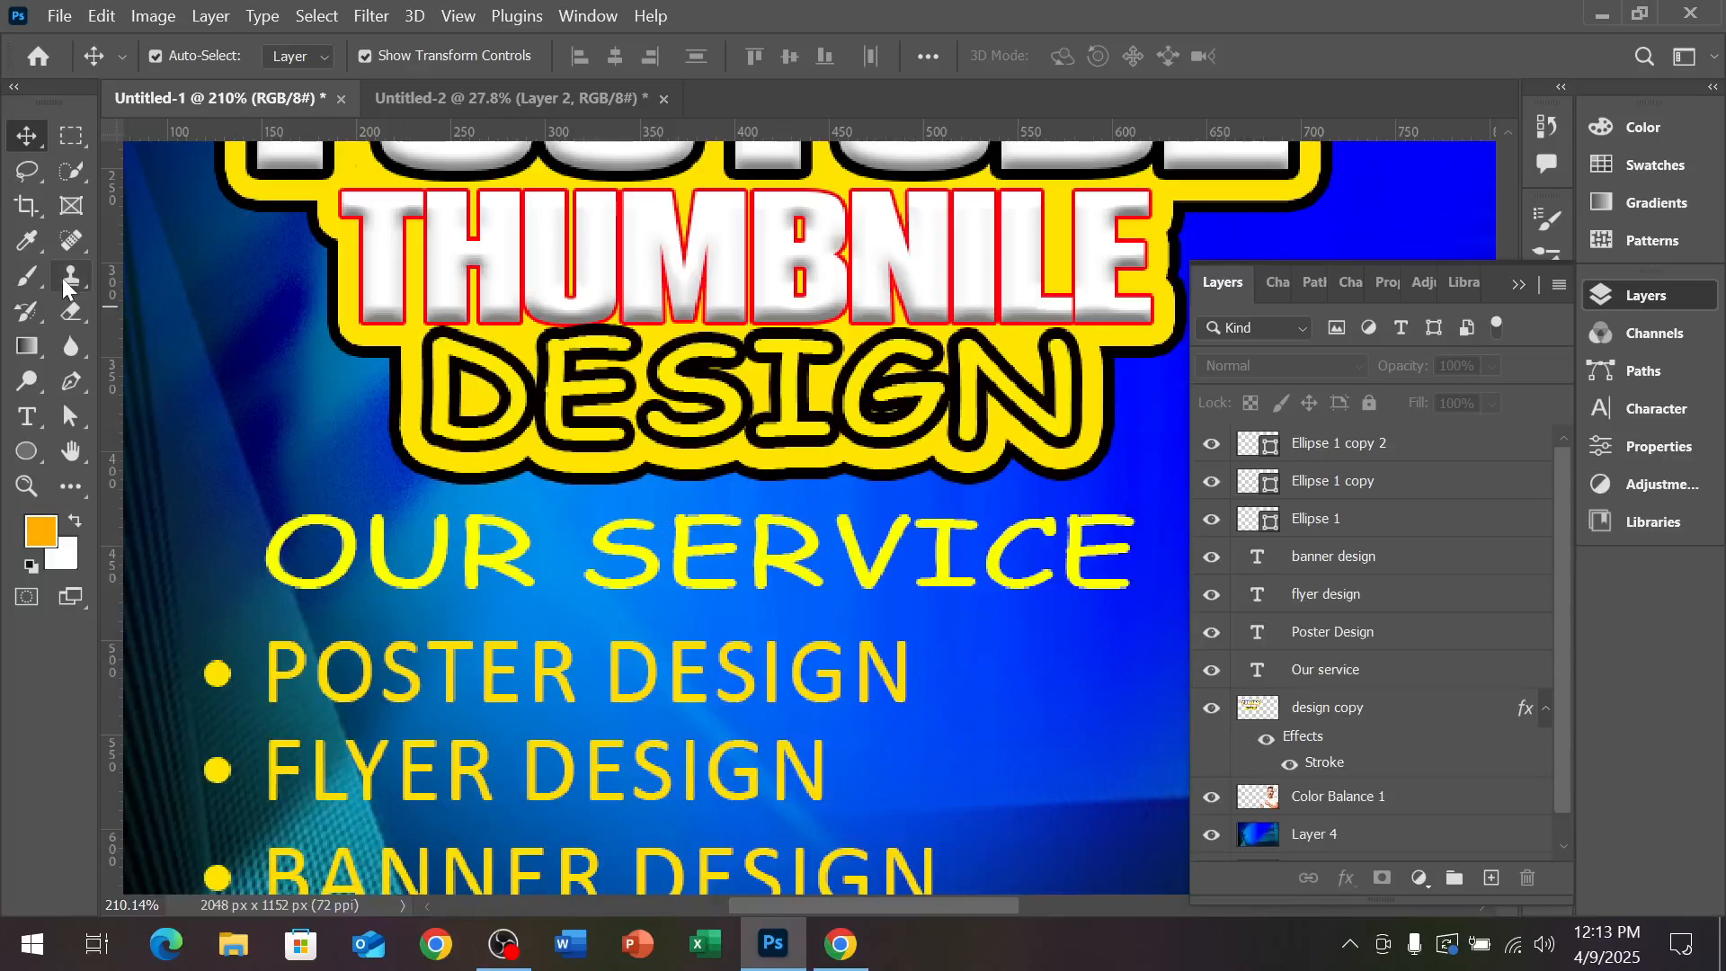
left_click(1430, 449)
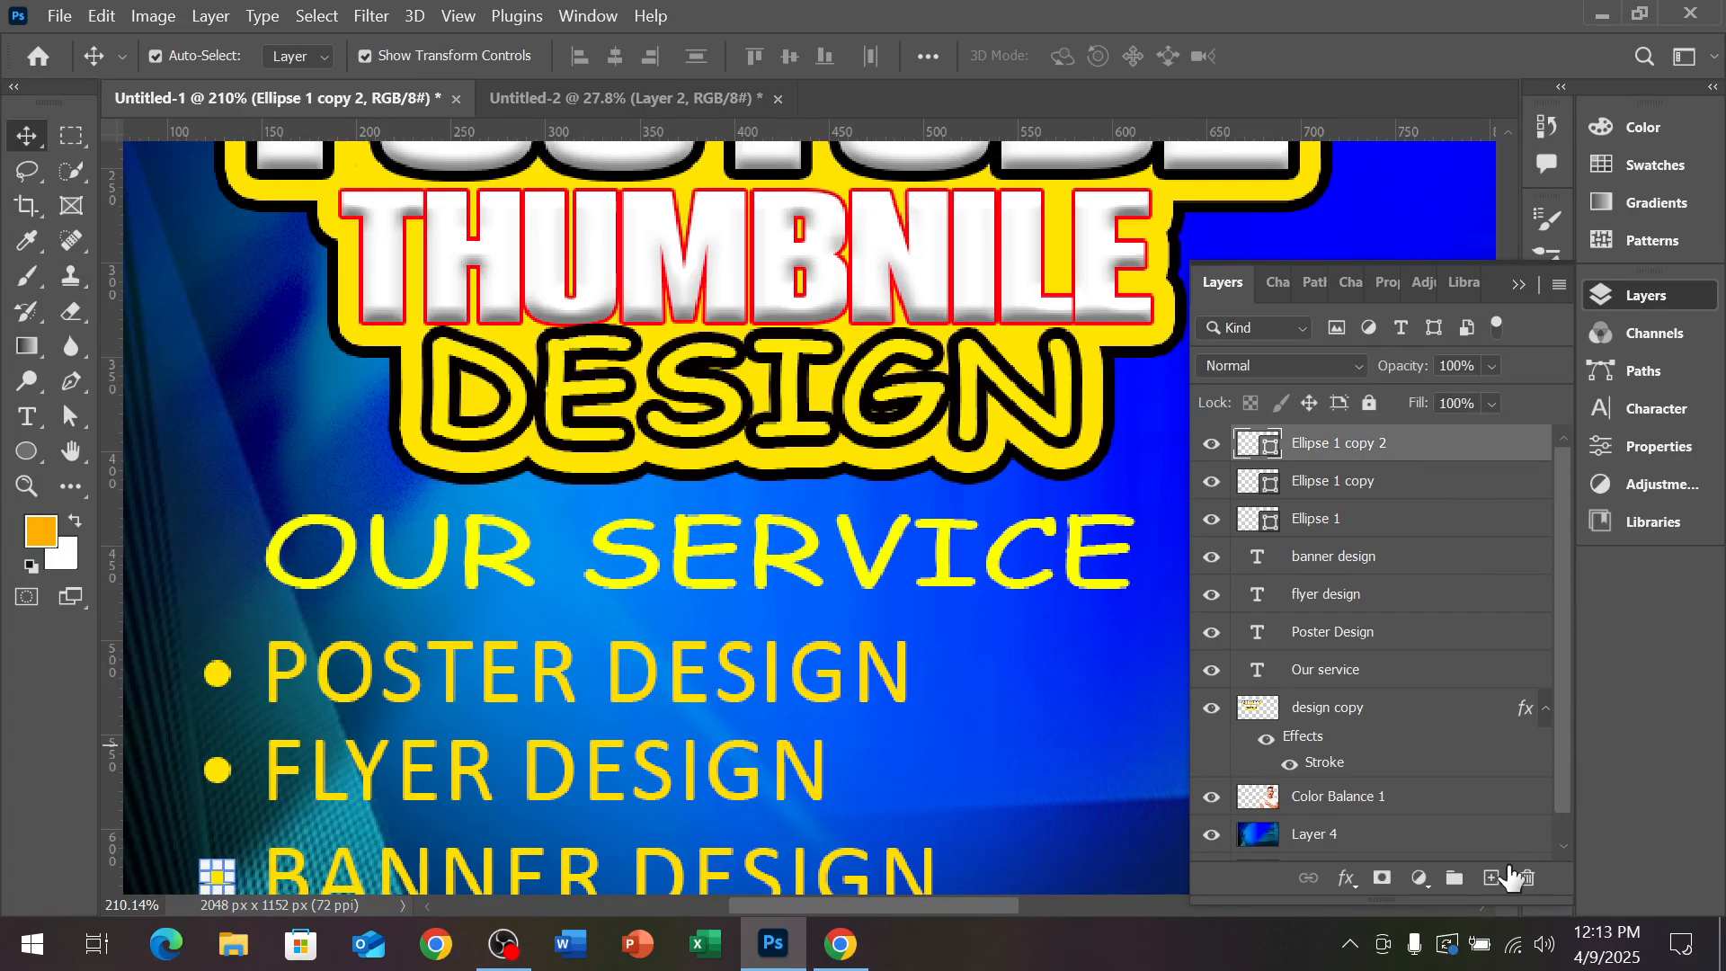
left_click(1492, 878)
scroll(765, 593, "down", 1)
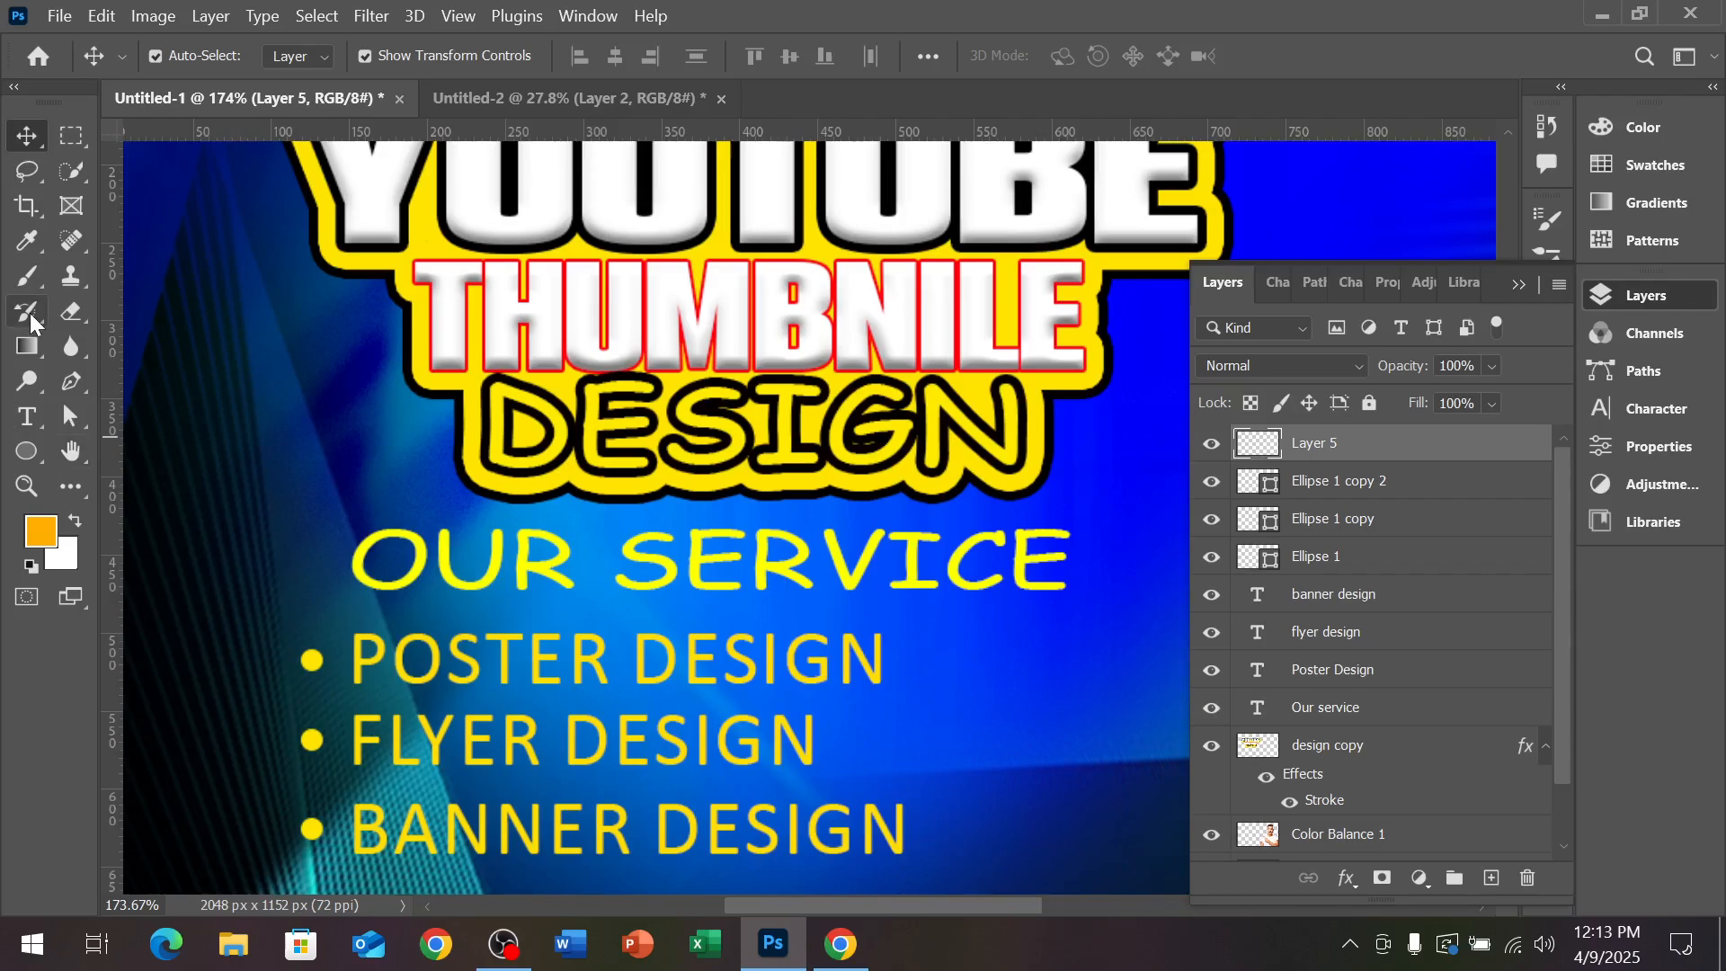
right_click(19, 455)
left_click(122, 548)
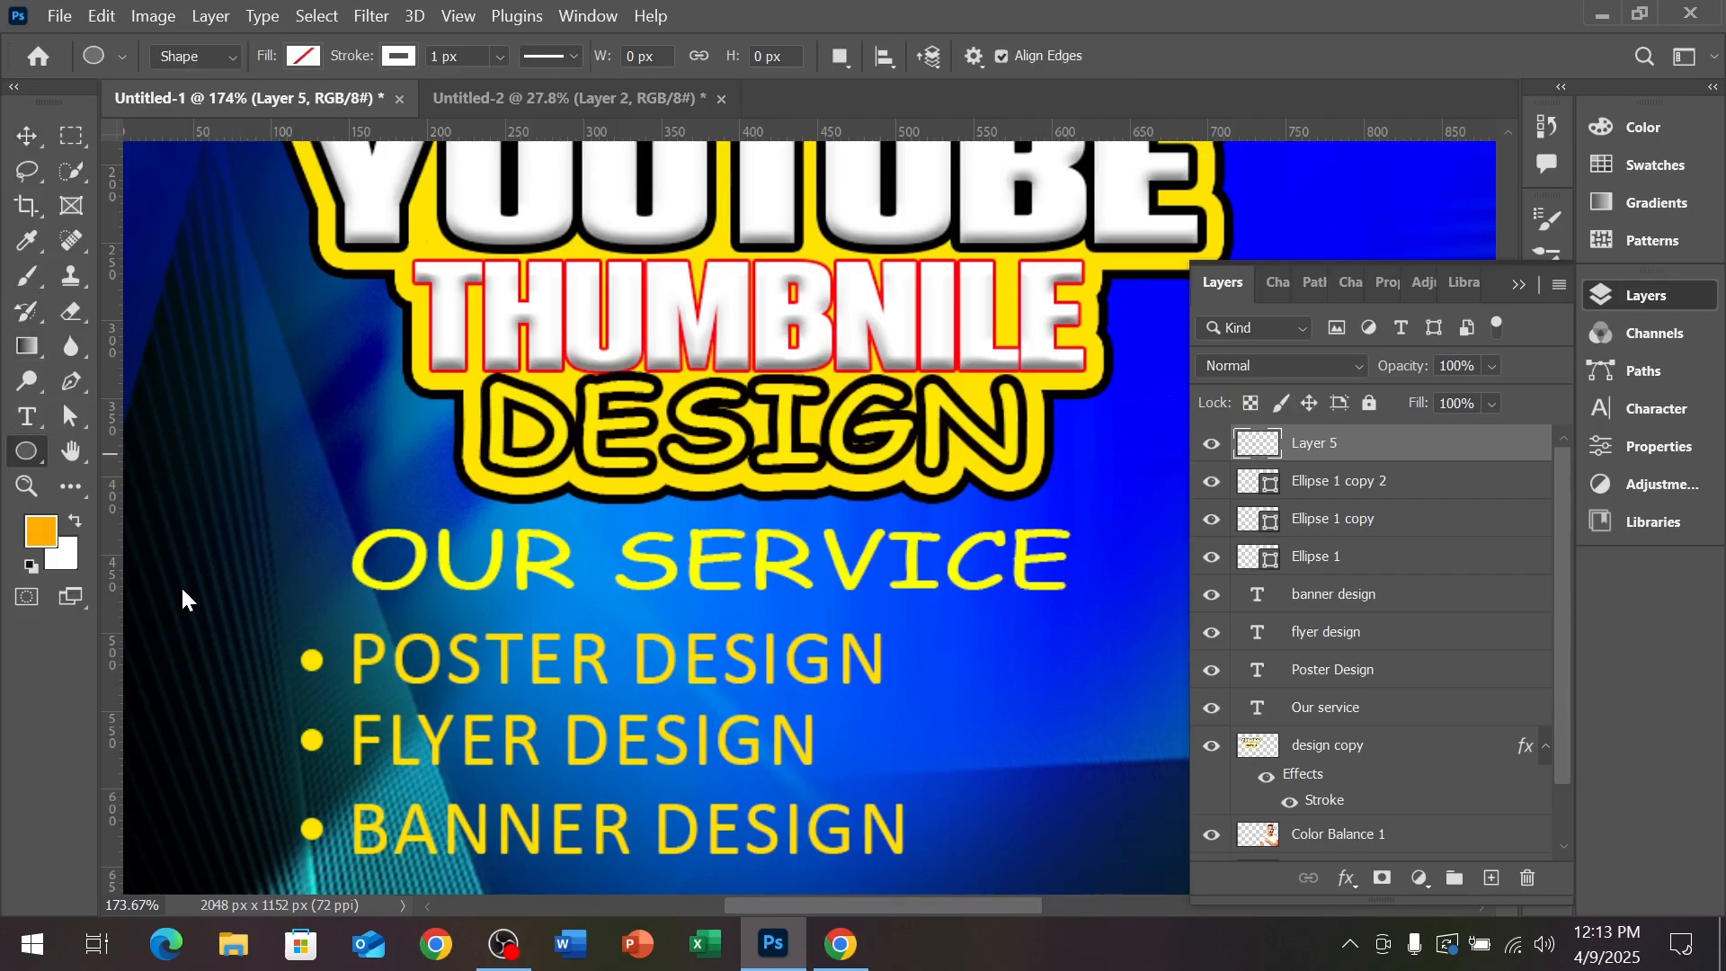
scroll(279, 613, "down", 2)
left_click_drag(316, 600, 796, 597)
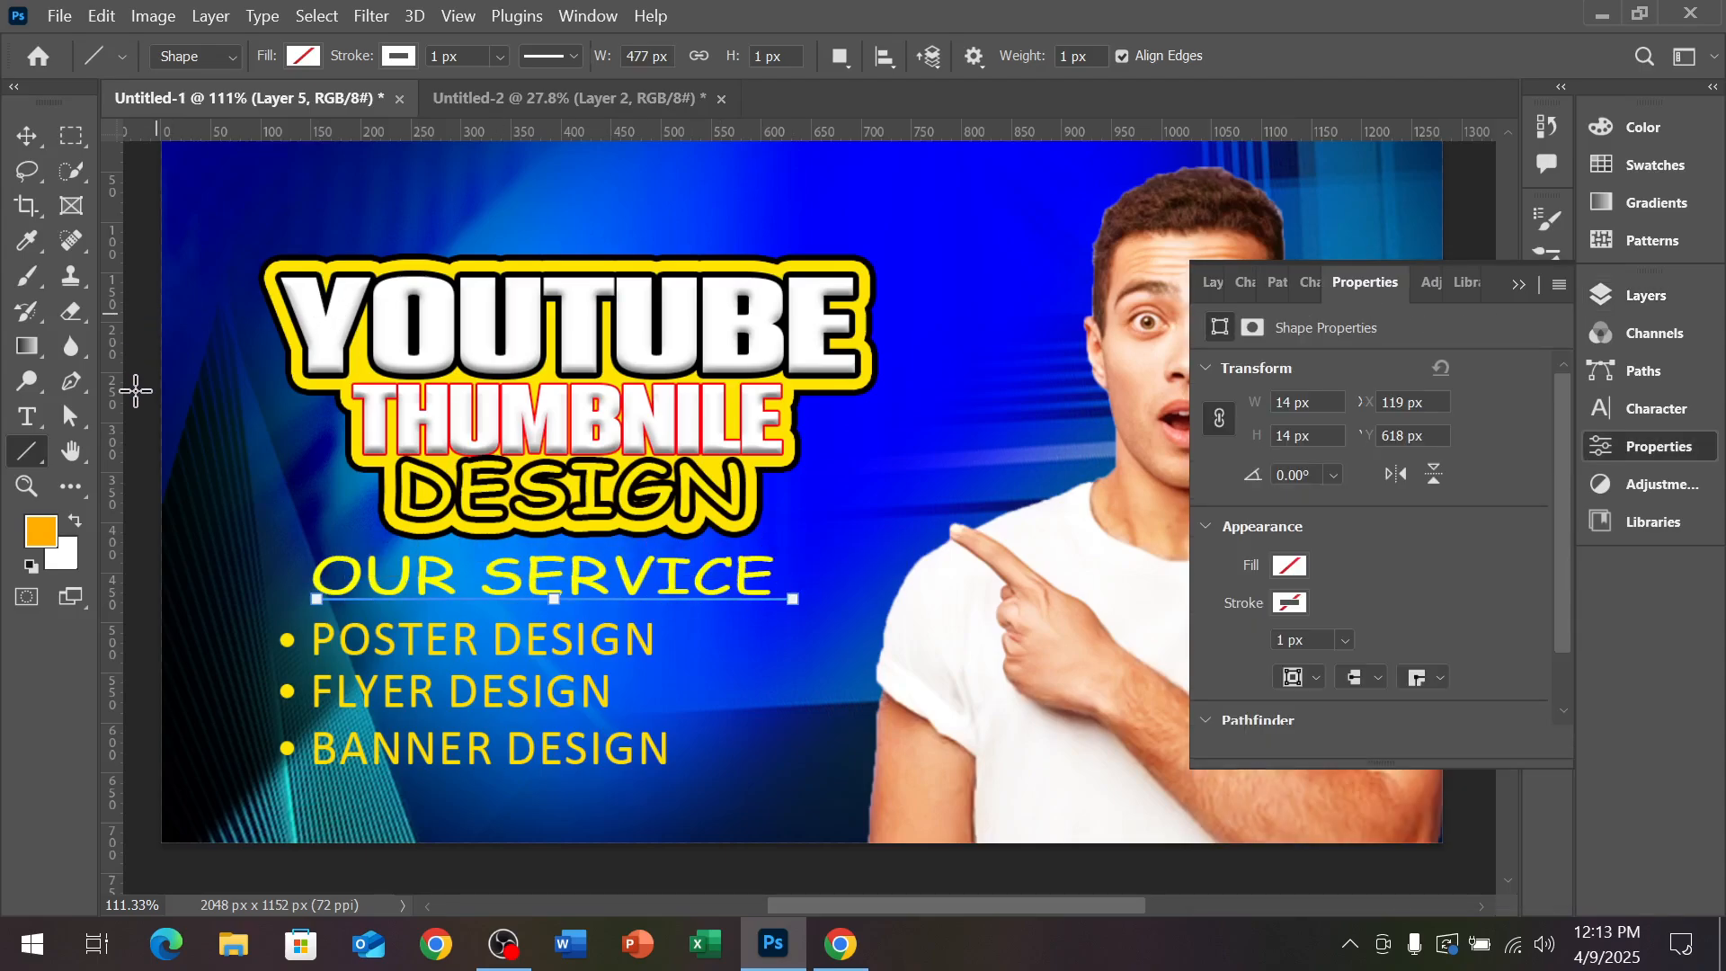
Set the underline's stroke width to 0.95 px and deselect it with the Move tool
left_click(502, 56)
left_click_drag(510, 83, 511, 88)
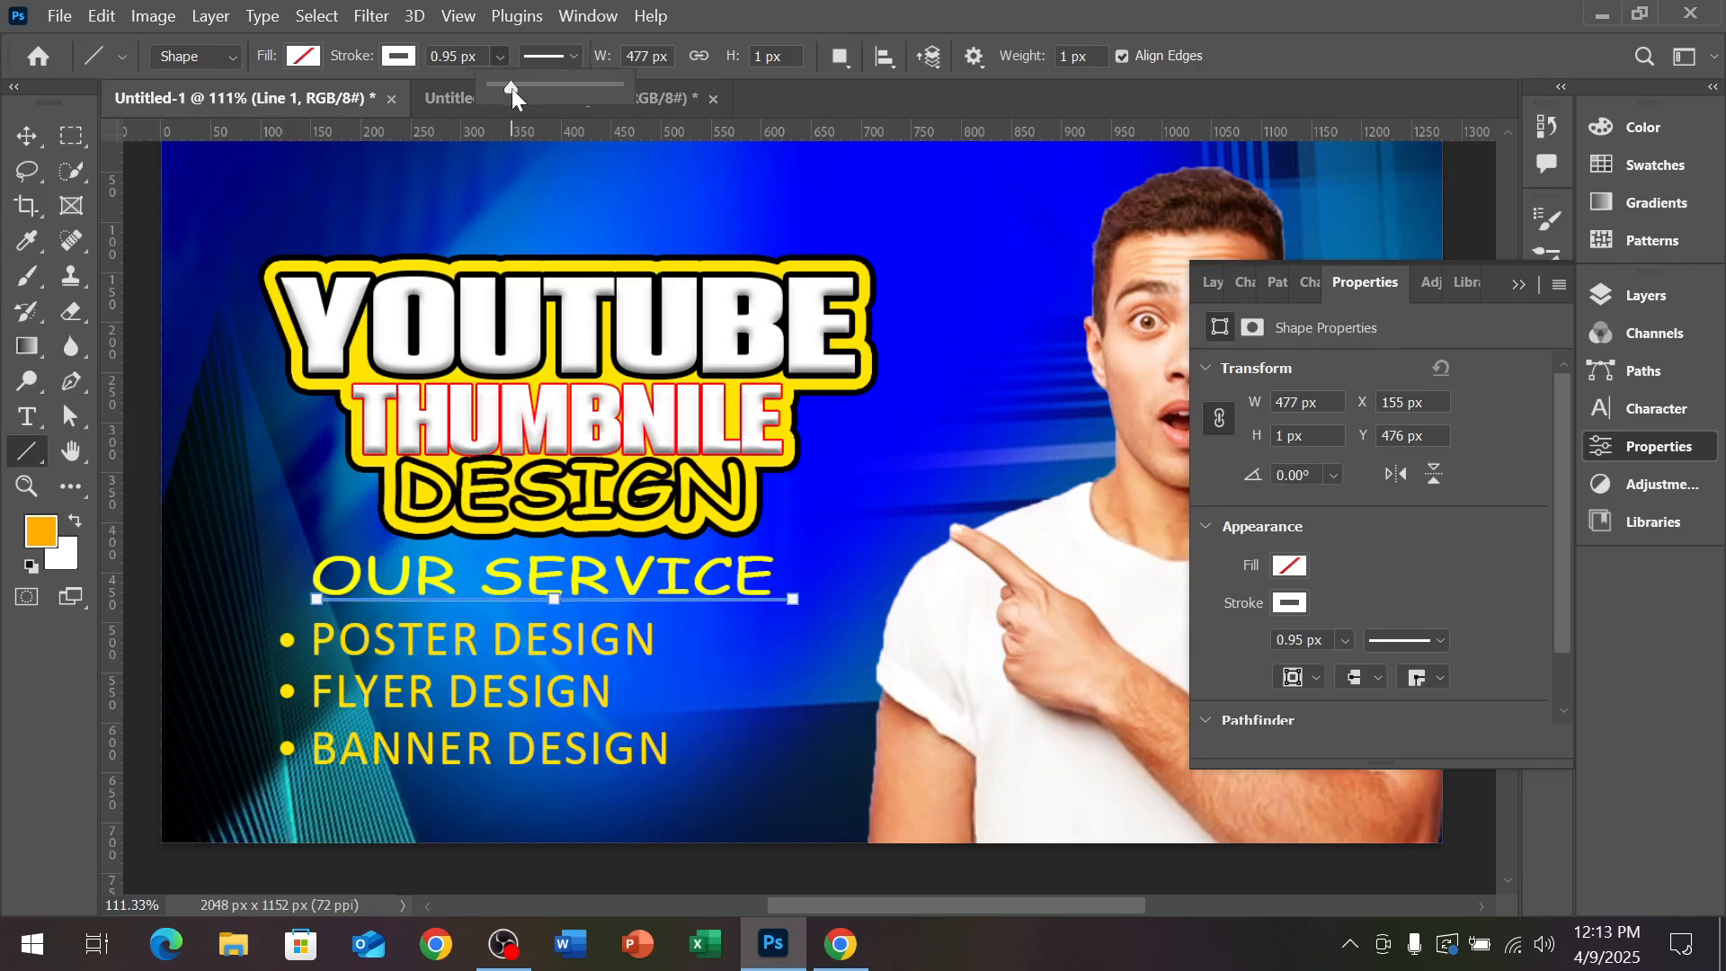
left_click(26, 135)
left_click(148, 206)
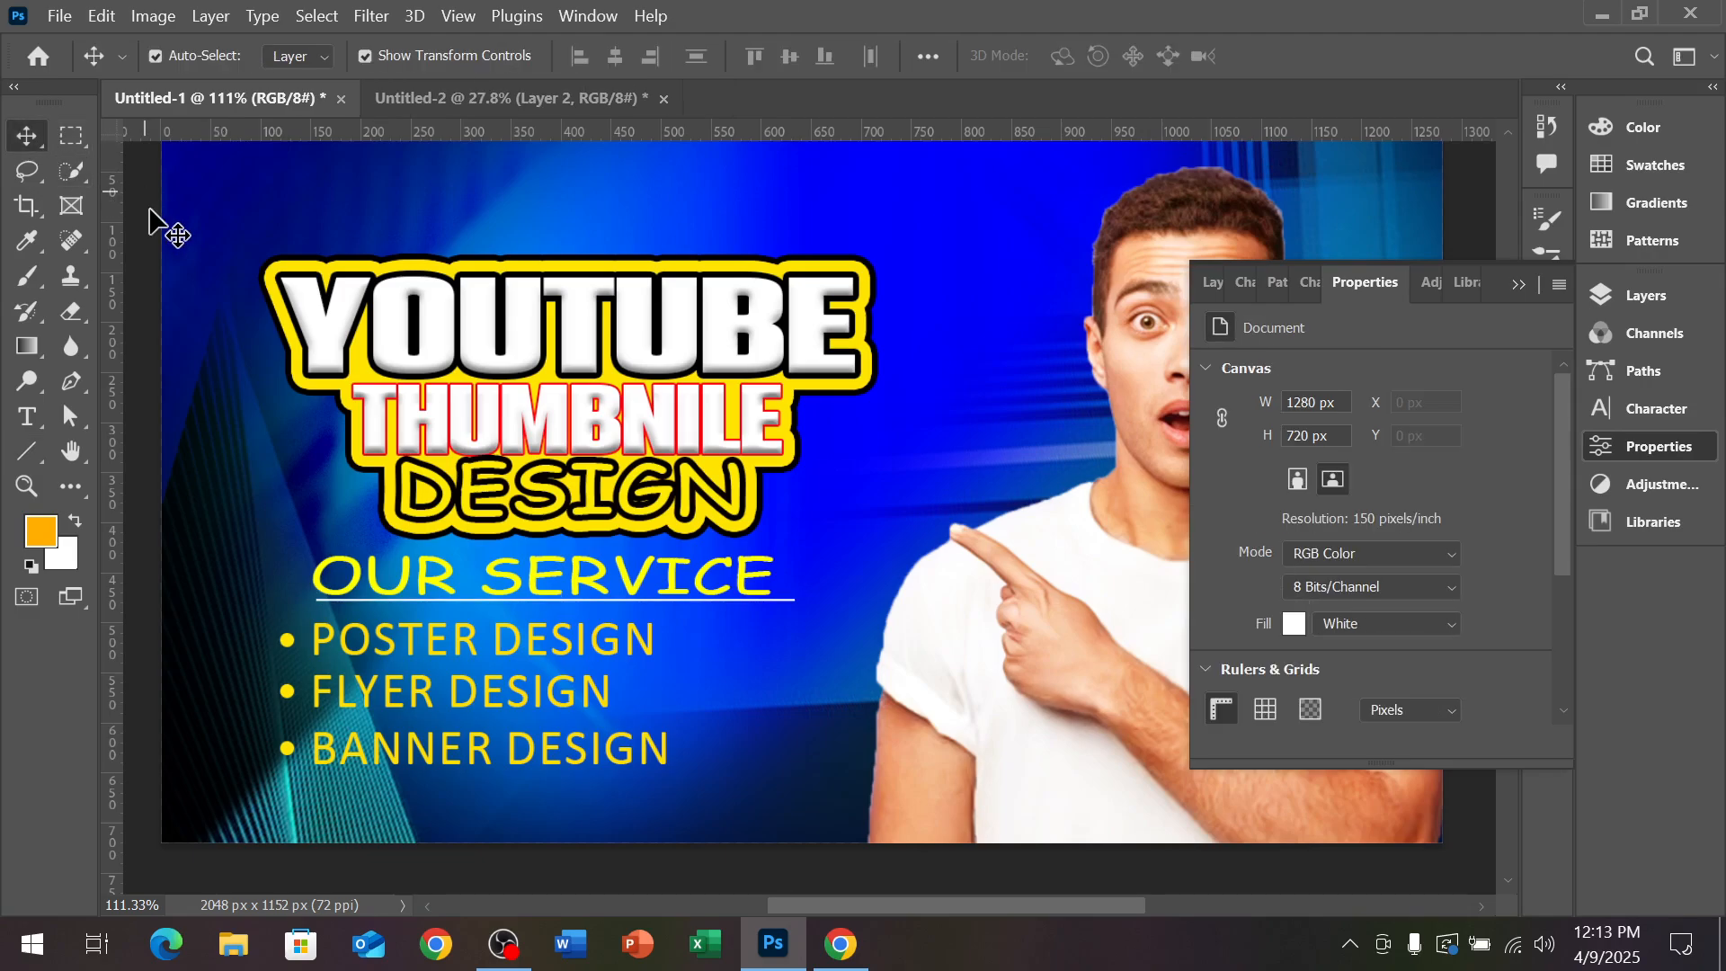
Move the line beneath OUR SERVICE slightly down to a Y position of 480 px, and deselect it
scroll(309, 473, "down", 3)
scroll(374, 540, "up", 2)
scroll(621, 629, "up", 3)
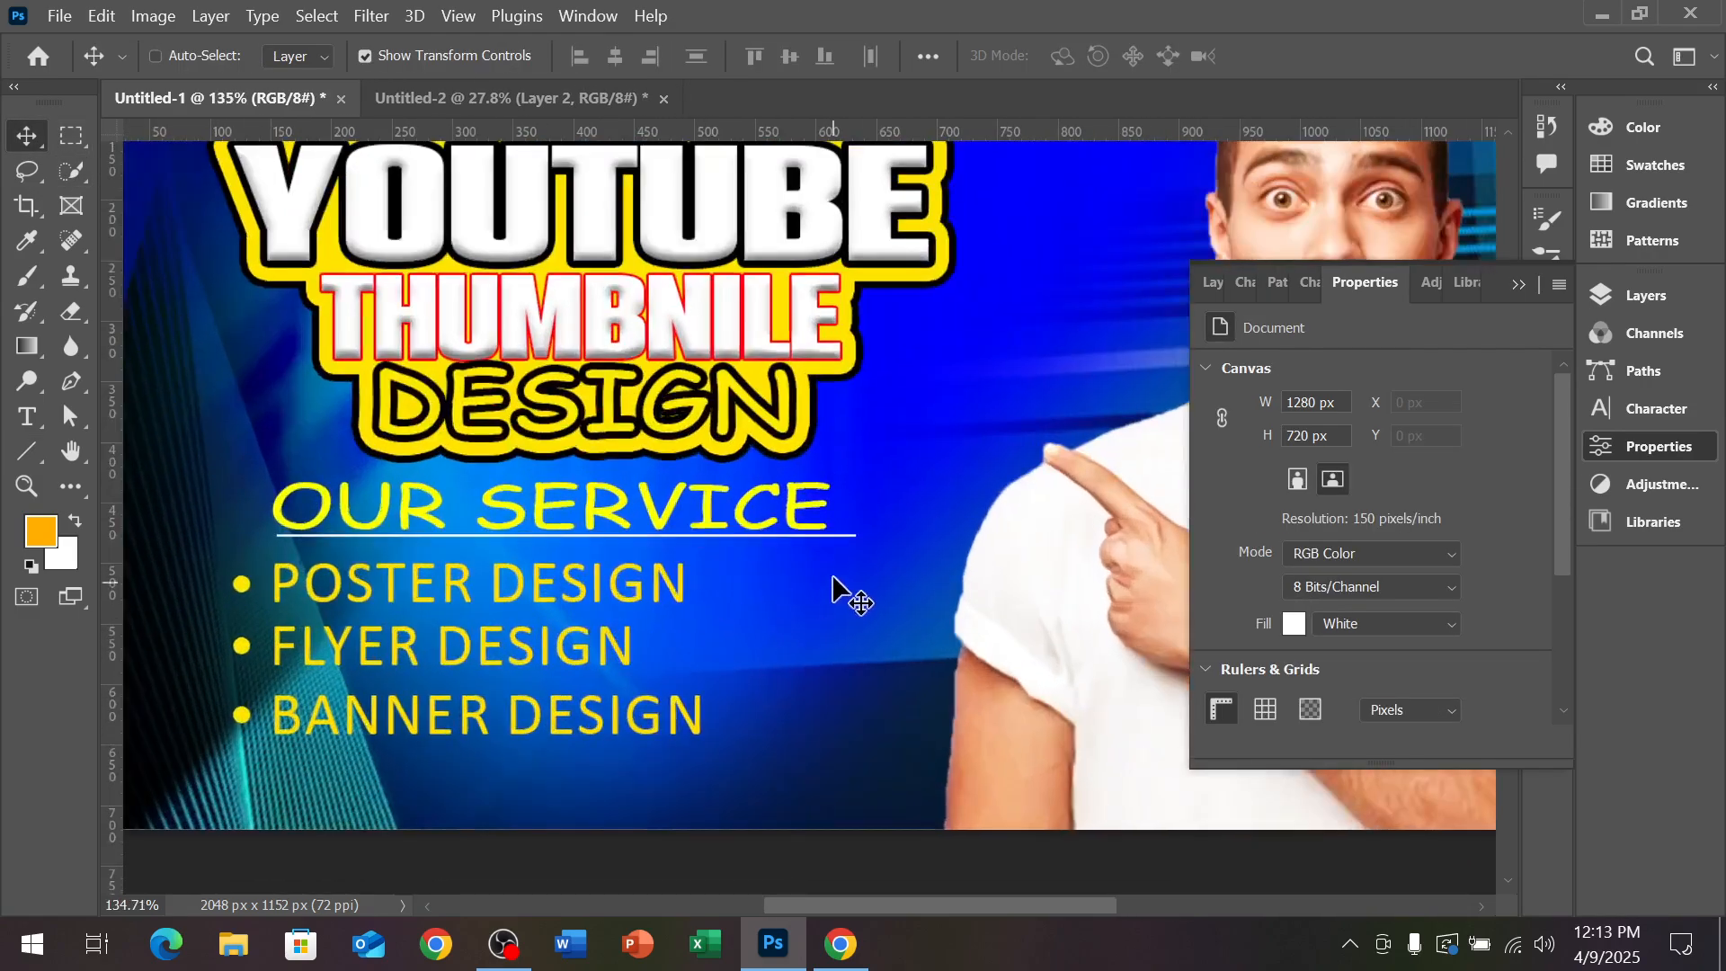
left_click(843, 537, "ctrl")
left_click(844, 539)
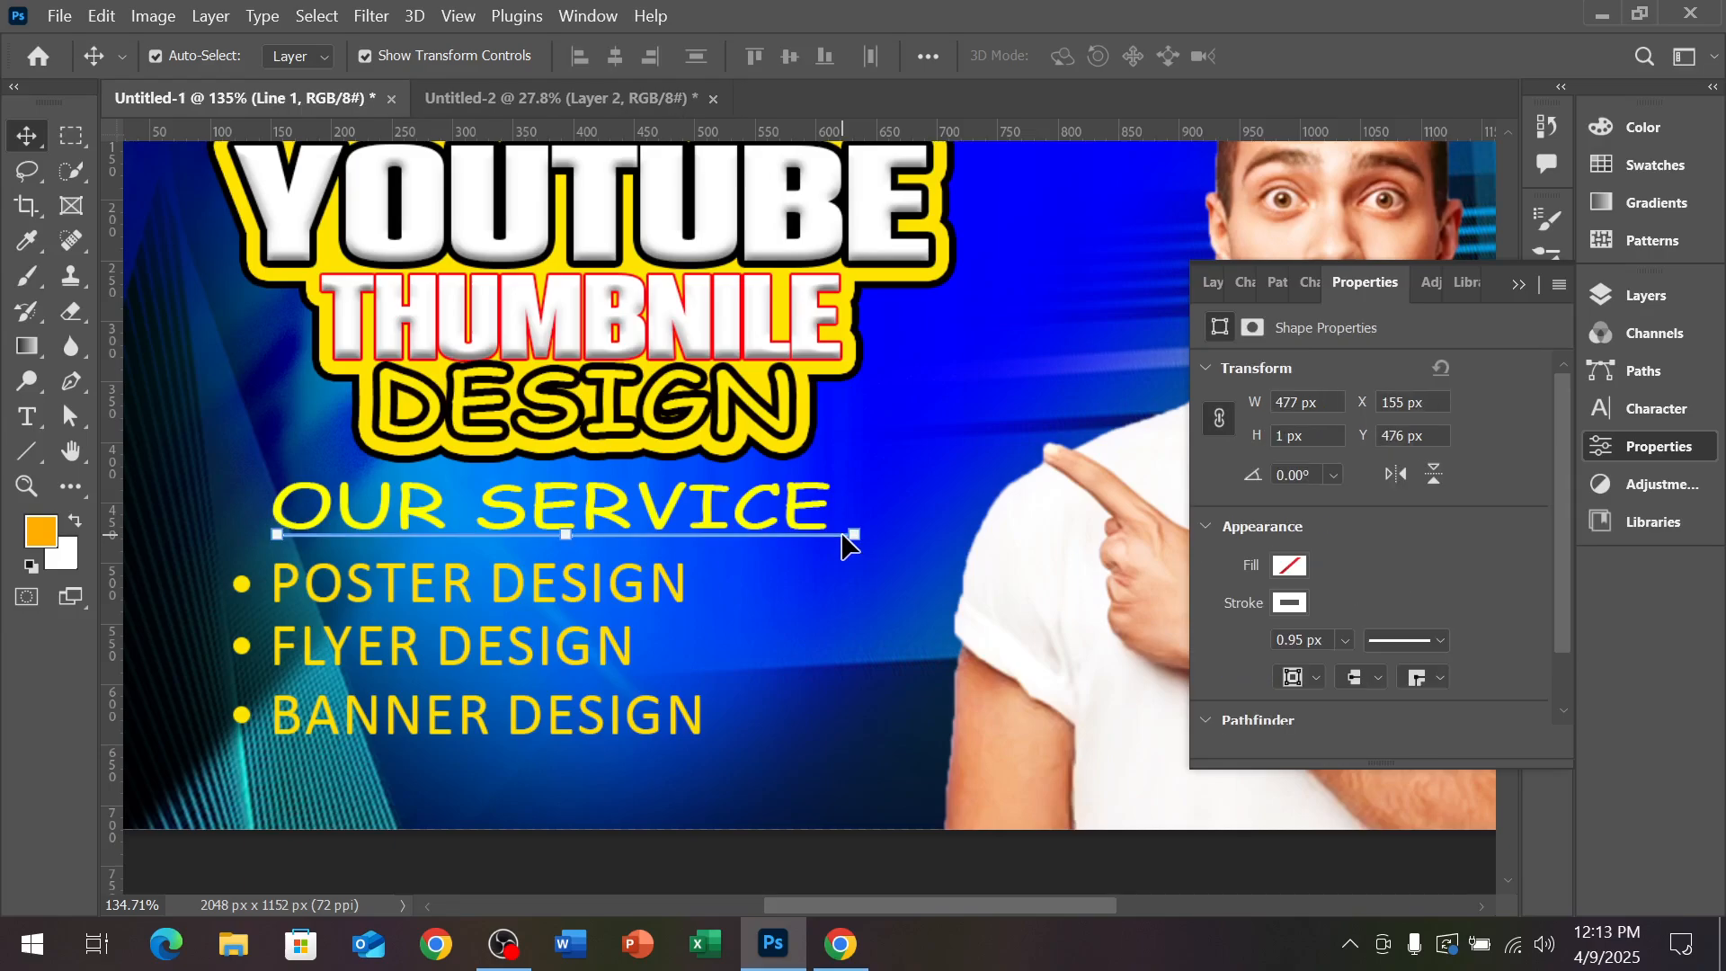
scroll(730, 532, "down", 3)
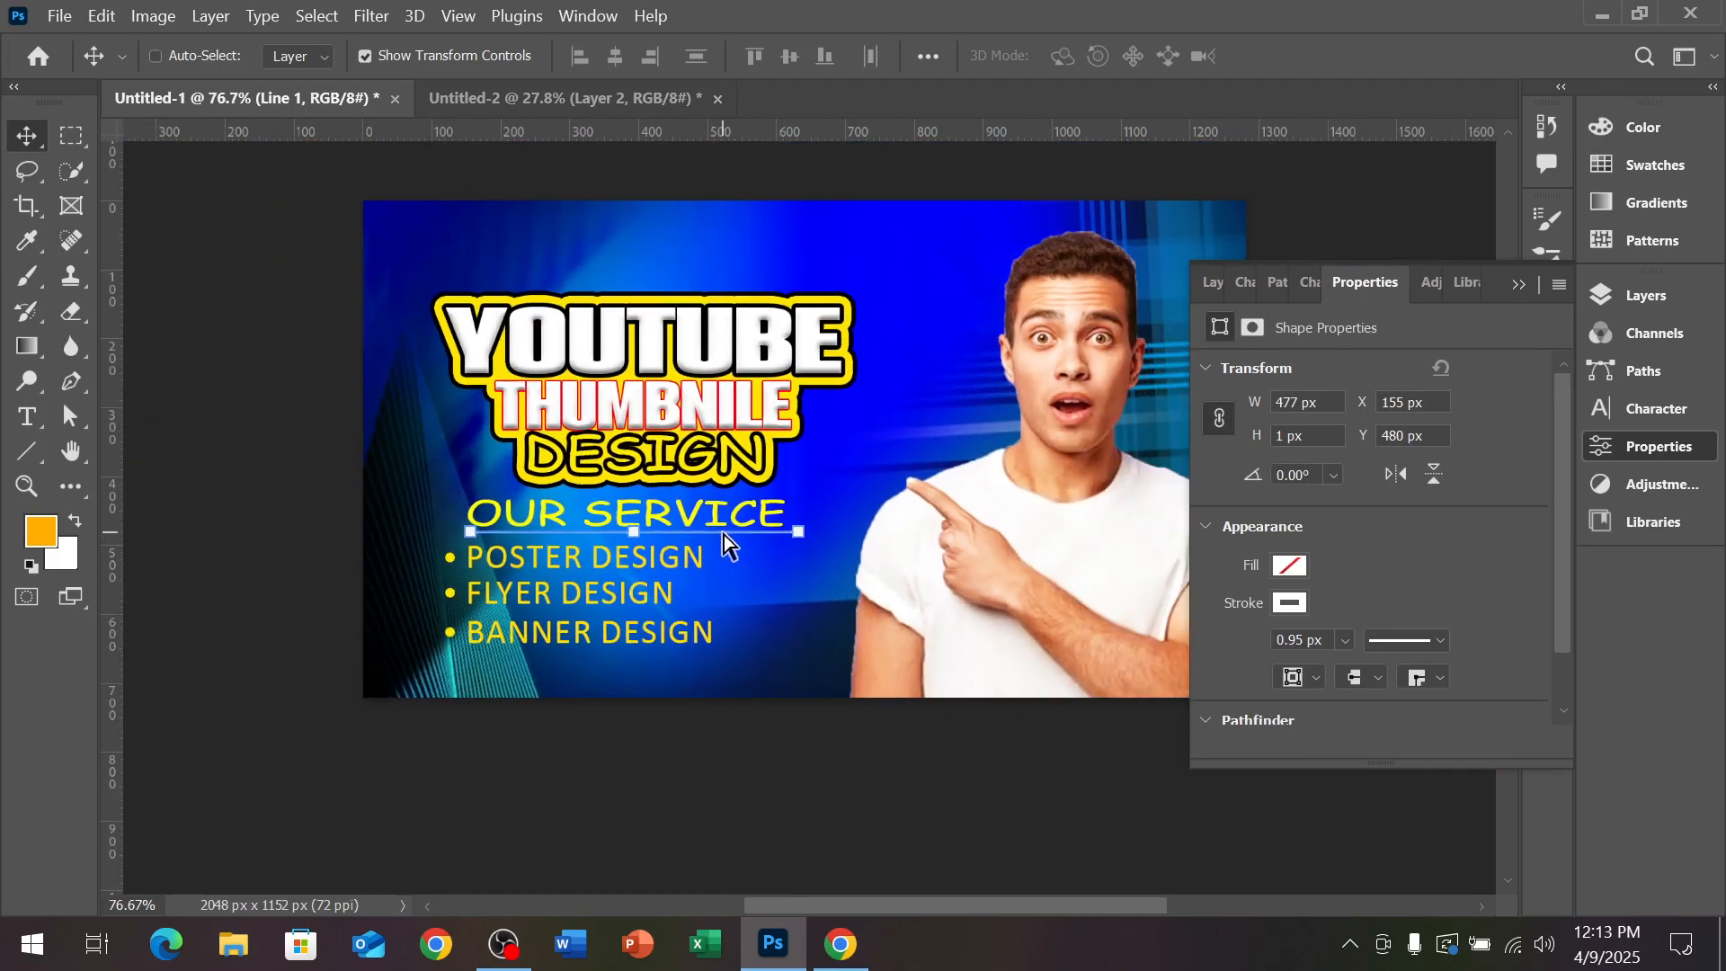
left_click(282, 504, "ctrl")
Examine the thumbnail's overall layout, then look closer at the headline and service list beside the man
scroll(282, 505, "down", 1)
scroll(863, 702, "right", 2)
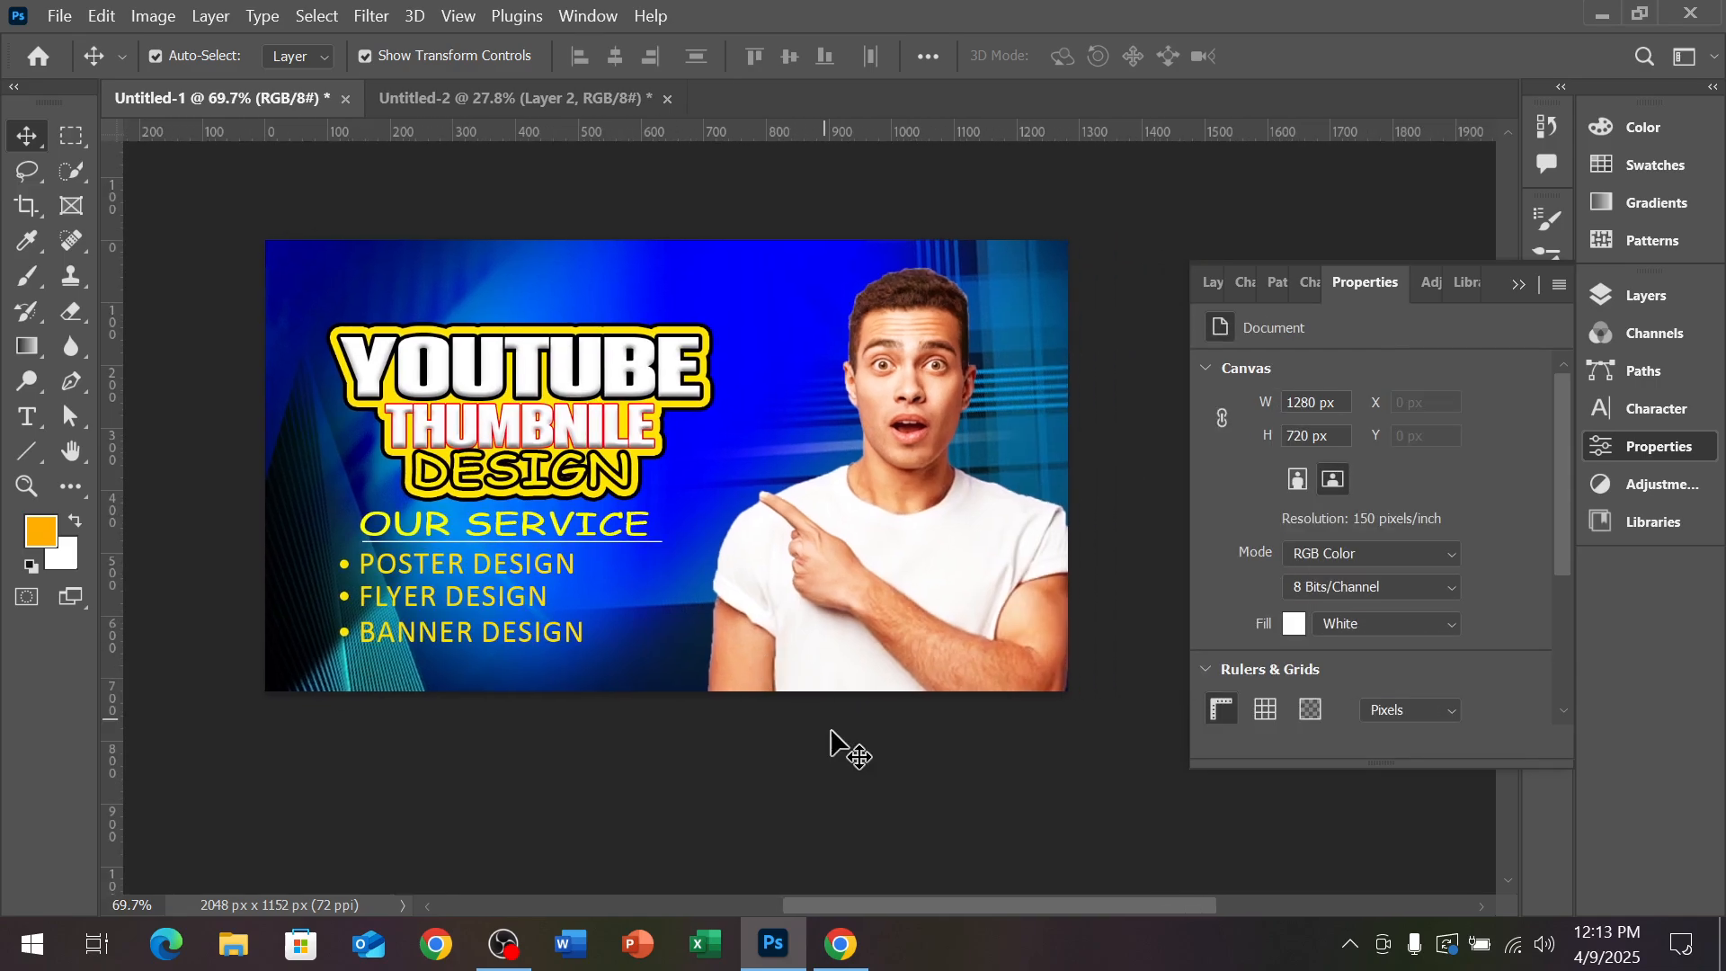
scroll(944, 781, "up", 1)
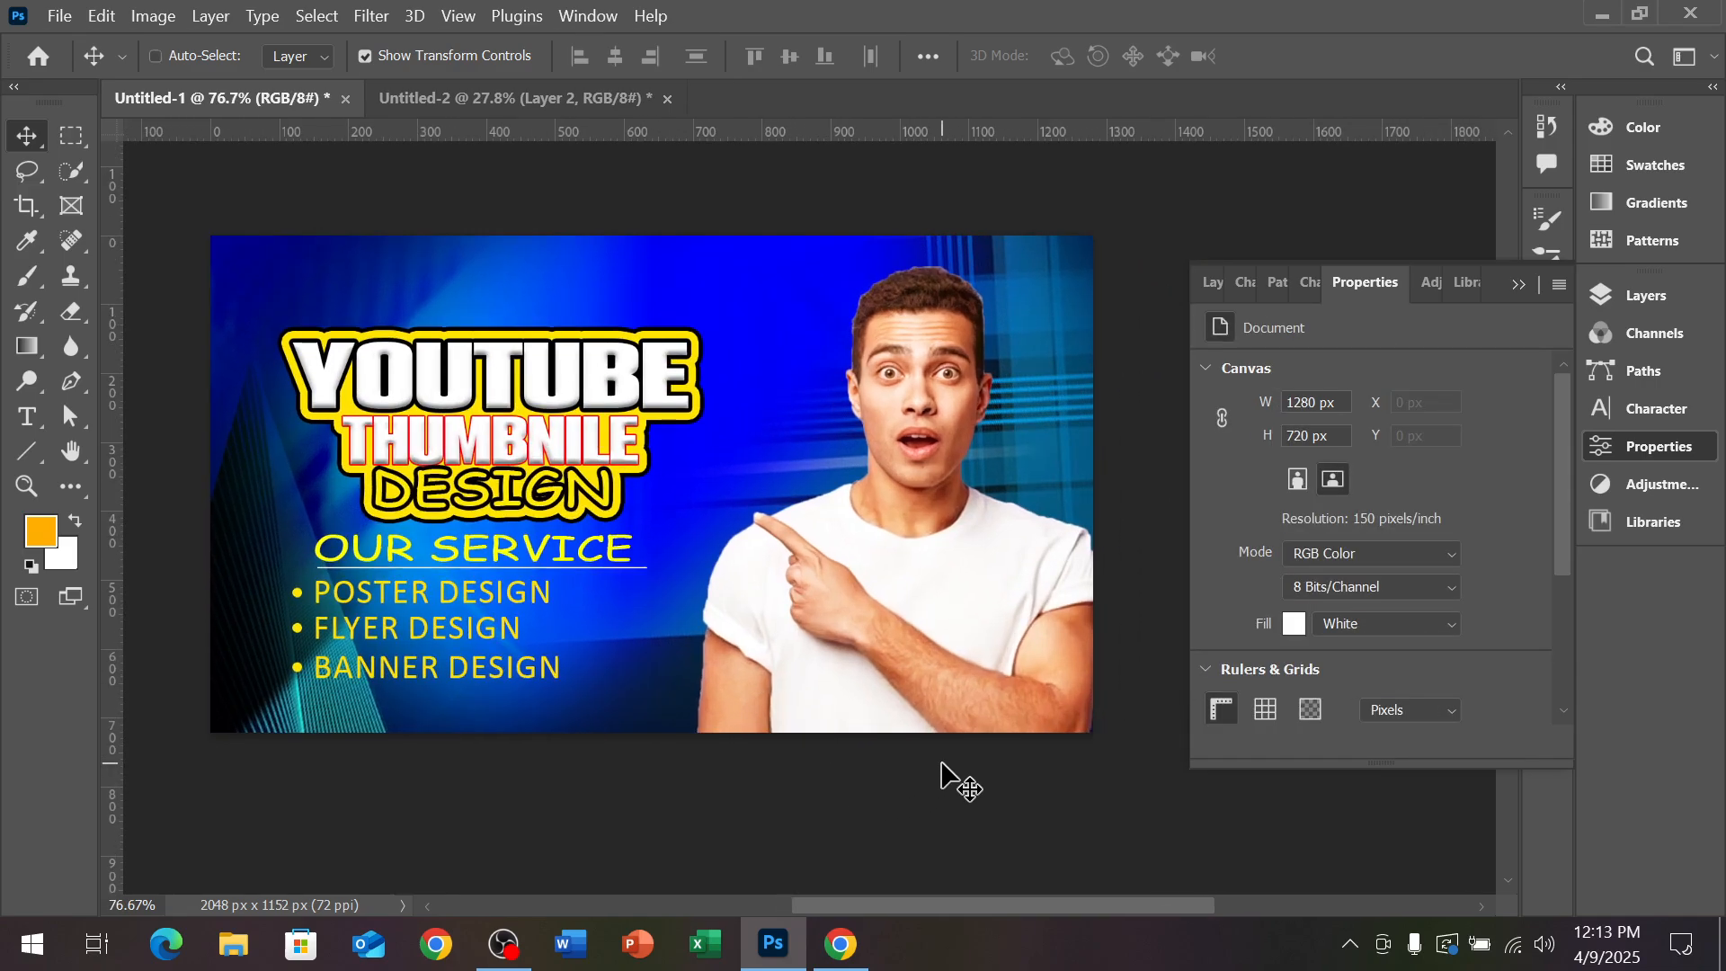
scroll(943, 765, "up", 1)
left_click(924, 640, "ctrl")
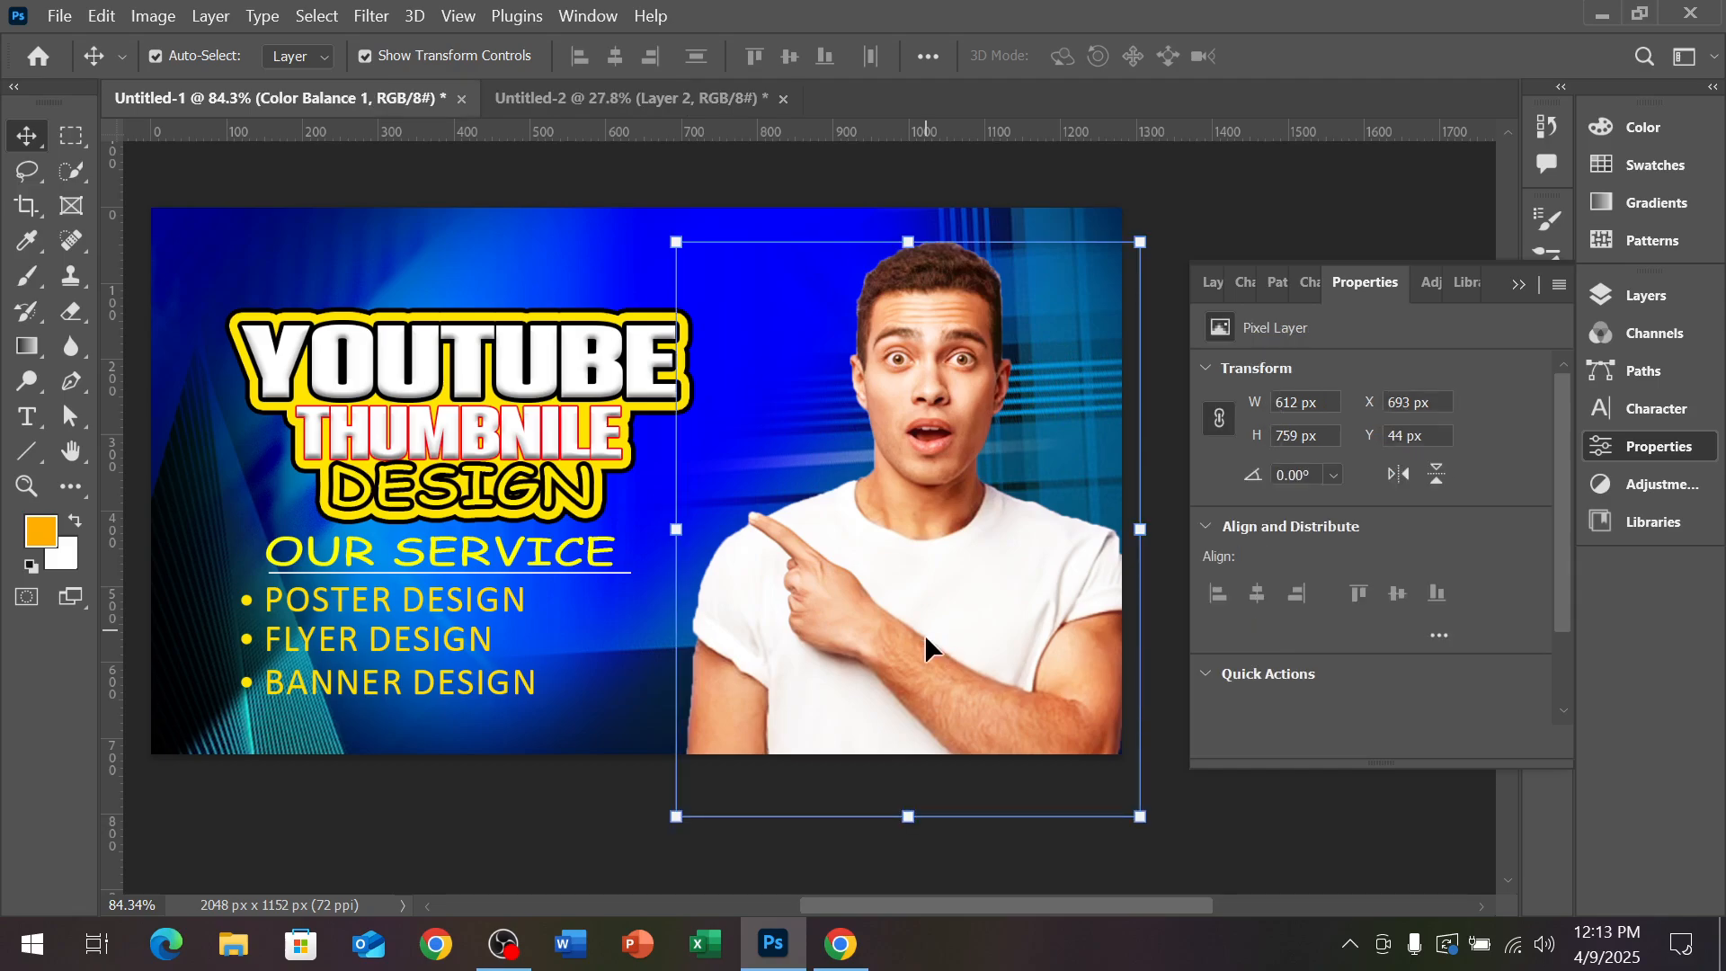
left_click(1018, 886)
left_click_drag(982, 705, 888, 687)
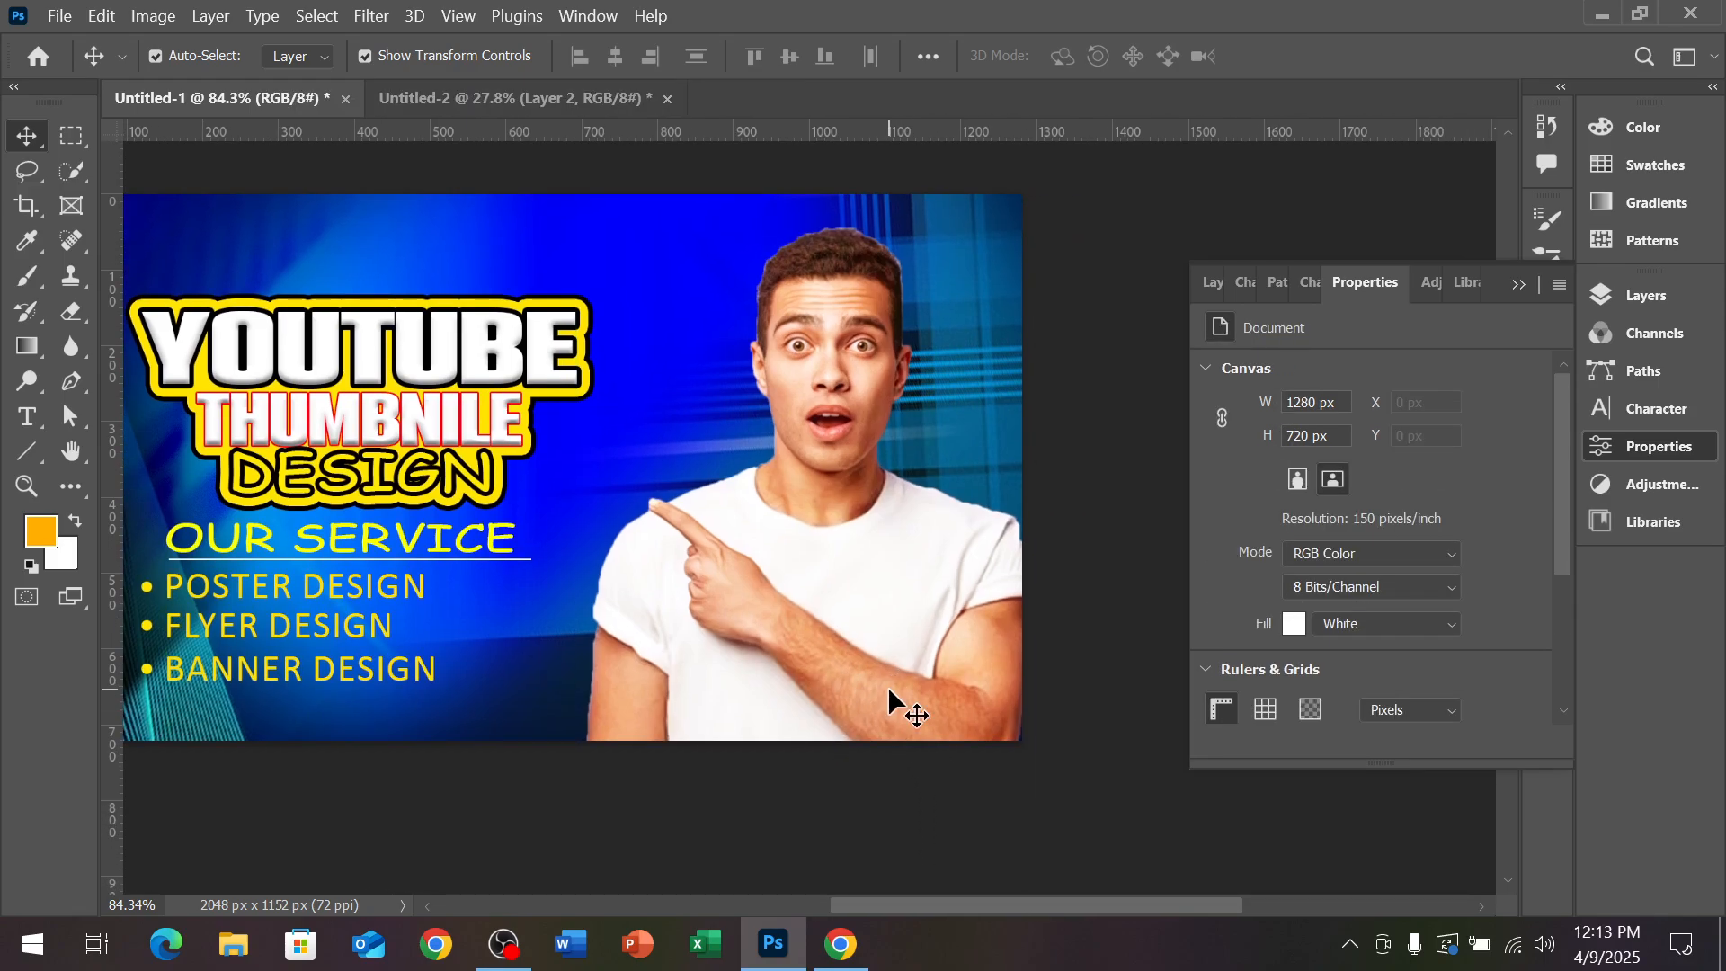
scroll(617, 663, "up", 3)
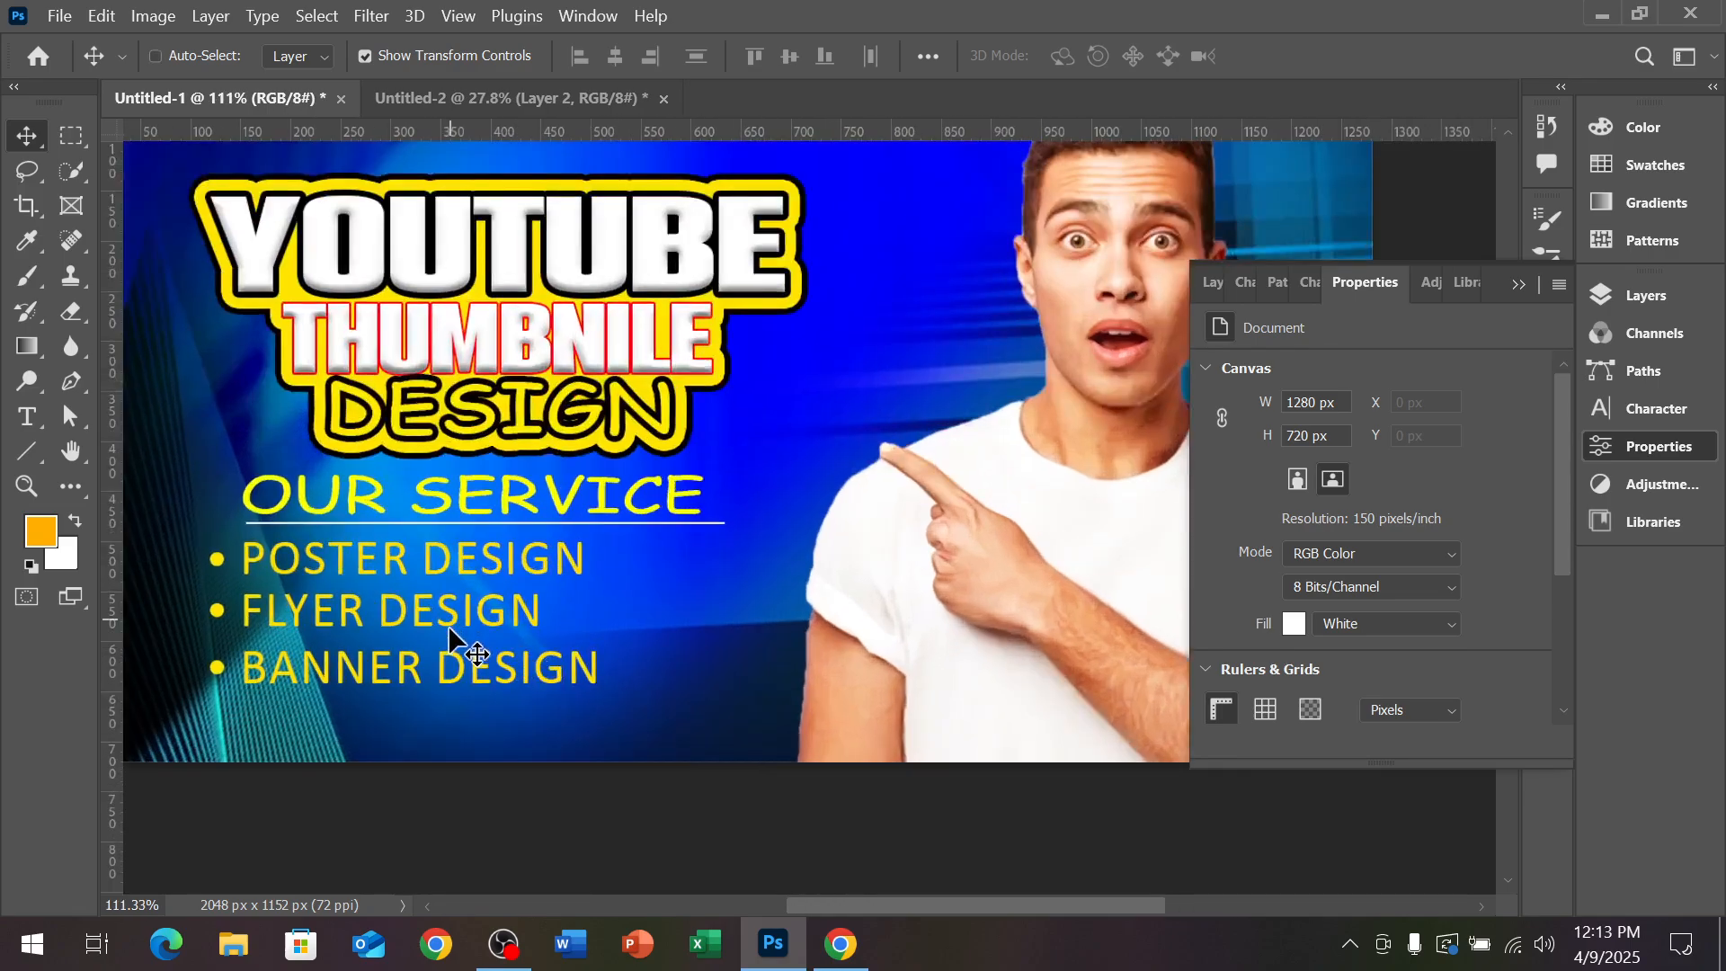
scroll(485, 629, "left", 2)
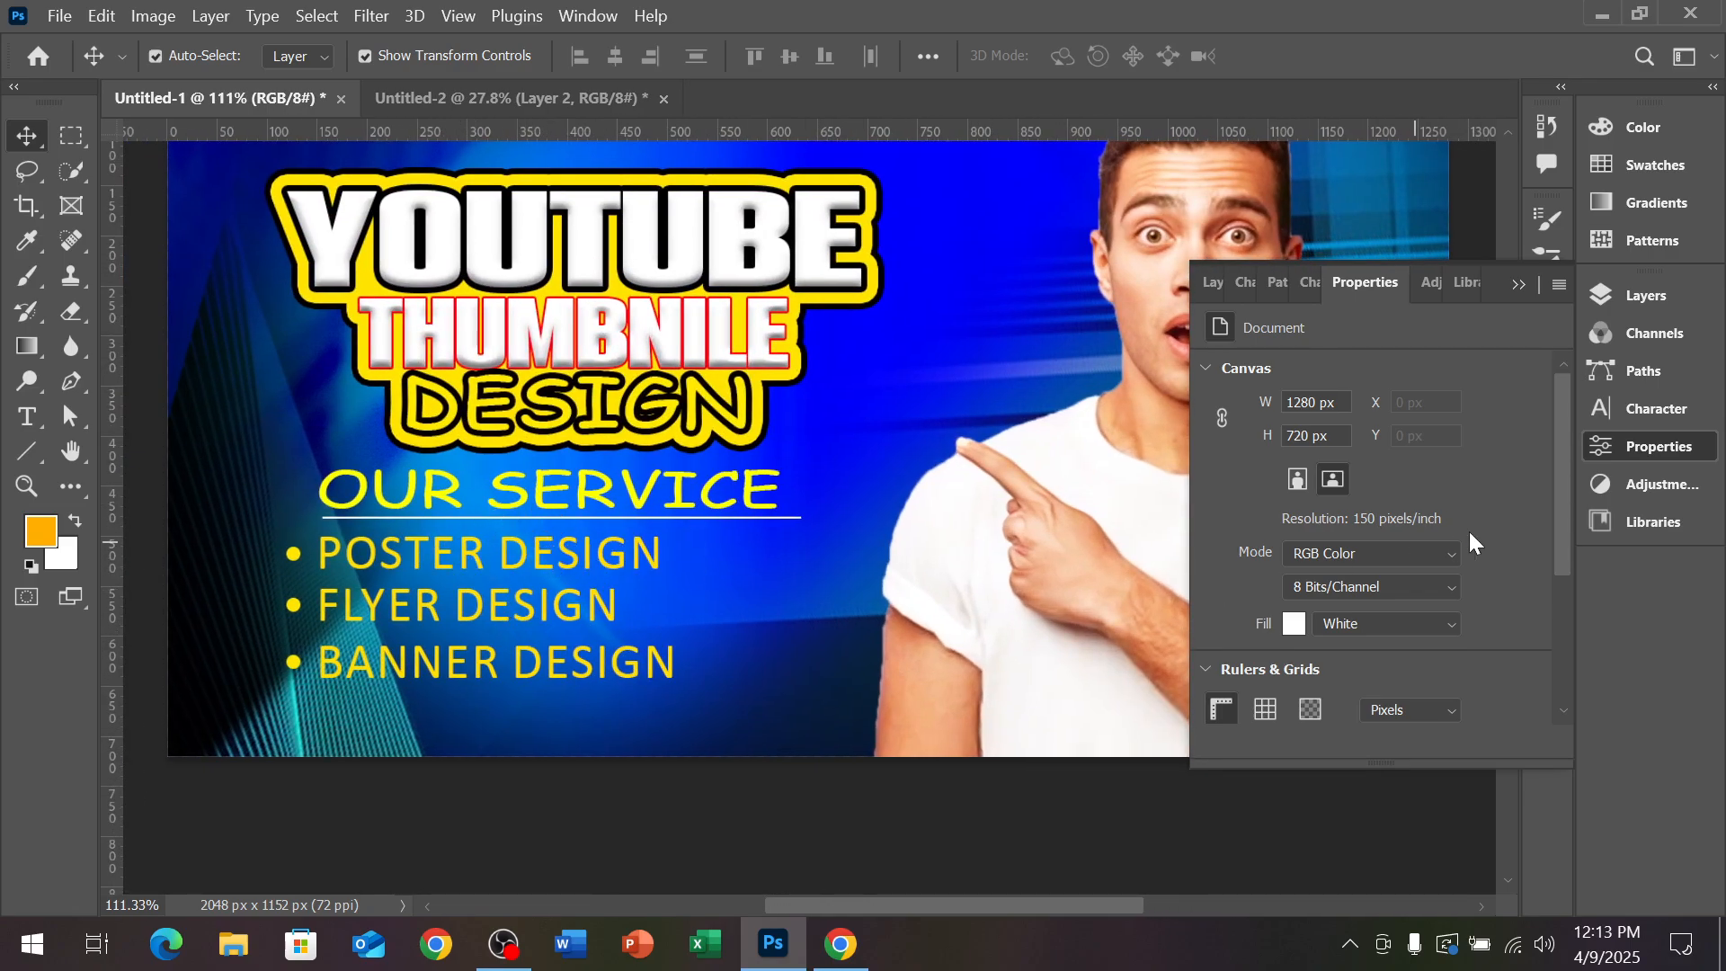
Add an empty layer directly above the headline artwork and activate the Brush tool
left_click(1519, 286)
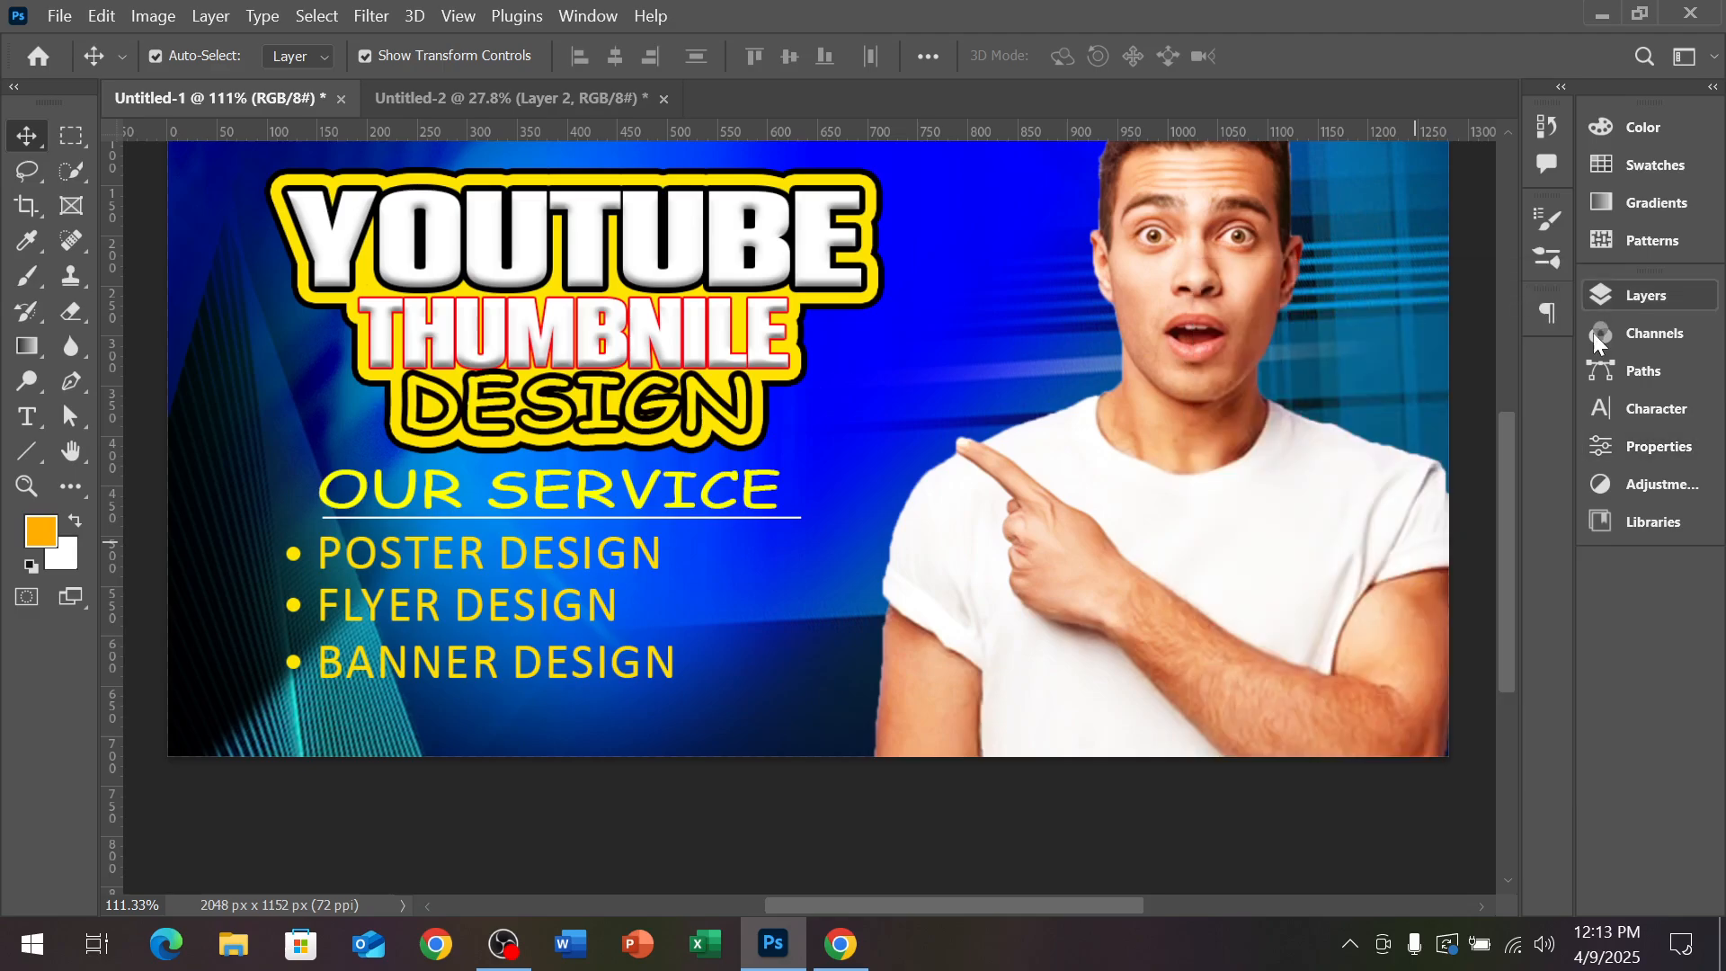
left_click(1619, 297)
scroll(1422, 729, "down", 2)
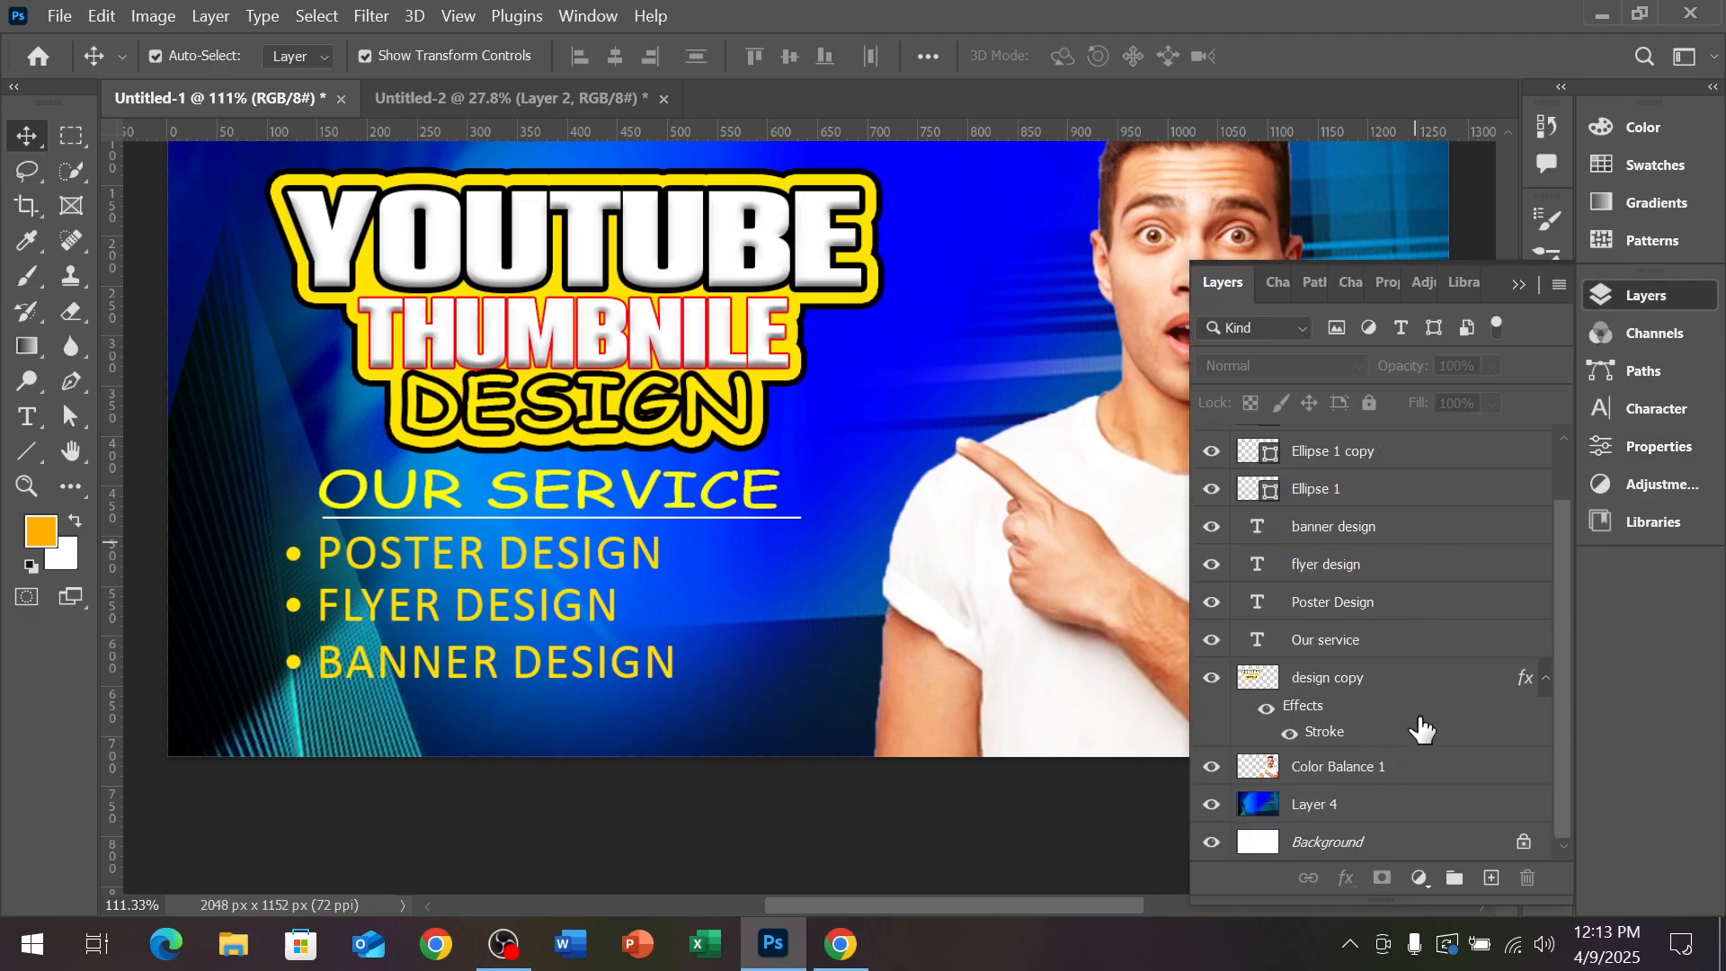
left_click(1362, 682)
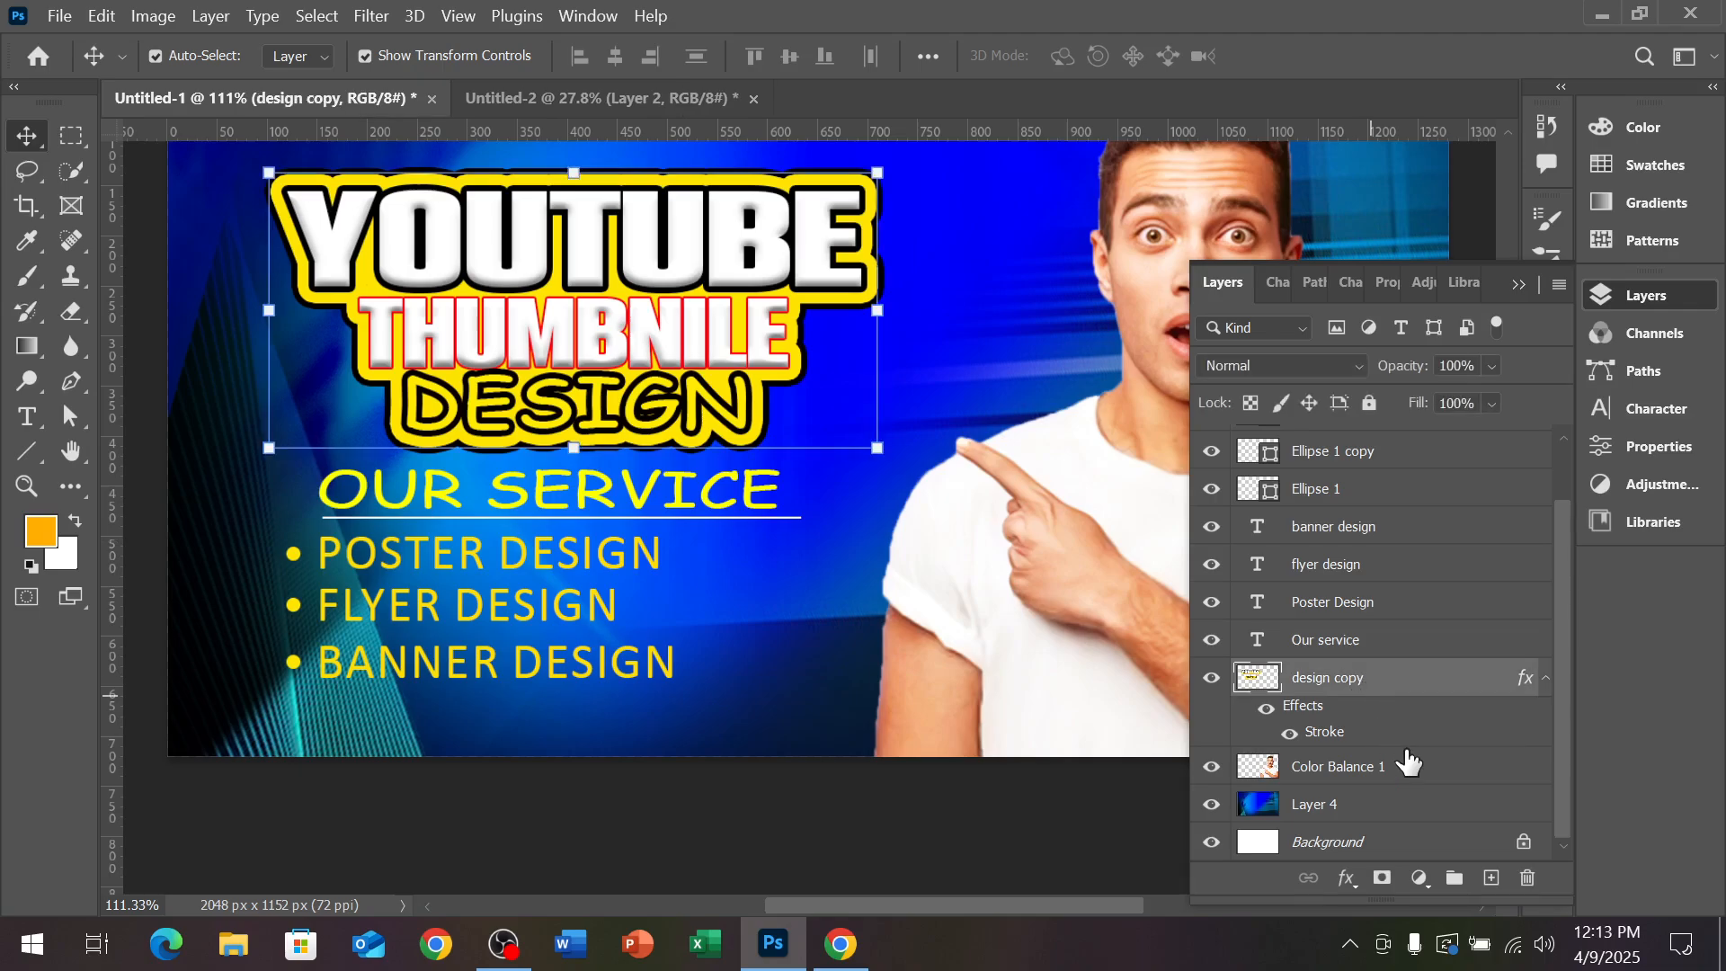
left_click(1492, 877)
right_click(26, 289)
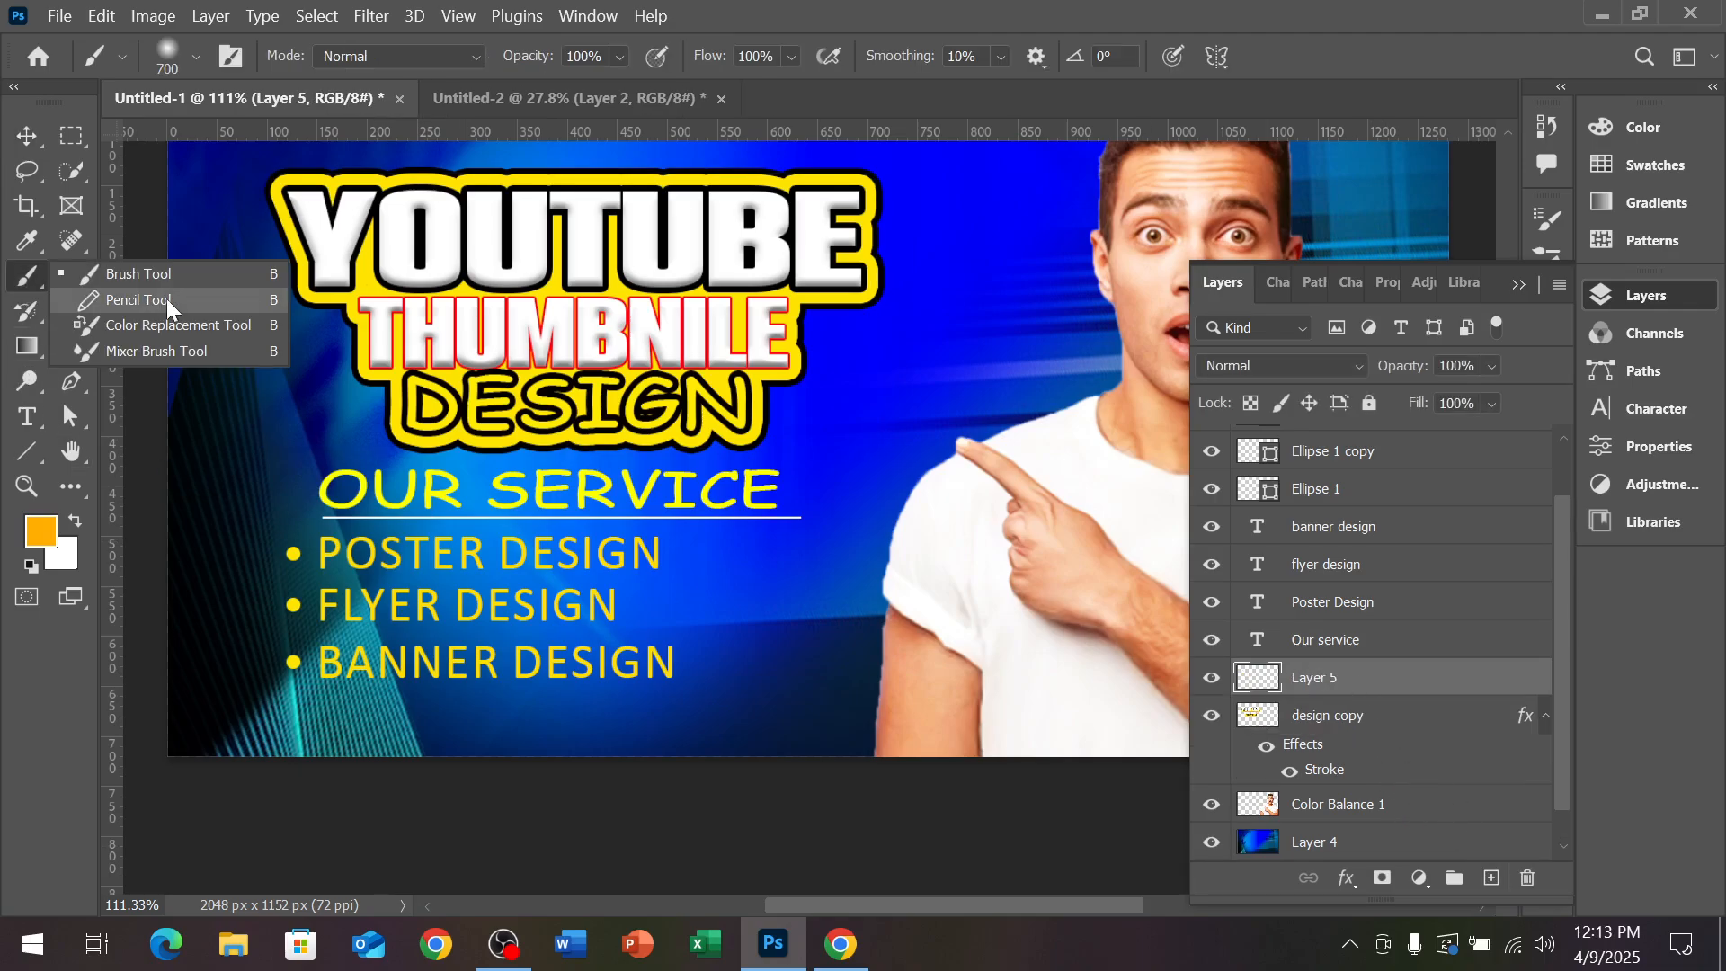
left_click(168, 277)
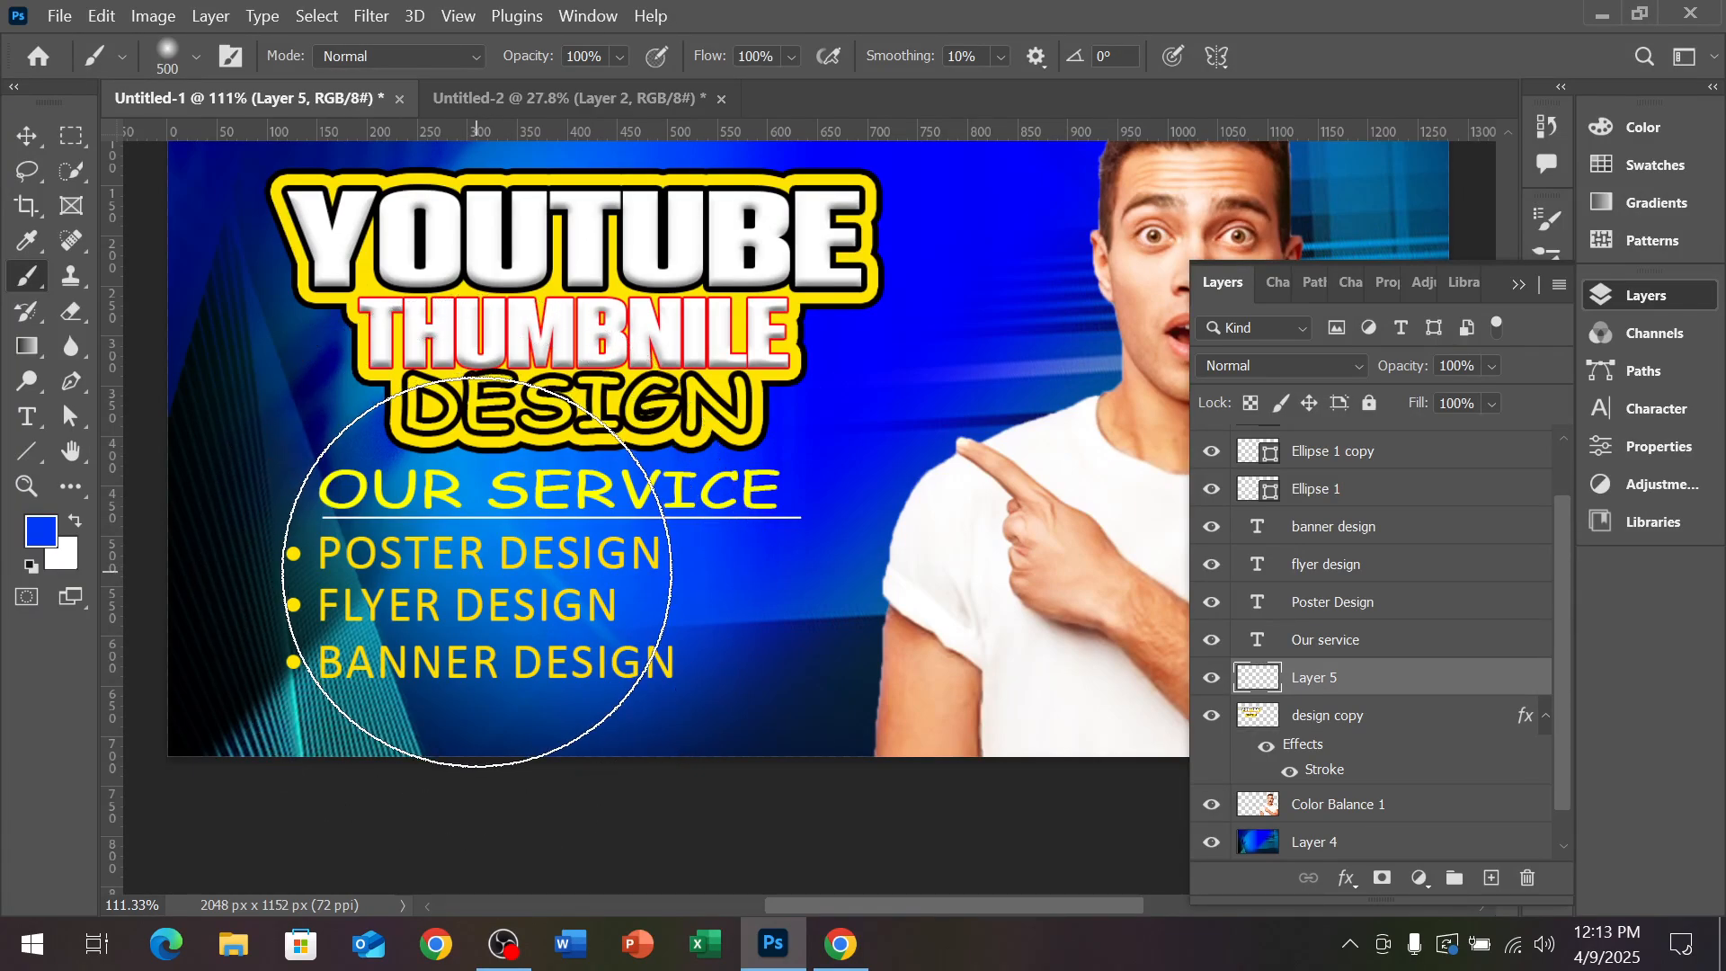
Try a large soft blue dab over the service list, undo it, and move the empty layer directly below the headline artwork
left_click(512, 580)
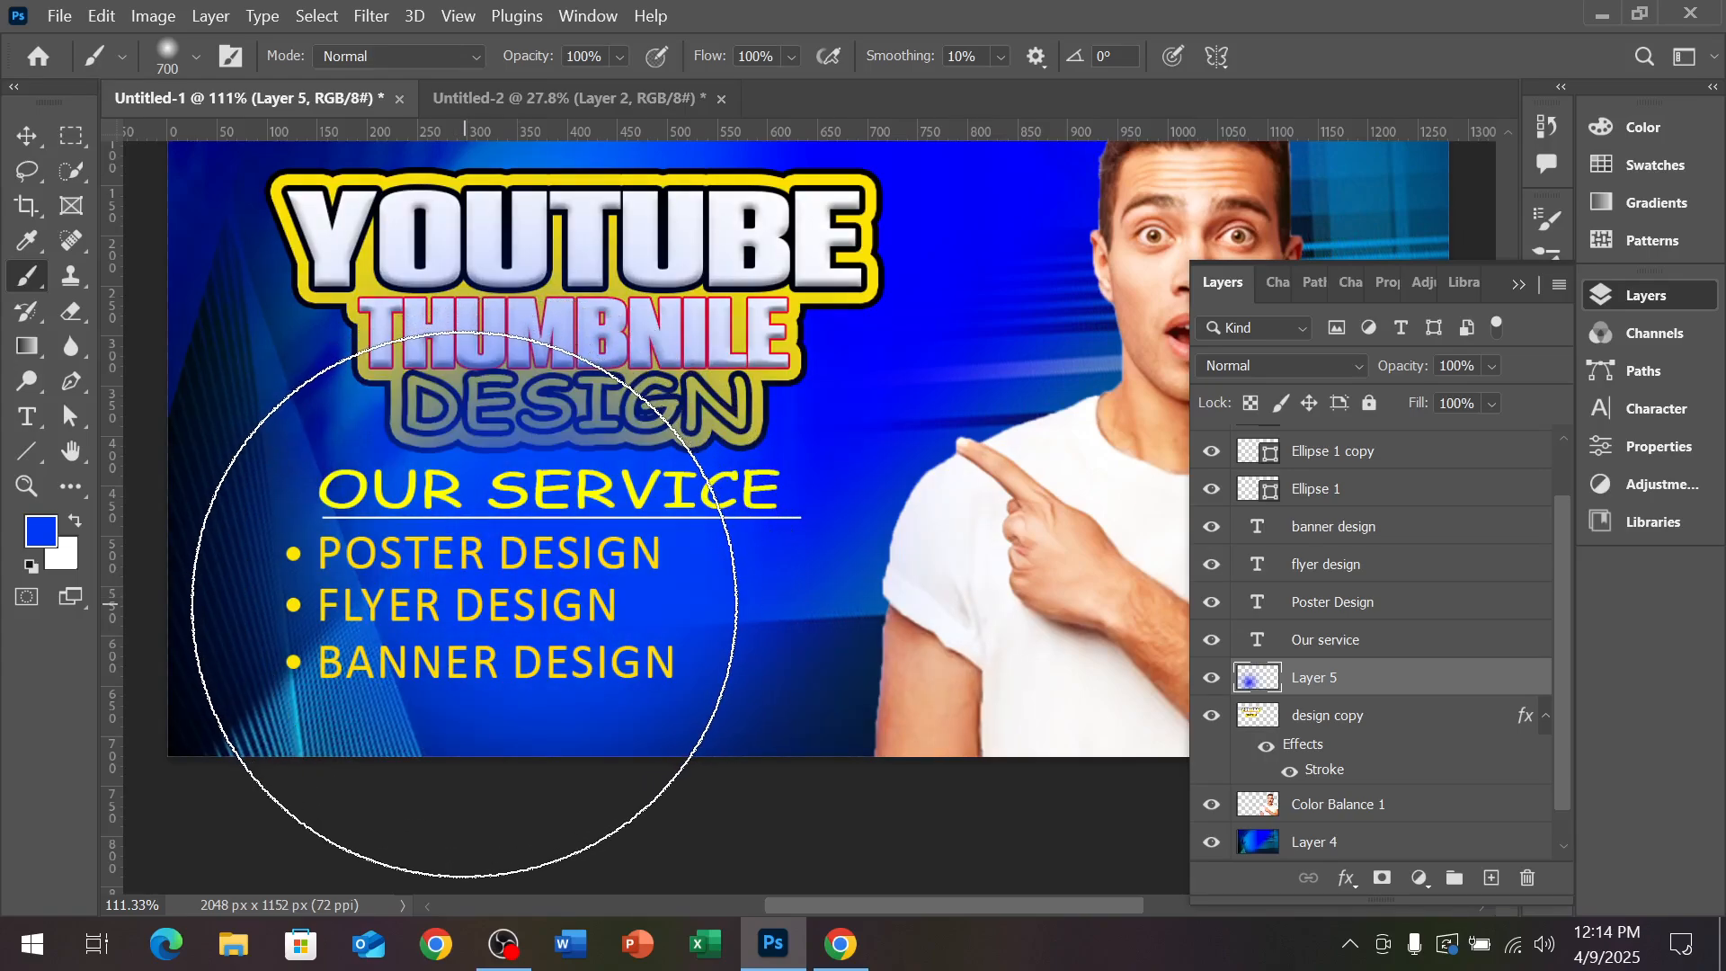
key("ctrl+z")
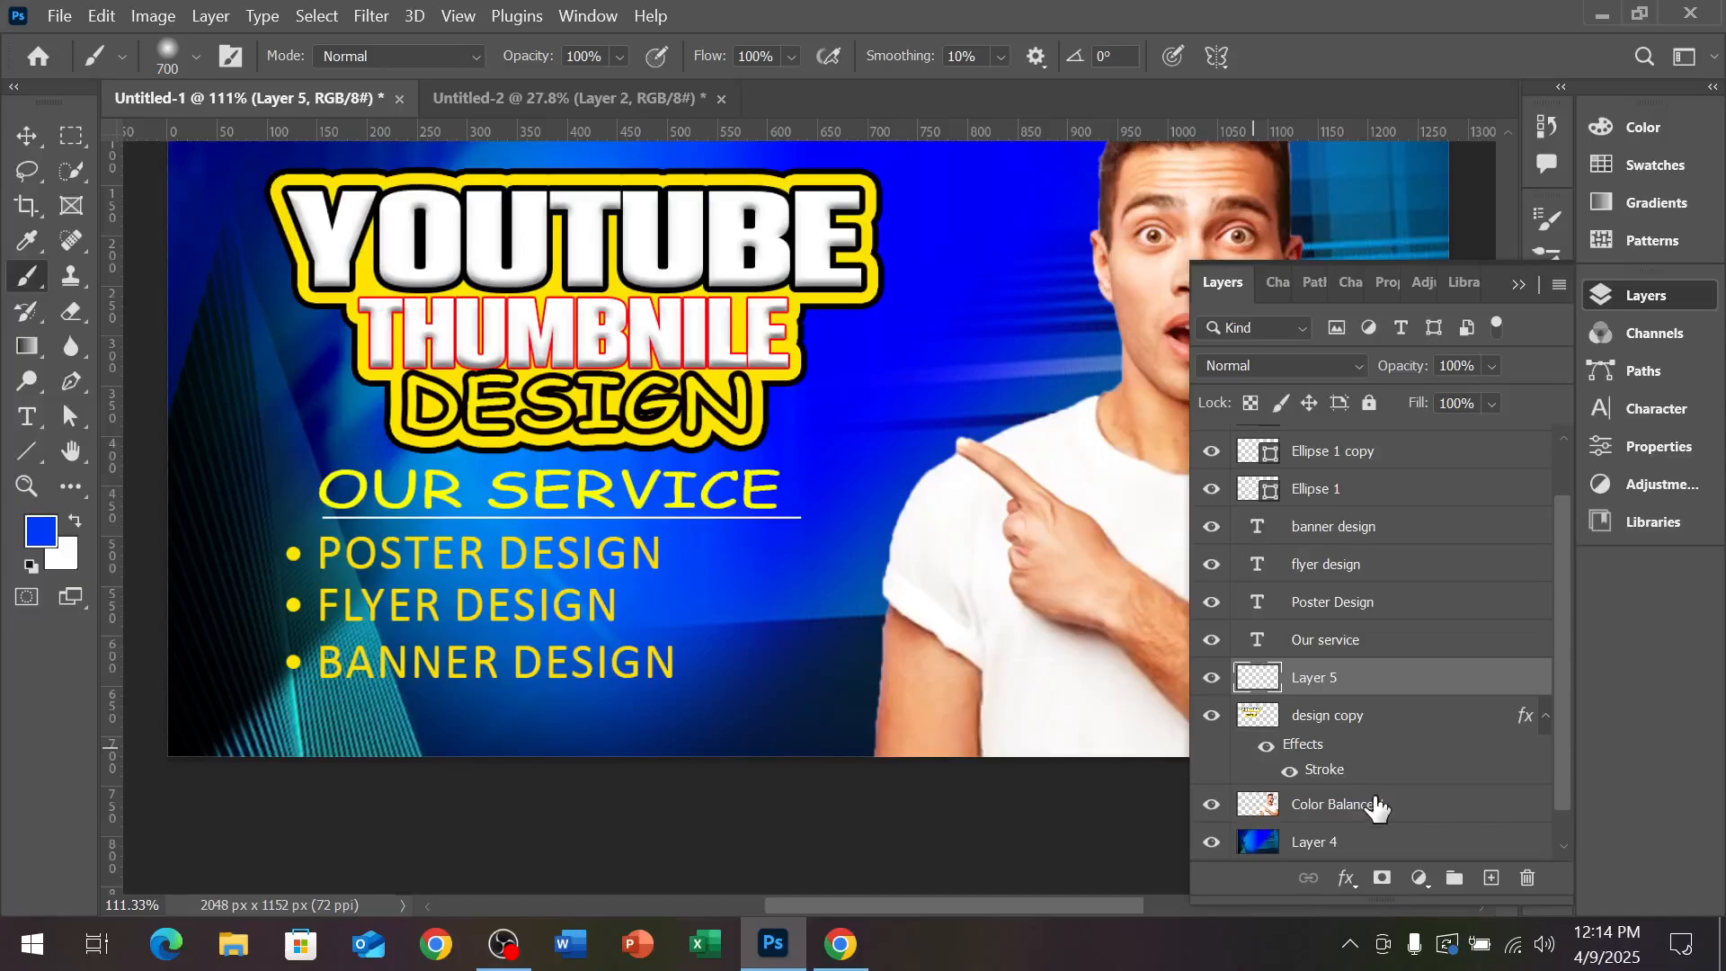
left_click_drag(1374, 688, 1365, 788)
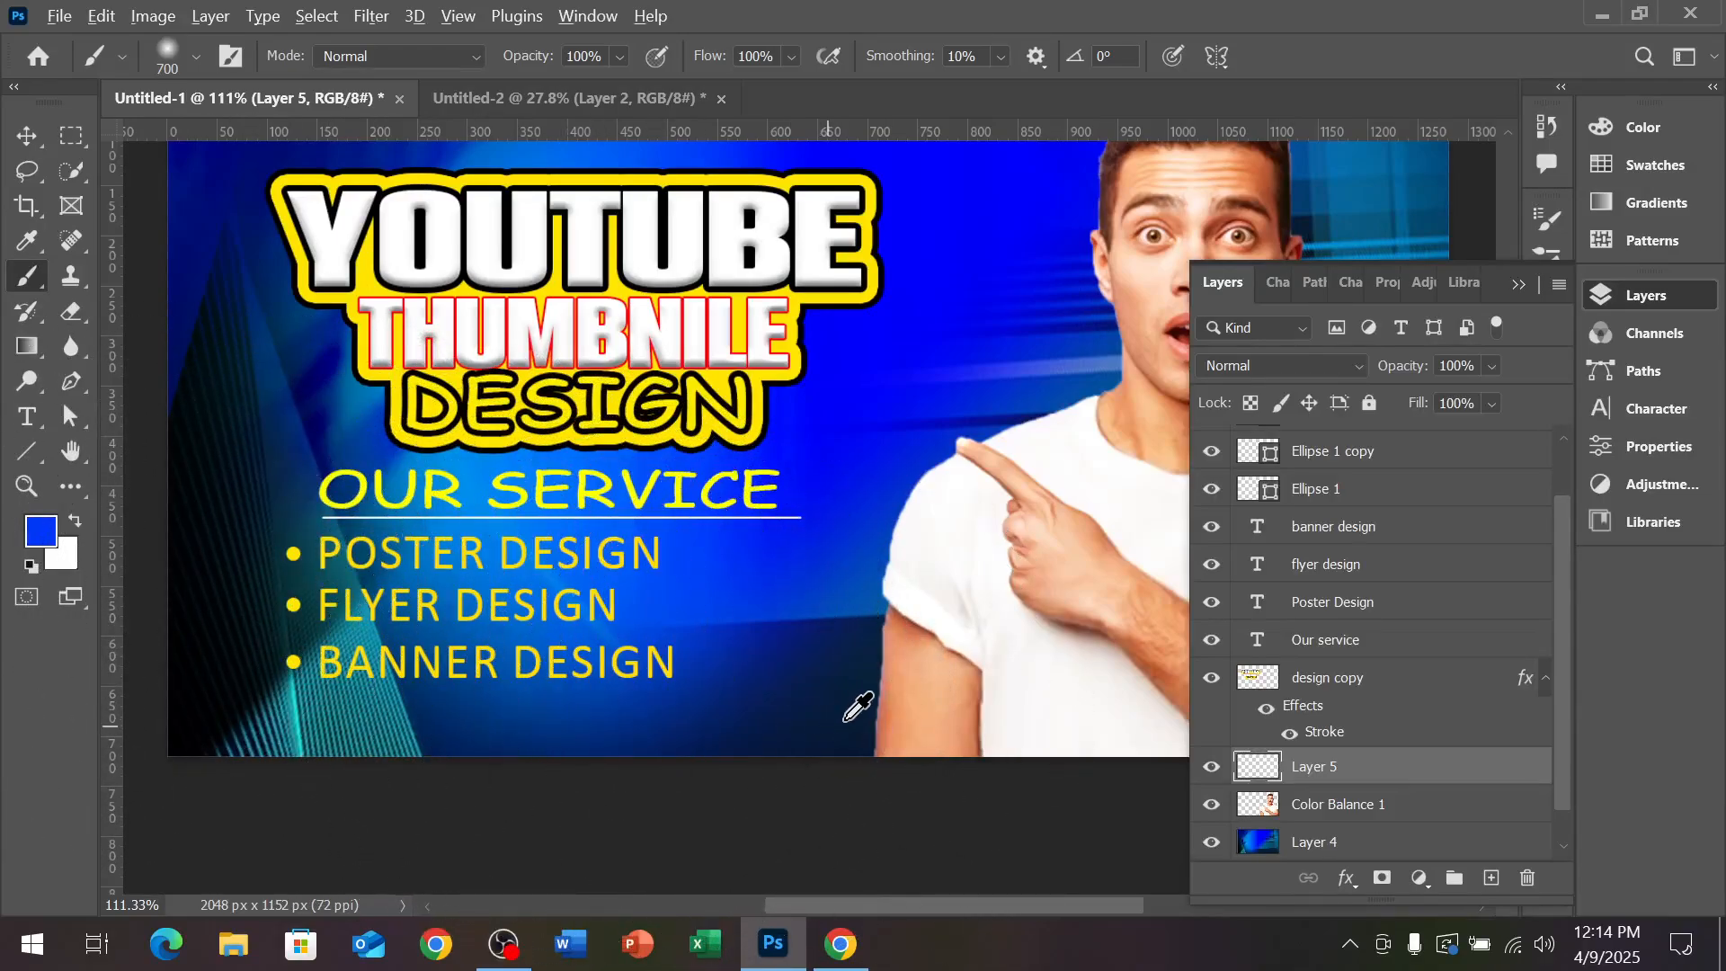
Sample the dark navy beside the man's arm and paint a soft 500 px brush shade behind the service list
left_click(861, 691, "alt")
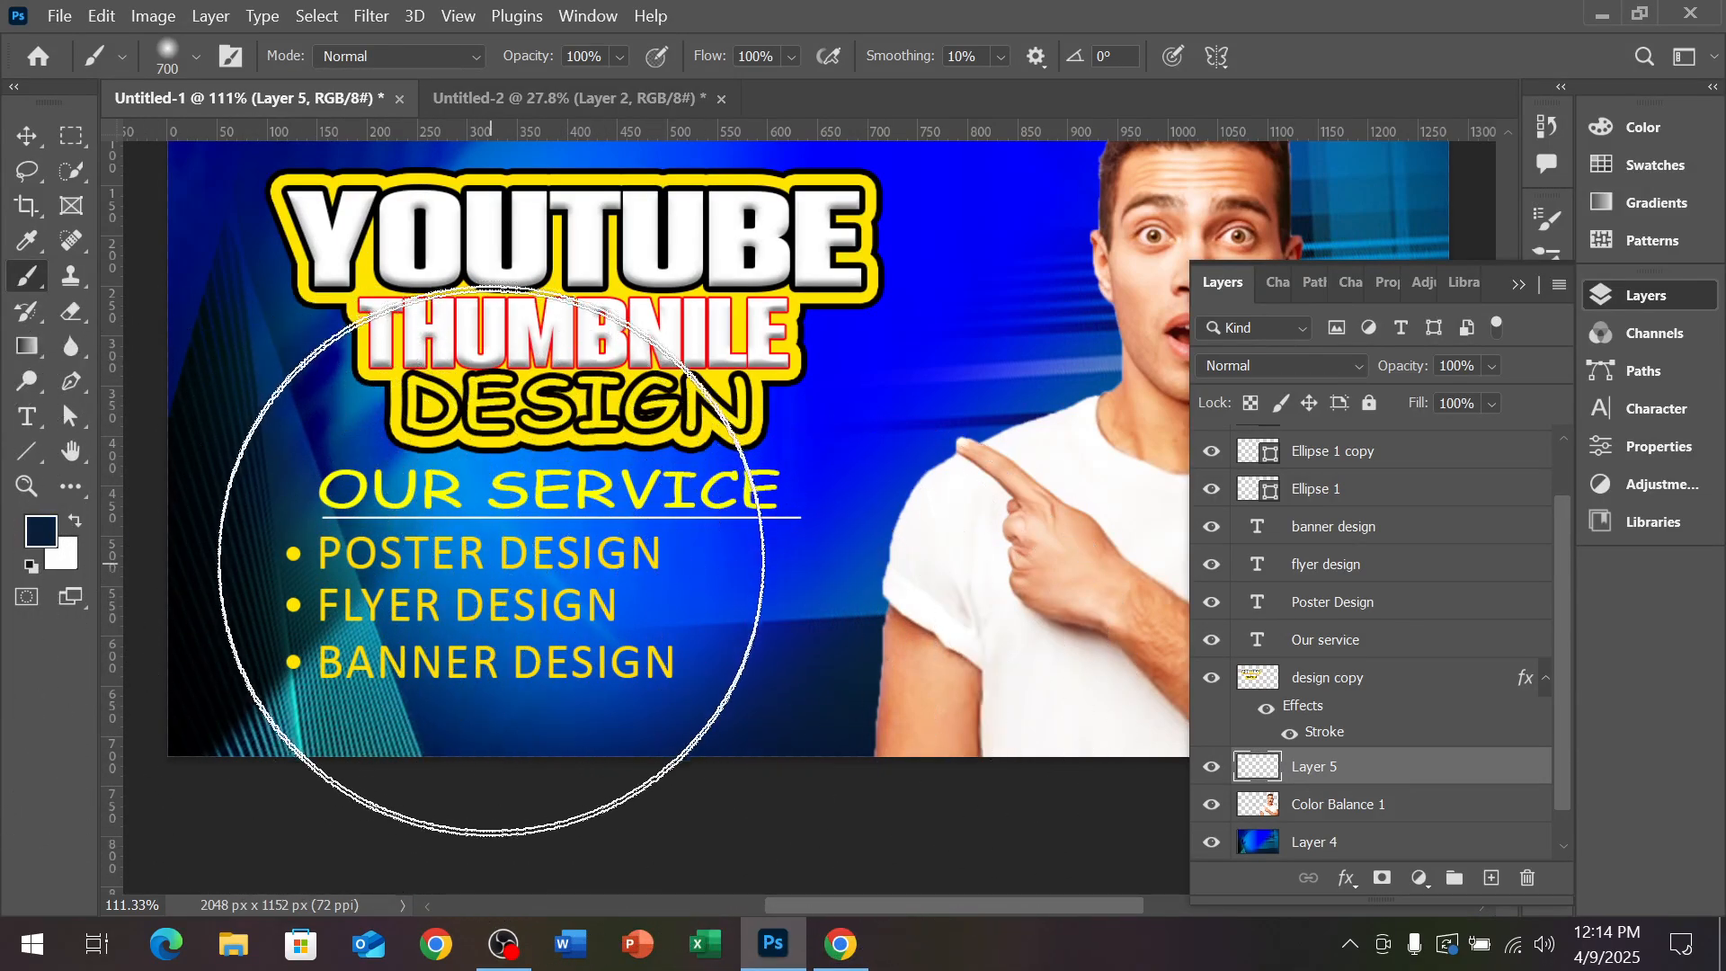
key("bracketleft")
key("bracketleft")
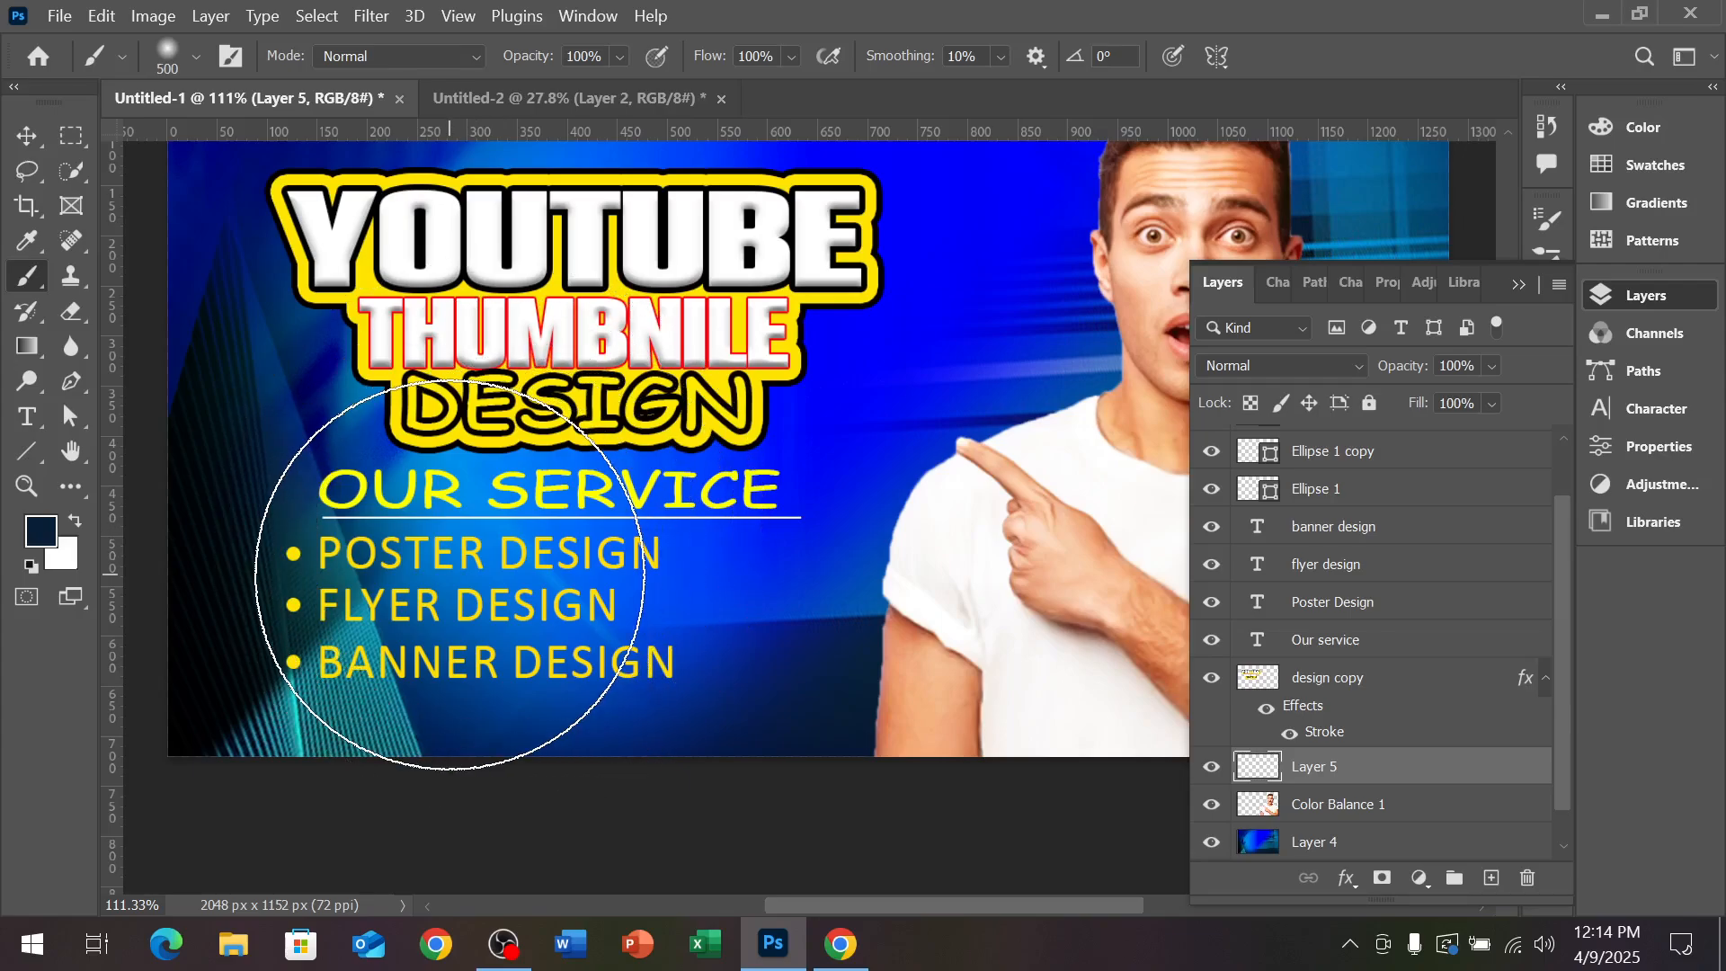
mouse_move(510, 573)
left_mouse_down()
mouse_move(641, 572)
mouse_move(425, 559)
mouse_move(837, 614)
mouse_move(428, 577)
left_mouse_up()
scroll(440, 584, "down", 5)
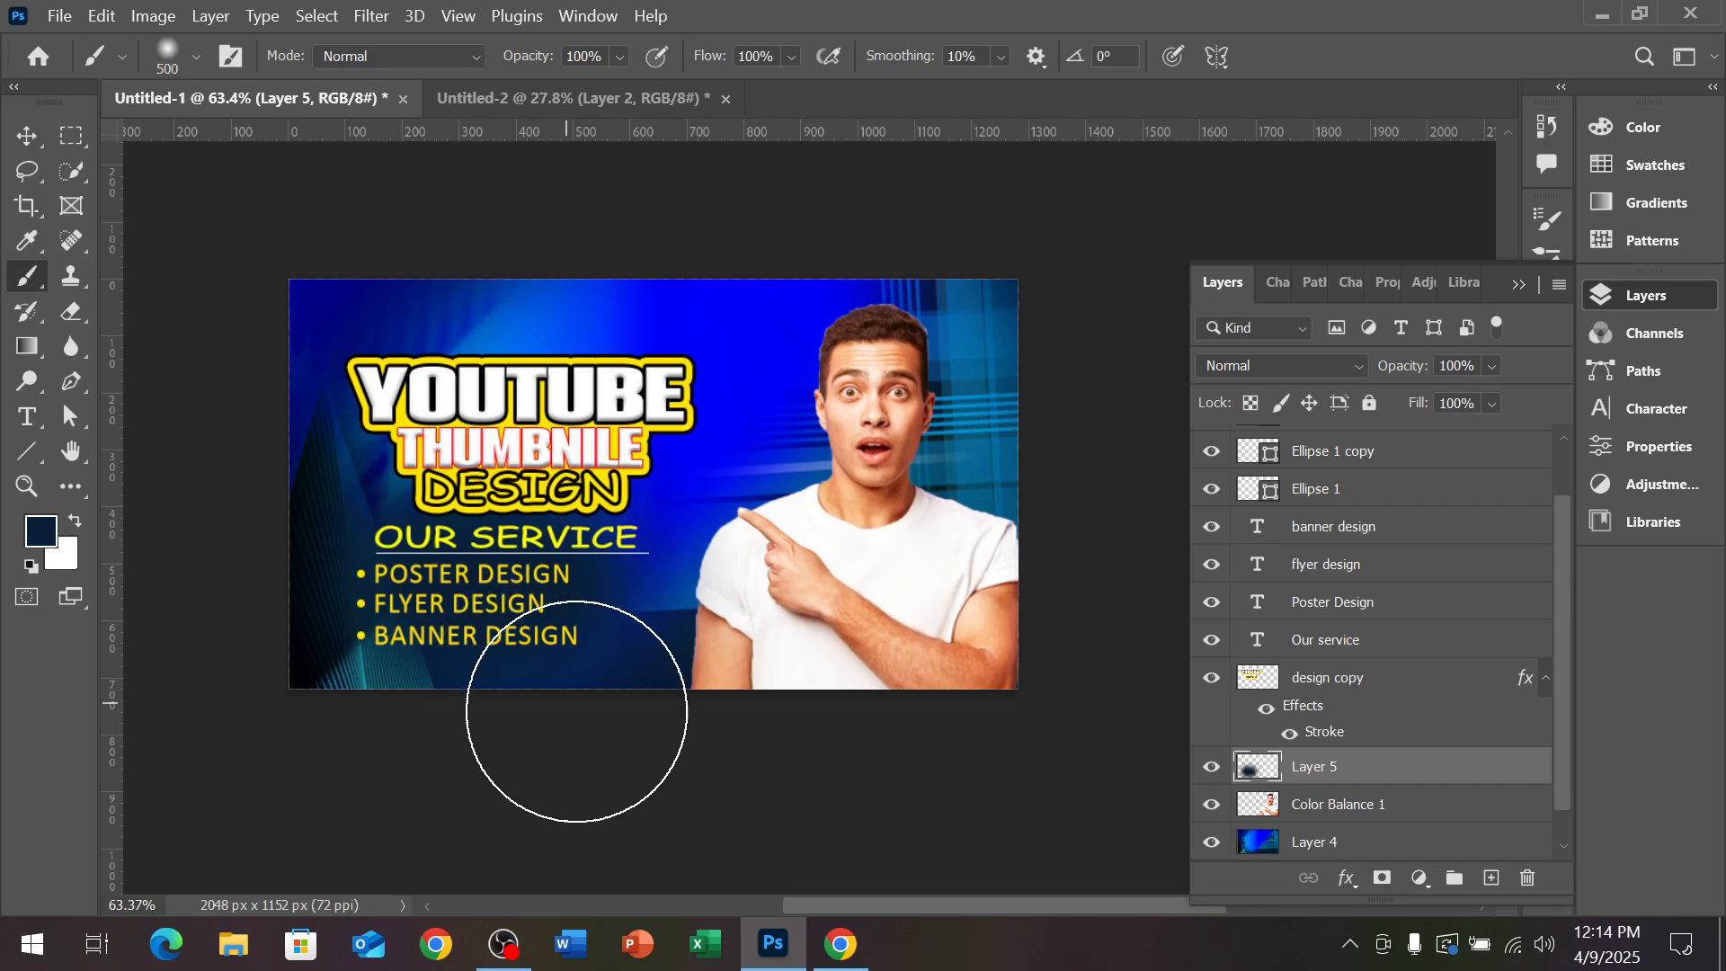
scroll(513, 647, "down", 1)
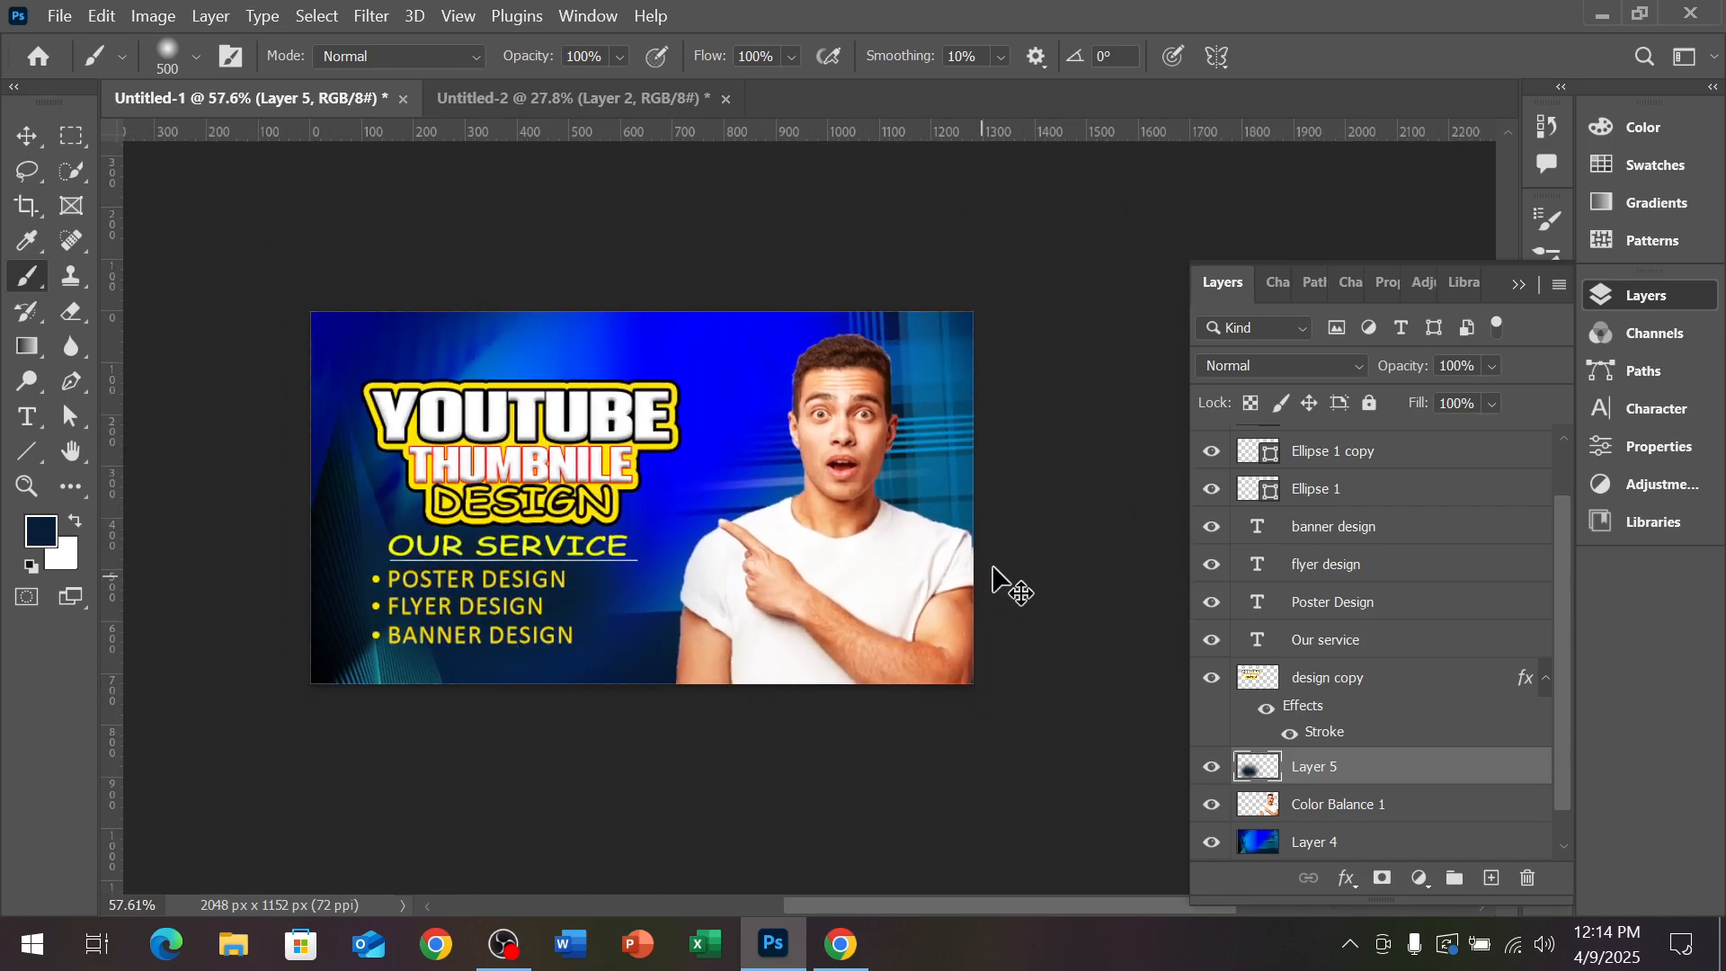
Examine the dark shading behind the service list and the man's cutout at different magnifications
scroll(955, 533, "up", 2)
scroll(955, 533, "up", 1)
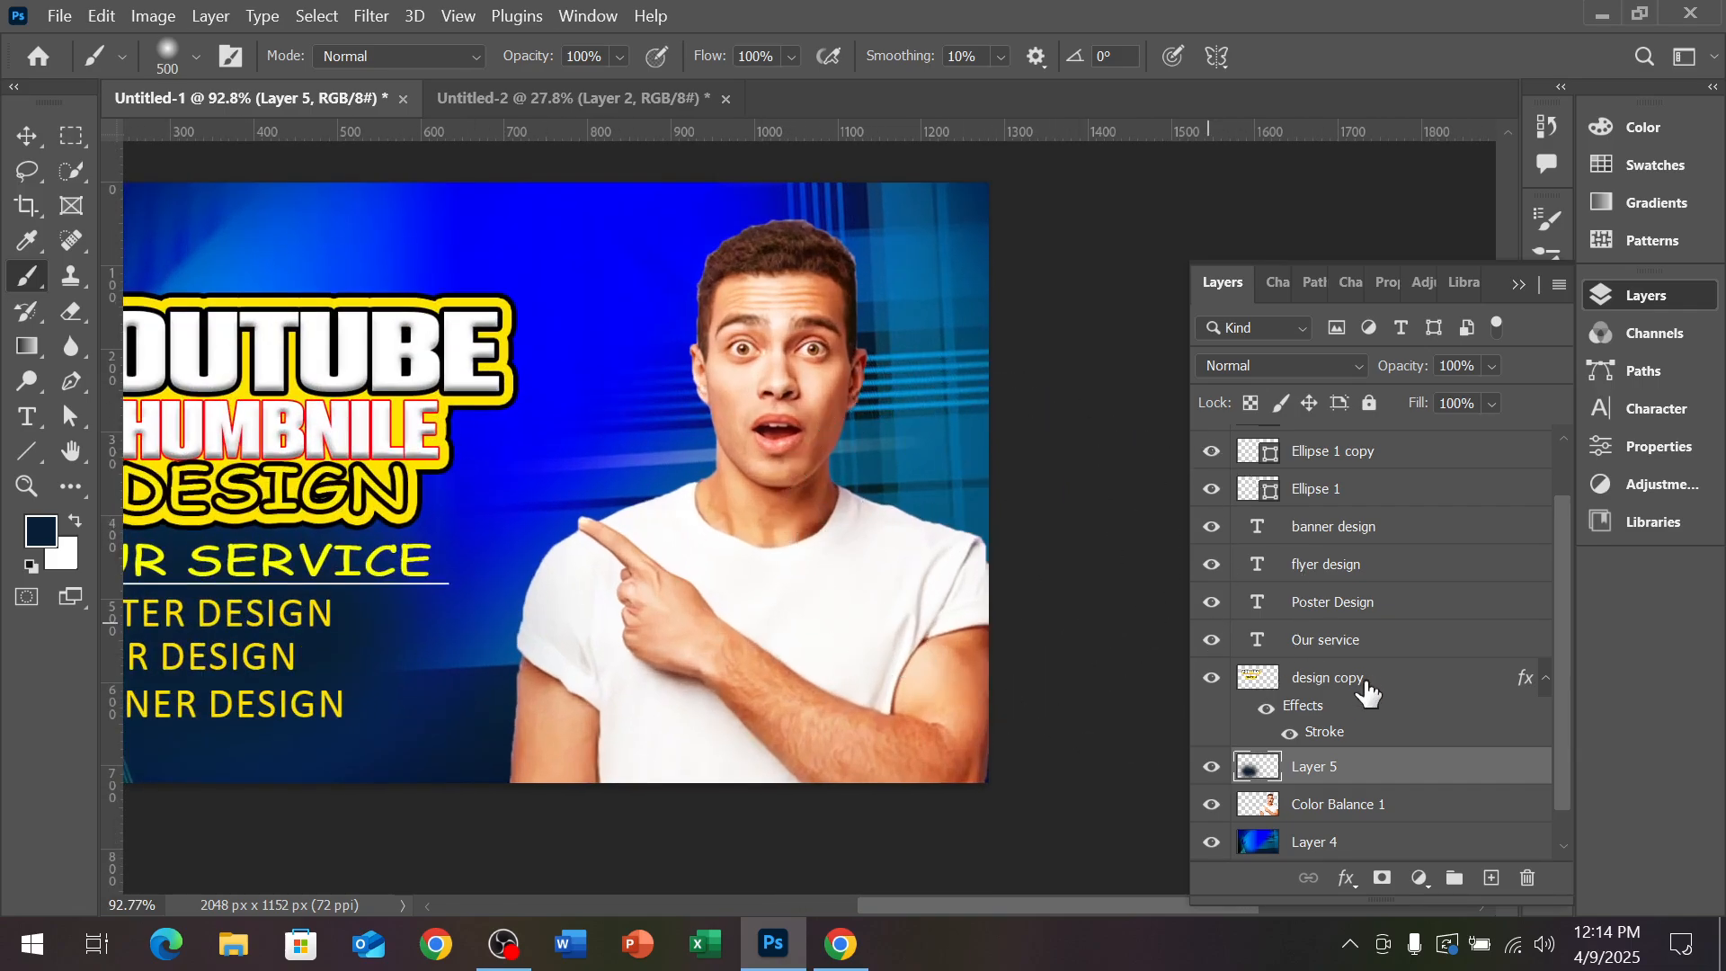
scroll(1364, 765, "down", 1)
left_click(1362, 766)
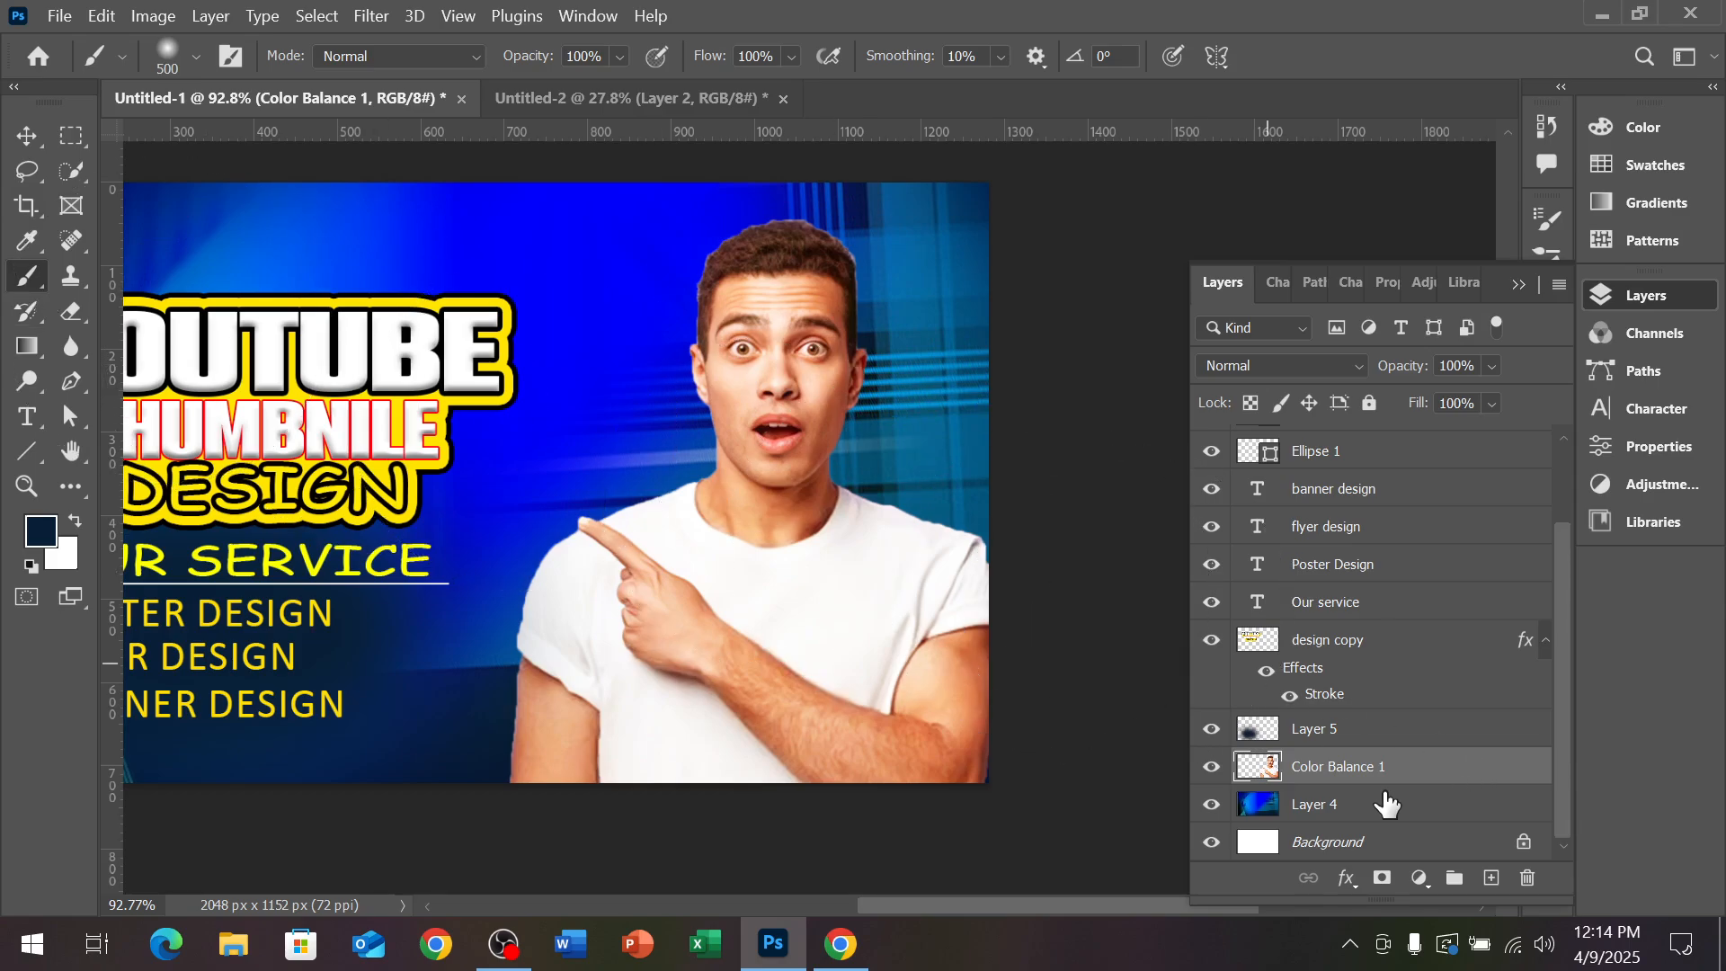
scroll(781, 658, "down", 2)
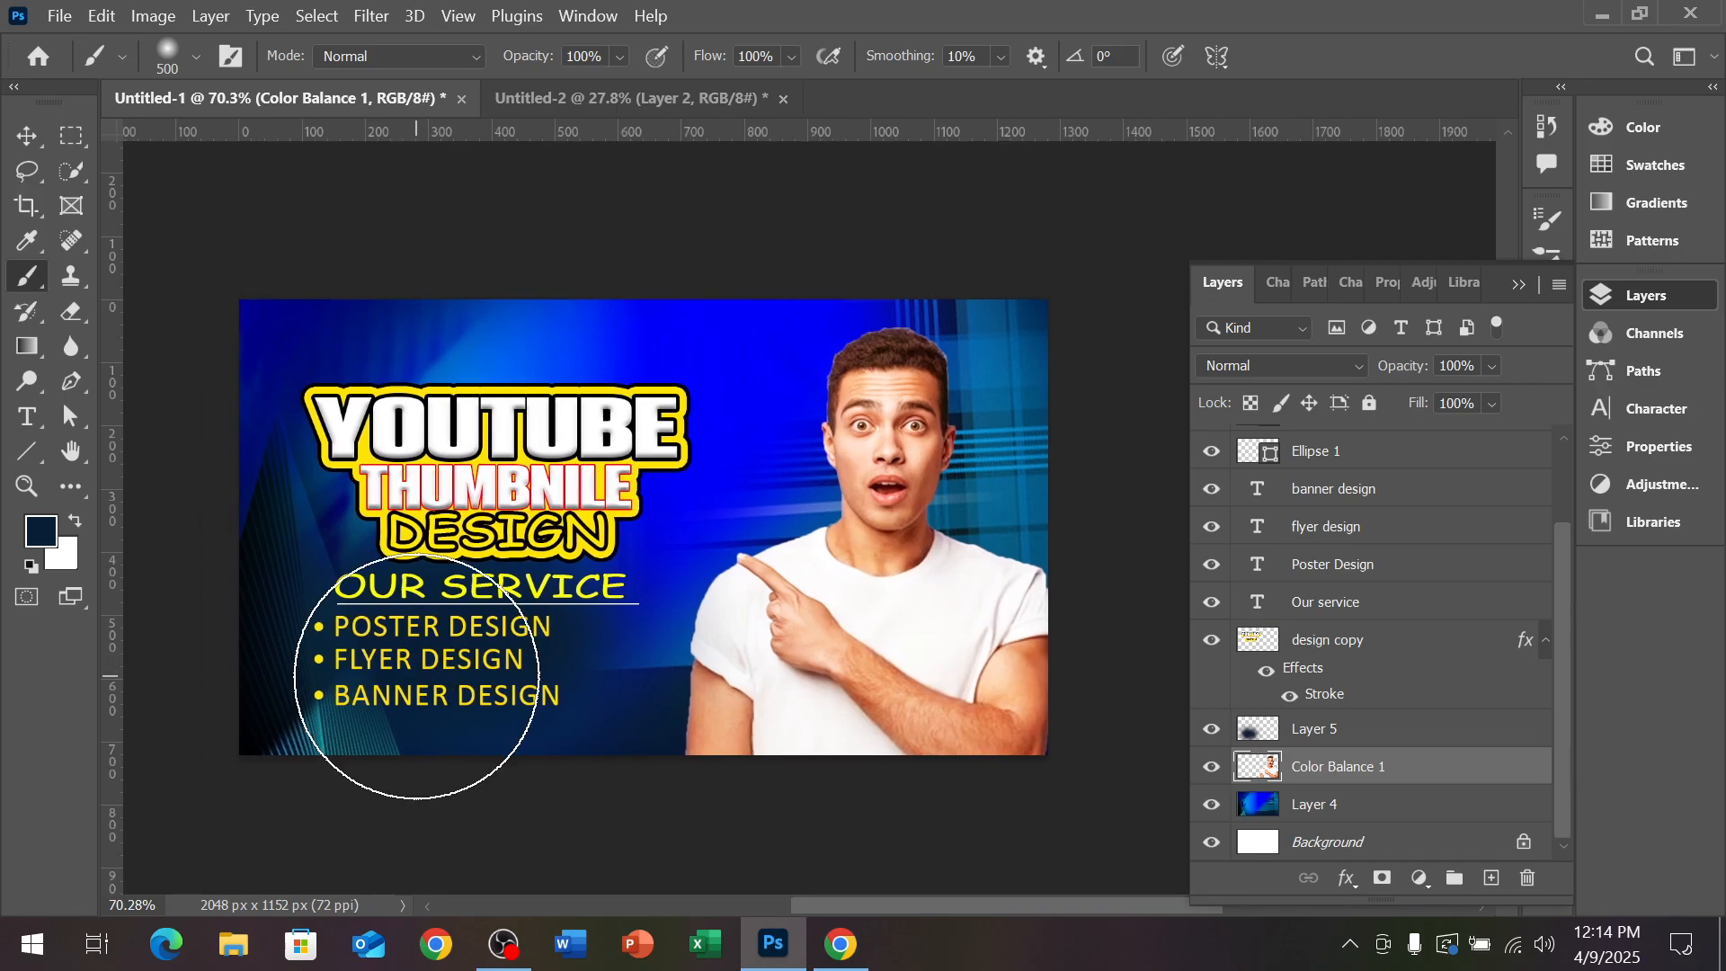
scroll(409, 715, "up", 2)
left_click(1352, 730)
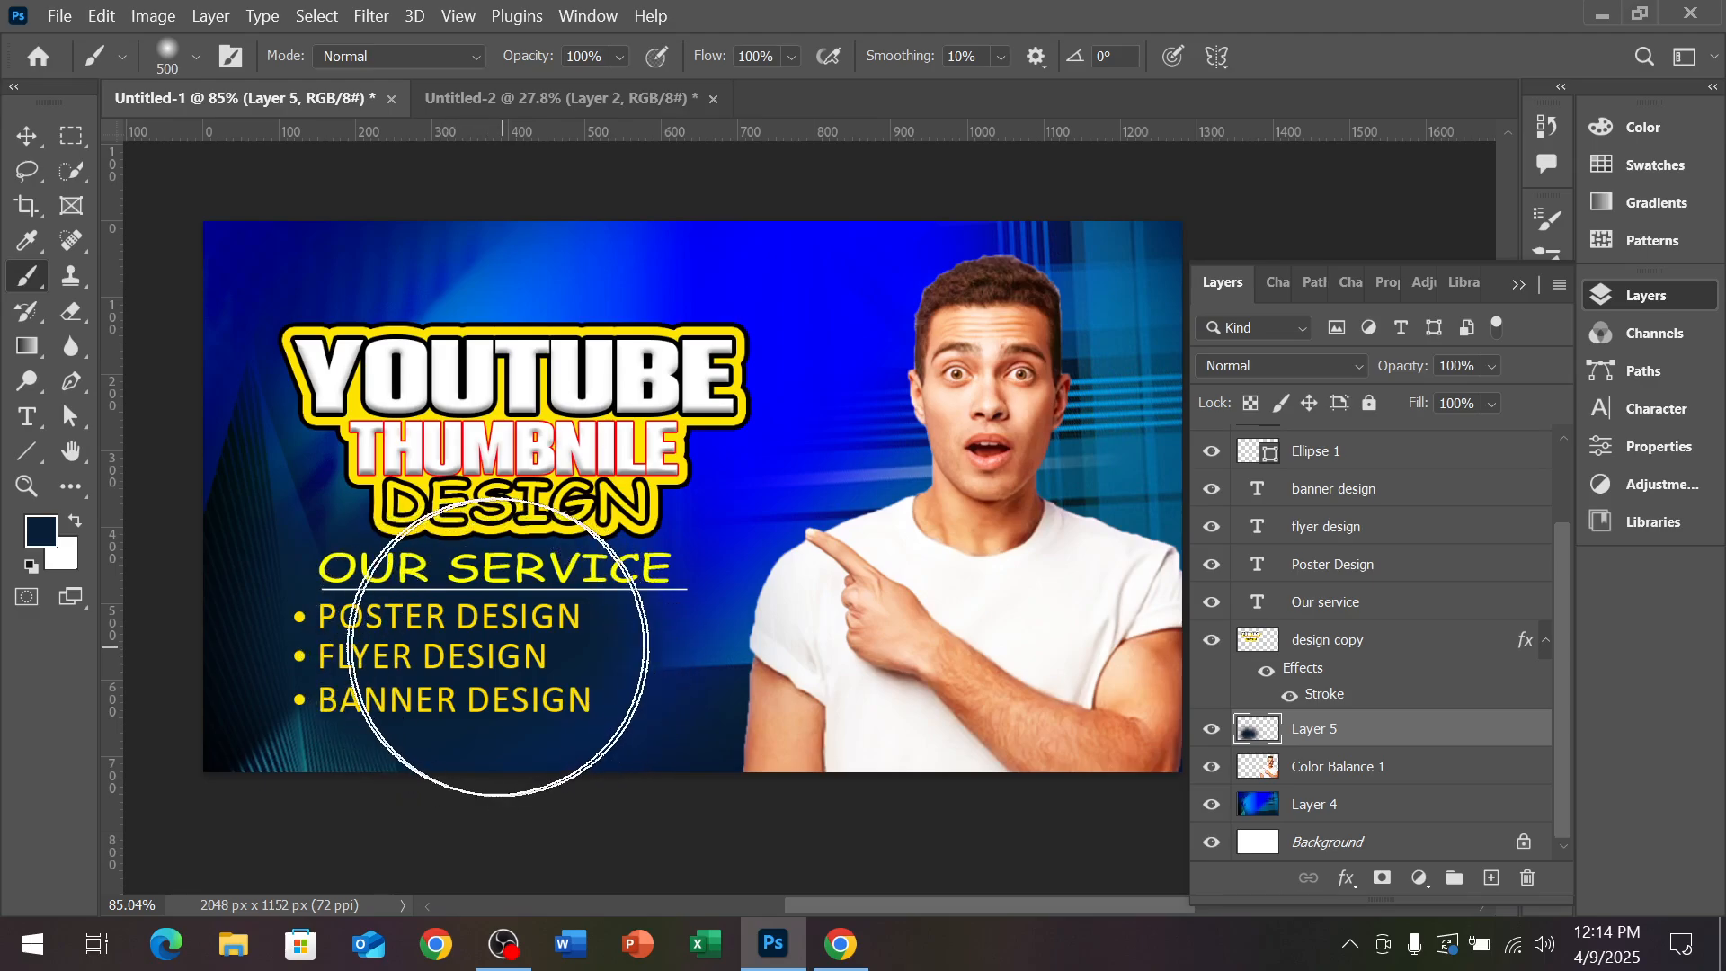
scroll(627, 677, "down", 2)
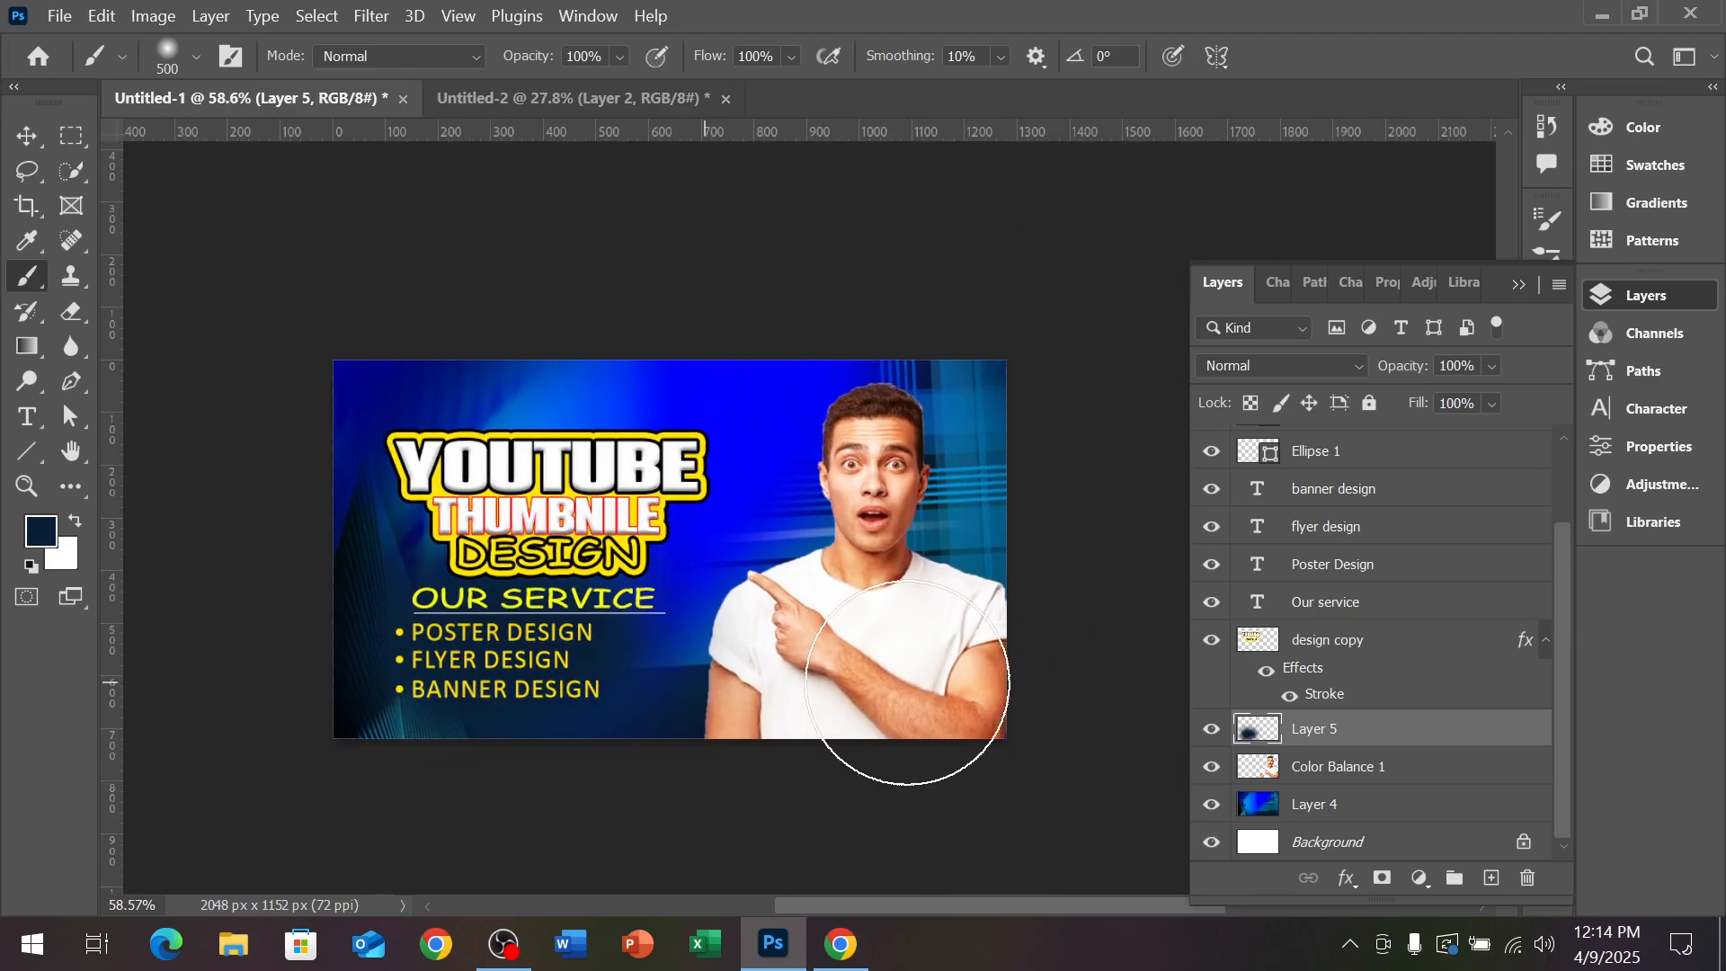
Add an empty layer directly above the blue background image, beneath the man's layer
left_click(1384, 806)
left_click(1491, 879)
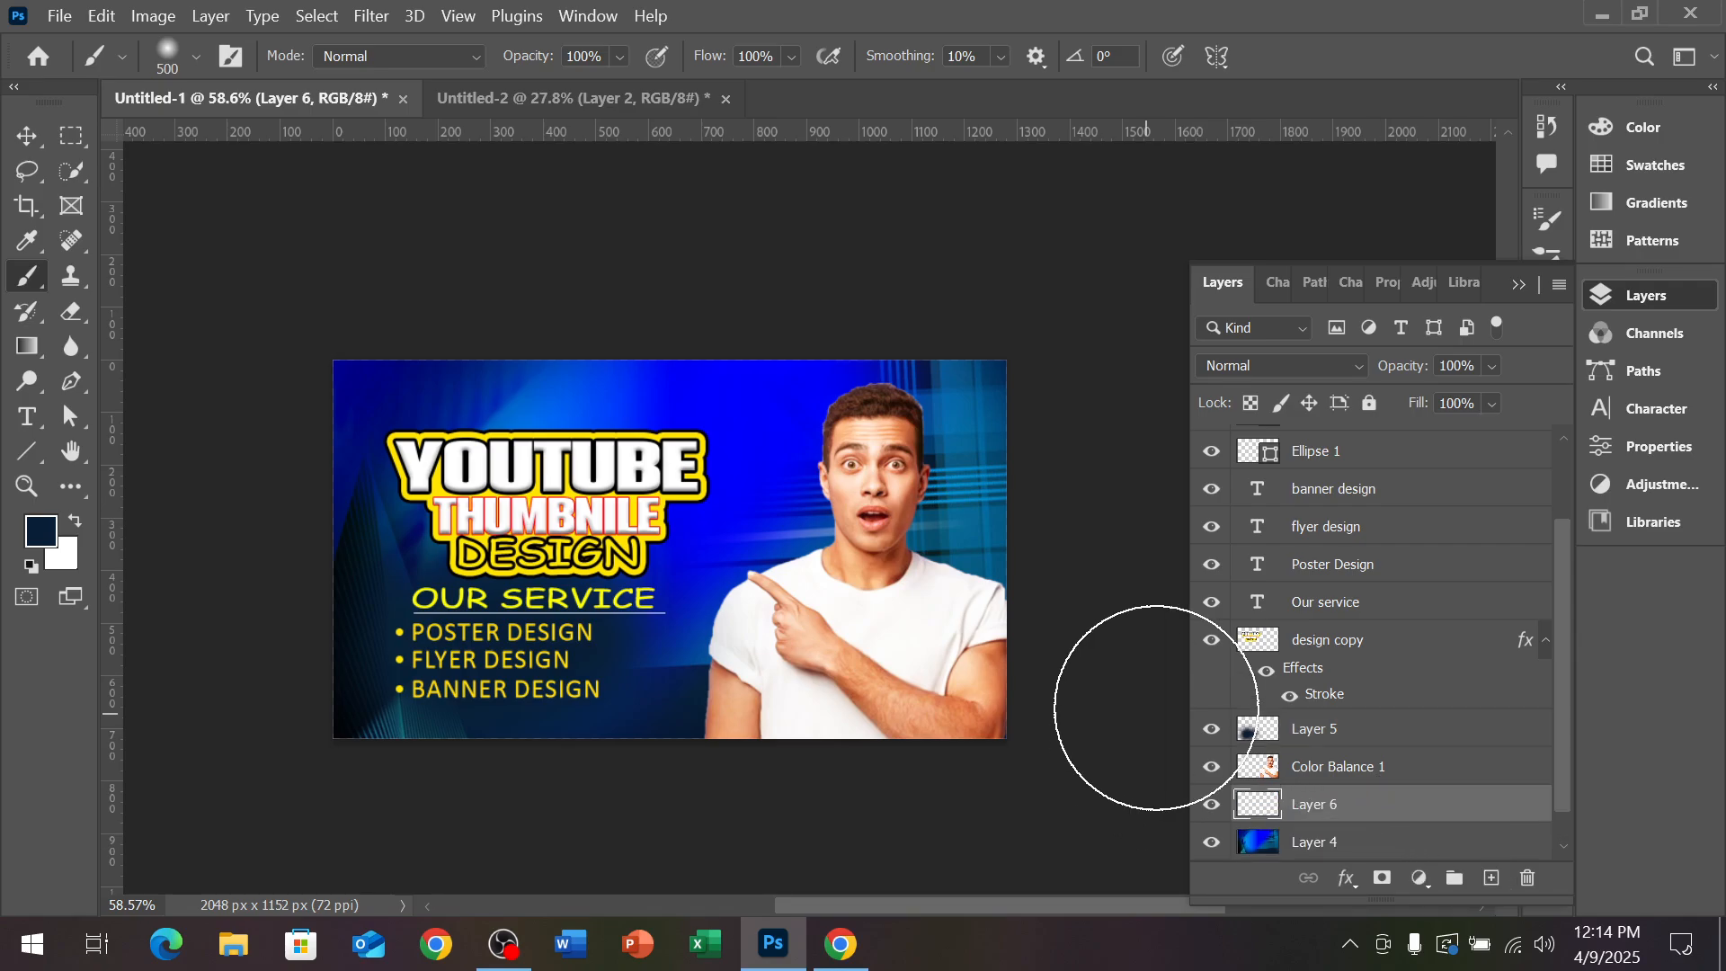
scroll(881, 586, "up", 2)
scroll(915, 486, "up", 3)
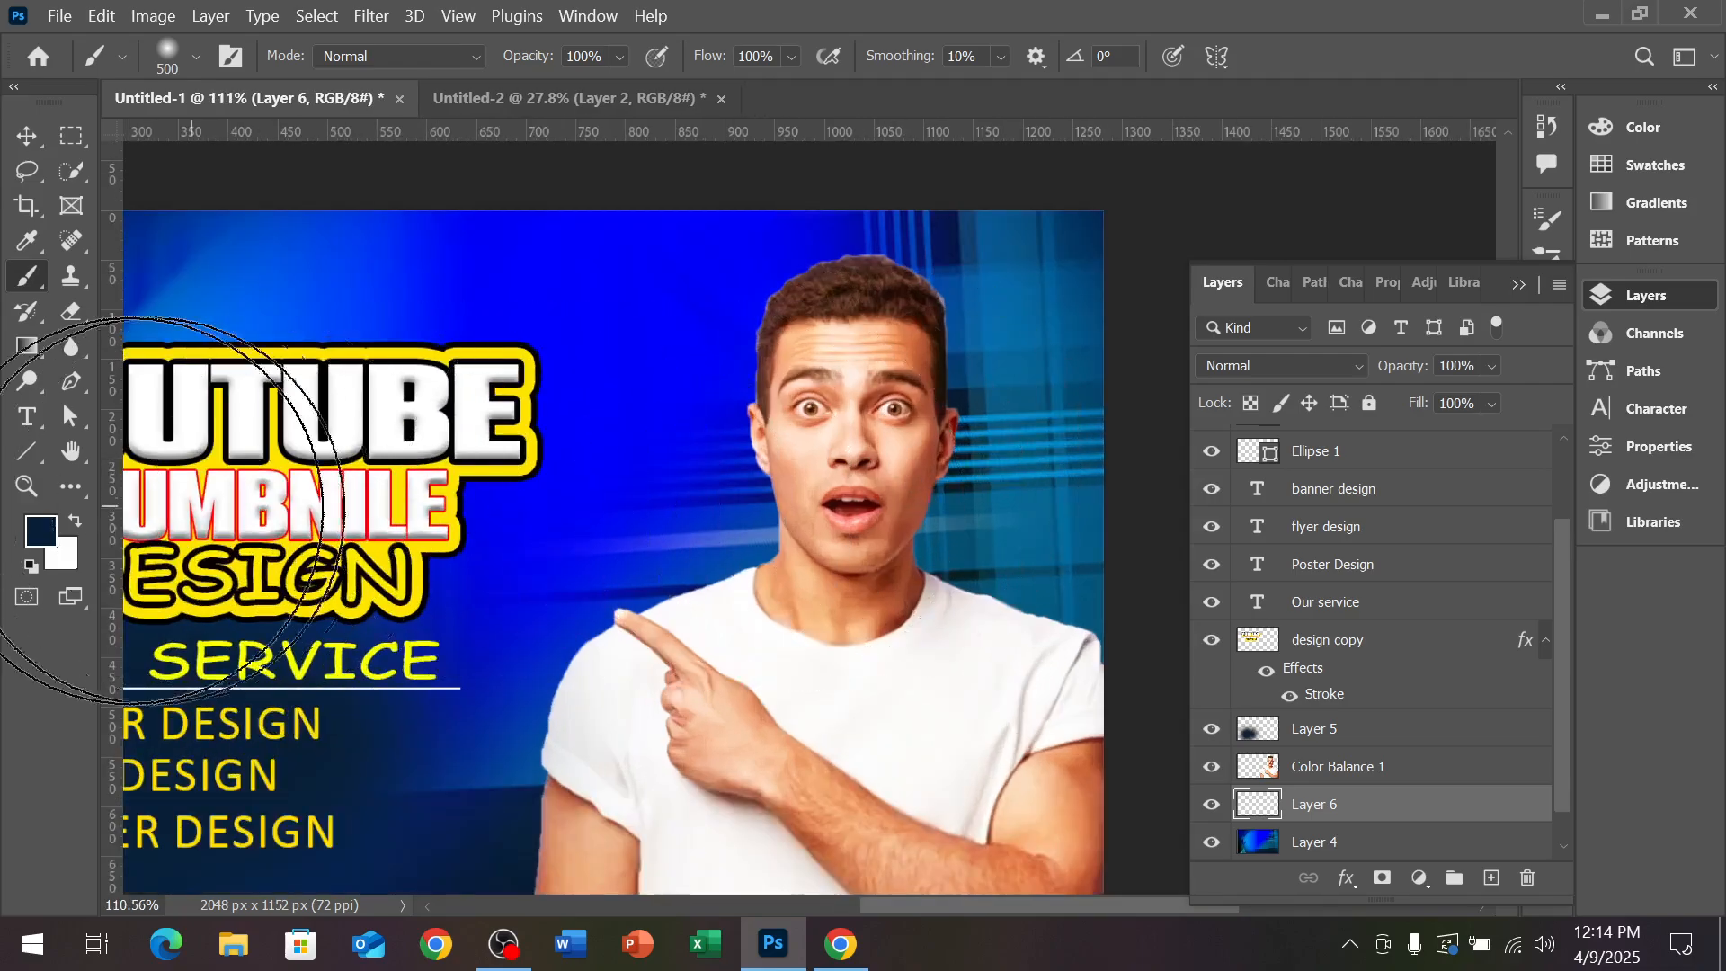
Set the foreground colour to bright yellow #effe00
left_click(48, 538)
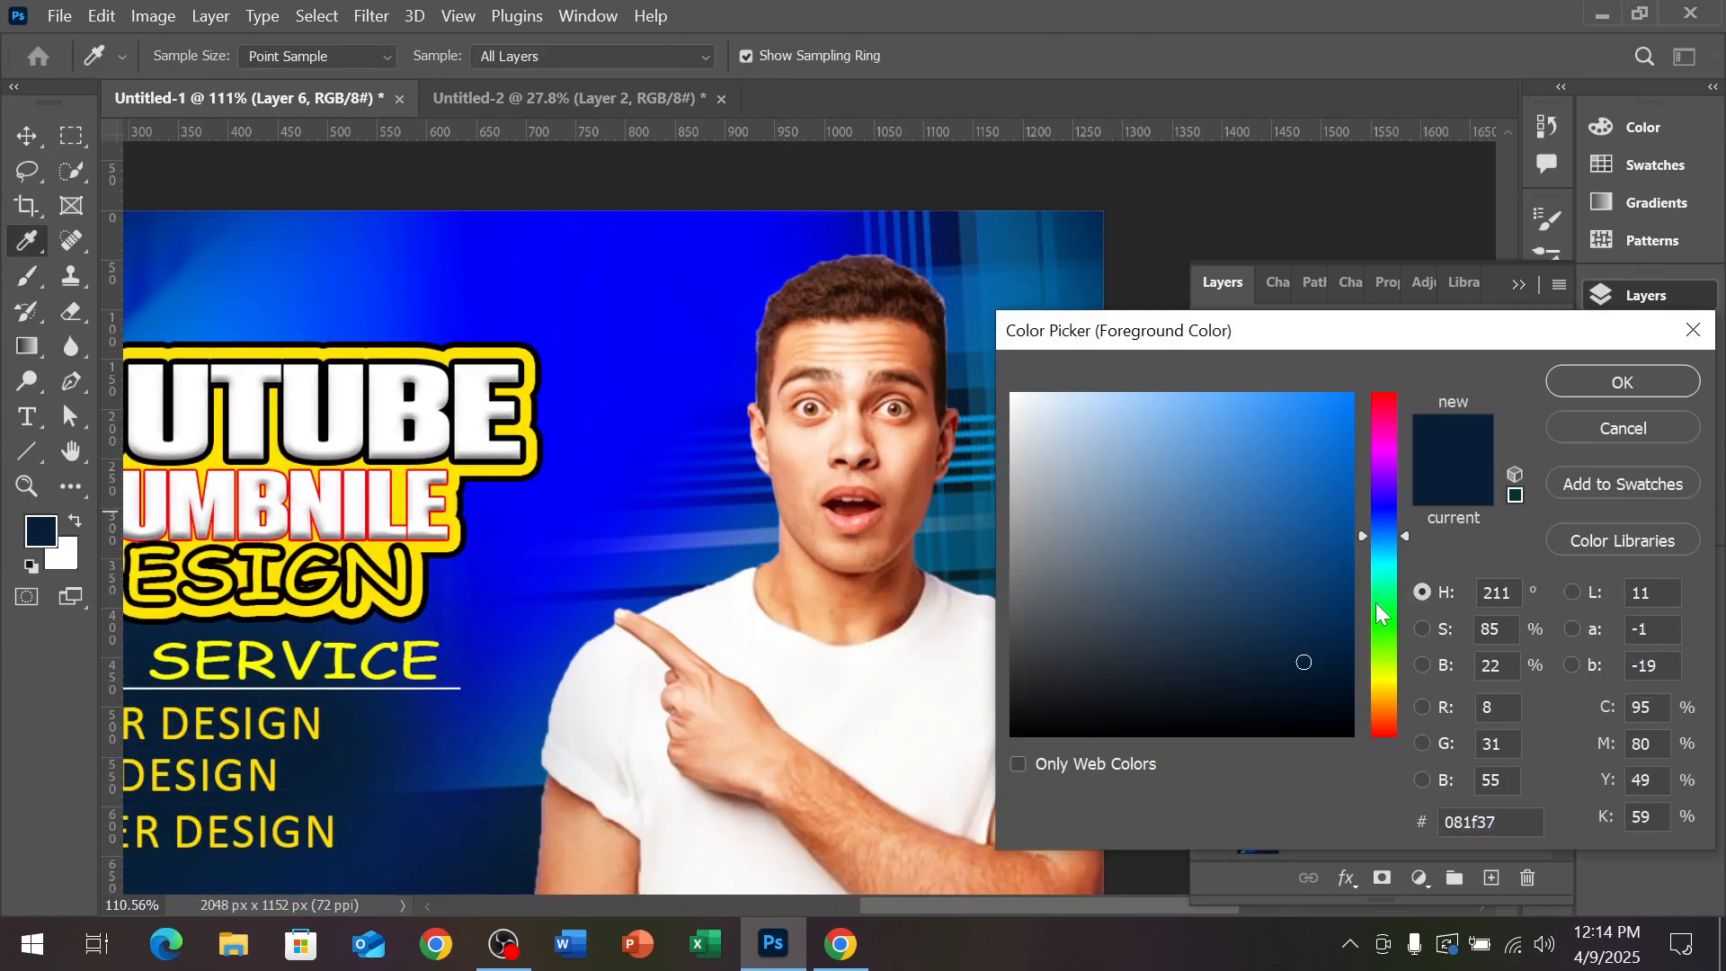
left_click(1387, 672)
left_click(1353, 394)
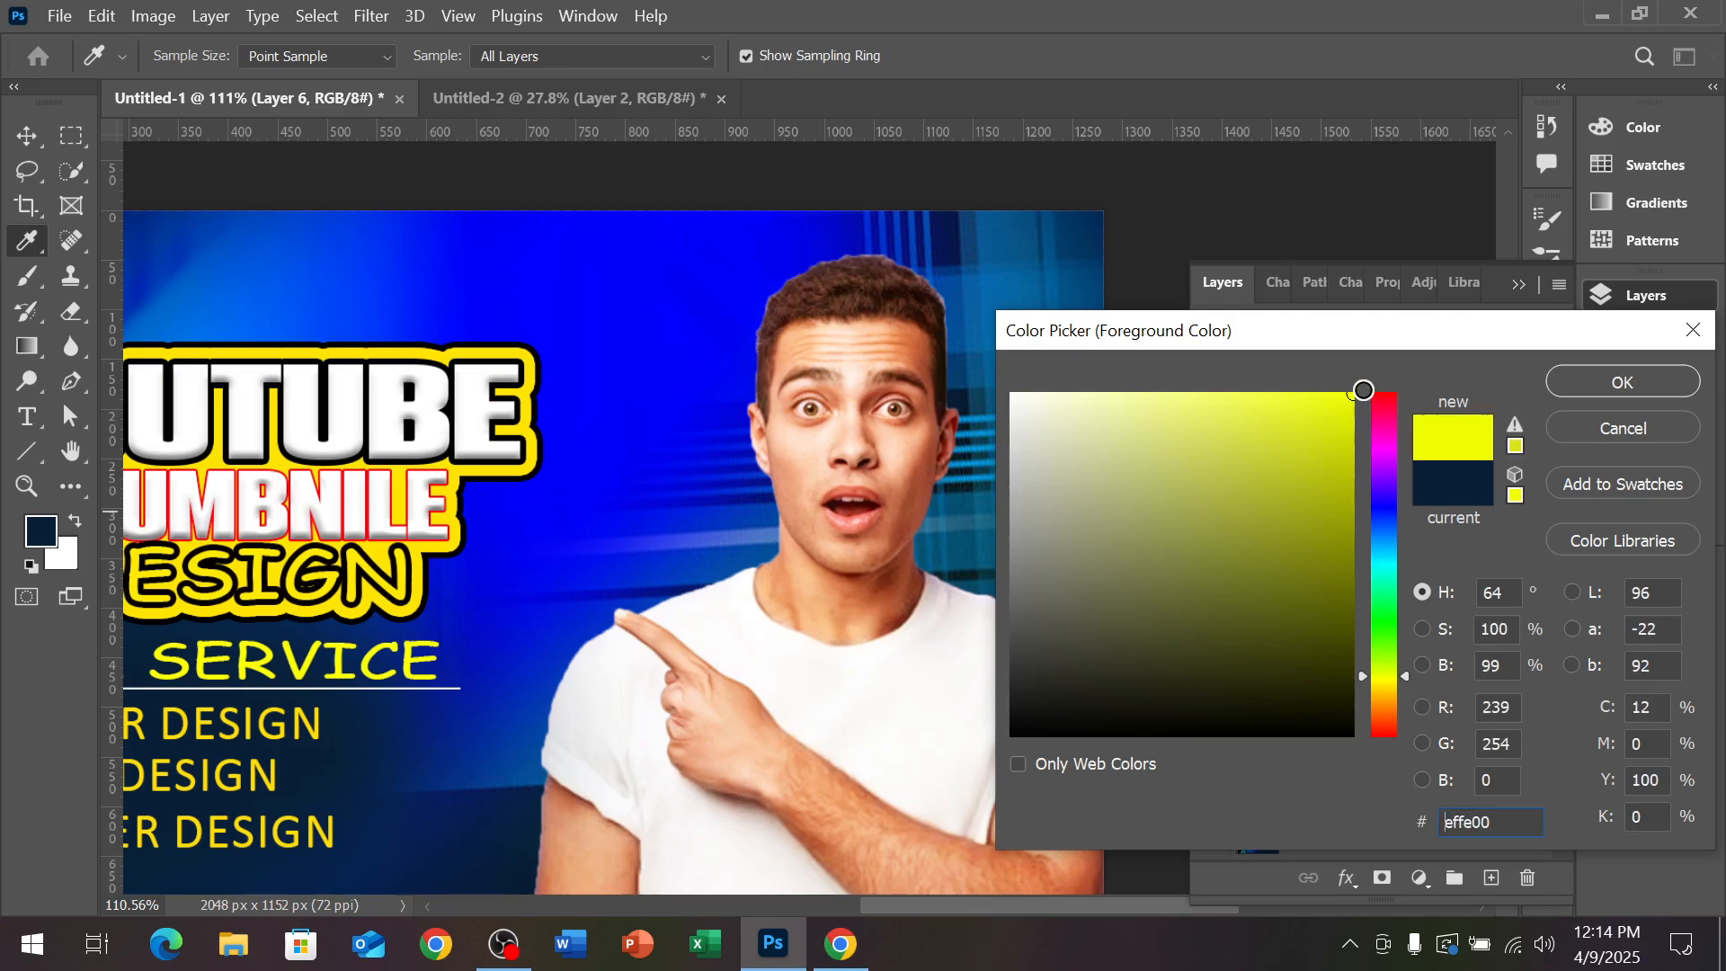
left_click(1585, 387)
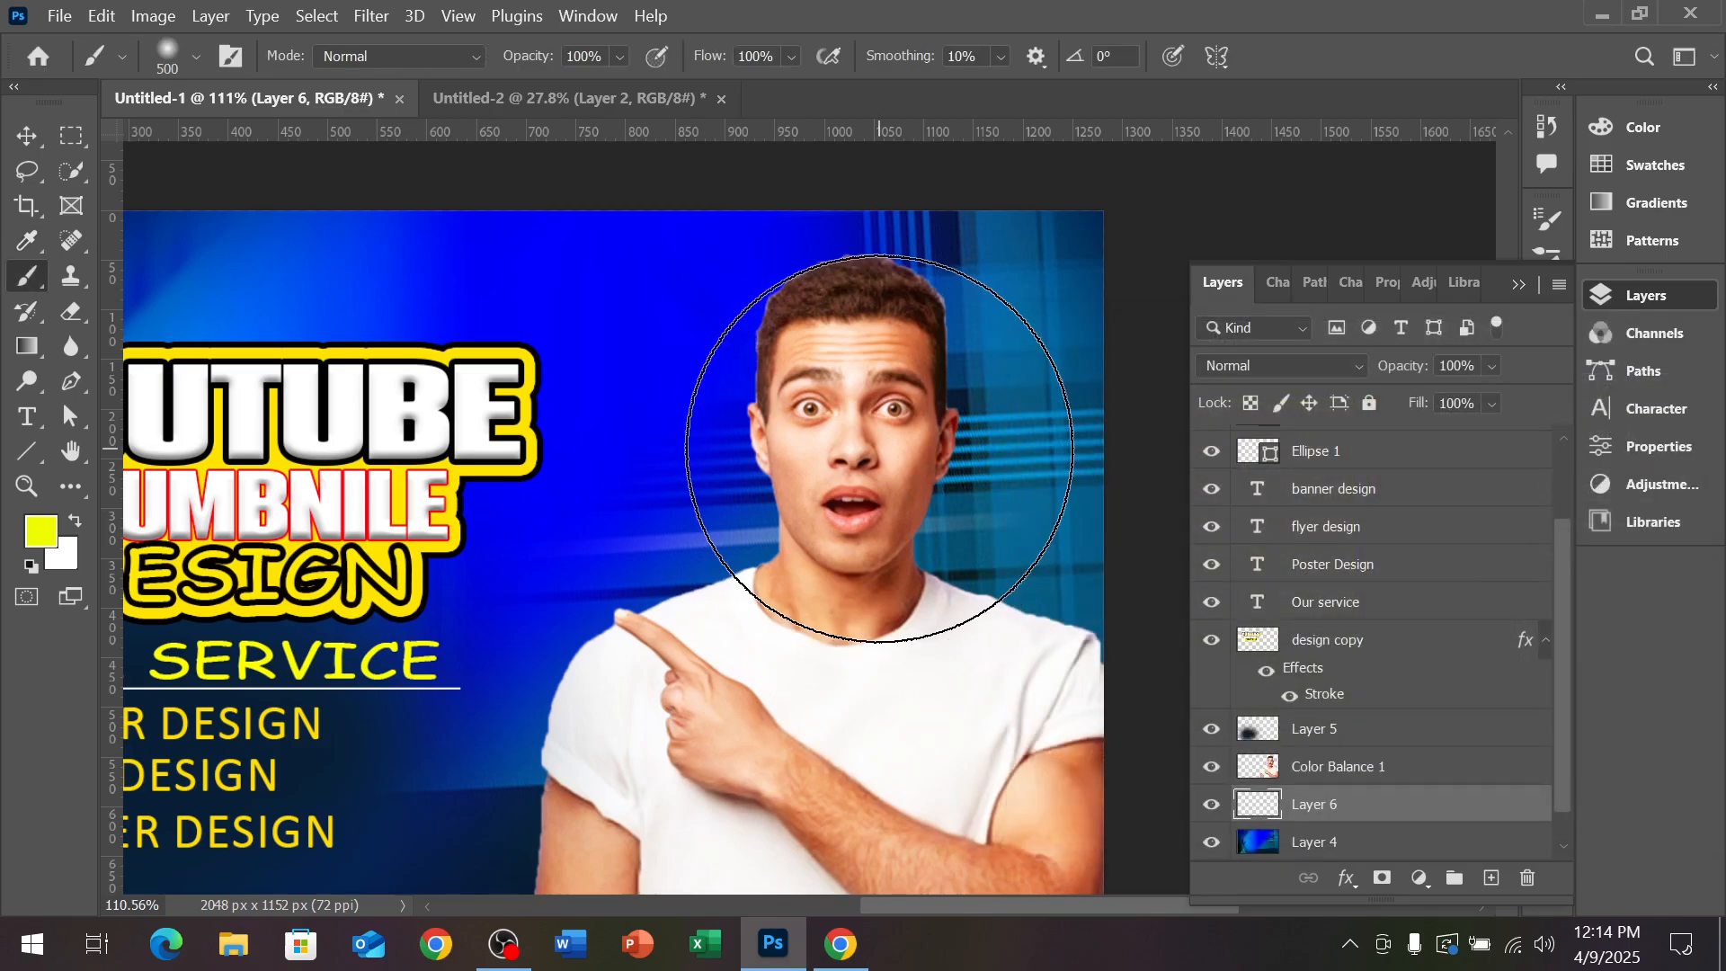
Try a soft yellow stroke behind the man's head with a 700 px brush and undo it
key("bracketright")
key("bracketright")
left_click_drag(878, 416, 863, 502)
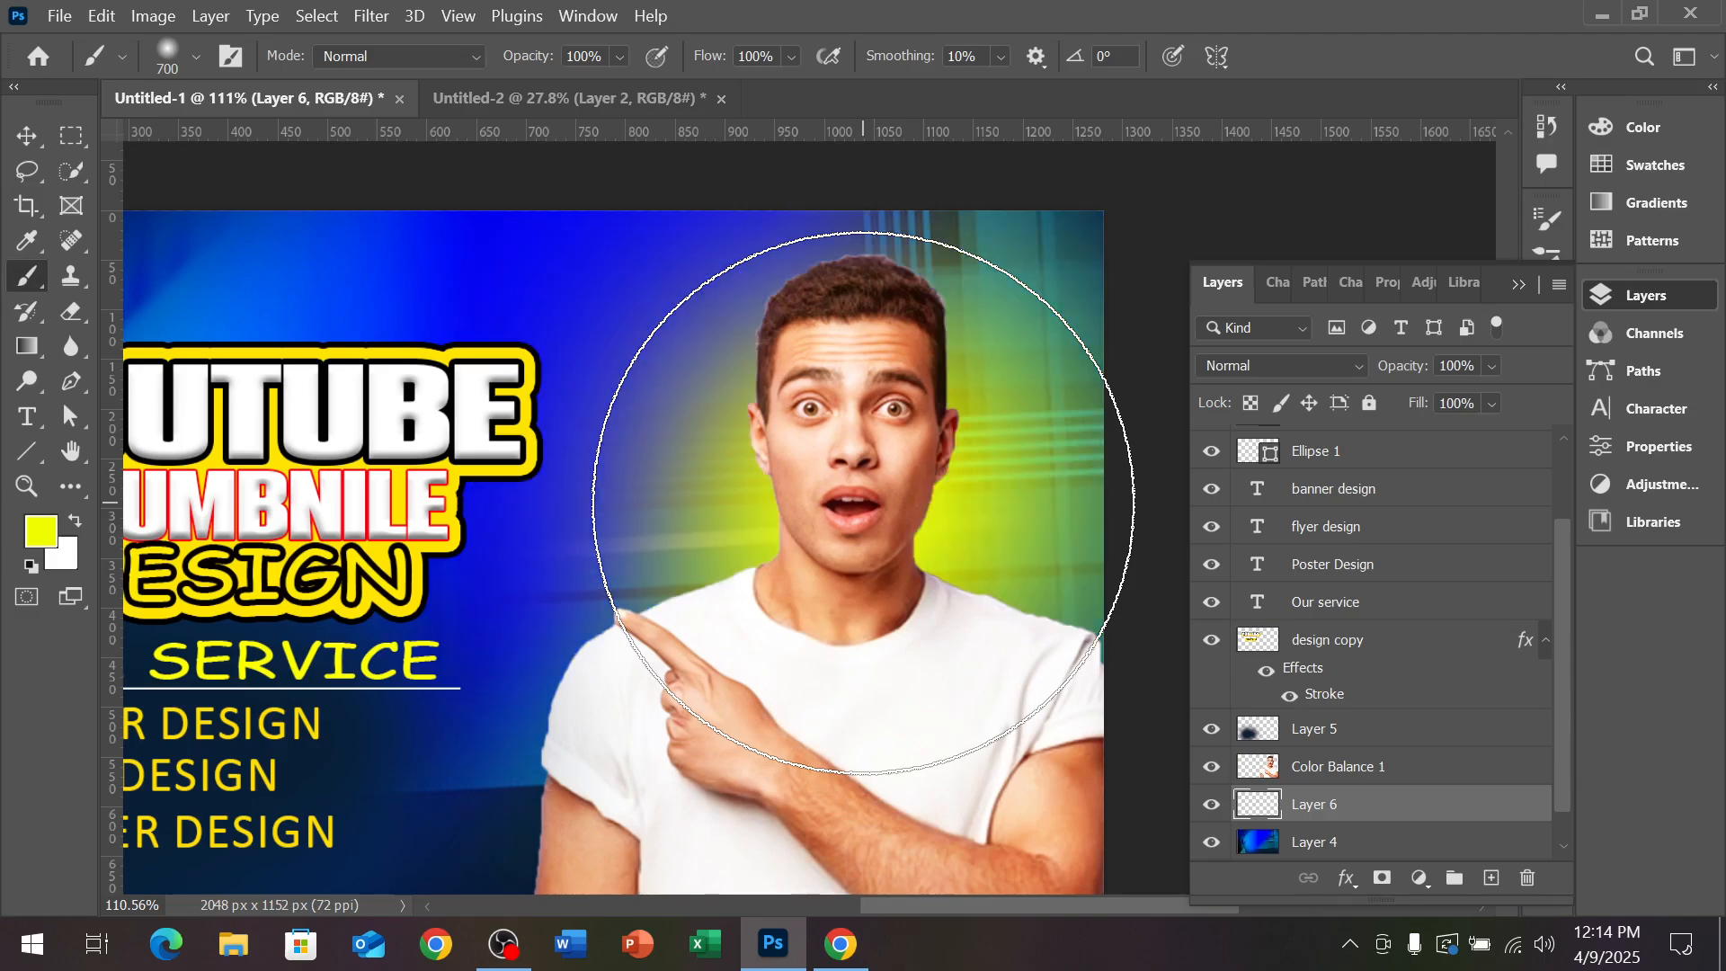
key("ctrl+z")
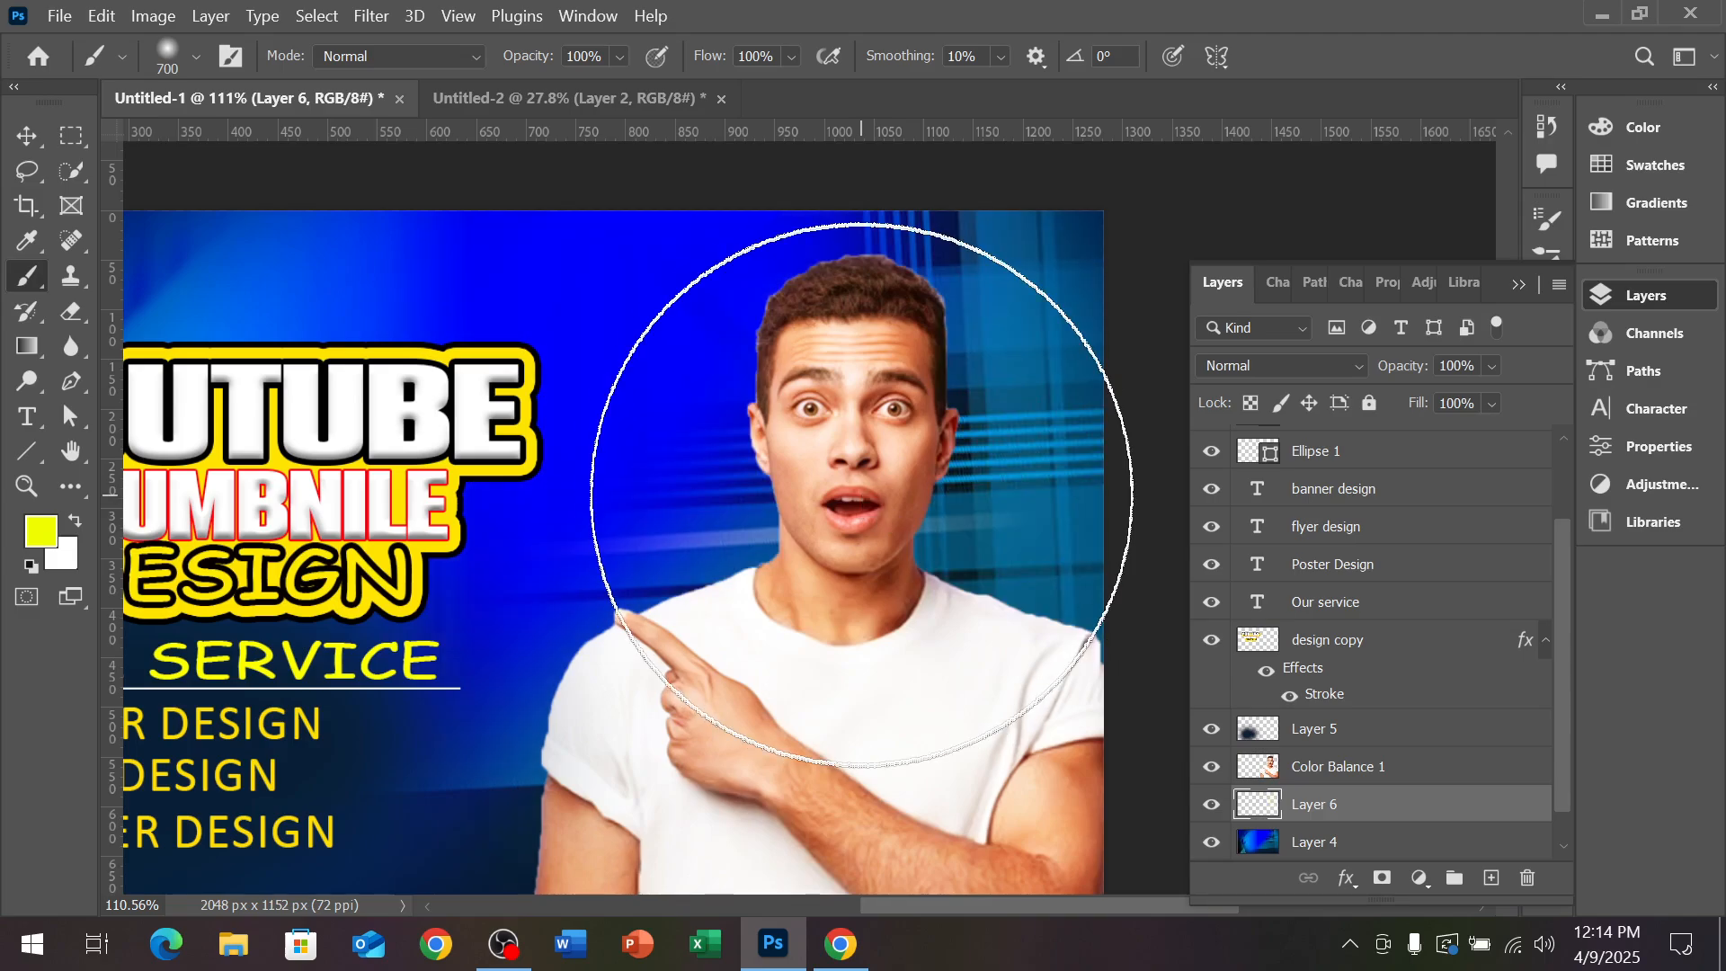
Paint a soft yellow glow behind the man's head and shoulders with a 400 px brush
key("bracketleft")
key("bracketleft")
key("bracketleft")
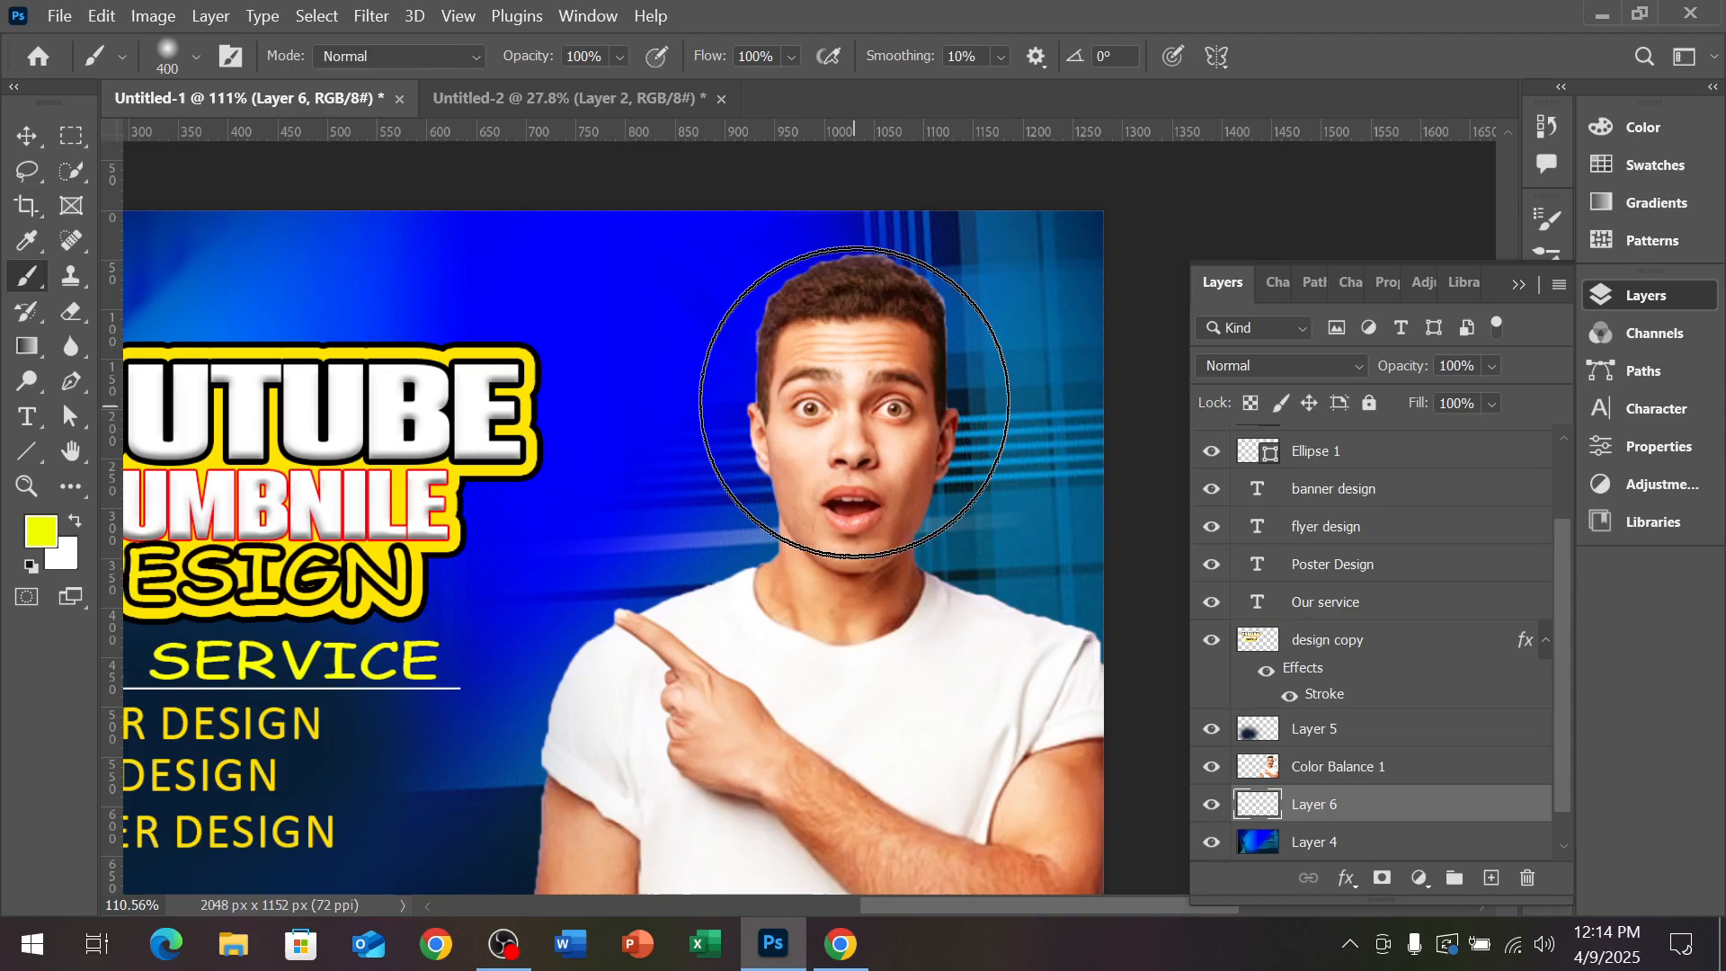
mouse_move(856, 470)
left_mouse_down()
mouse_move(854, 386)
mouse_move(823, 611)
mouse_move(847, 586)
mouse_move(845, 563)
mouse_move(801, 617)
mouse_move(809, 731)
left_mouse_up()
key("bracketright")
key("bracketright")
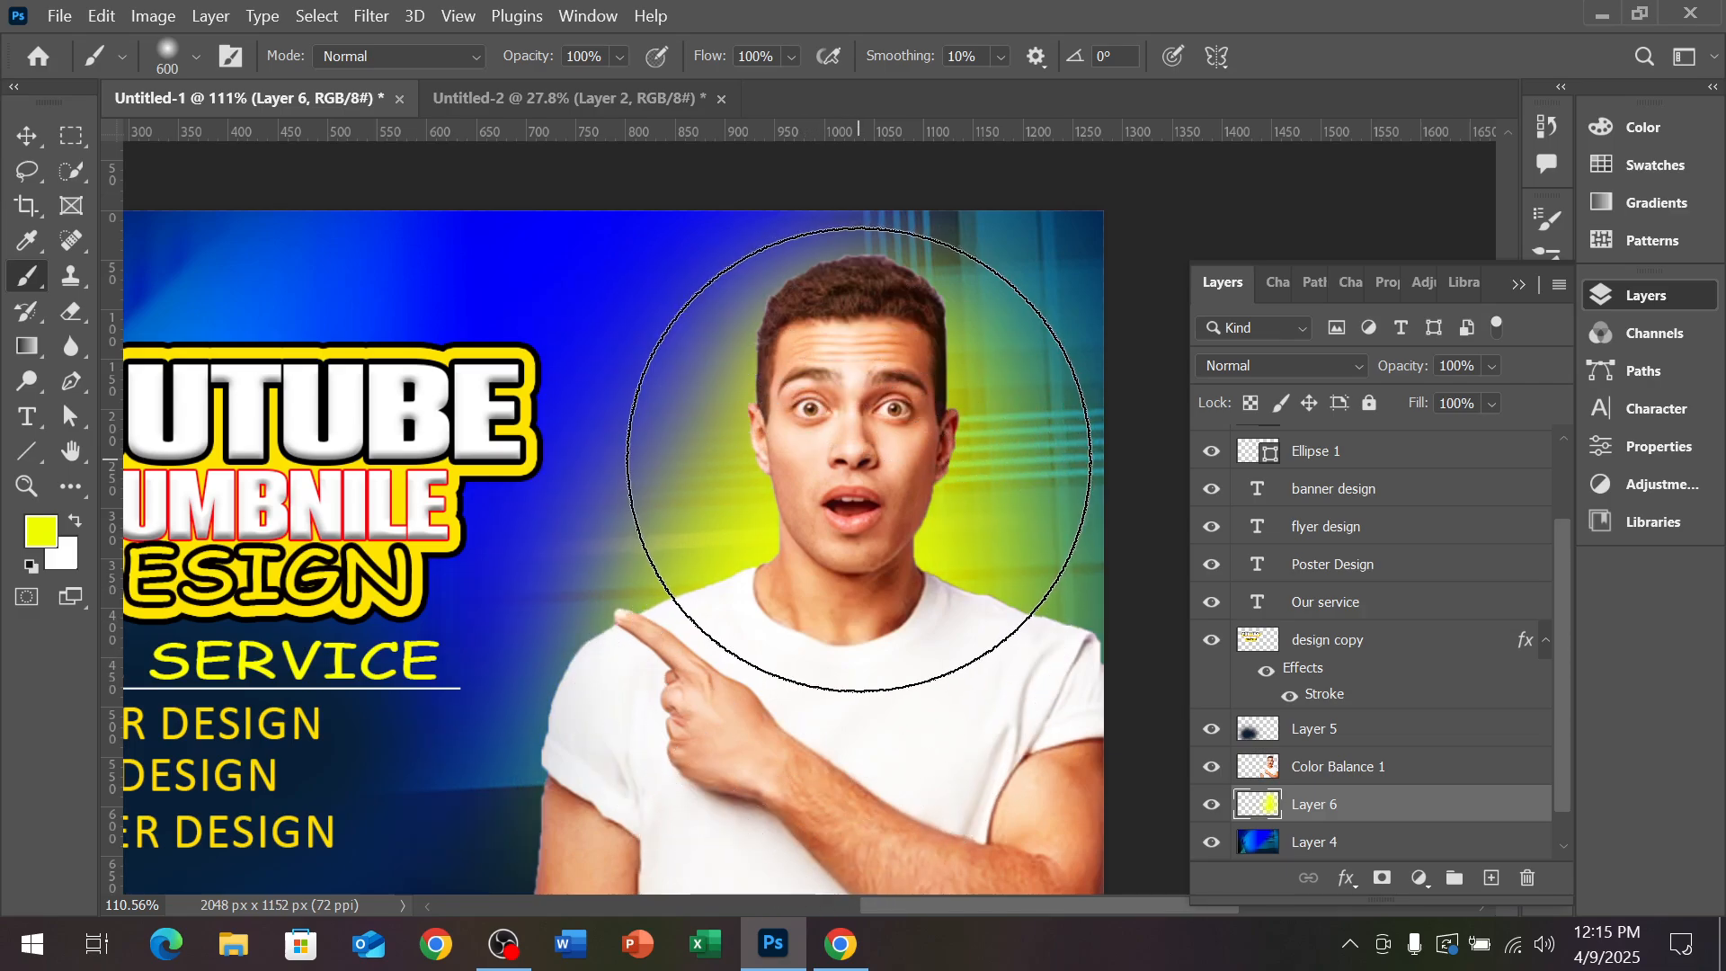
key("bracketleft")
key("bracketleft")
left_click(859, 455)
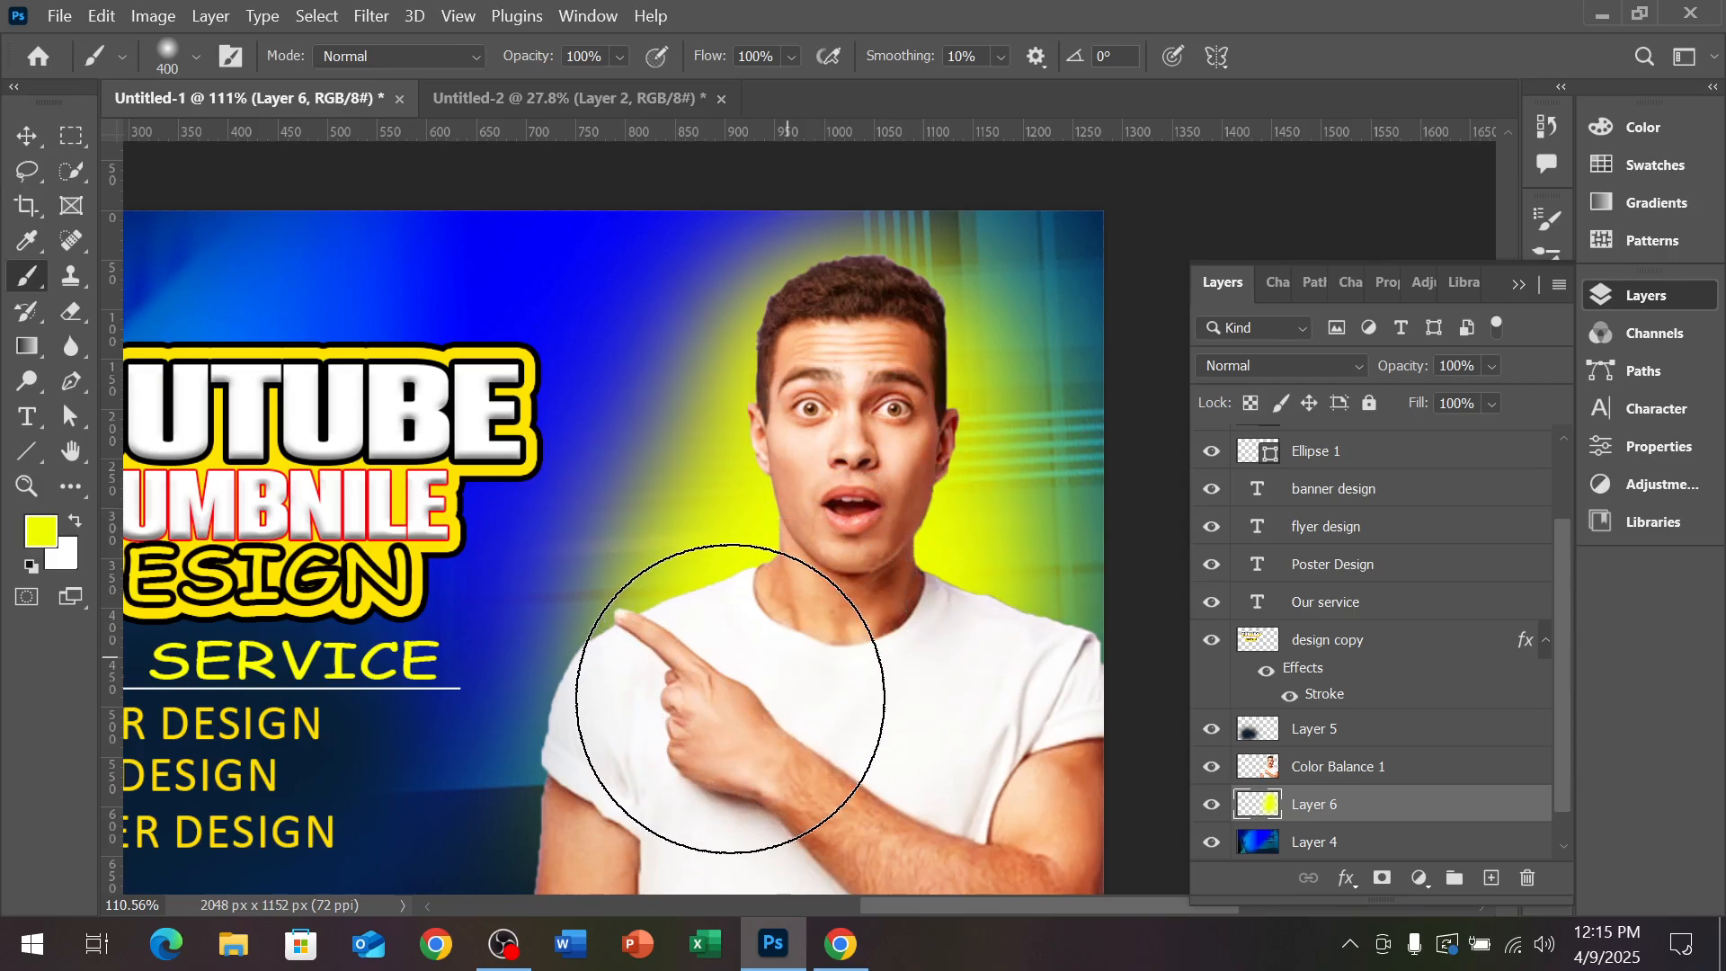
Add a layer above the yellow glow and brush a soft pale beige #dbddb7 stroke behind the man's head
left_click(1491, 878)
left_click(41, 531)
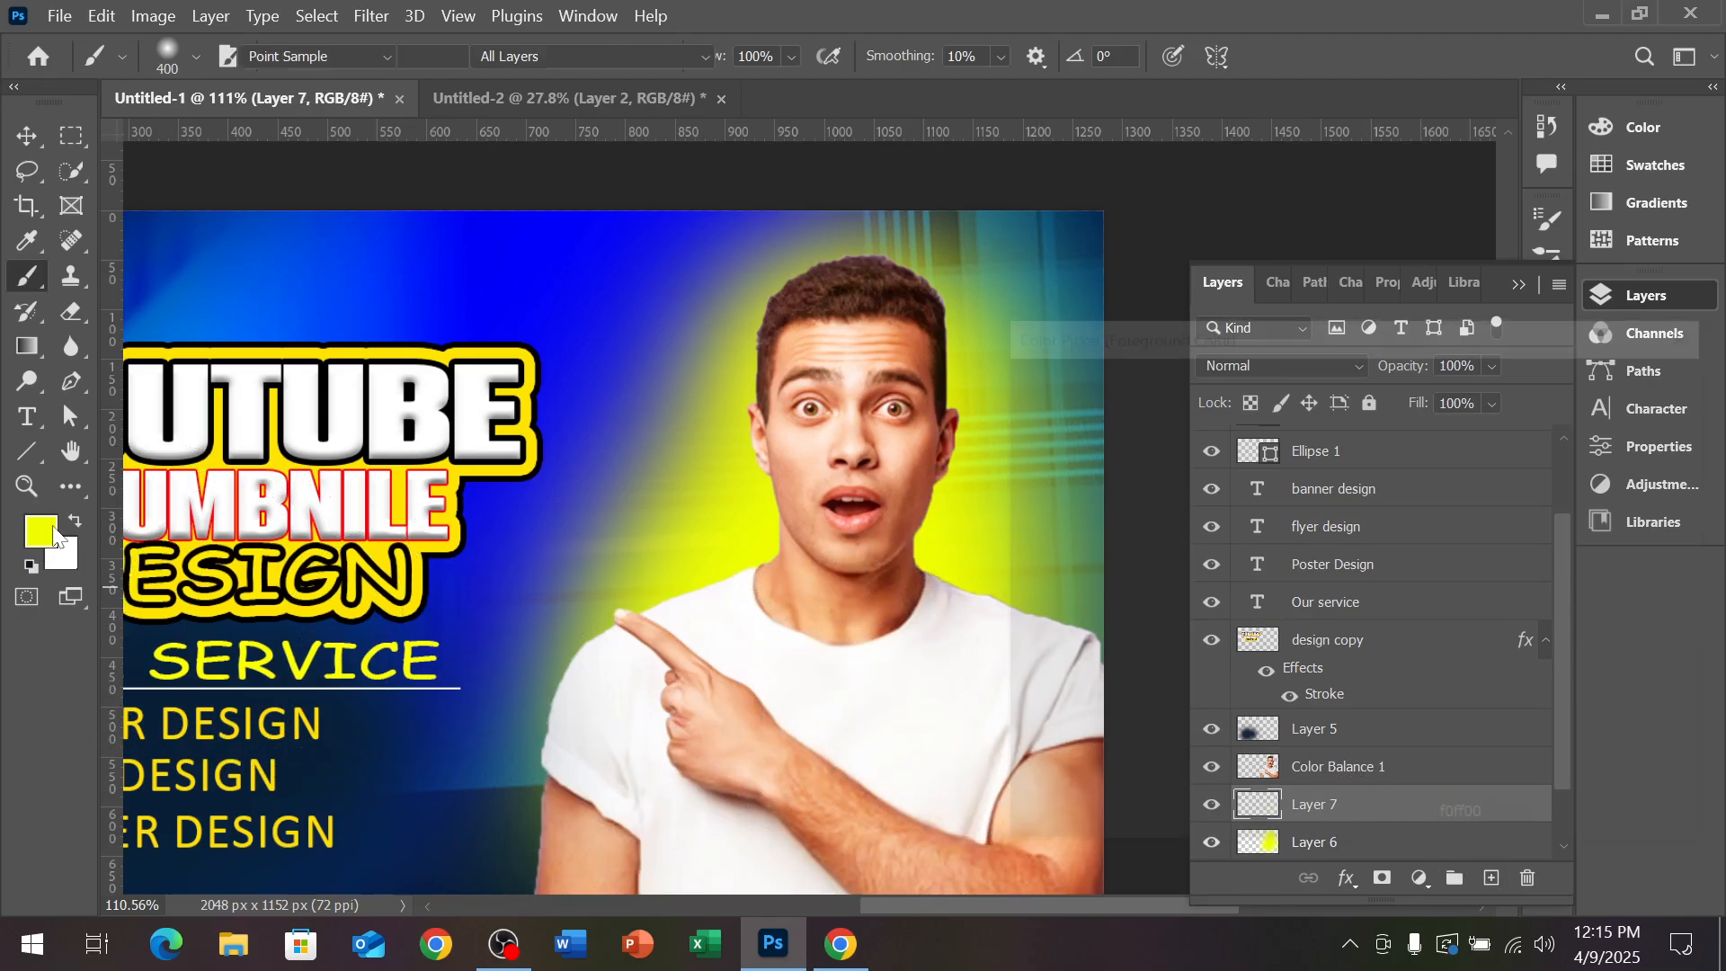
left_click(1062, 439)
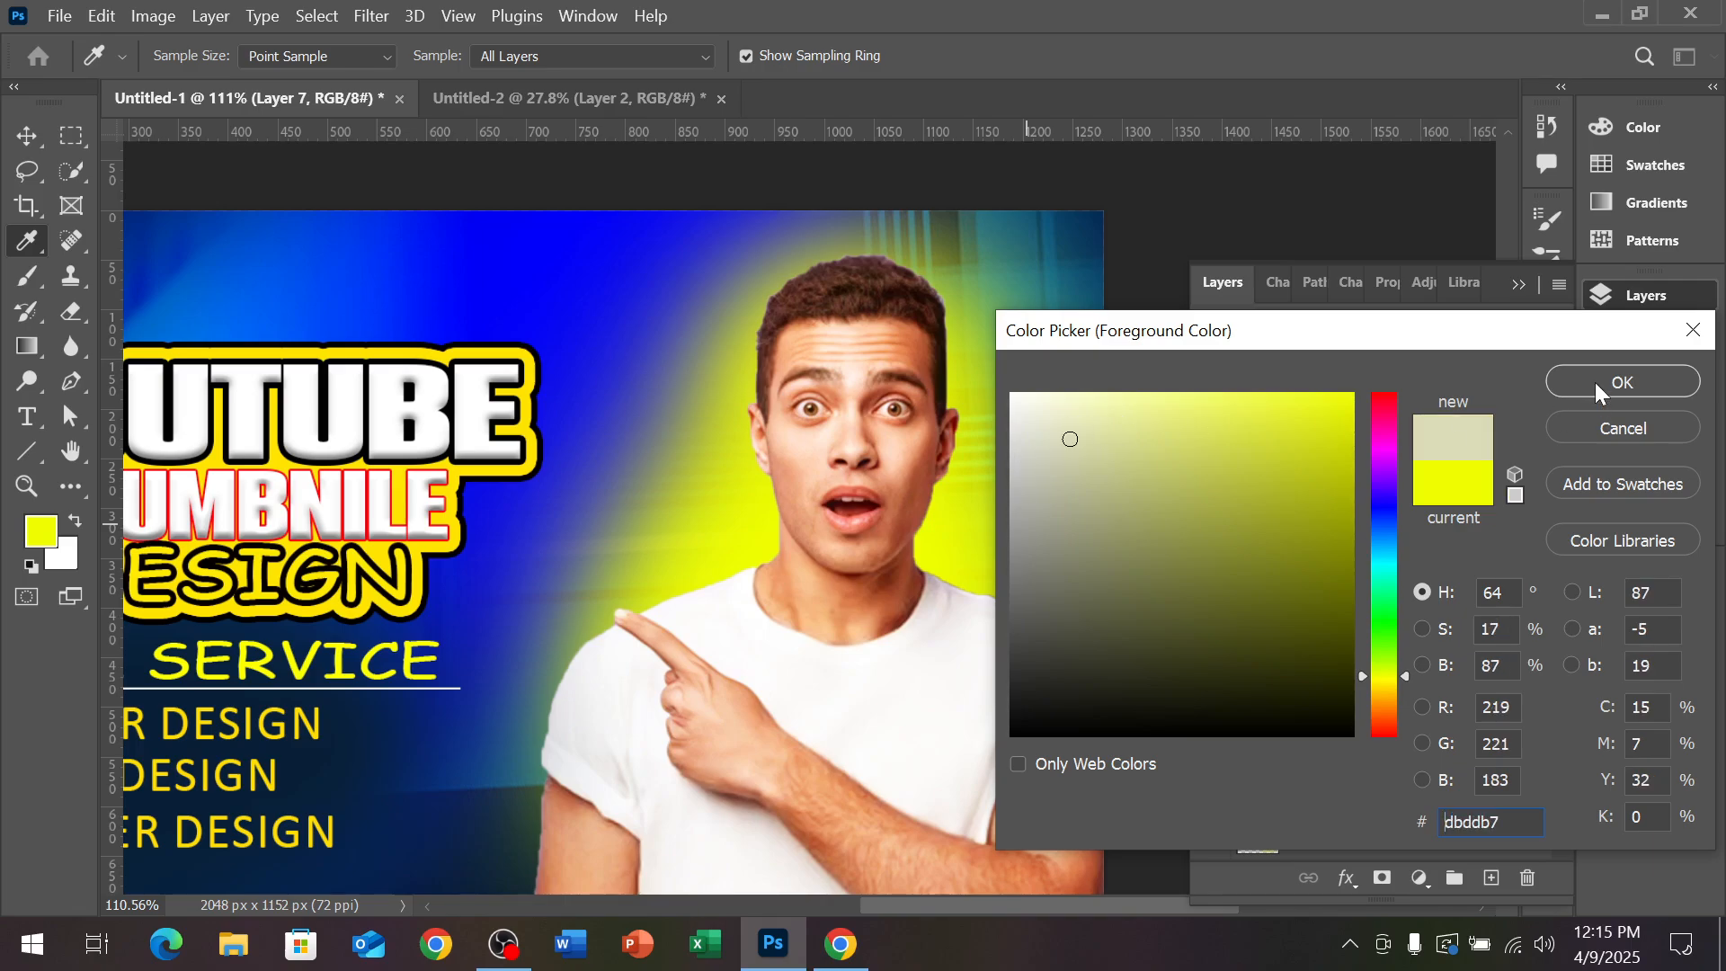
left_click(1595, 381)
mouse_move(818, 428)
left_mouse_down()
mouse_move(816, 470)
mouse_move(869, 401)
mouse_move(858, 390)
left_mouse_up()
scroll(836, 405, "down", 5)
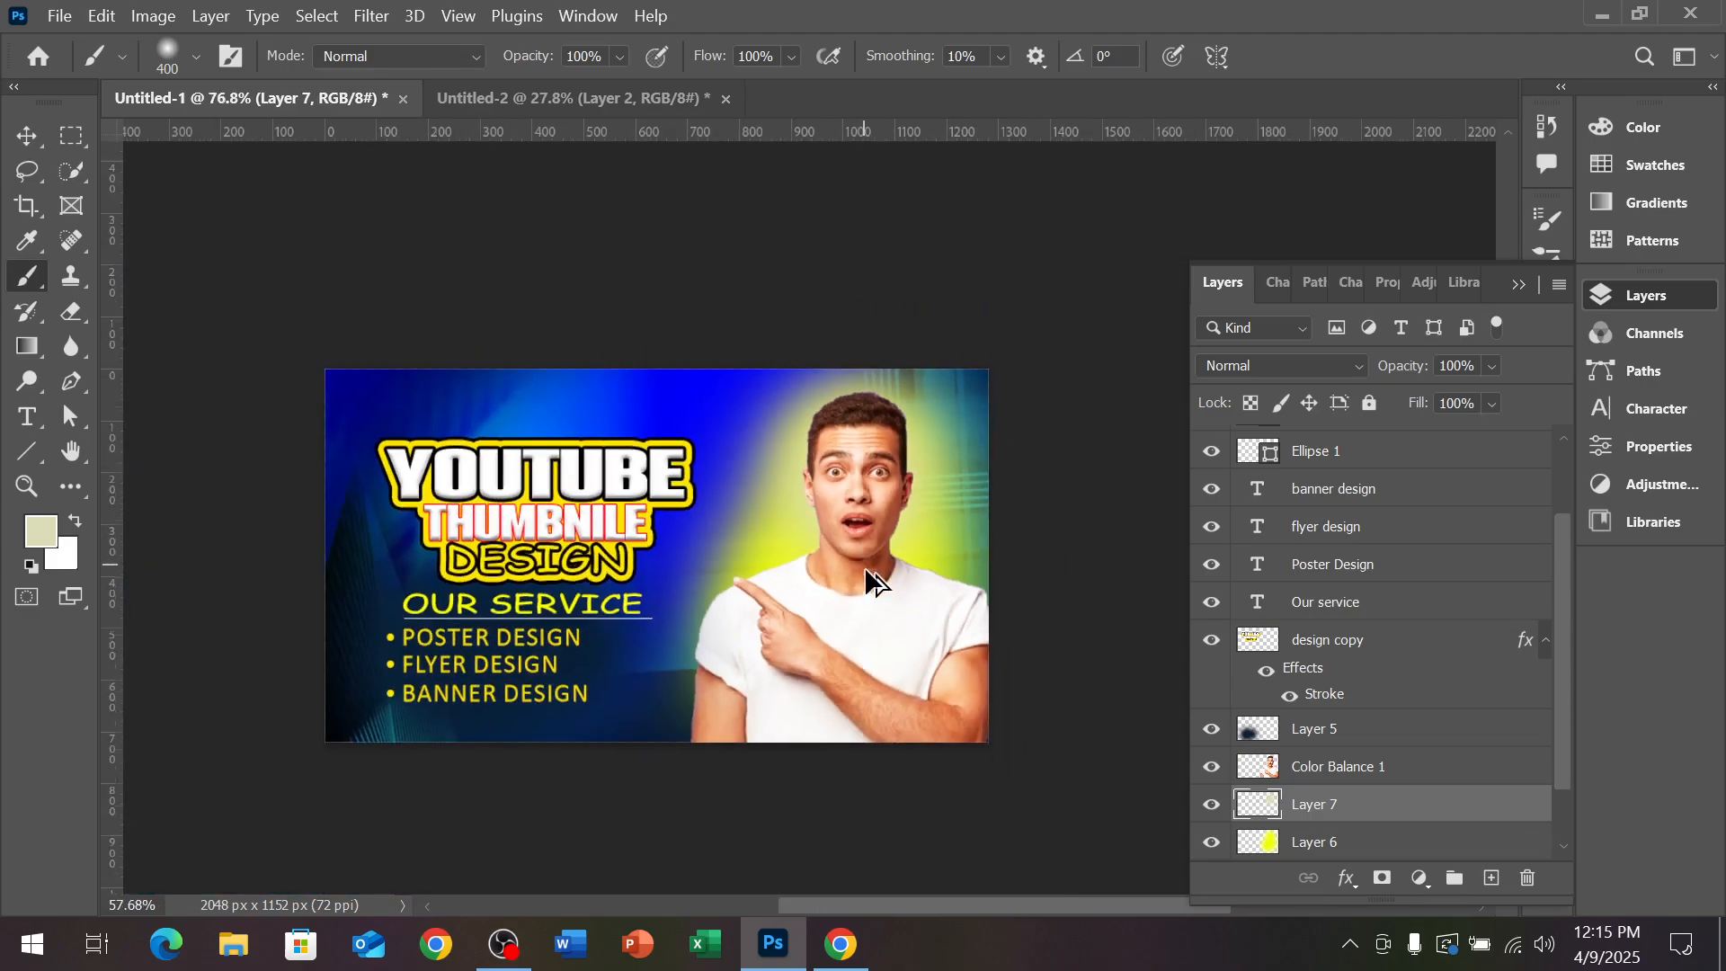
Select the man's cutout layer and open its layer style blending options
left_click(26, 136)
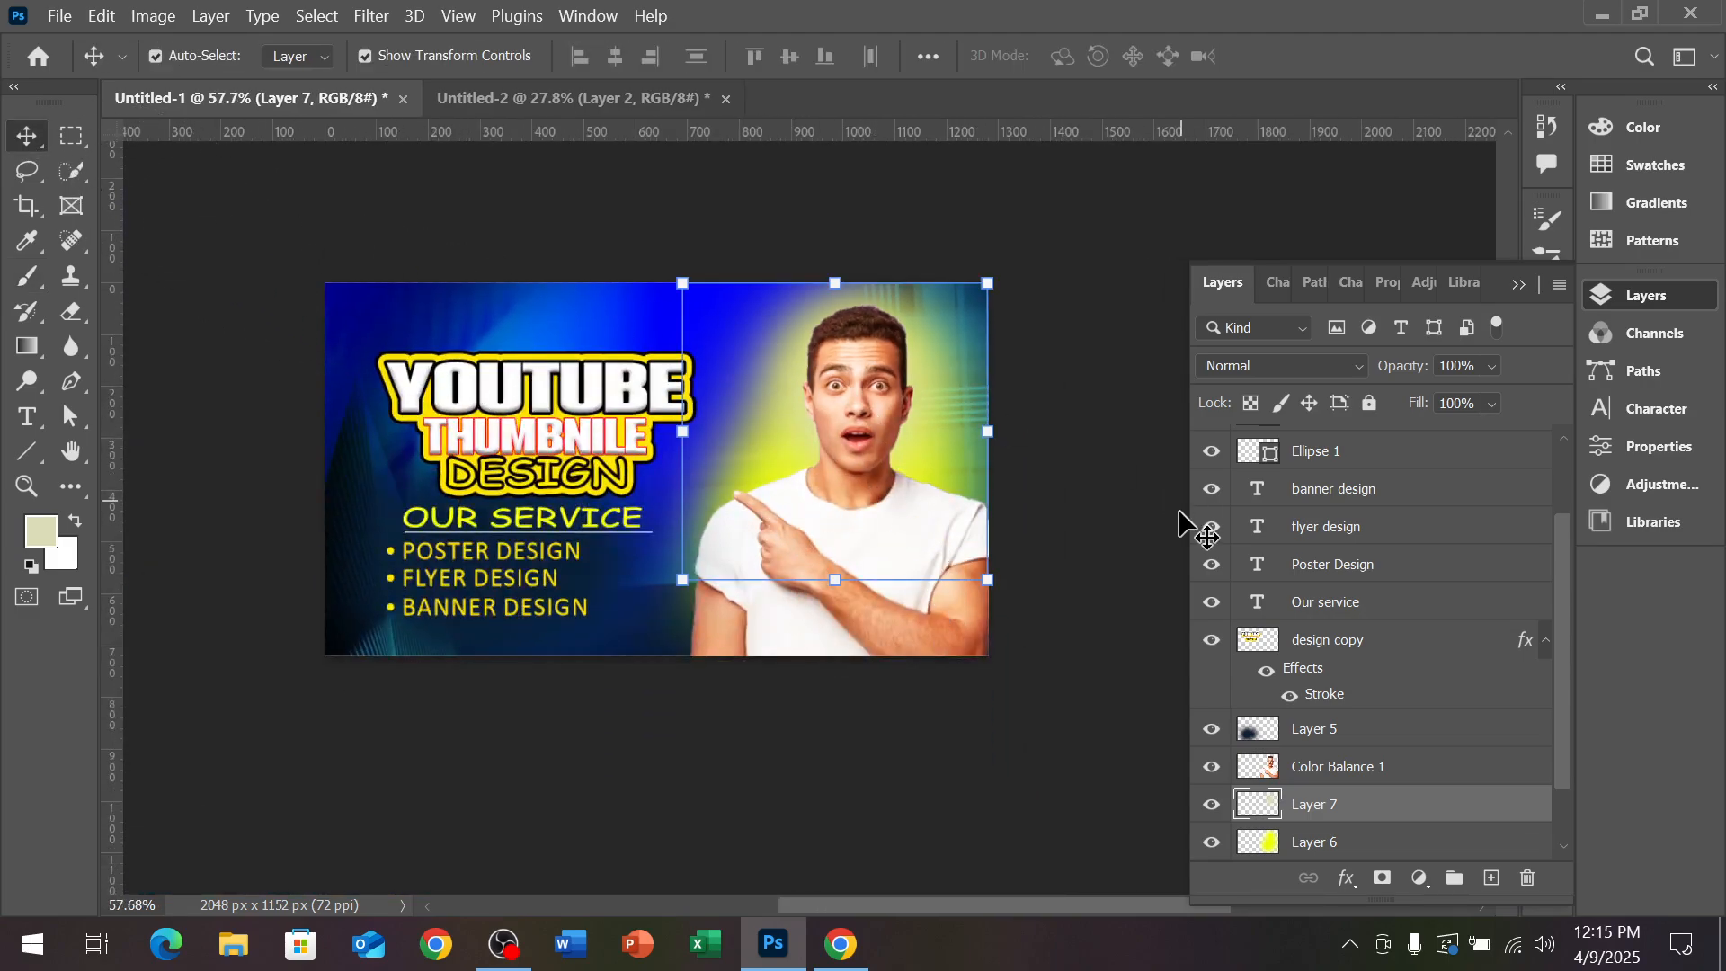
left_click(882, 567)
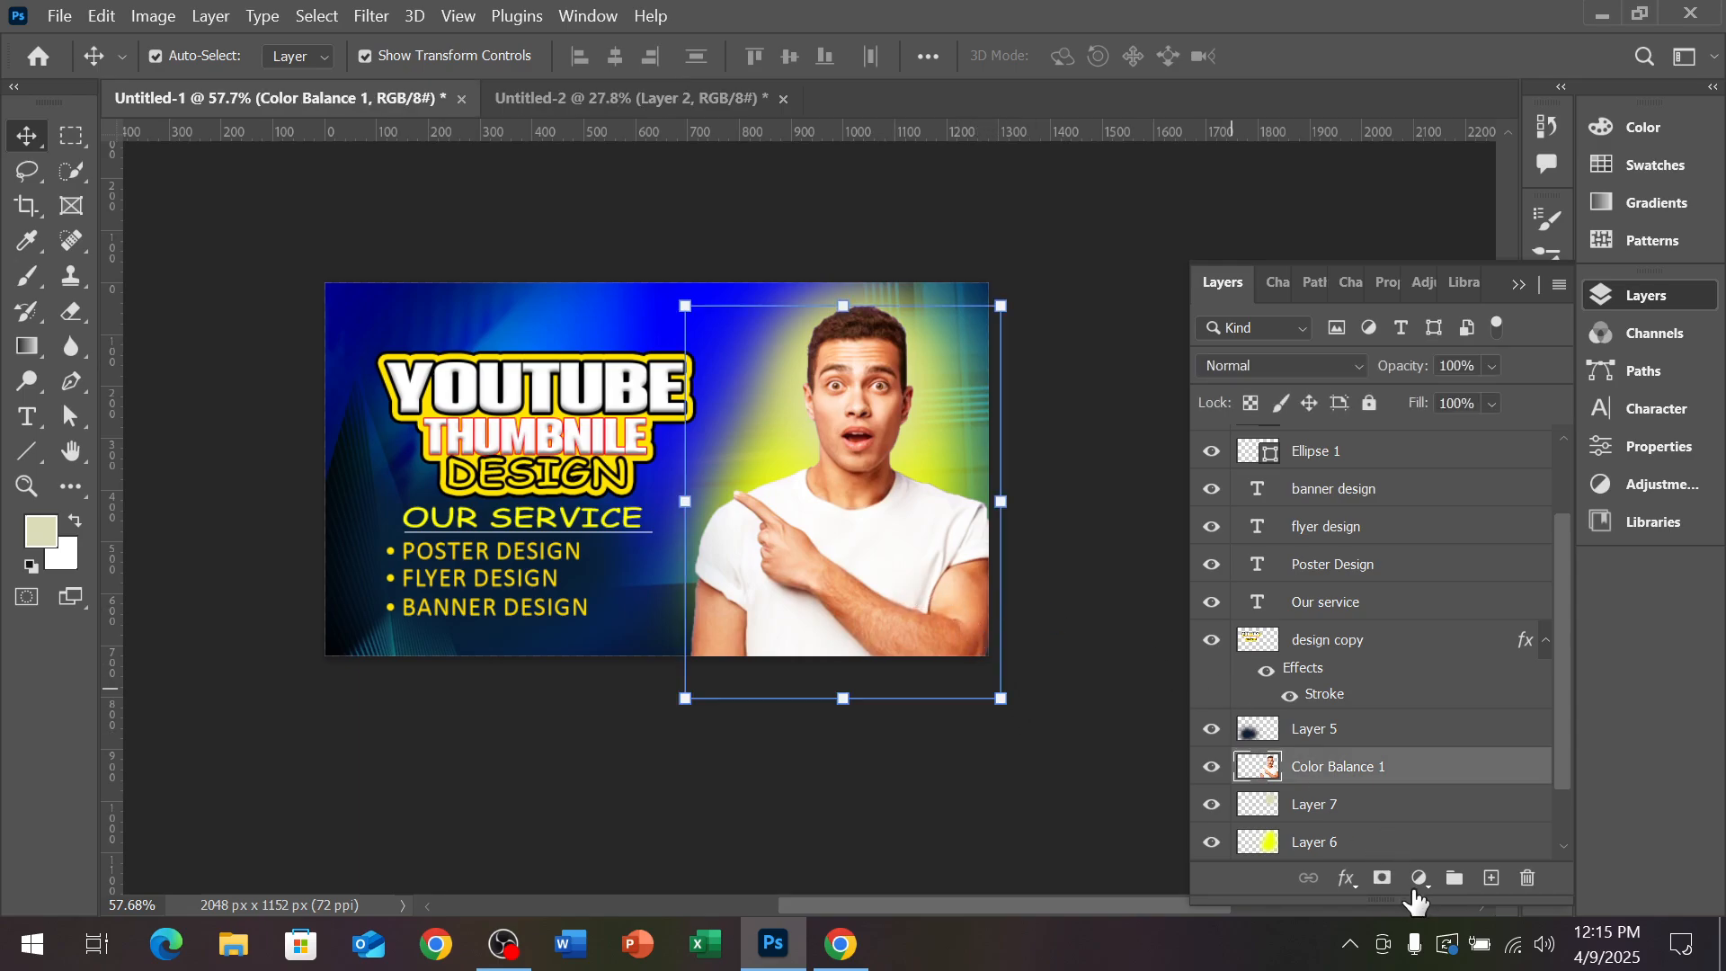
left_click(1346, 879)
key("Escape")
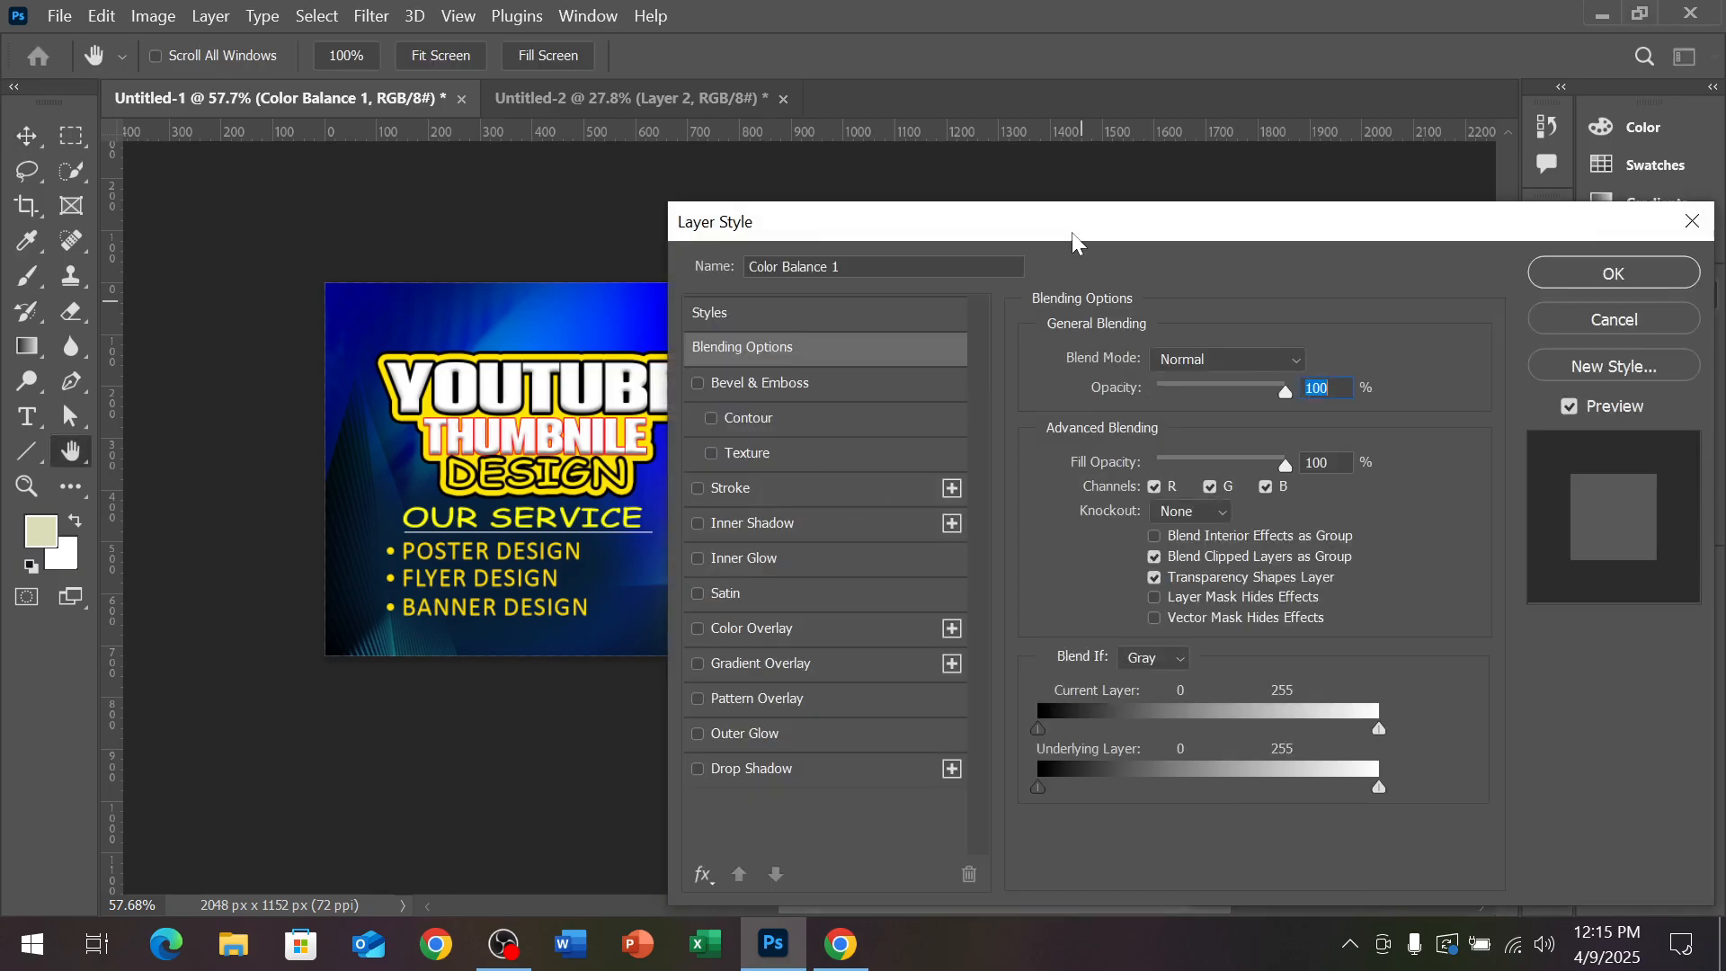
Try a Color Overlay on the man's cutout, switch it off, and enable Inner Glow instead
left_click(941, 590)
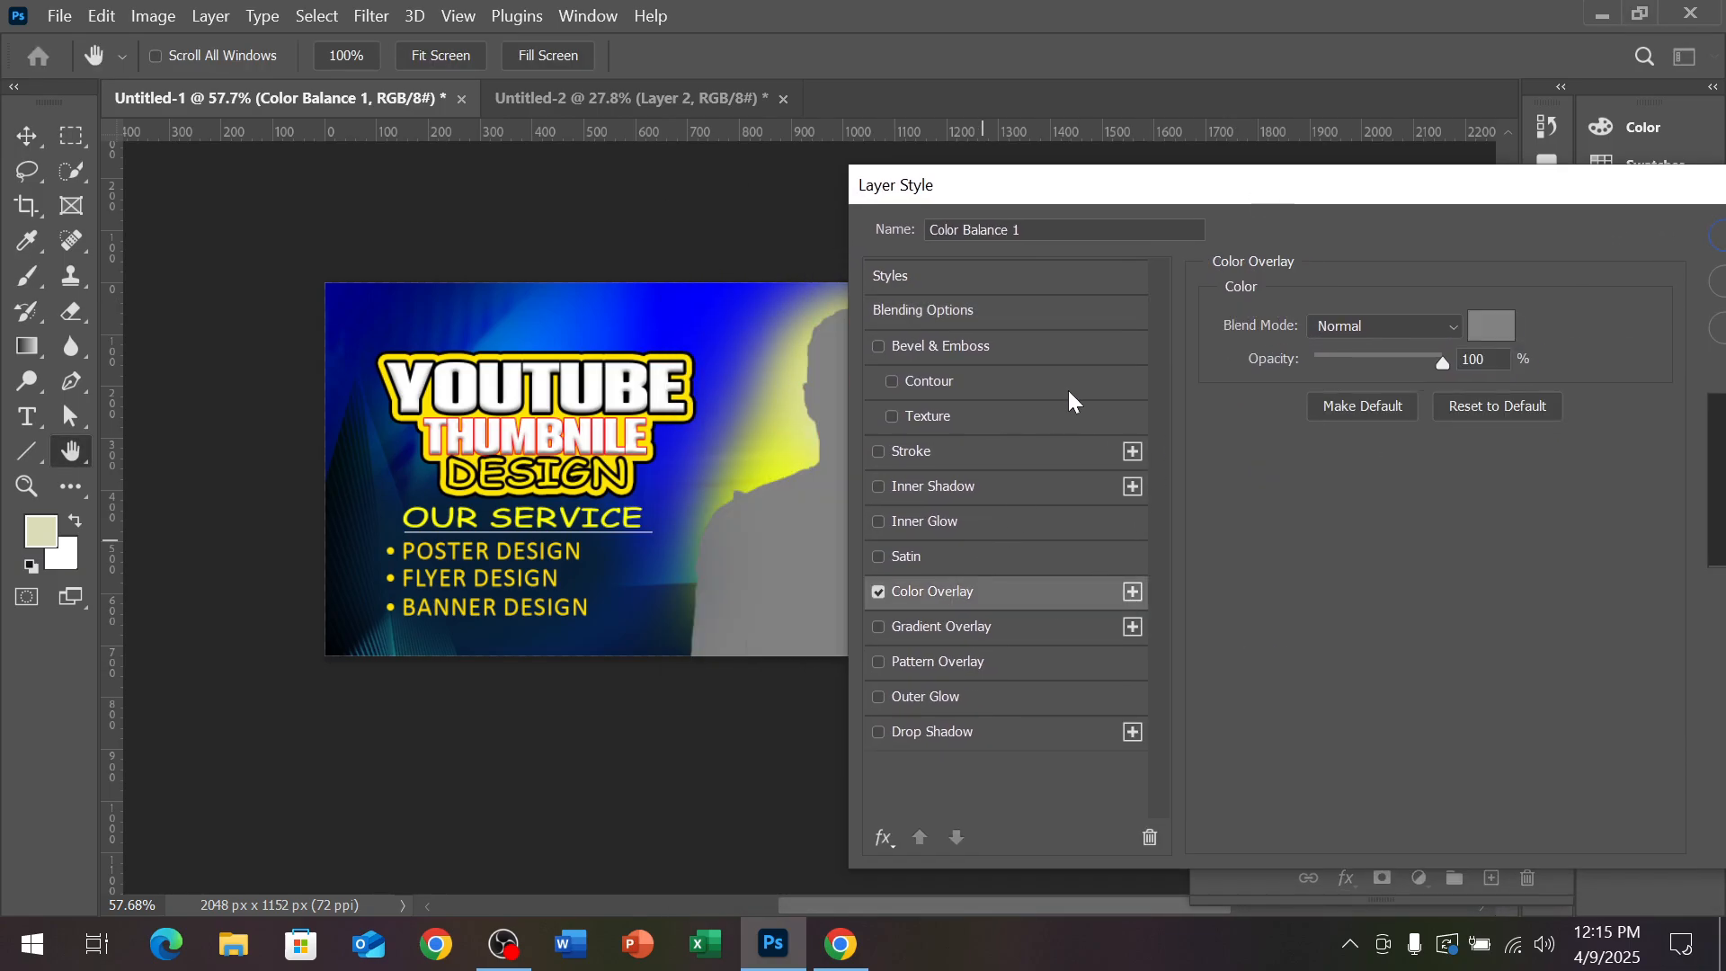
left_click_drag(1098, 198, 1165, 198)
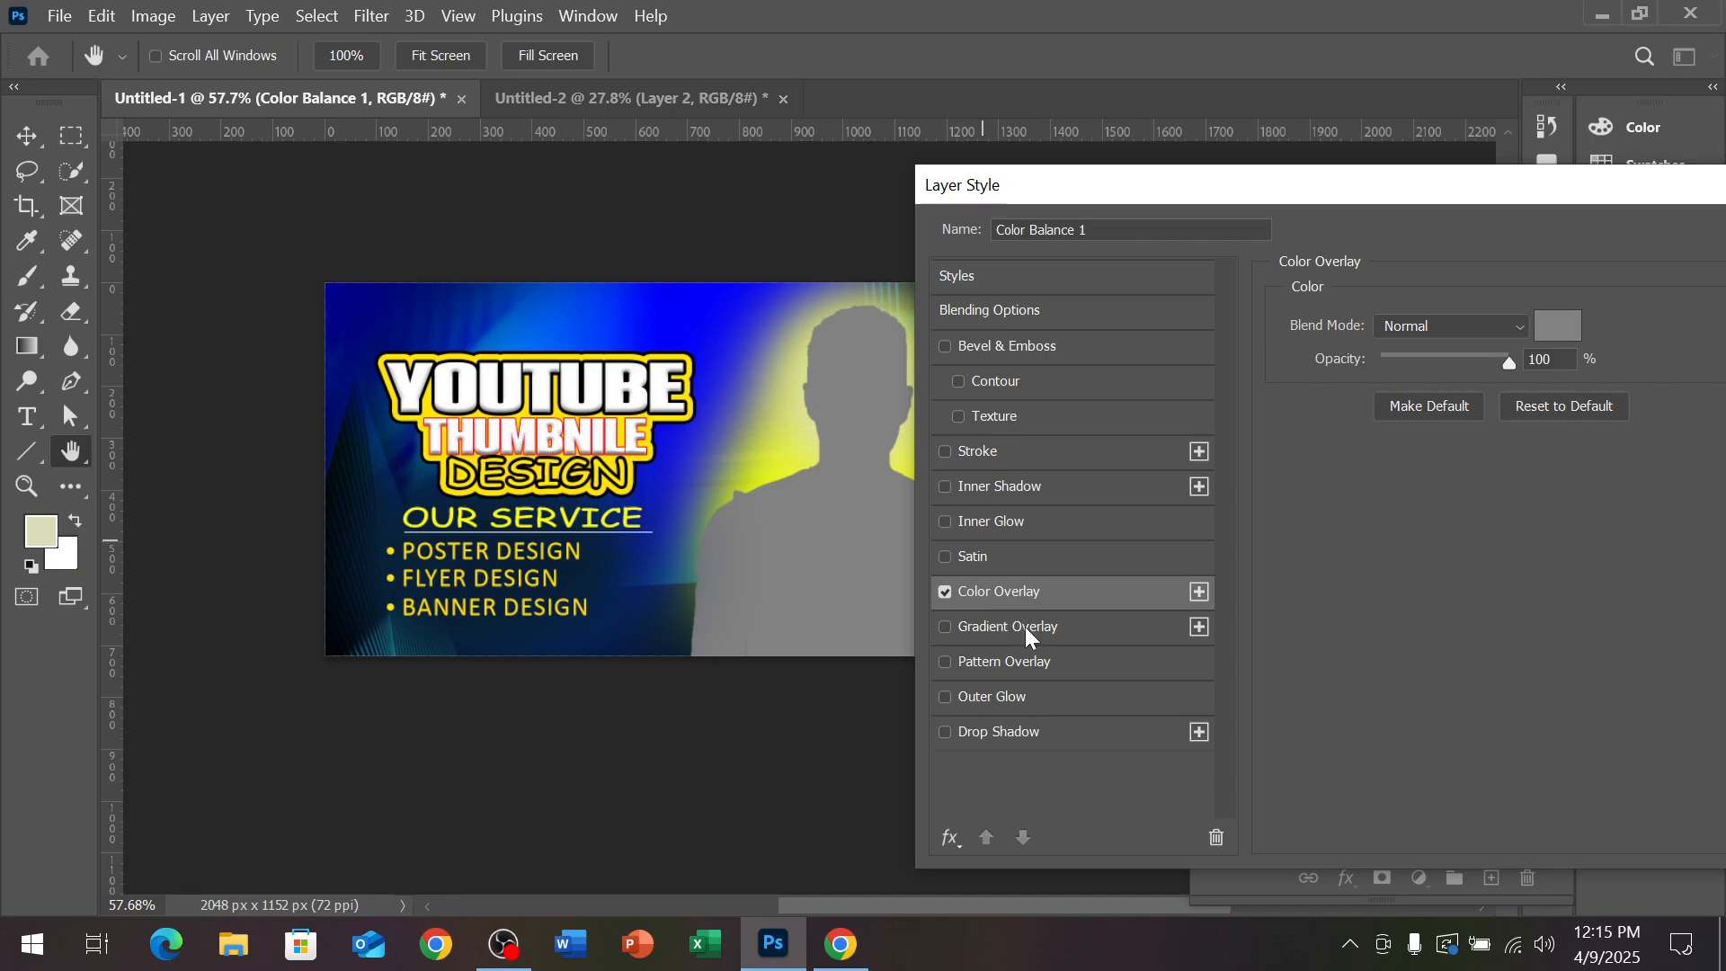
left_click(968, 523)
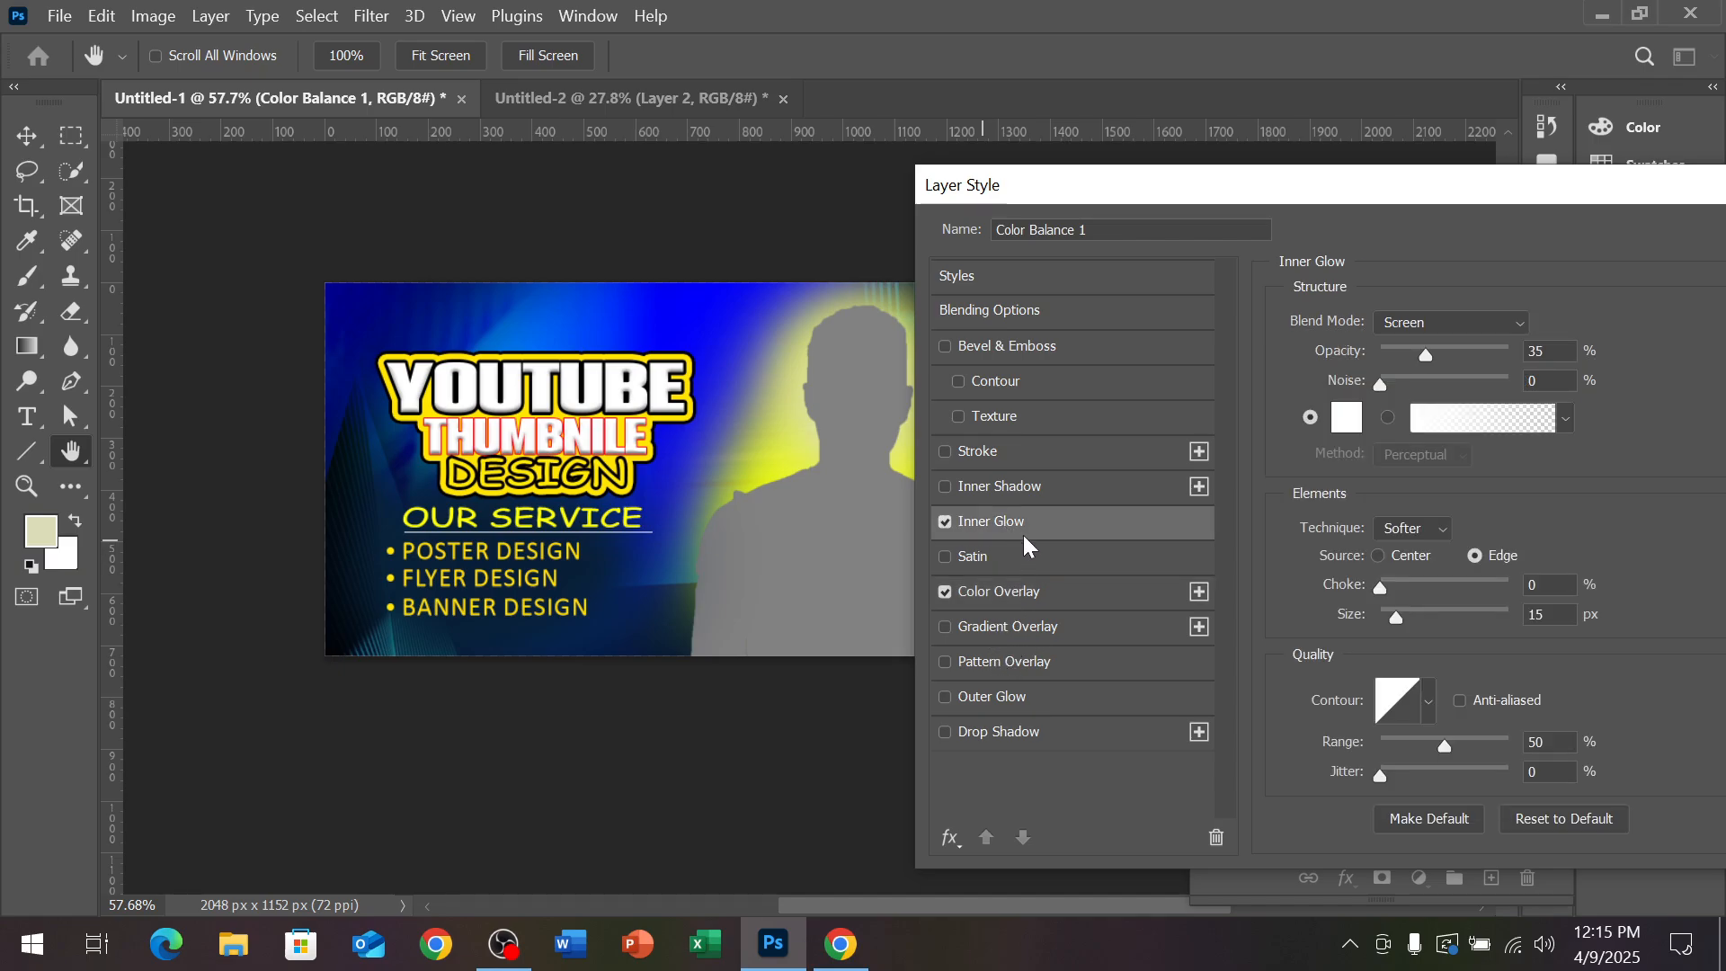
left_click(971, 593)
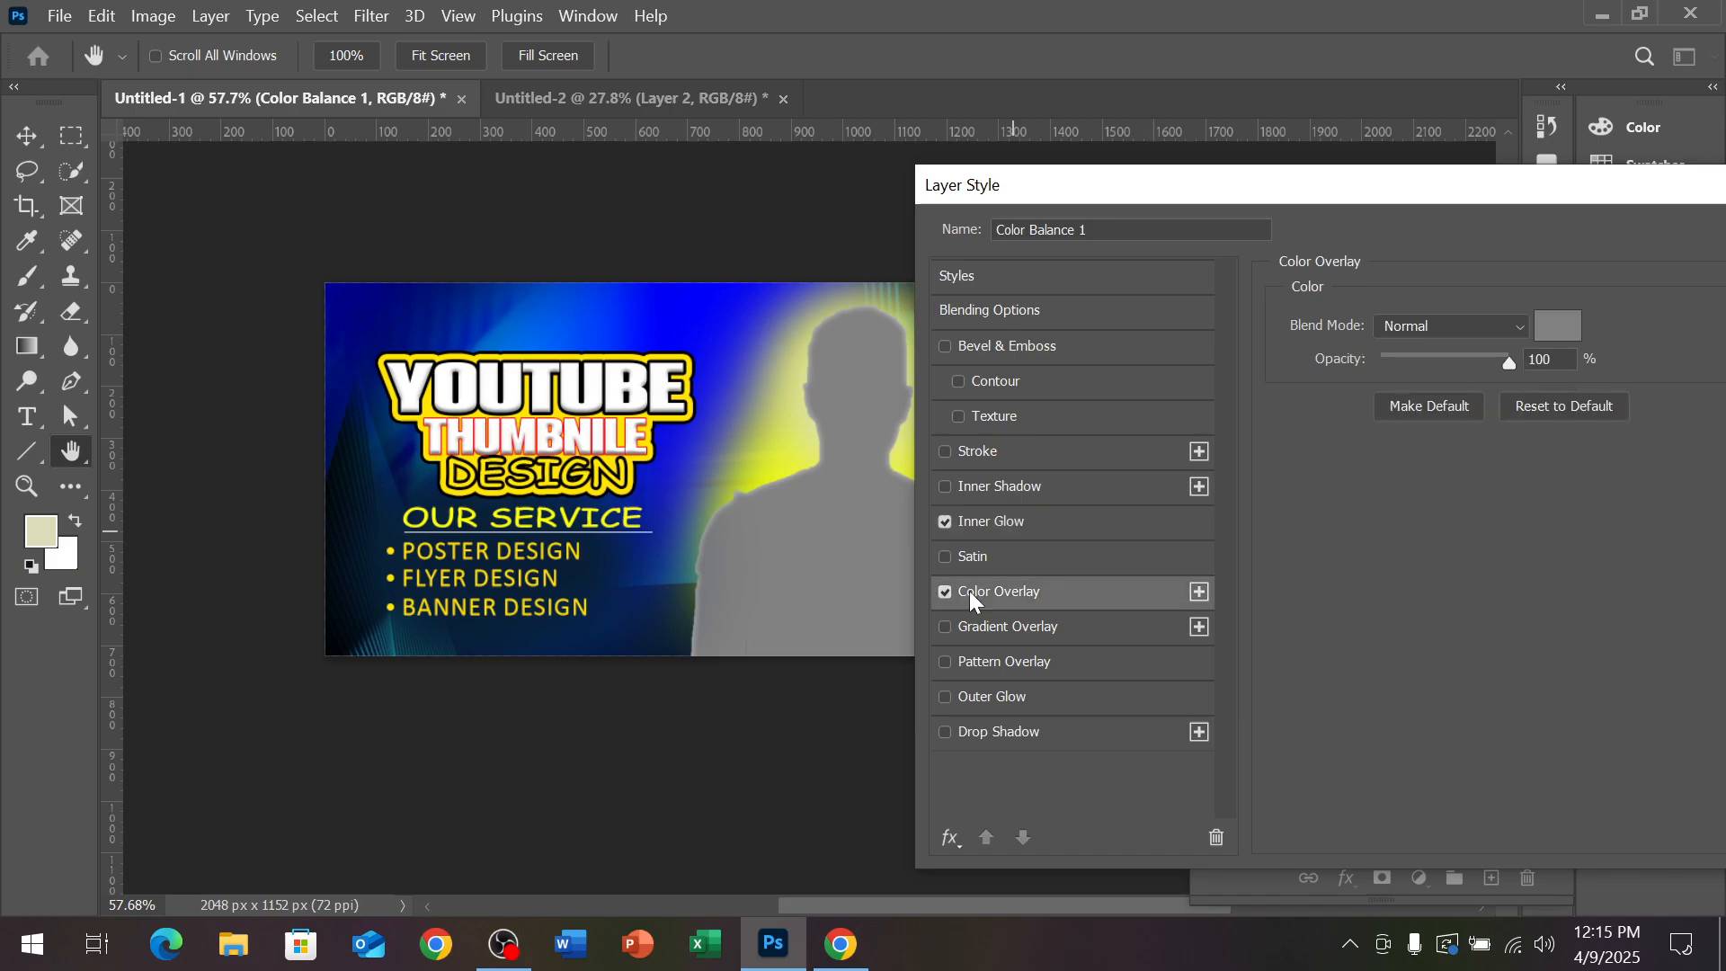
left_click(945, 592)
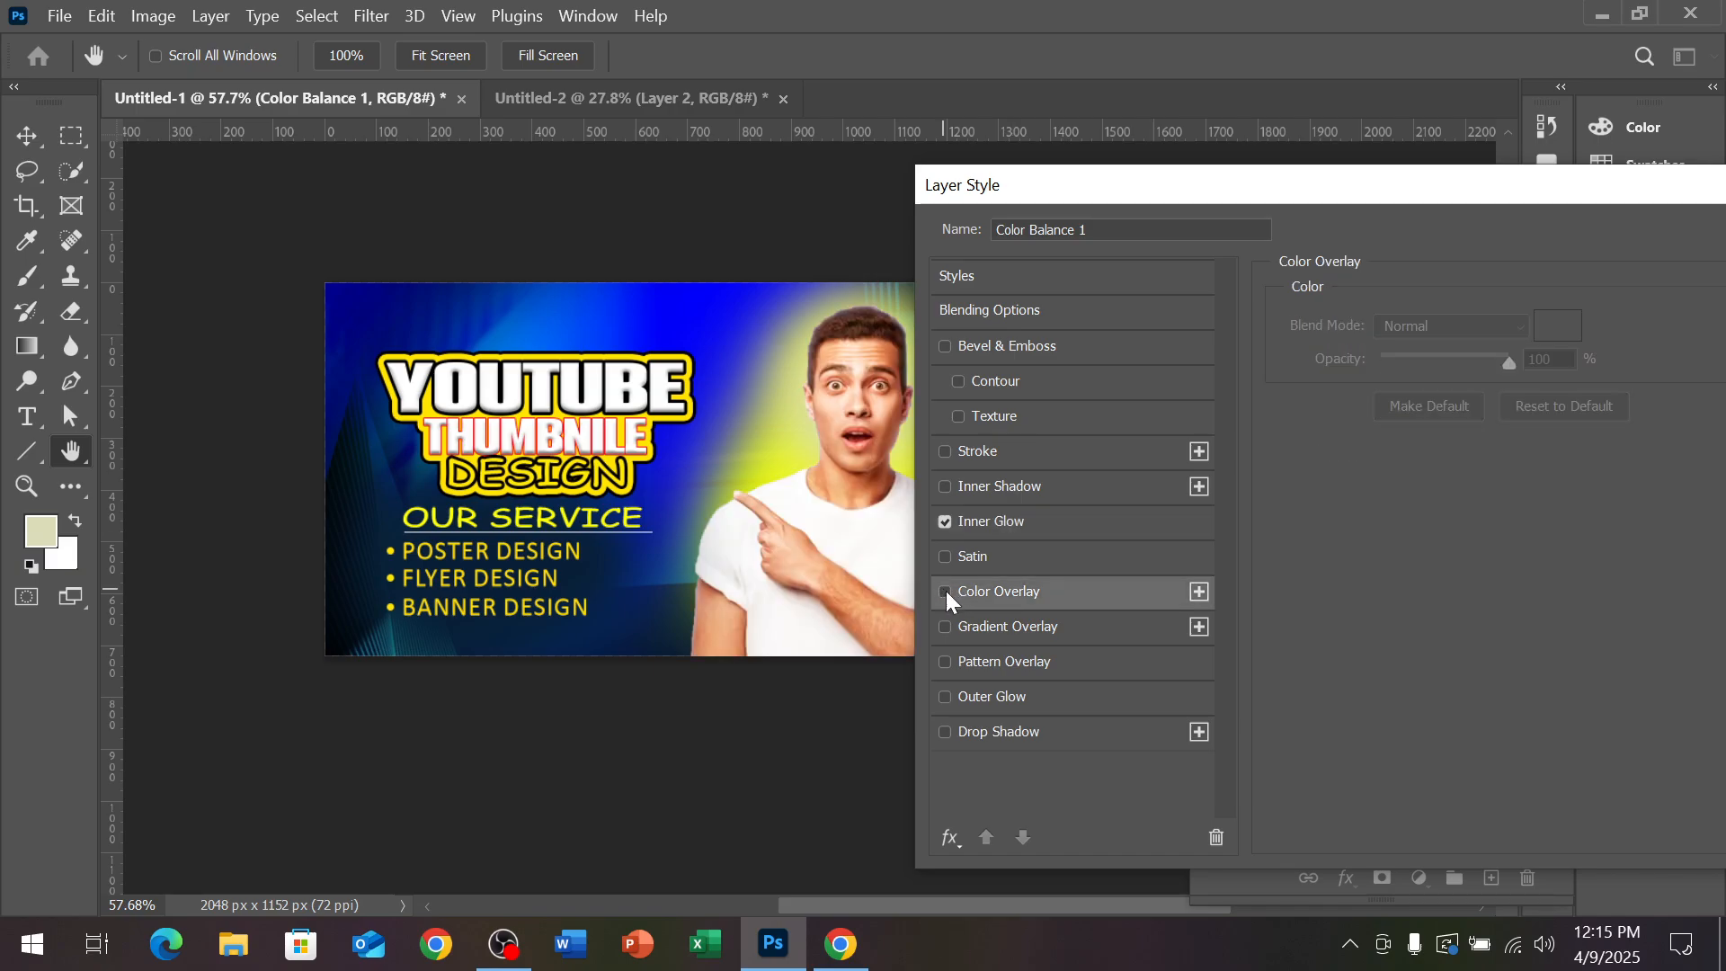
left_click(999, 520)
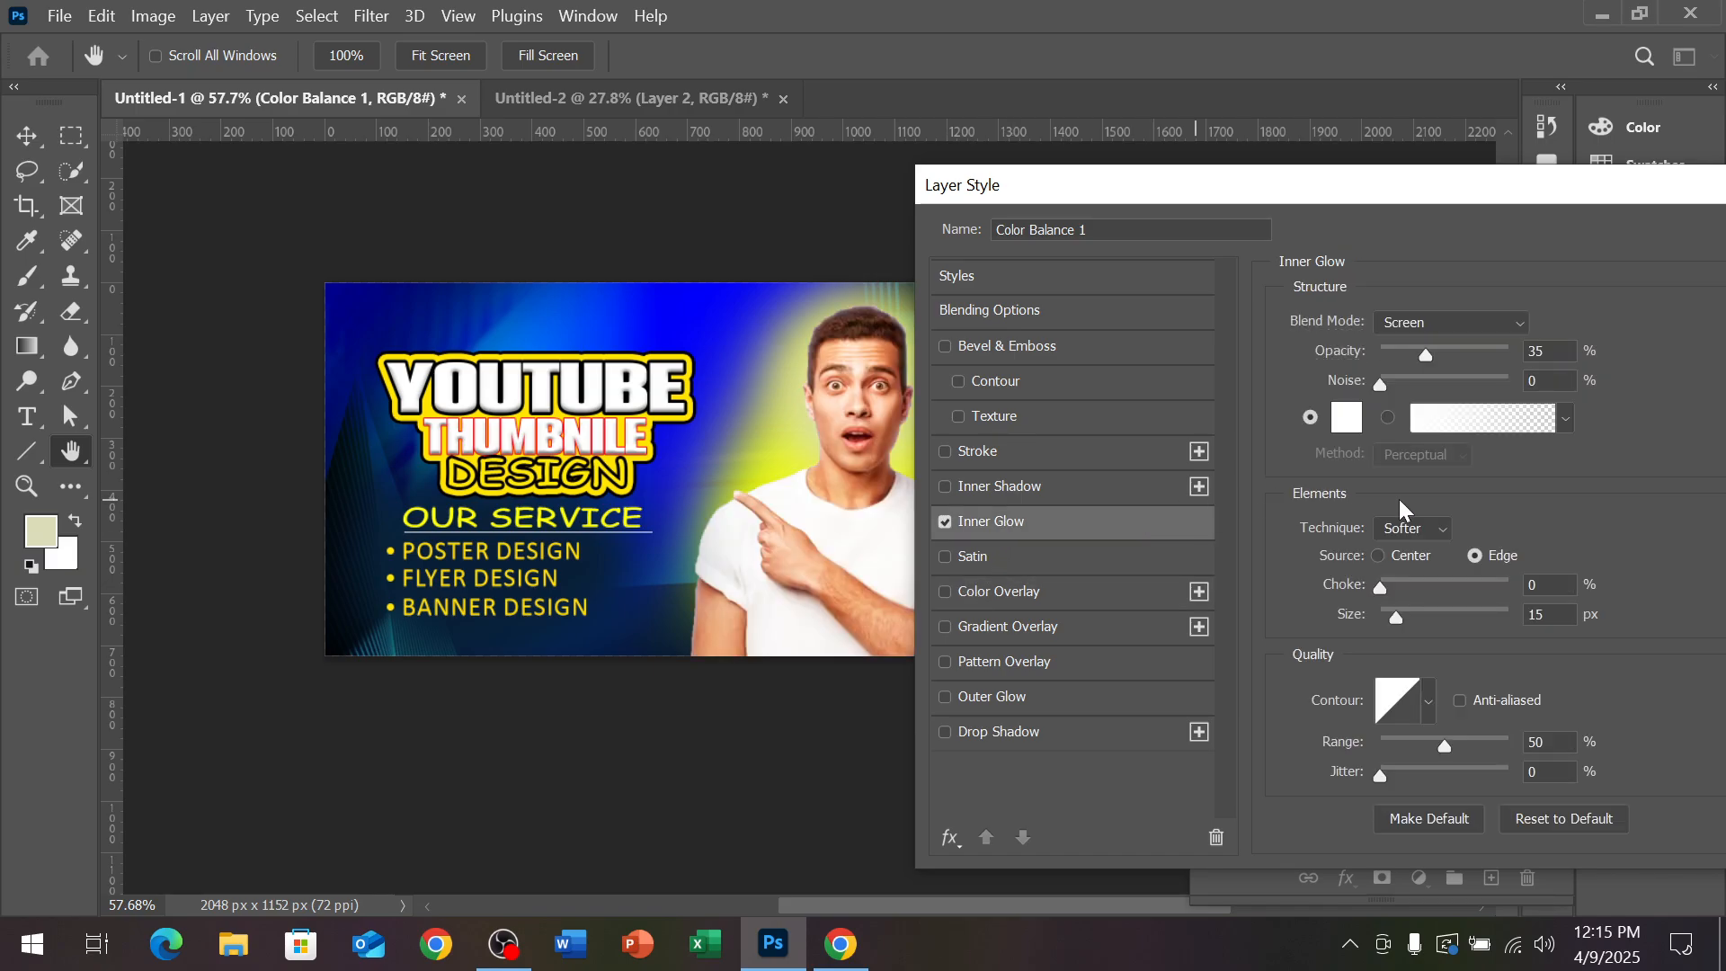
Try a yellow inner glow with 60% opacity and 18% noise, and reset its settings to the defaults
left_click(1349, 419)
left_click(1378, 682)
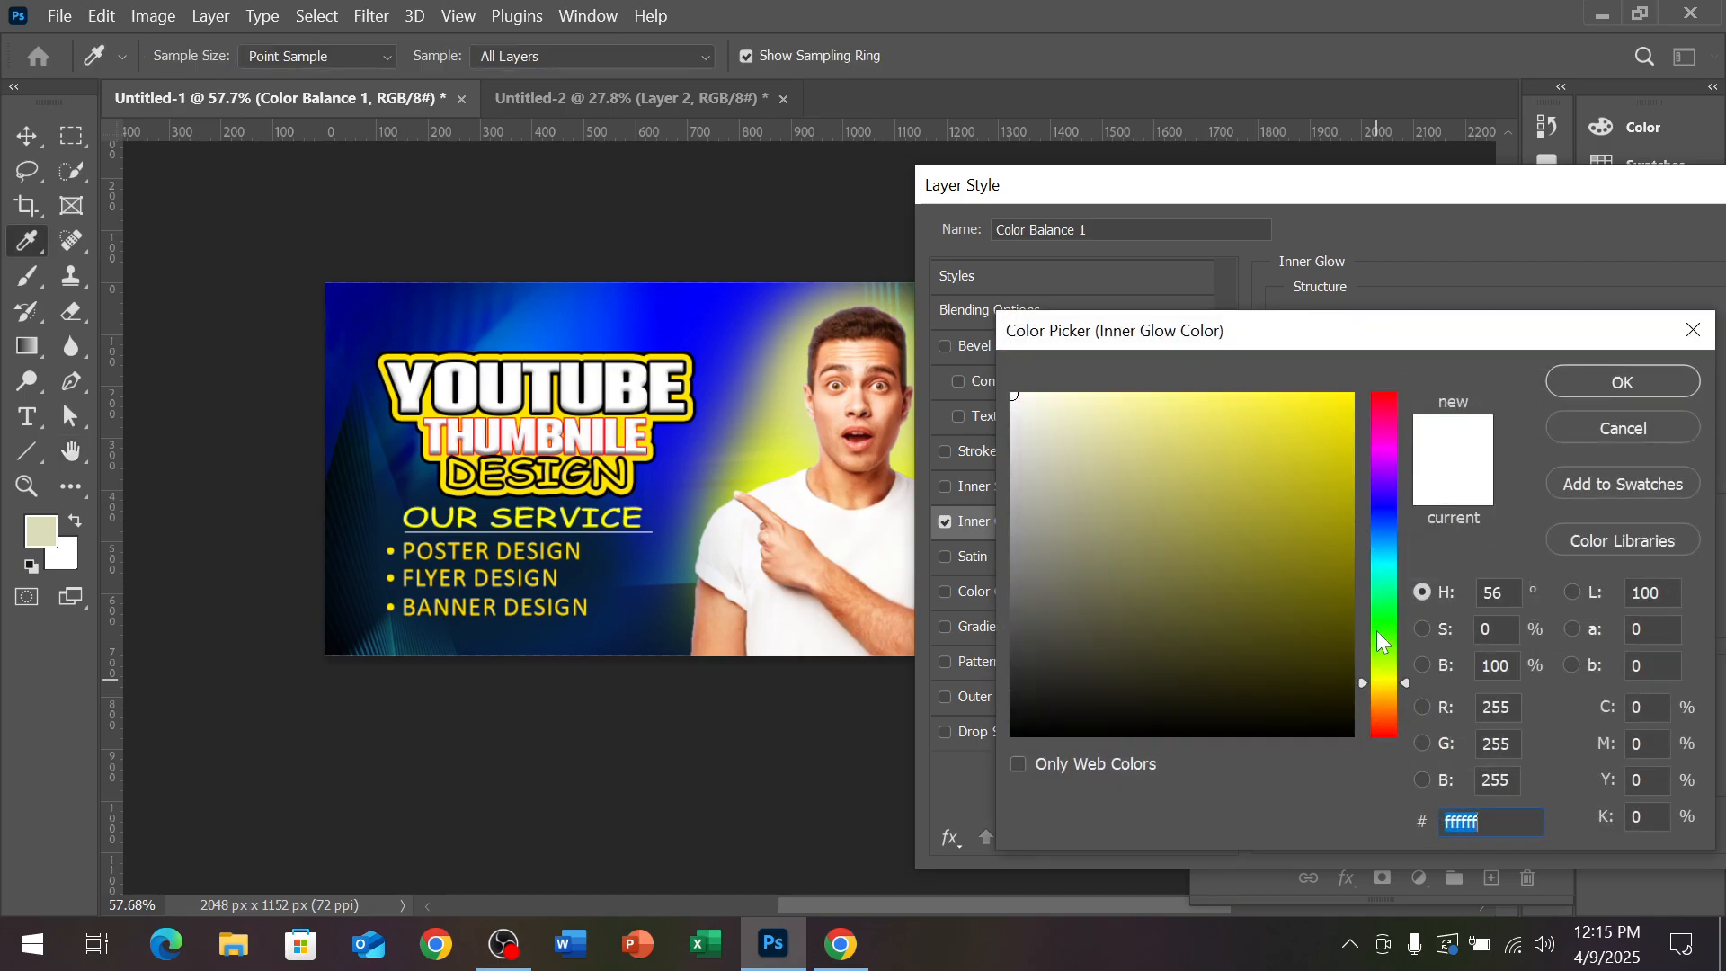
mouse_move(1331, 438)
left_mouse_down()
mouse_move(1460, 354)
mouse_move(1404, 385)
left_mouse_up()
left_click(1574, 396)
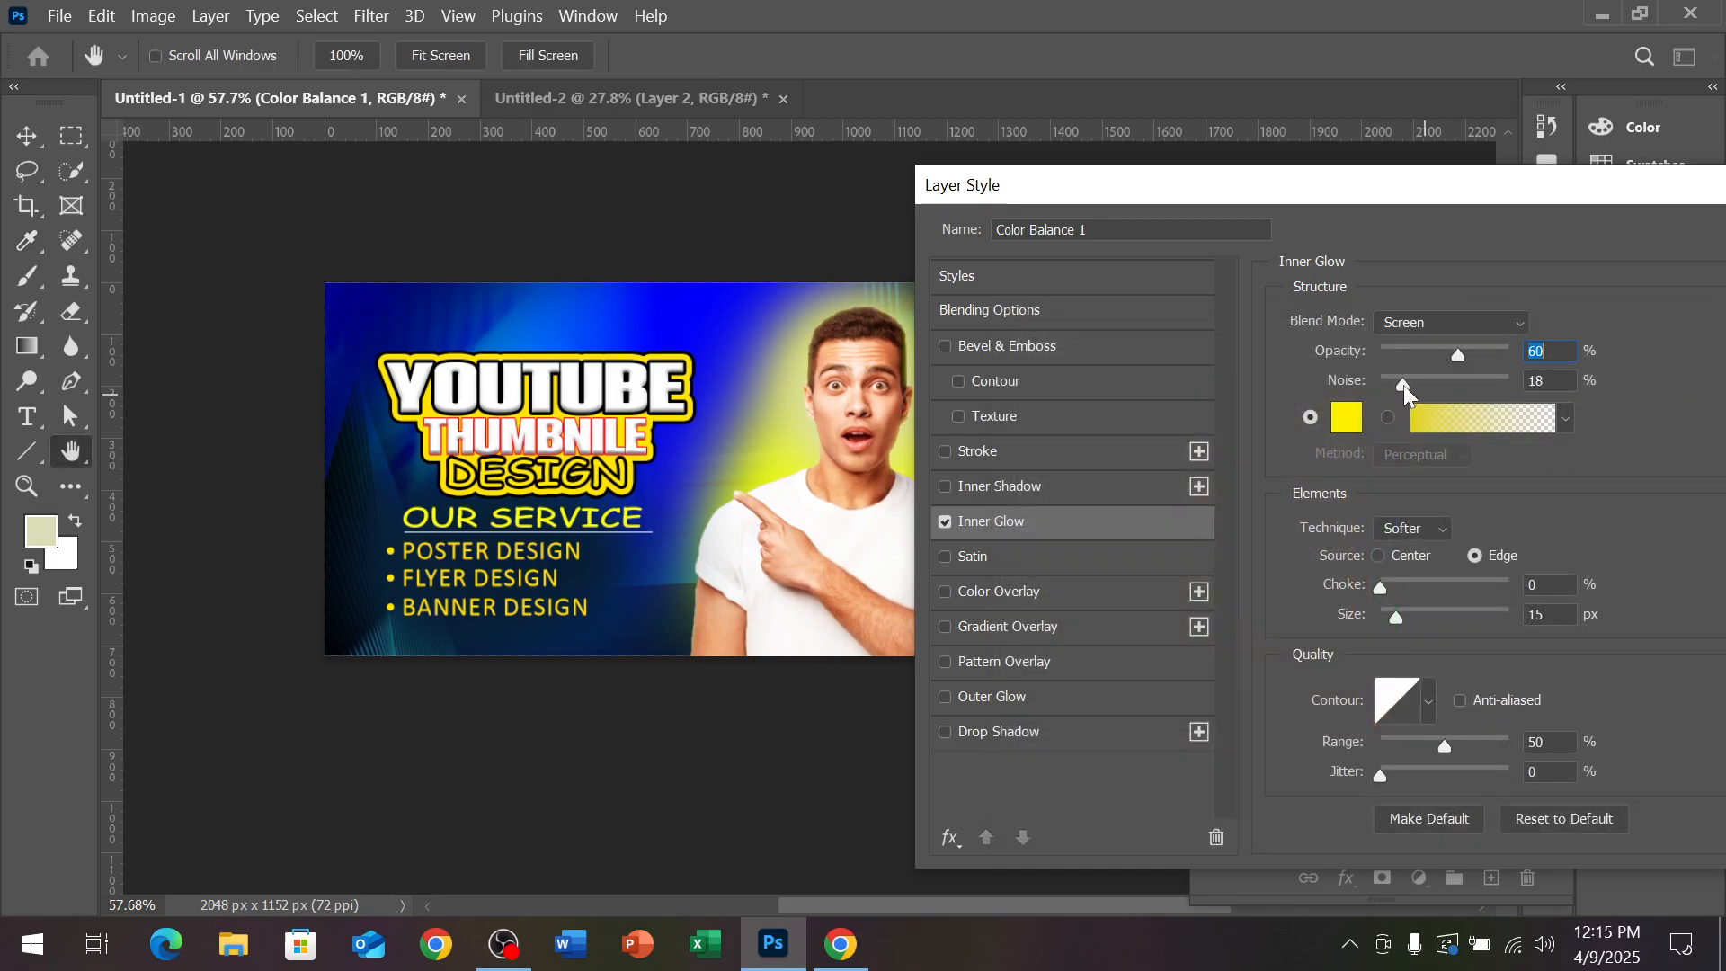
left_click(1539, 820)
Set the inner glow colour to yellow #ffde00 and its size to 0 px, and switch the effect off
left_click(1352, 421)
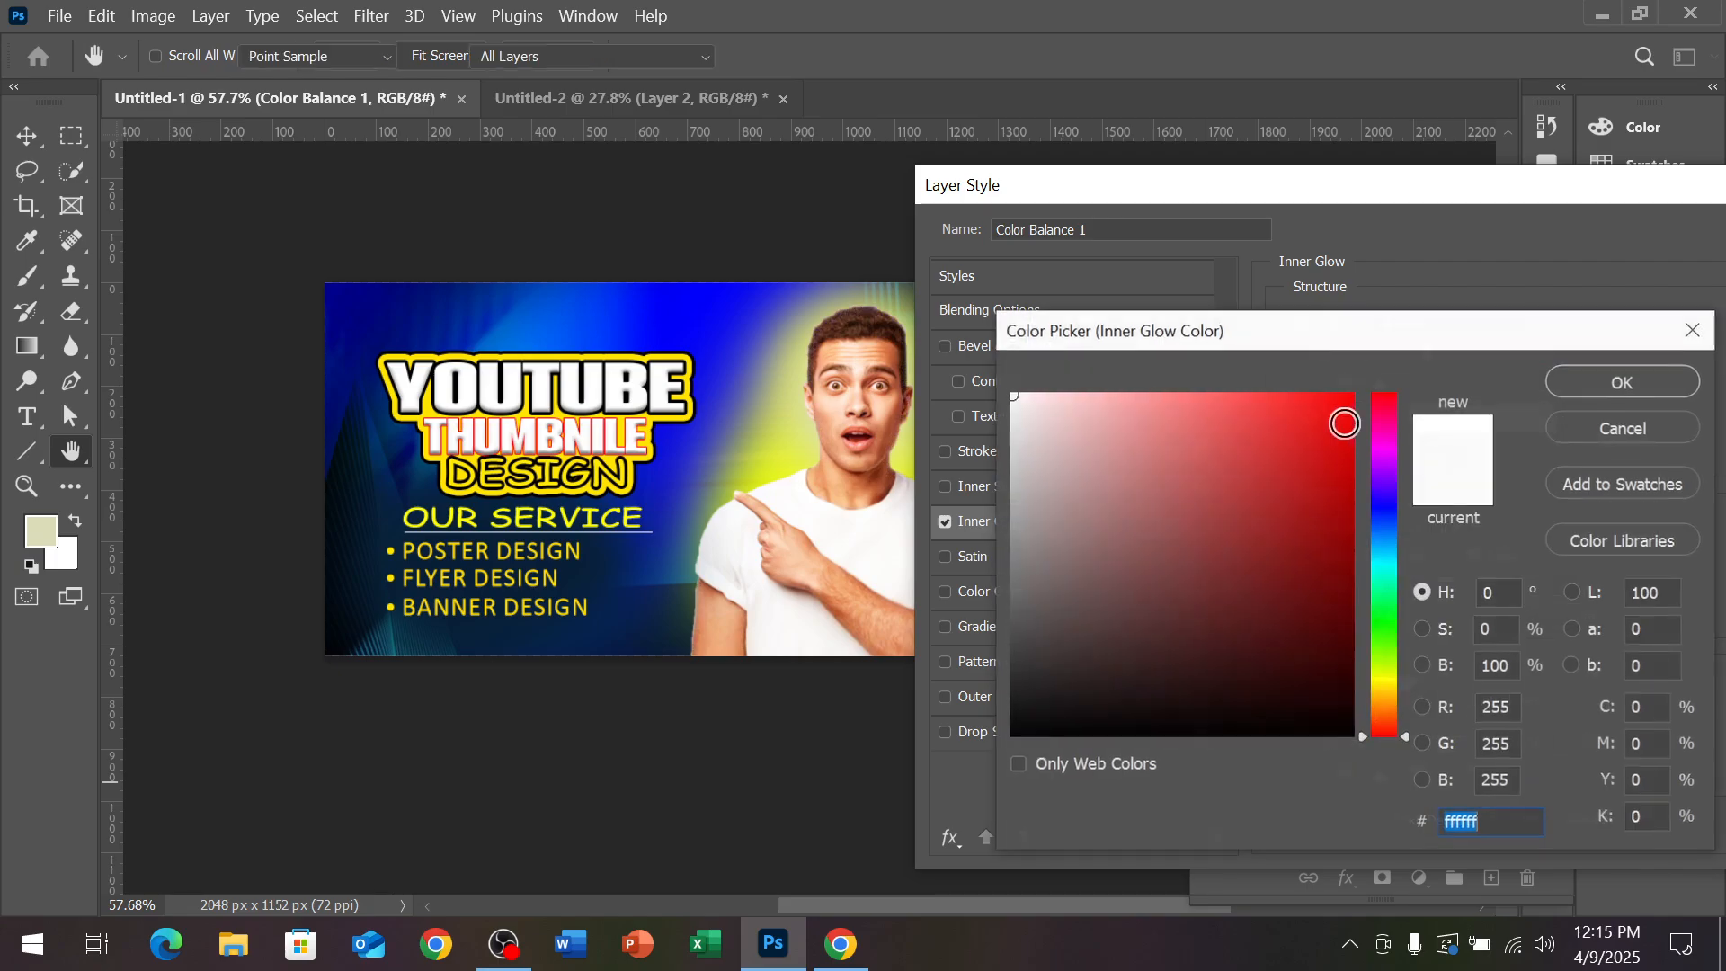
left_click(1385, 685)
left_click(1333, 441)
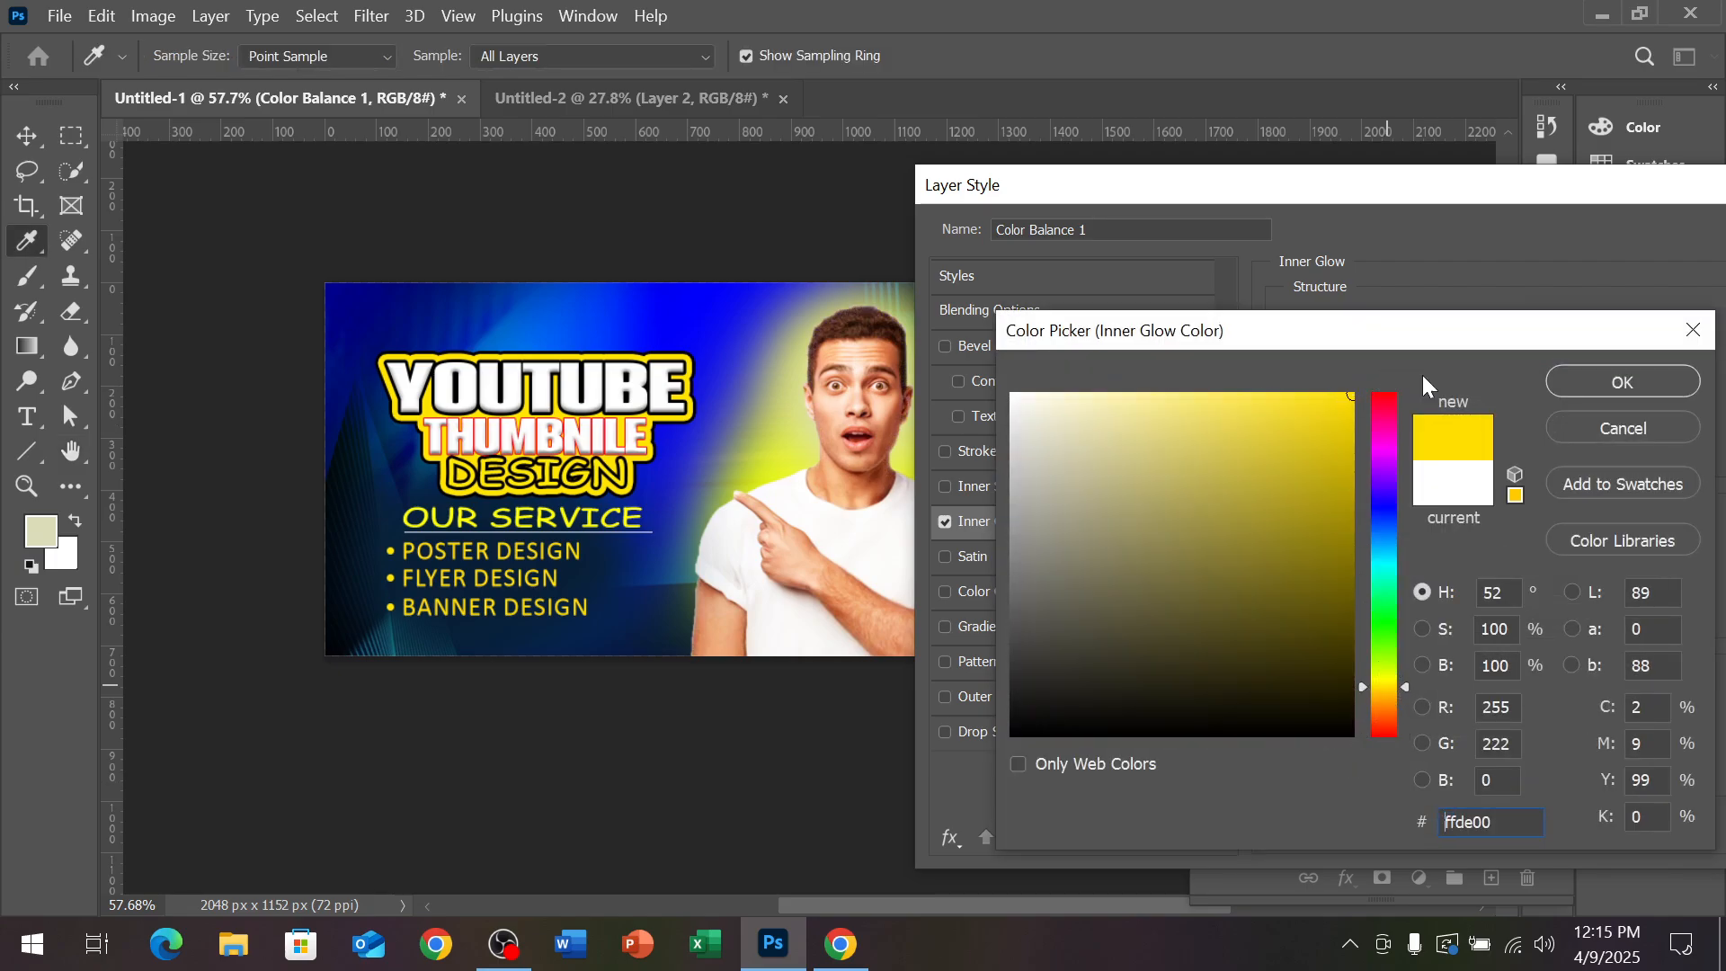
left_click(1561, 379)
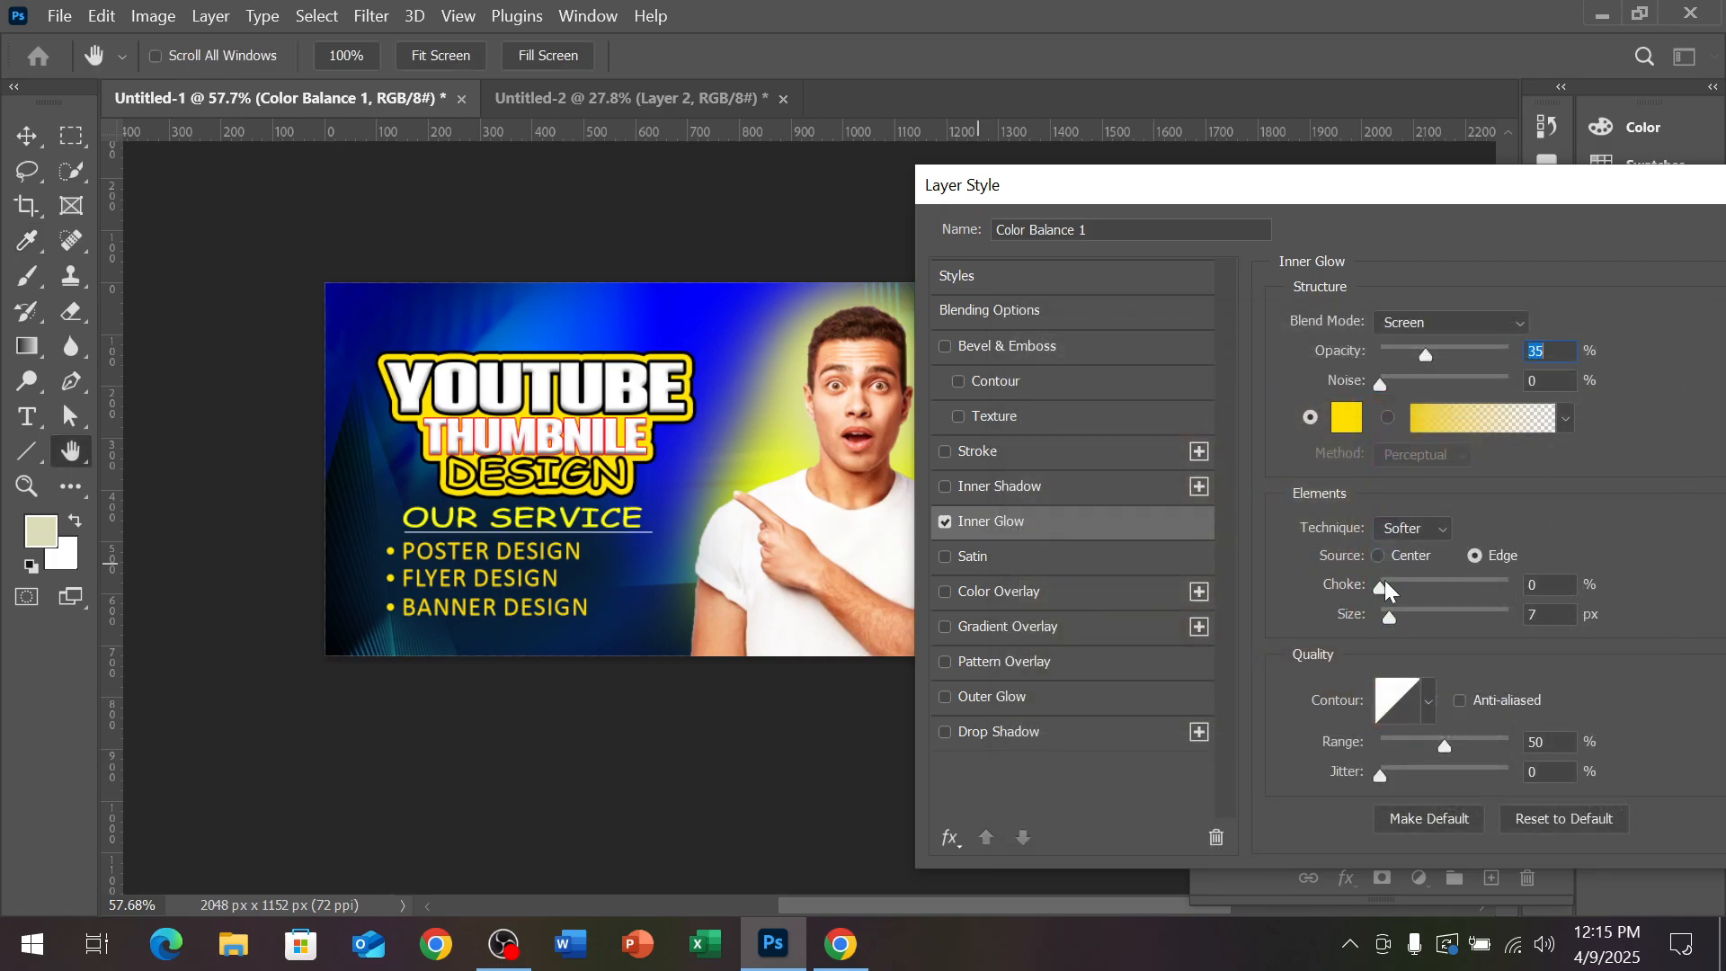
mouse_move(1385, 586)
left_mouse_down()
mouse_move(1415, 611)
mouse_move(1360, 601)
left_mouse_up()
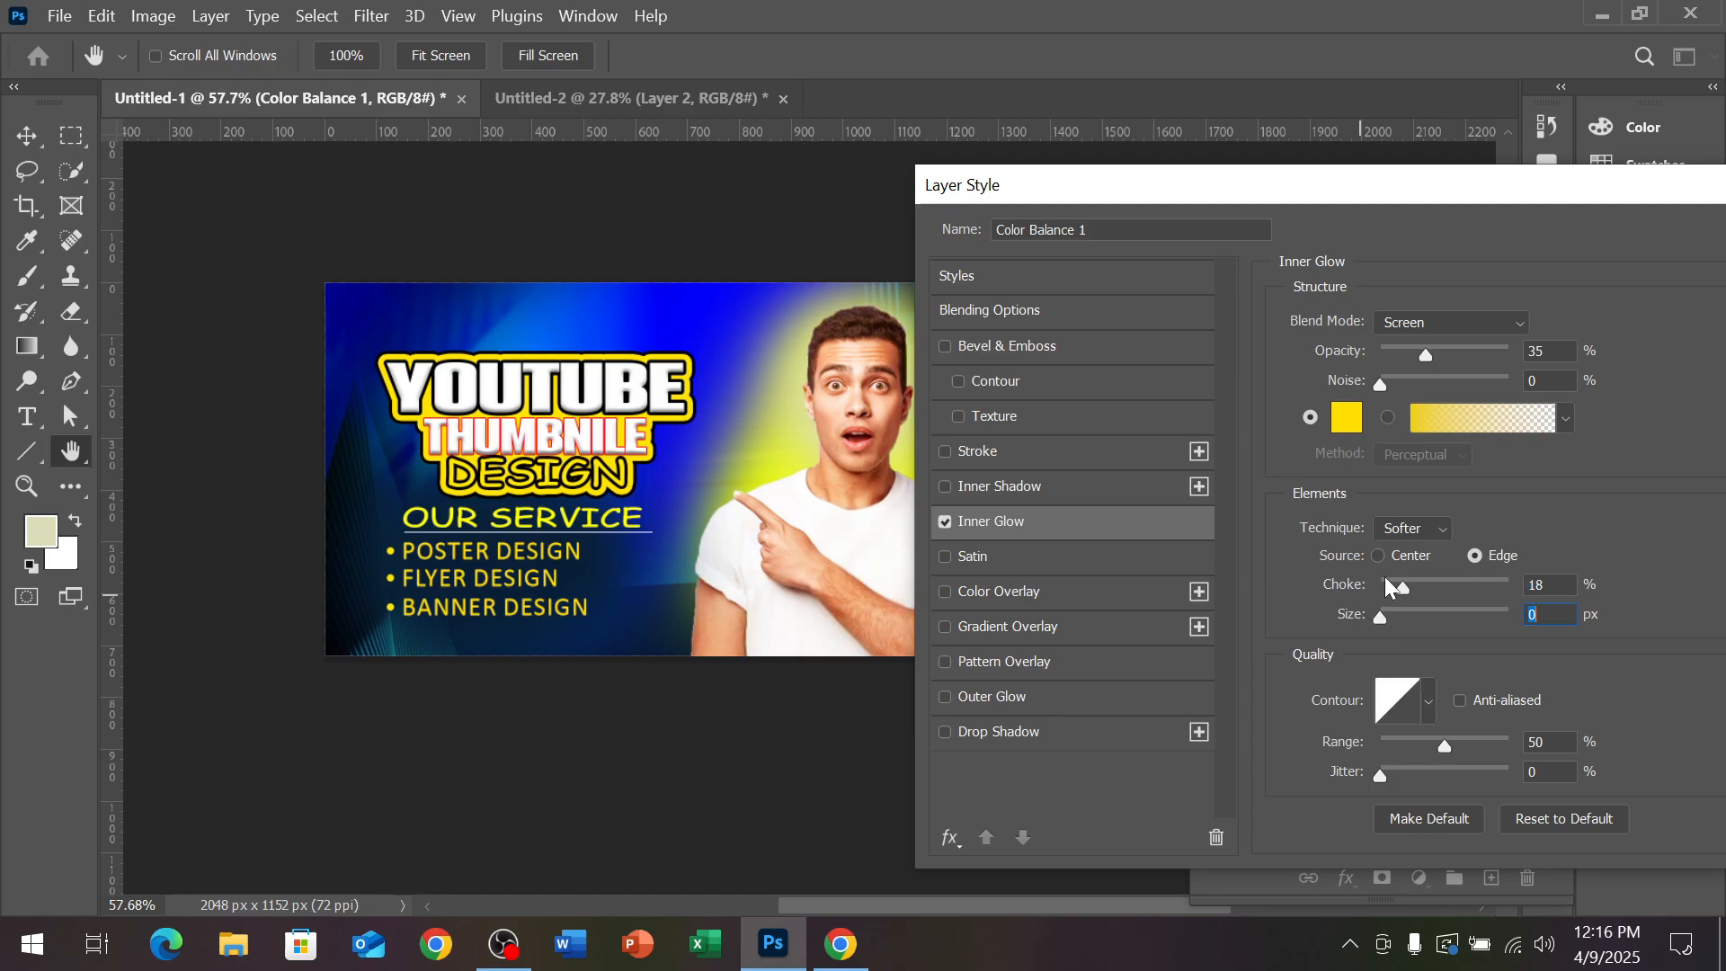
left_click(945, 523)
Add a 6 px outside stroke in orange #fb5c05 around the man's cutout
left_click(995, 450)
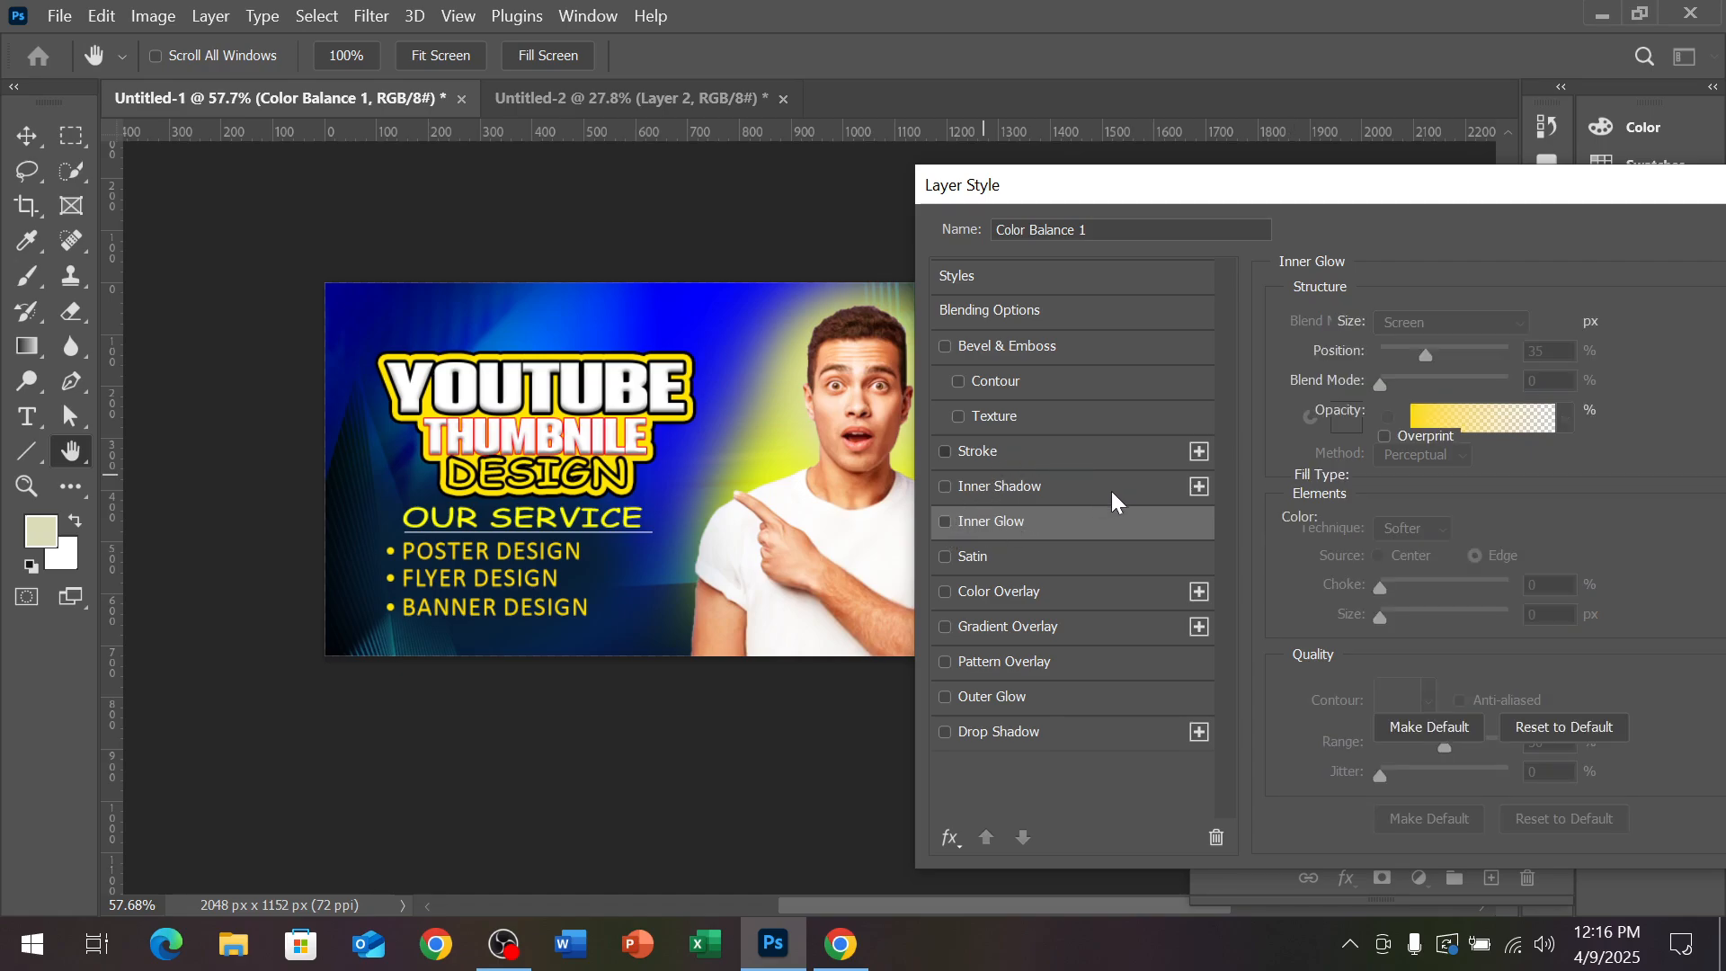
left_click(1347, 534)
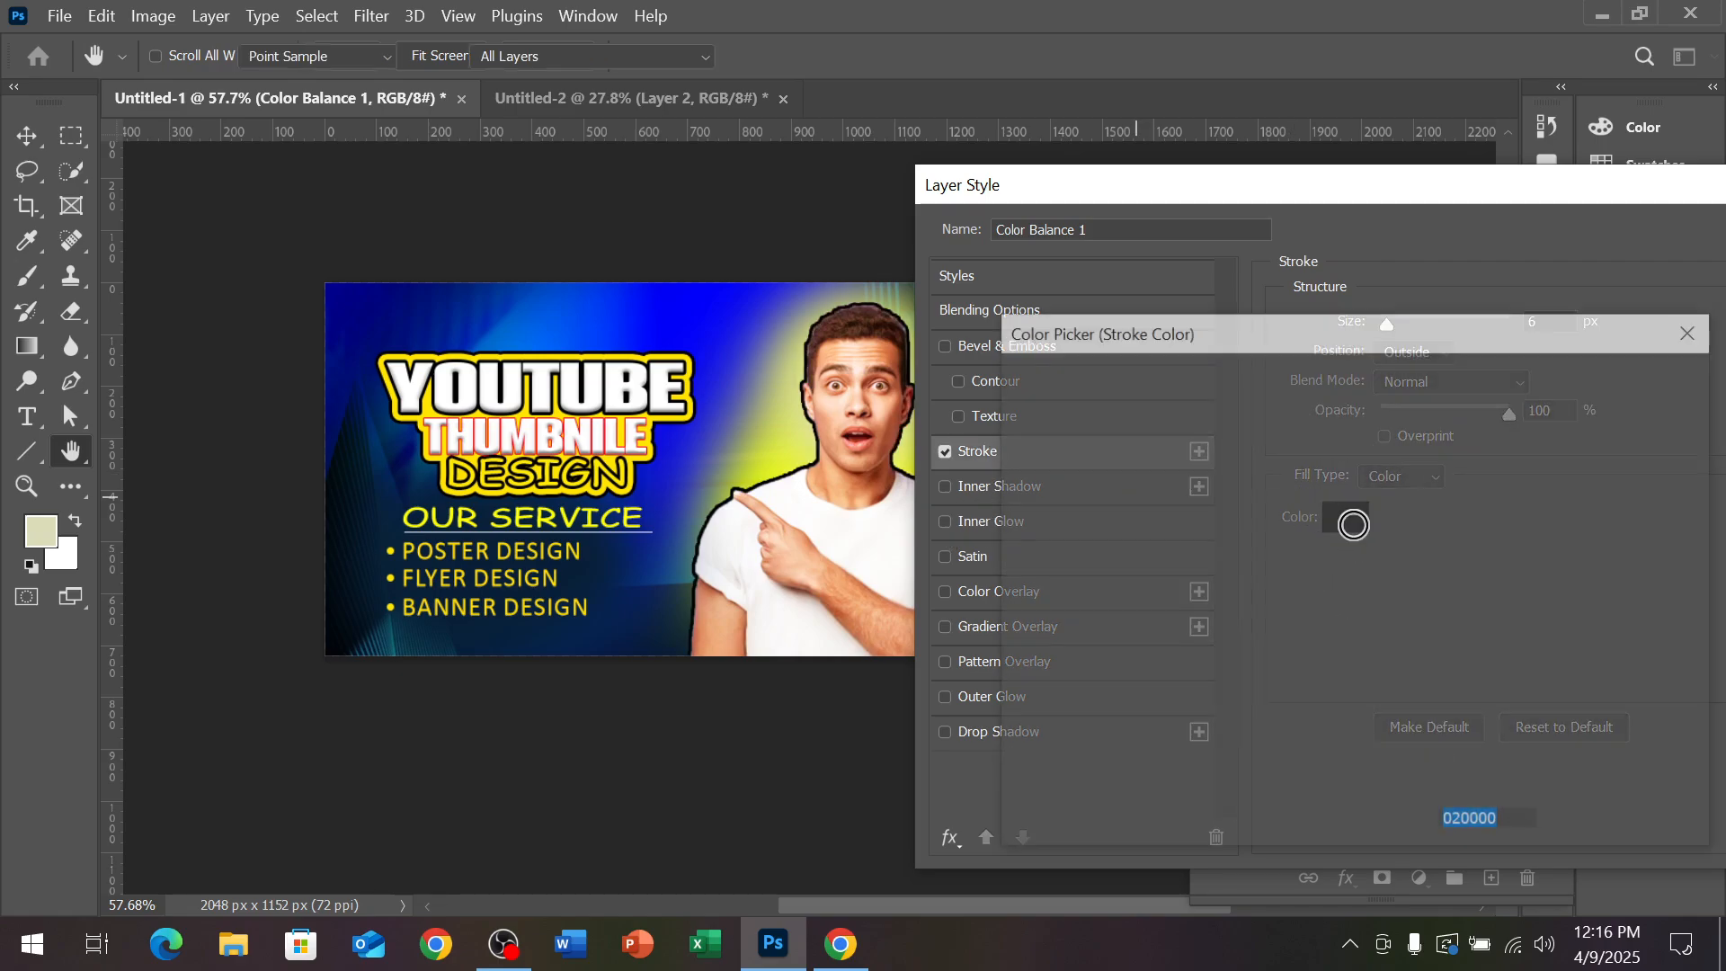
left_click(1111, 430)
left_click(1342, 430)
left_click(1347, 398)
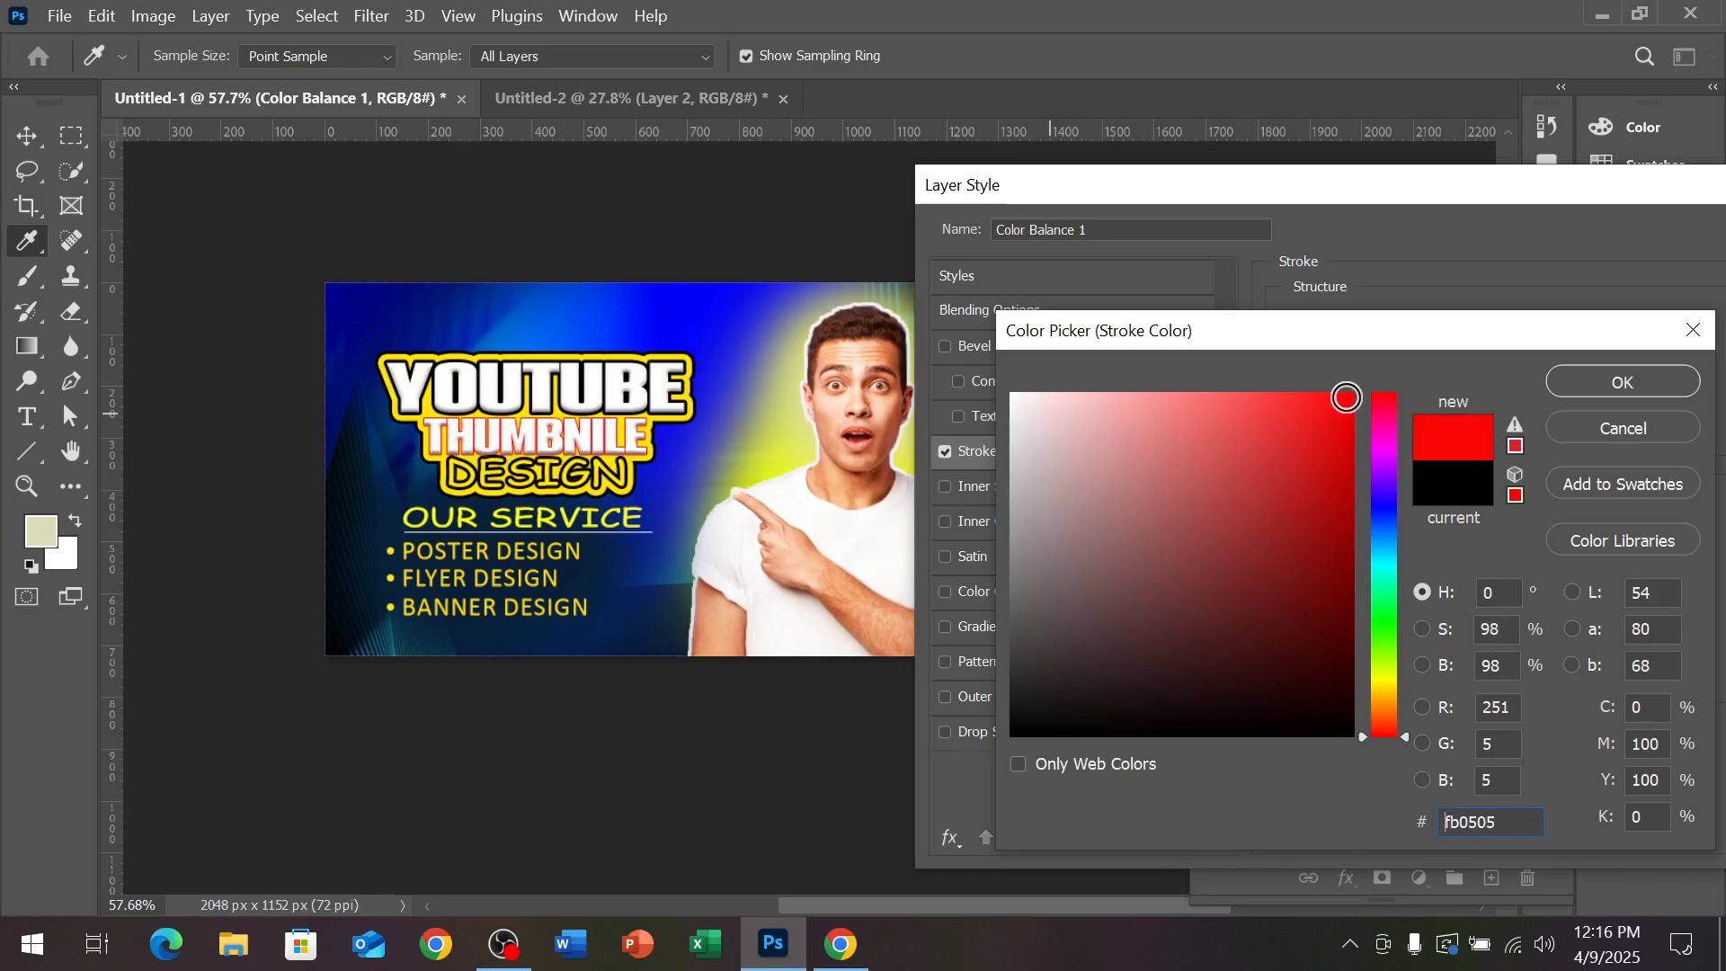
left_click(1374, 439)
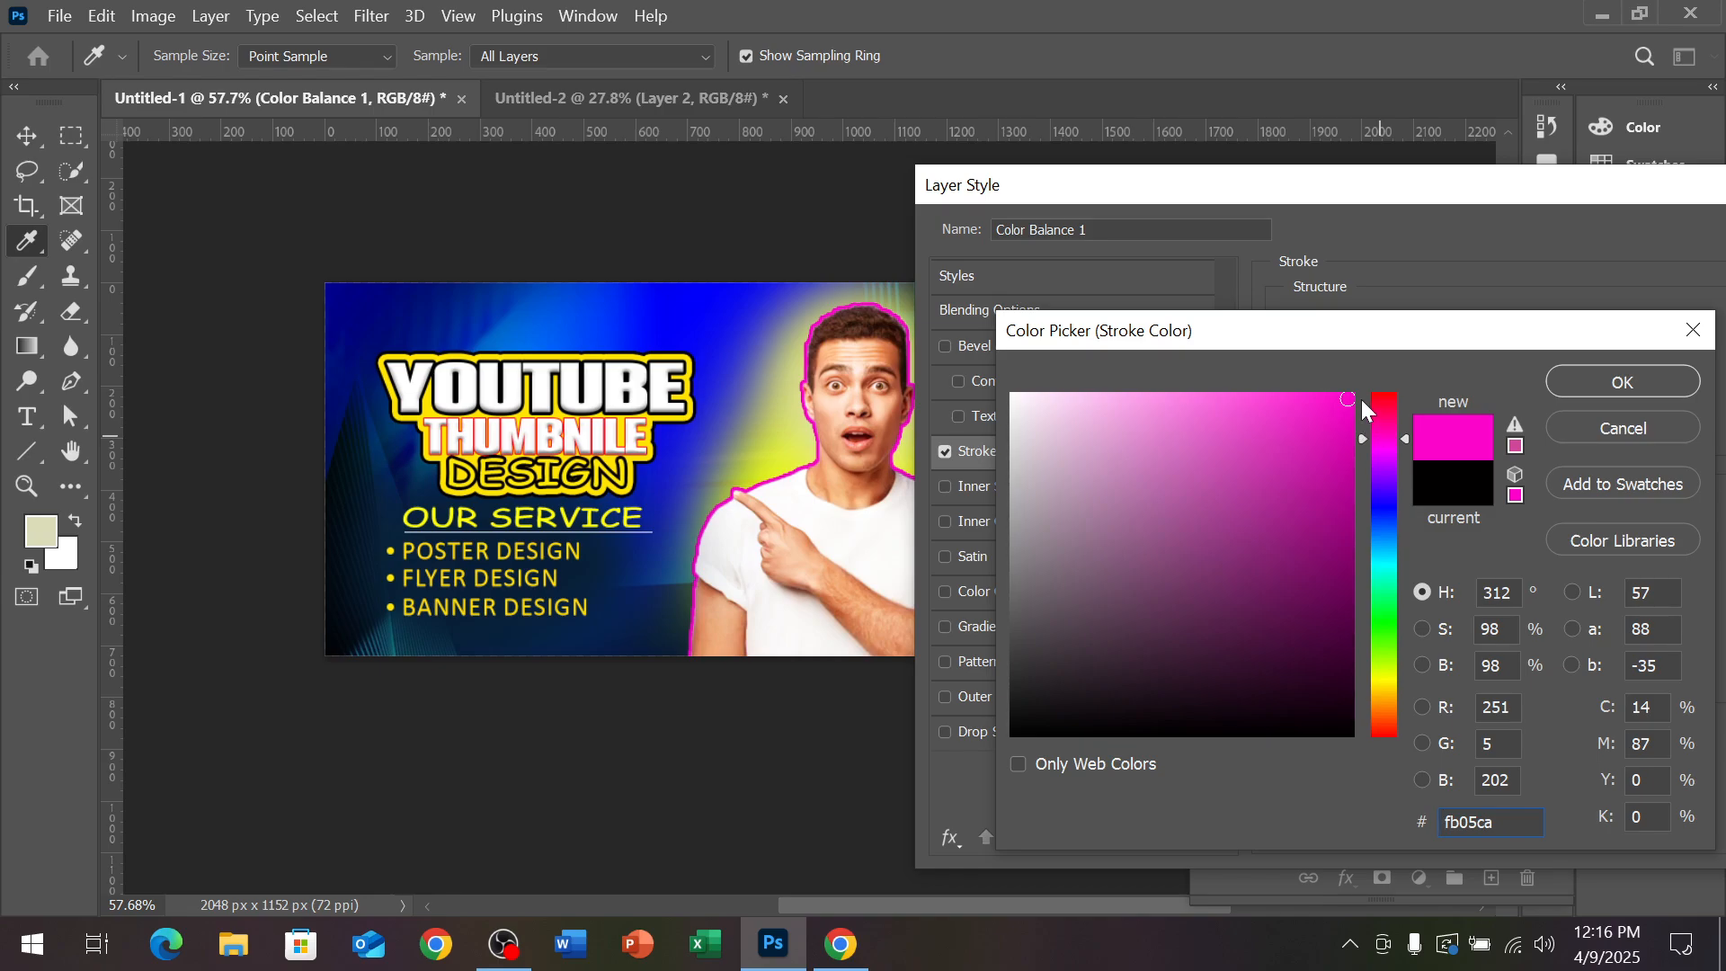
left_click(1385, 397)
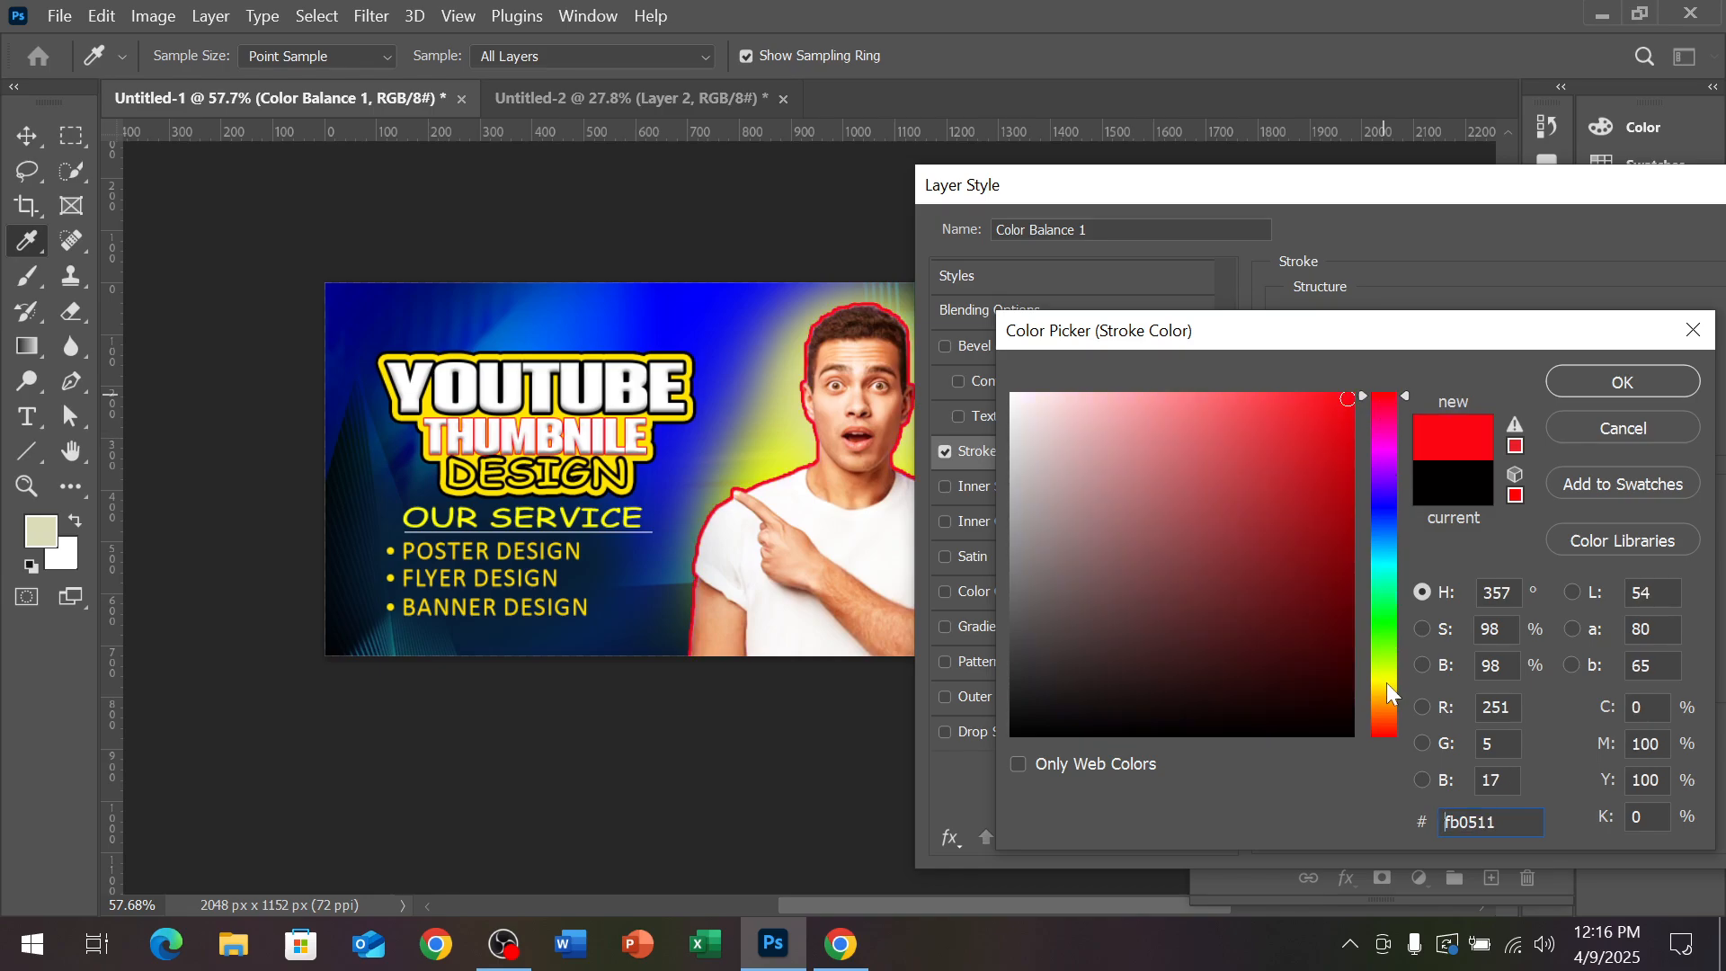
left_click(1379, 735)
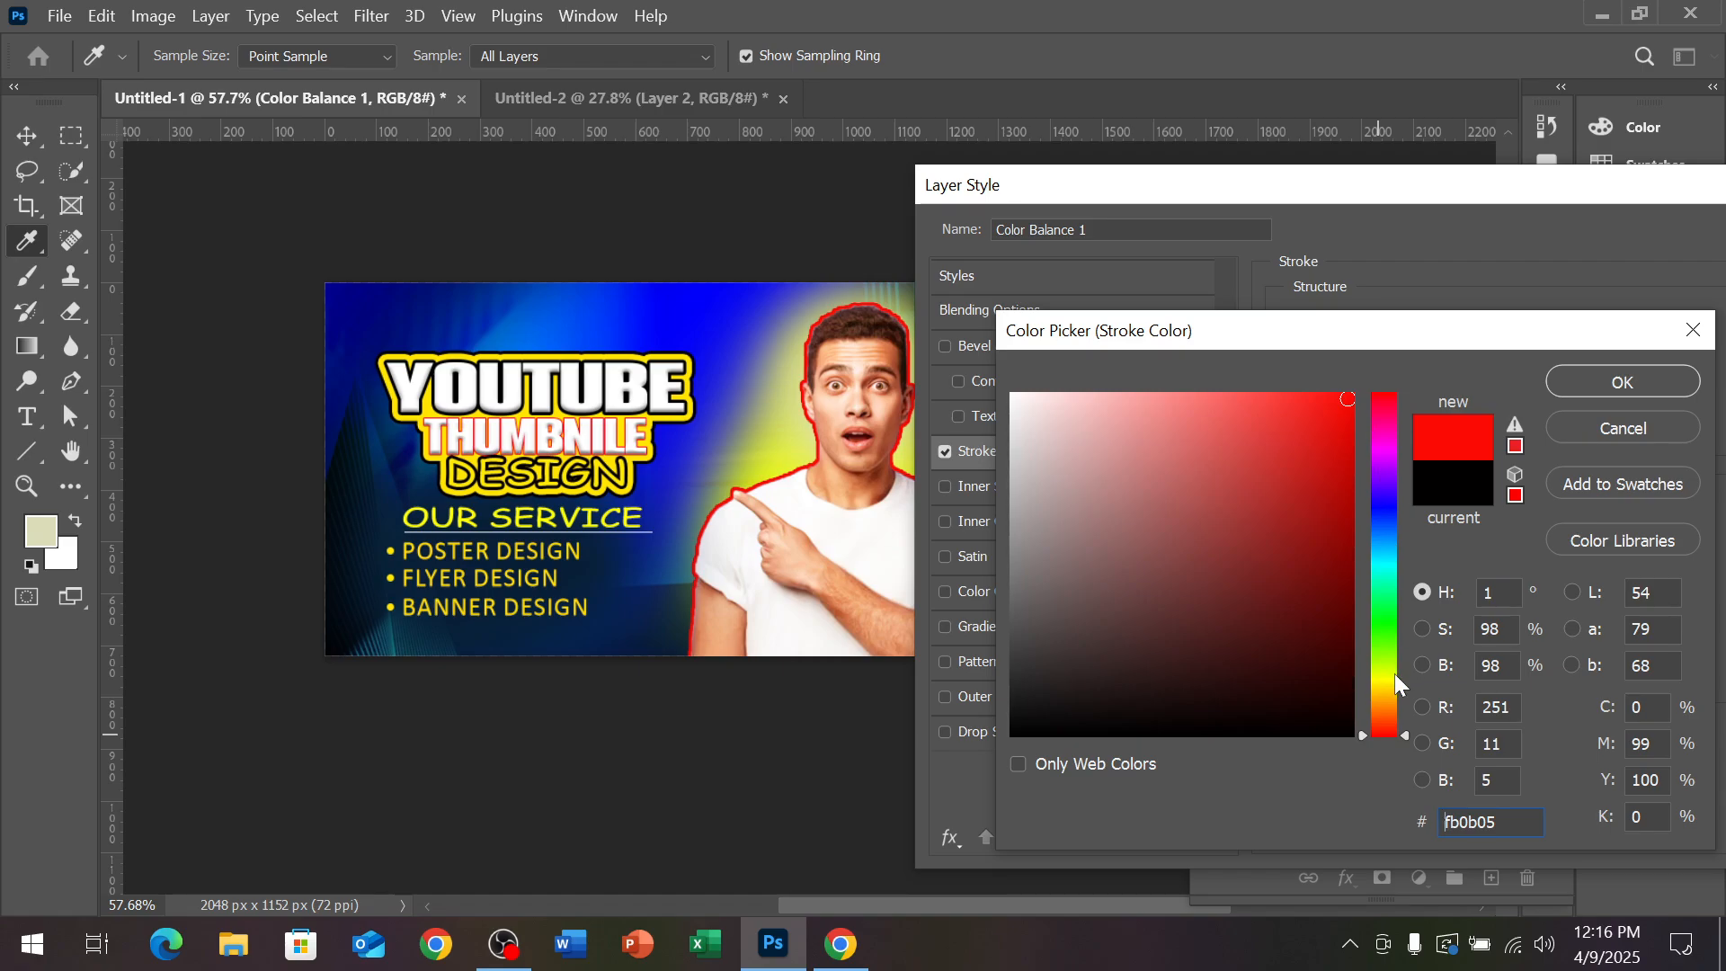
left_click(1383, 718)
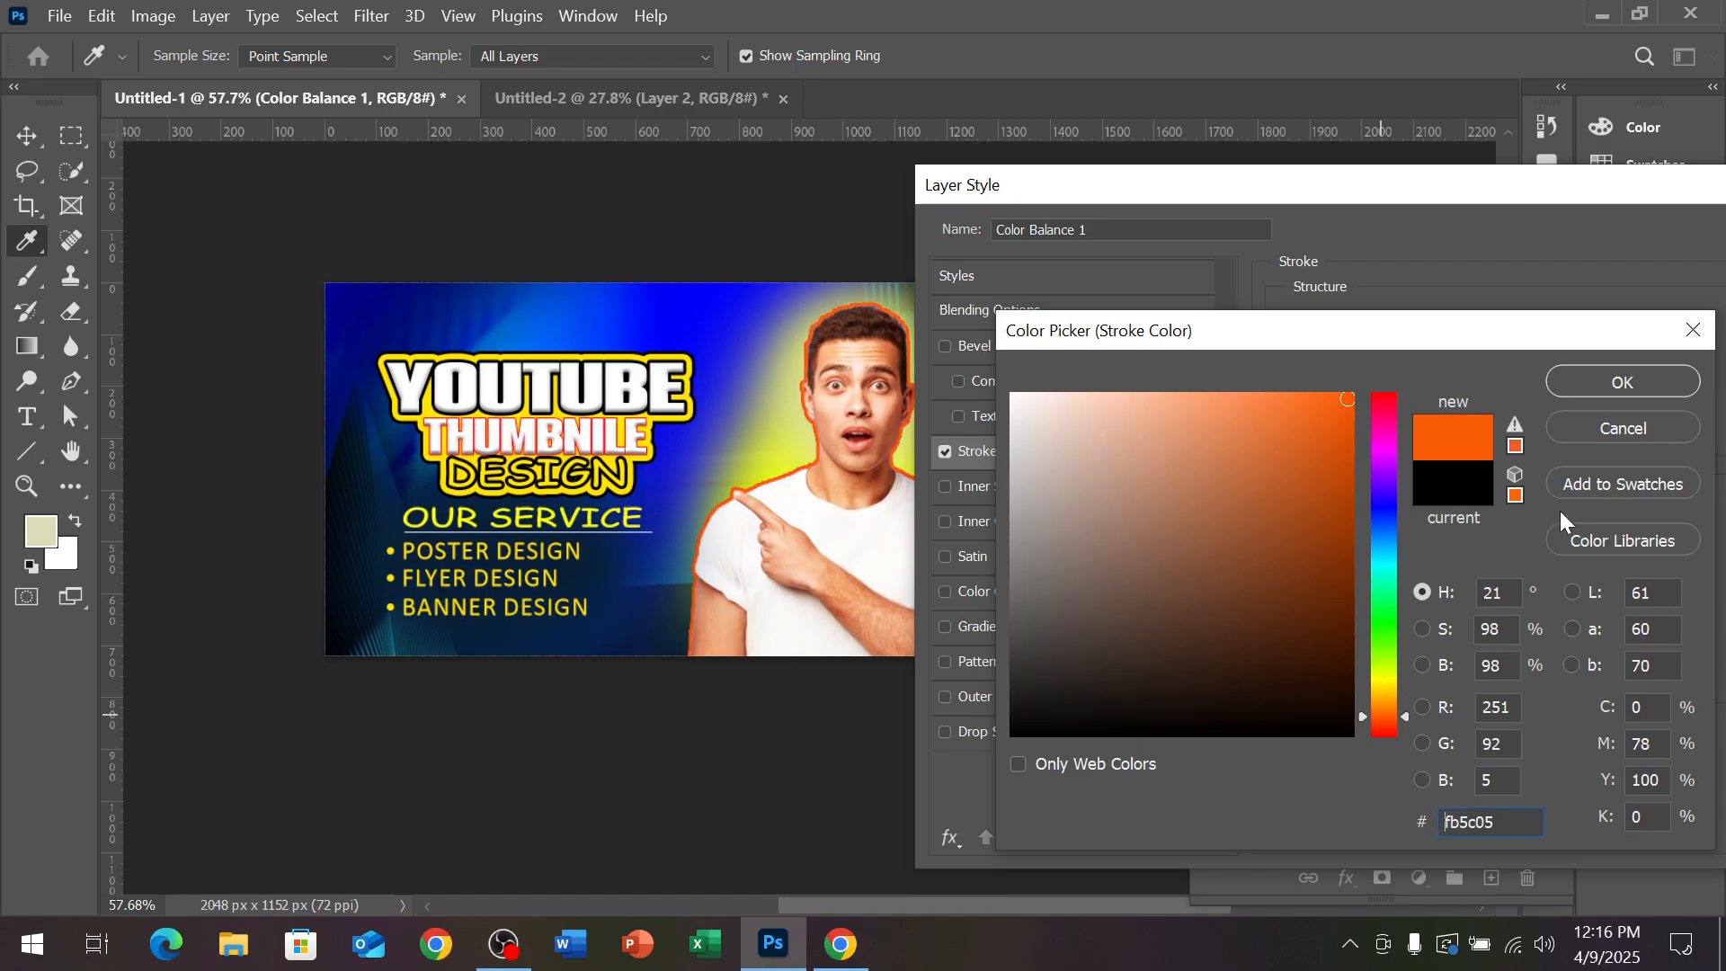
left_click(1620, 383)
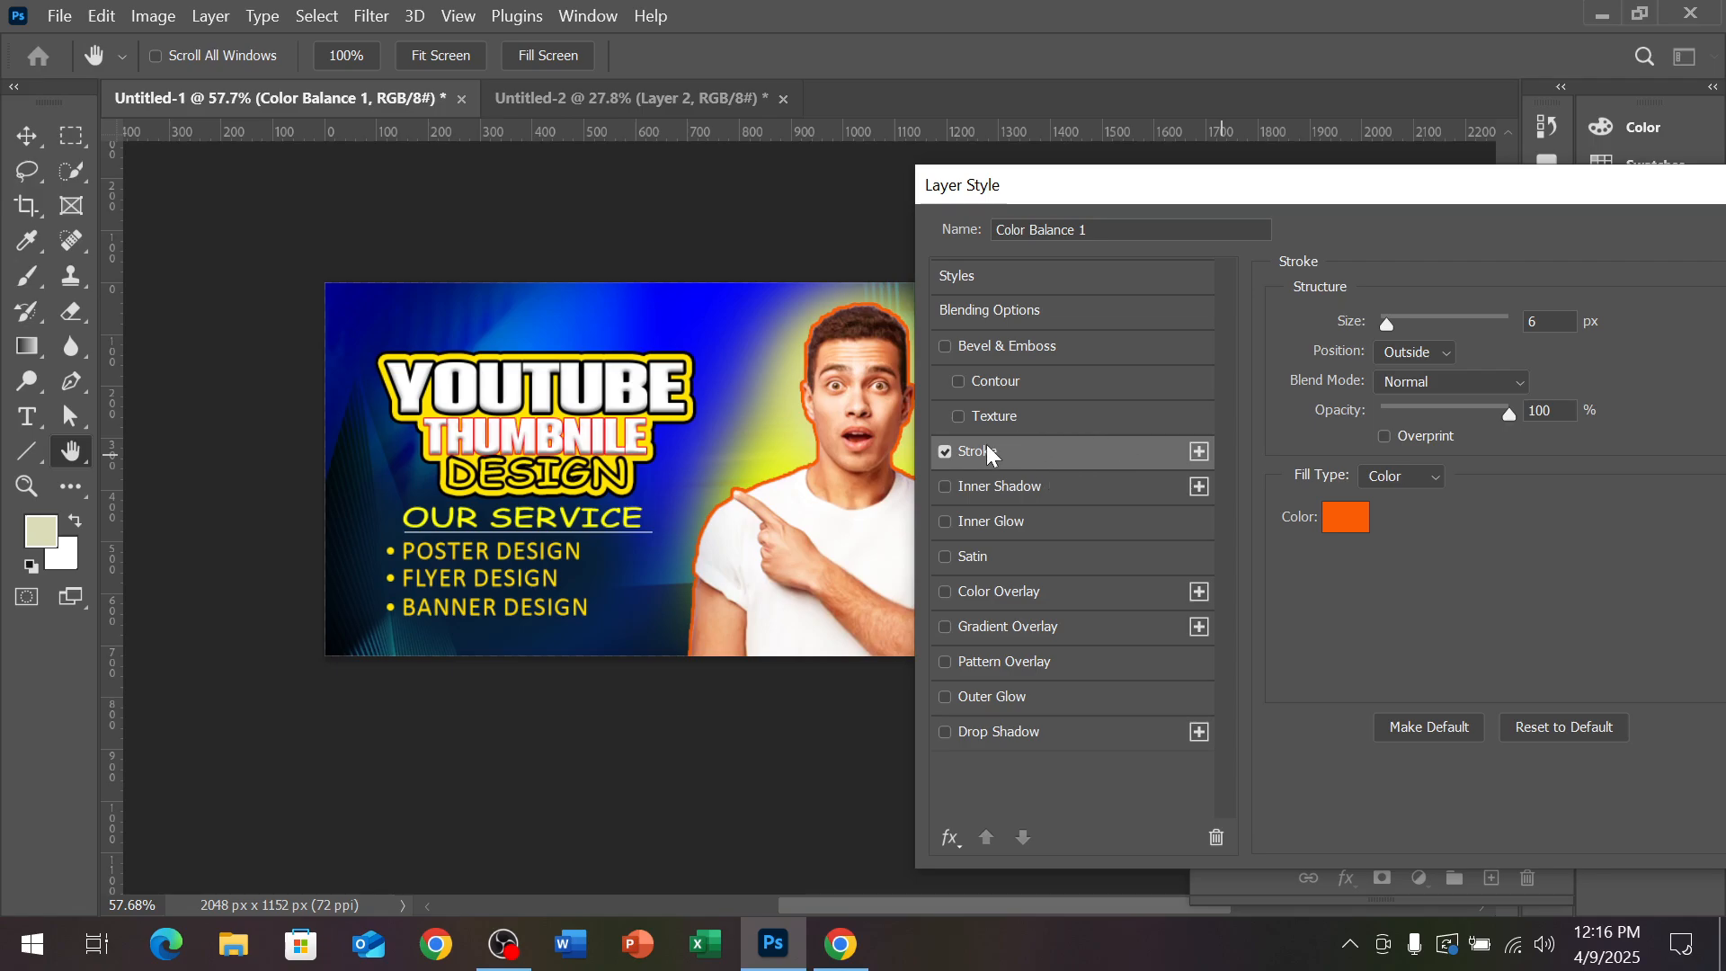
Compare Inner Glow with the stroke on the man's cutout, keep only Stroke enabled, and apply the layer style
left_click(980, 522)
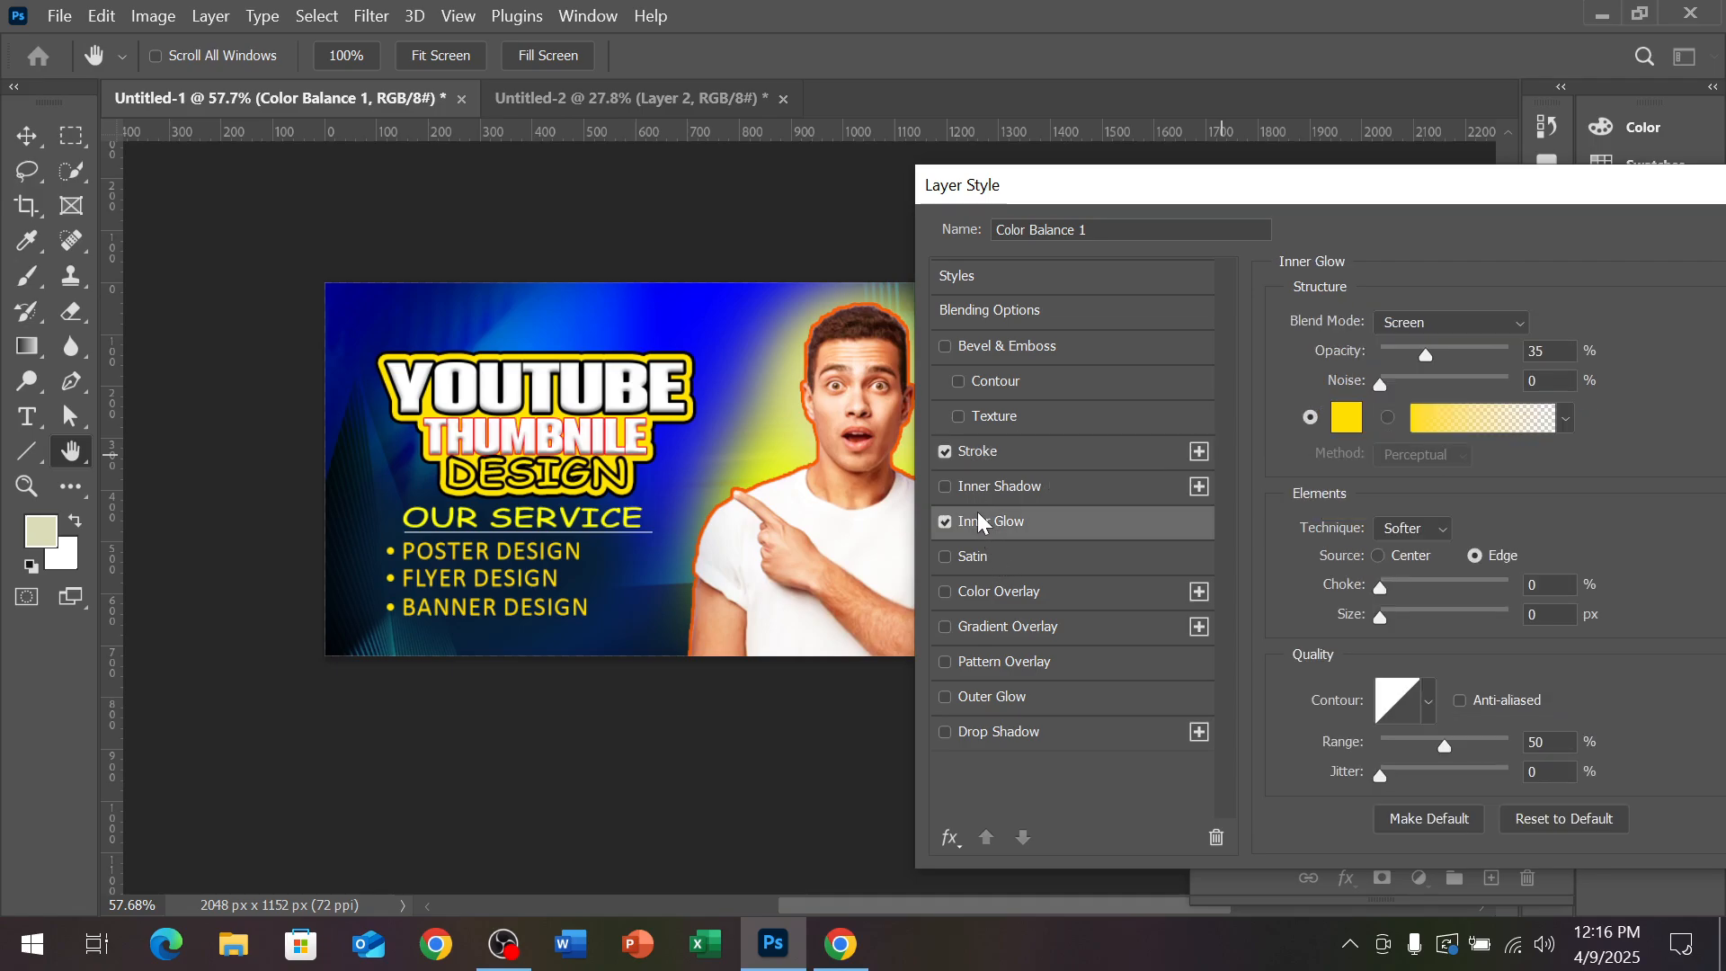
left_click(944, 452)
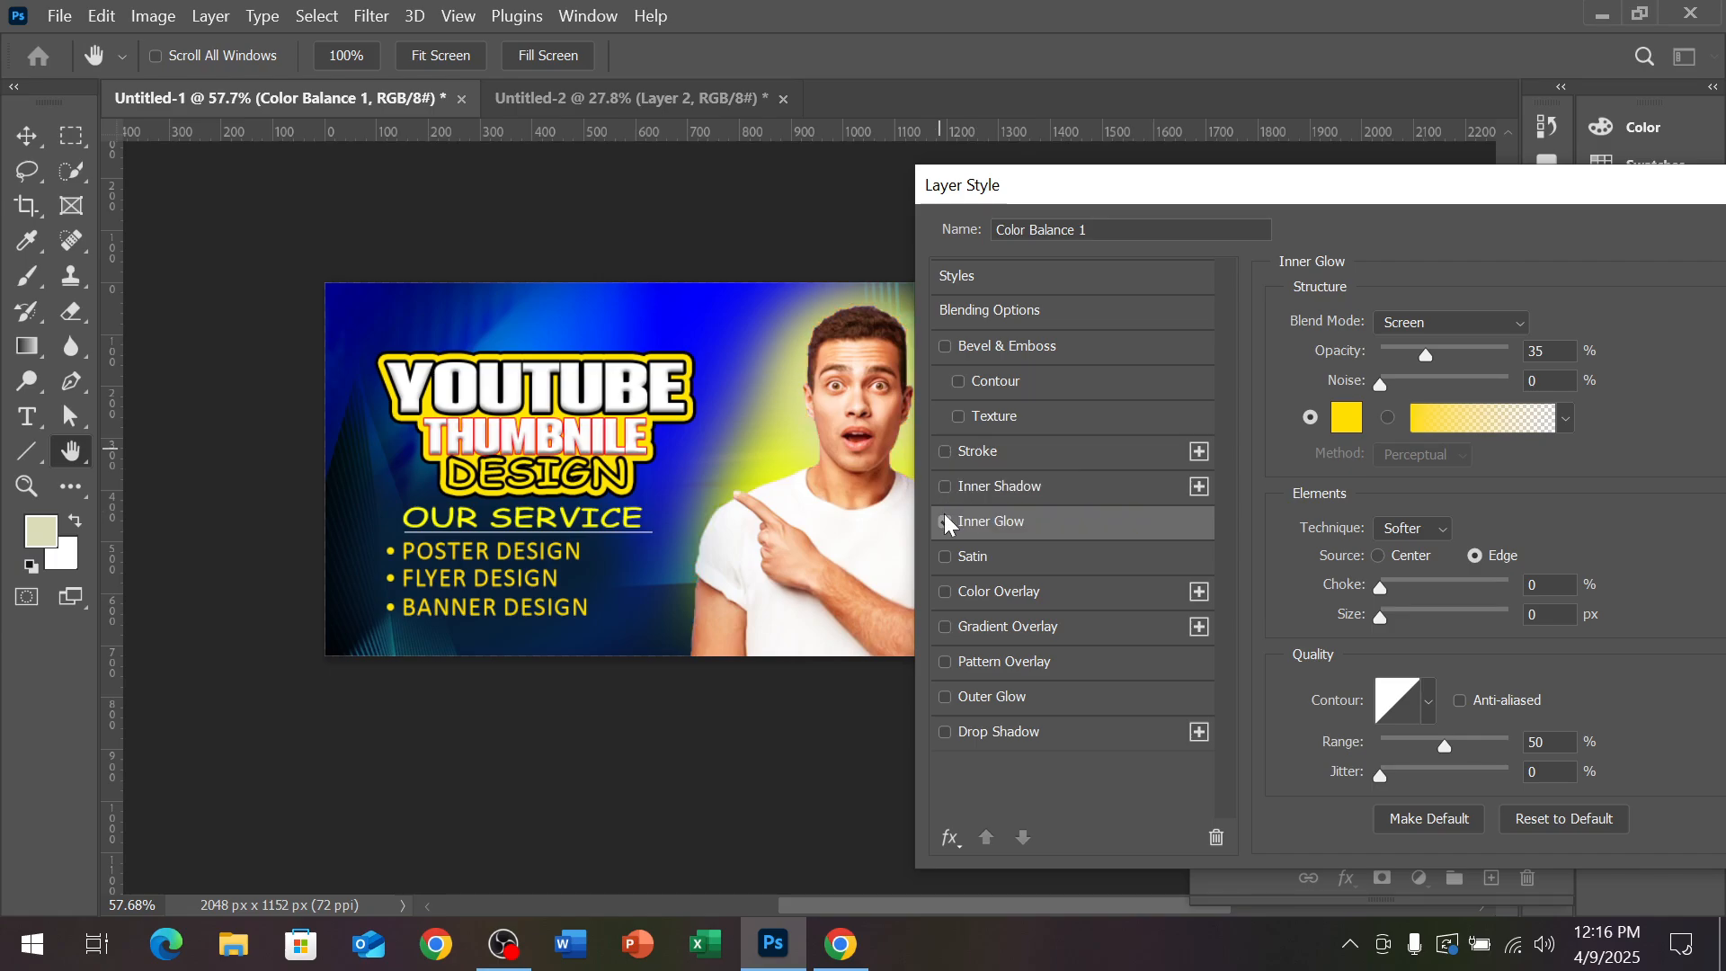
left_click(946, 521)
left_click(944, 452)
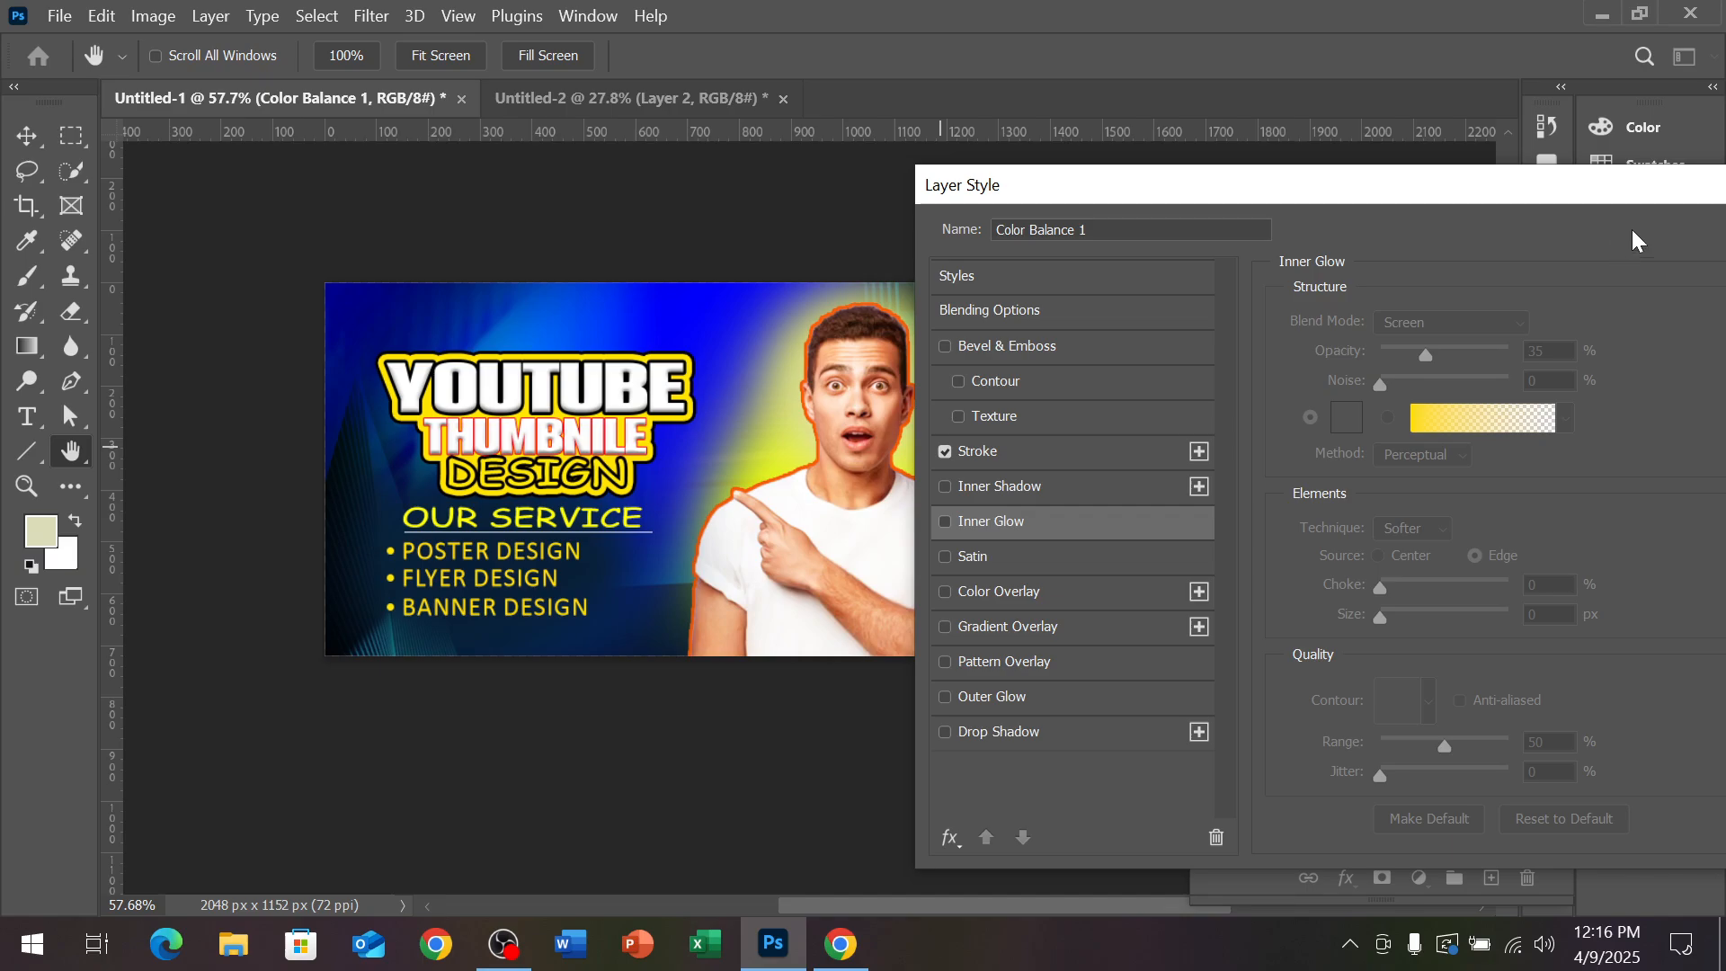
left_click_drag(1551, 188, 1257, 238)
left_click(1566, 286)
key("v")
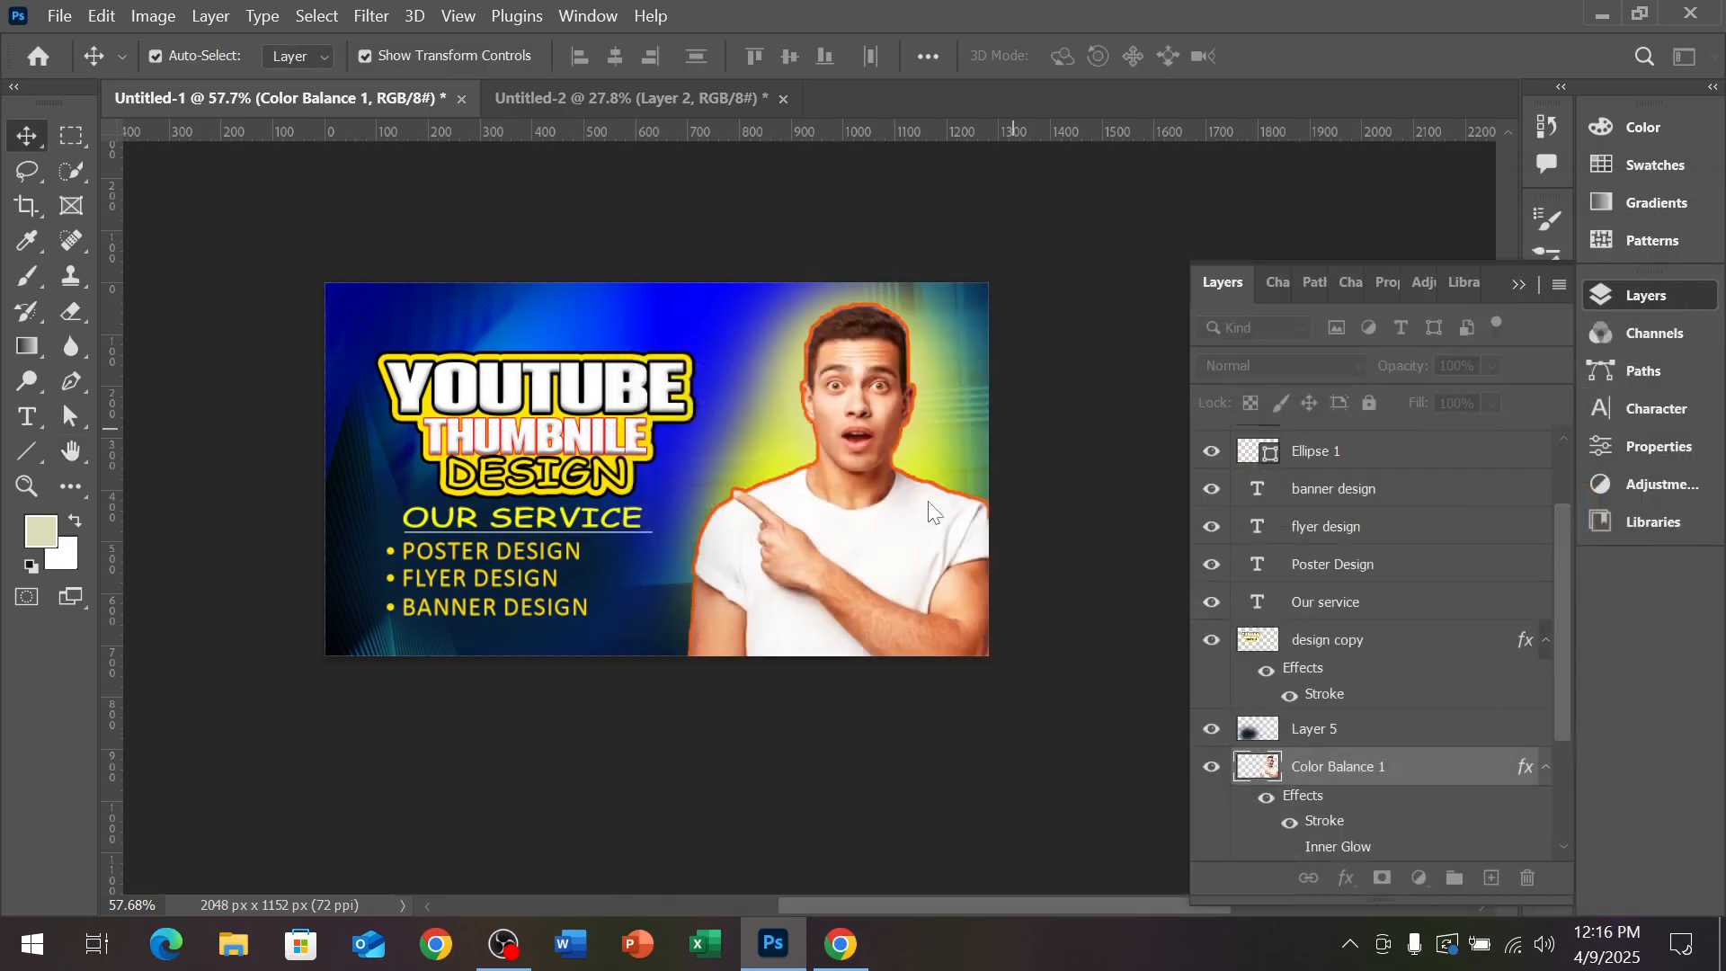
Convert the Stroke effect of the man's cutout into its own separate layer
scroll(756, 352, "up", 1)
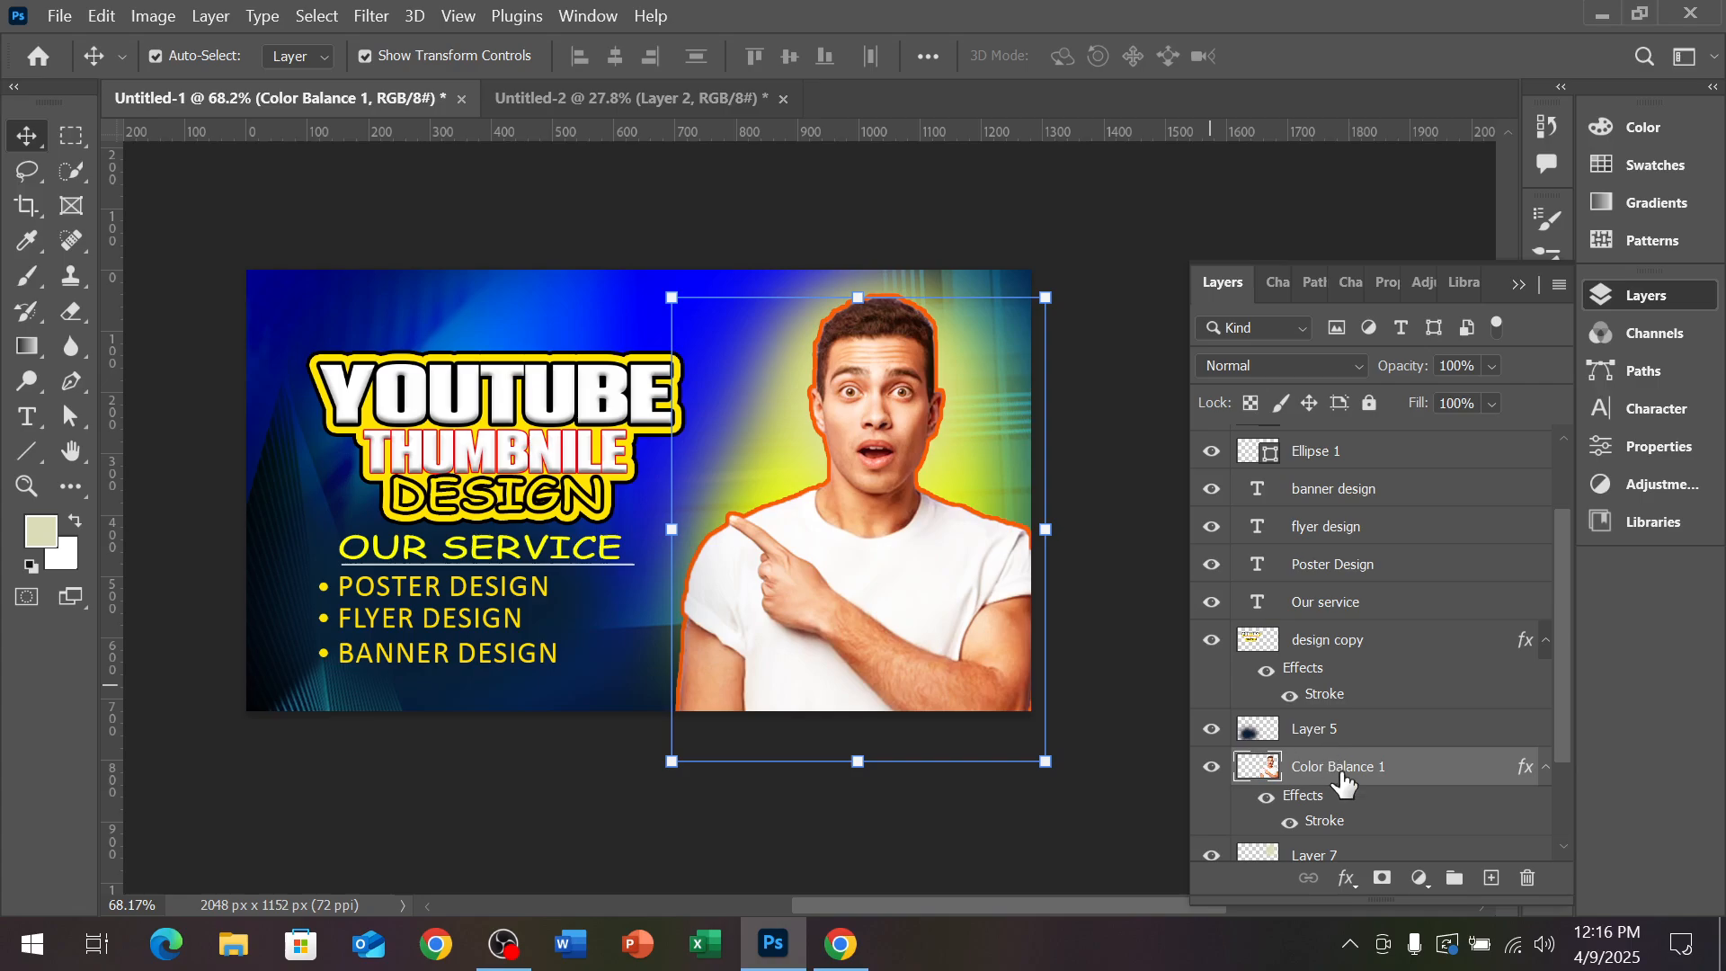
right_click(1343, 775)
key("Escape")
right_click(1318, 816)
left_click(1375, 754)
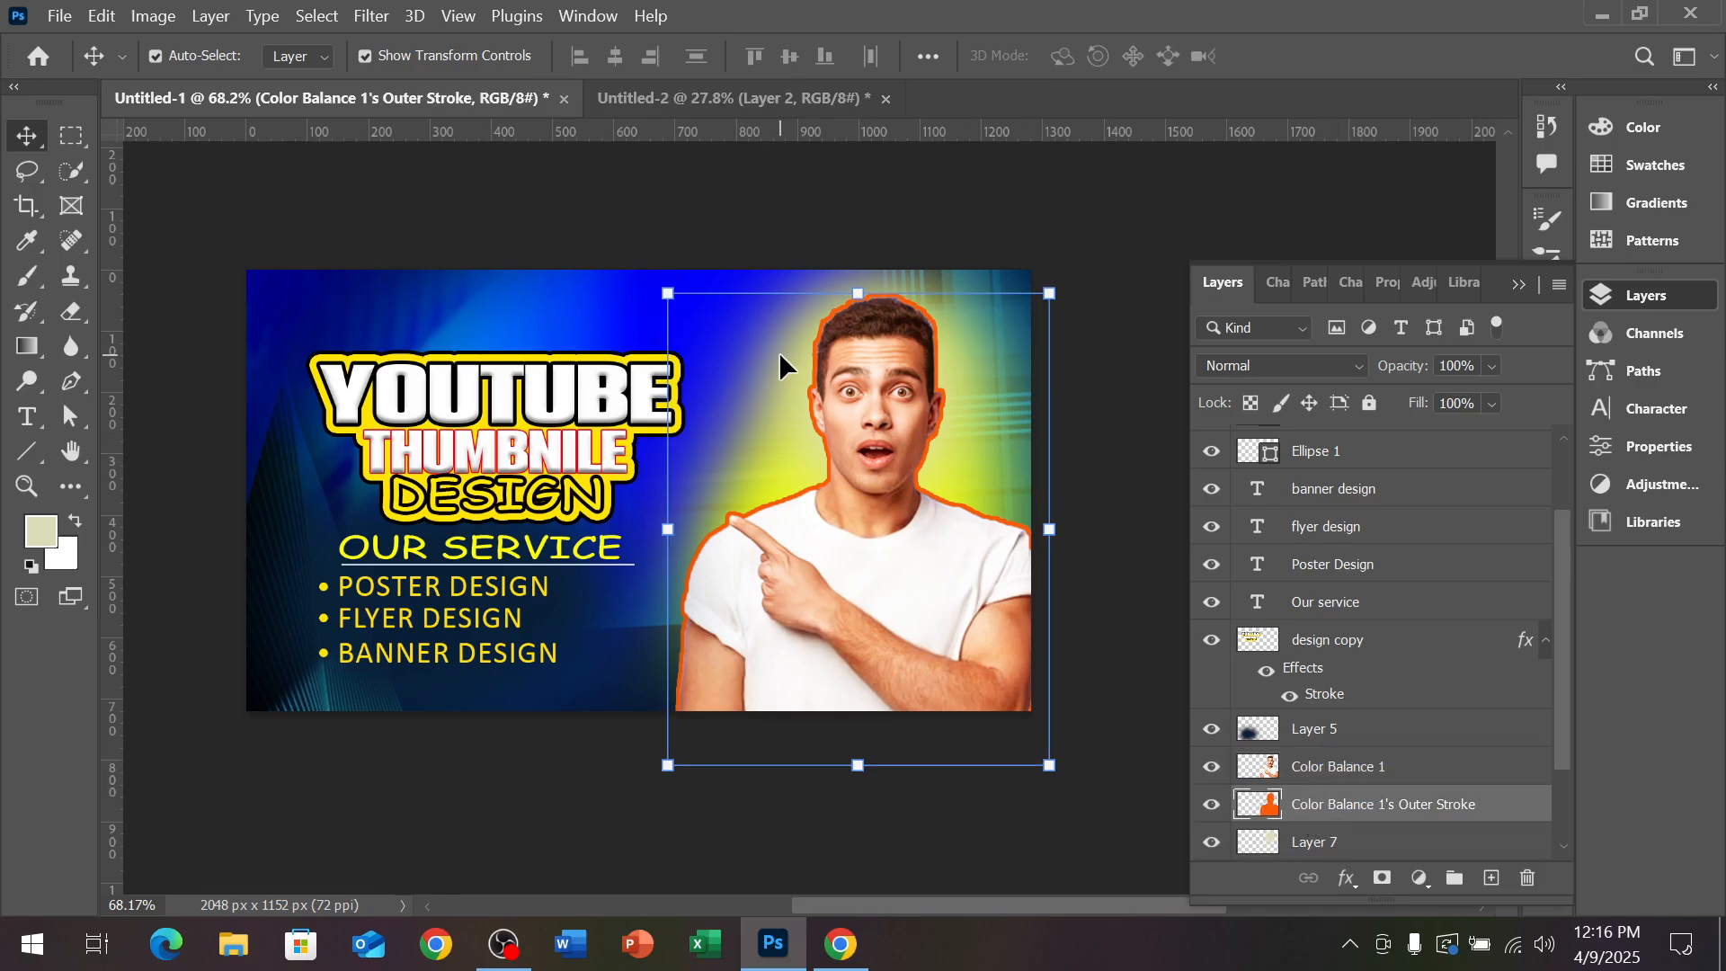
Soften the separated orange outer stroke layer with a slight Gaussian Blur
left_click(371, 17)
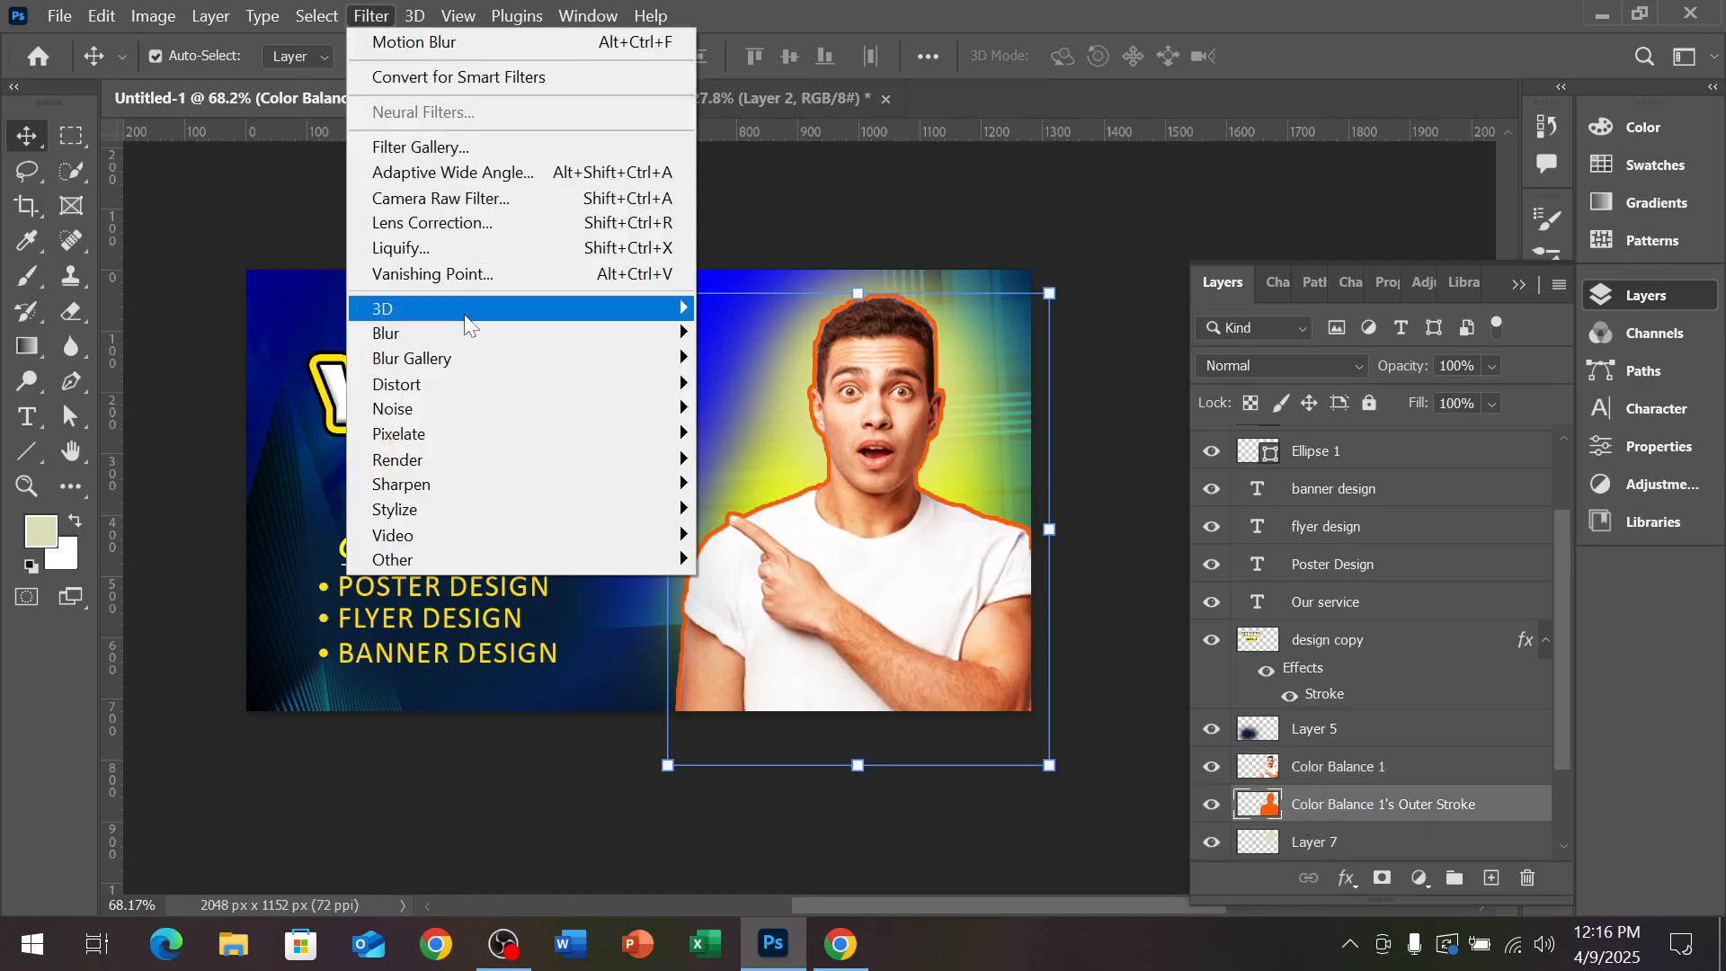
mouse_move(468, 334)
left_click(760, 434)
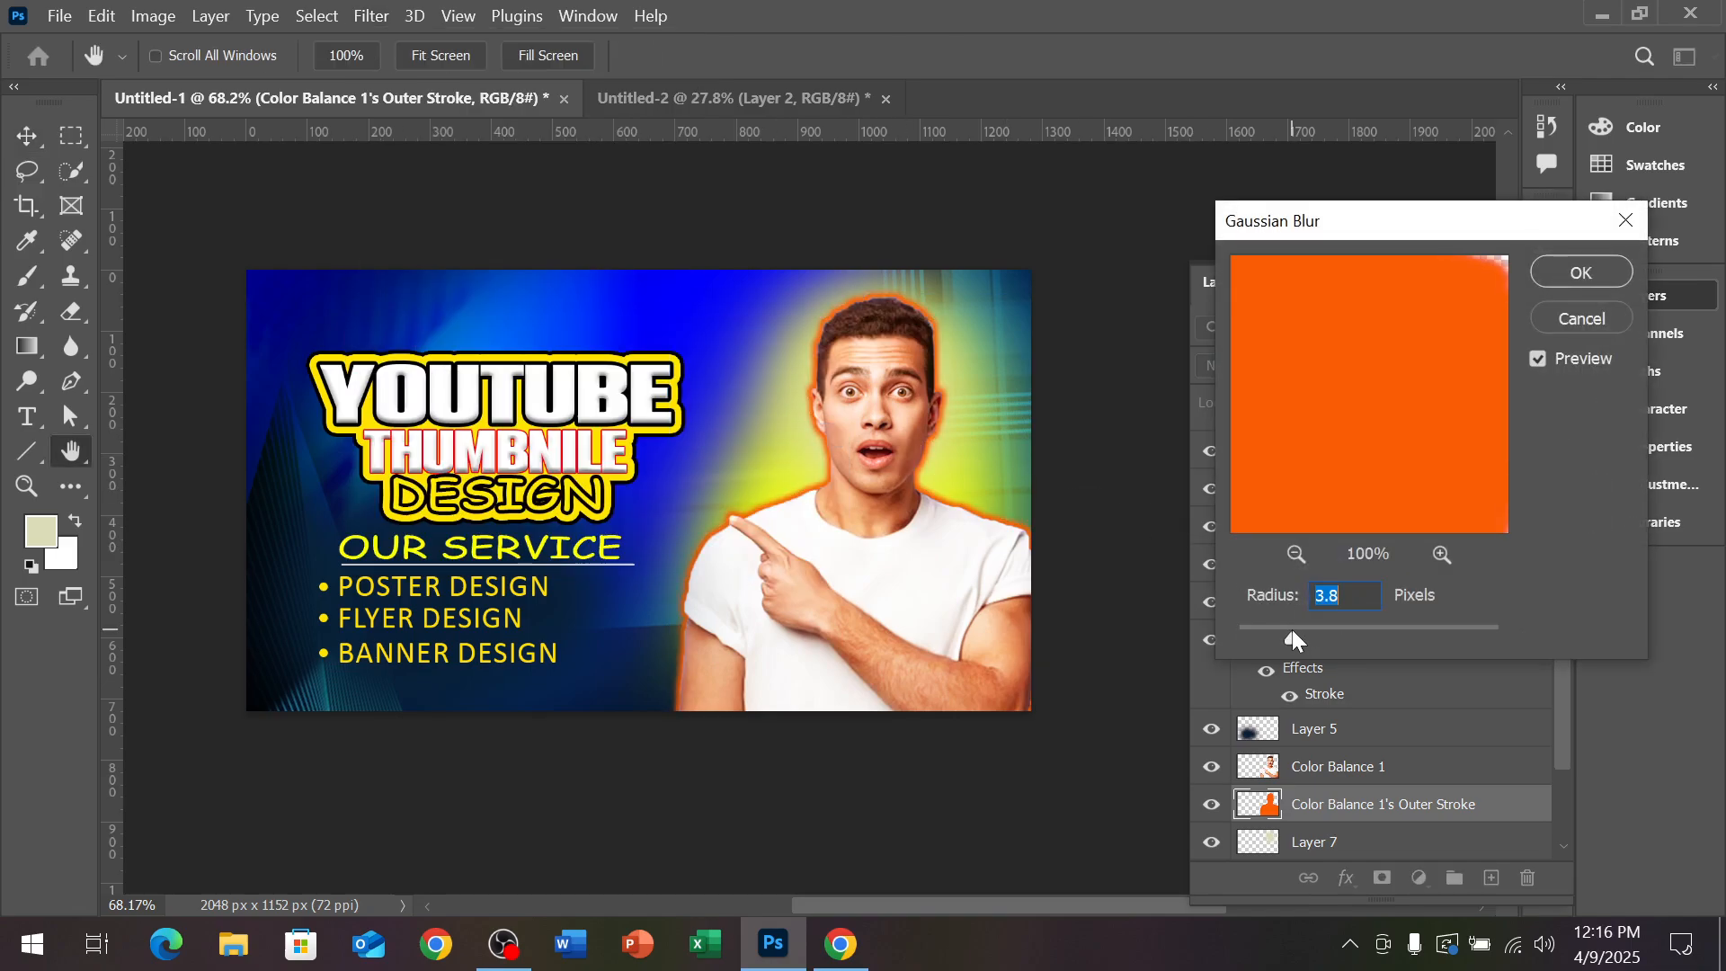
left_click_drag(1292, 630, 1275, 634)
left_click(1543, 274)
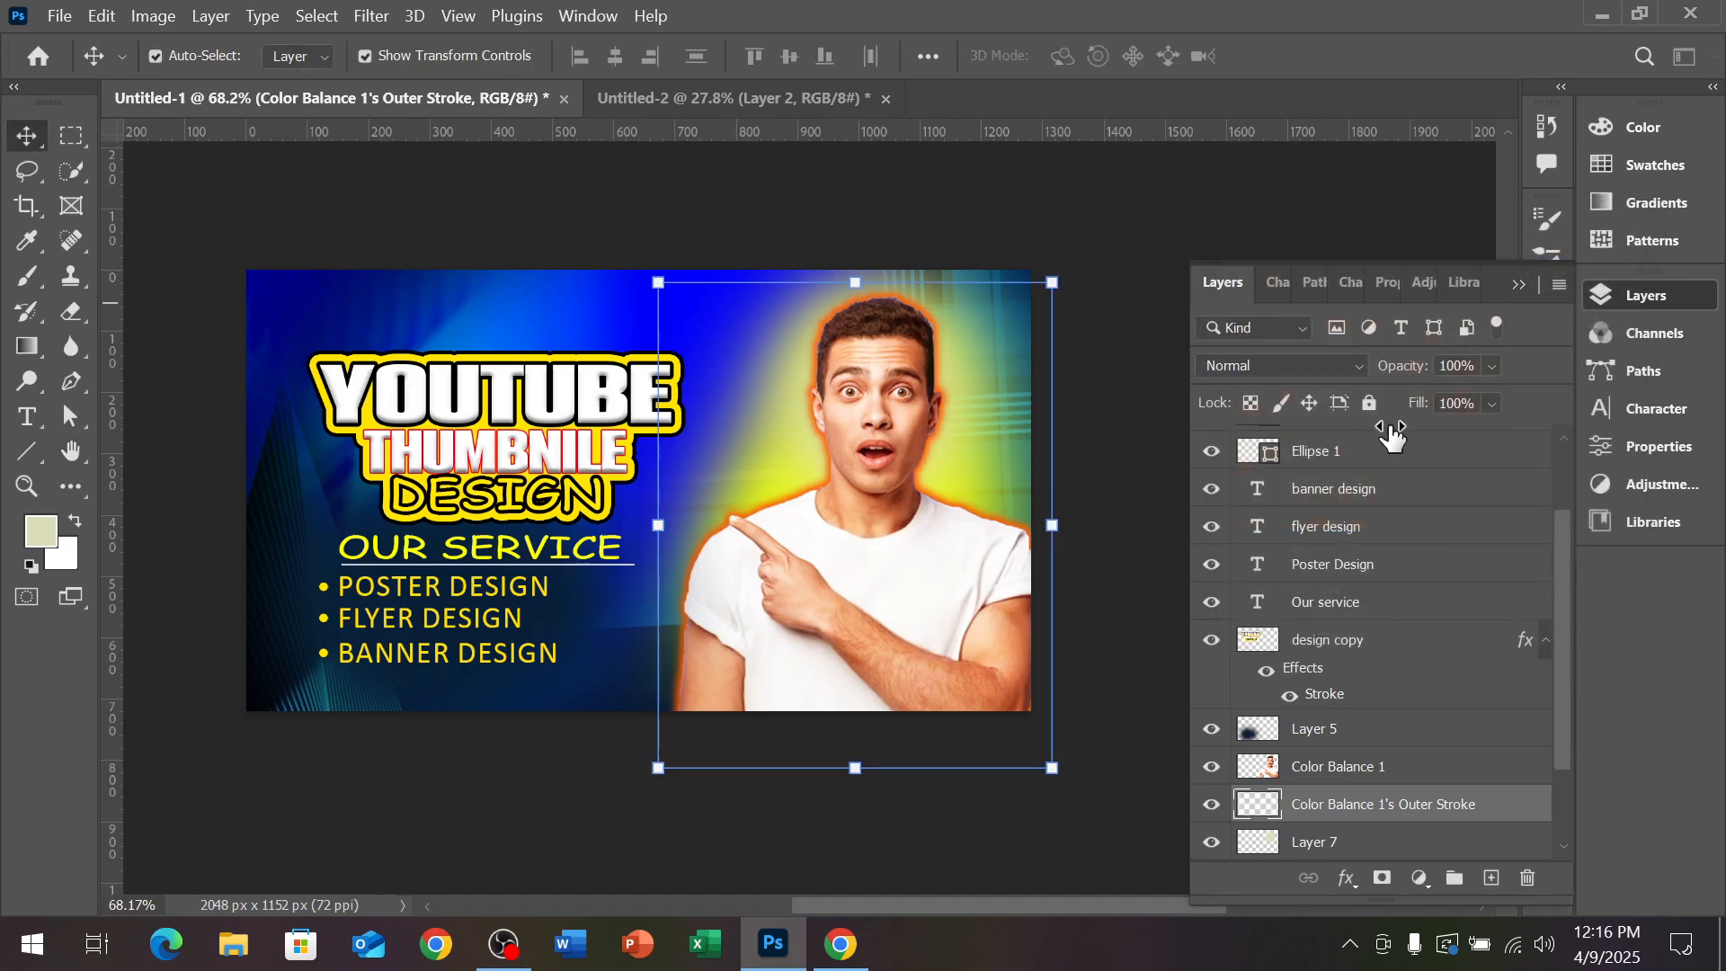
Merge the blurred outer stroke layer with the man's cutout layer and deselect all layers
left_click(1360, 772, "shift")
key("ctrl+e")
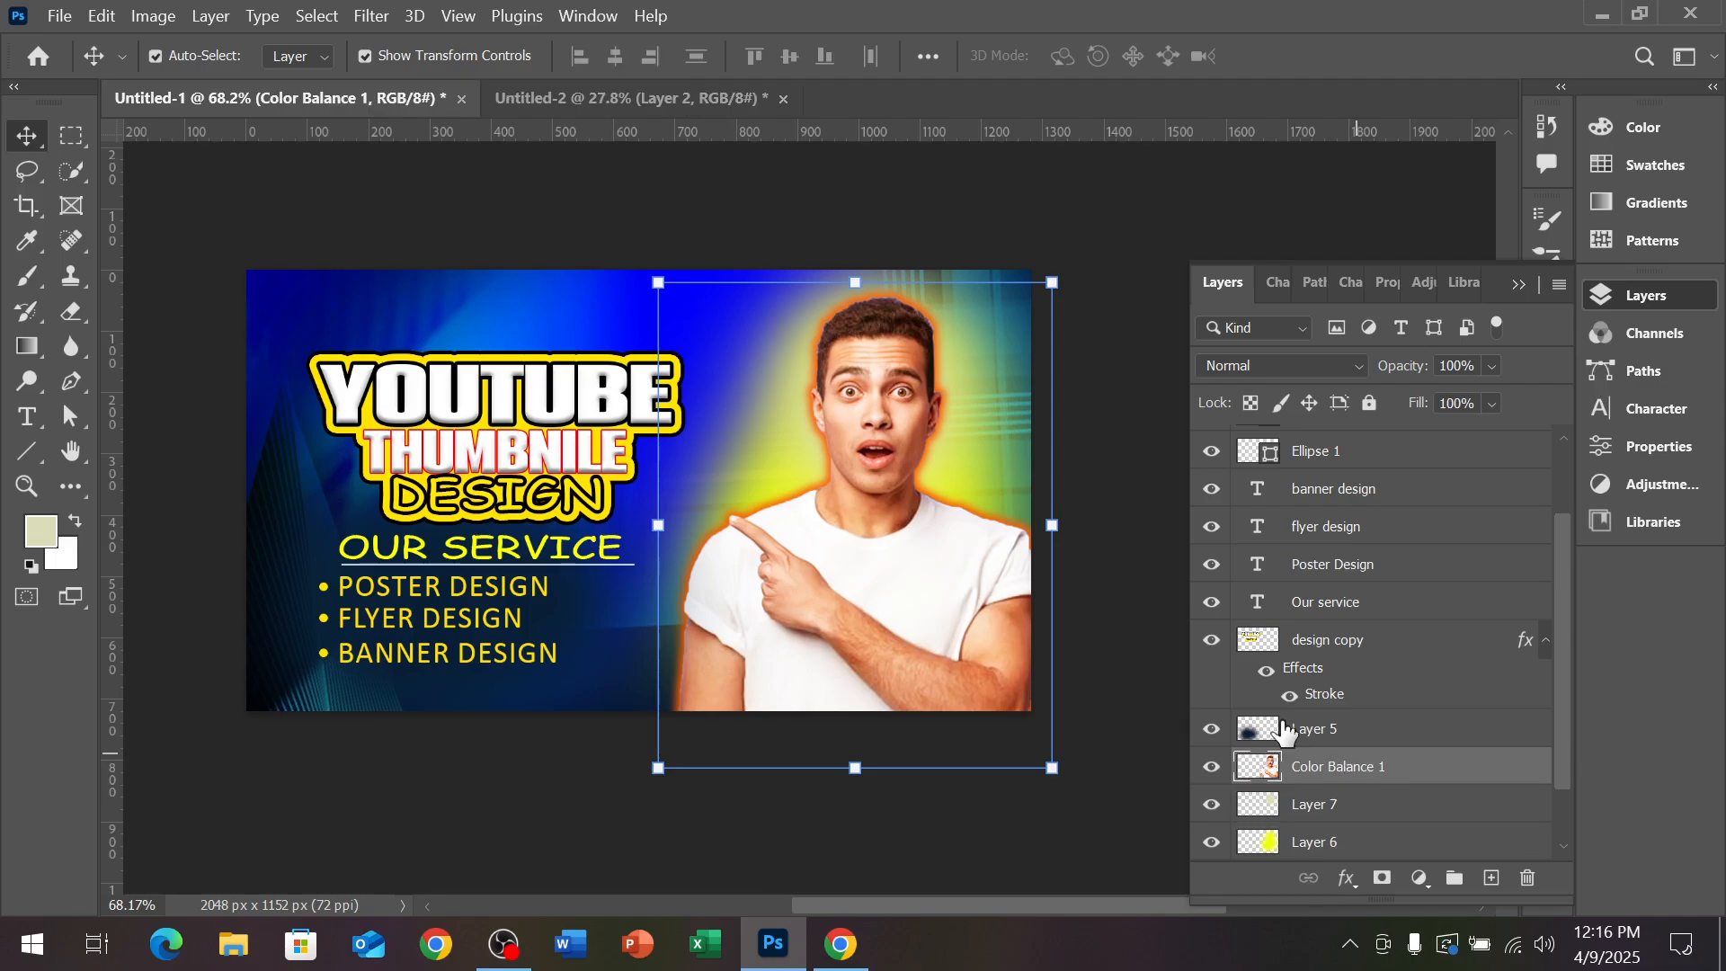
scroll(1164, 678, "down", 2)
left_click(989, 787, "ctrl")
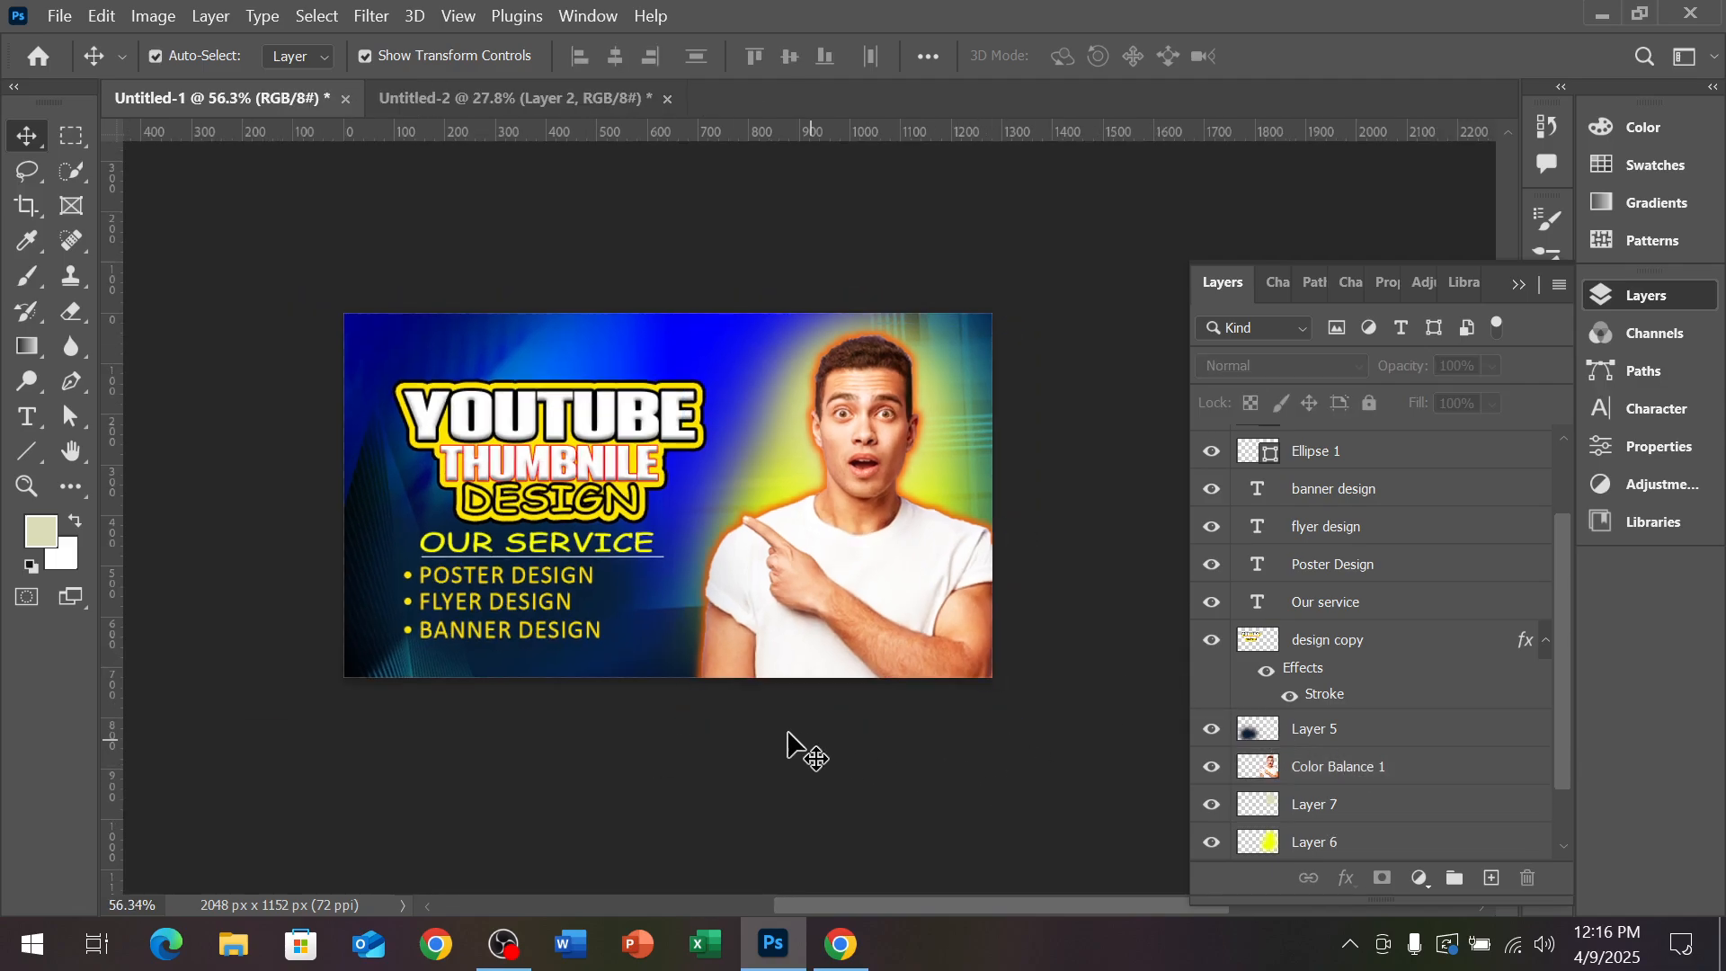
Hide the layer list and examine the whole thumbnail design up close
scroll(788, 712, "up", 2)
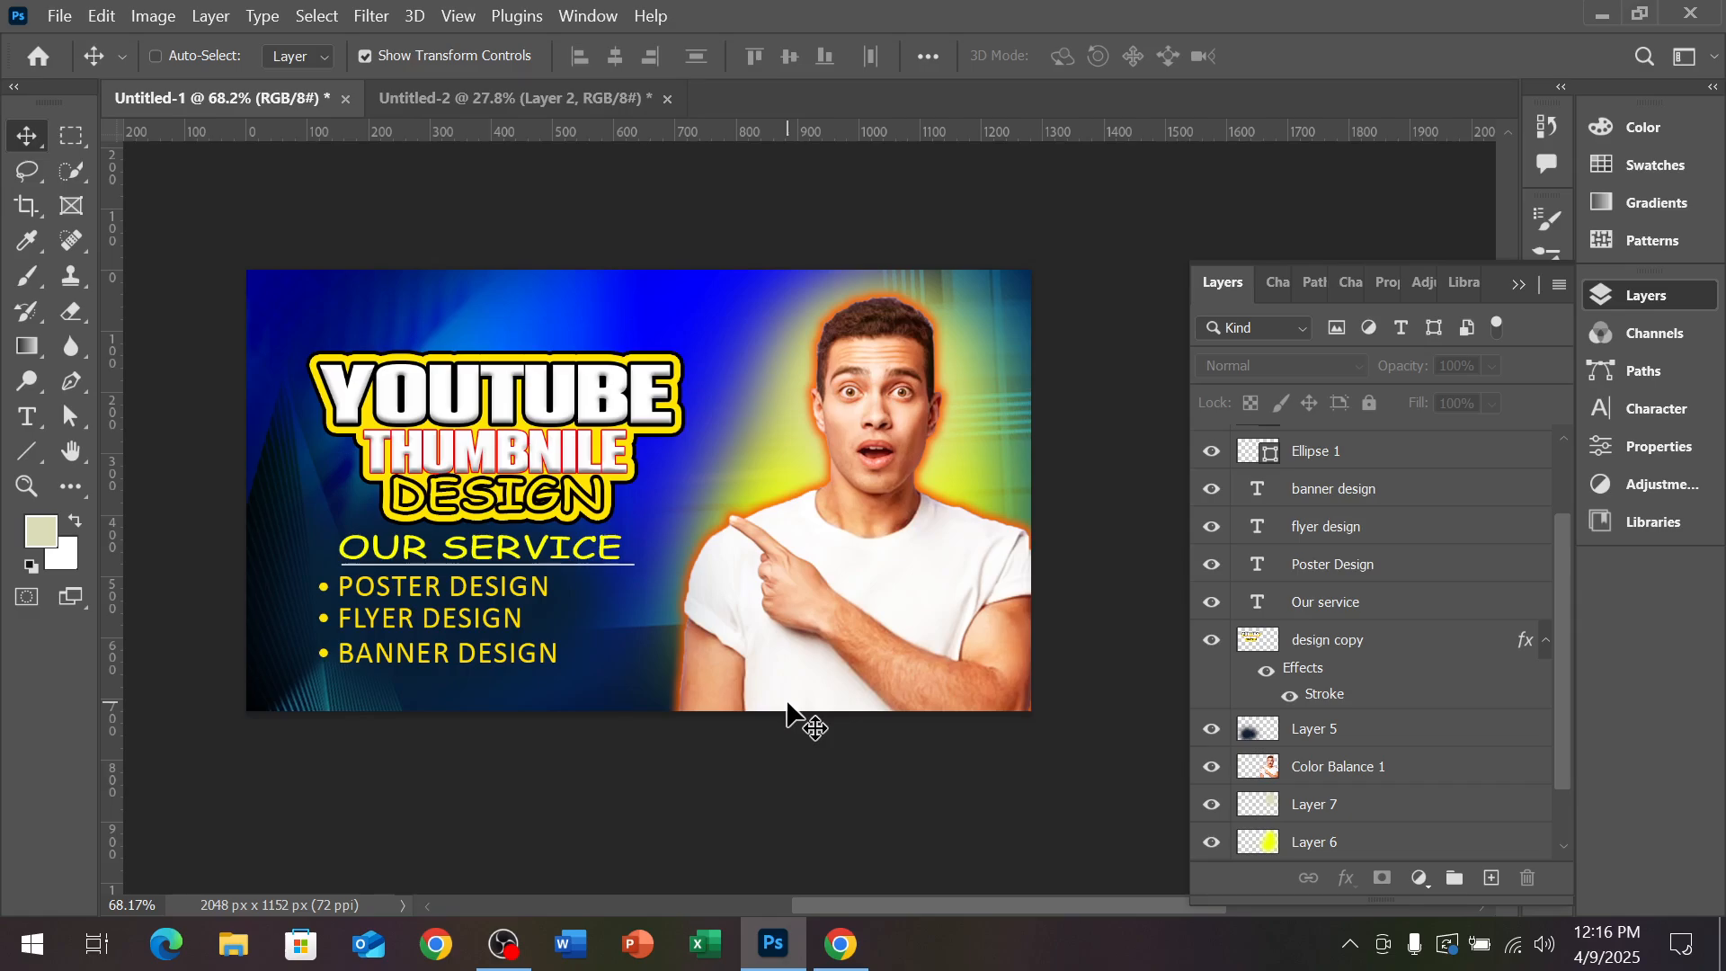
scroll(788, 713, "up", 3)
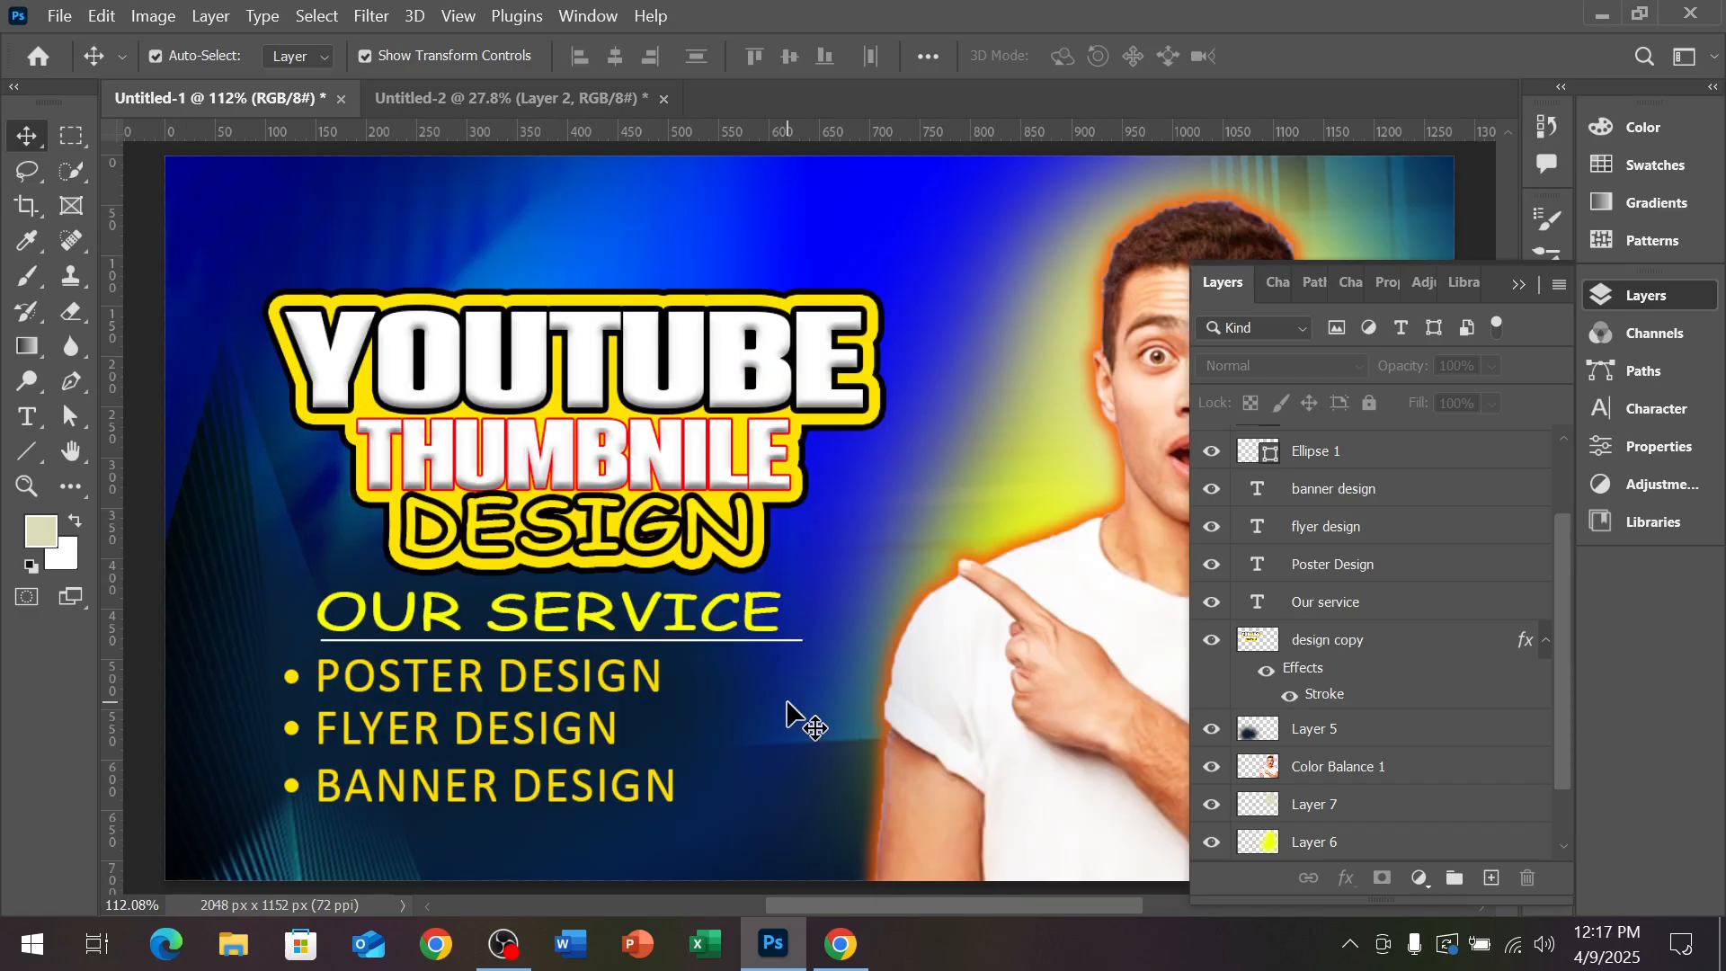
left_click(1523, 292)
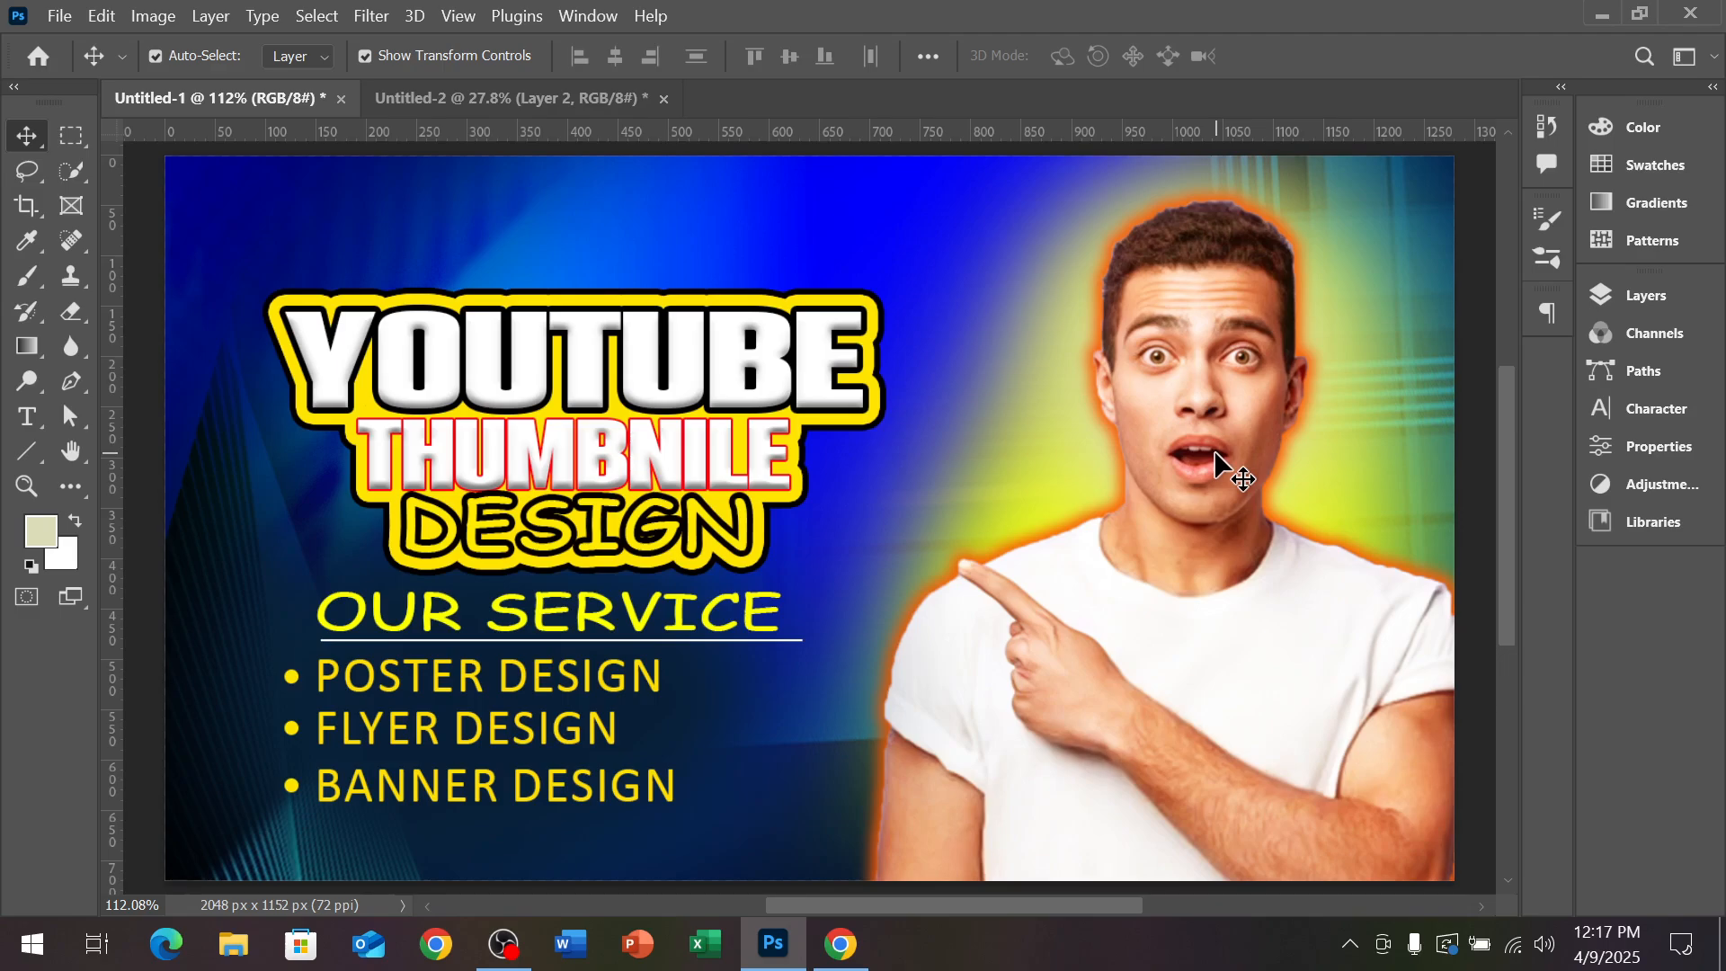
scroll(1218, 463, "down", 1)
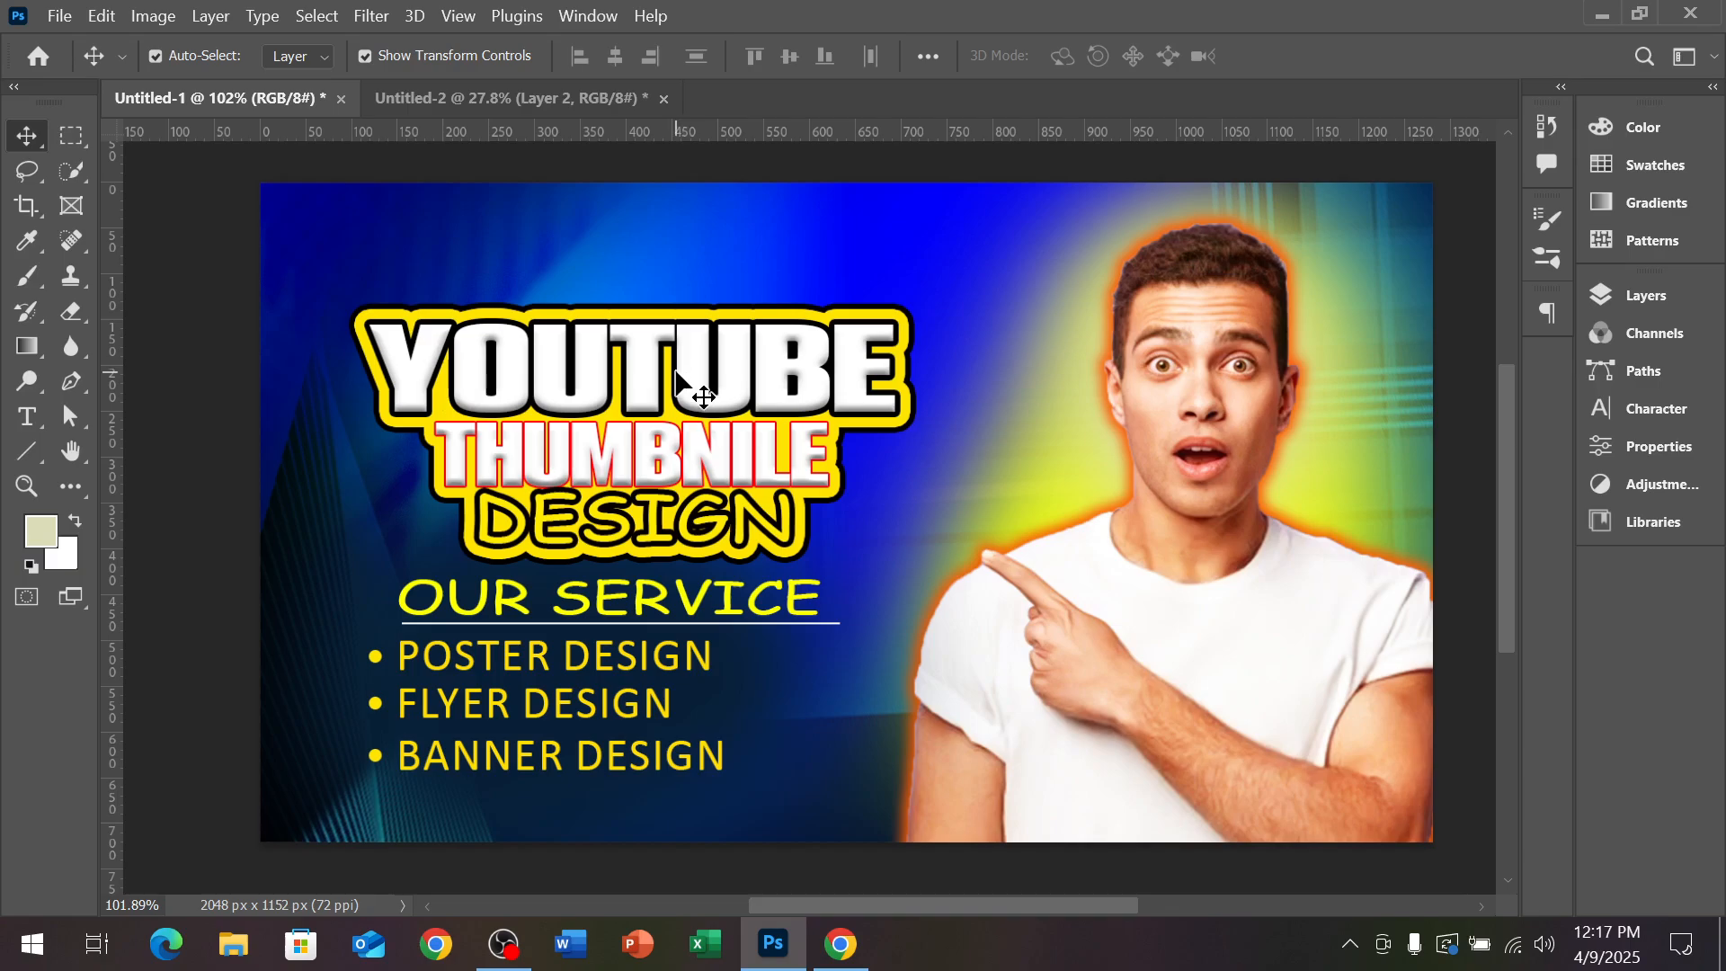
left_click(771, 386)
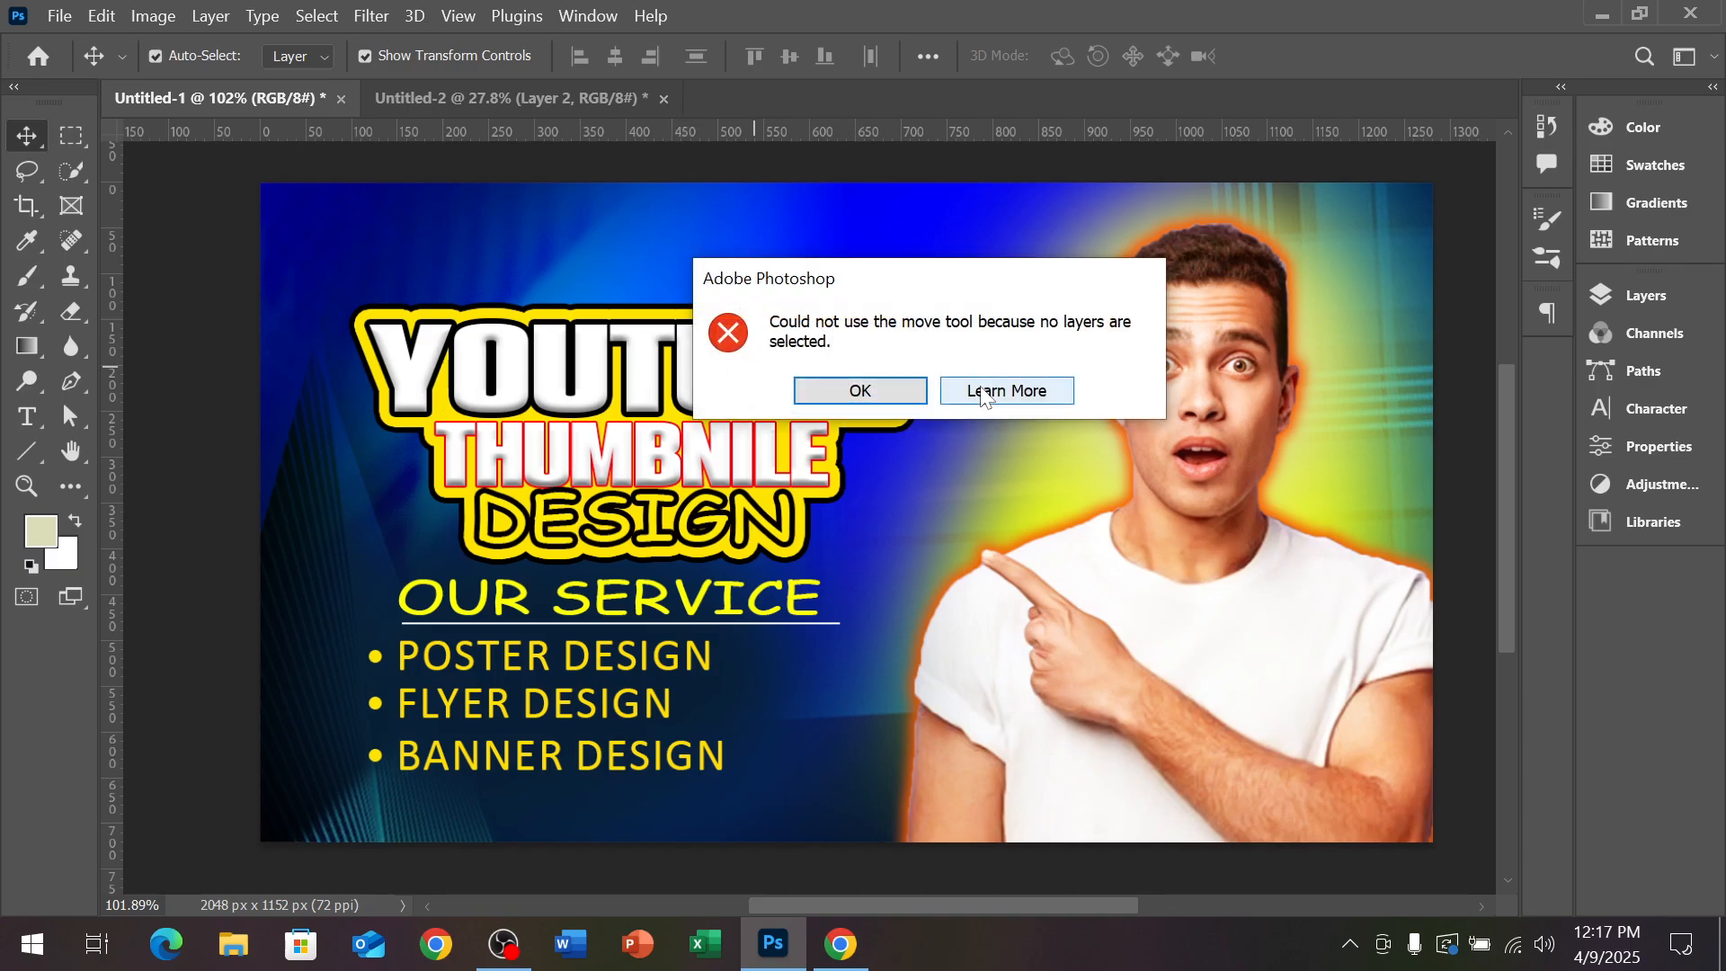
left_click(860, 390)
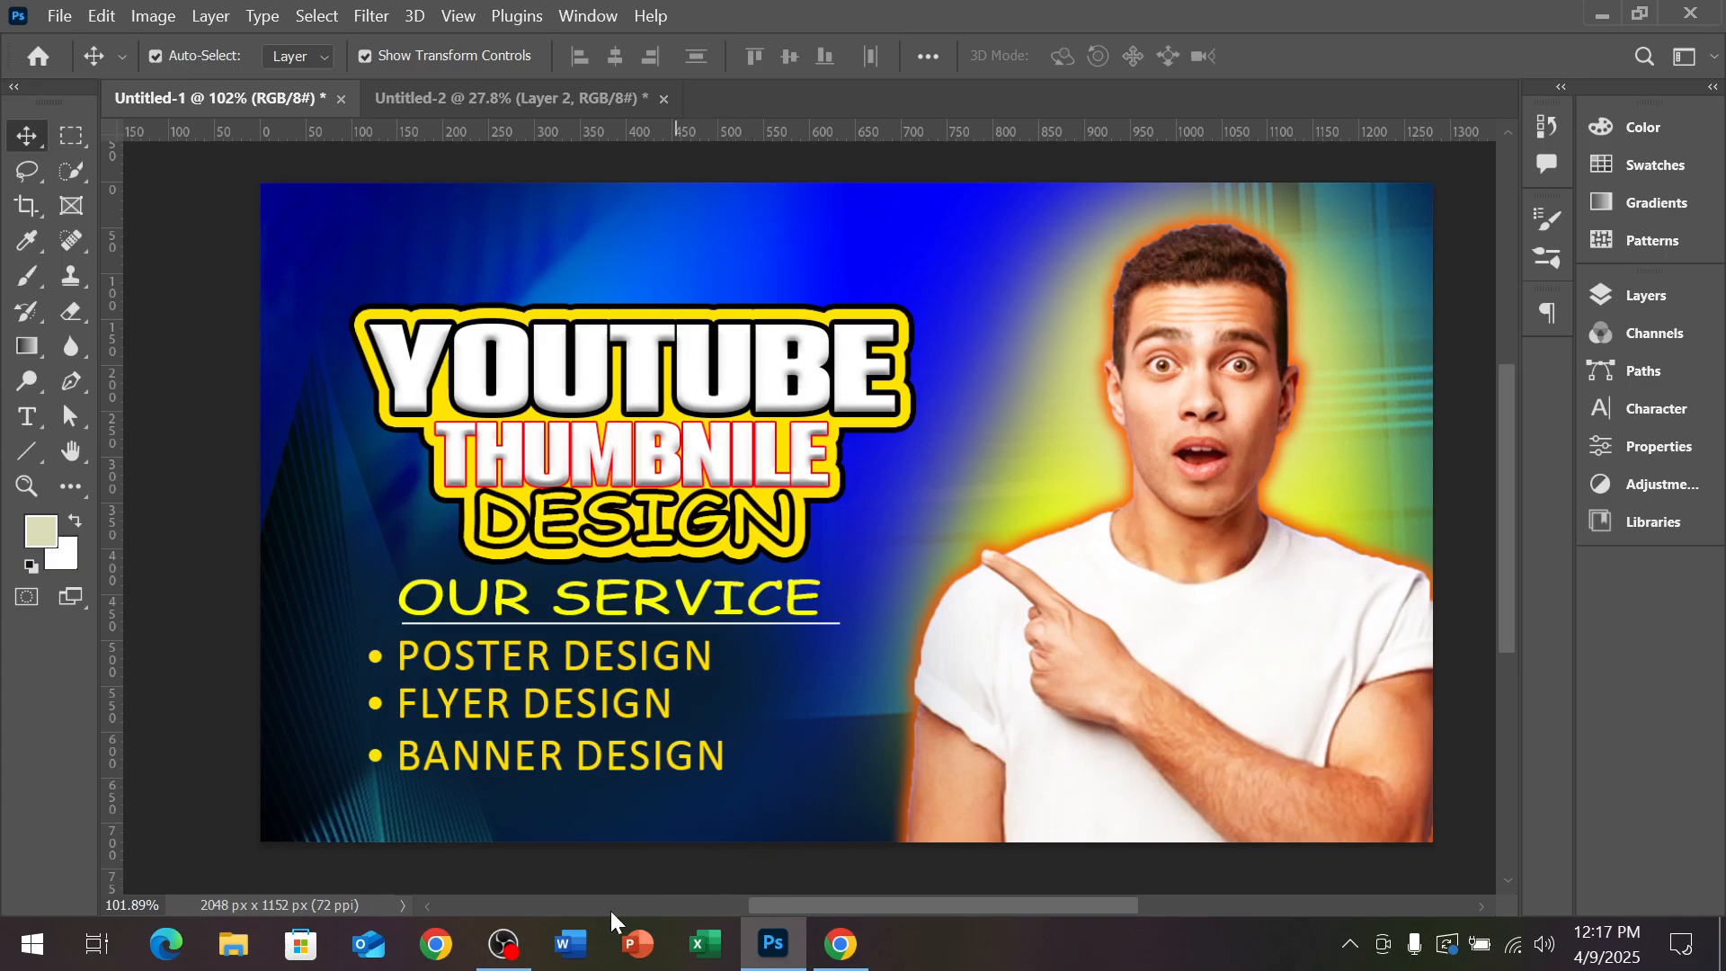
left_click(524, 940)
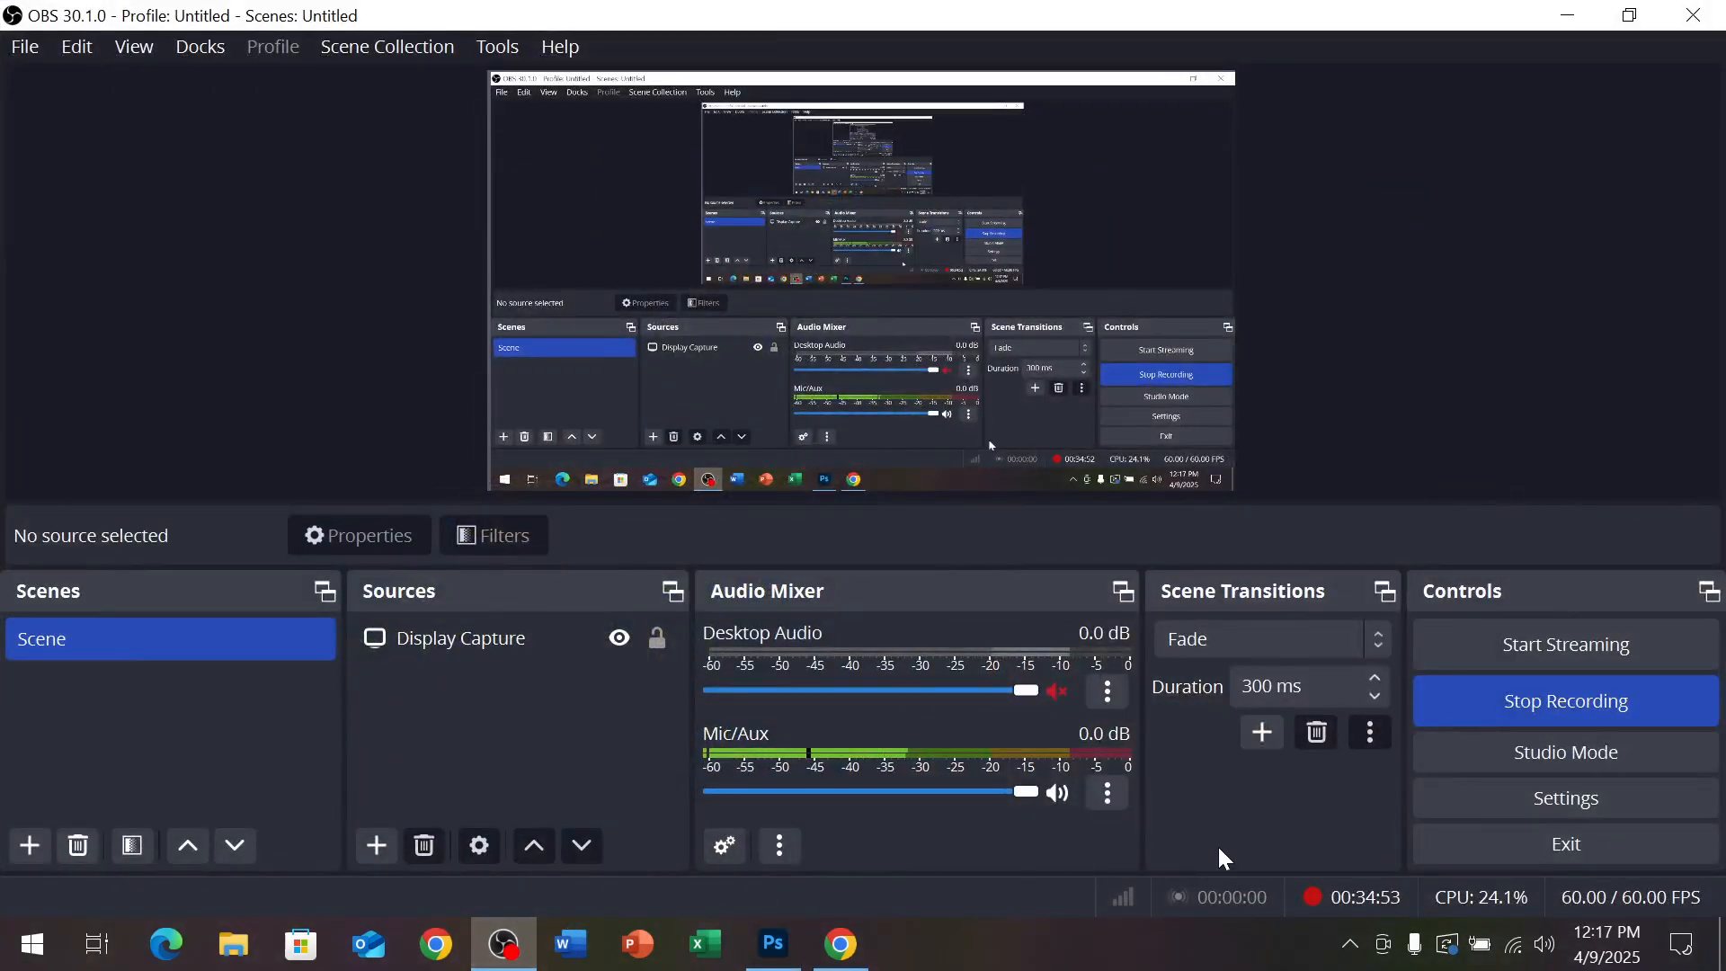